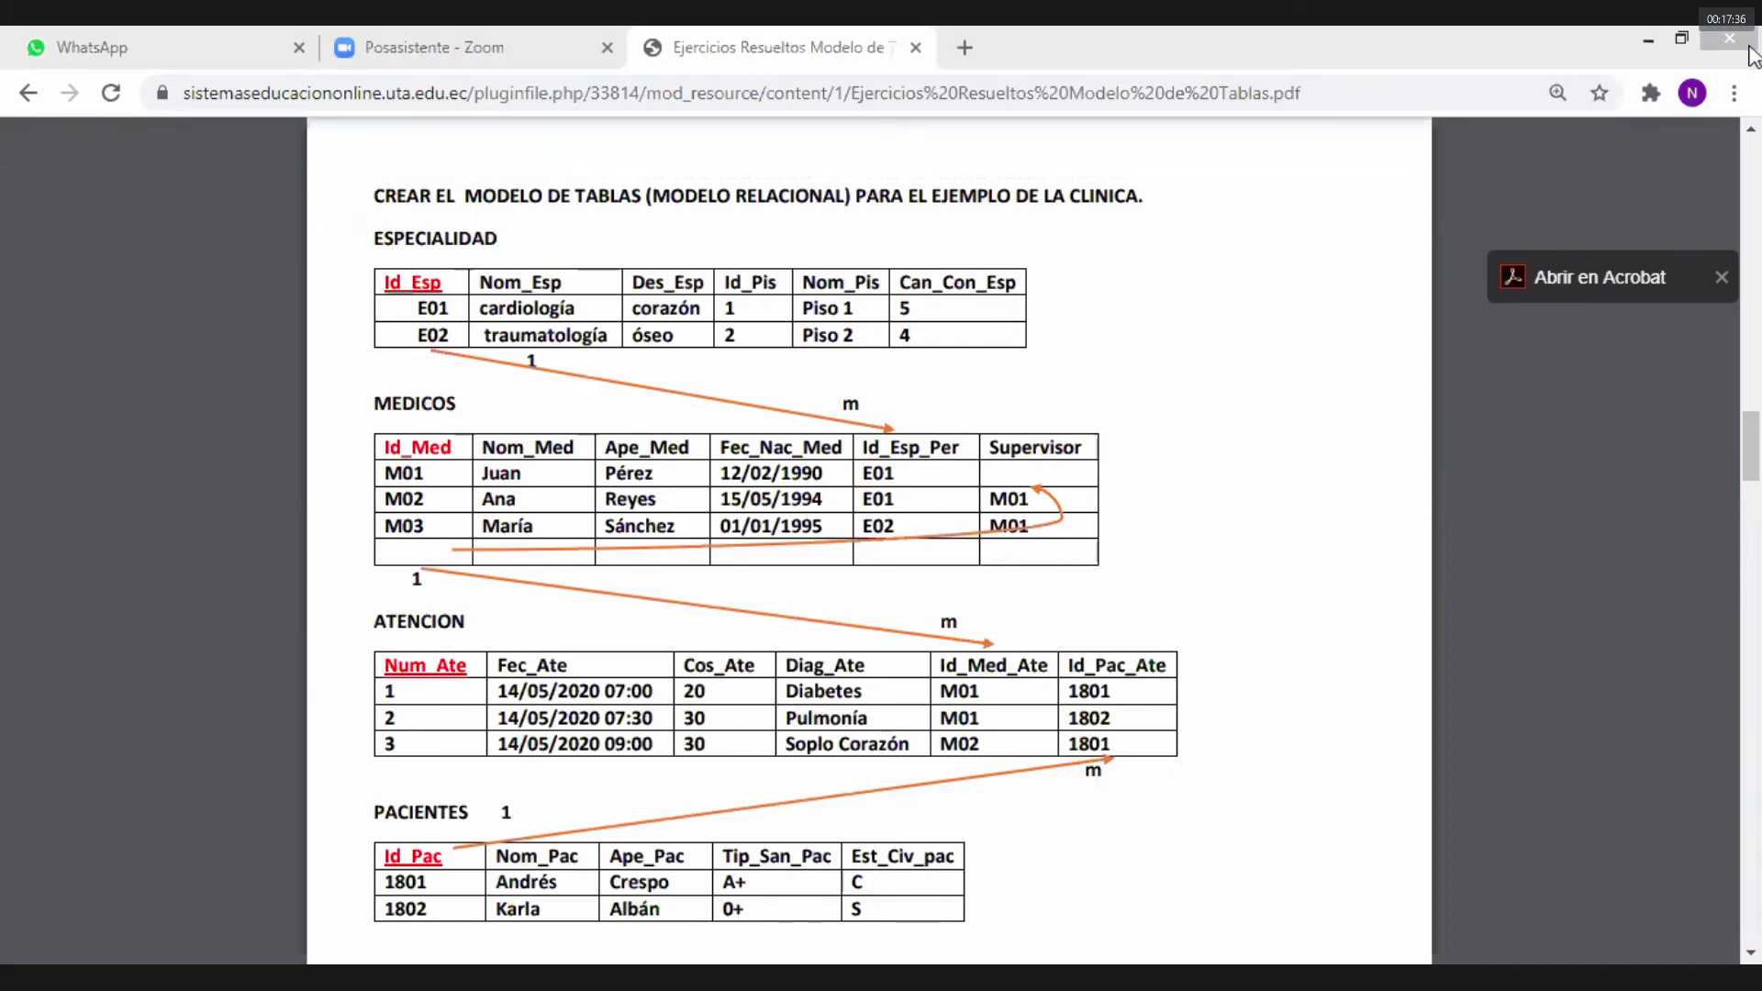
- Switch to Access, create a blank desktop database named CLINICA and close its default empty table
left_click(1377, 847)
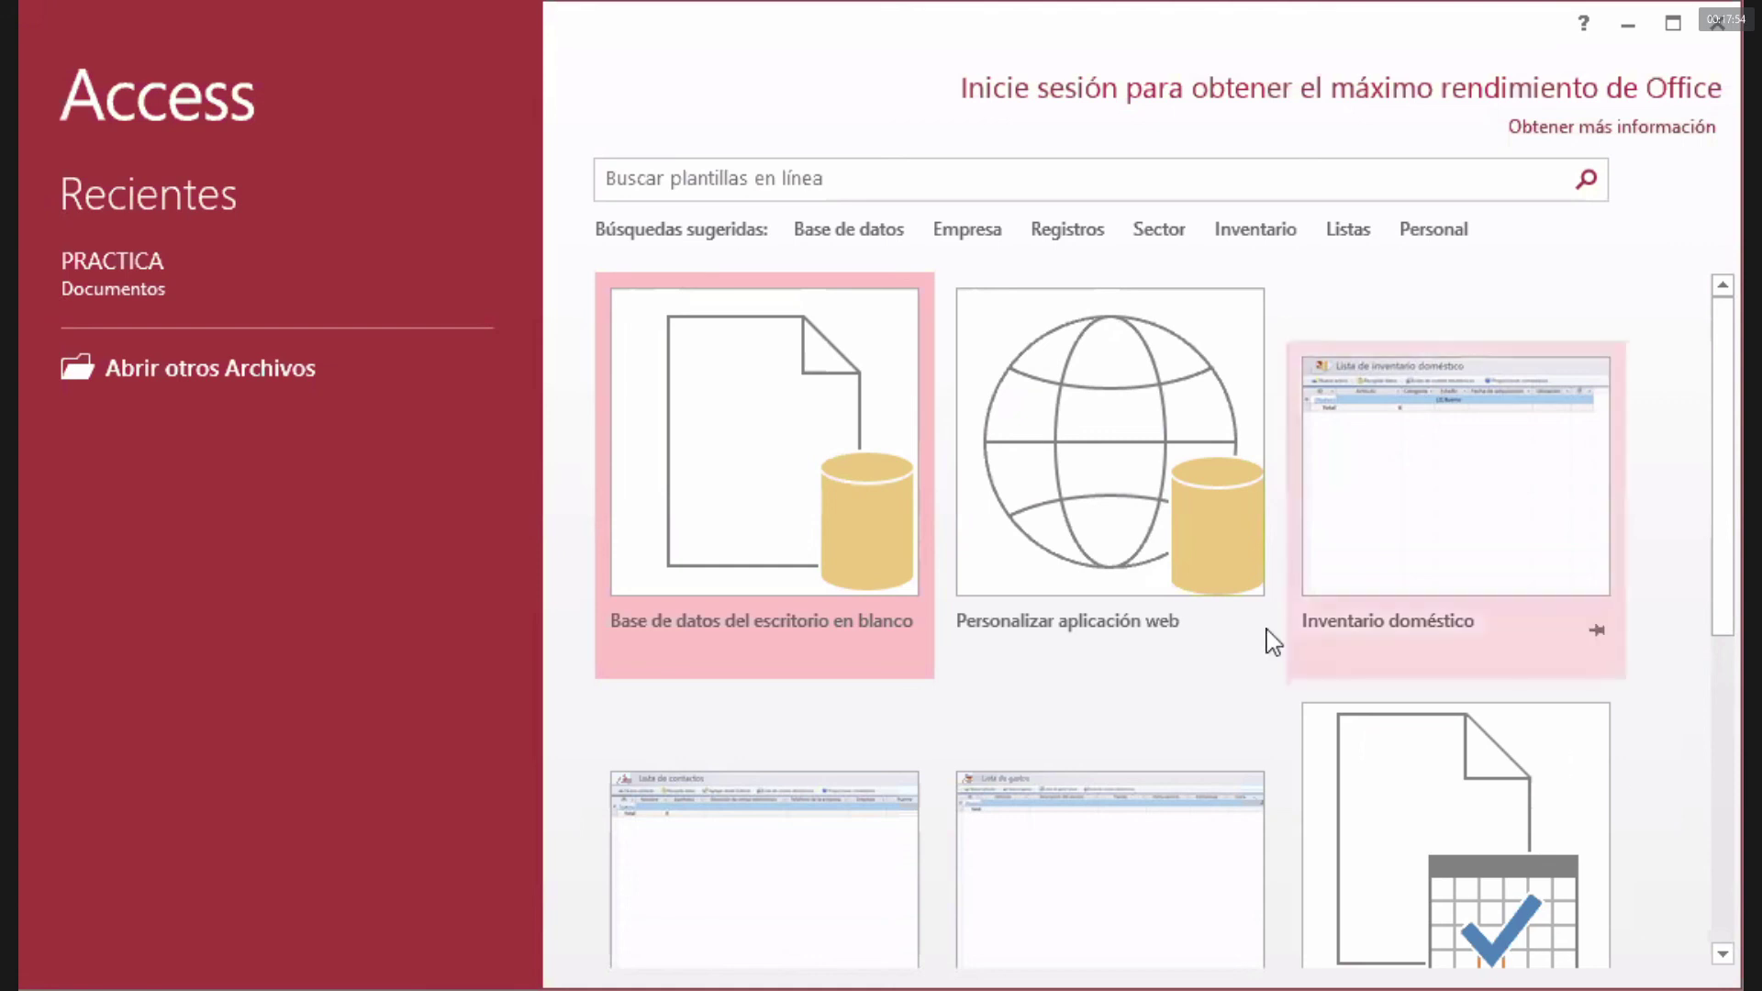
left_click(758, 443)
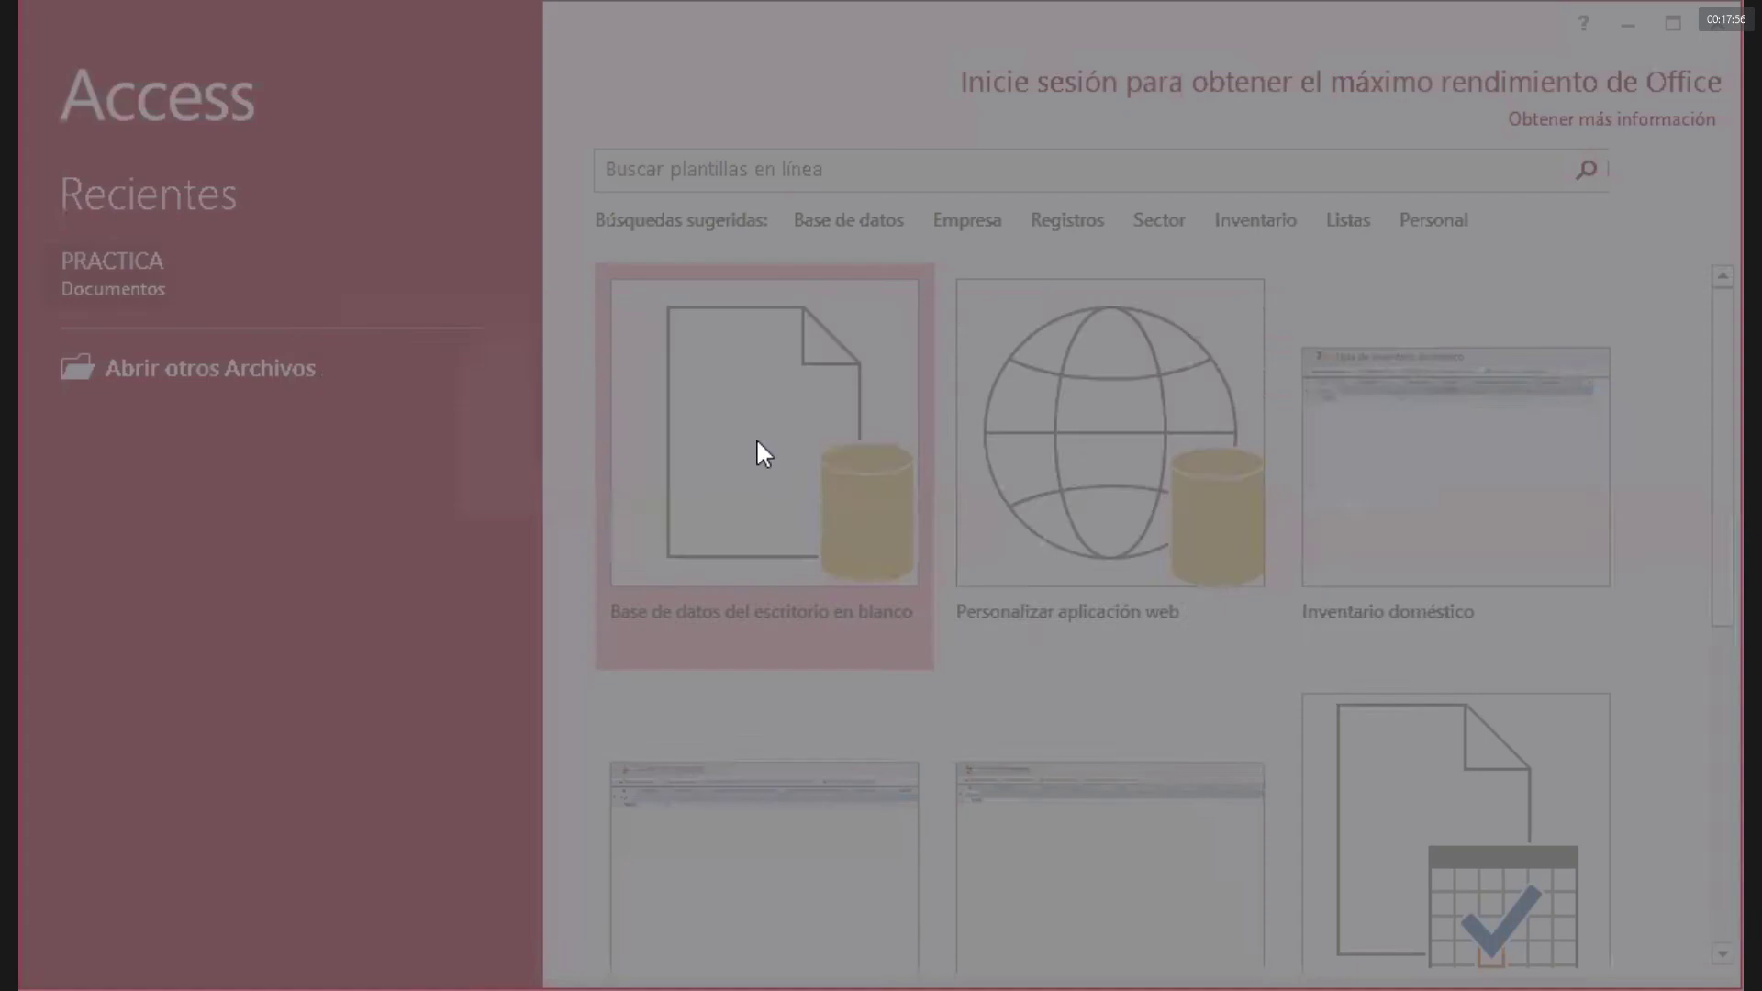
left_click_drag(713, 466, 908, 459)
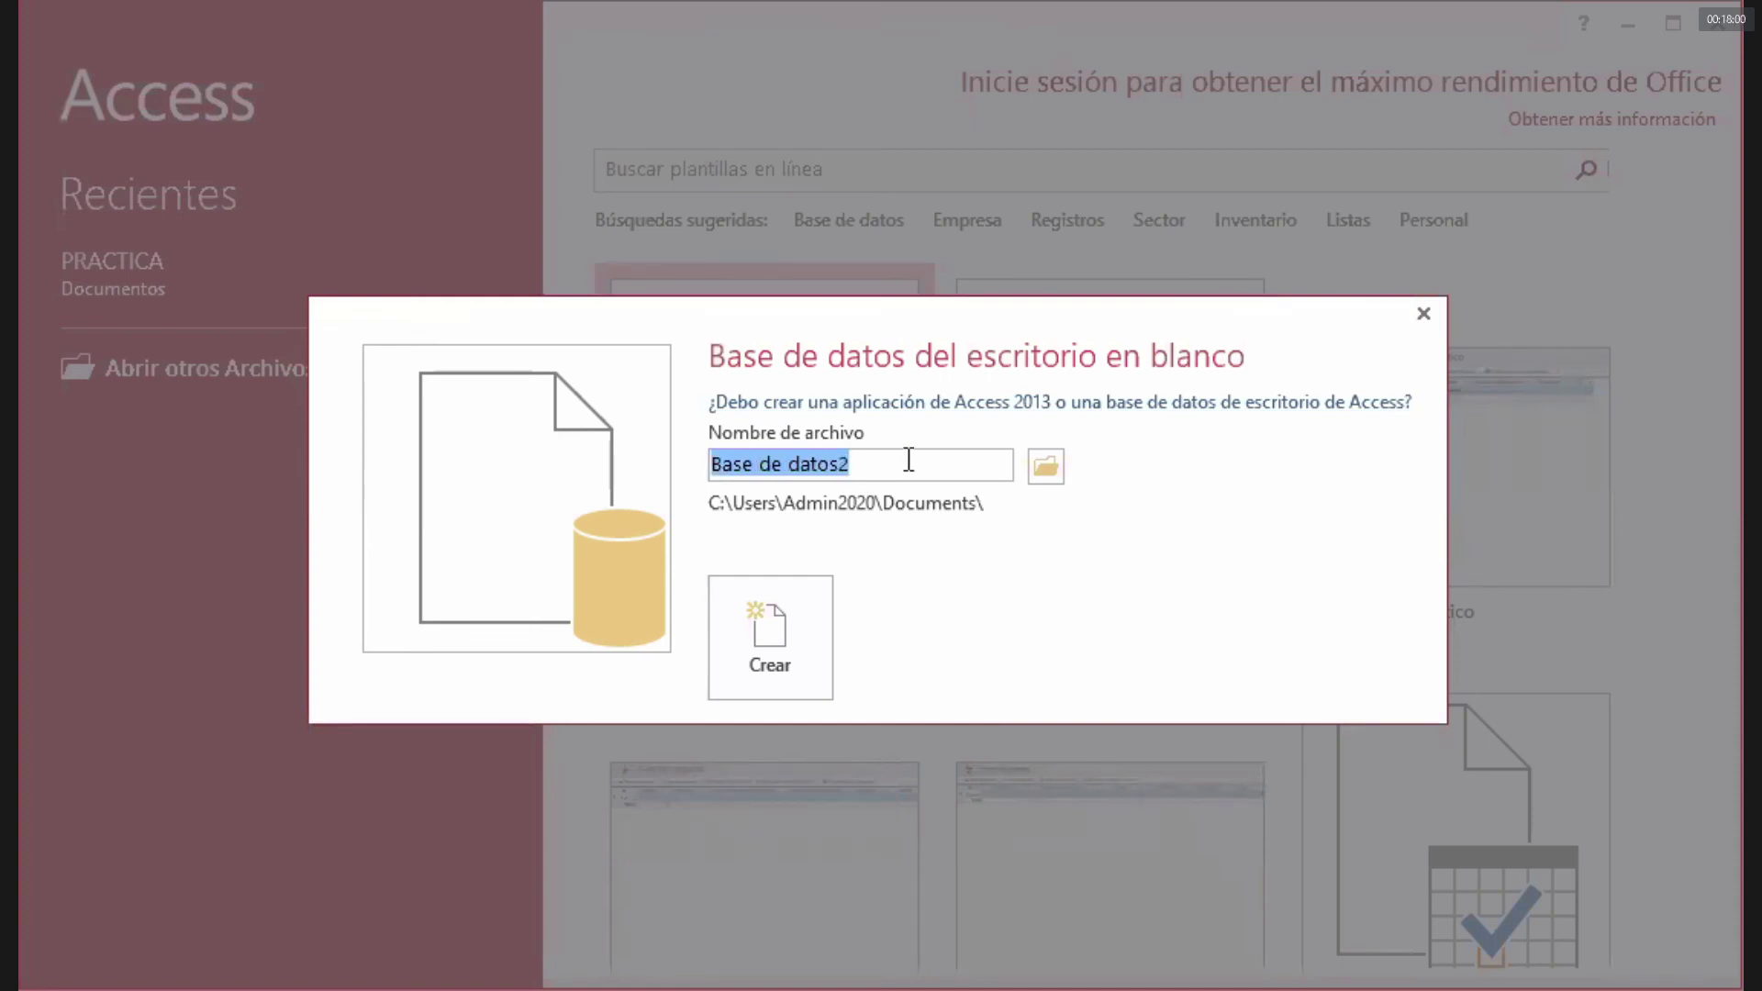
type("CLINICA")
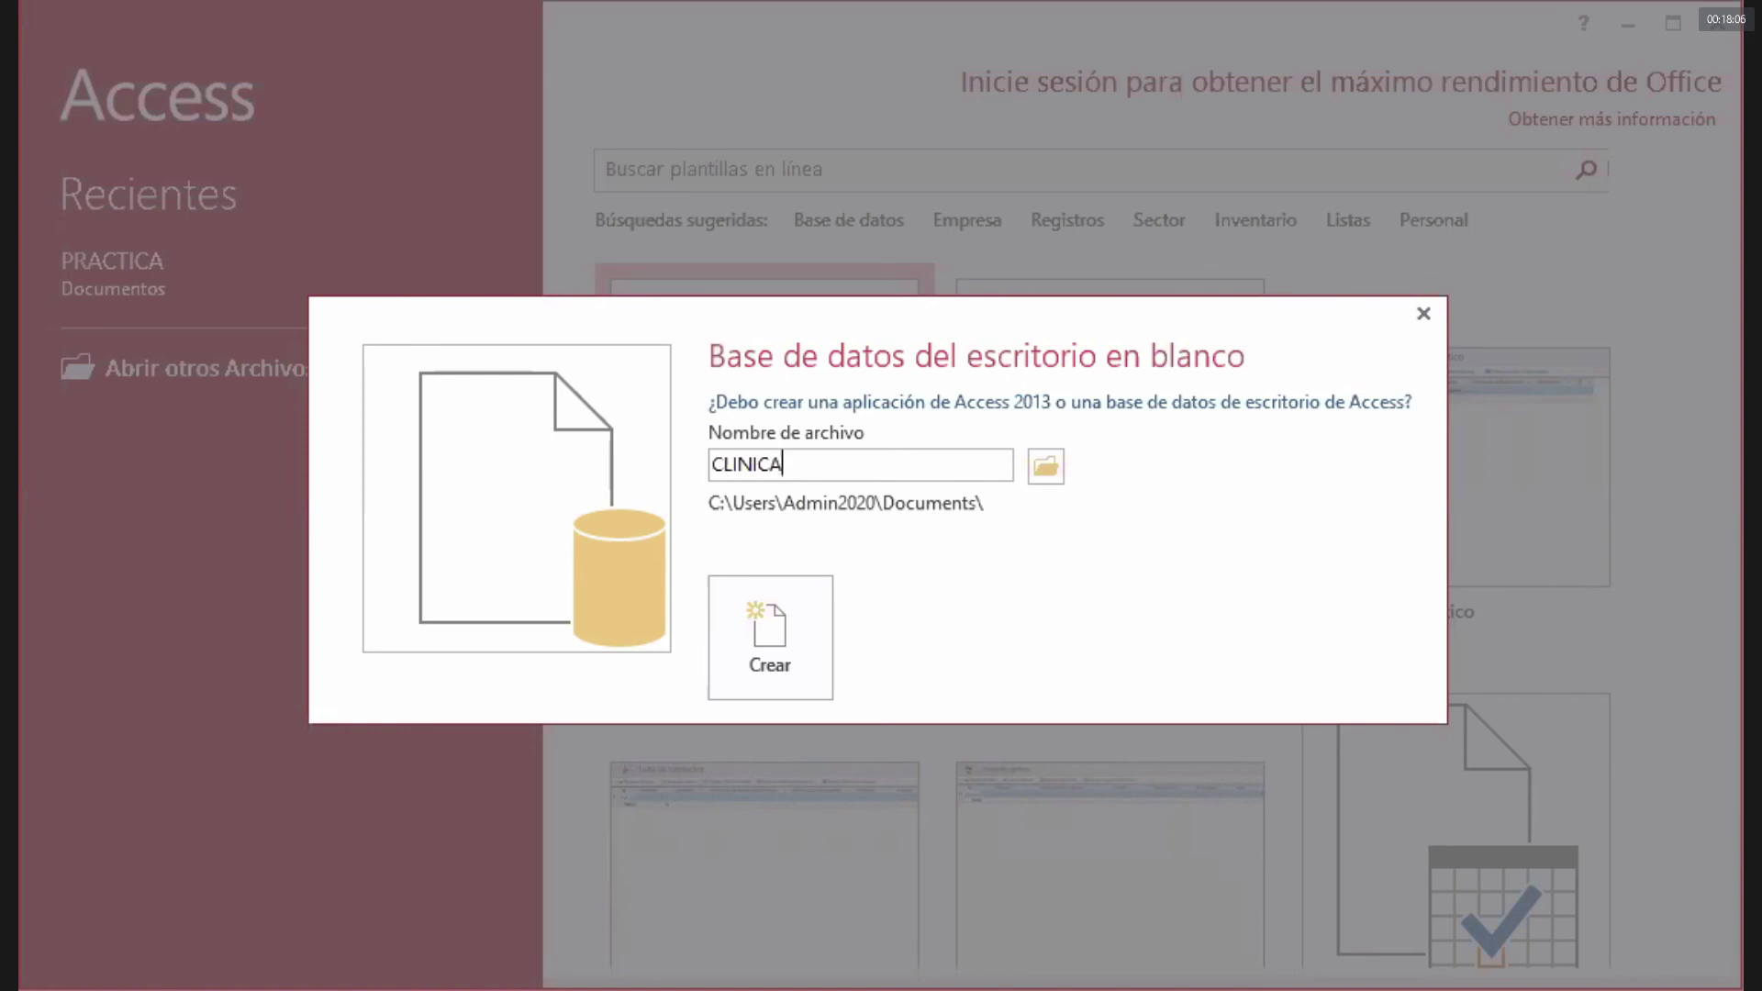
left_click(785, 634)
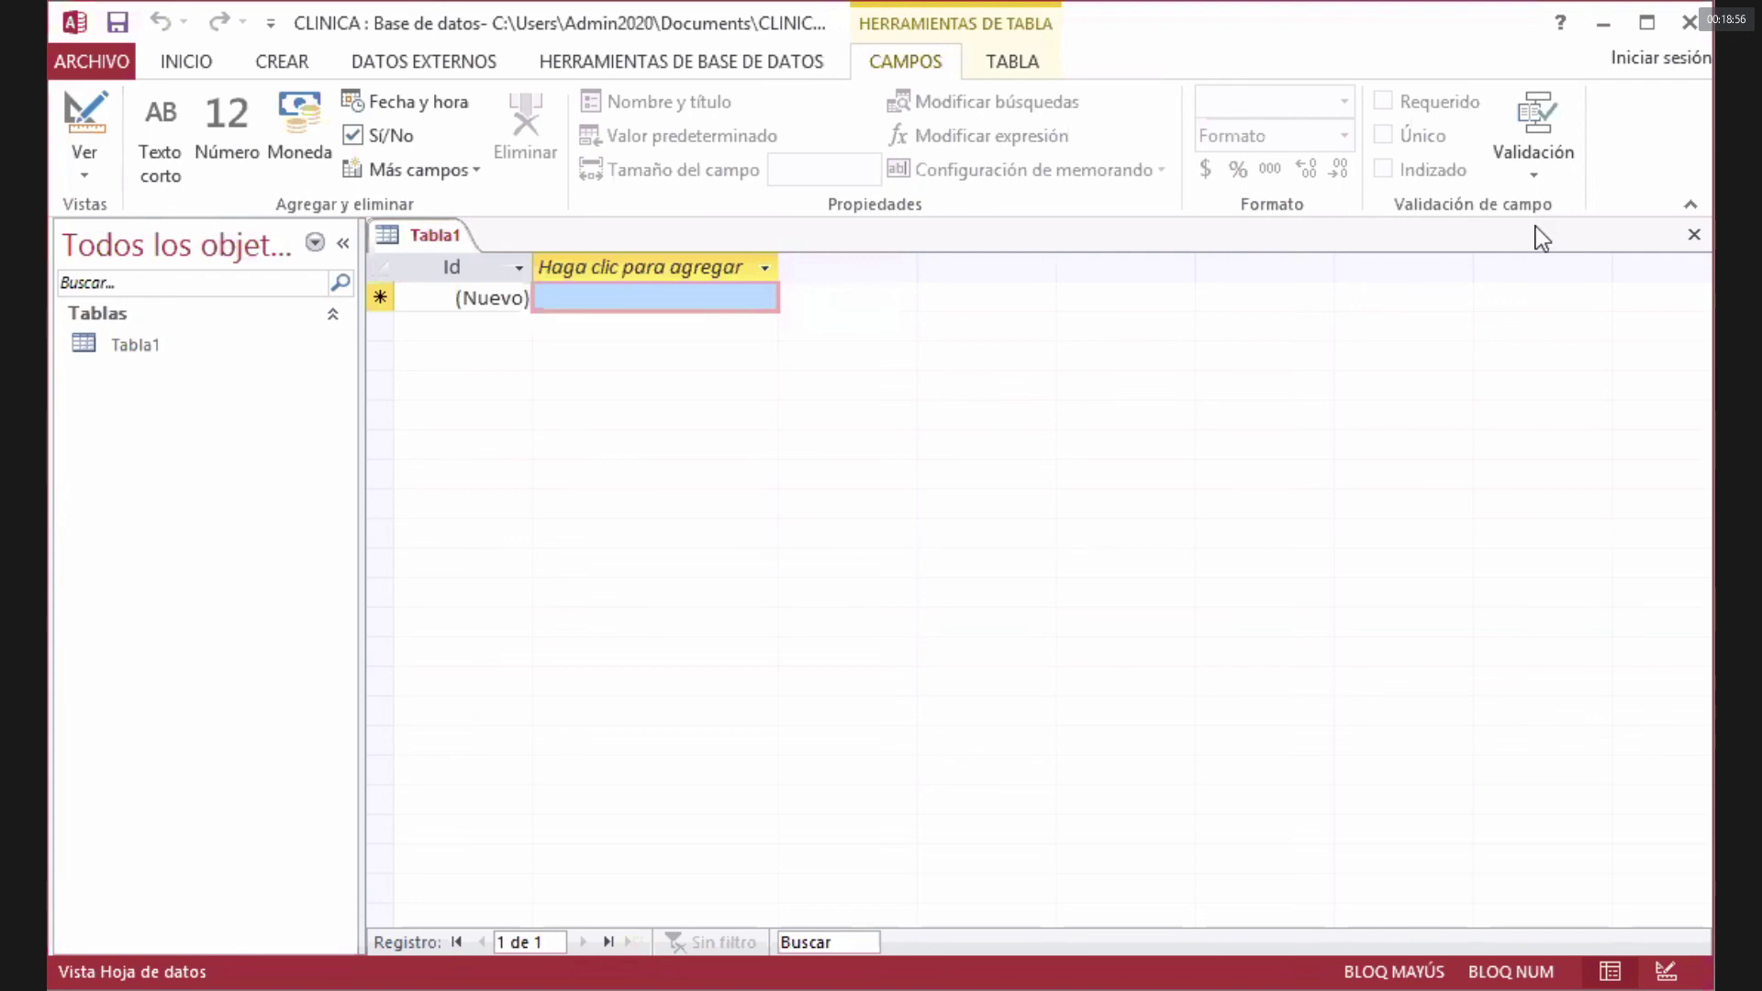
left_click(1695, 239)
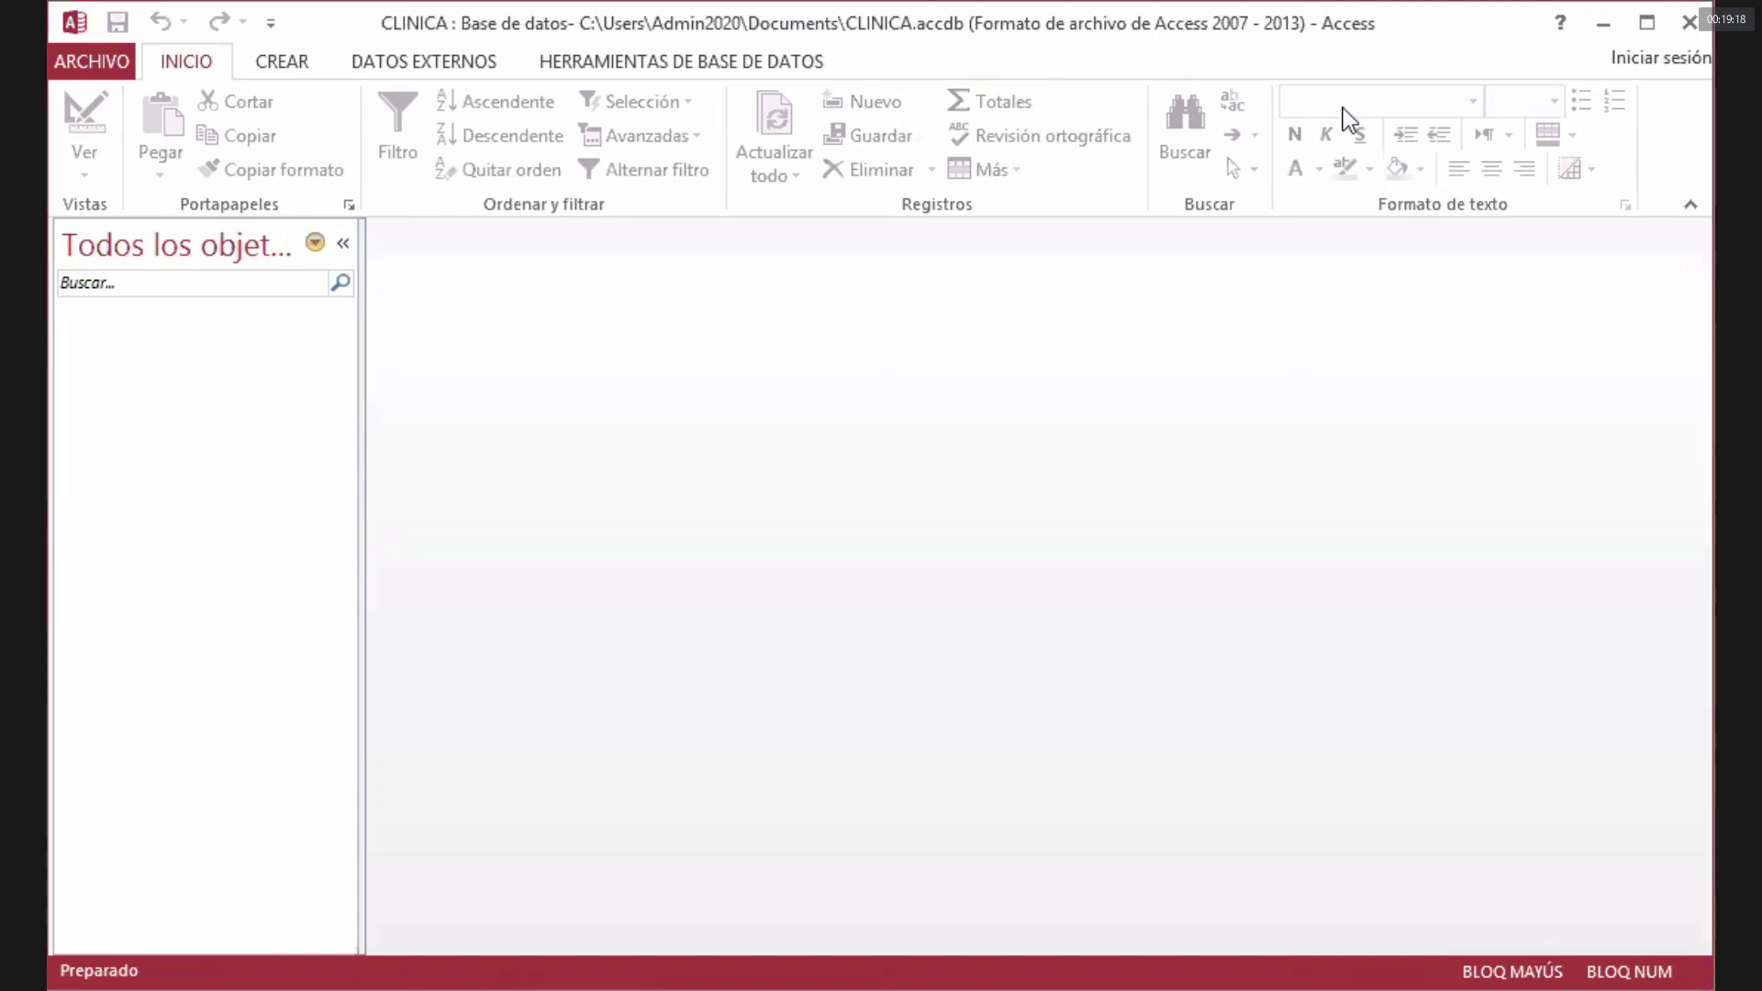
- Review the ESPECIALIDAD and MEDICOS tables of the clinic relational model in the browser PDF, and return to Access
key("alt+Tab")
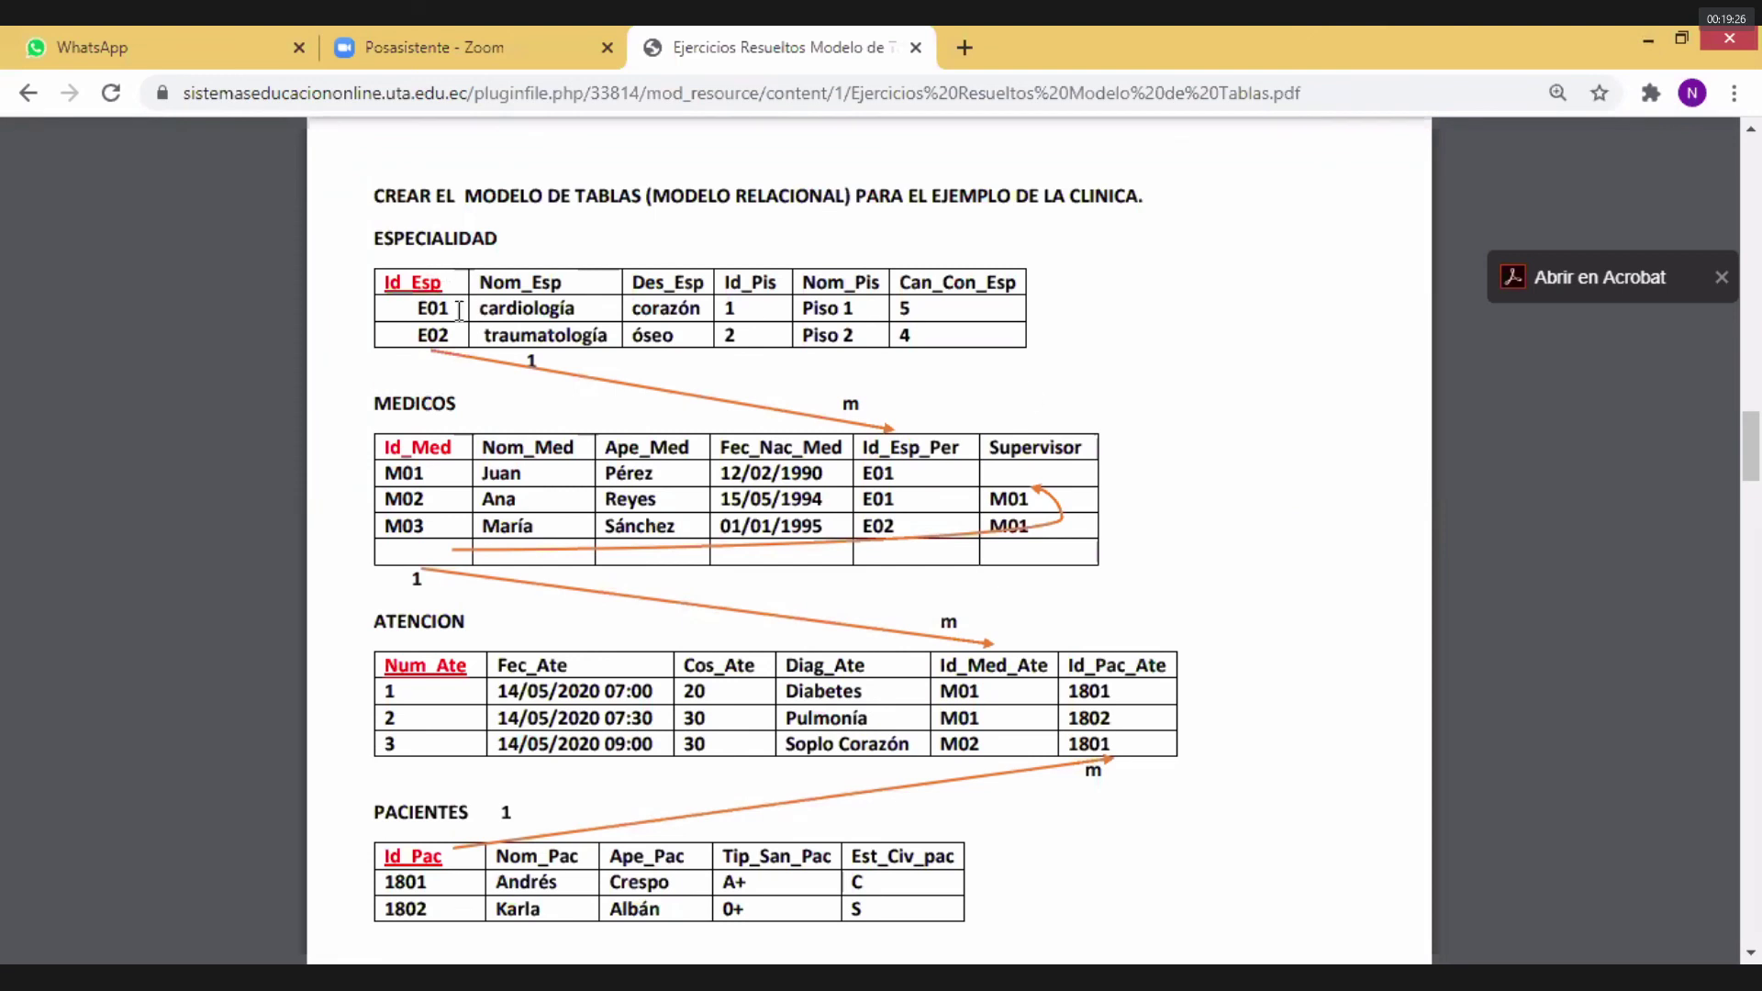
left_click_drag(393, 414, 1104, 562)
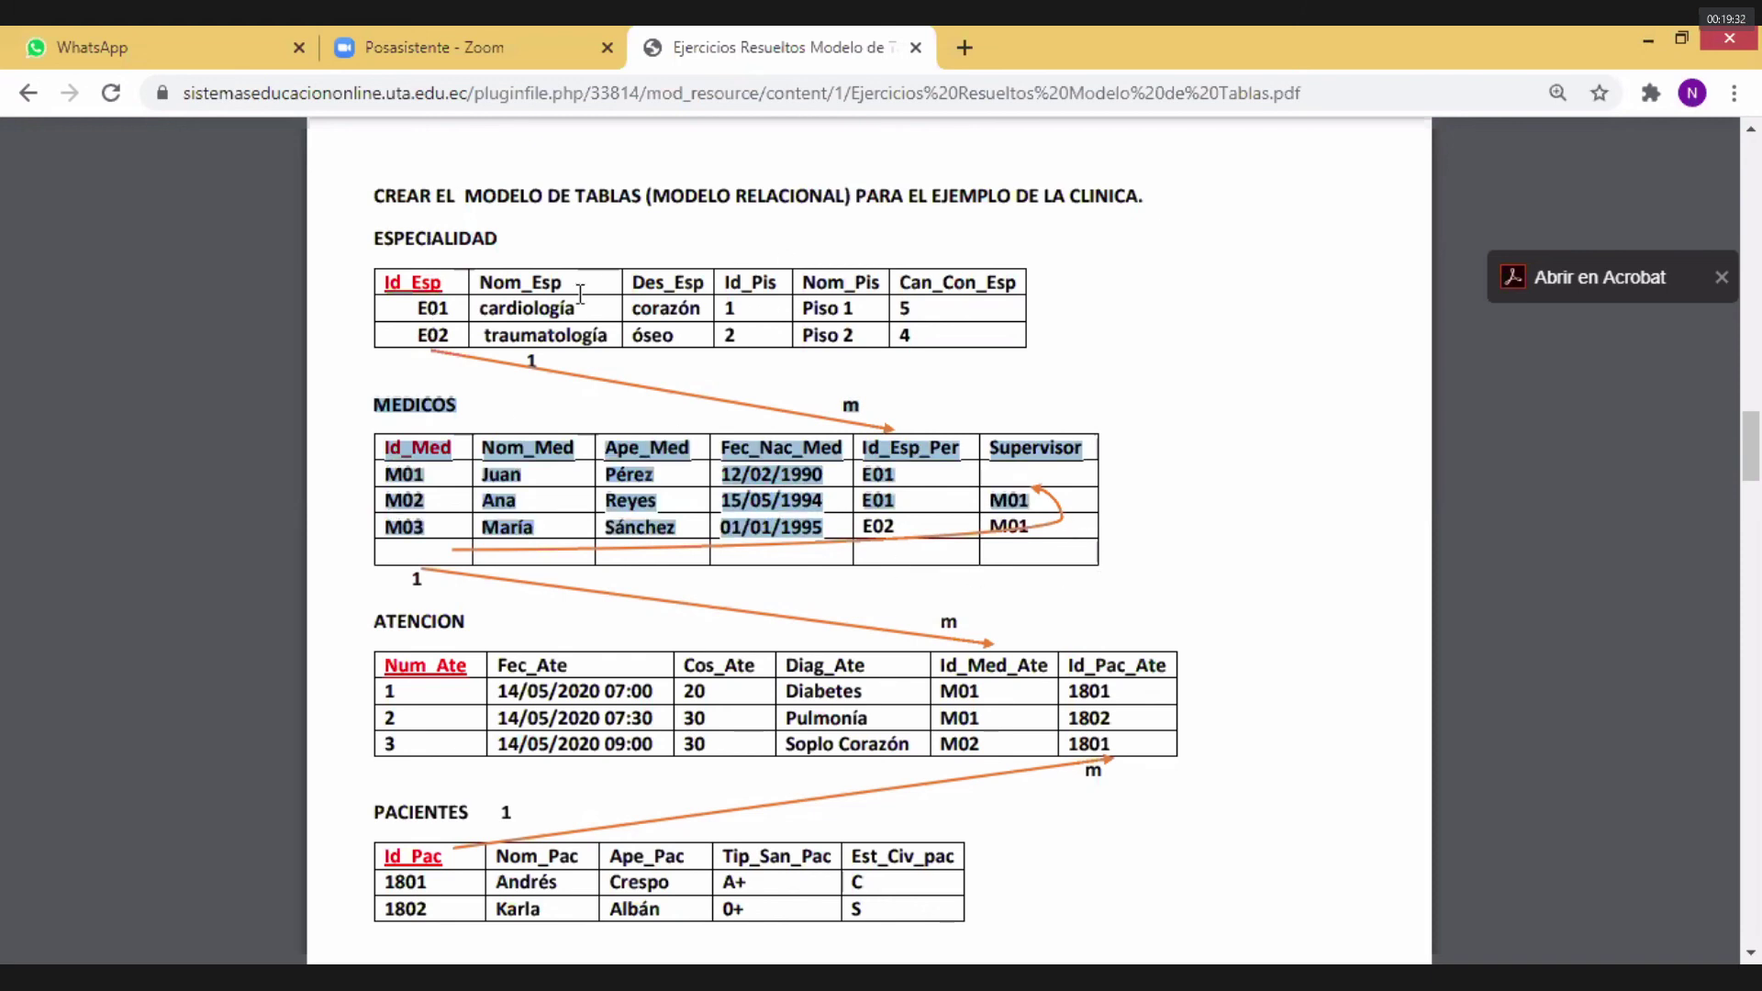
double_click(431, 282)
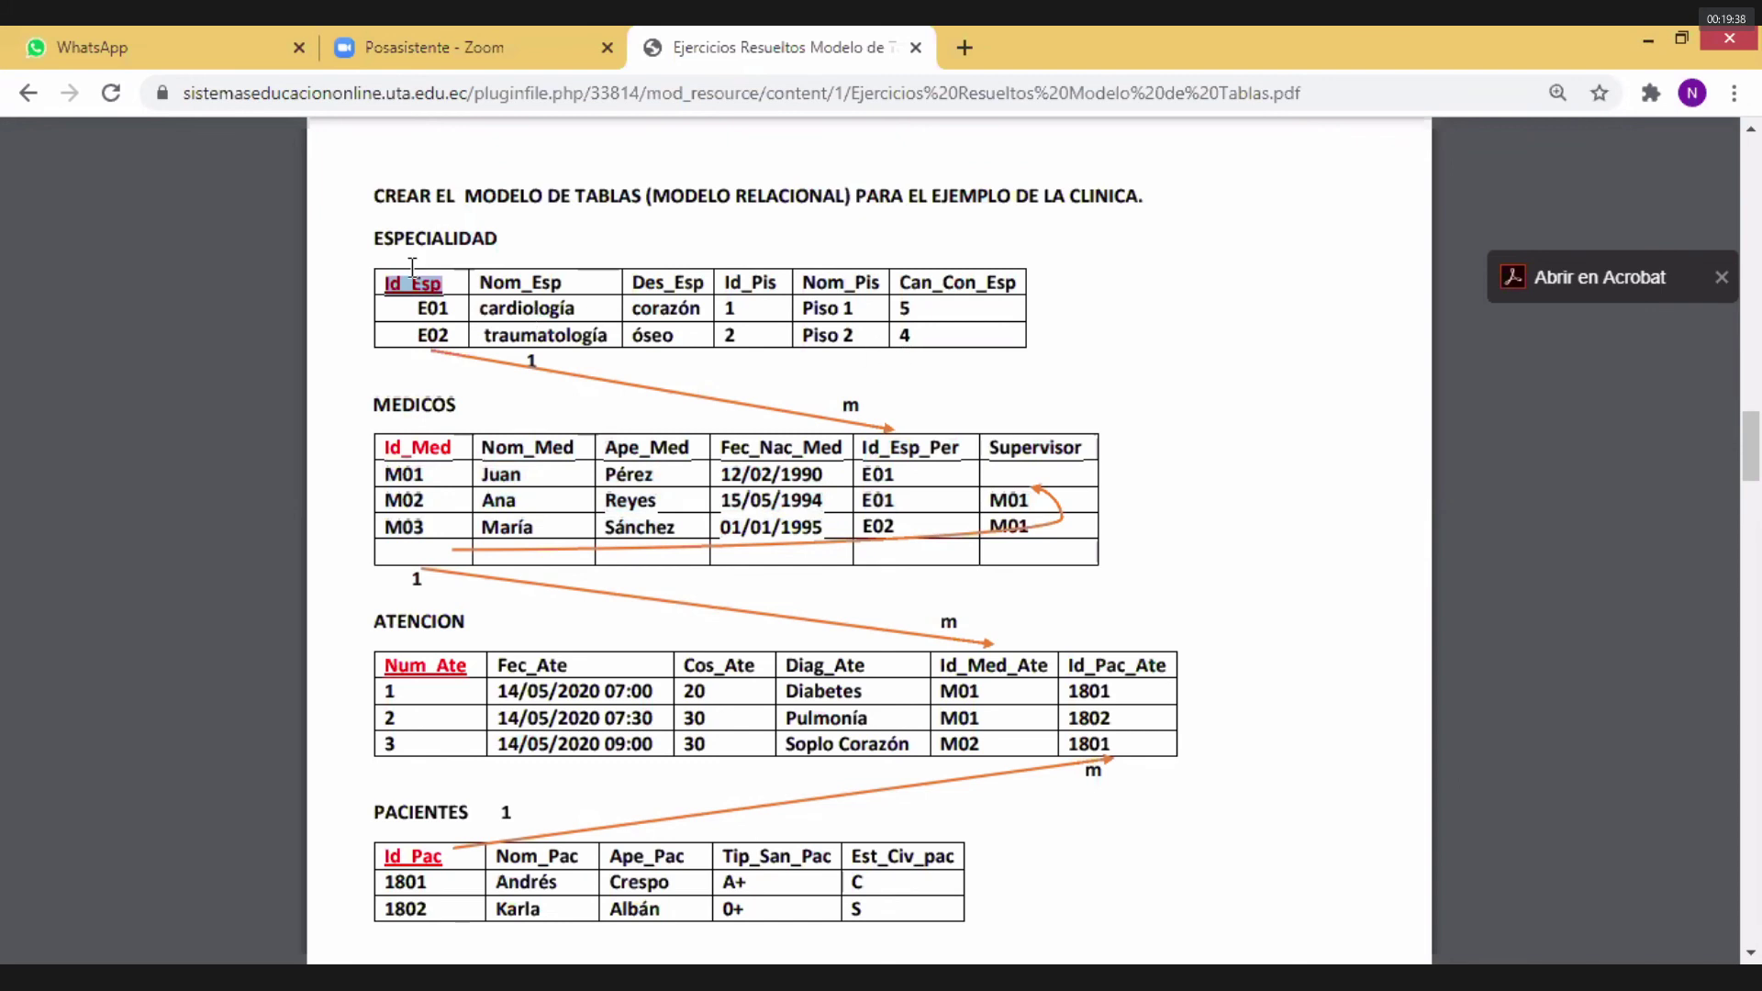
left_click_drag(388, 230, 1135, 569)
left_click(1135, 569)
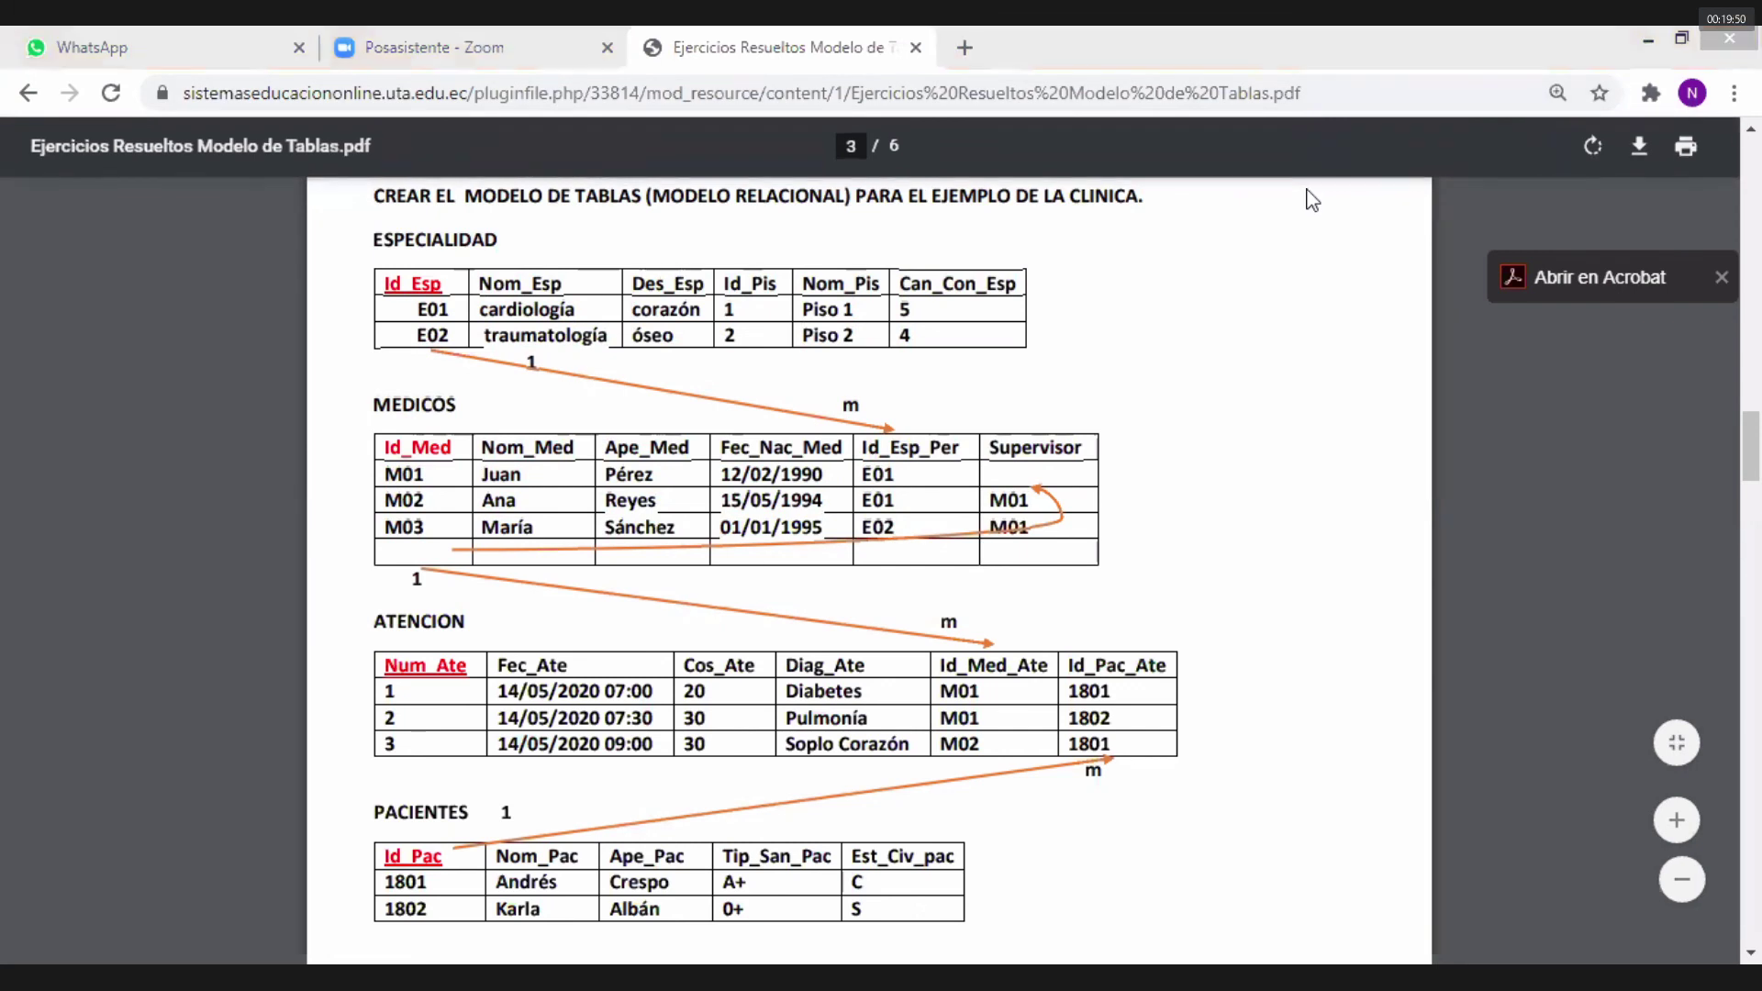
key("alt+Tab")
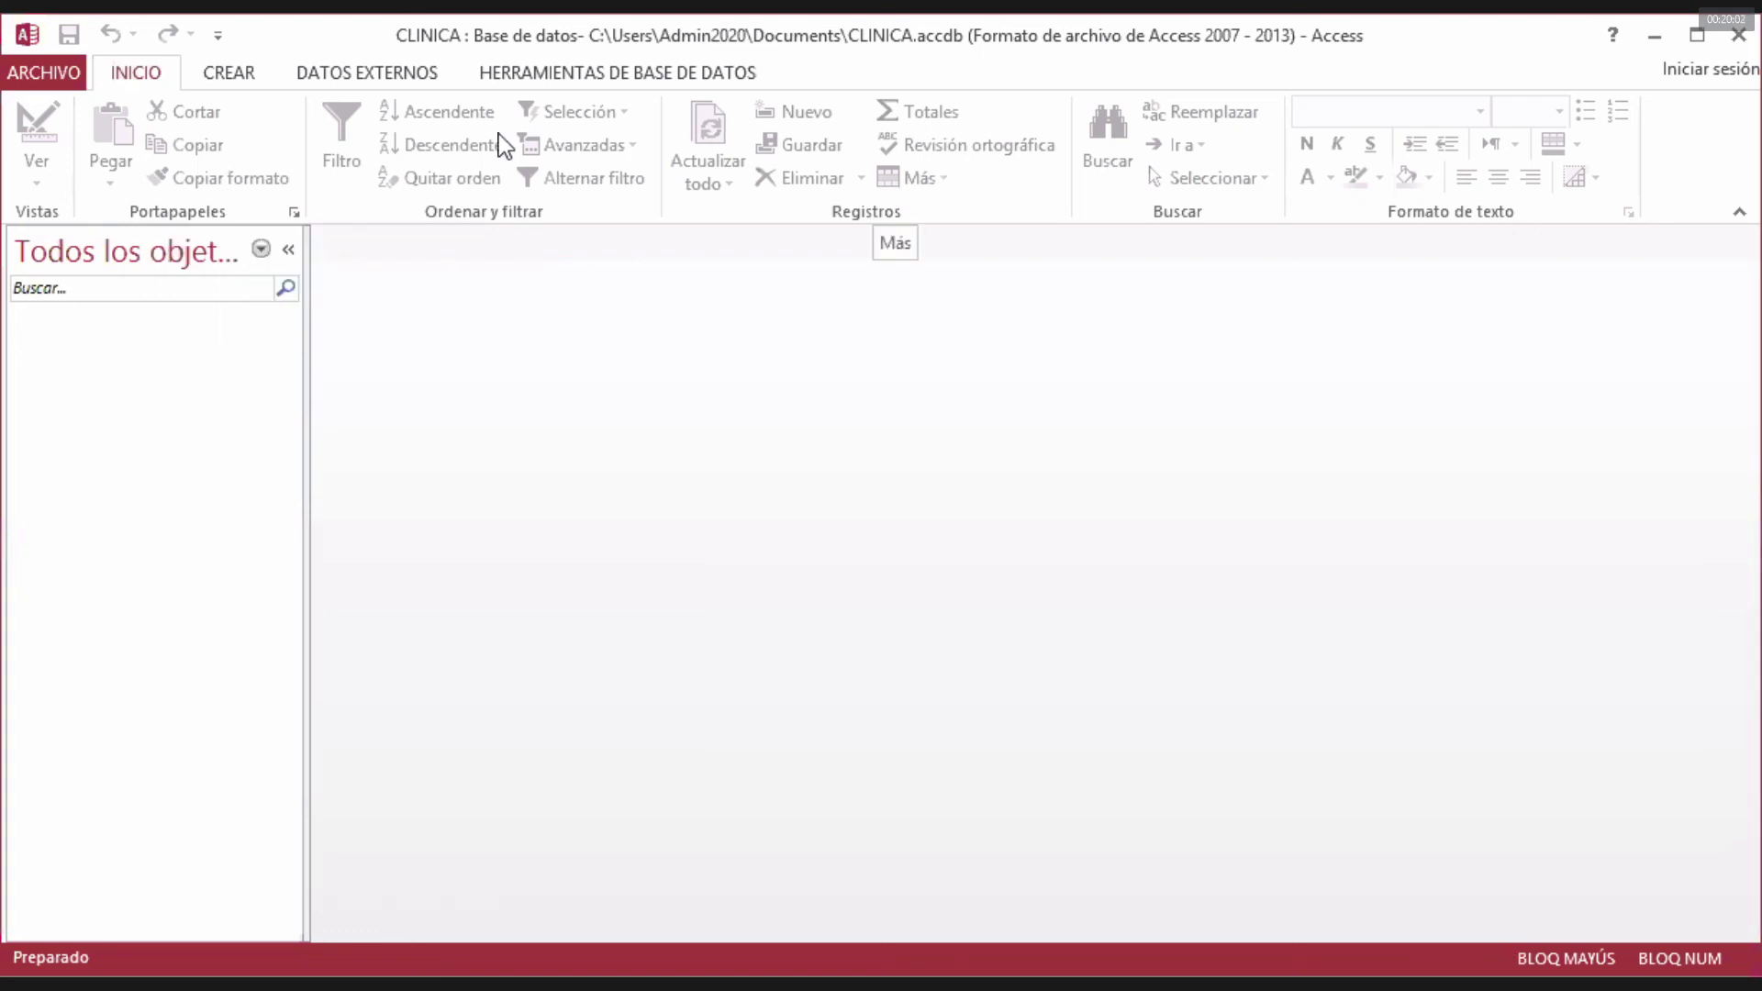
left_click(229, 81)
left_click(317, 79)
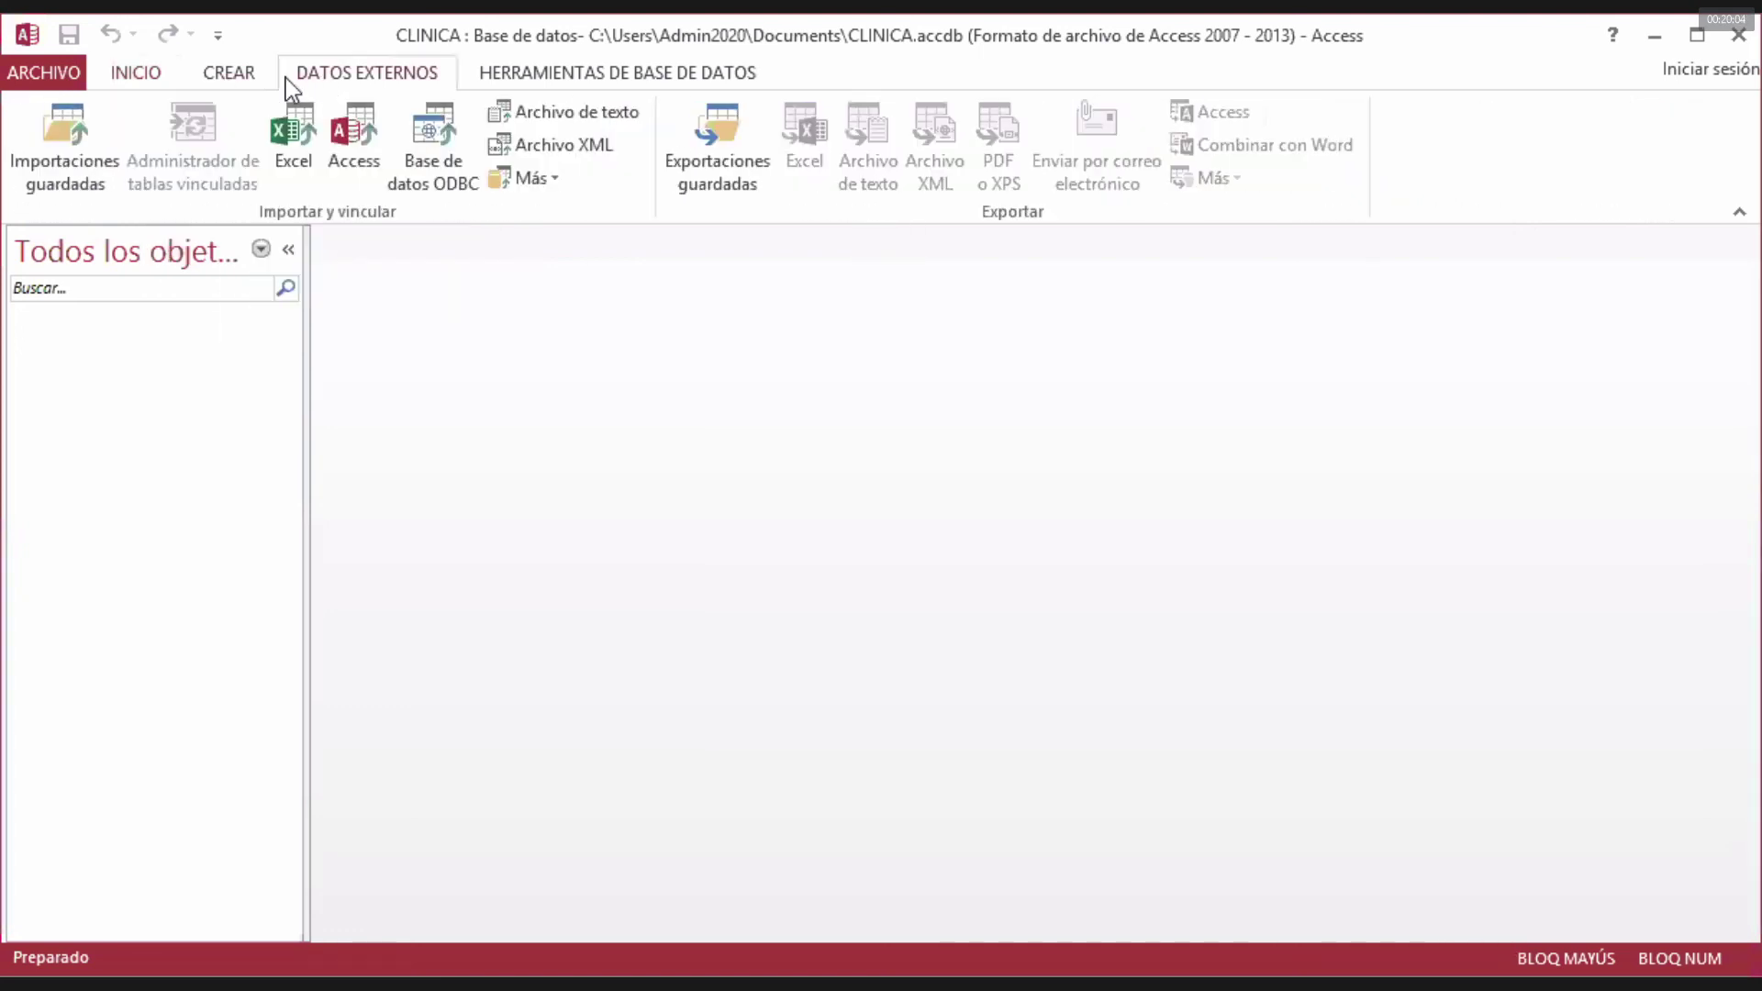
left_click(54, 81)
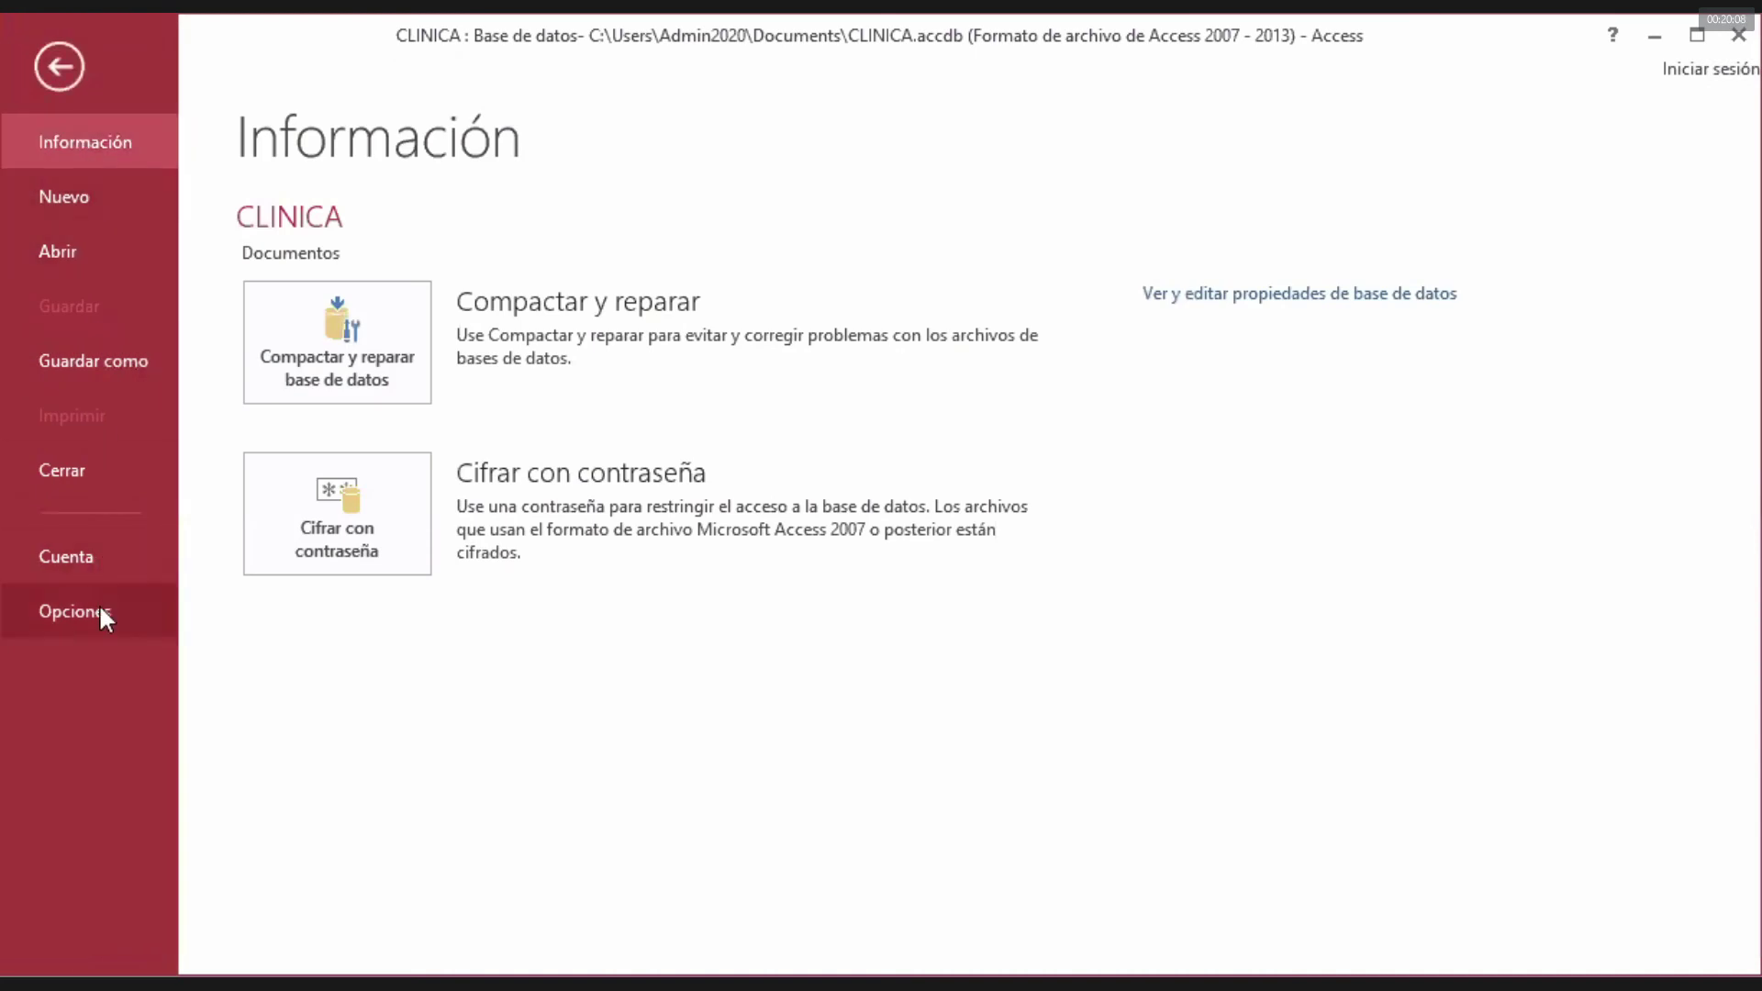
left_click(57, 66)
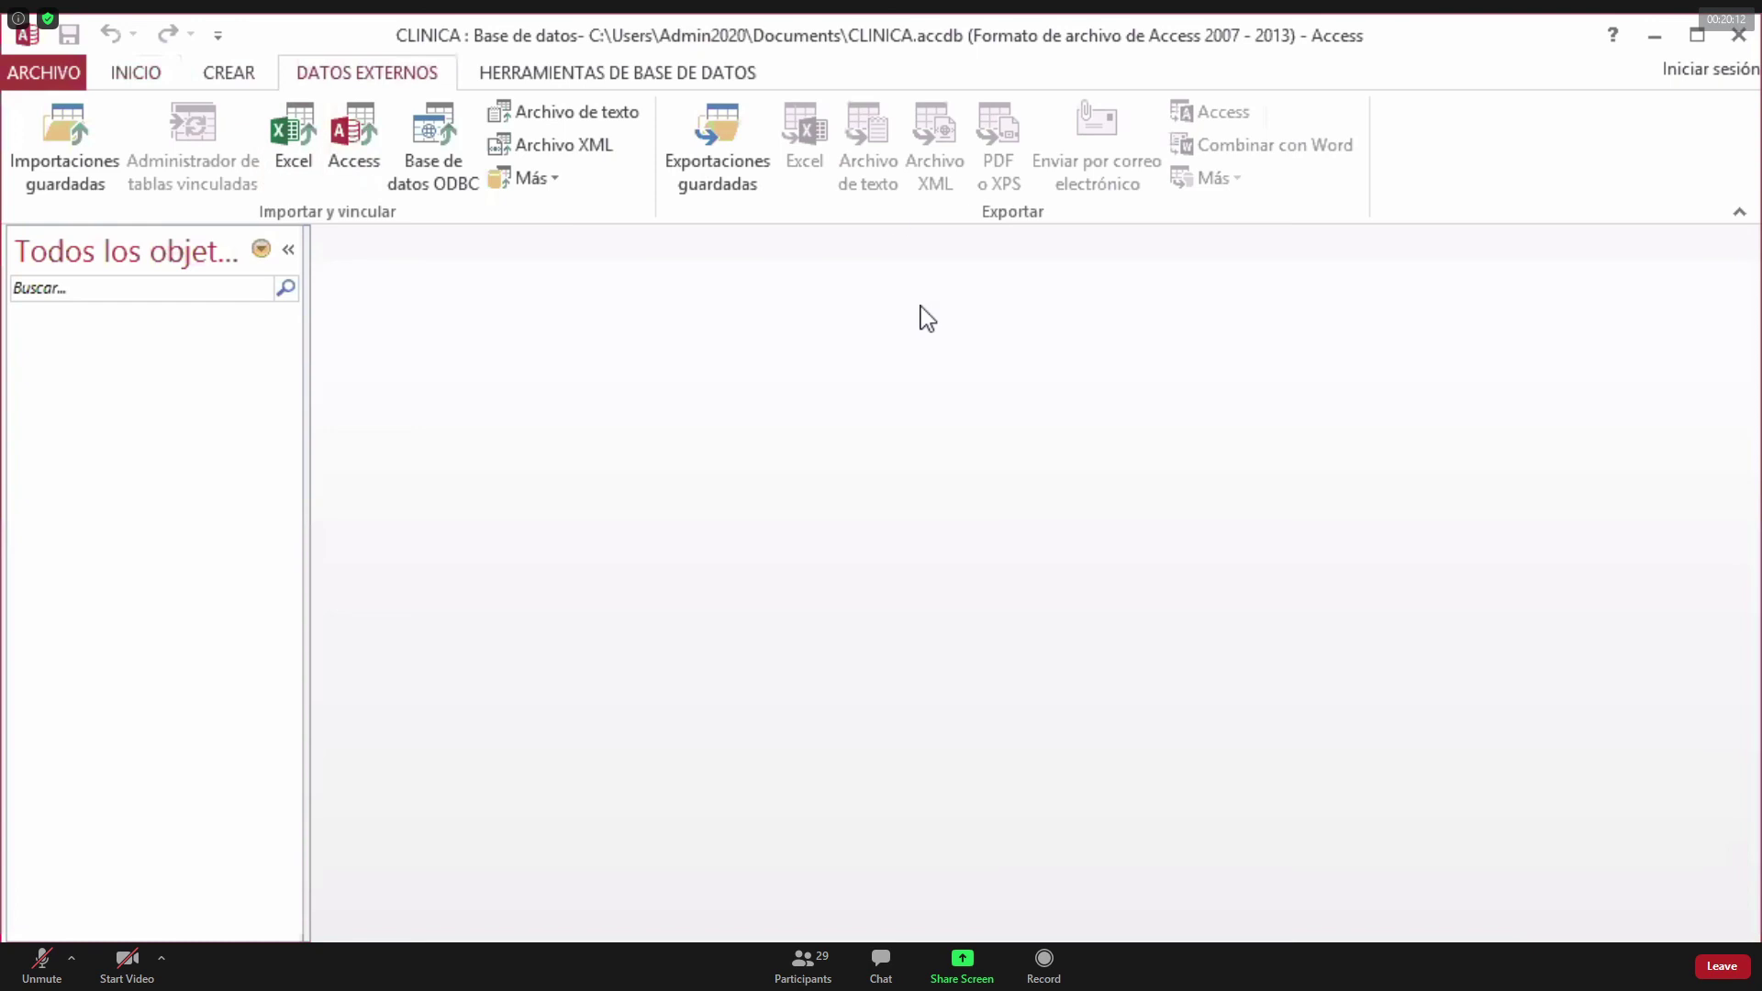
left_click(142, 84)
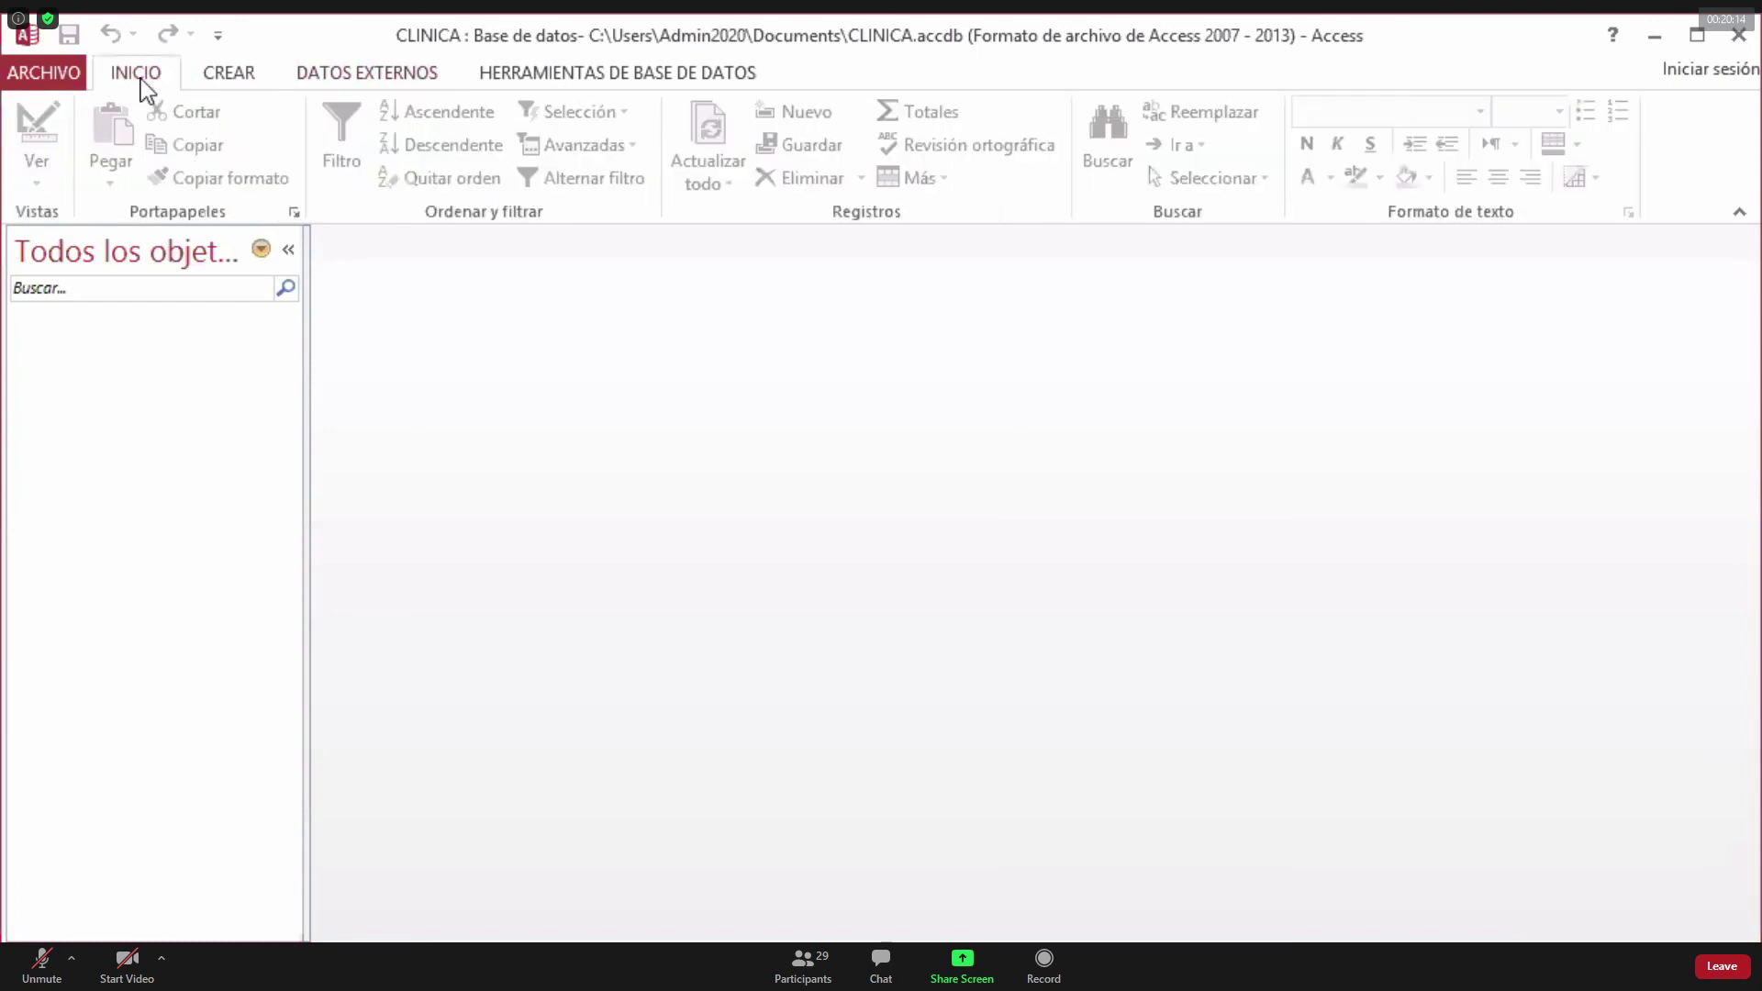
- Create a new blank table in design view
left_click(250, 78)
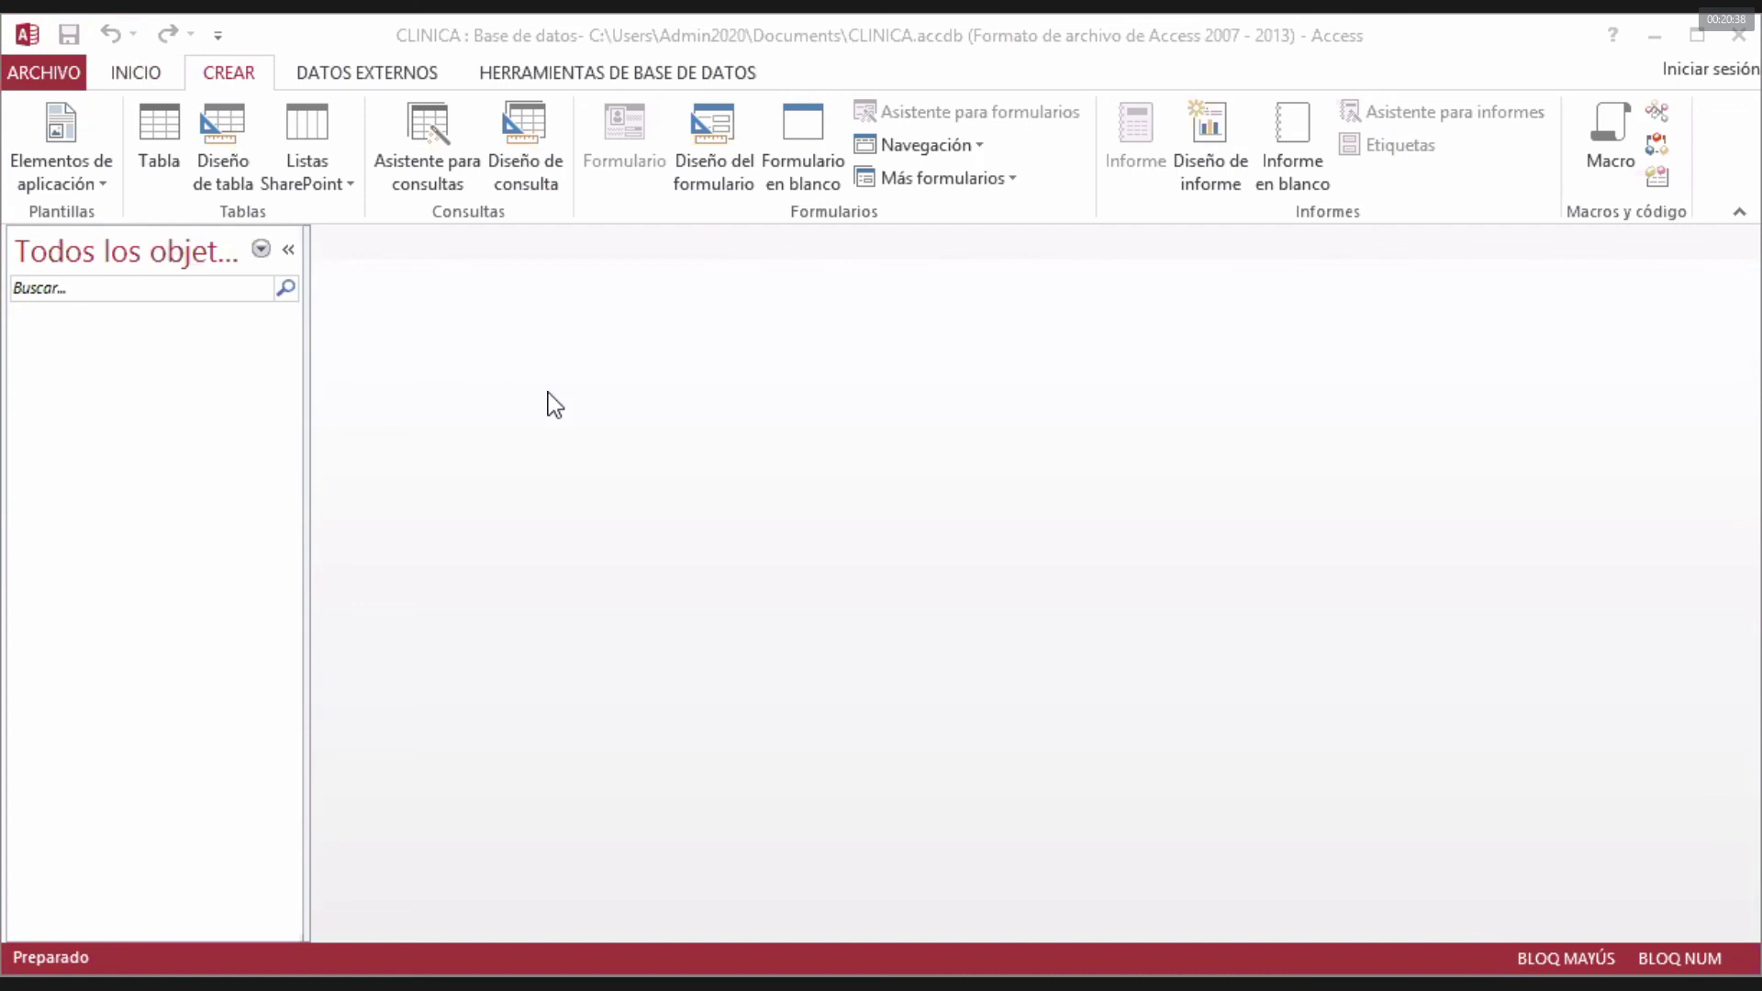
left_click(230, 119)
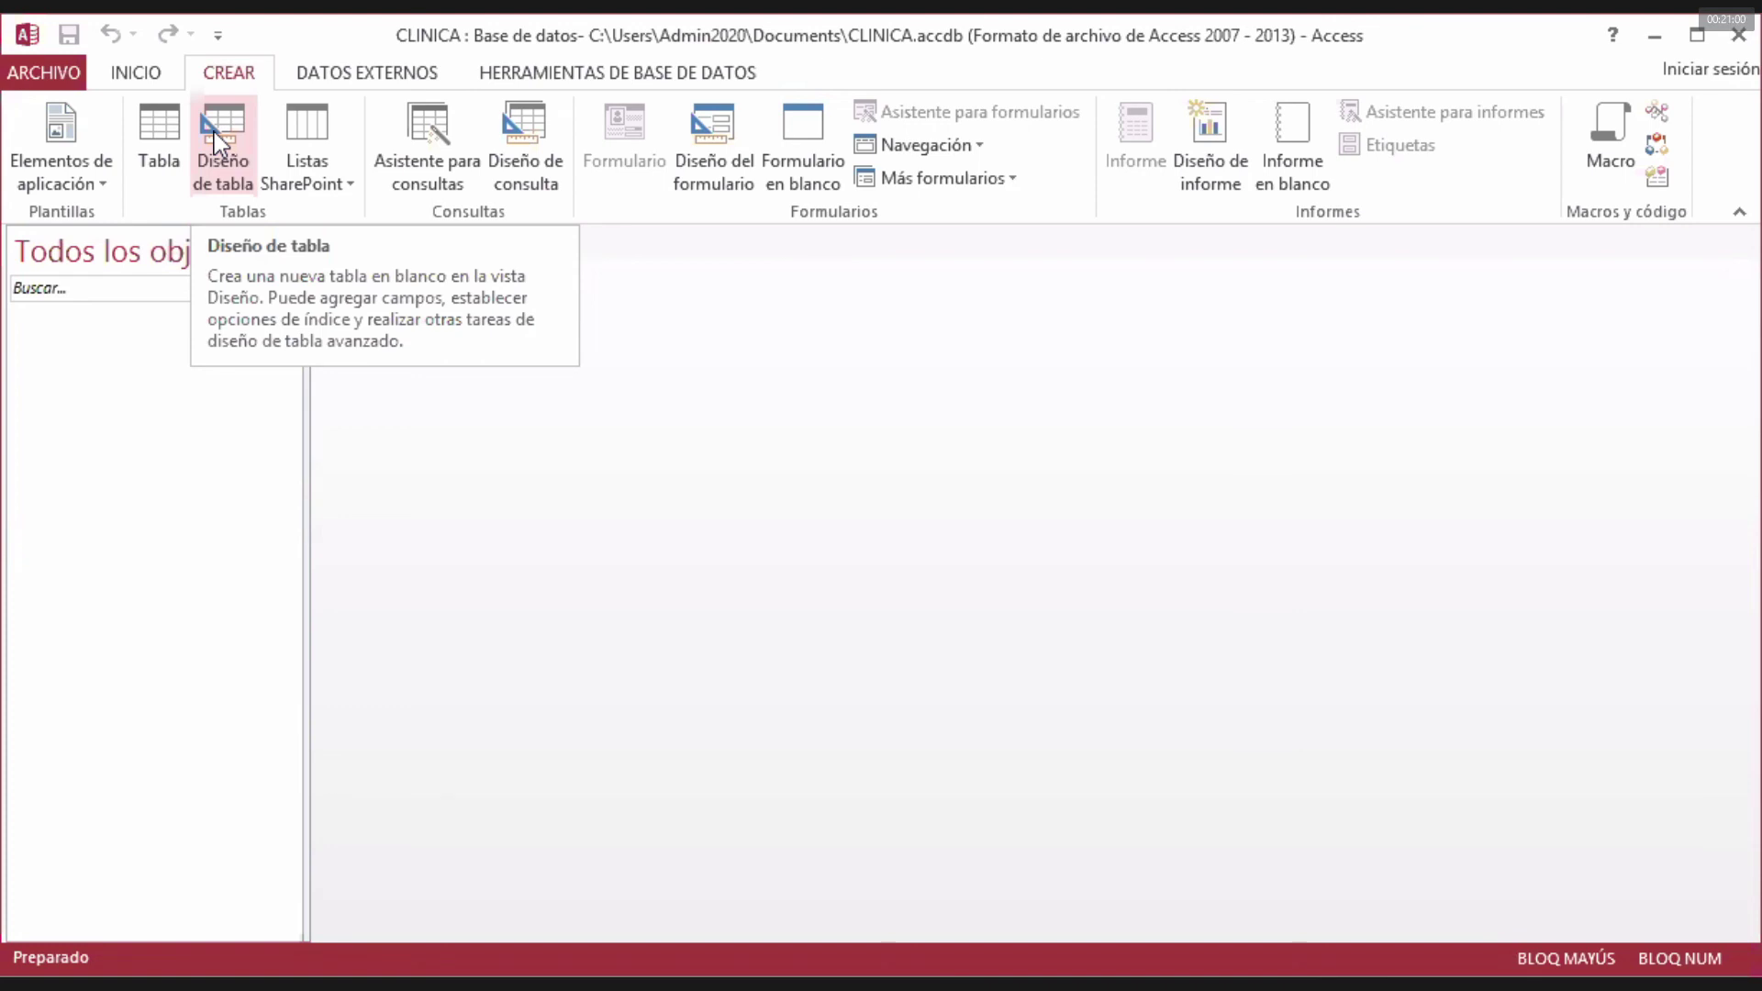
left_click(213, 132)
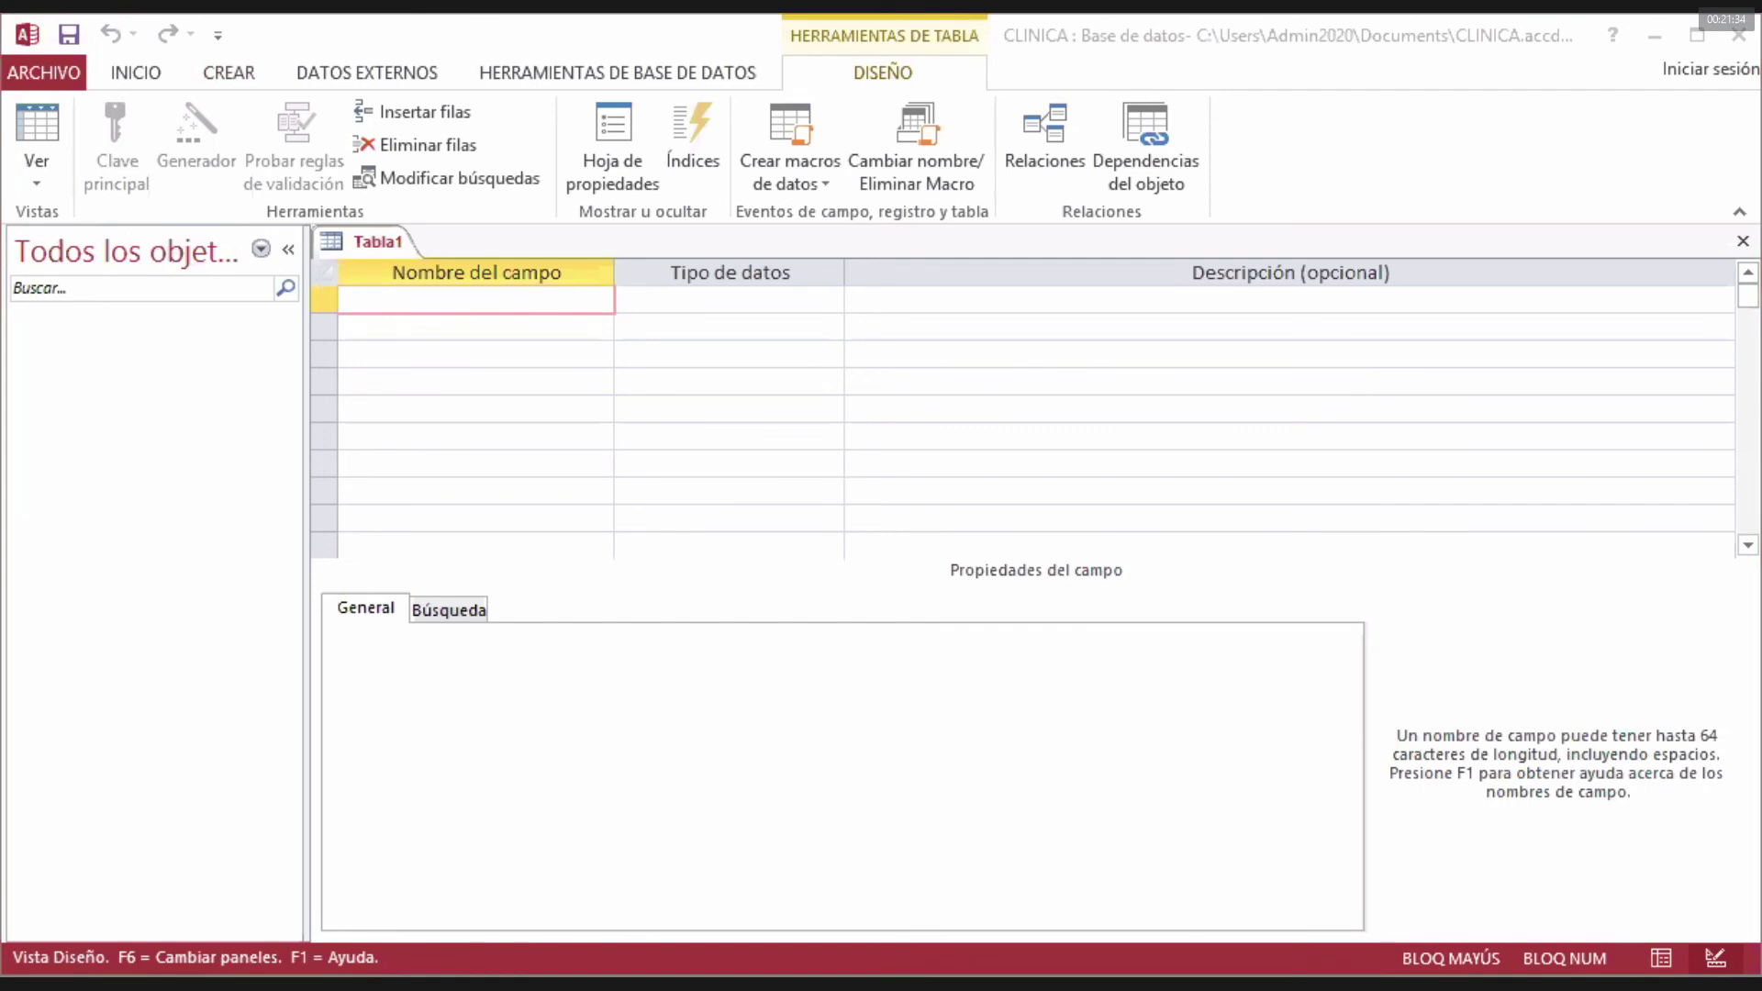
- Add a first field named Id_Esp with the Texto corto data type
left_click(500, 303)
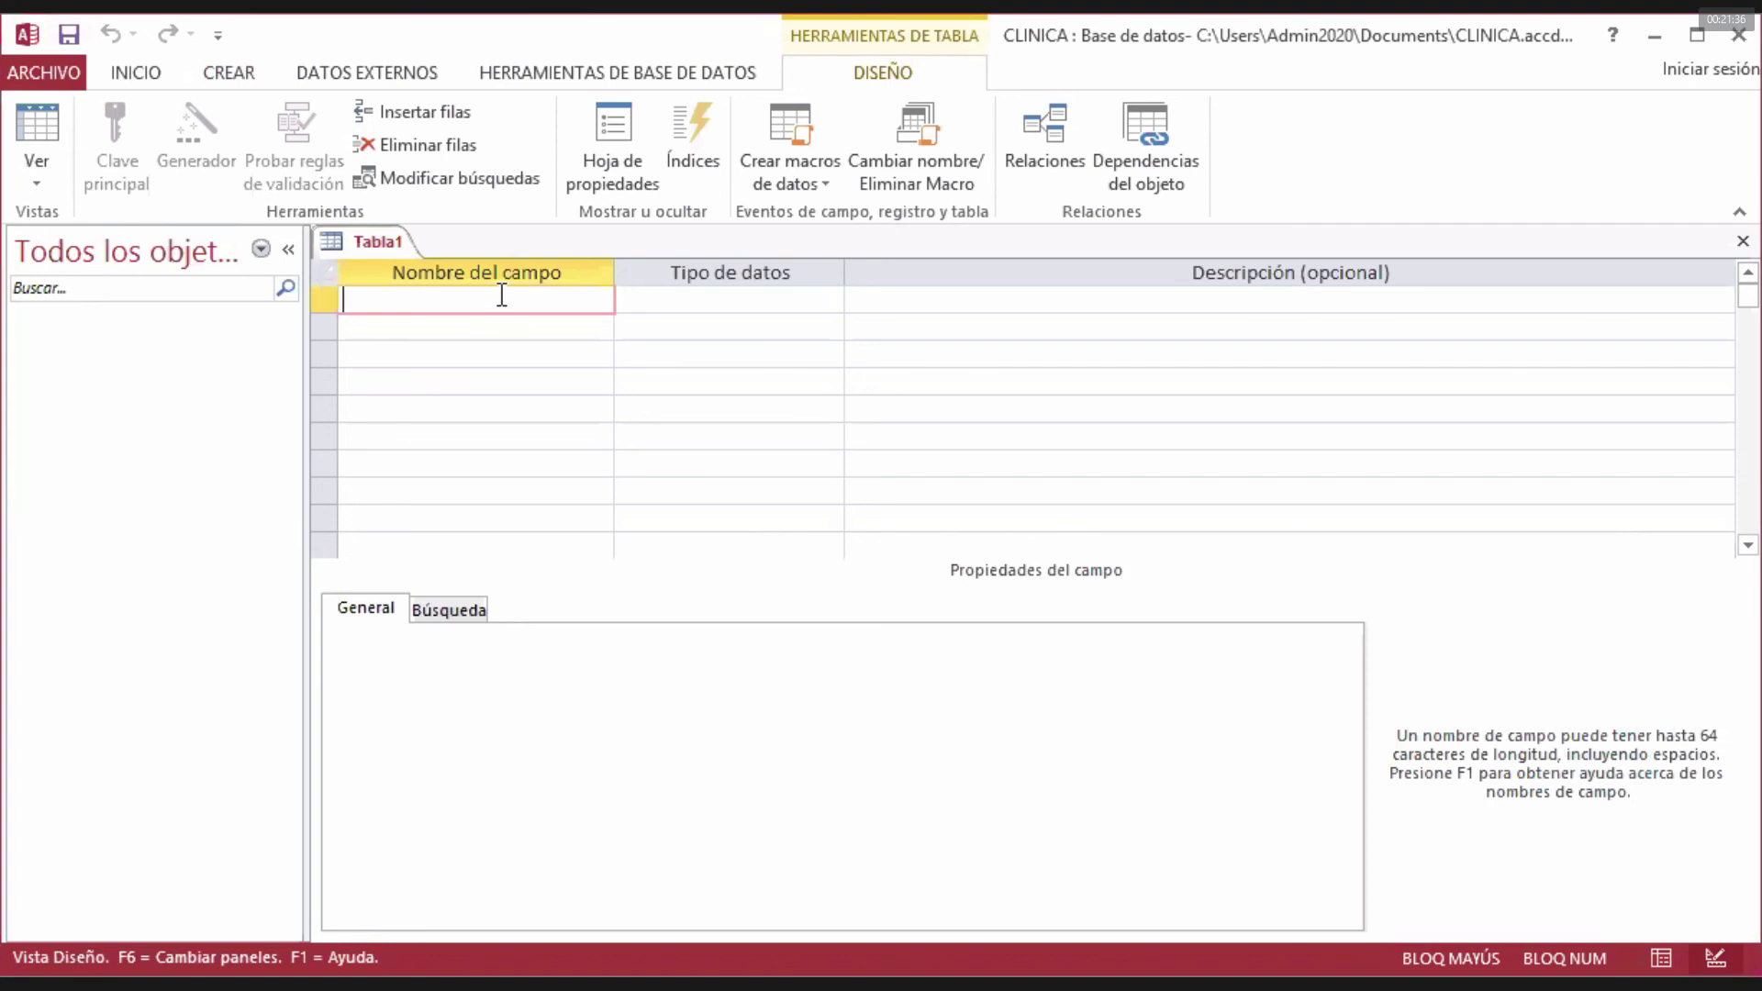
key("Caps_Lock")
type("Id")
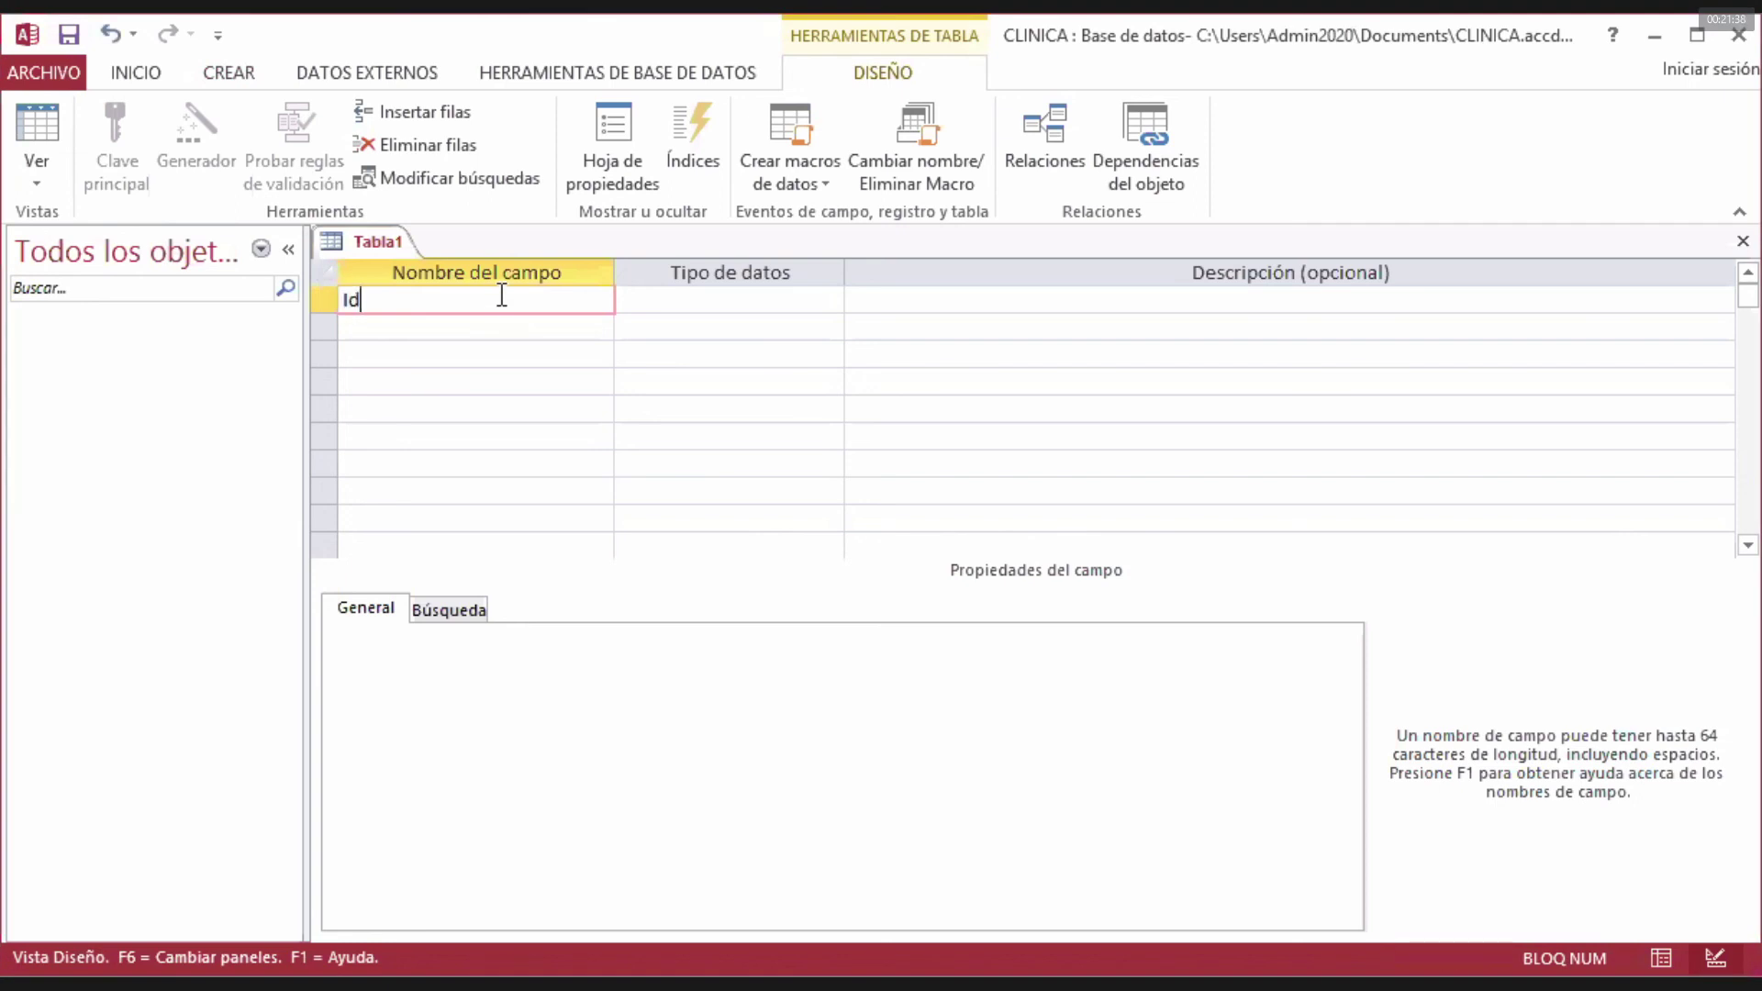
type("_Esp")
key("Tab")
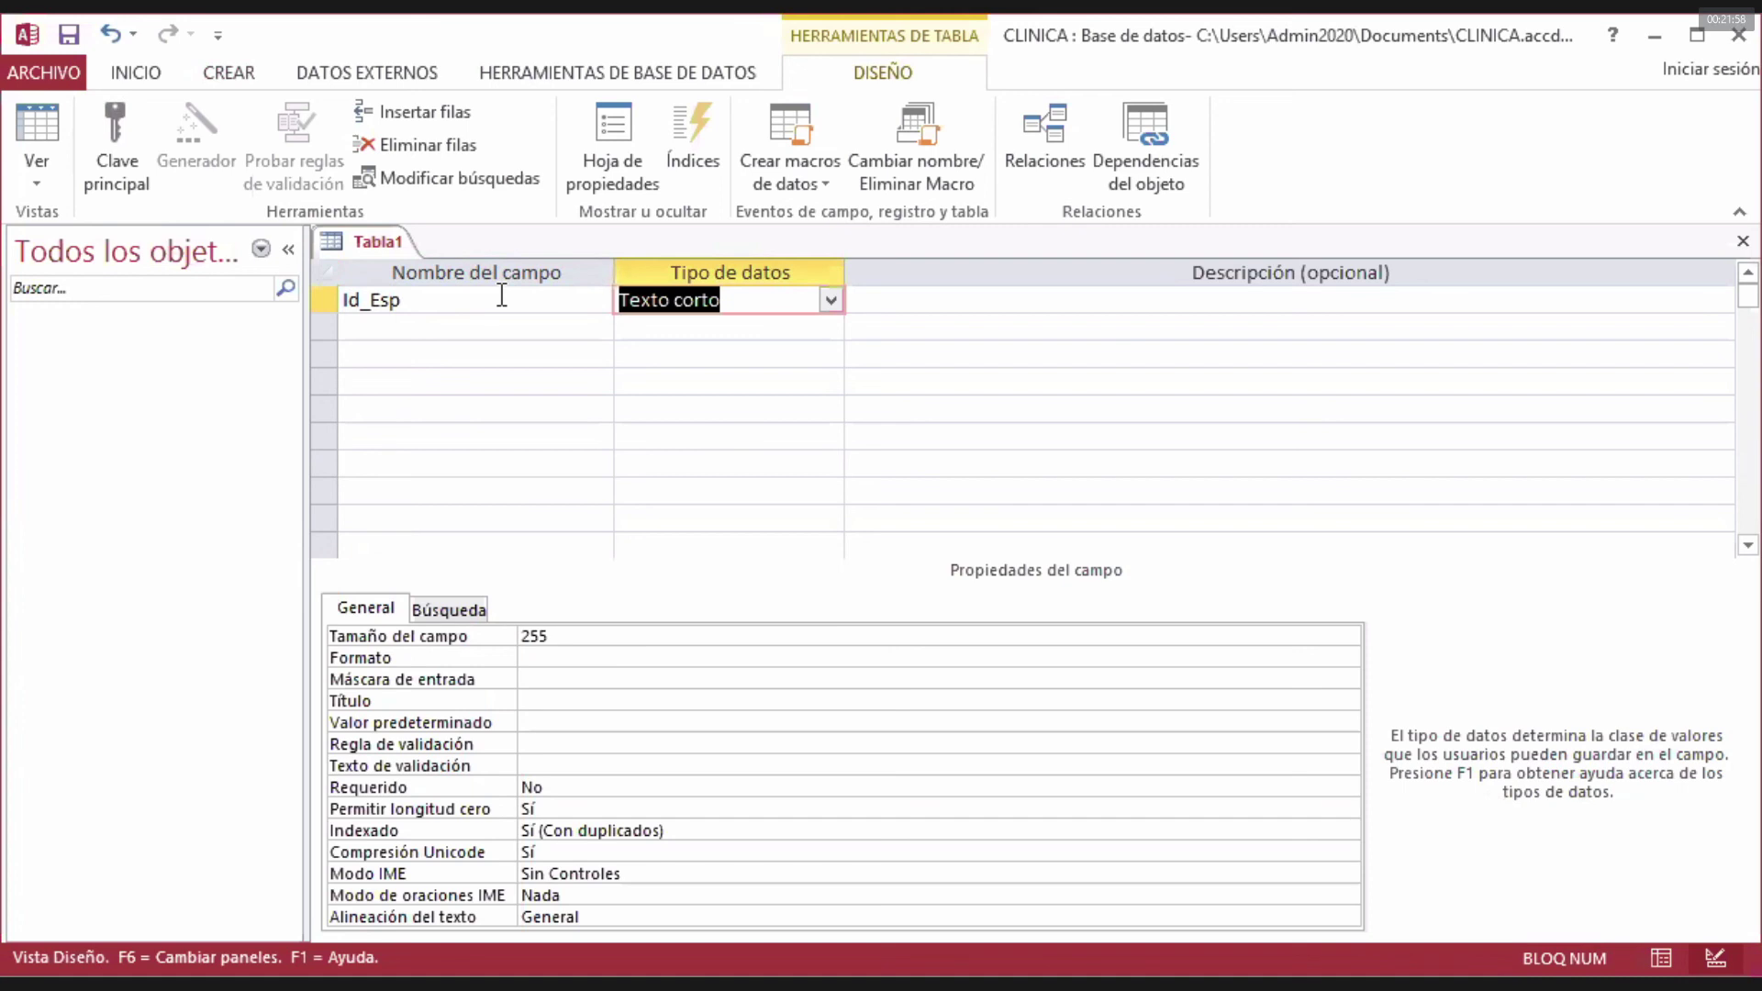
left_click(831, 301)
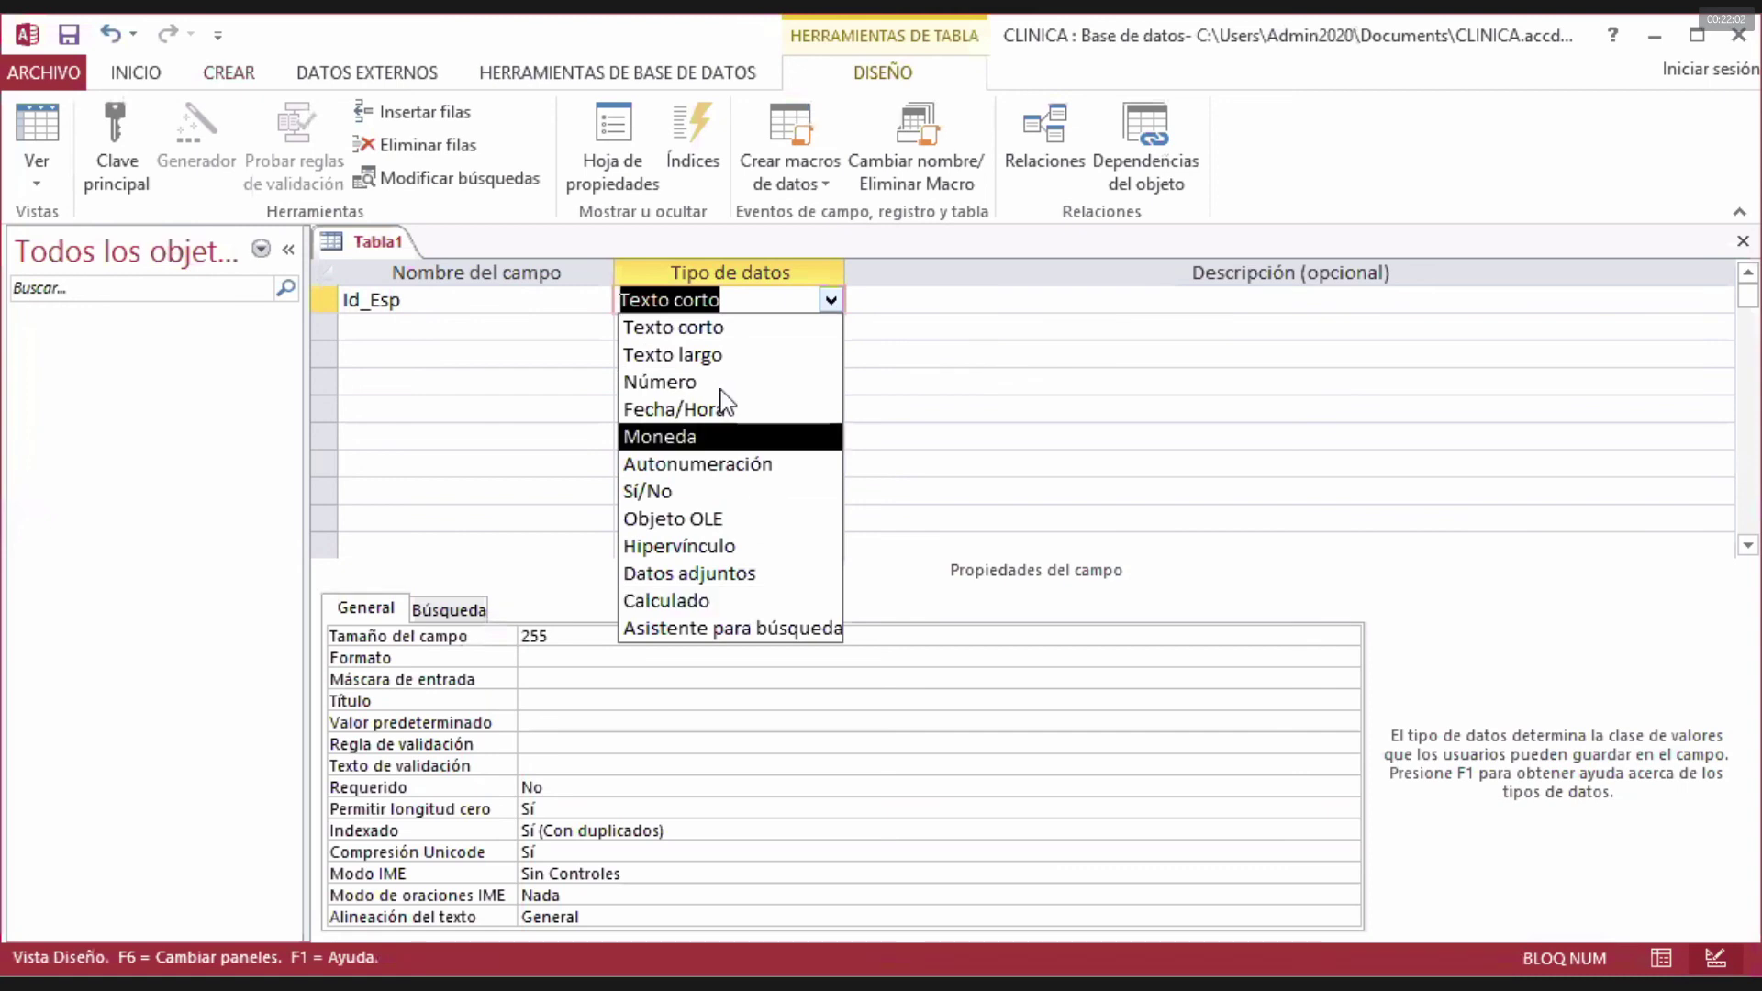
left_click(712, 329)
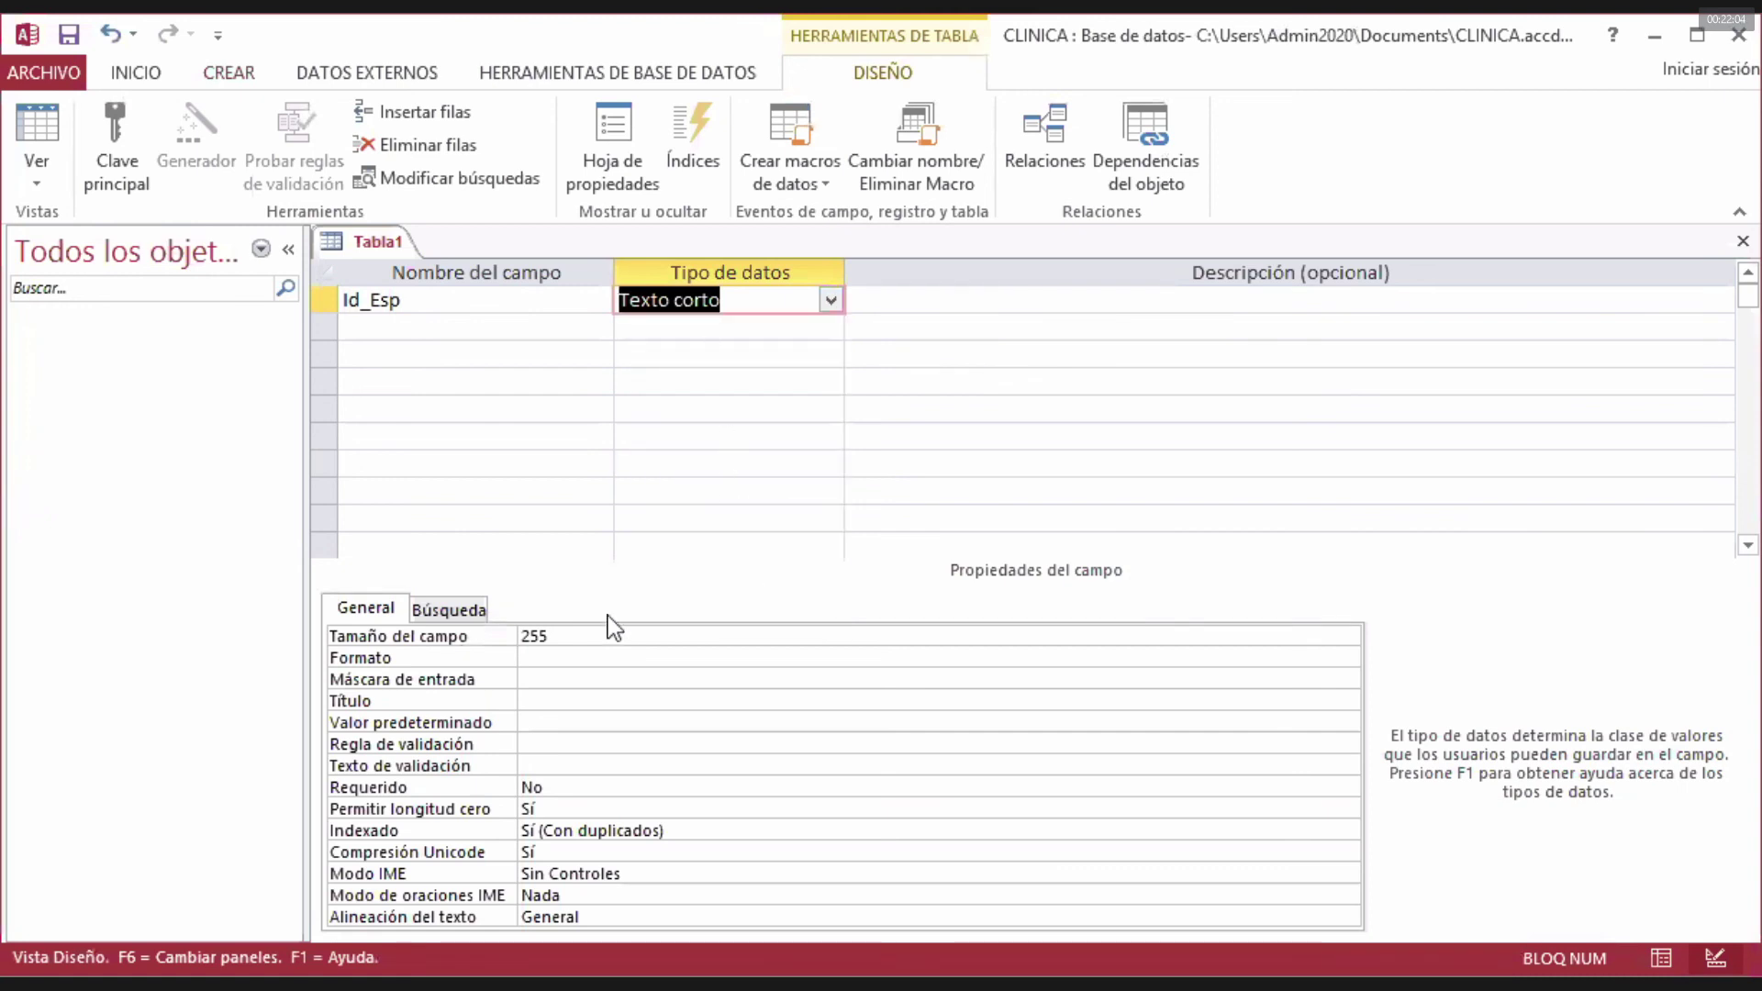
- Set the field size of Id_Esp to 5
left_click(558, 633)
double_click(560, 636)
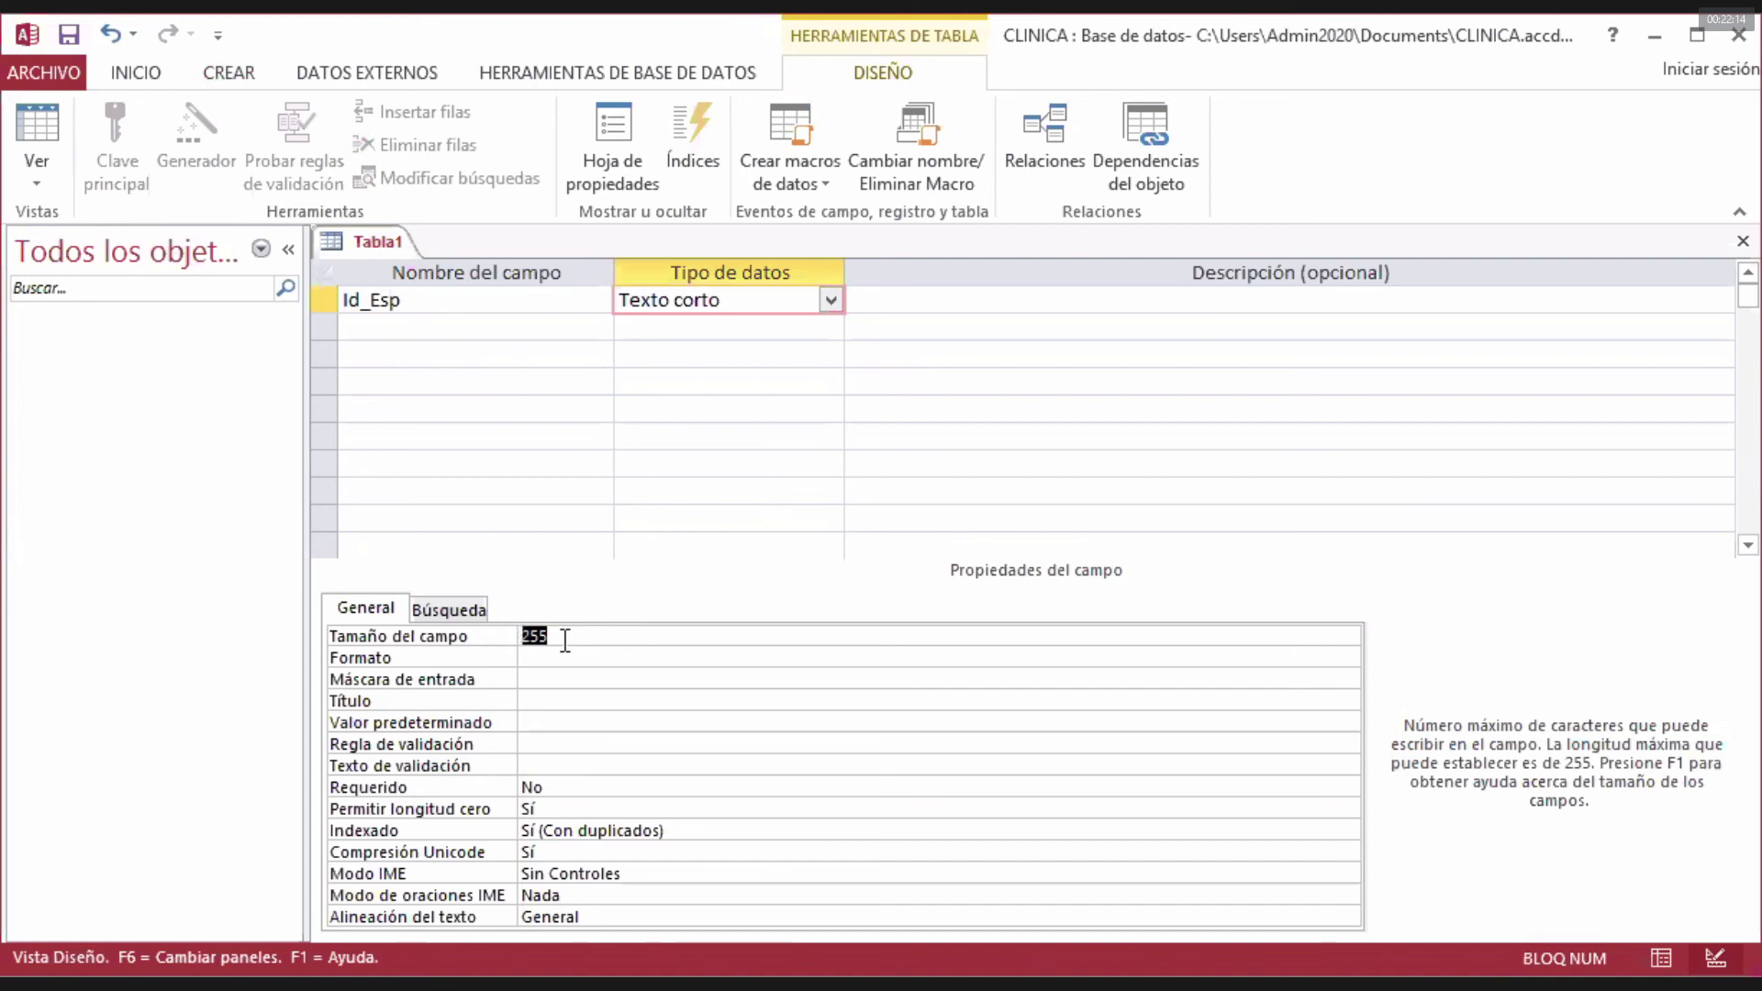
type("5")
key("Return")
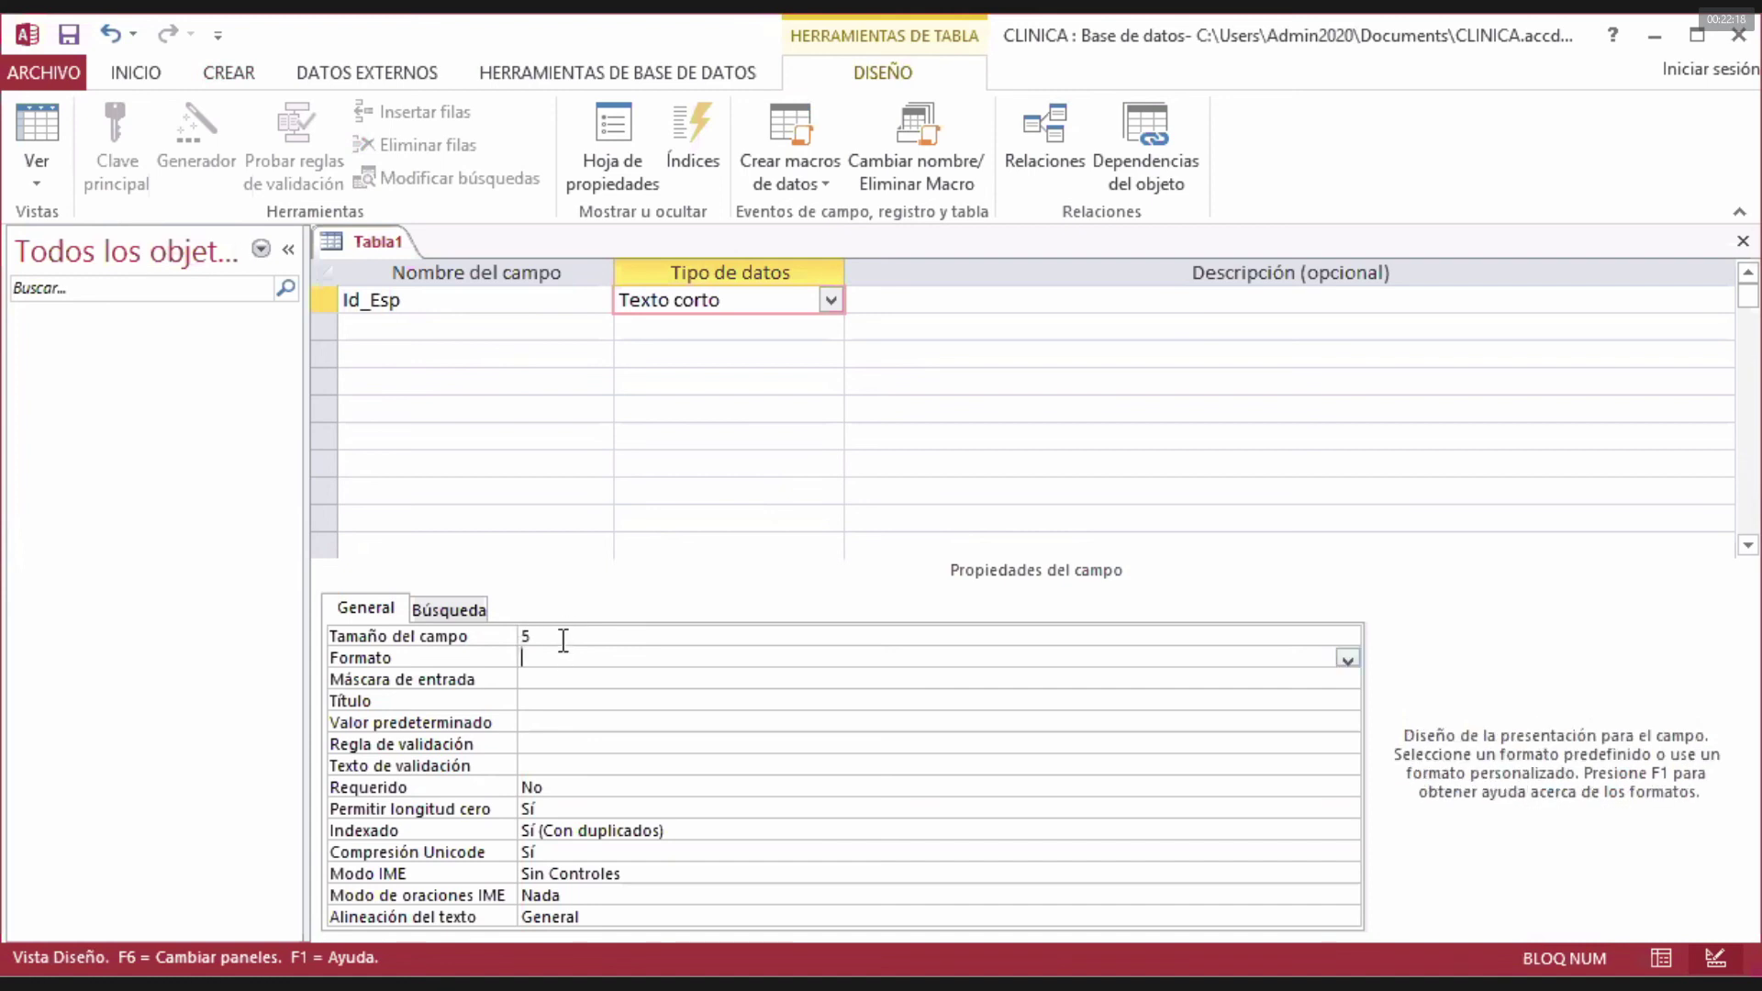
left_click(564, 640)
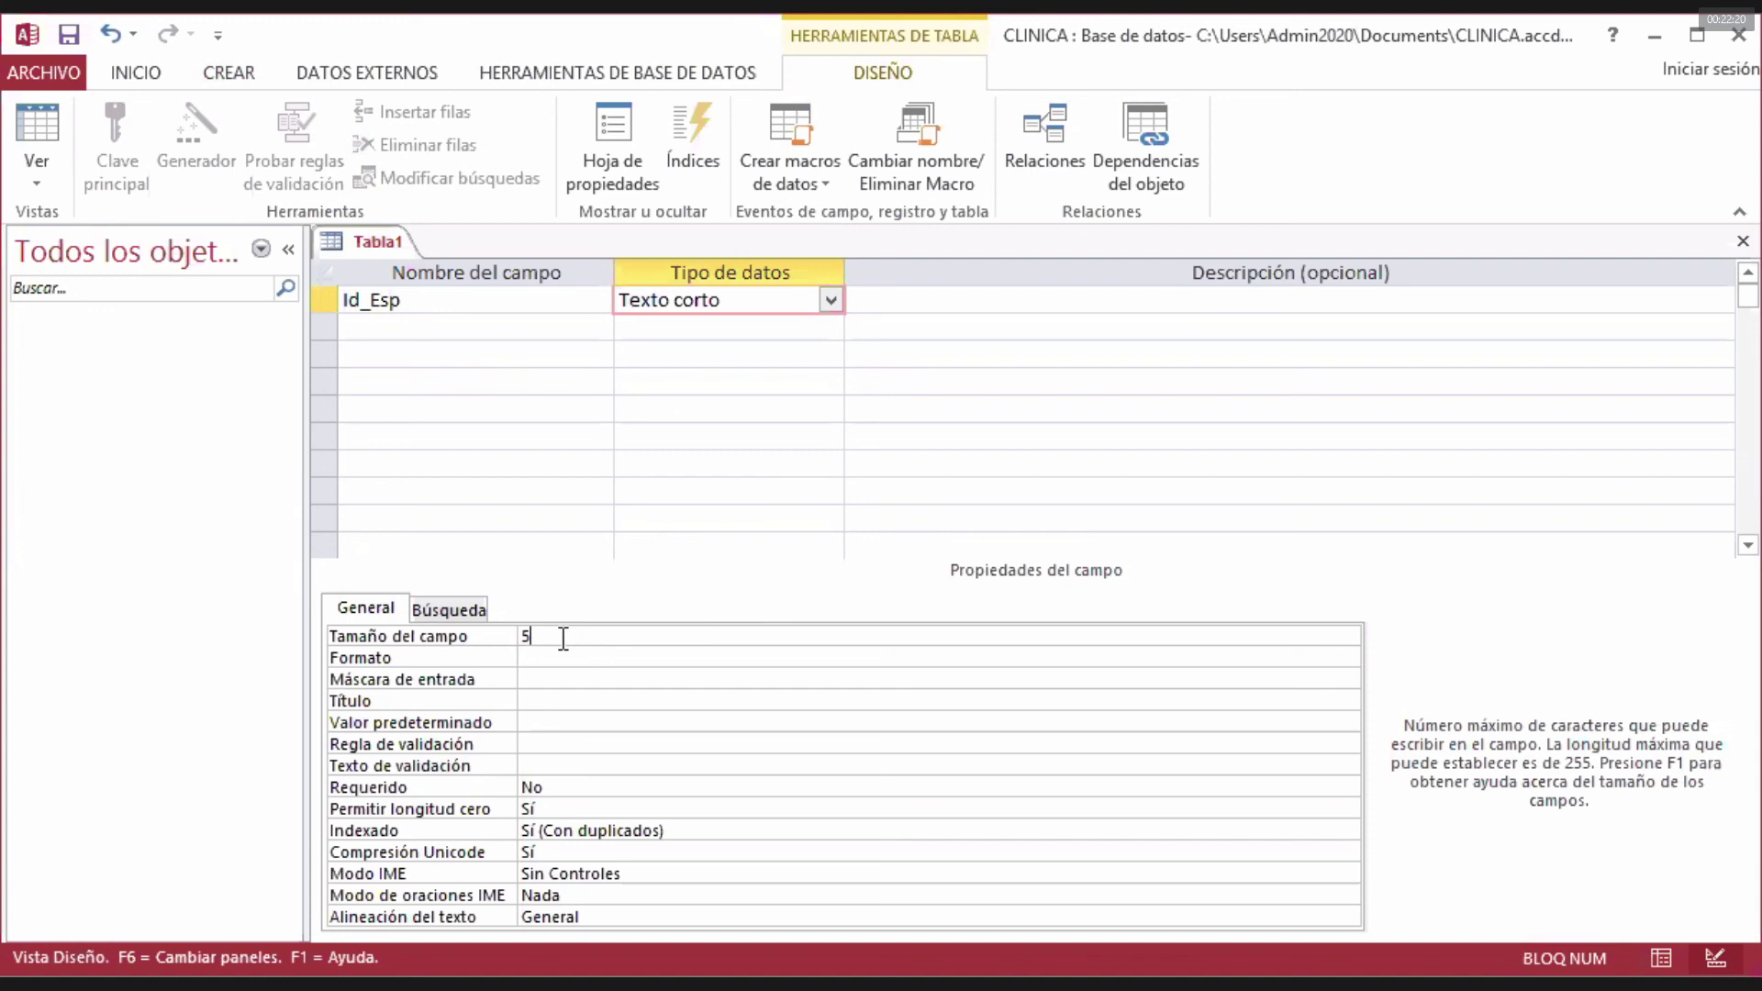
- Check the ESPECIALIDAD attributes in the PDF's entity diagram in the browser, and make the Id_Esp field required in Access
left_click(1163, 32)
key("alt+Tab")
scroll(1301, 485, "up", 10)
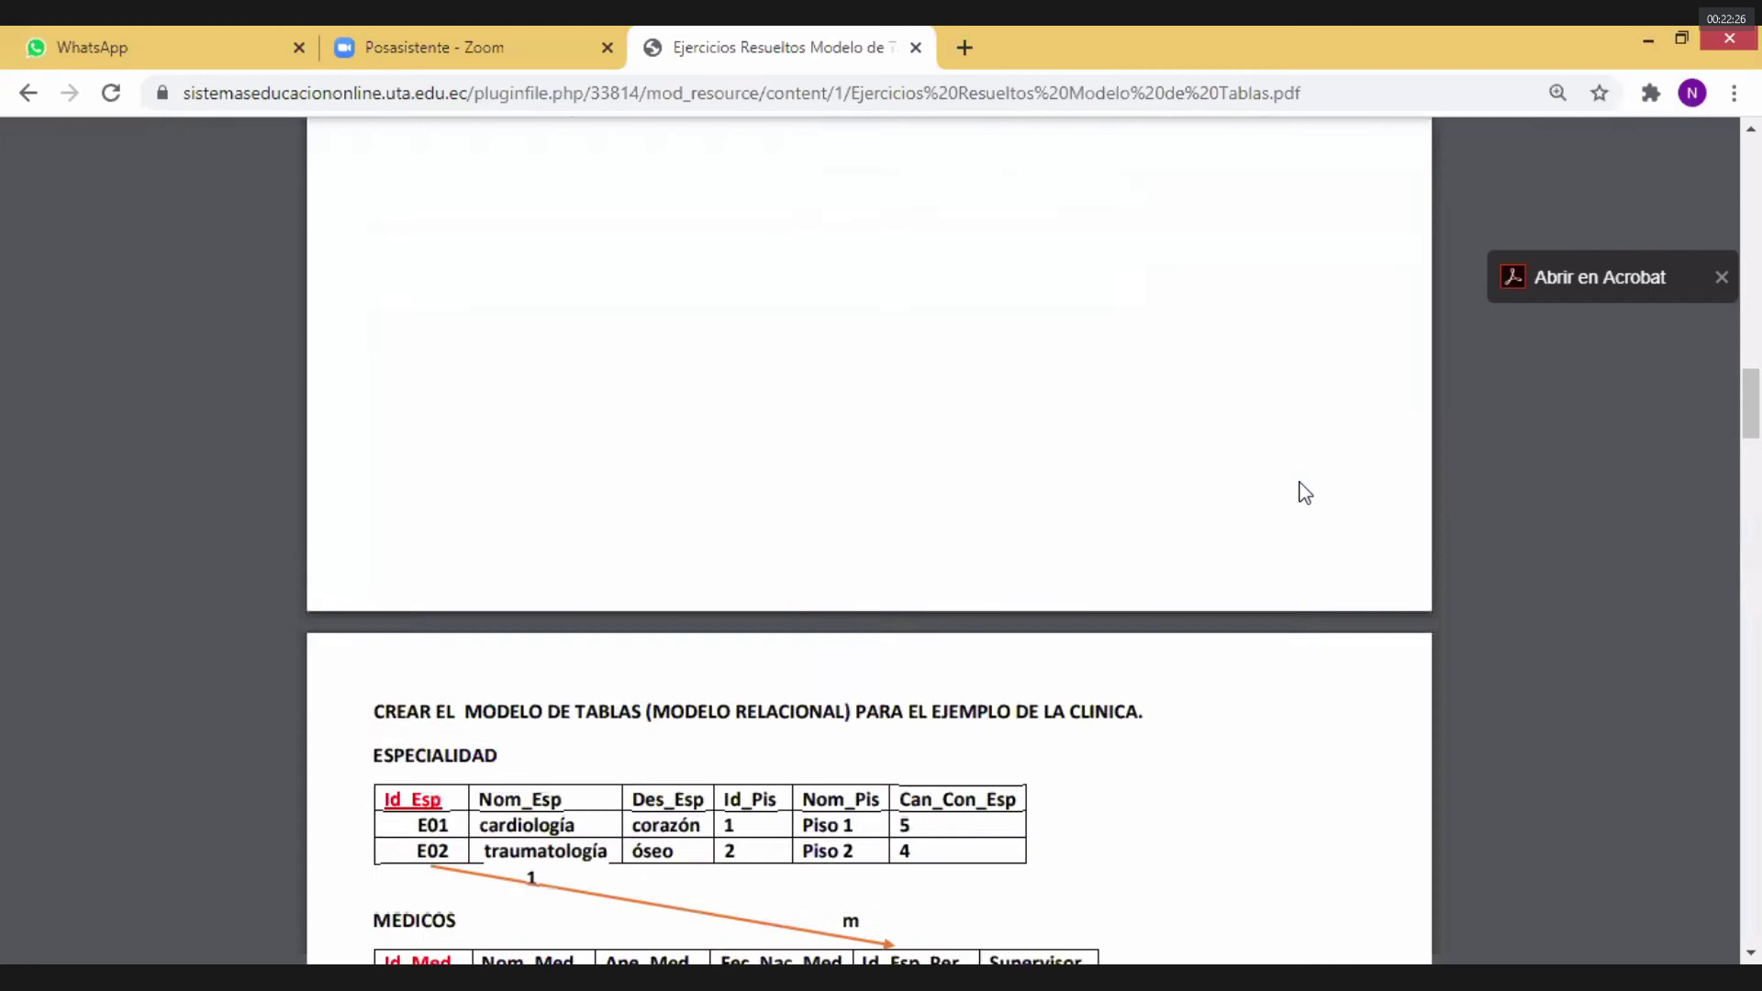
scroll(1304, 493, "up", 3)
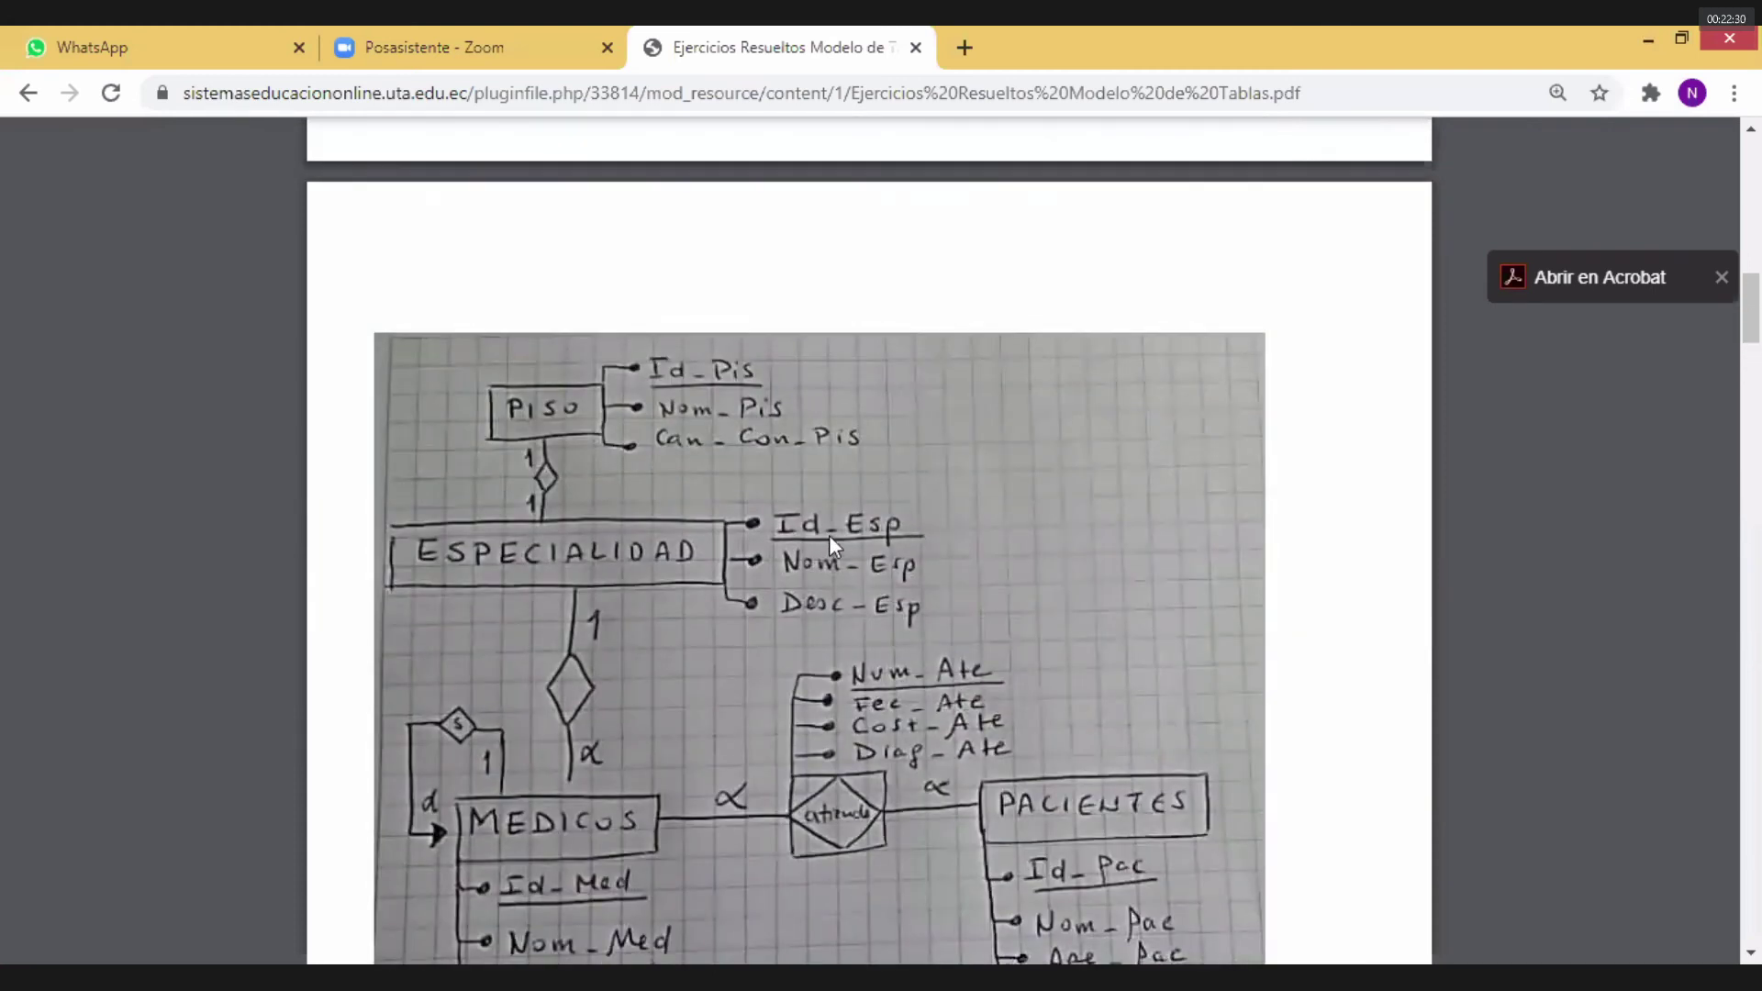
scroll(861, 530, "down", 12)
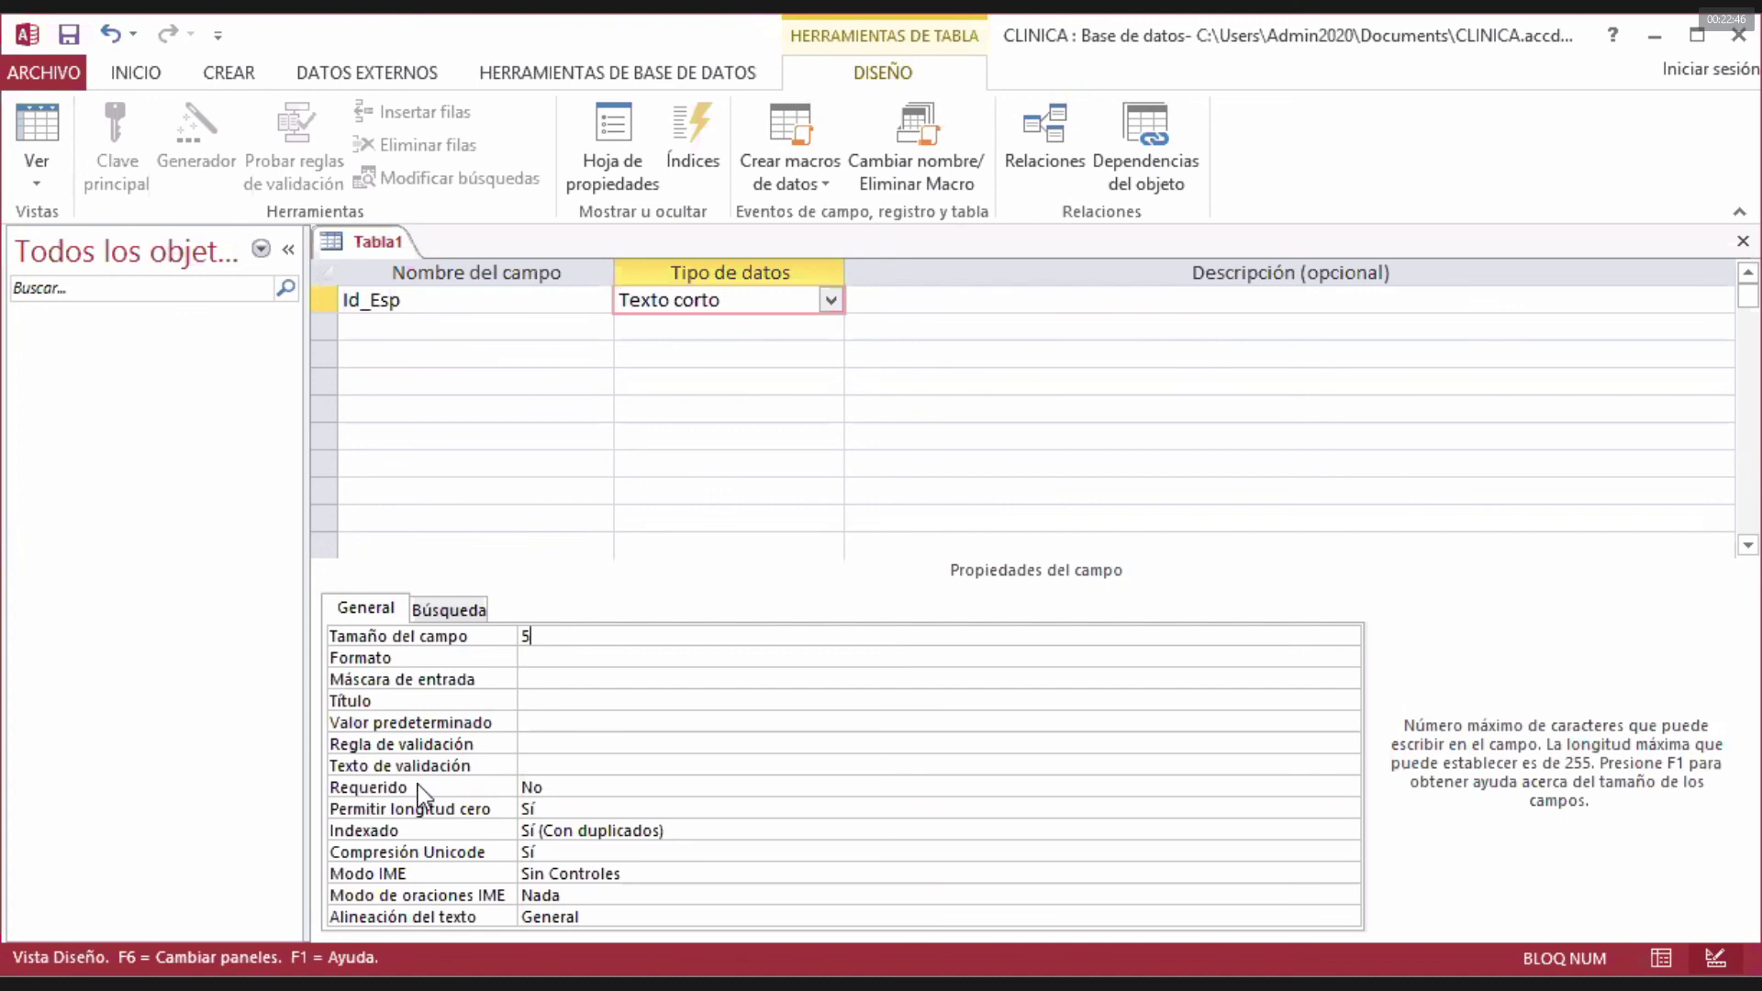
left_click(487, 787)
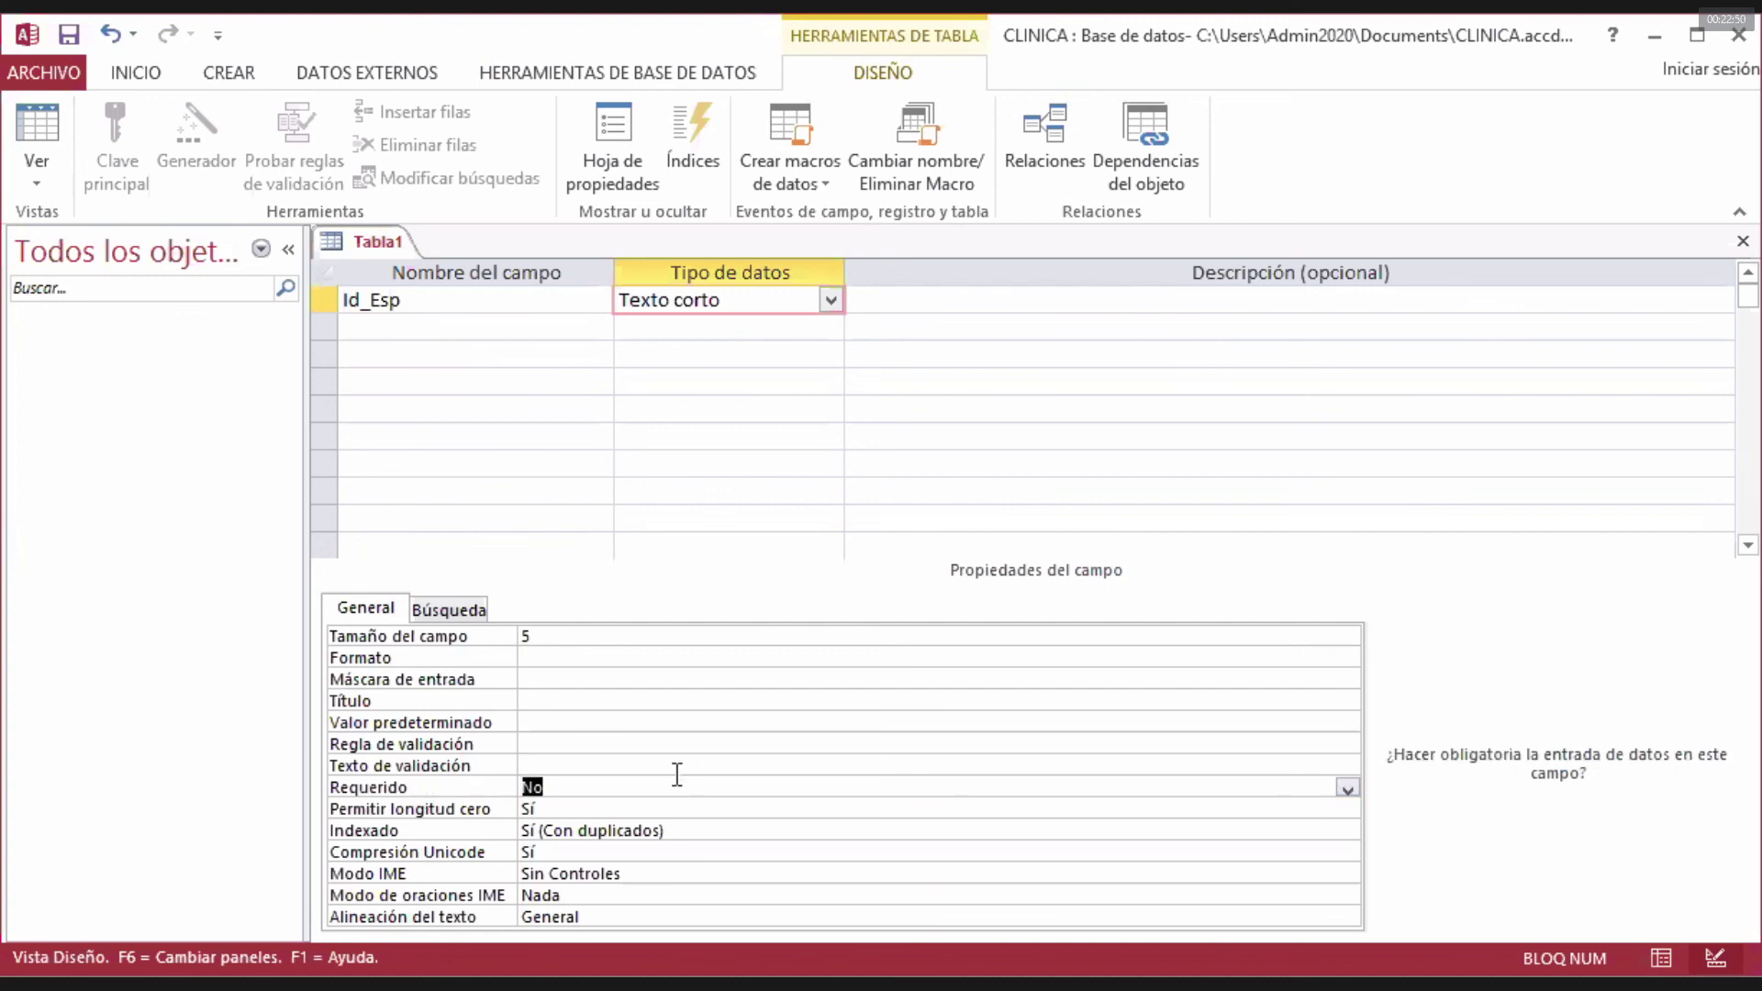
double_click(614, 791)
- Add a Texto corto field named Nom_Esp with field size 30 and set it as required (Sí)
left_click(576, 328)
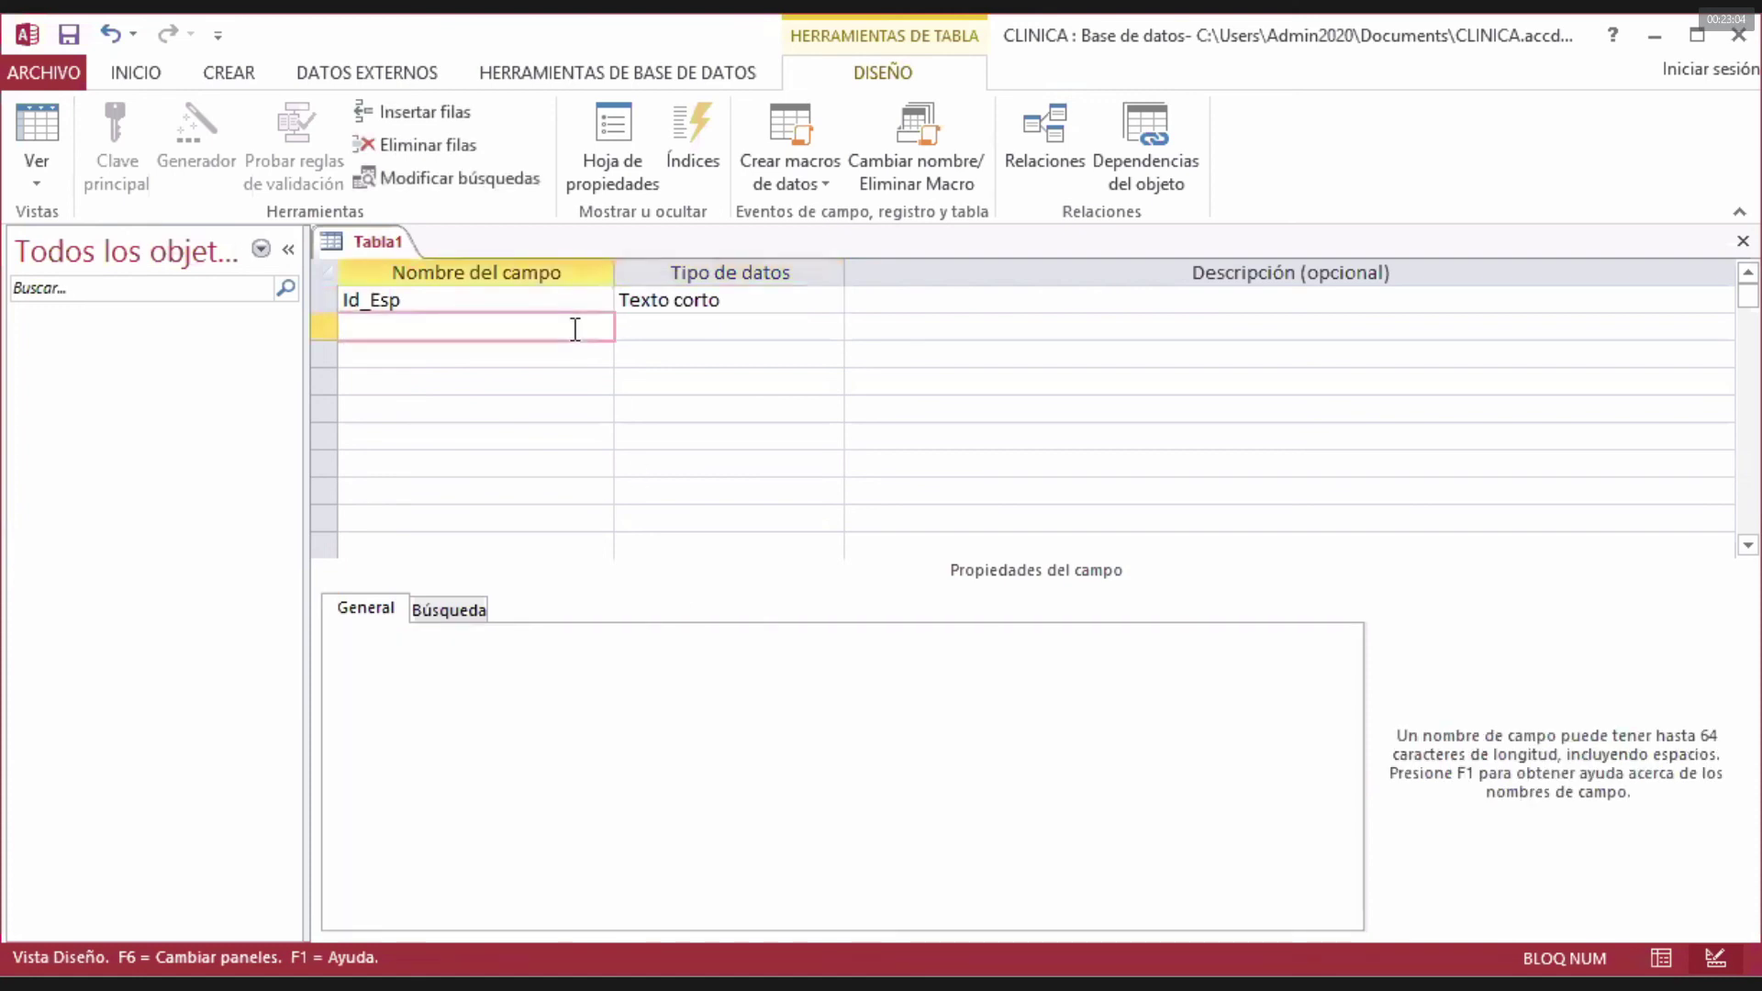
type("Nom_Esp")
left_click(619, 328)
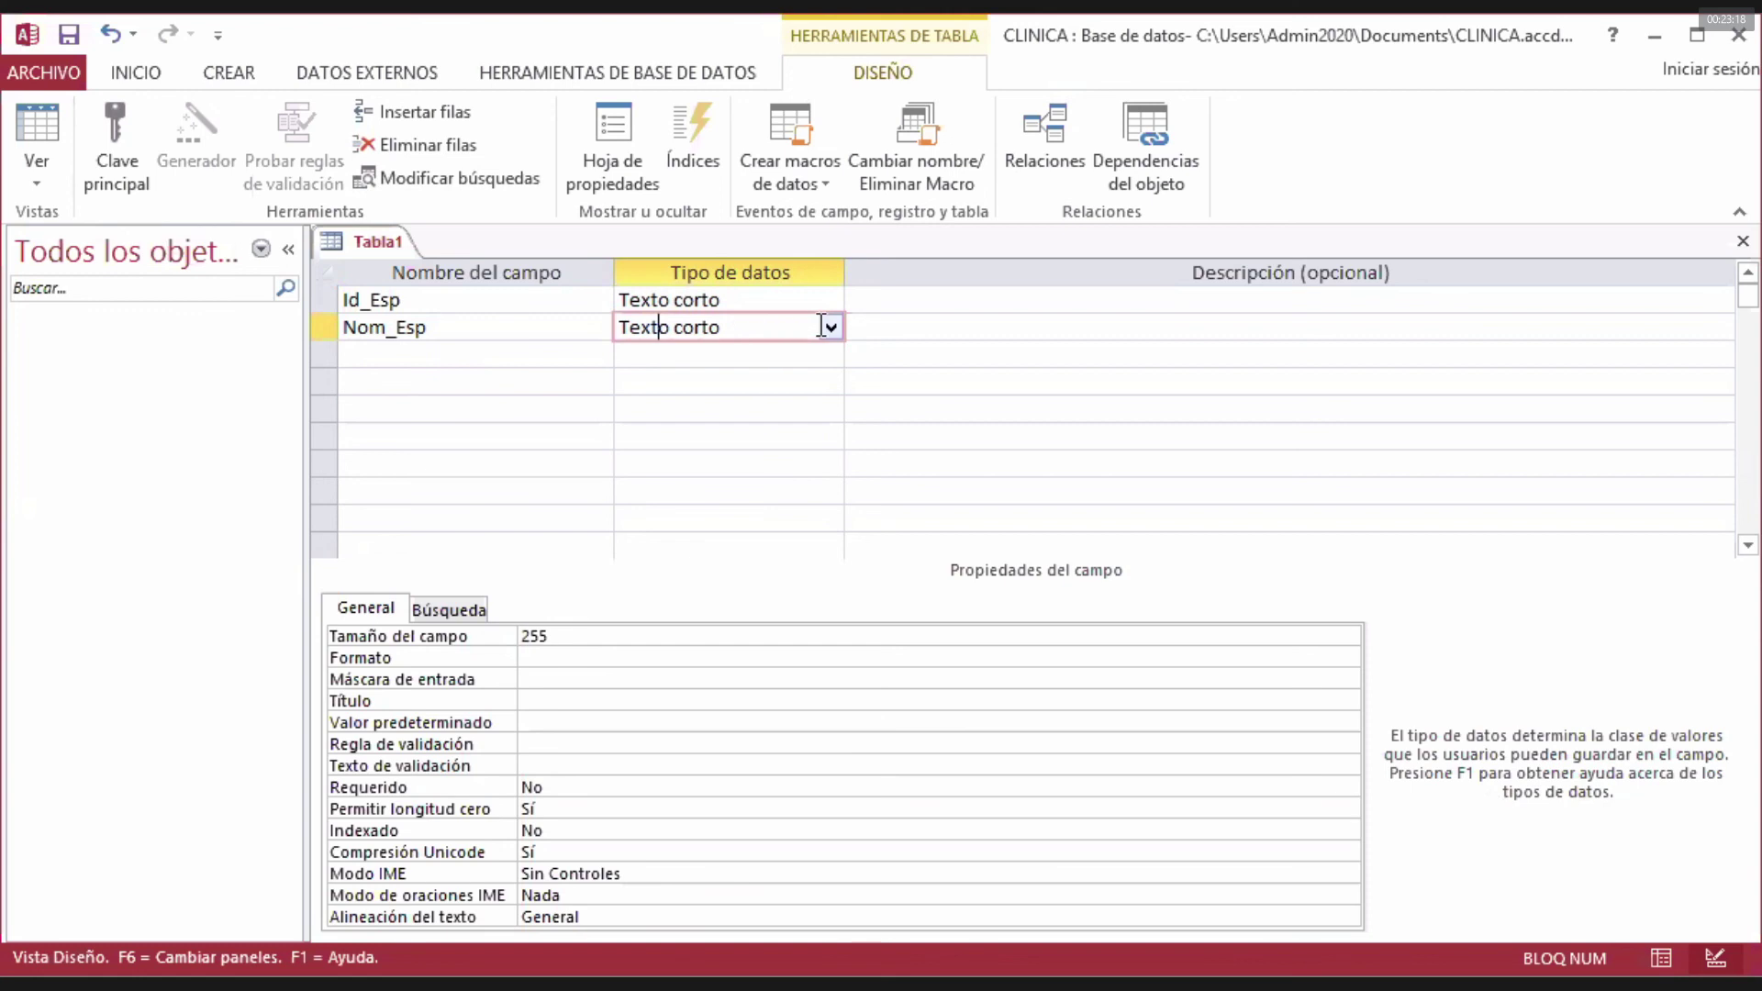
left_click(576, 637)
double_click(551, 636)
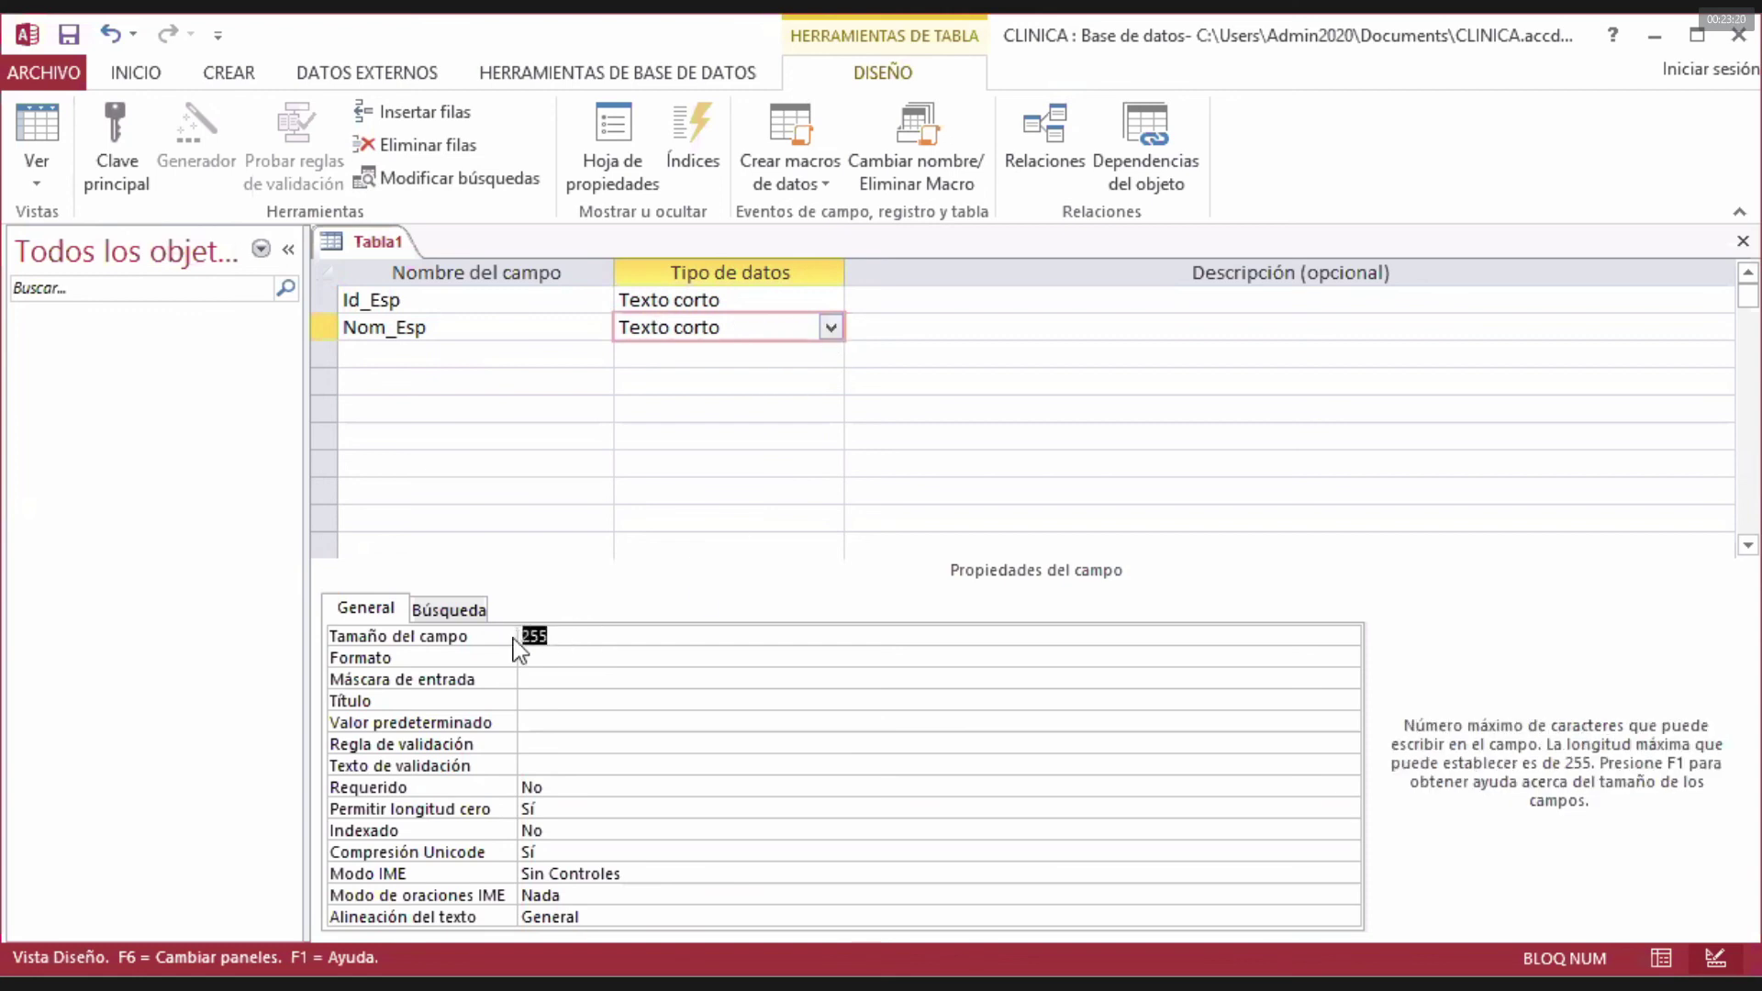
type("30")
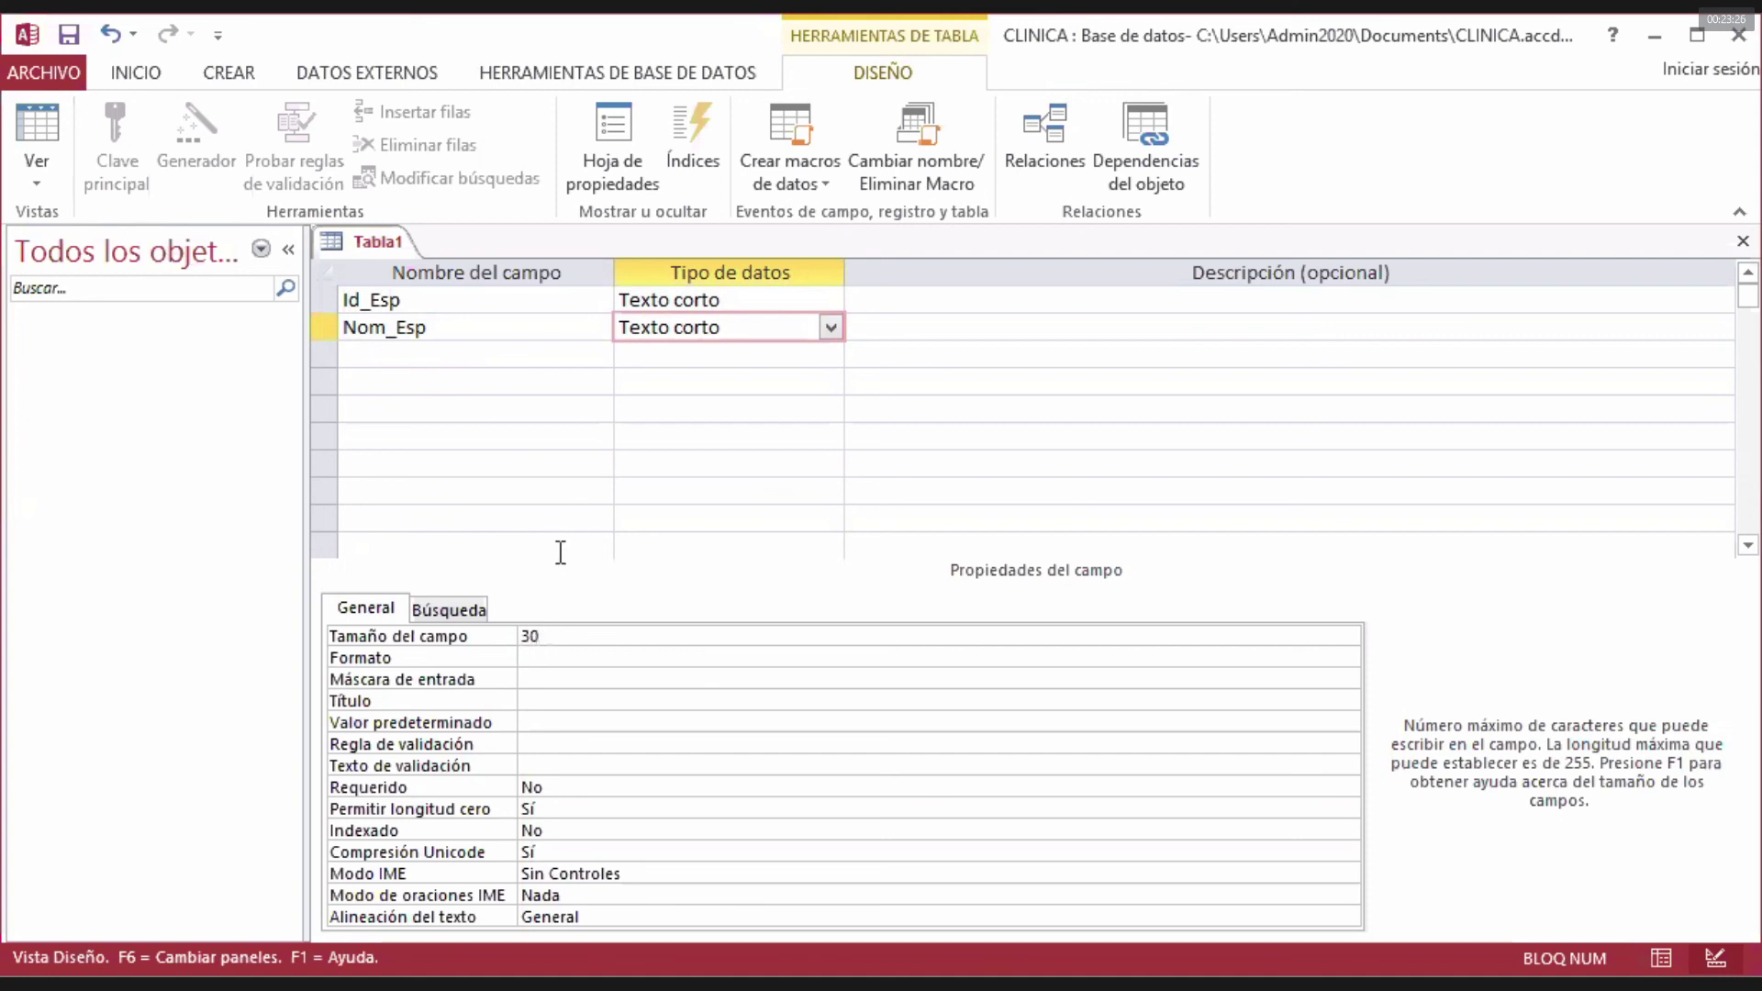
double_click(535, 786)
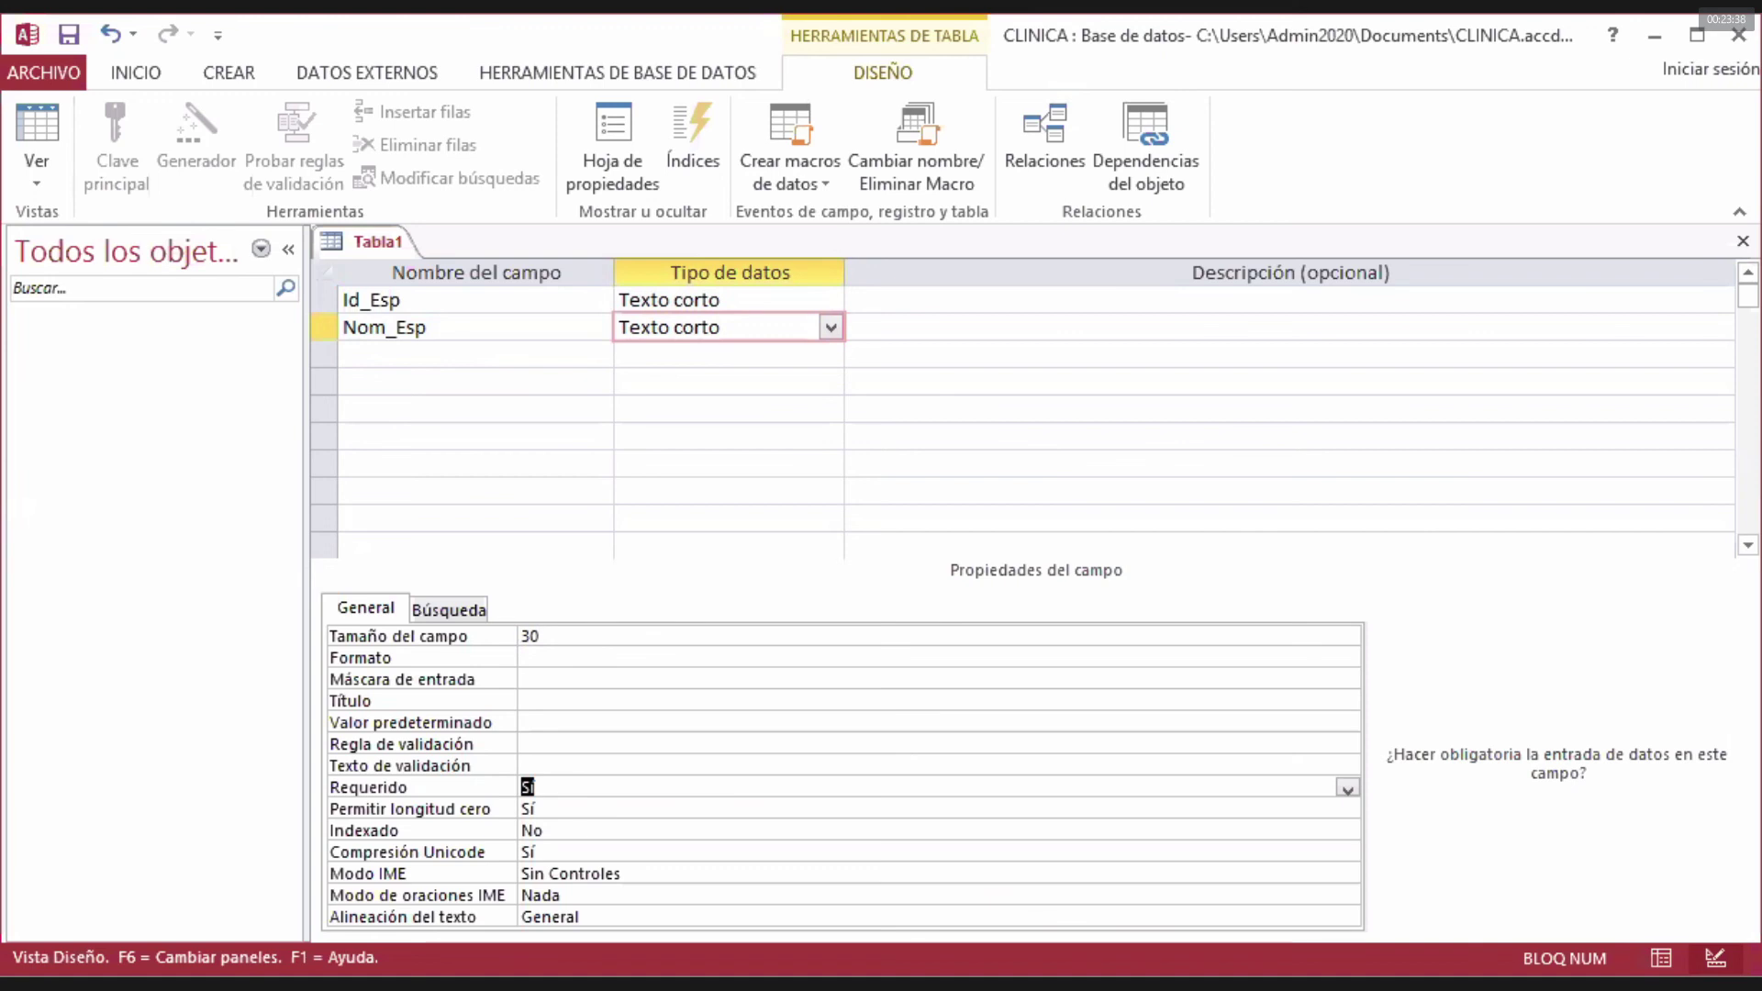
- Check the ESPECIALIDAD columns in the browser's PDF, and add a Texto corto field named Des_Esp in Access
key("alt+Tab")
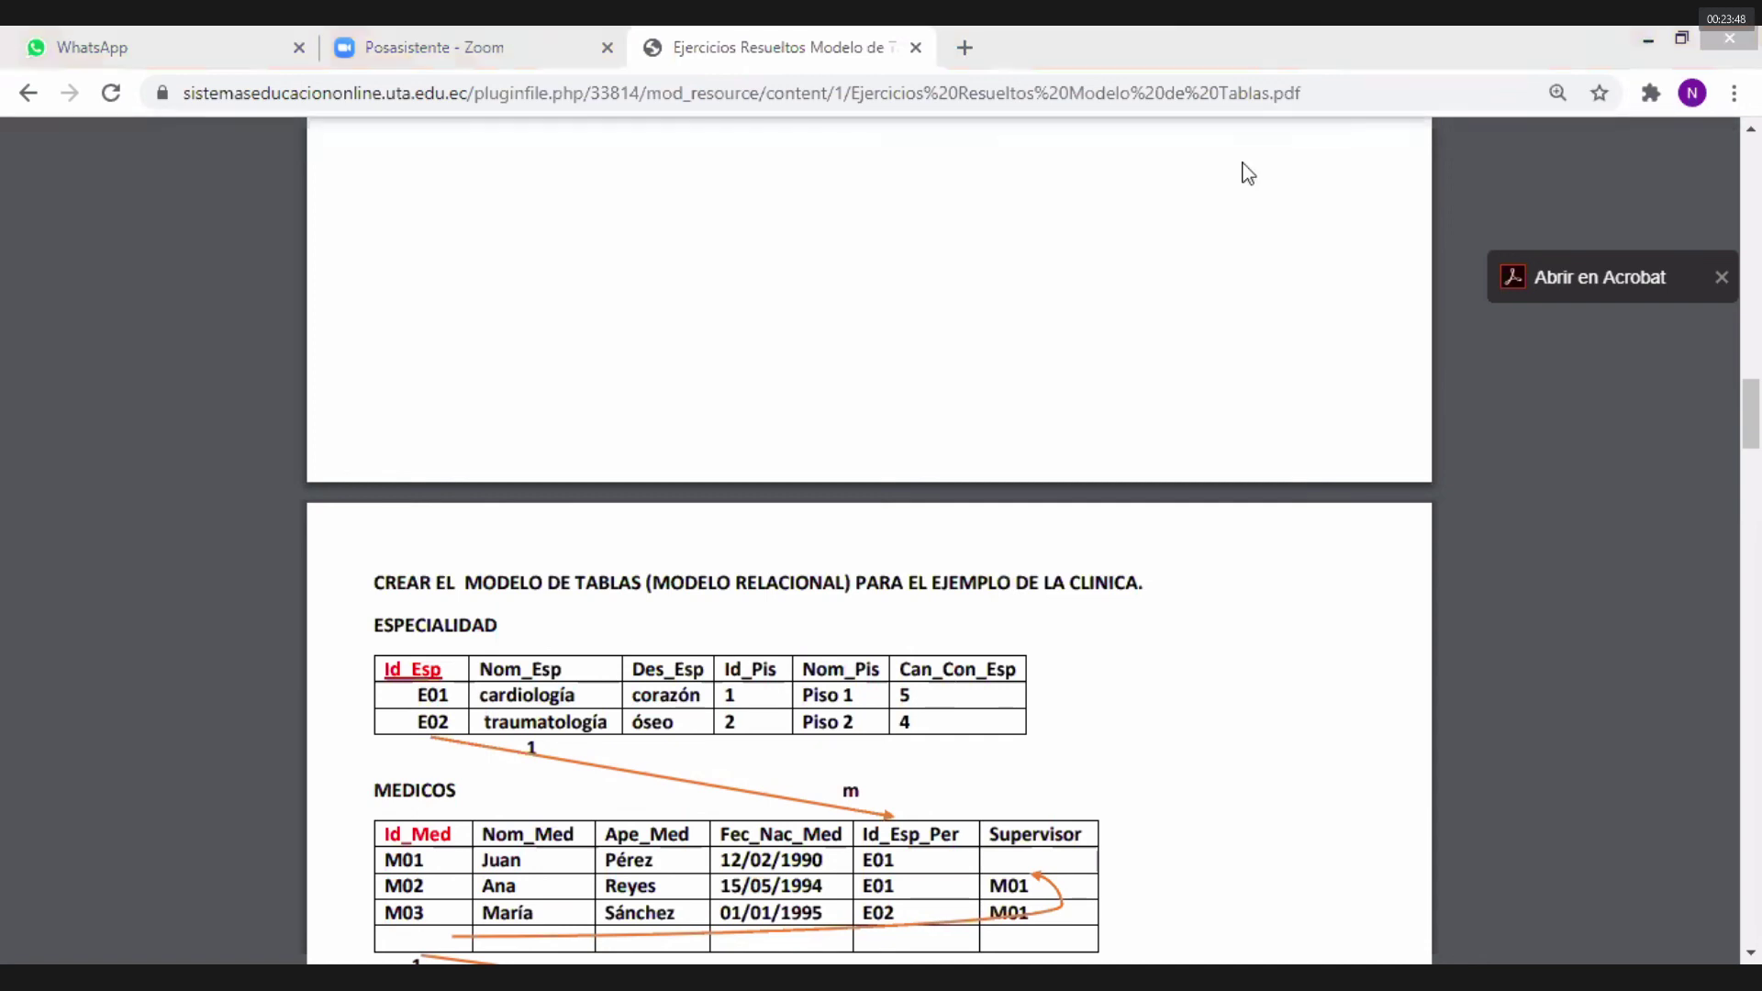
key("alt+Tab")
left_click(523, 355)
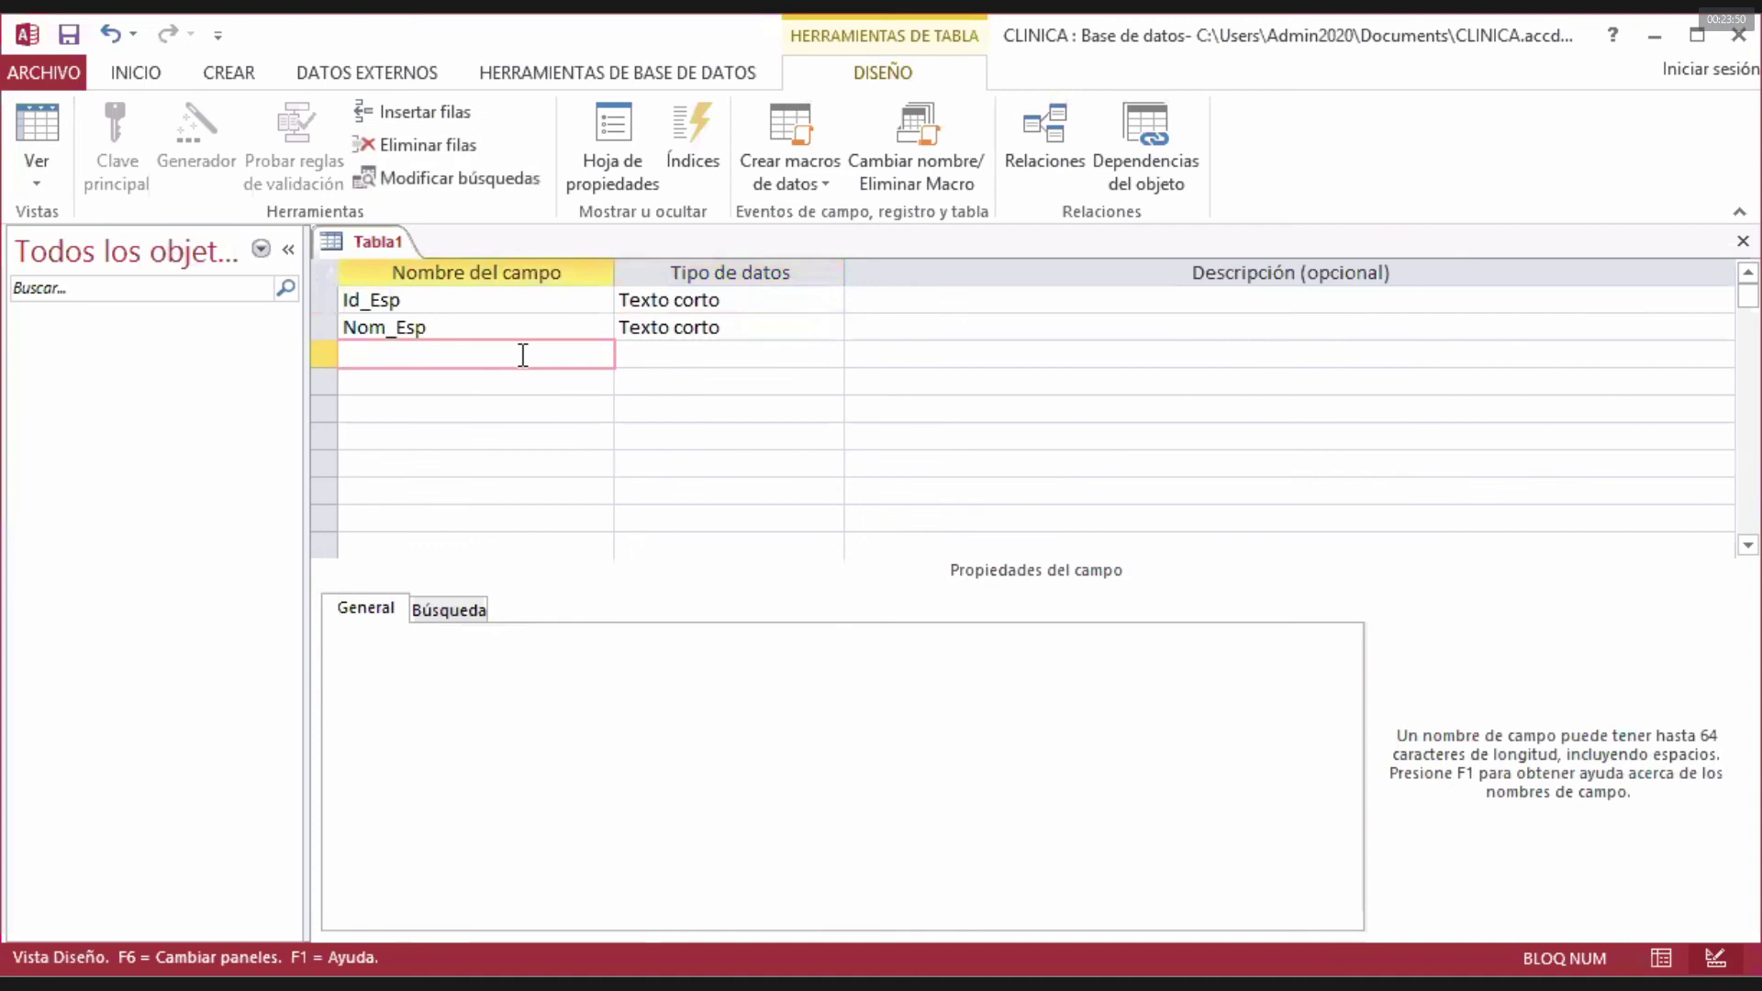
type("Des_Esp")
left_click(665, 355)
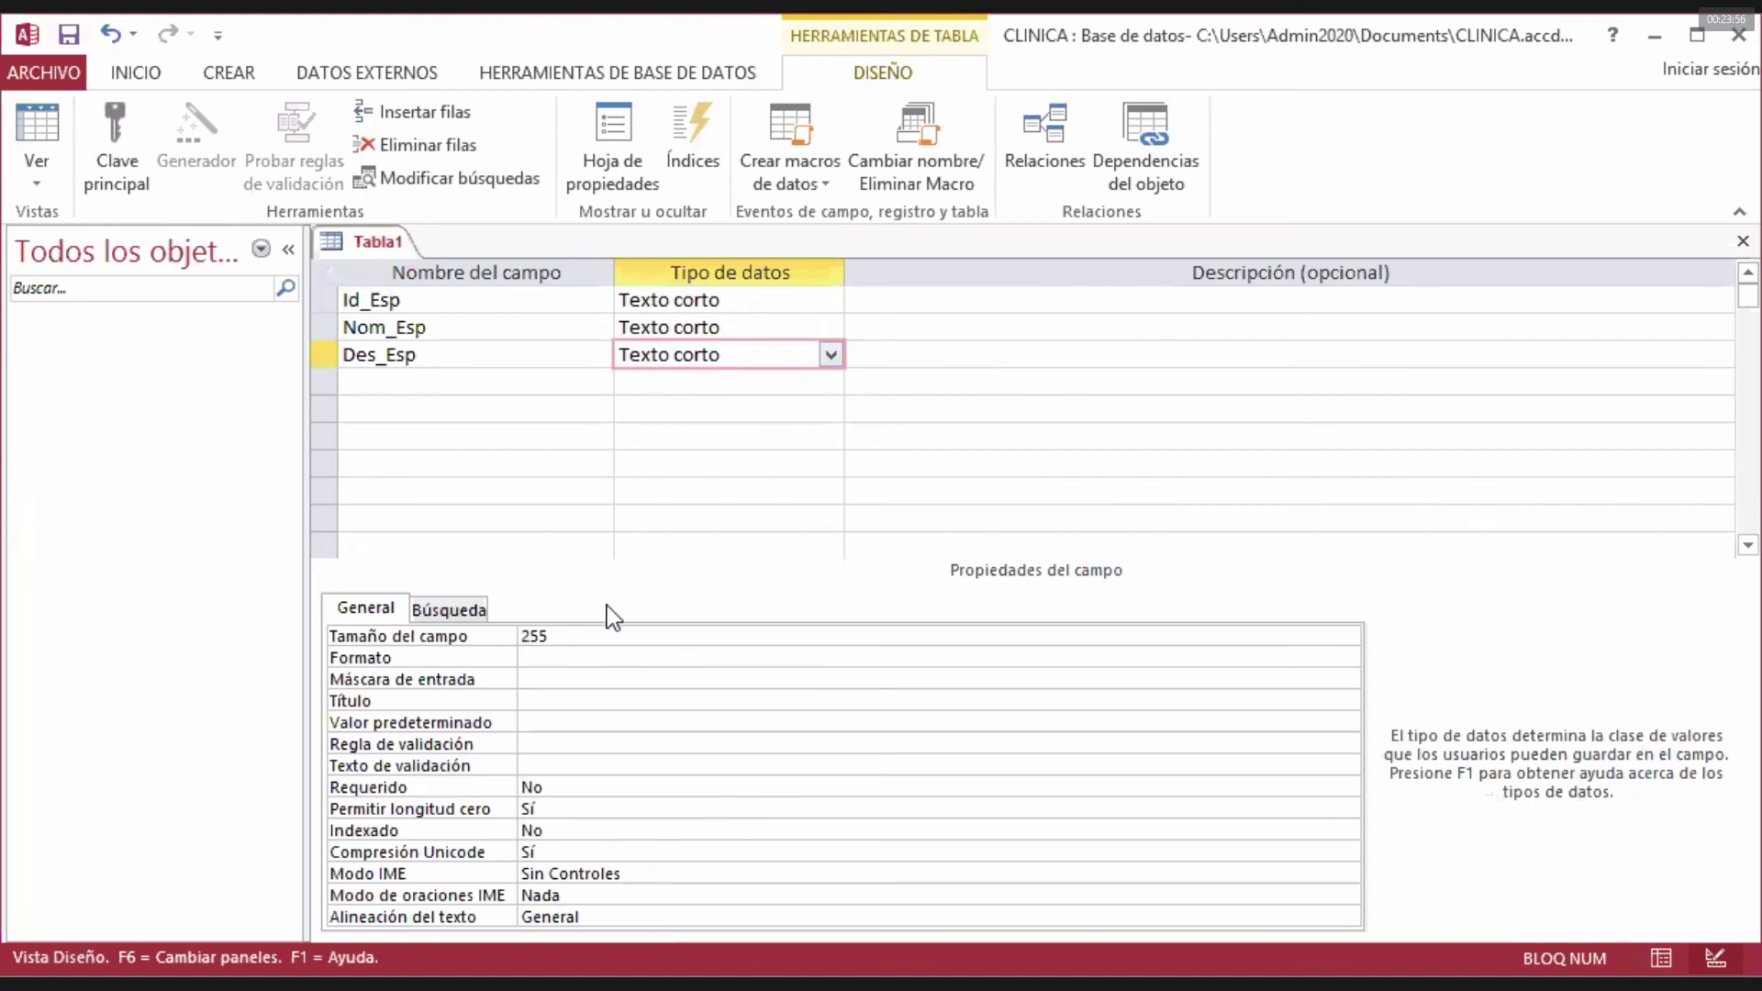
- Set the field size of Des_Esp to 50
left_click_drag(558, 634, 519, 633)
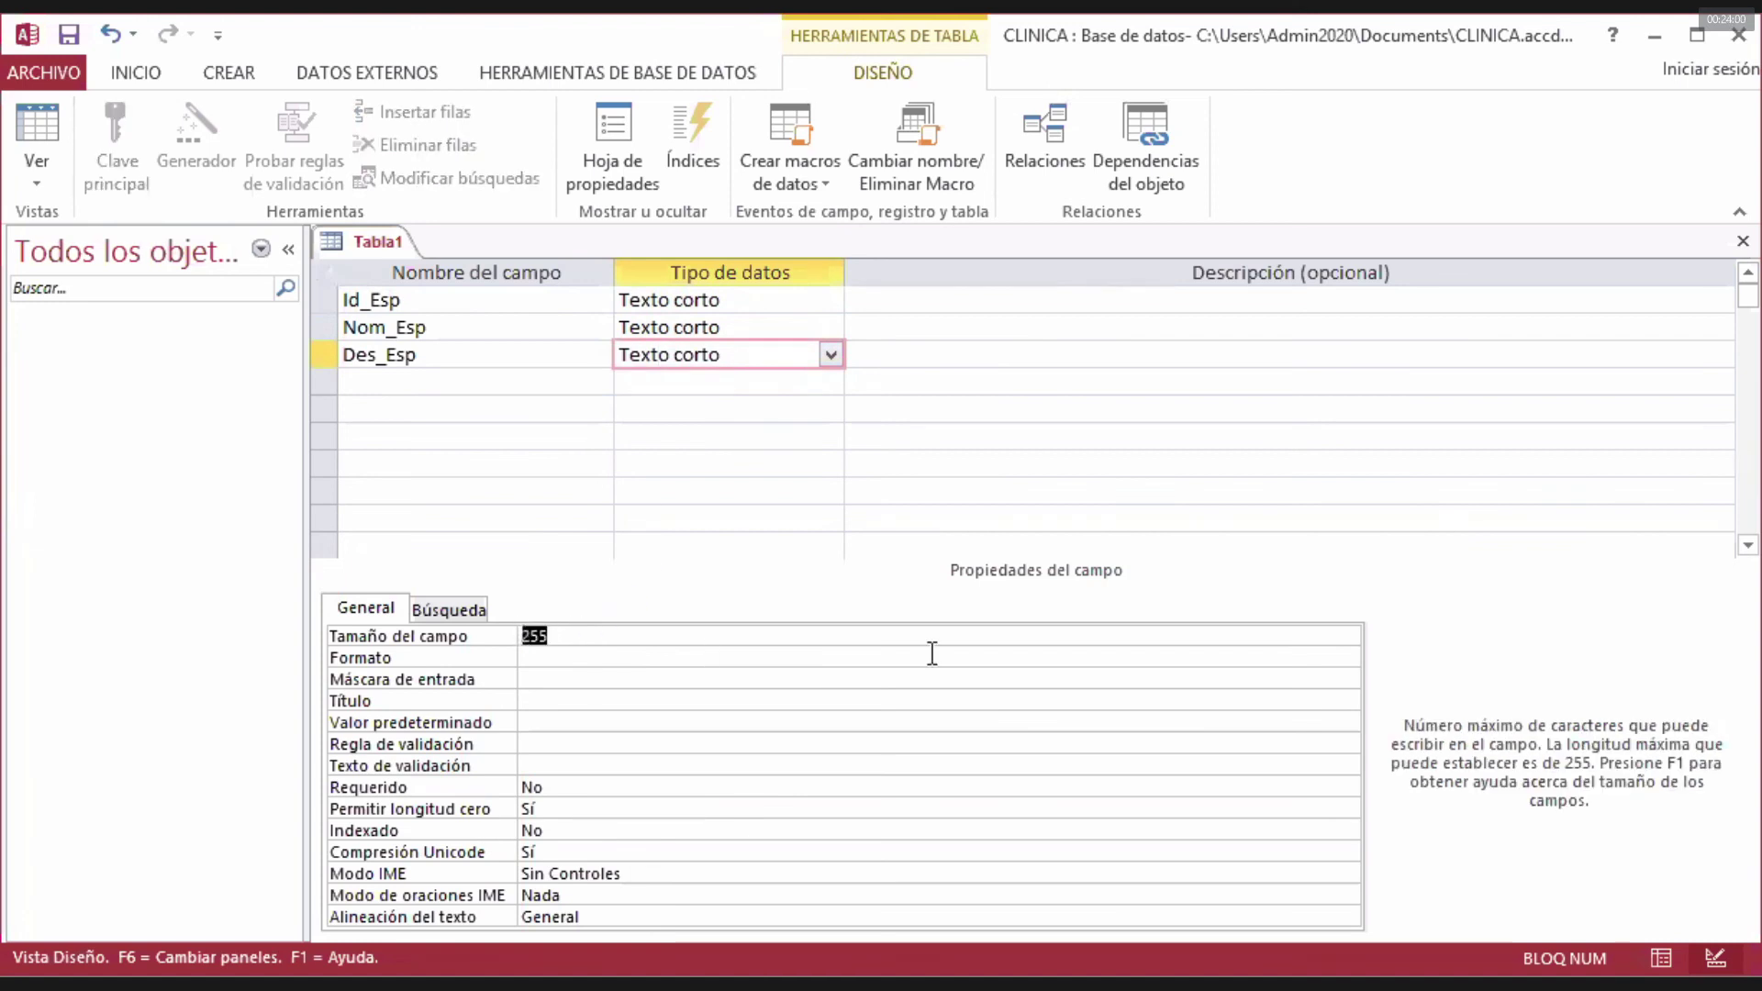
type("50")
left_click(616, 791)
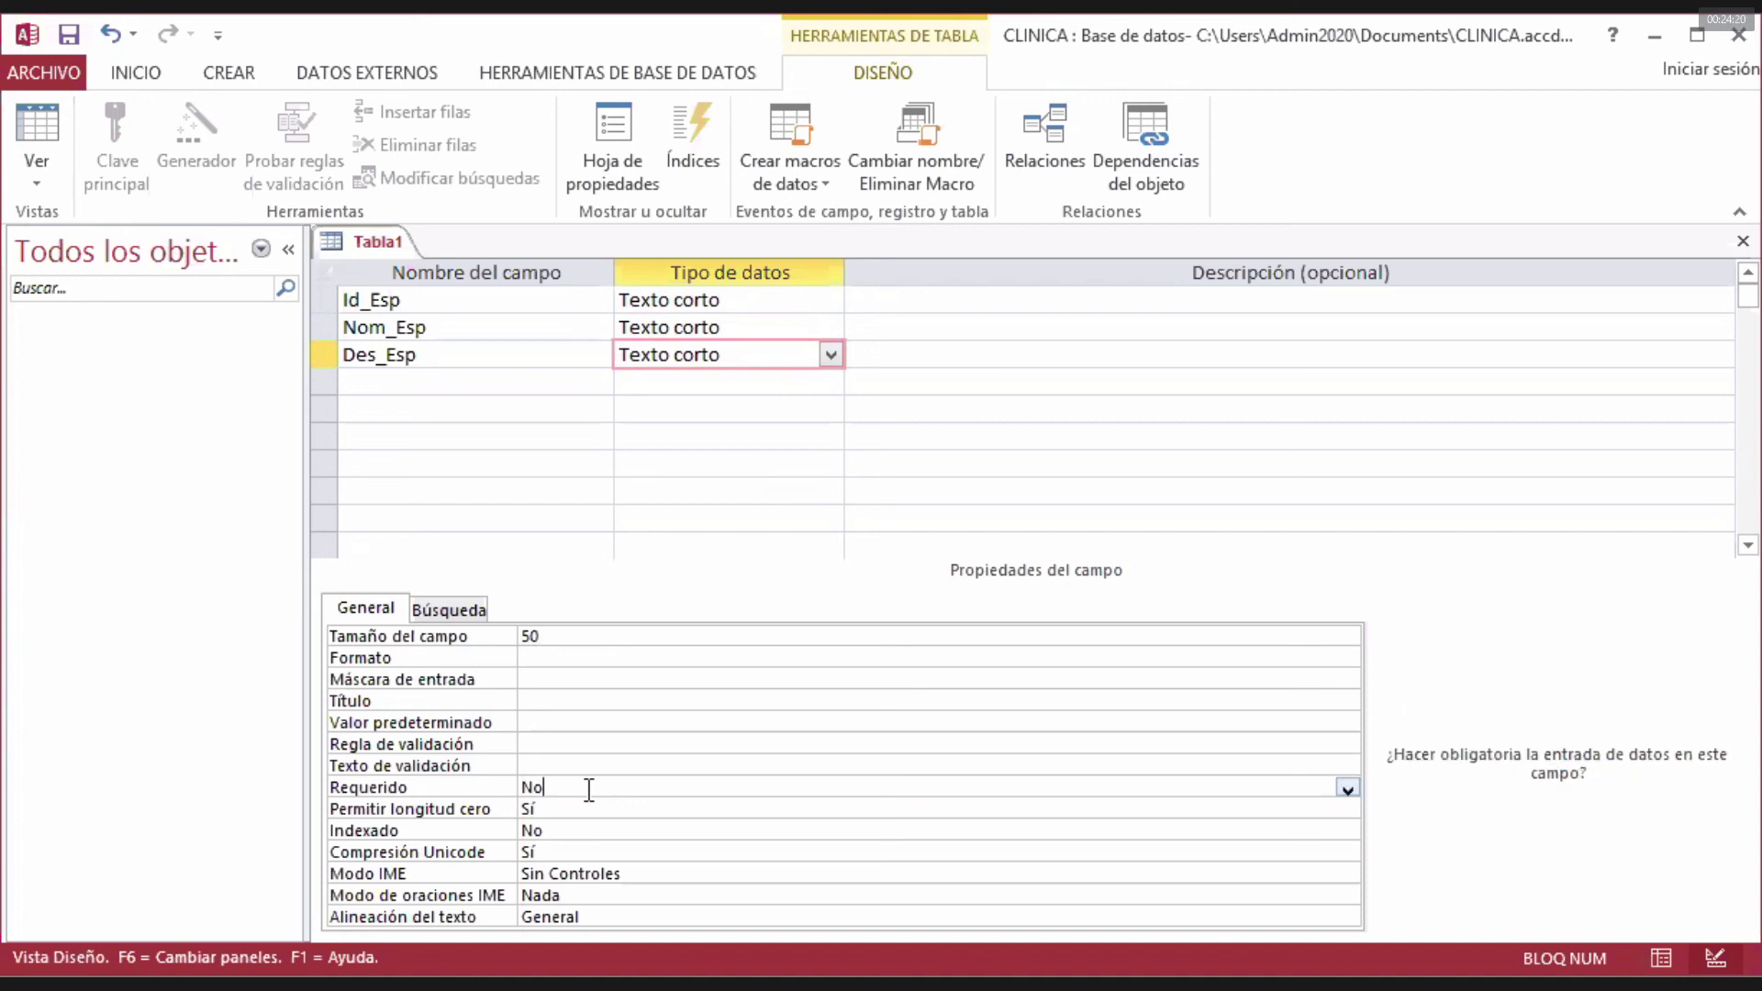
double_click(532, 788)
left_click(487, 388)
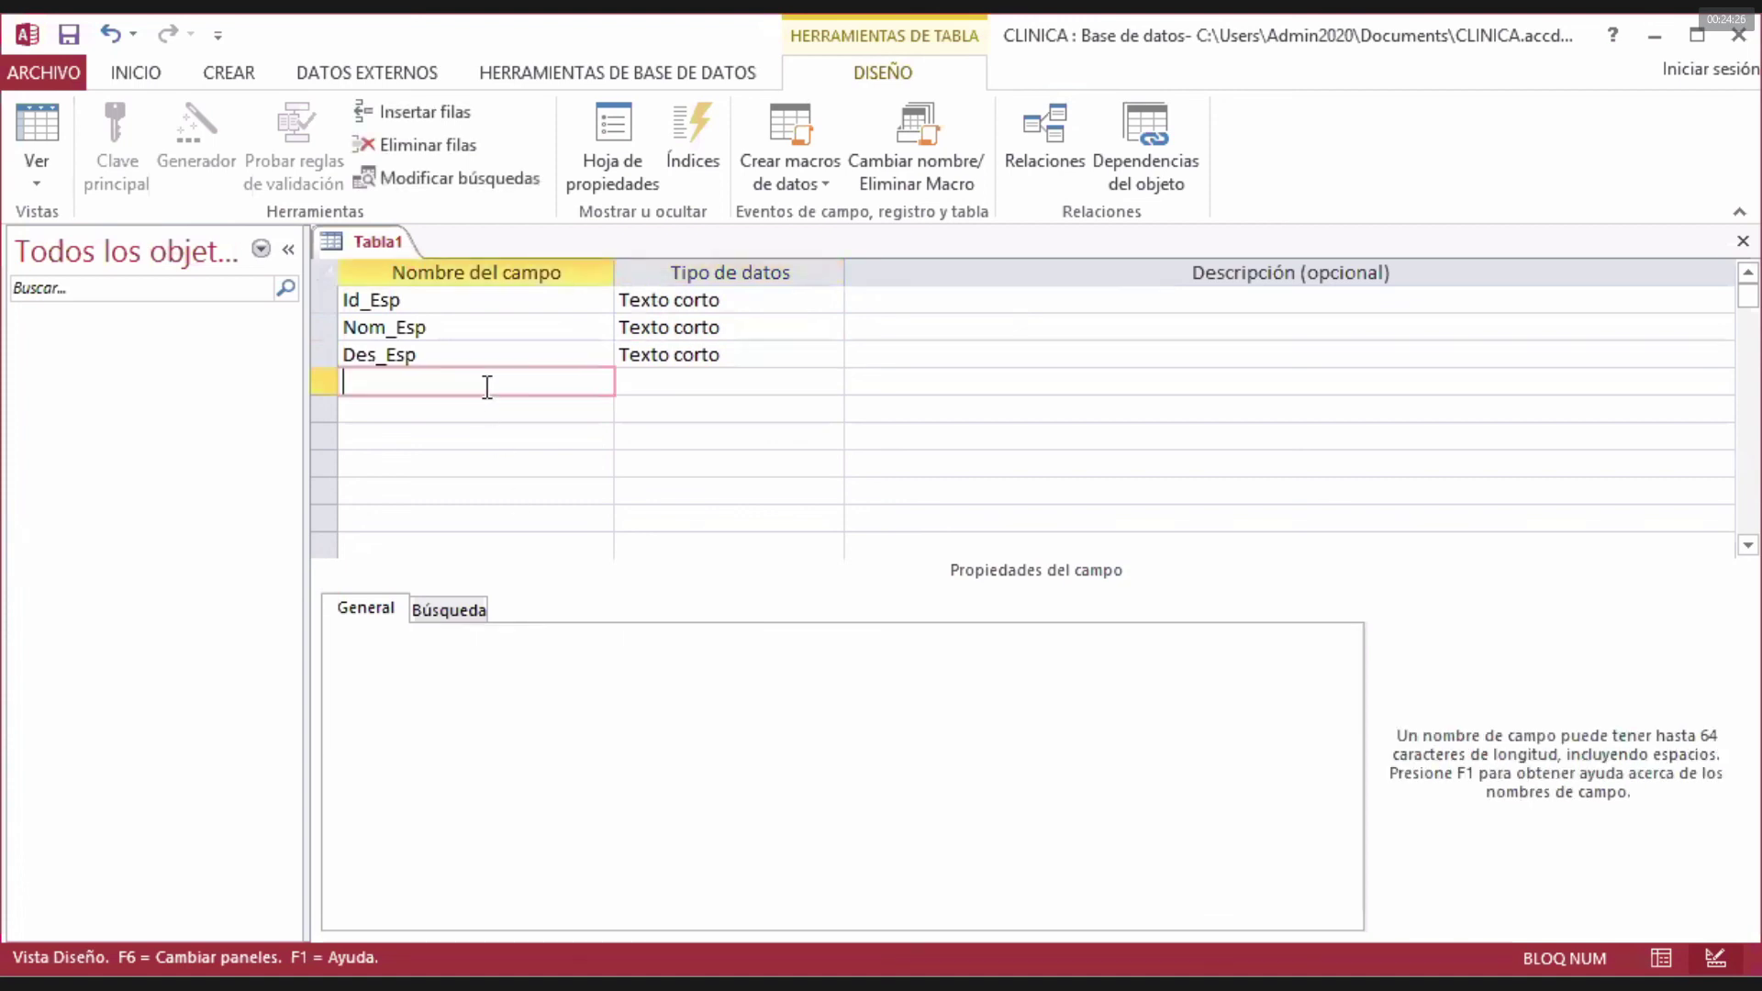
left_click(628, 361)
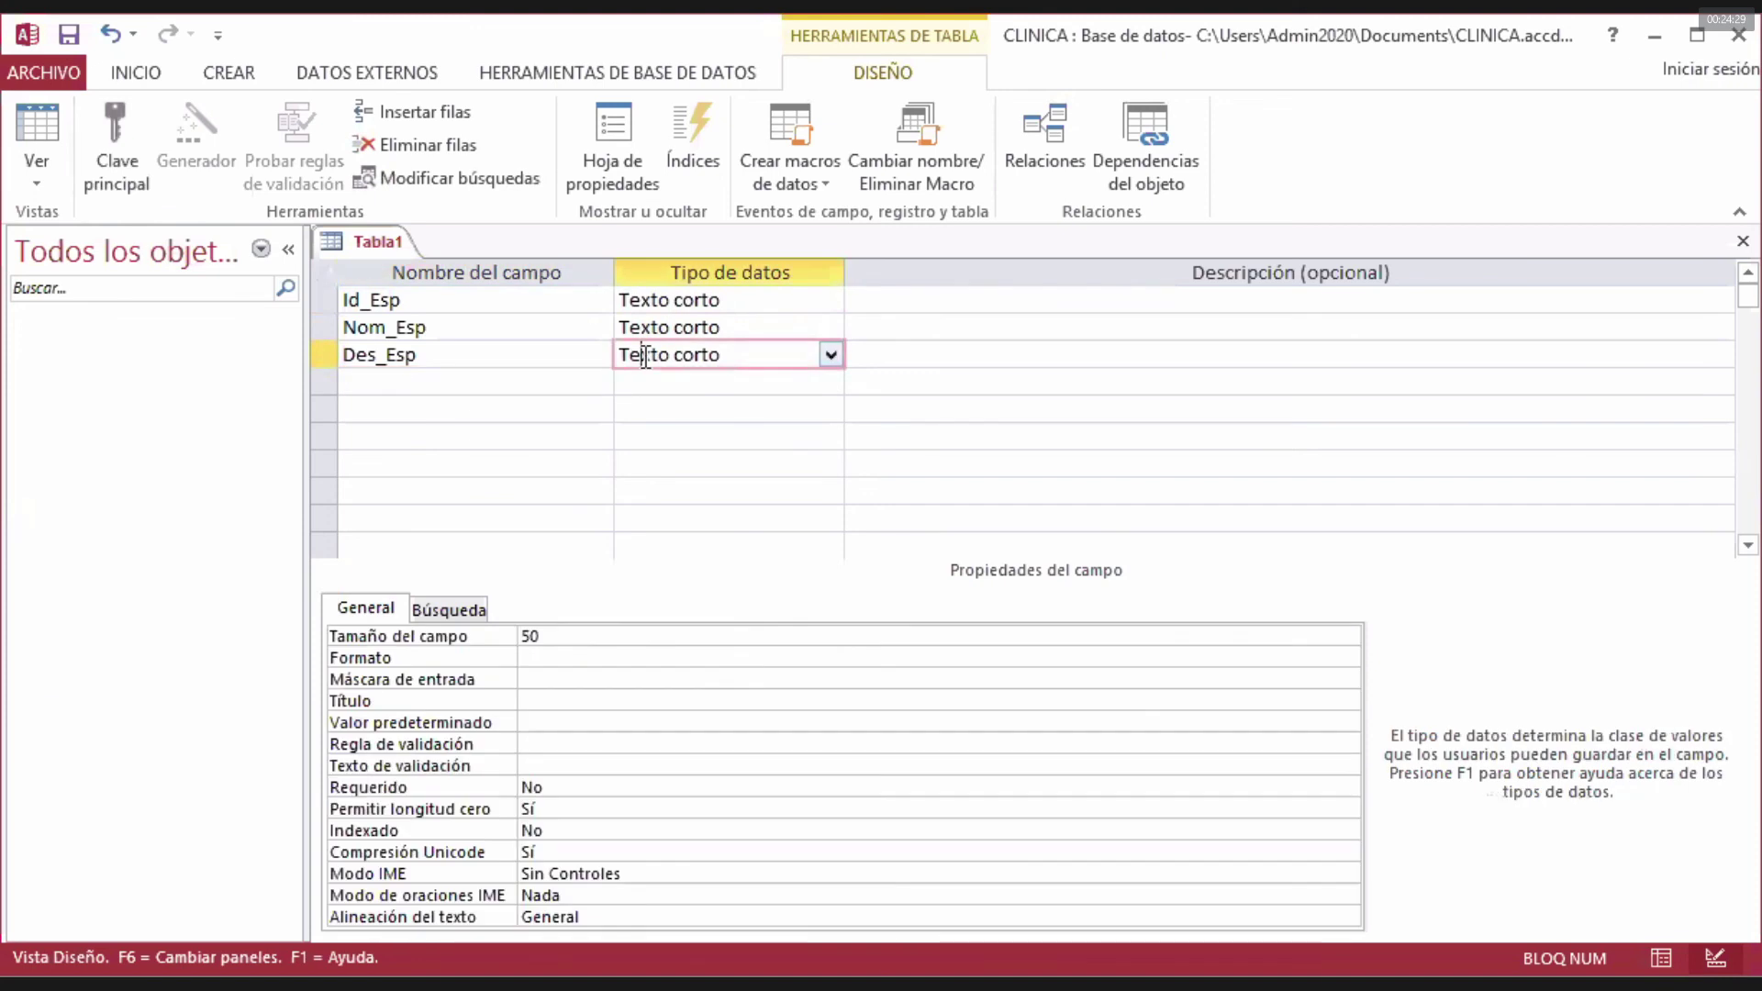
- Add a field named Id_Pis, check its sample values in the browser's PDF, and set its data type to Número in Access
left_click(515, 388)
type("Id")
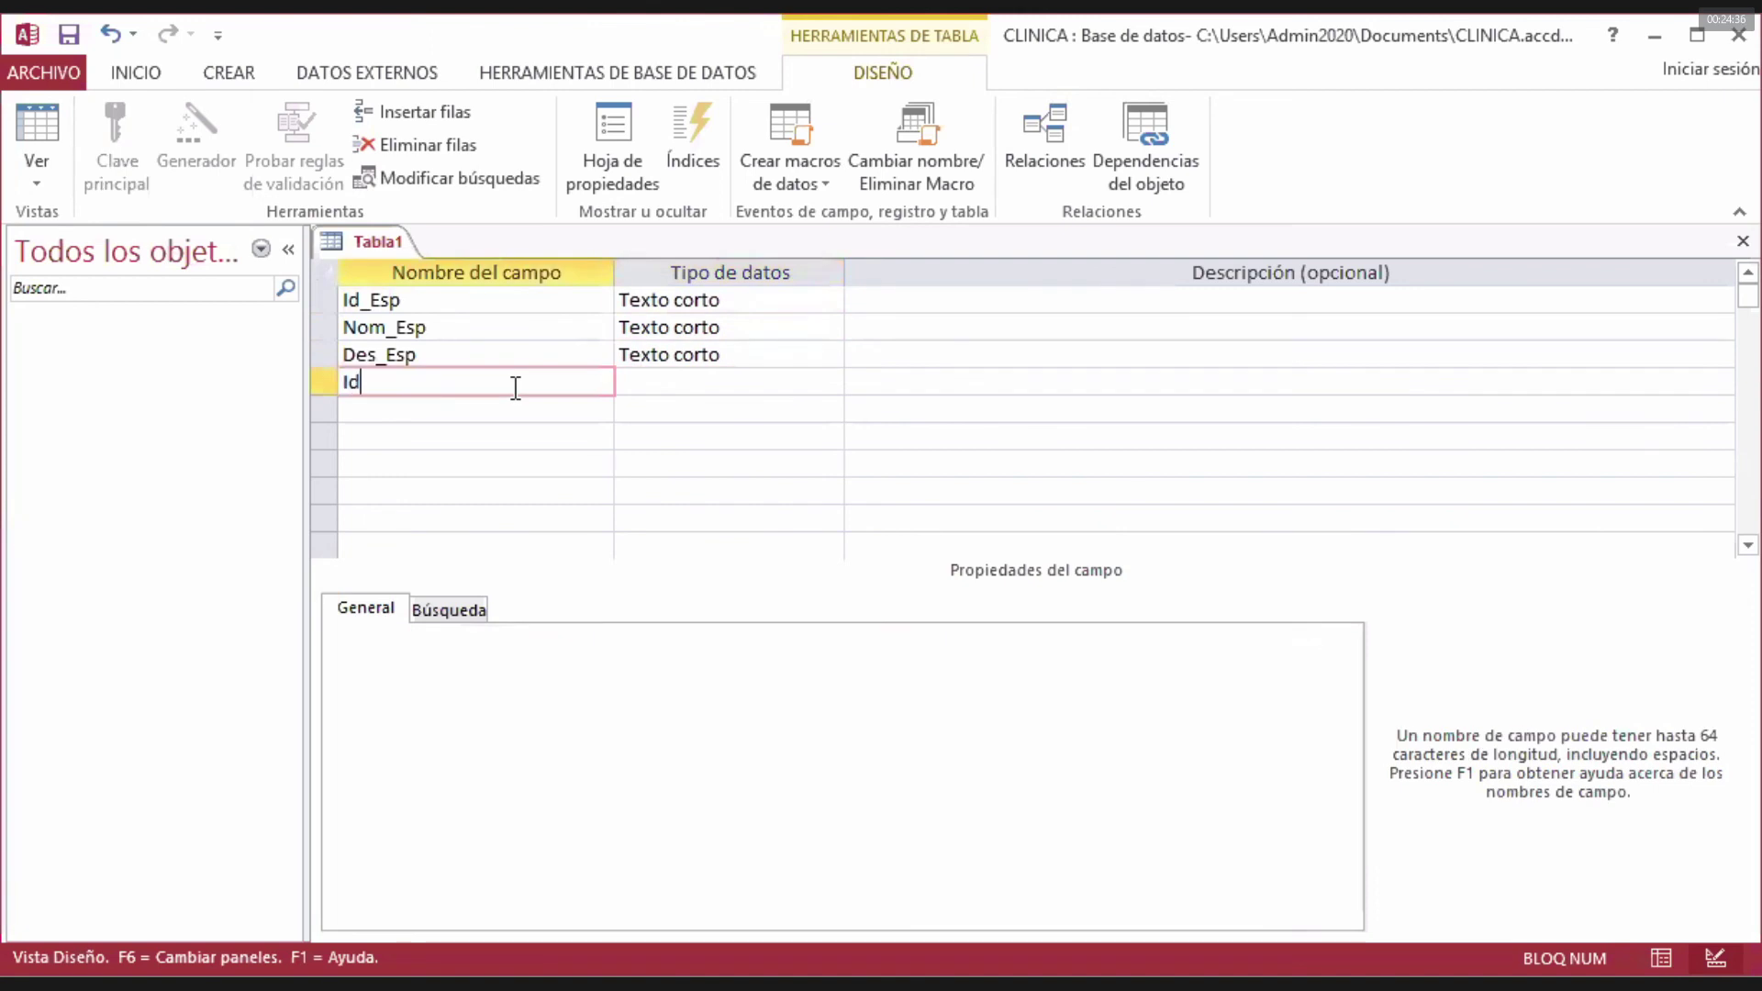
type("_Pis")
left_click(633, 382)
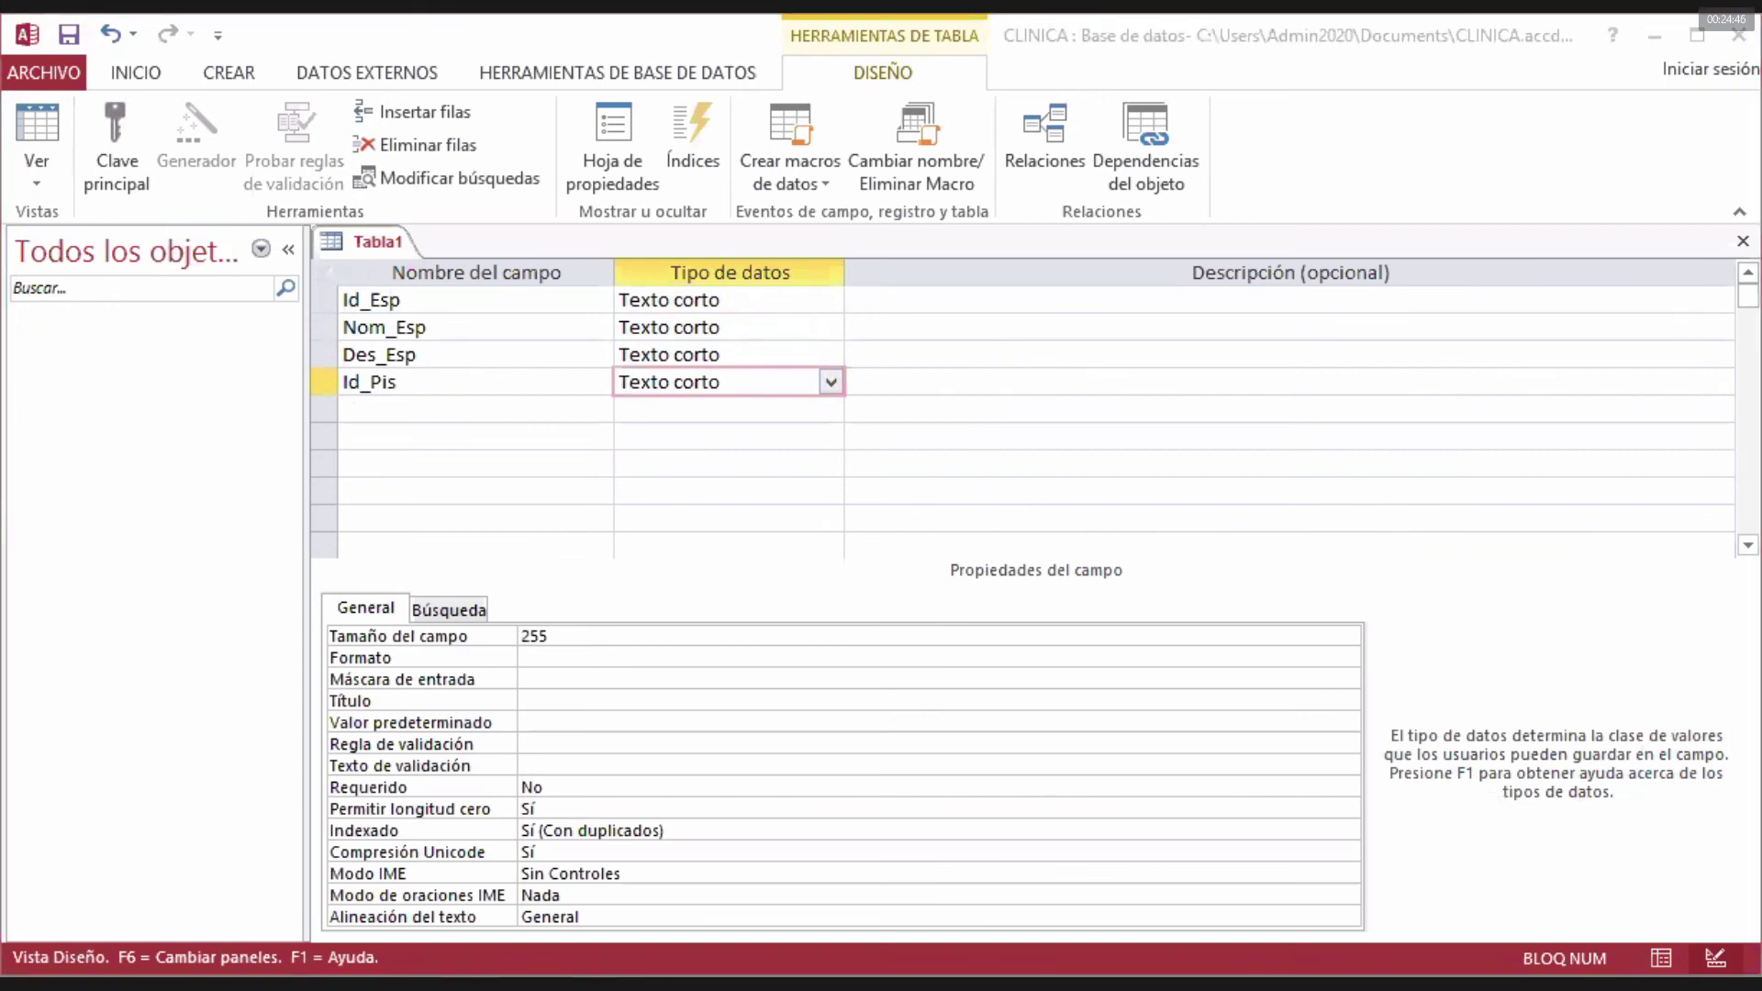
key("alt+Tab")
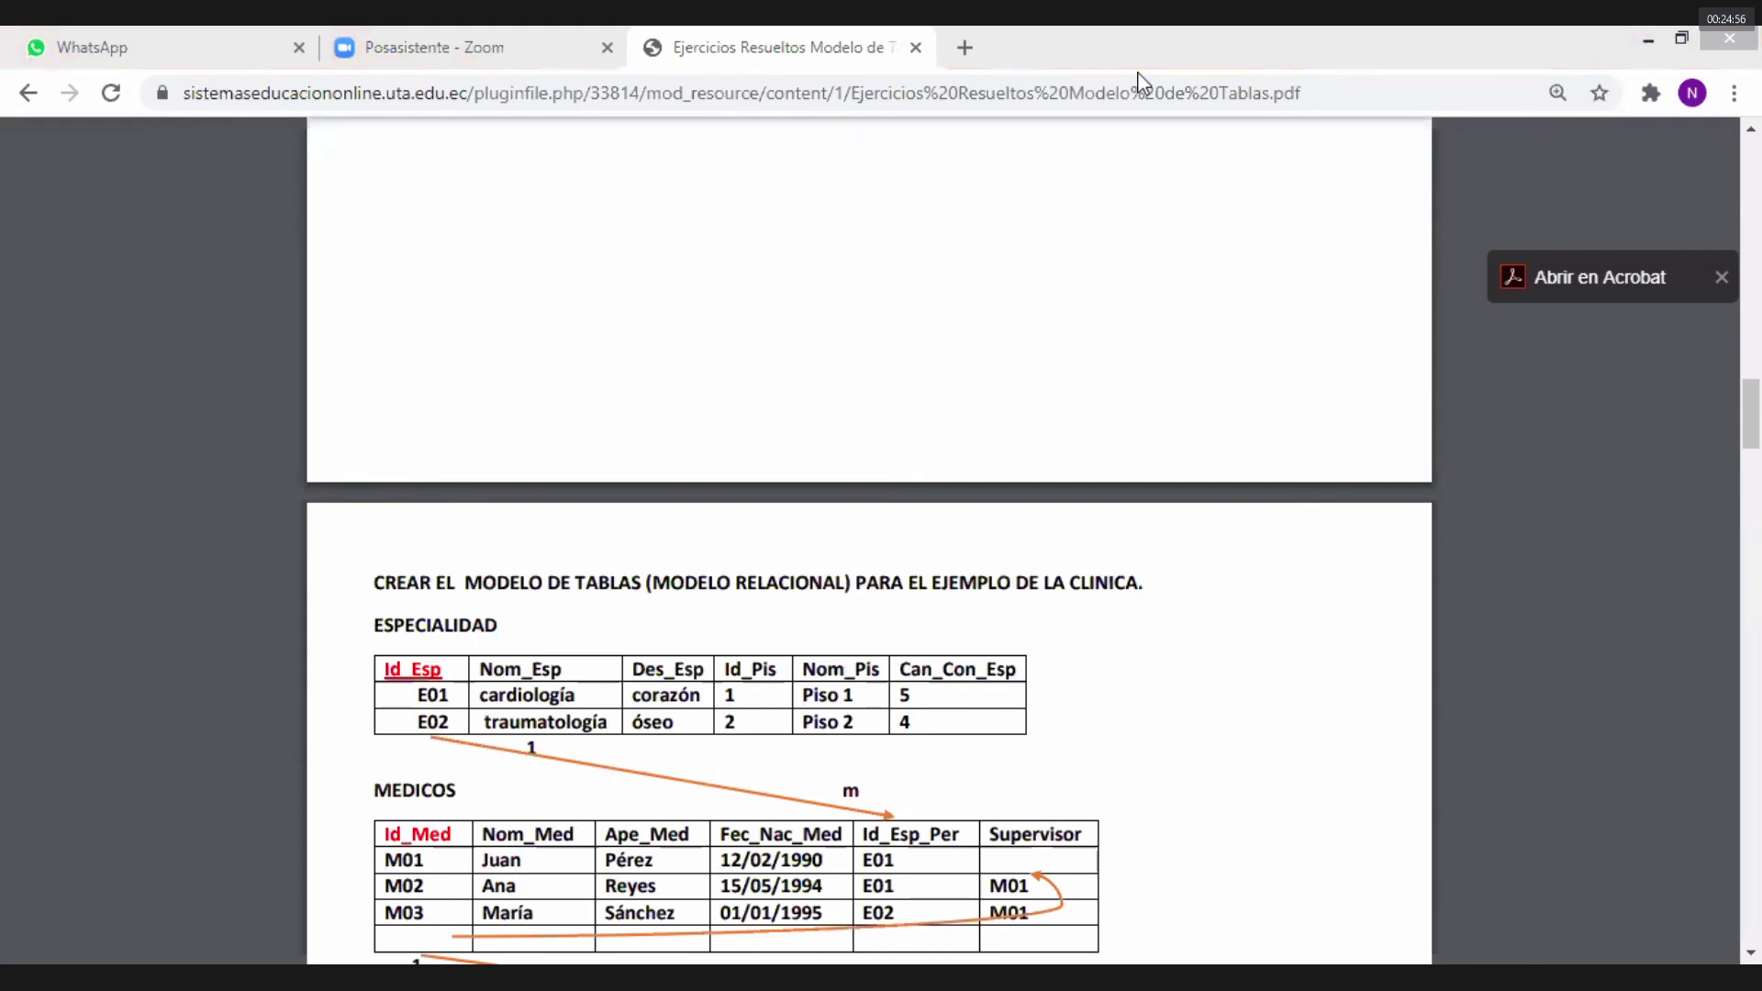
key("alt+Tab")
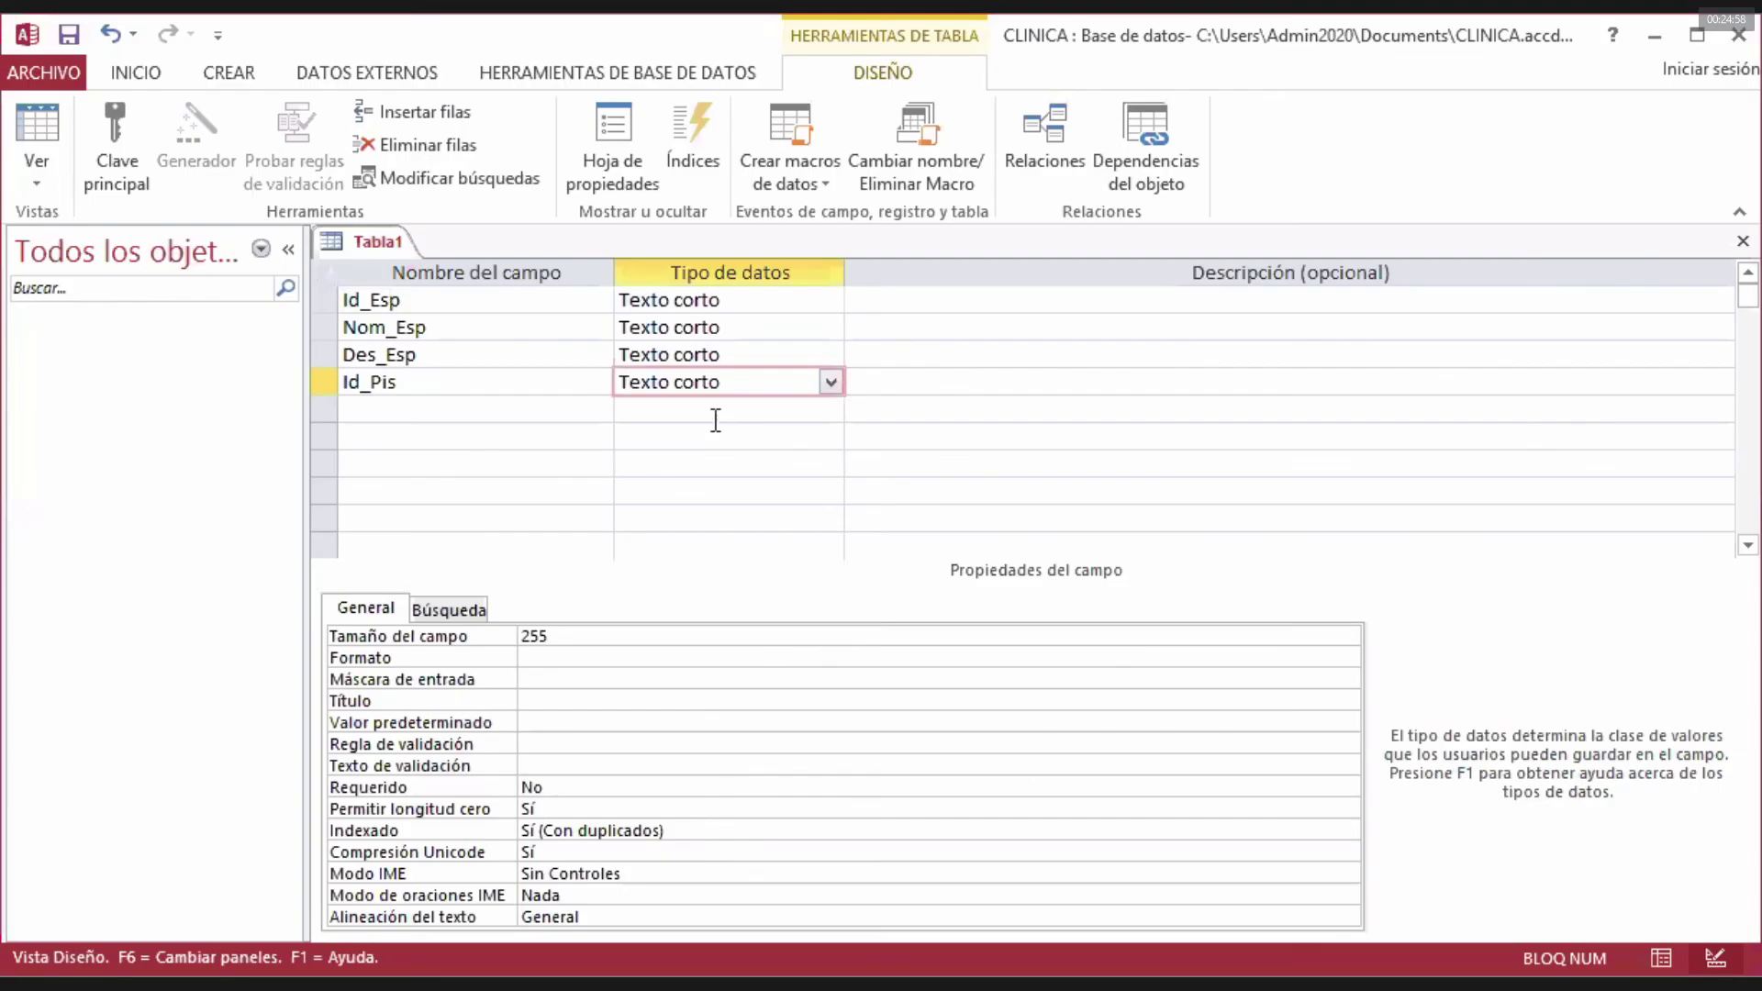
left_click(832, 383)
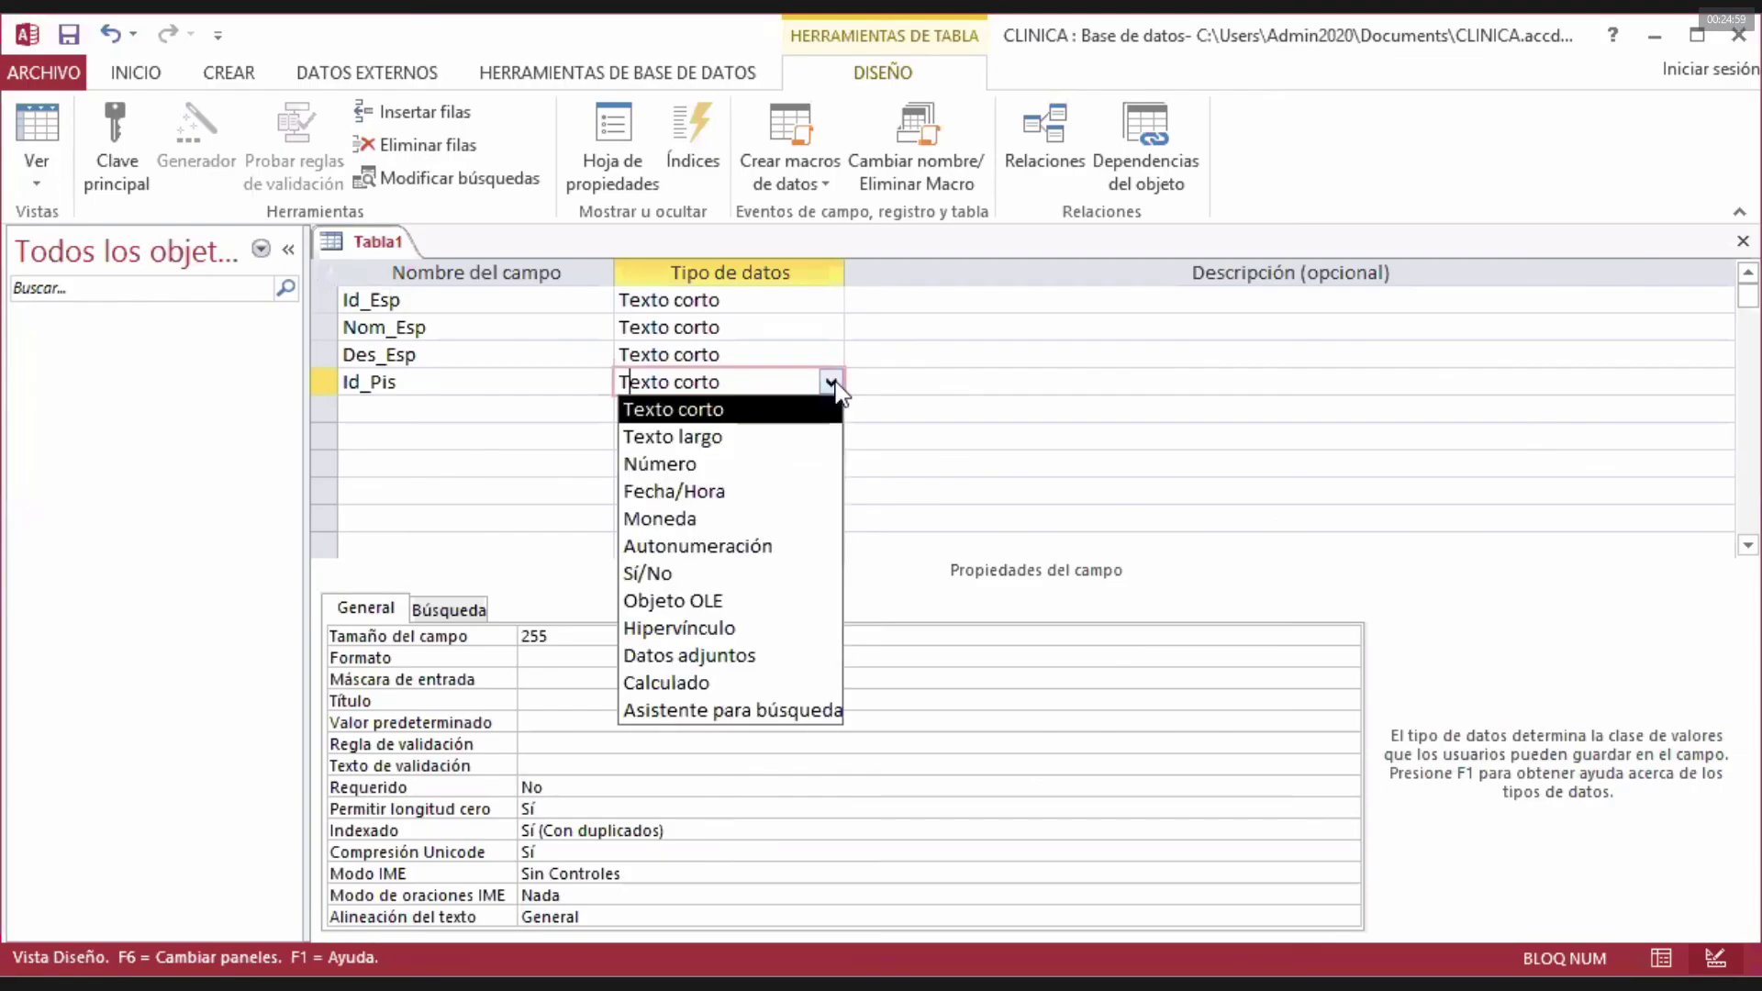
left_click(733, 465)
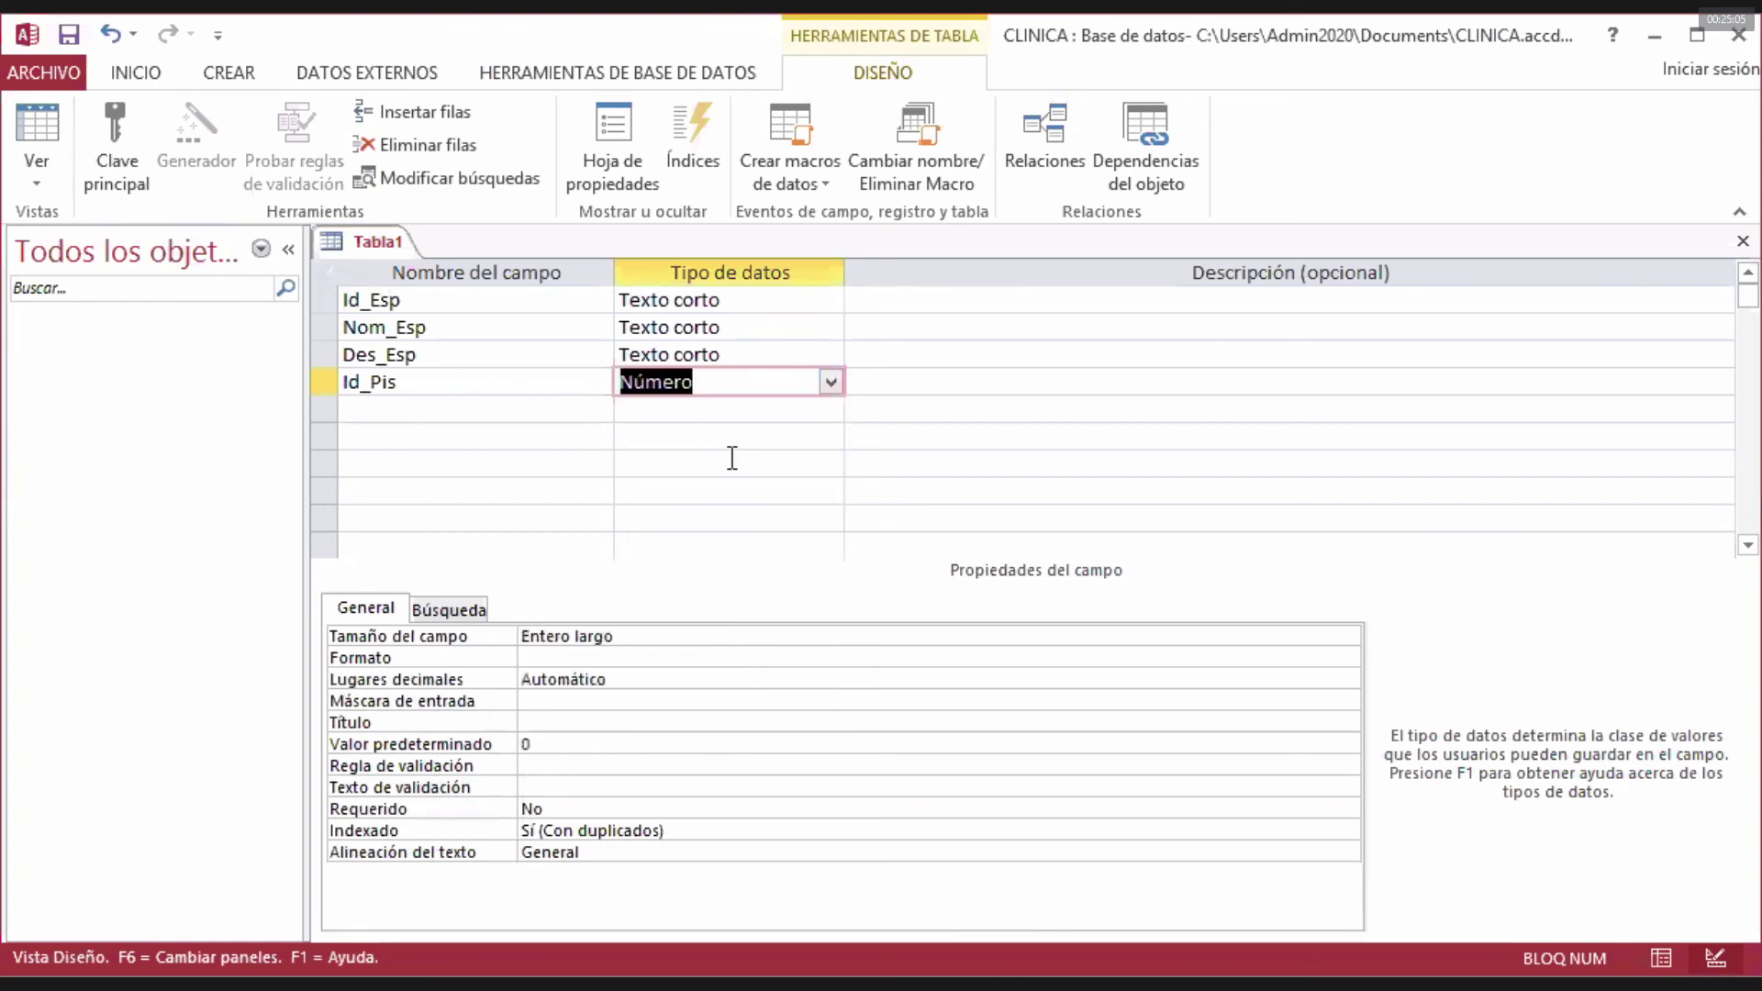
left_click(720, 381)
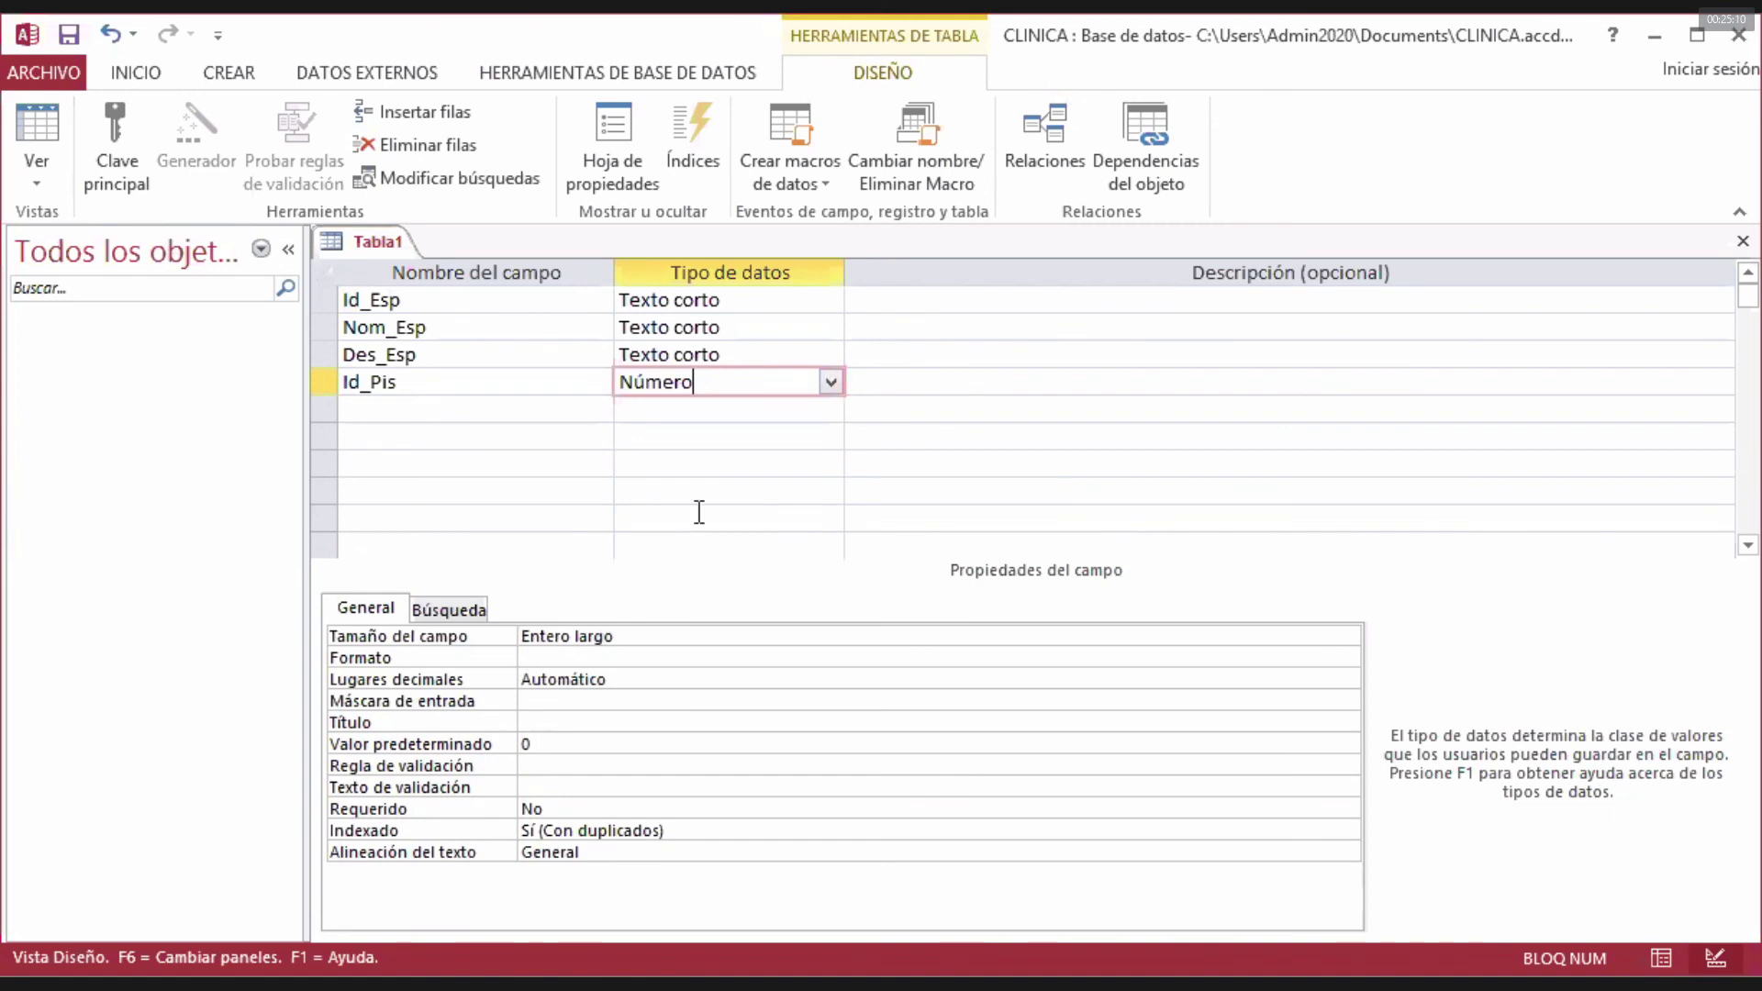
- Set the field size of Id_Pis to Entero
left_click(587, 636)
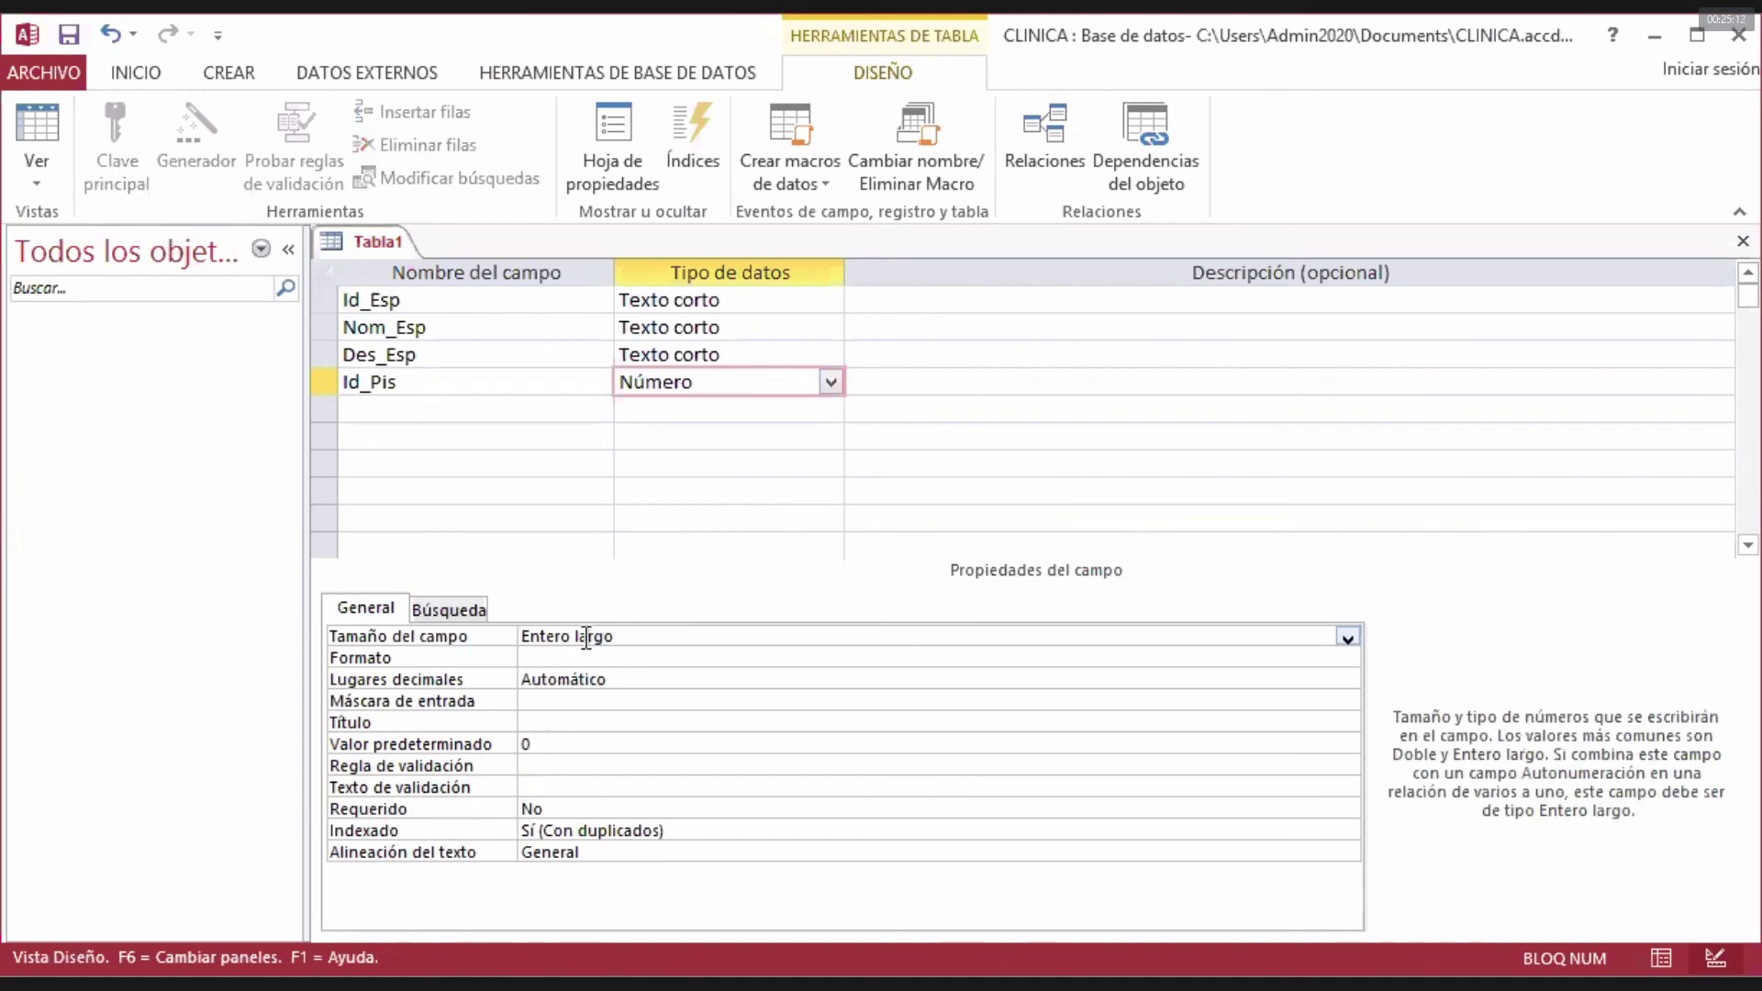
left_click(1347, 639)
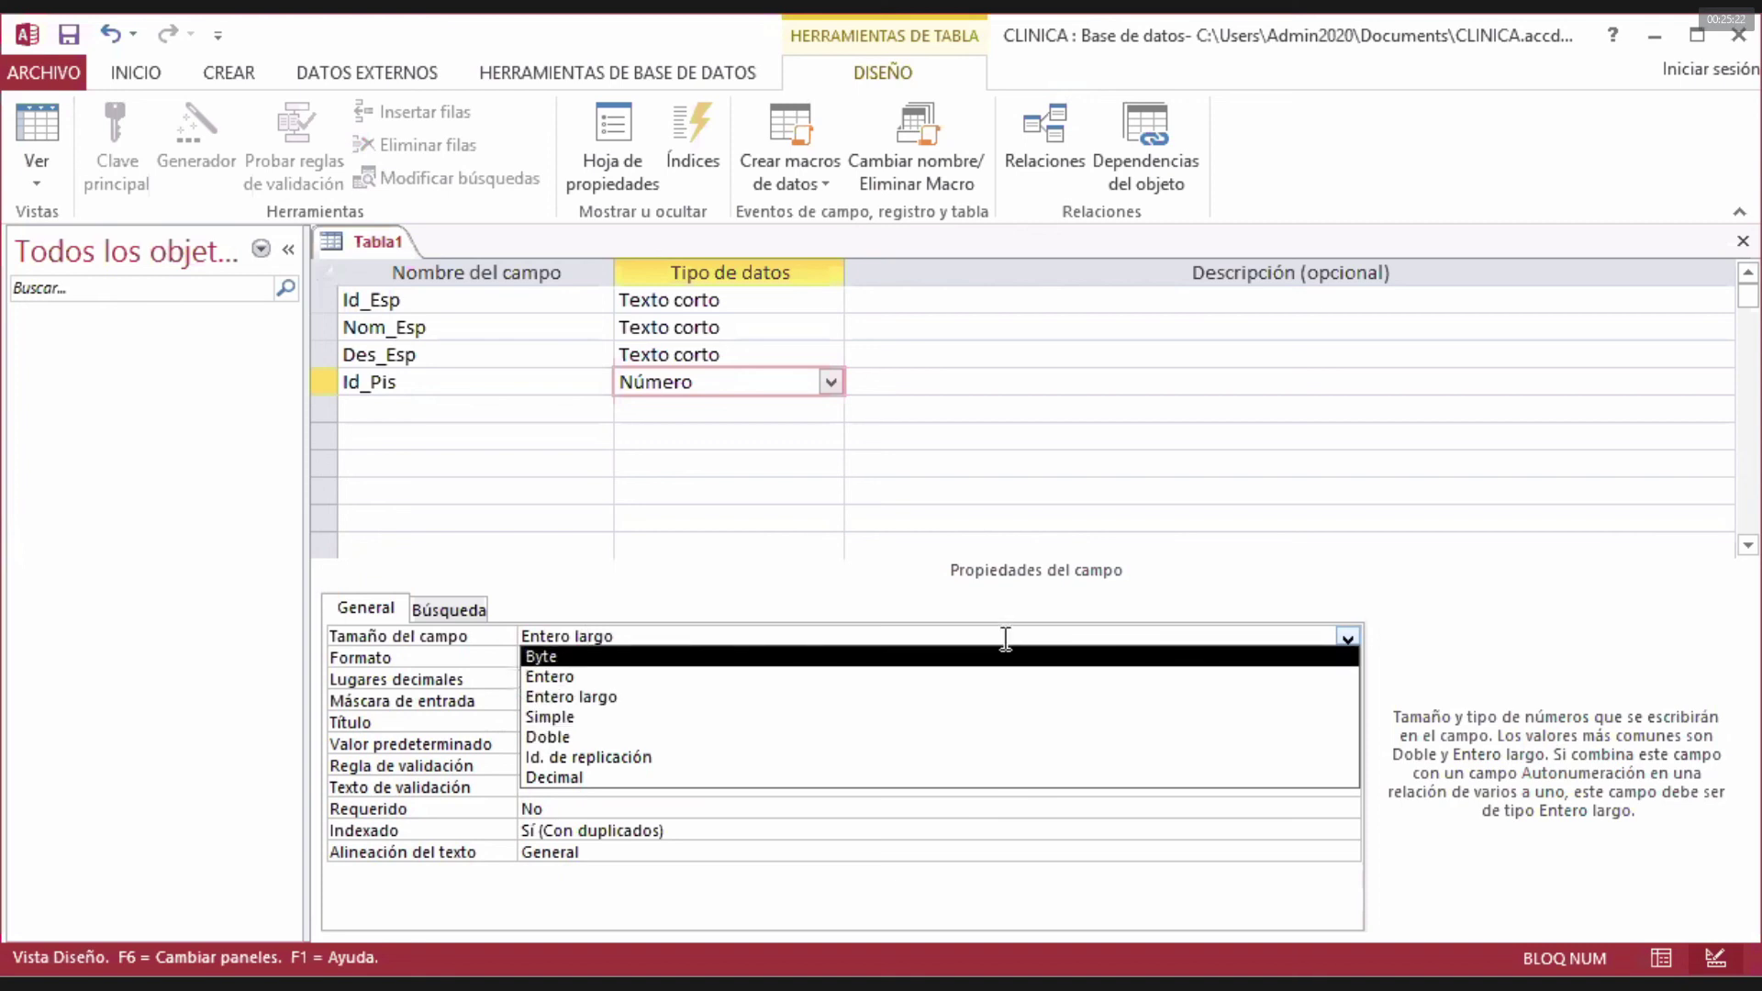
left_click(580, 678)
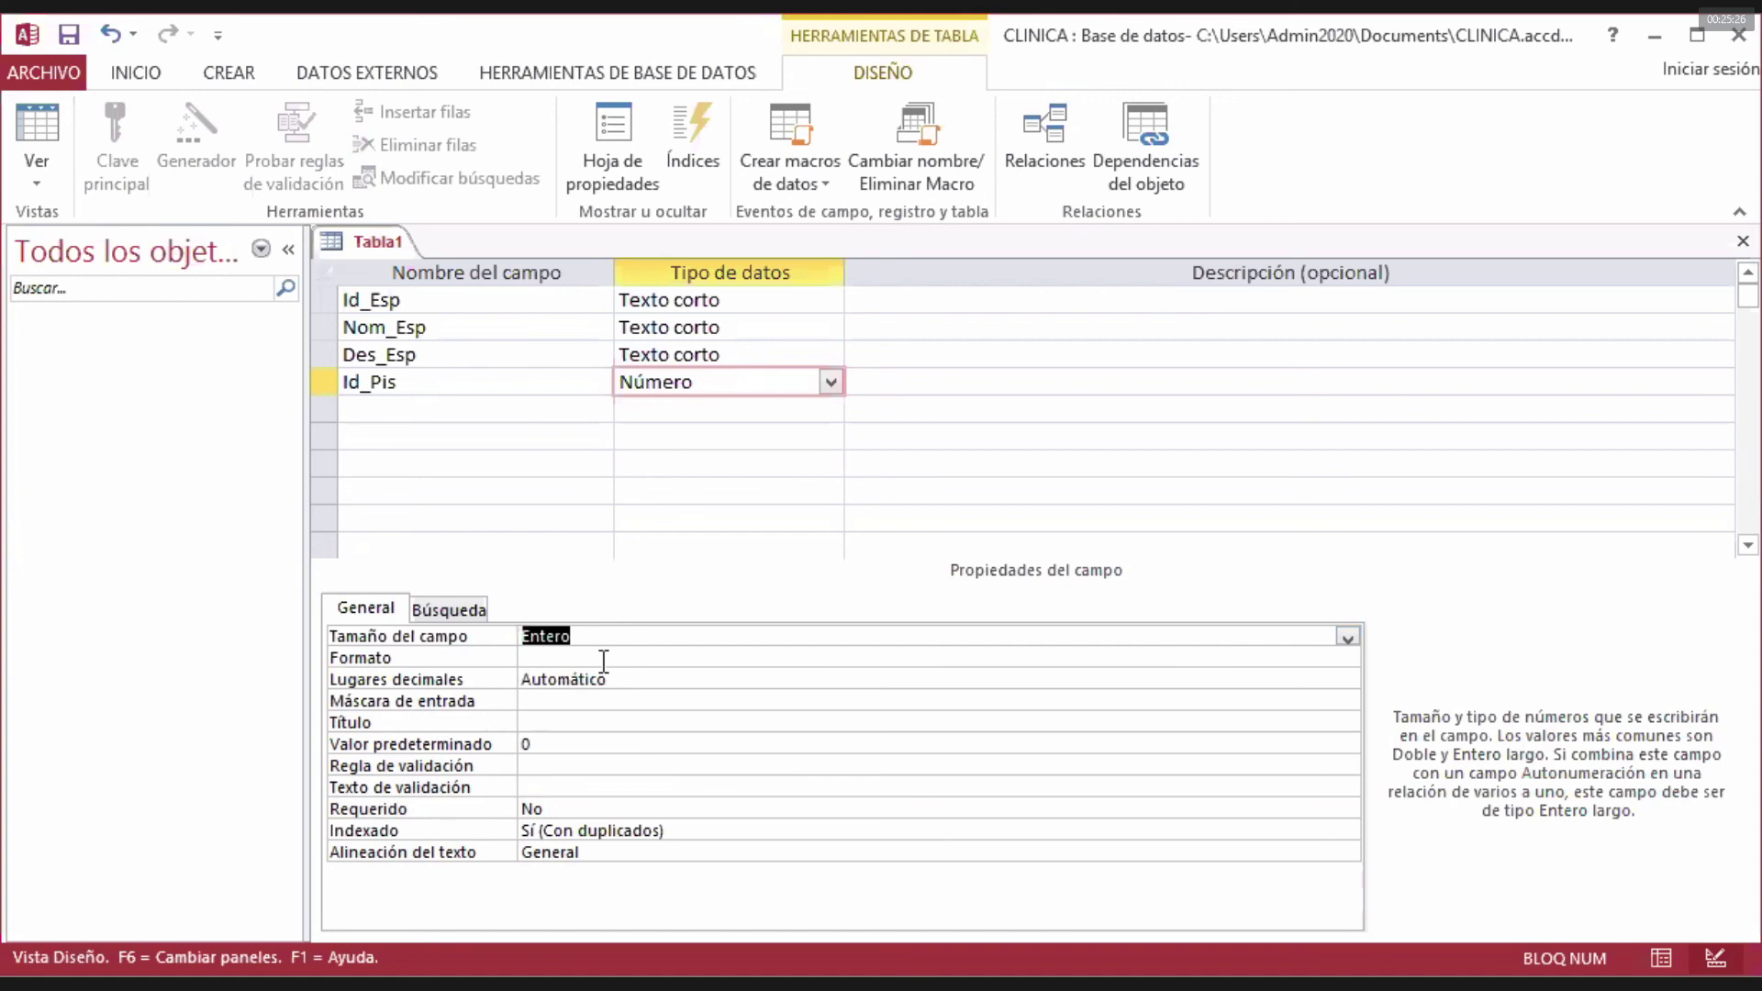
- Set the format of Id_Pis to Número general with 0 decimal places
left_click(604, 658)
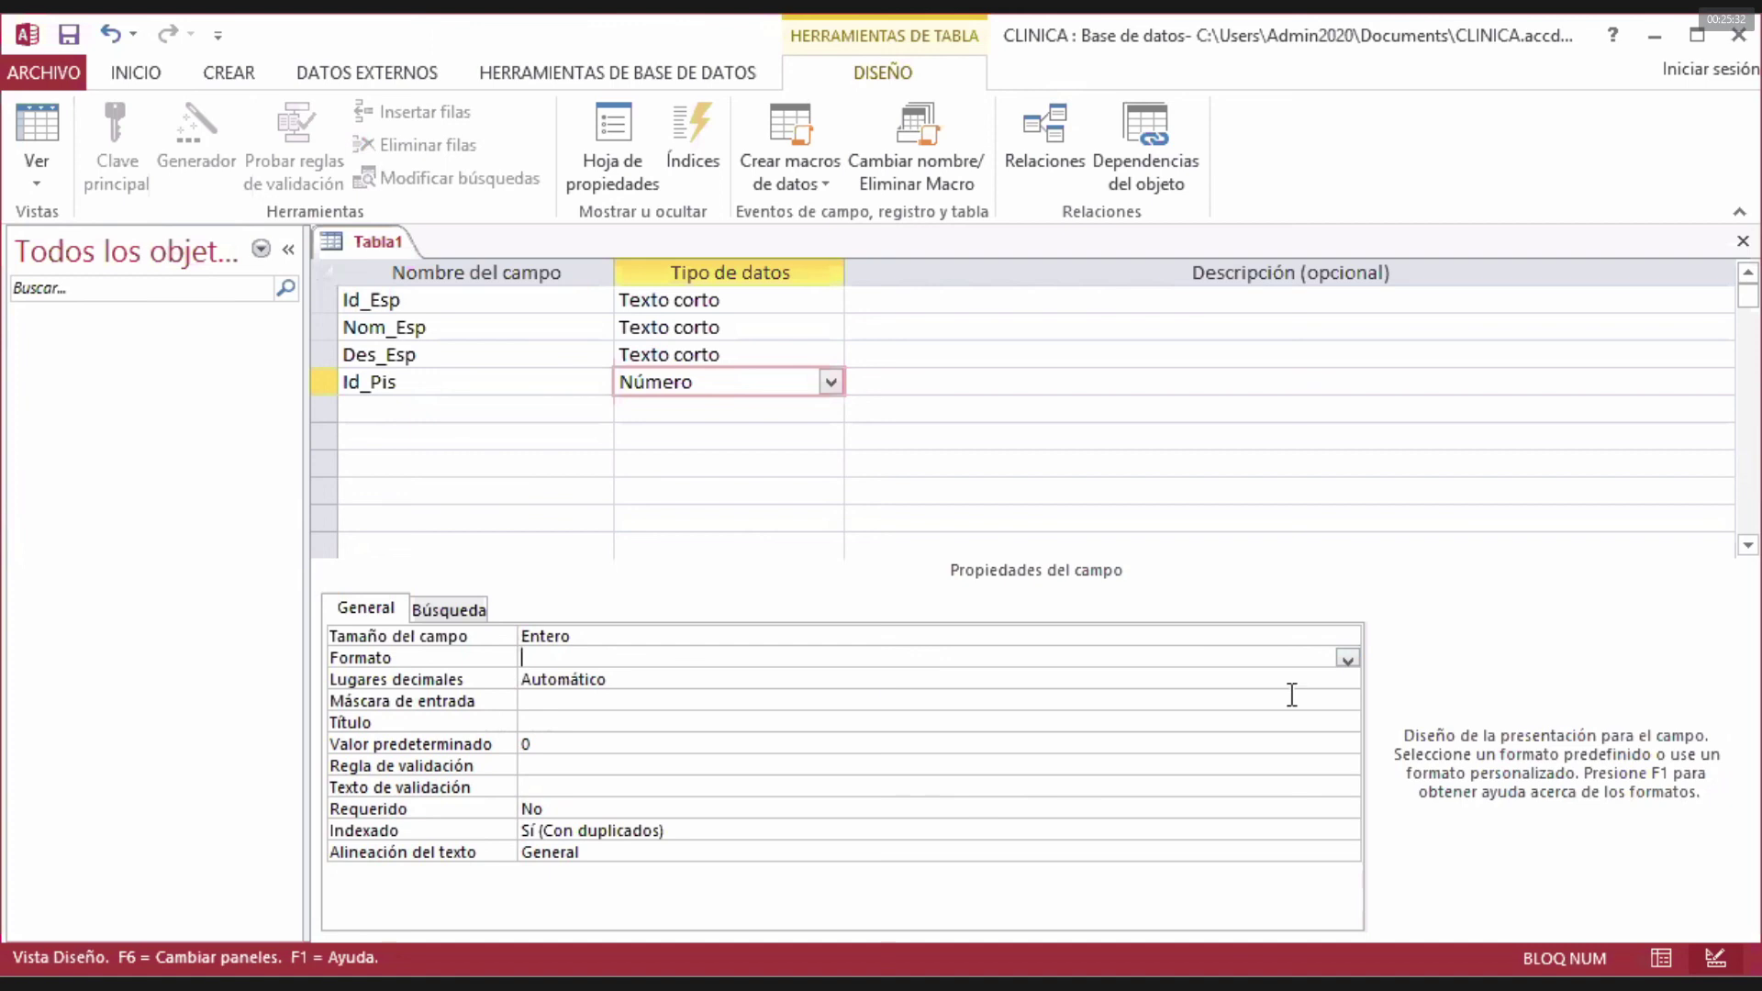
left_click(1347, 659)
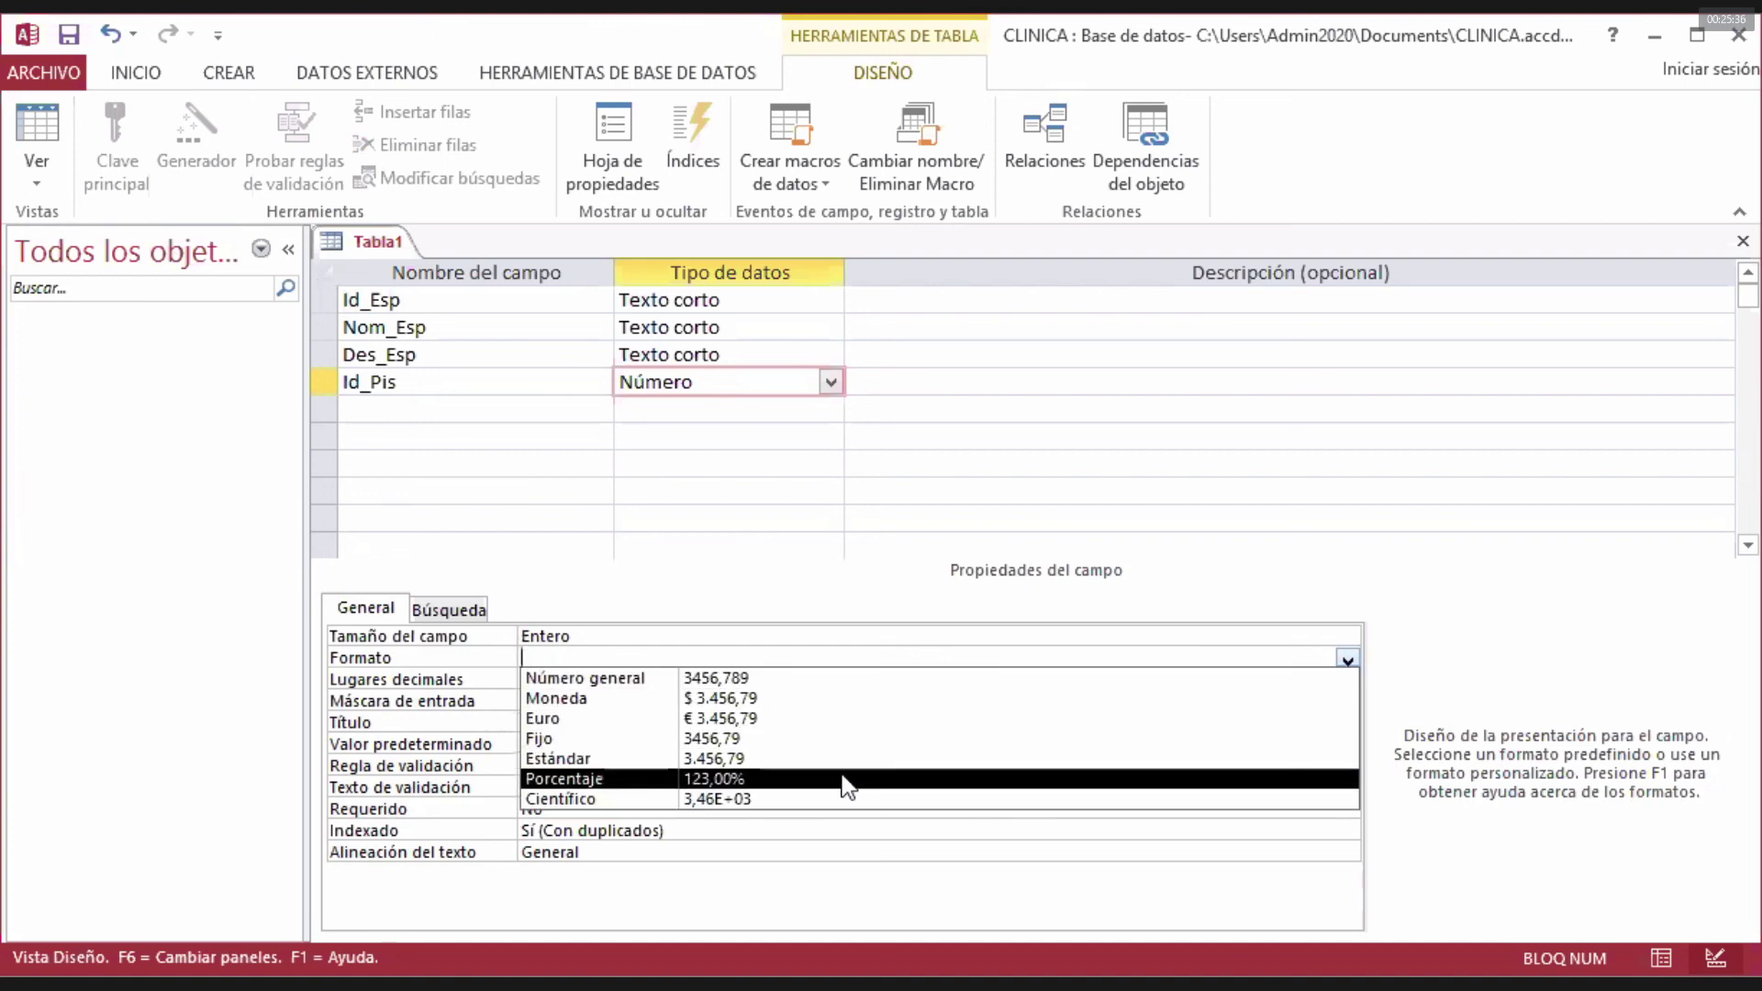
left_click(824, 682)
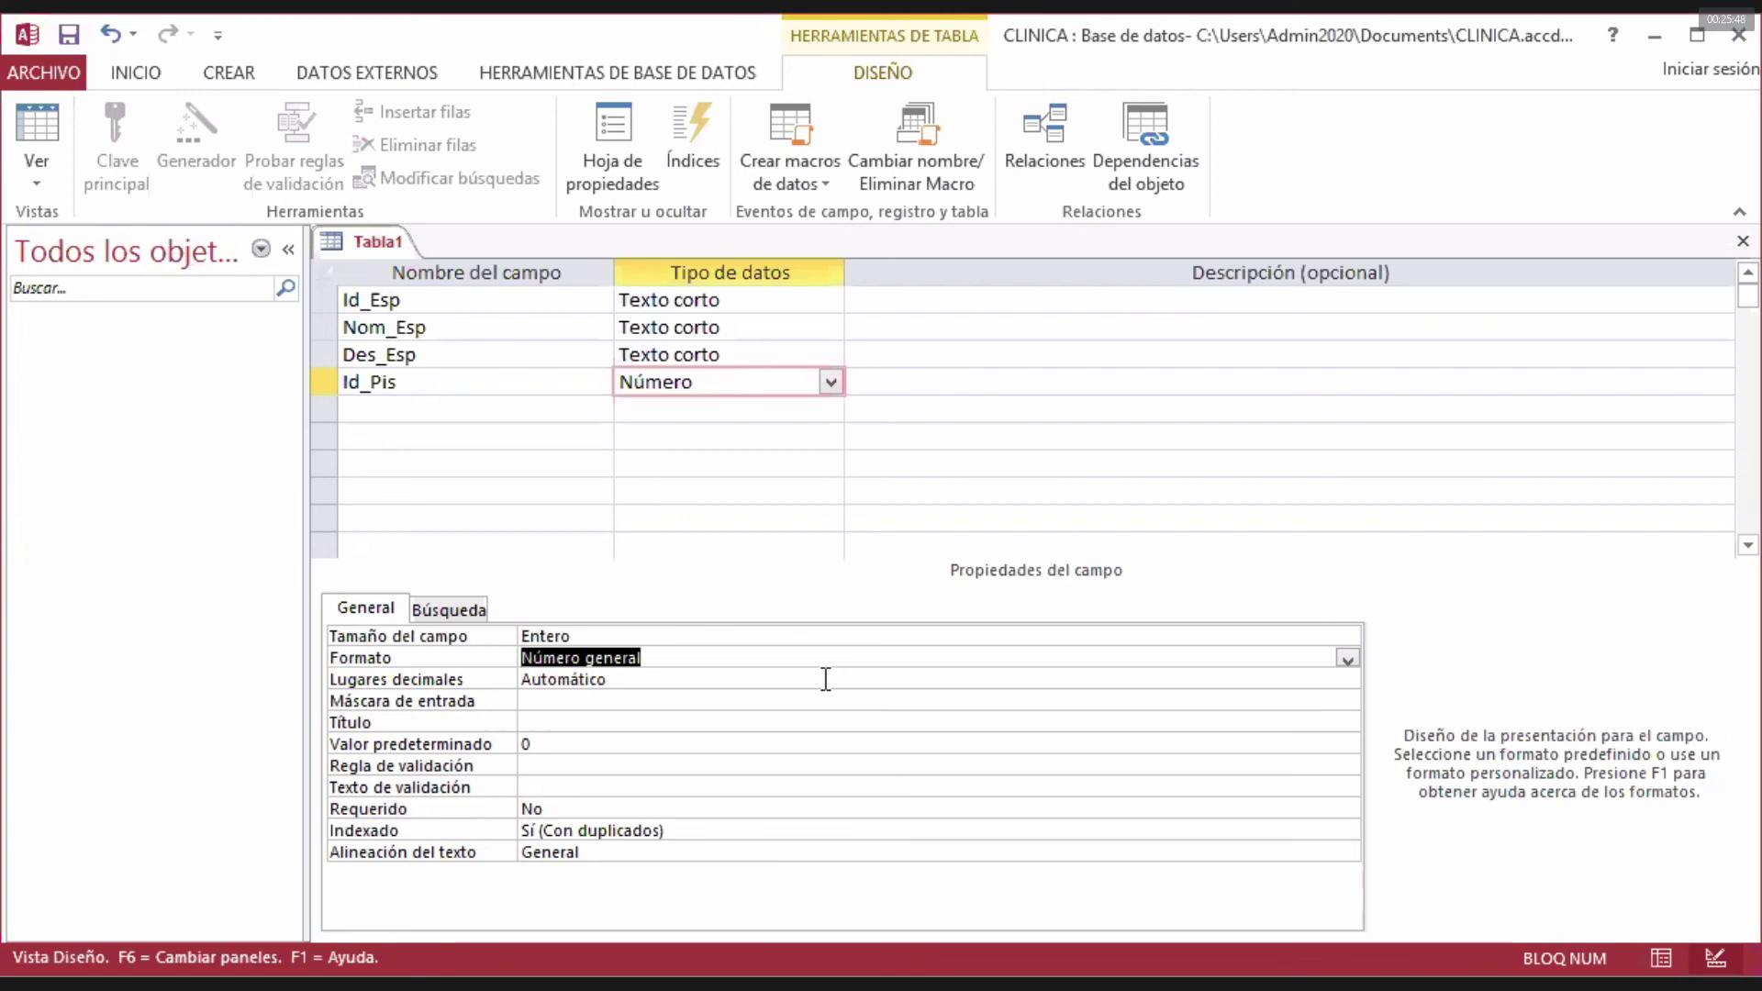
left_click(822, 679)
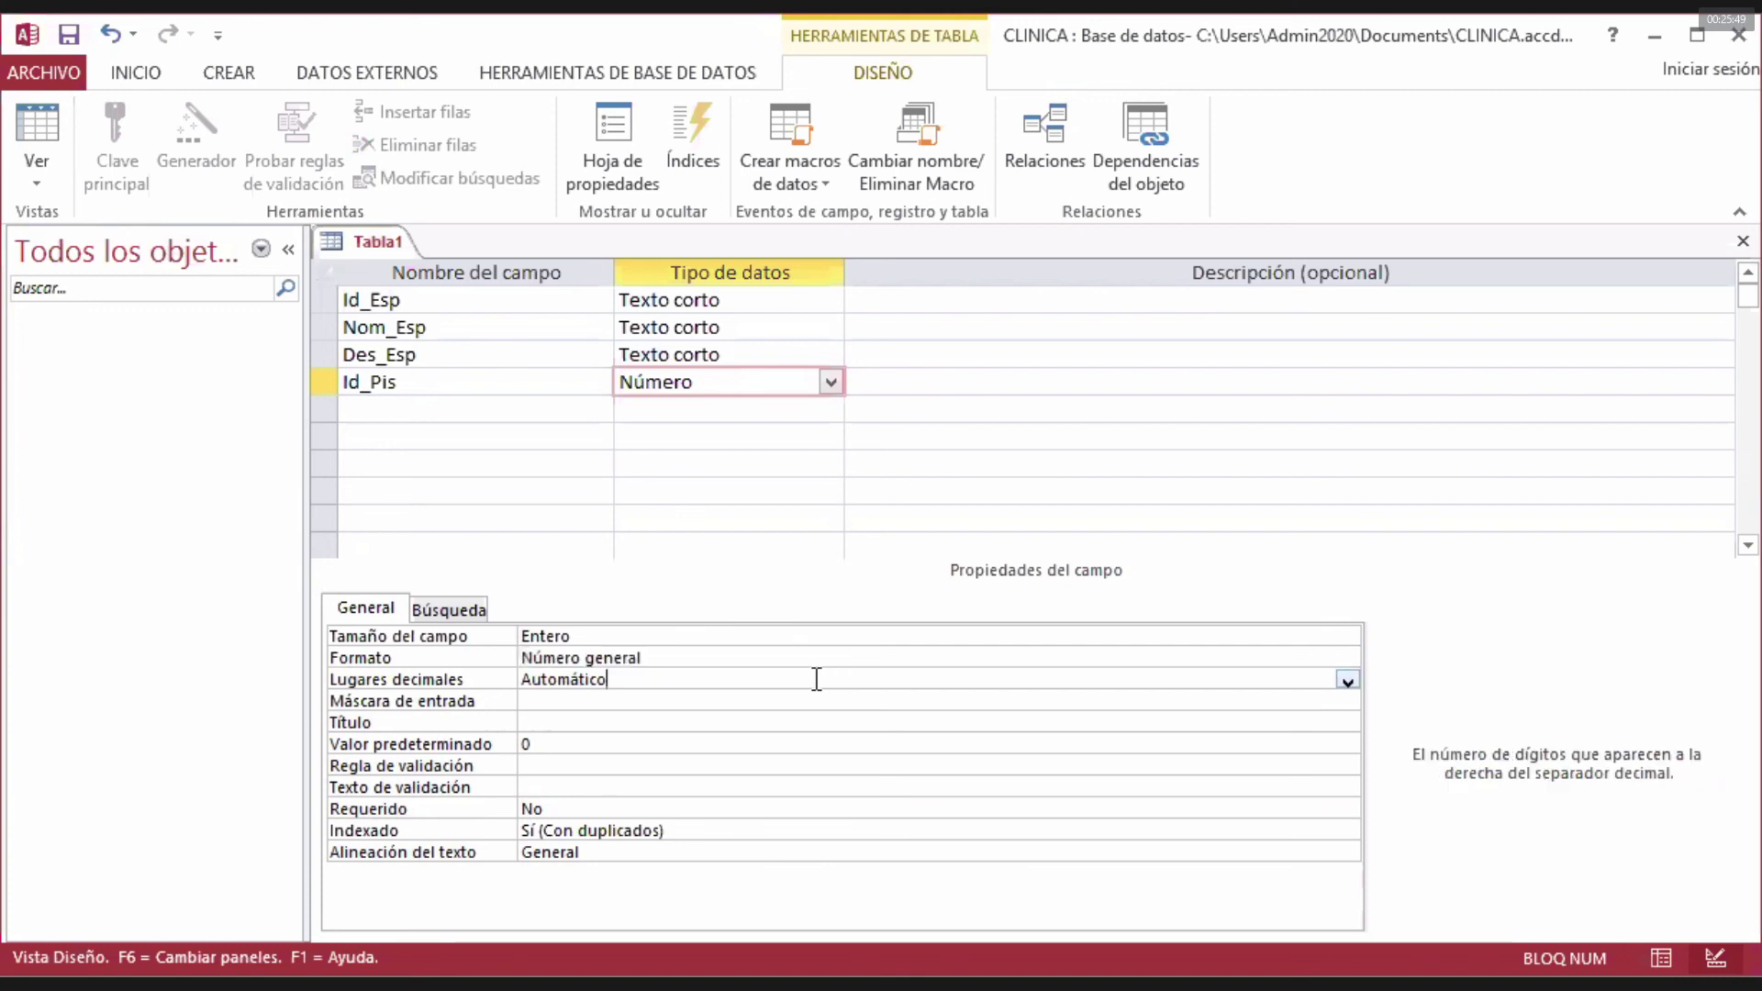
left_click(1349, 681)
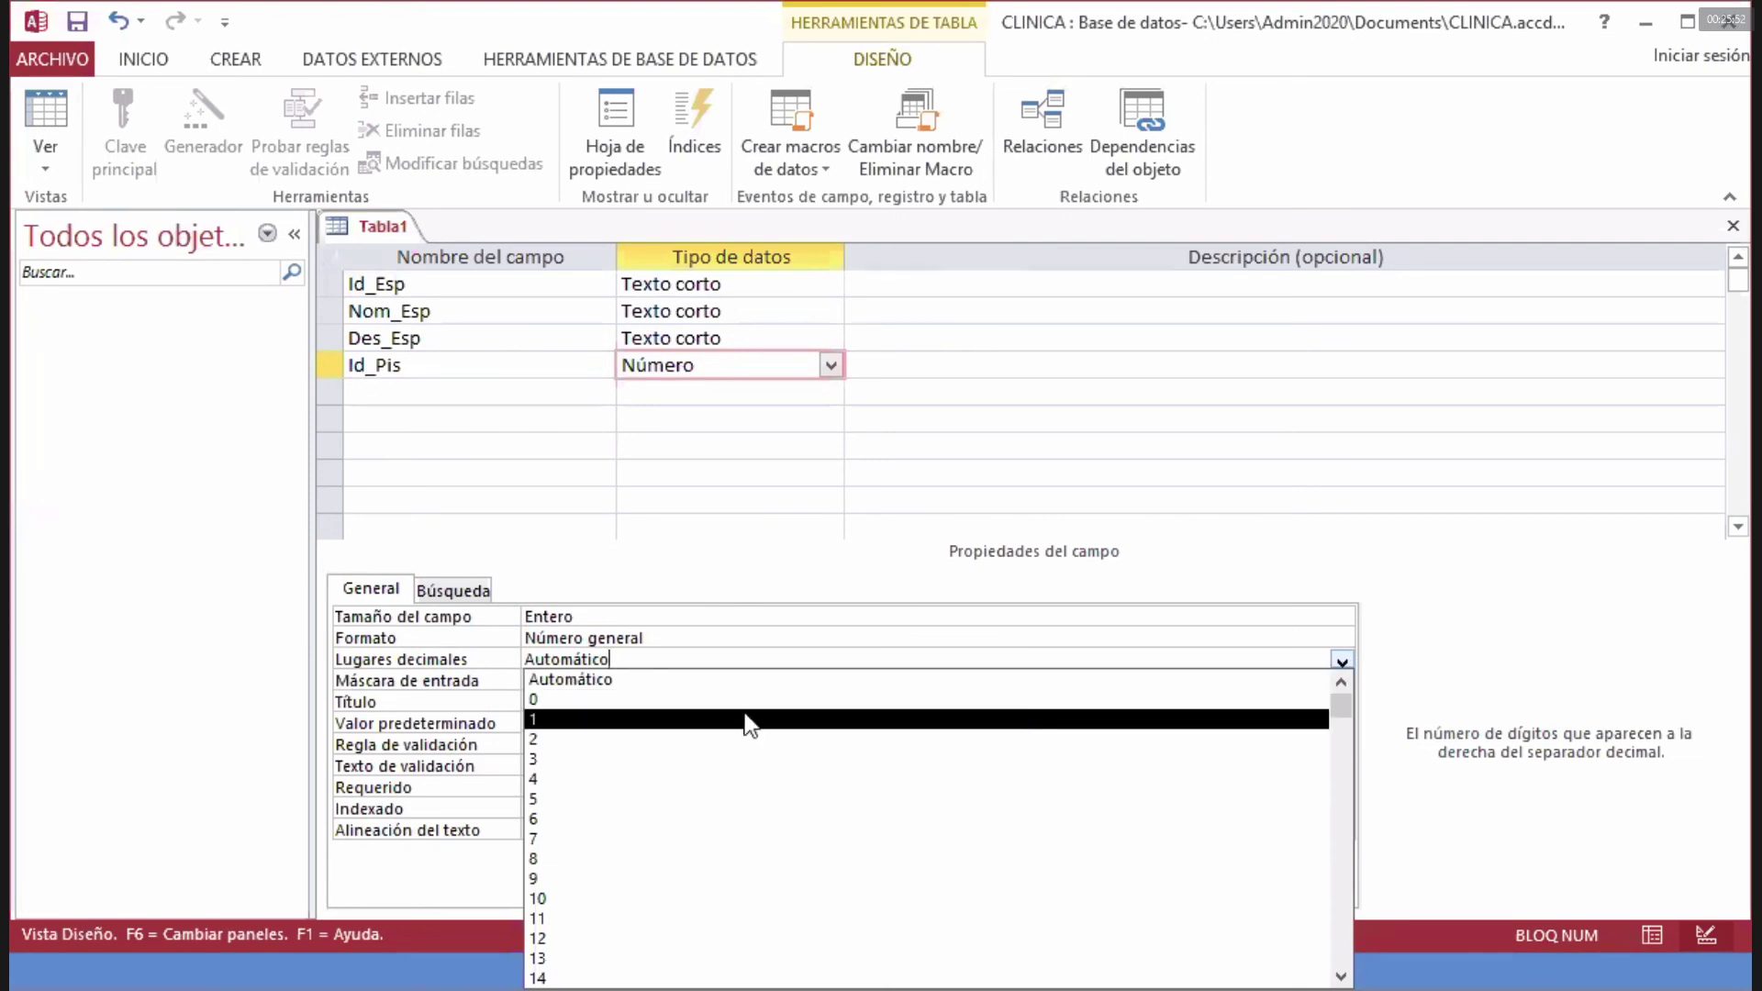
left_click(549, 699)
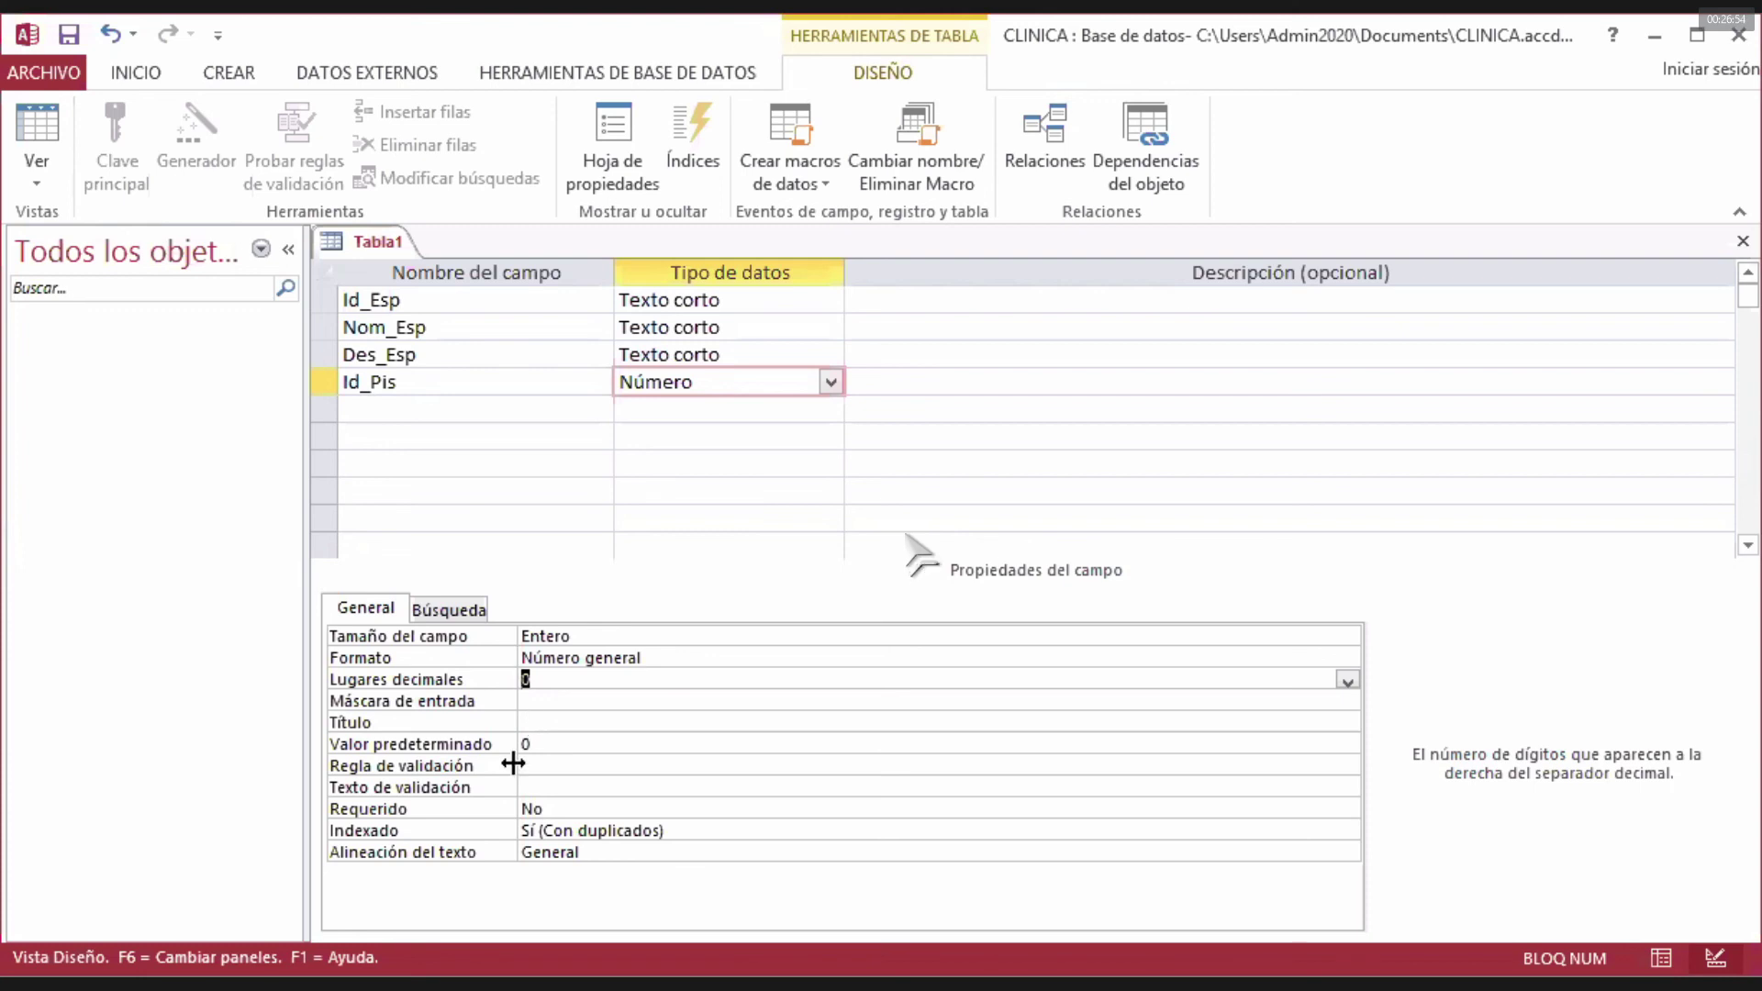
- Give Id_Pis the validation rule >=1 Y <=5
left_click(541, 767)
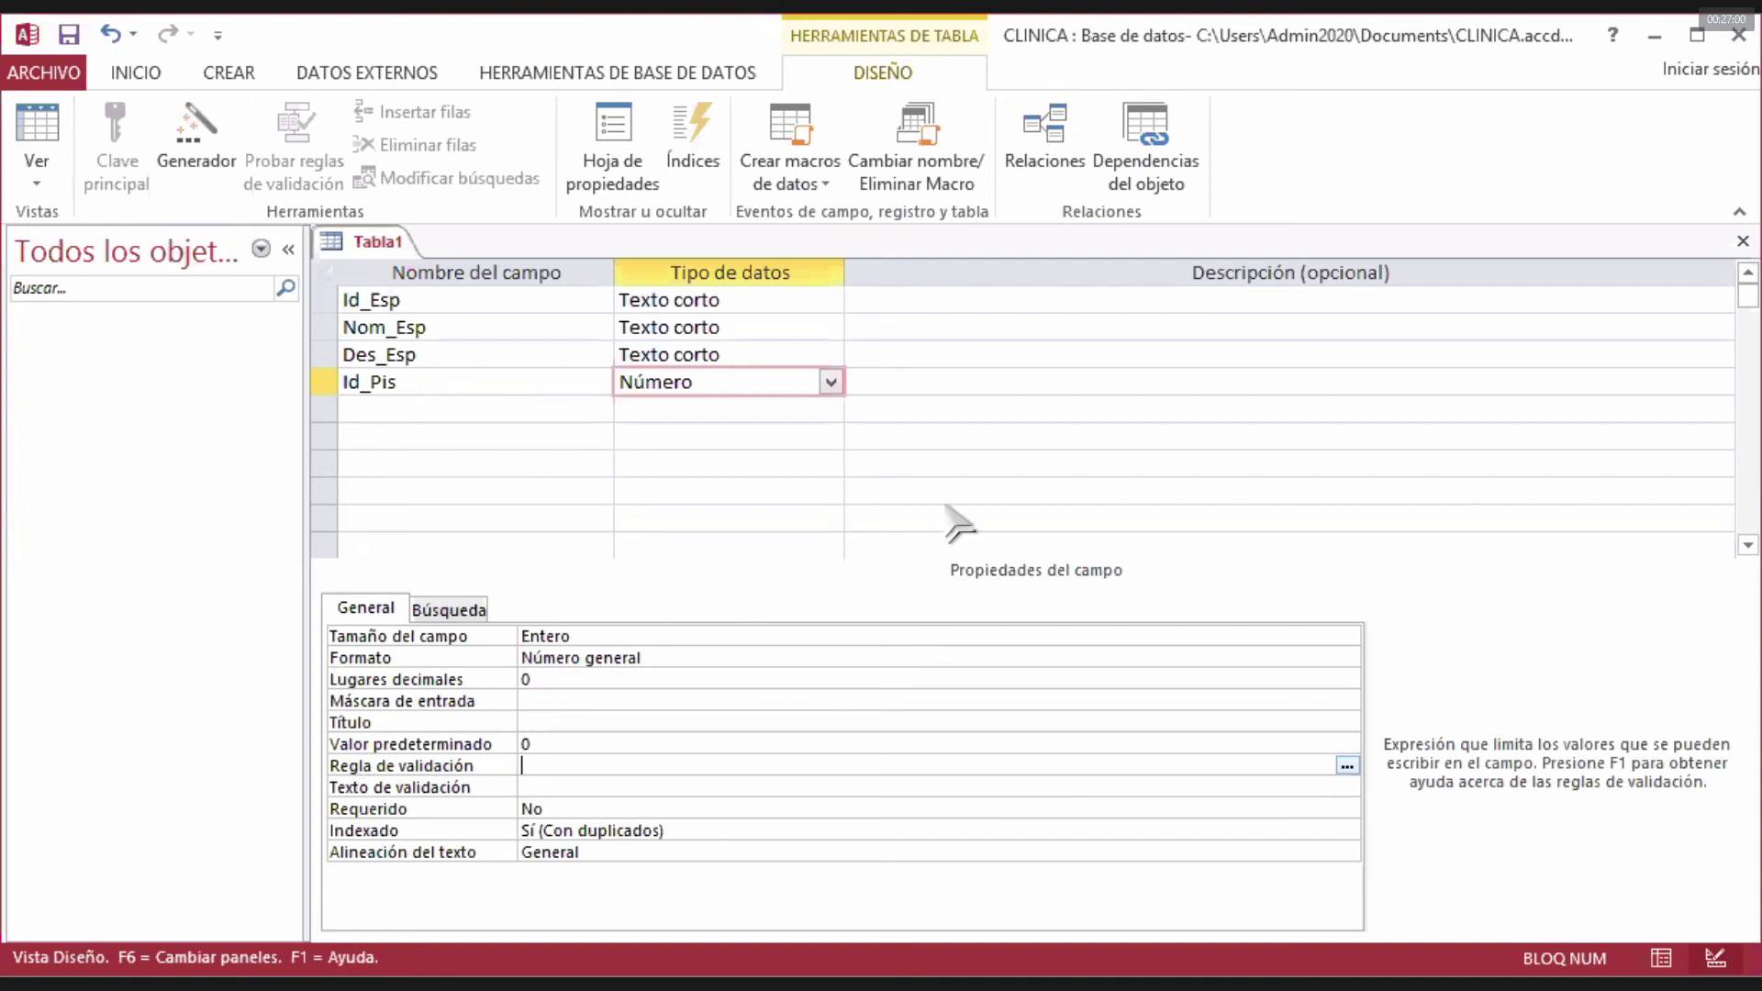
mouse_move(487, 760)
left_mouse_down()
mouse_move(342, 752)
mouse_move(318, 777)
mouse_move(432, 791)
mouse_move(488, 758)
left_mouse_up()
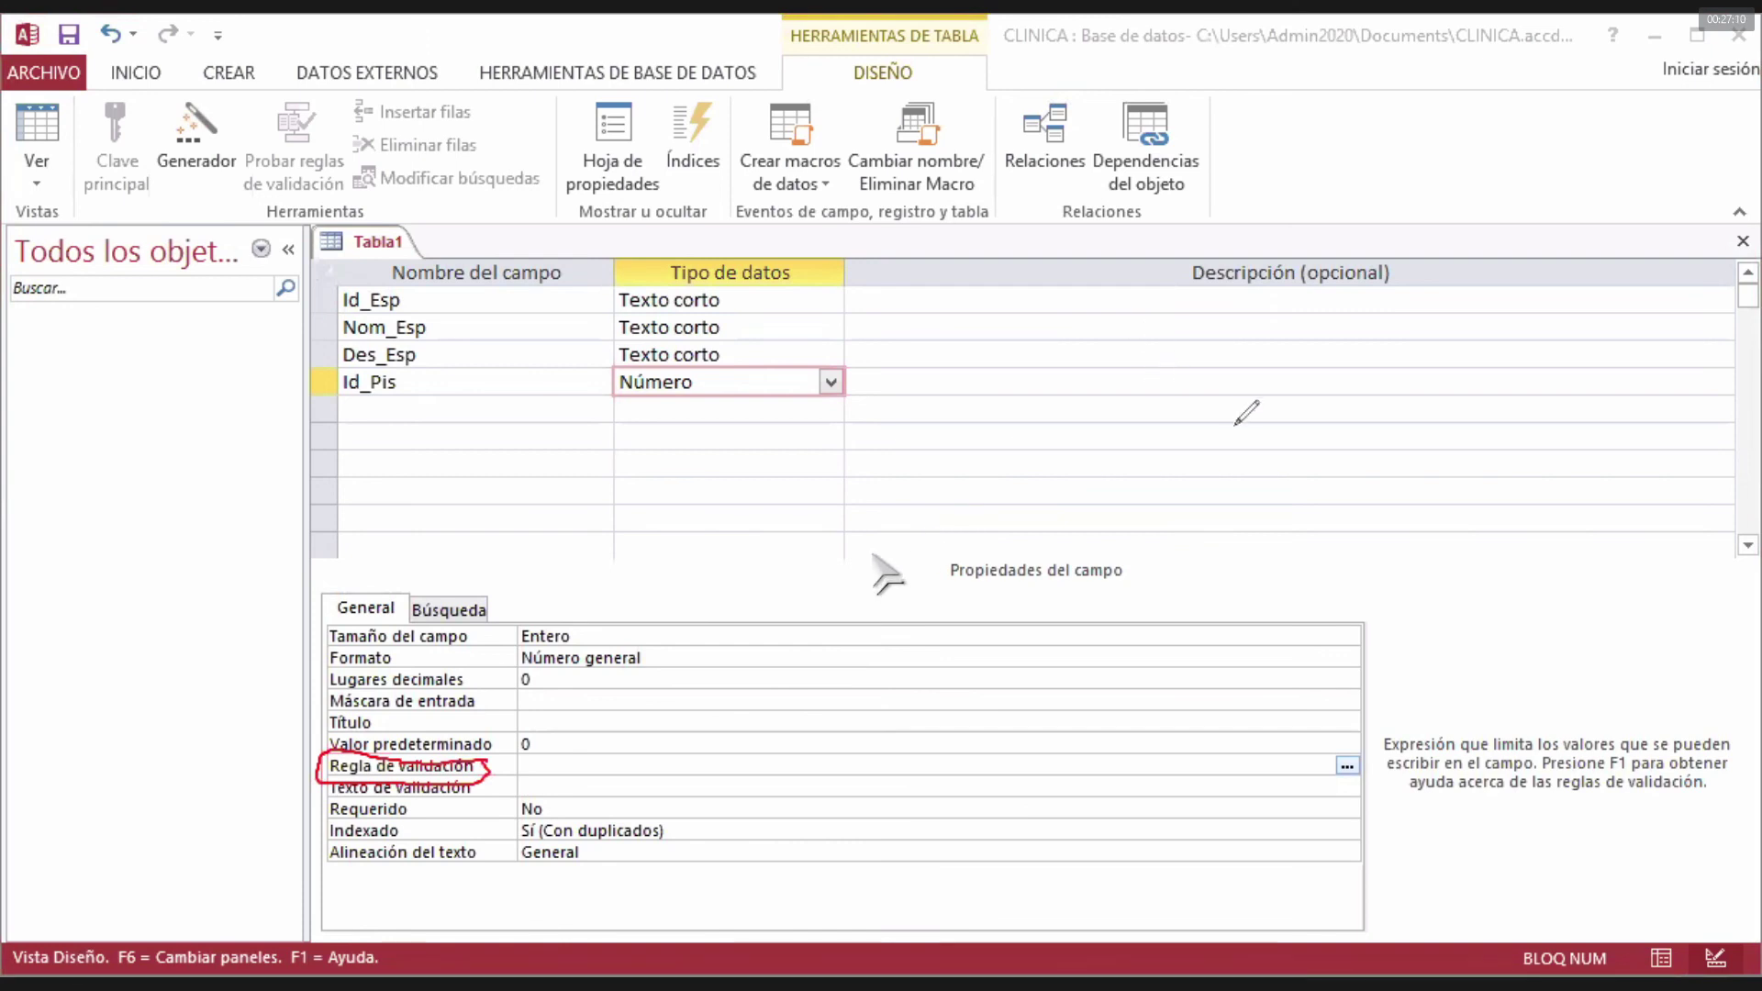
key("Escape")
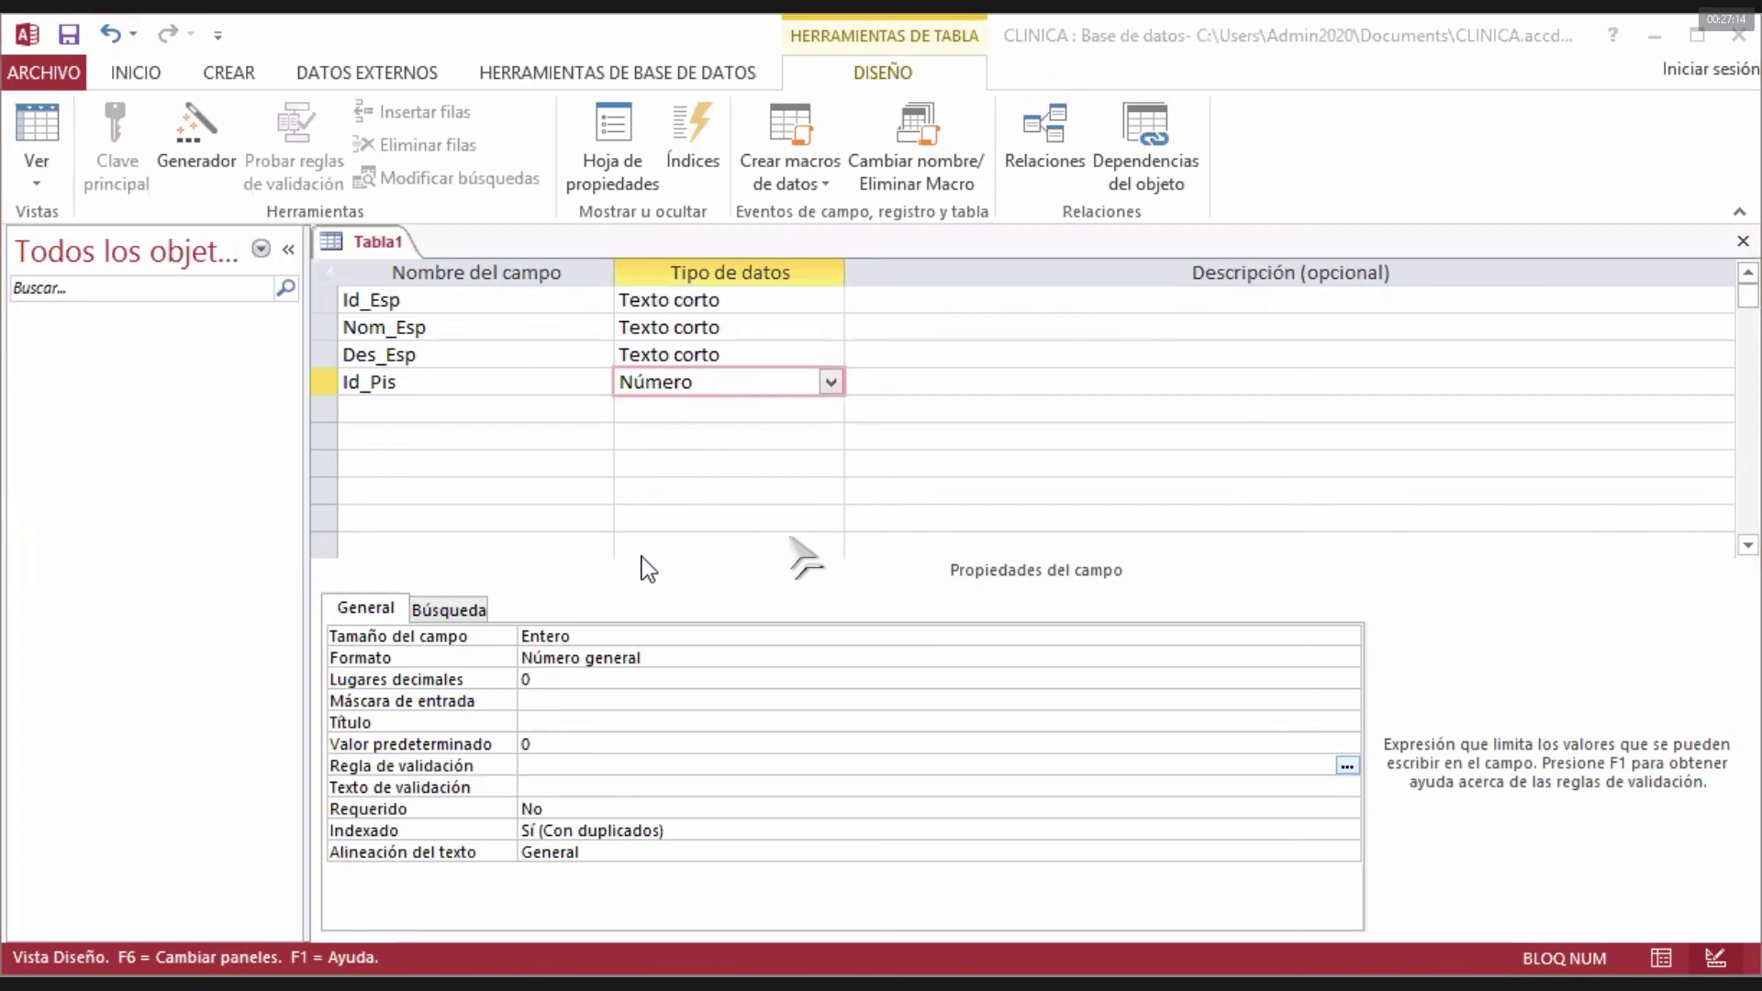
left_click(549, 770)
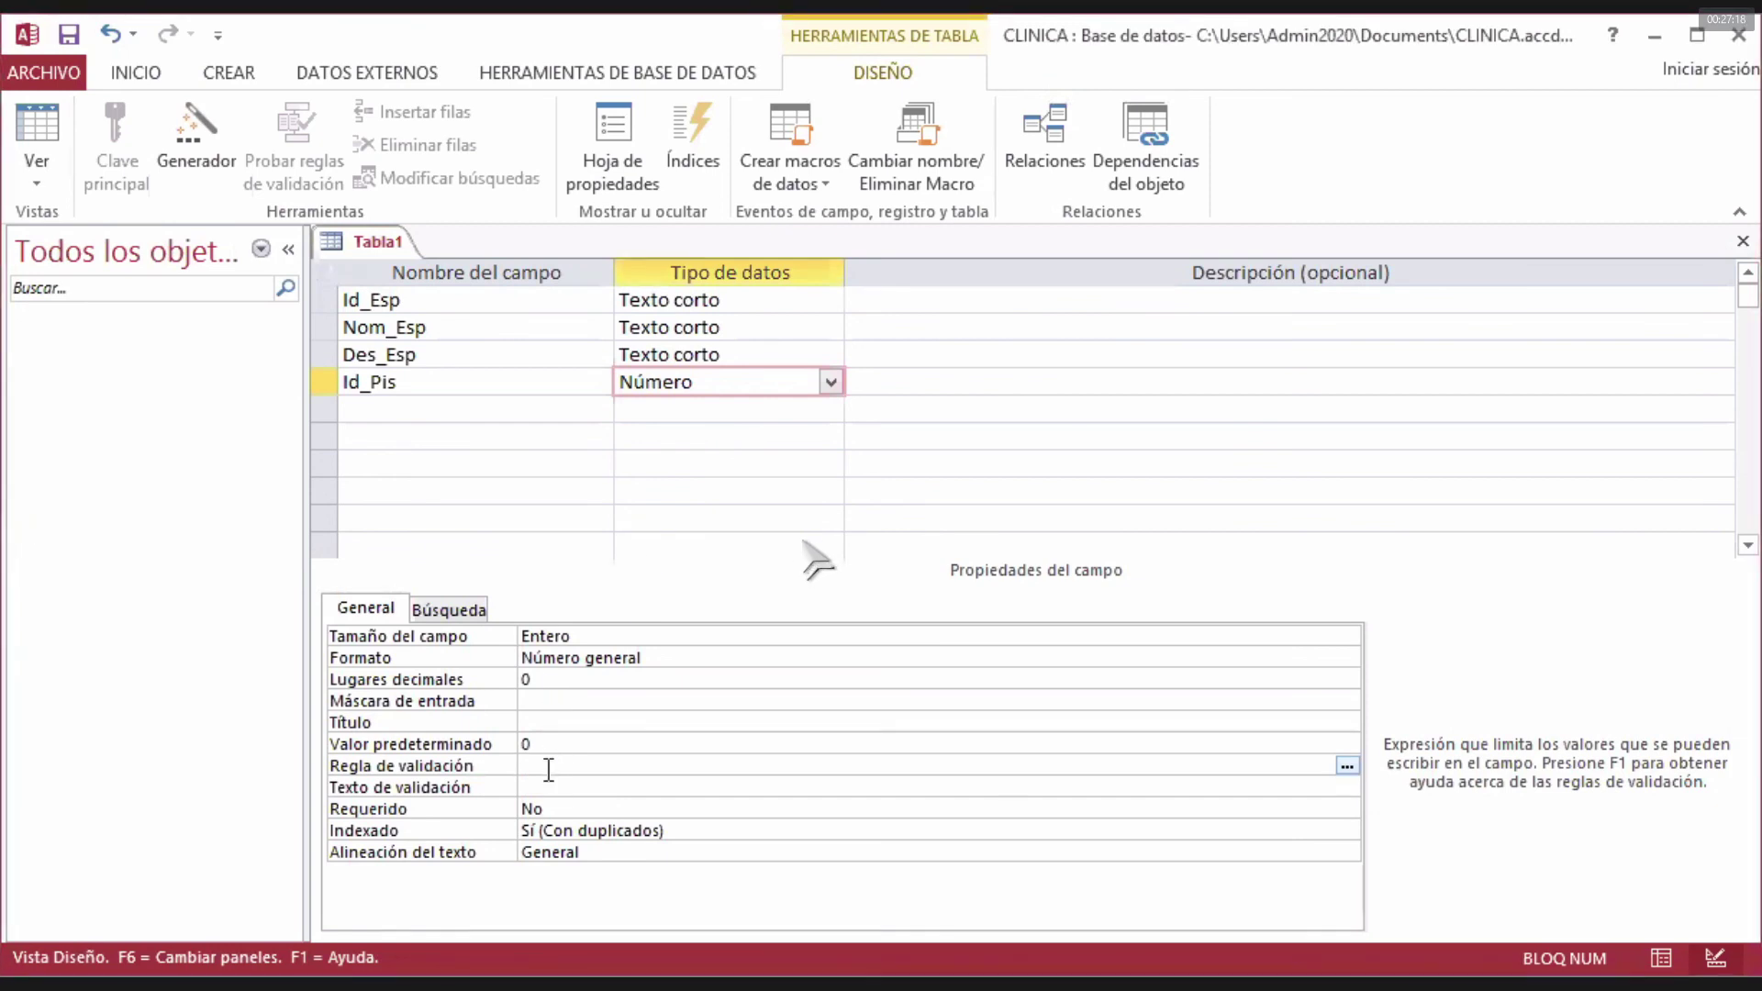
type(">=1 y <=5")
- Set the Id_Pis validation text to "Ingrese valores entre 1 y 5" and make the field required (Sí)
left_click(544, 787)
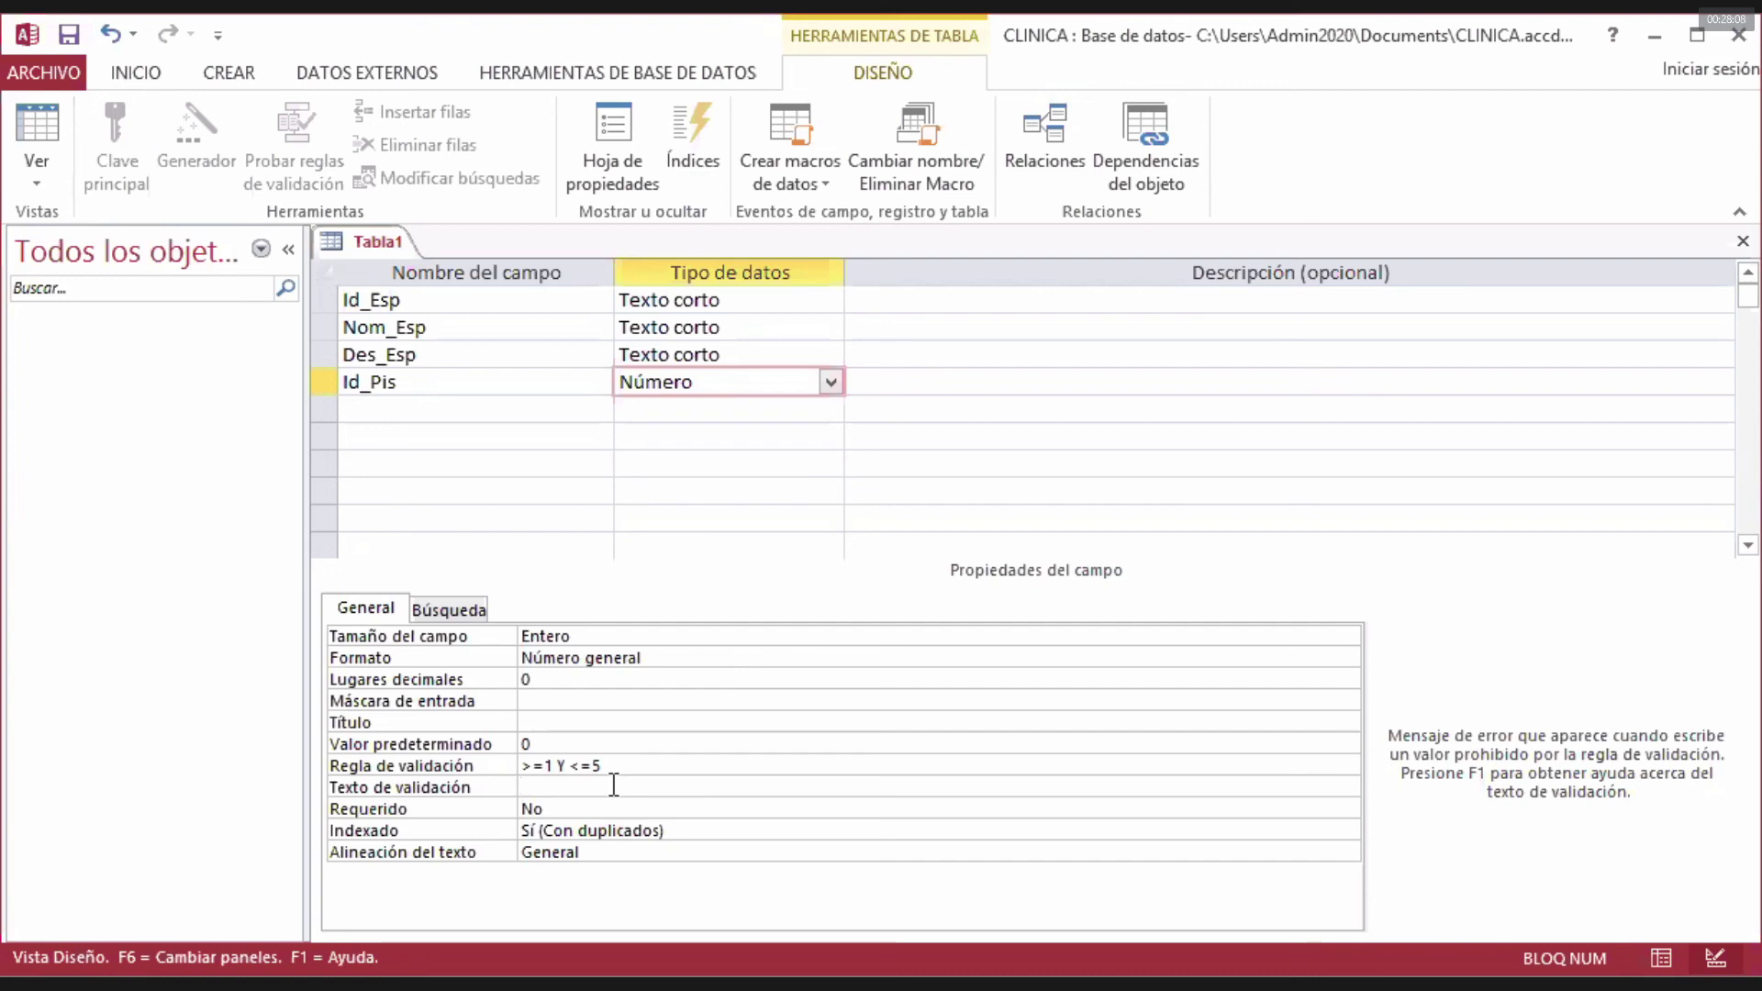
type("Ingrese va")
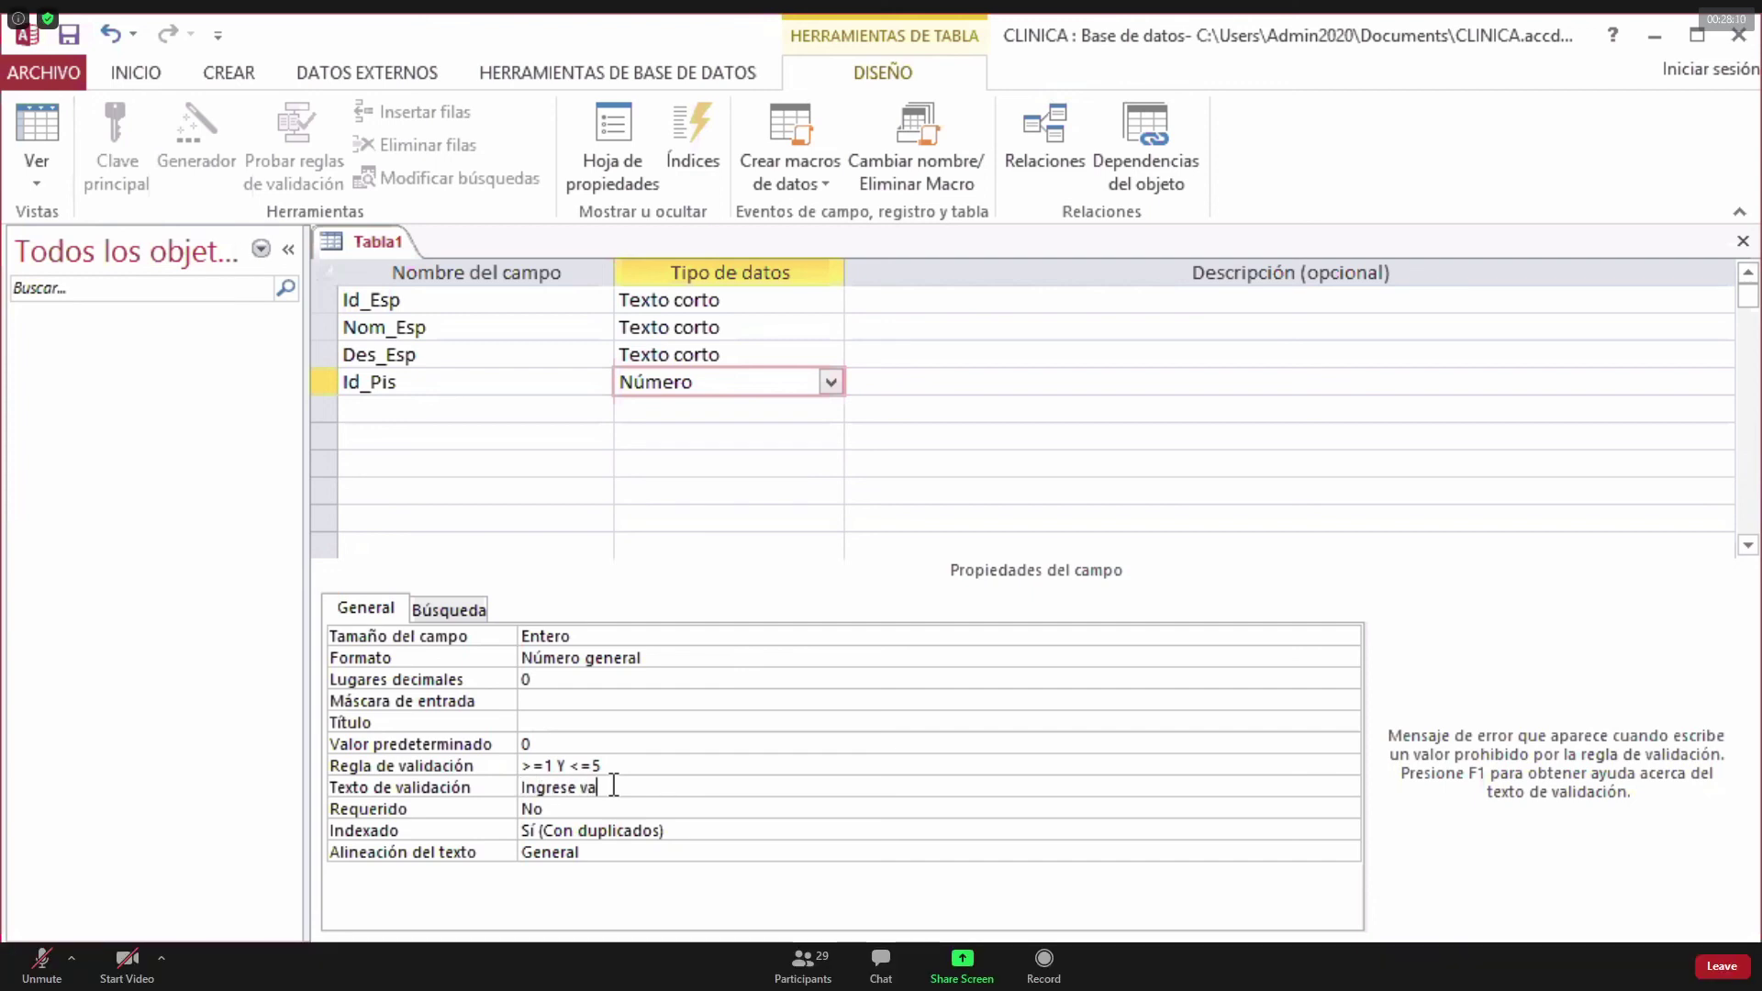
type("lores entre")
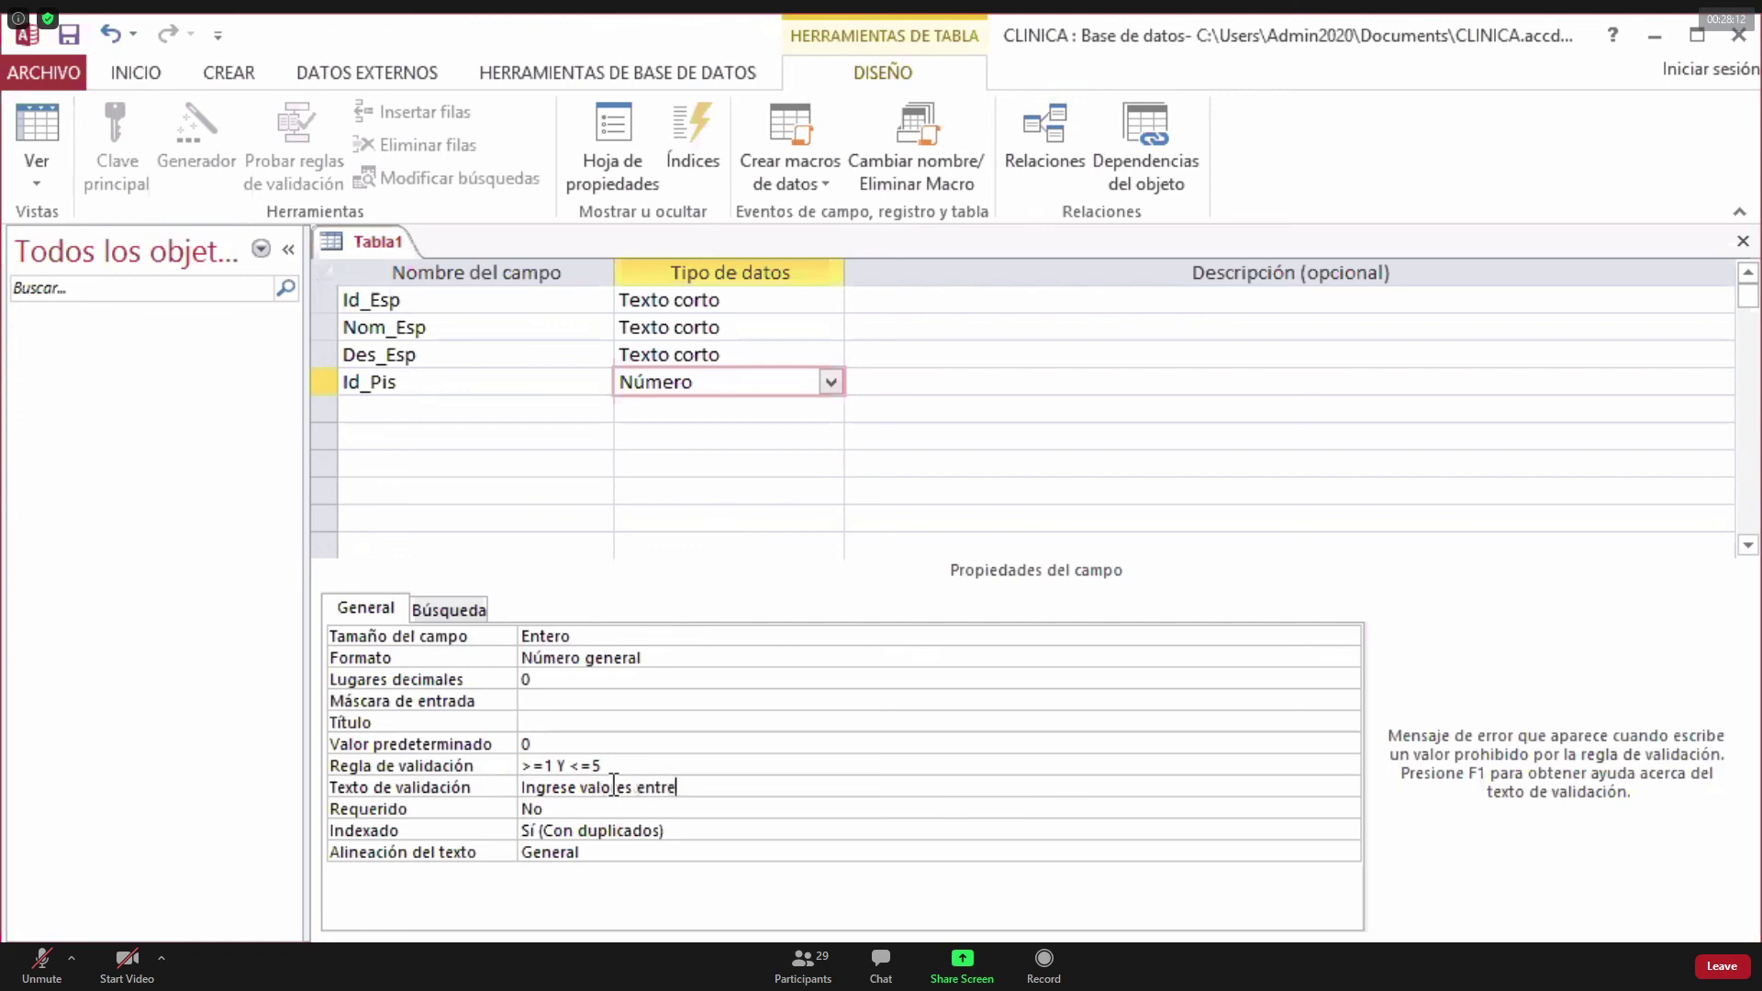
type(" 1 y 5")
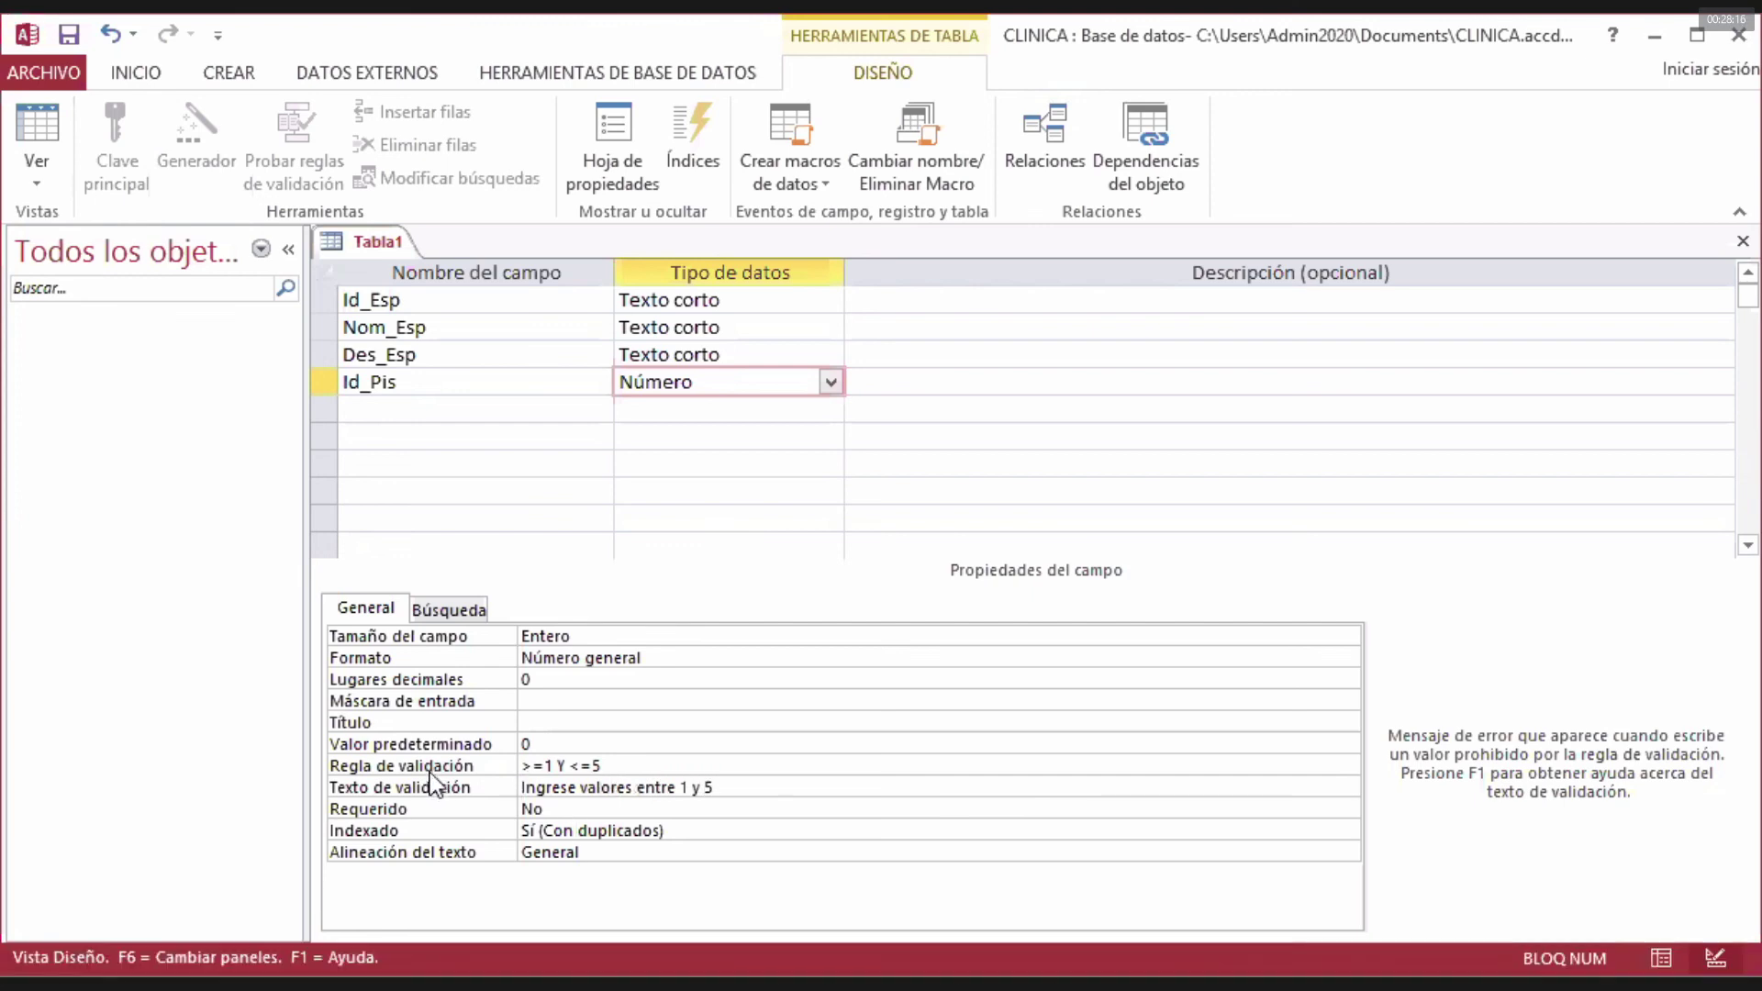
left_click_drag(617, 766, 537, 766)
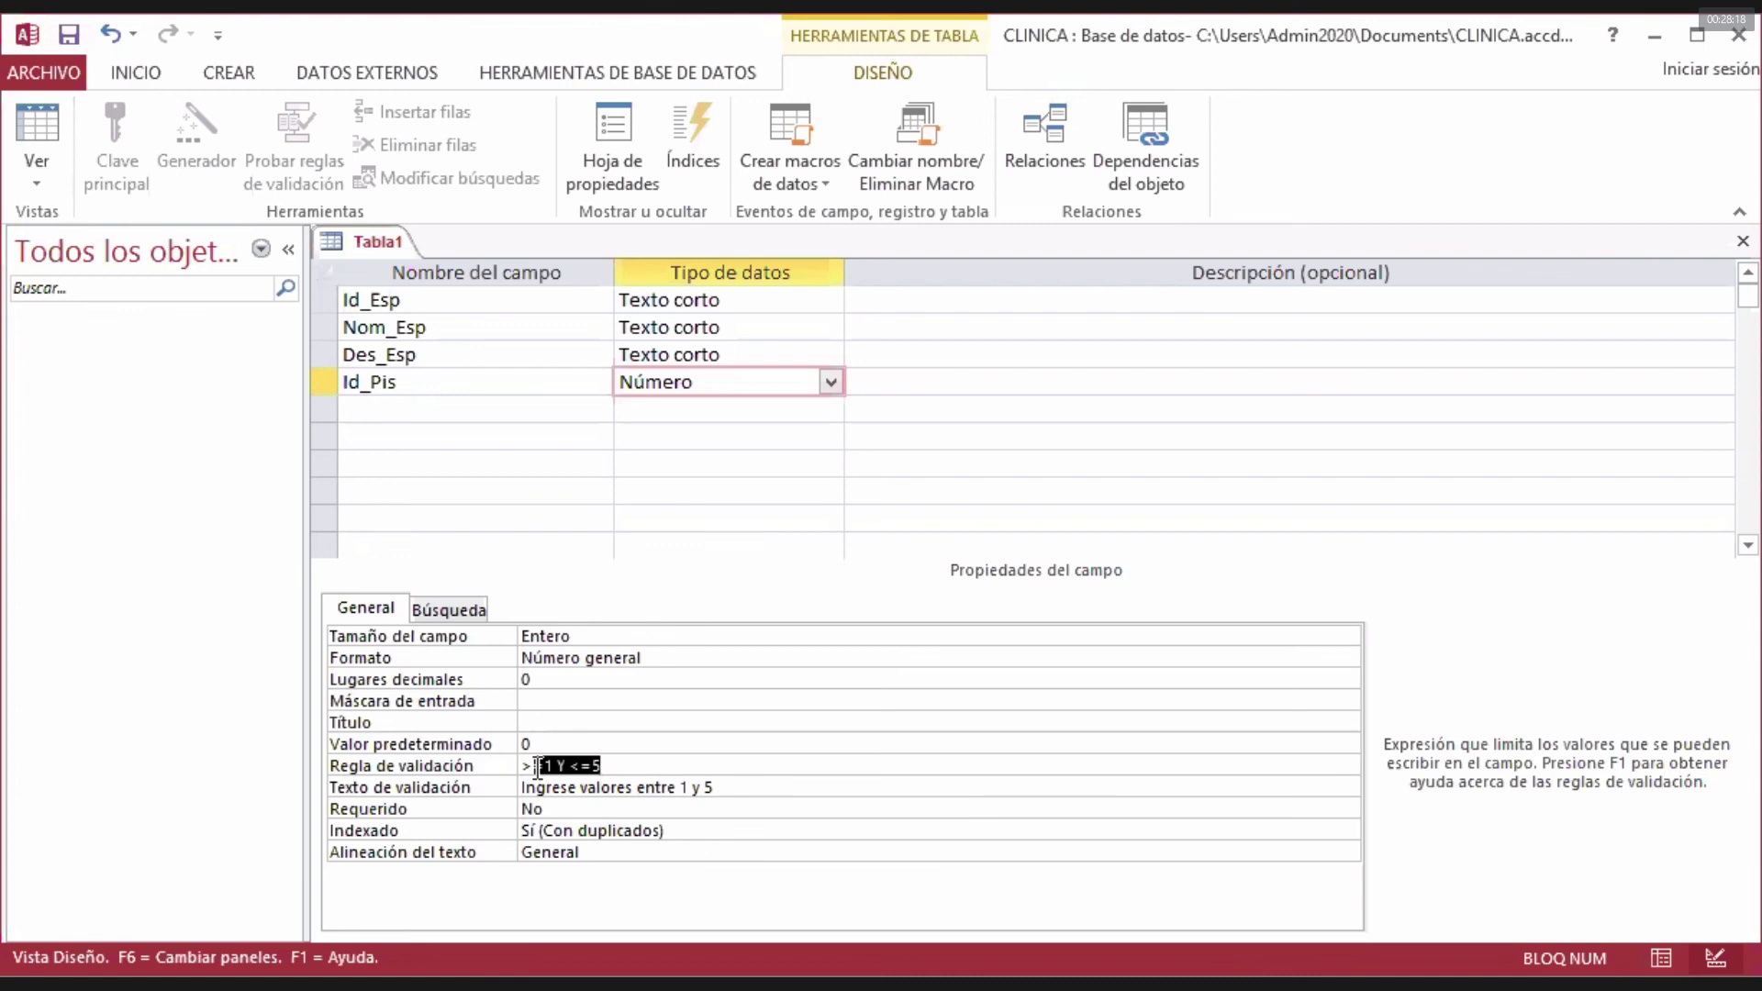
left_click(580, 787)
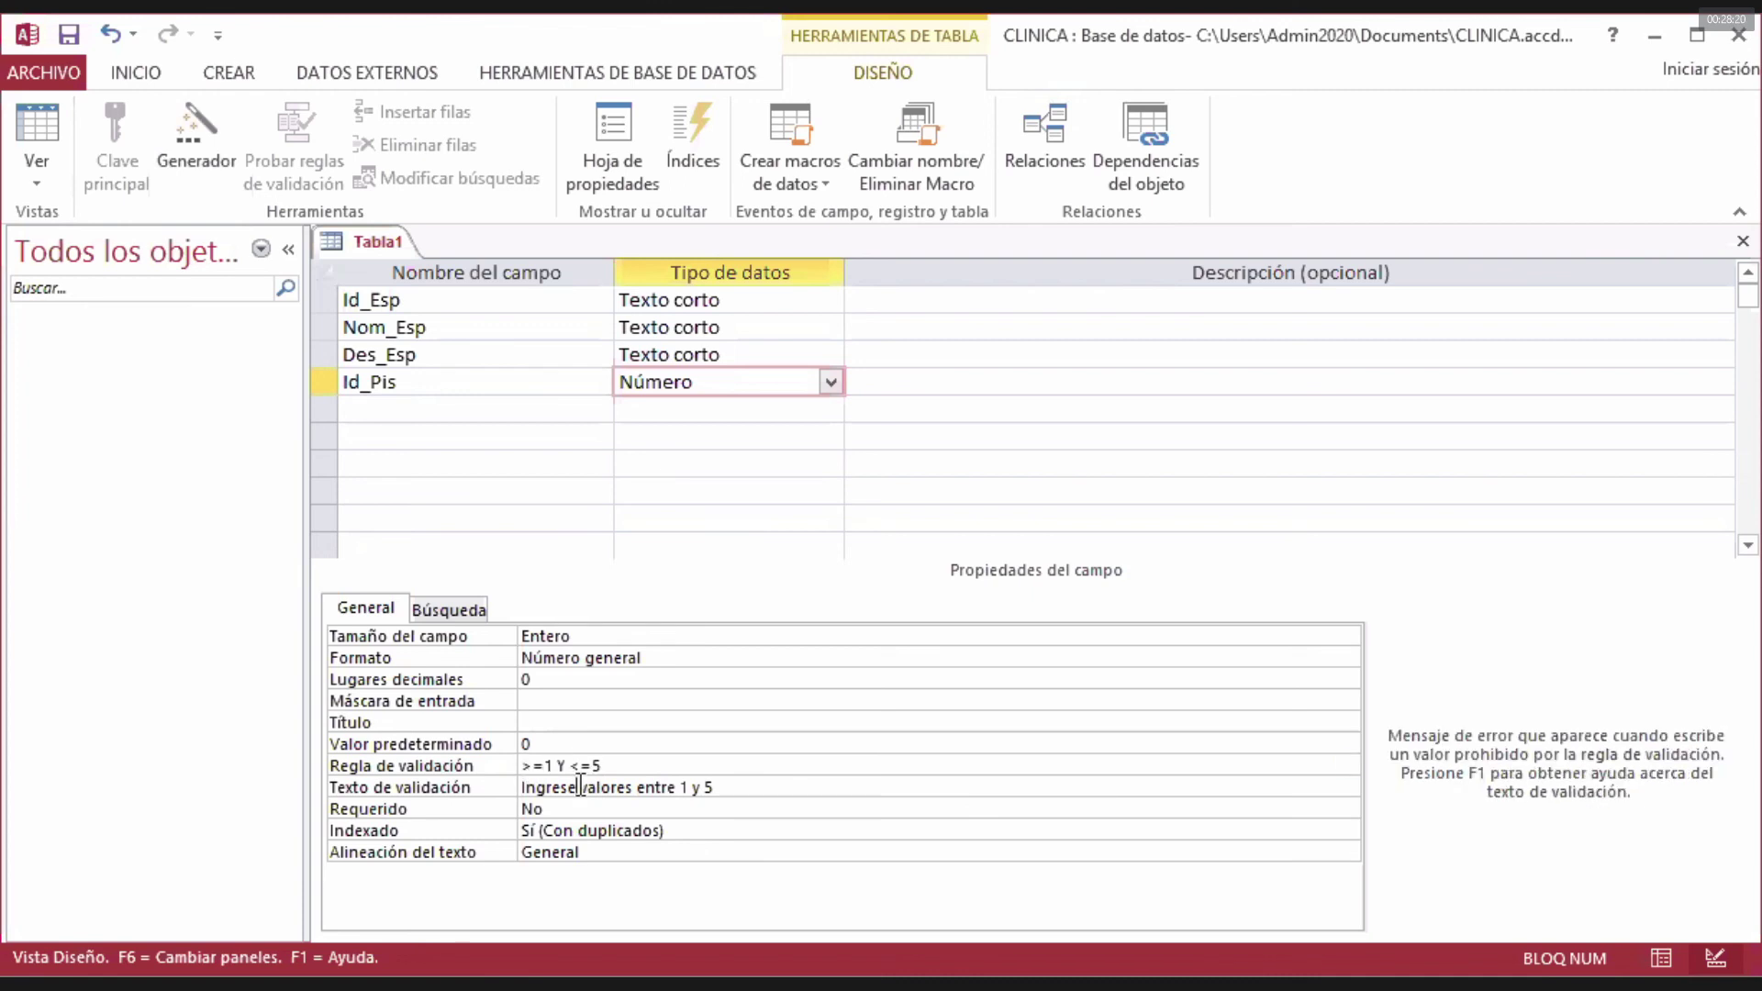
double_click(705, 809)
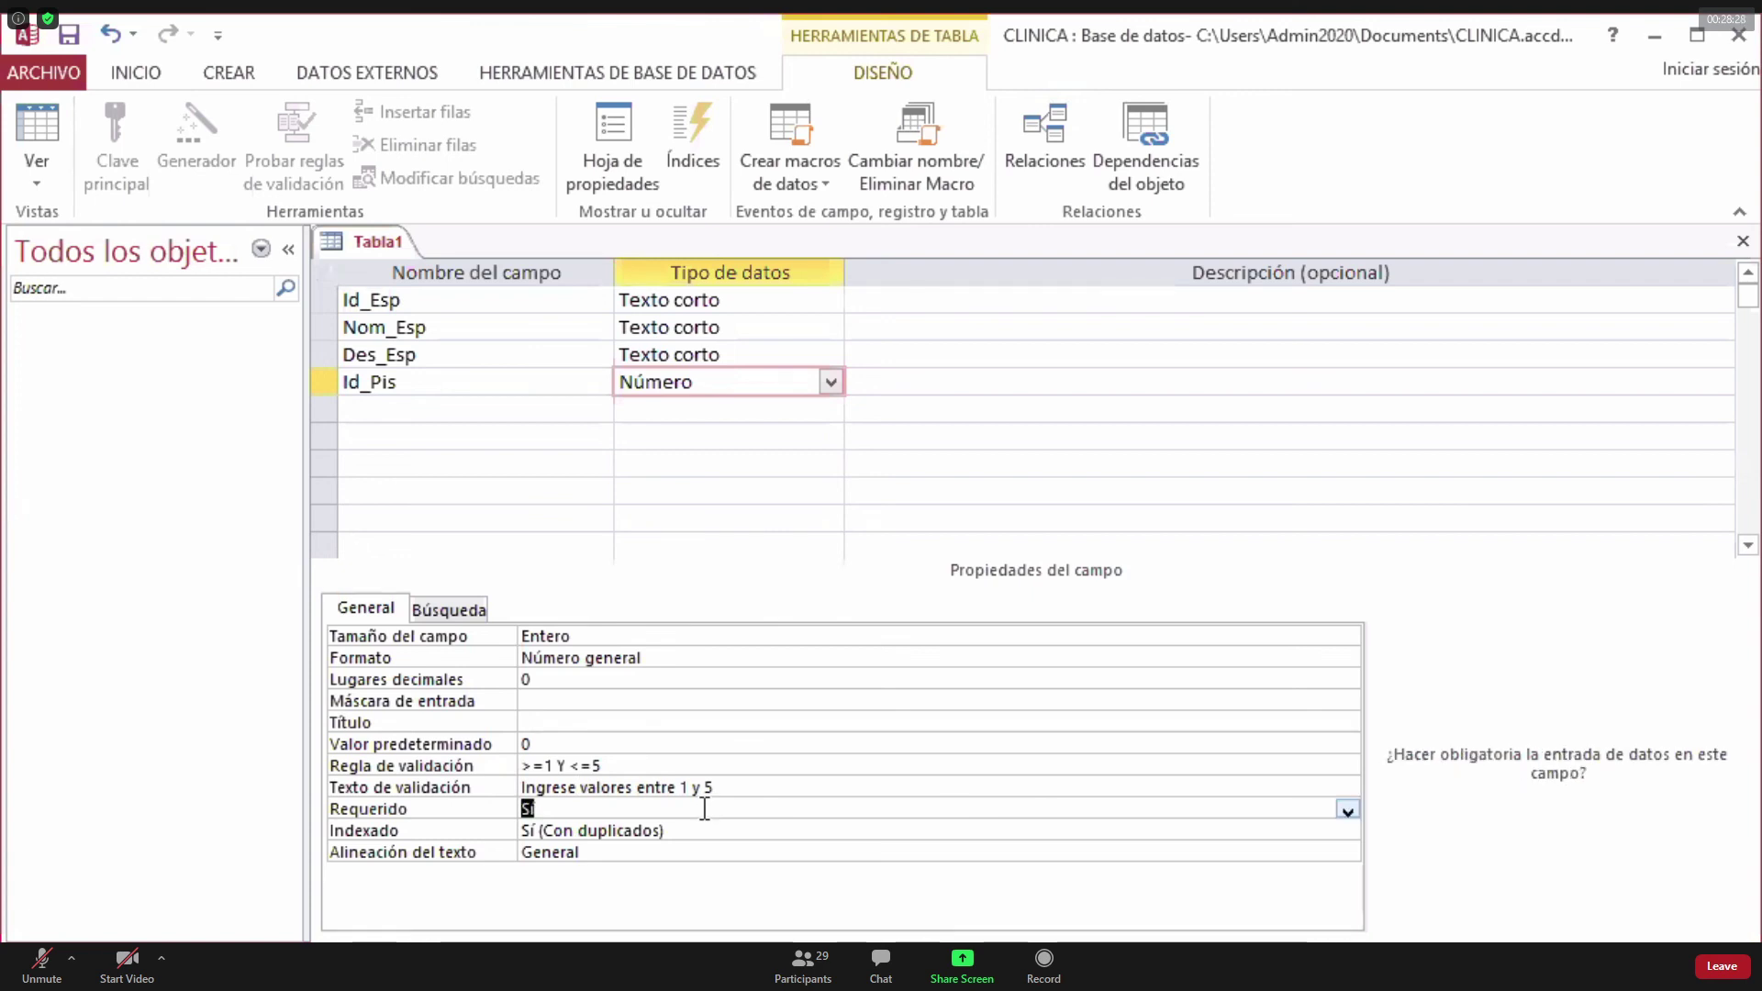
left_click(580, 811)
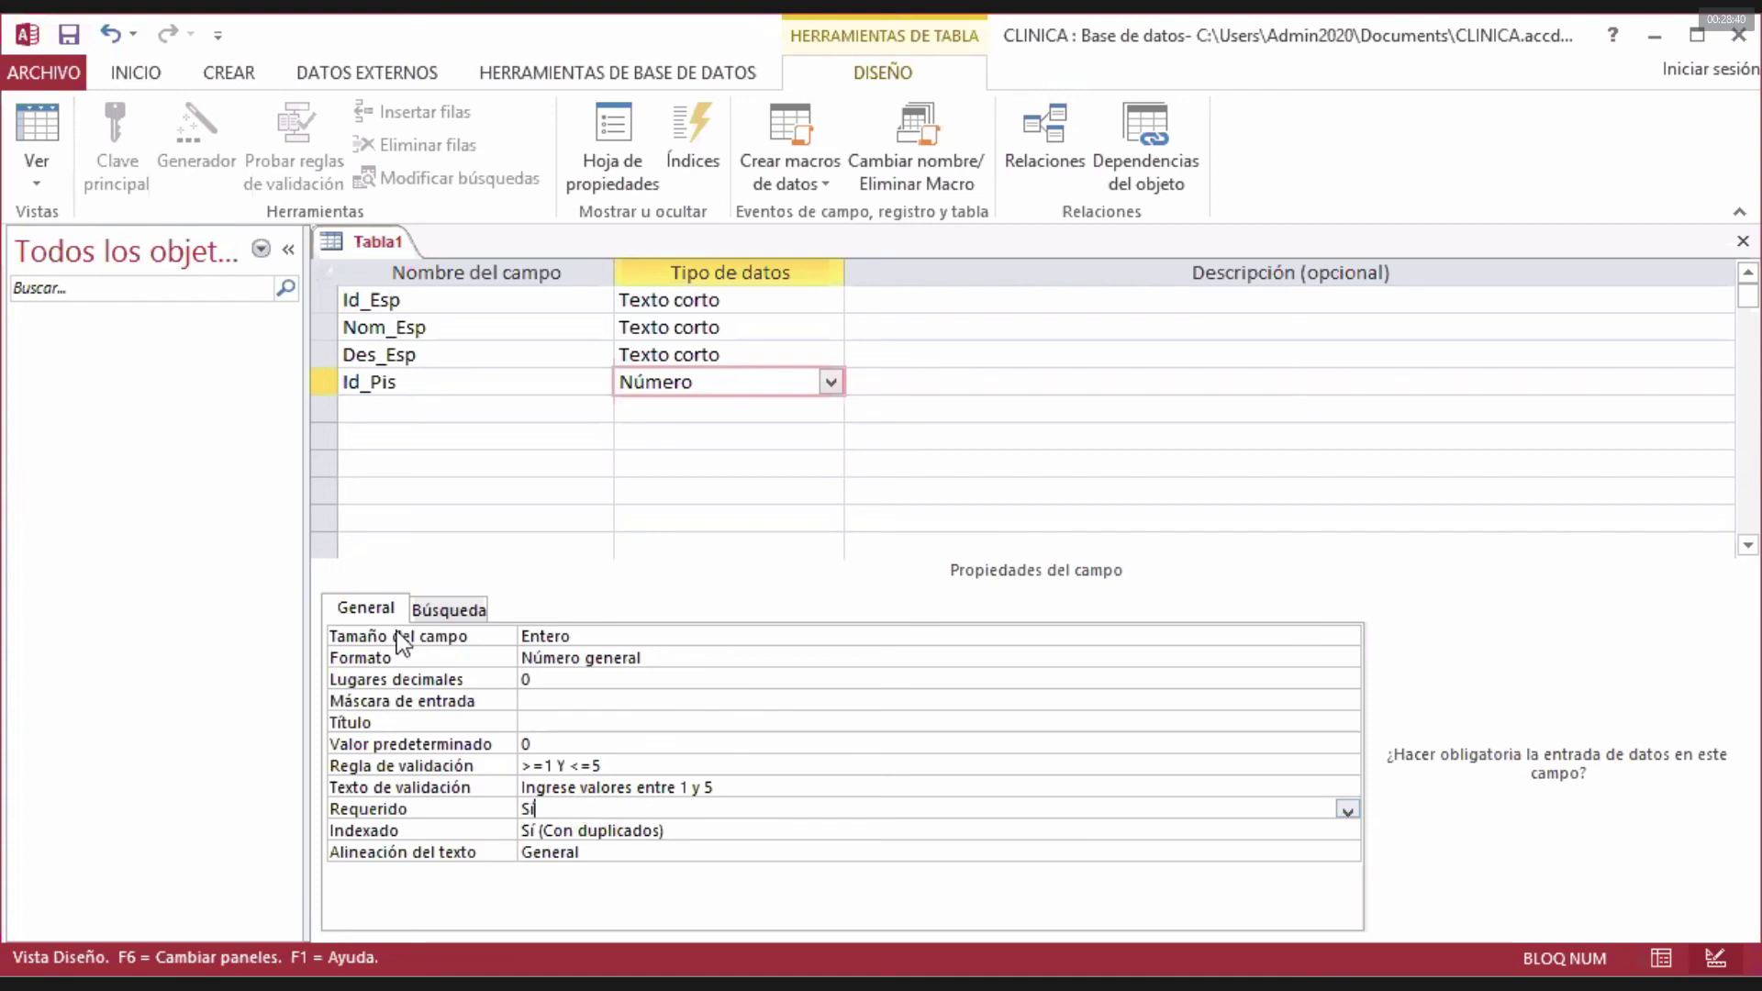
- Add a field named Nom_Pis below Id_Pis with the data type Texto corto
left_click(505, 413)
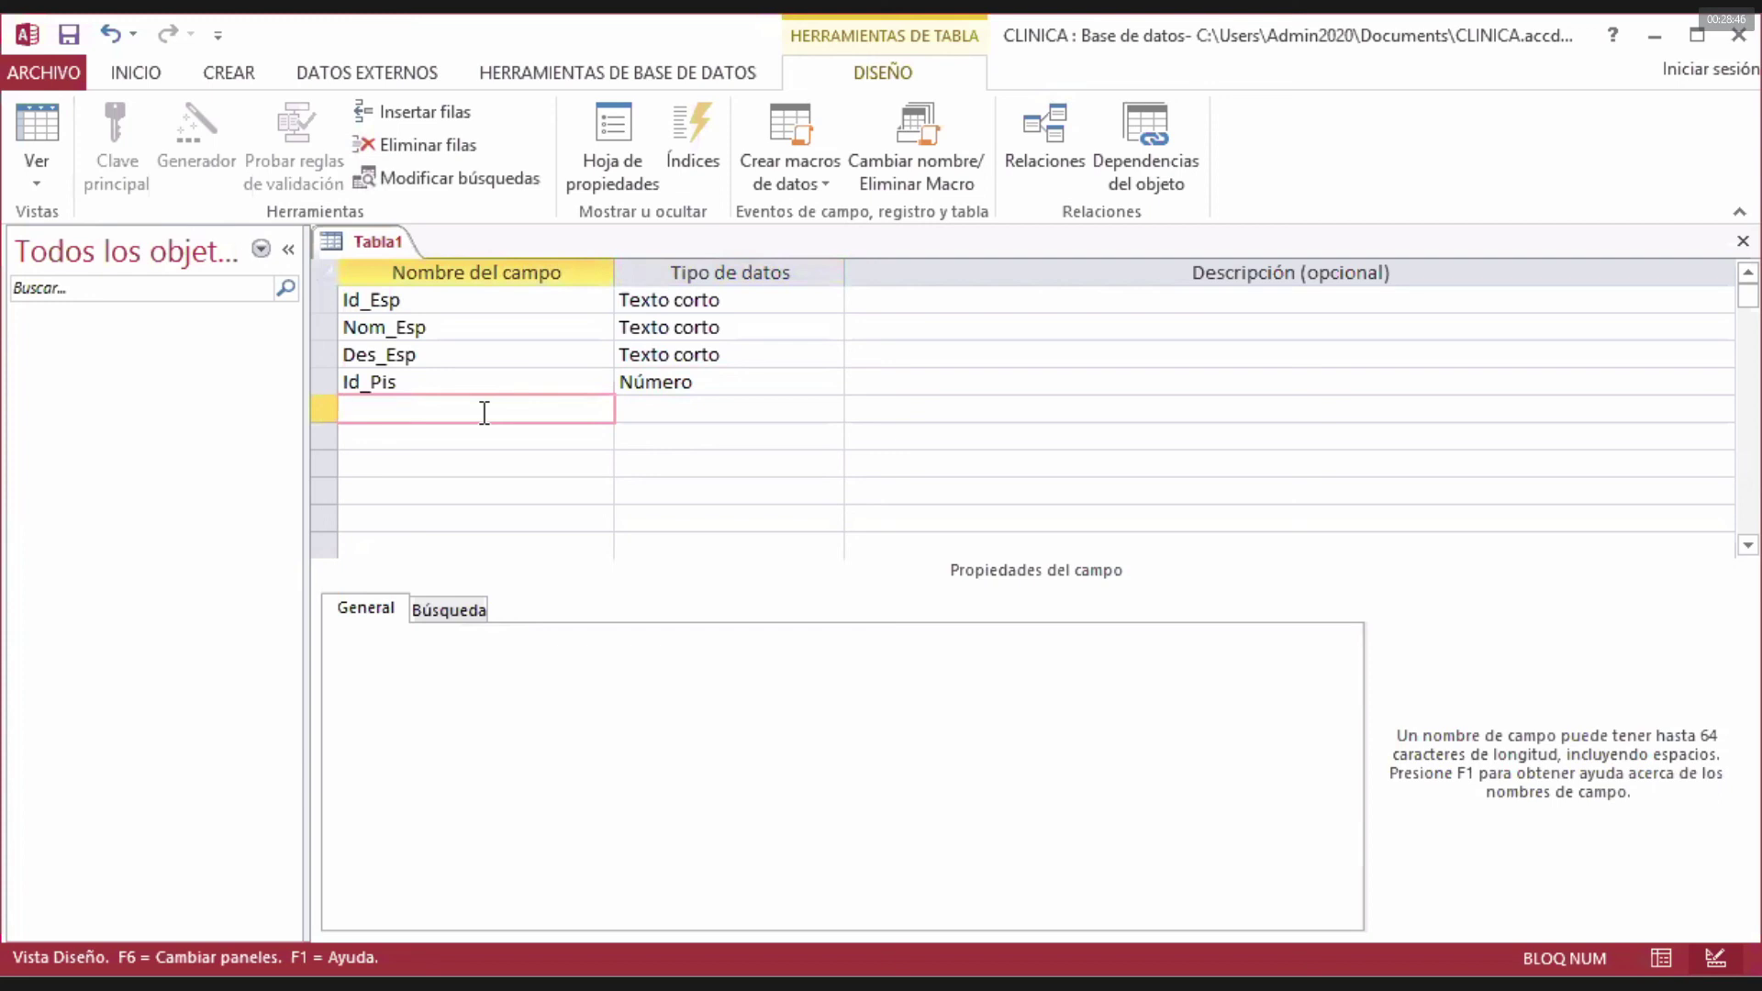
type("Nom_Pis")
left_click(632, 409)
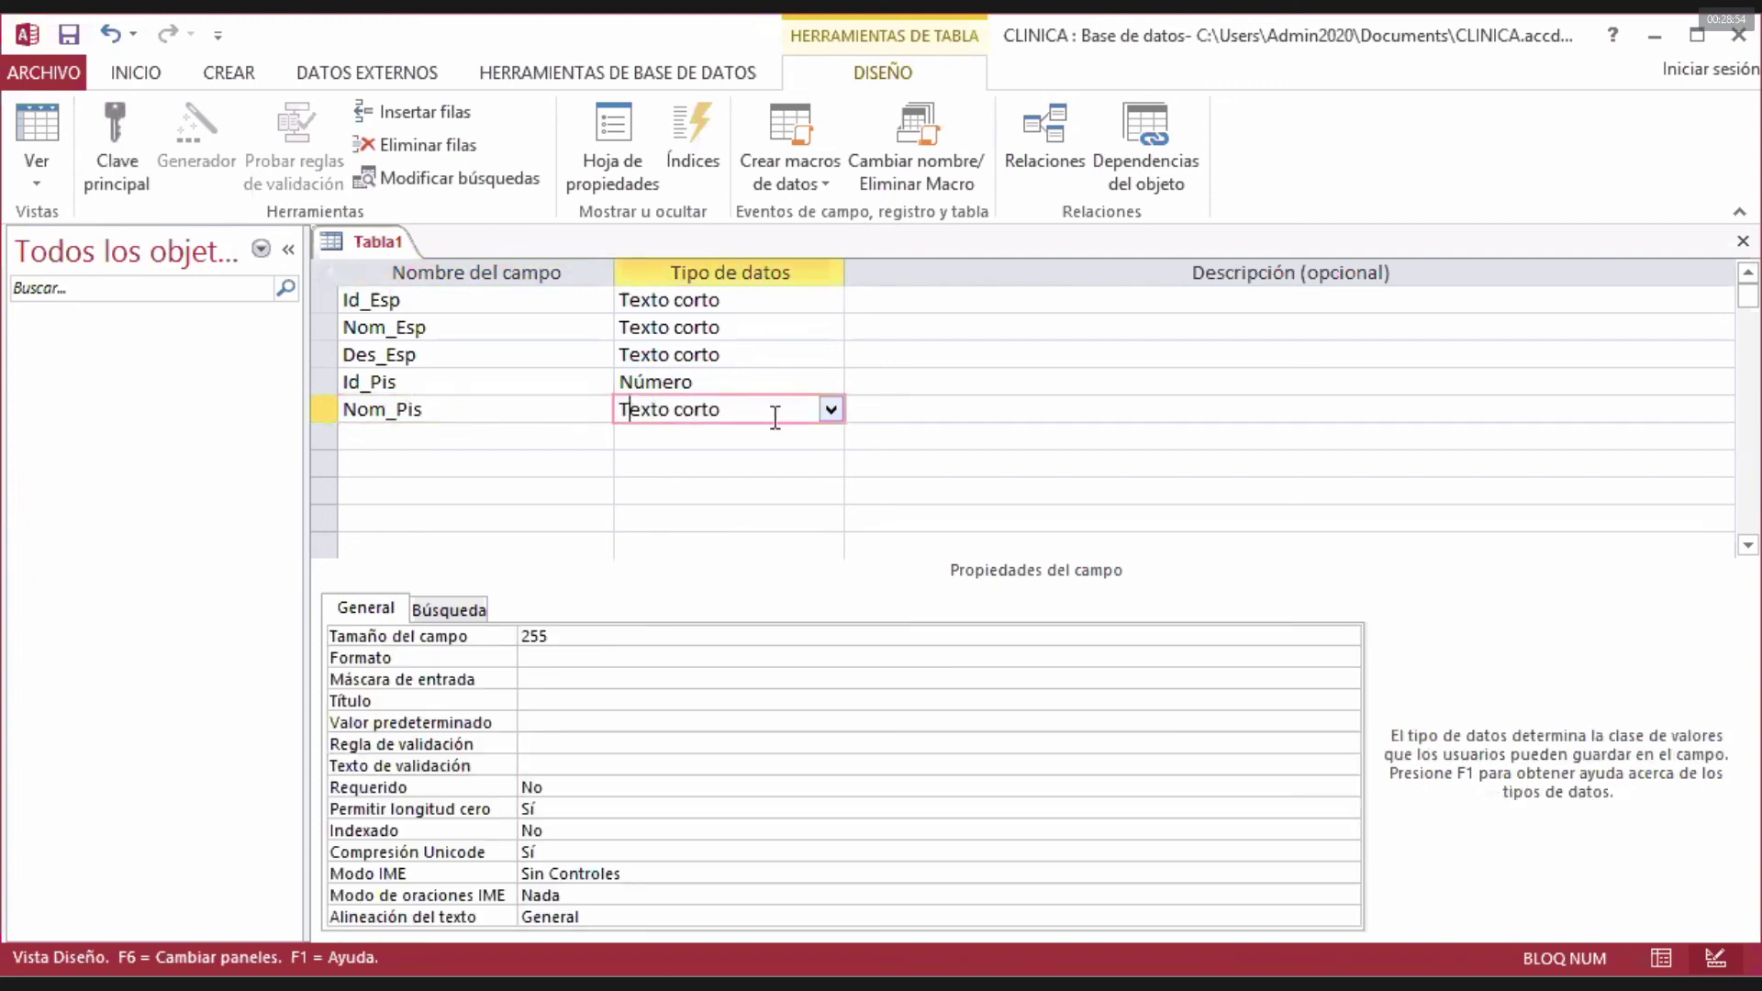
- Set the field size of Nom_Pis to 10 and make the field required (Sí)
left_click(518, 642)
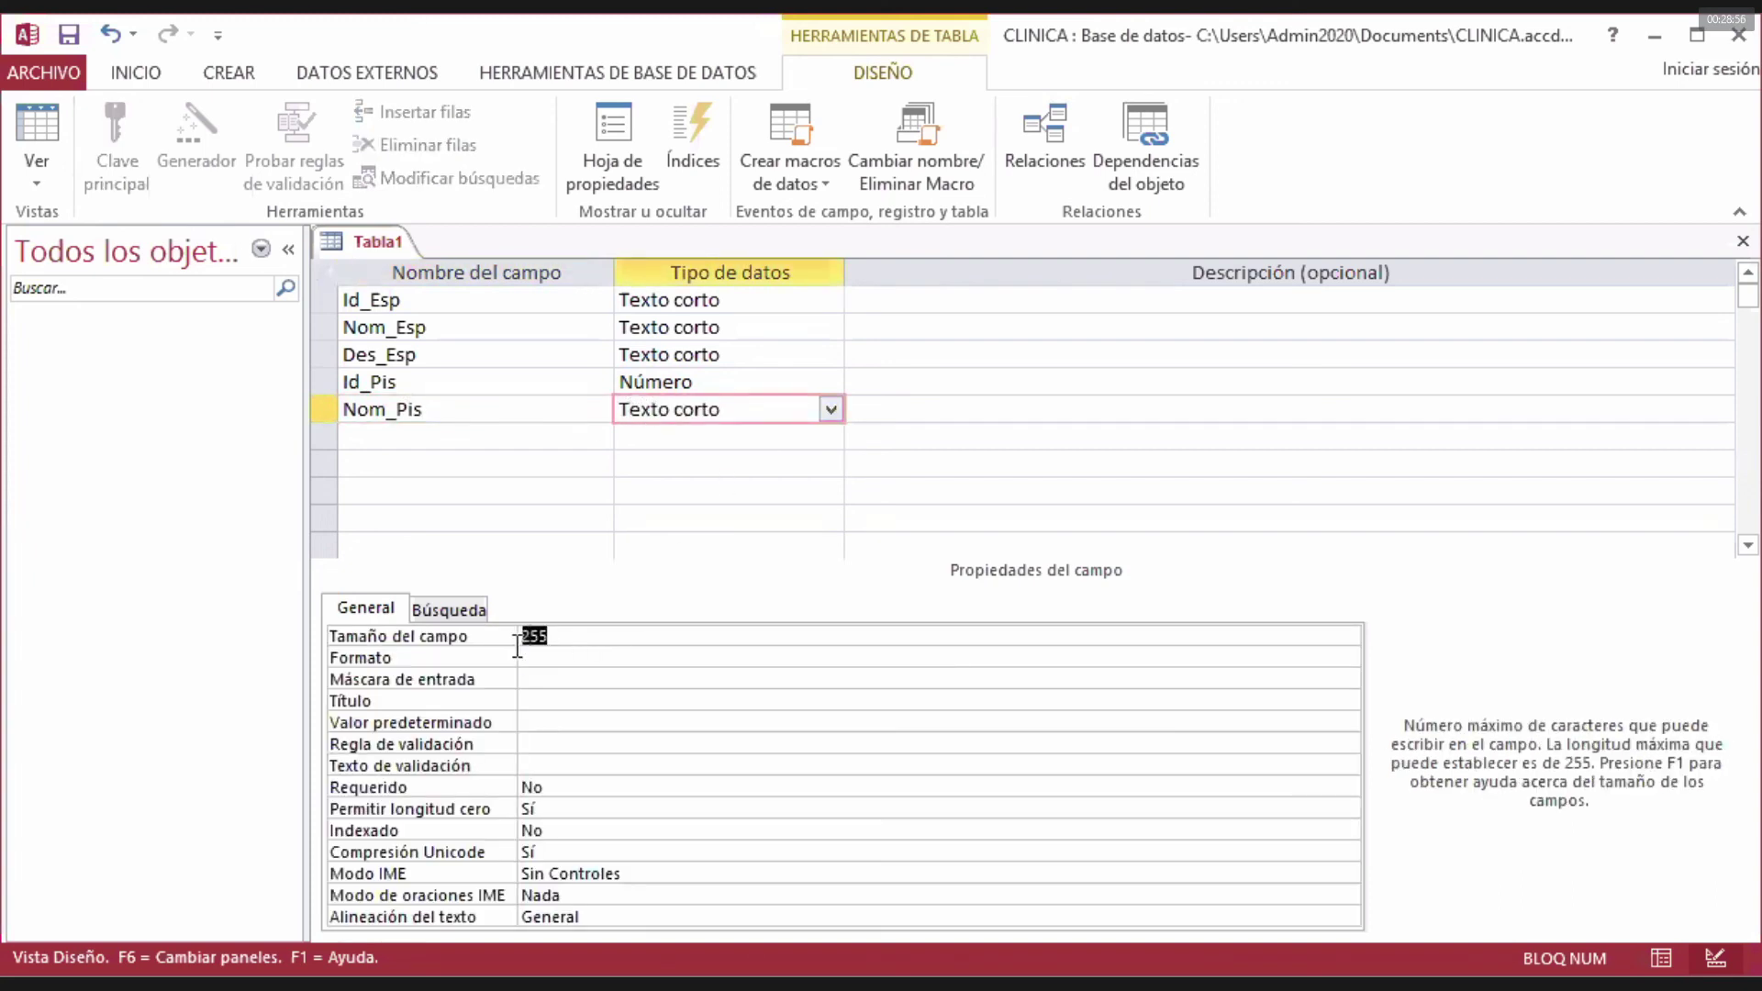
type("10")
double_click(552, 790)
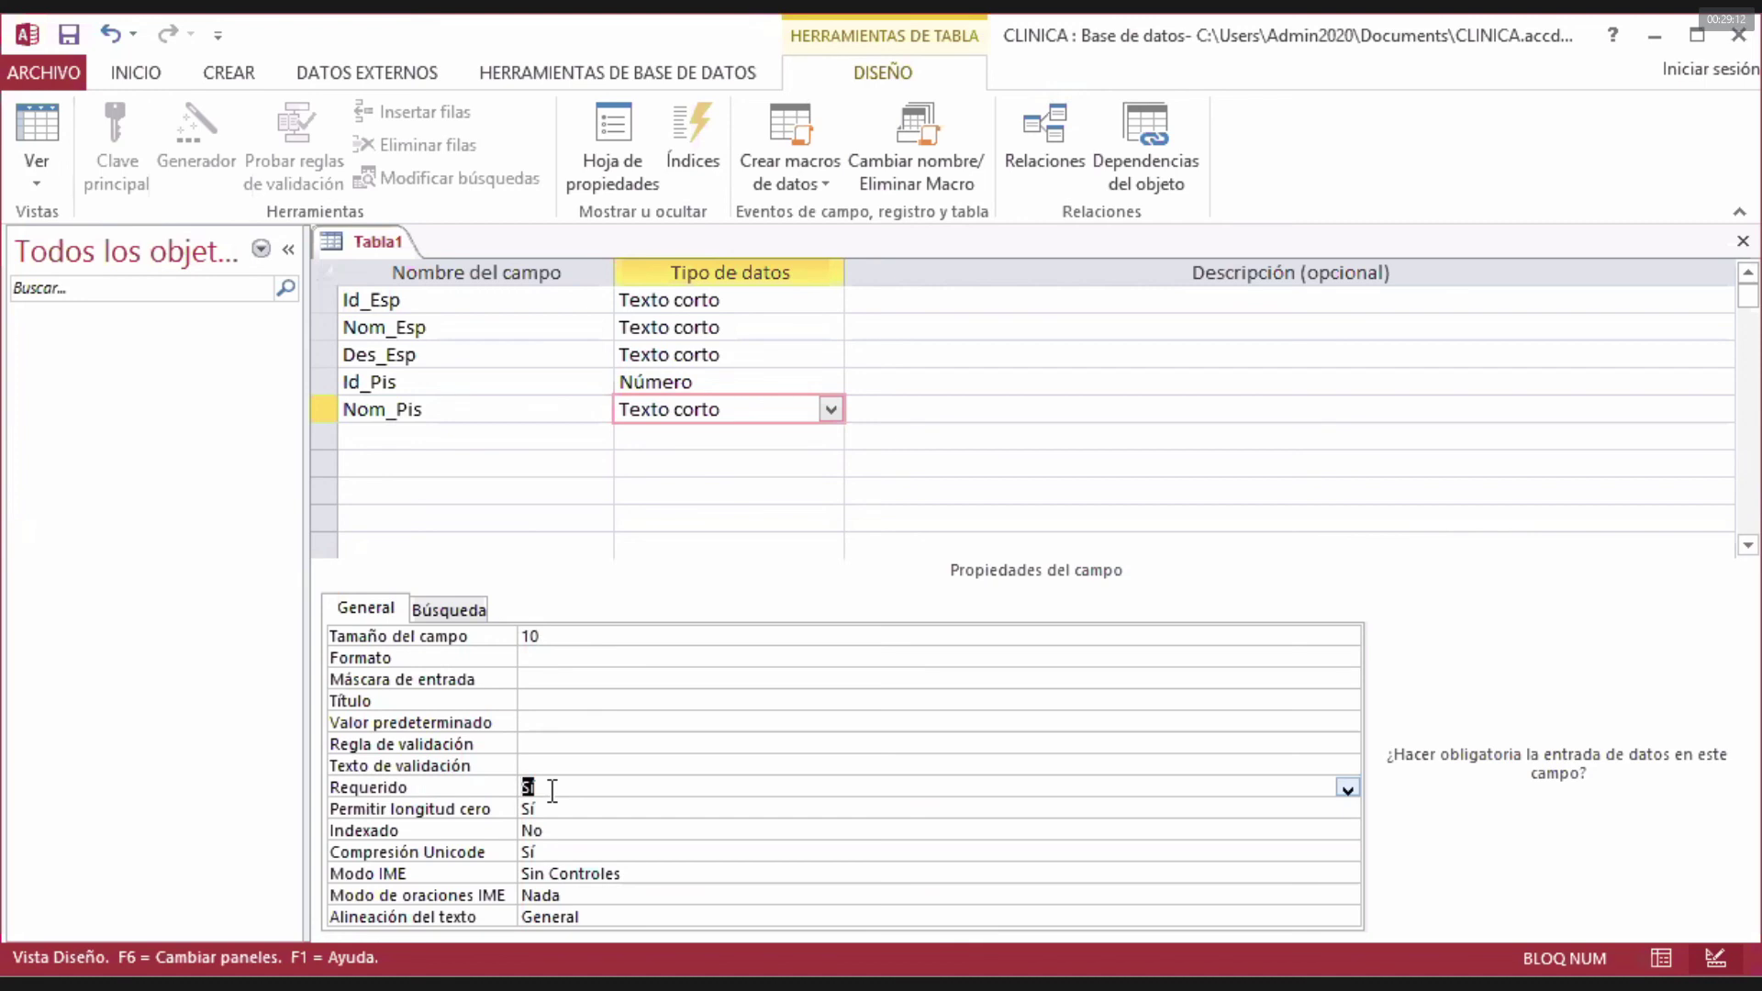
- Add a field named Can_Con_Esp below Nom_Pis with the data type Número
left_click(537, 433)
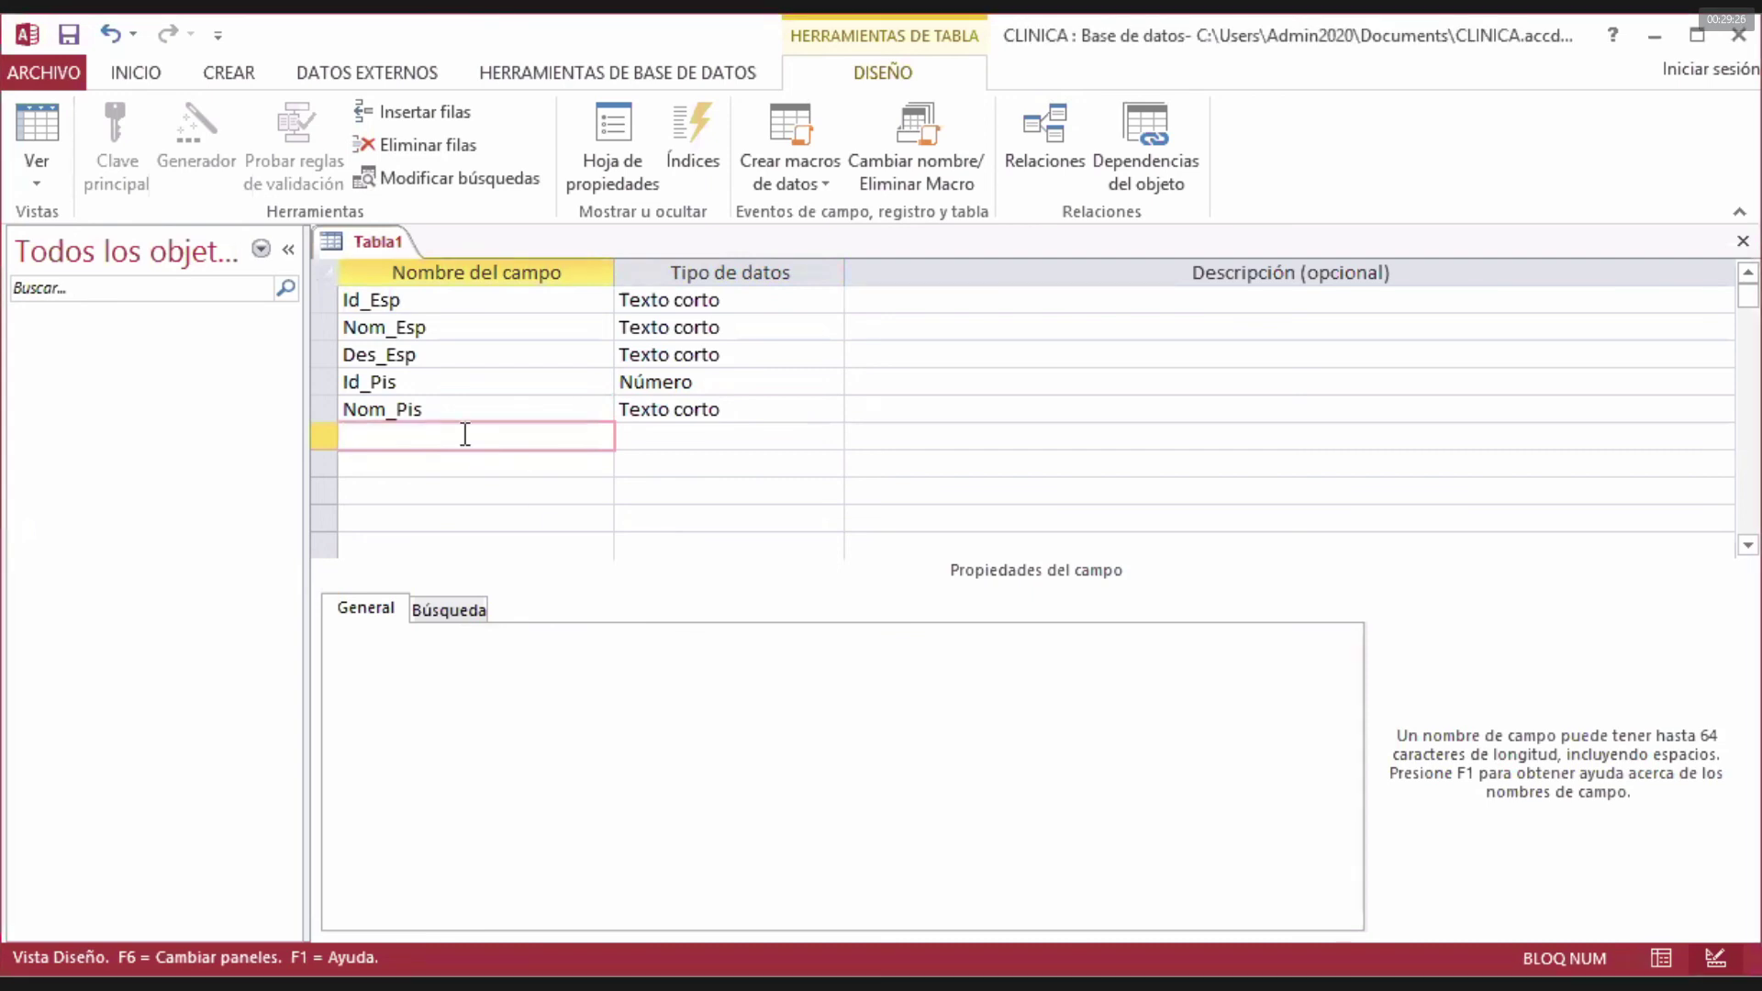
type("Can_Con_Esp")
left_click(659, 433)
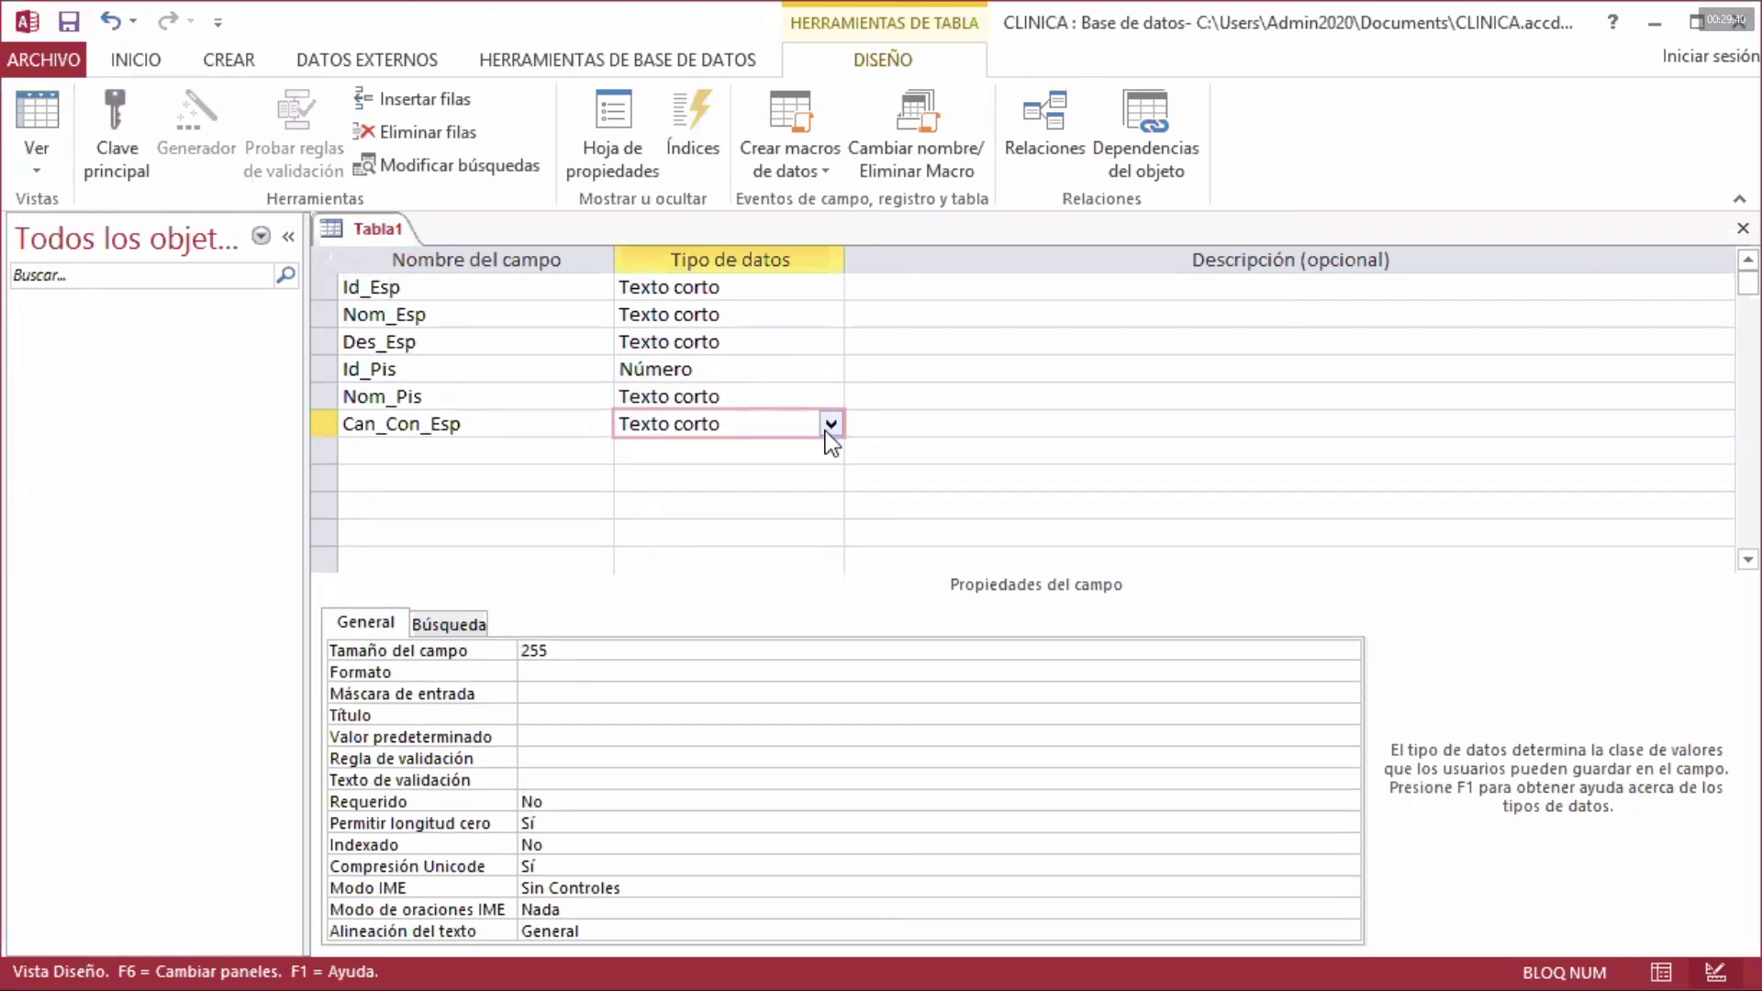
left_click(831, 425)
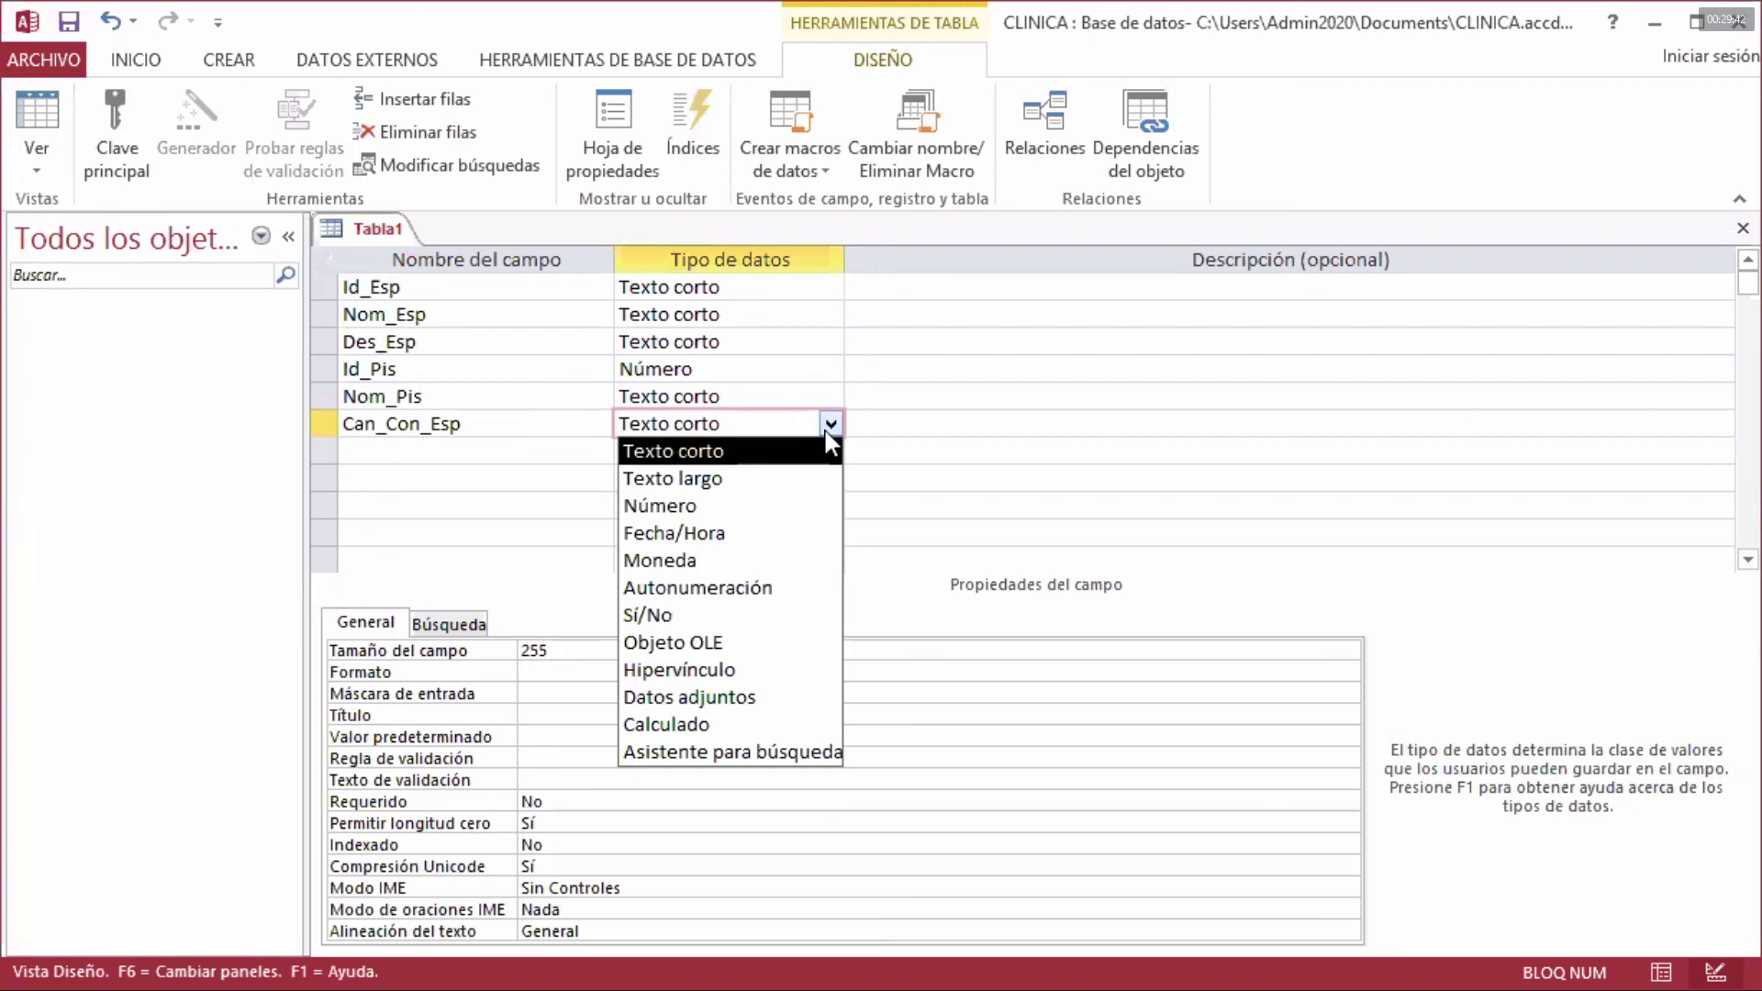
left_click(721, 504)
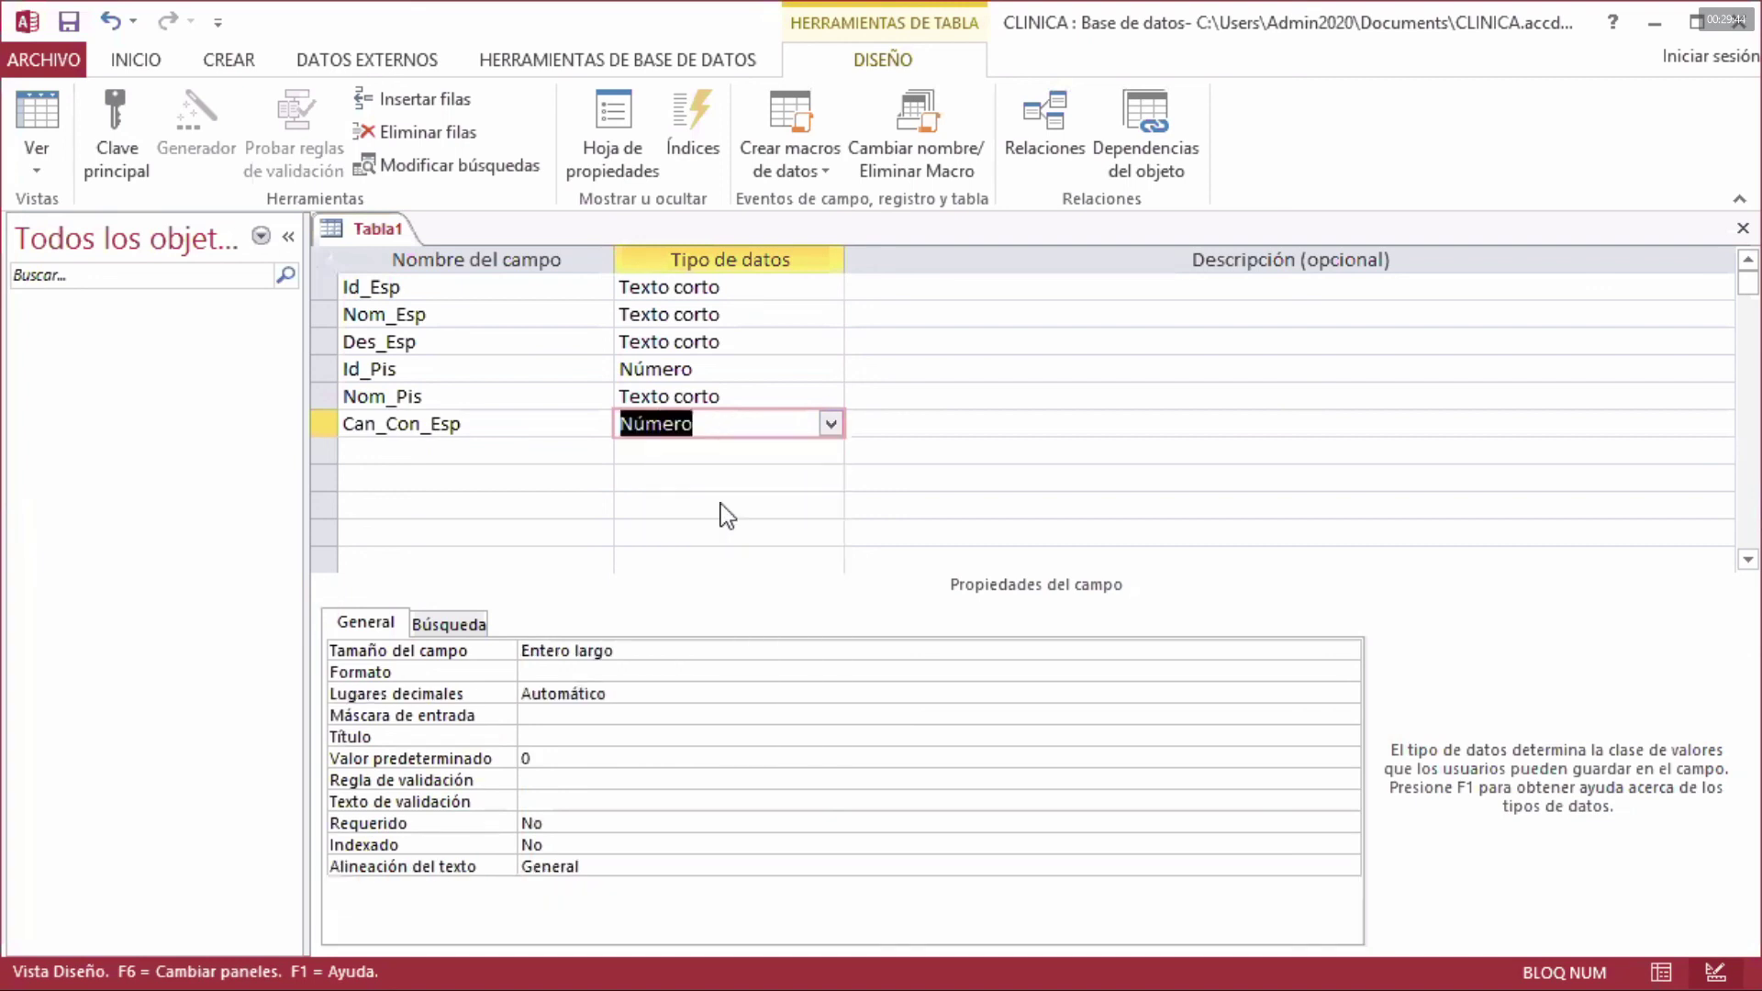
- Set the field size of Can_Con_Esp to Entero
left_click(634, 654)
left_click(1346, 652)
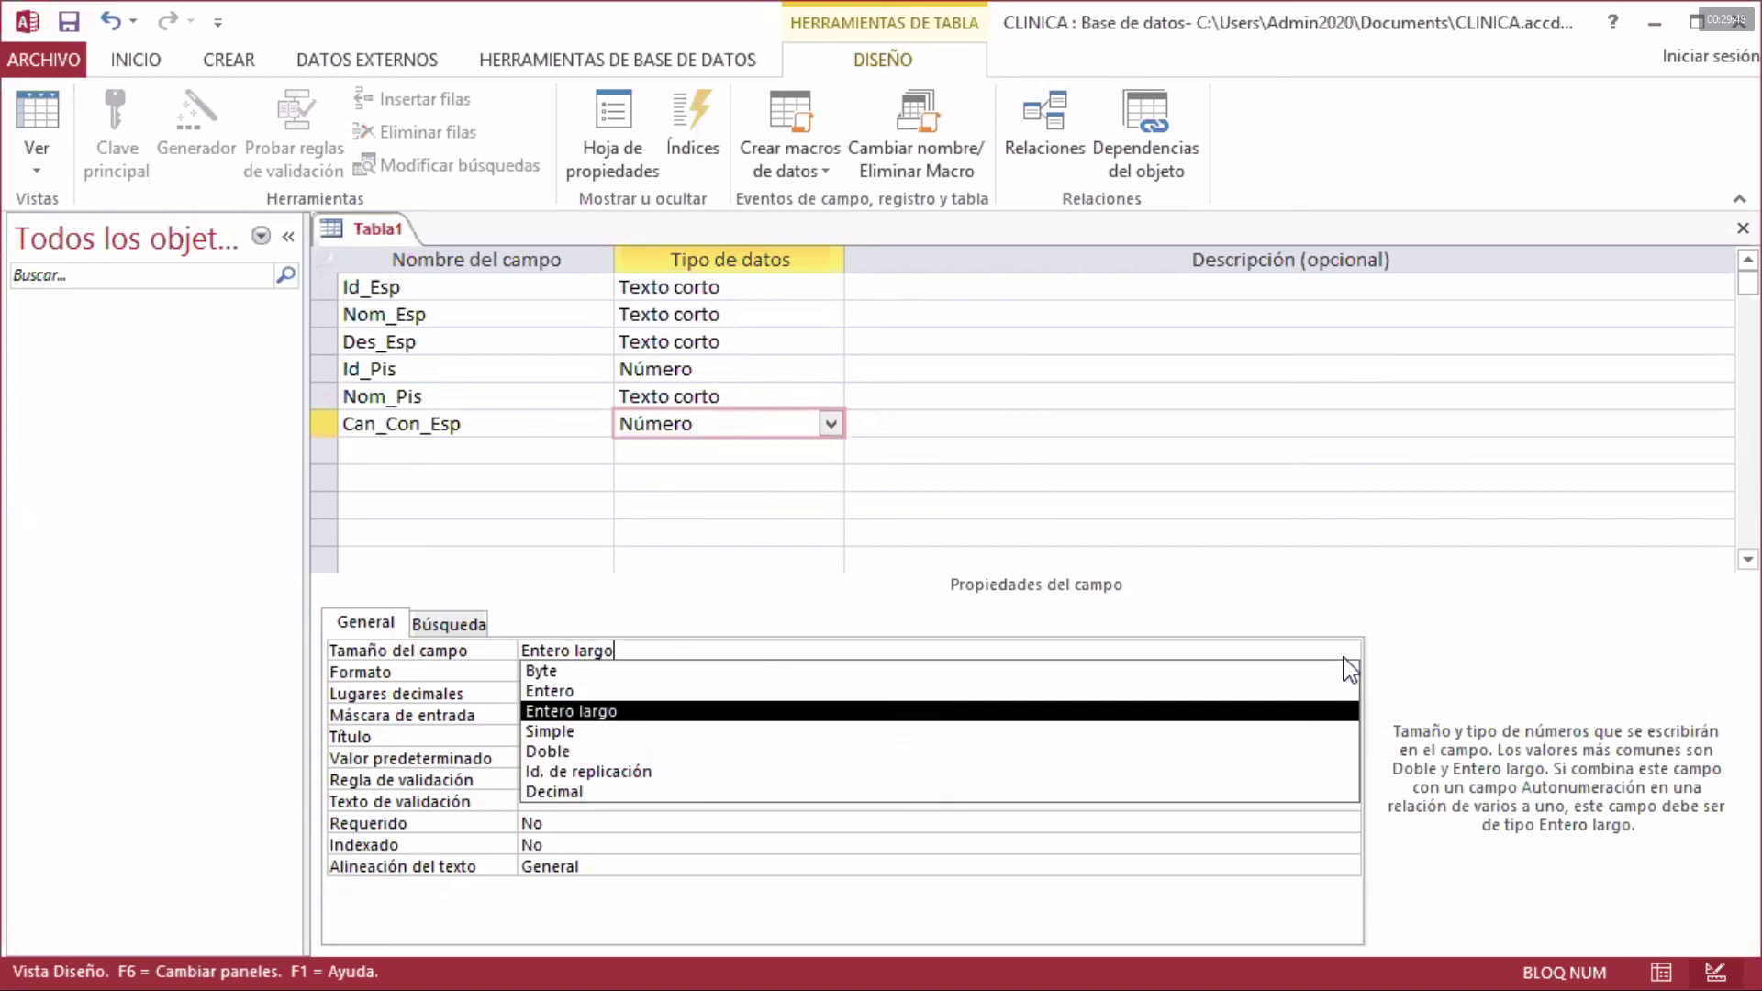
left_click(886, 691)
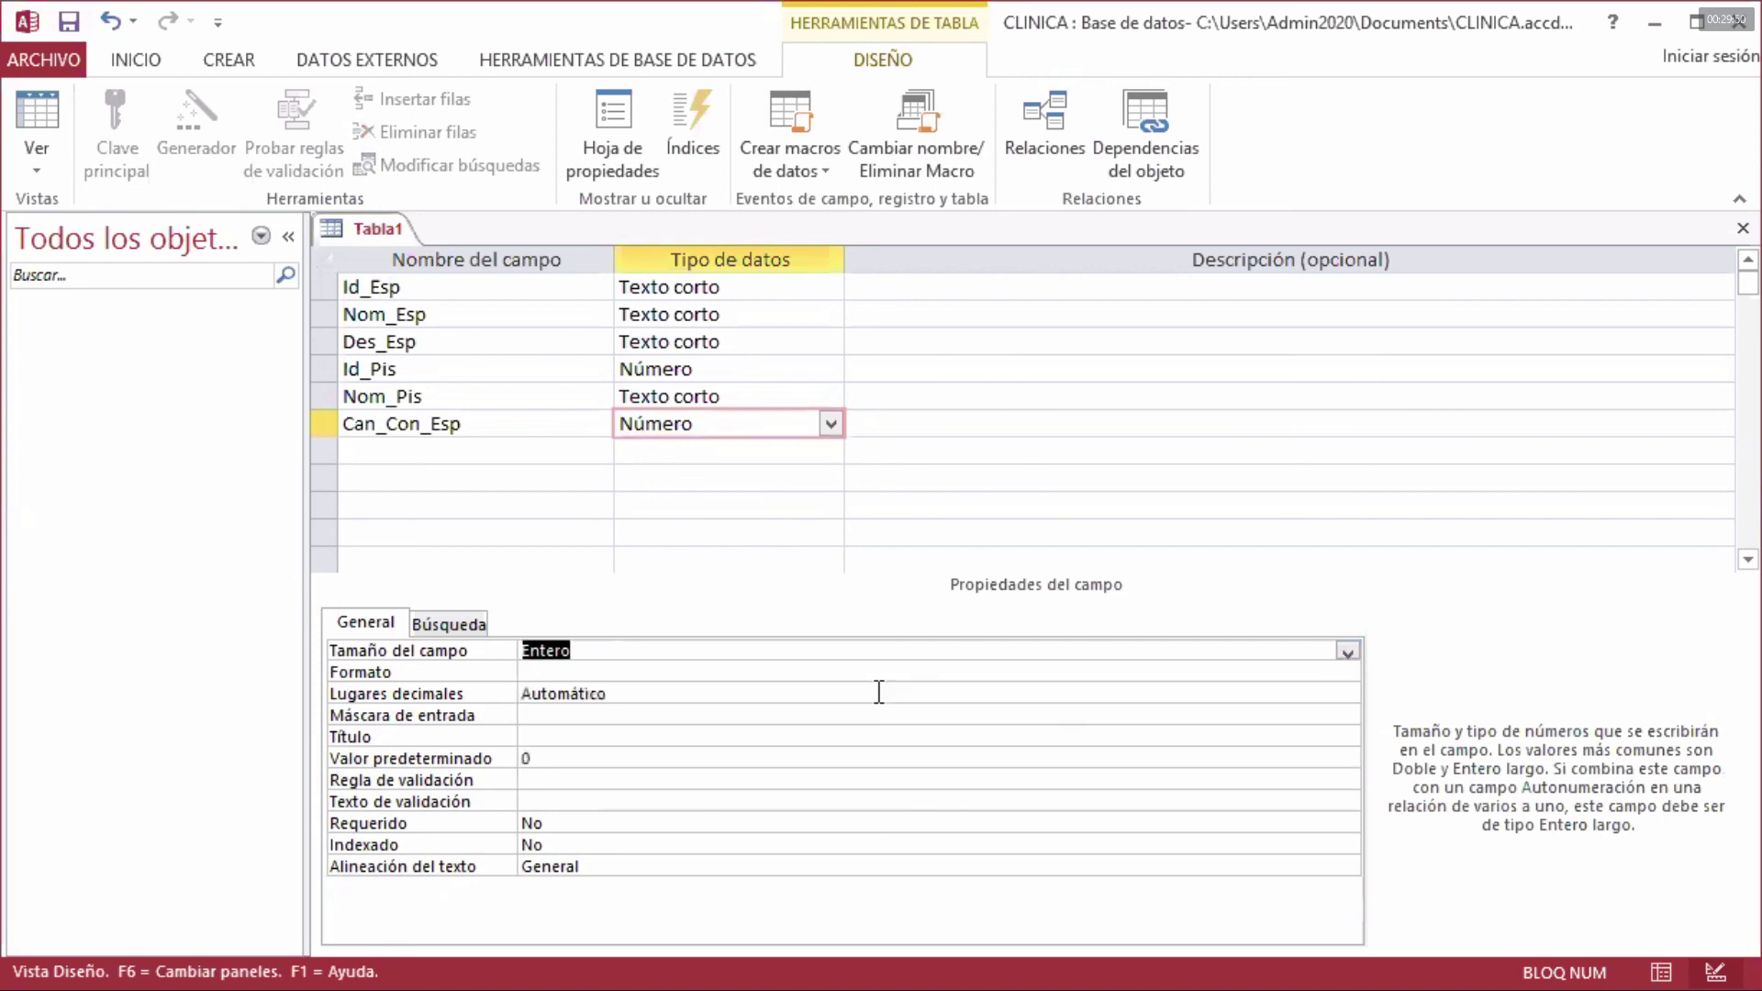
- Set the format of Can_Con_Esp to Número general with 0 decimal places
left_click(636, 672)
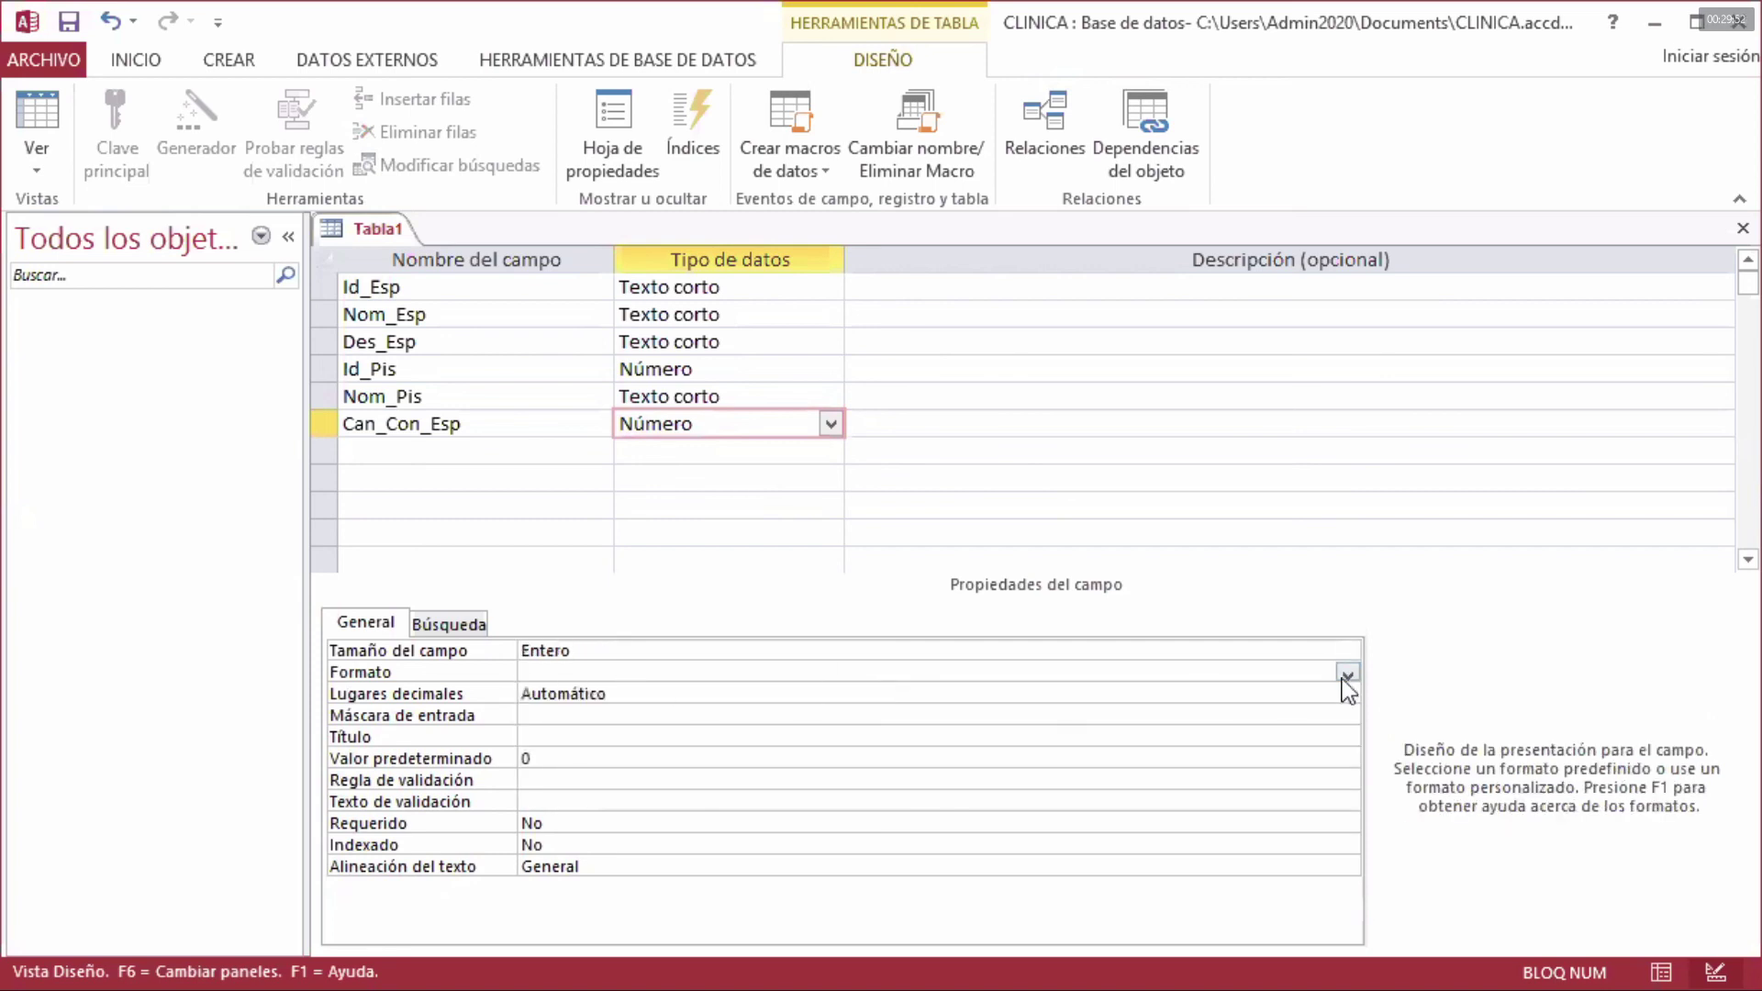
left_click(1347, 676)
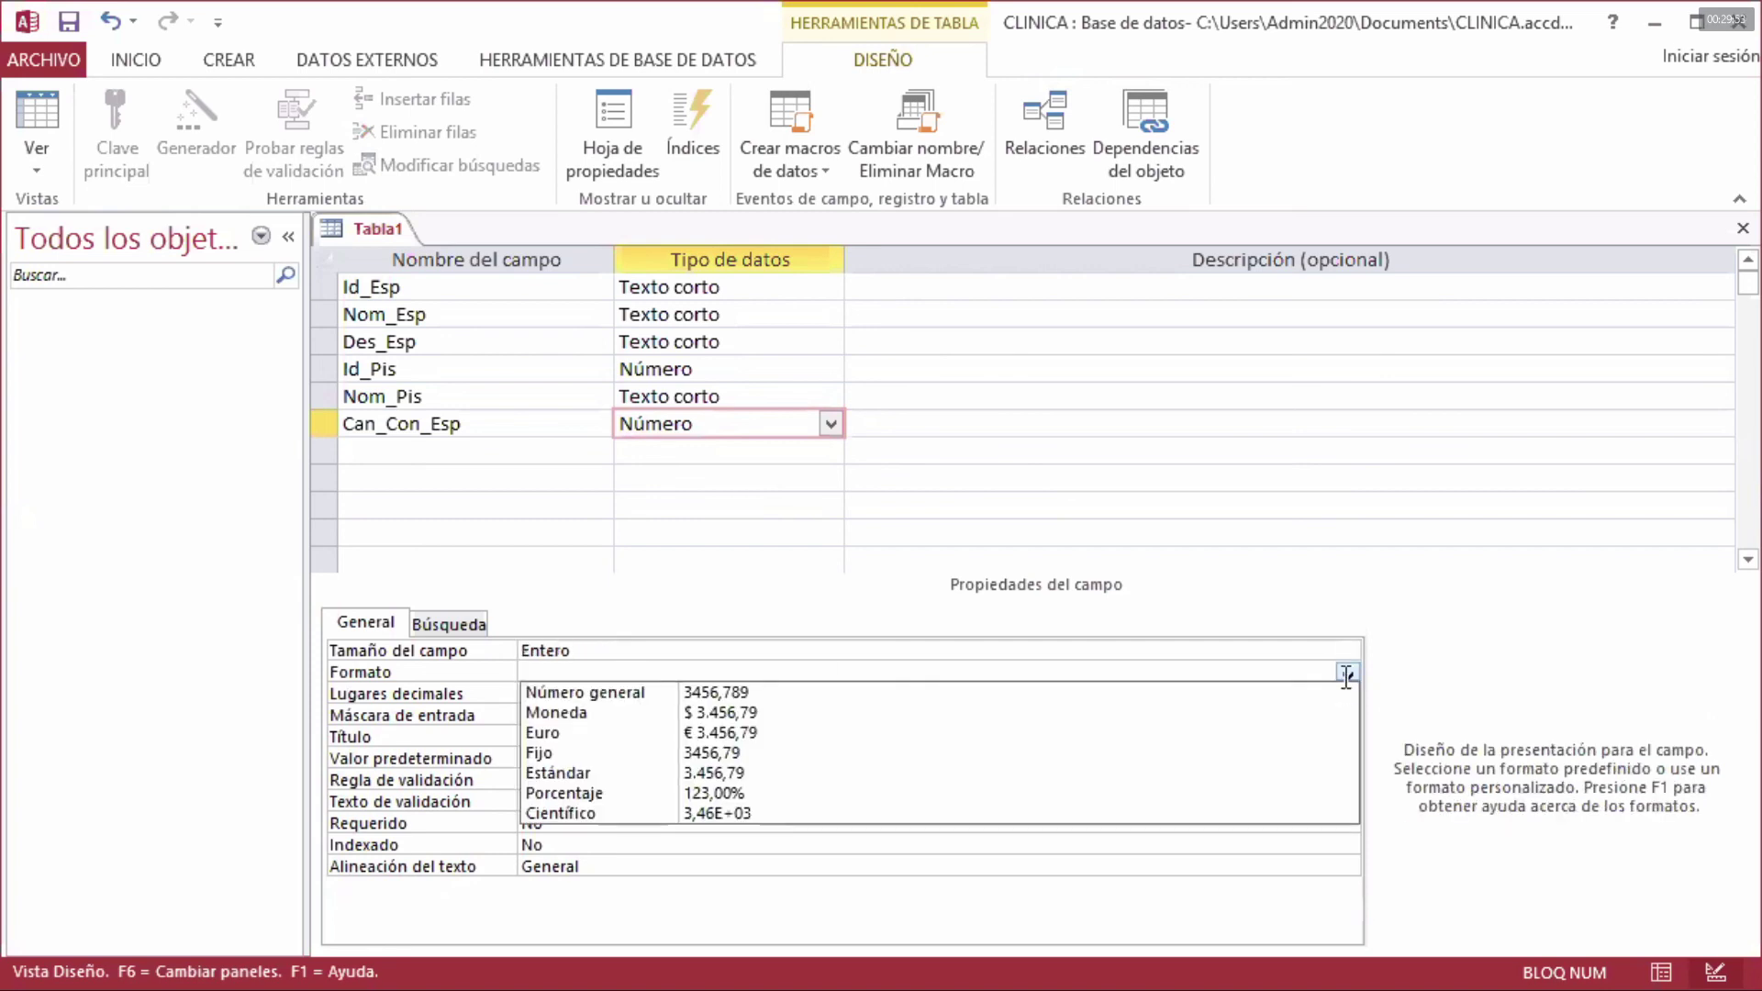
left_click(829, 694)
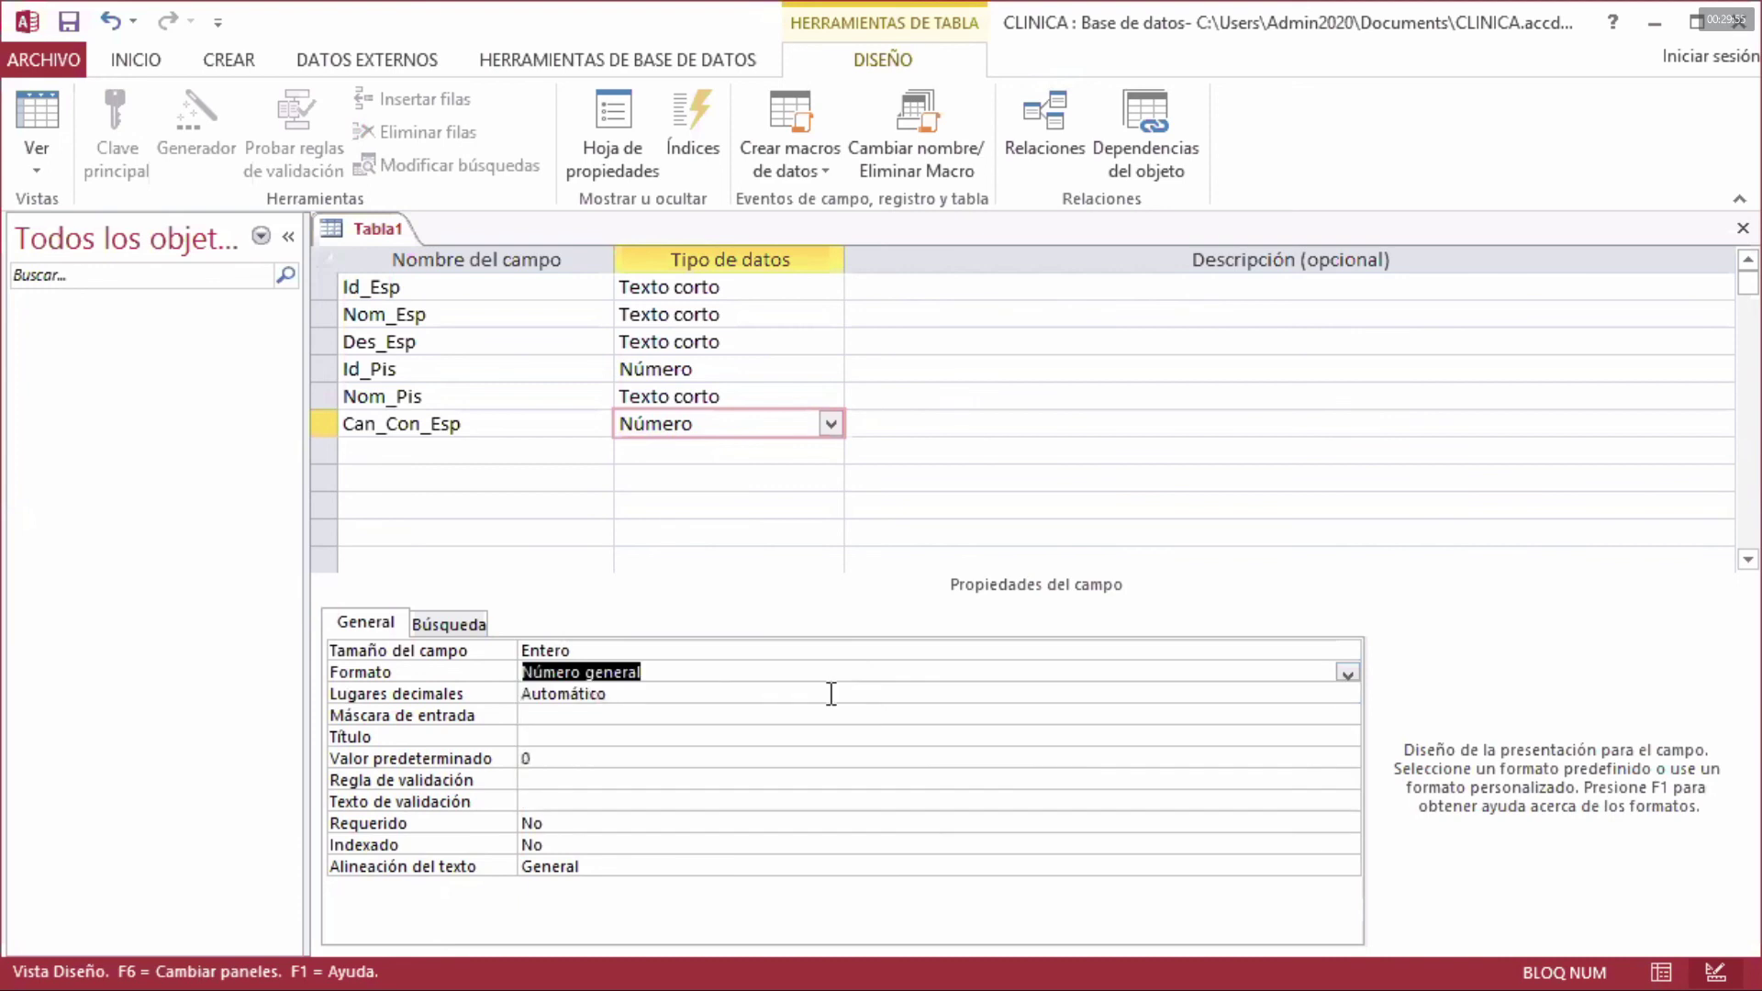
left_click(657, 694)
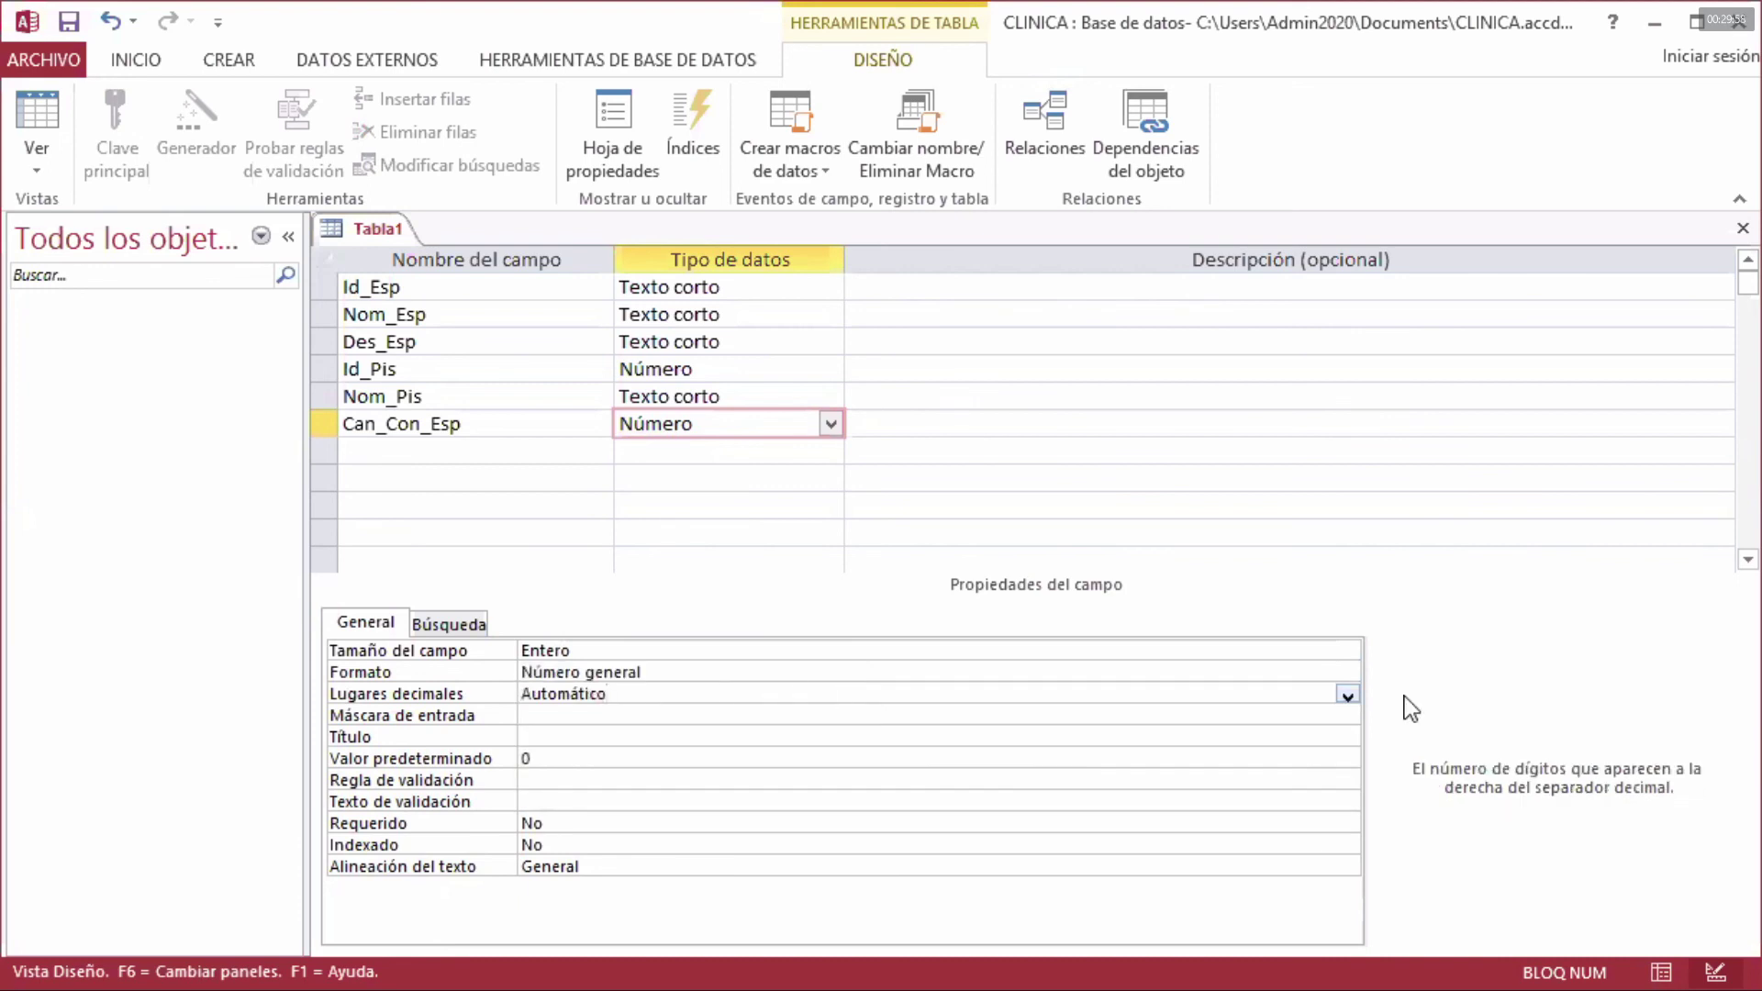
left_click(1345, 697)
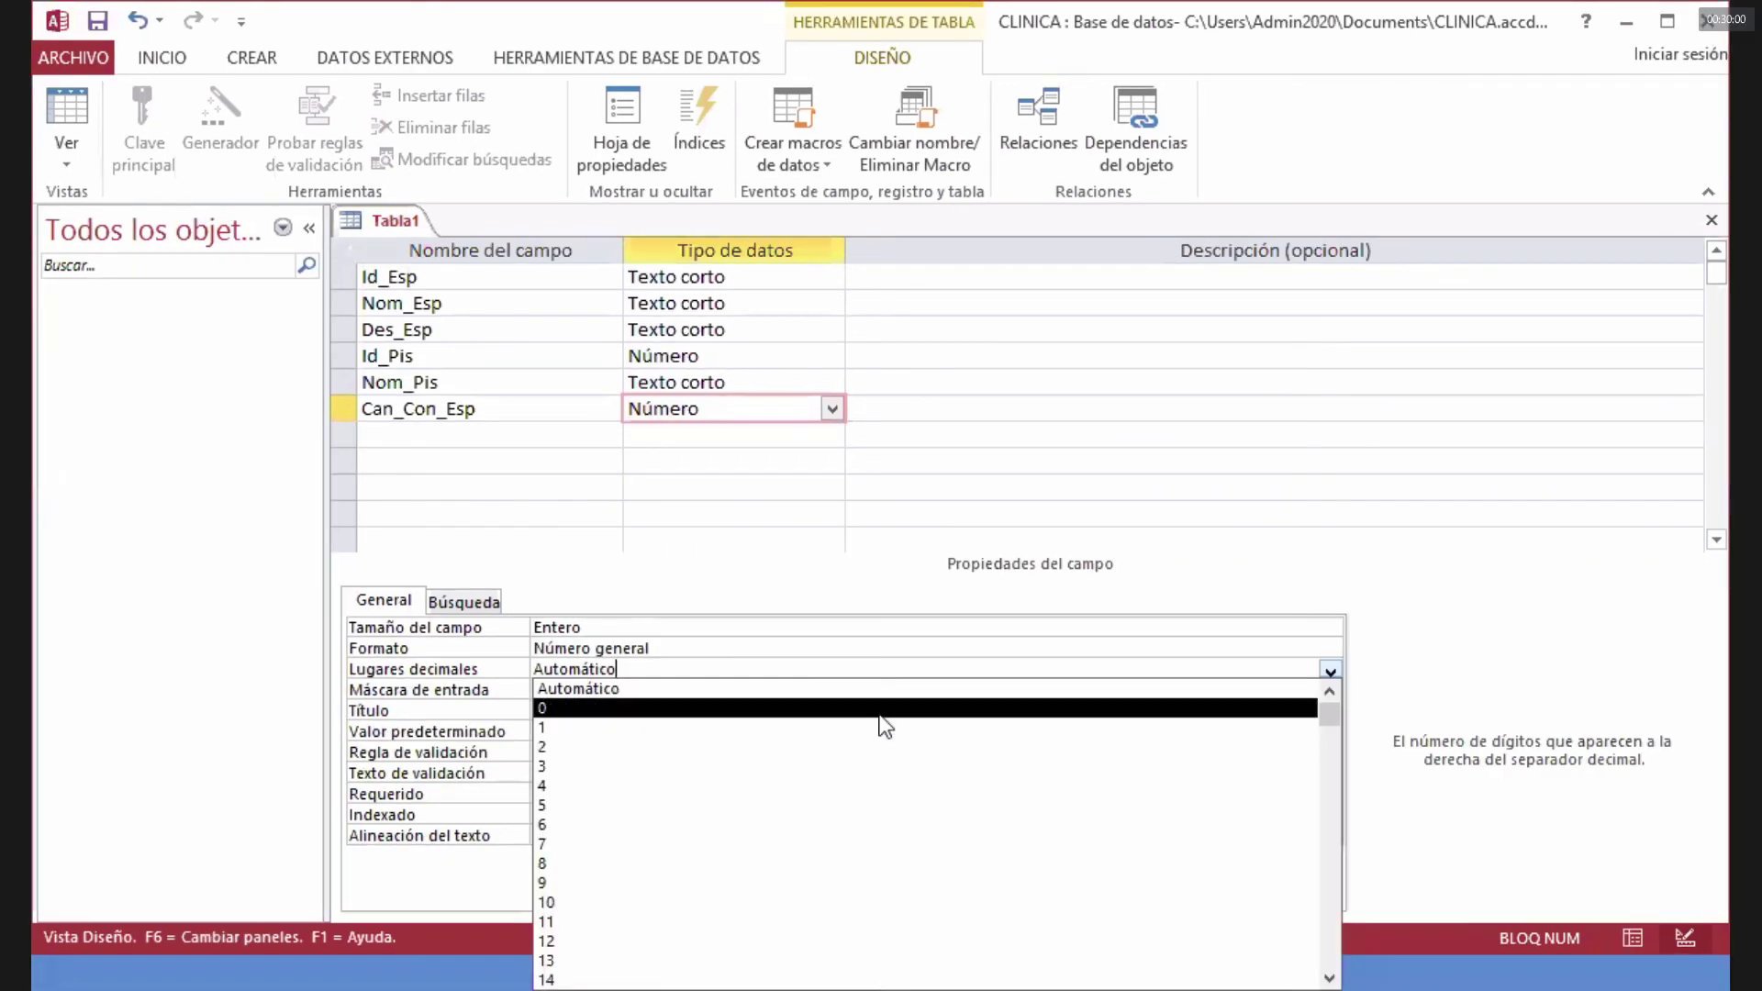
left_click(734, 708)
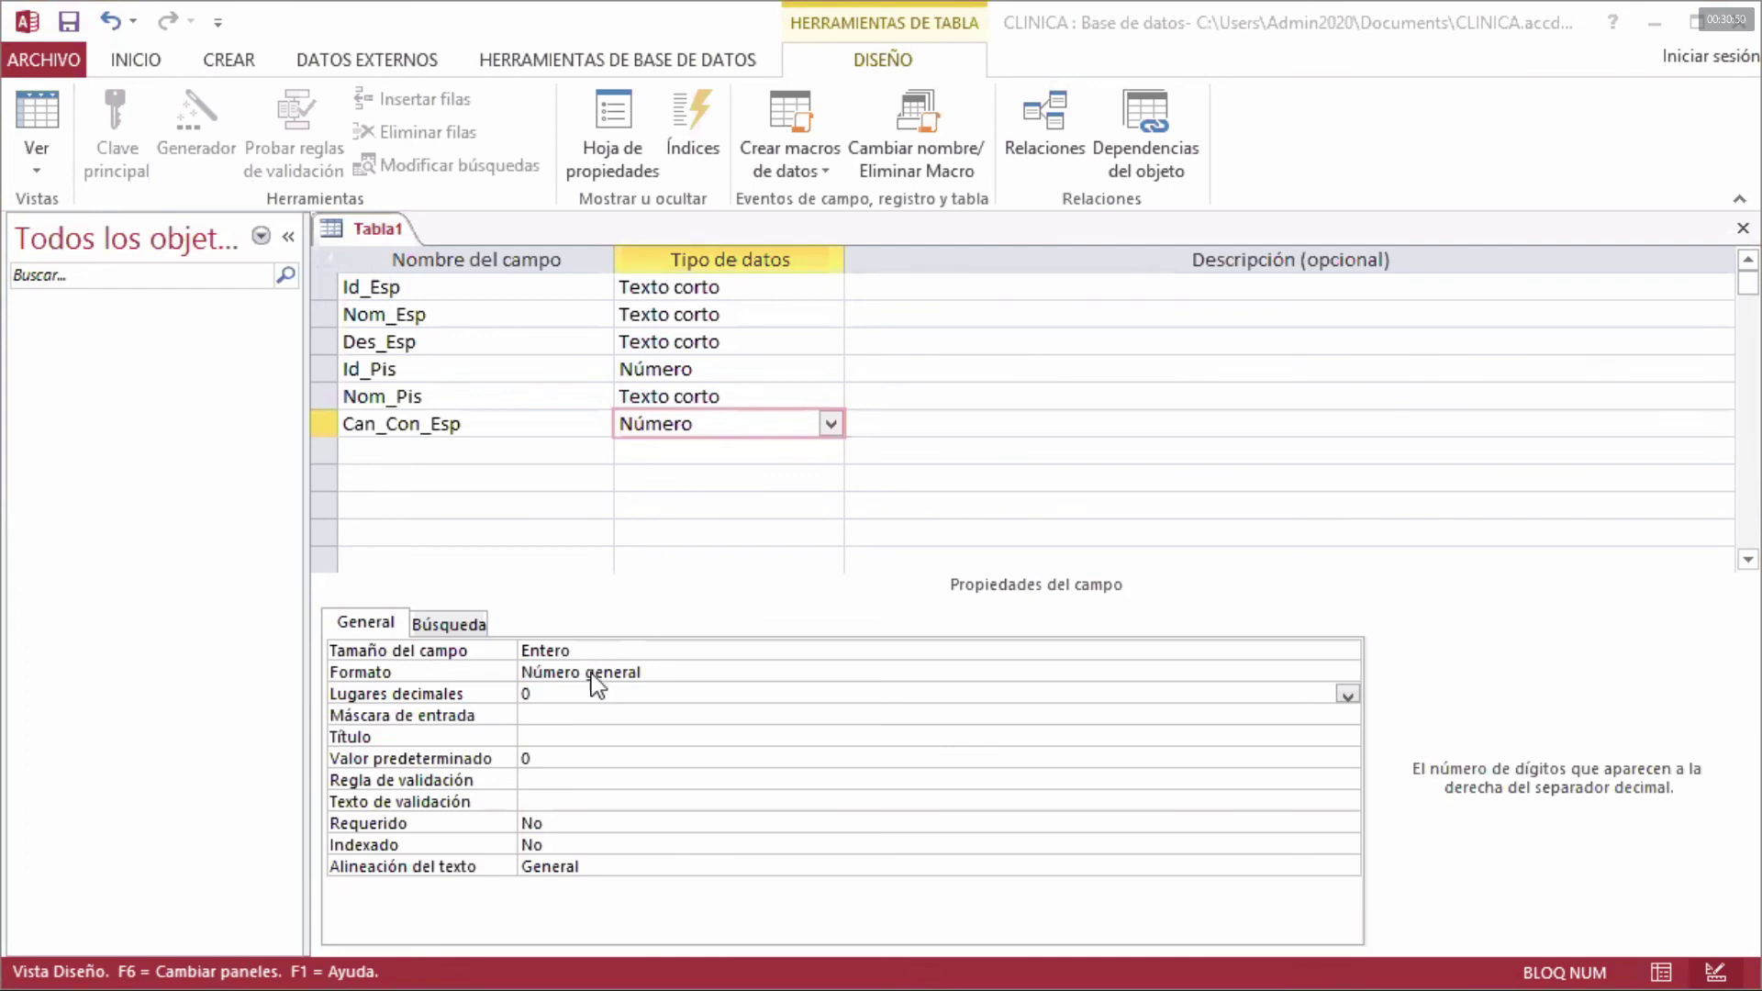
- Give Can_Con_Esp the validation rule >=1 Y <=10
left_click(544, 695)
left_click(539, 781)
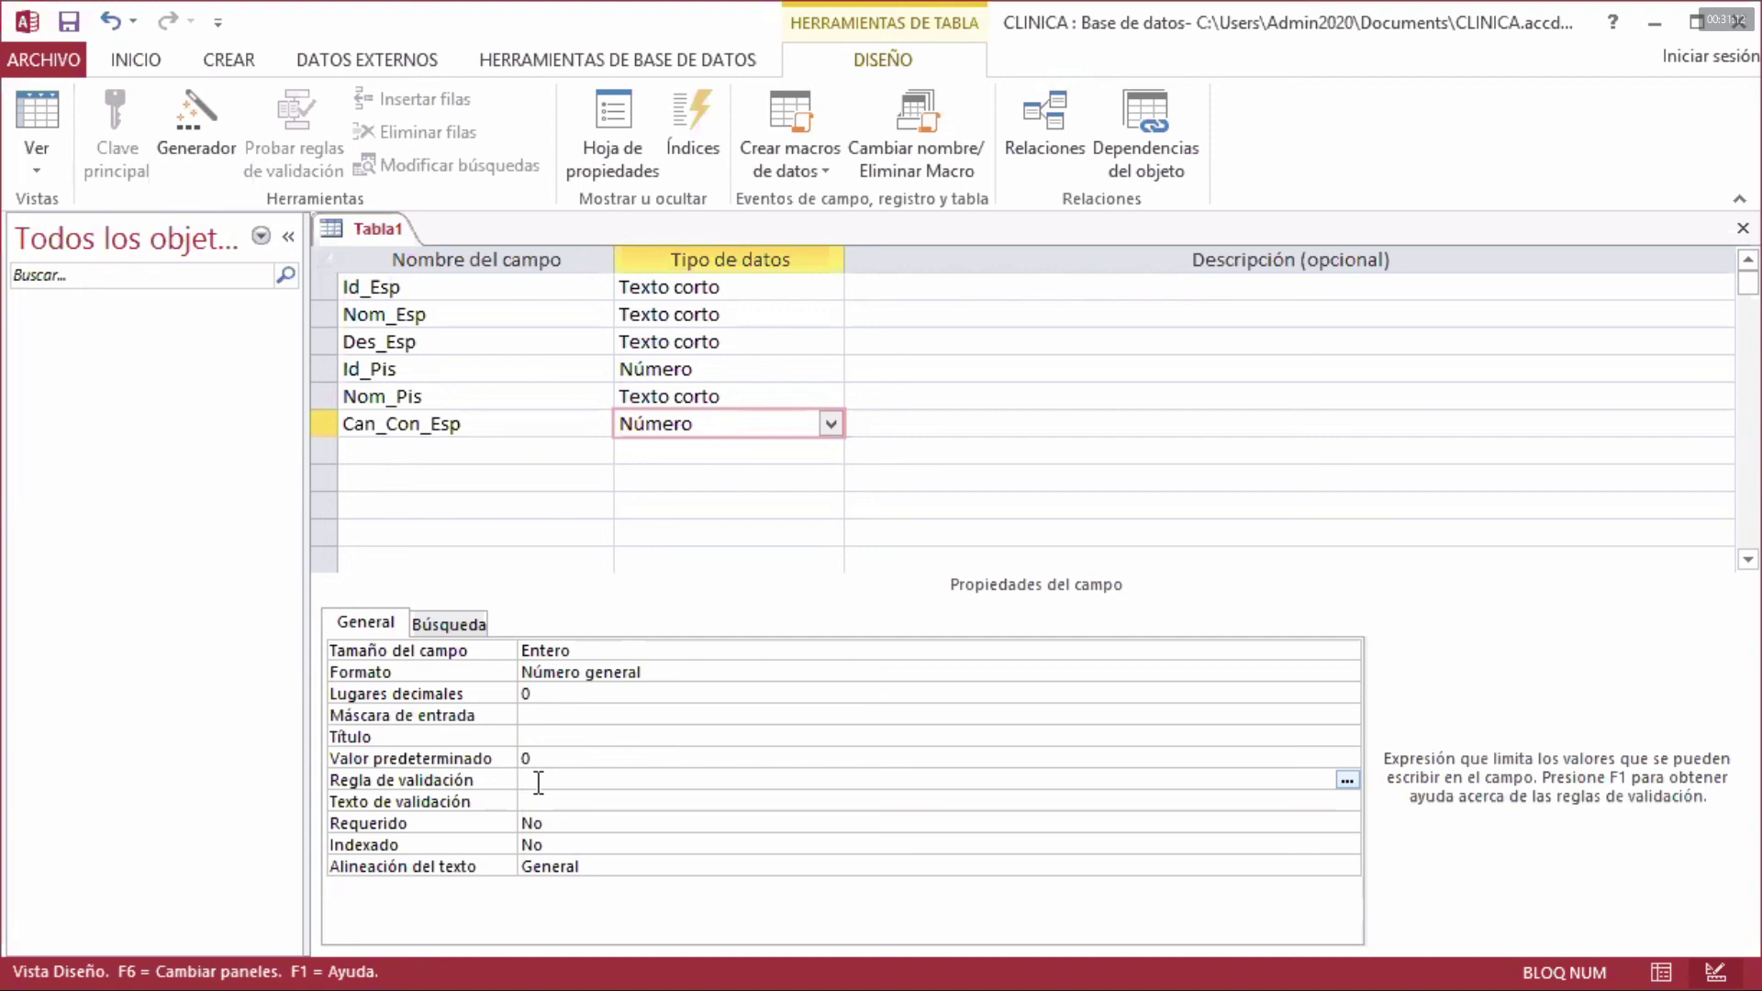
type(">=1 y <=10")
- Set the Can_Con_Esp validation text to "Ingrese valores entre 1 y 10" and make the field required (Sí)
left_click(582, 802)
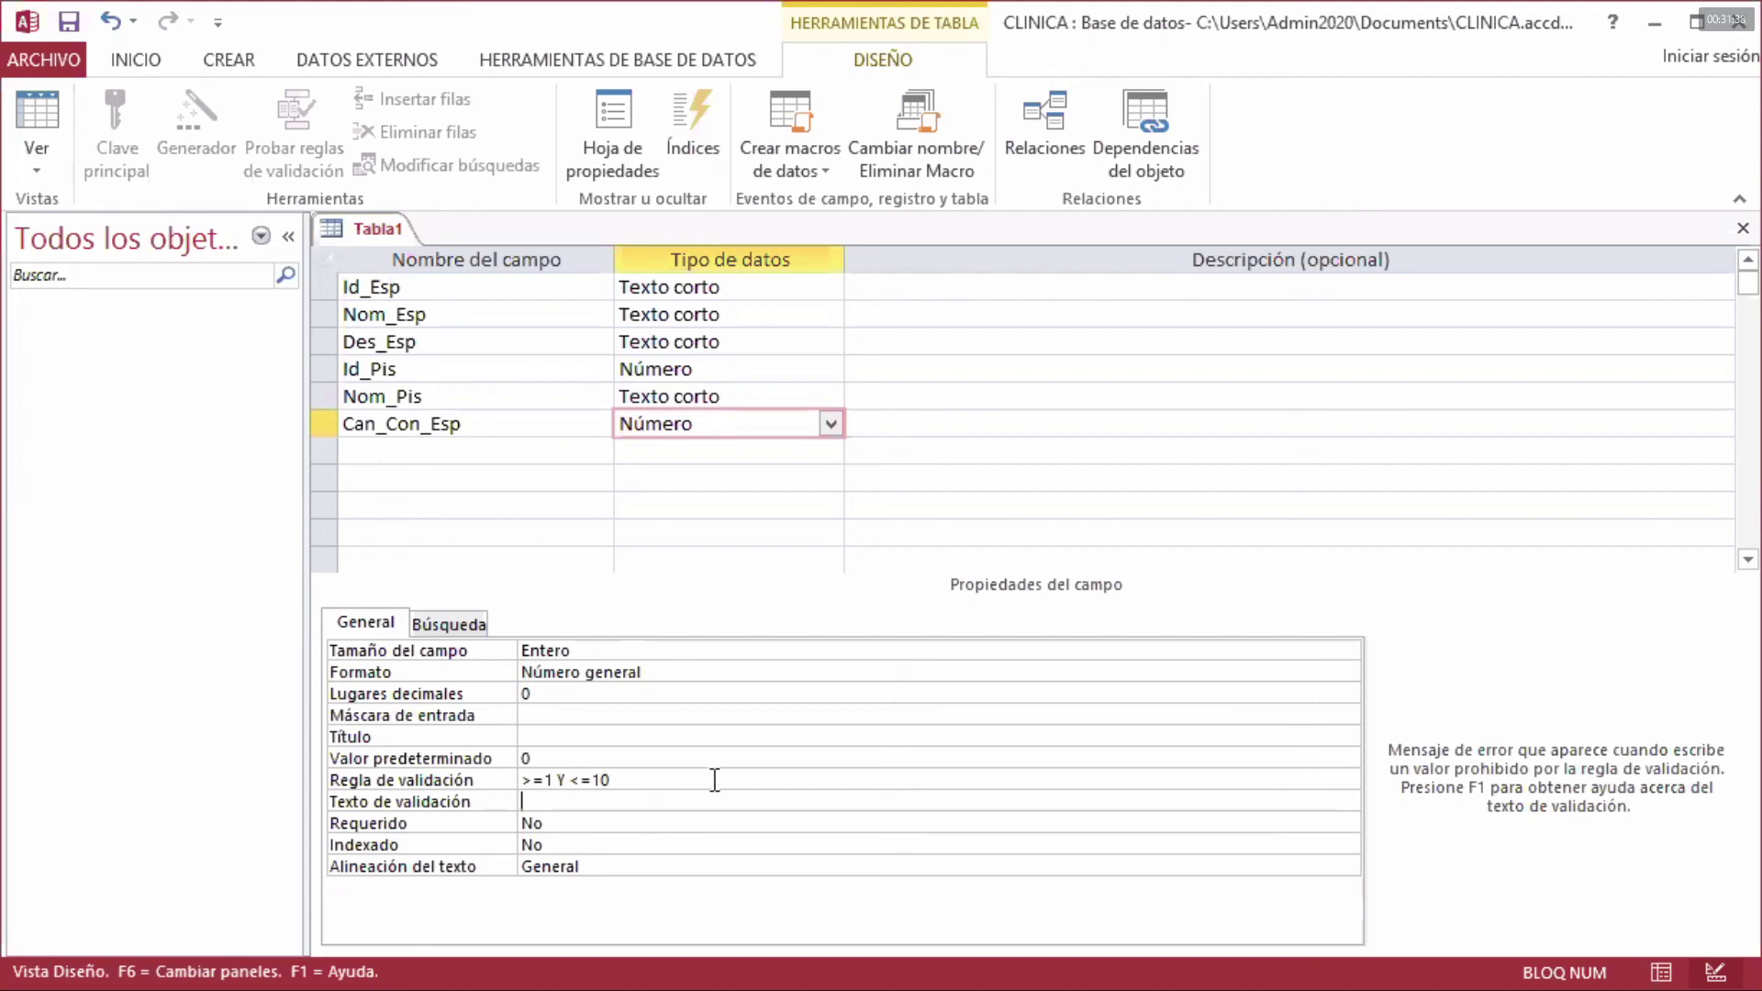
type("Ingrese valores entre 1 y 10")
double_click(555, 823)
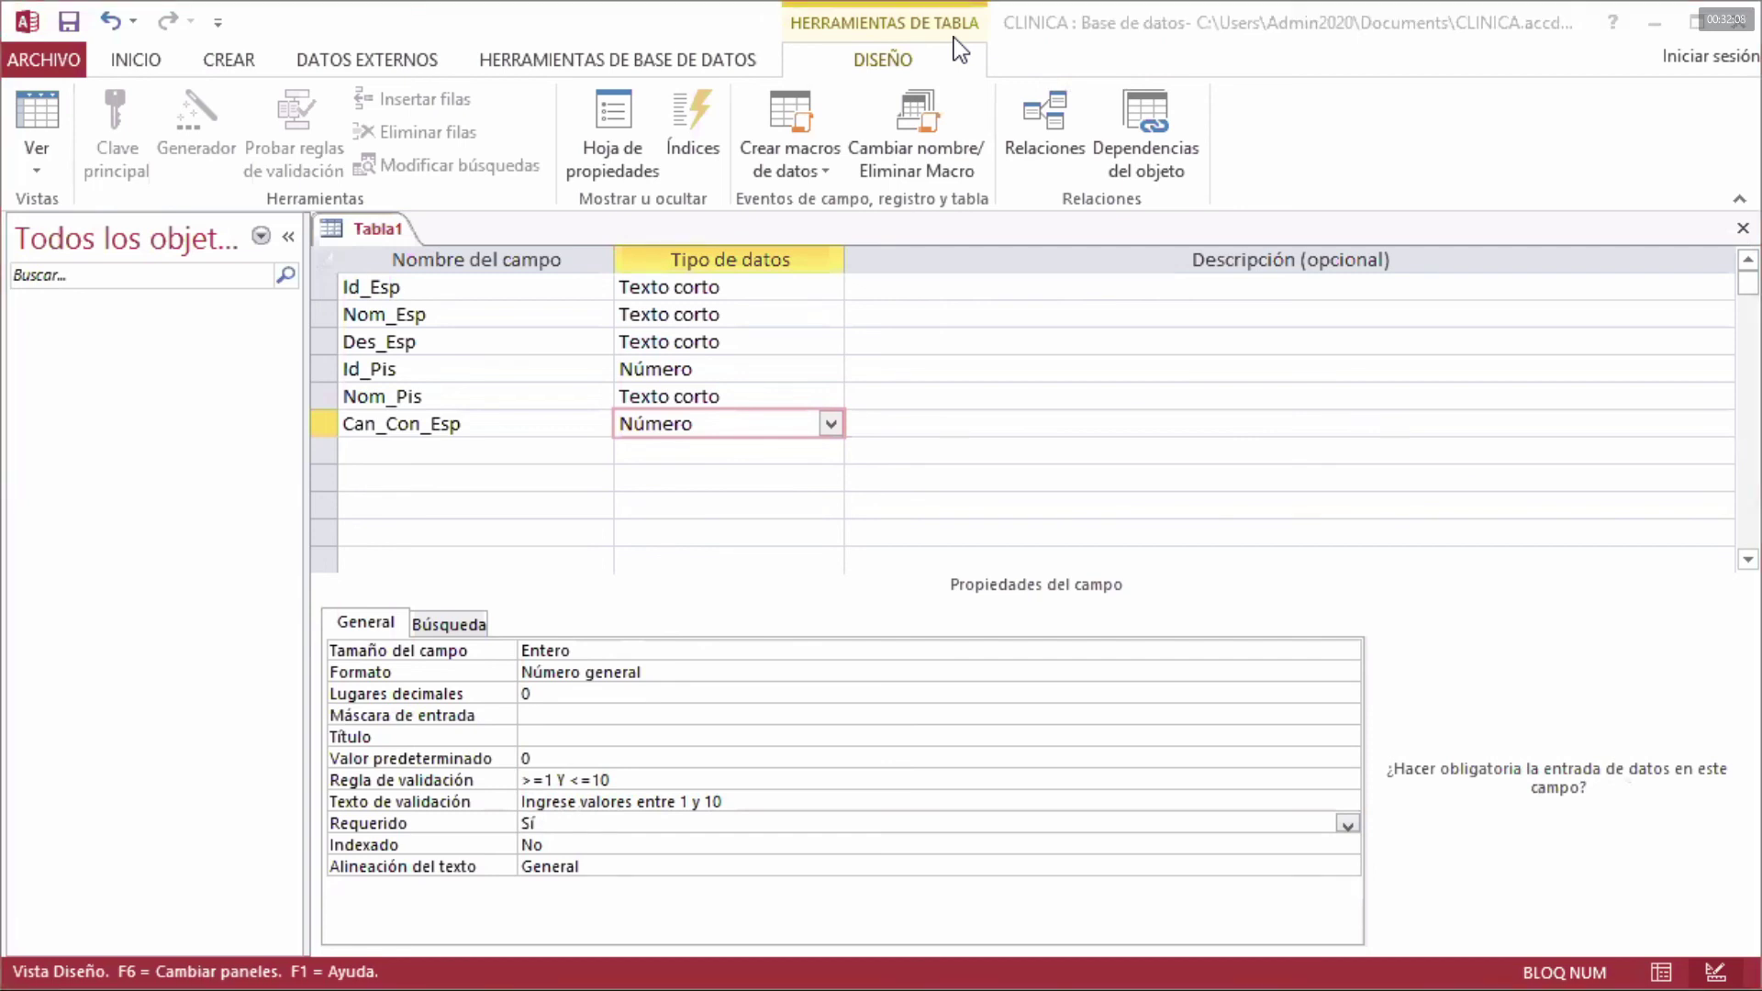
- Switch to the PDF in the browser and examine the clinic's relational tables, checking which field is the key of ESPECIALIDAD
key("alt+Tab")
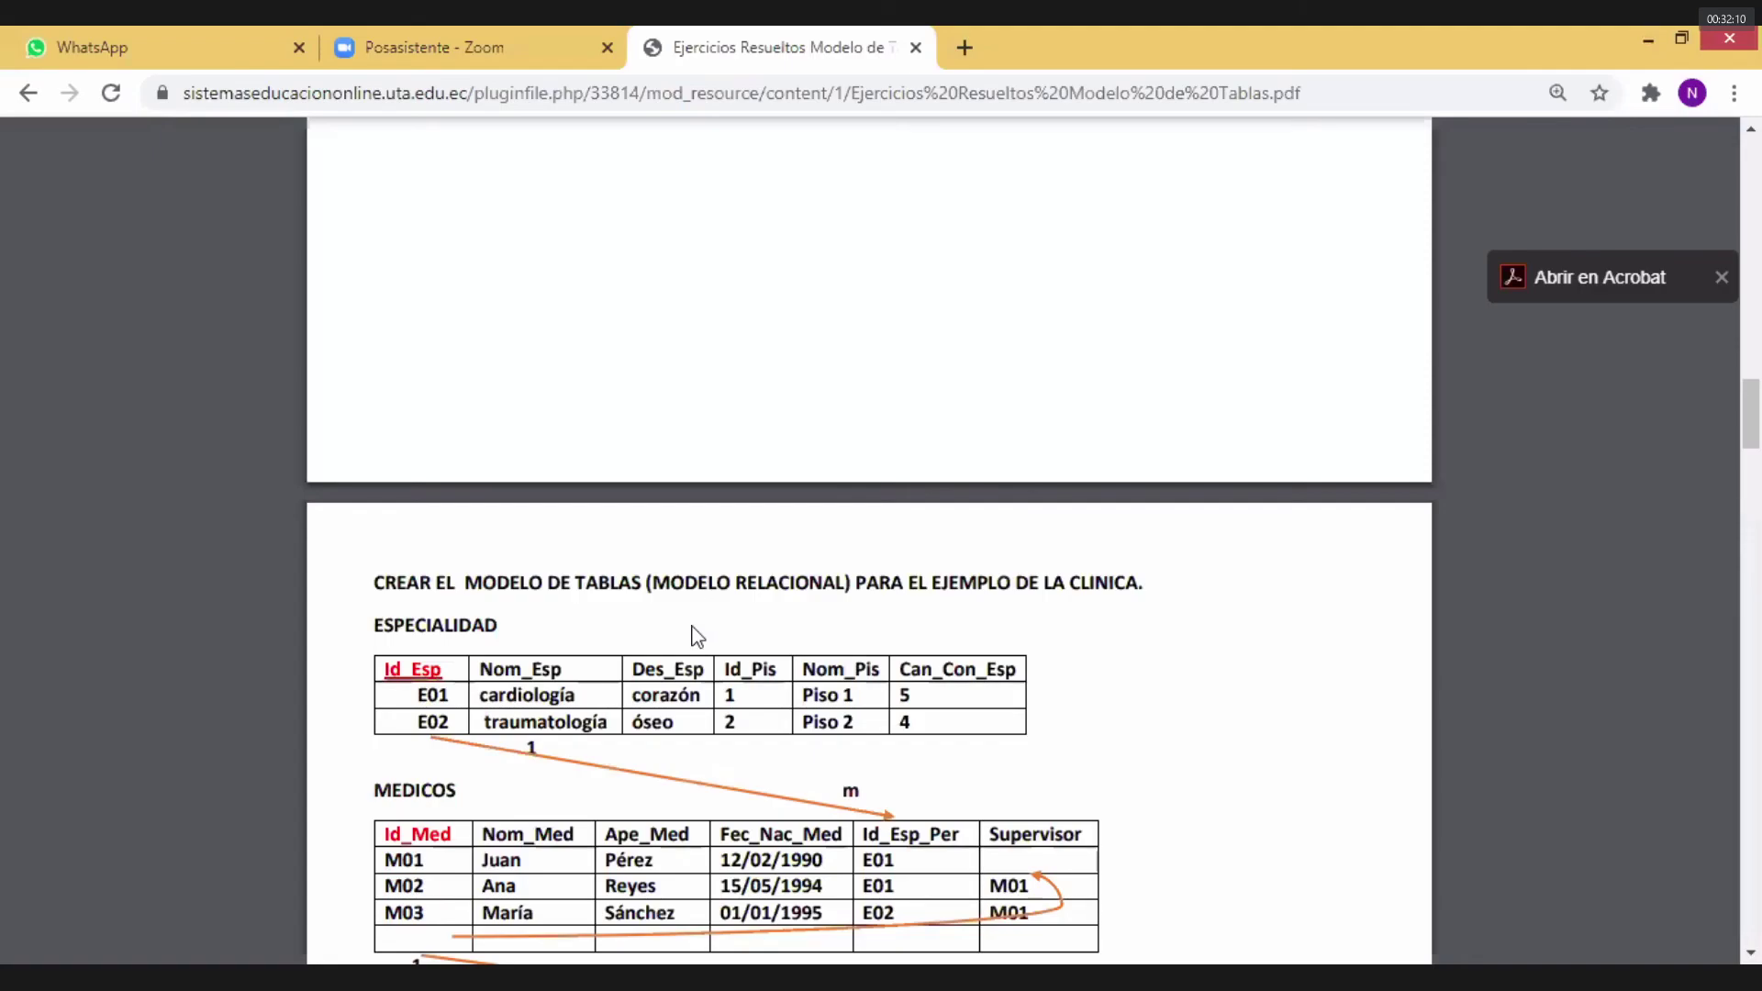
scroll(695, 635, "down", 10)
scroll(698, 636, "up", 7)
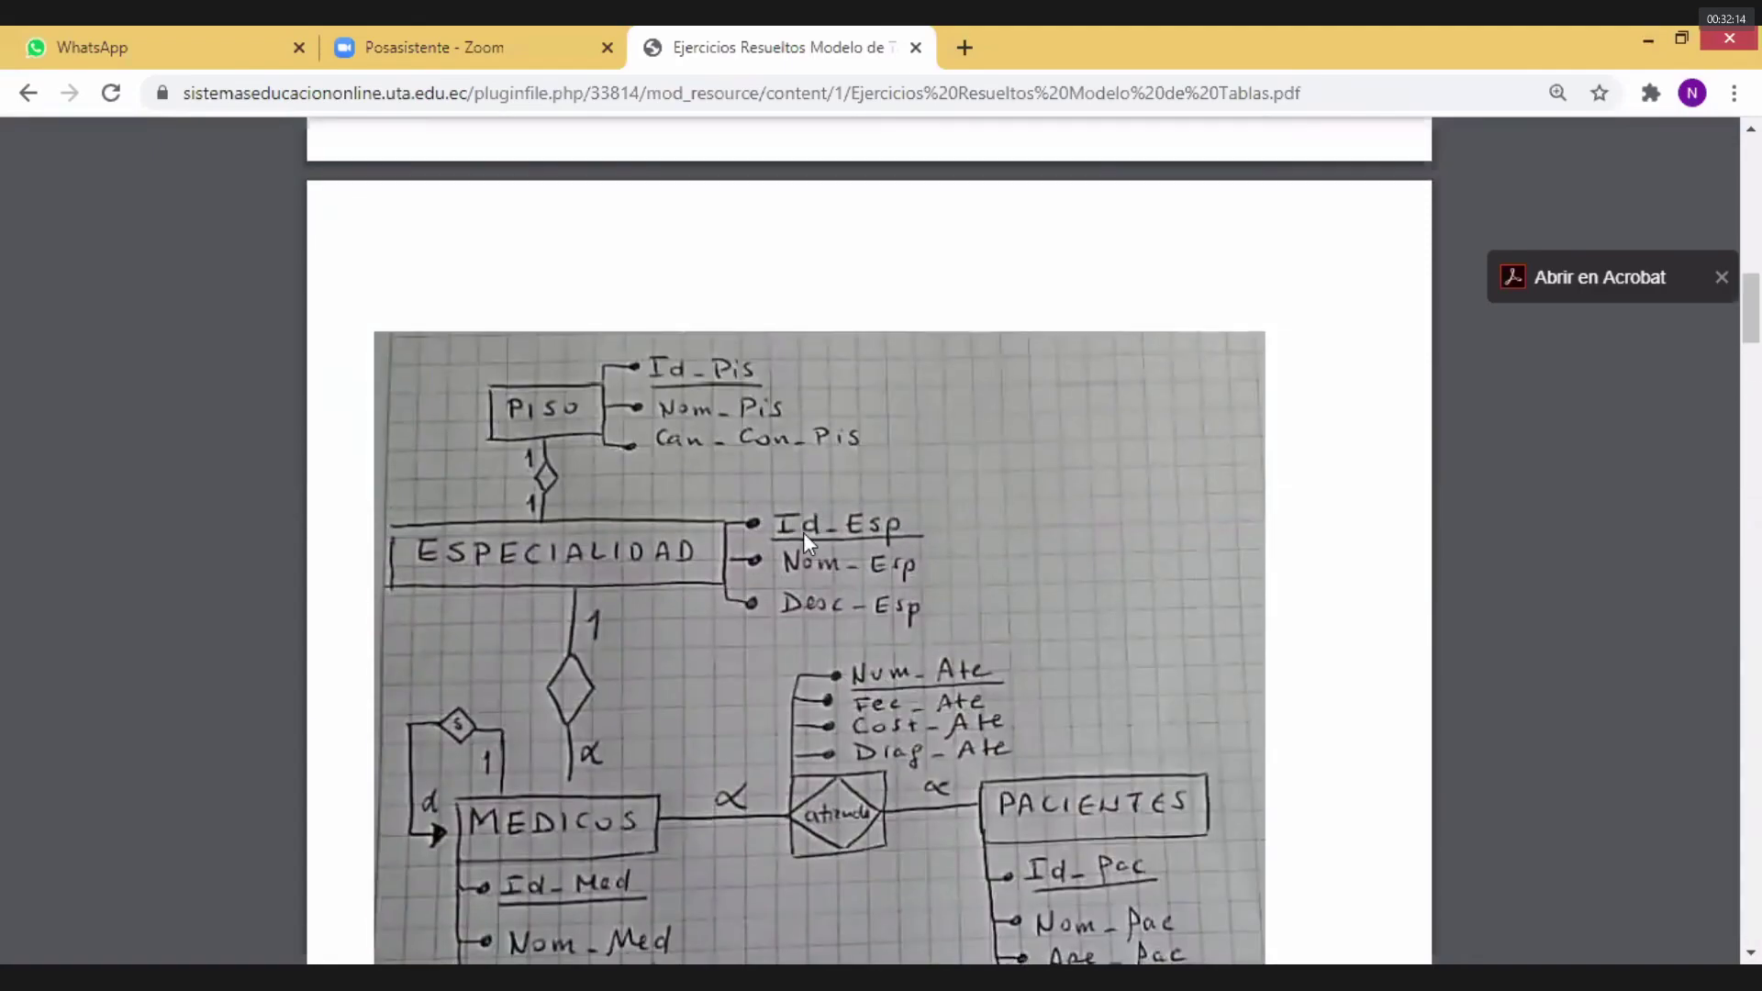
scroll(841, 542, "down", 12)
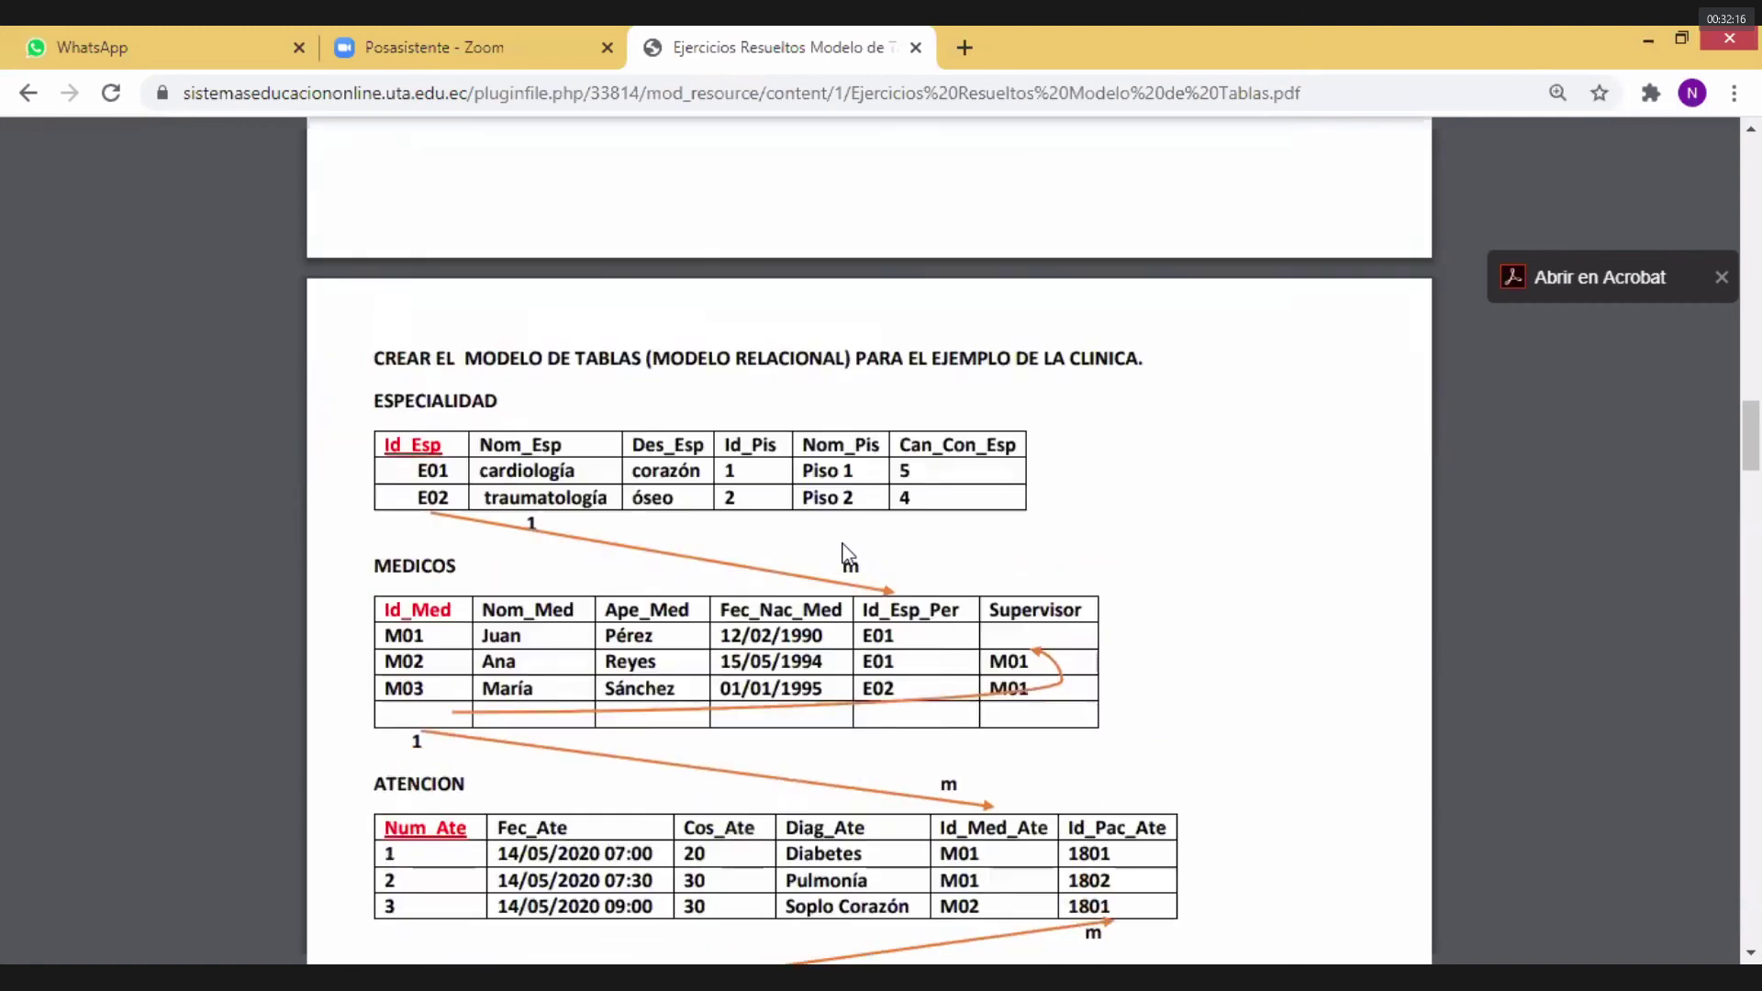
scroll(843, 547, "down", 2)
scroll(846, 551, "down", 1)
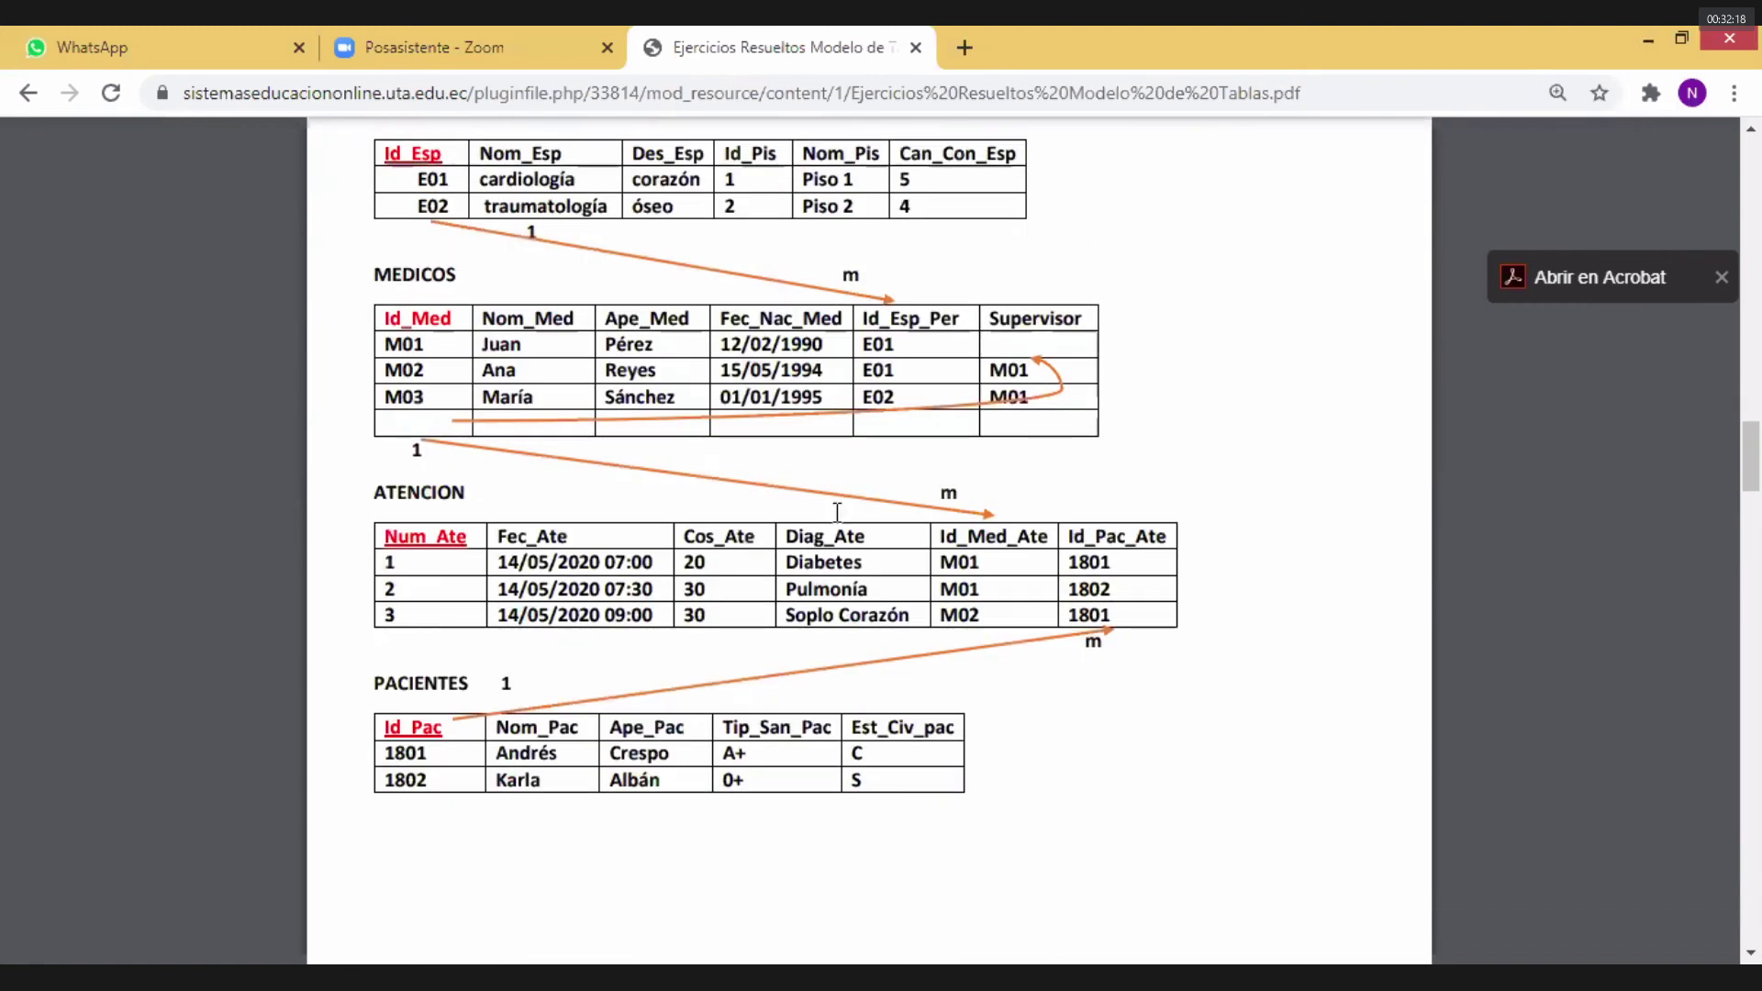
scroll(605, 283, "up", 1)
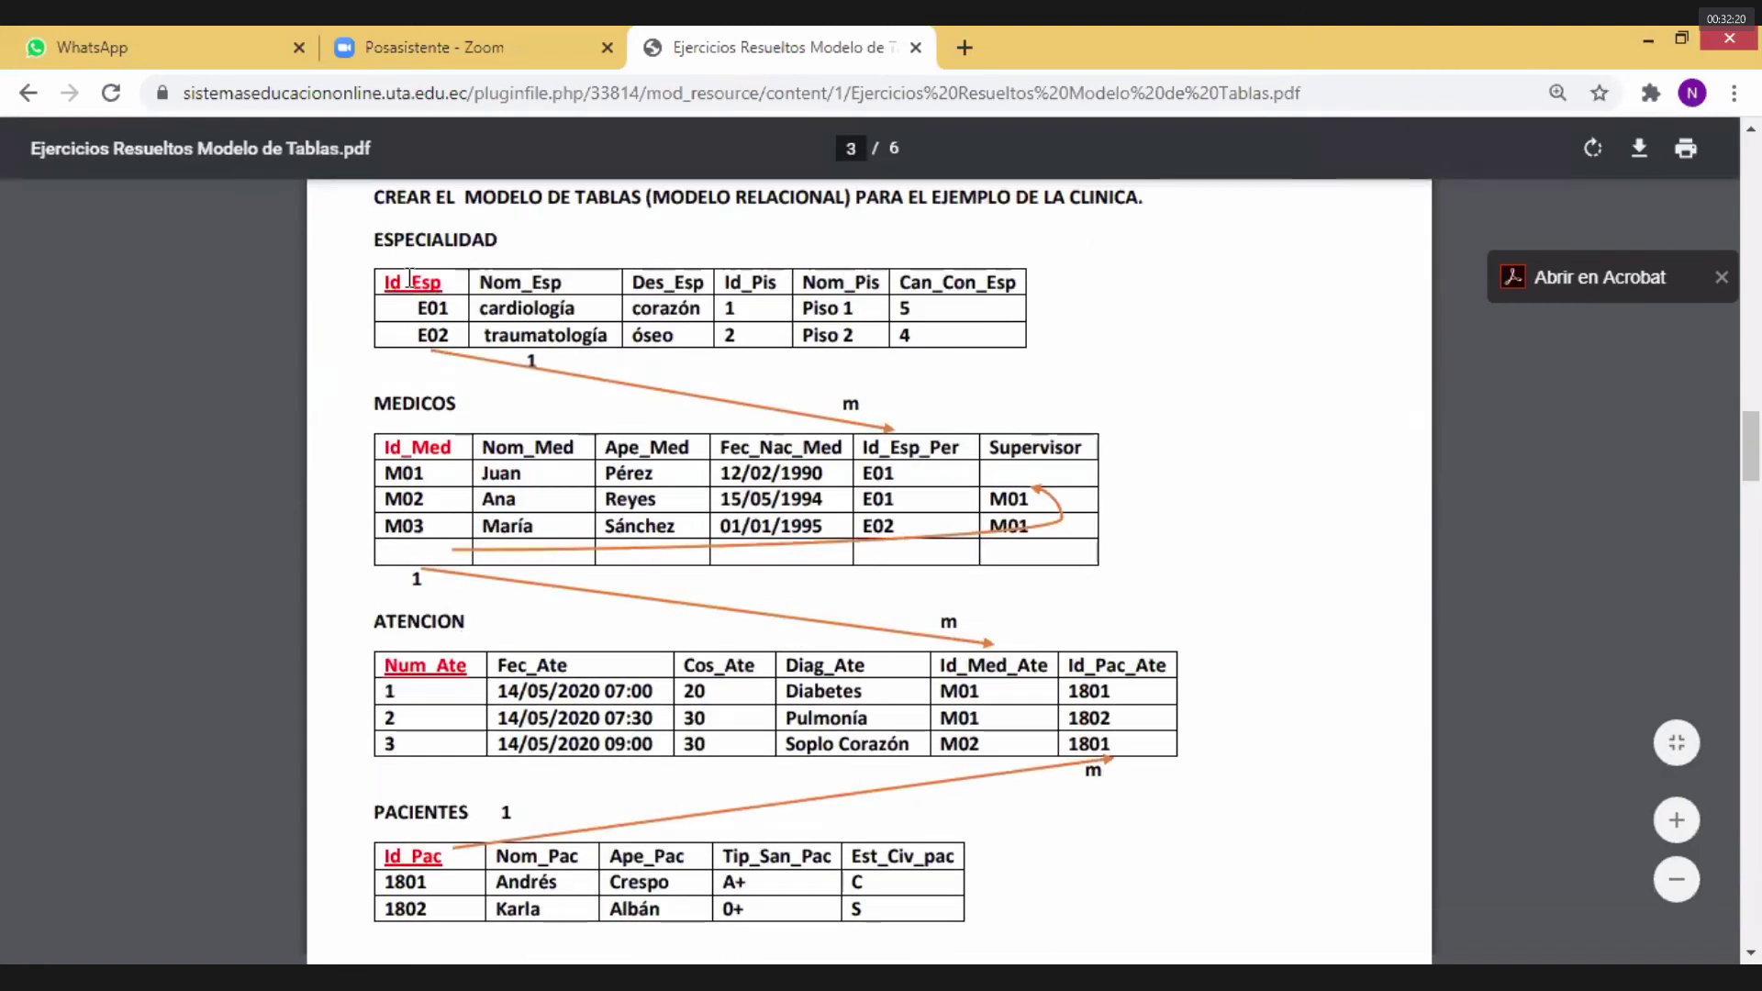
left_click_drag(445, 285, 384, 285)
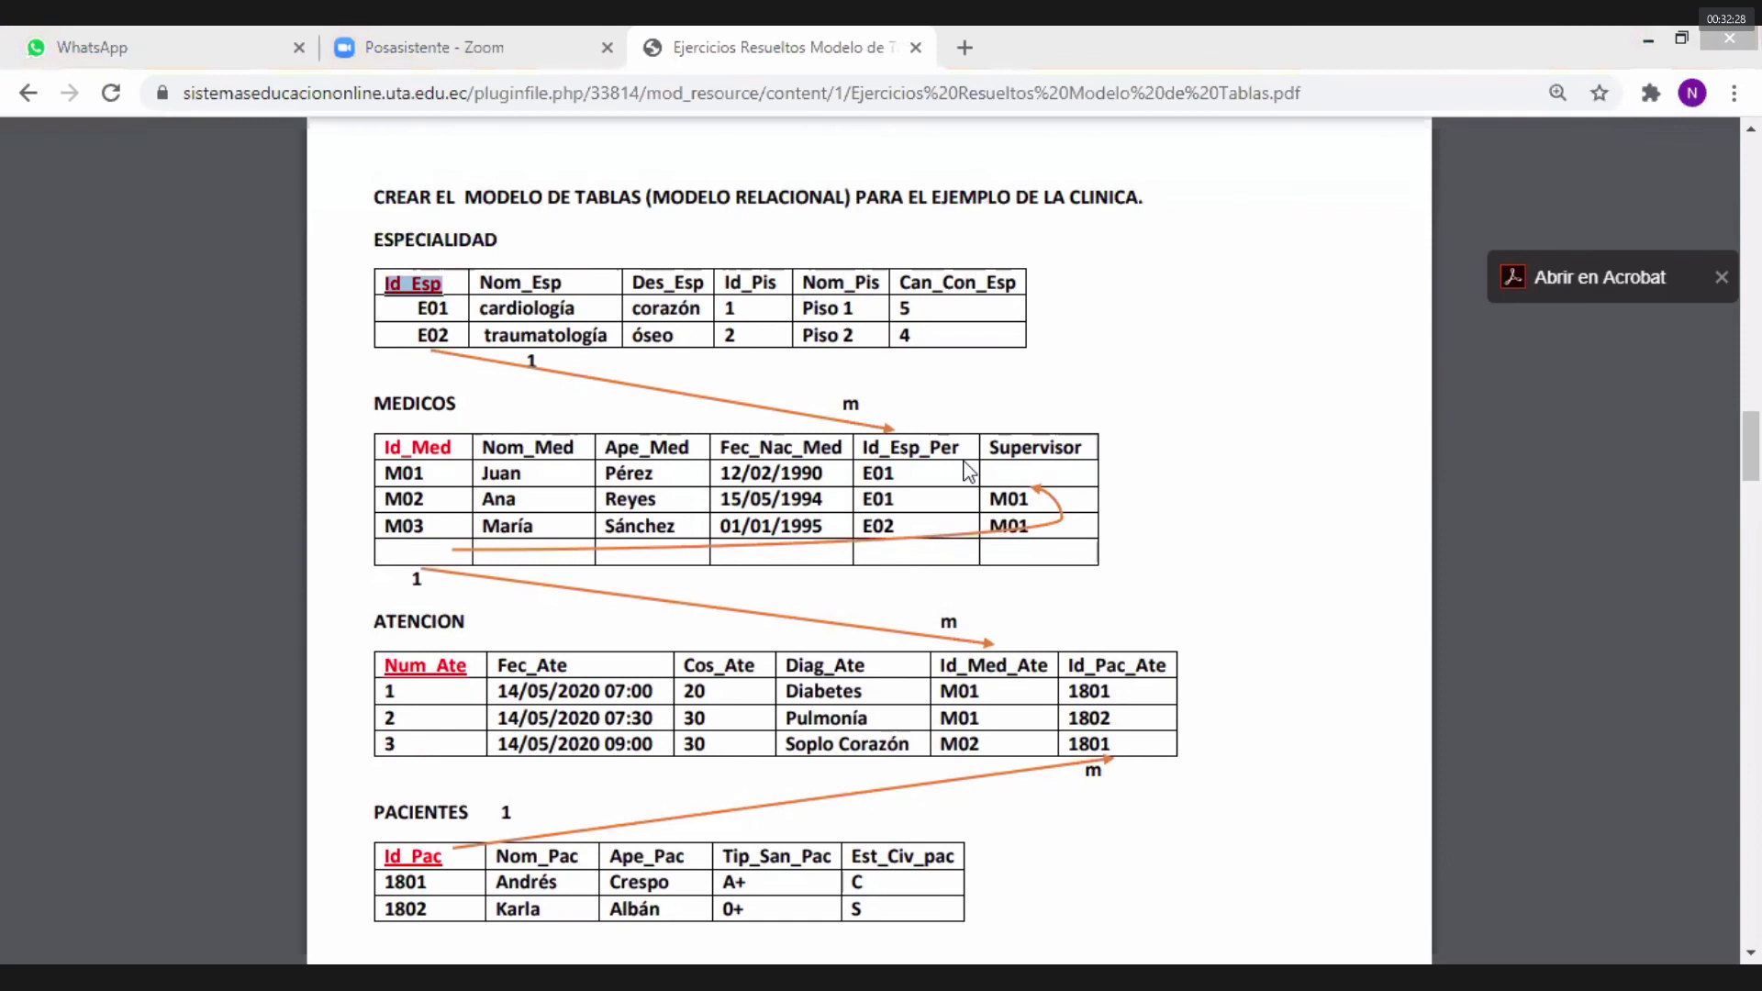
- Switch back to Access and make the Id_Esp field the table's primary key
key("alt+Tab")
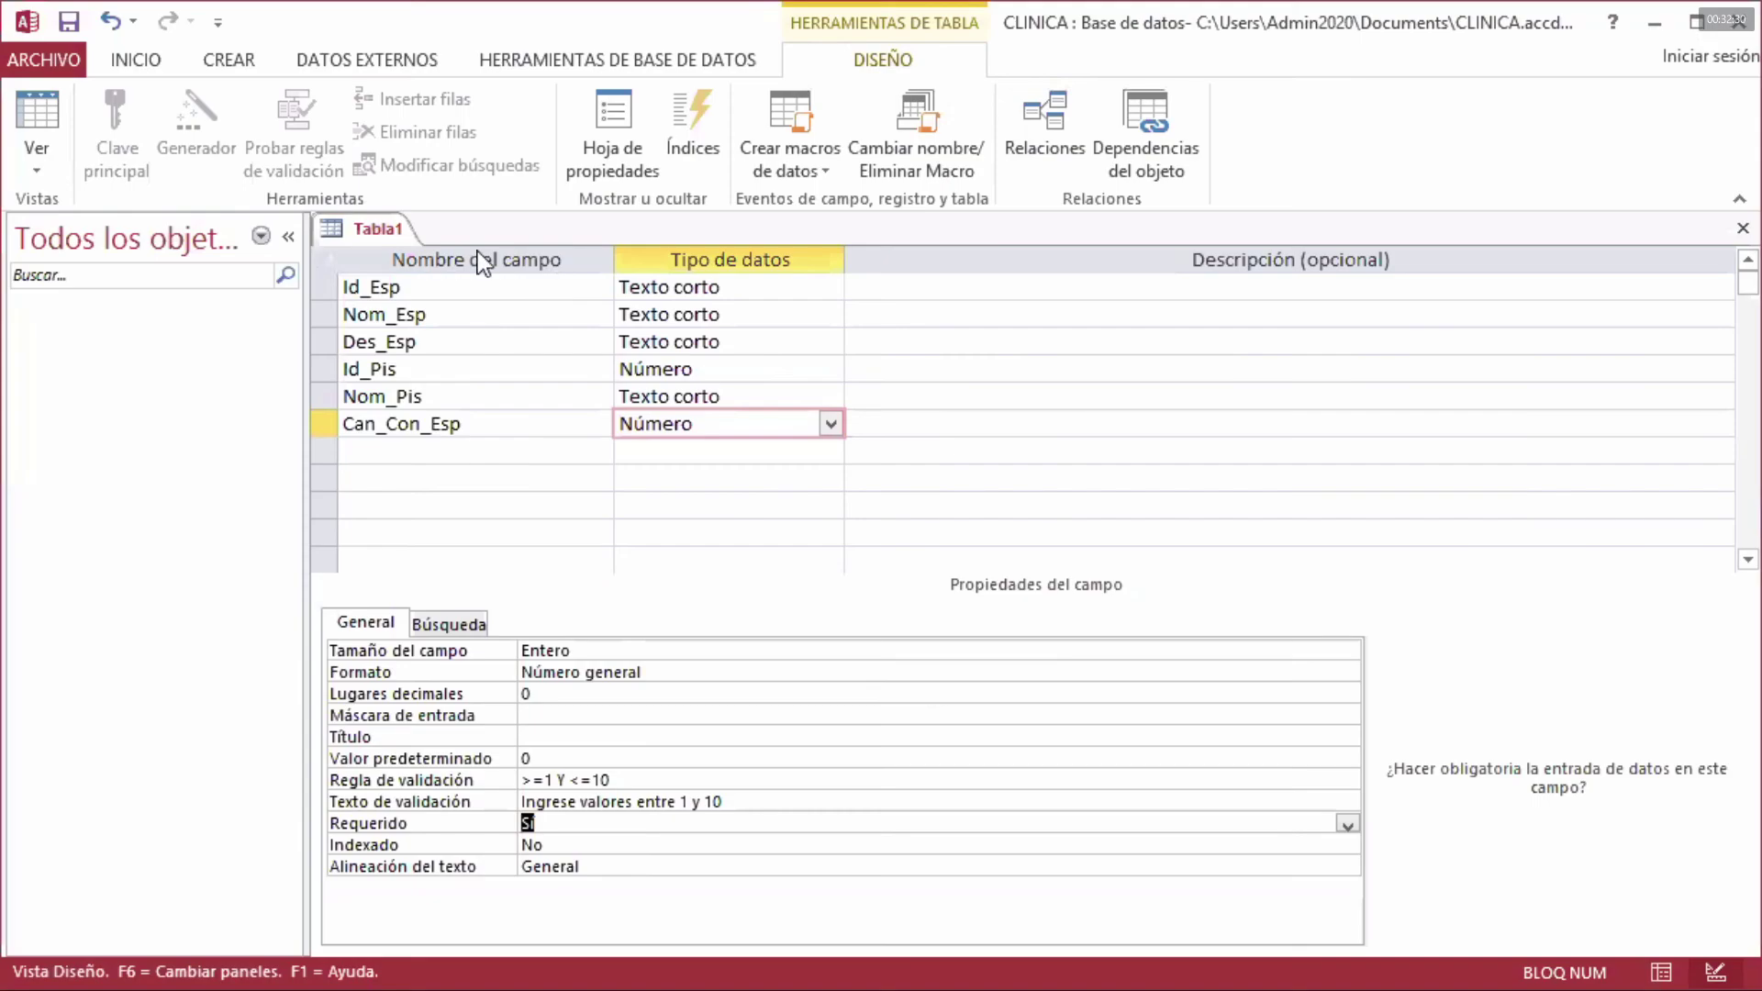
left_click(438, 285)
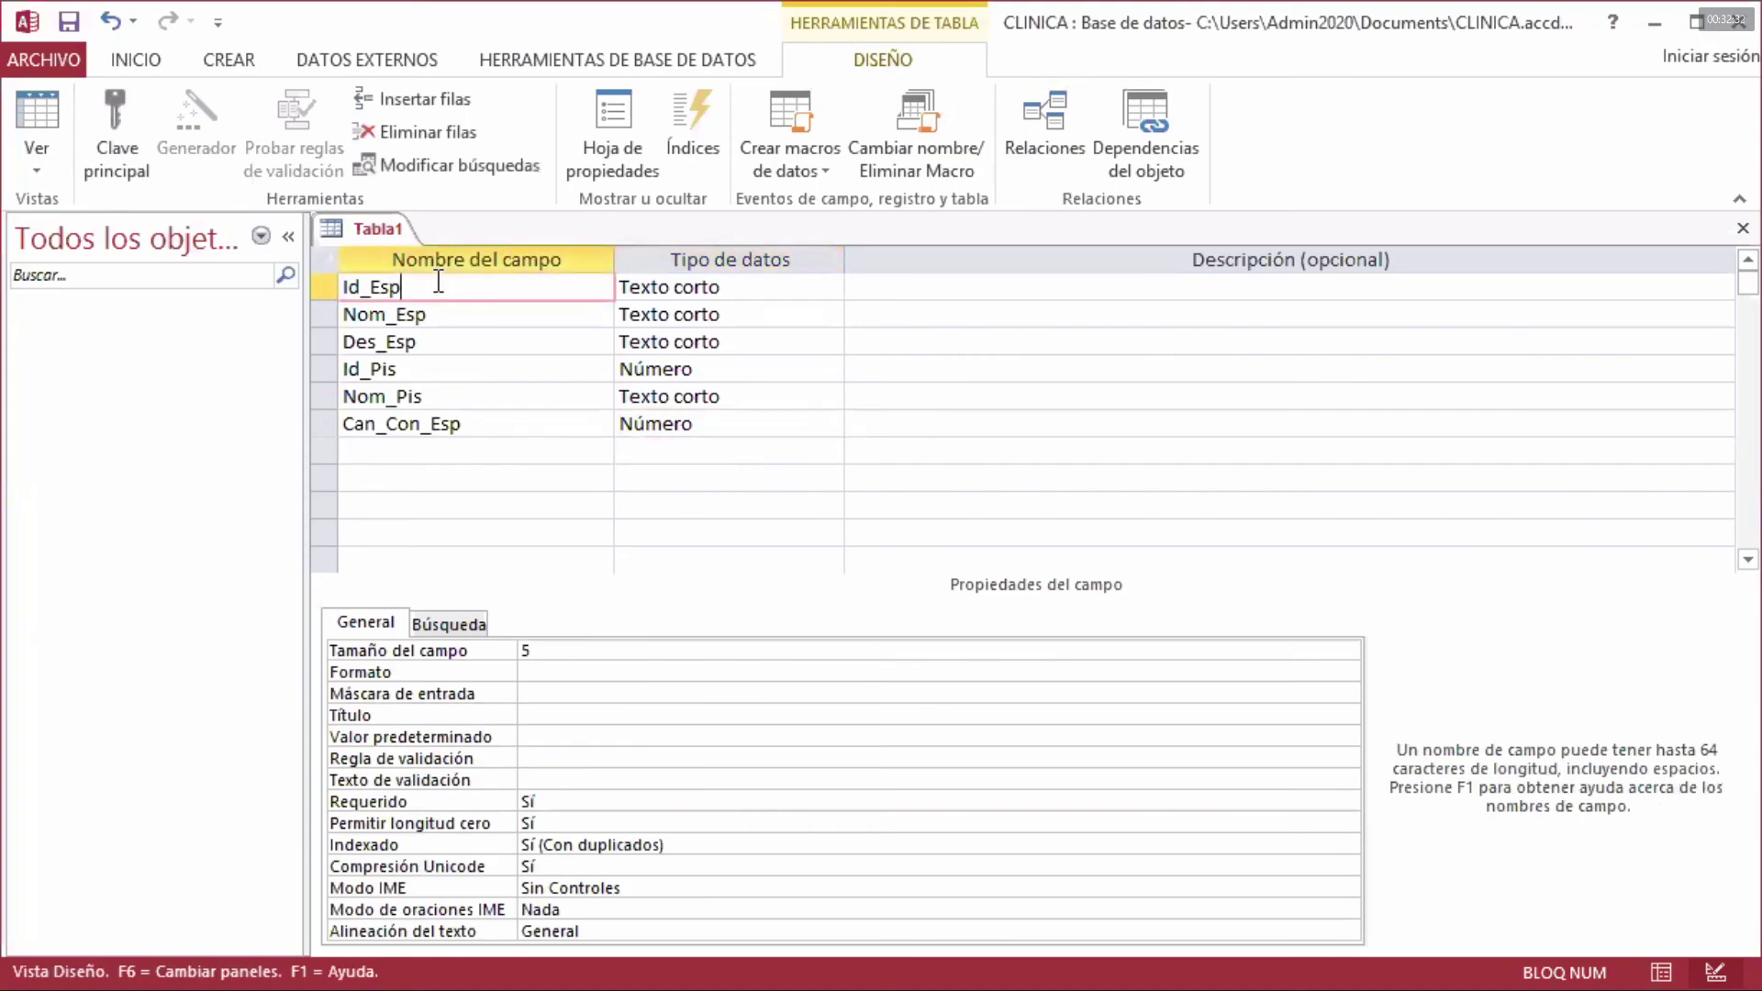
left_click_drag(436, 284, 333, 287)
left_click(378, 287)
left_click(325, 288)
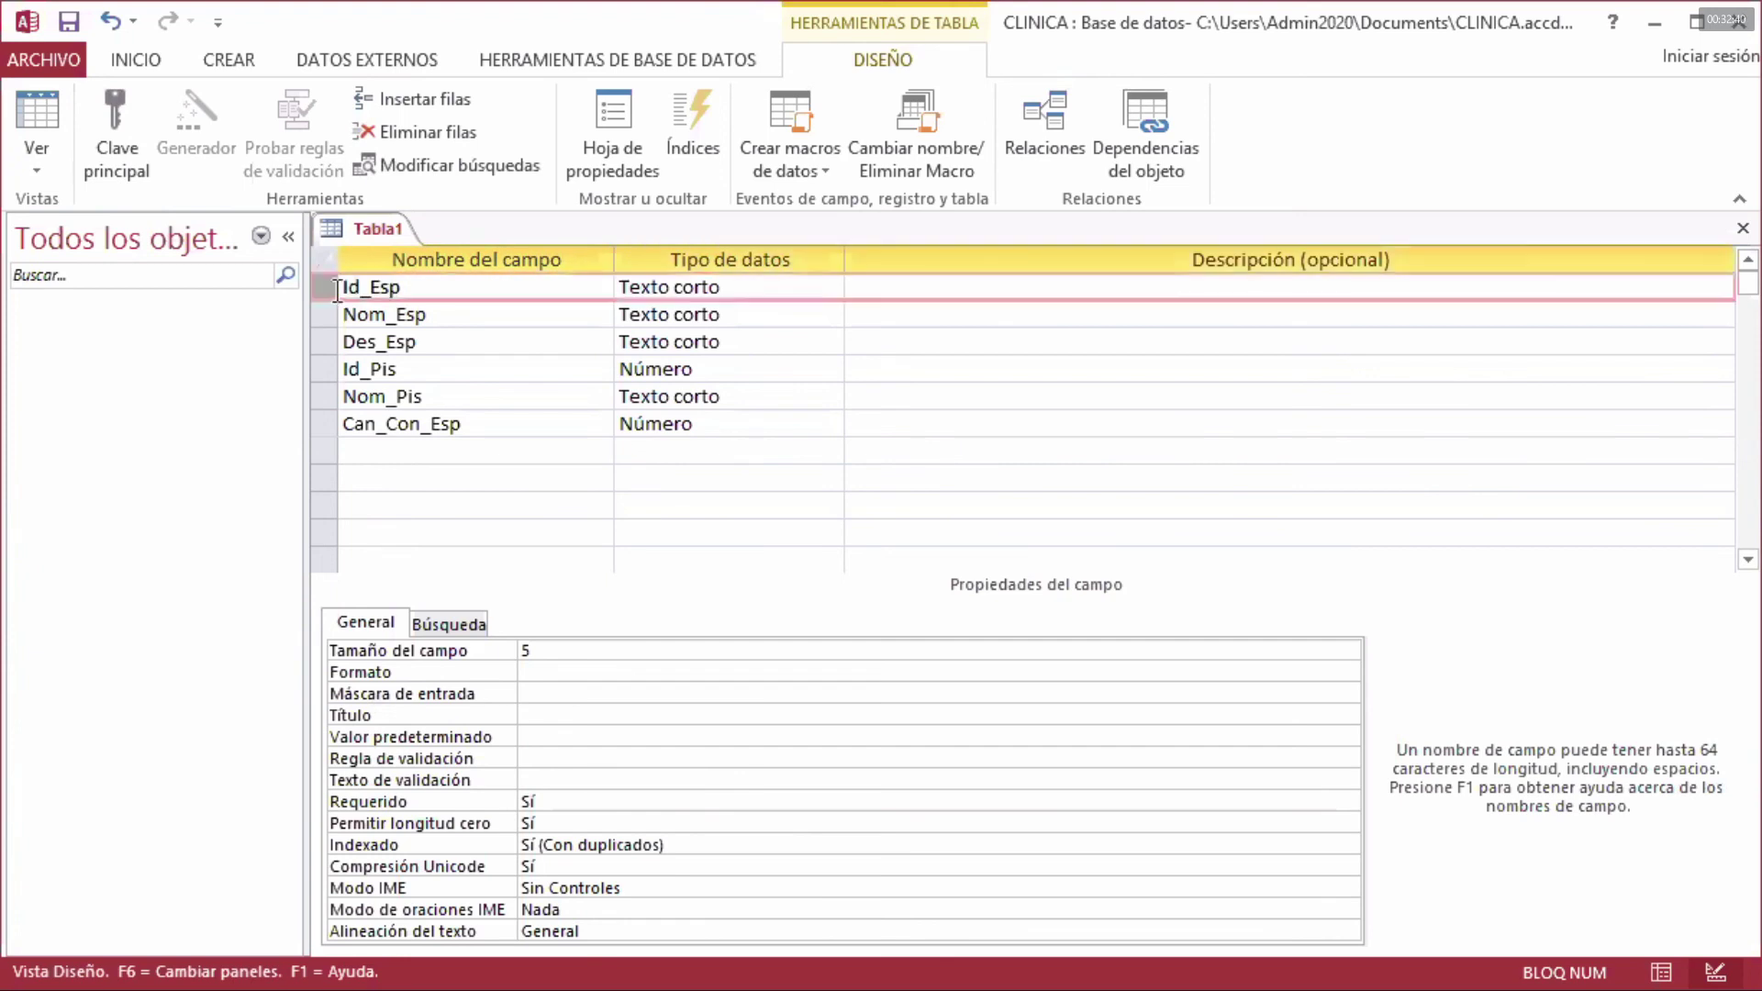
left_click(106, 127)
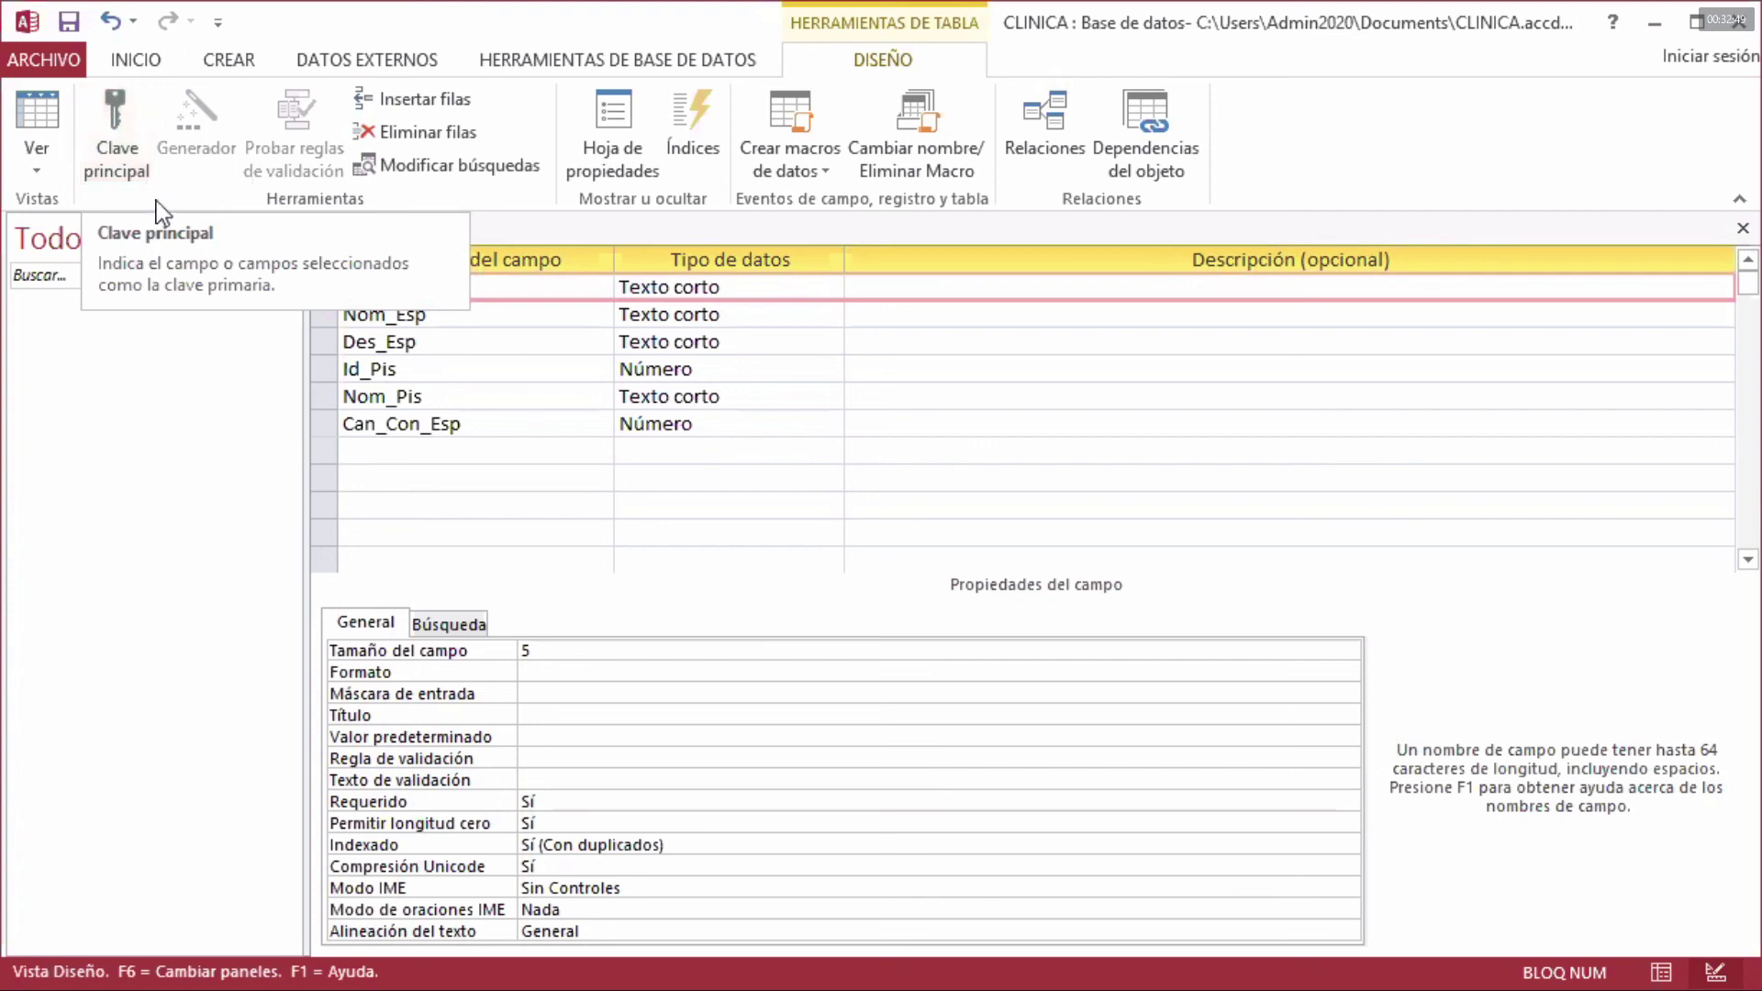
left_click(130, 147)
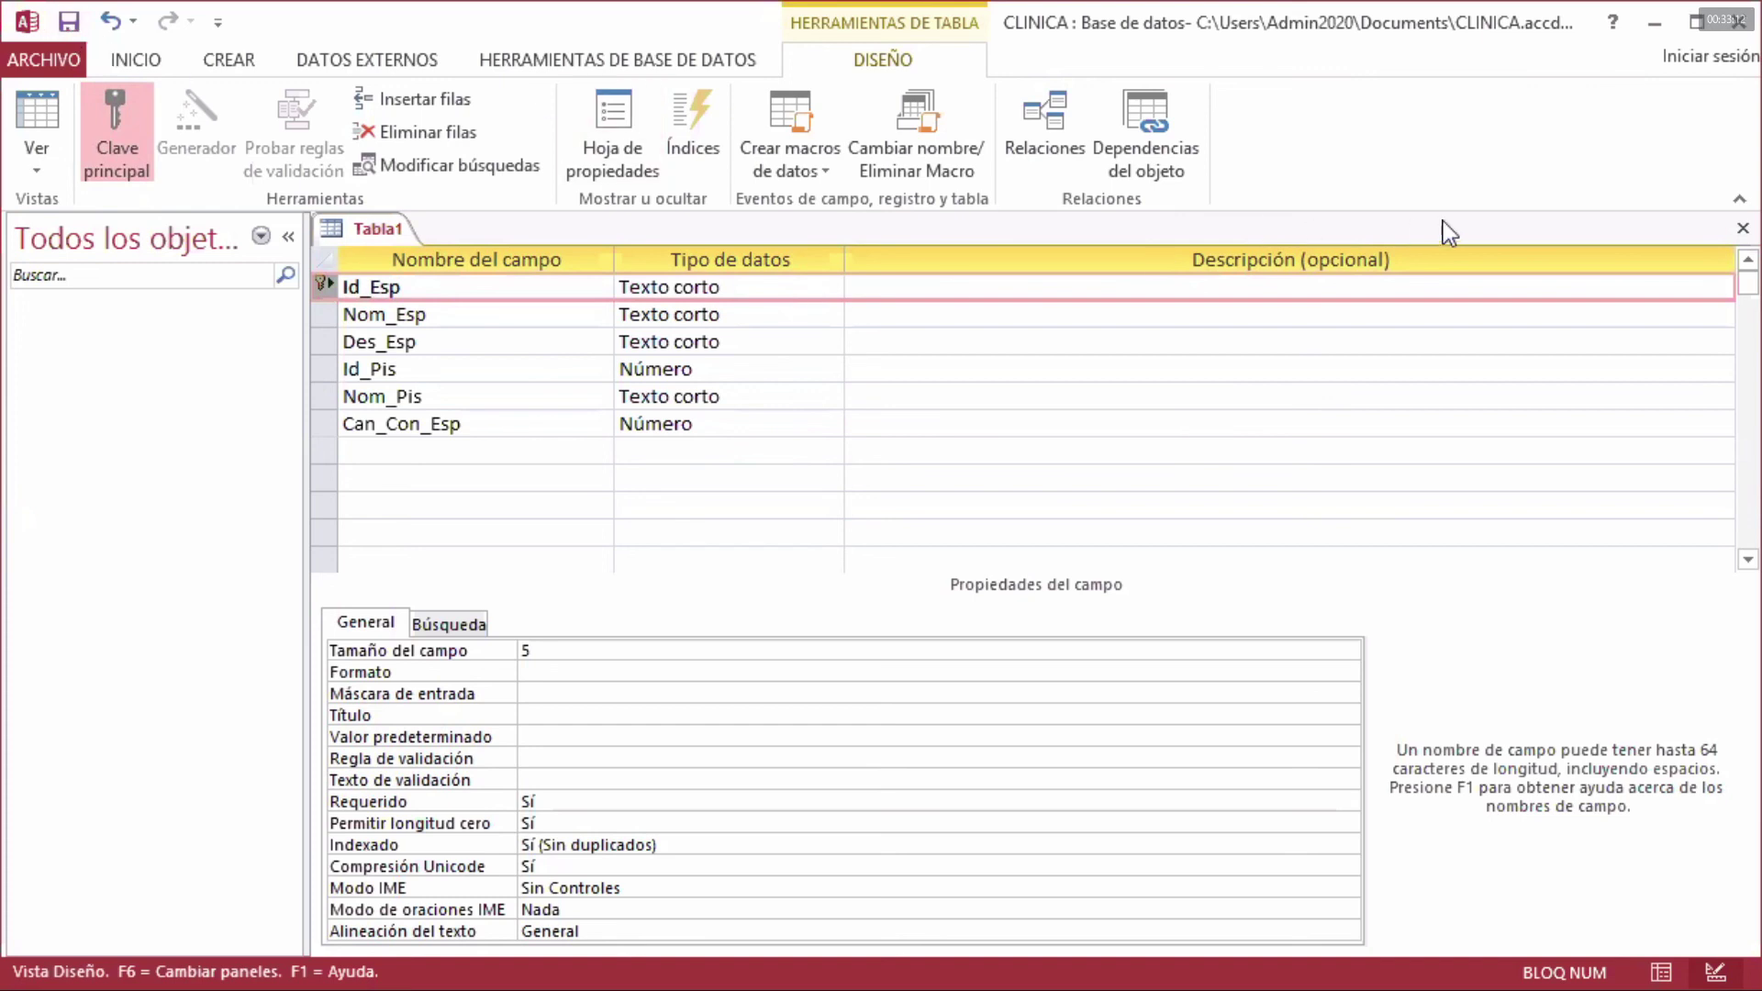
- Save the table under the name ESPECIALIDADES and close its design
left_click(70, 21)
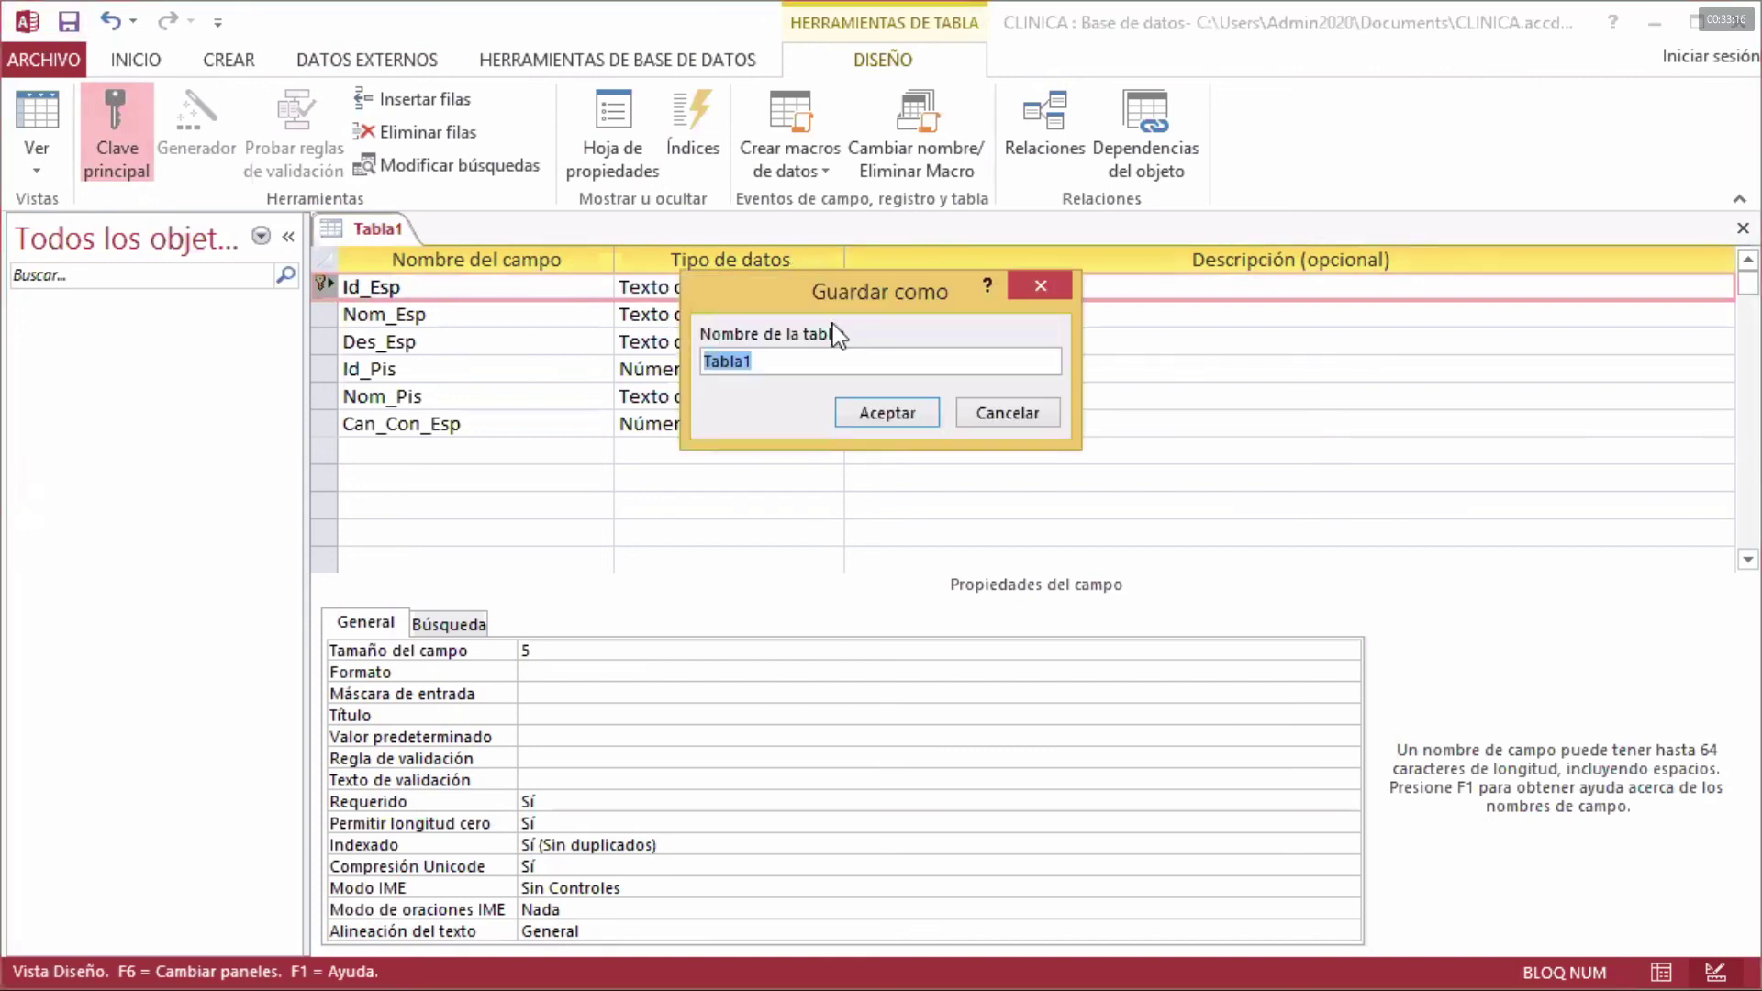
key("Caps_Lock")
type("ESP")
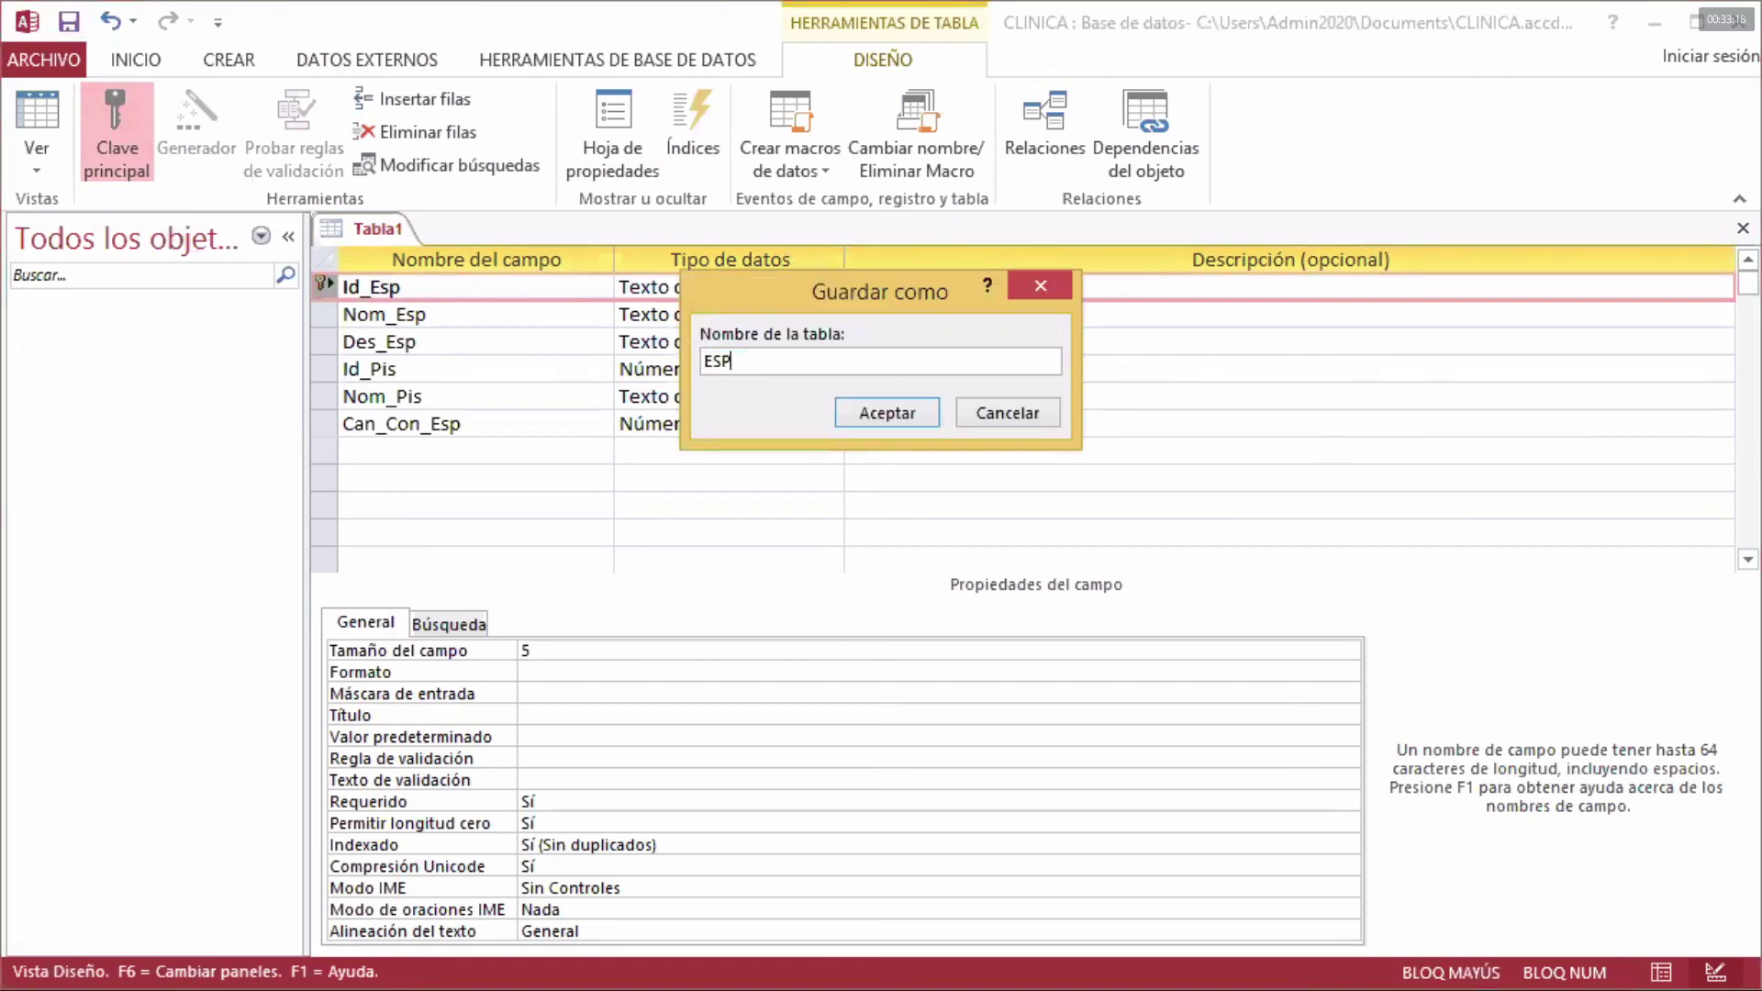
type("ECIALIDADES")
left_click(926, 422)
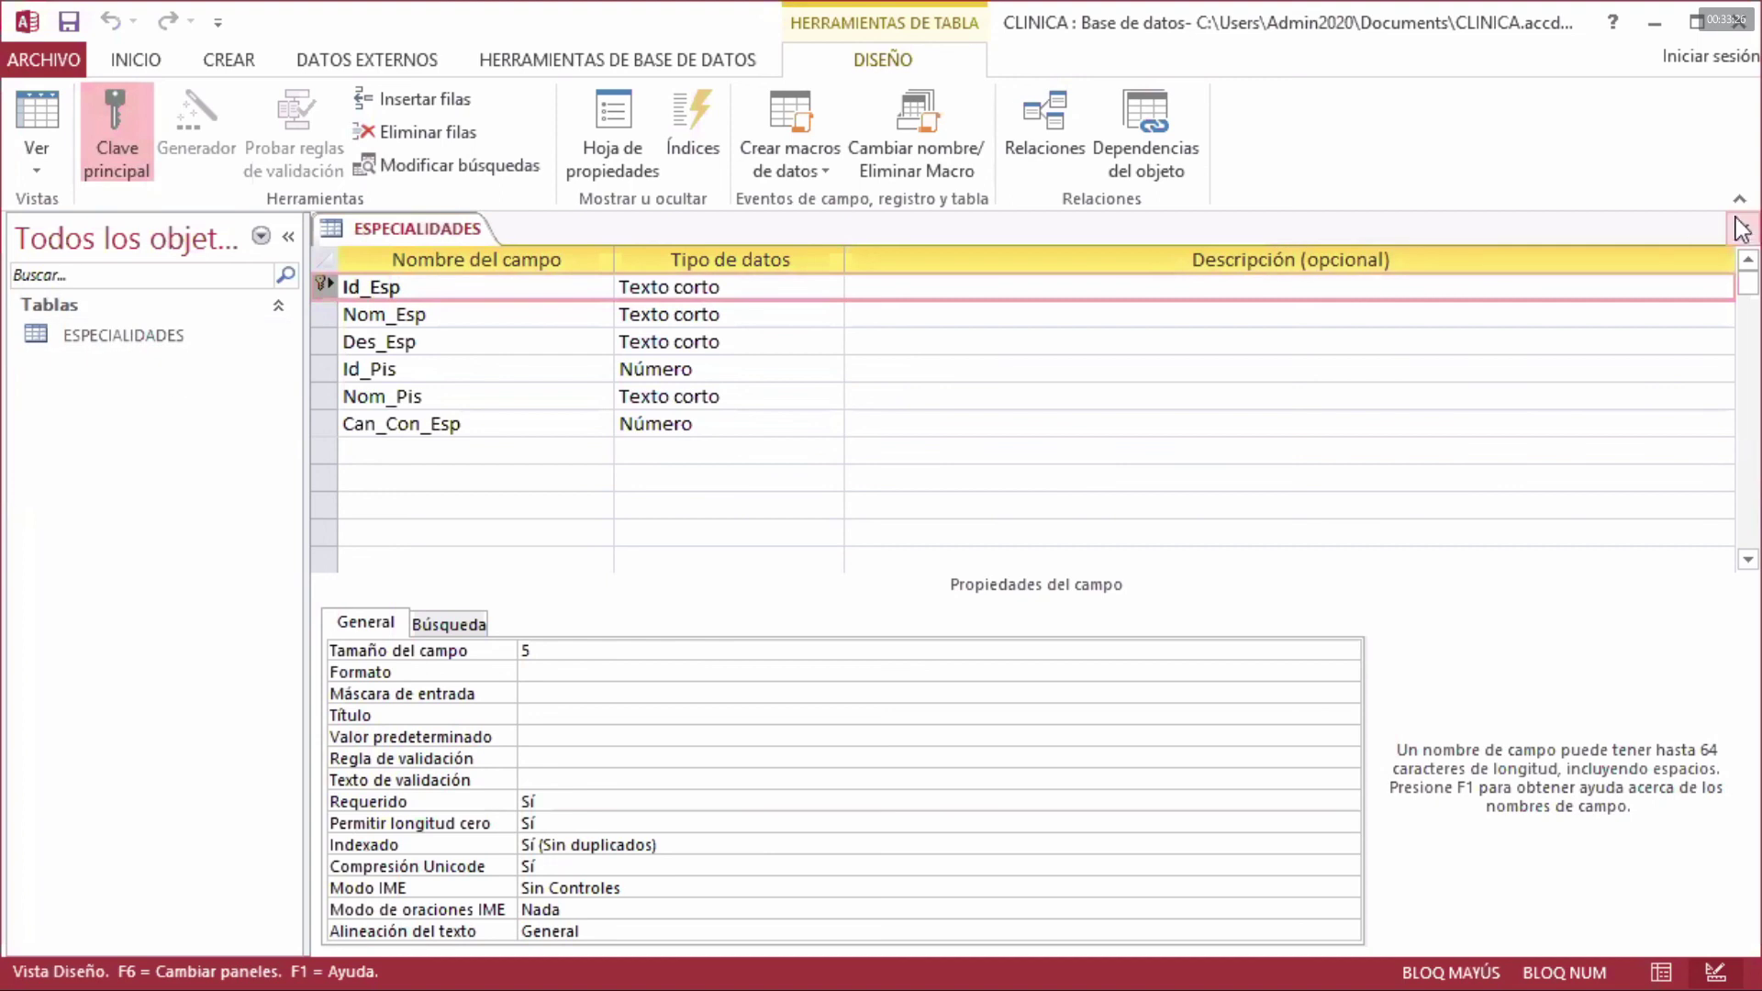
key("ctrl+w")
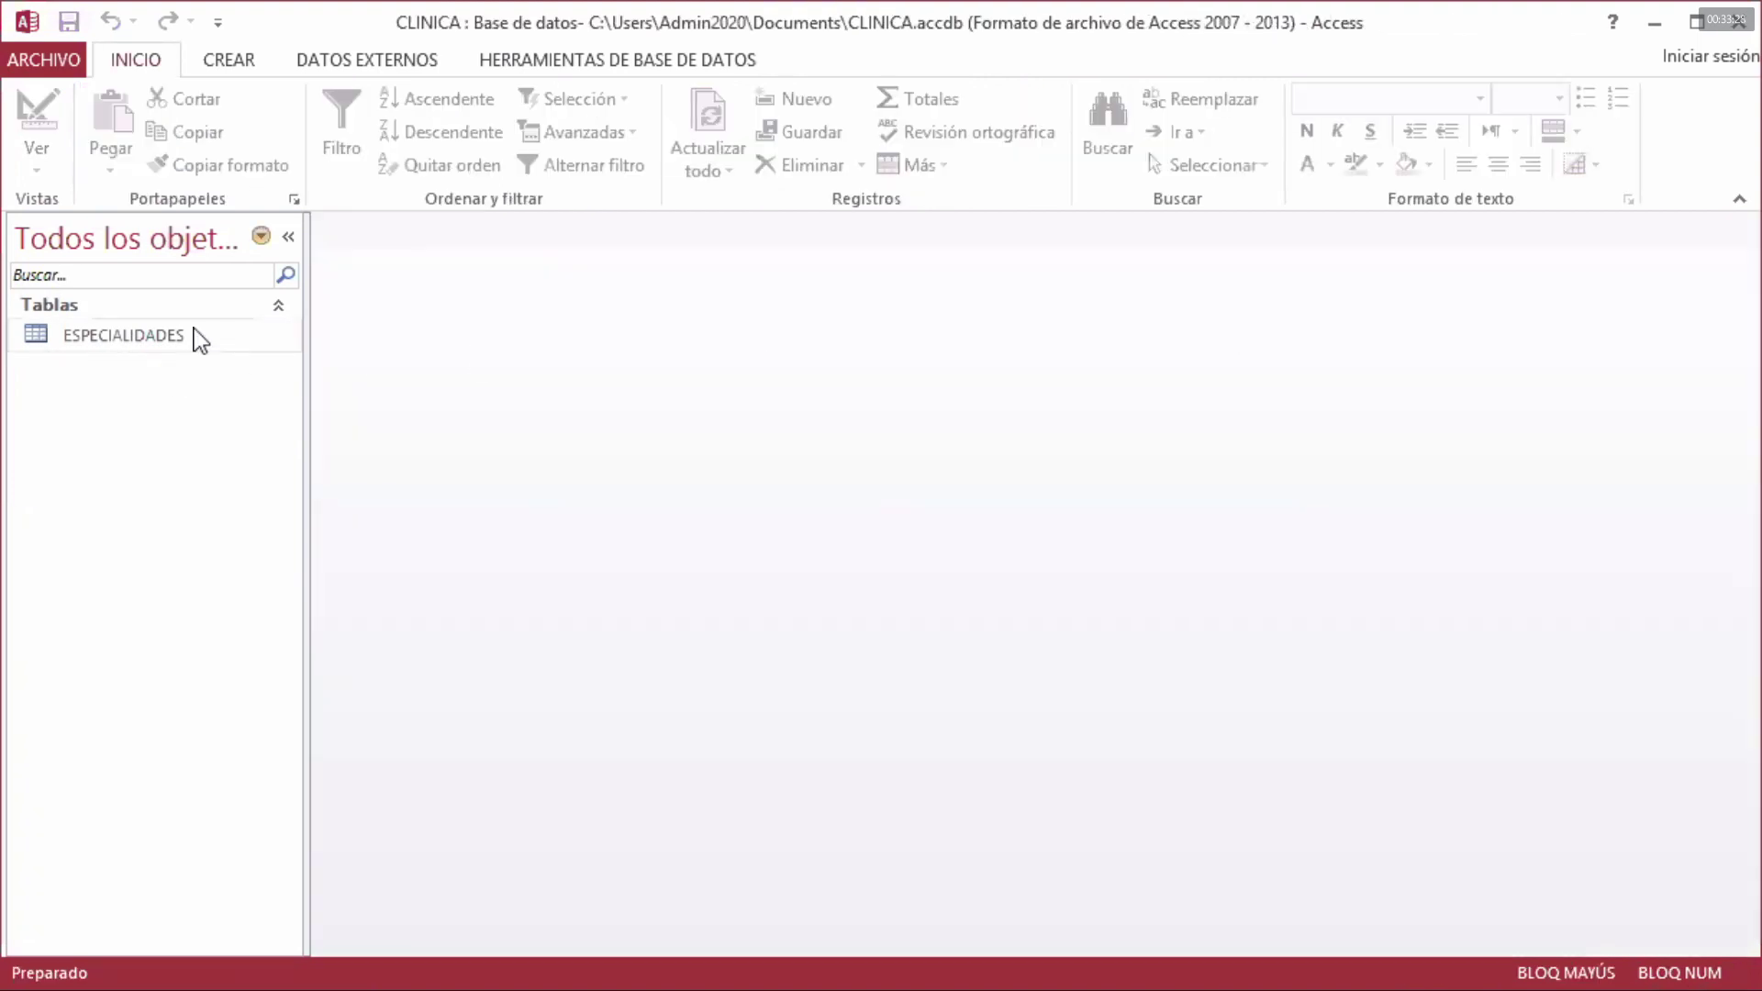
left_click(244, 339)
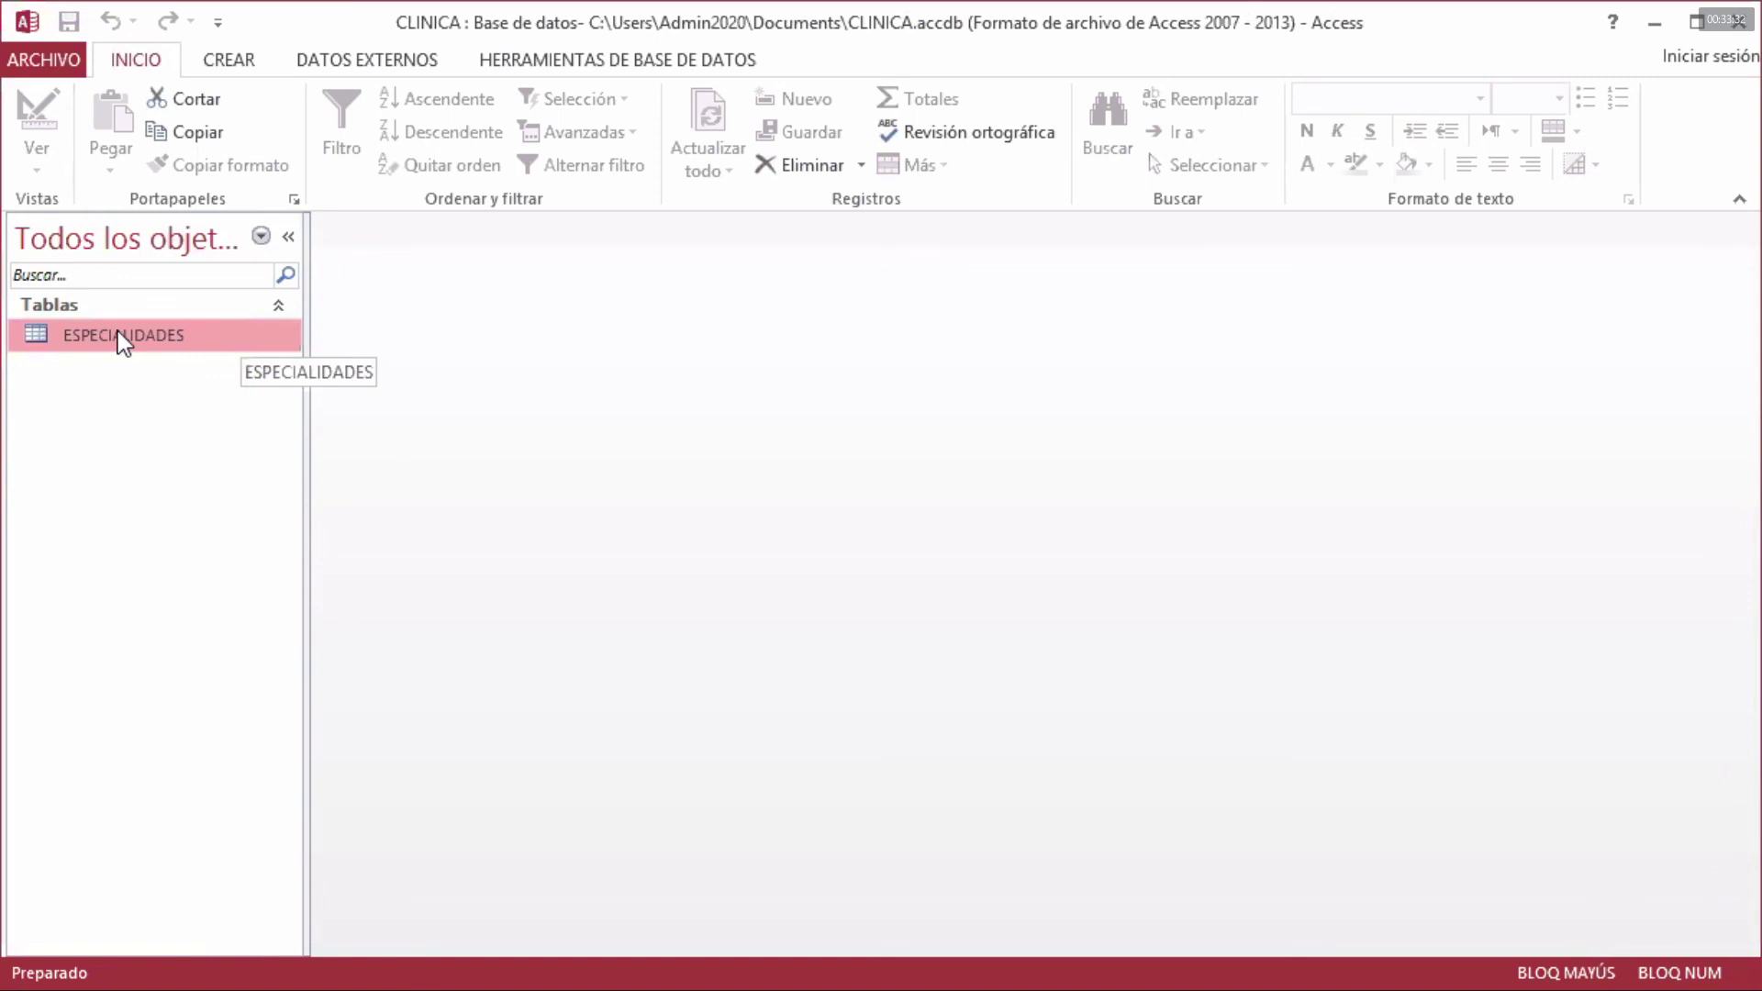
- Widen the object list, open the ESPECIALIDADES table to inspect its columns in datasheet view, and close it
left_click_drag(304, 351, 332, 354)
double_click(254, 340)
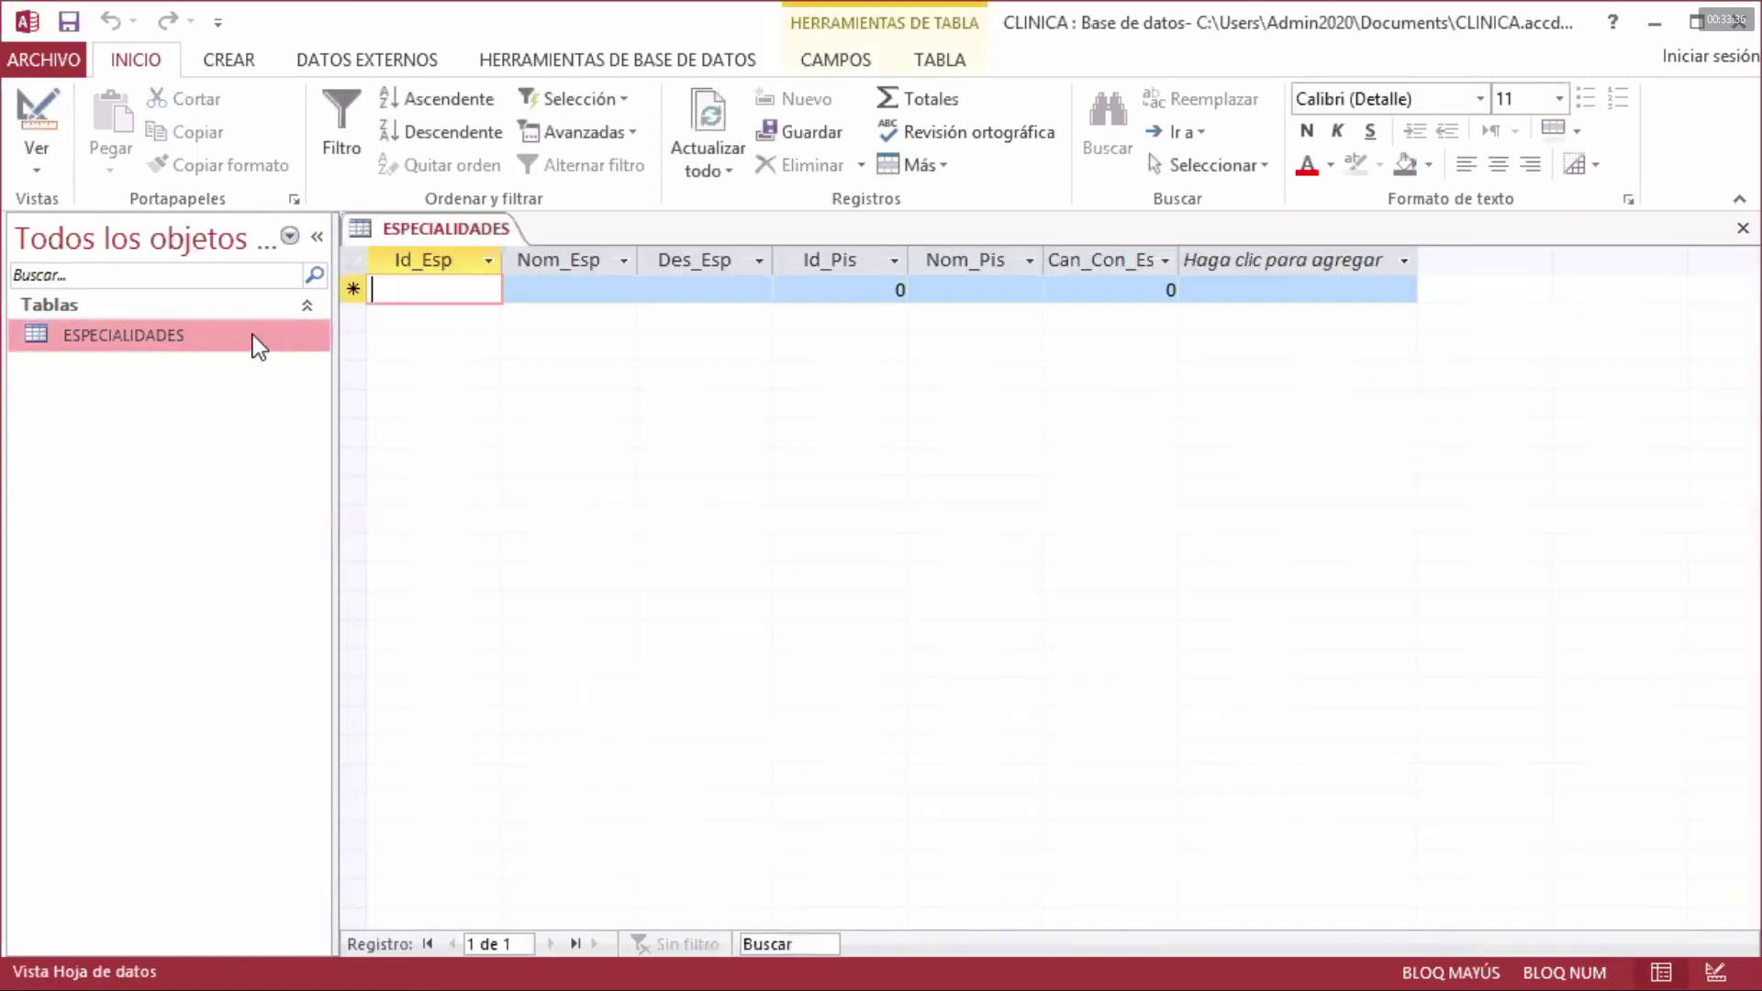
left_click(584, 292)
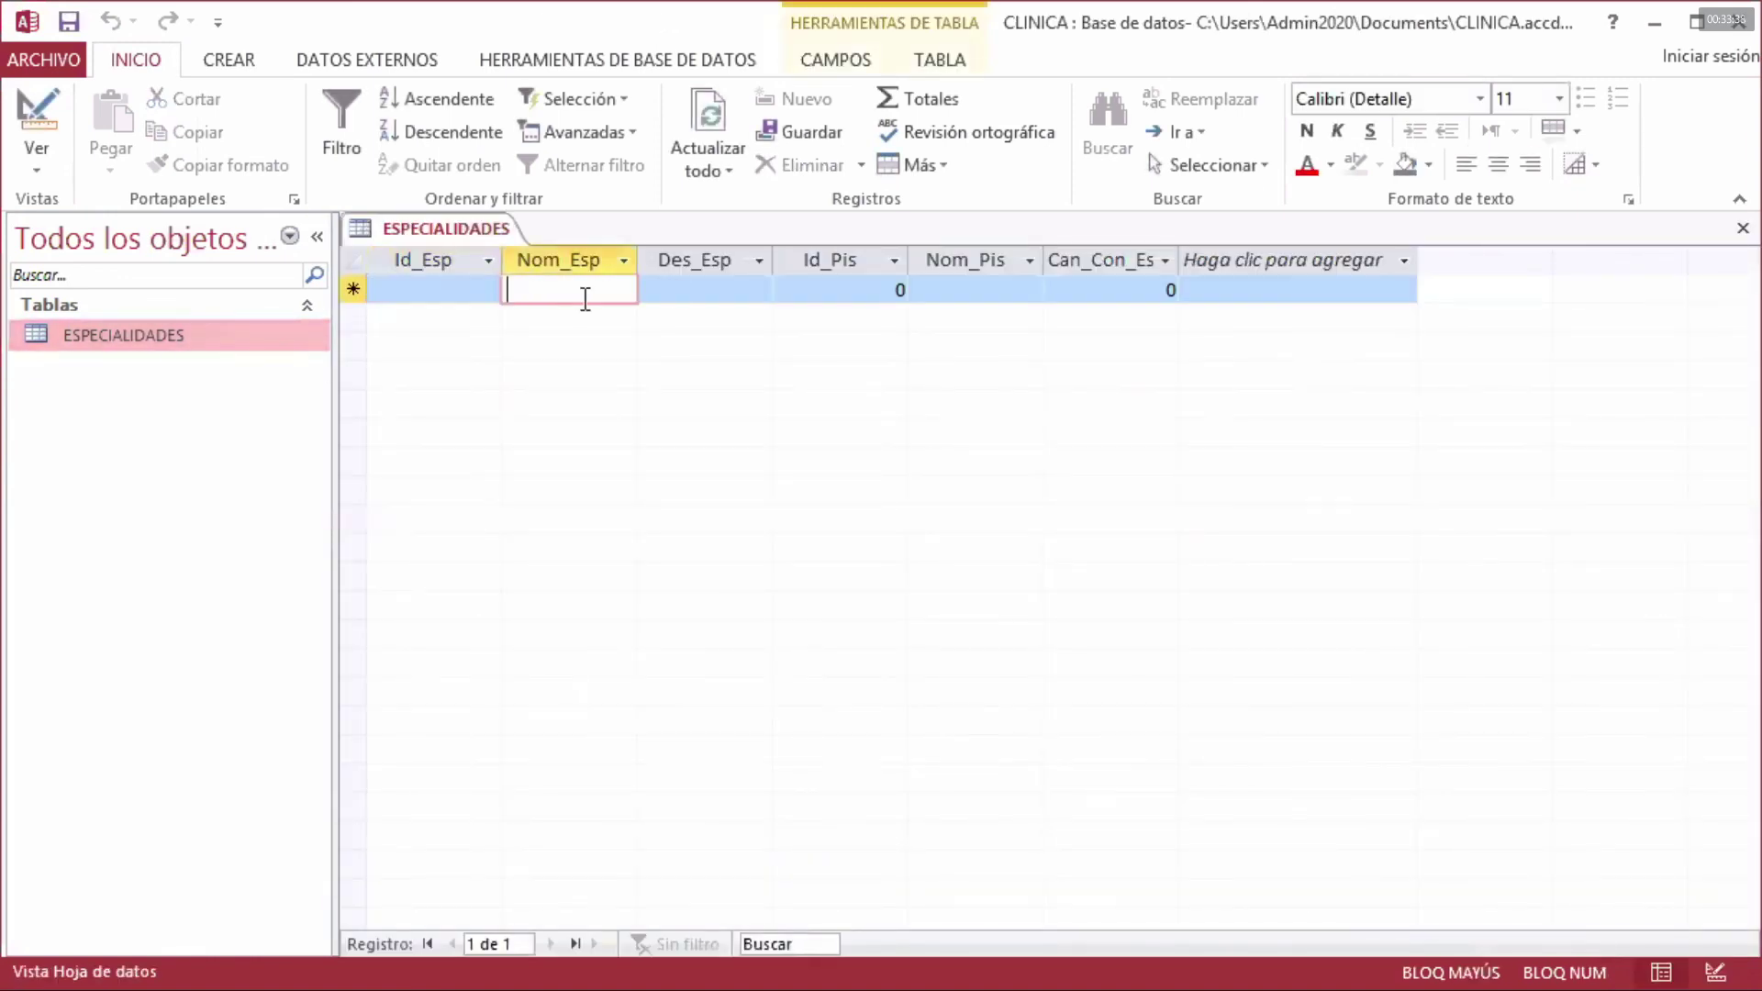
left_click(676, 292)
left_click(903, 292)
left_click(976, 290)
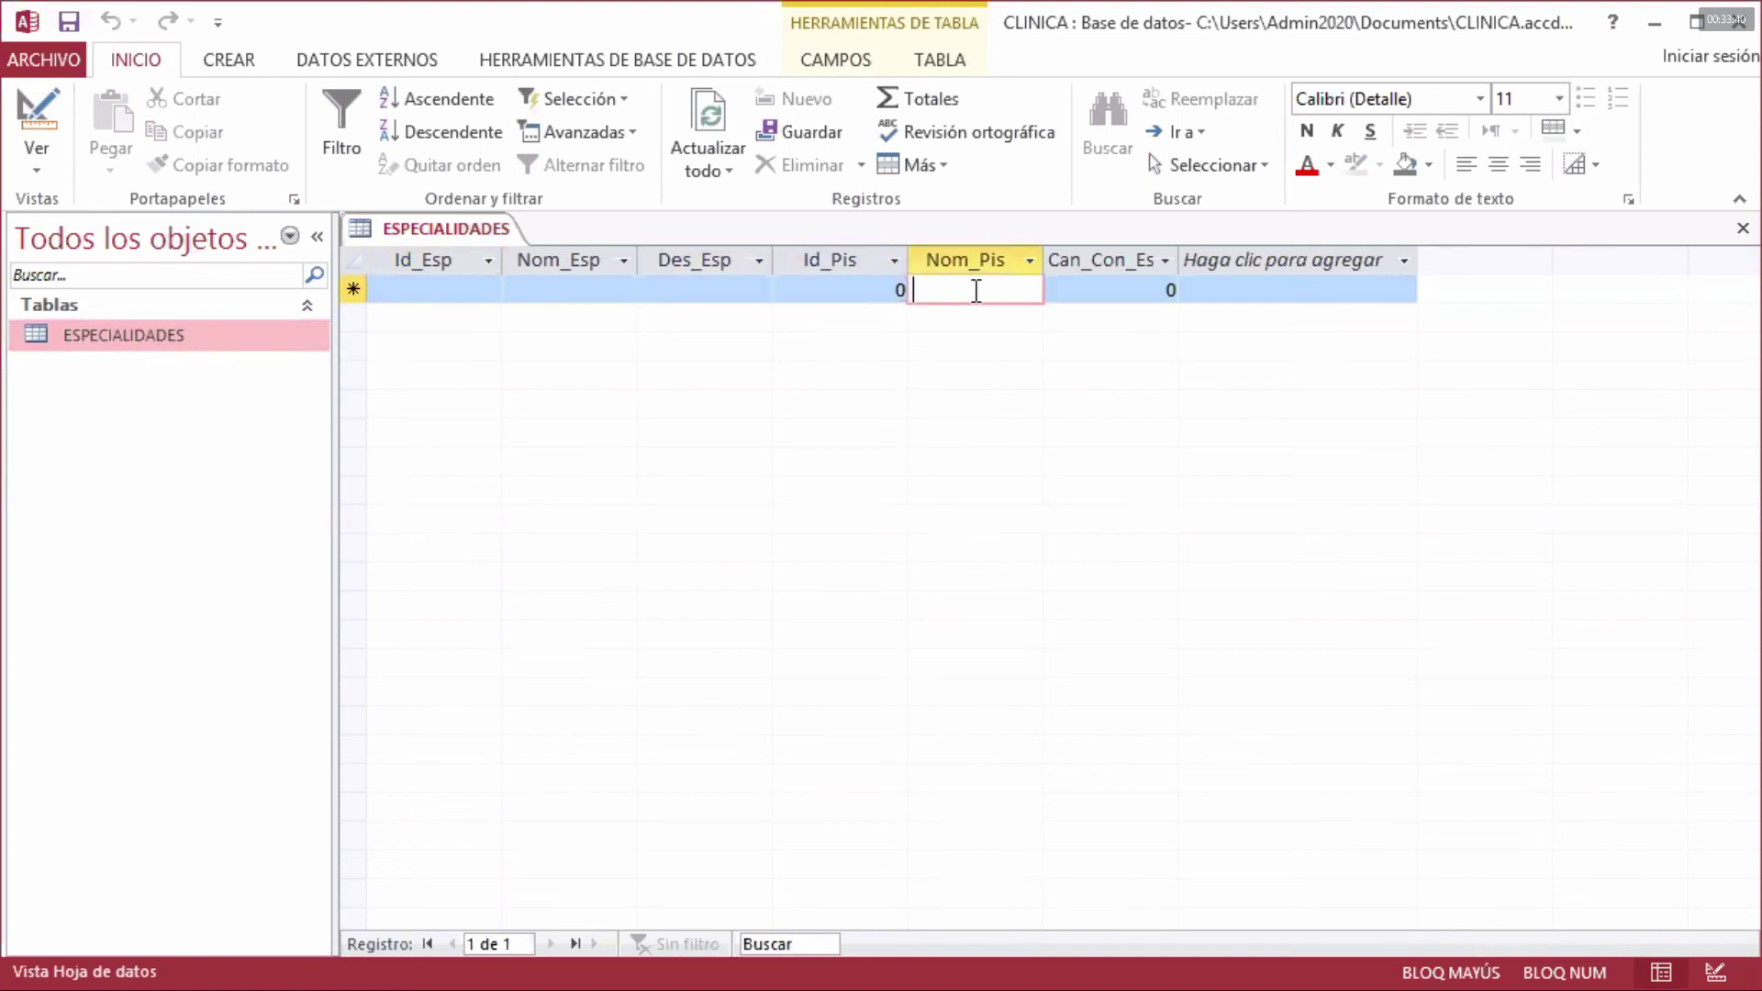
left_click(1108, 290)
left_click(471, 290)
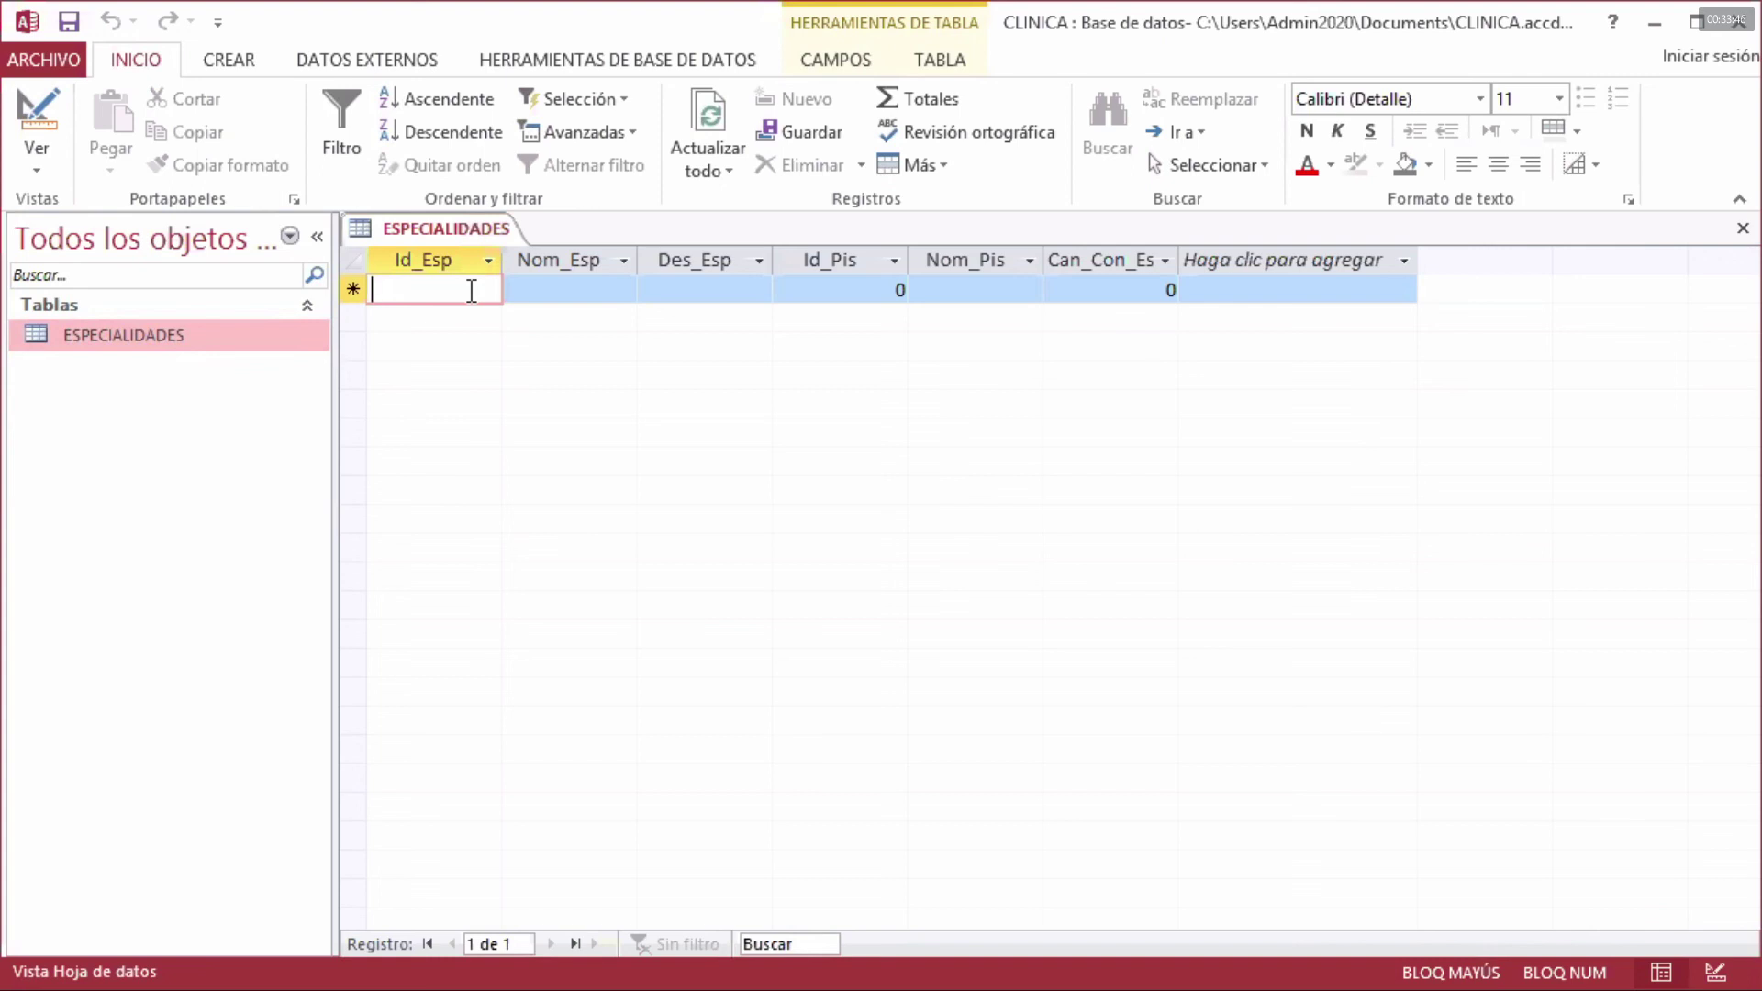
left_click(555, 290)
left_click(537, 292)
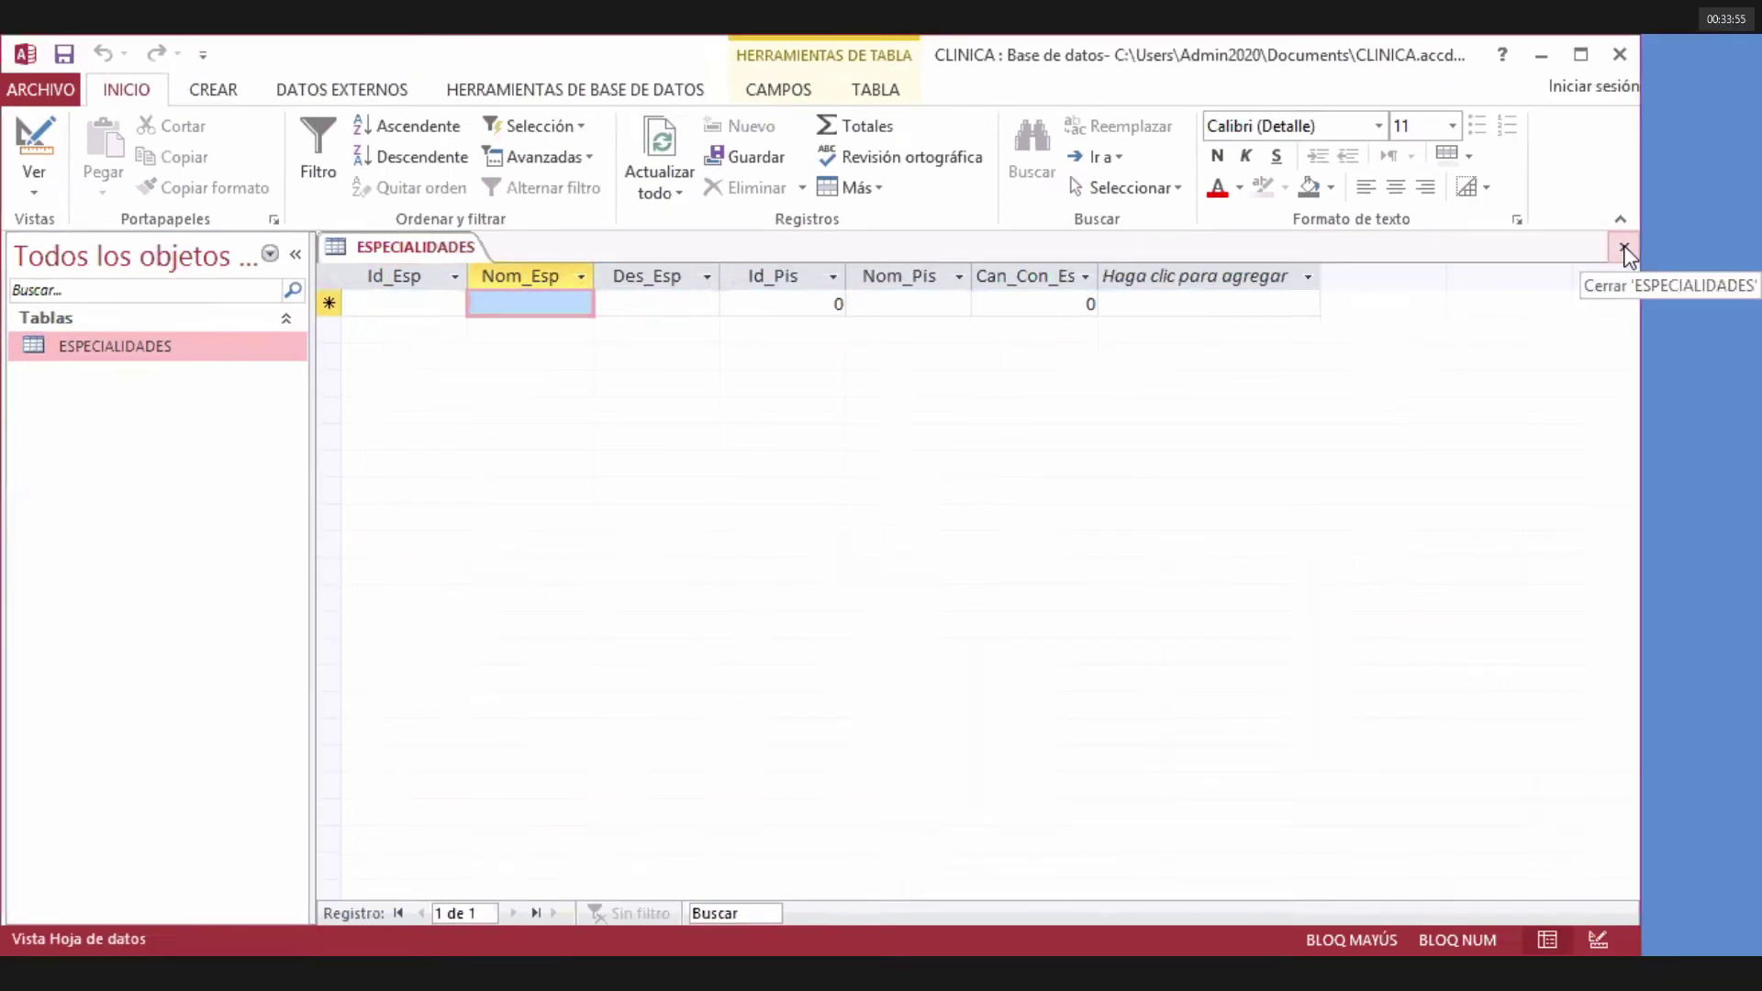
left_click(1625, 249)
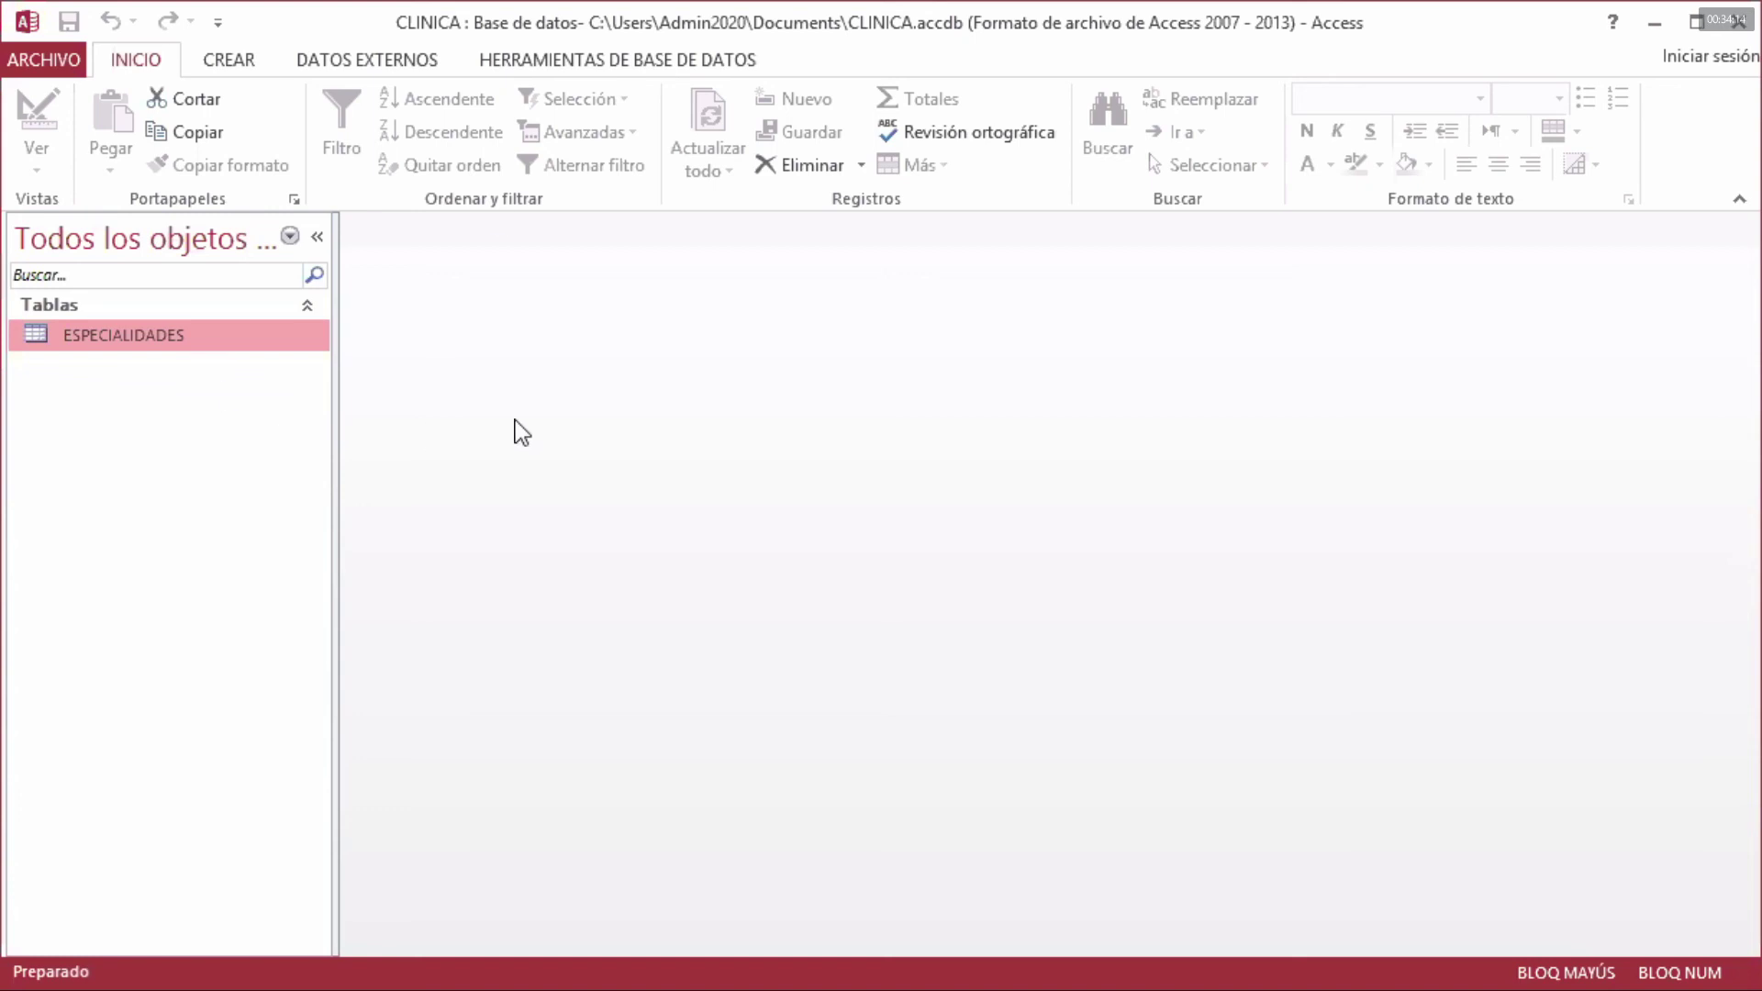
- Switch to the PDF in the browser, review the field names of the MEDICOS table, and return to Access
key("alt+Tab")
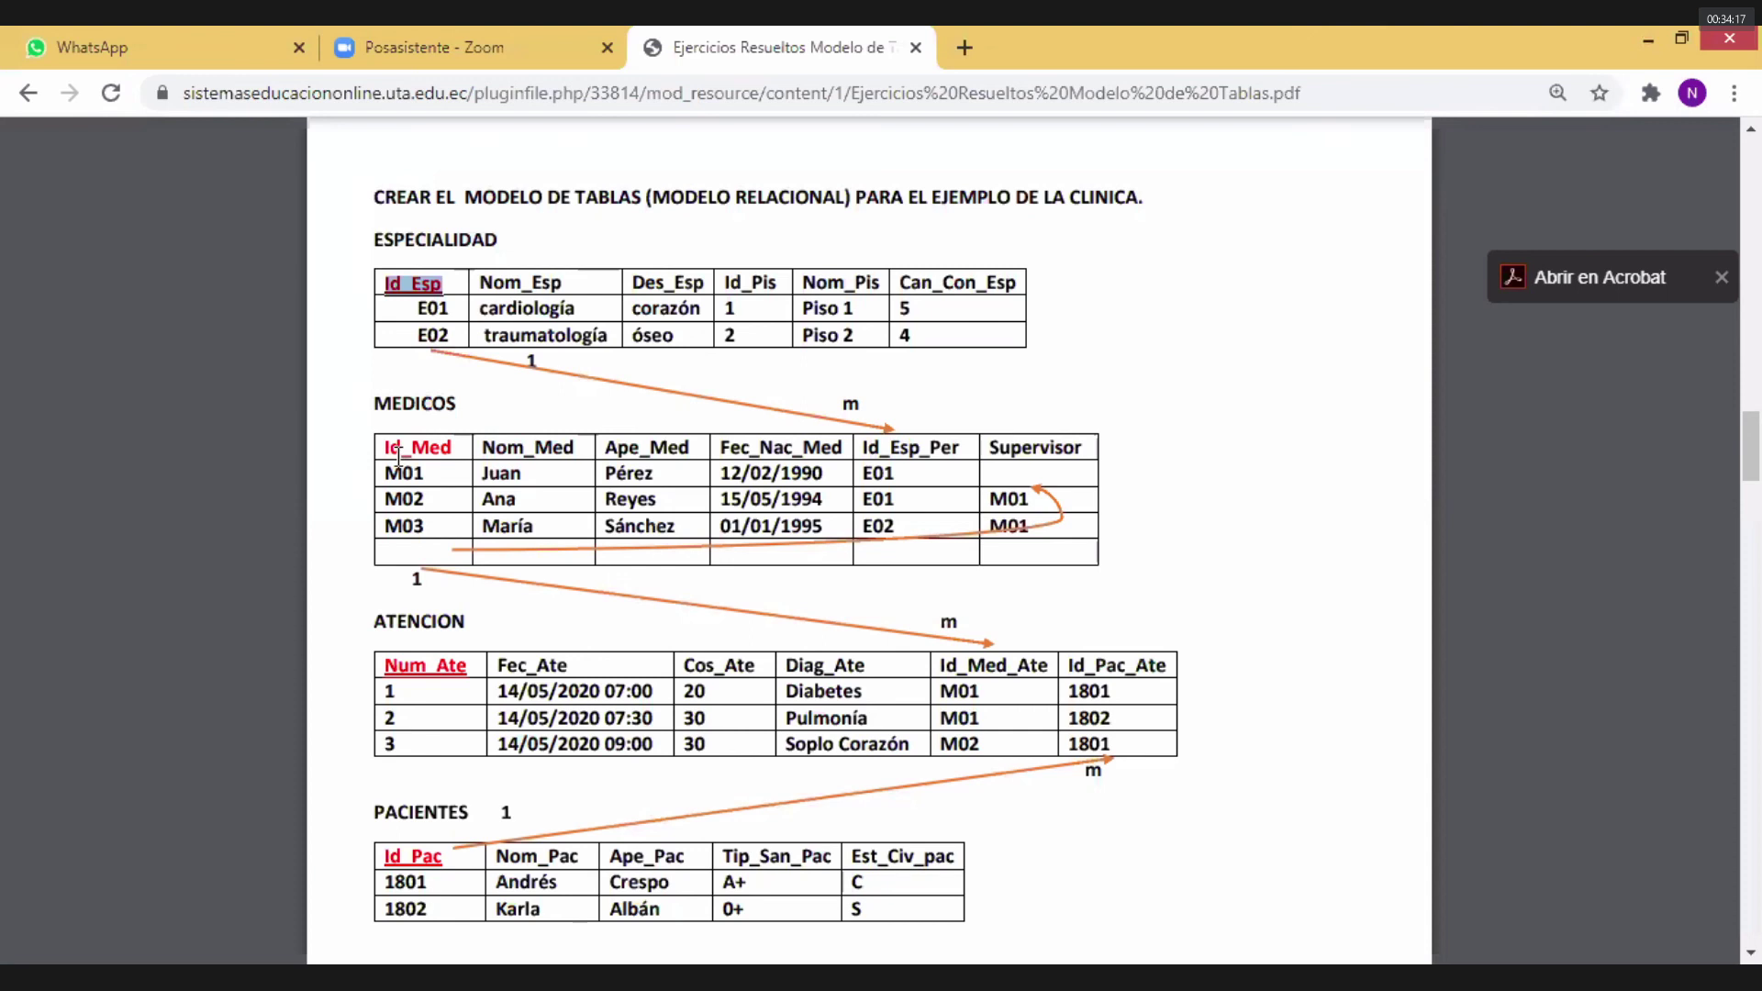
left_click_drag(398, 451, 1081, 450)
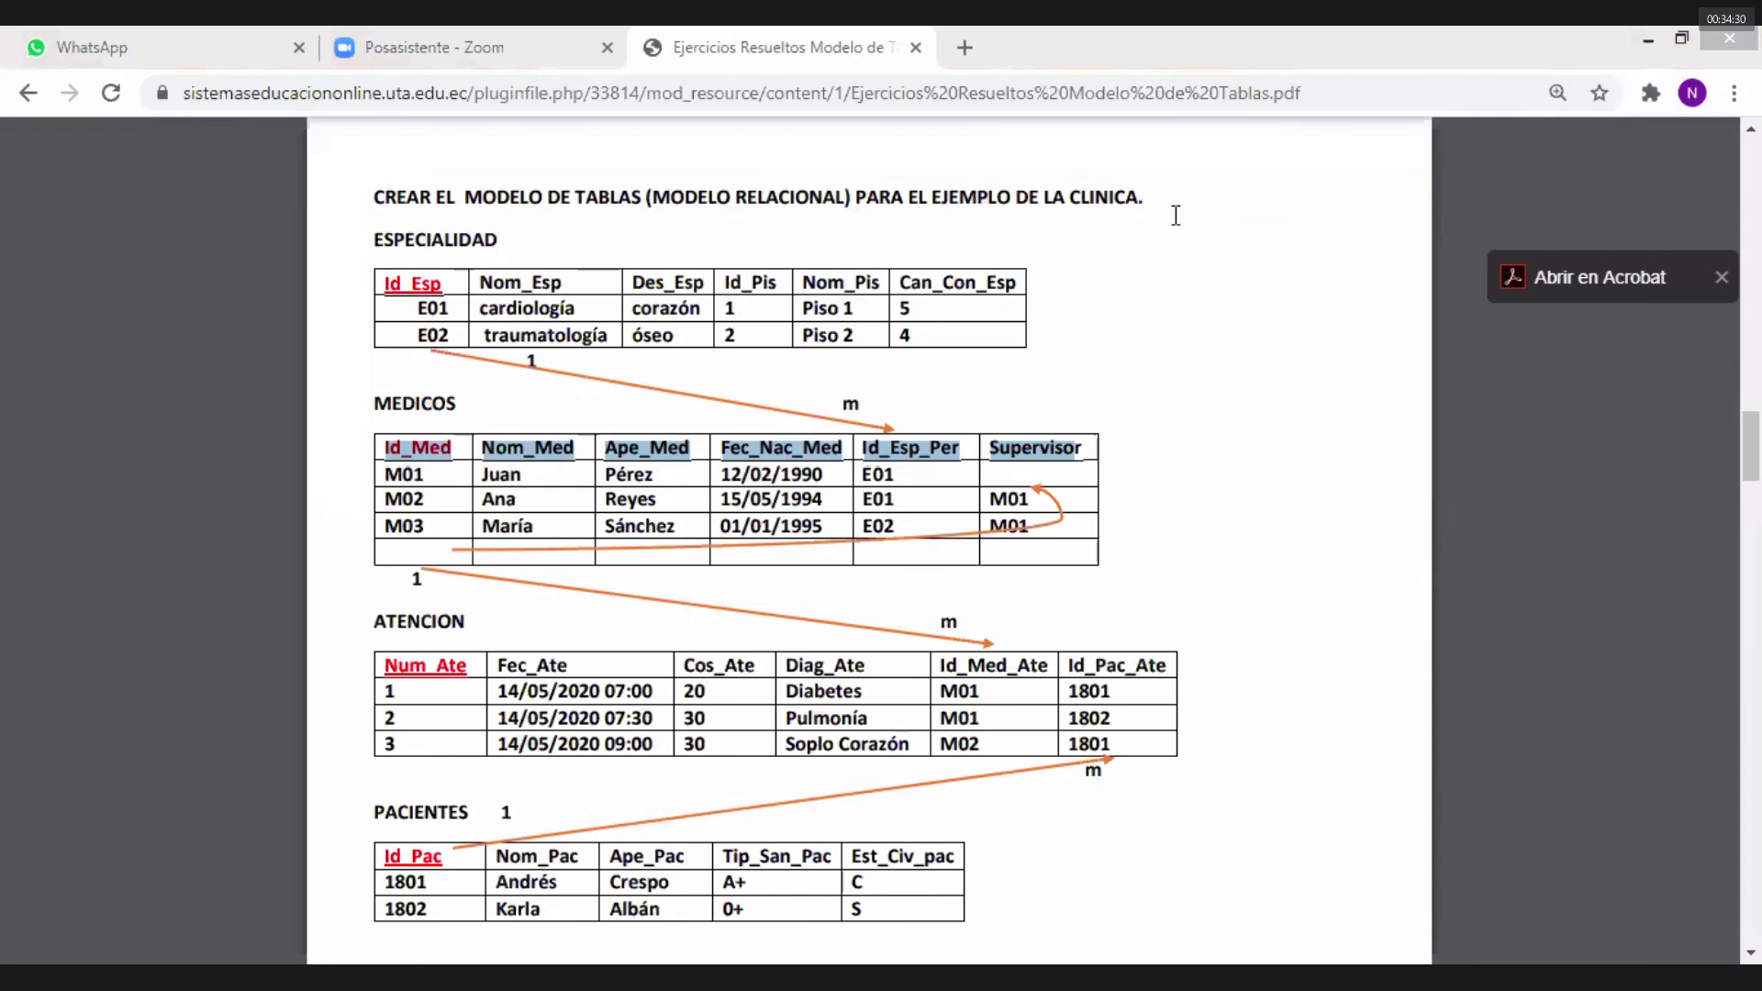
key("alt+Tab")
- Start a new table in design view and add a Texto corto field named Id_Med
left_click(220, 66)
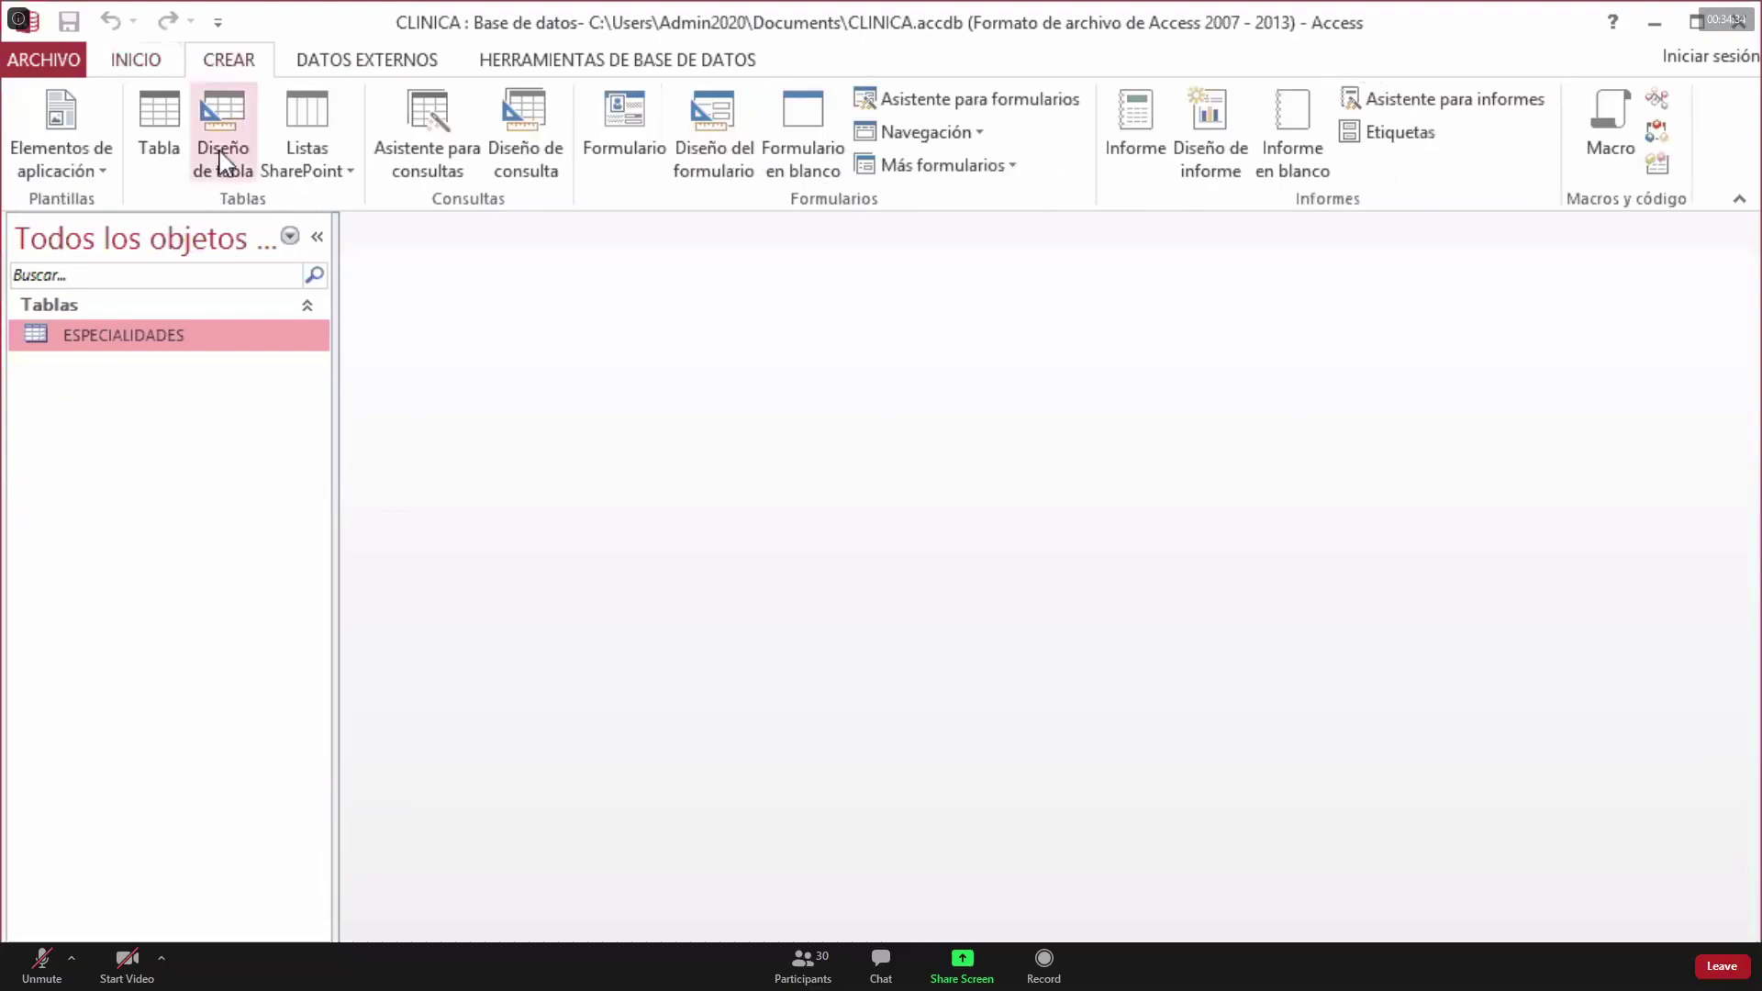
left_click(230, 115)
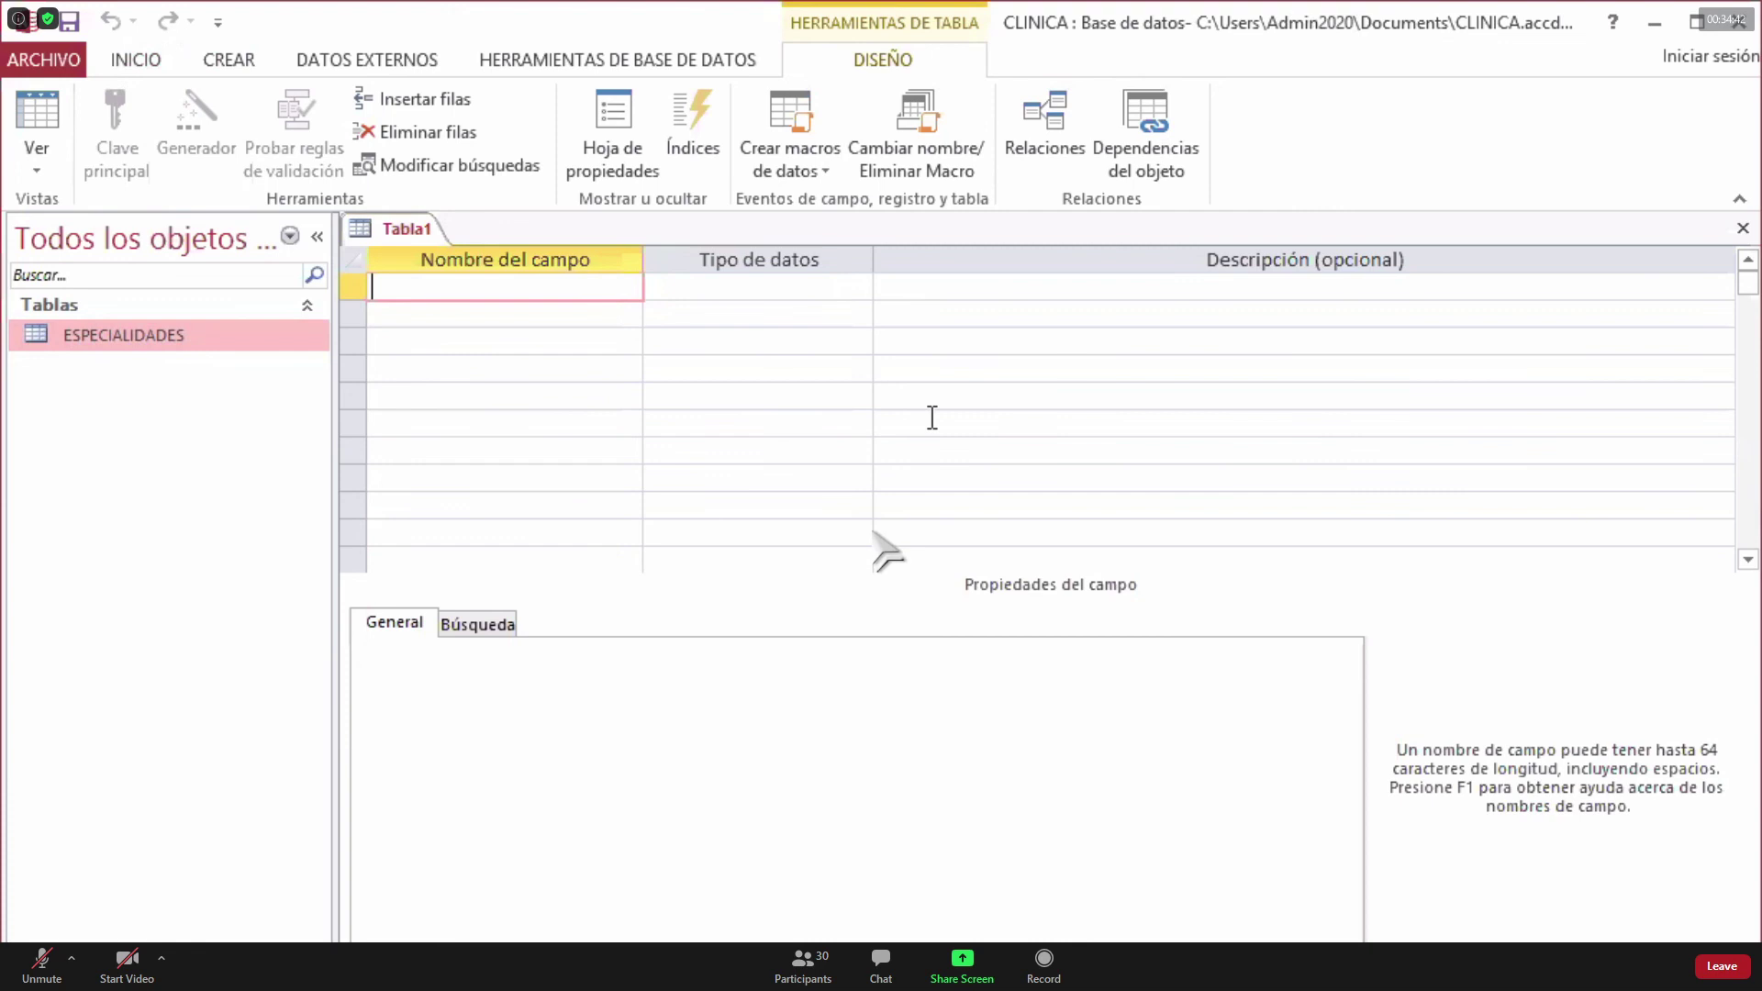
type("ID")
key("BackSpace")
key("BackSpace")
key("Caps_Lock")
type("I")
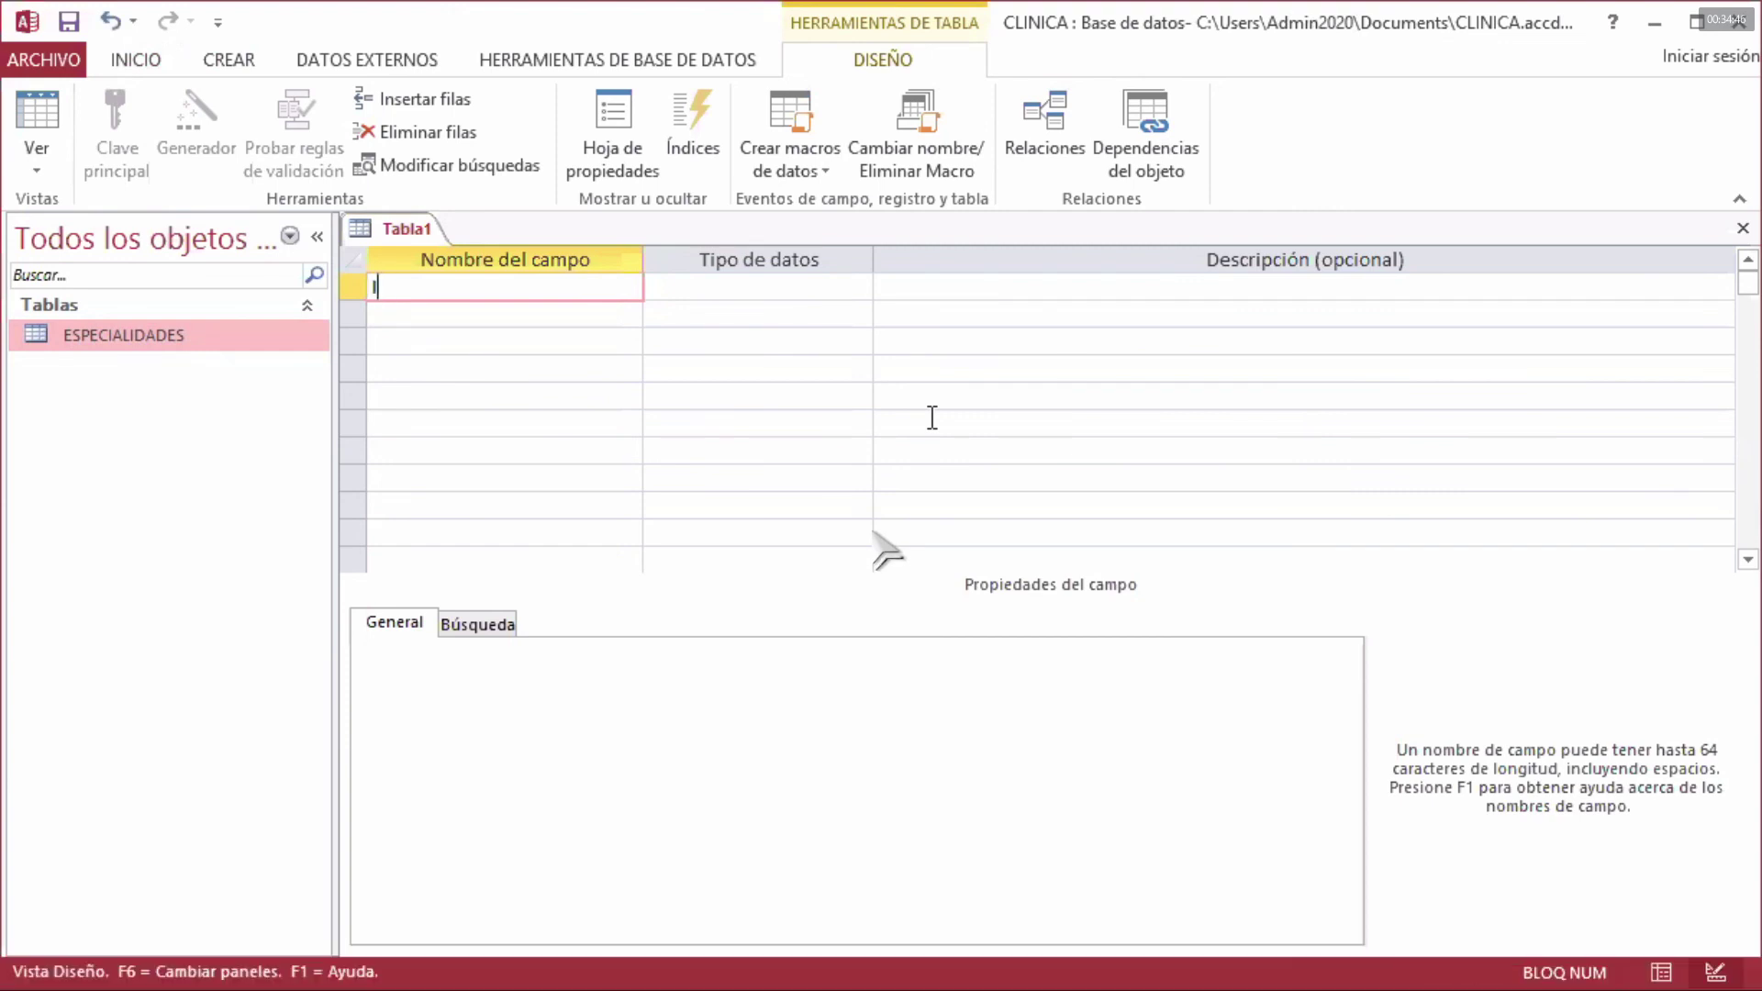
type("d_Med")
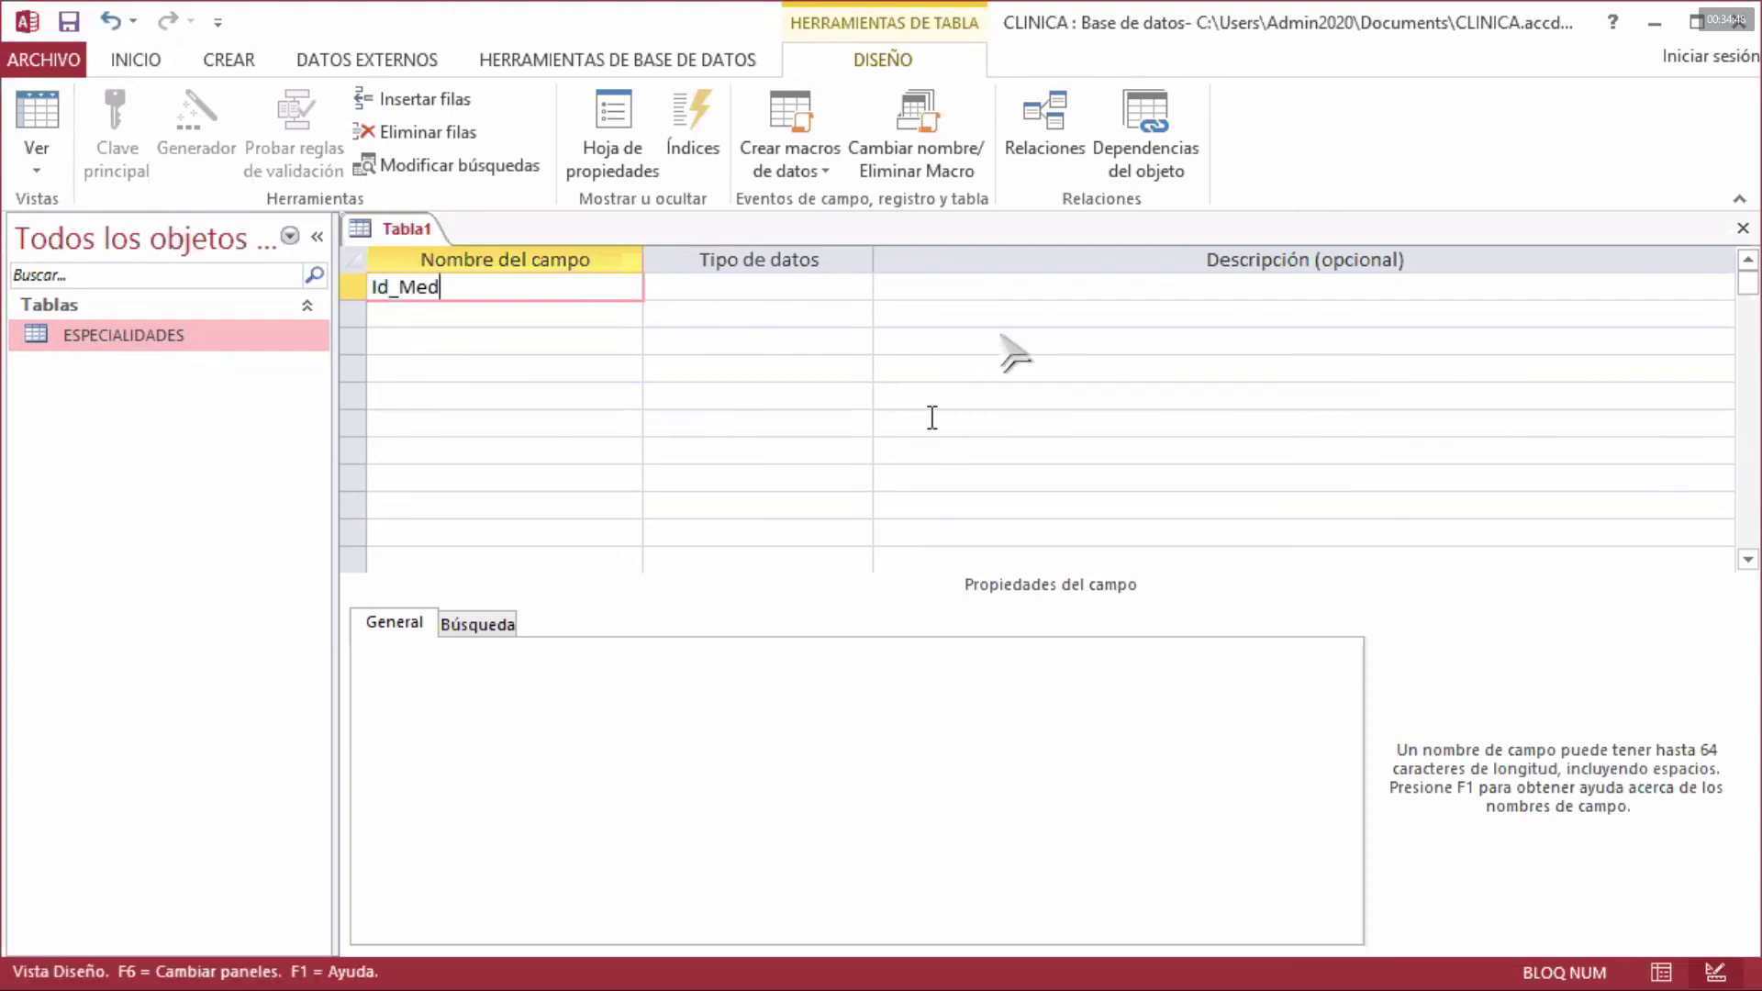
left_click(847, 285)
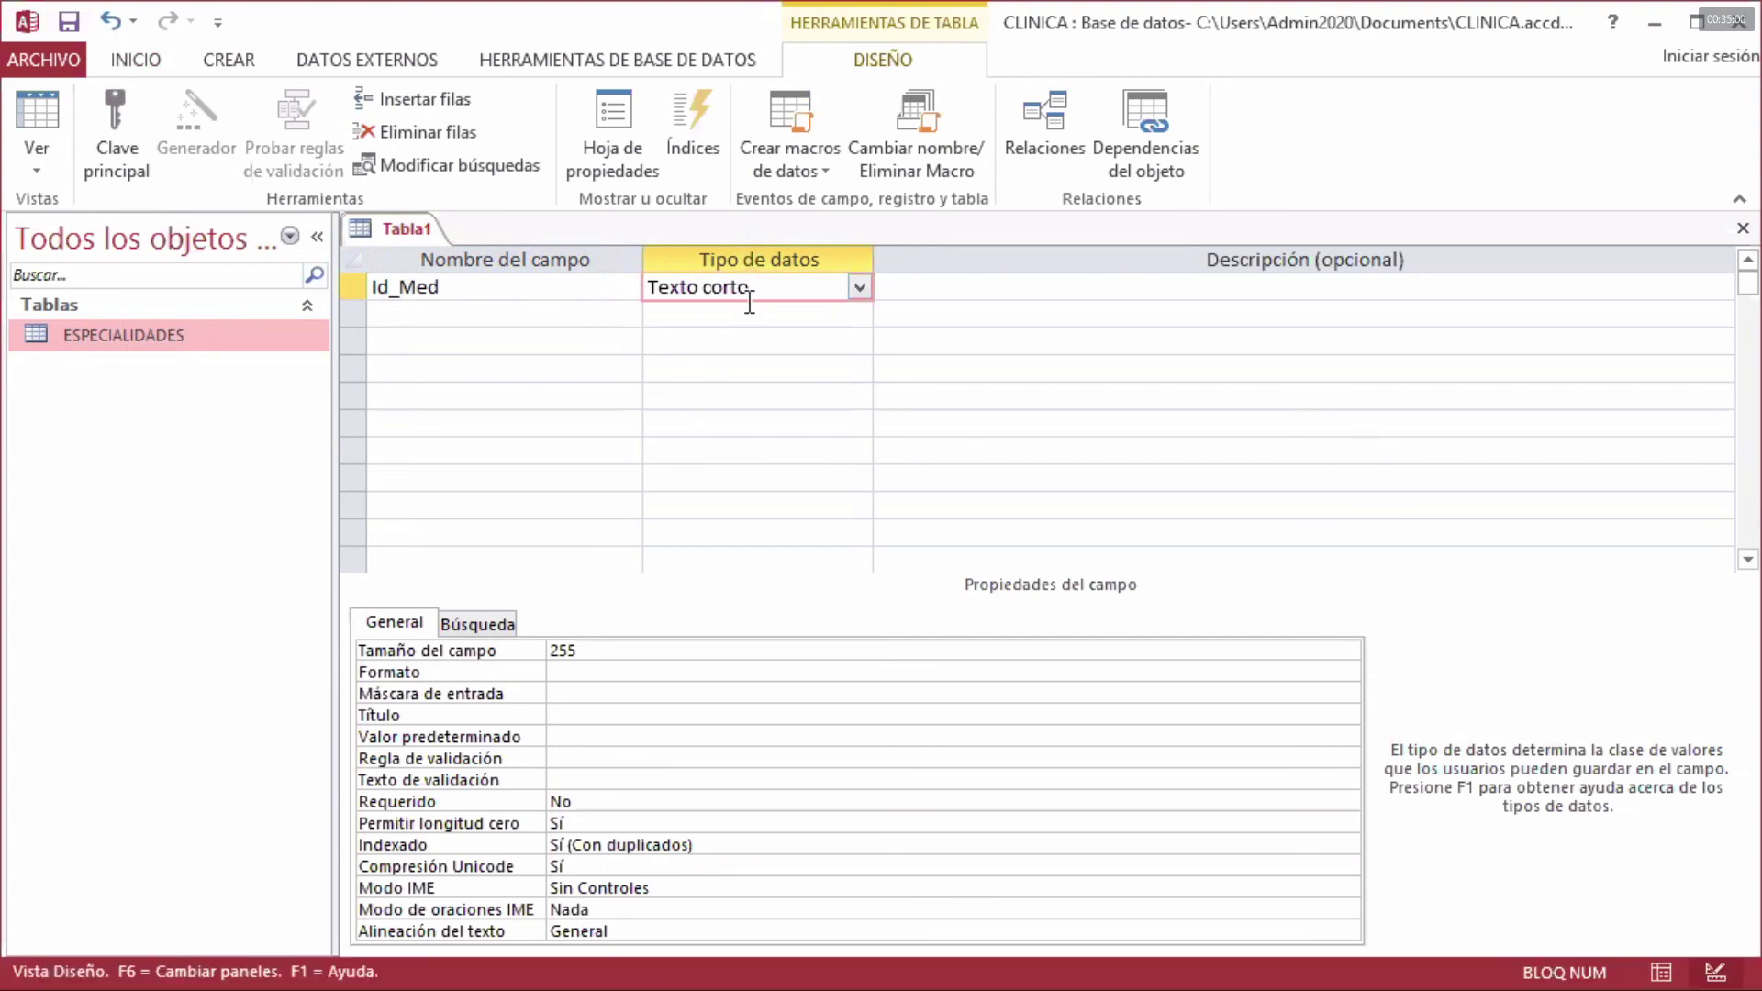
- Try the Número data type for Id_Med and set it back to Texto corto
left_click(859, 286)
left_click(750, 370)
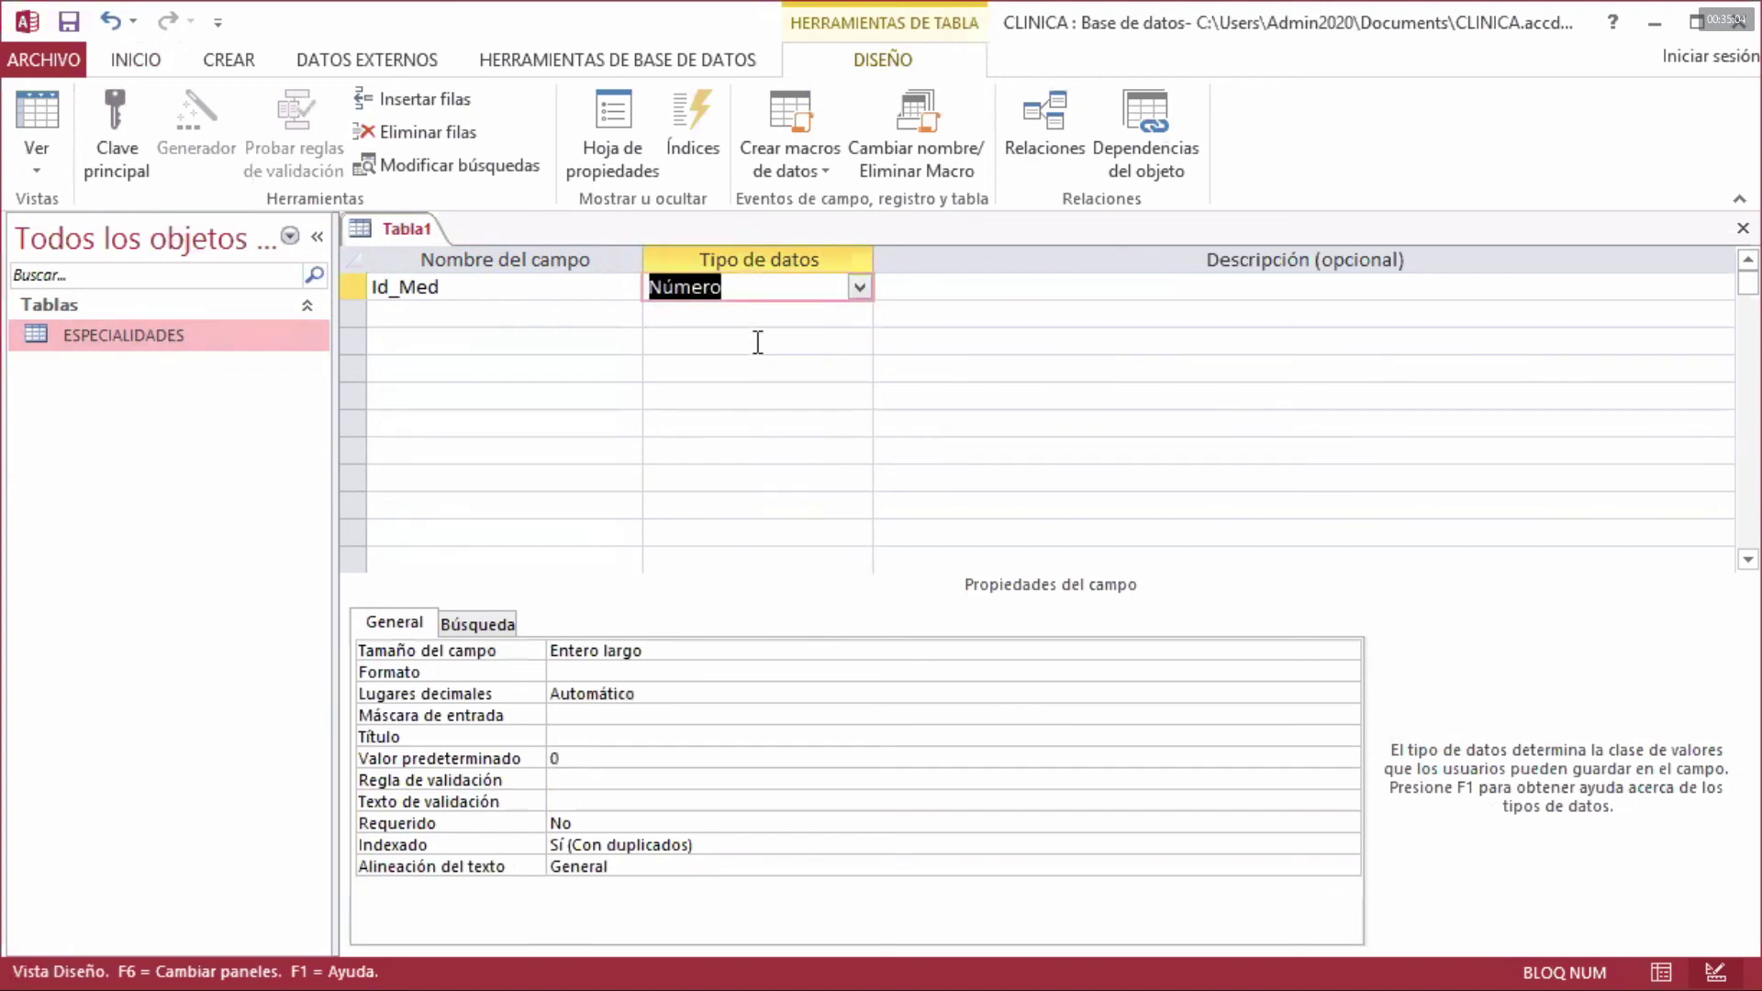
left_click(859, 287)
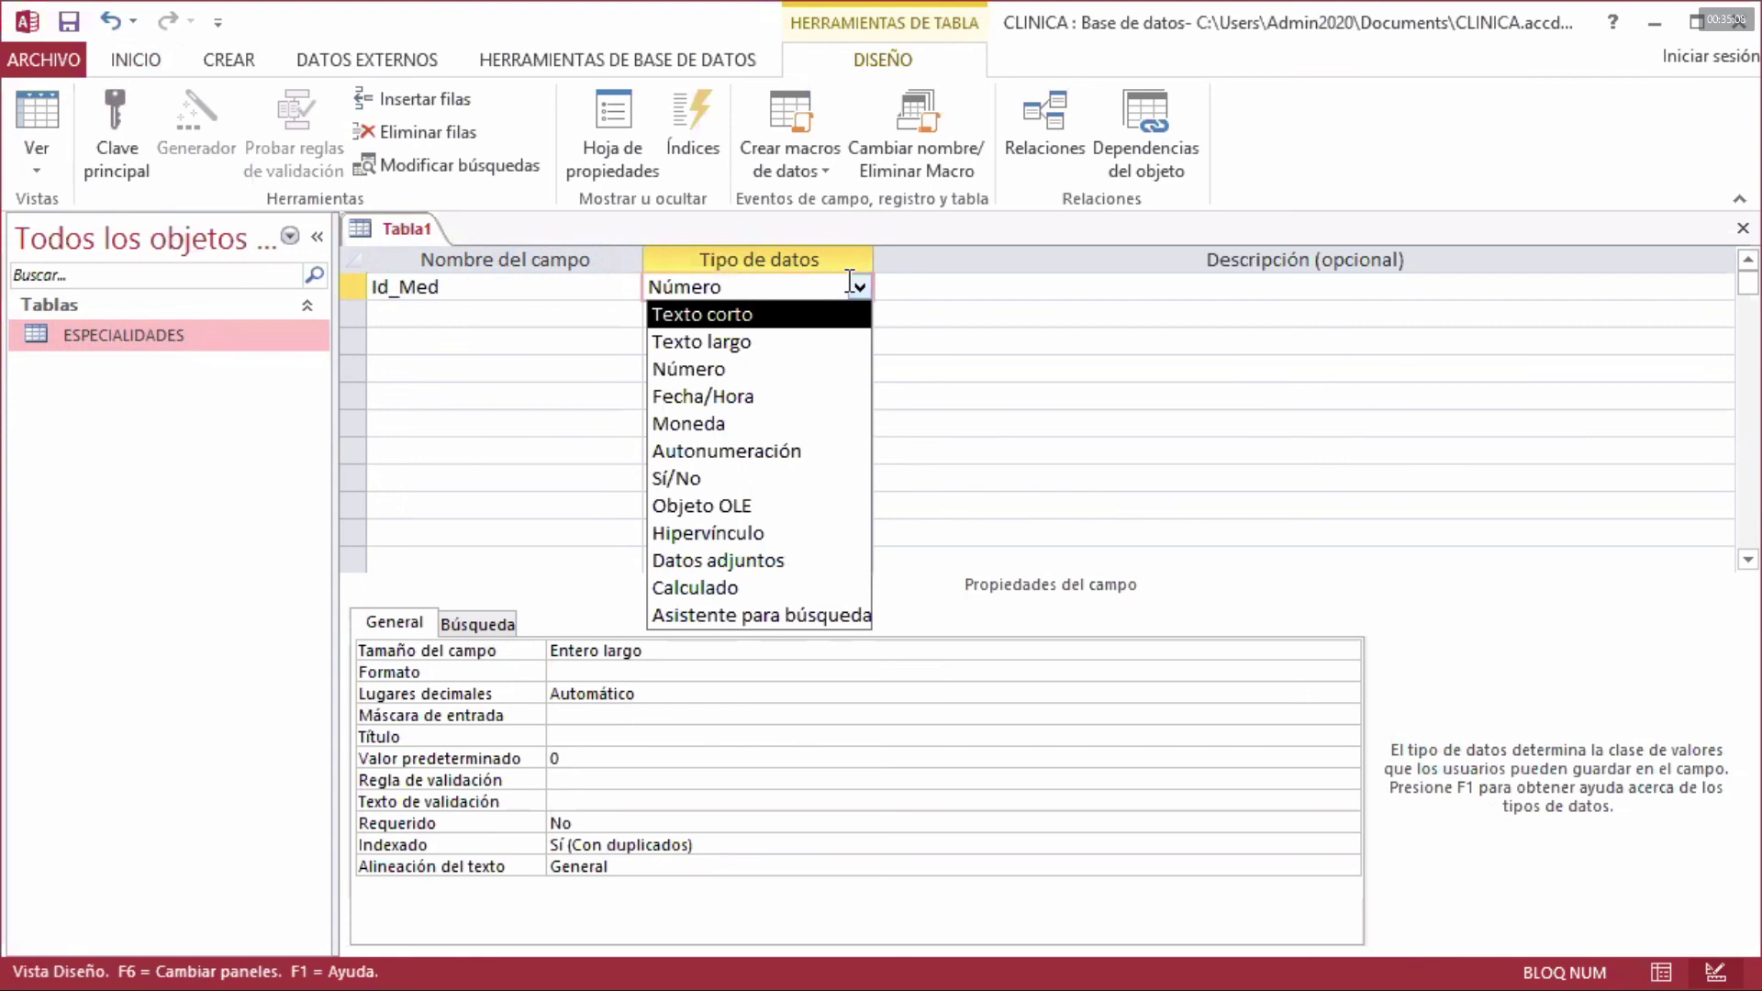
left_click(860, 287)
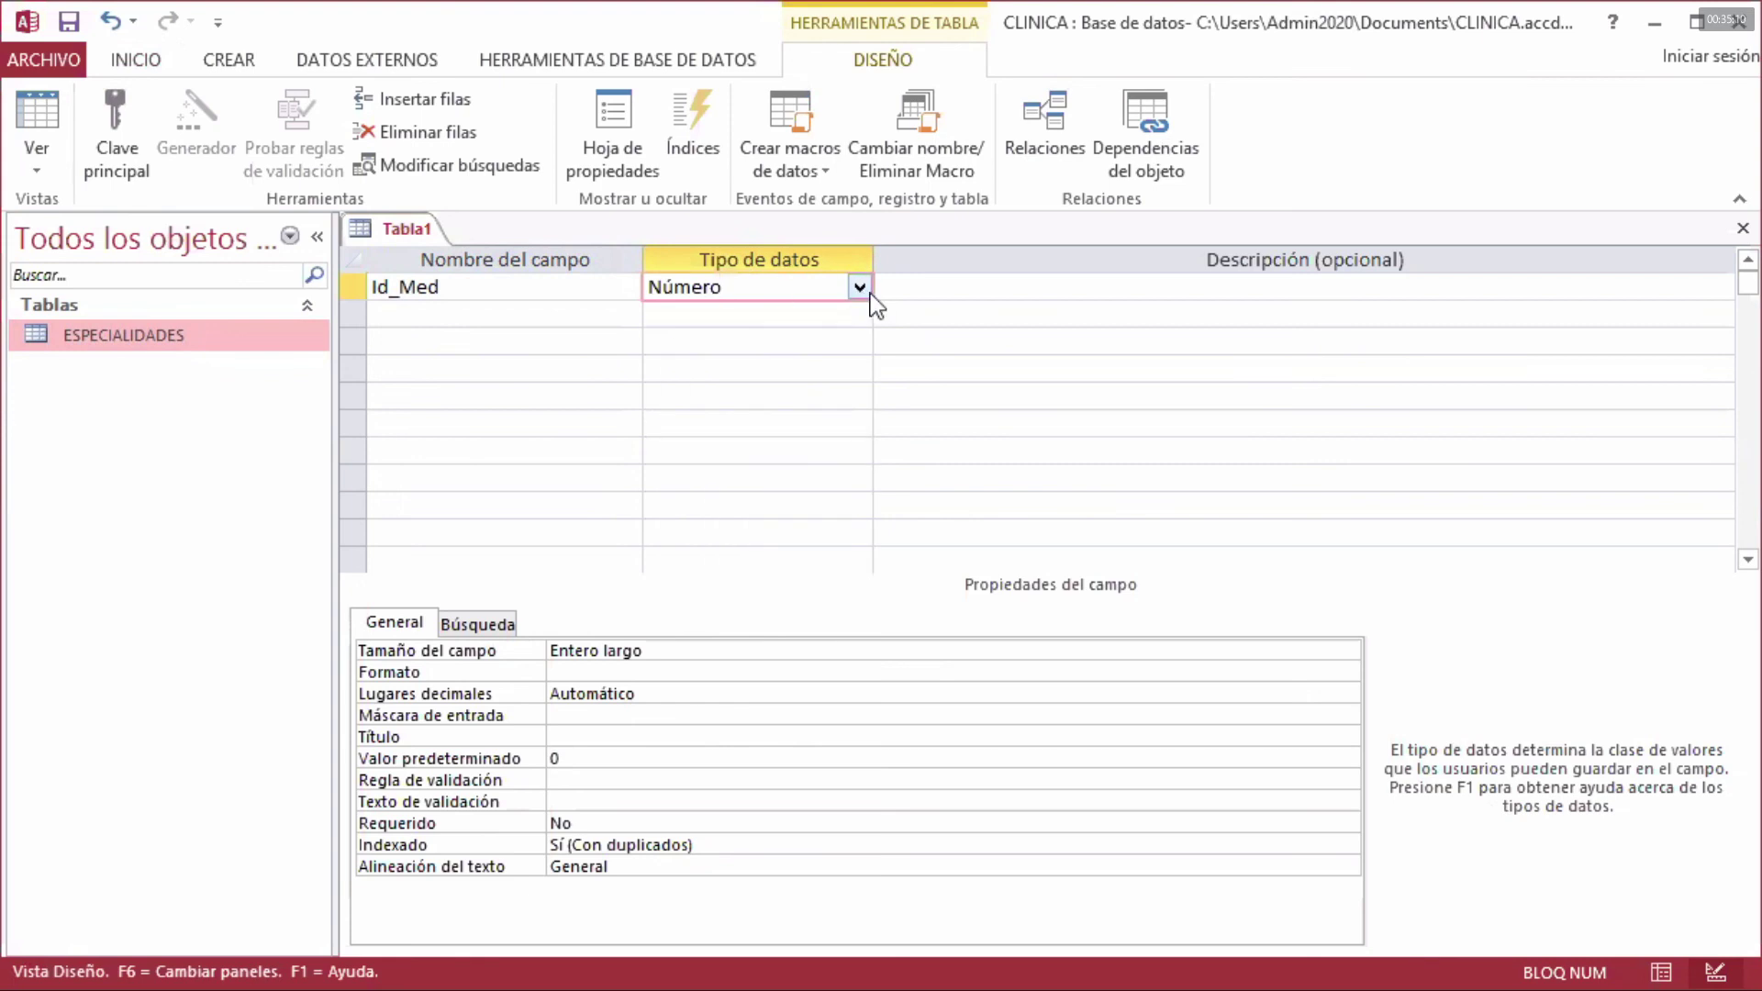
left_click(860, 287)
left_click(794, 315)
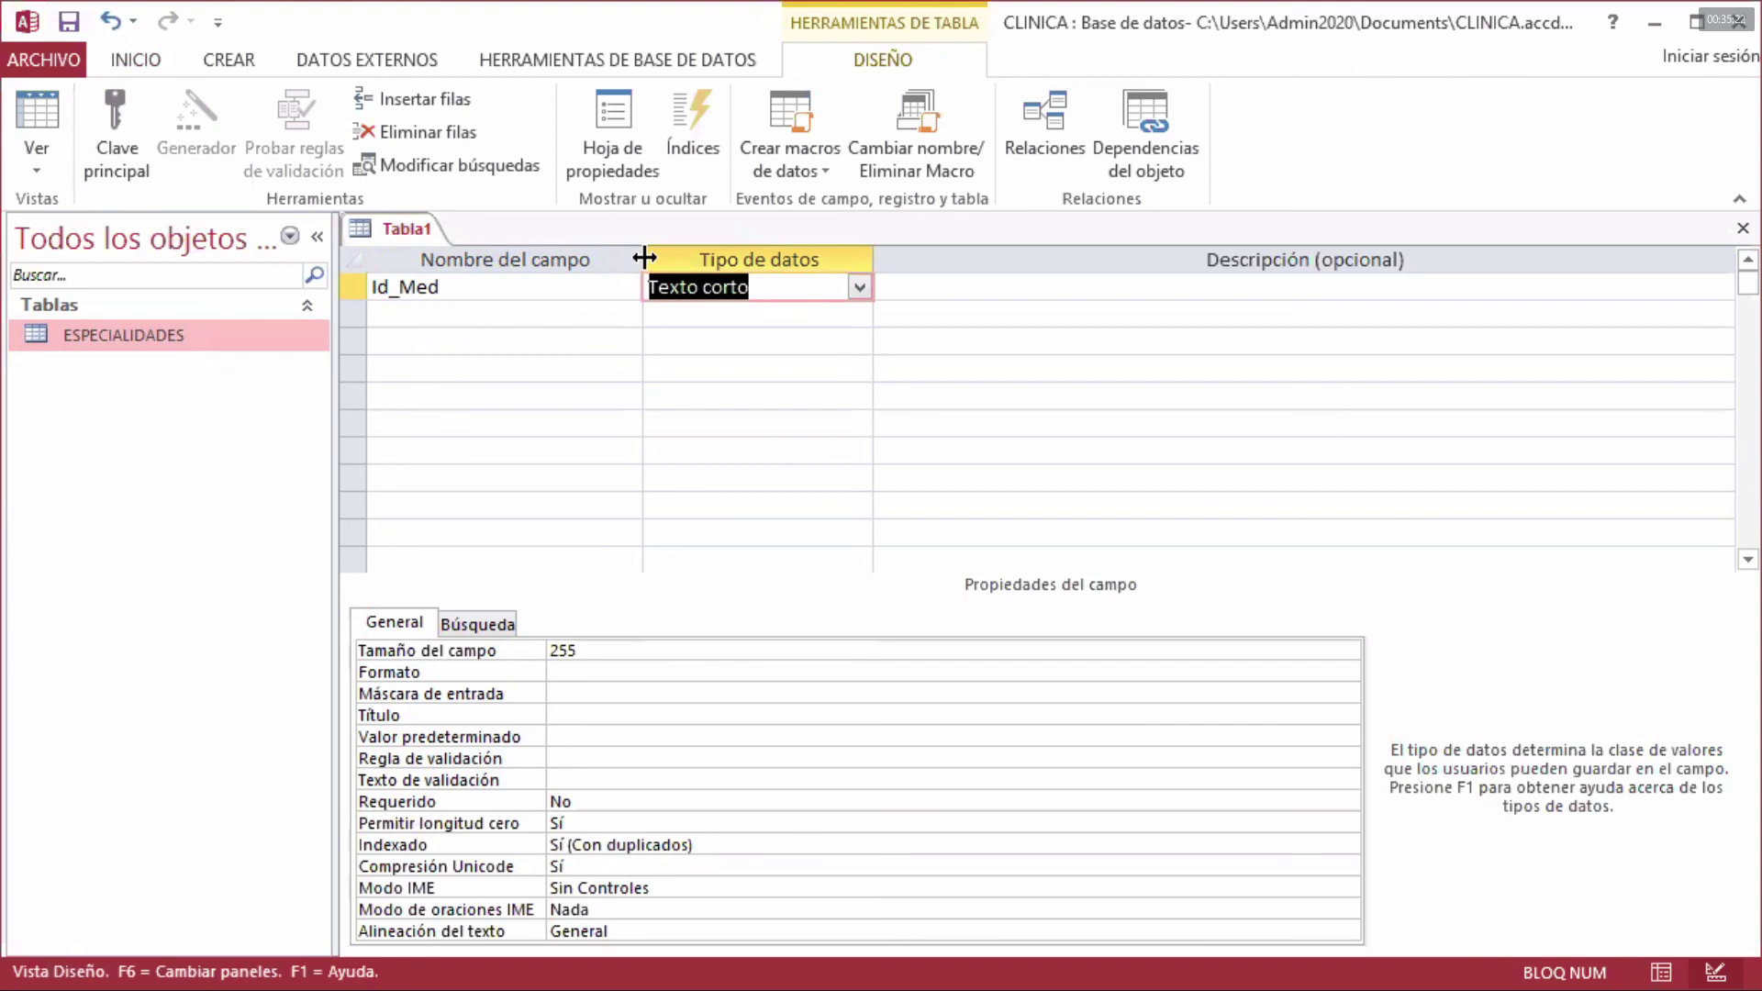
- Narrow the field name column slightly and keep Texto corto as the data type of Id_Med
left_click_drag(642, 260, 605, 259)
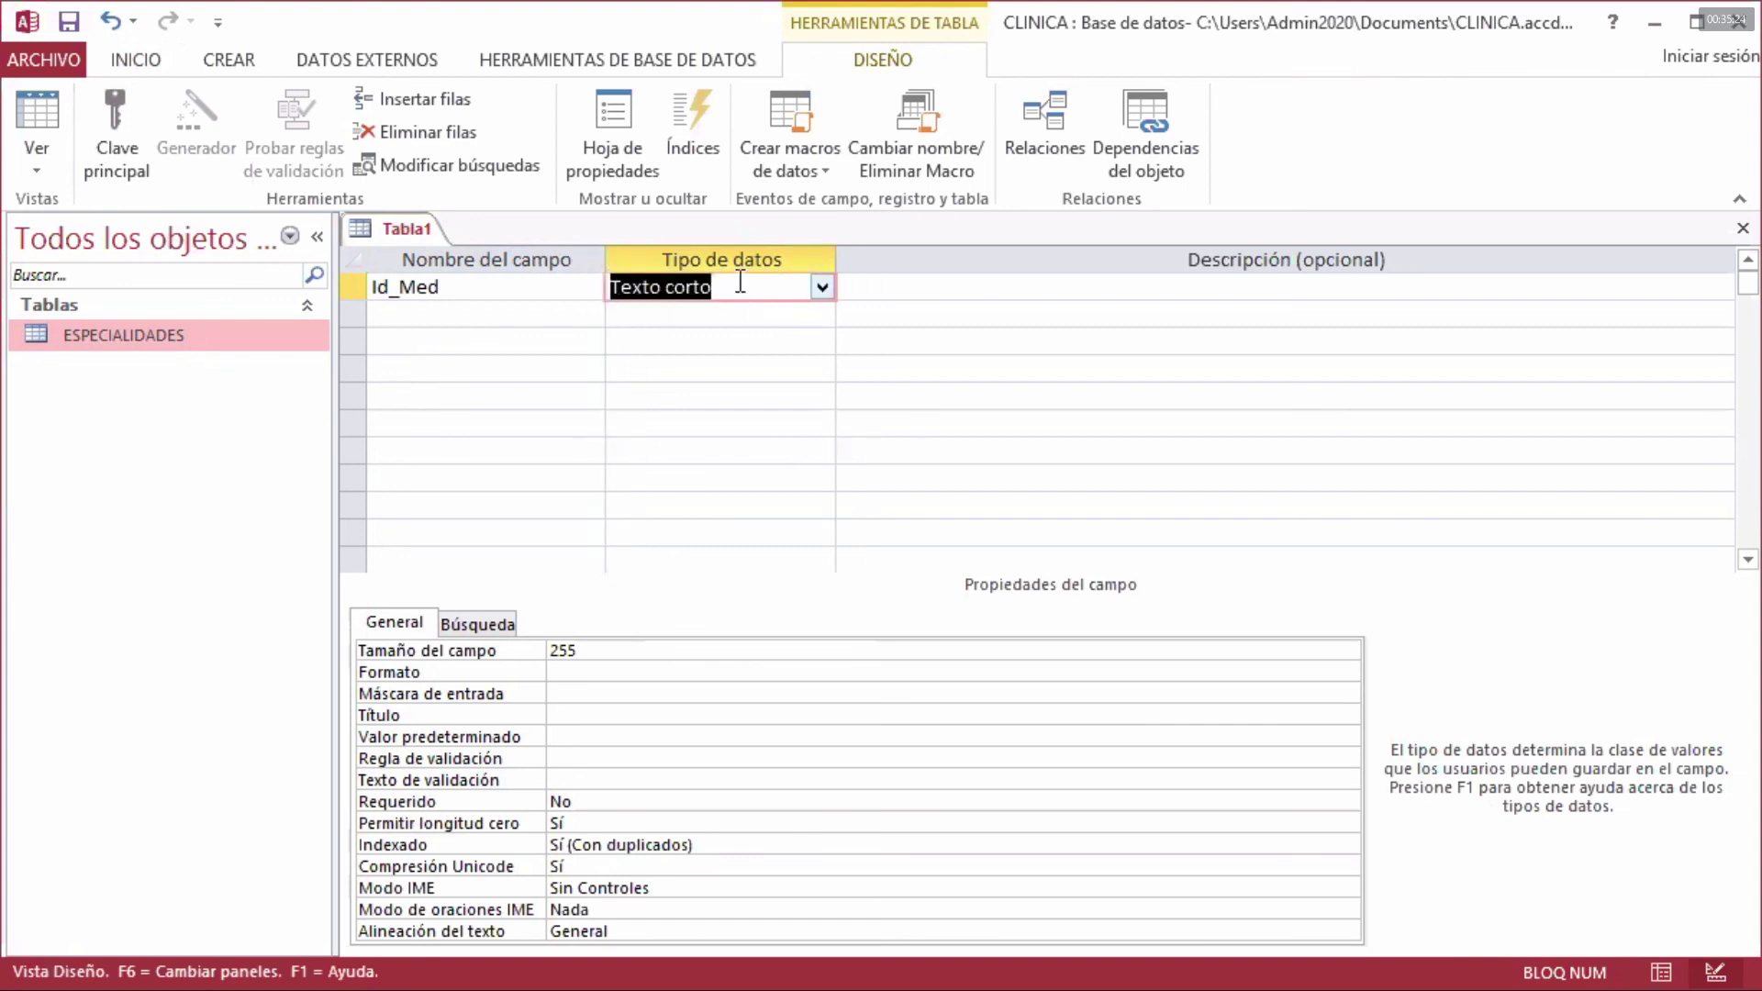
left_click(822, 290)
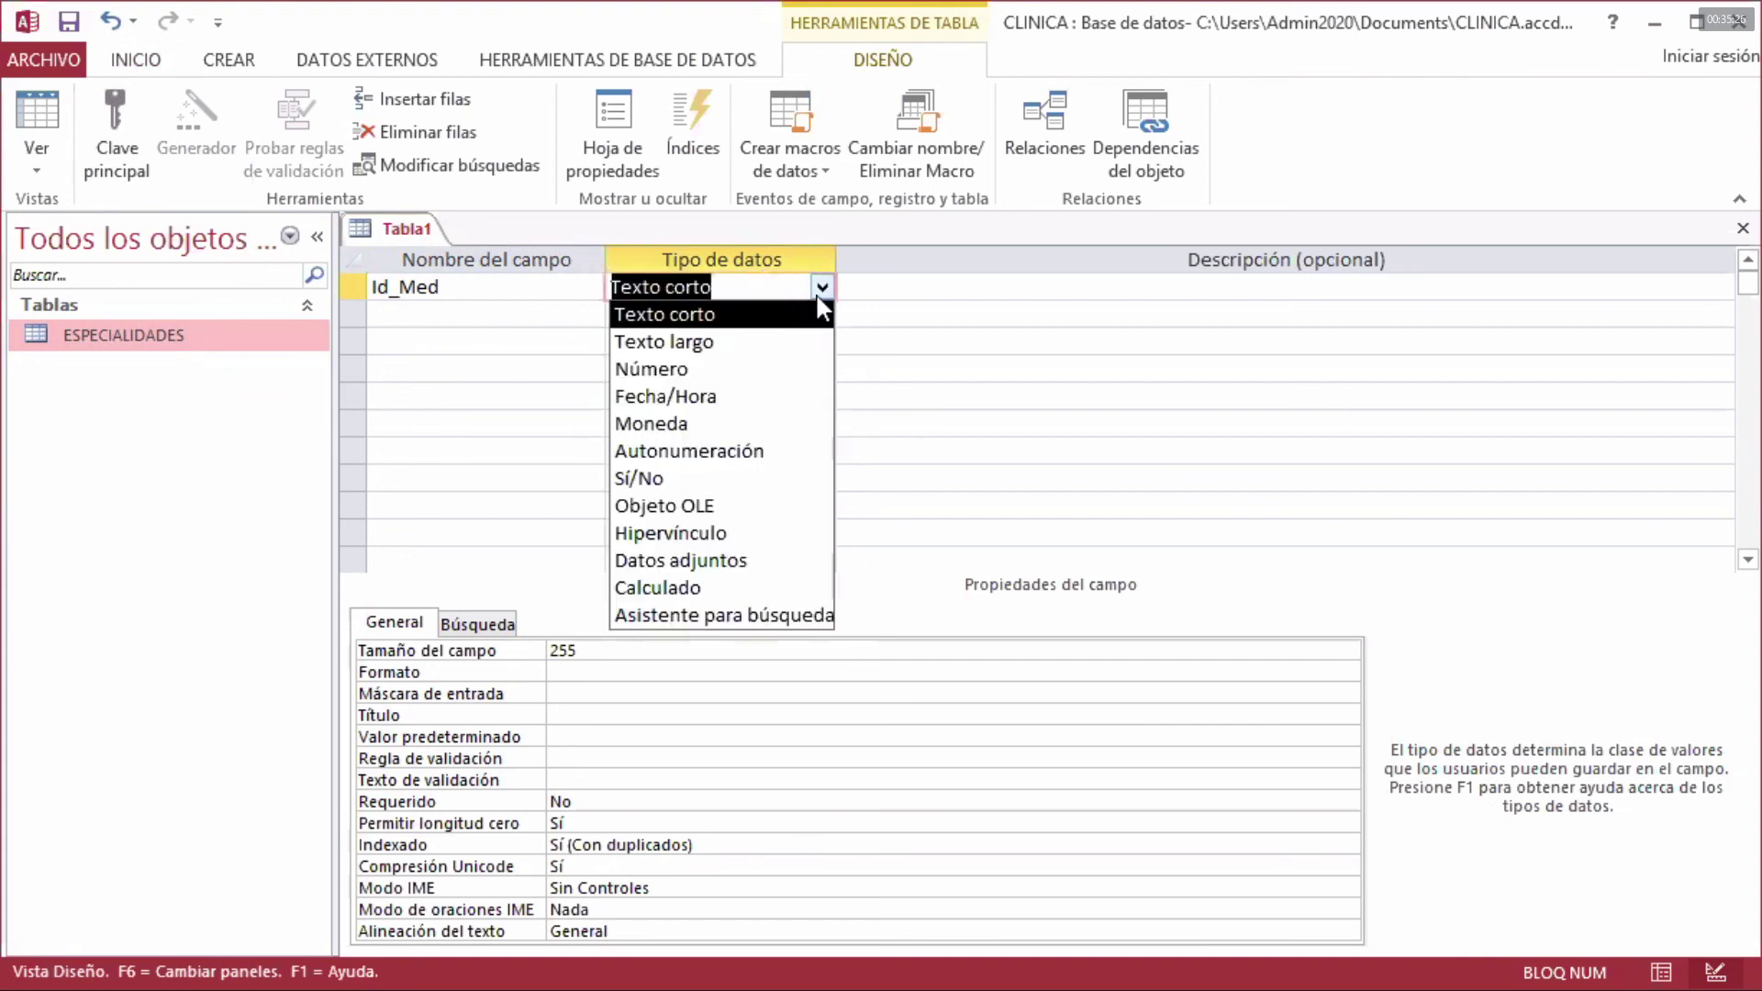
left_click(753, 321)
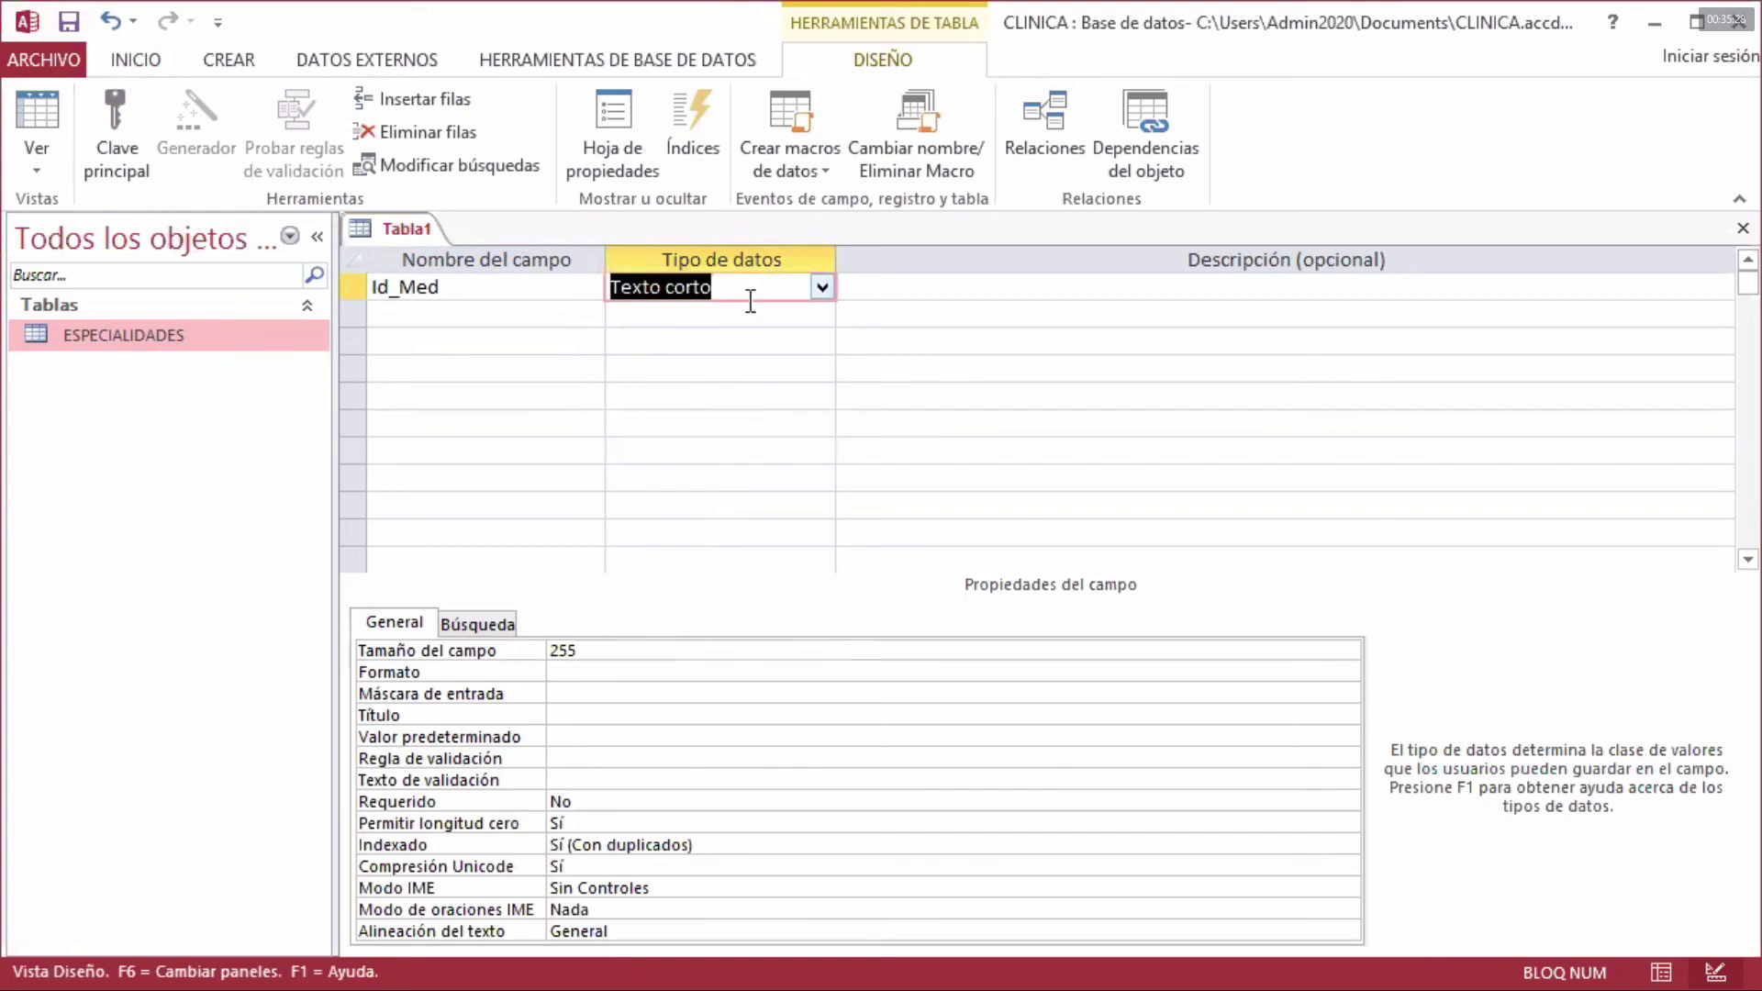
left_click(750, 299)
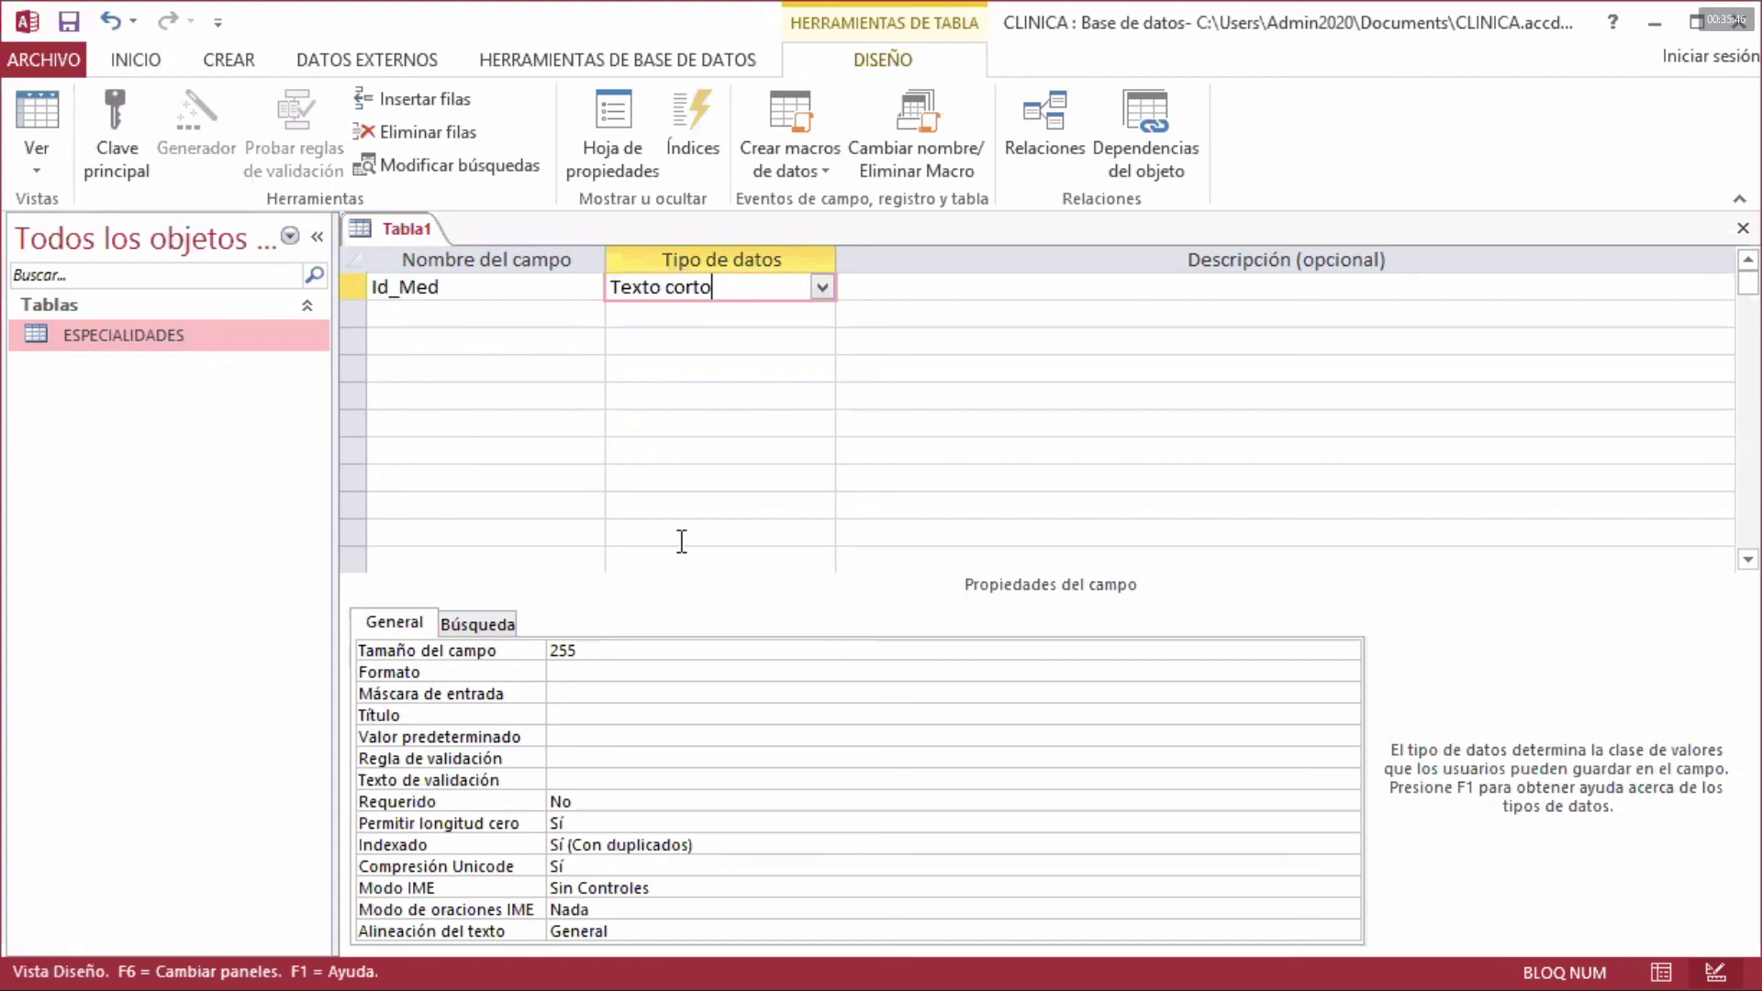
- Set the Id_Med field size to 10 and make the field required (Sí)
left_click(609, 652)
type("10")
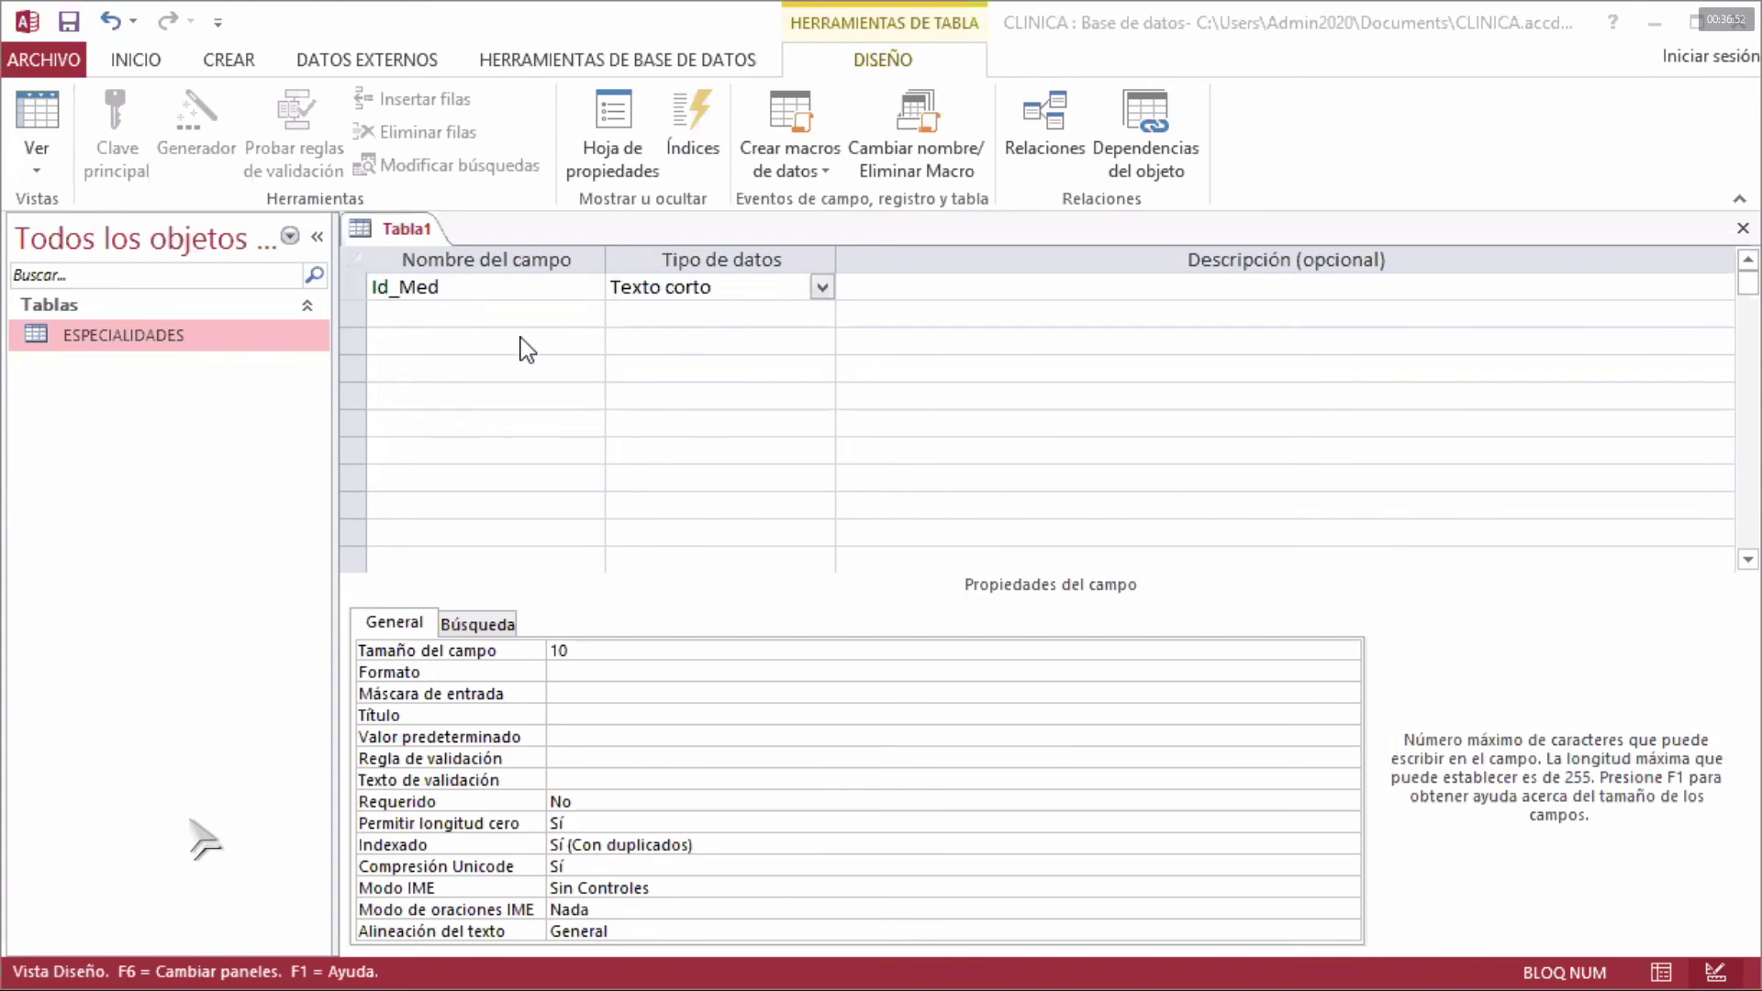
left_click(515, 288)
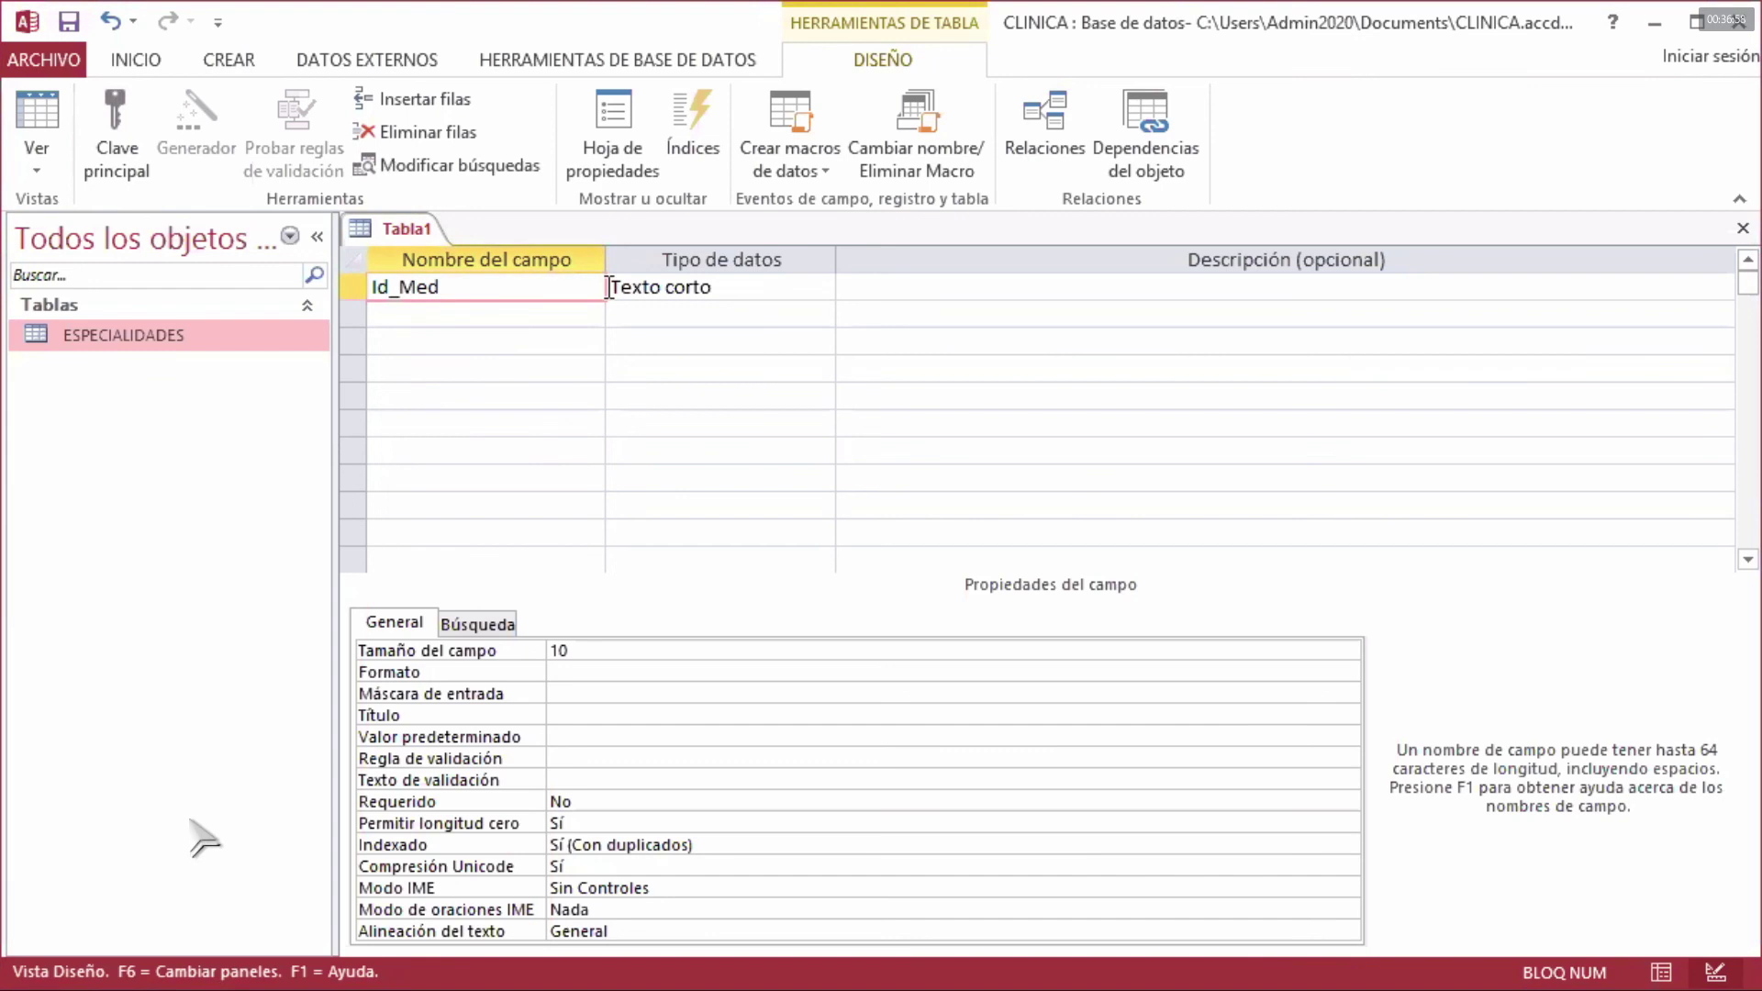
double_click(579, 801)
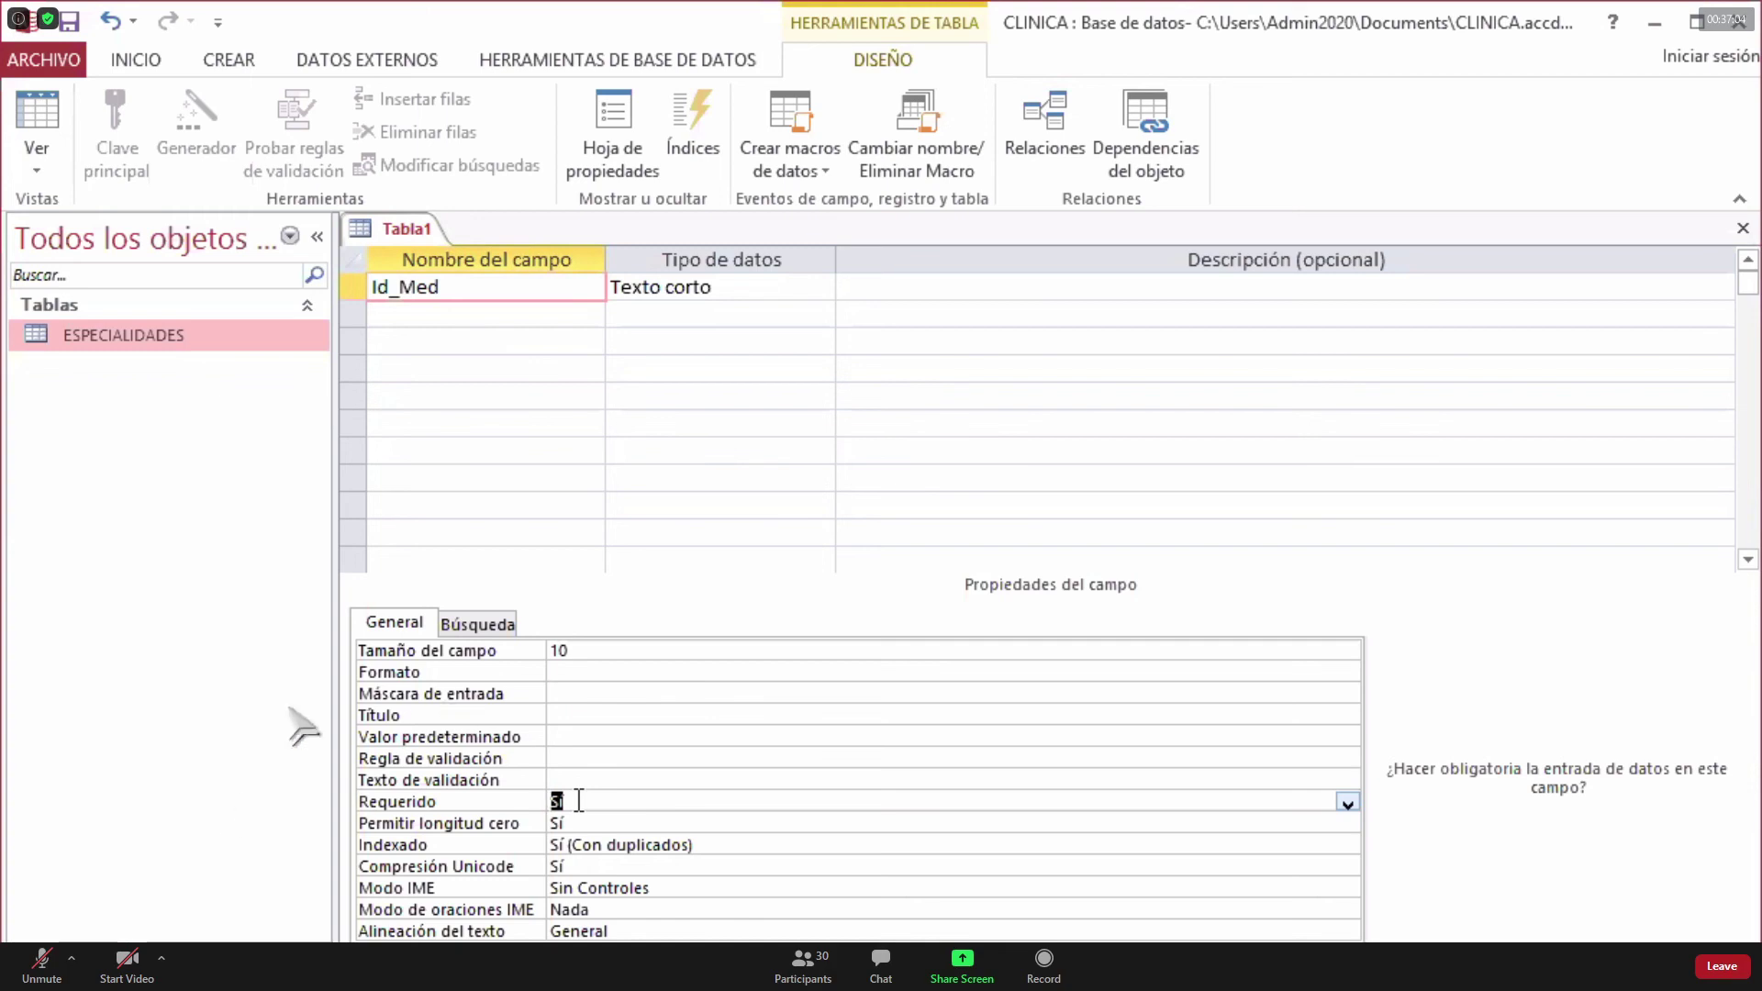
- Add a Texto corto field named Nom_Med with field size 12 and make it required (Sí)
left_click(477, 313)
type("Nom_Mef")
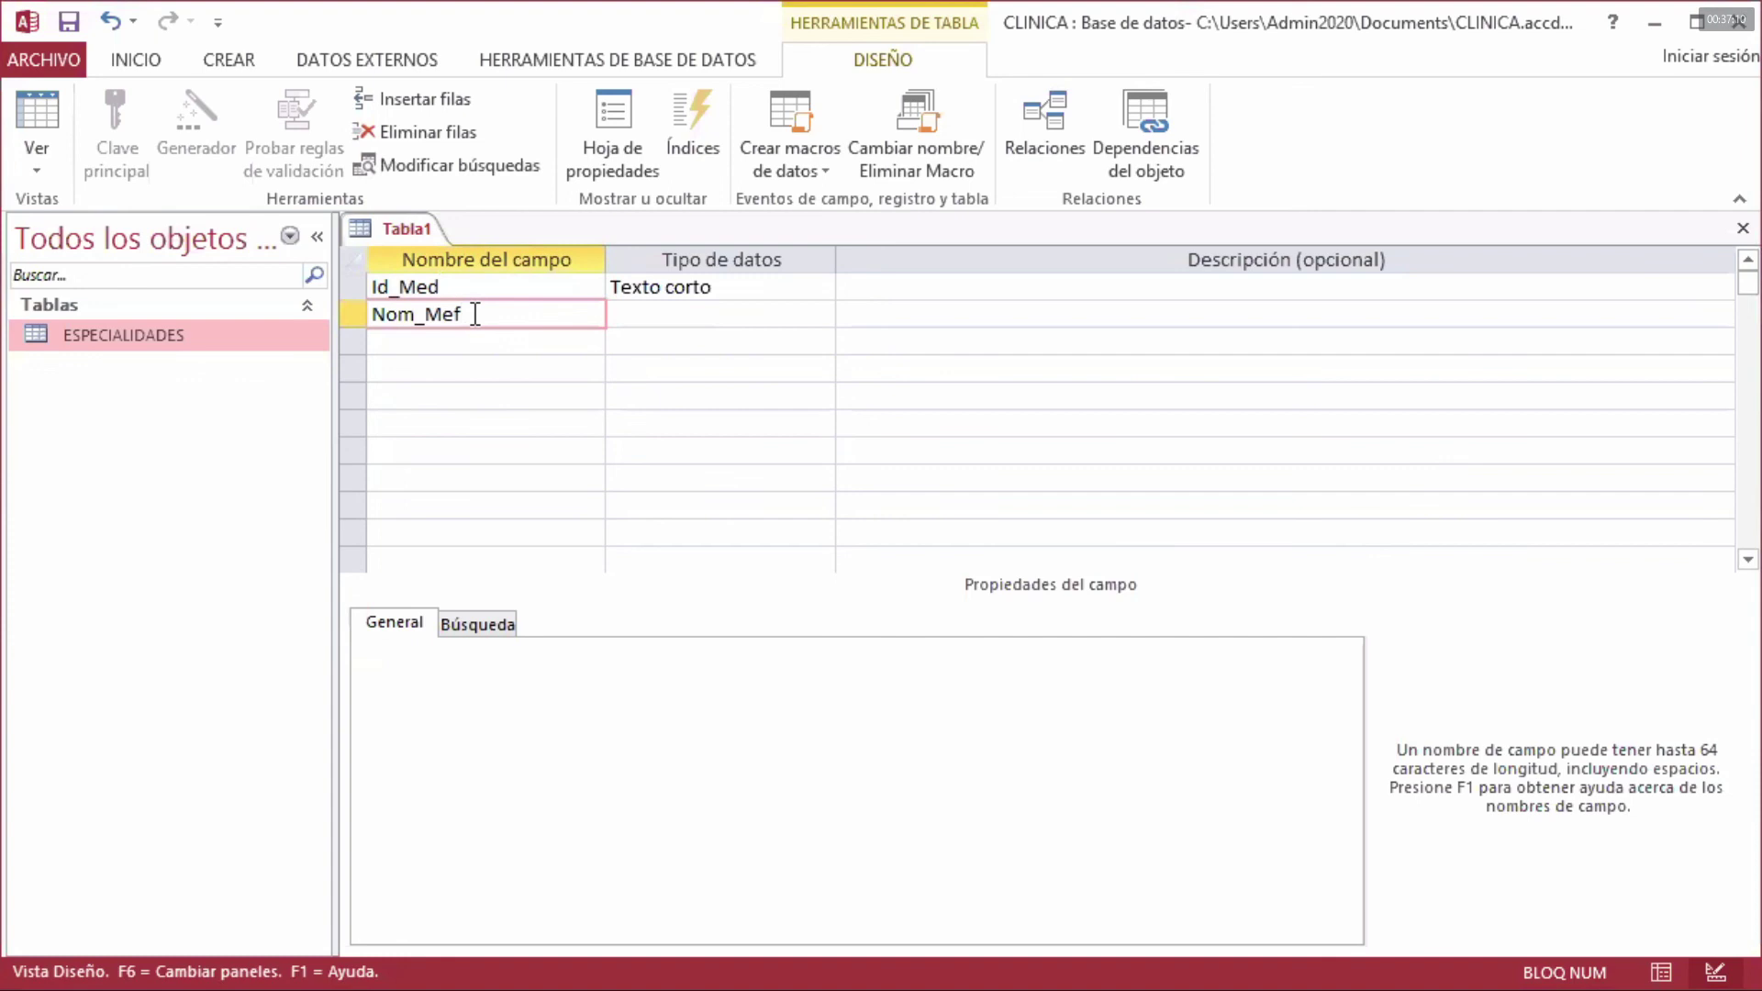
key("BackSpace")
type("d")
left_click(635, 314)
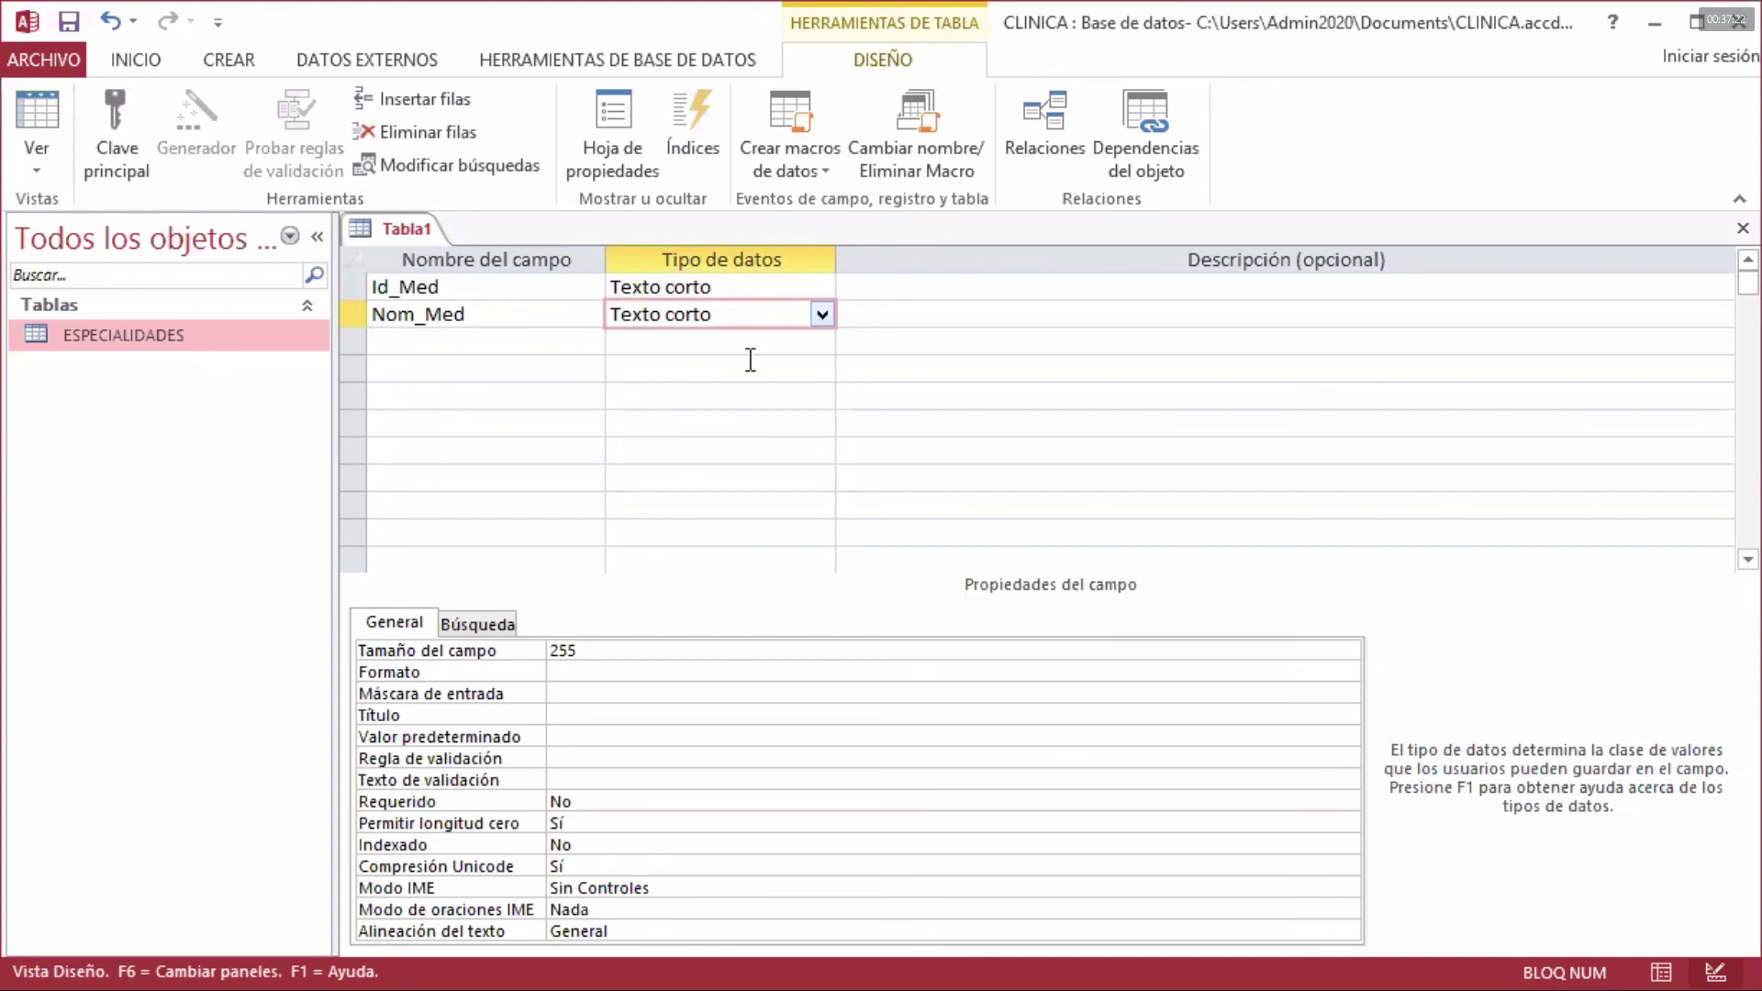
left_click(541, 653)
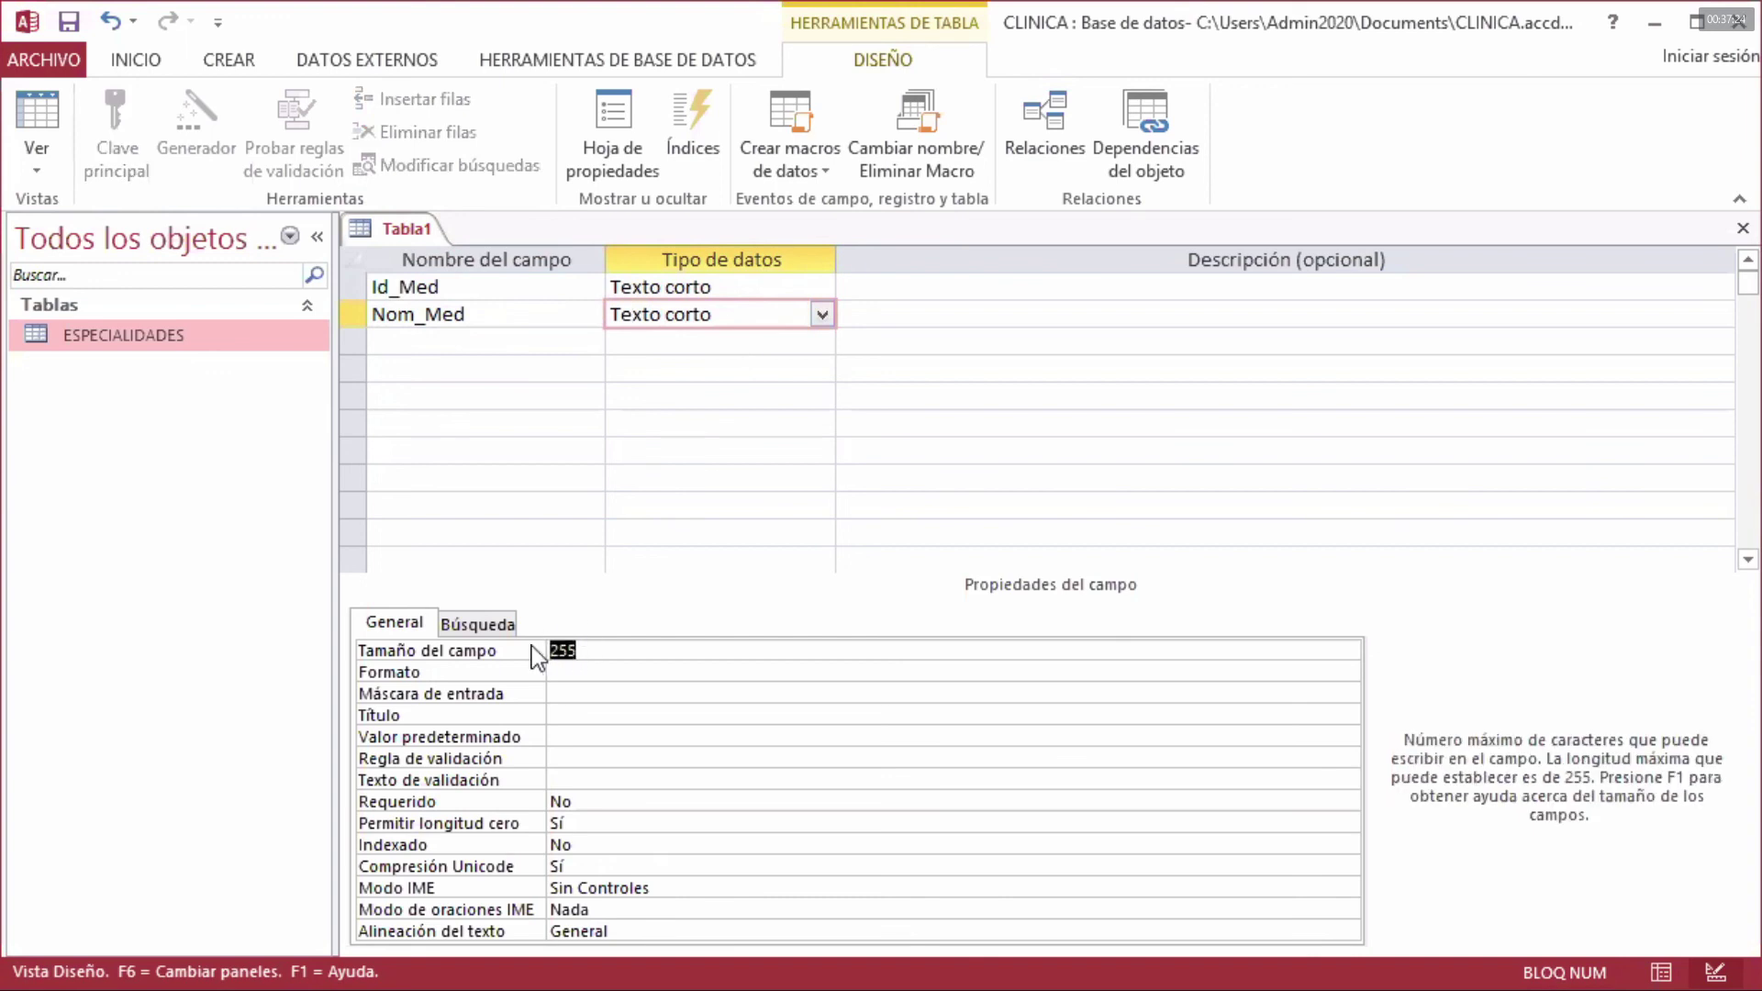
type("12")
double_click(578, 801)
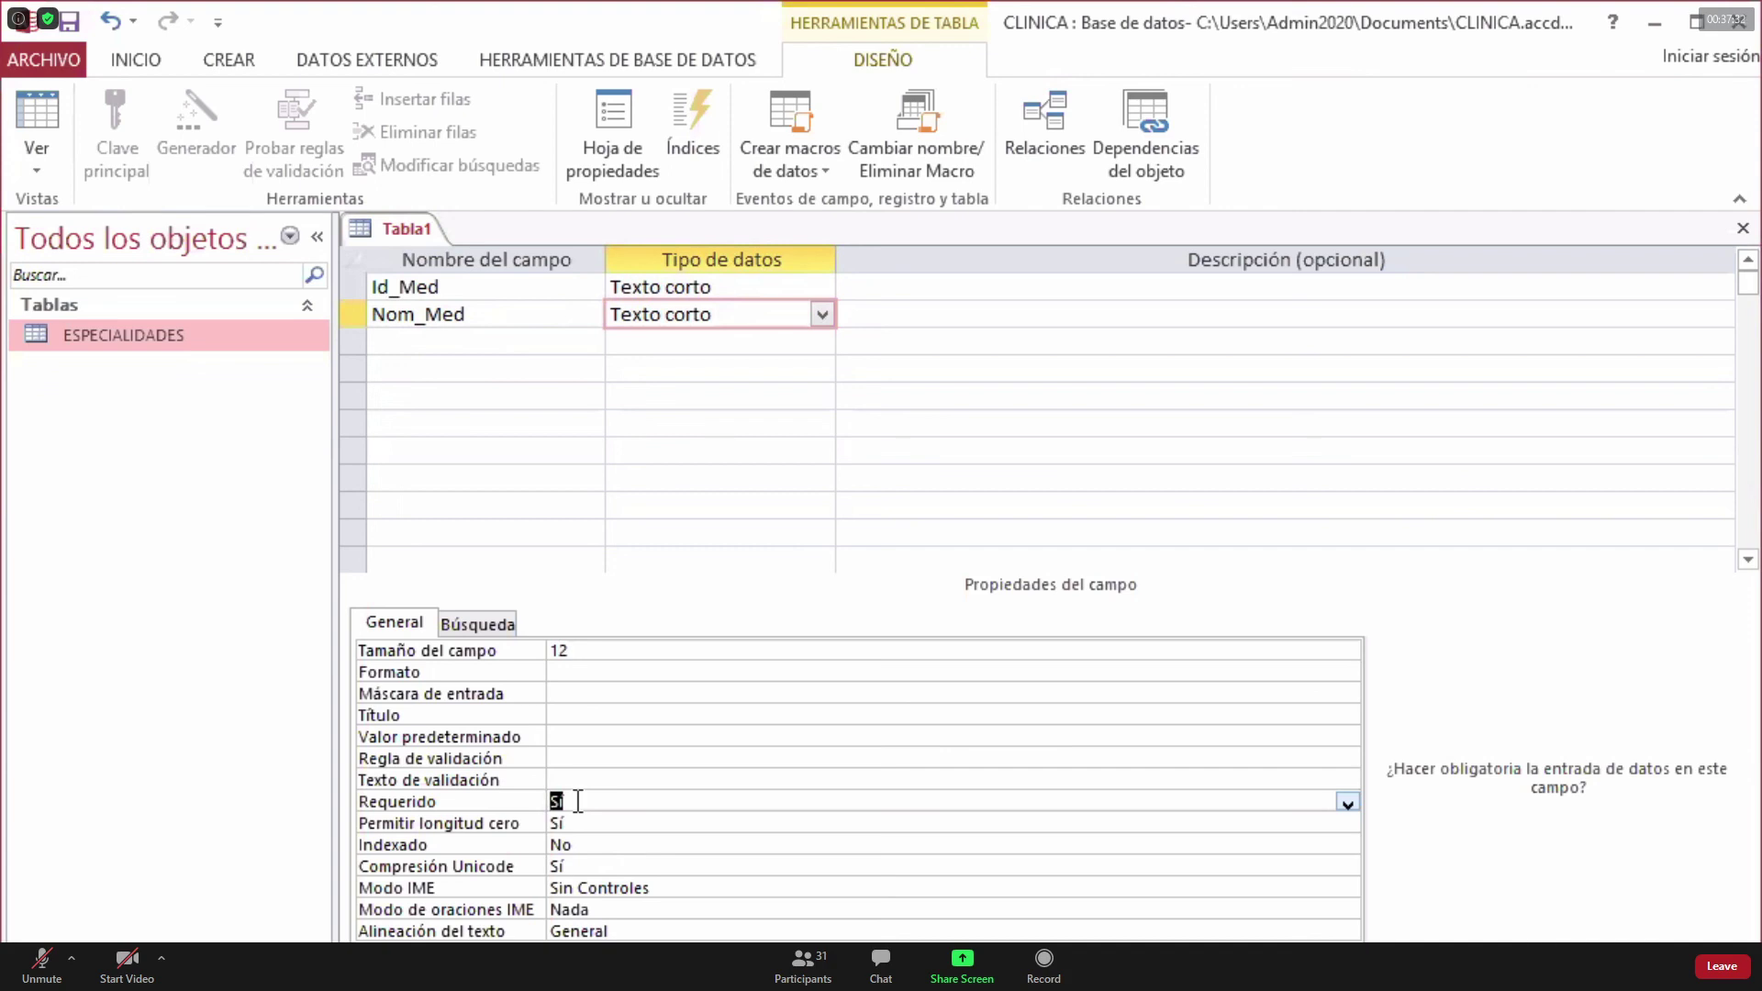
- Add a Texto corto field named Ape_Med with field size 12 and make it required (Sí)
left_click(469, 341)
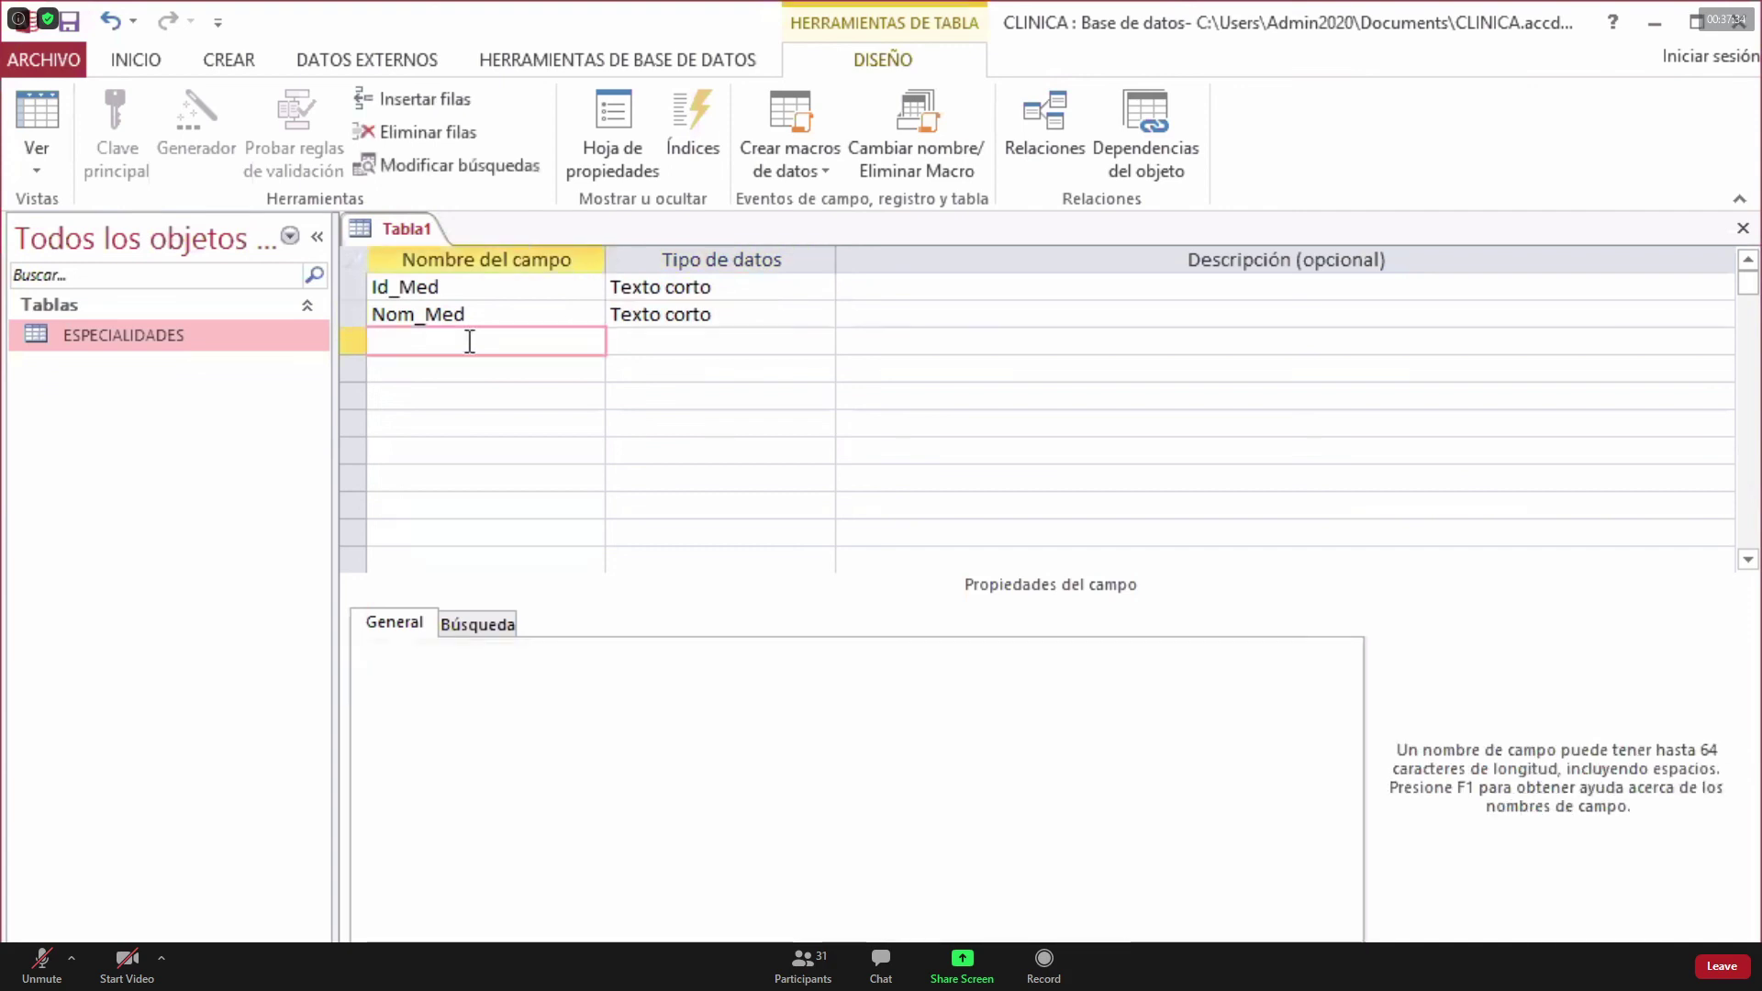
type("Ape_med")
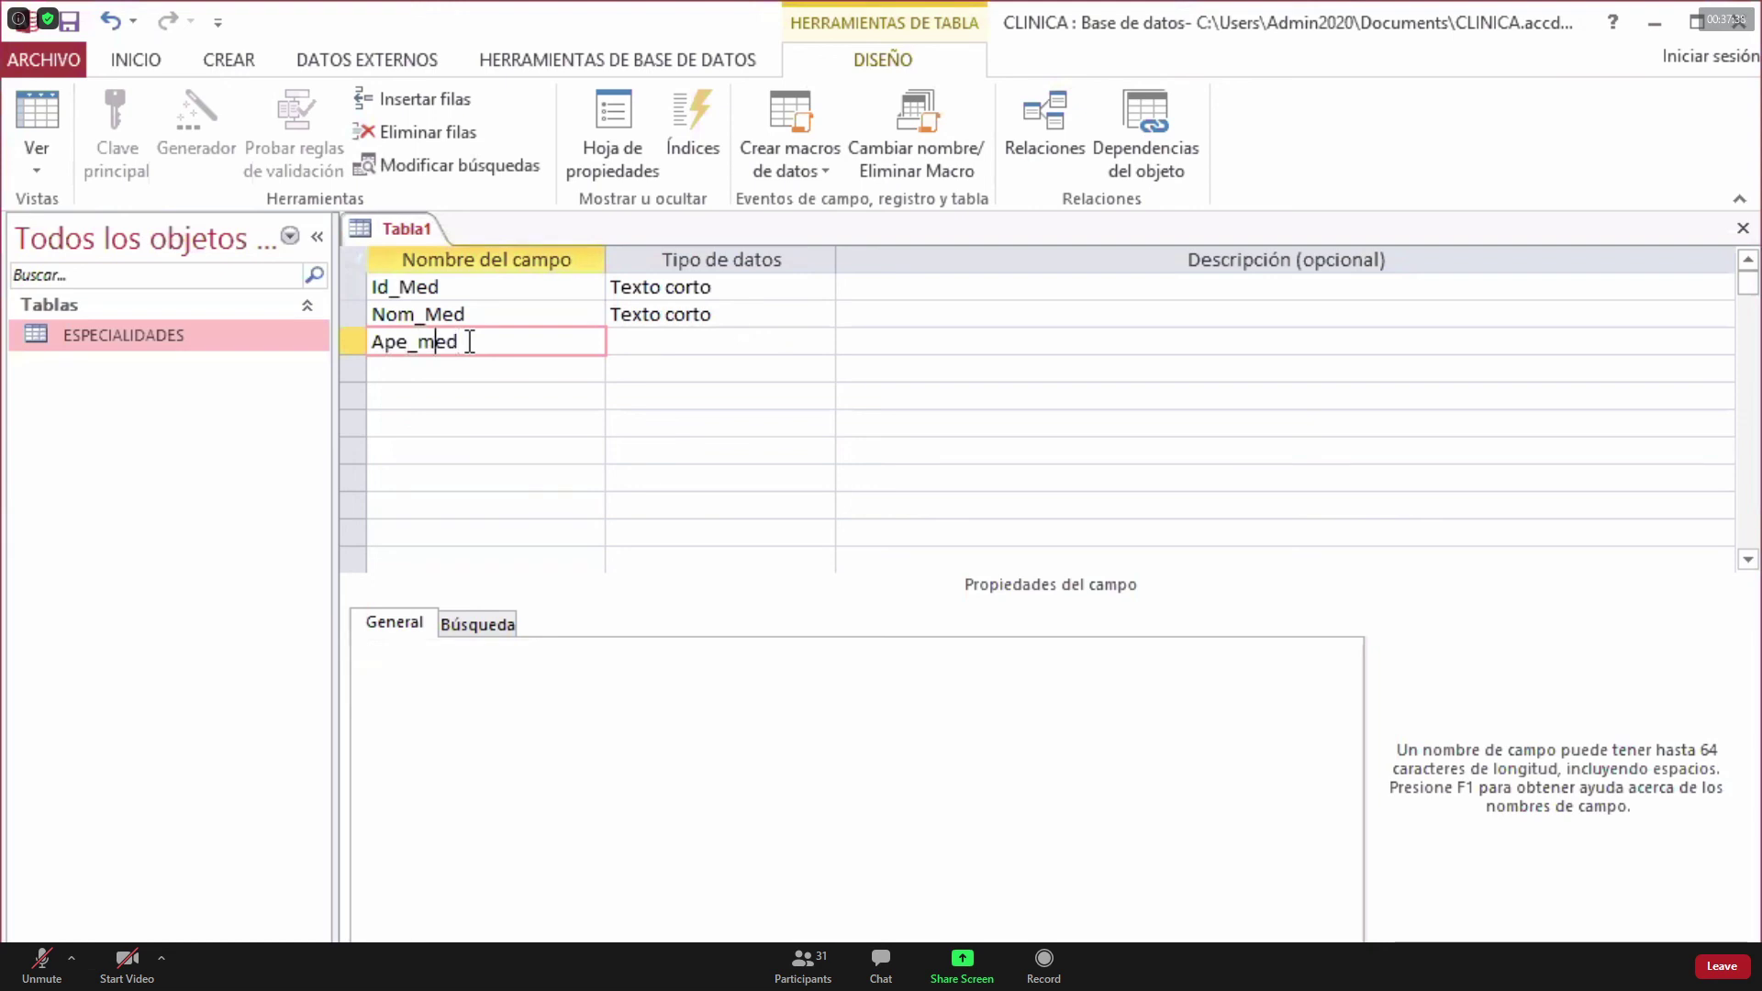
key("BackSpace")
type("M")
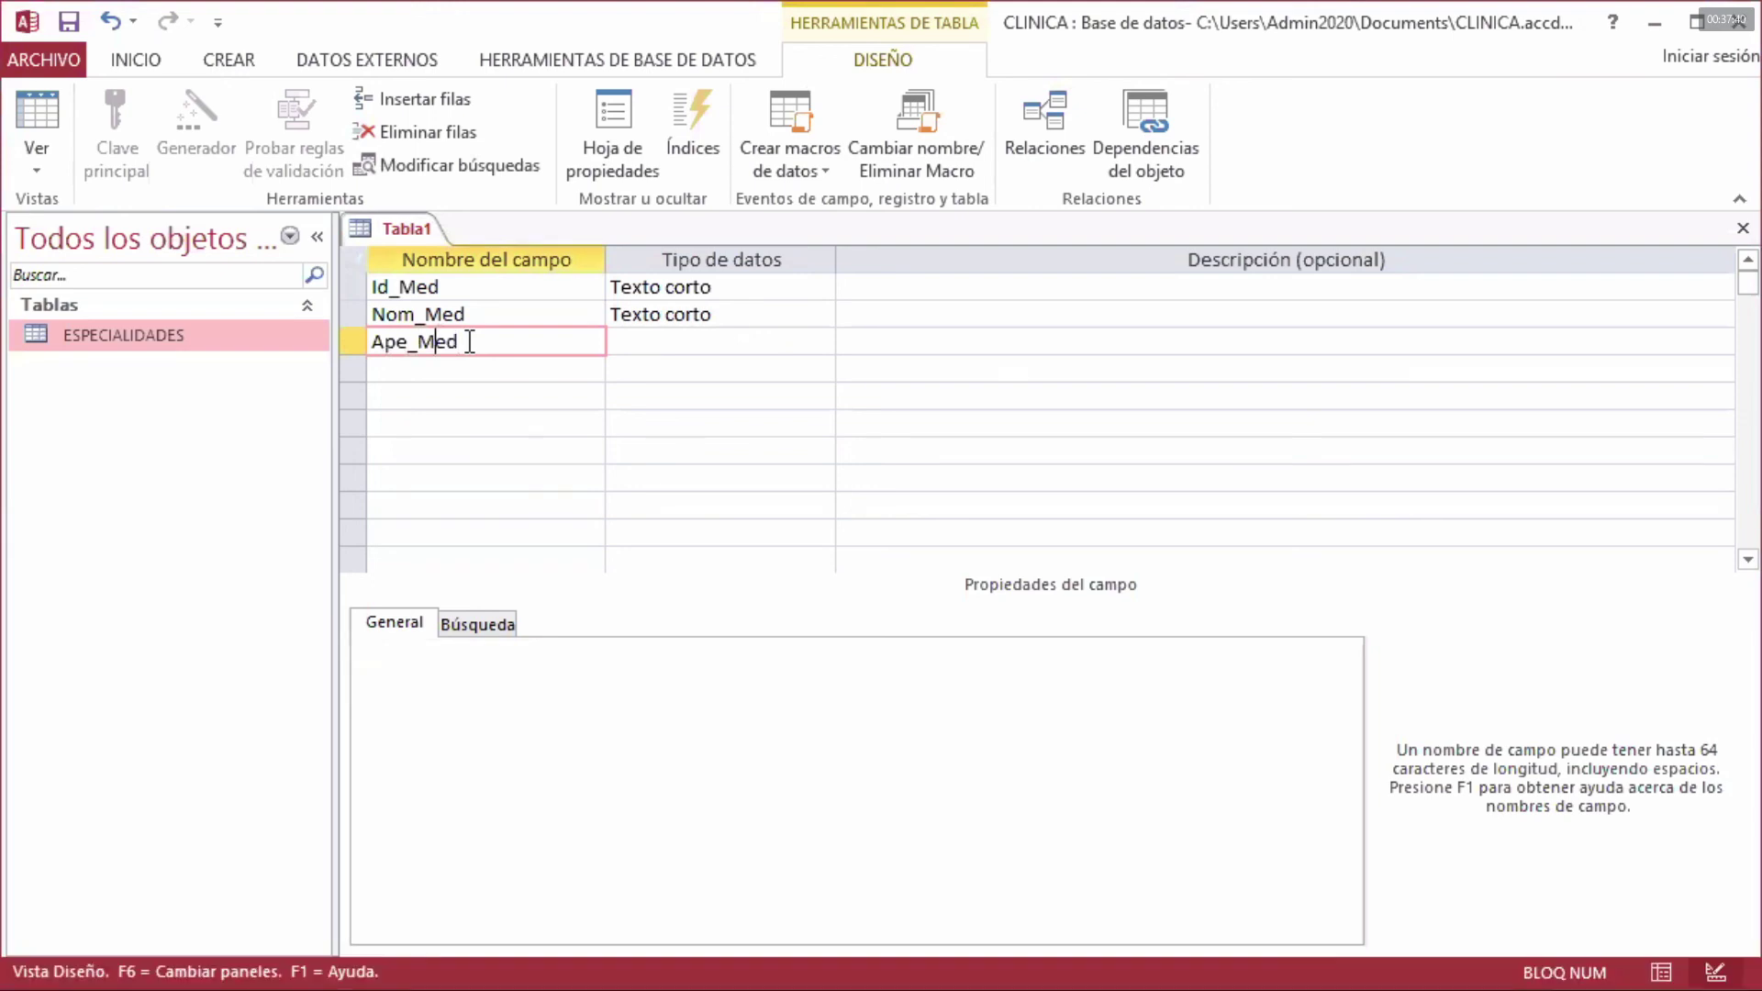
left_click(665, 347)
left_click(588, 653)
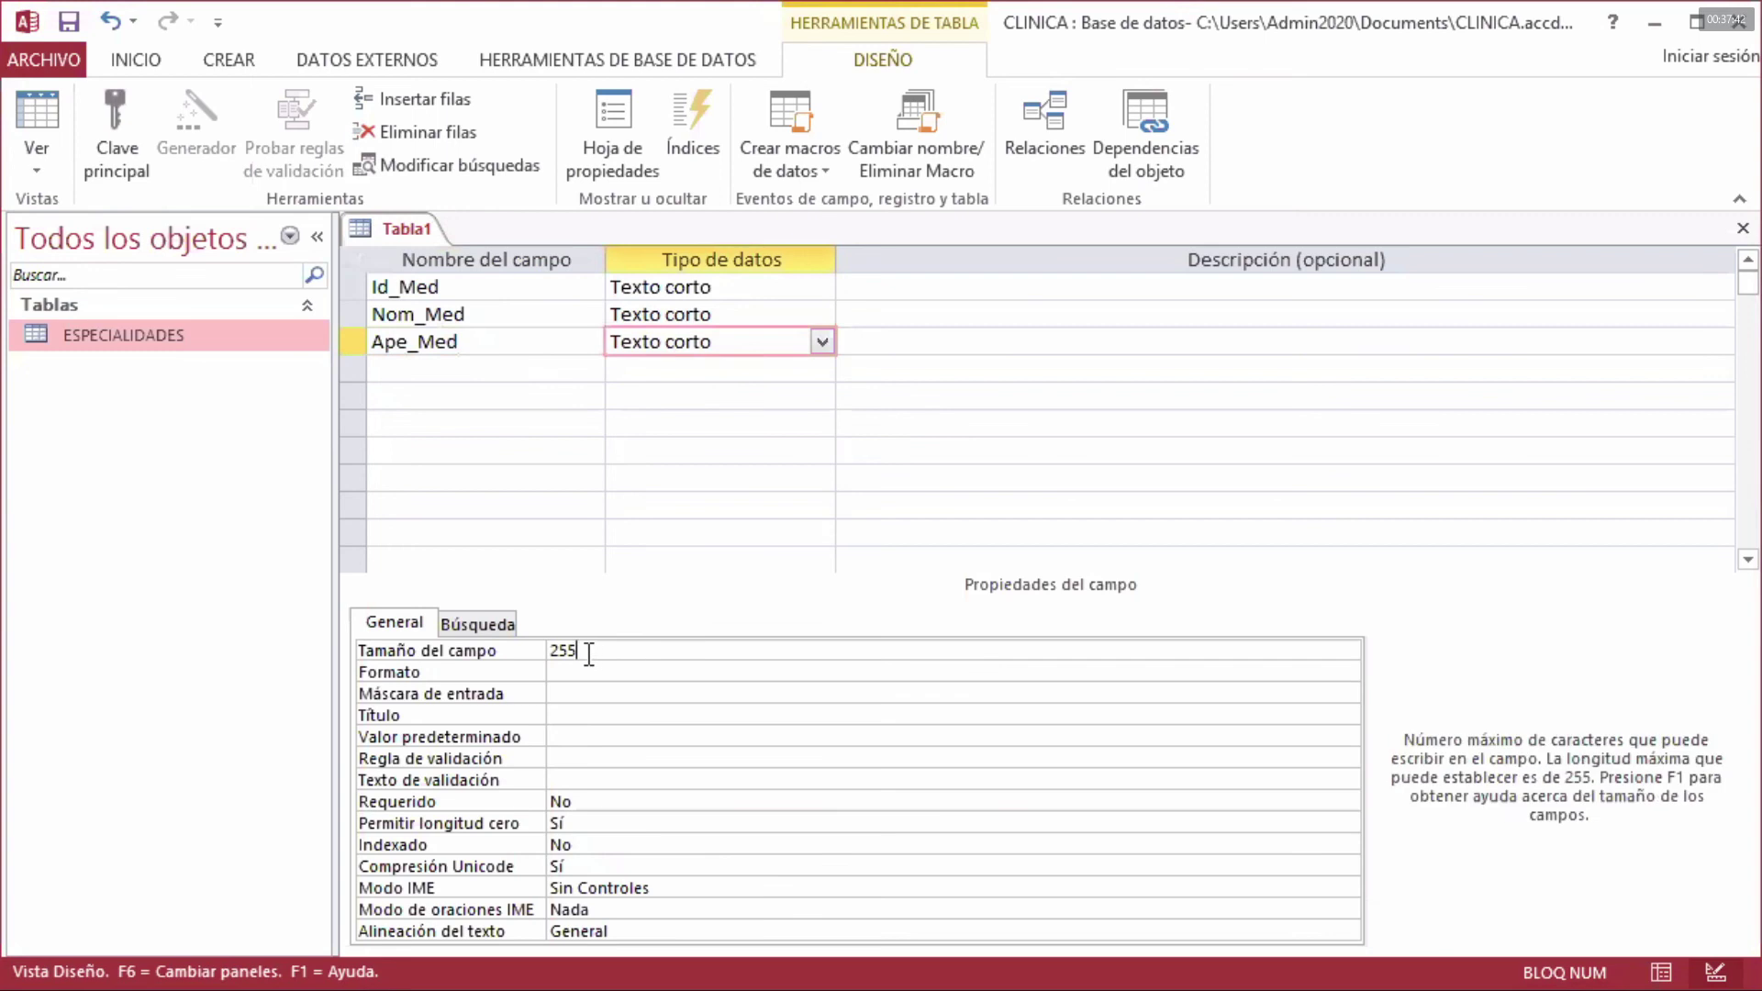
double_click(589, 654)
type("12")
double_click(560, 801)
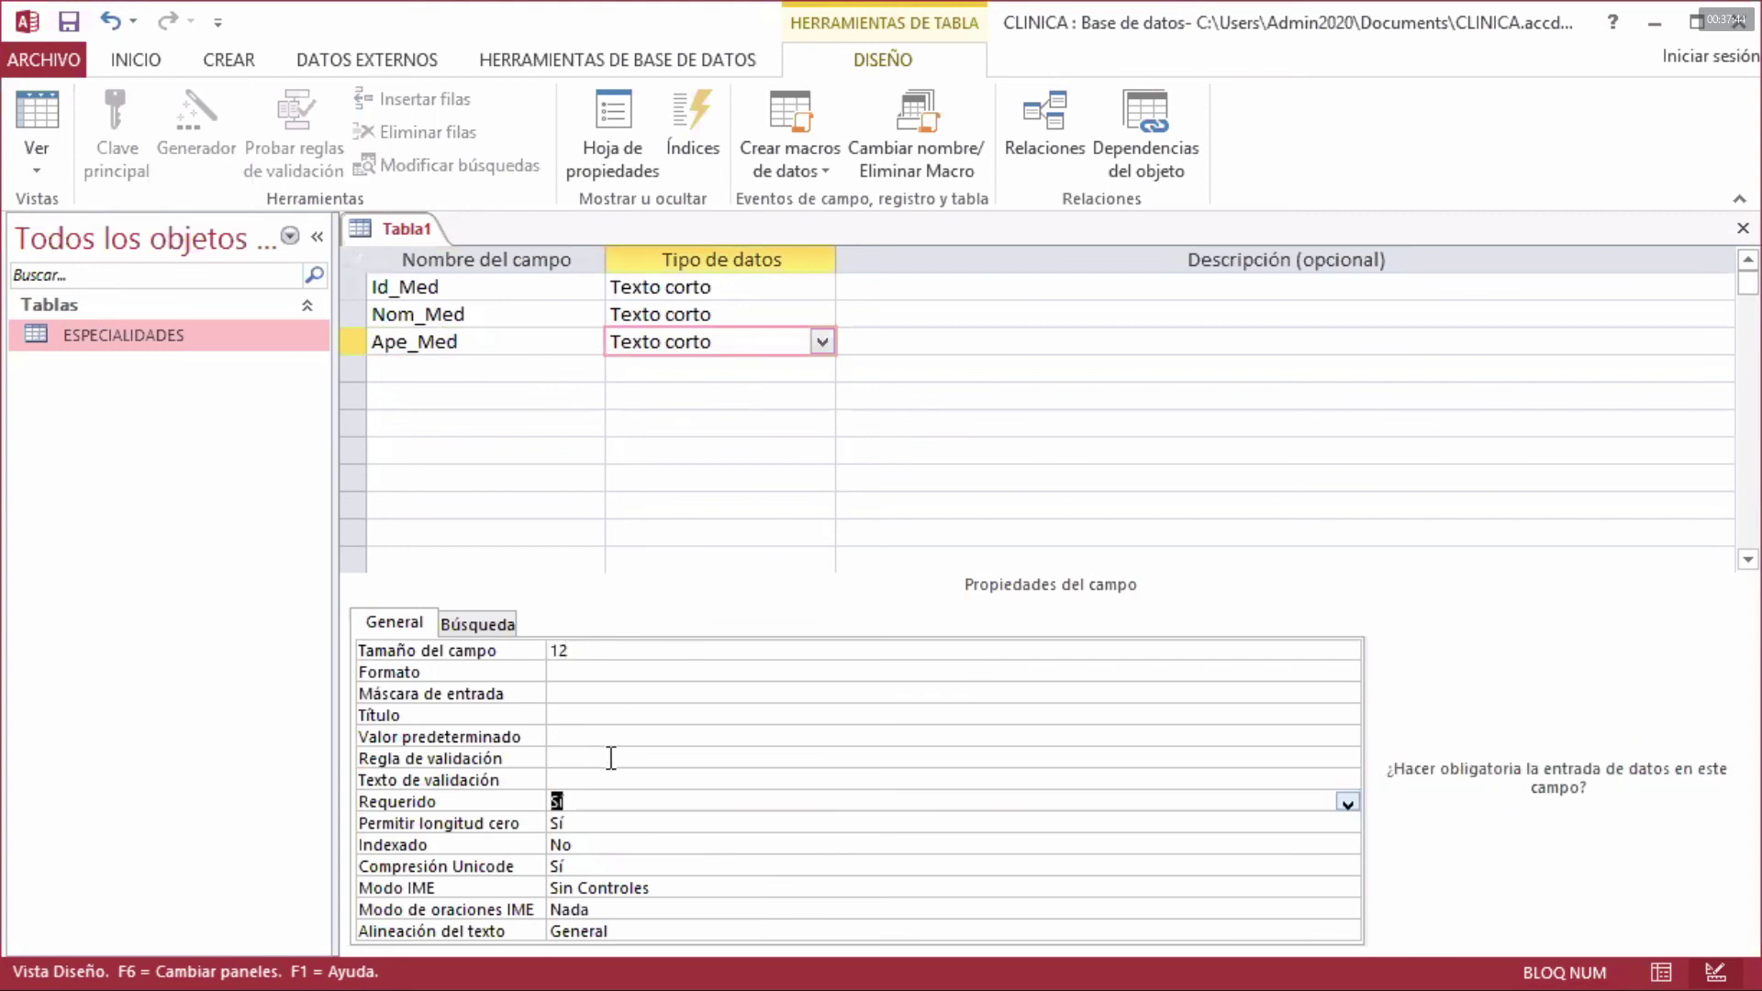
- Add a field named Fec_Nac_Med below Ape_Med with the Fecha/Hora data type
left_click(570, 367)
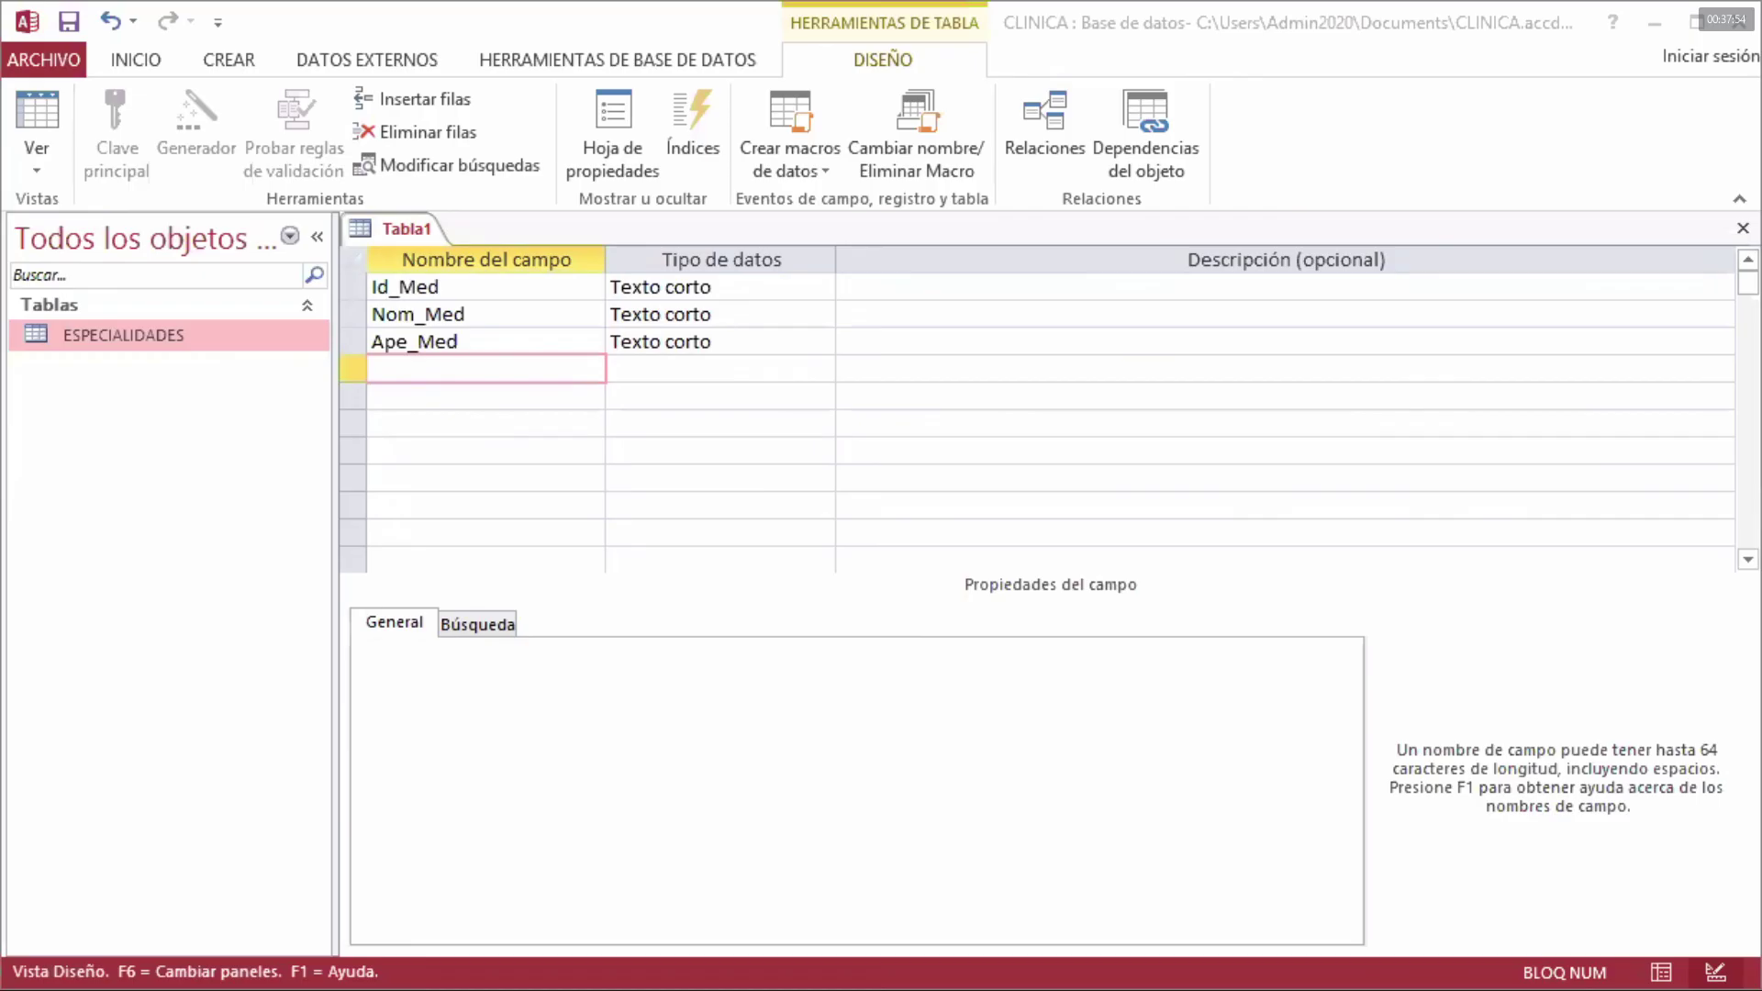
left_click(527, 360)
type("F")
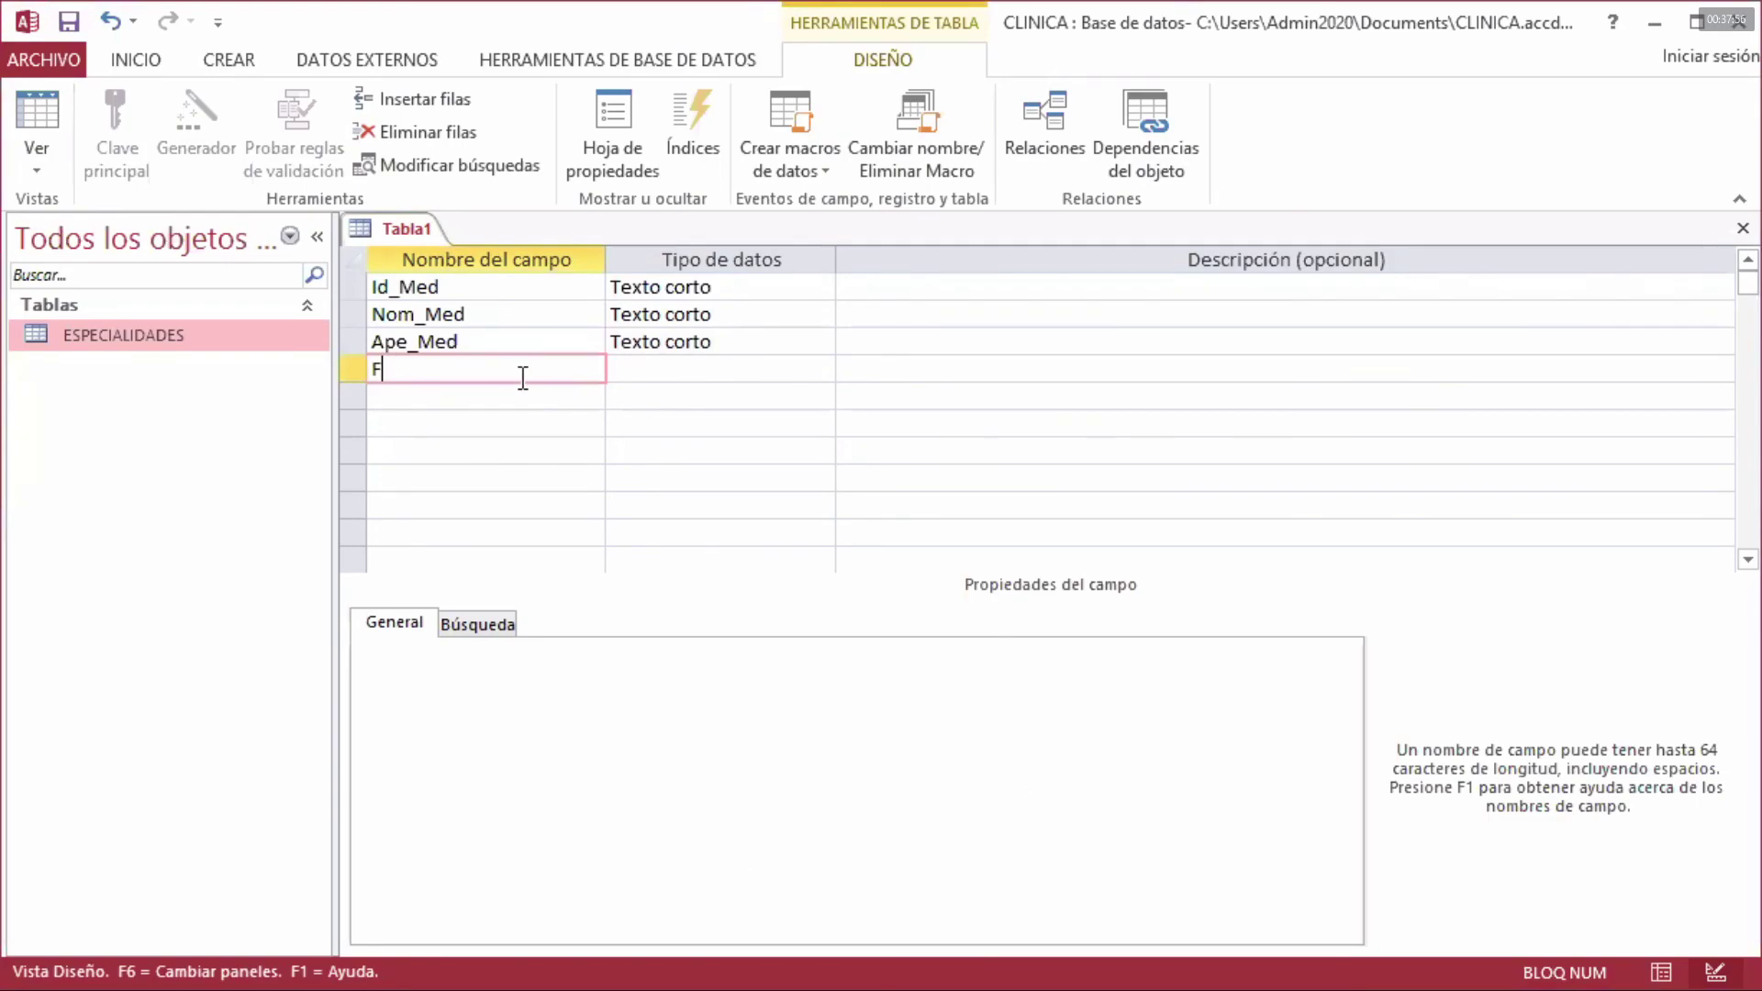
type("ec_Nac_Med")
right_click(1074, 276)
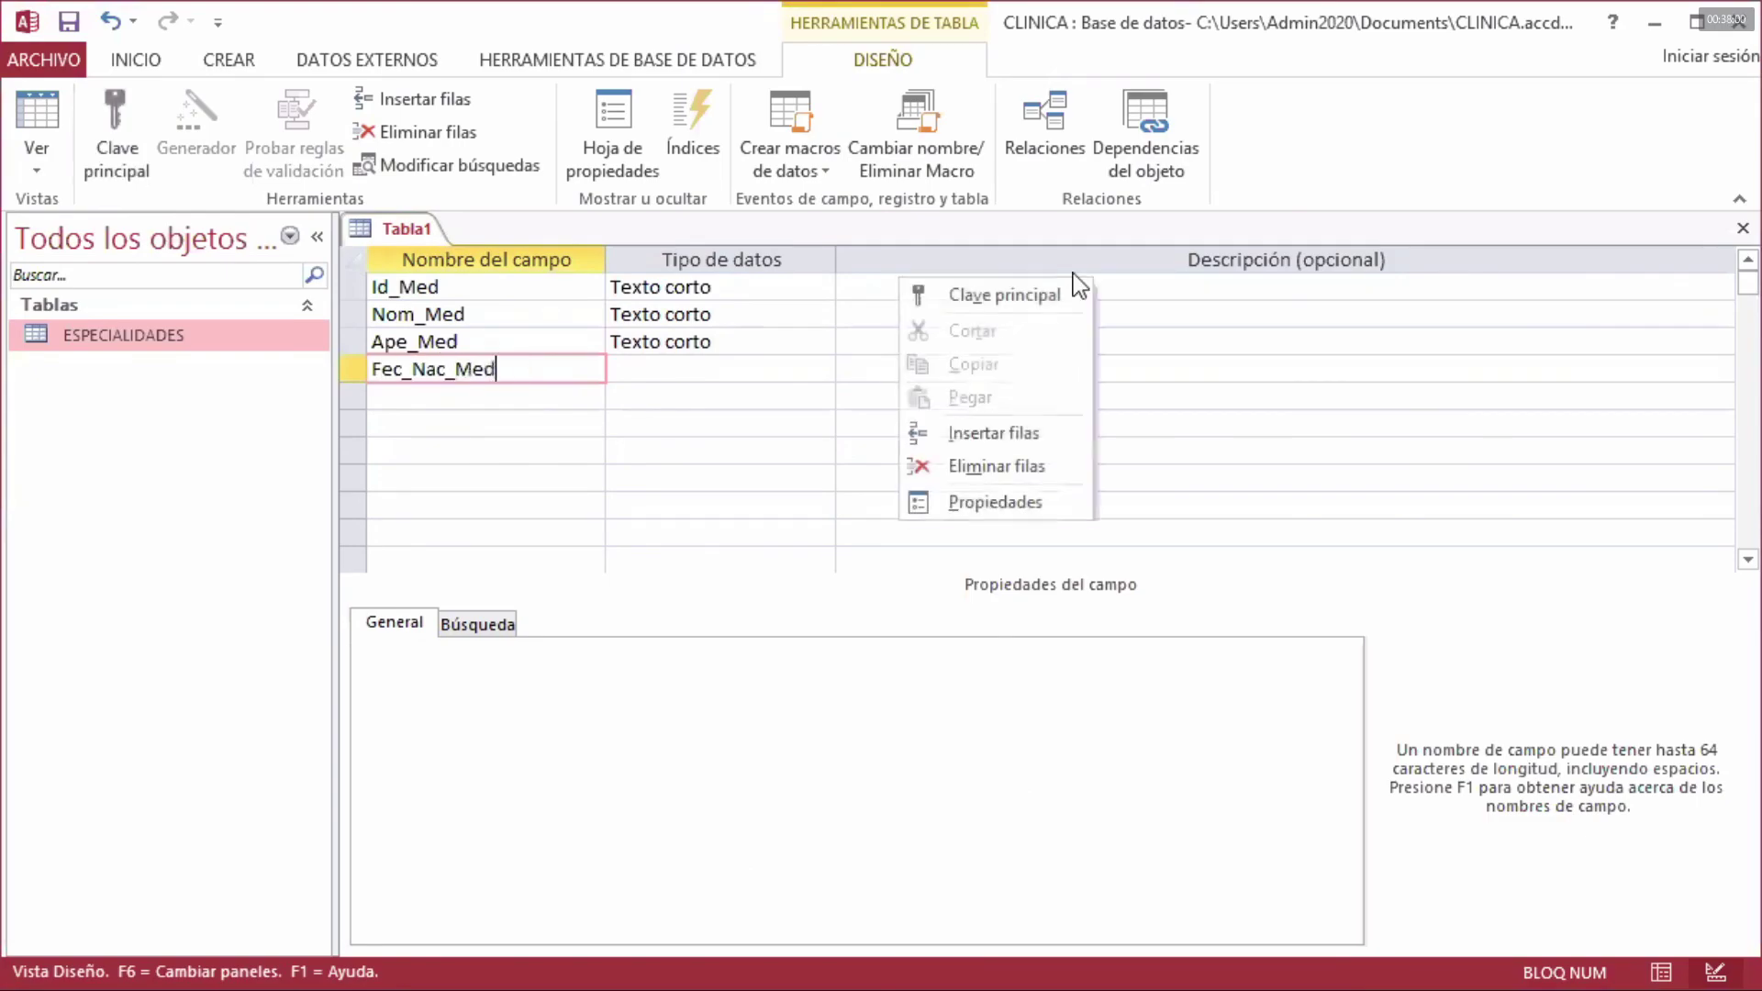
left_click(702, 369)
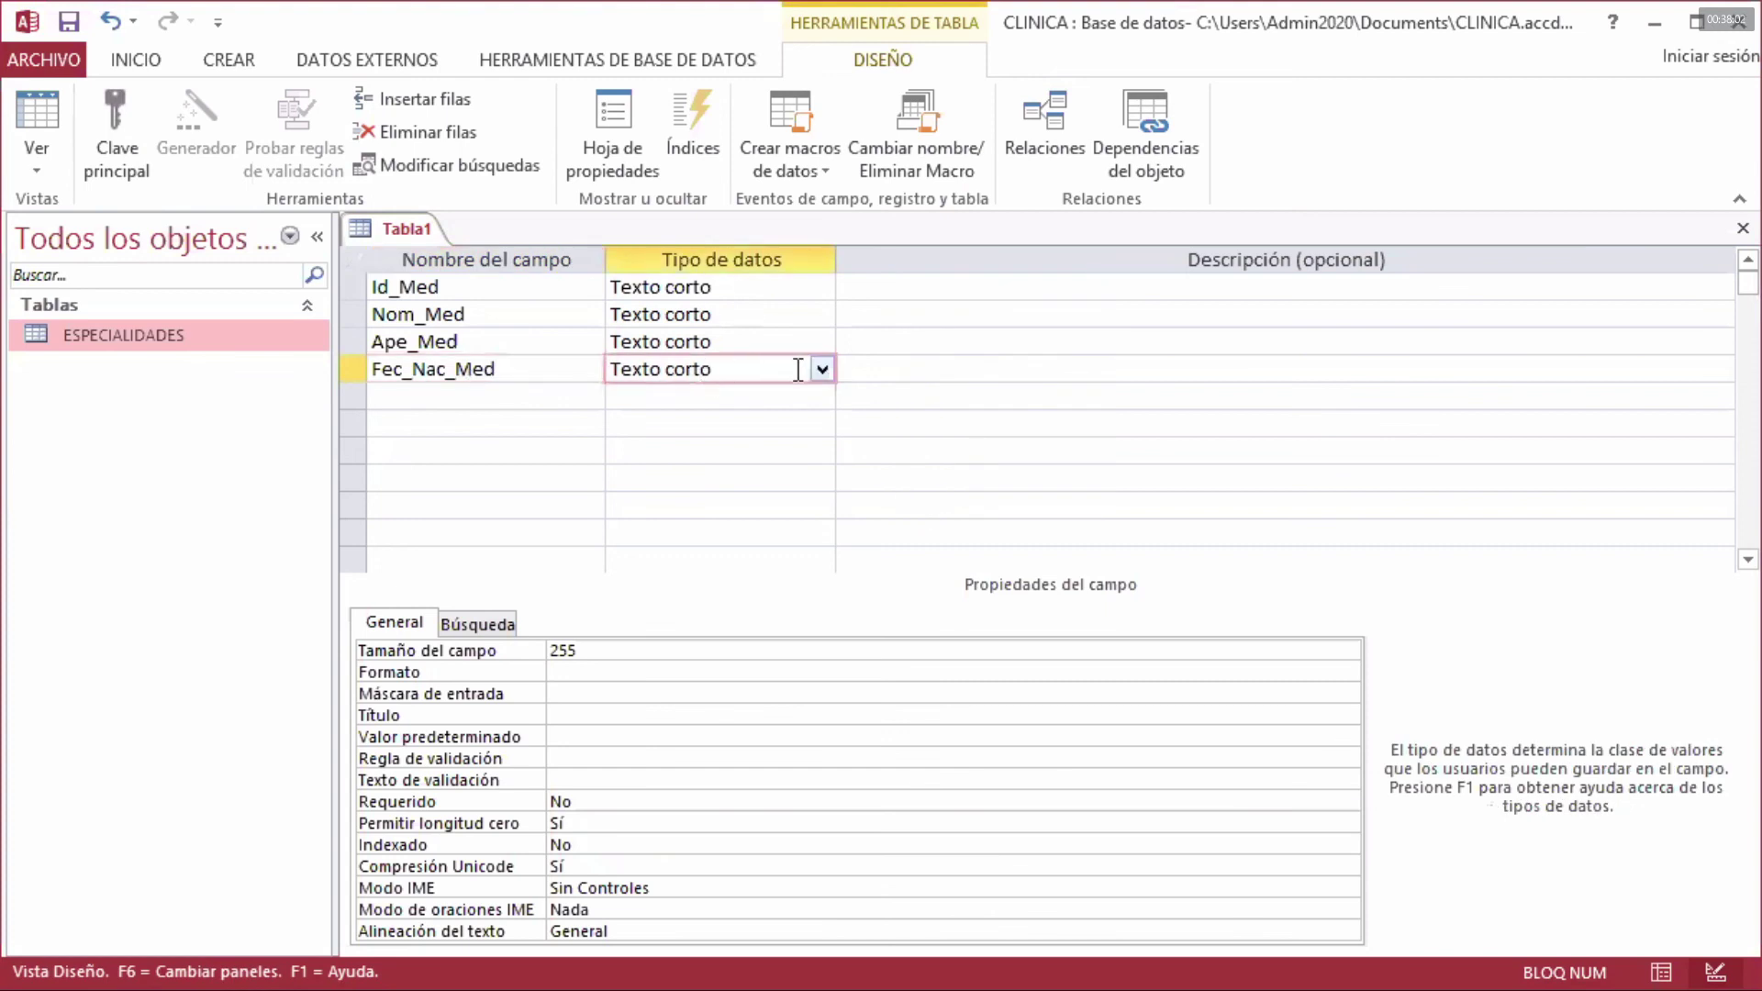
left_click(821, 369)
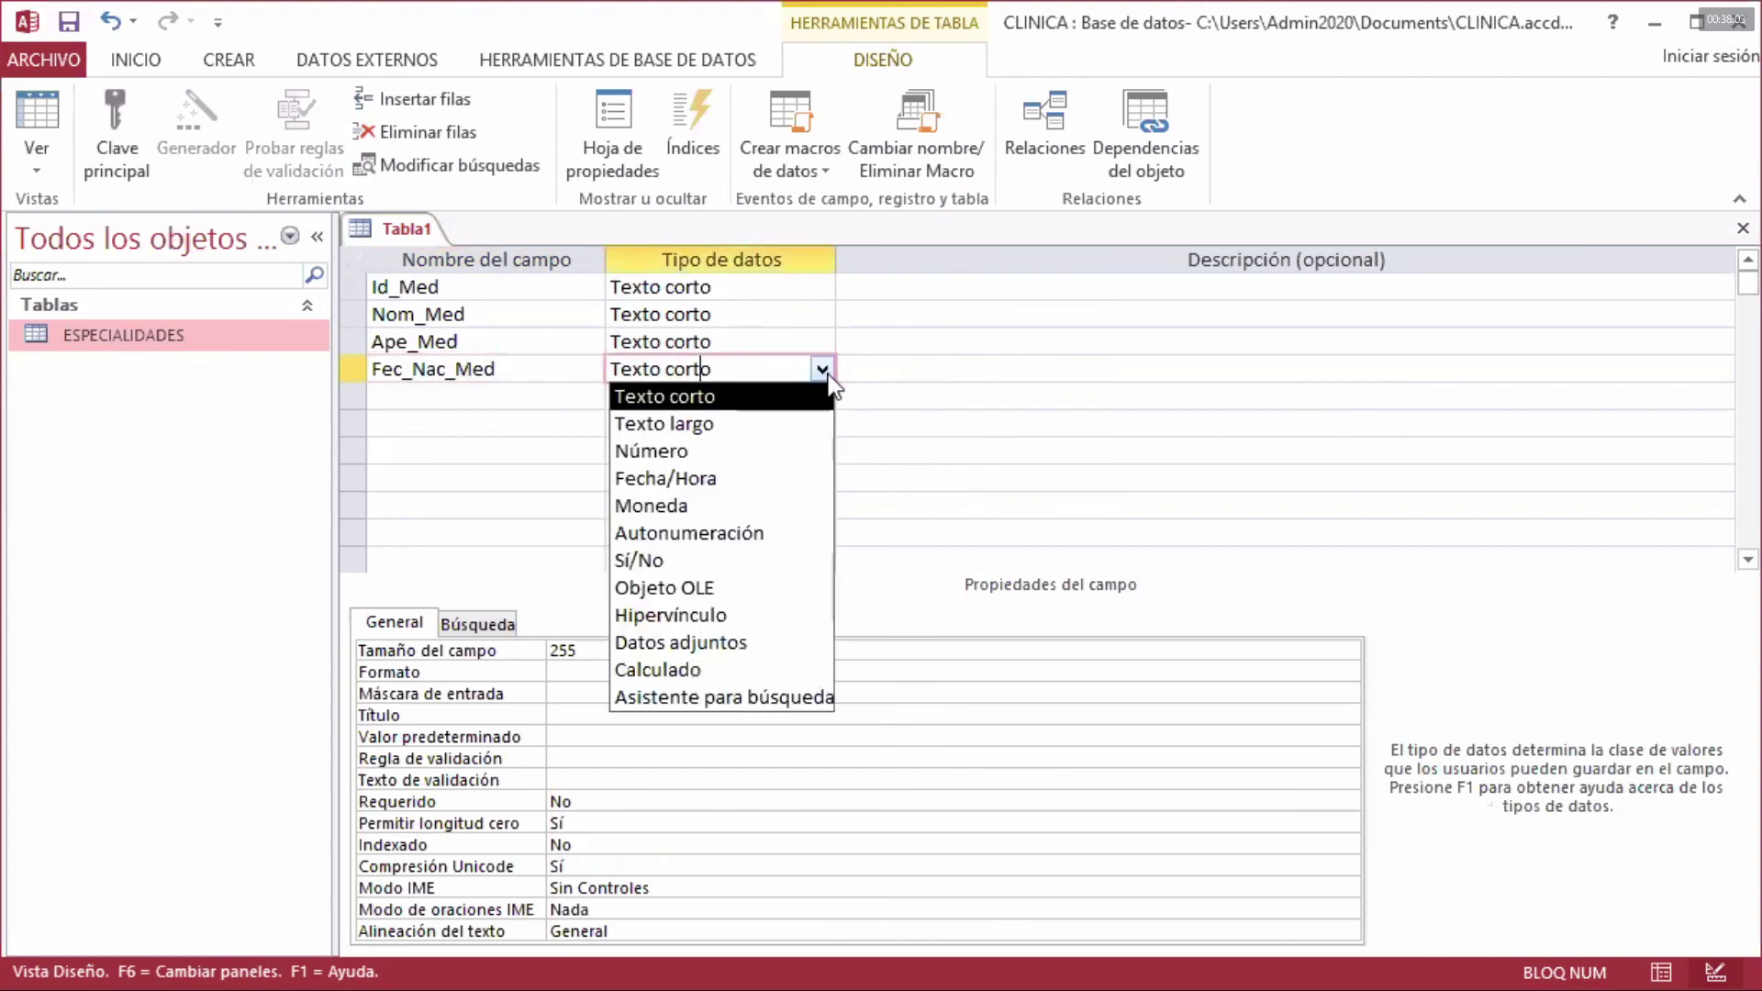
left_click(719, 478)
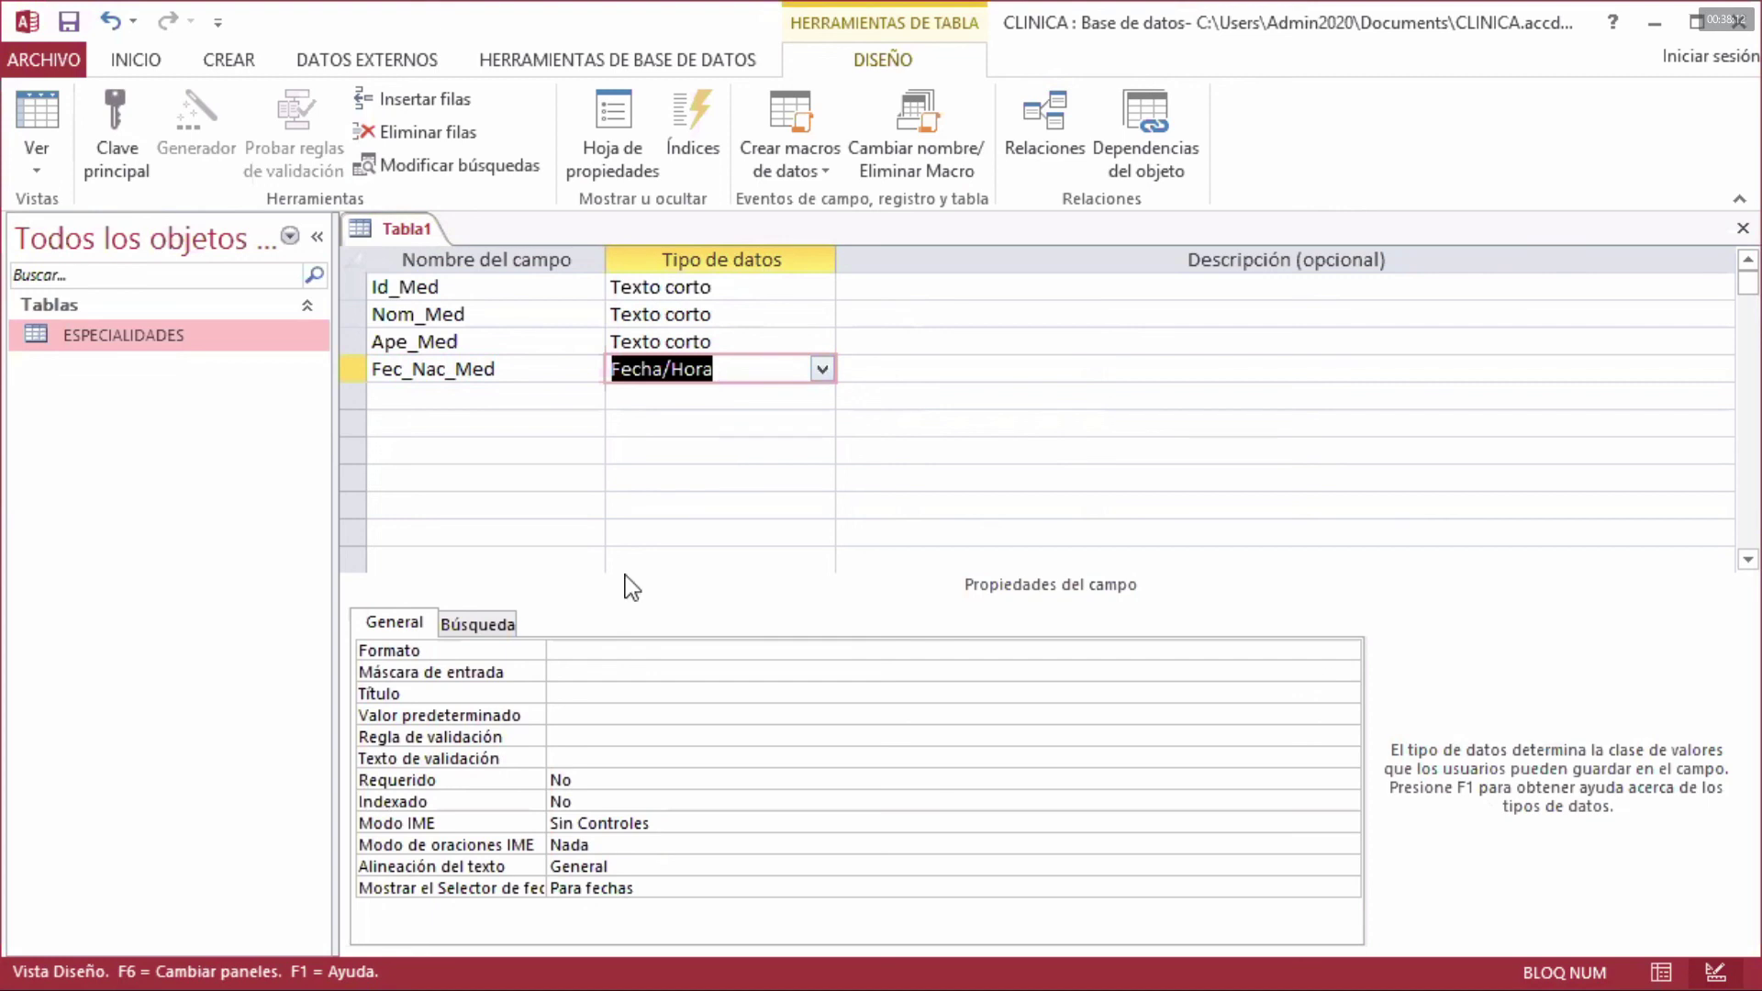
- Set the Fec_Nac_Med format to Fecha corta and make the field required (Sí)
left_click(615, 650)
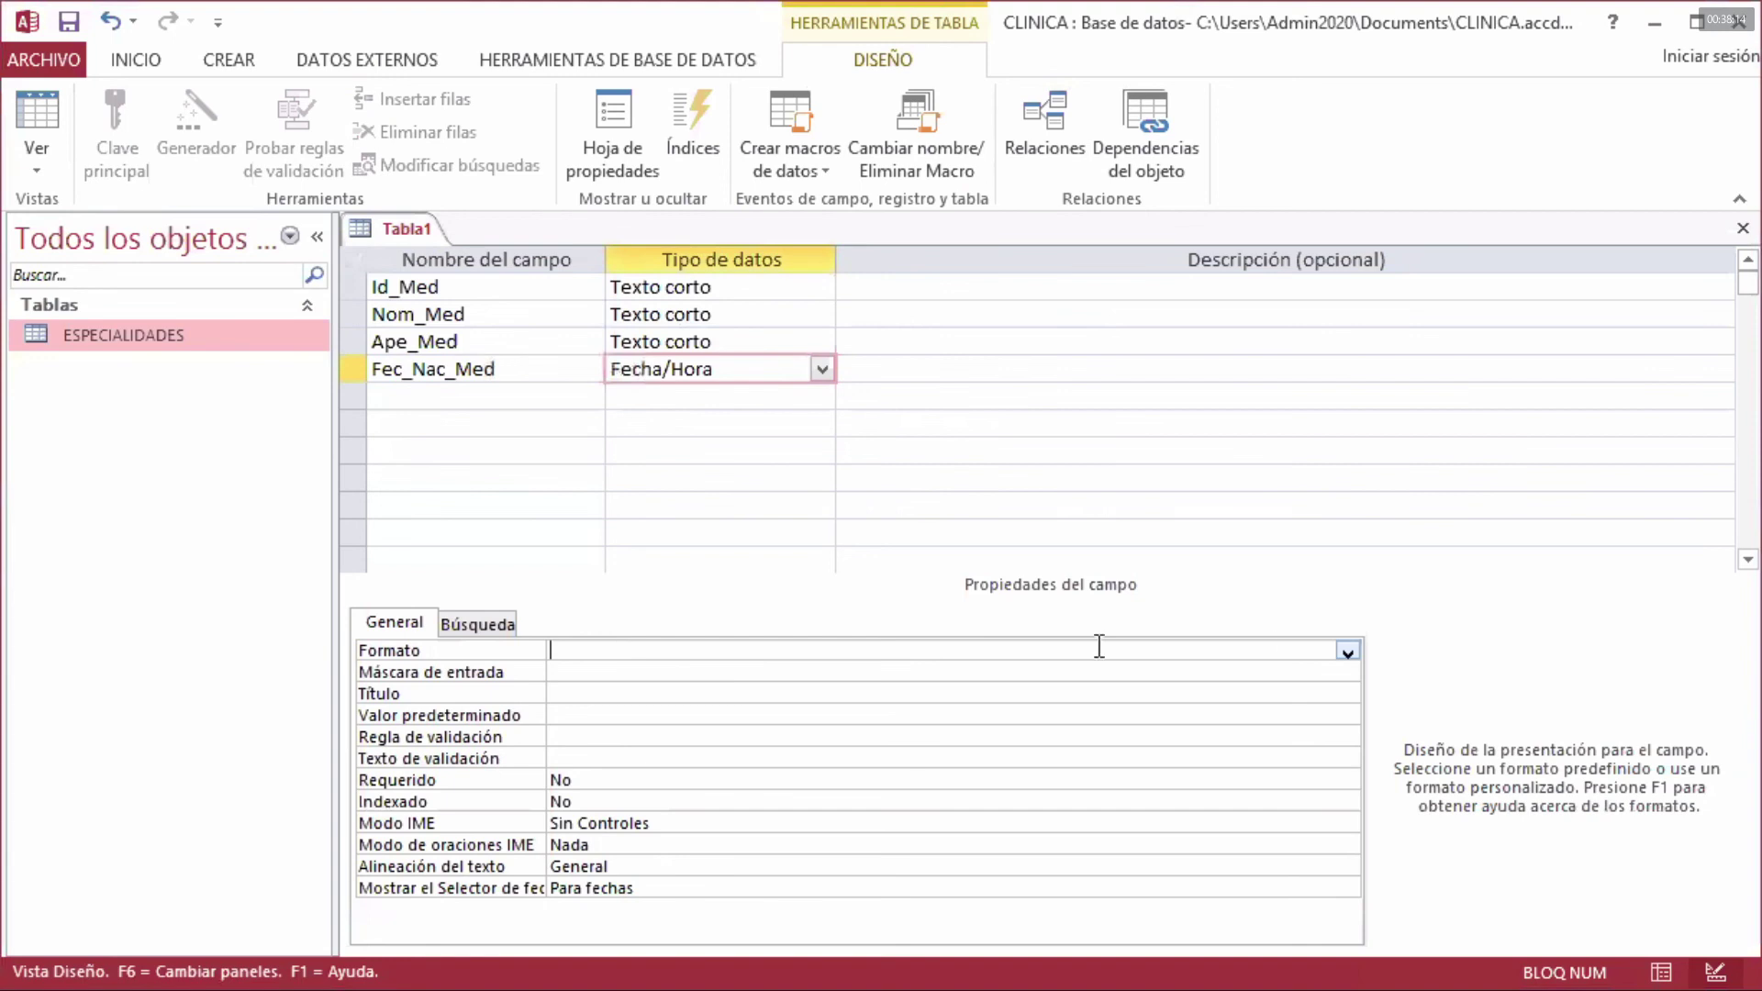
left_click(1348, 652)
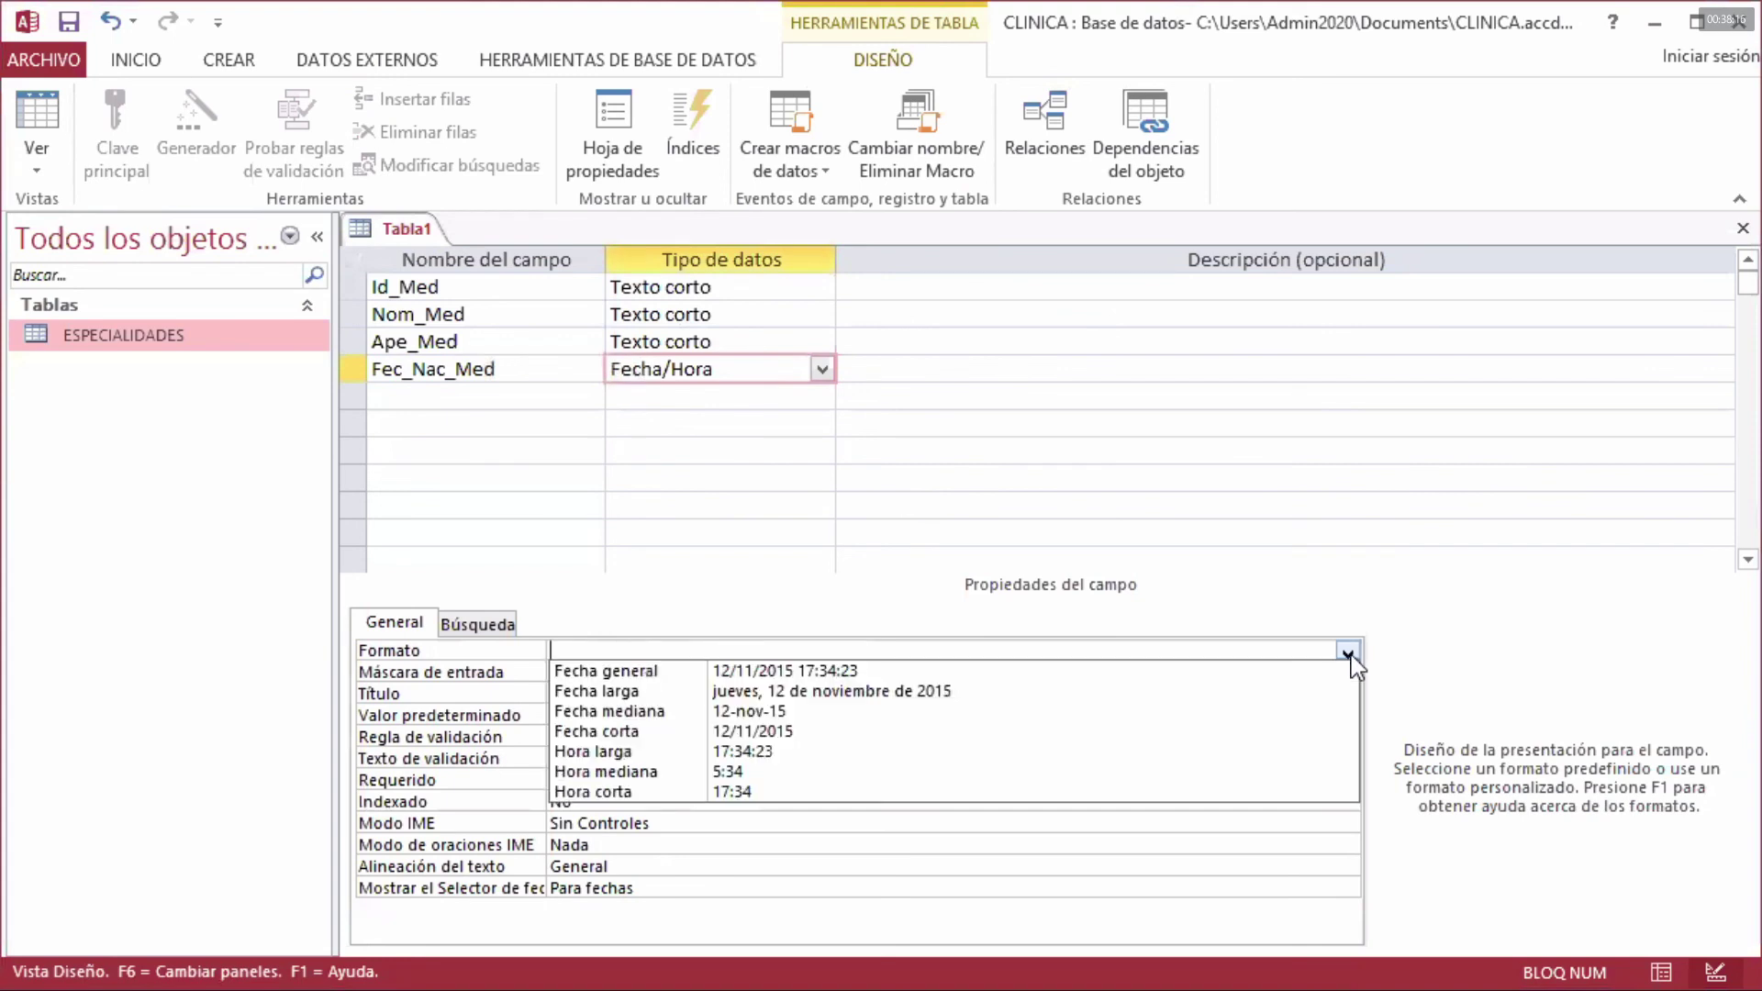
left_click(799, 732)
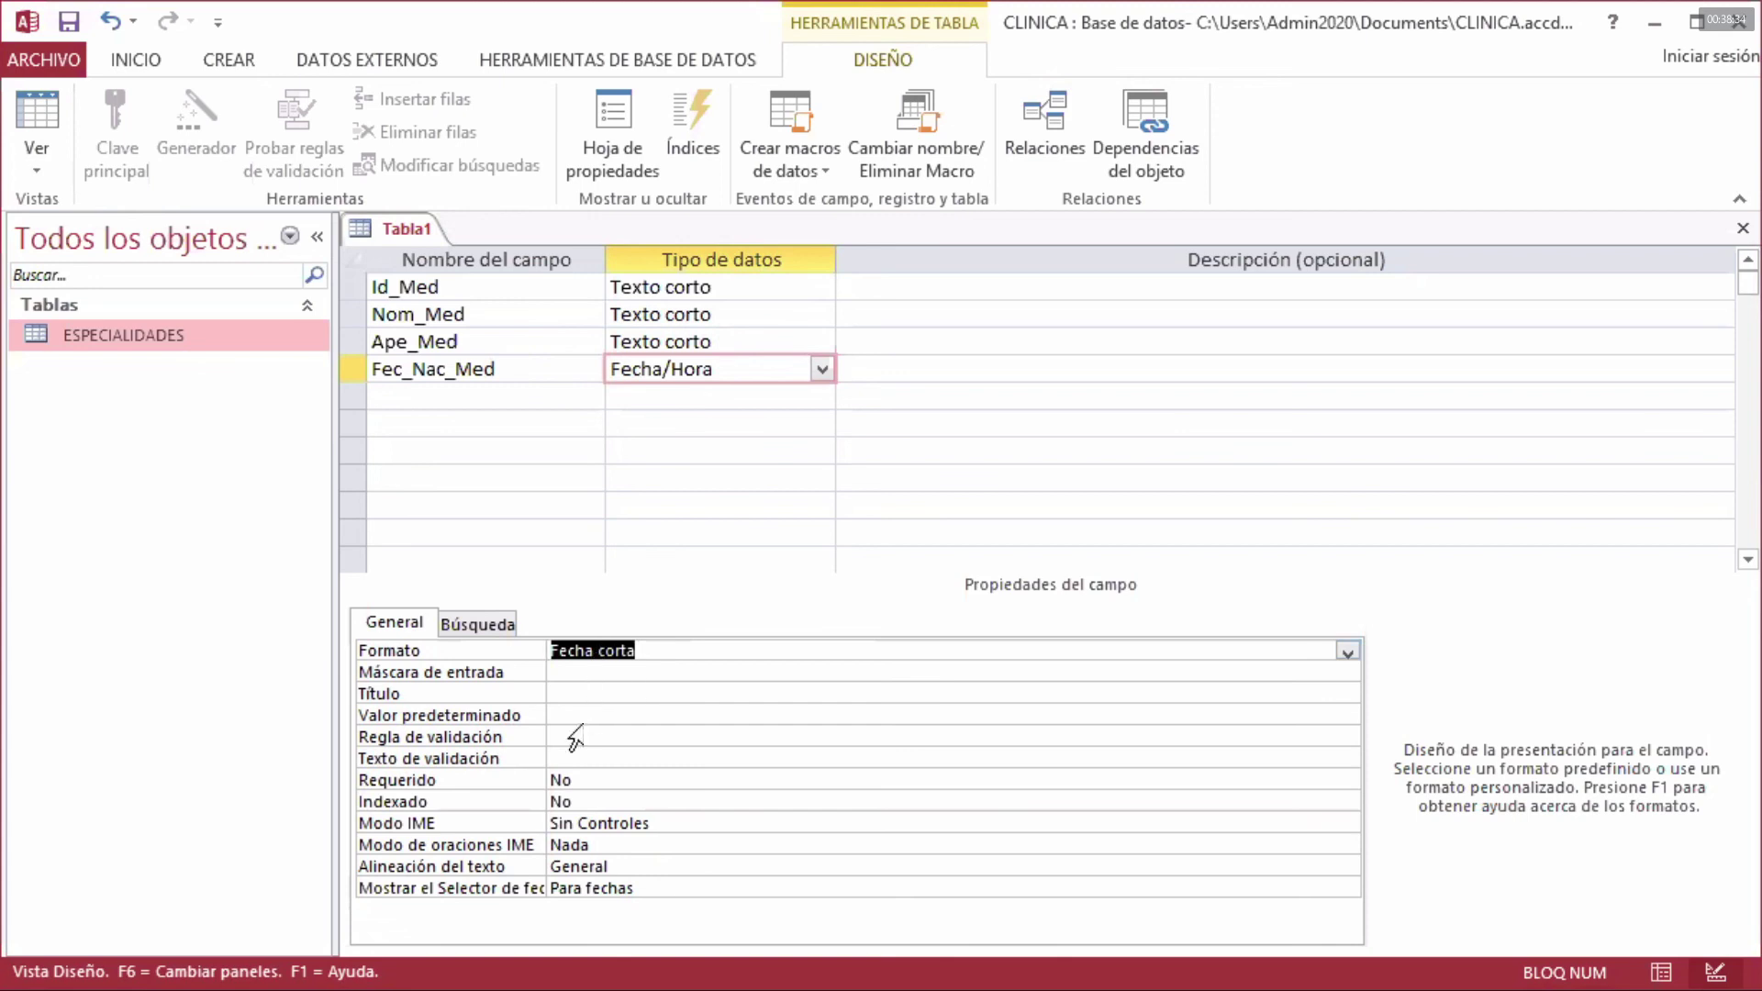
double_click(565, 782)
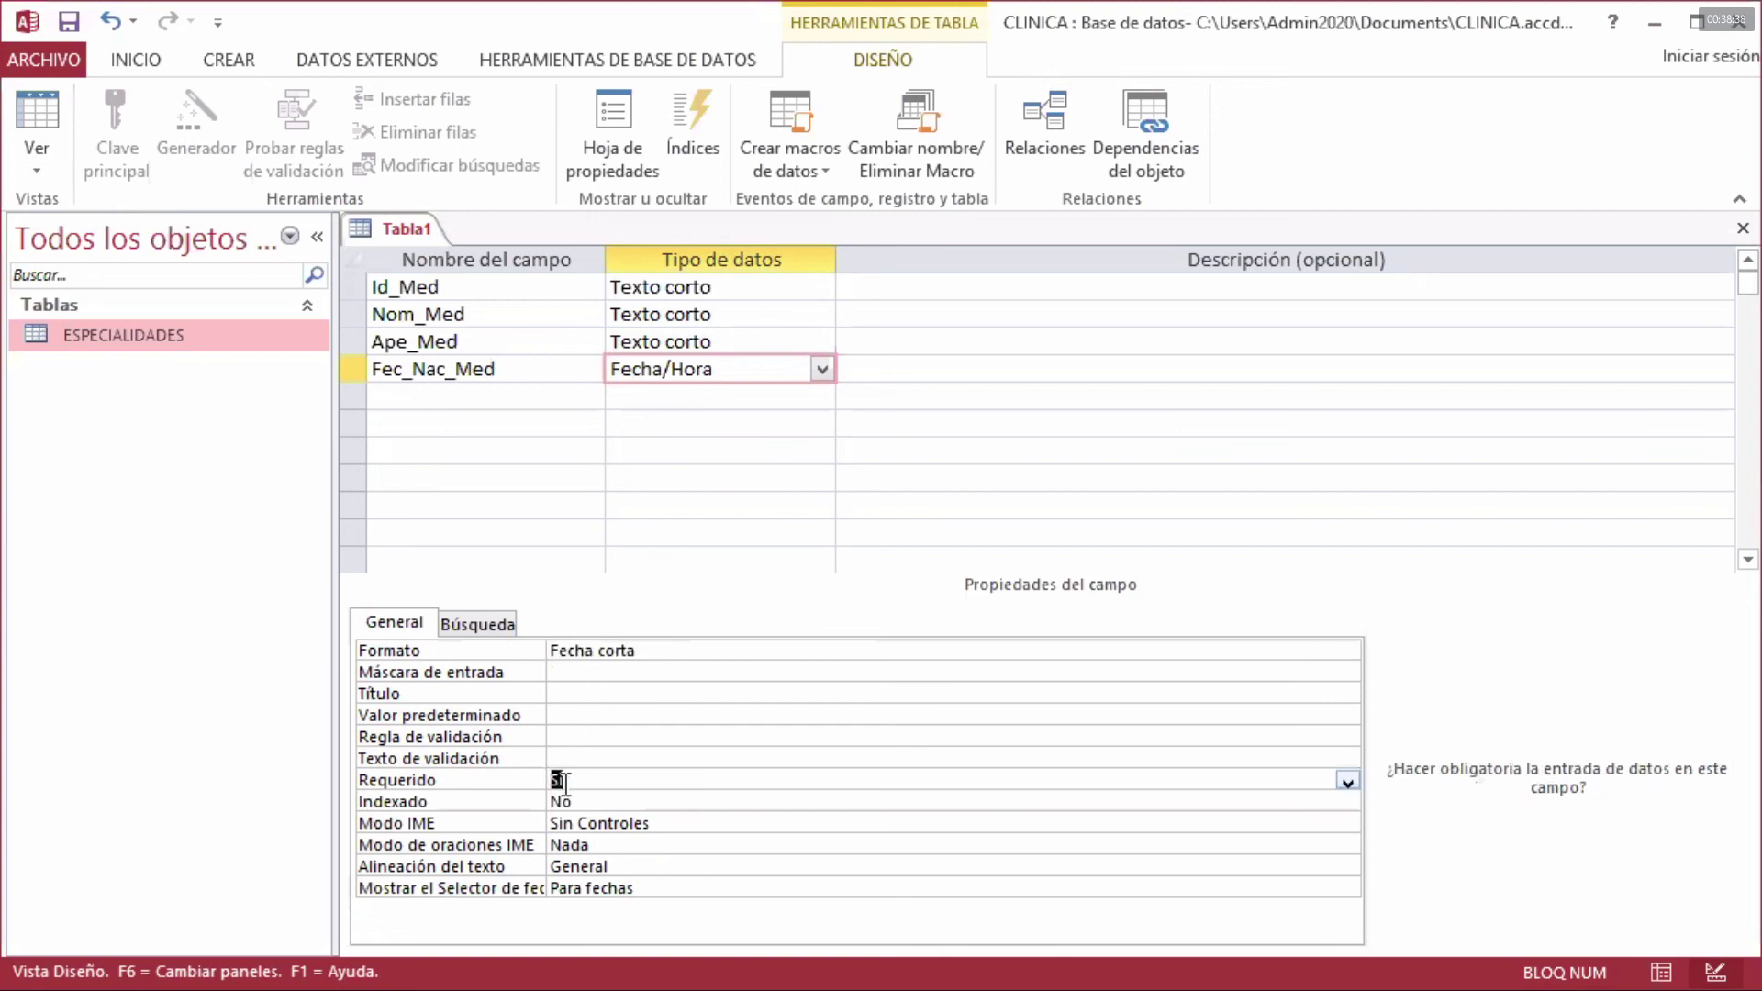
- Switch to the relational model PDF in the browser and examine the Id_Esp_Per column of MEDICOS and its link to ESPECIALIDAD
left_click(573, 402)
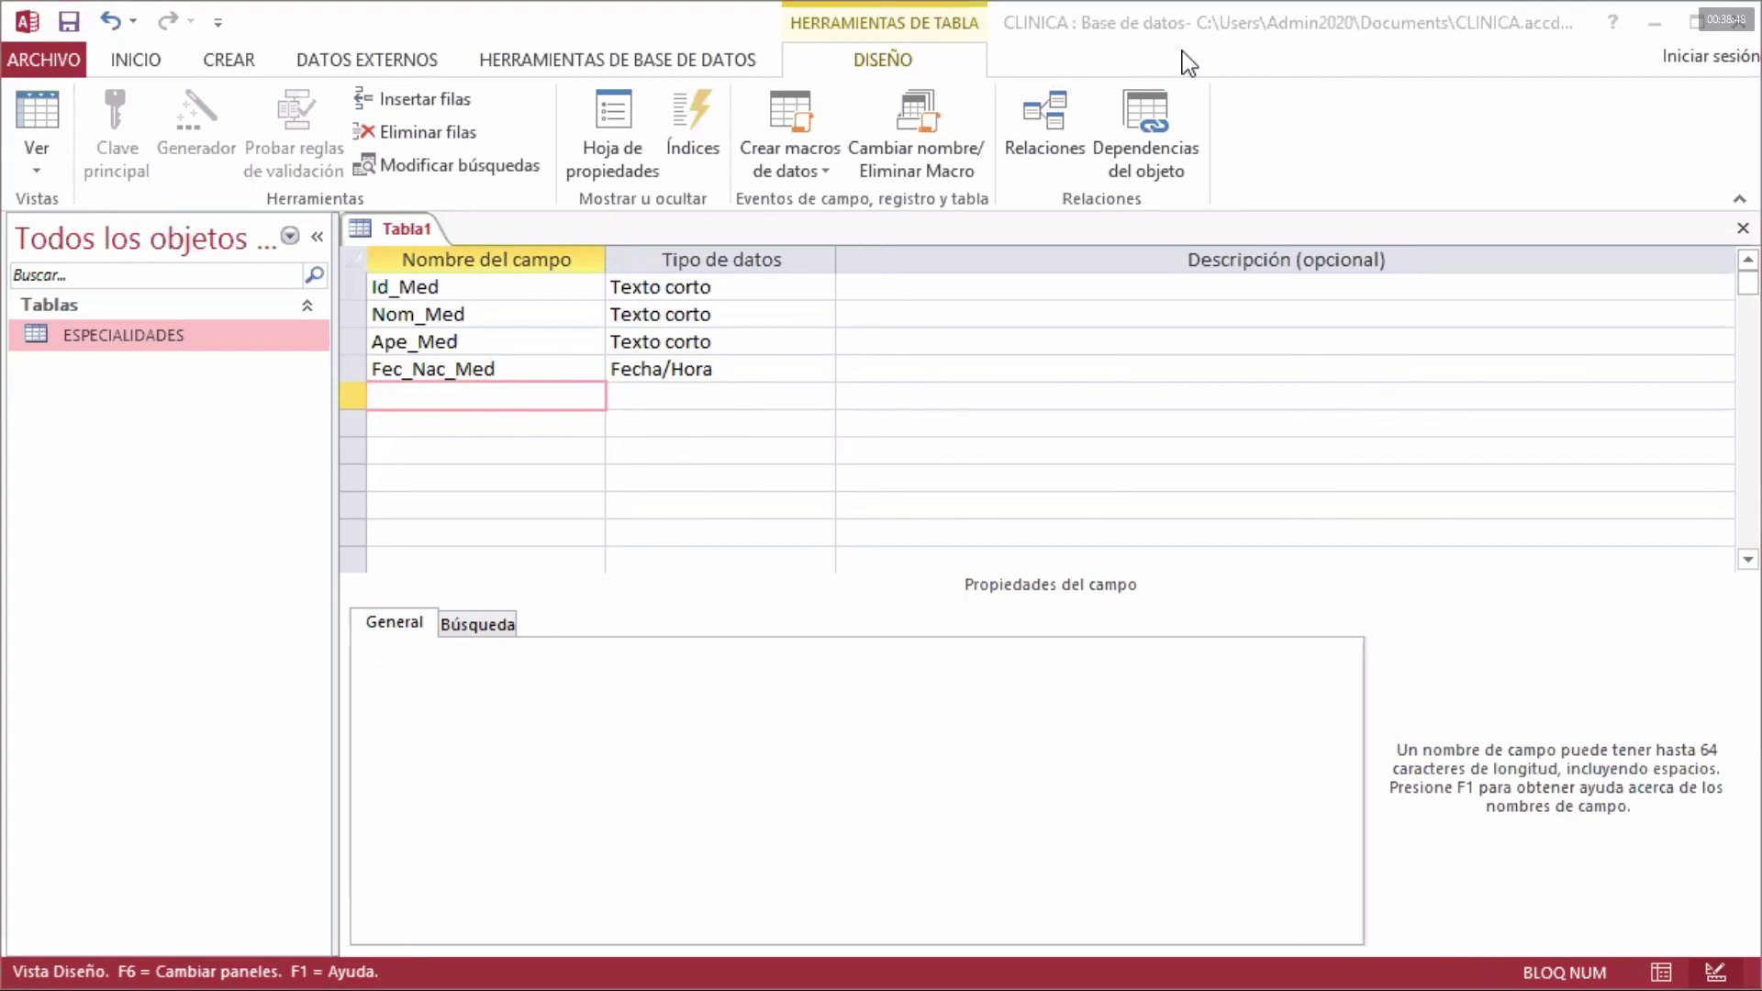
key("alt+Tab")
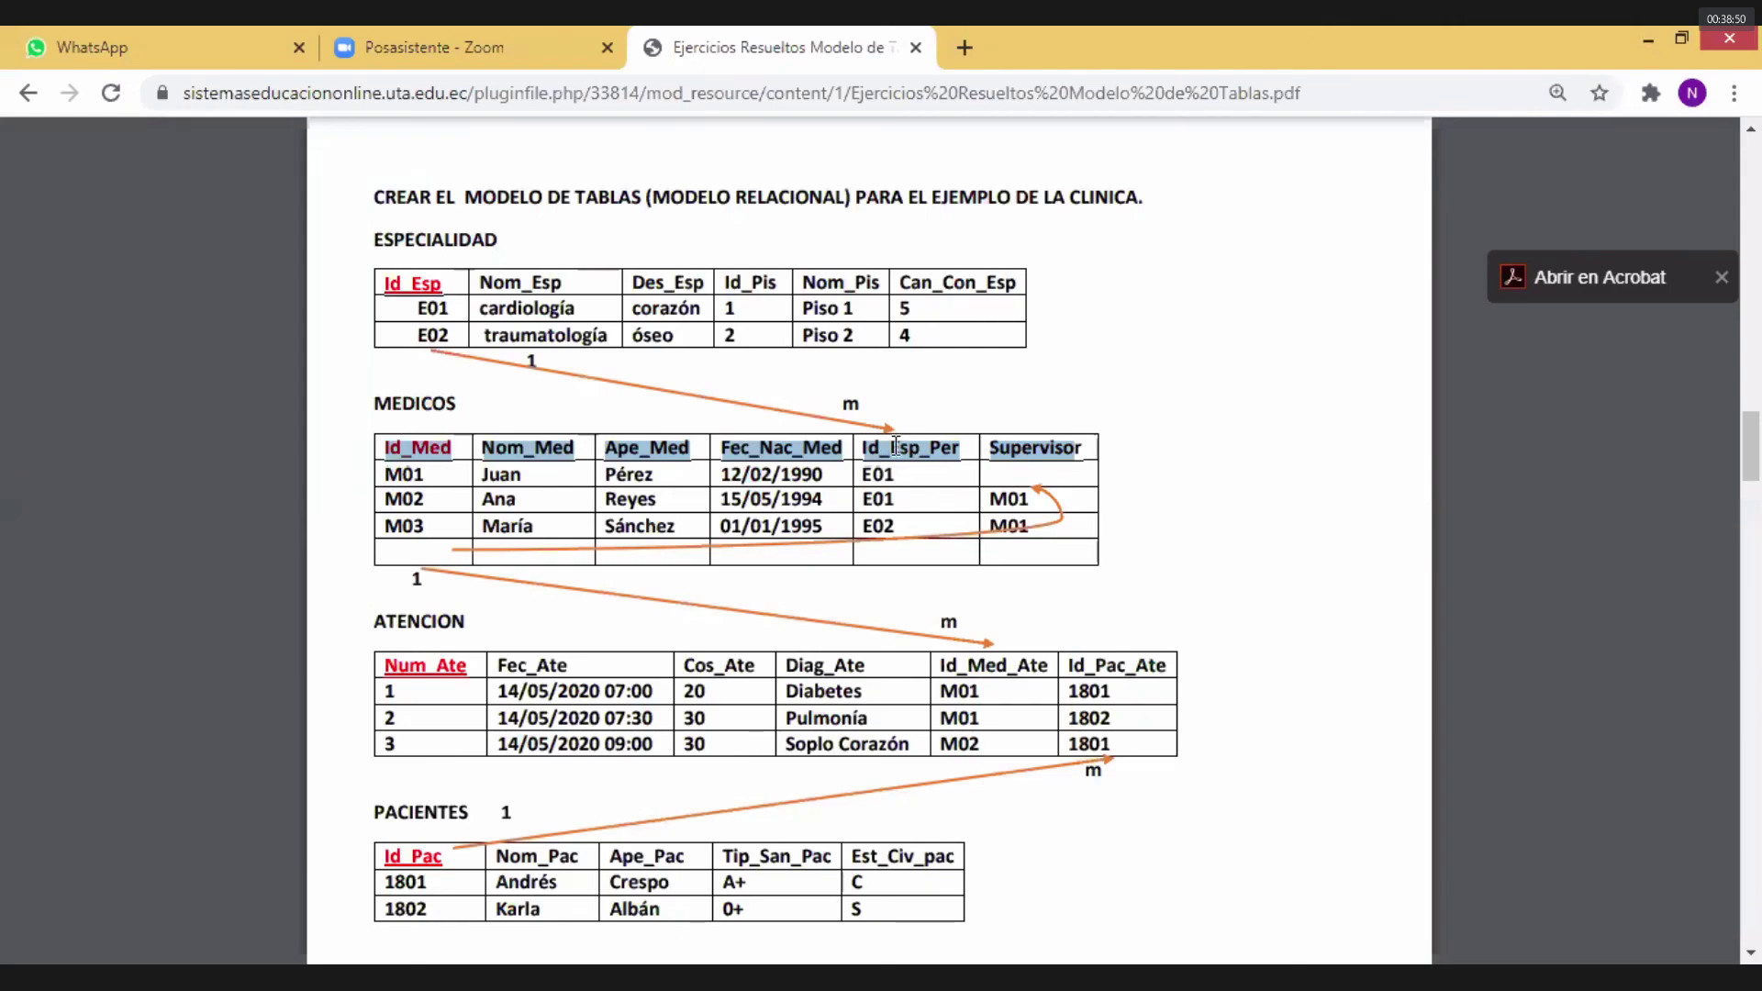
left_click(885, 447)
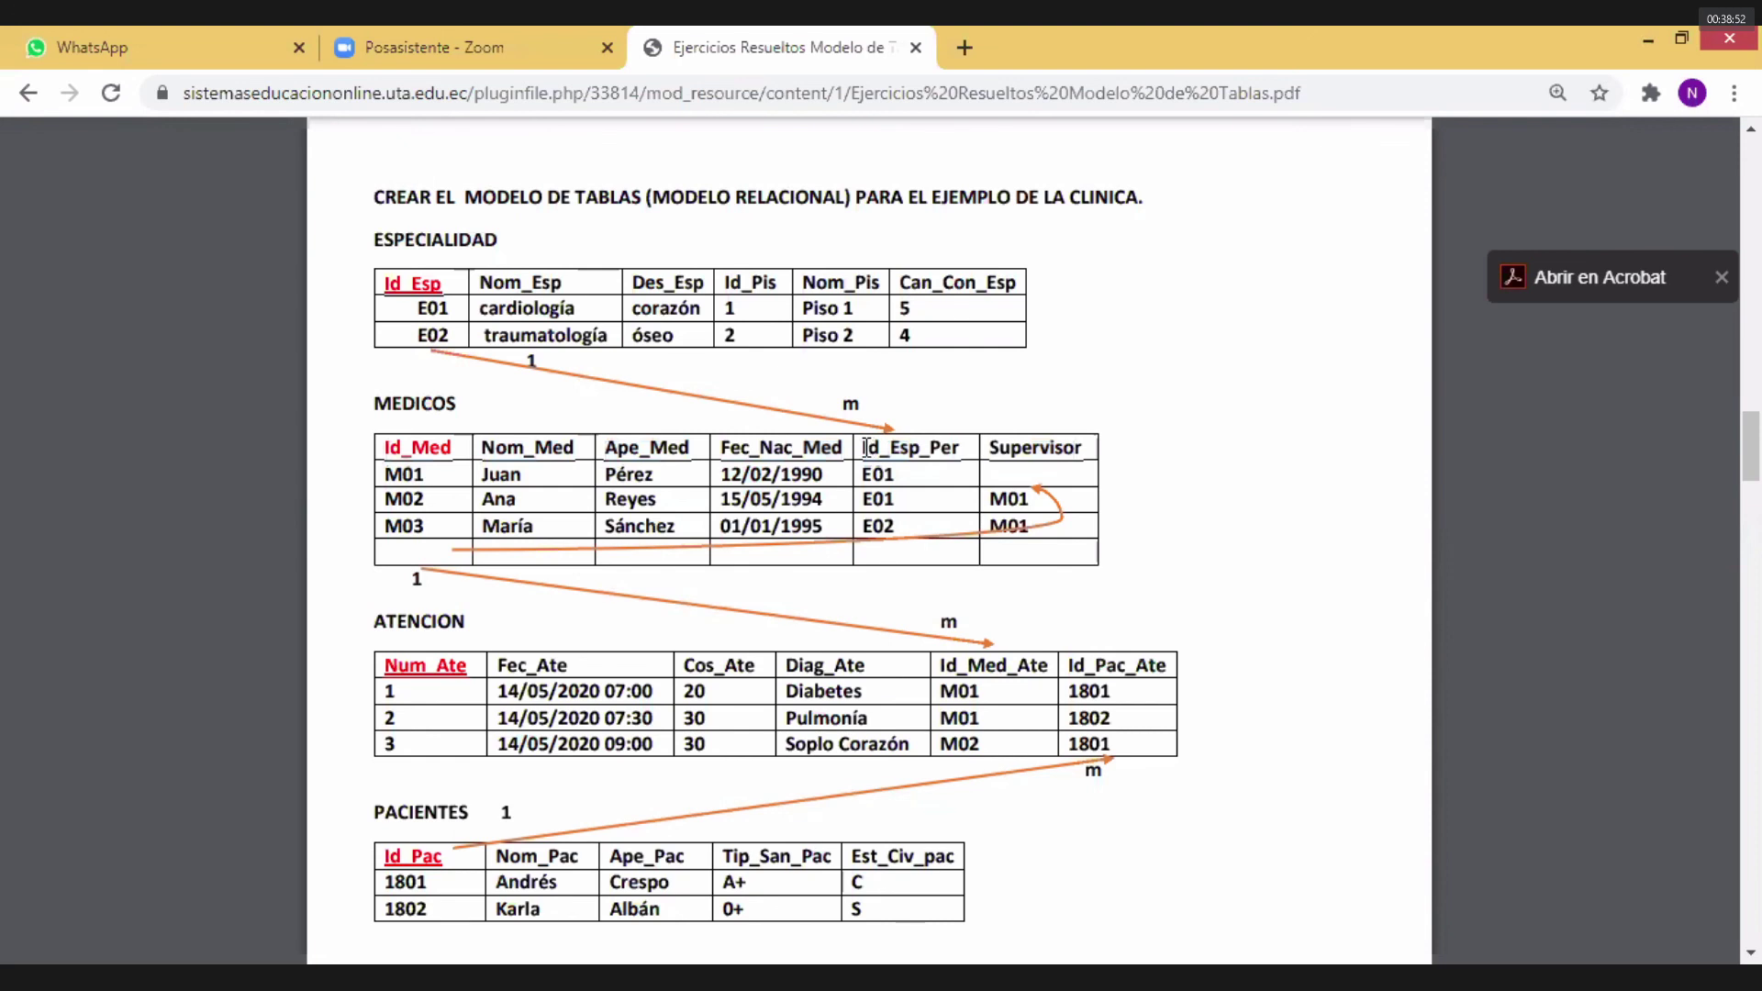
left_click_drag(866, 447, 911, 501)
left_click(897, 502)
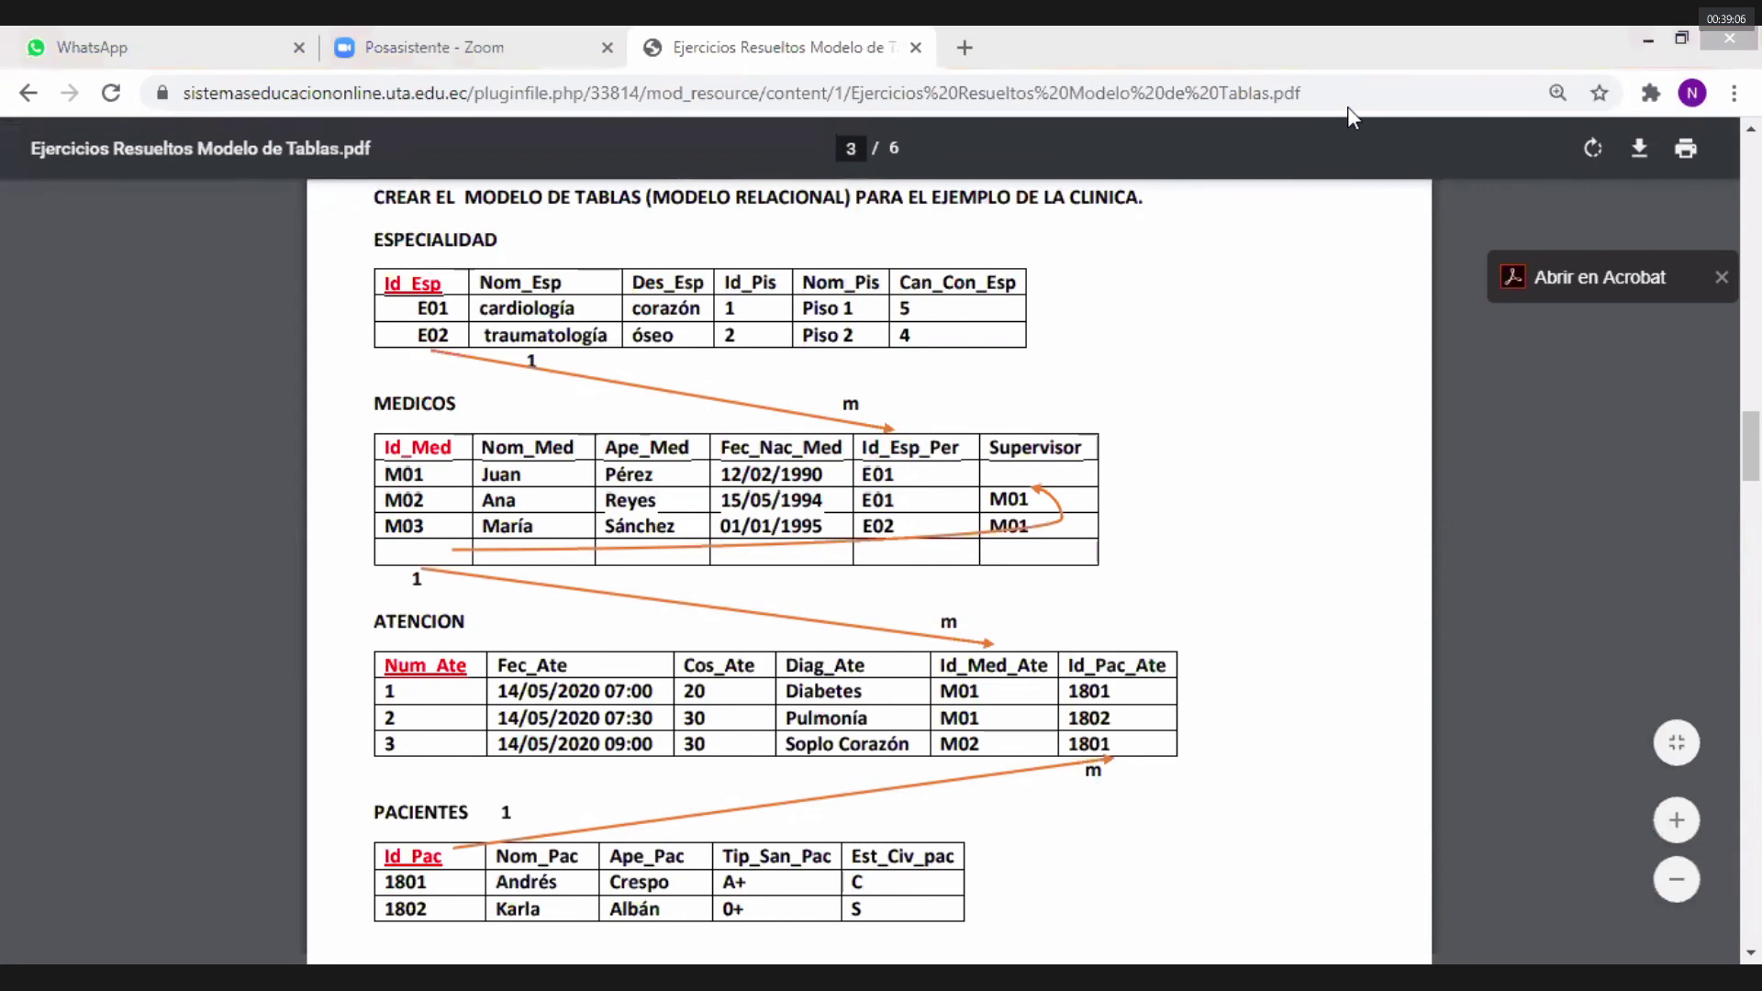
mouse_move(883, 419)
left_mouse_down()
mouse_move(869, 483)
mouse_move(895, 549)
mouse_move(964, 470)
mouse_move(953, 409)
mouse_move(883, 420)
left_mouse_up()
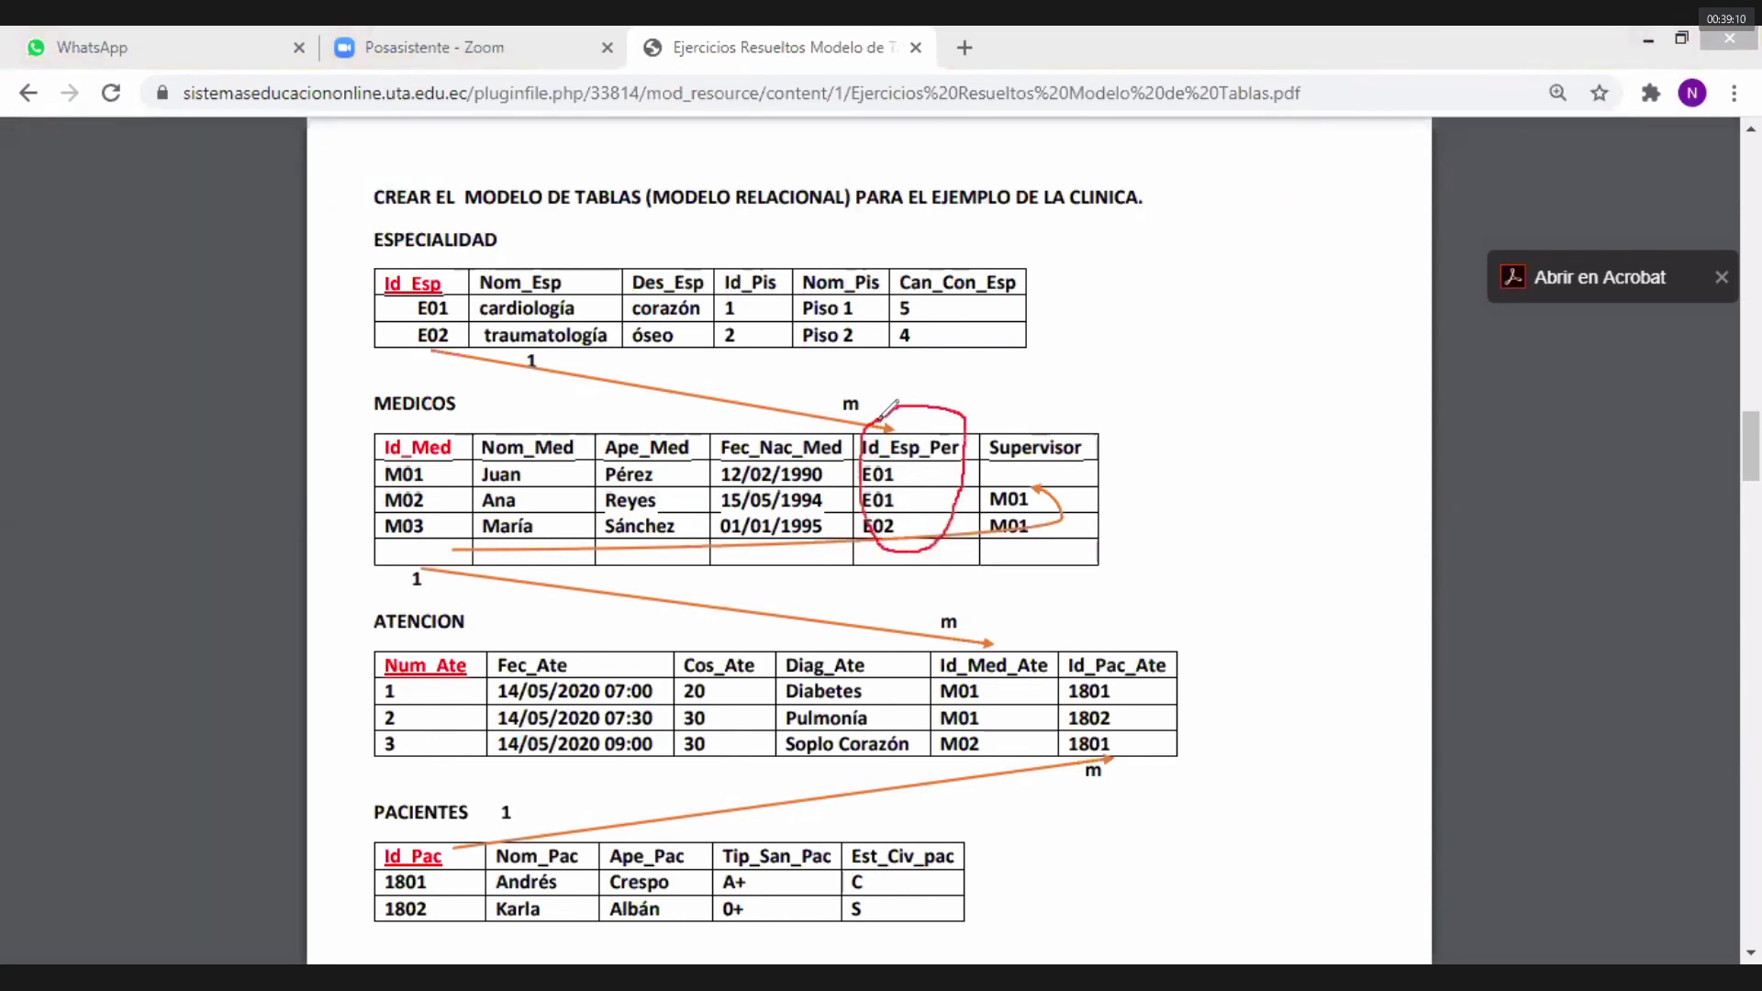
mouse_move(418, 243)
left_mouse_down()
mouse_move(384, 292)
mouse_move(459, 308)
mouse_move(430, 257)
left_mouse_up()
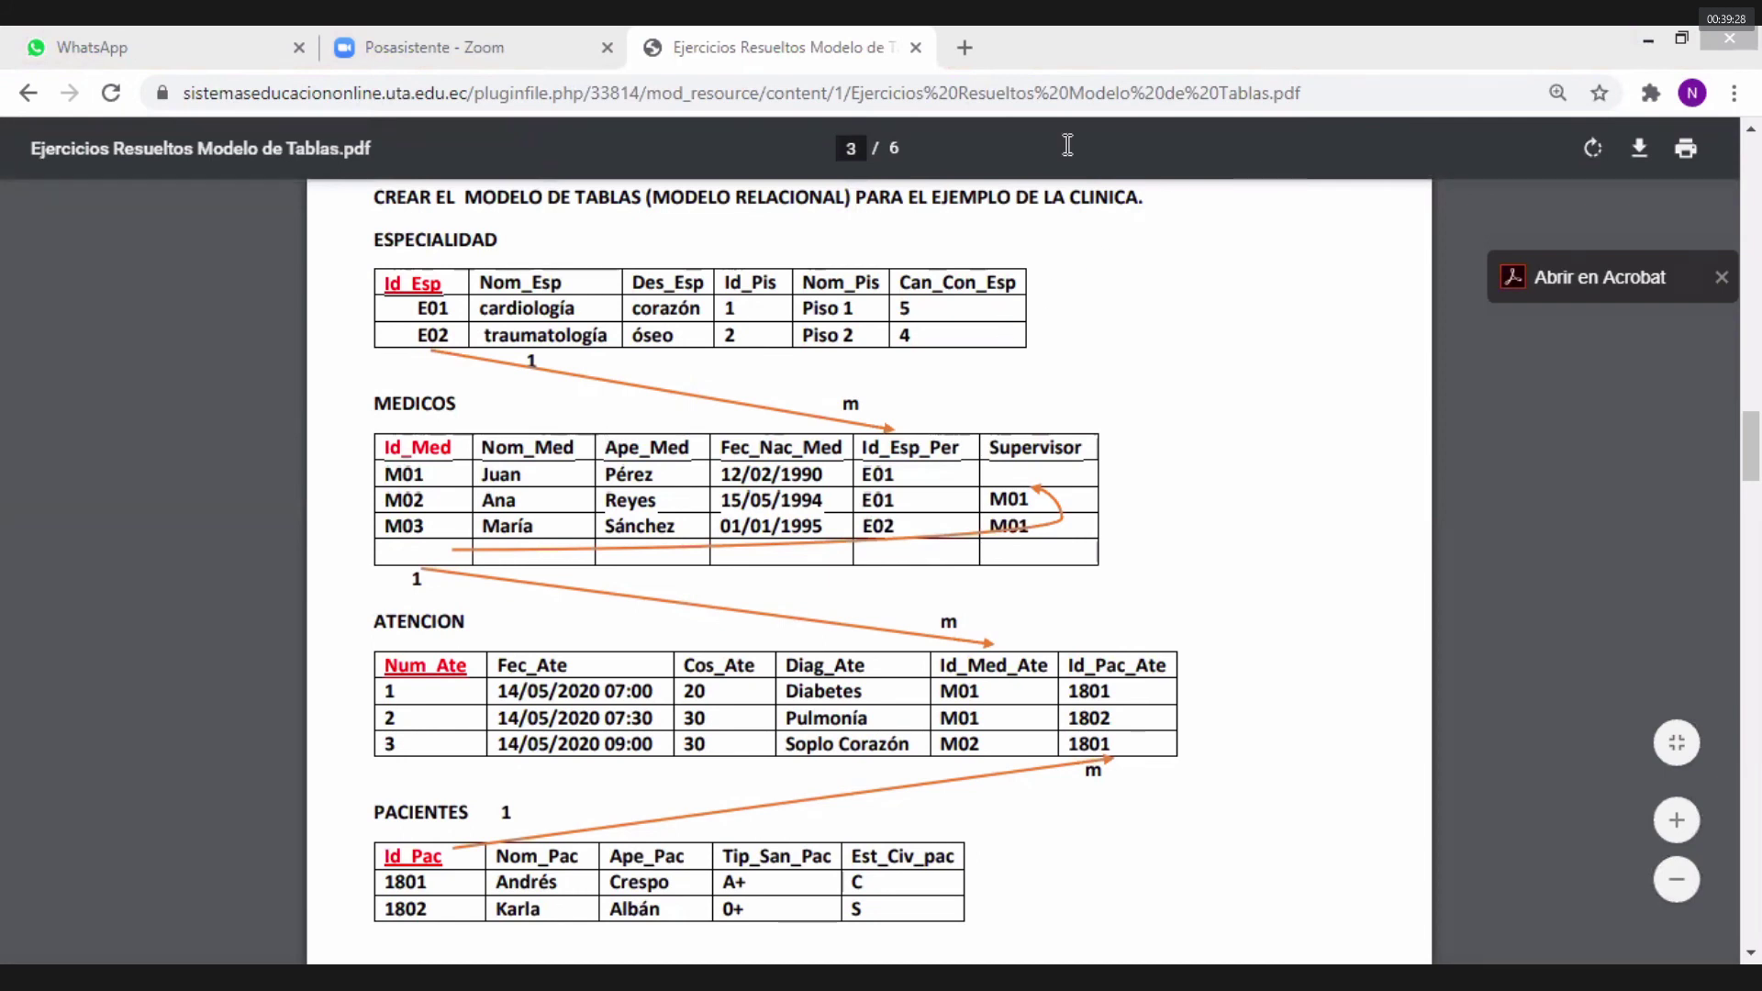
- Switch back to Access and add a Texto corto field named Cod_Esp_Per below Fec_Nac_Med
key("alt+Tab")
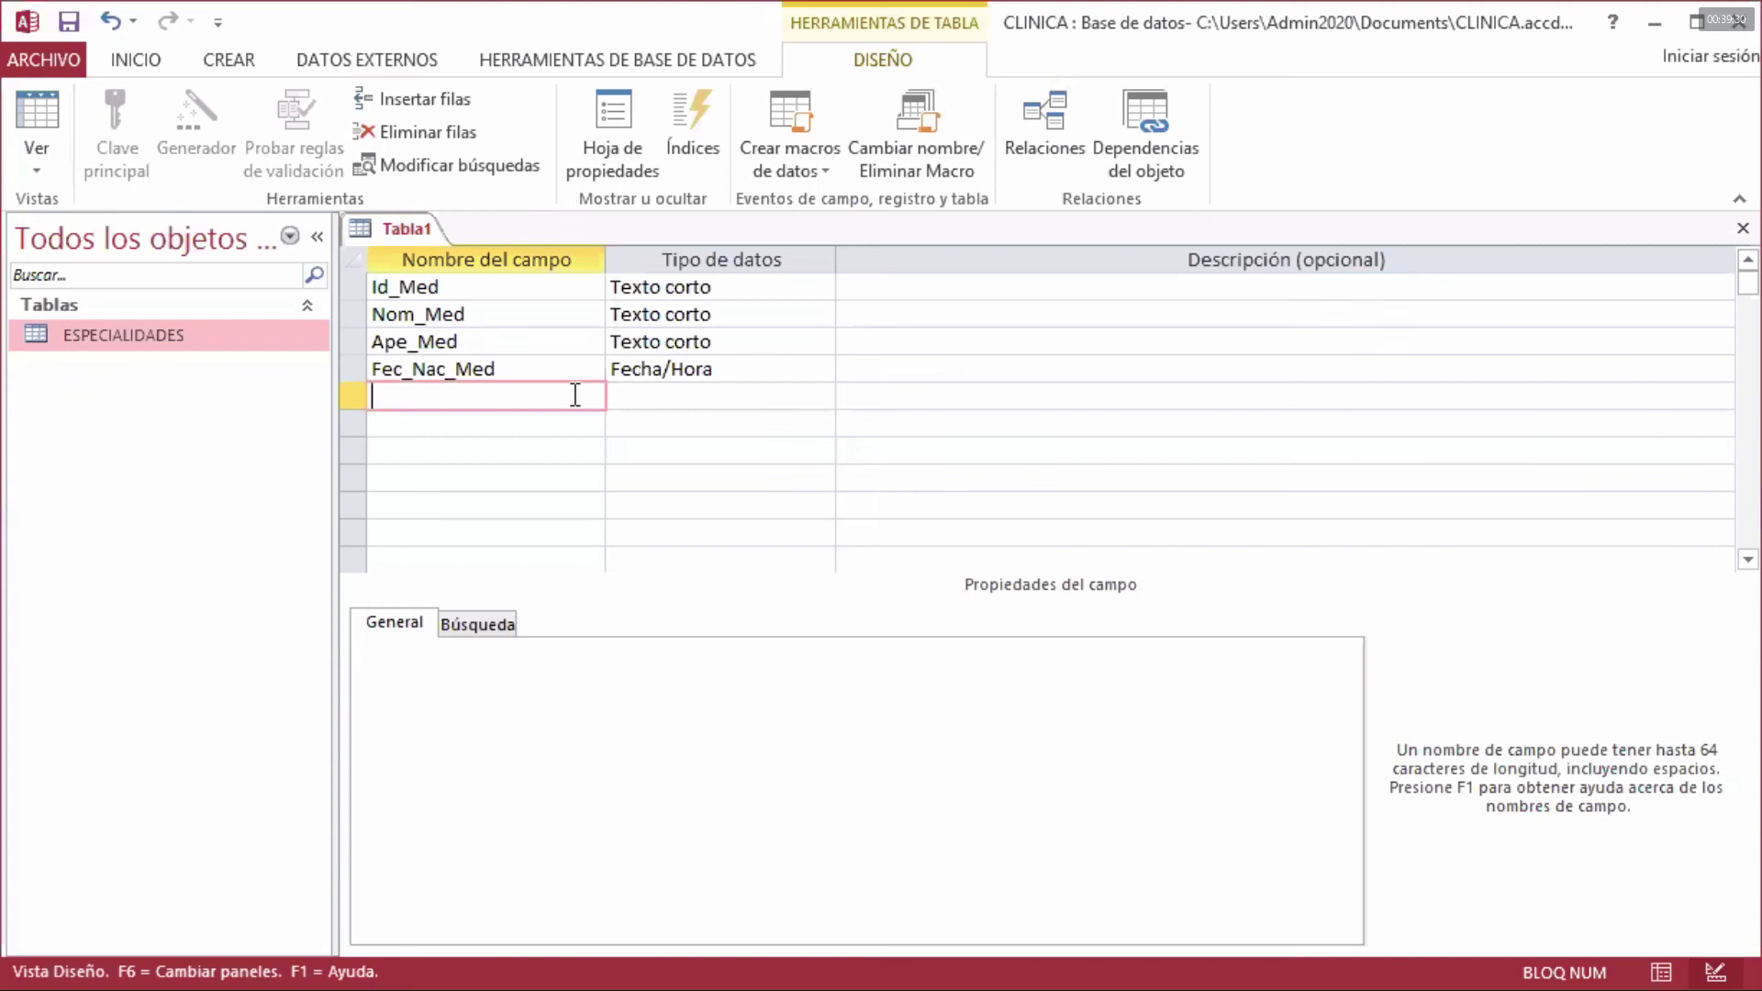
type("Cod_ESp")
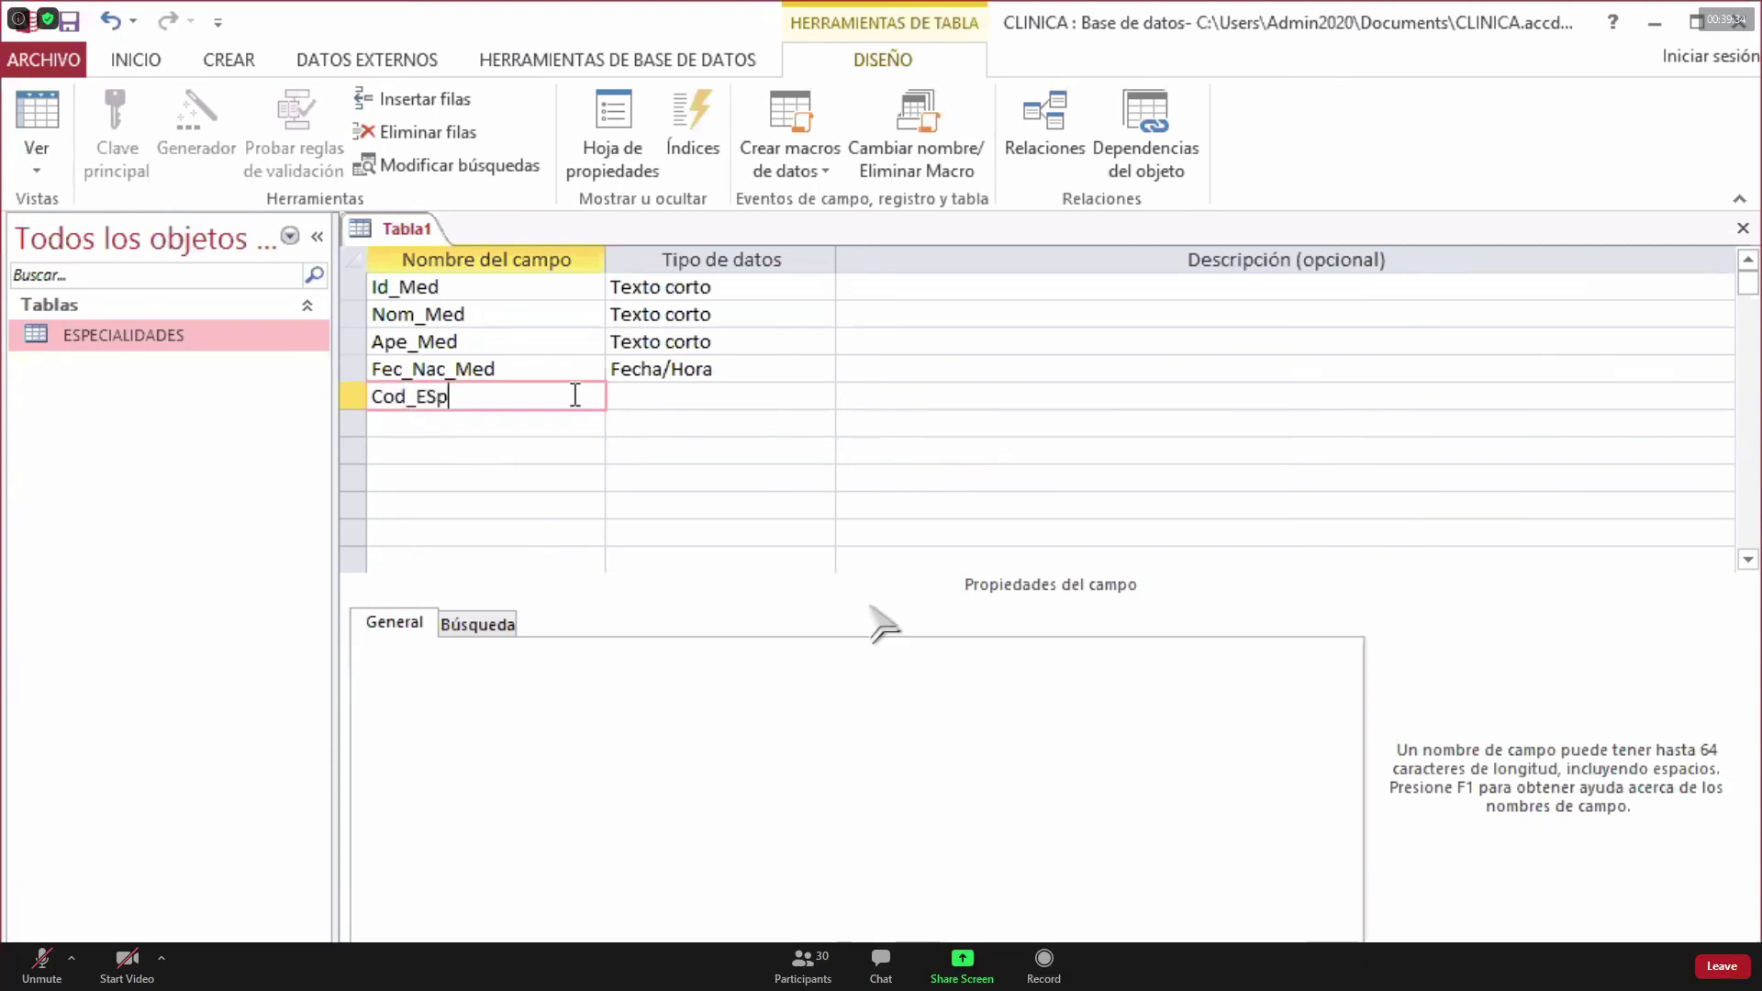
key("BackSpace")
key("BackSpace")
type("sp")
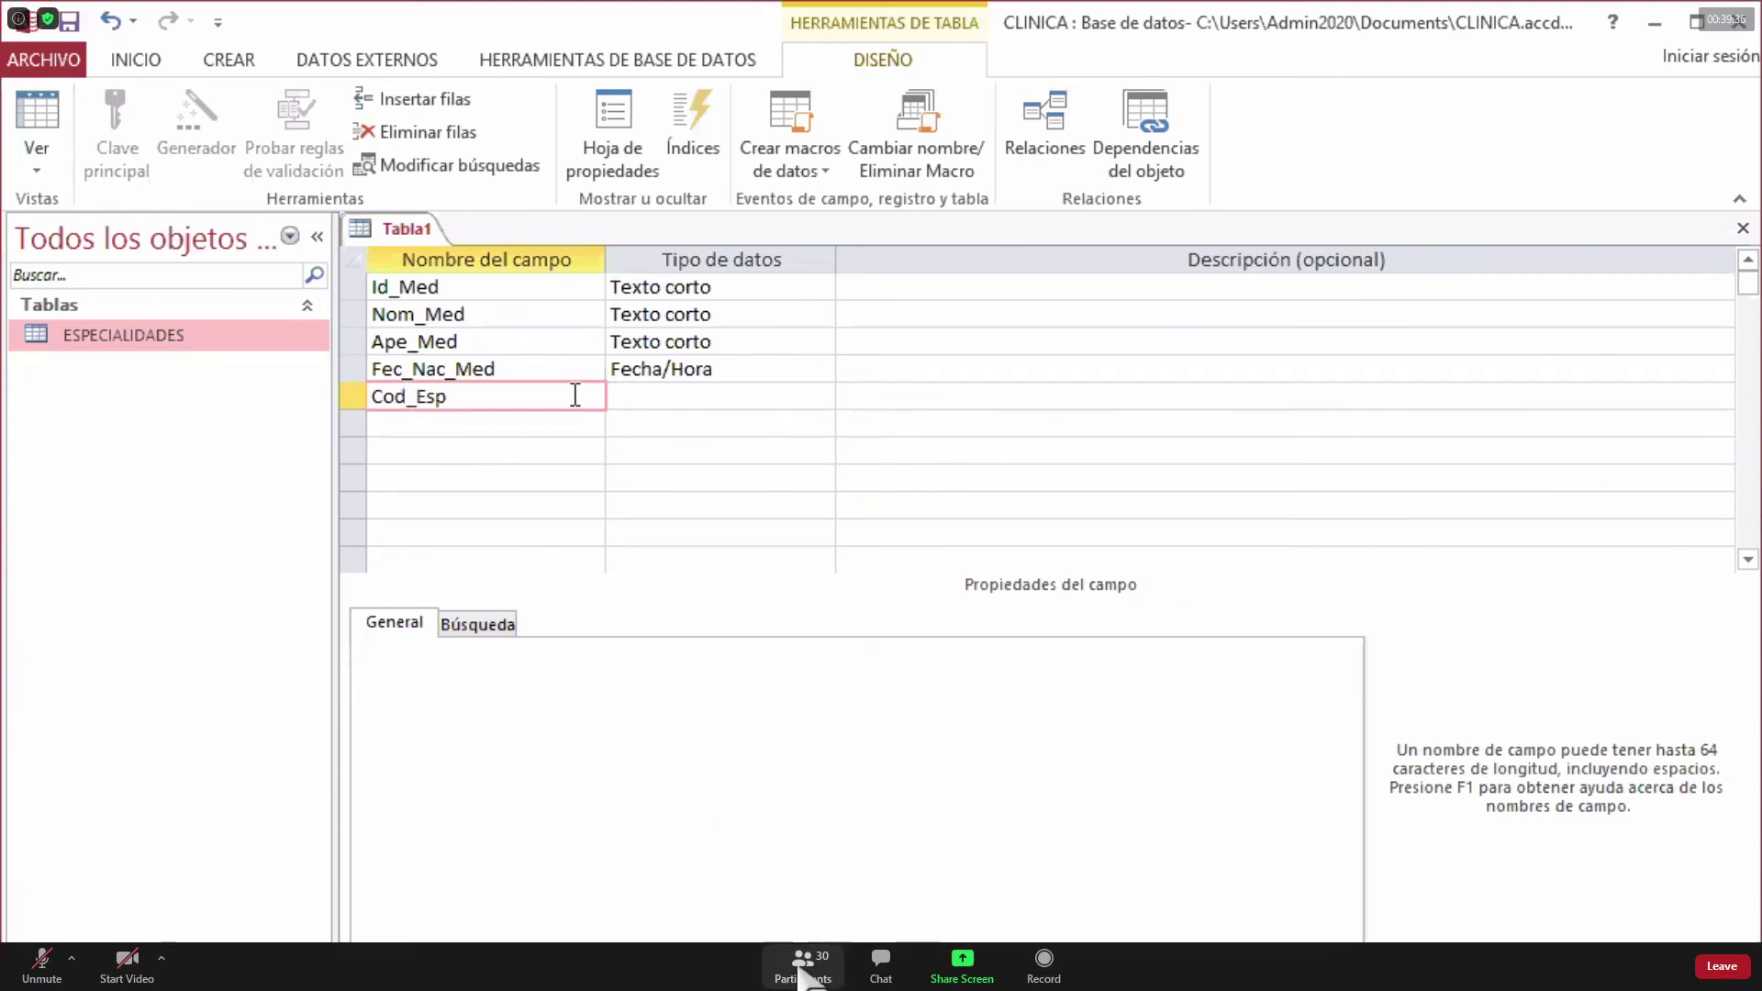
type("_Per")
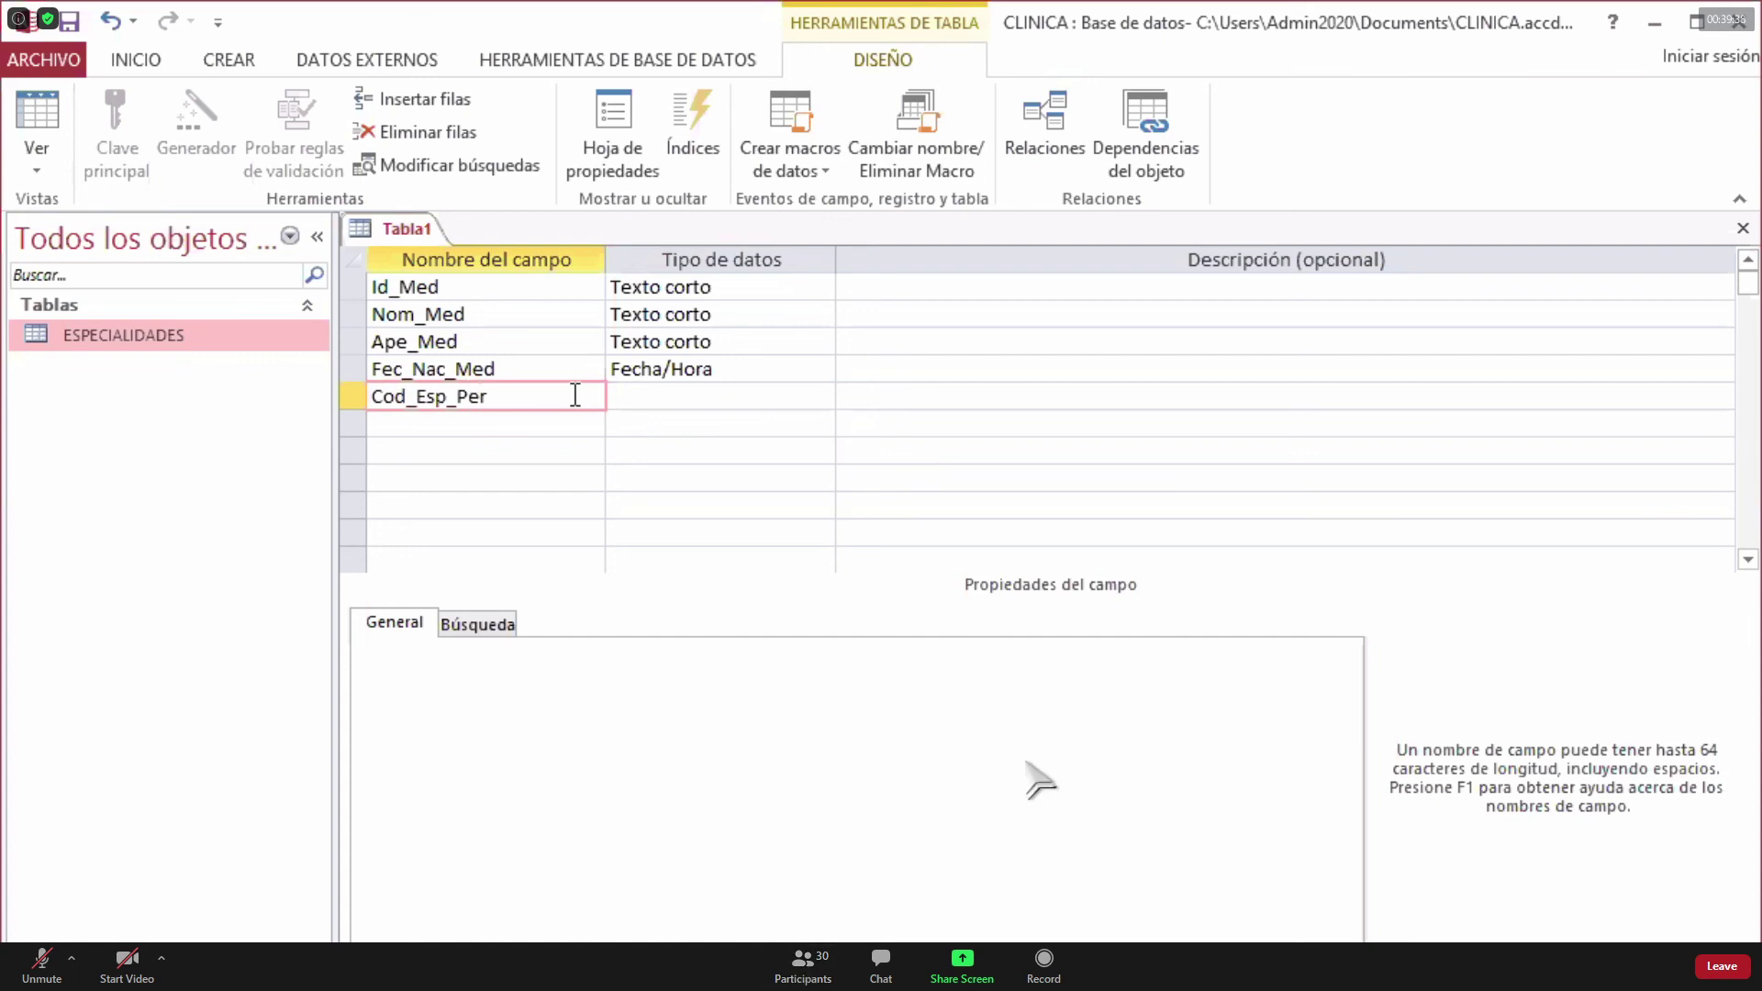
left_click(645, 394)
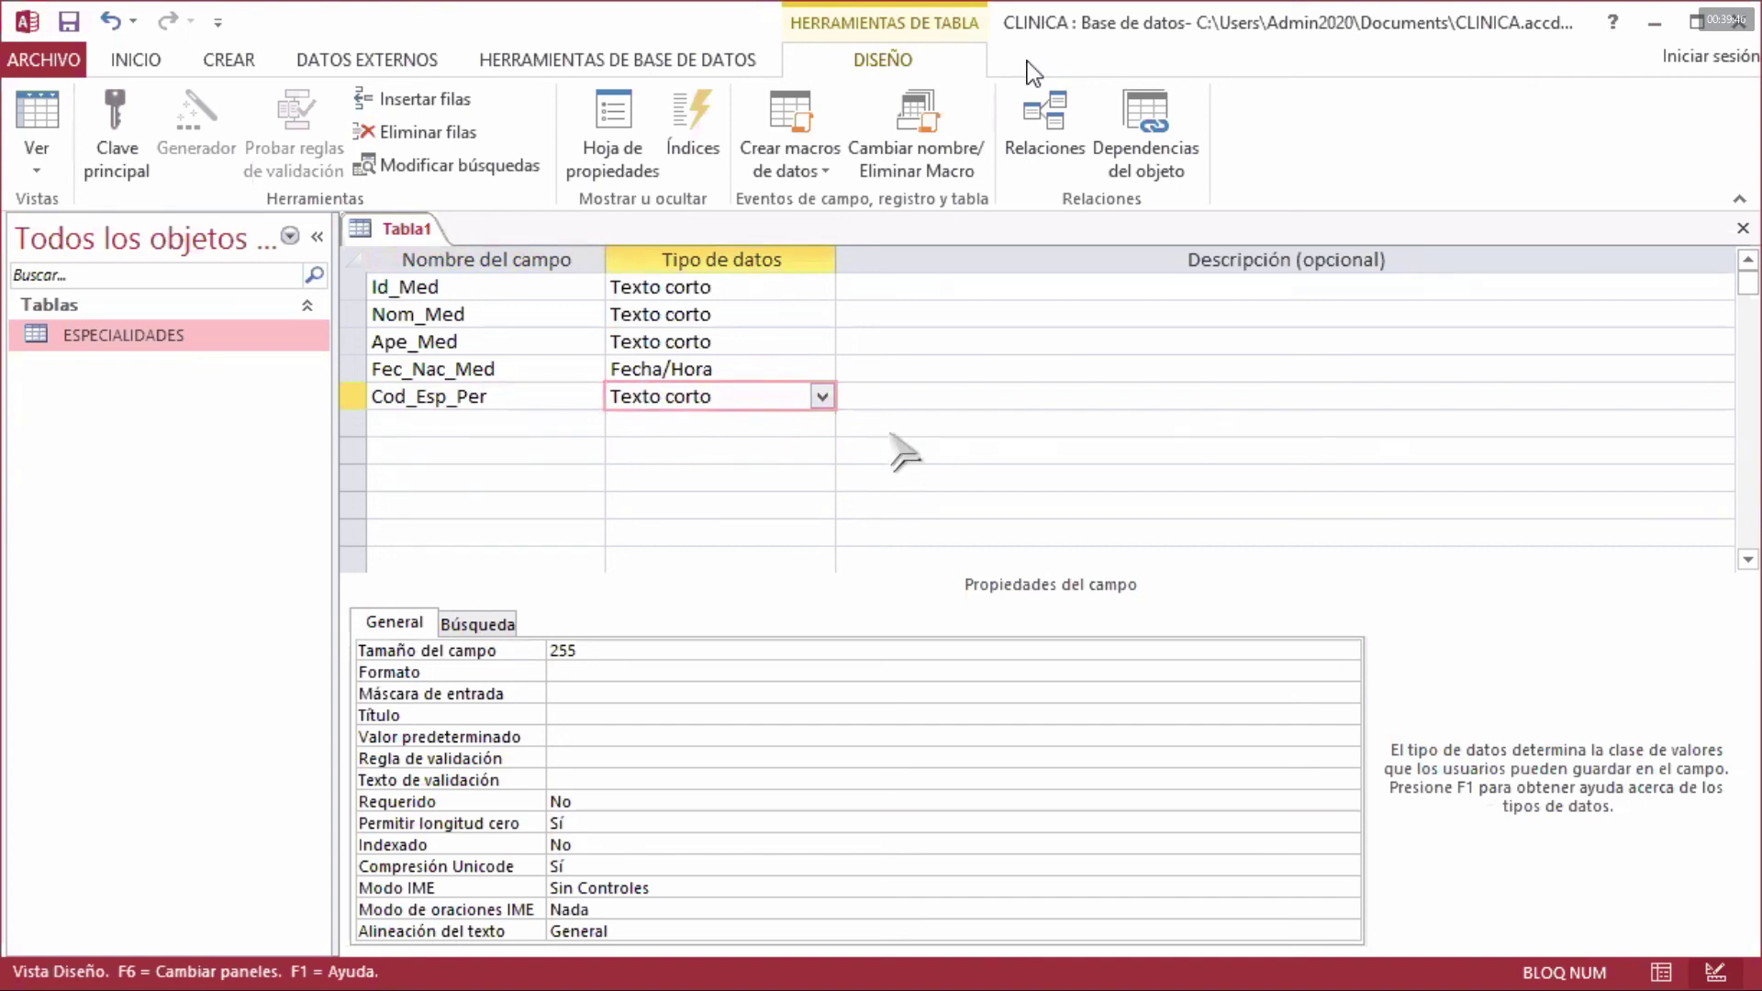
- Set the Cod_Esp_Per field size to 5 and make the field required (Sí)
key("F6")
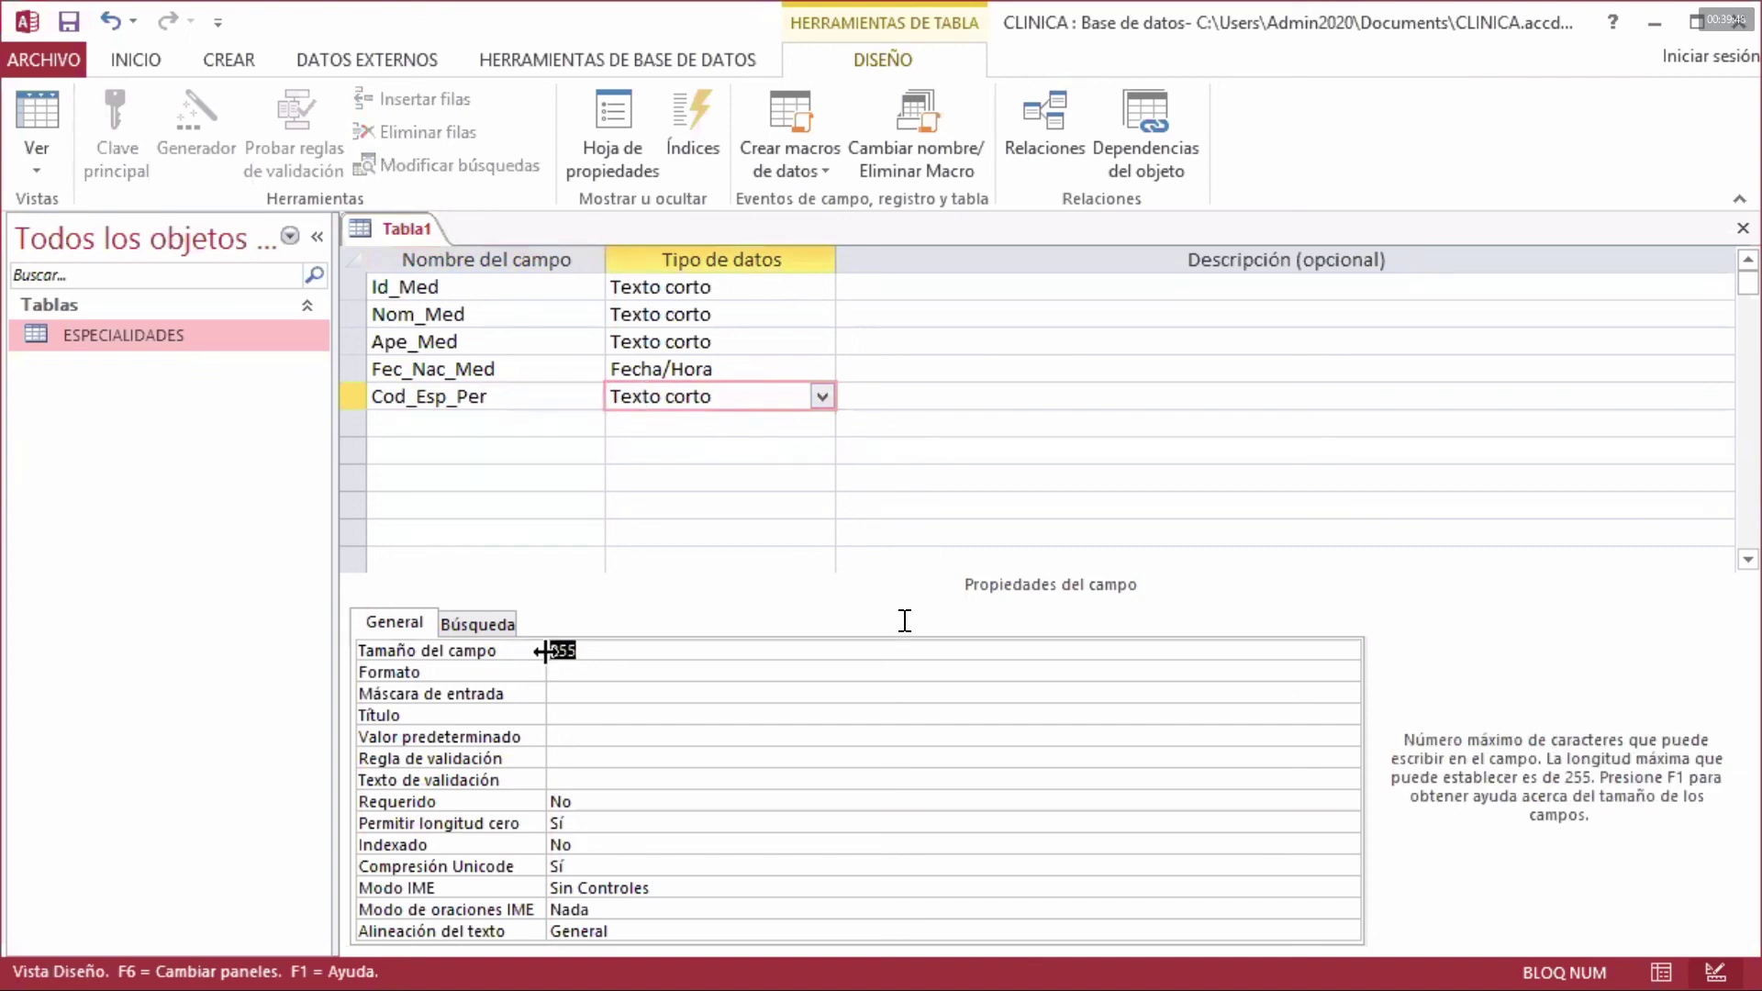
type("5")
left_click(597, 801)
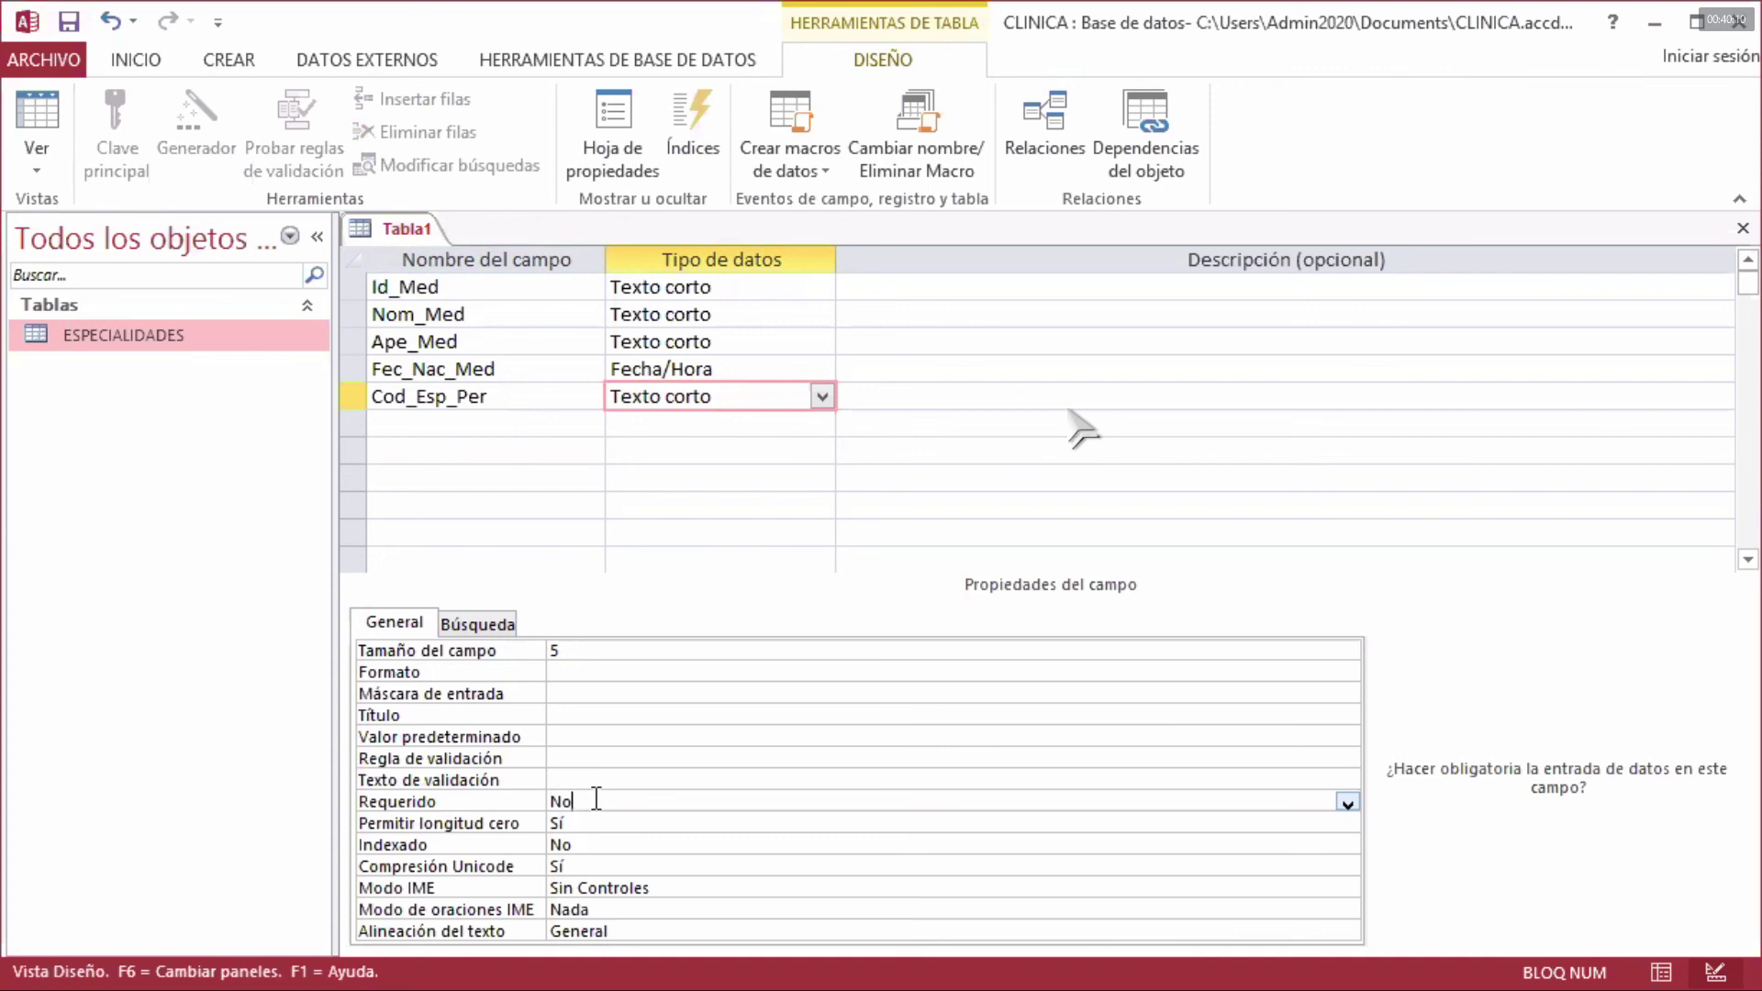
double_click(597, 800)
- Add a Texto corto field named Supervisor with field size 10 and keep it optional (Requerido No)
left_click(479, 422)
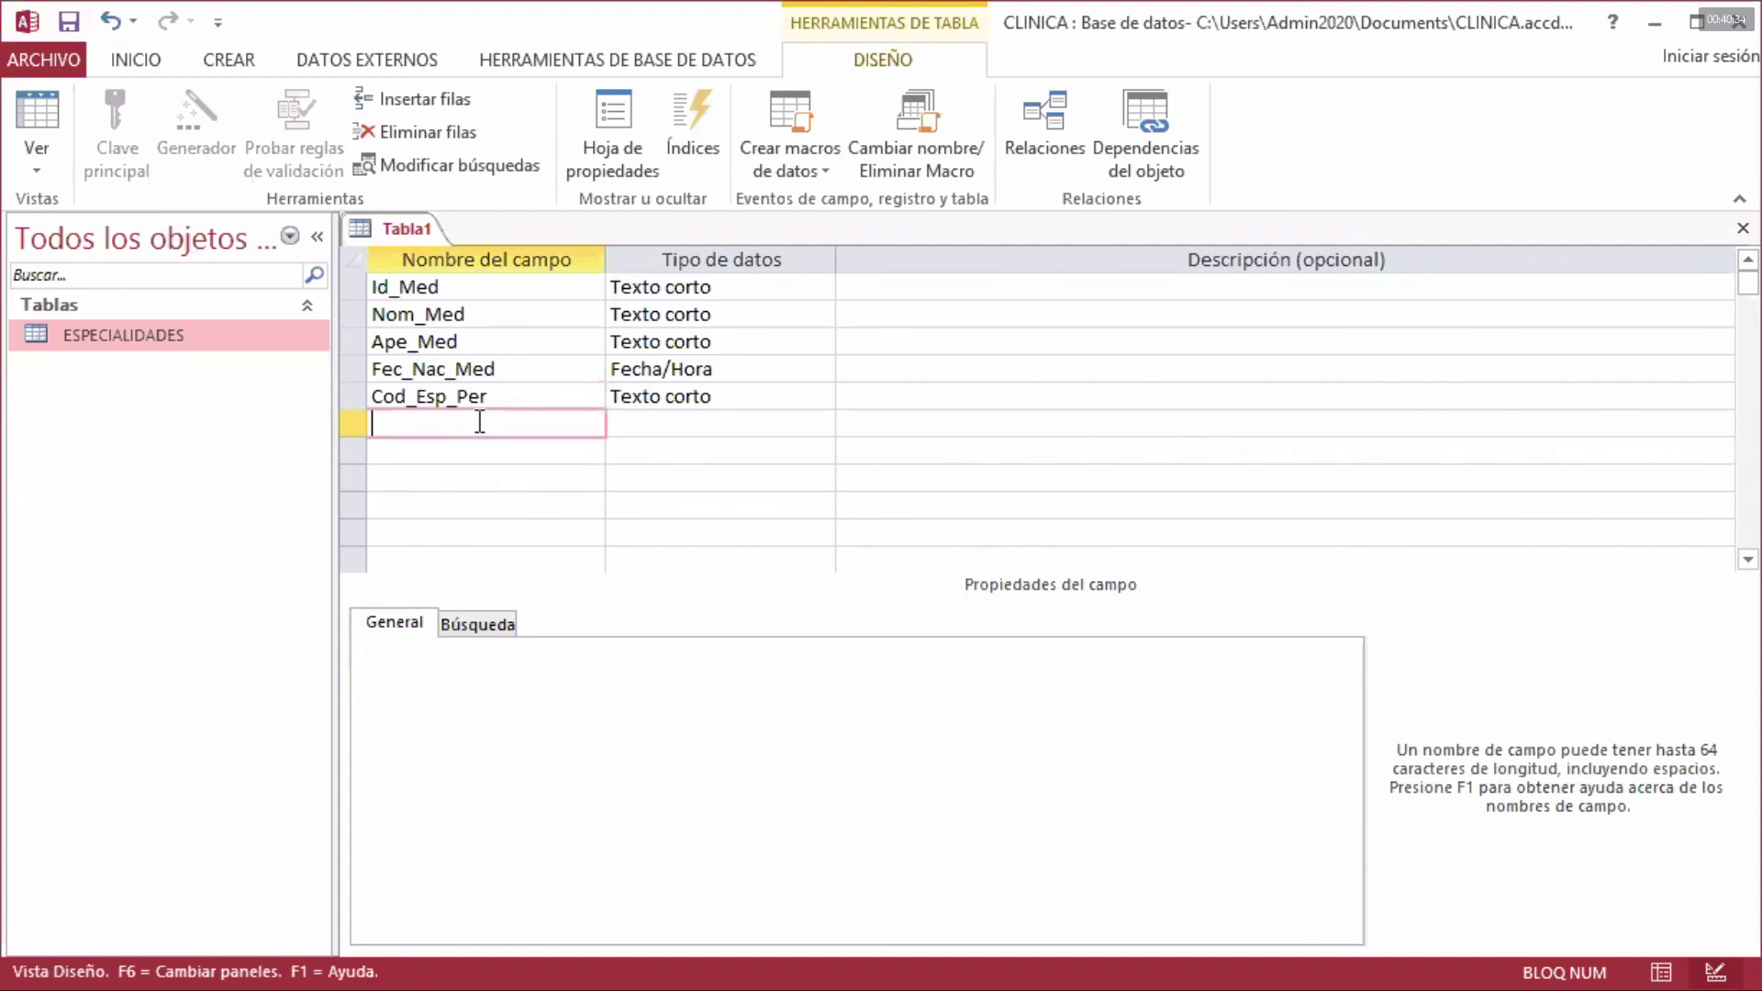
type("Supervi")
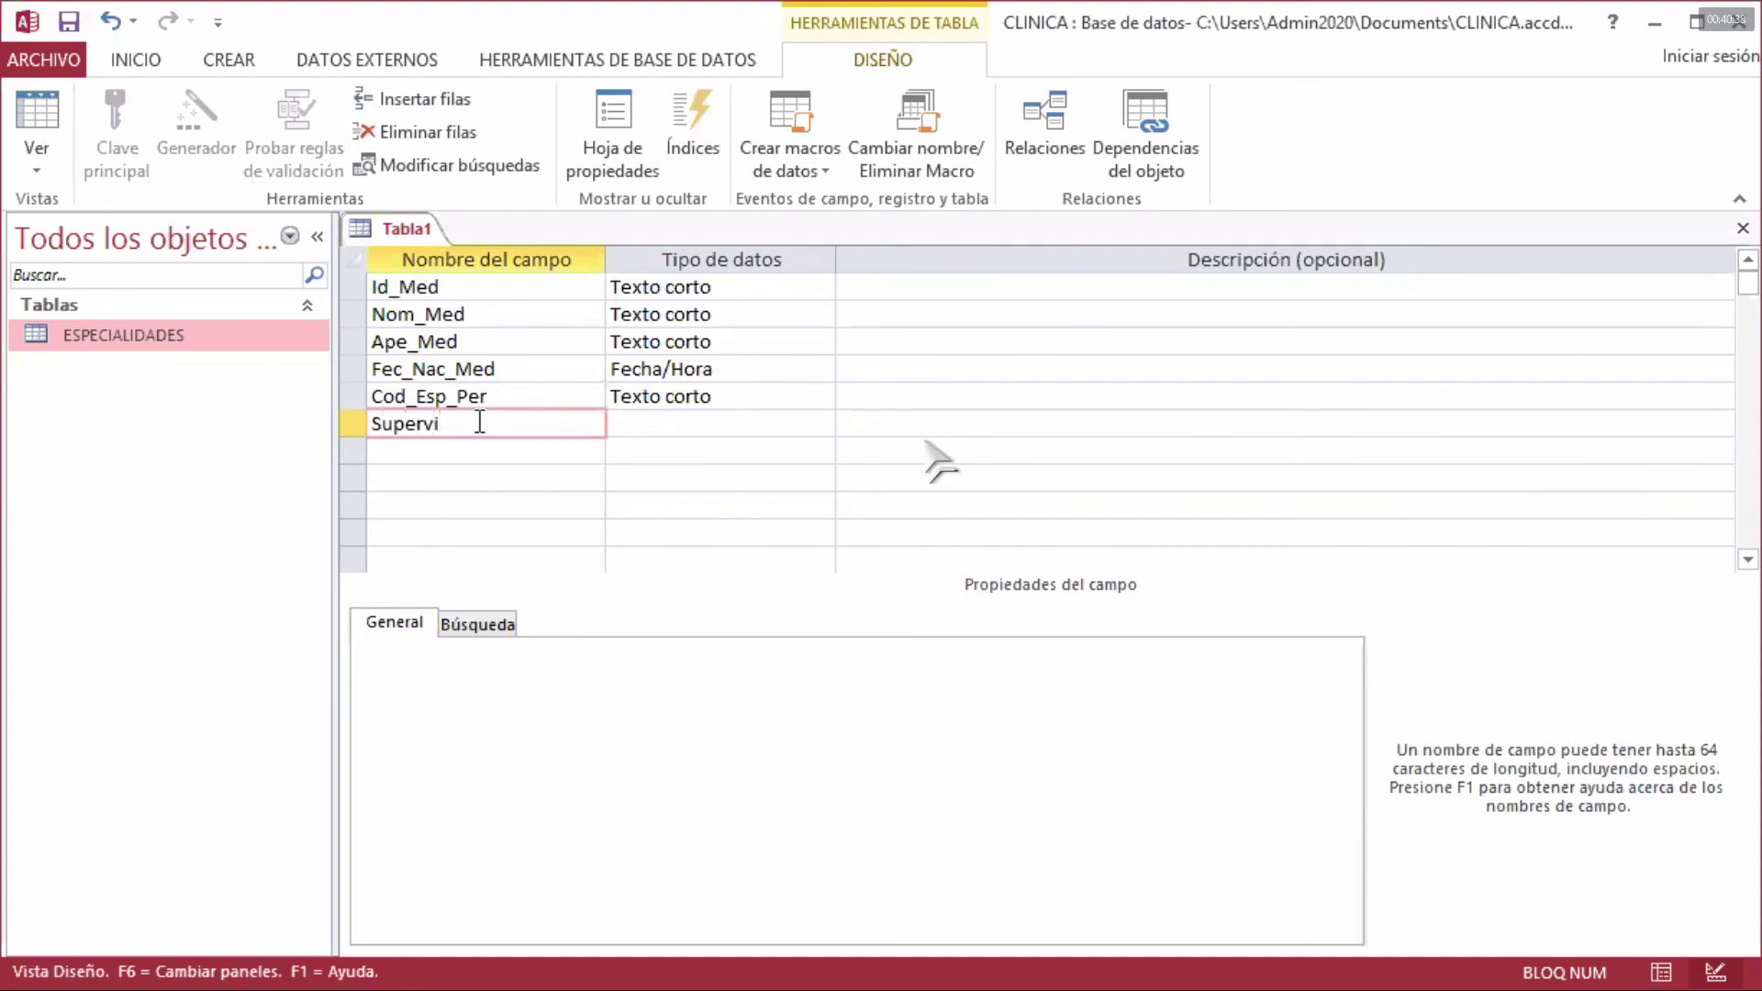
type("sor")
left_click(631, 422)
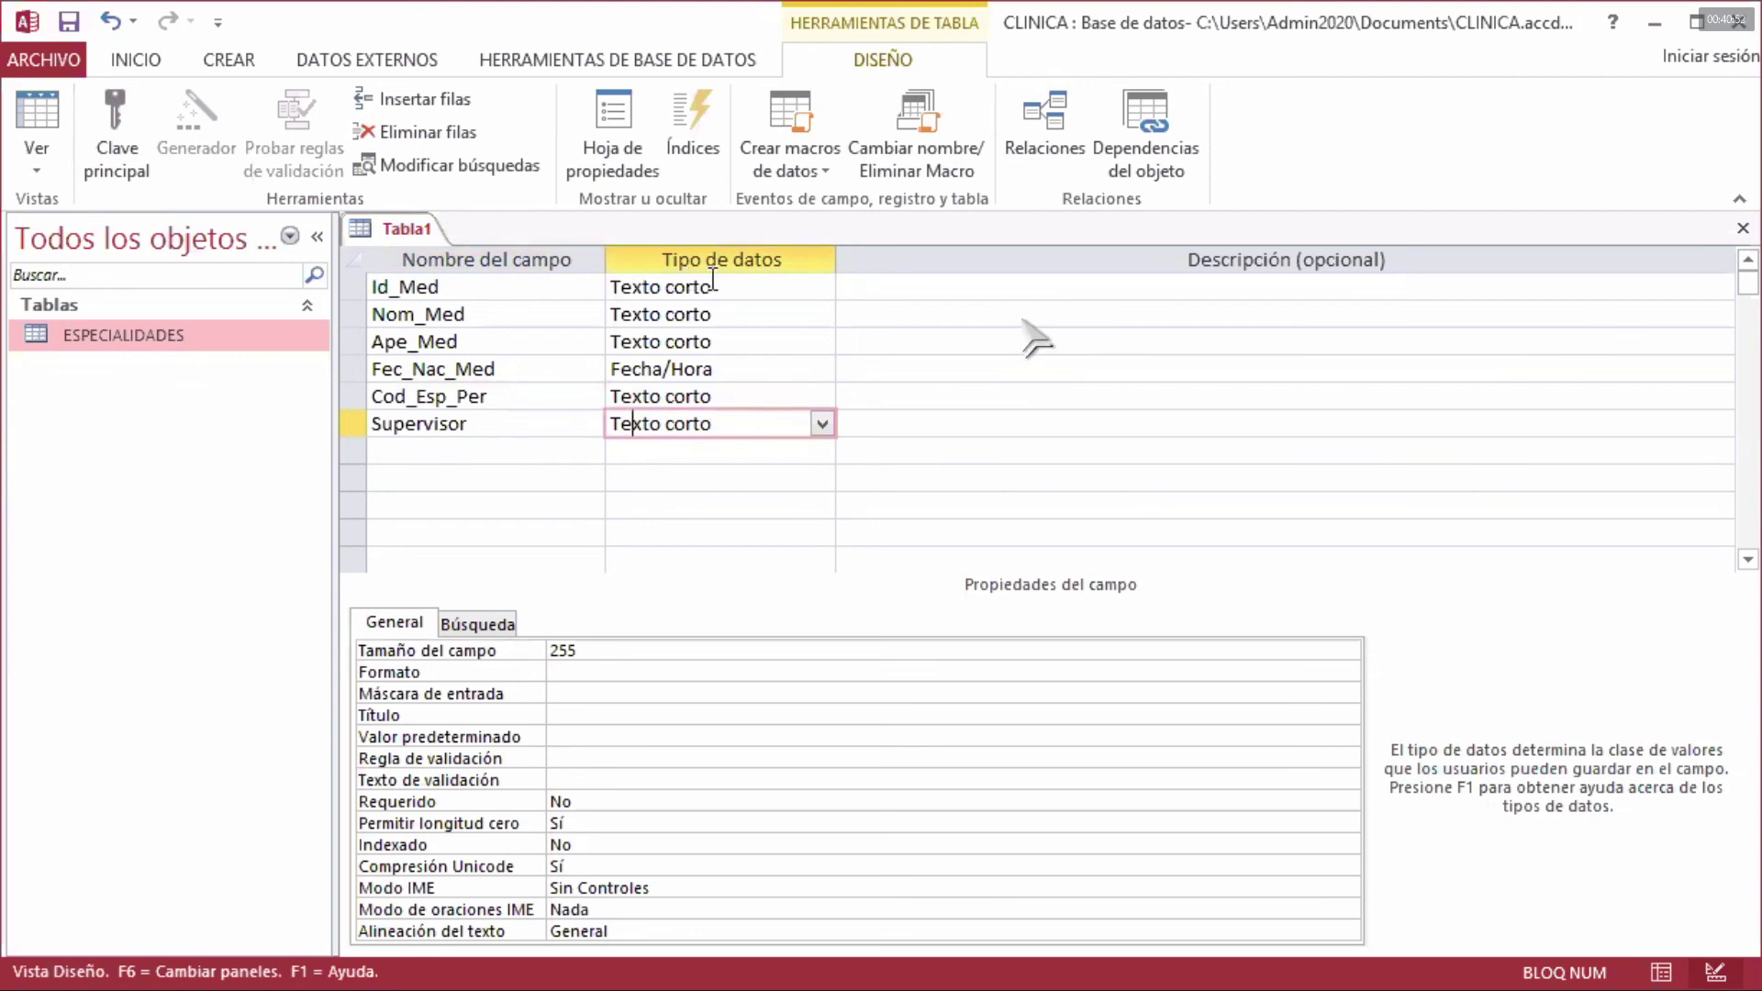
double_click(578, 650)
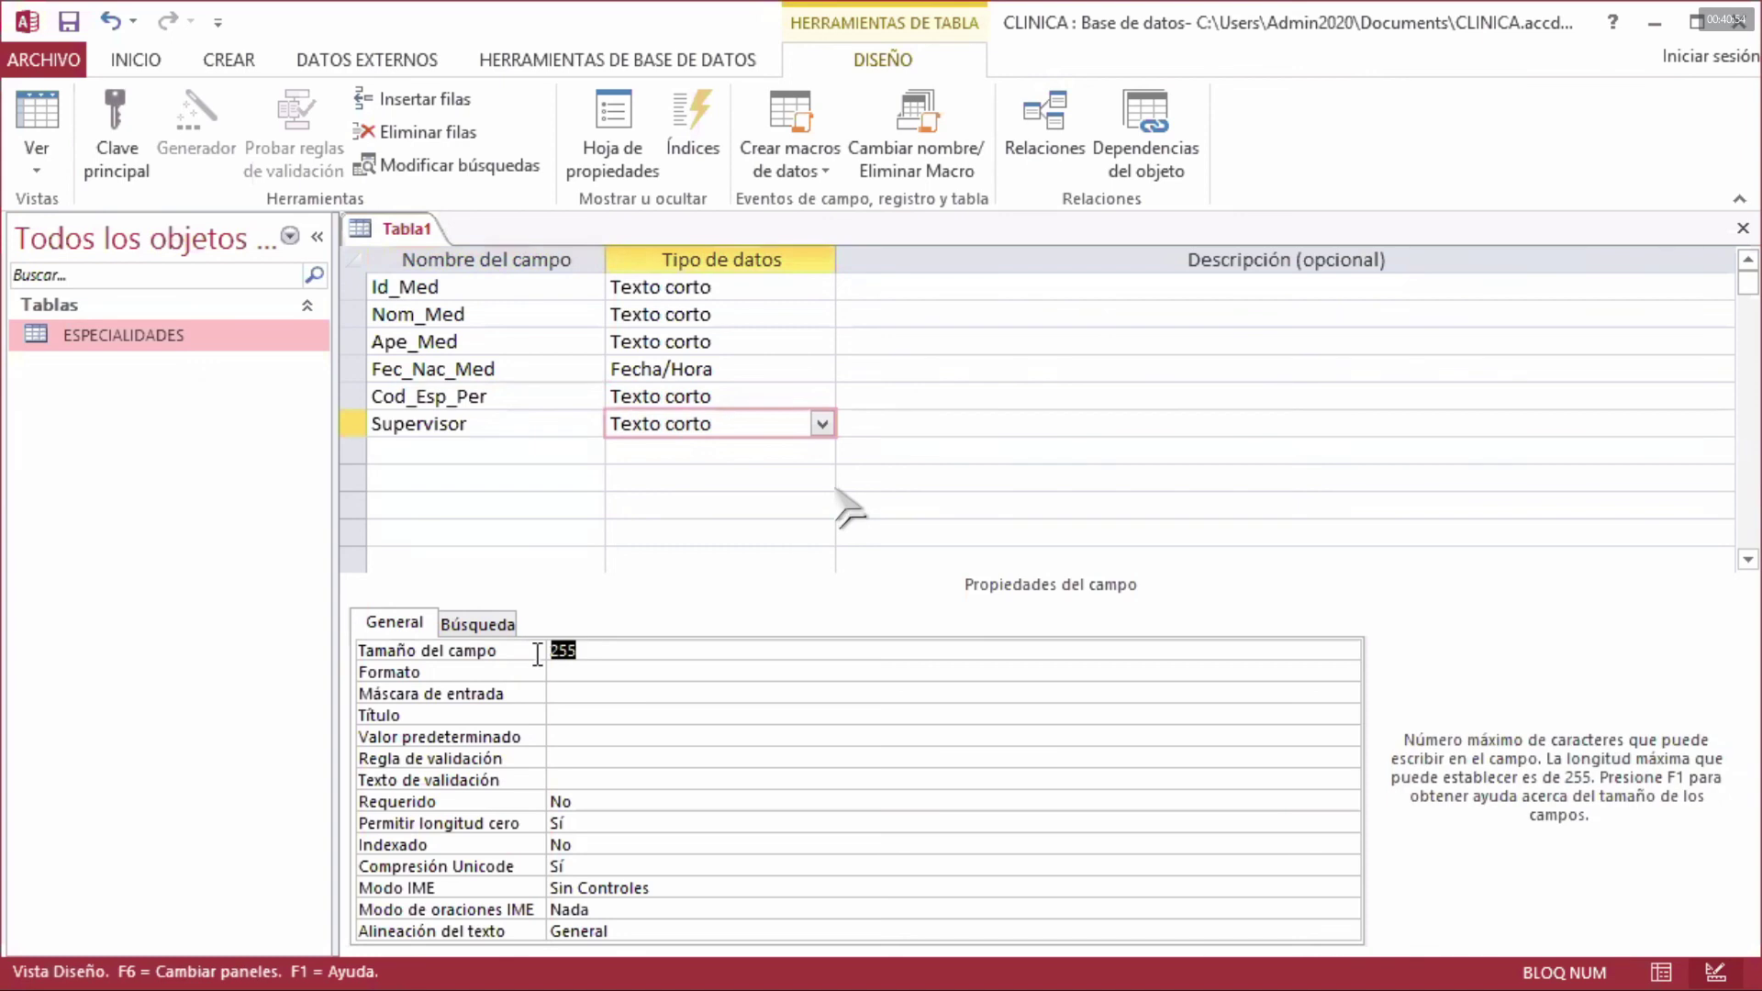
type("10")
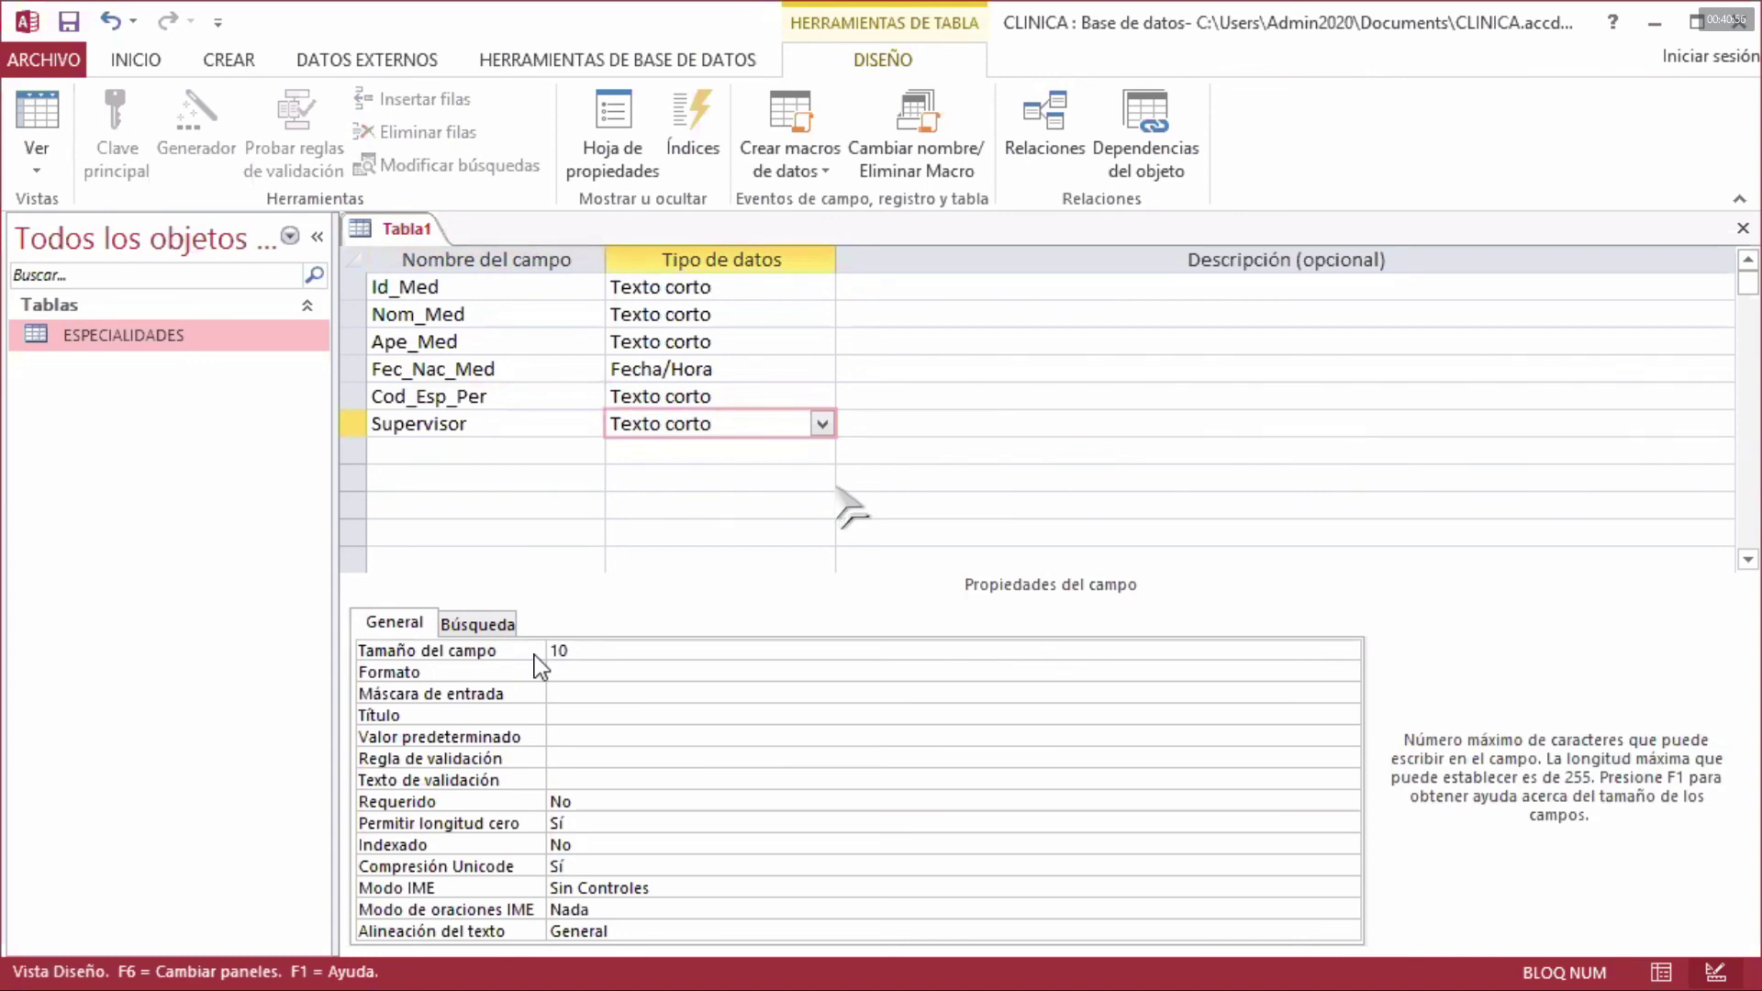
left_click(708, 397)
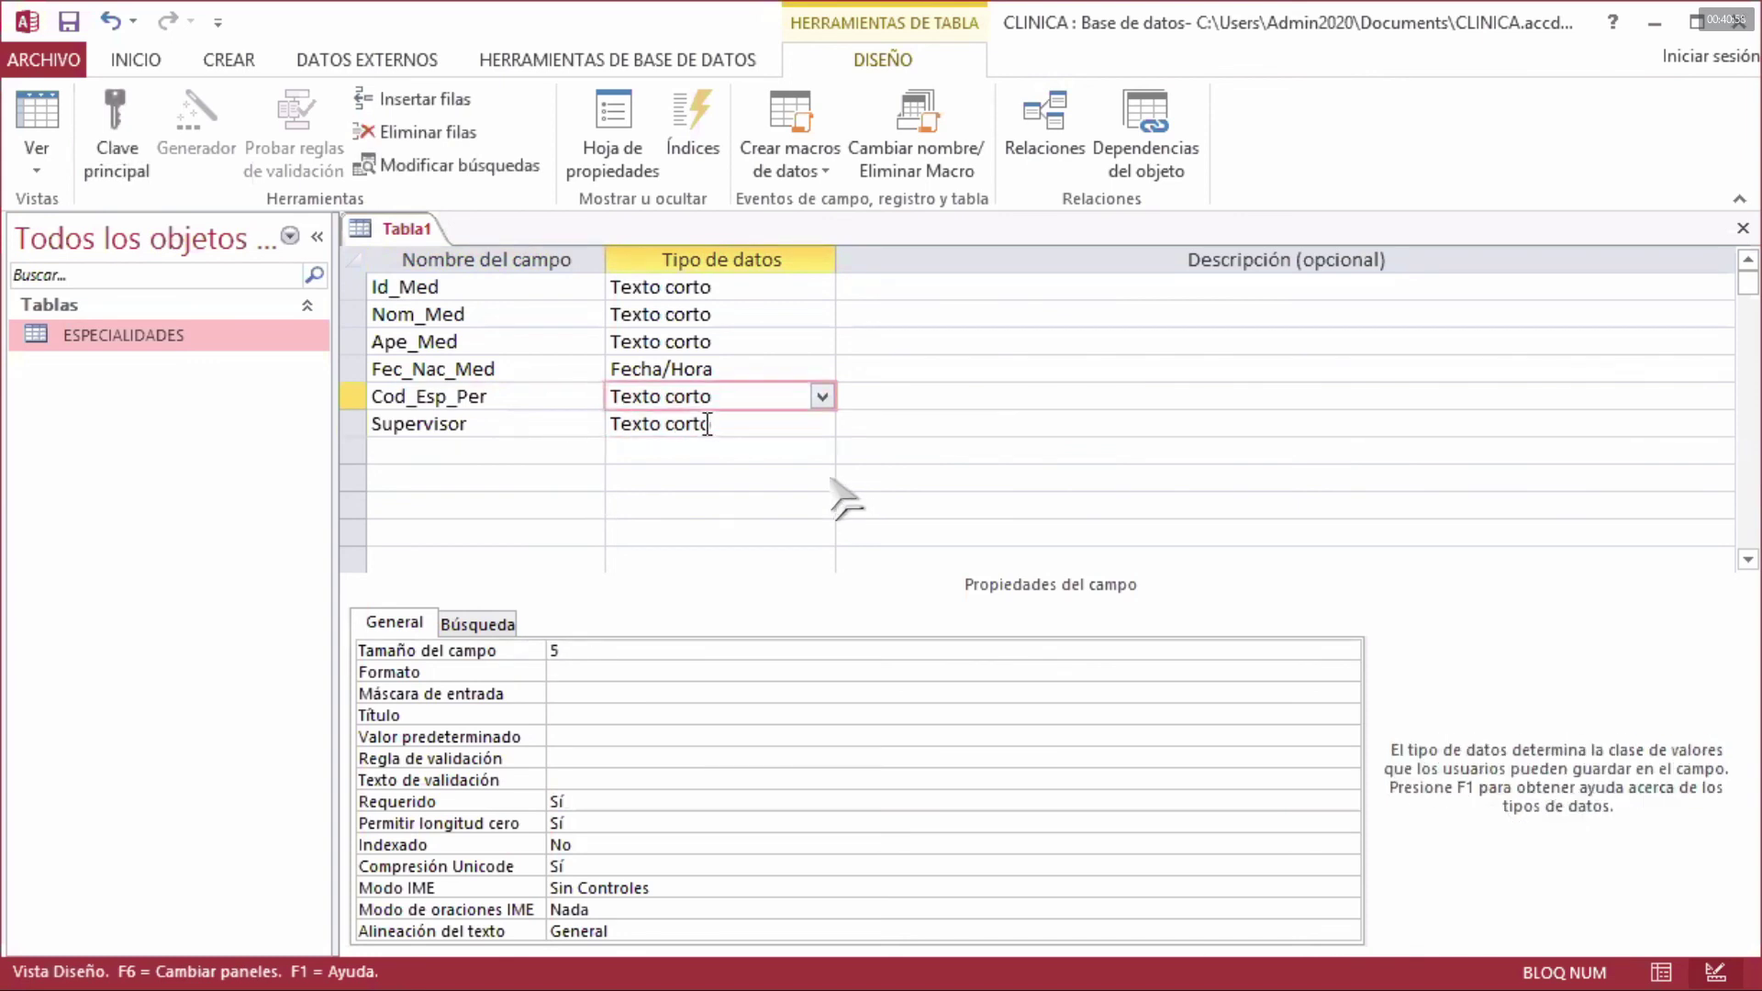
left_click(707, 424)
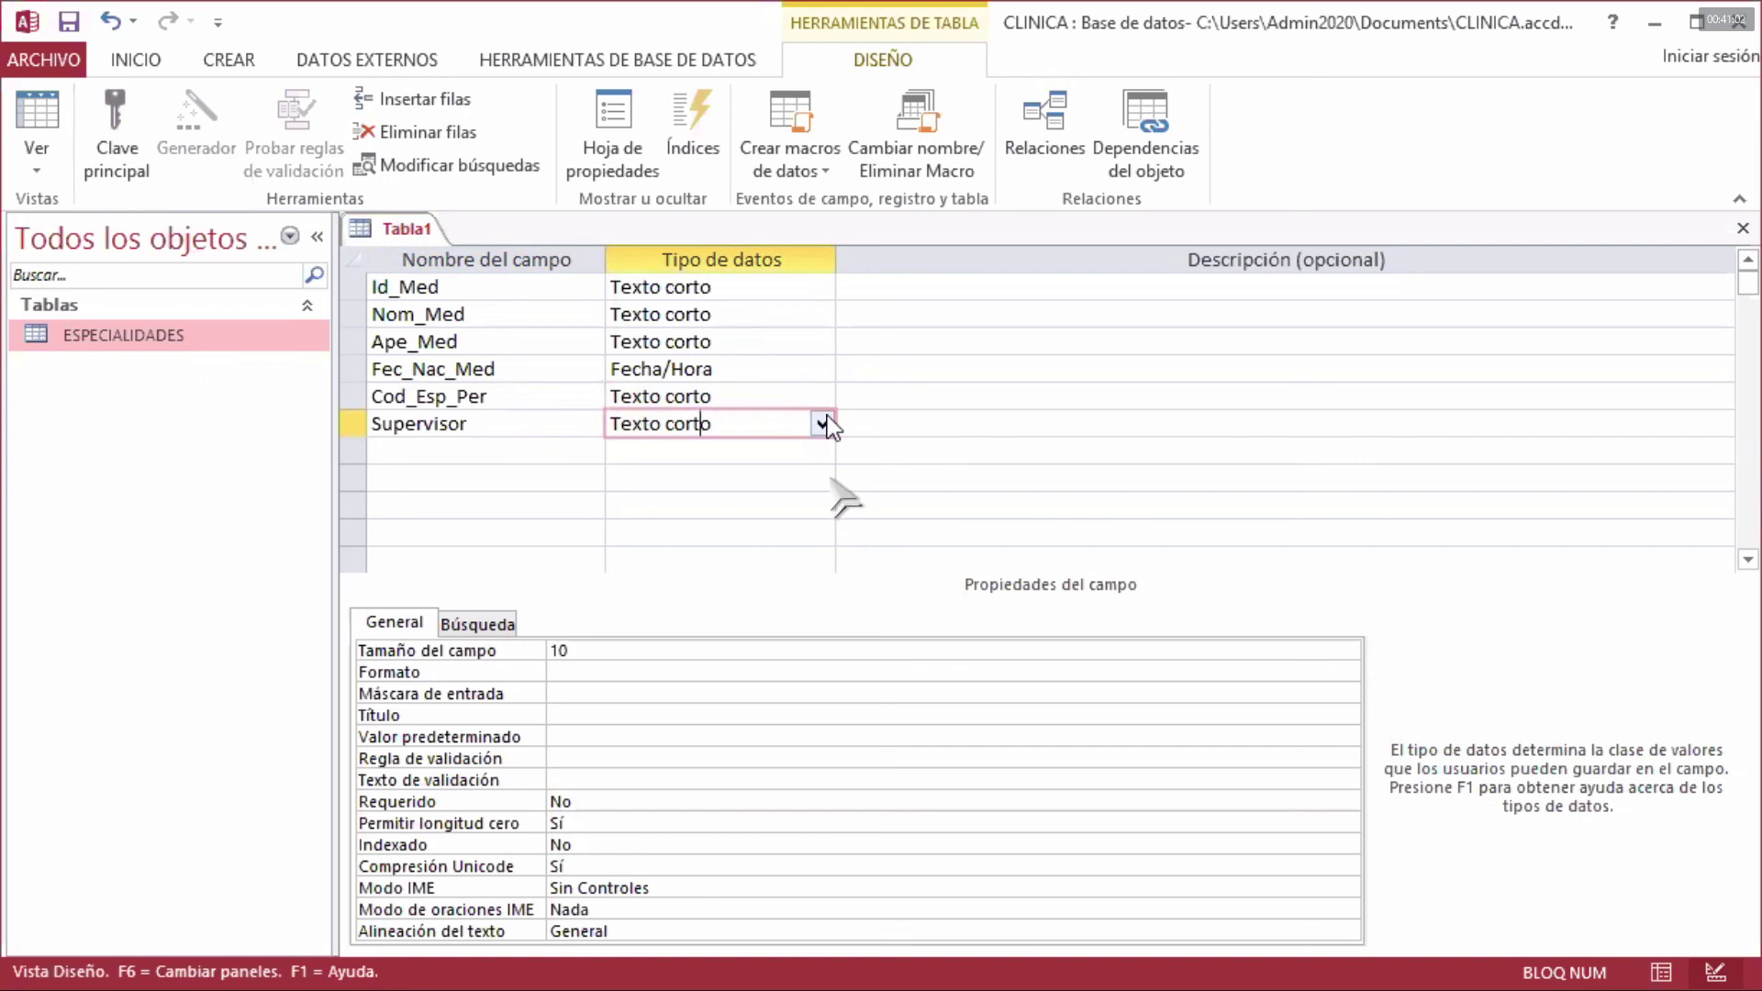
left_click(582, 801)
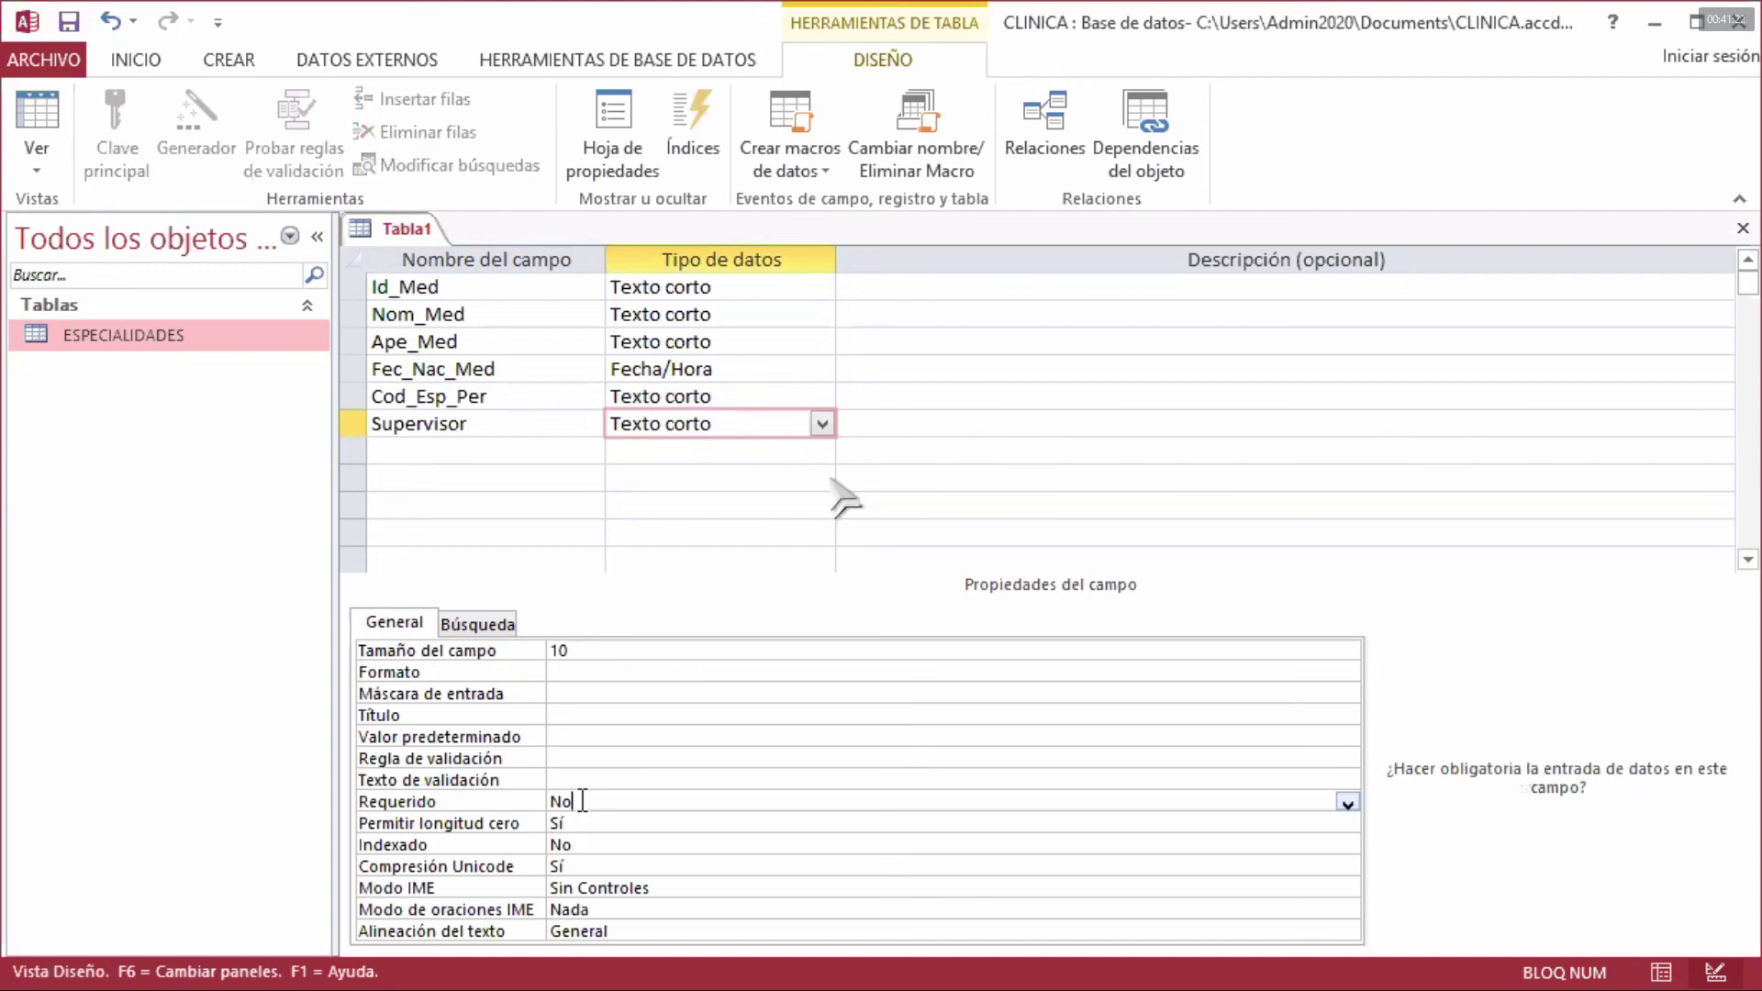
- Make Id_Med the primary key of the table
left_click(763, 288)
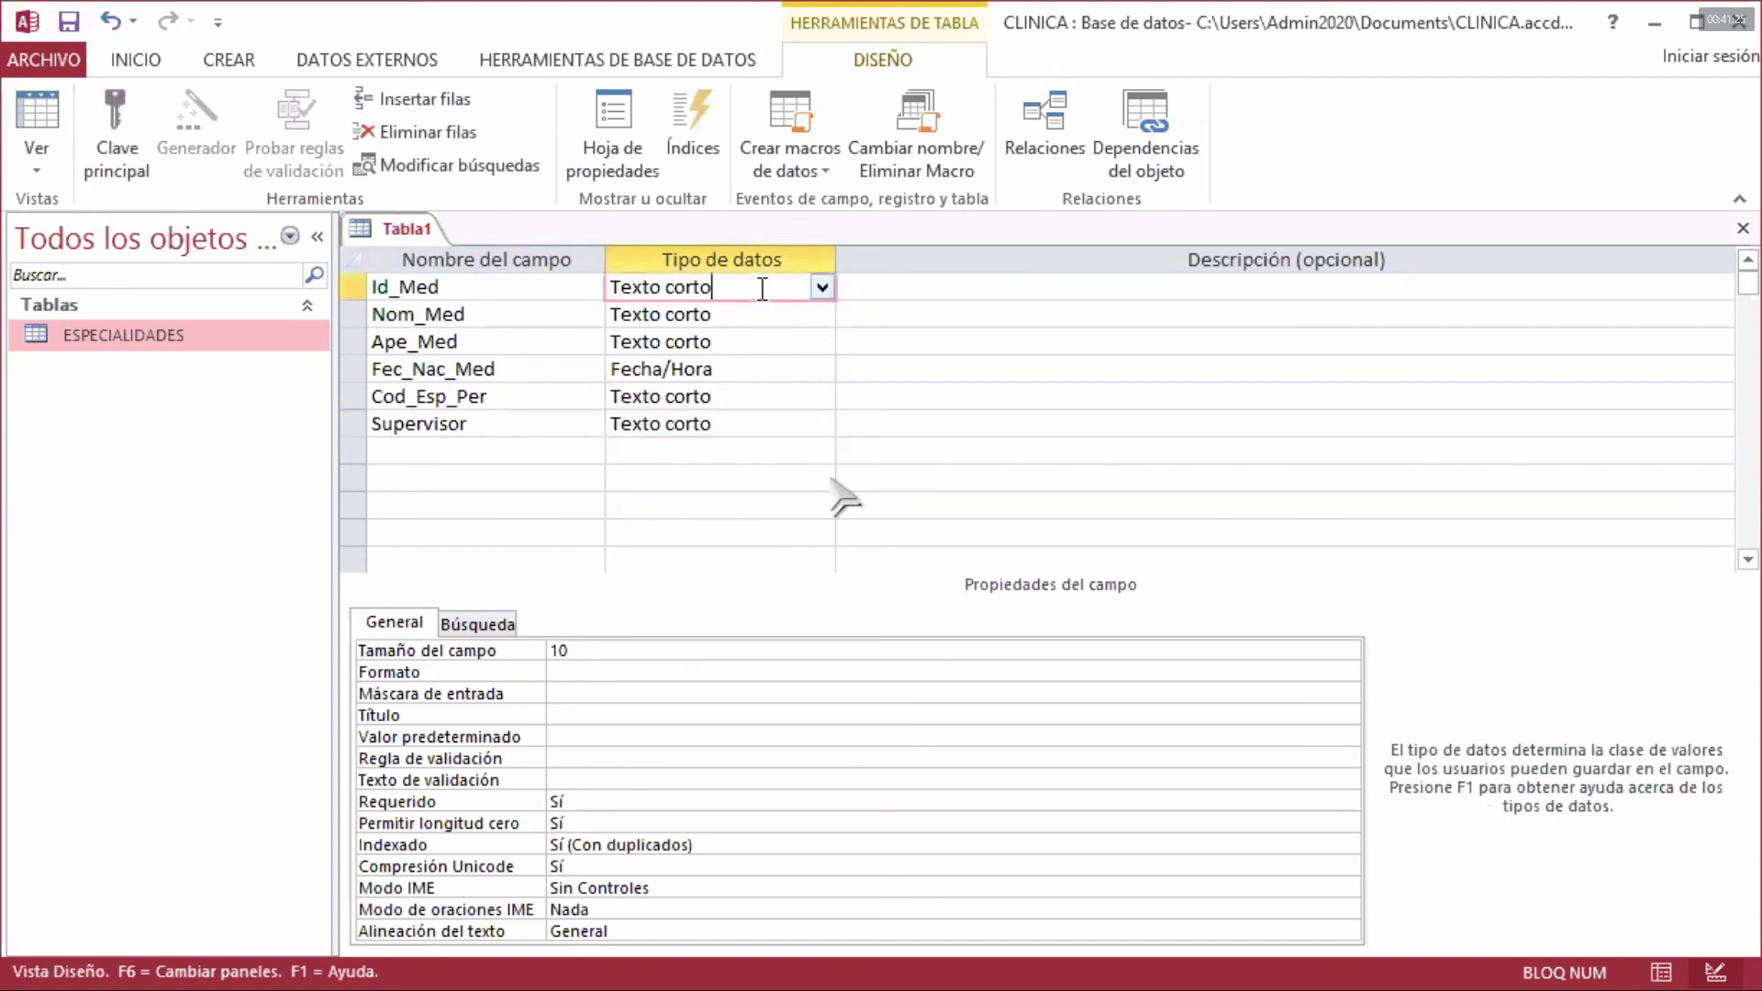
left_click(506, 294)
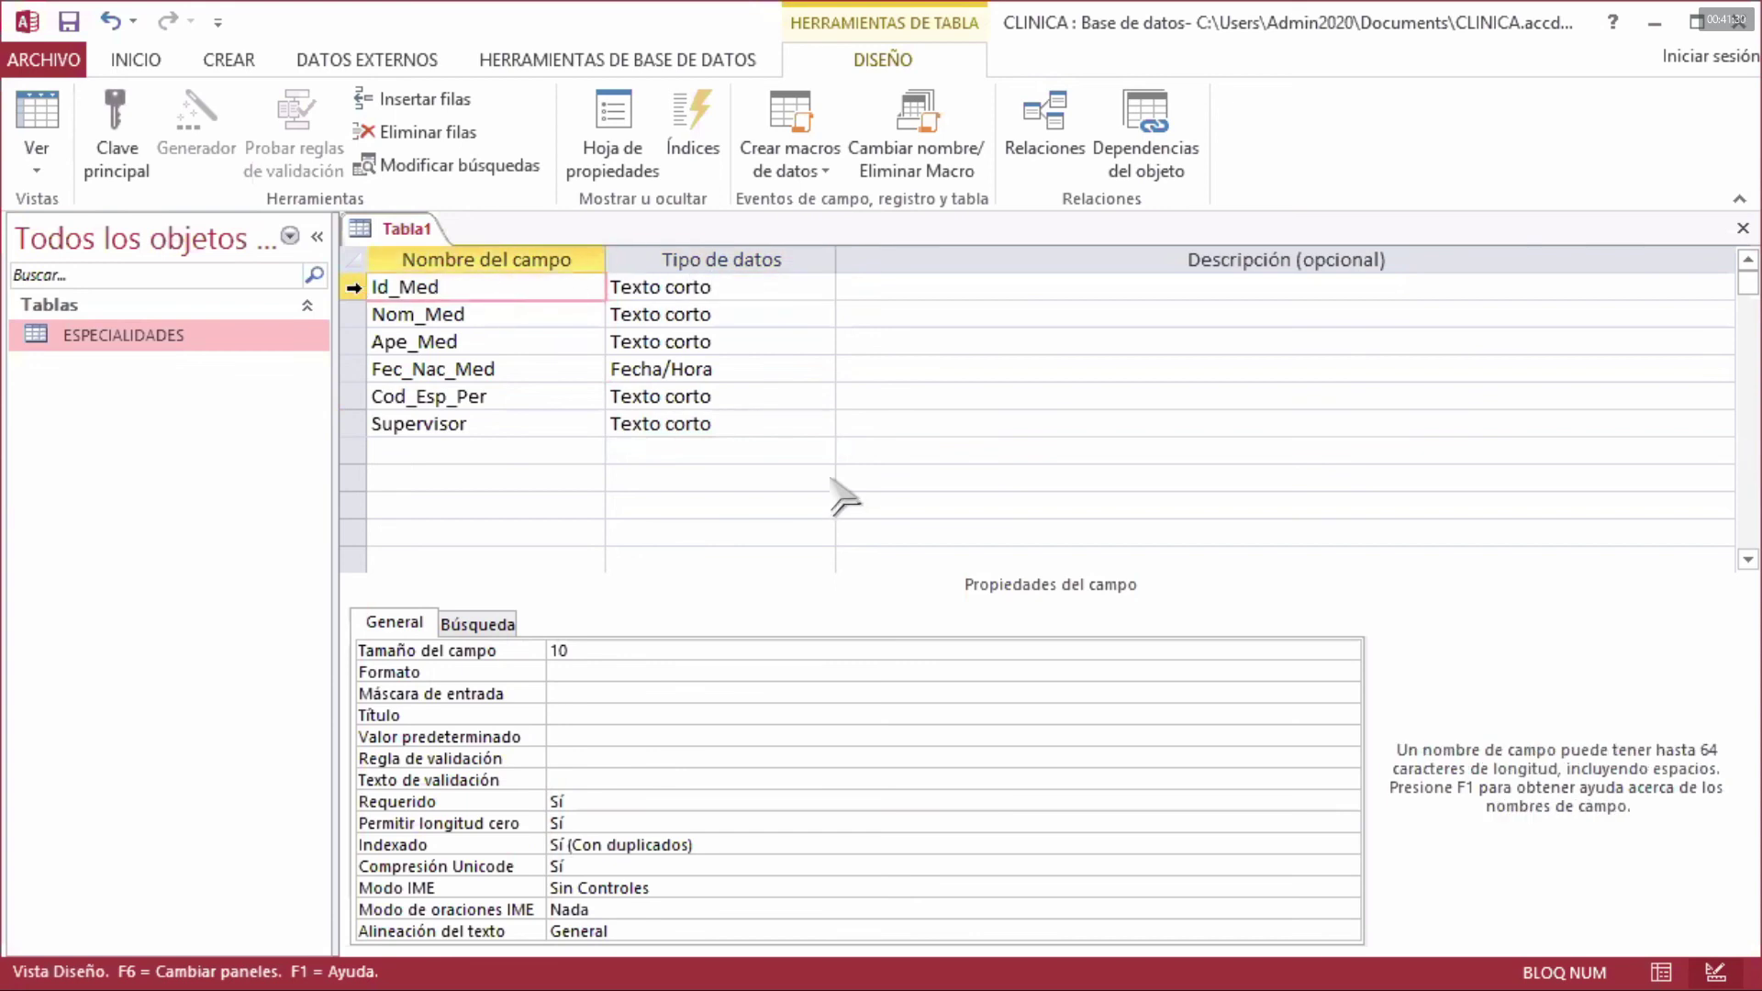
left_click(353, 288)
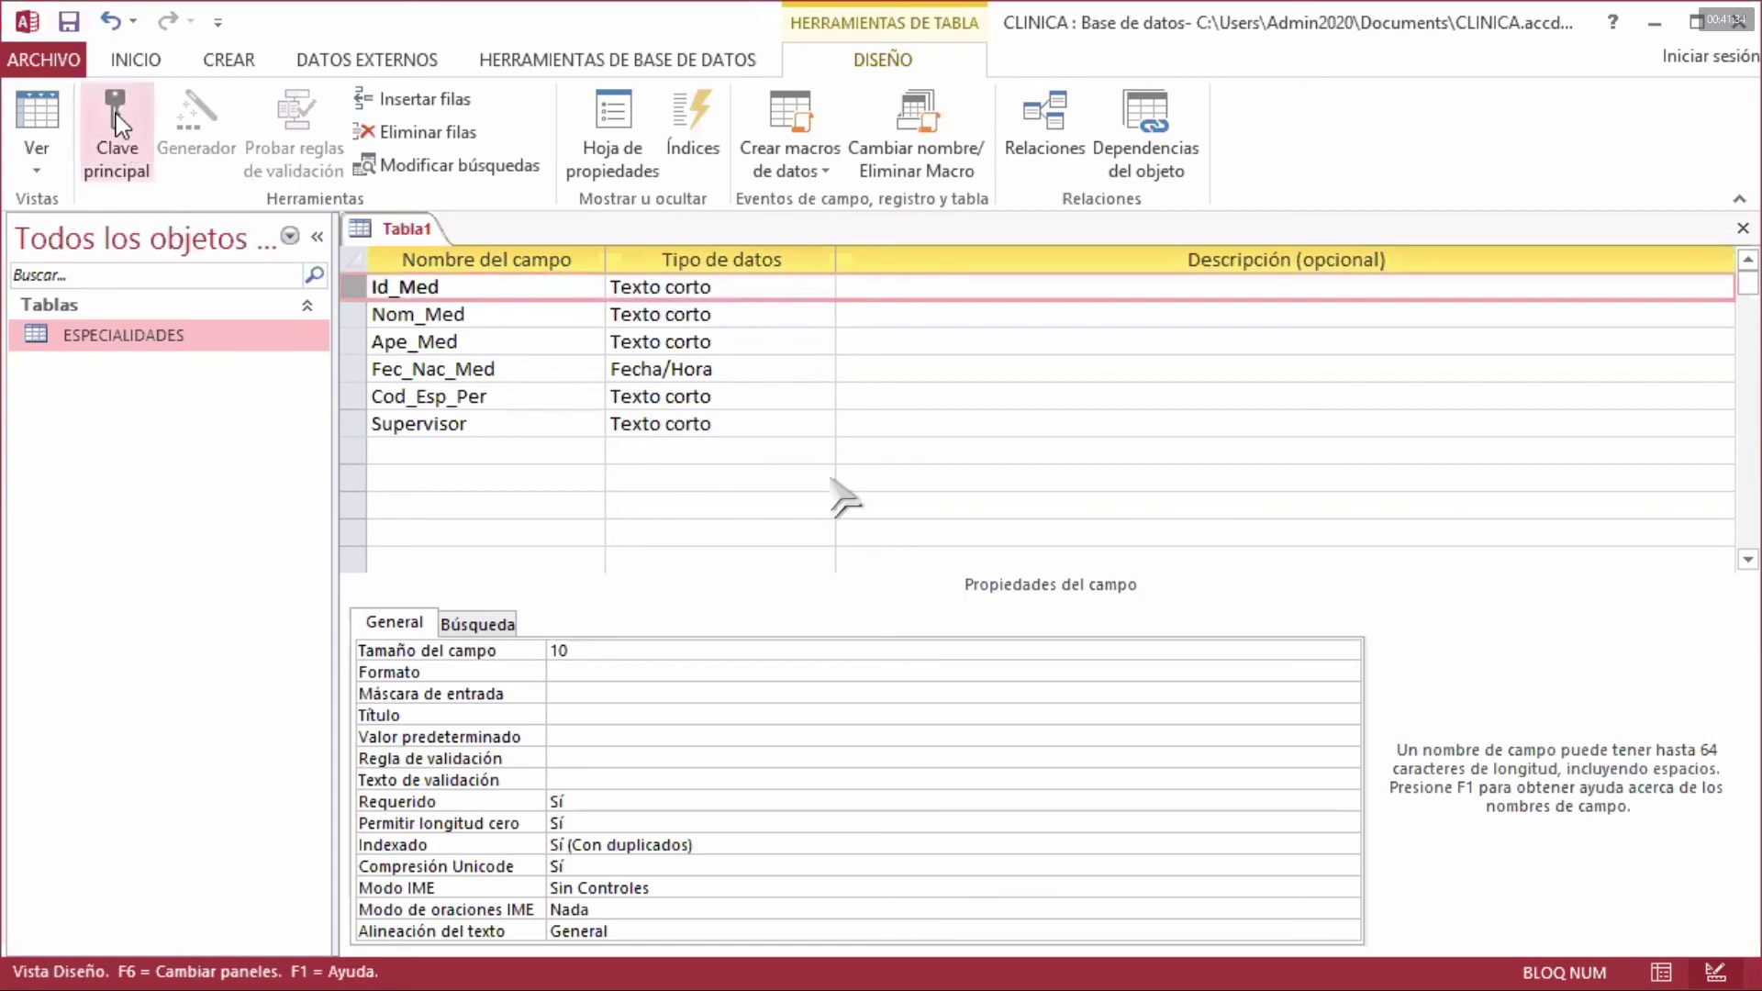
left_click(119, 138)
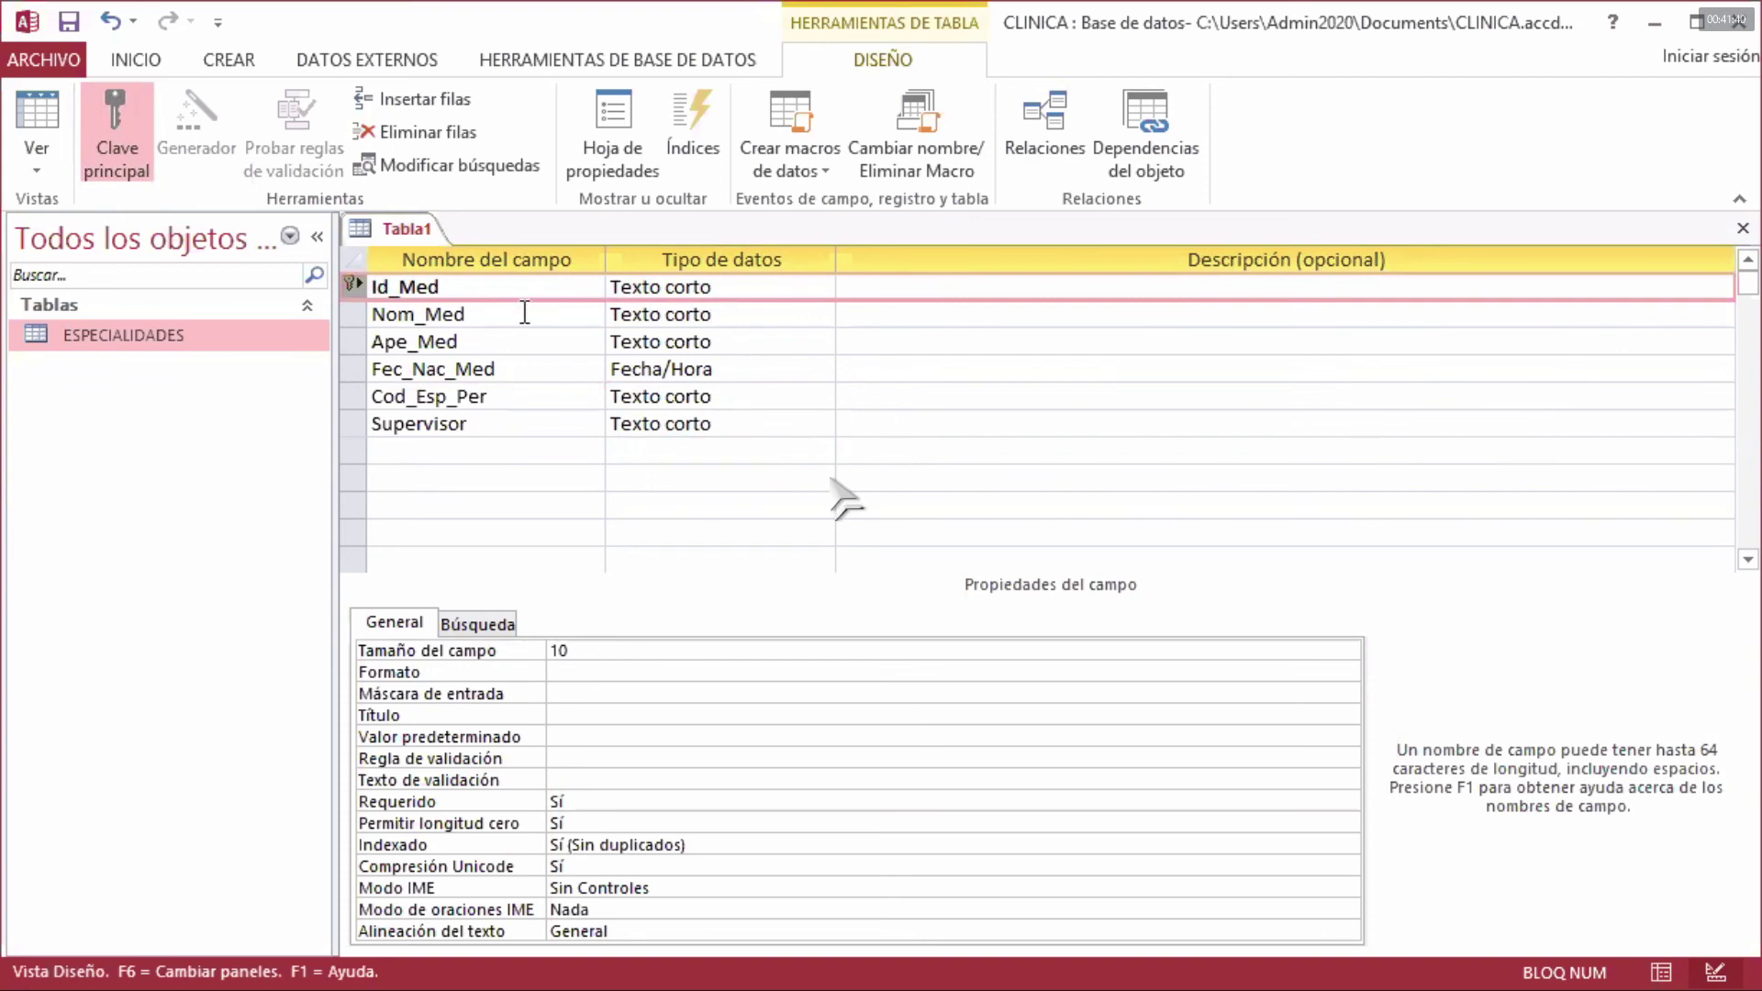
- Save the new table under the name MEDICOS and close its design
left_click(69, 20)
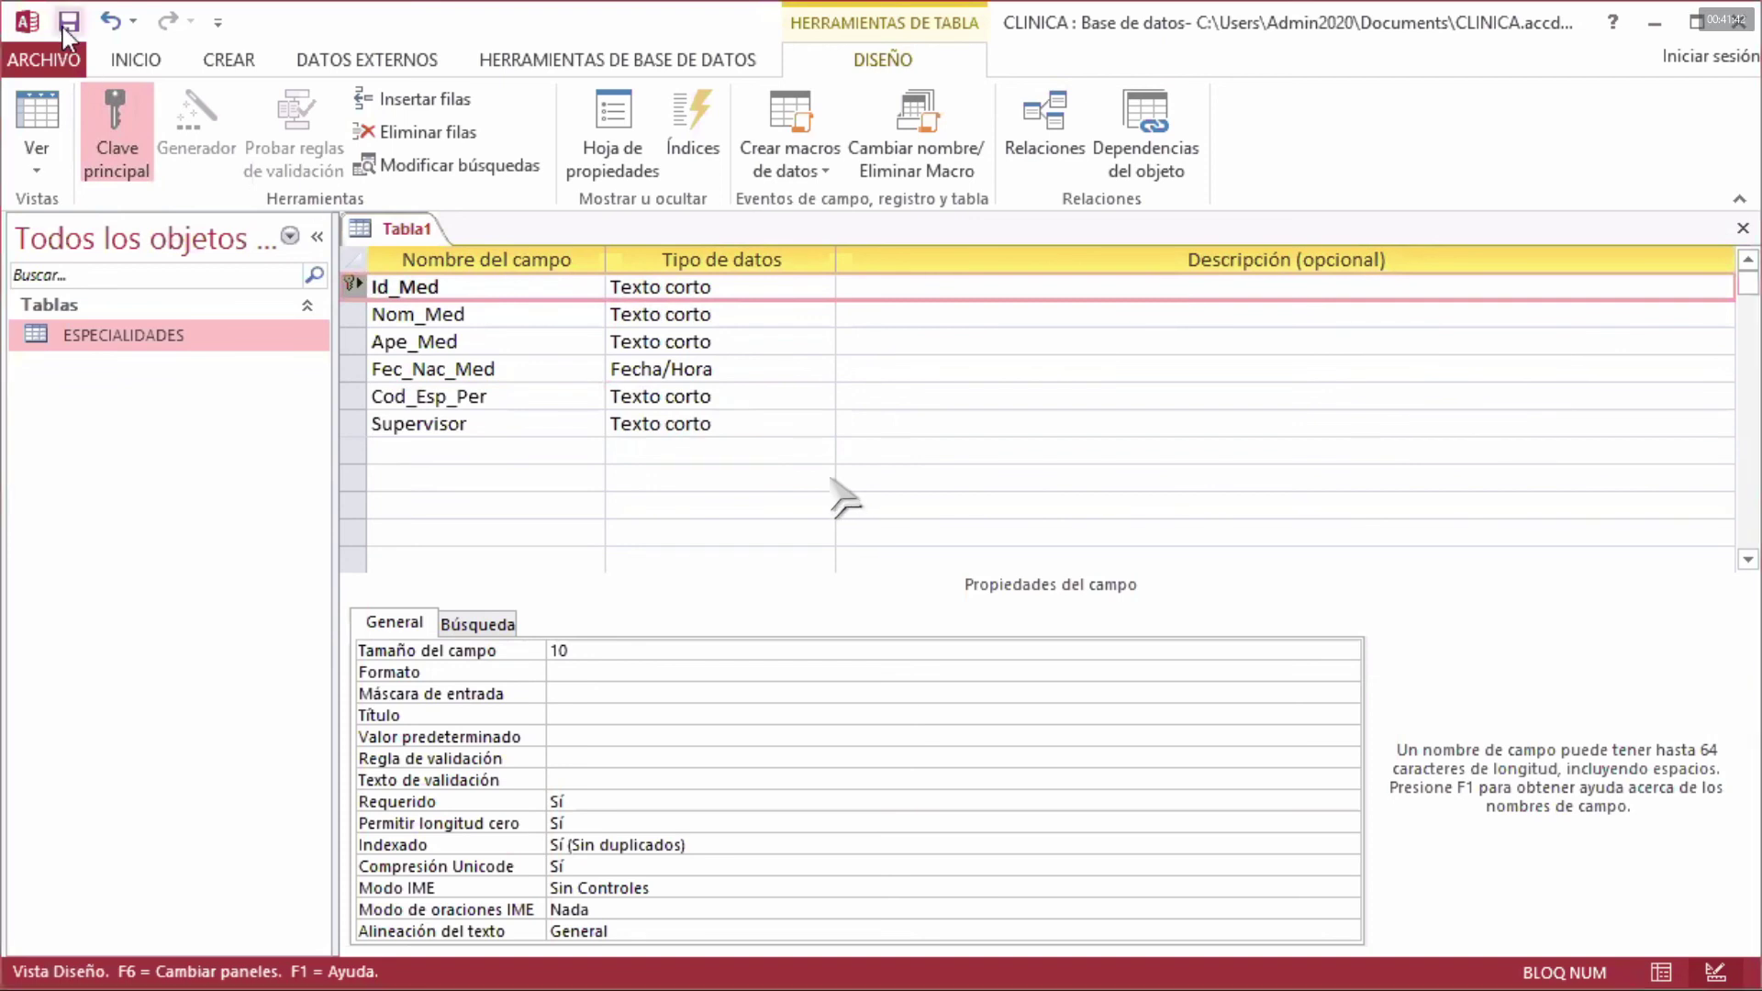
key("Caps_Lock")
type("MEDICO")
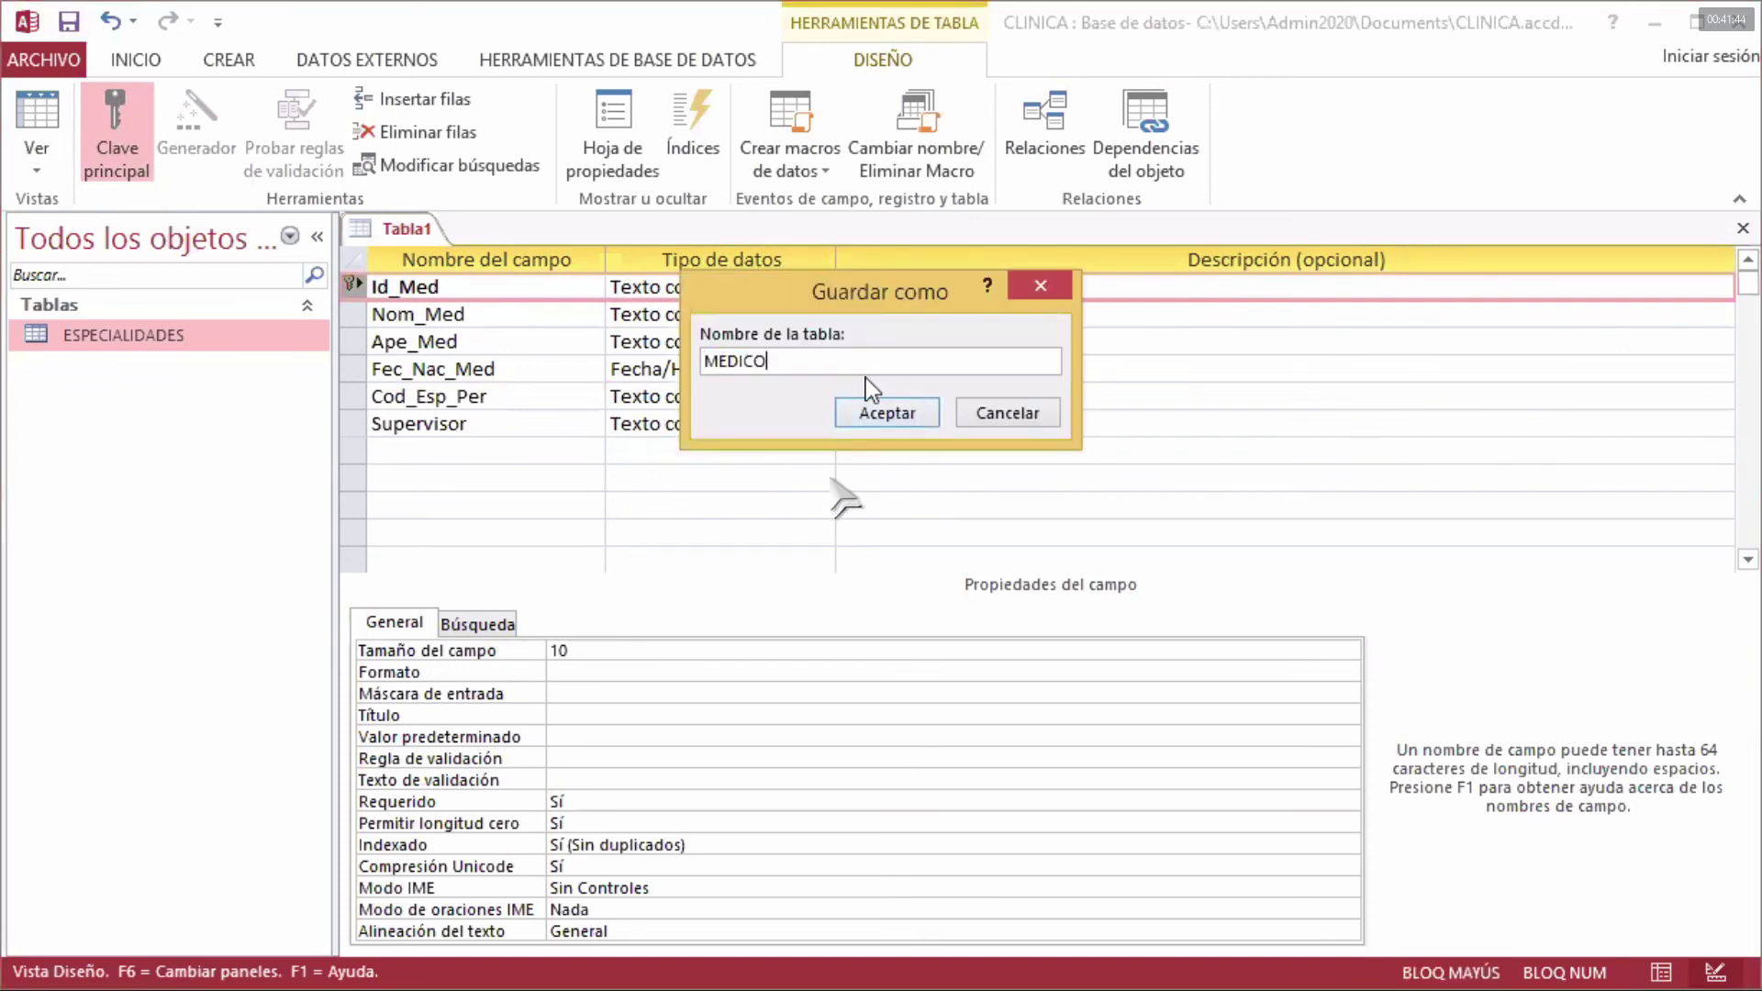
type("S")
left_click(898, 415)
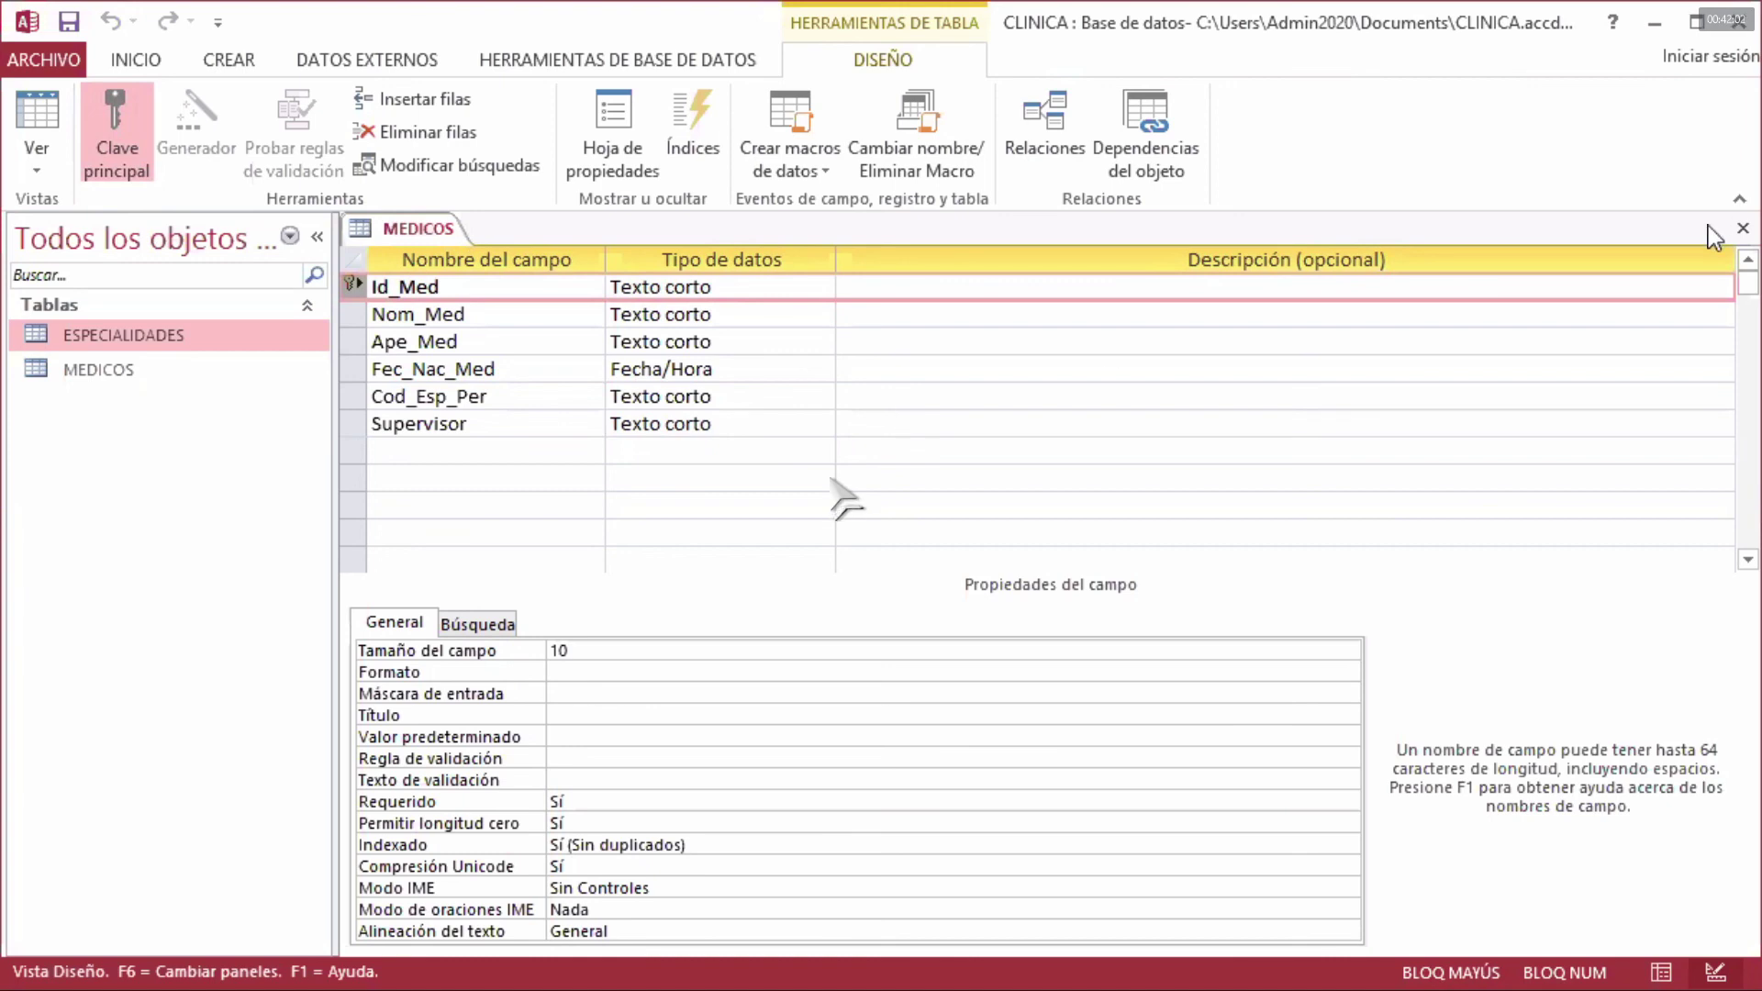
left_click(1743, 230)
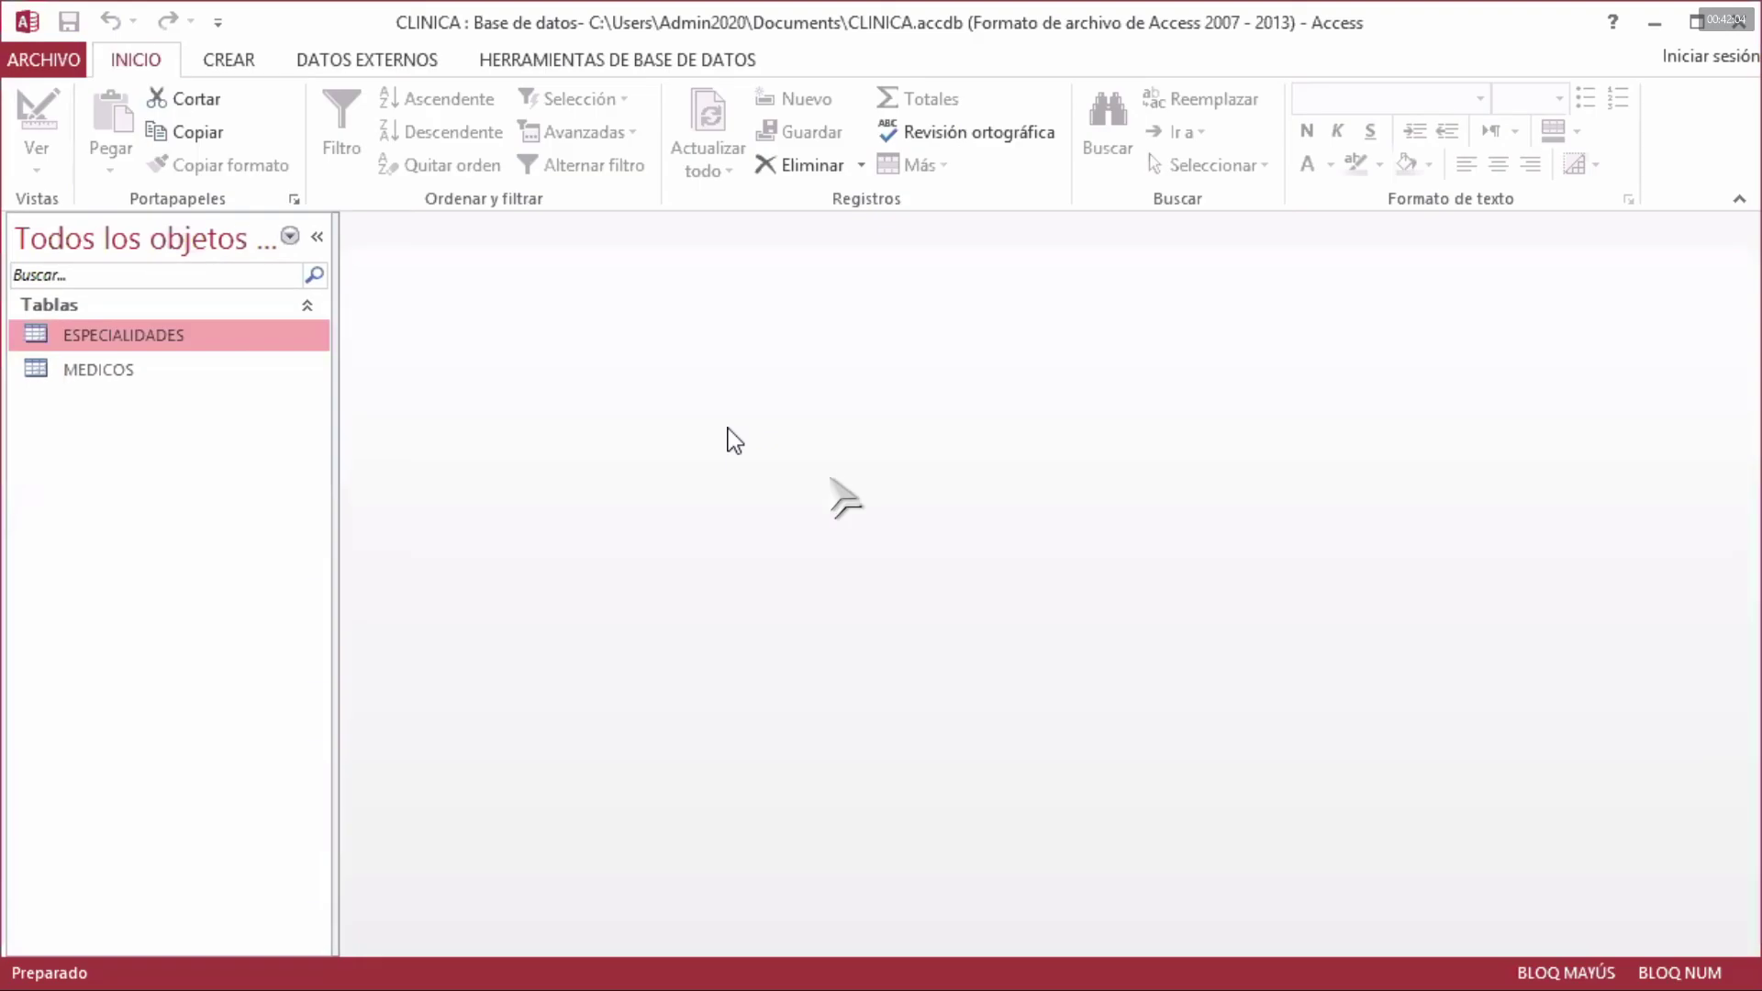
- Open the MEDICOS table in datasheet view to review its columns
double_click(118, 370)
left_click(182, 361)
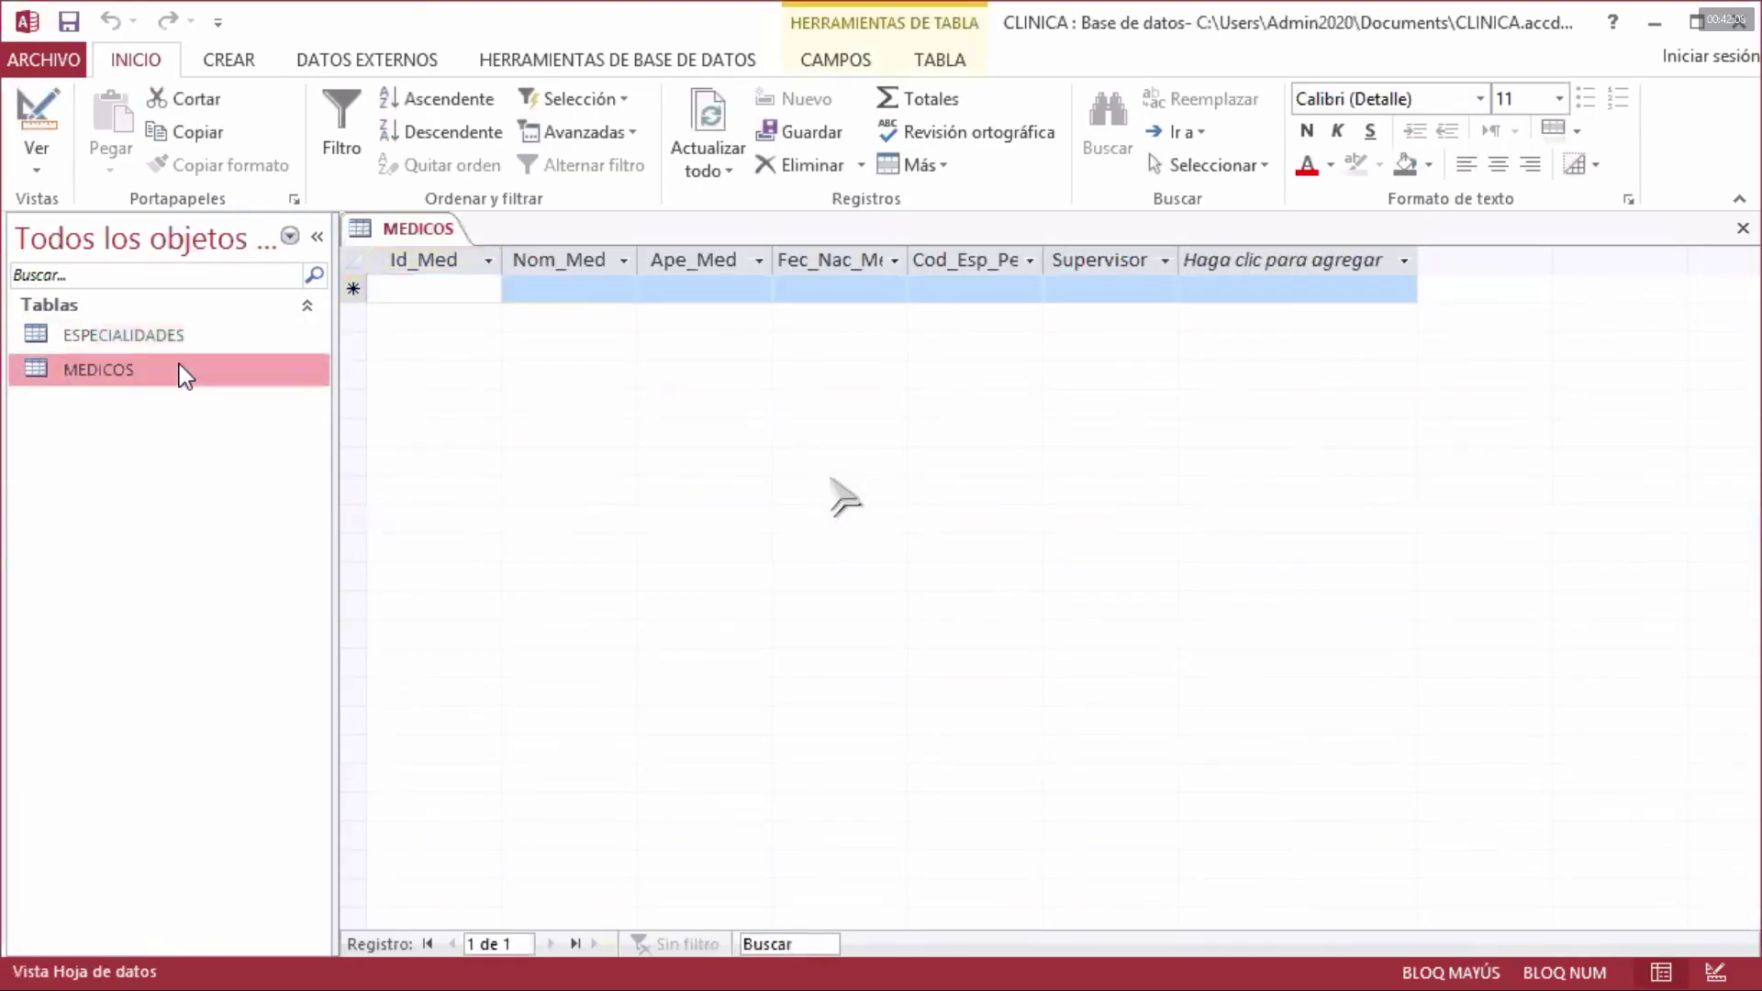
key("Up")
left_click(192, 371)
left_click(200, 344)
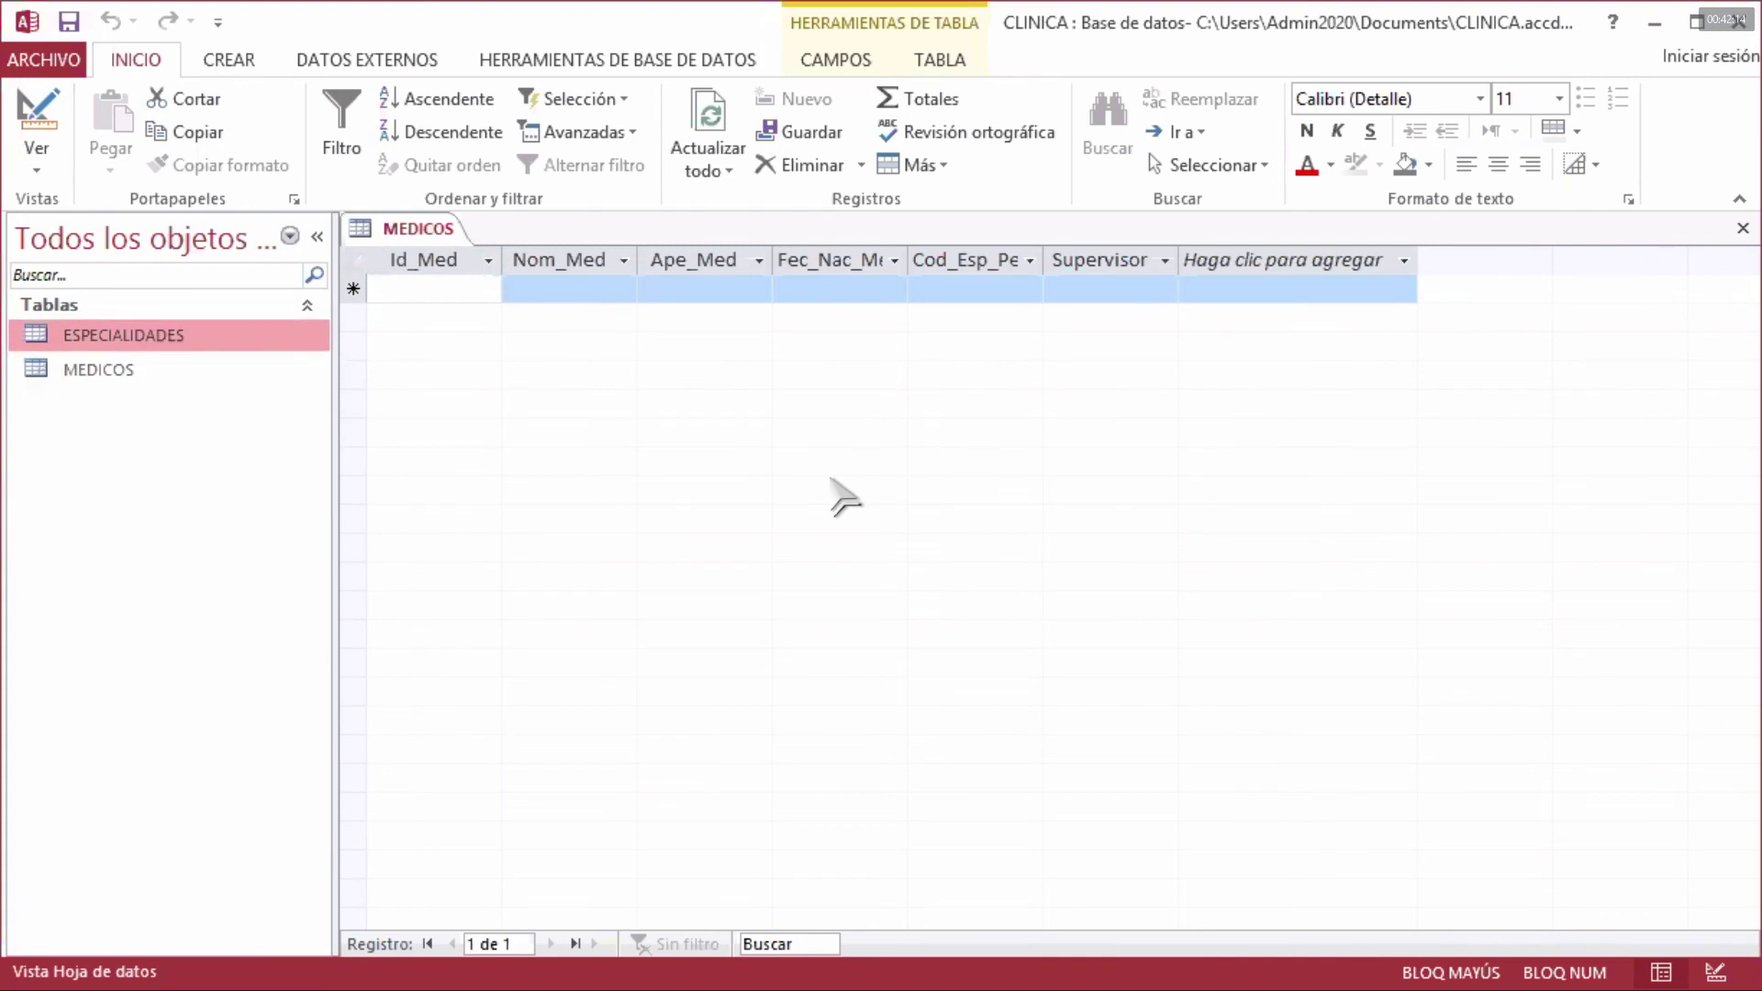
- Switch to the relational model PDF in the browser, check how ESPECIALIDAD links to Id_Esp_Per in MEDICOS, and return to Access
key("alt+Tab")
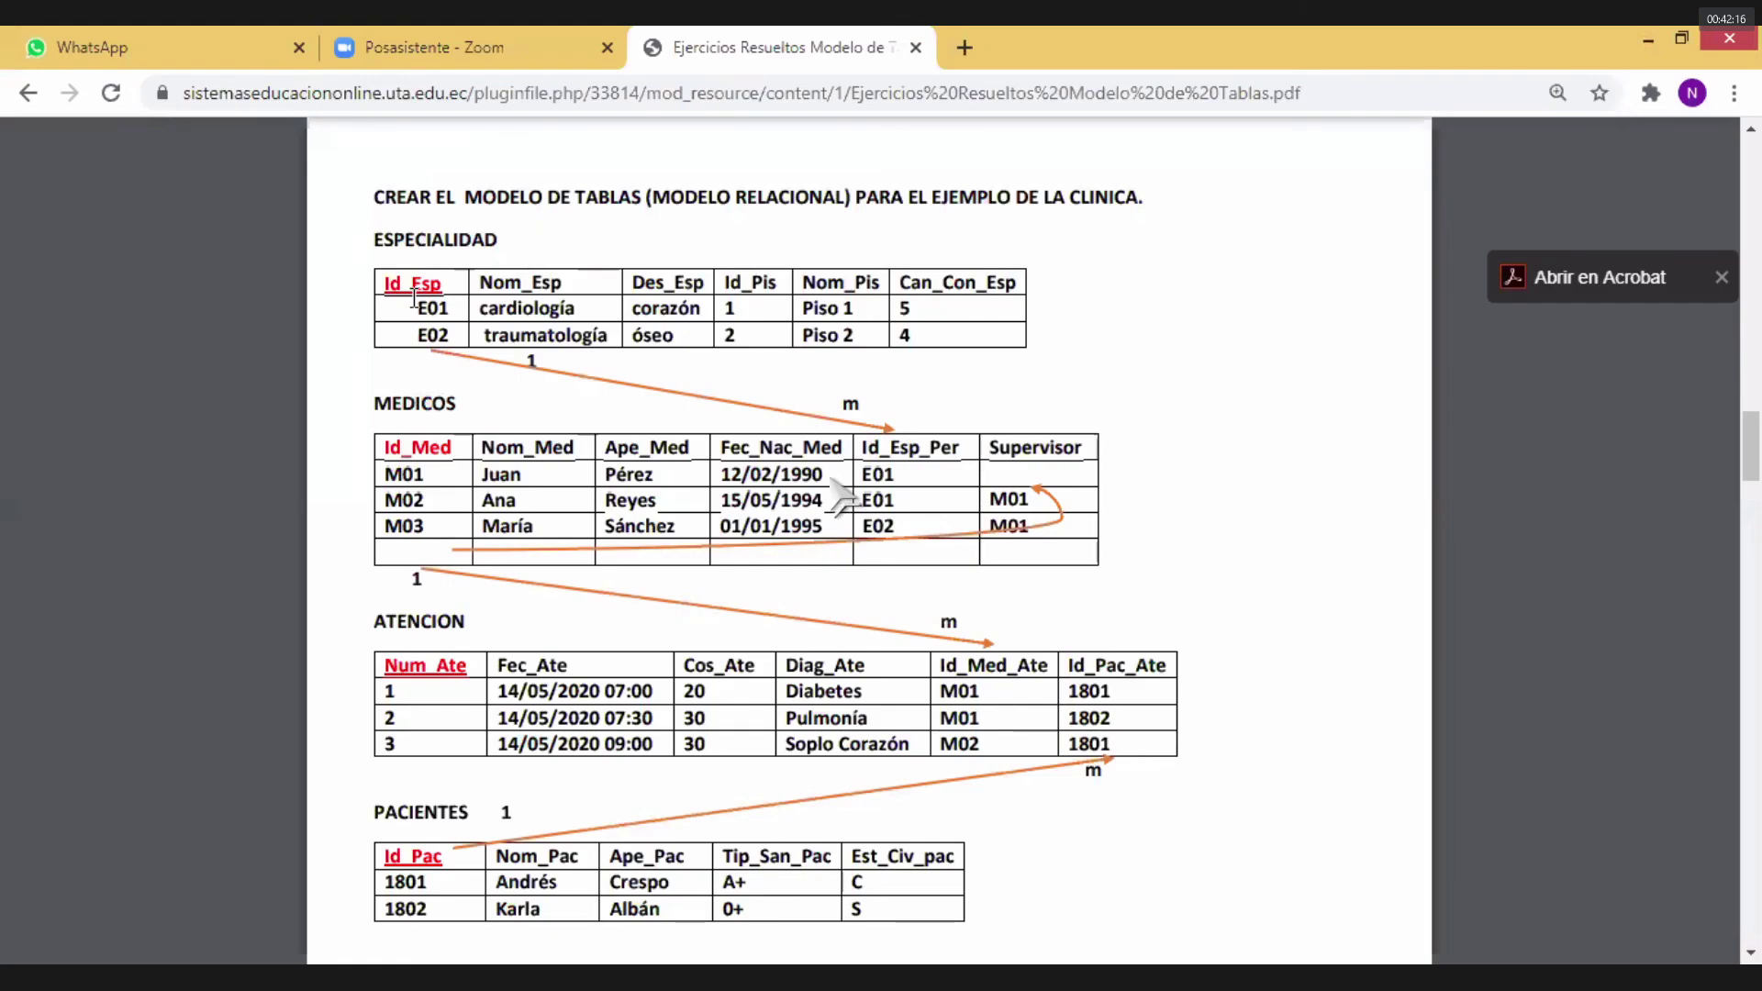
left_click_drag(408, 304, 447, 332)
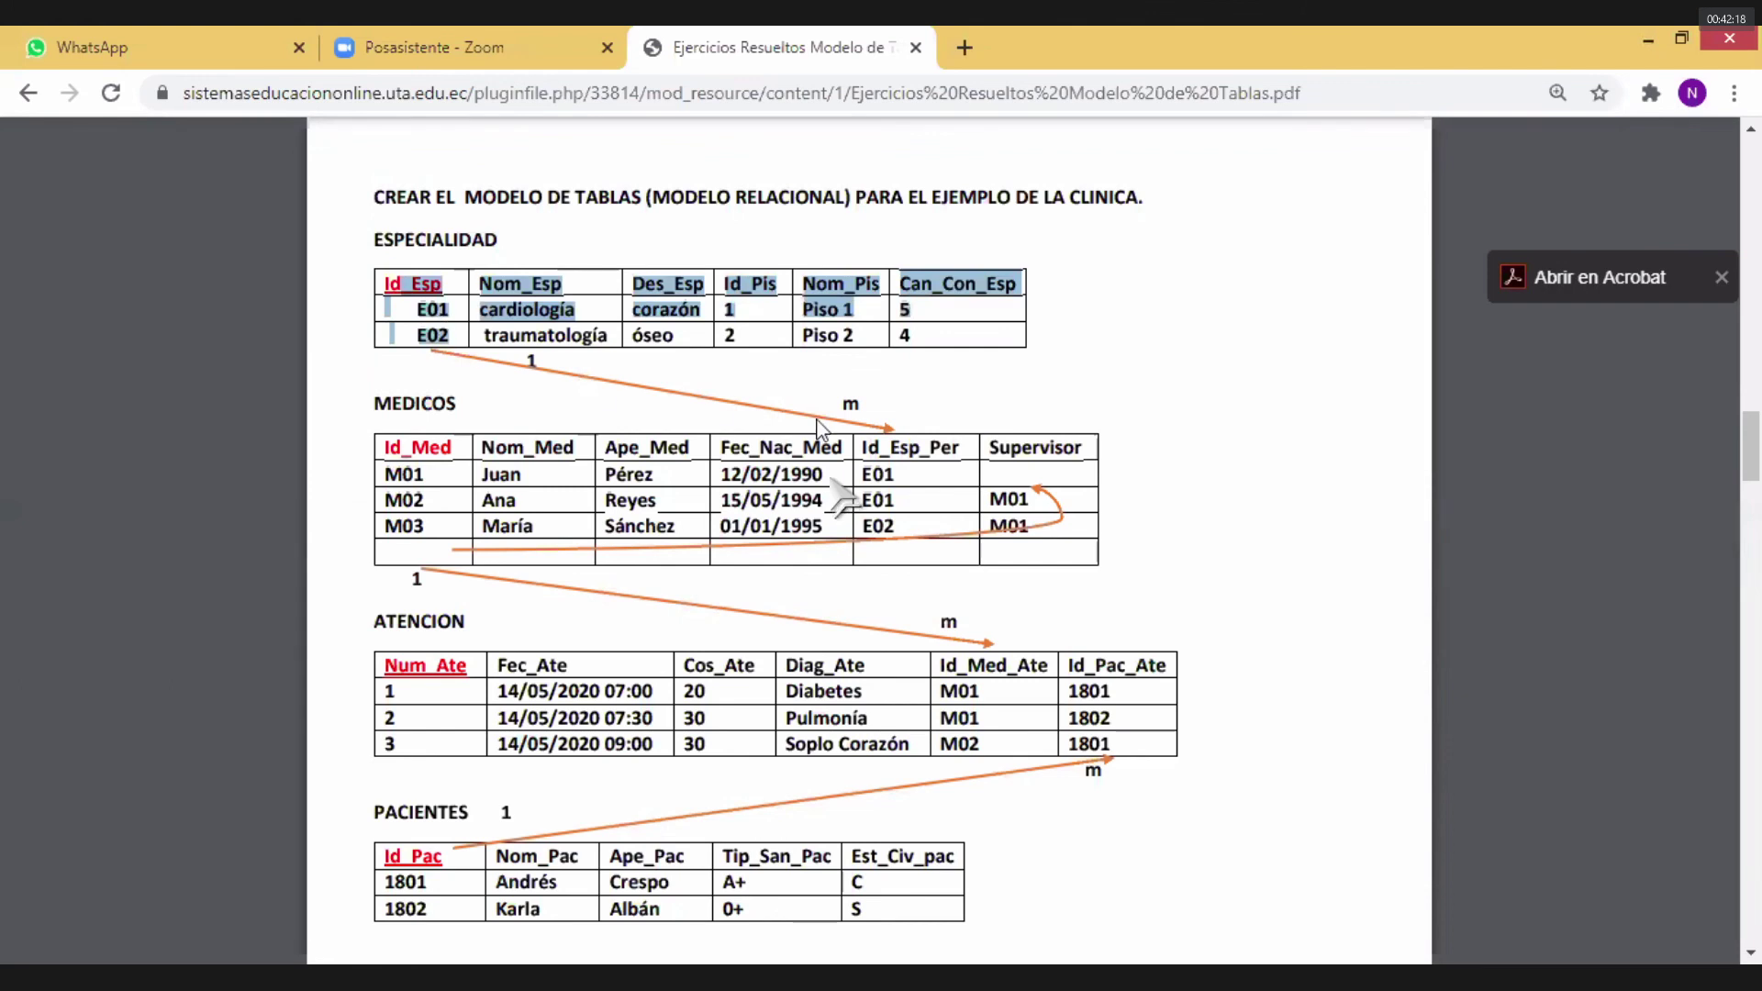
left_click(927, 440)
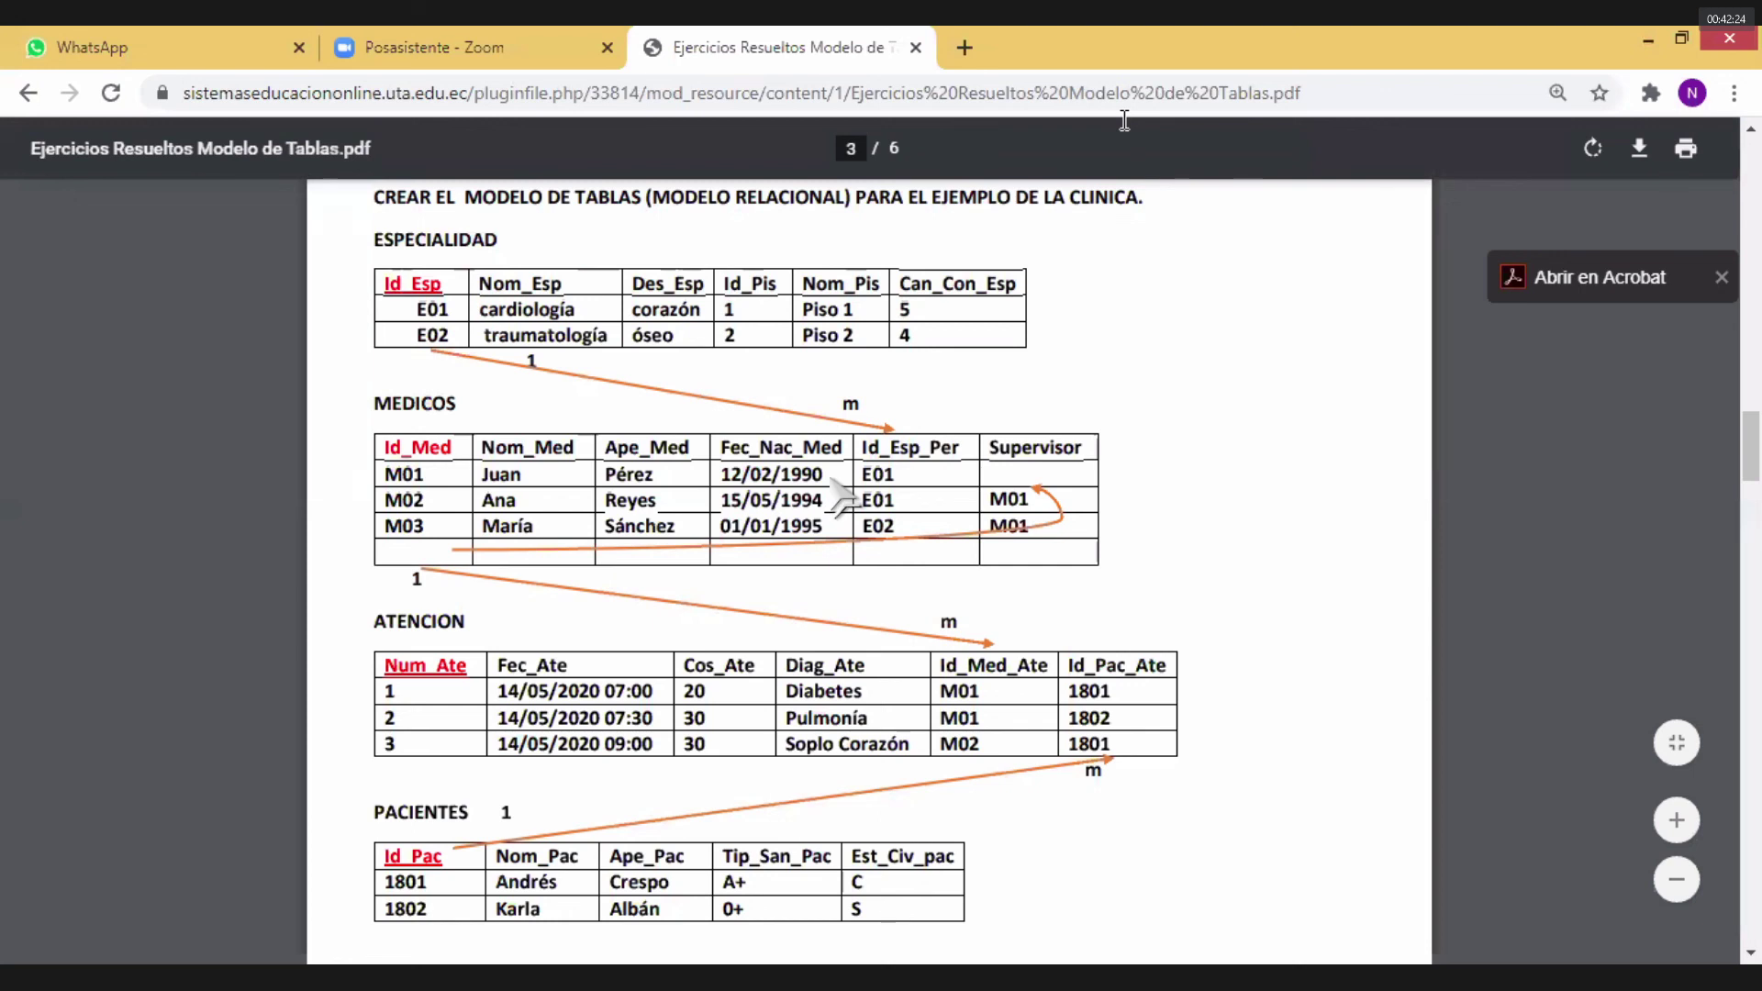
key("alt+Tab")
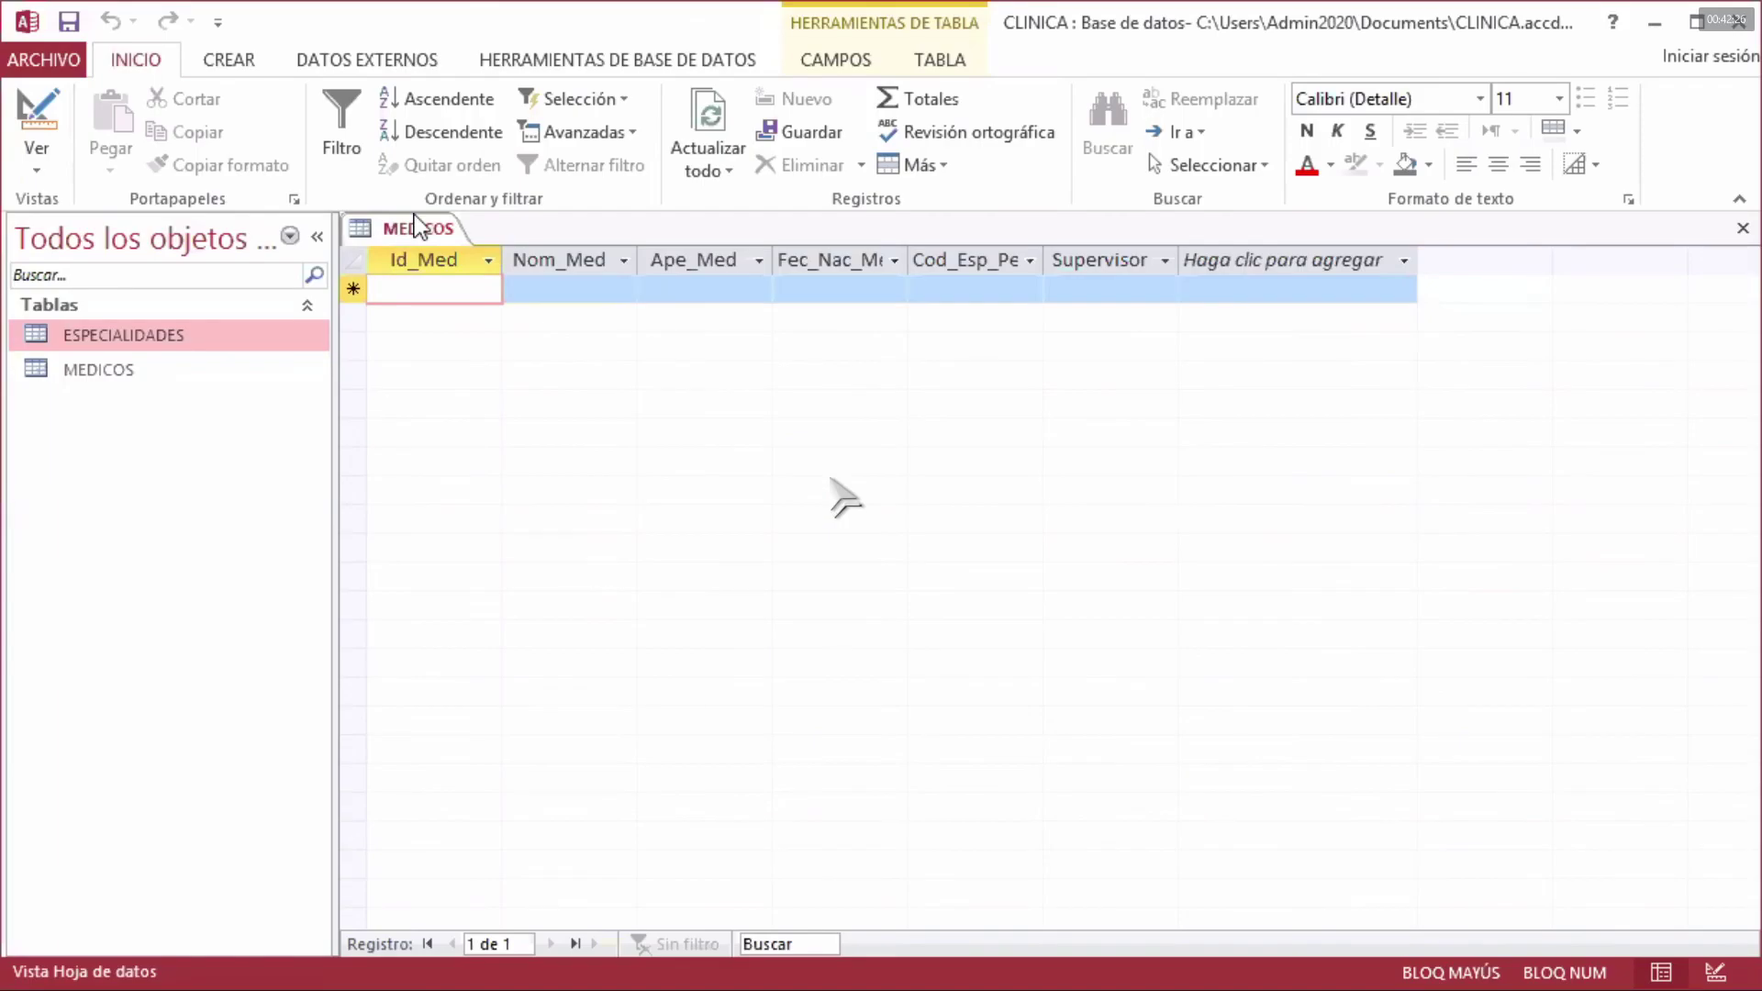
- Close the MEDICOS datasheet and add the ESPECIALIDADES and MEDICOS tables to the relationships diagram
left_click(1744, 228)
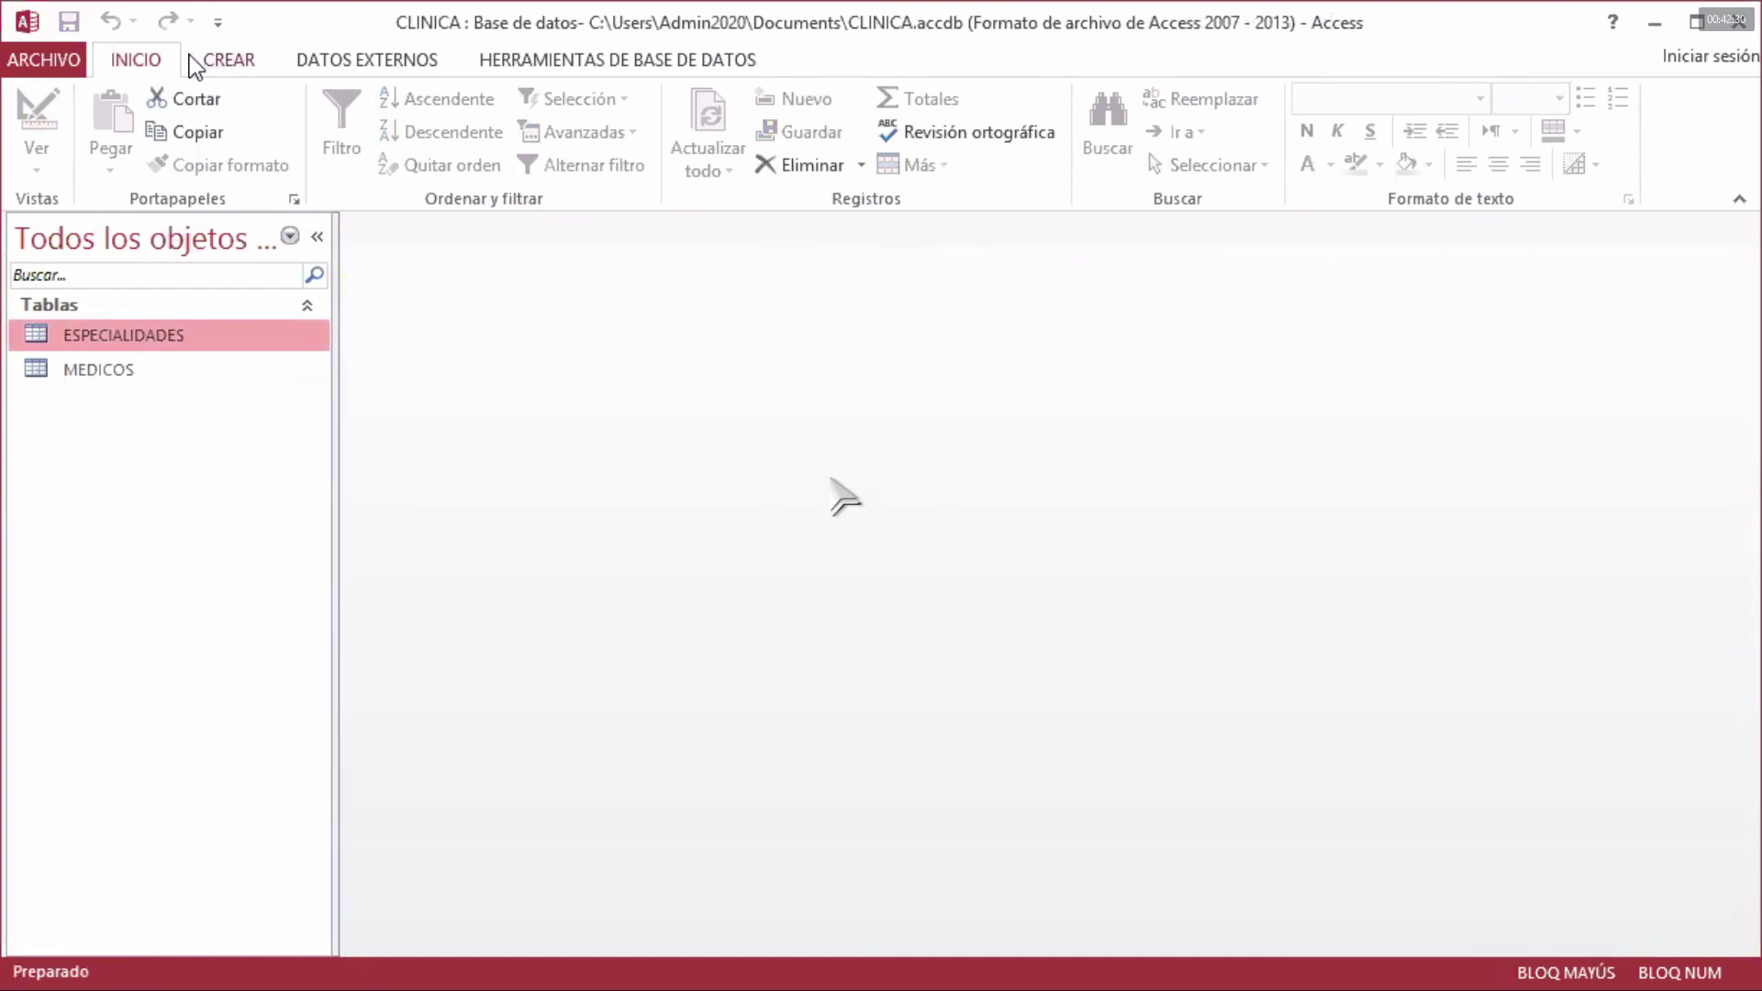
left_click(562, 62)
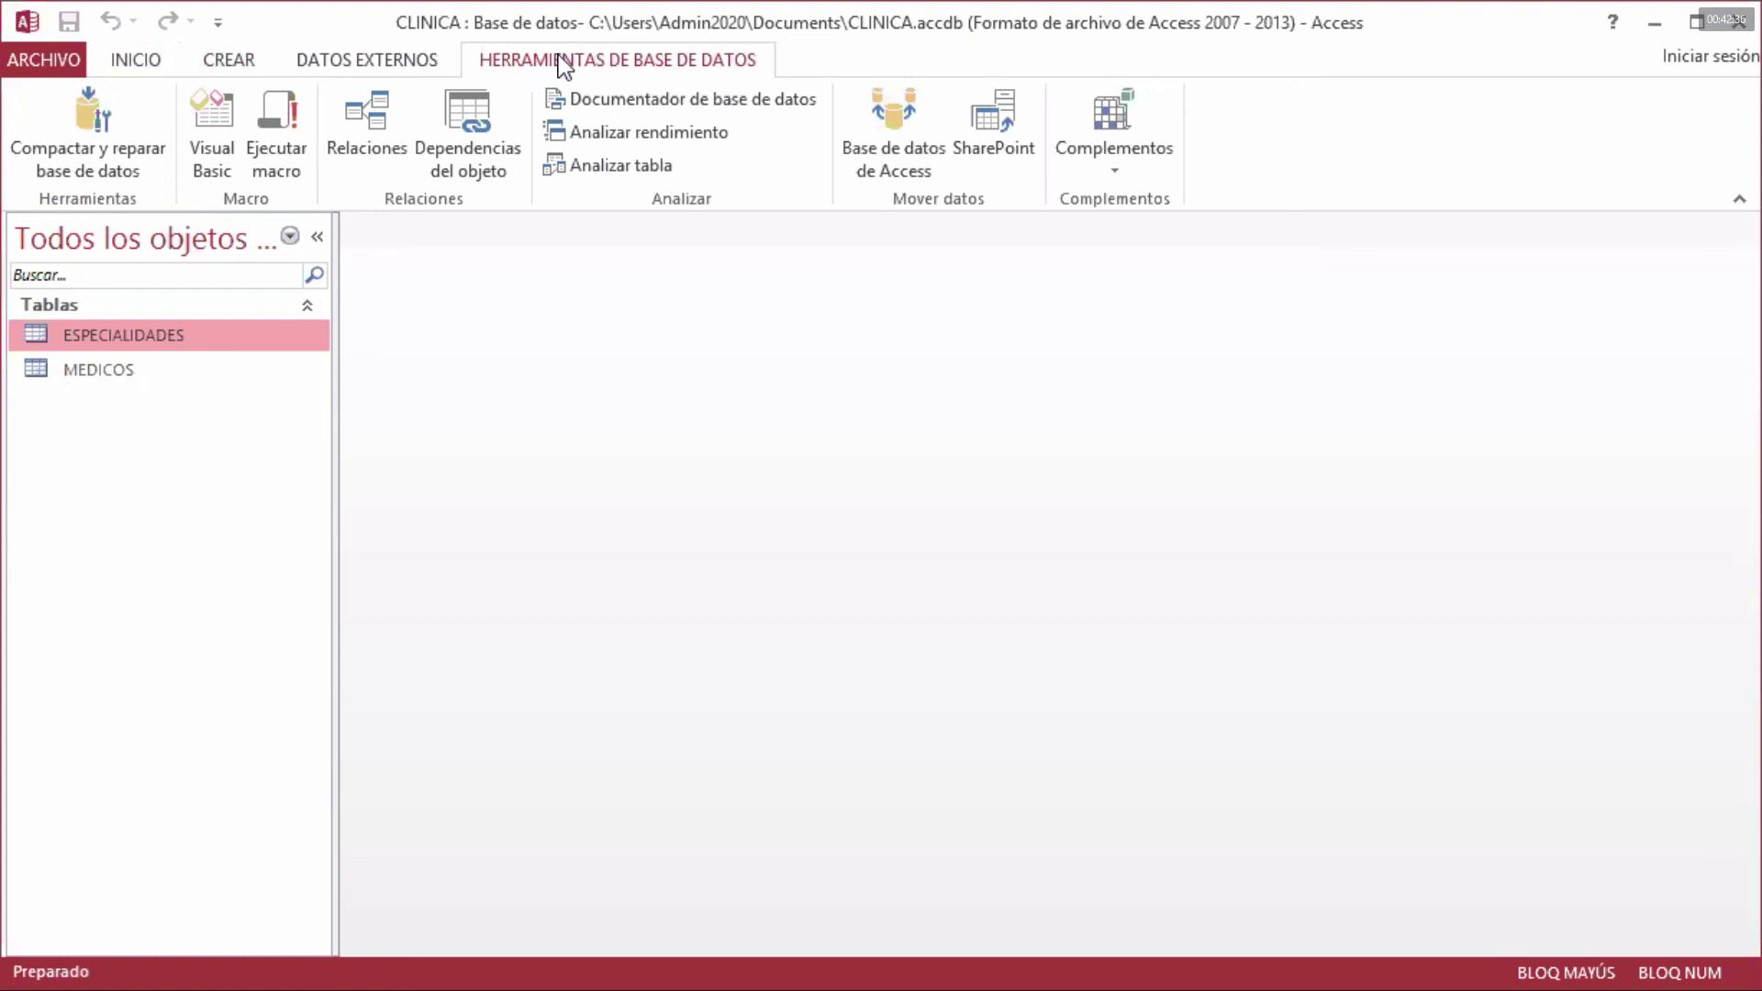
left_click(378, 119)
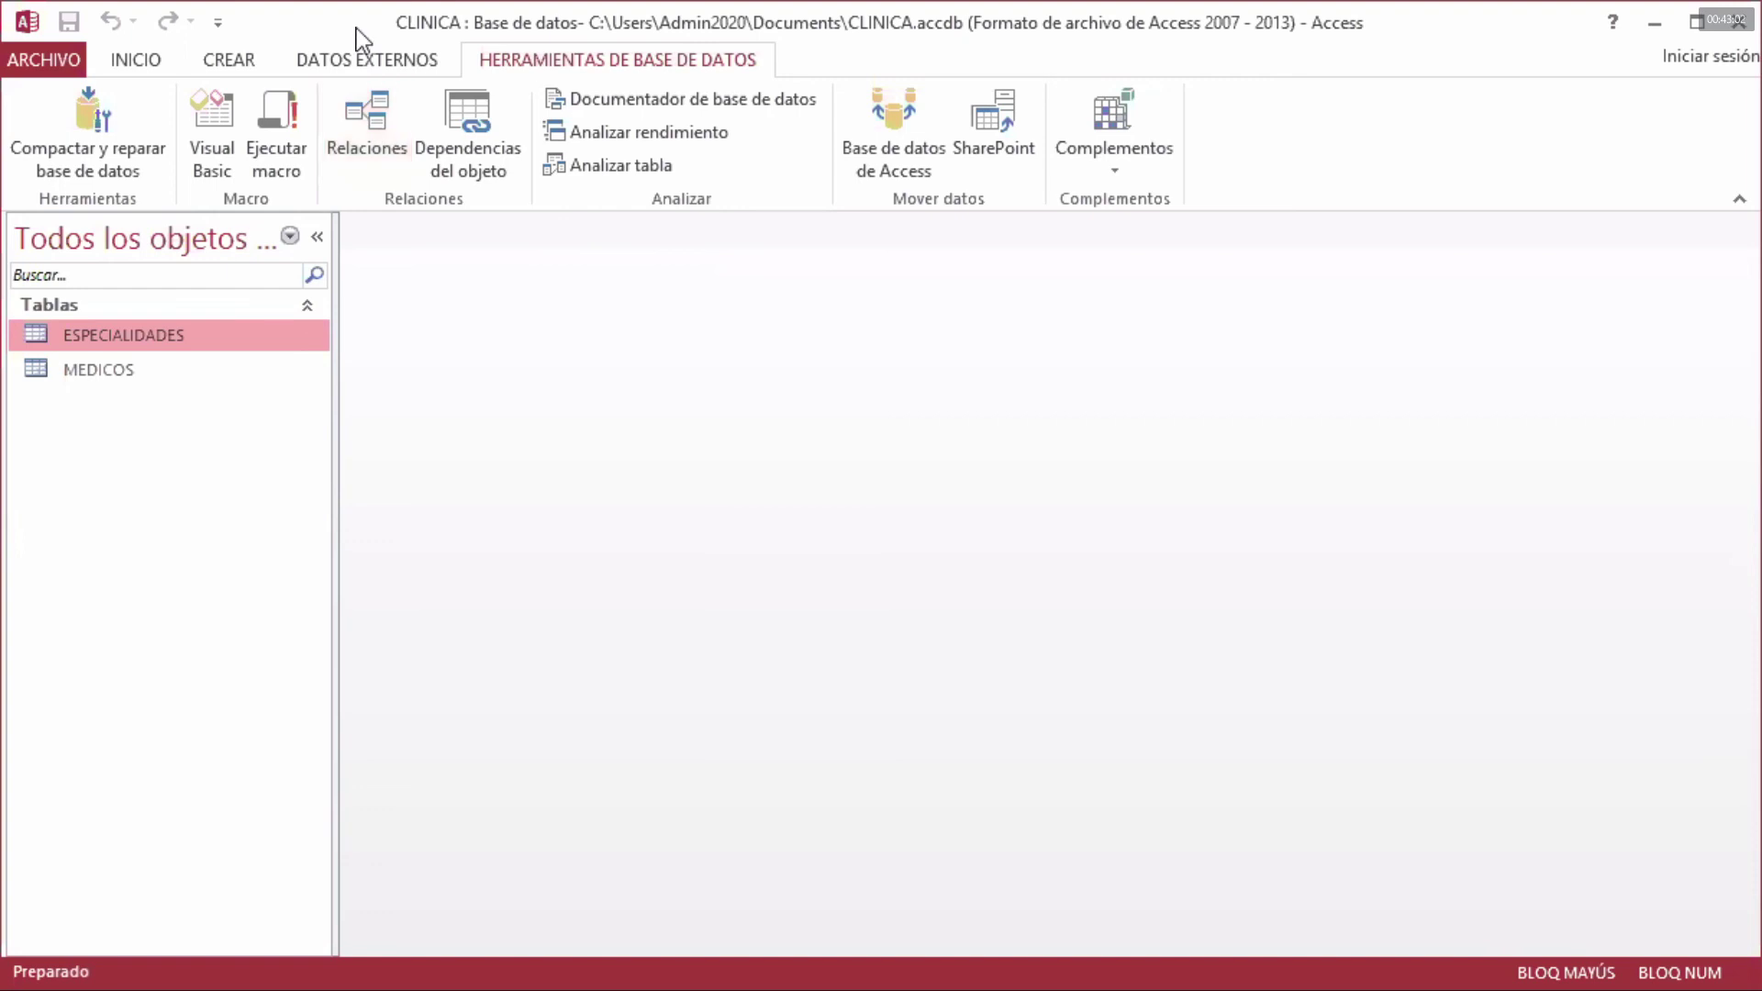
left_click(366, 133)
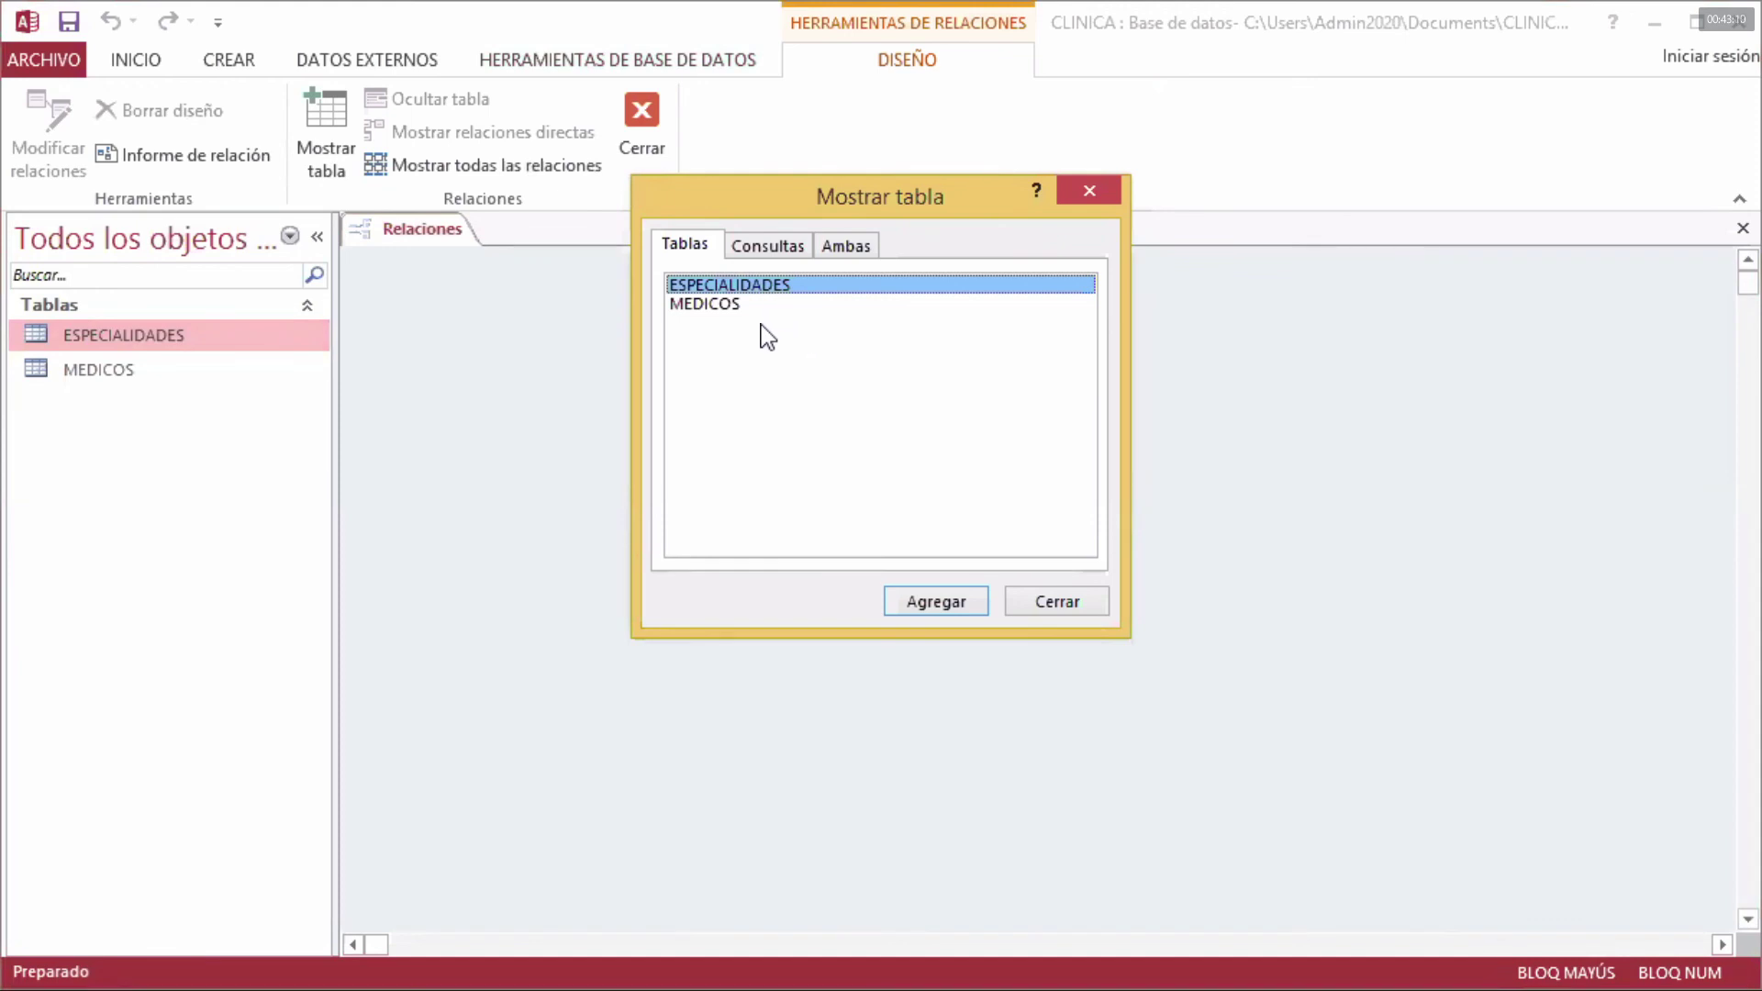
left_click(731, 303, "shift")
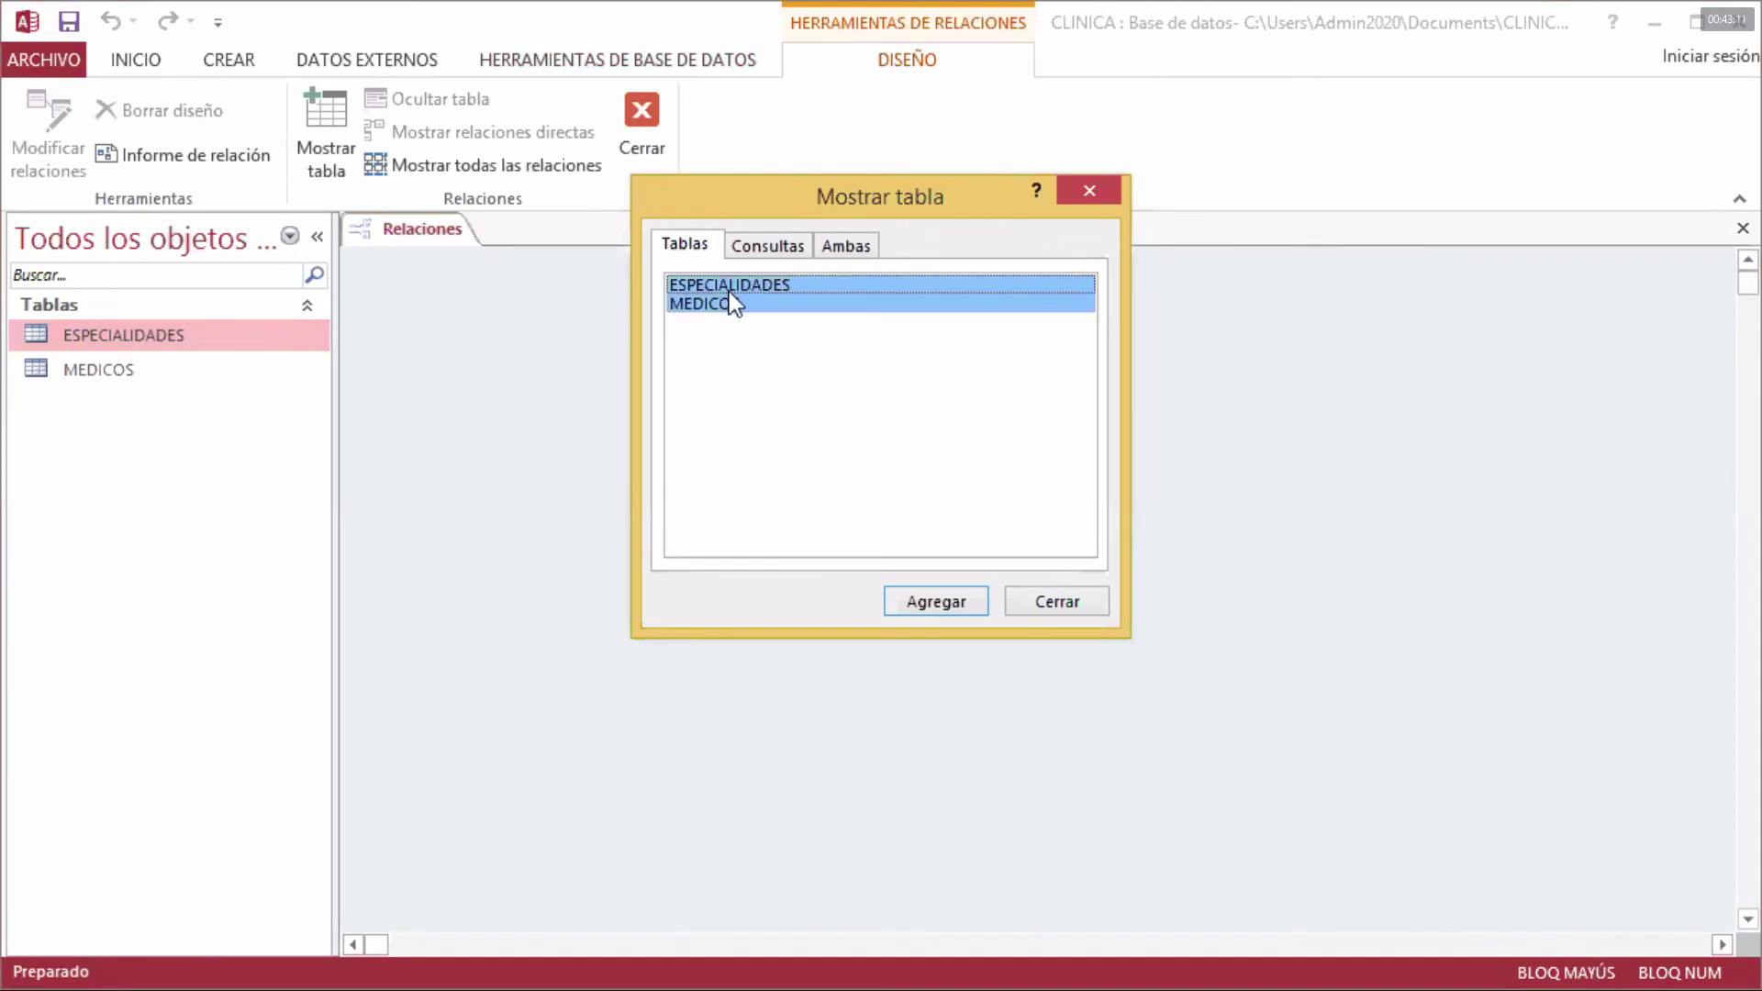
left_click(960, 604)
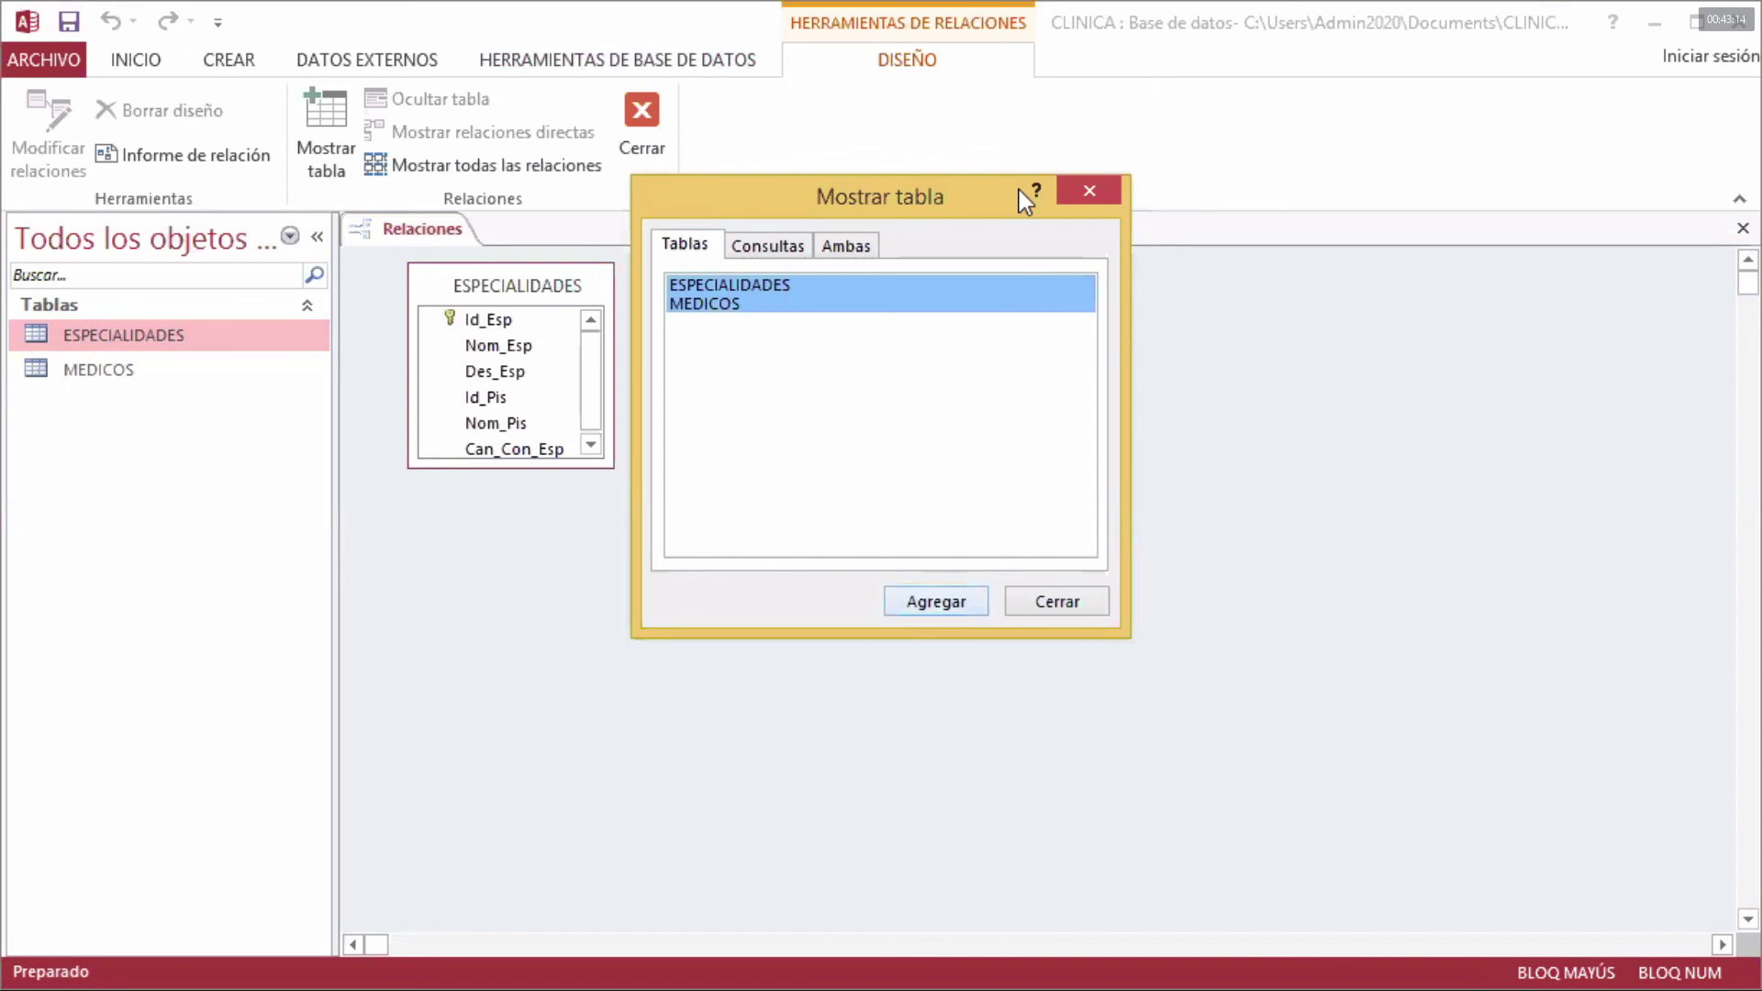
left_click(1058, 604)
- Resize both table boxes to show all their fields and move MEDICOS farther from ESPECIALIDADES
left_click_drag(608, 459, 610, 505)
left_click(878, 468)
left_click_drag(879, 468, 925, 499)
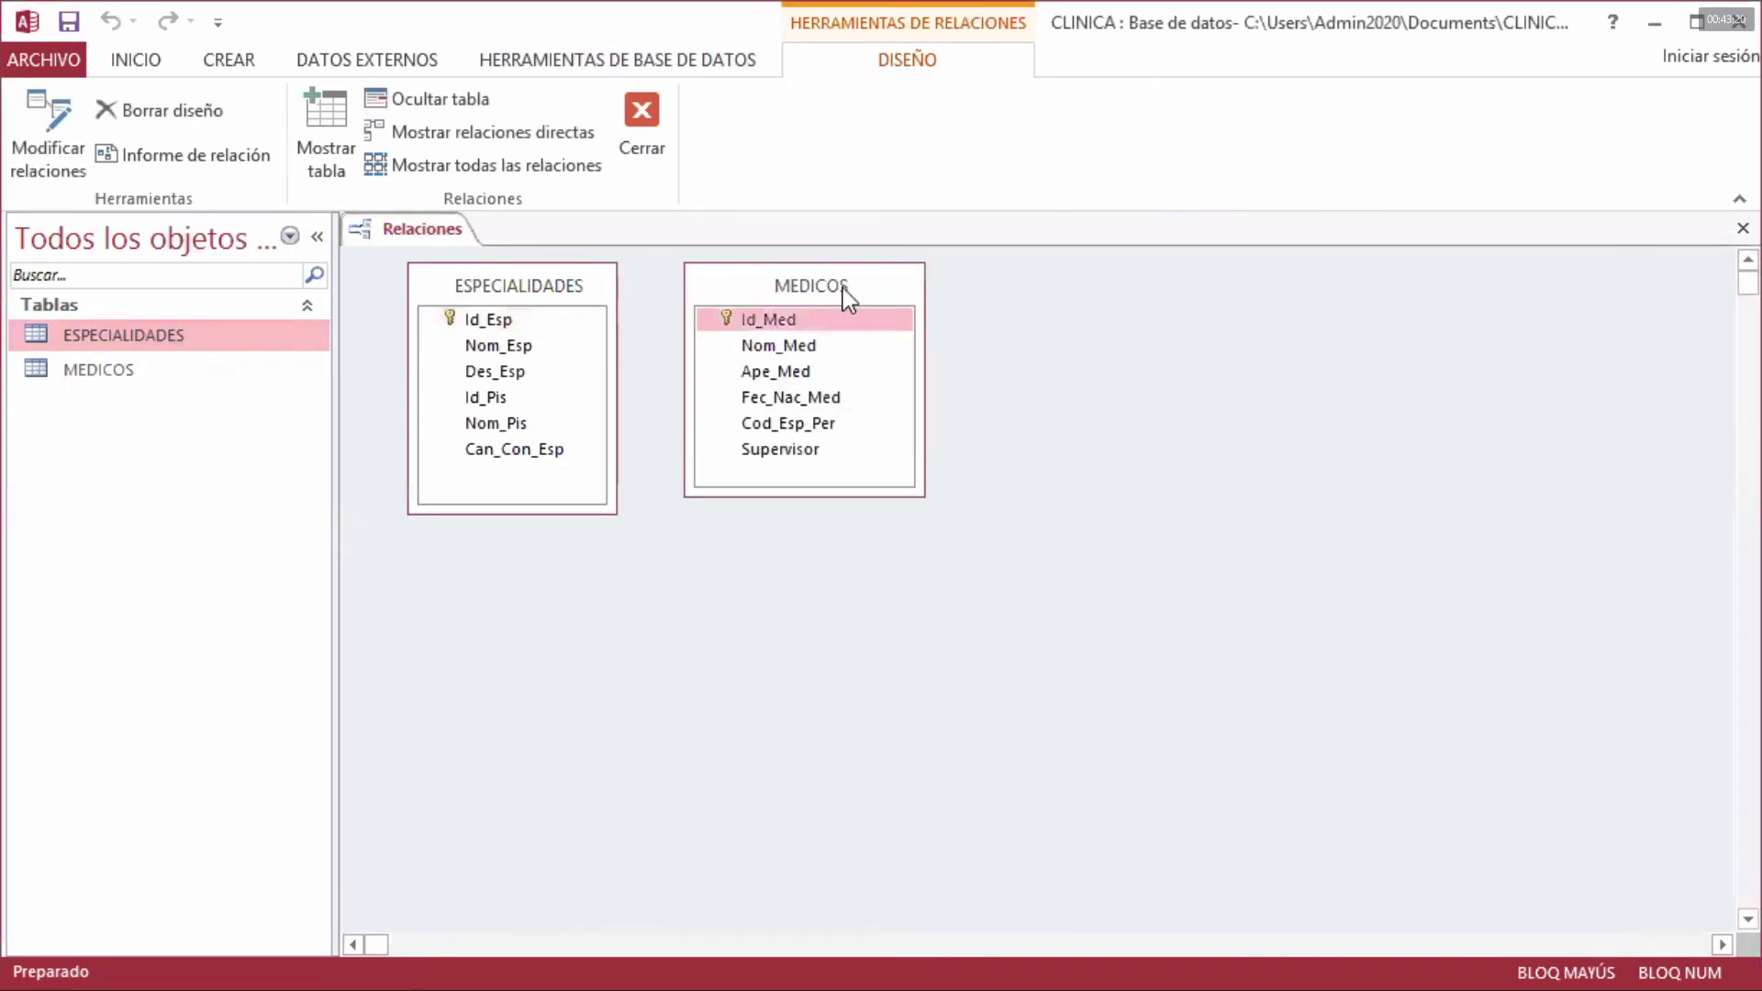
left_click_drag(845, 295, 903, 305)
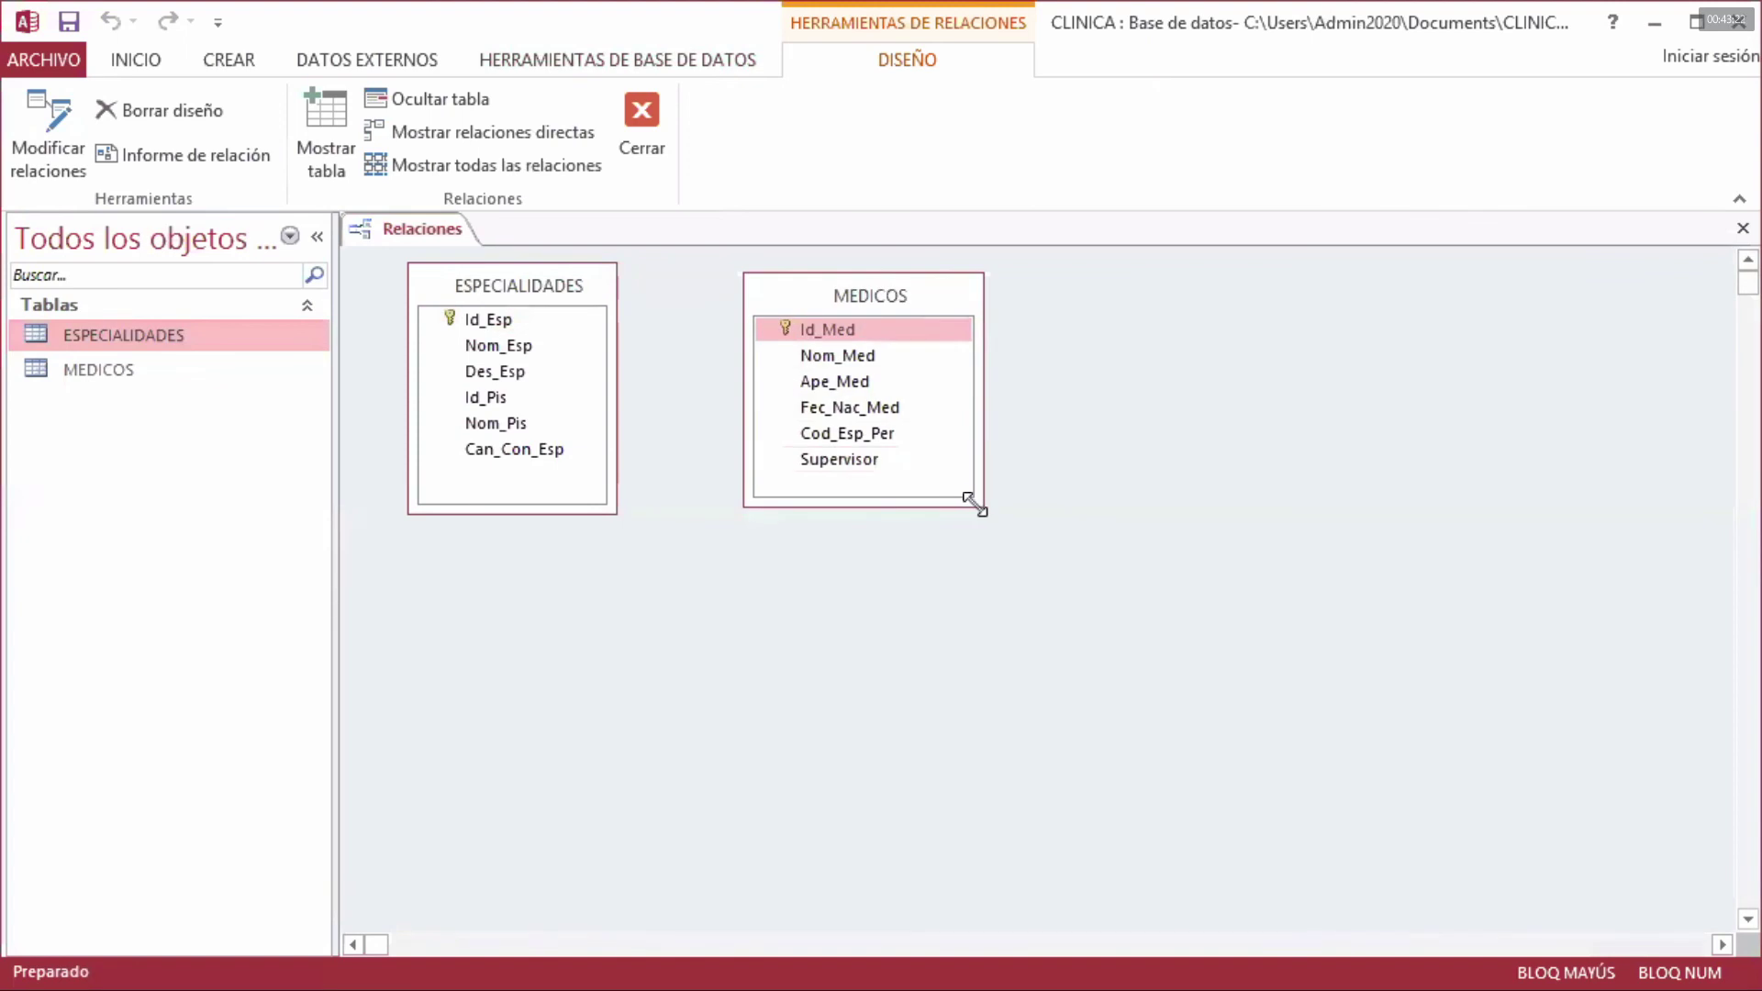
left_click_drag(975, 503, 920, 509)
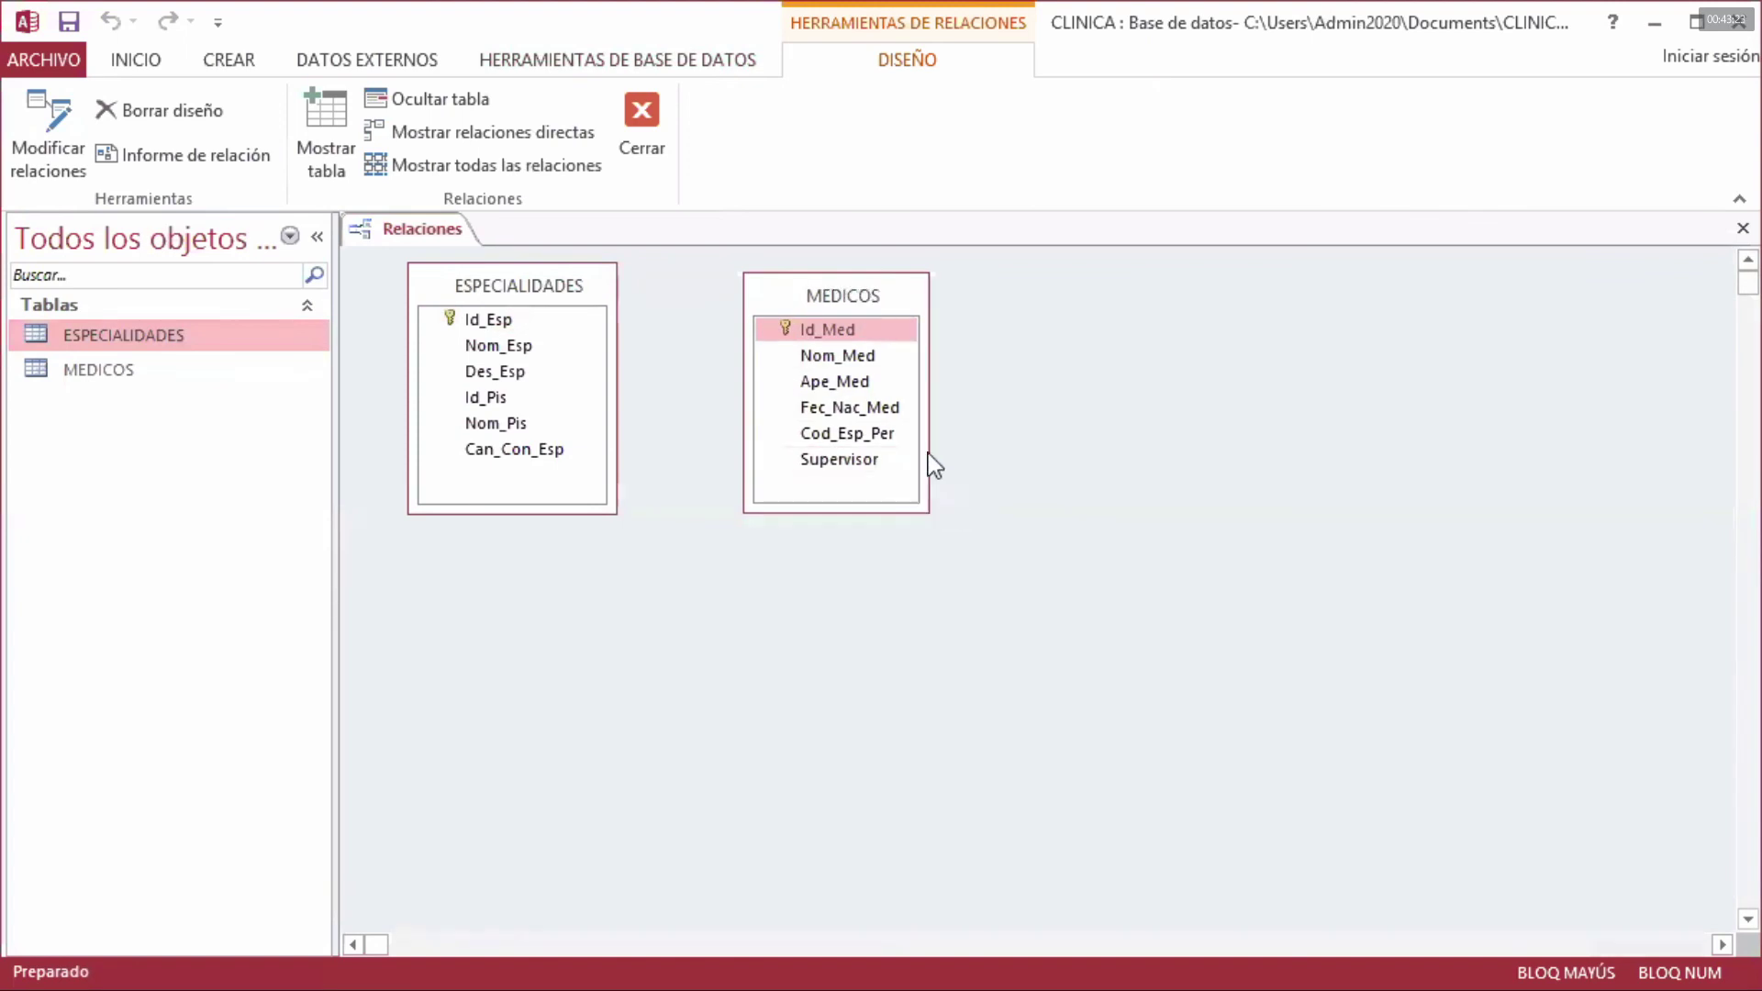
left_click(601, 498)
left_click_drag(601, 498, 596, 491)
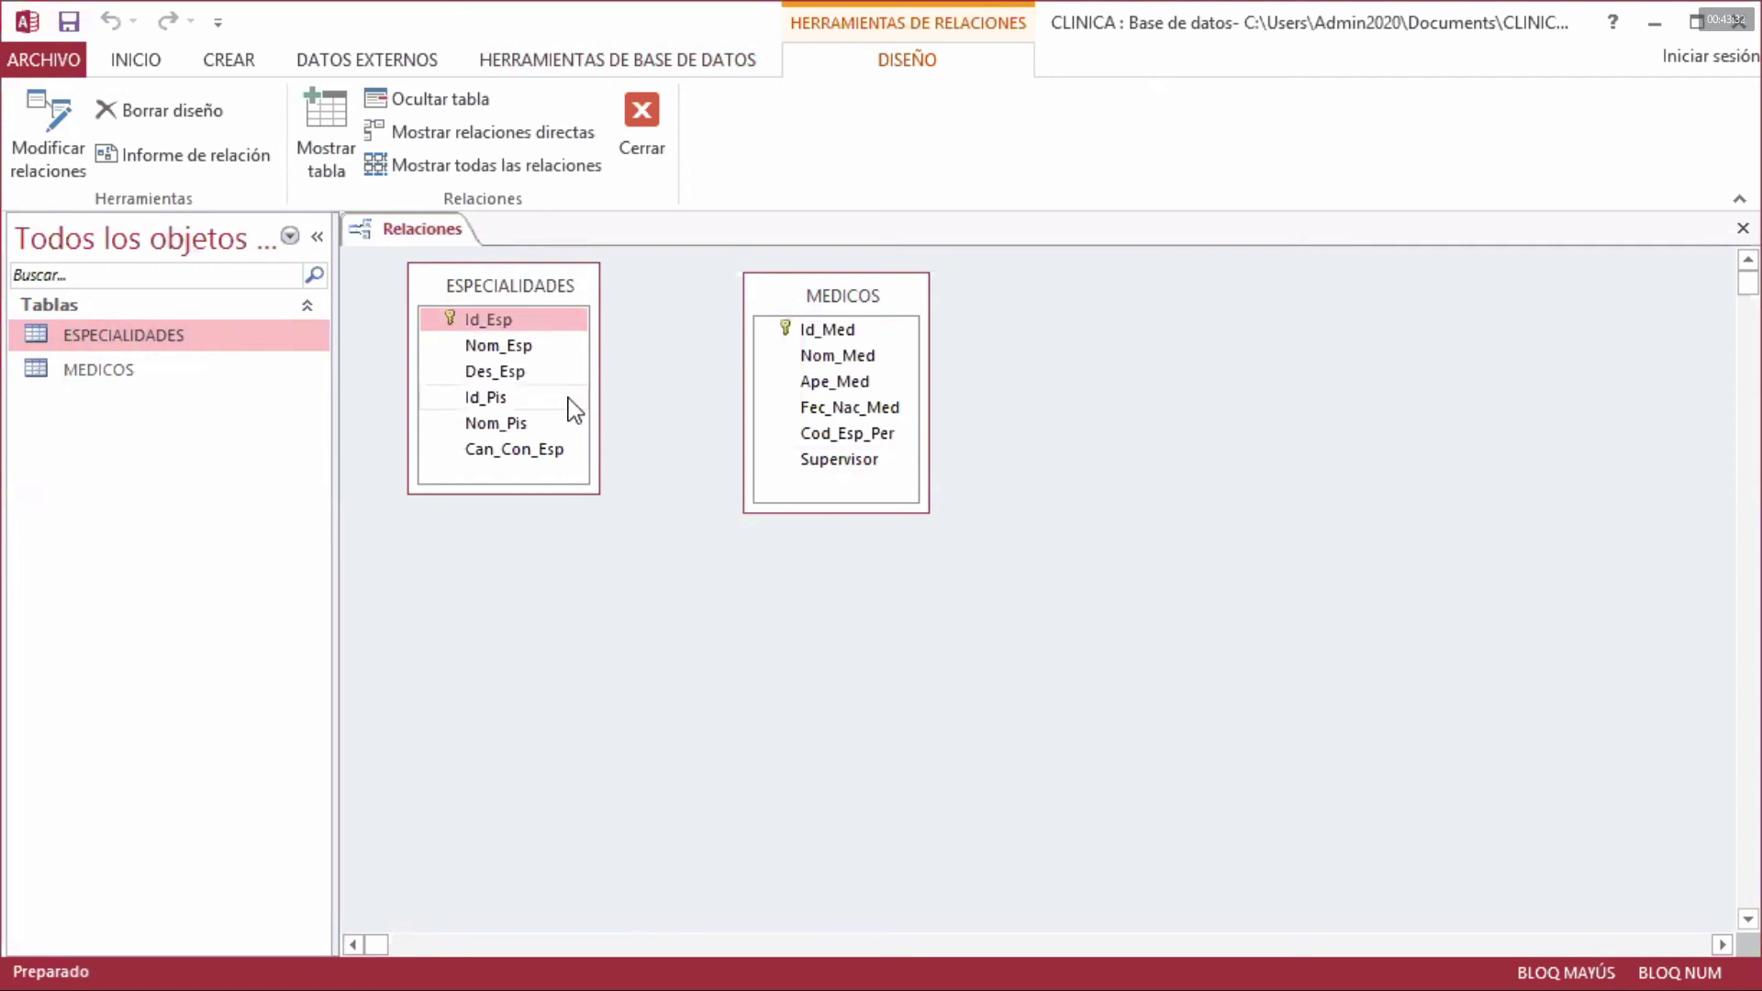
left_click(538, 349)
left_click(538, 375)
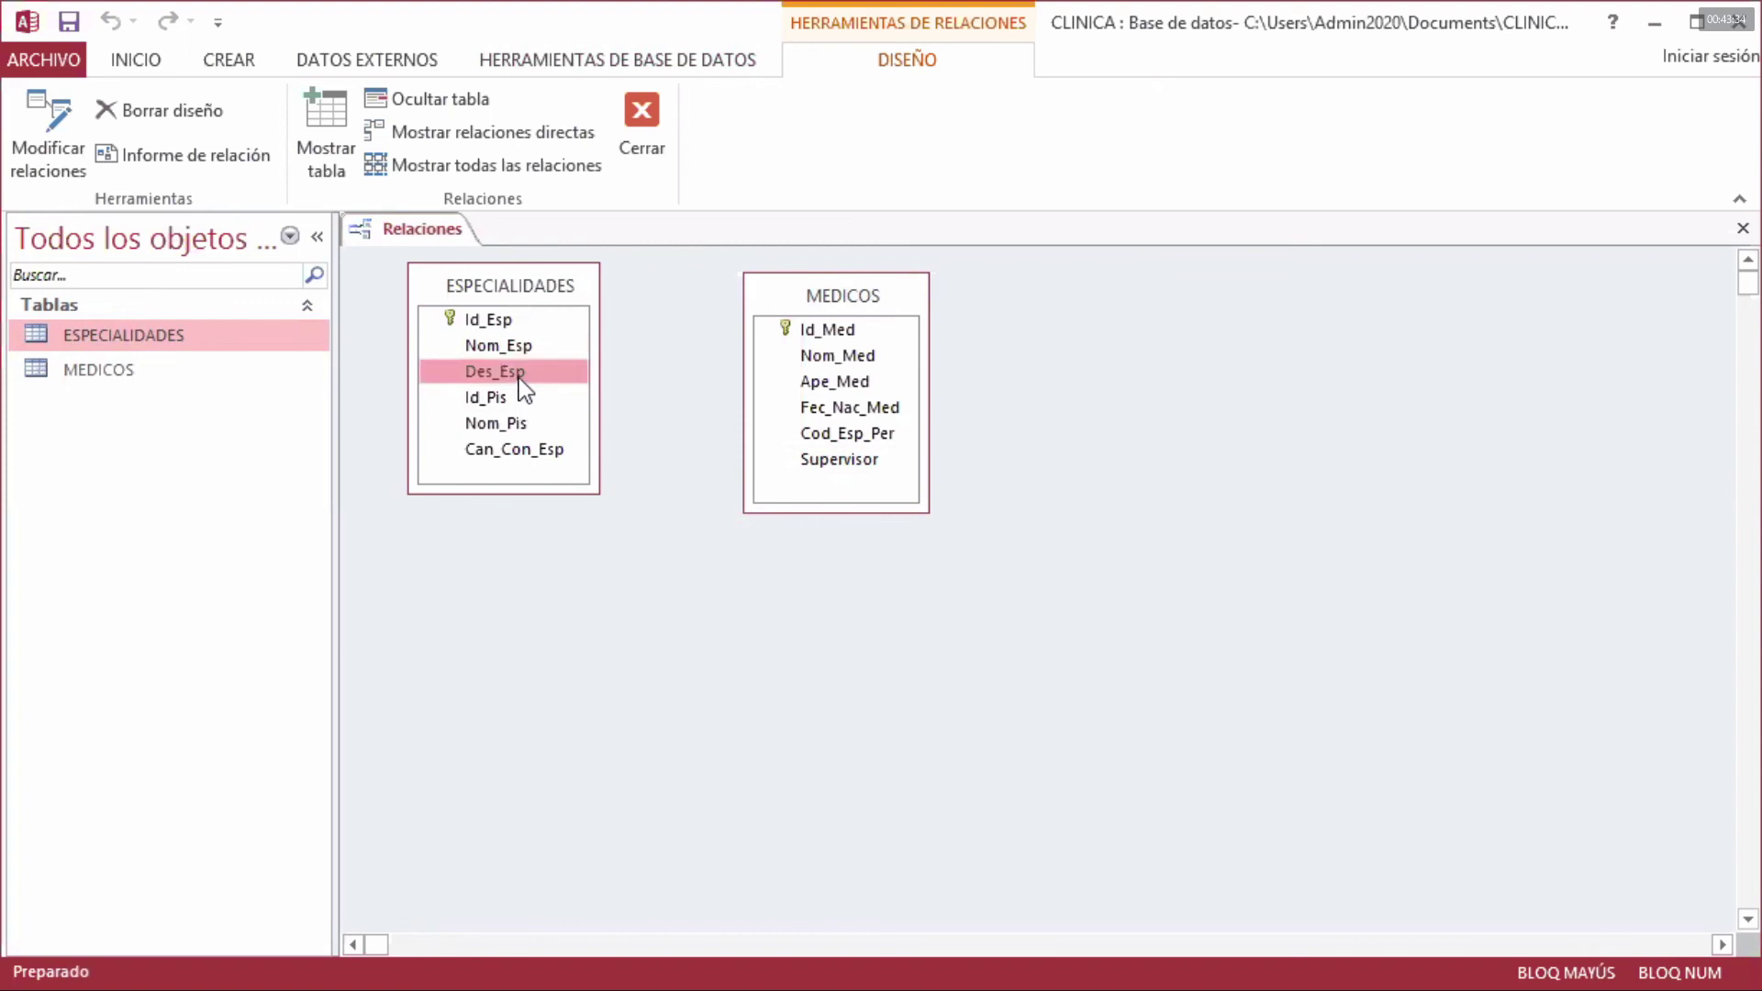
left_click(538, 323)
left_click(832, 329)
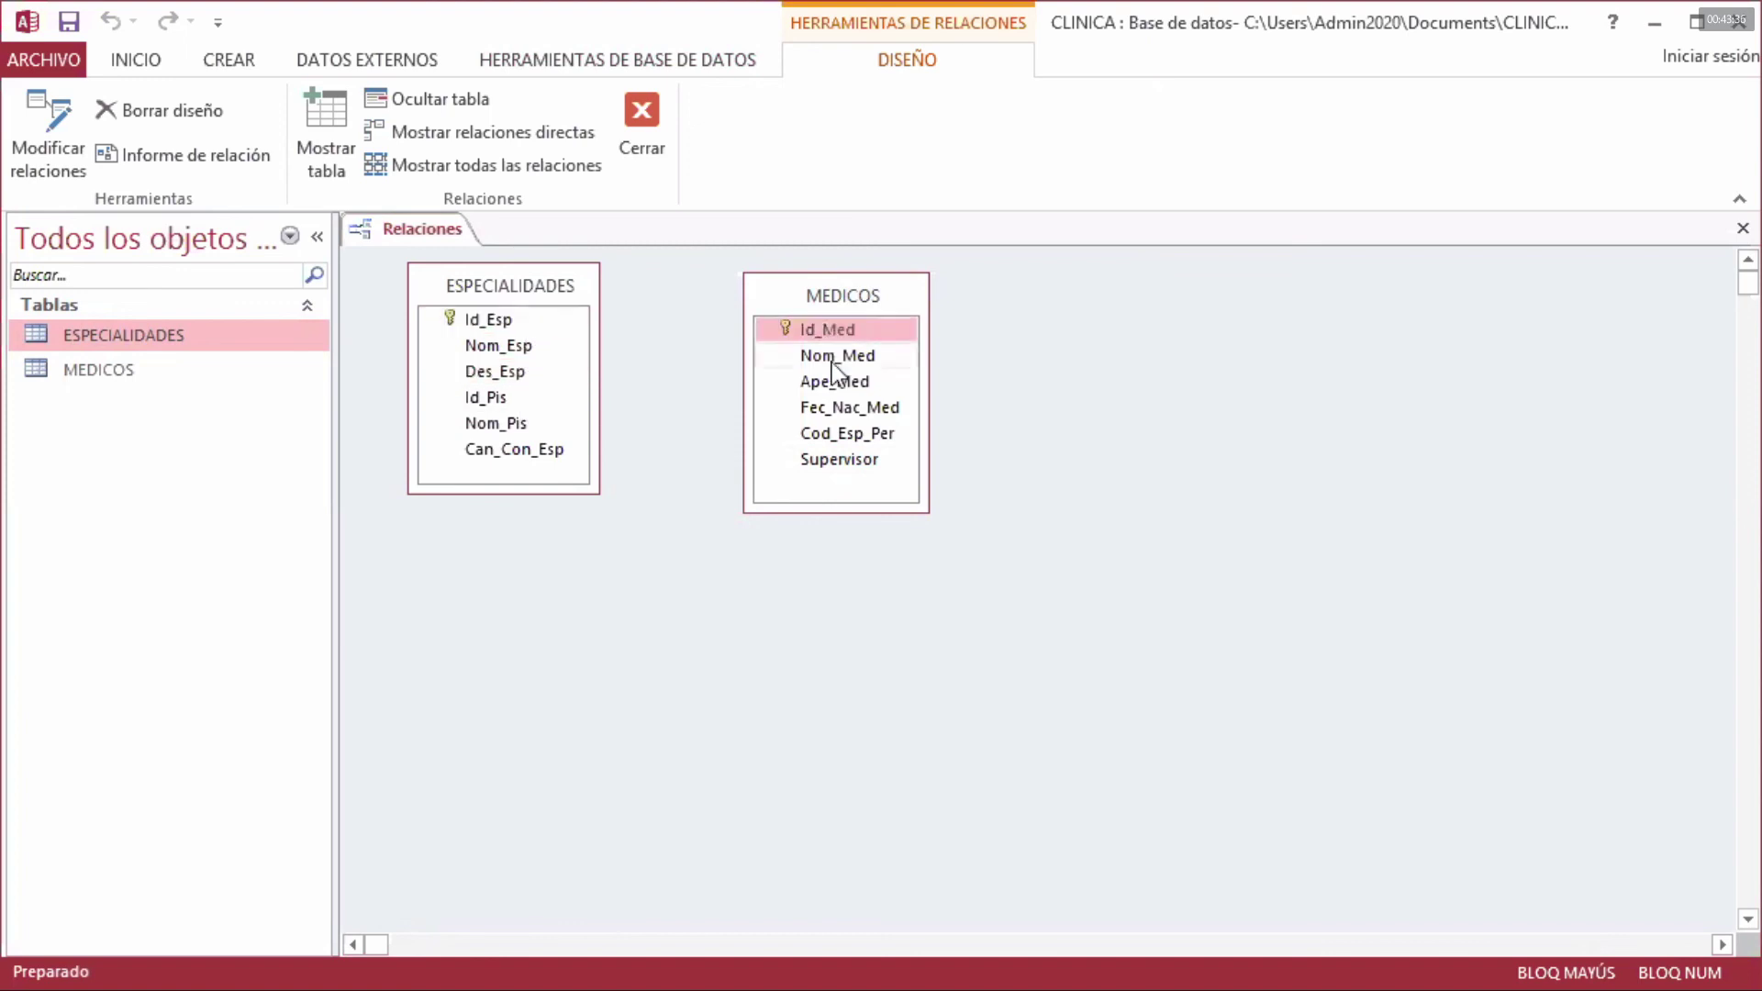
left_click(834, 454)
left_click(849, 433)
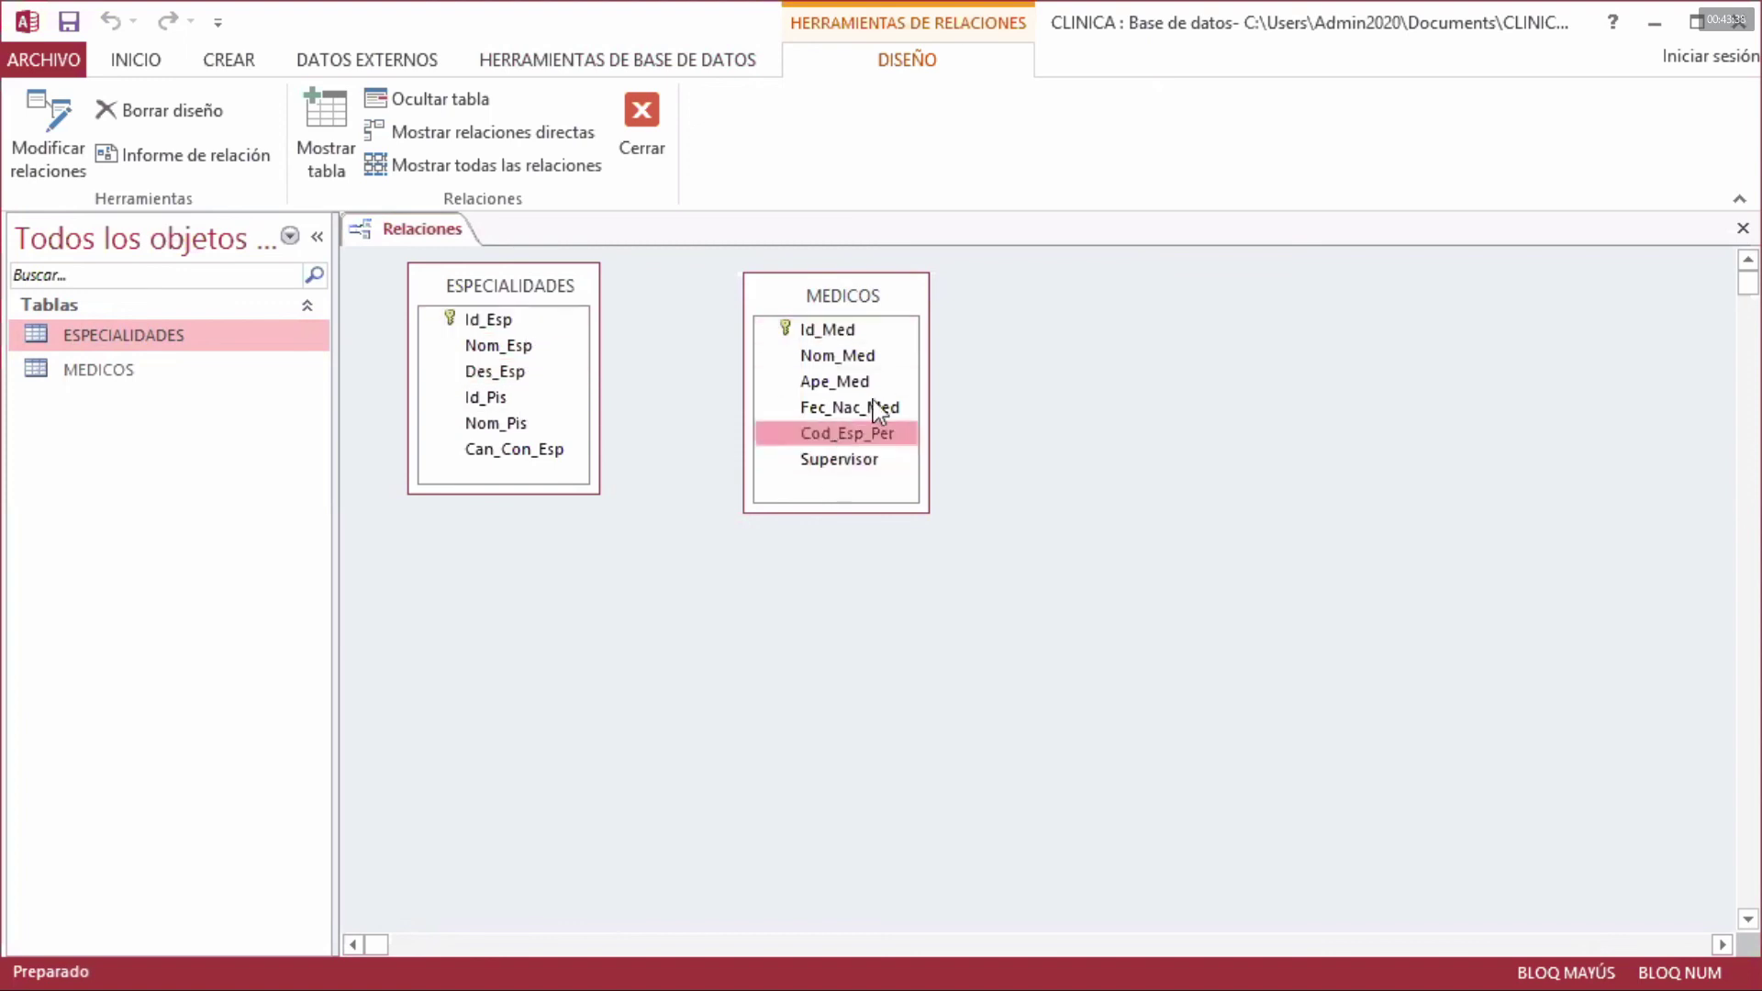
left_click(861, 328)
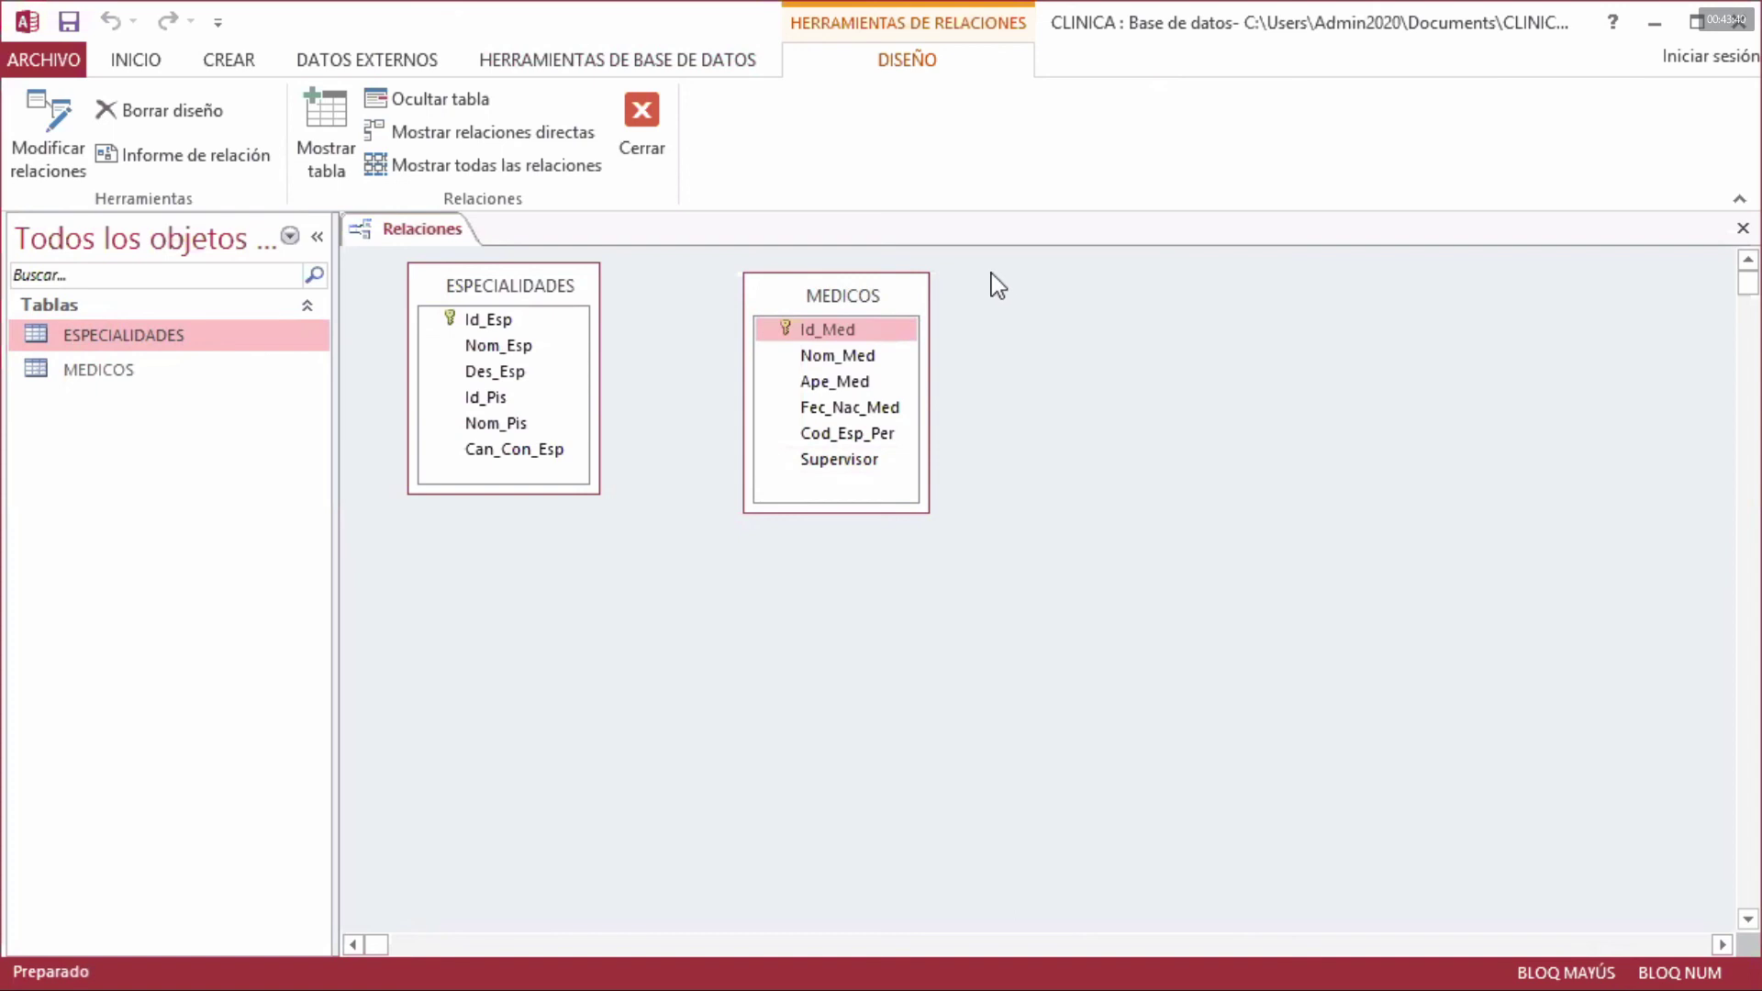
- Create a relationship from Id_Esp in ESPECIALIDADES to Cod_Esp_Per in MEDICOS, enforcing referential integrity (Exigir integridad referencial)
left_click(472, 321)
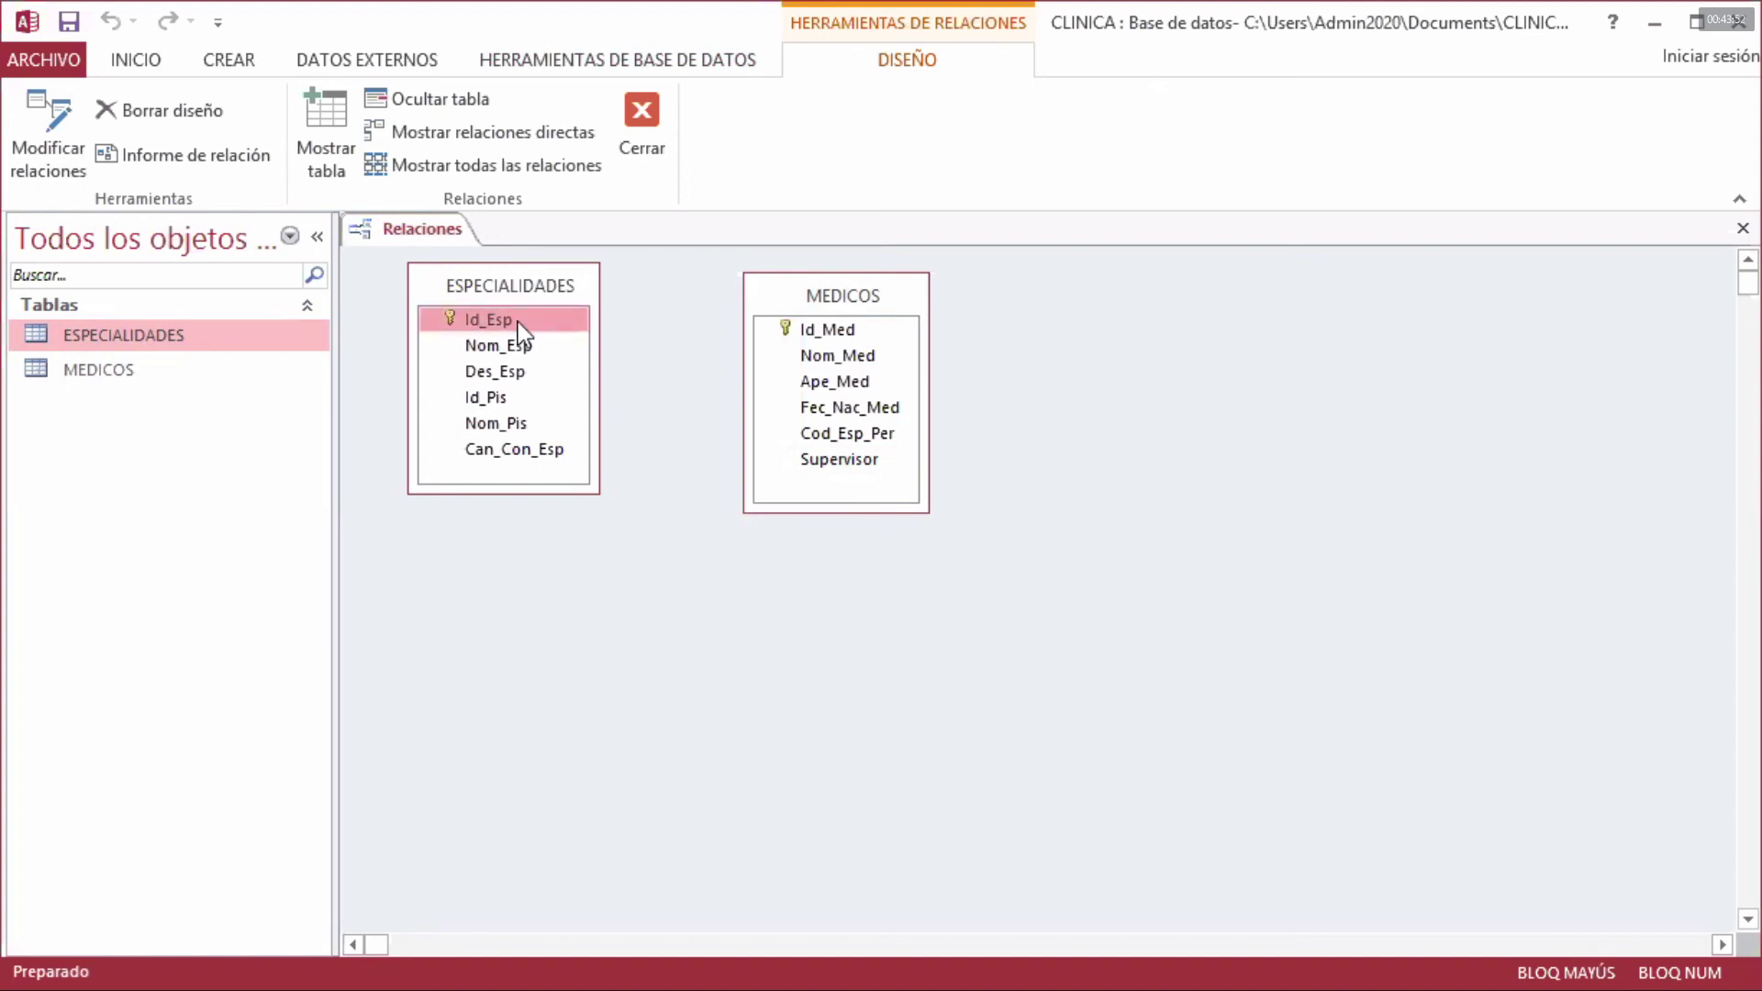
left_click_drag(518, 322, 782, 447)
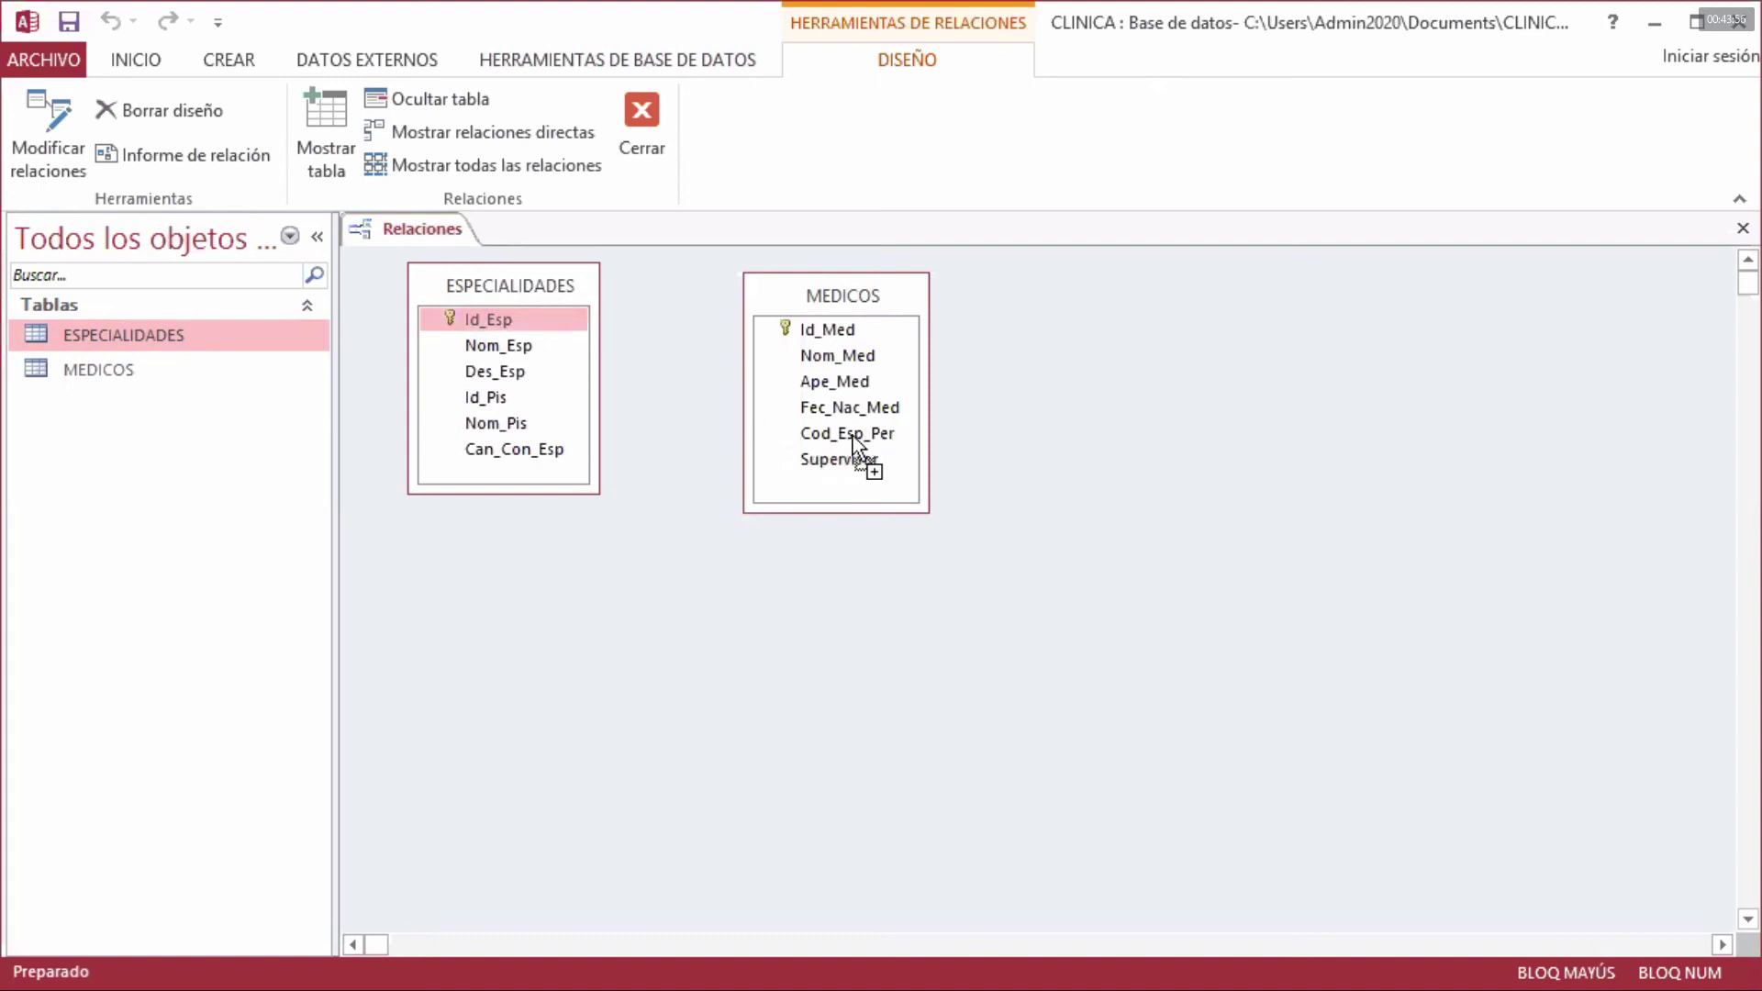
left_click_drag(879, 437, 811, 445)
left_click_drag(818, 435, 848, 433)
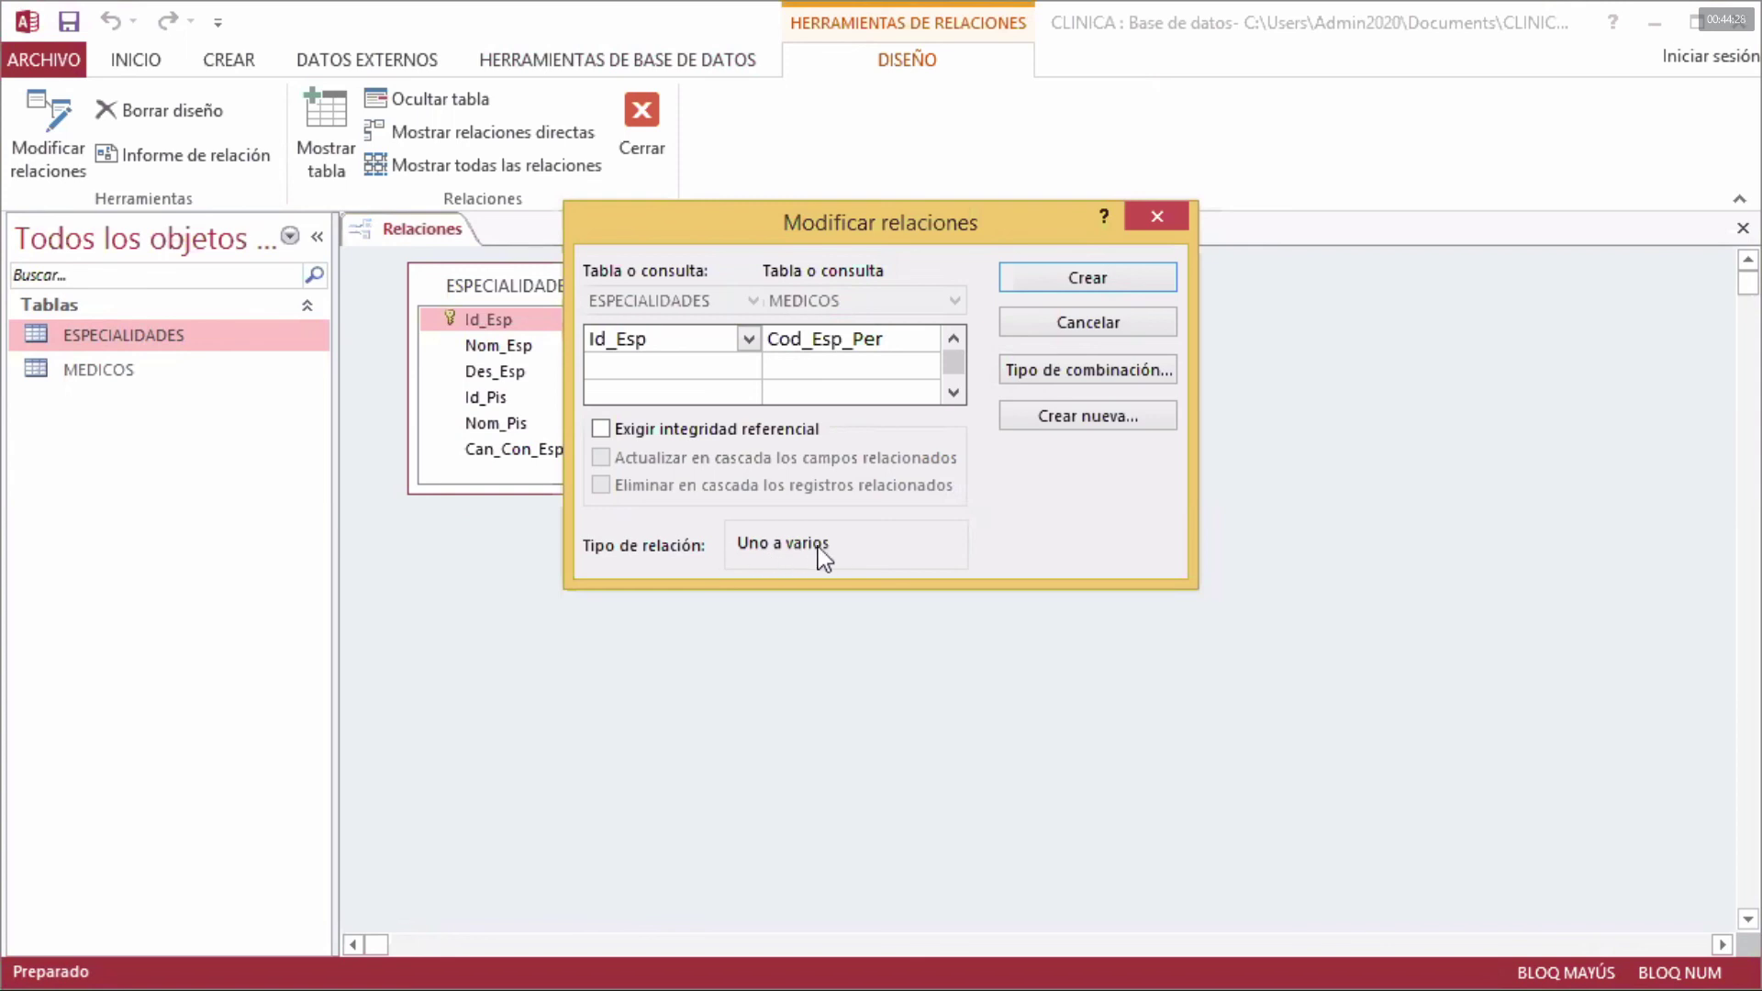
left_click(602, 429)
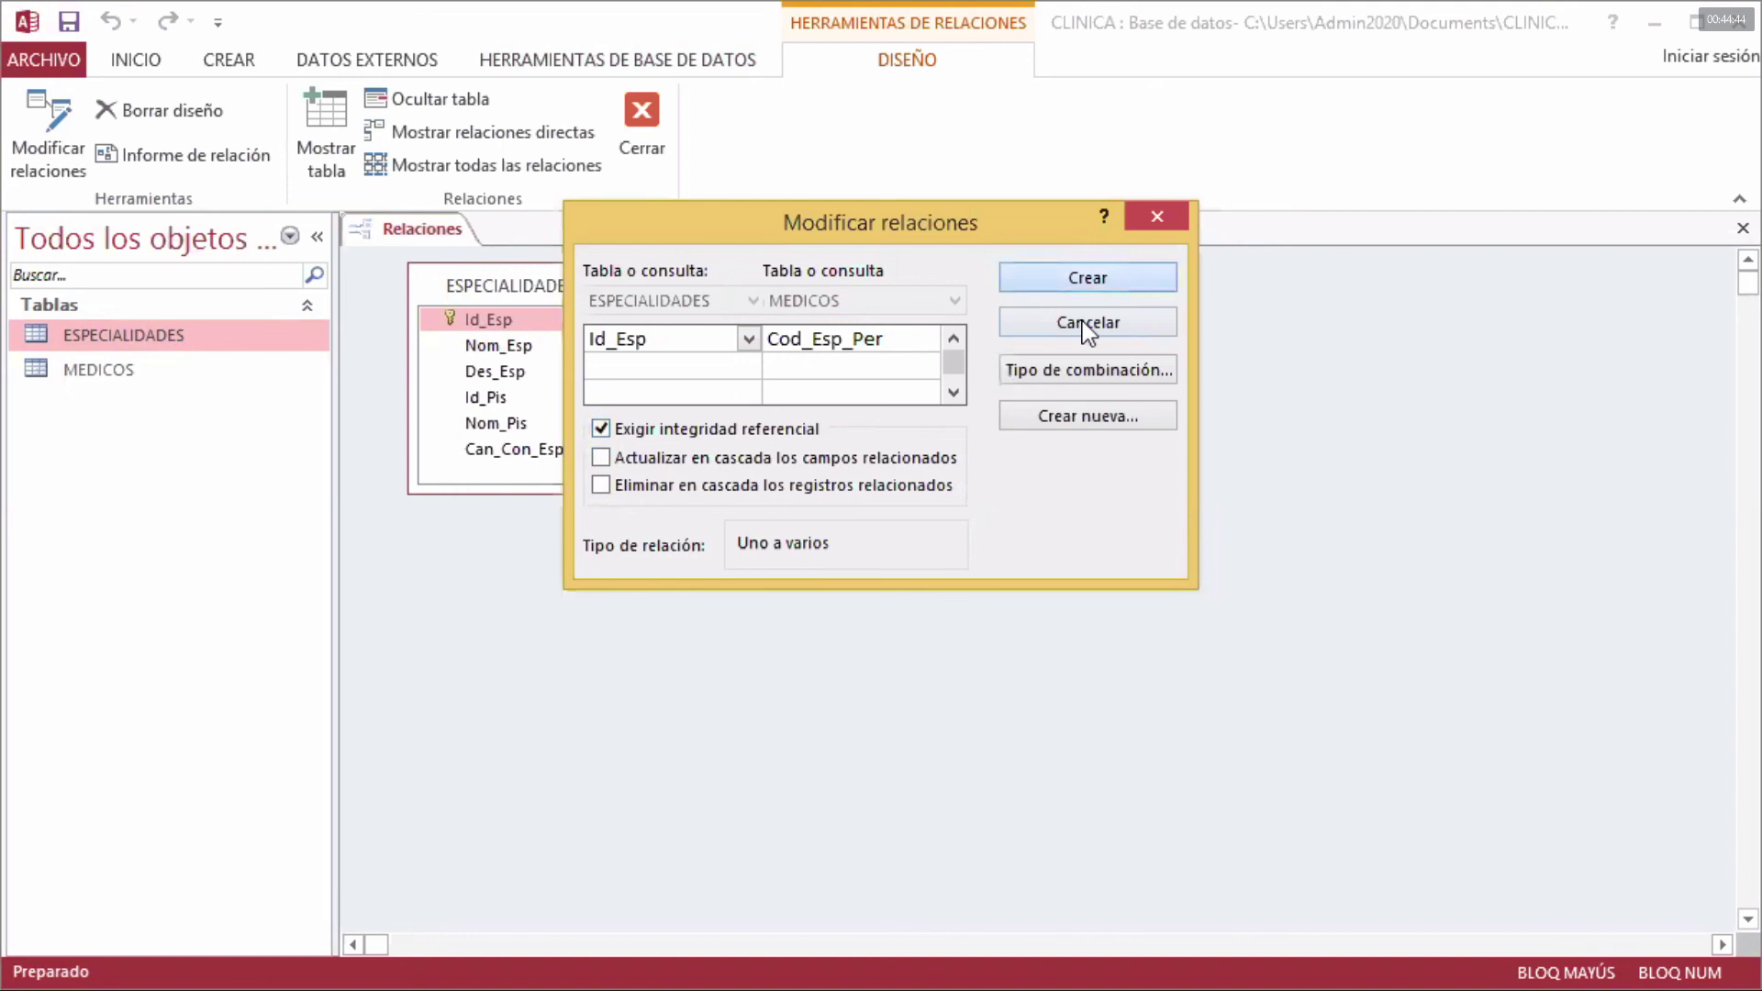
left_click(1088, 280)
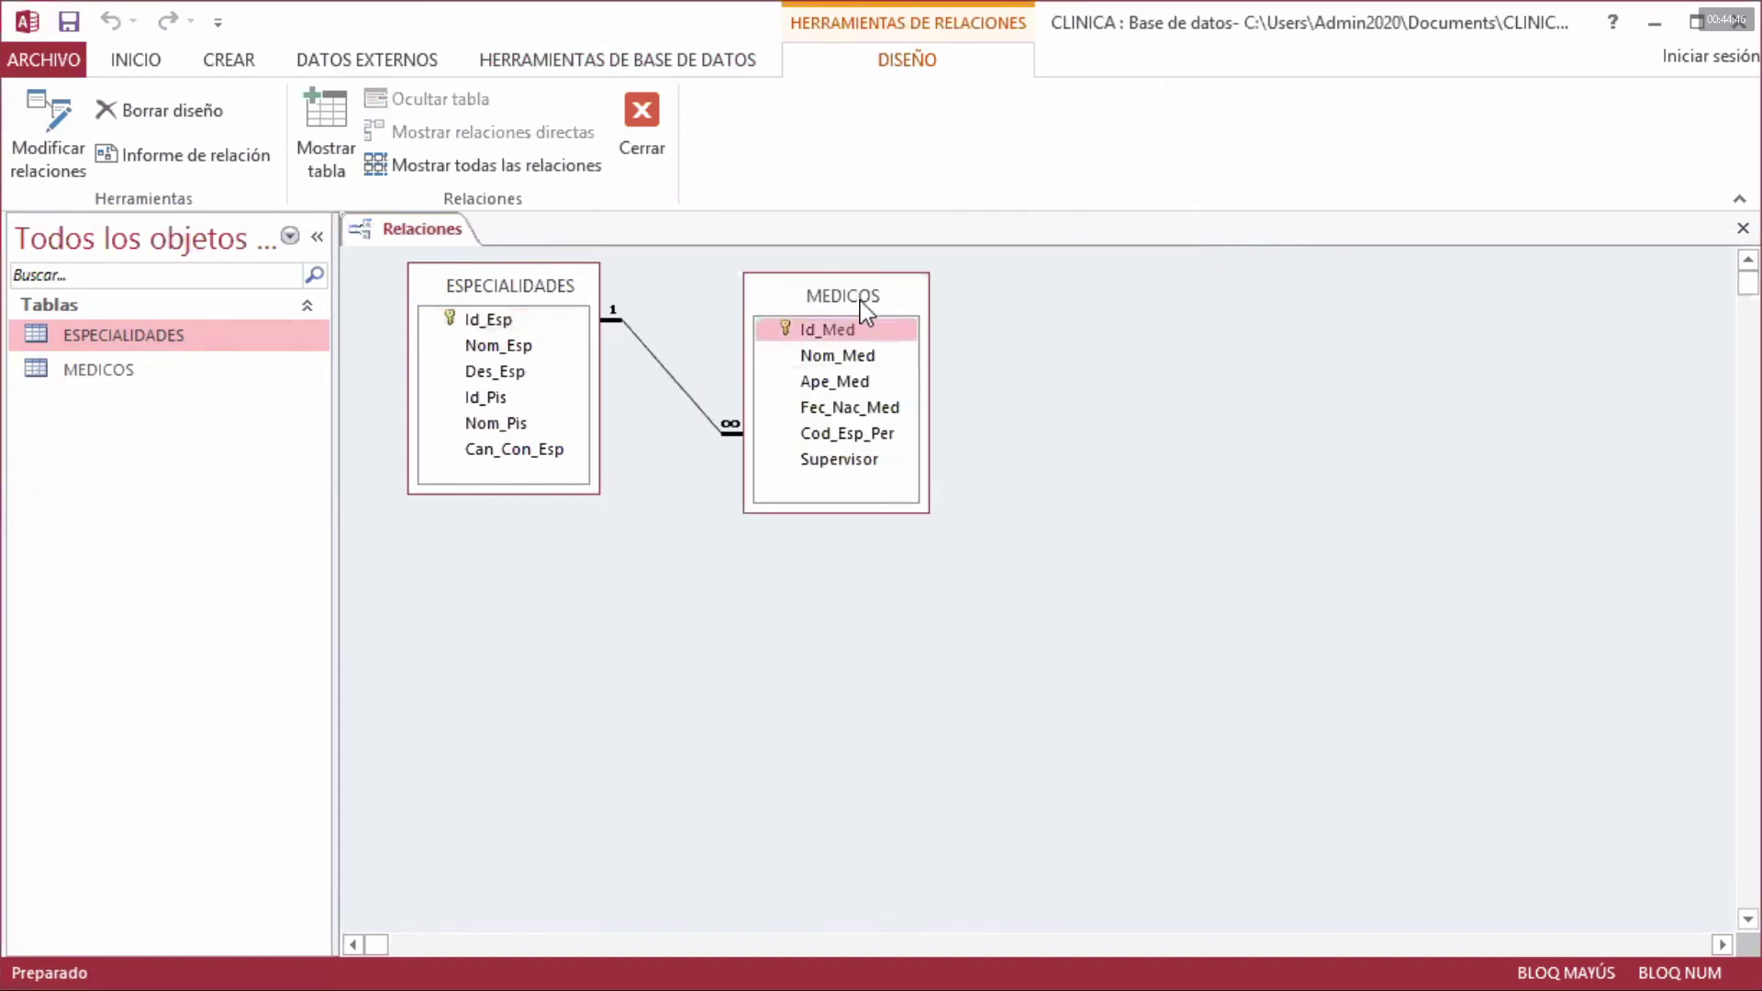
- Widen the gap between the MEDICOS and ESPECIALIDADES boxes and close the relationships diagram, saving its layout
left_click_drag(858, 301, 946, 302)
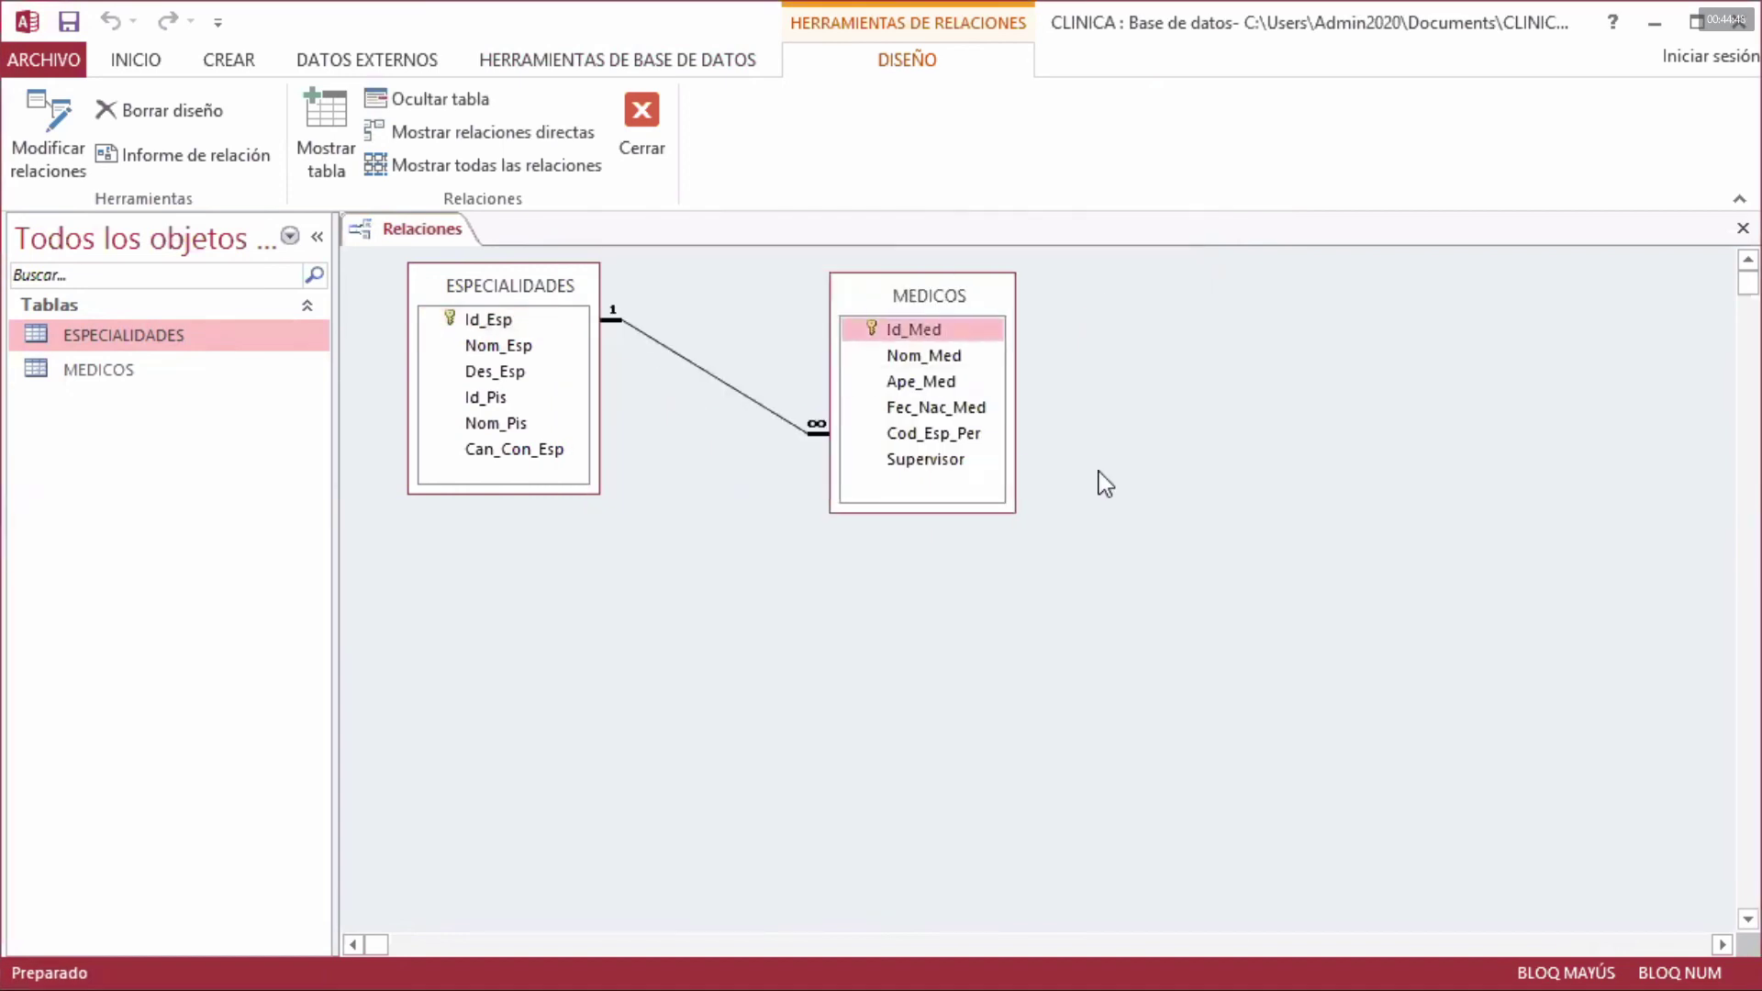
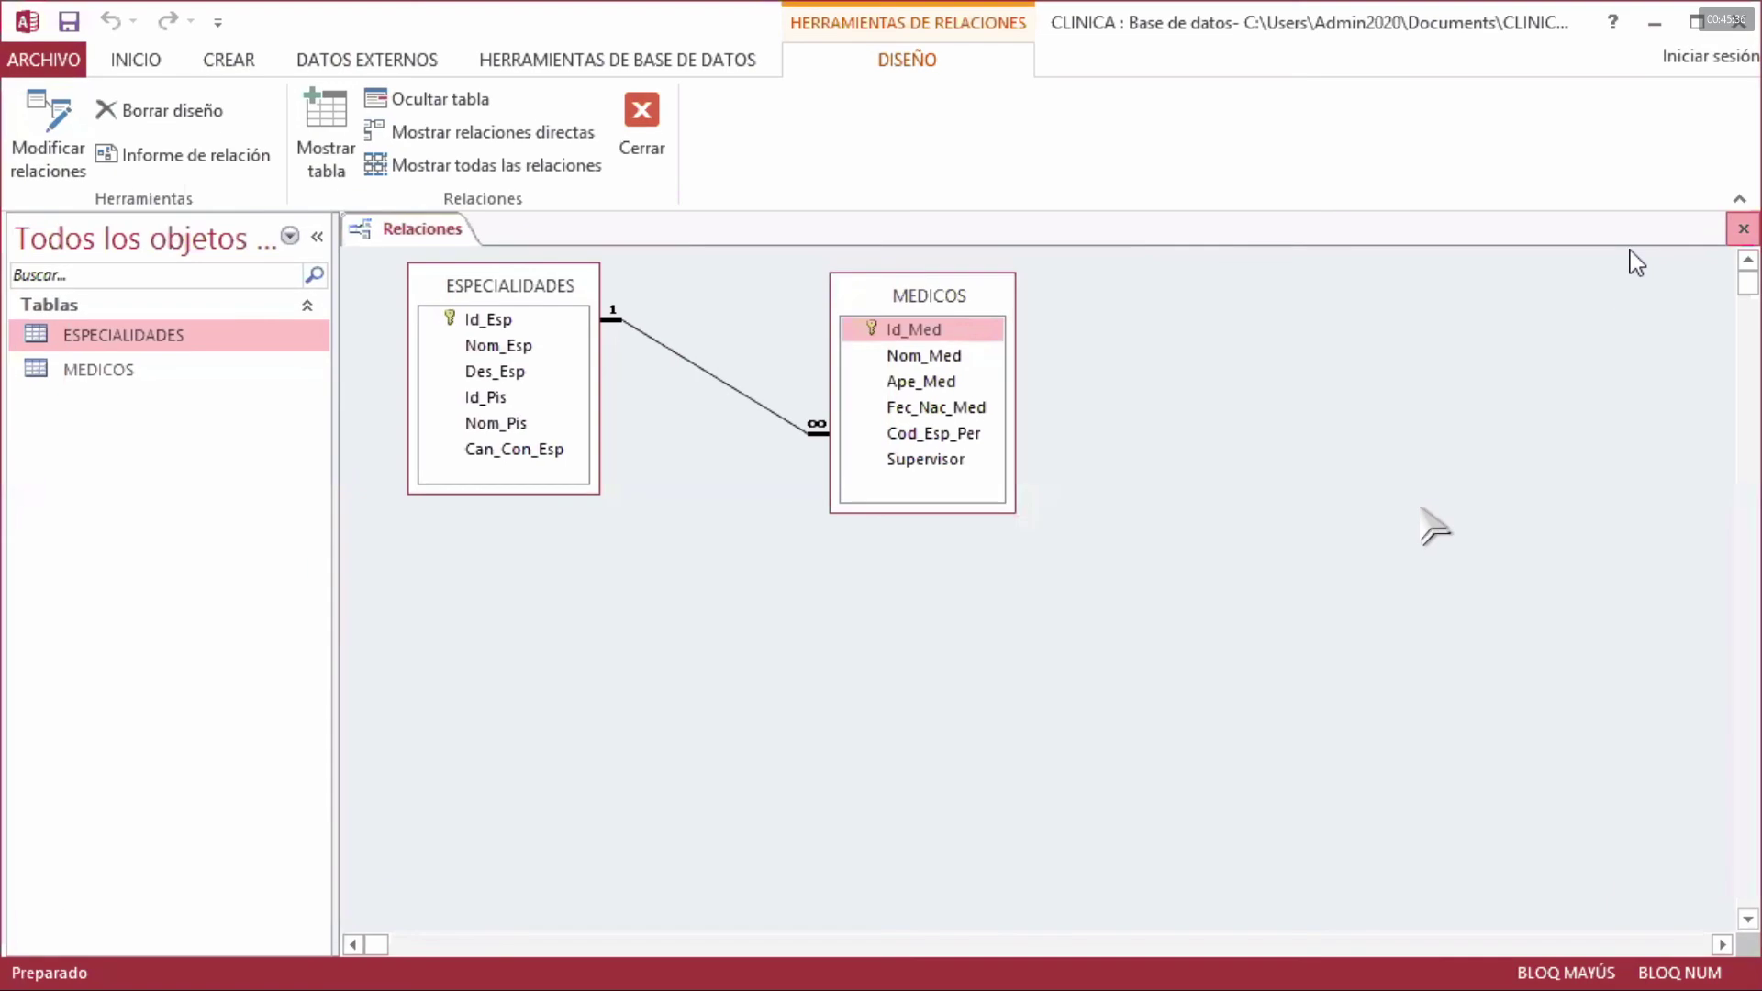
left_click(1627, 248)
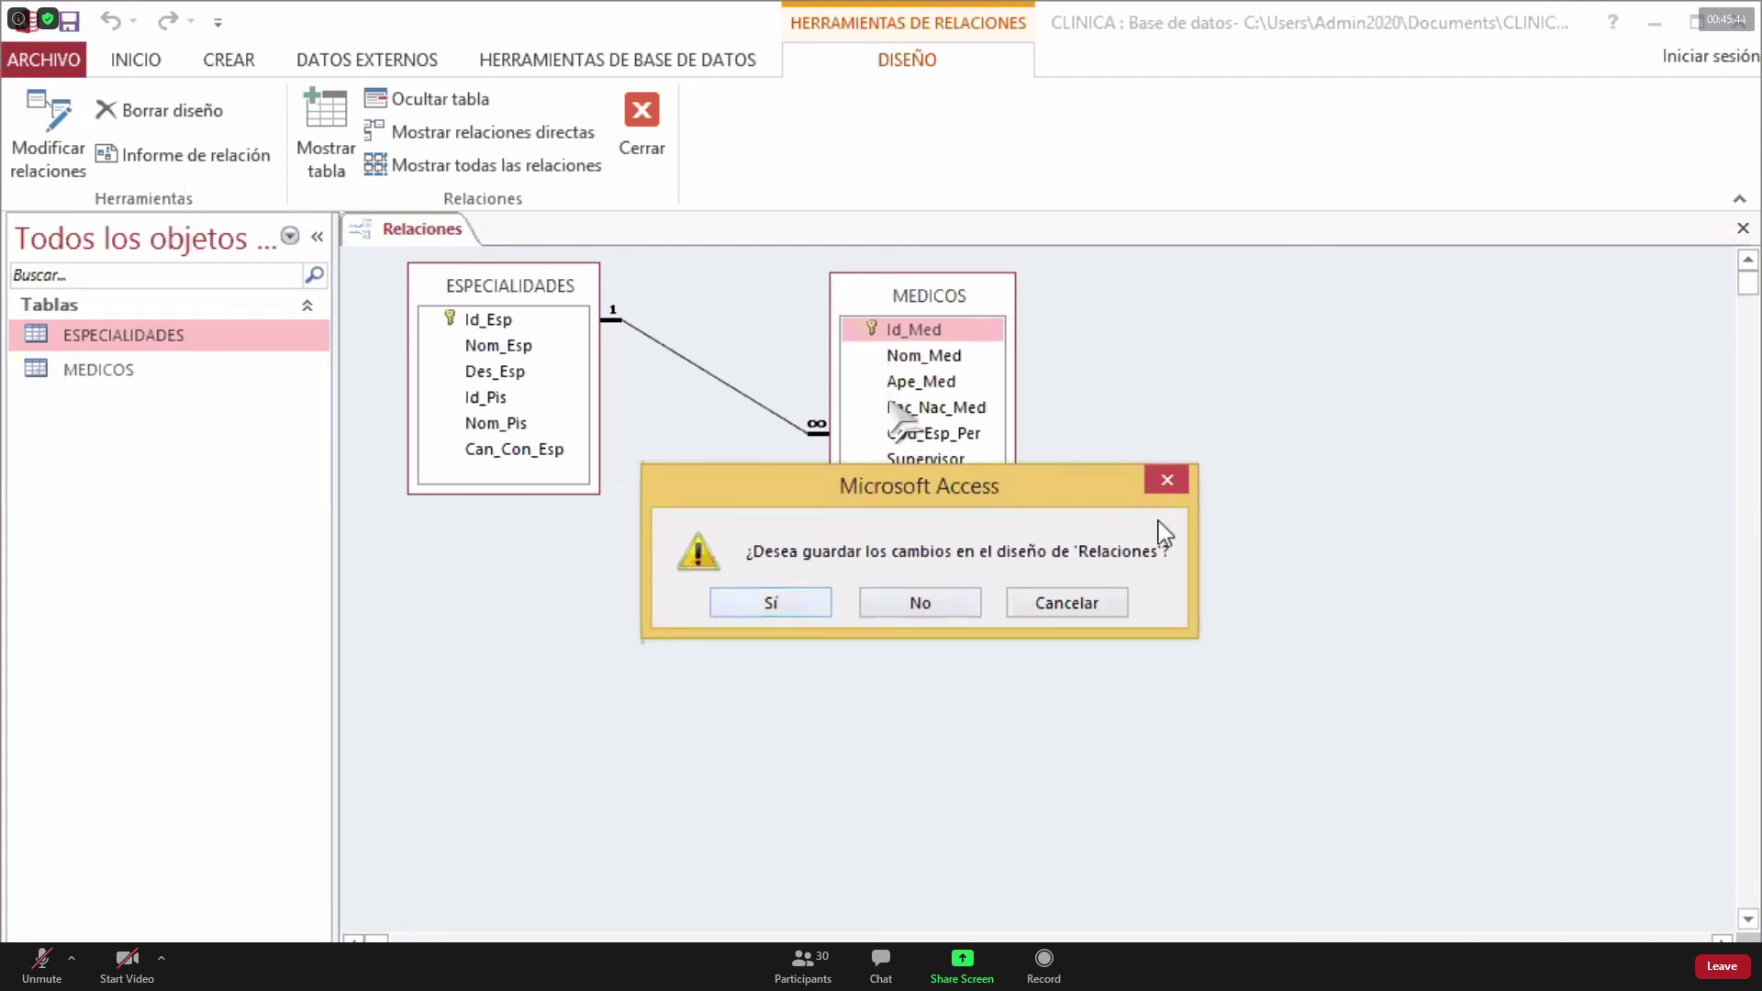
left_click(921, 603)
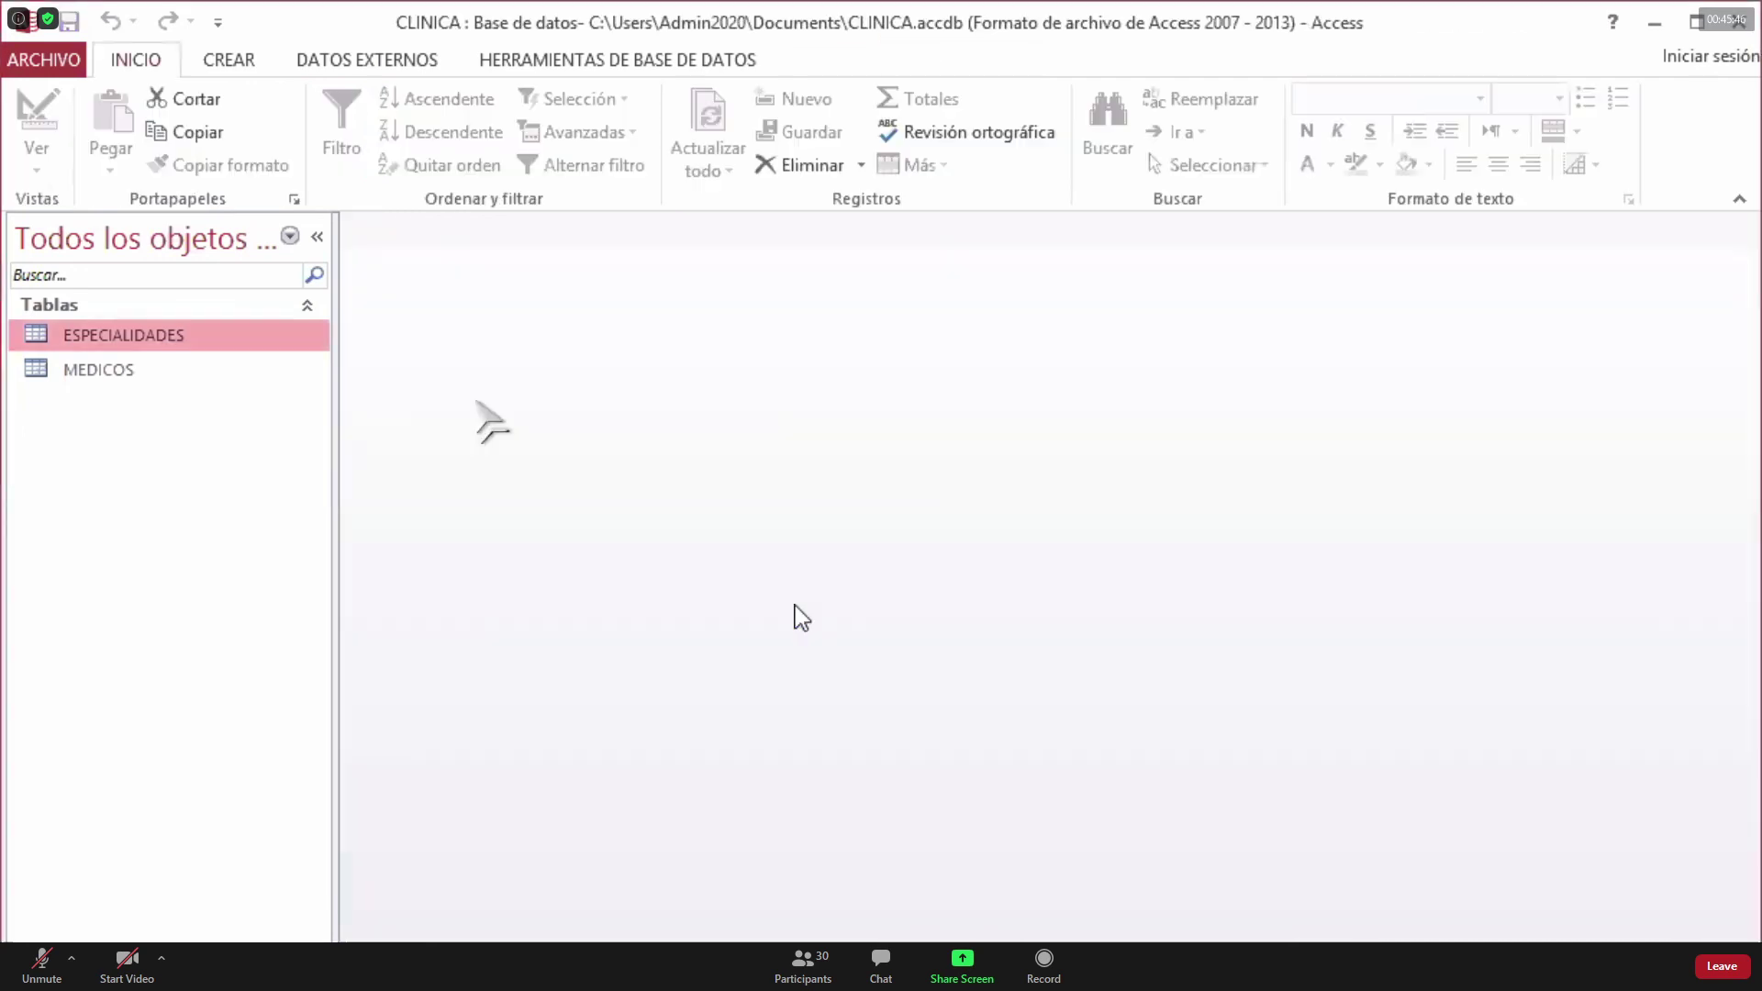
- Open the ESPECIALIDADES table and start its first record with Id_Esp E01, Nom_Esp CARDIOLOGIA and Des_Esp CORAZON
double_click(165, 338)
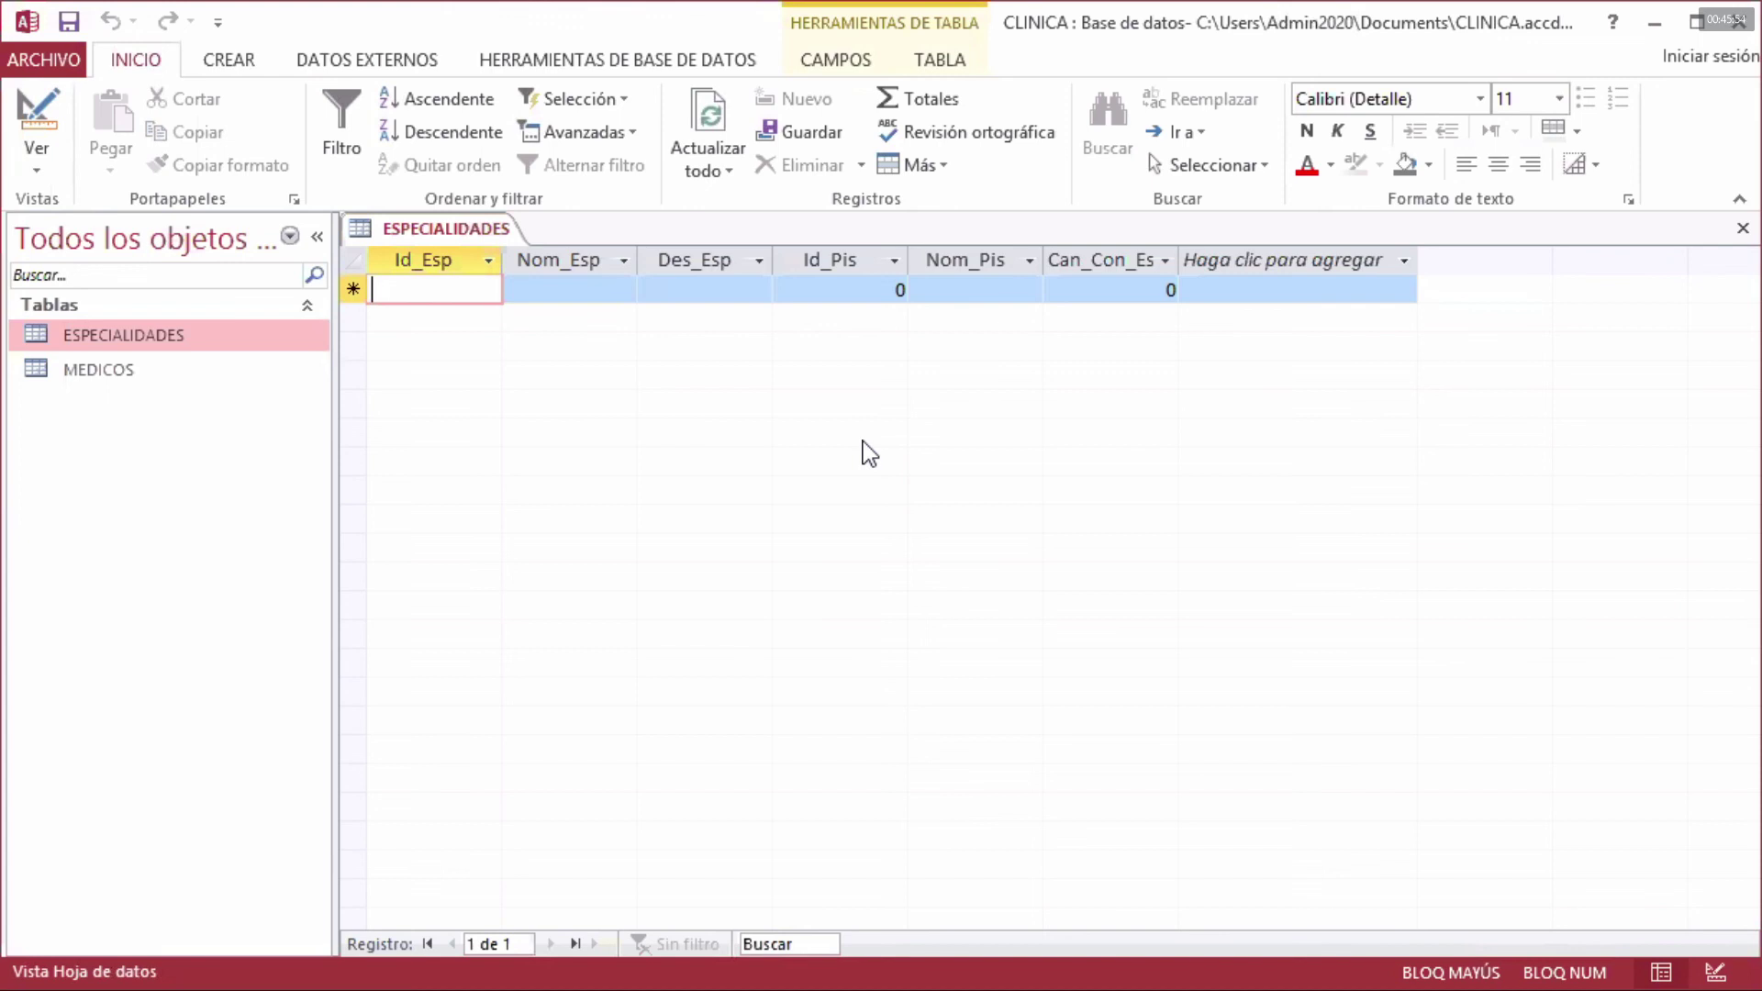
type("E011")
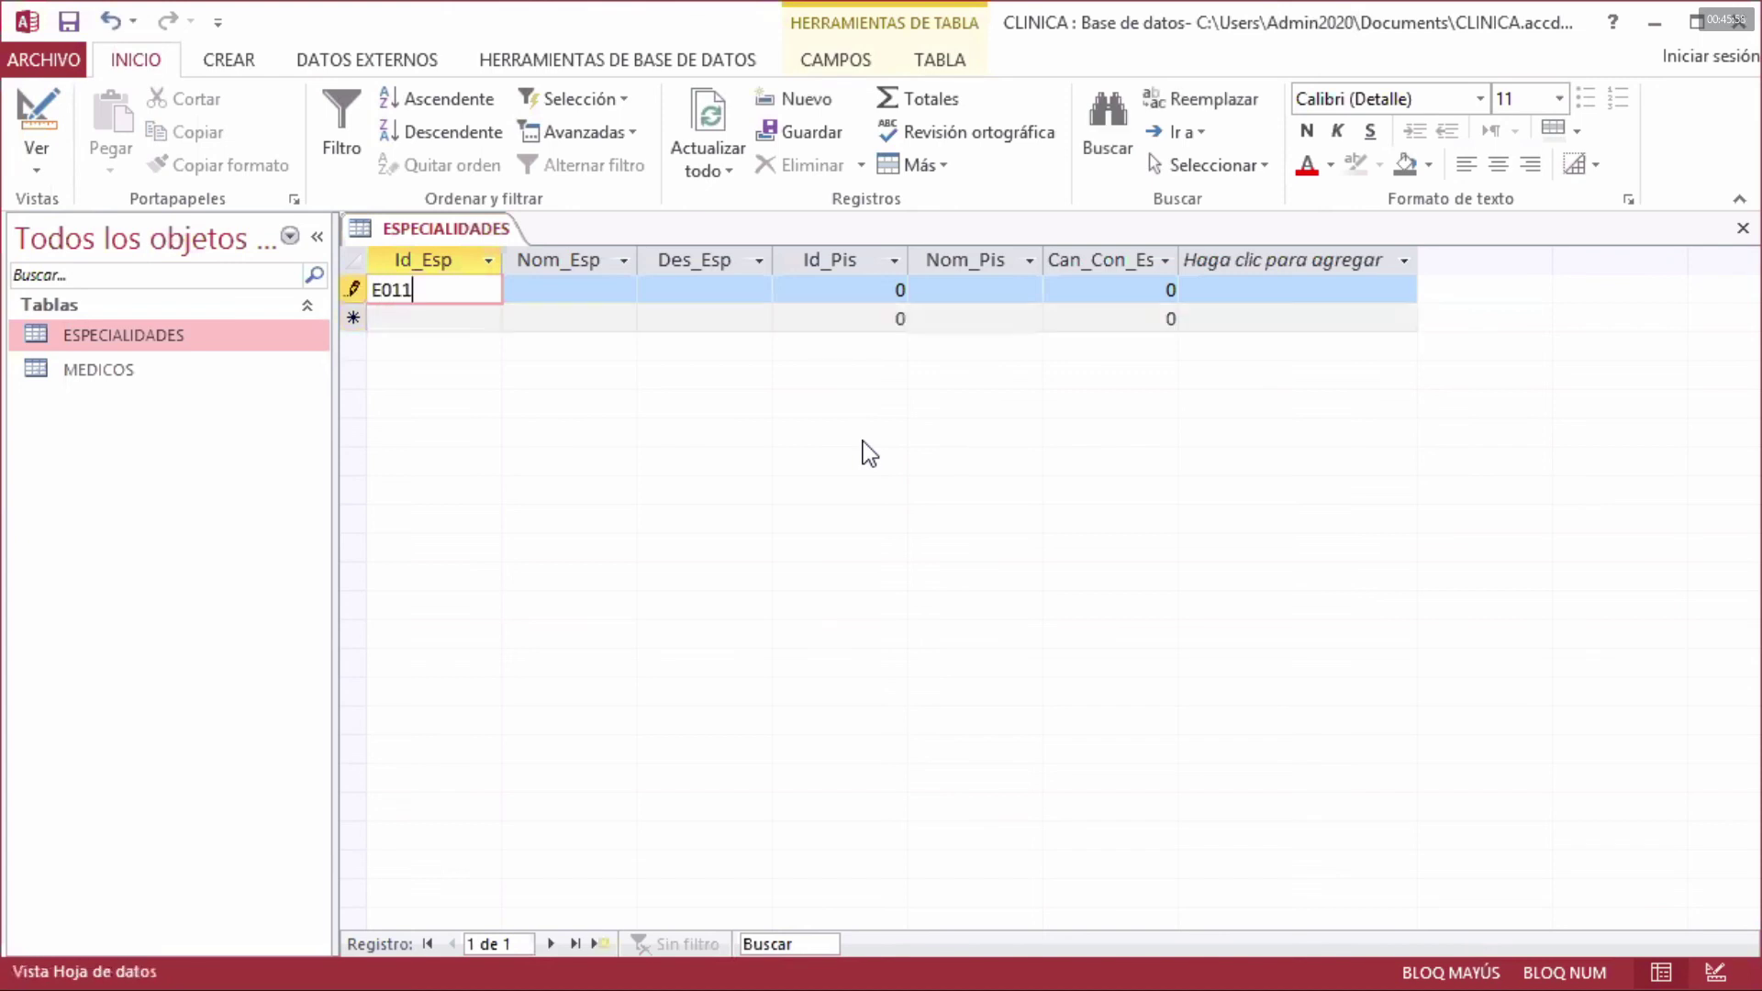
key("BackSpace")
left_click(640, 290)
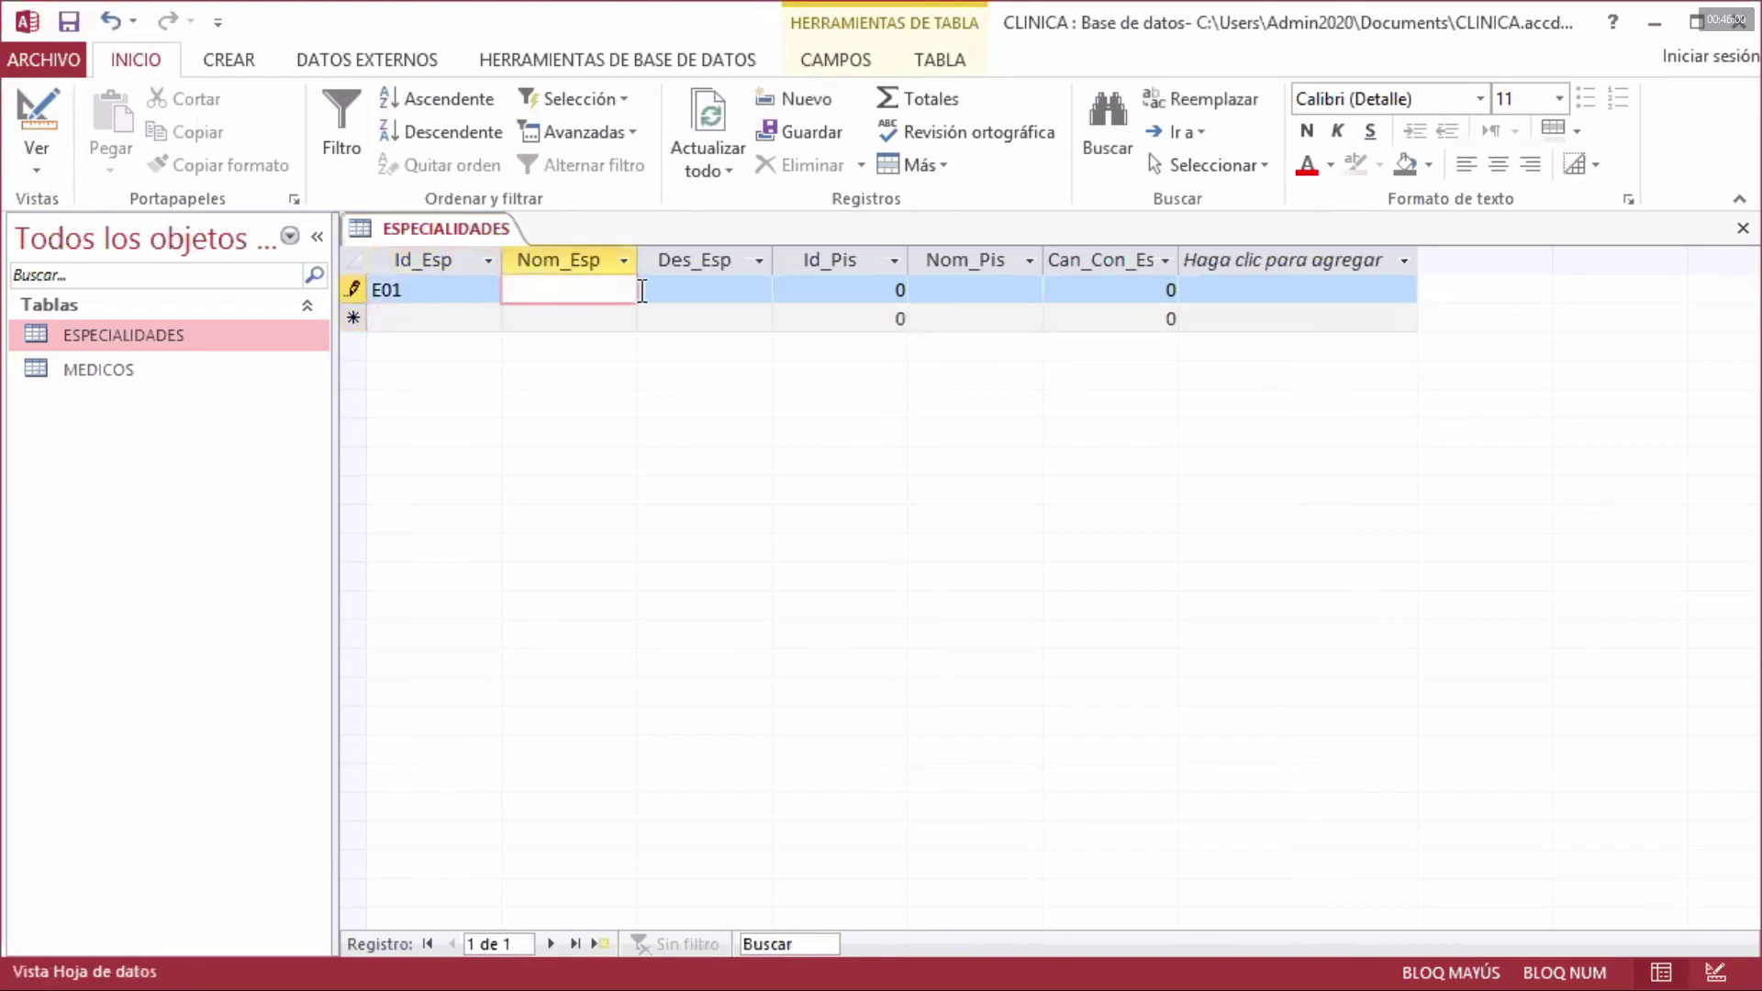
type("CARDIOLOGIA")
left_click(690, 290)
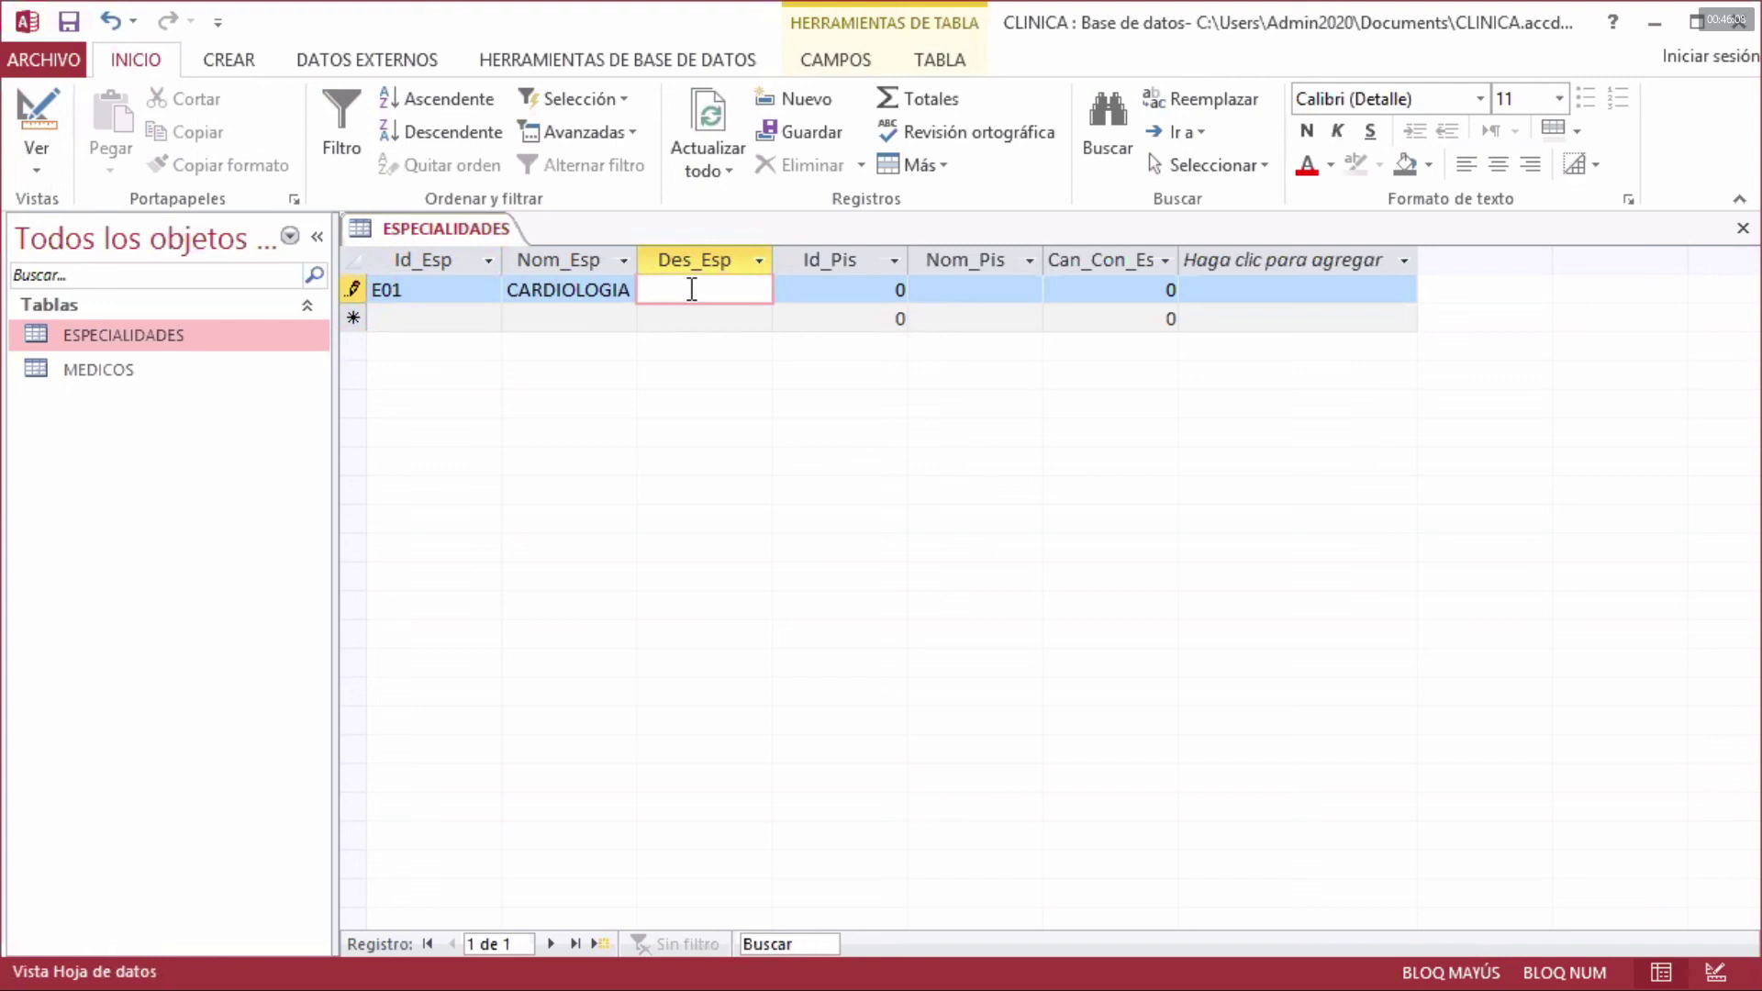
type("COAZON")
left_click(677, 290)
type("R")
- Try to enter 15 as the Id_Pis of the CARDIOLOGIA record
left_click(849, 287)
double_click(898, 287)
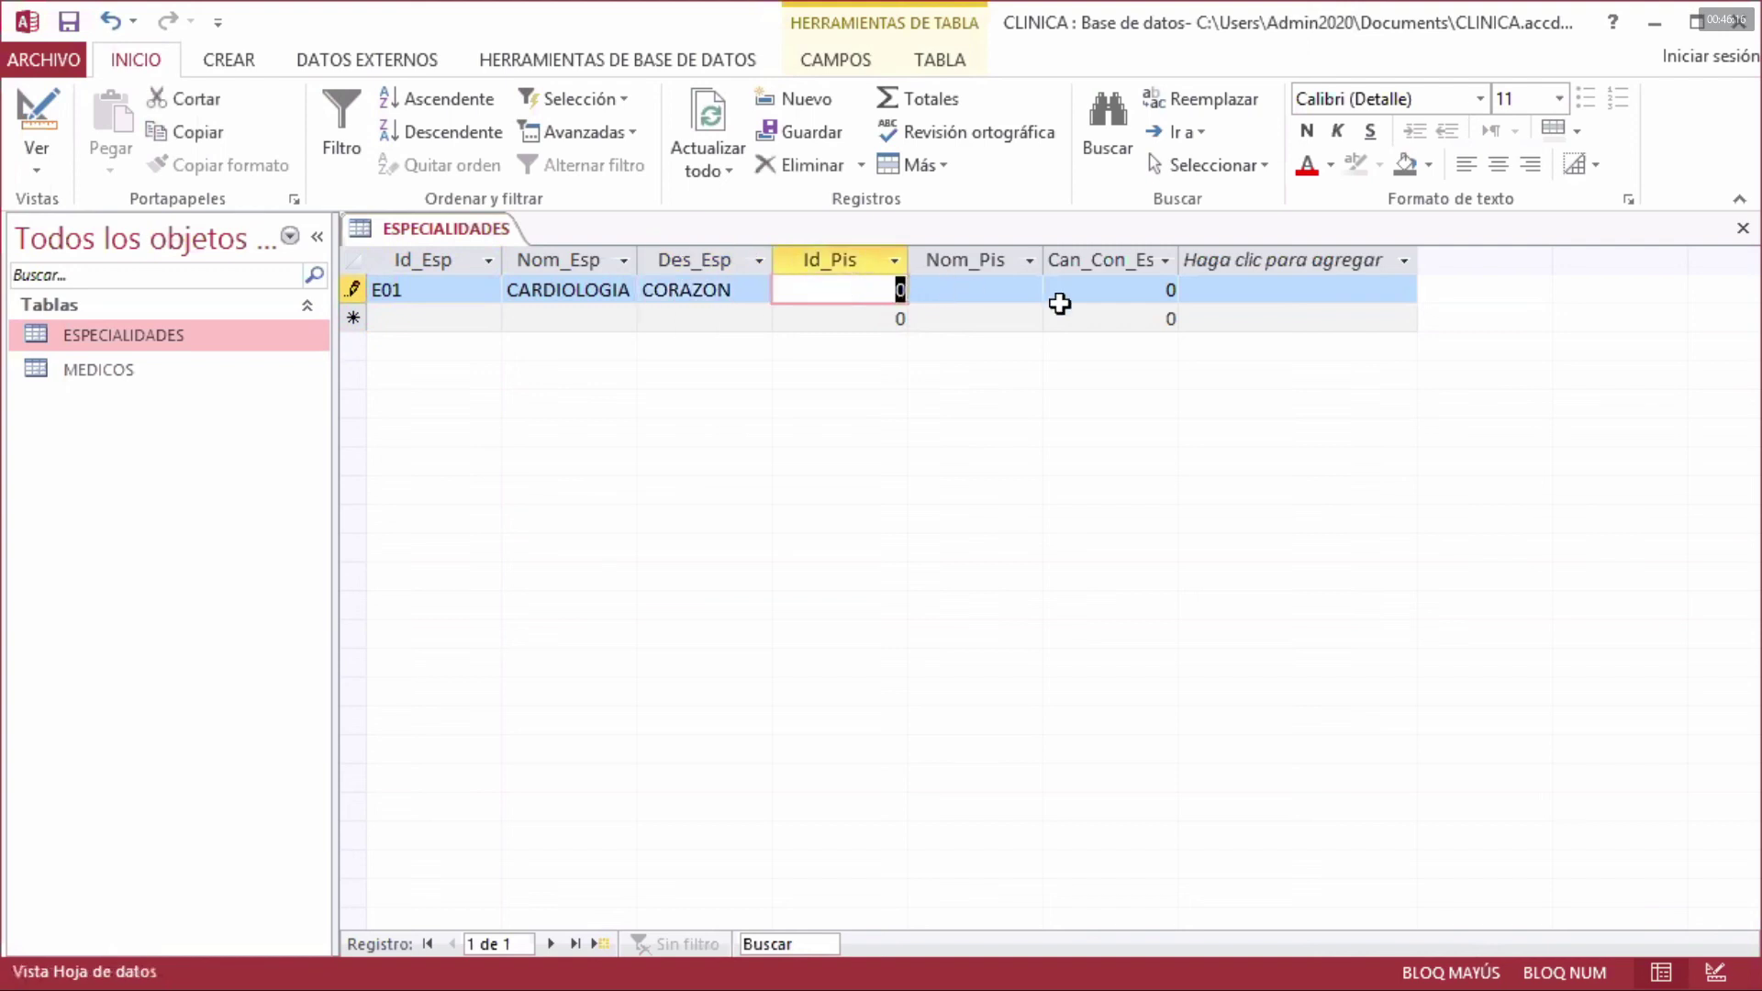
type("15")
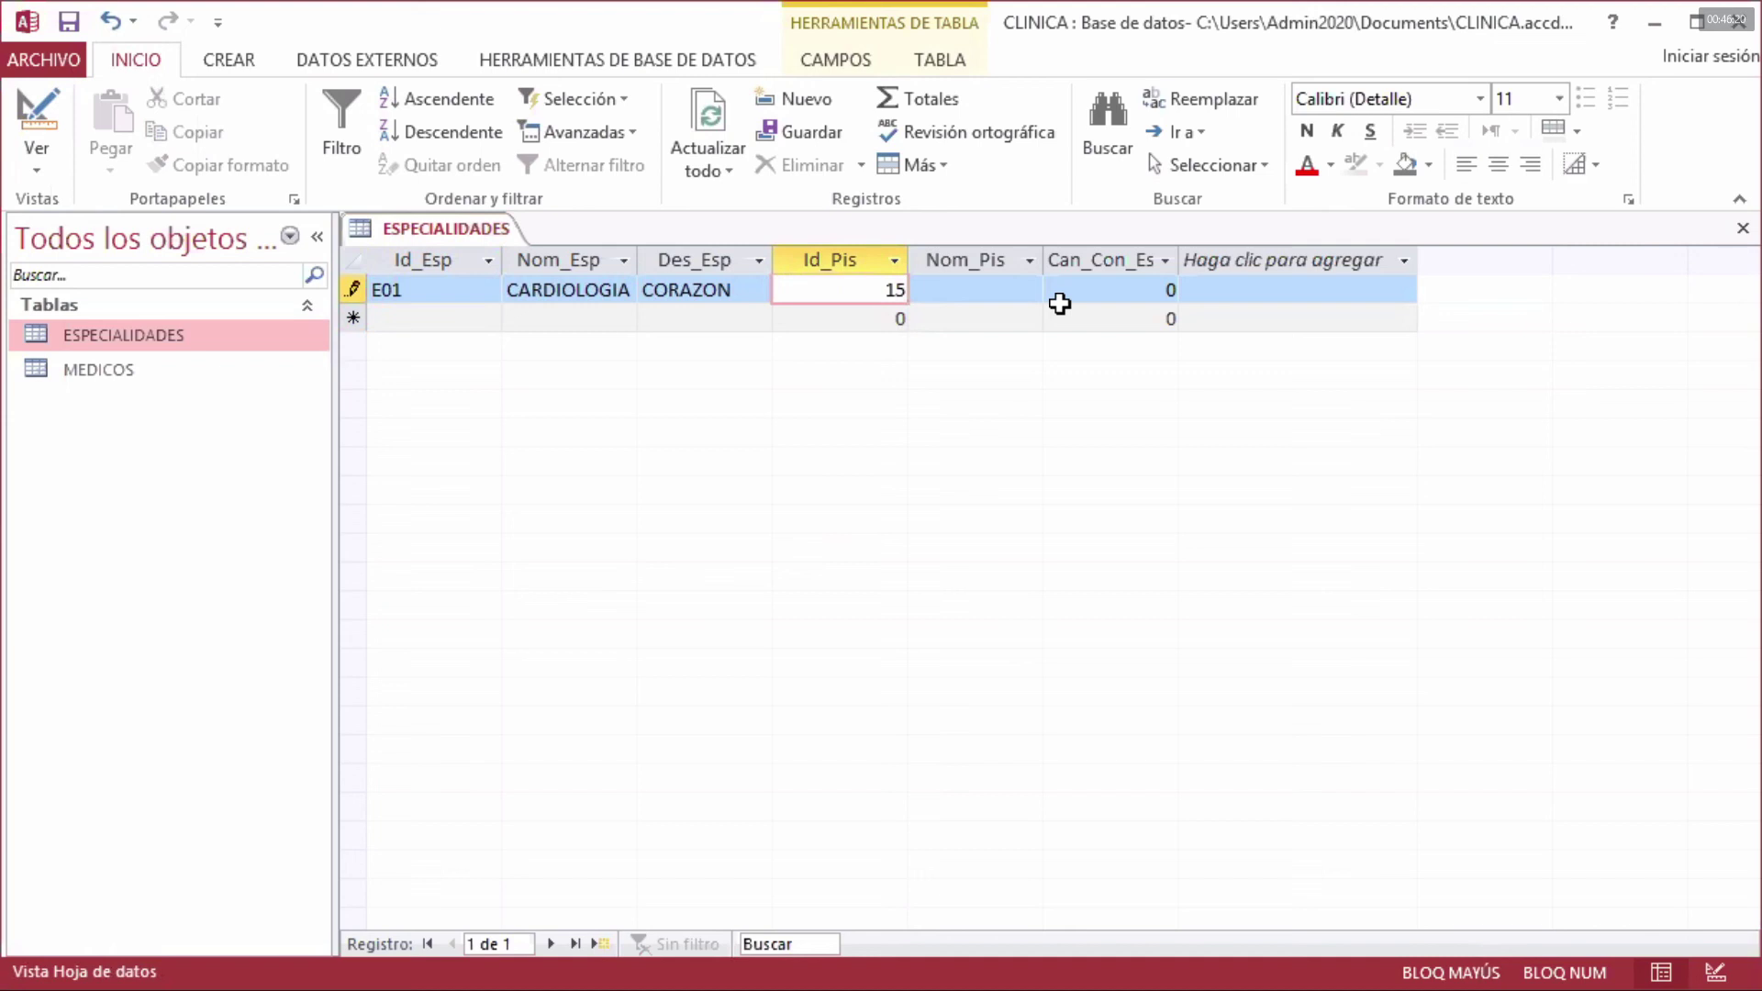
left_click(1013, 292)
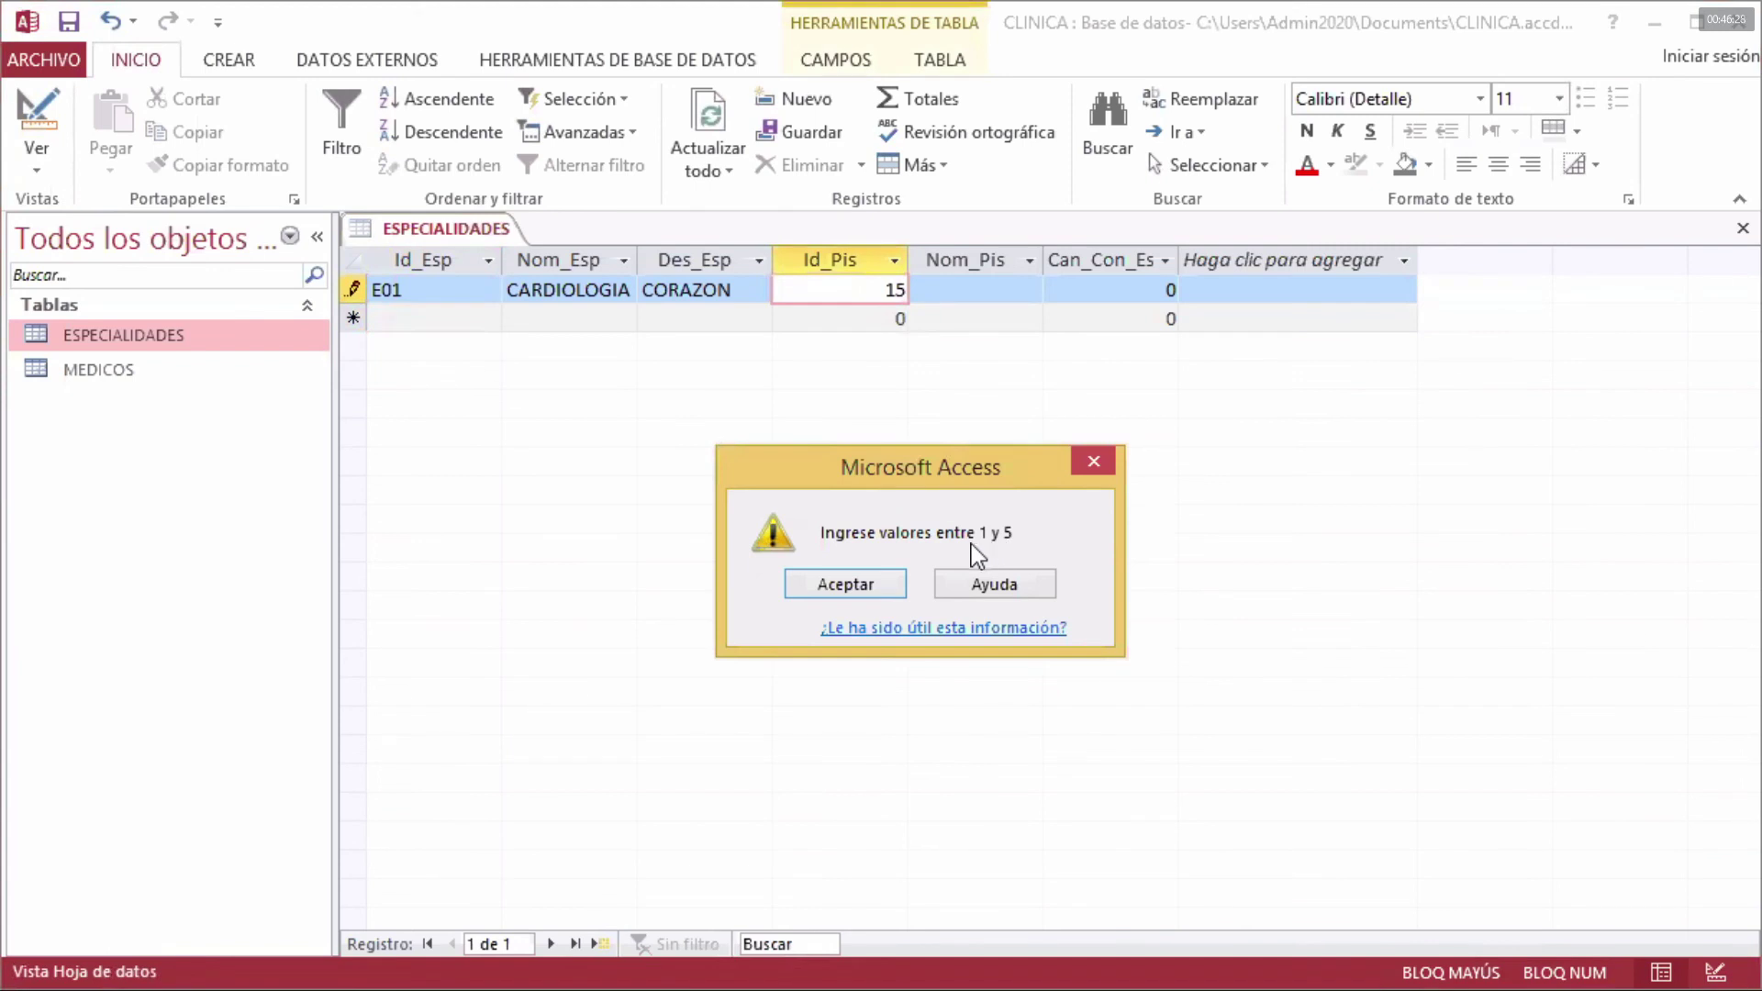
left_click(895, 597)
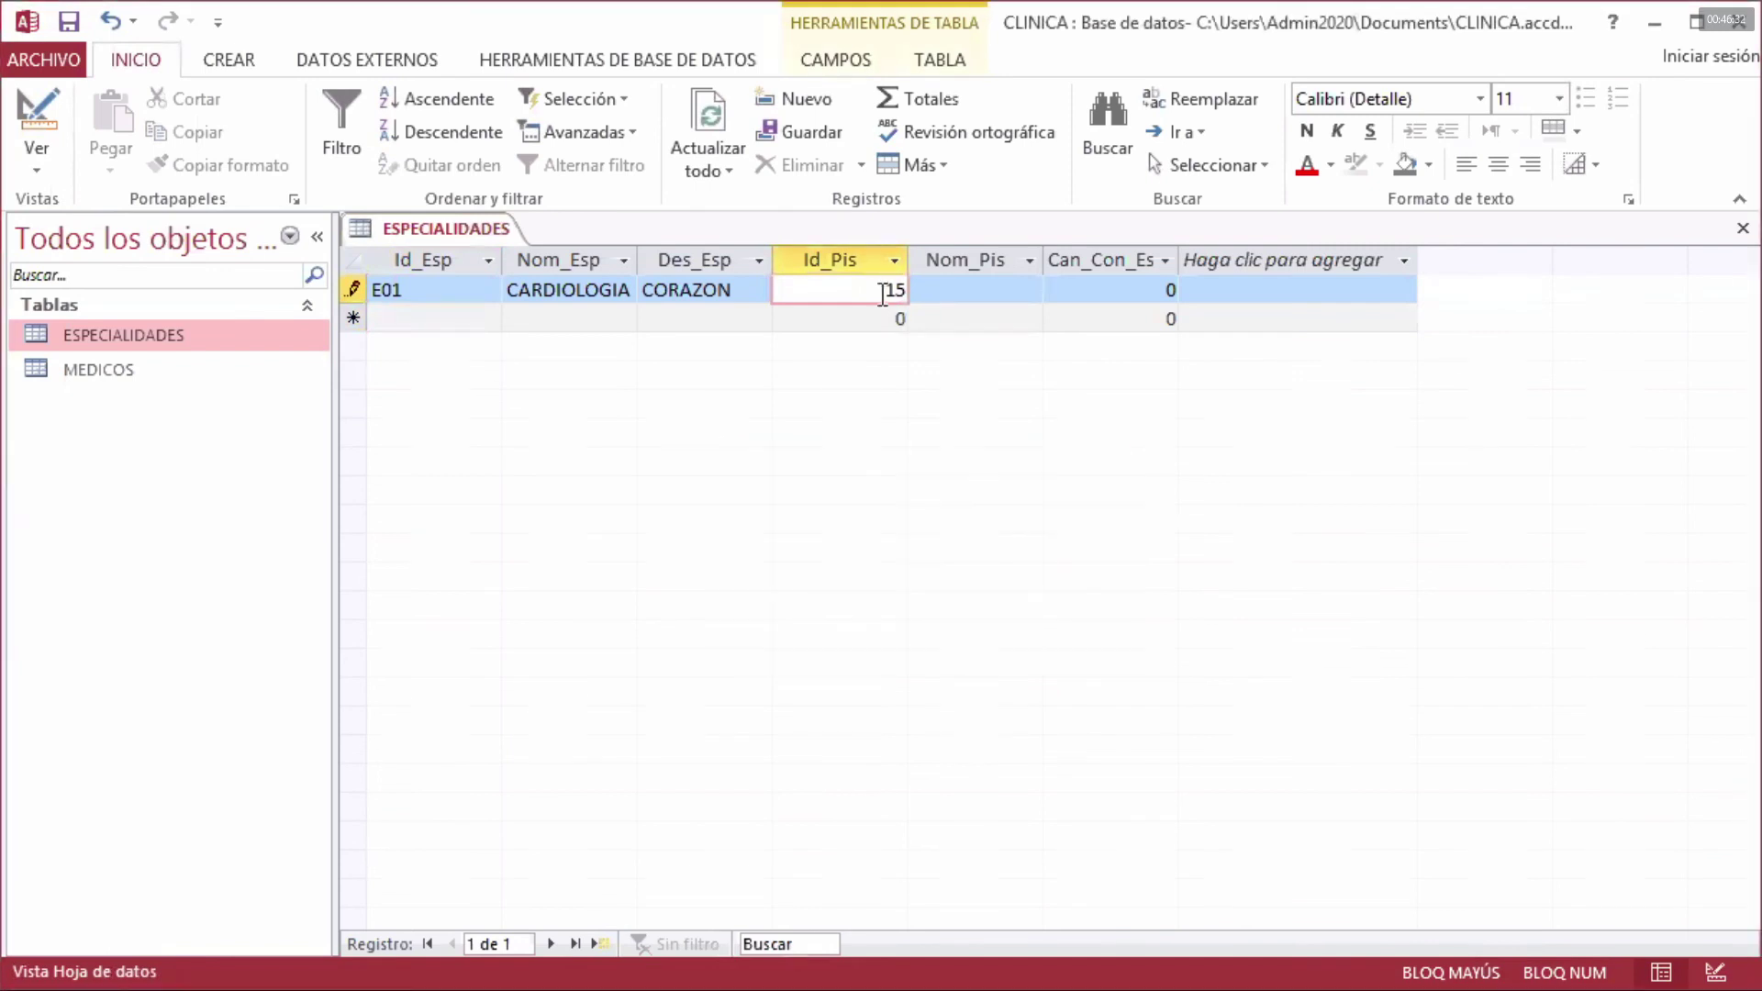
- Set the CARDIOLOGIA record's Id_Pis to 2 and its Nom_Pis to PISO 2
left_click_drag(890, 291, 906, 290)
type("2")
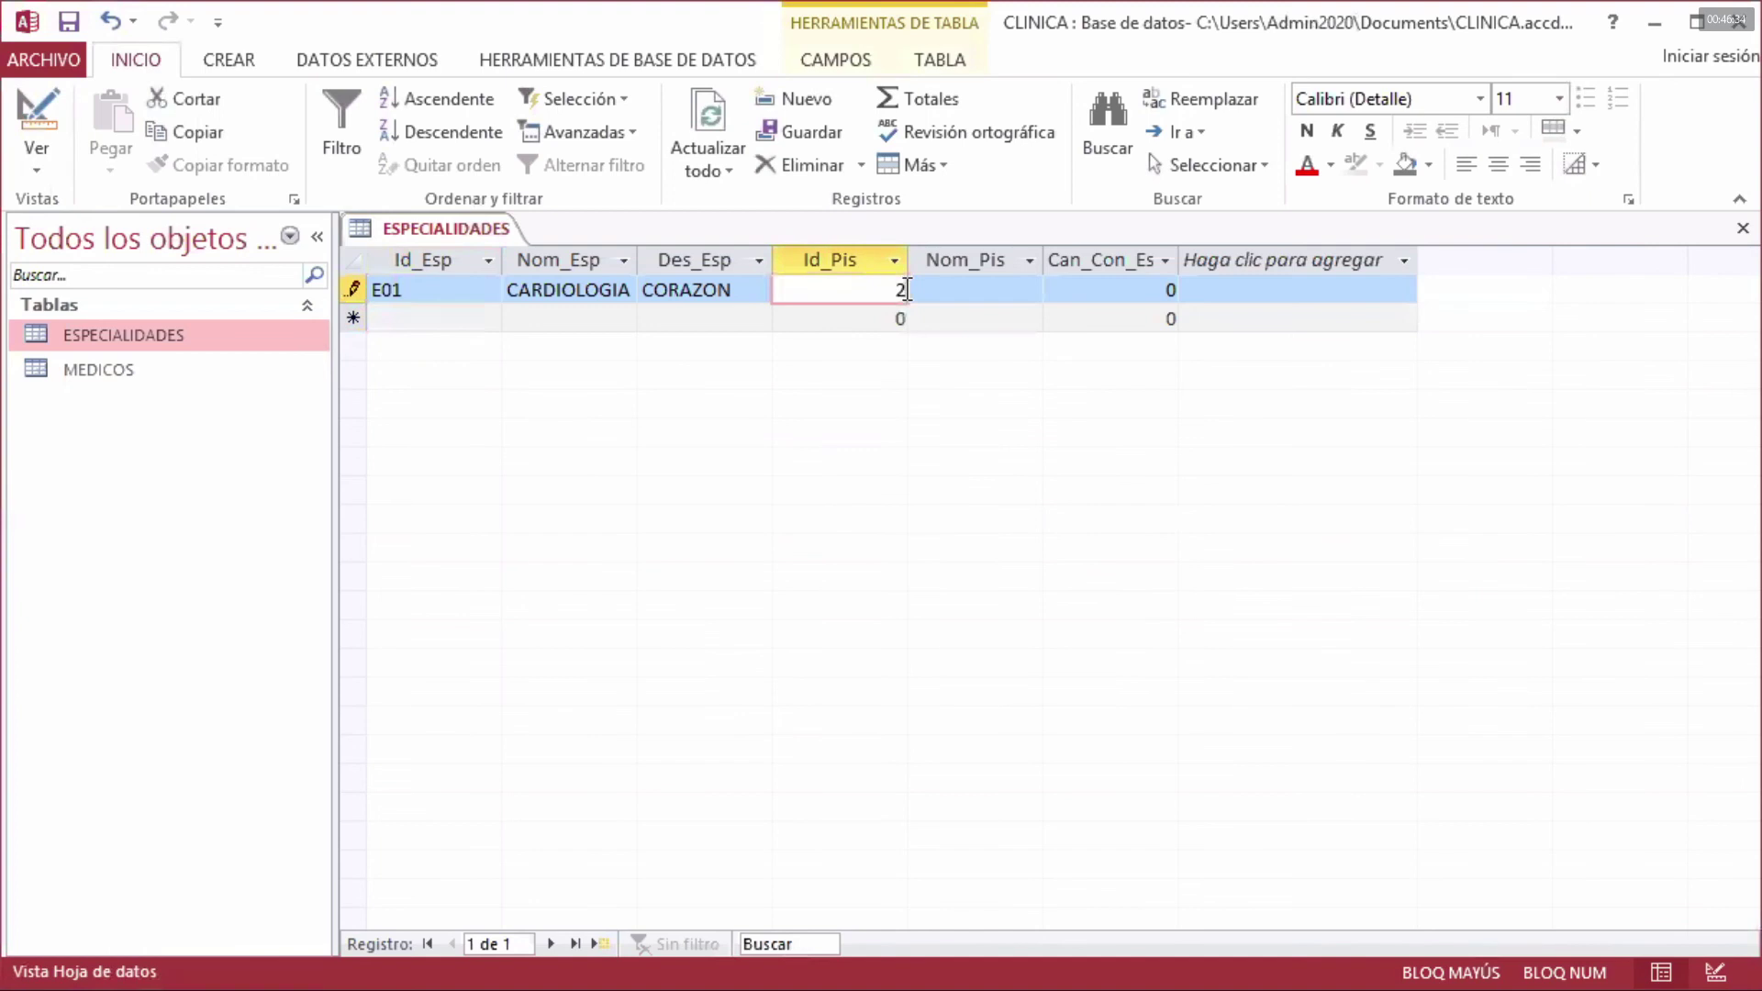
left_click(951, 290)
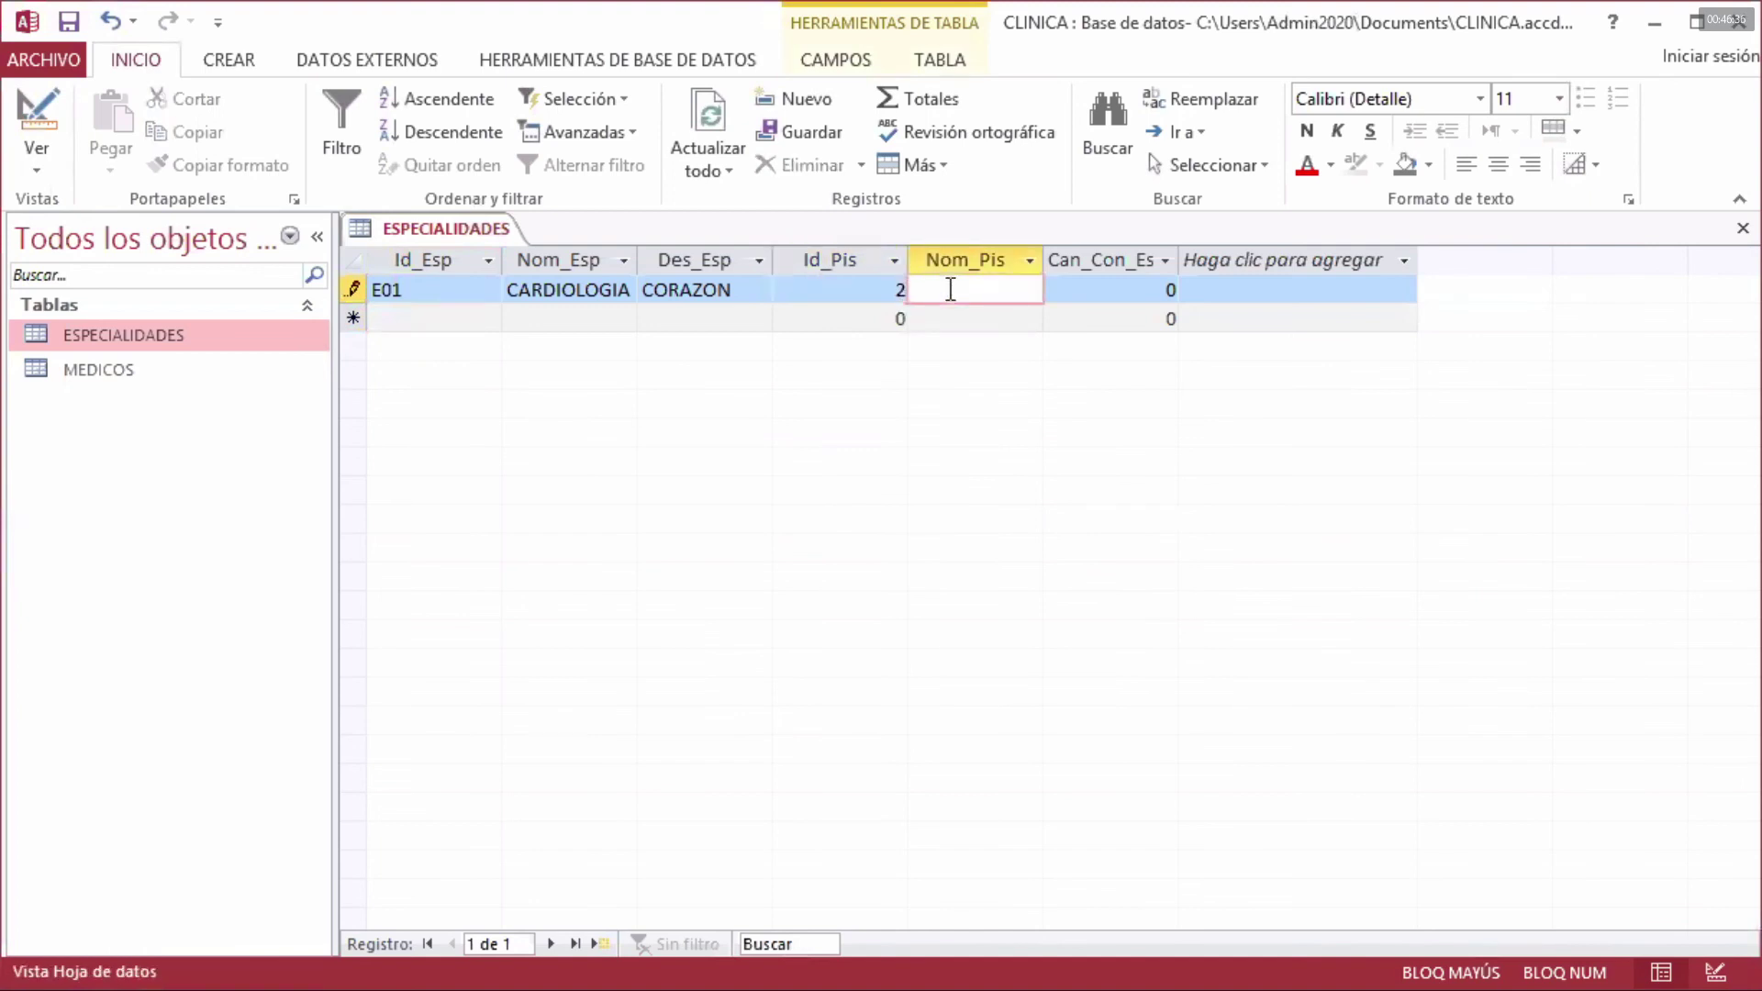
type("PISO 2")
- Try to enter 50 as the Can_Con_Es value of the CARDIOLOGIA record
double_click(1171, 289)
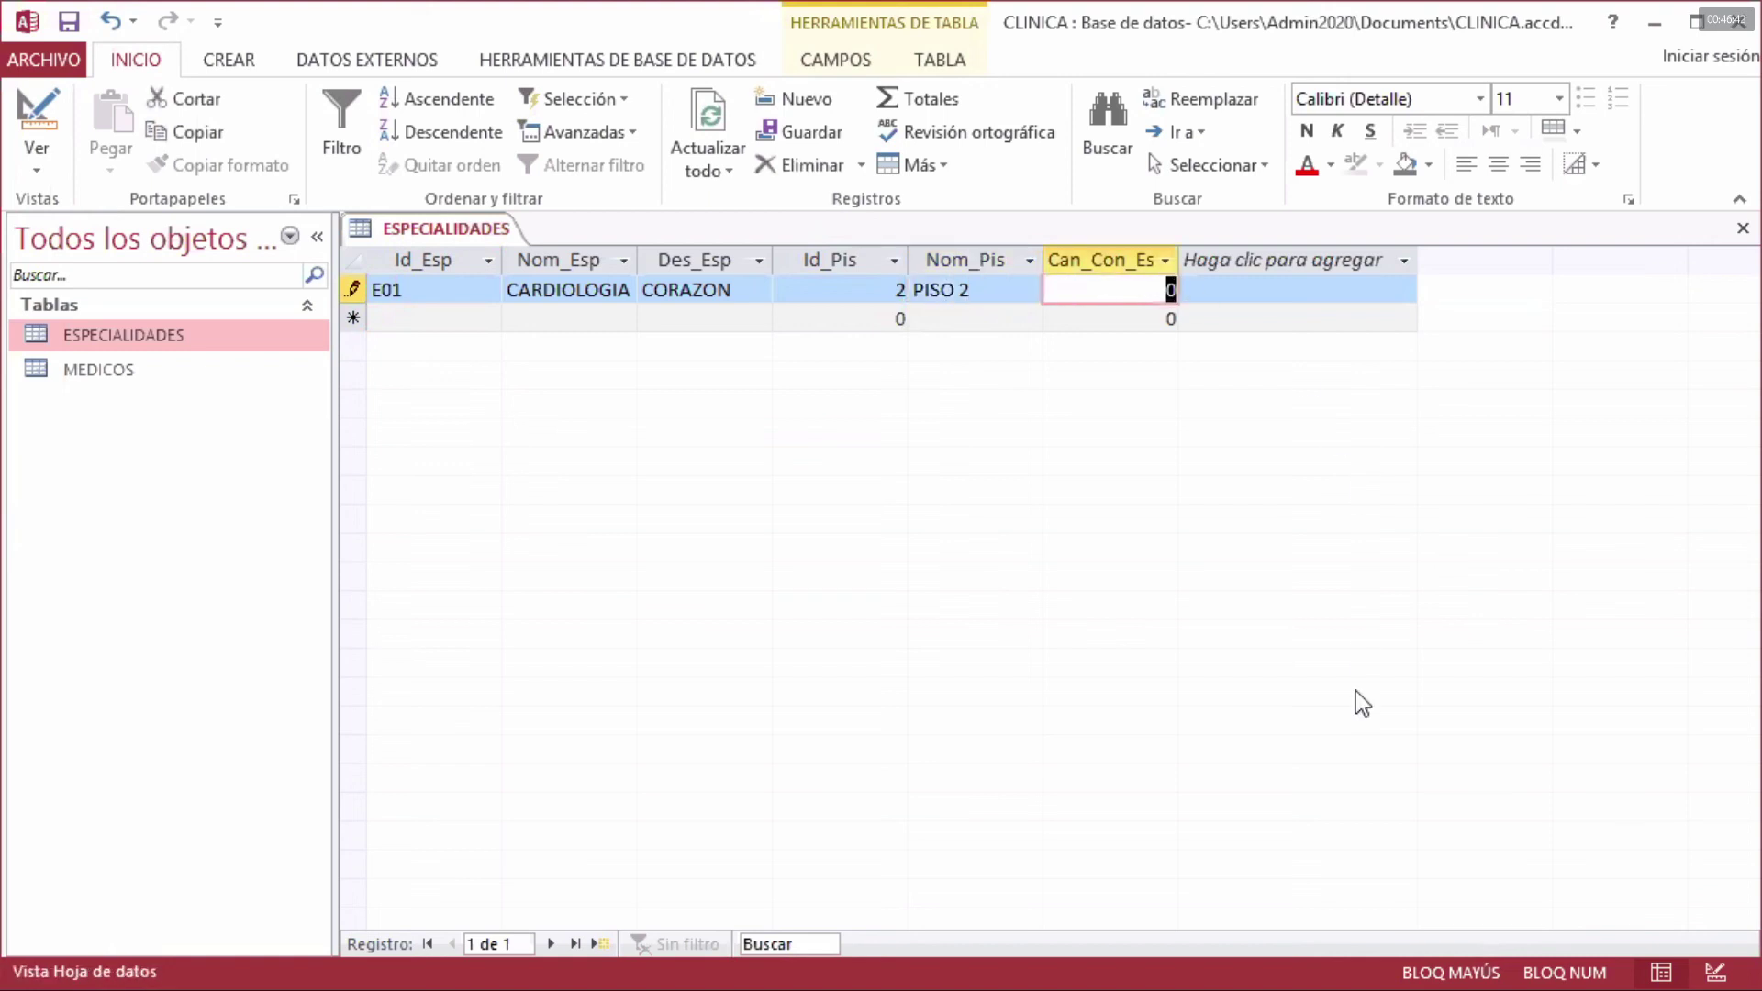
type("50")
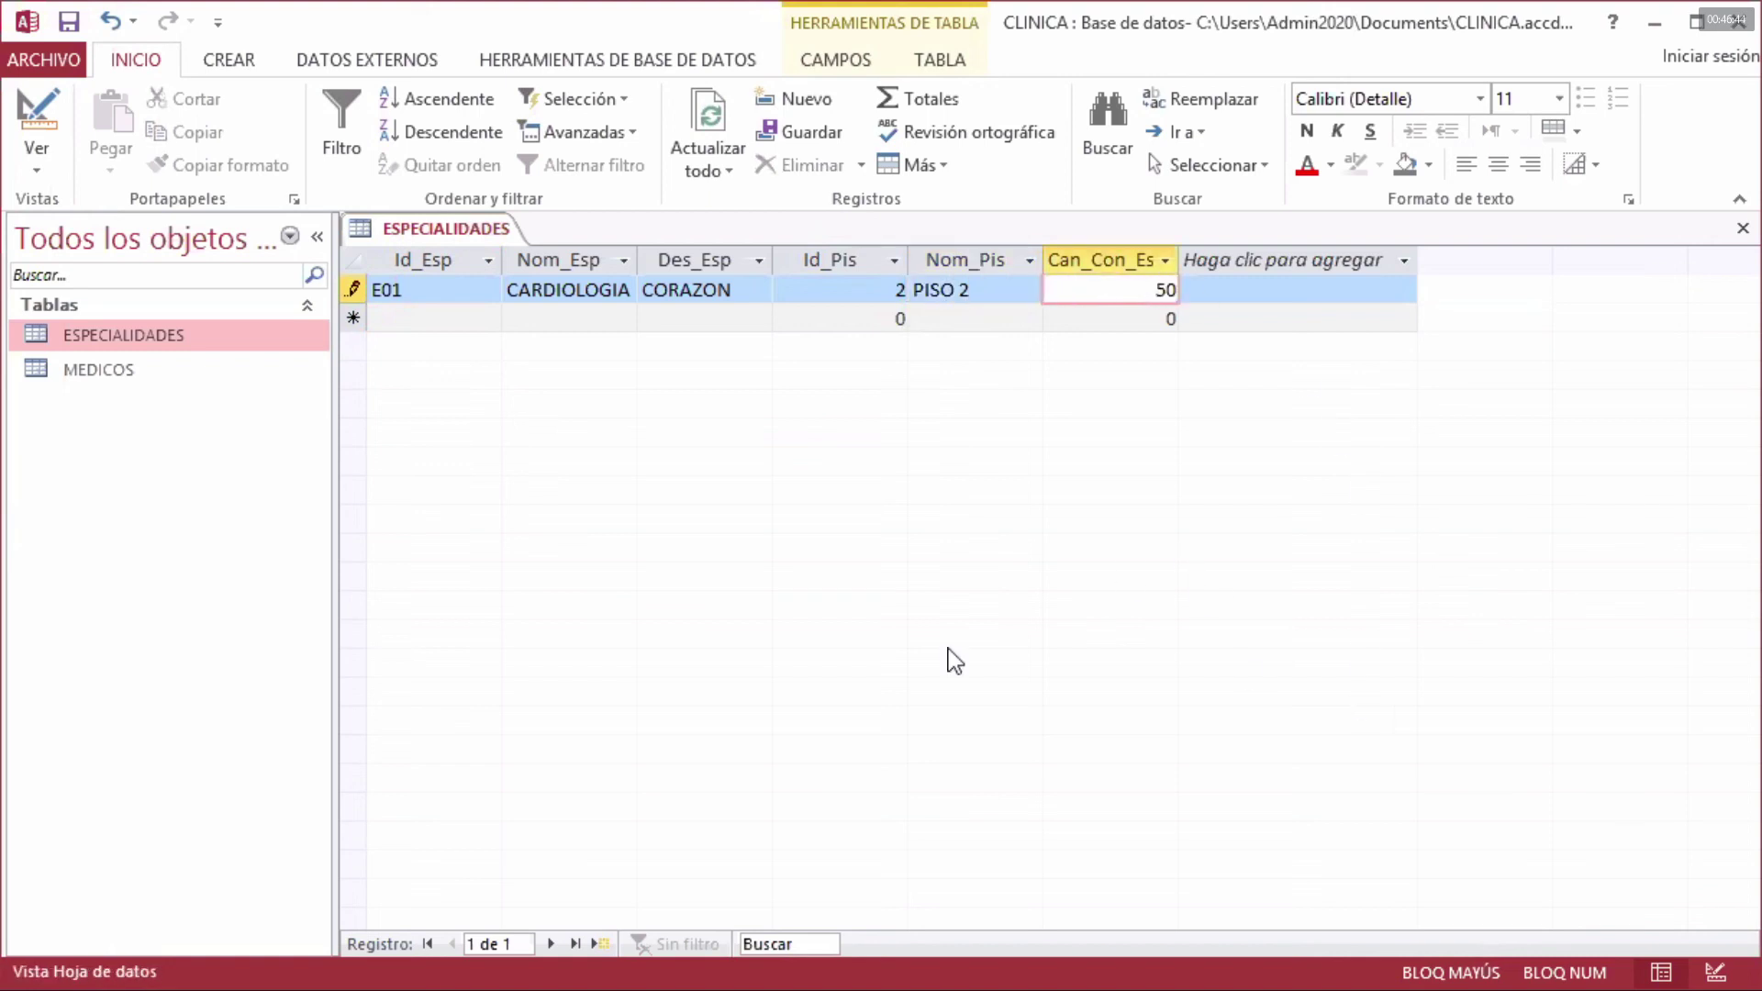
key("Return")
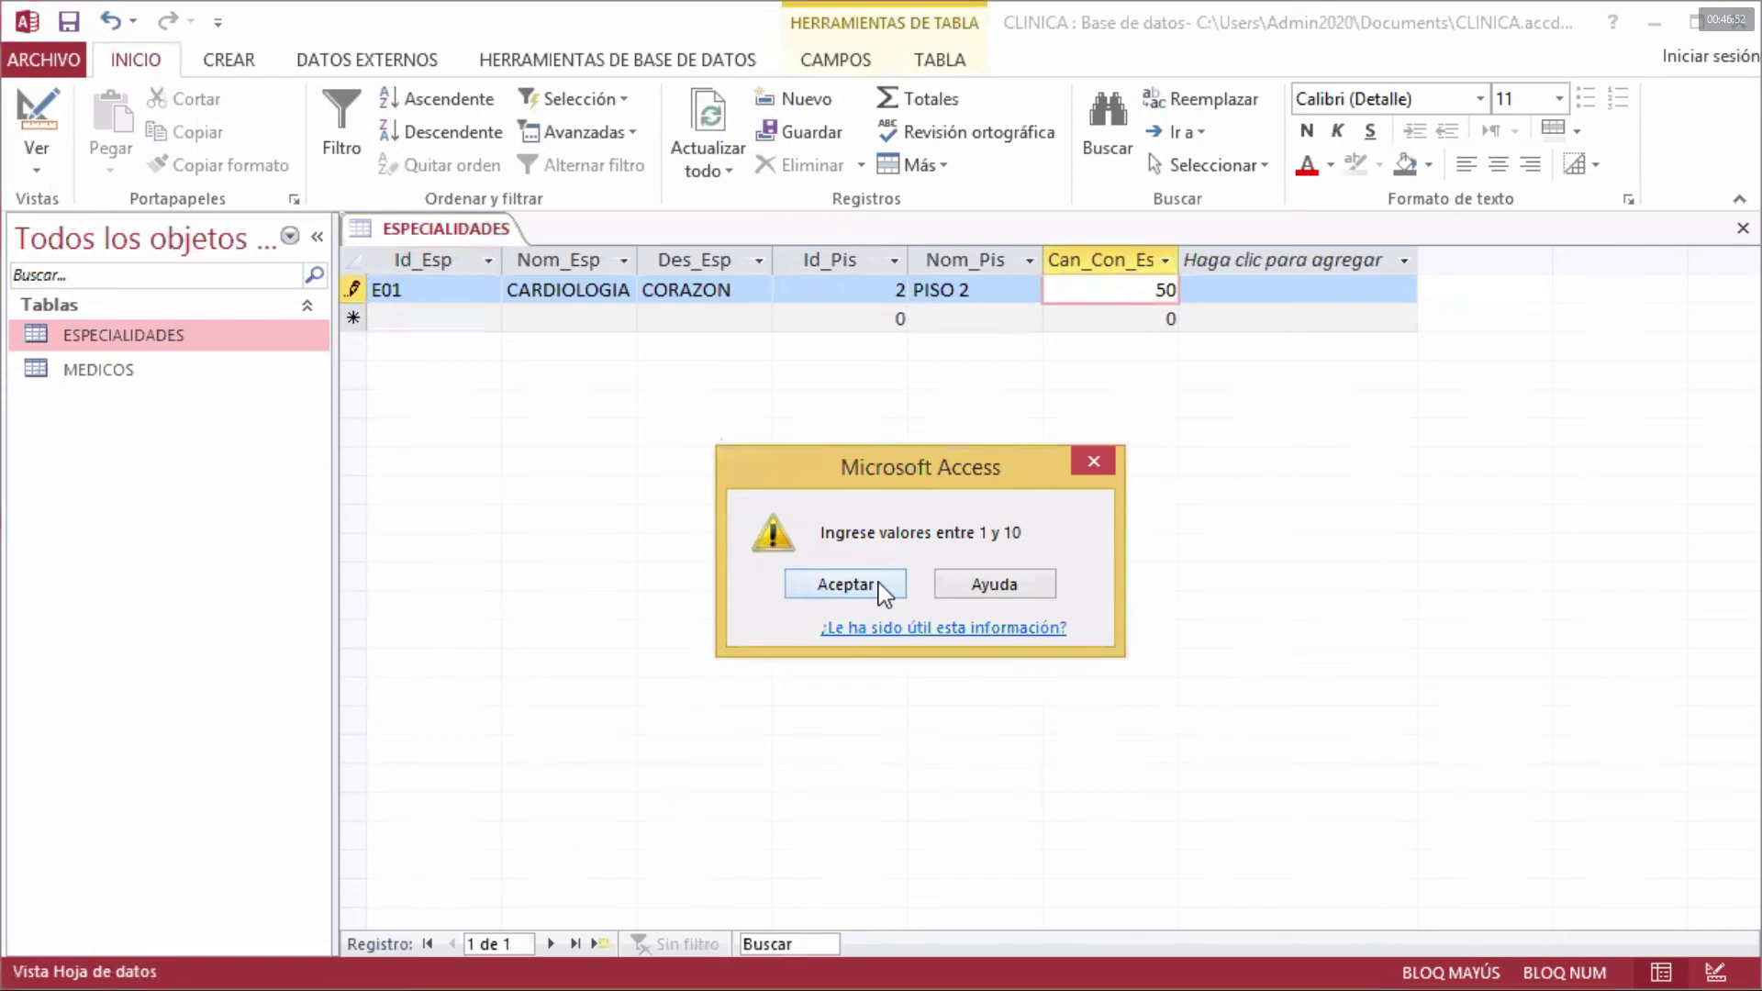
left_click(883, 587)
- Set the CARDIOLOGIA record's Can_Con_Es value to 6 and commit the record
double_click(1168, 290)
type("6")
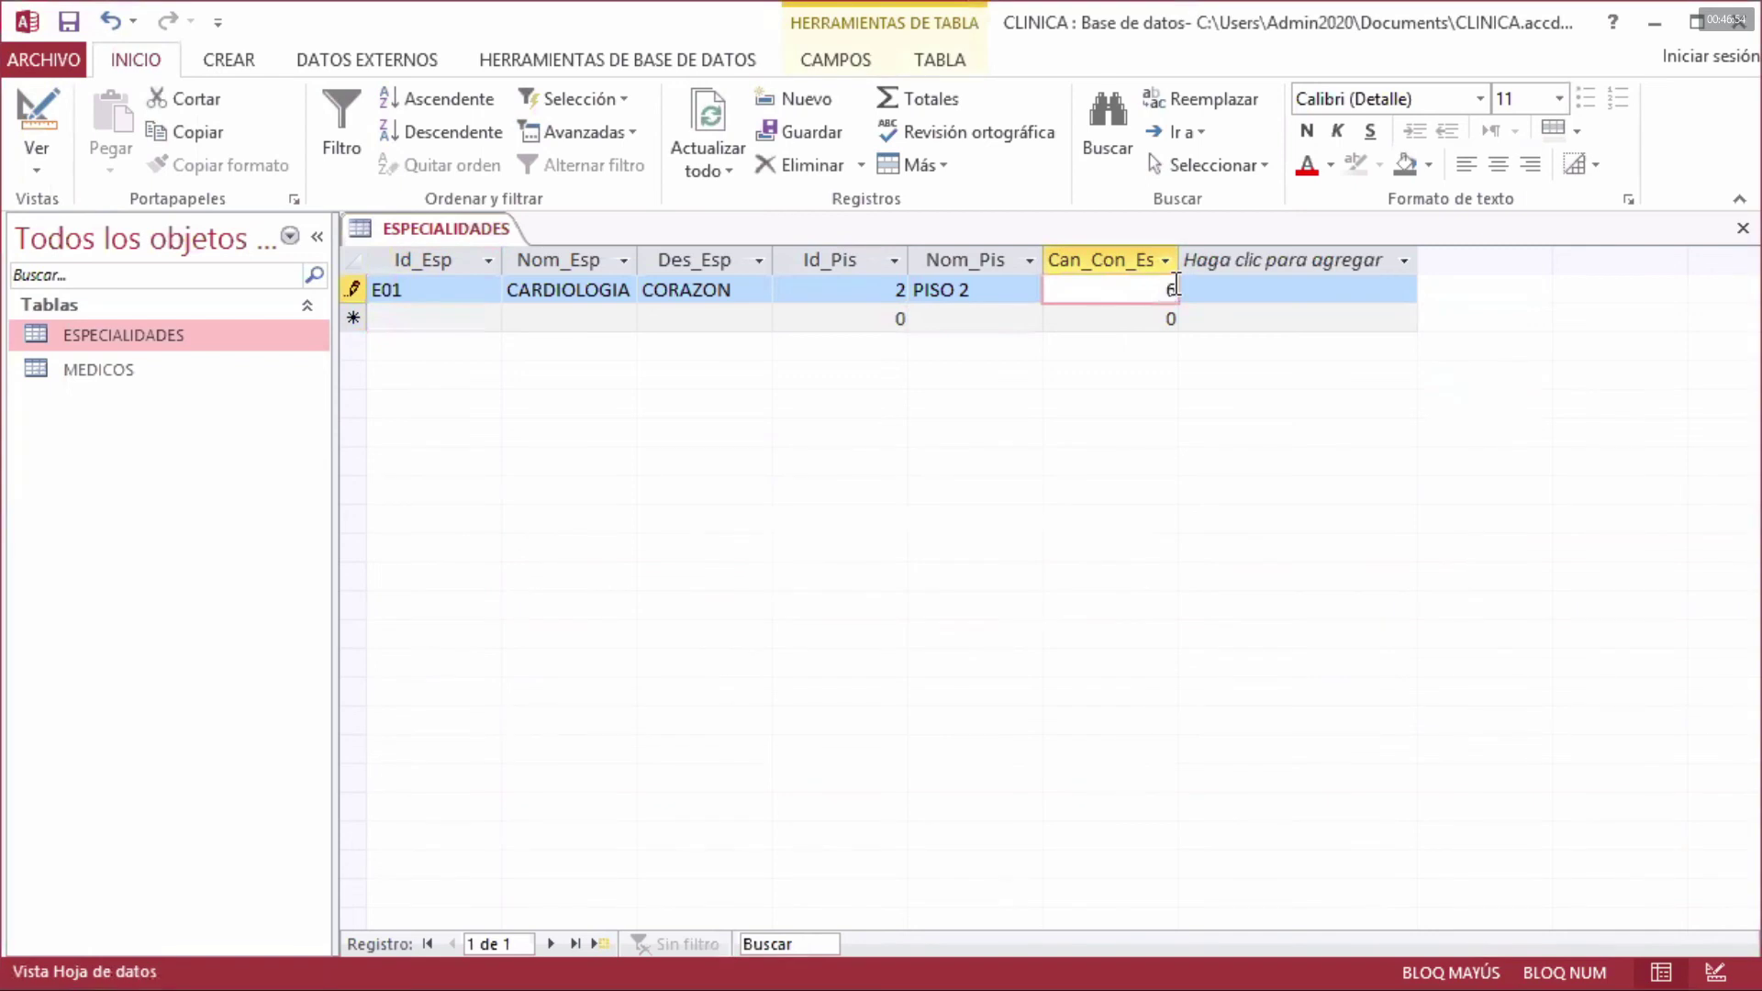
key("Return")
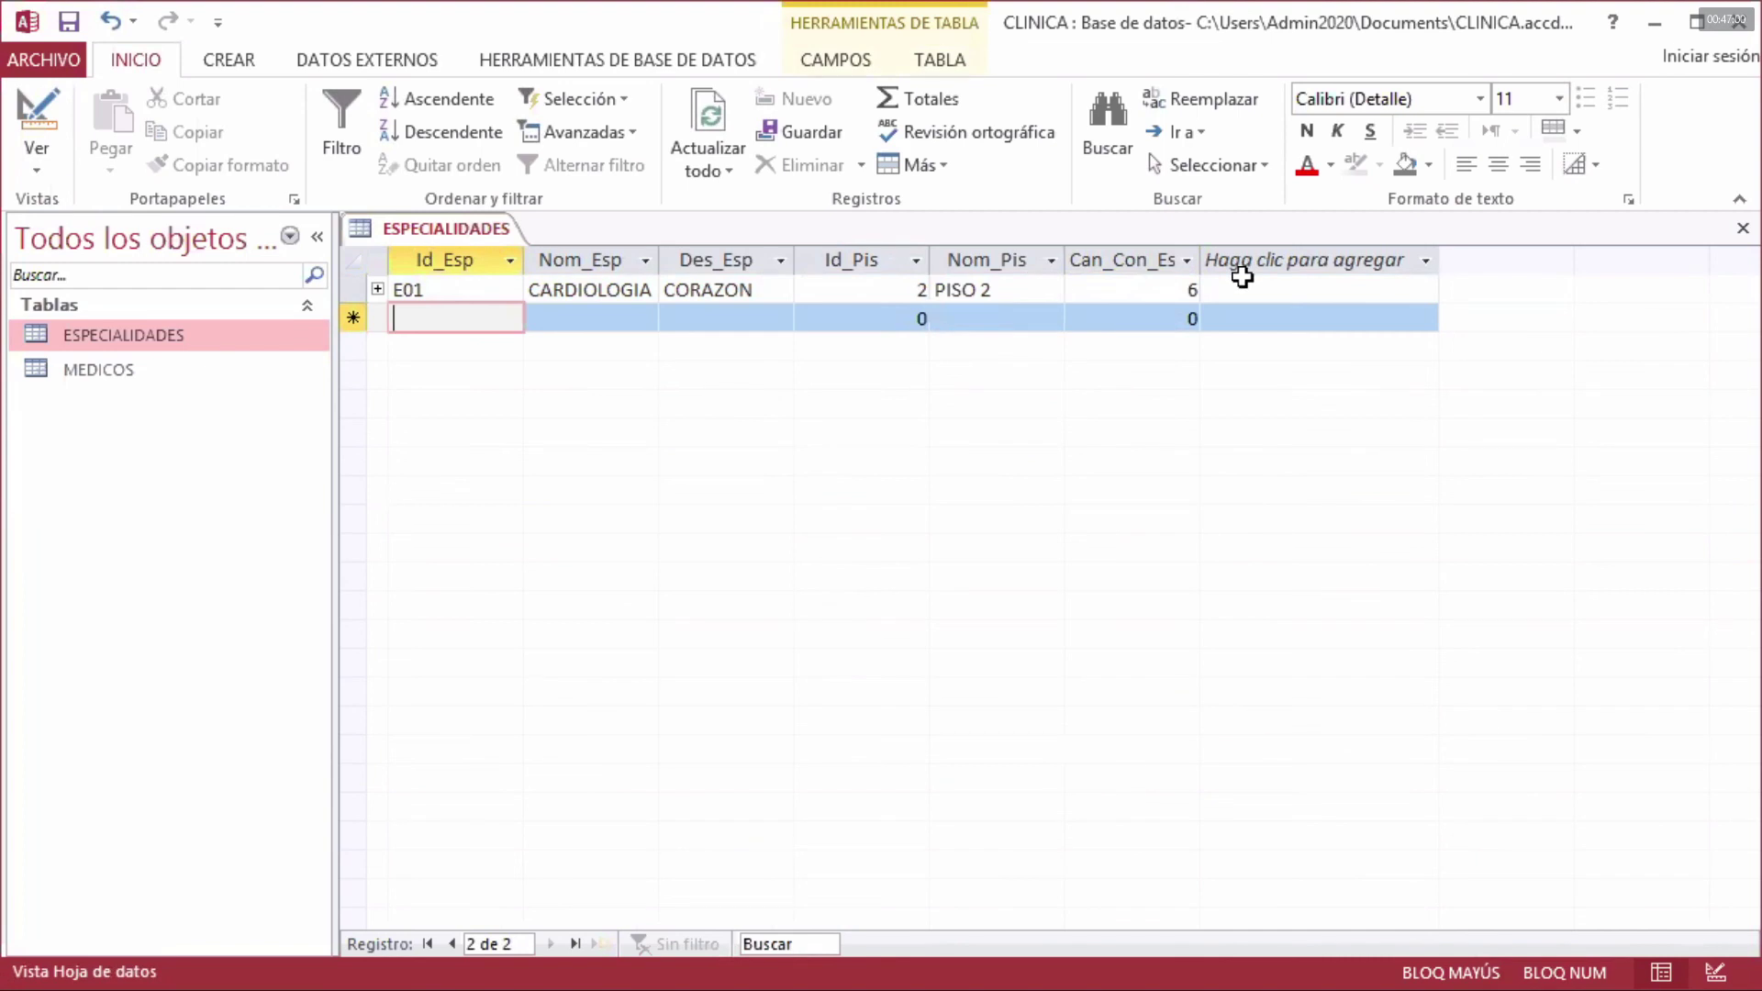
- Start the second ESPECIALIDADES record with Id_Esp E02 and Nom_Esp TRAUMATOLOGIA, leaving Des_Esp empty
type("E02")
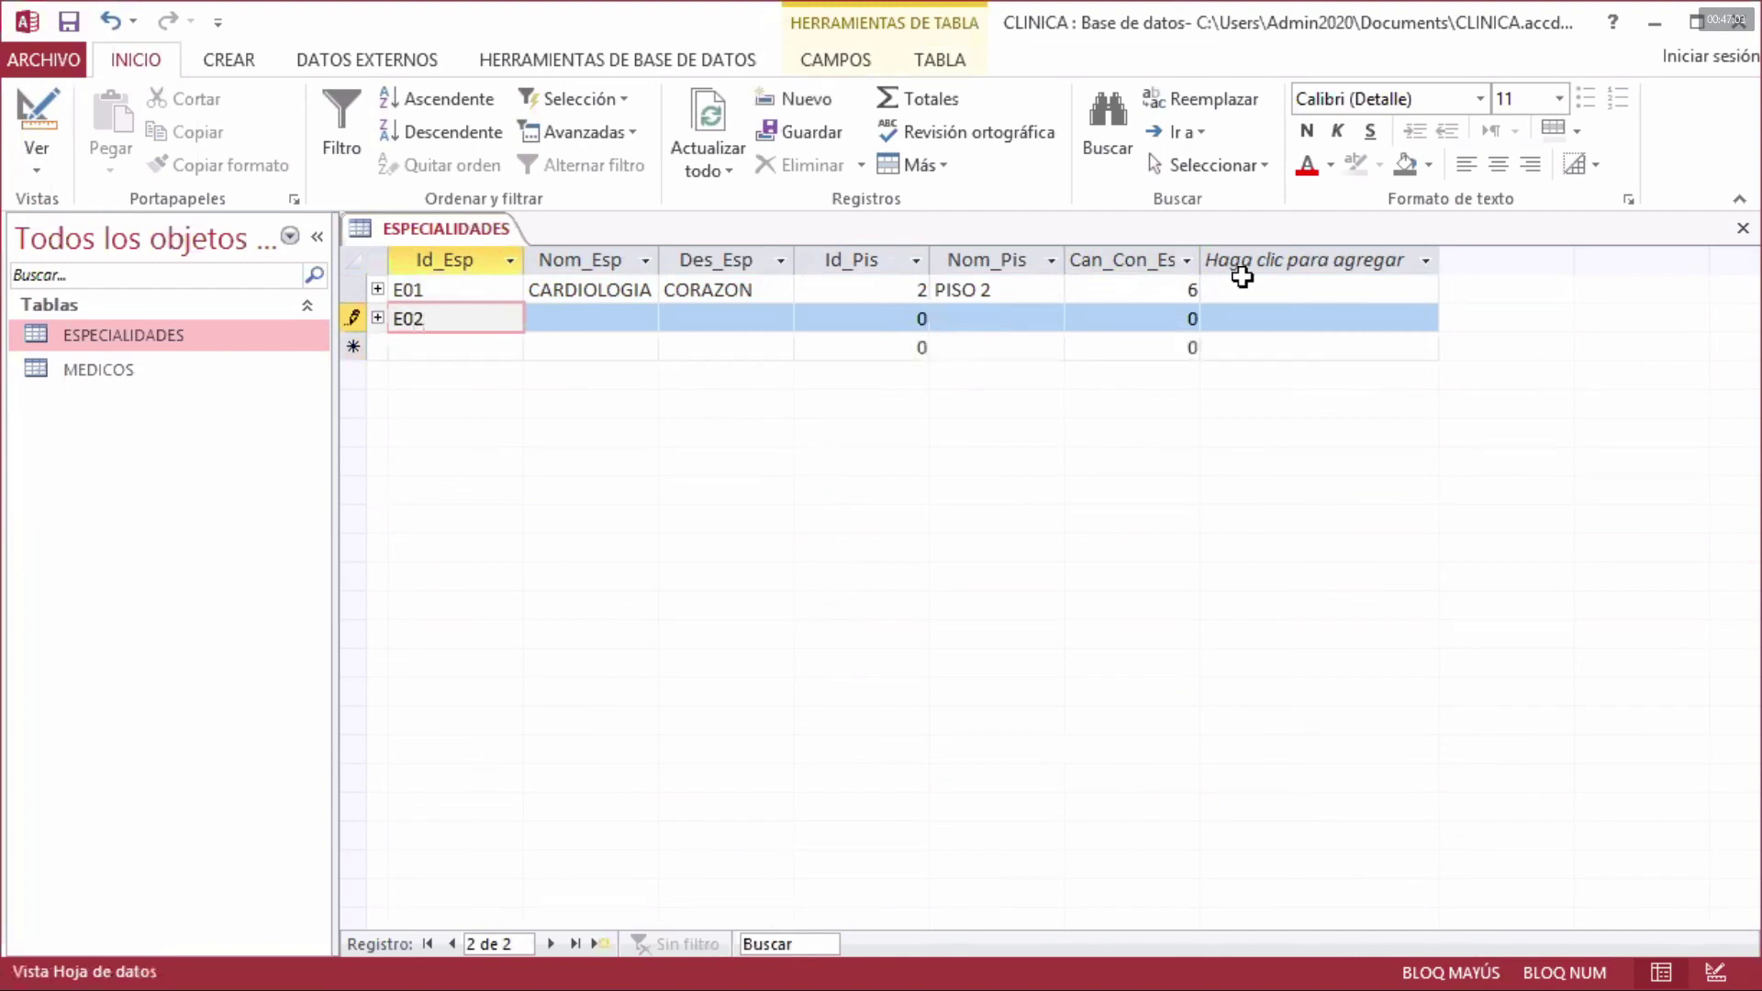
left_click(644, 318)
type("TRA")
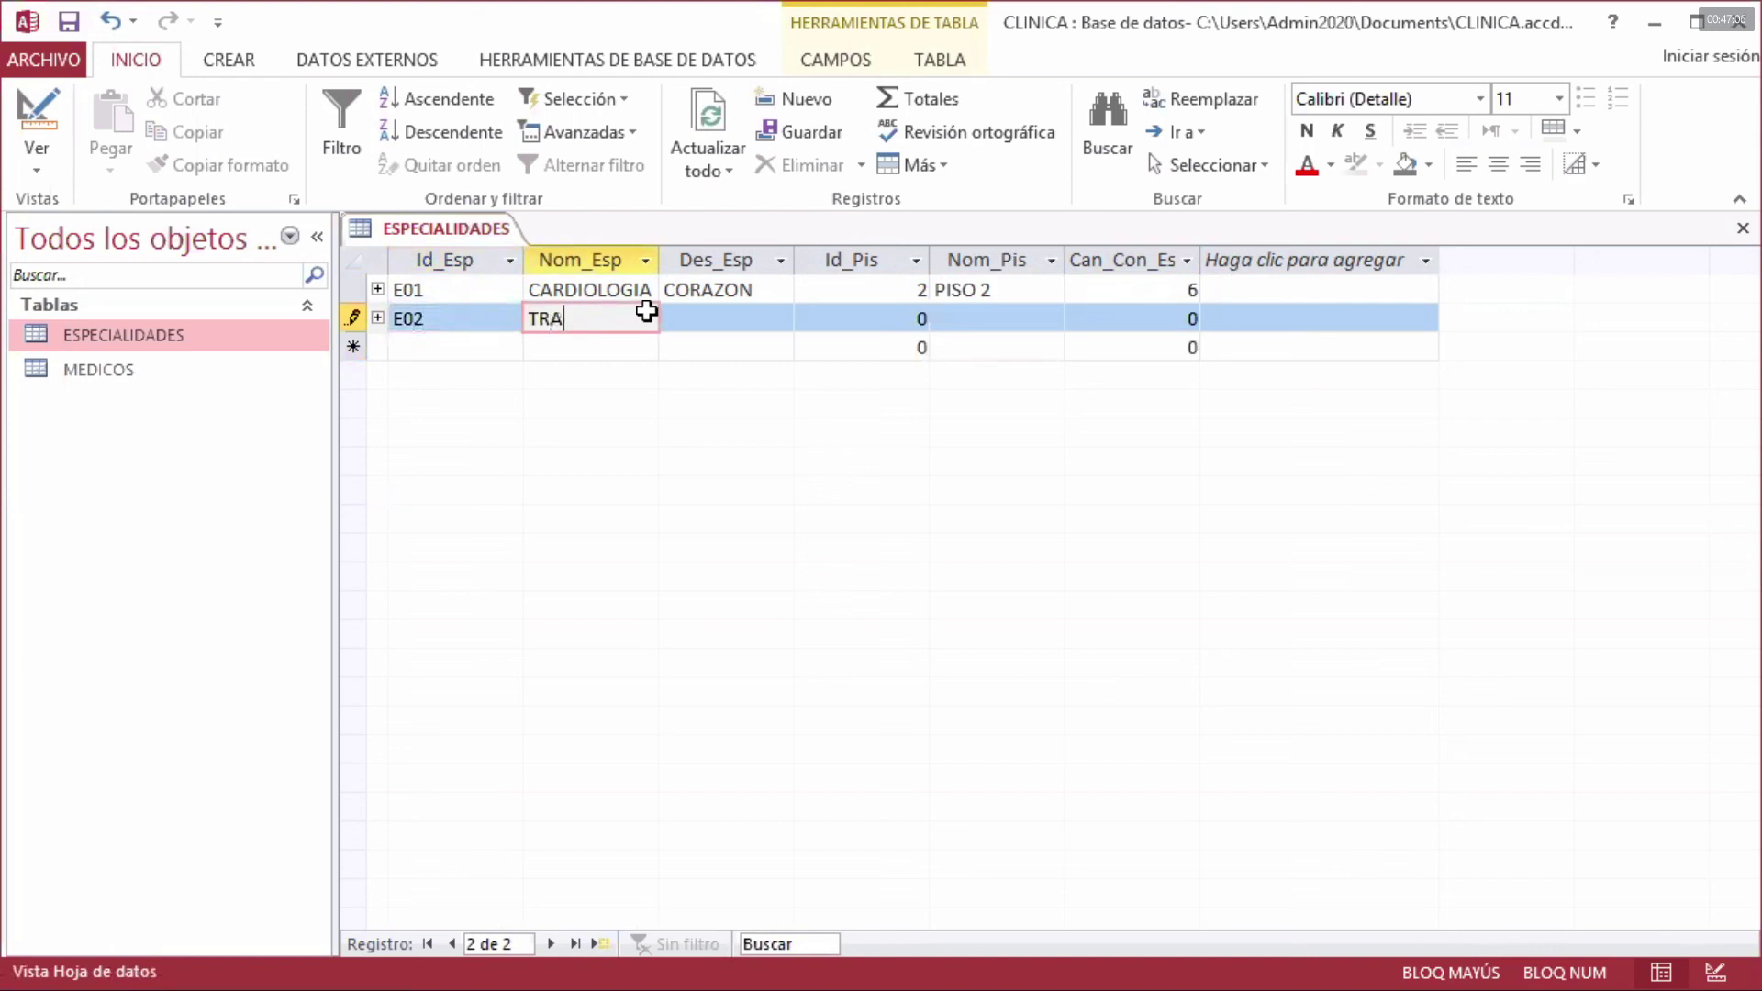
type("UMATOLOGI")
left_click(714, 317)
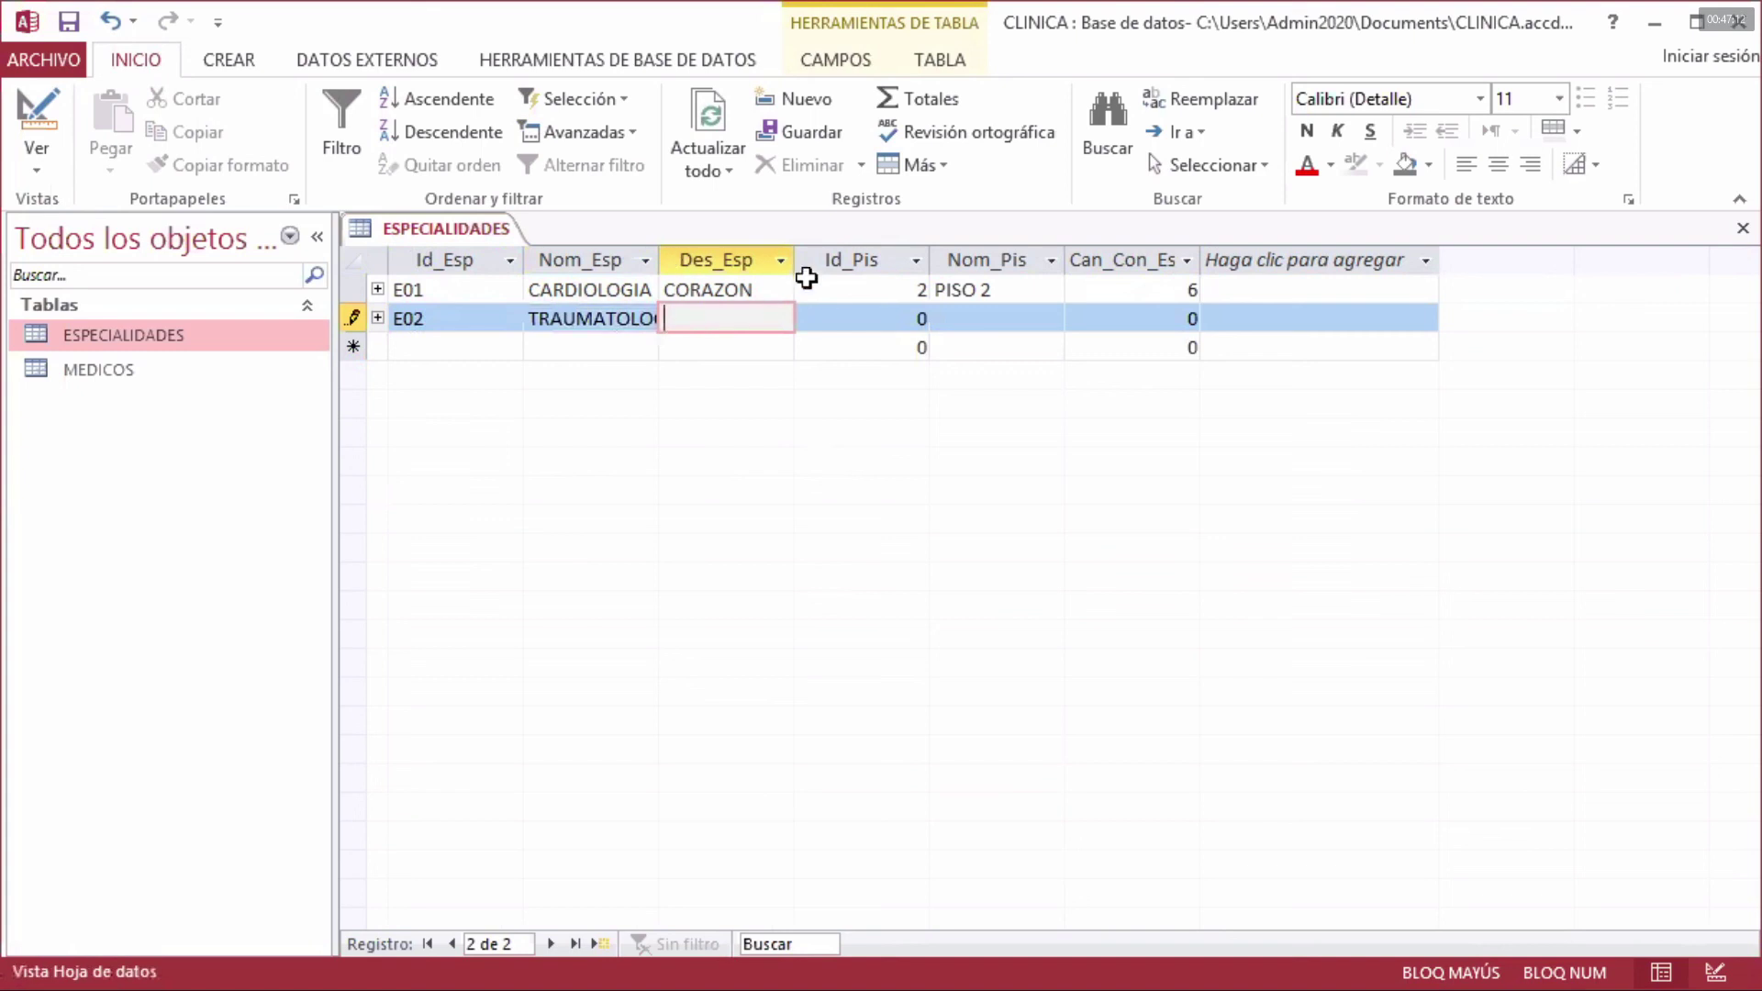
- Complete record E02 with Id_Pis 3, Nom_Pis PISO 3 and Can_Con_Es 5, and widen the Nom_Esp column to fit TRAUMATOLOGIA
left_click(840, 315)
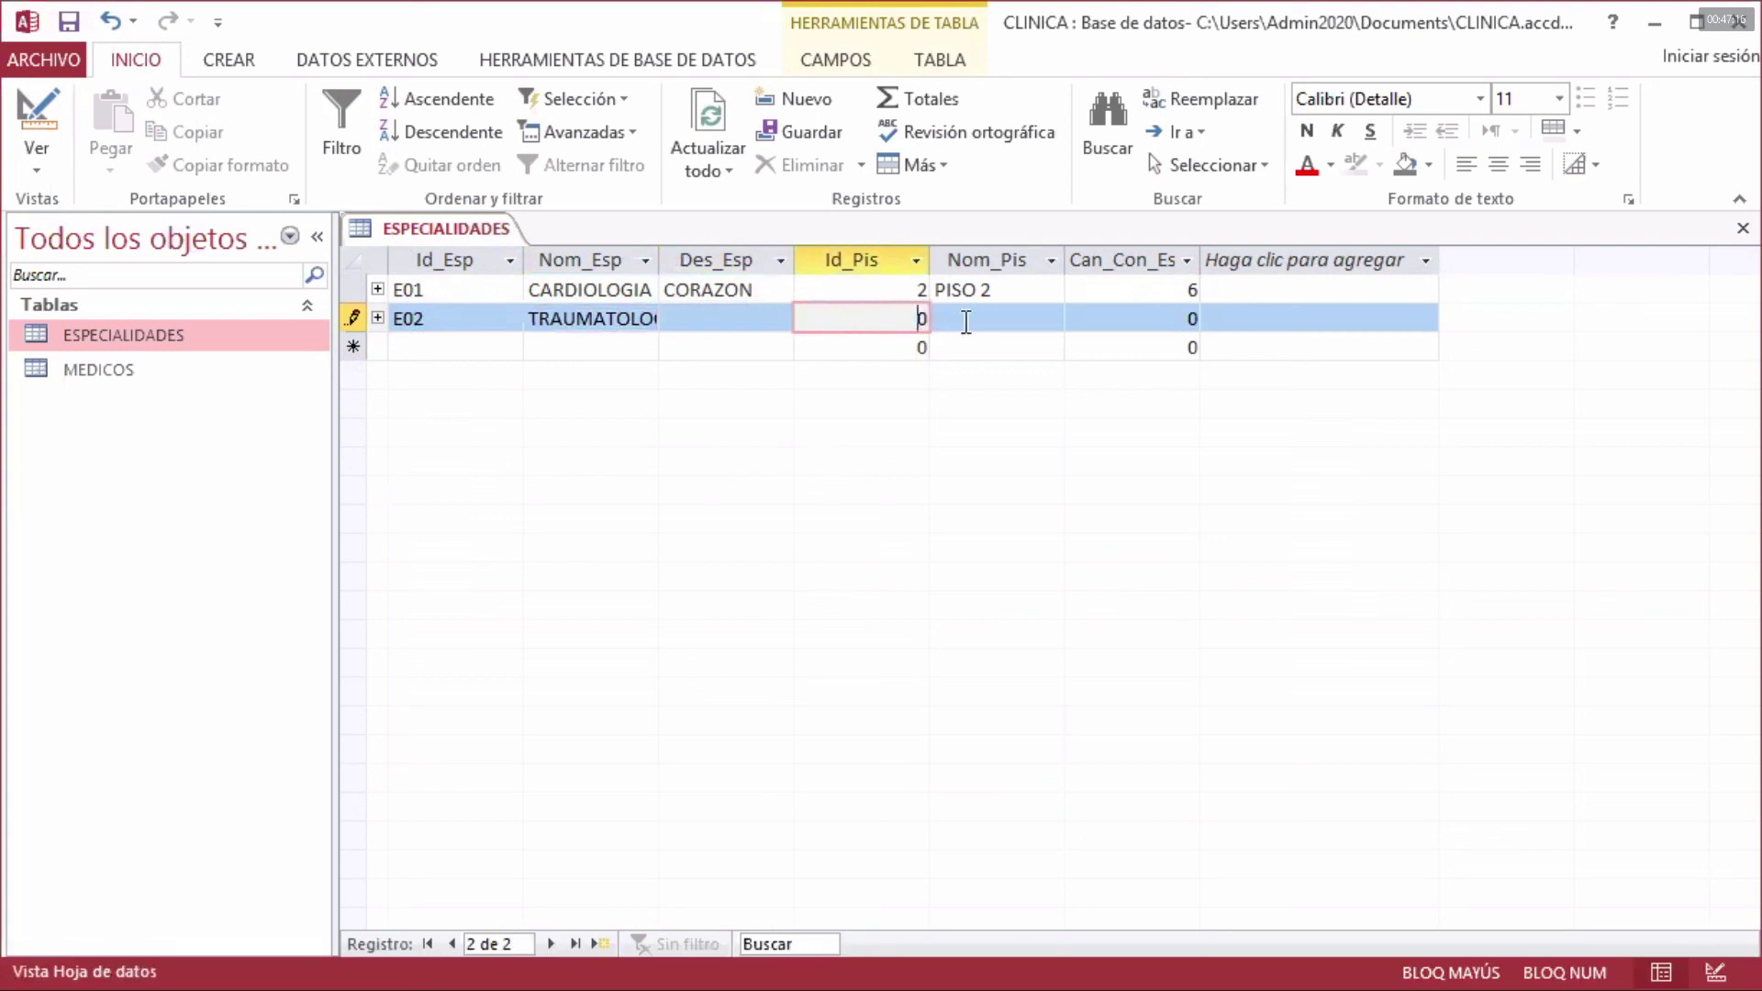
type("3")
key("Delete")
left_click(985, 320)
type("PISO ")
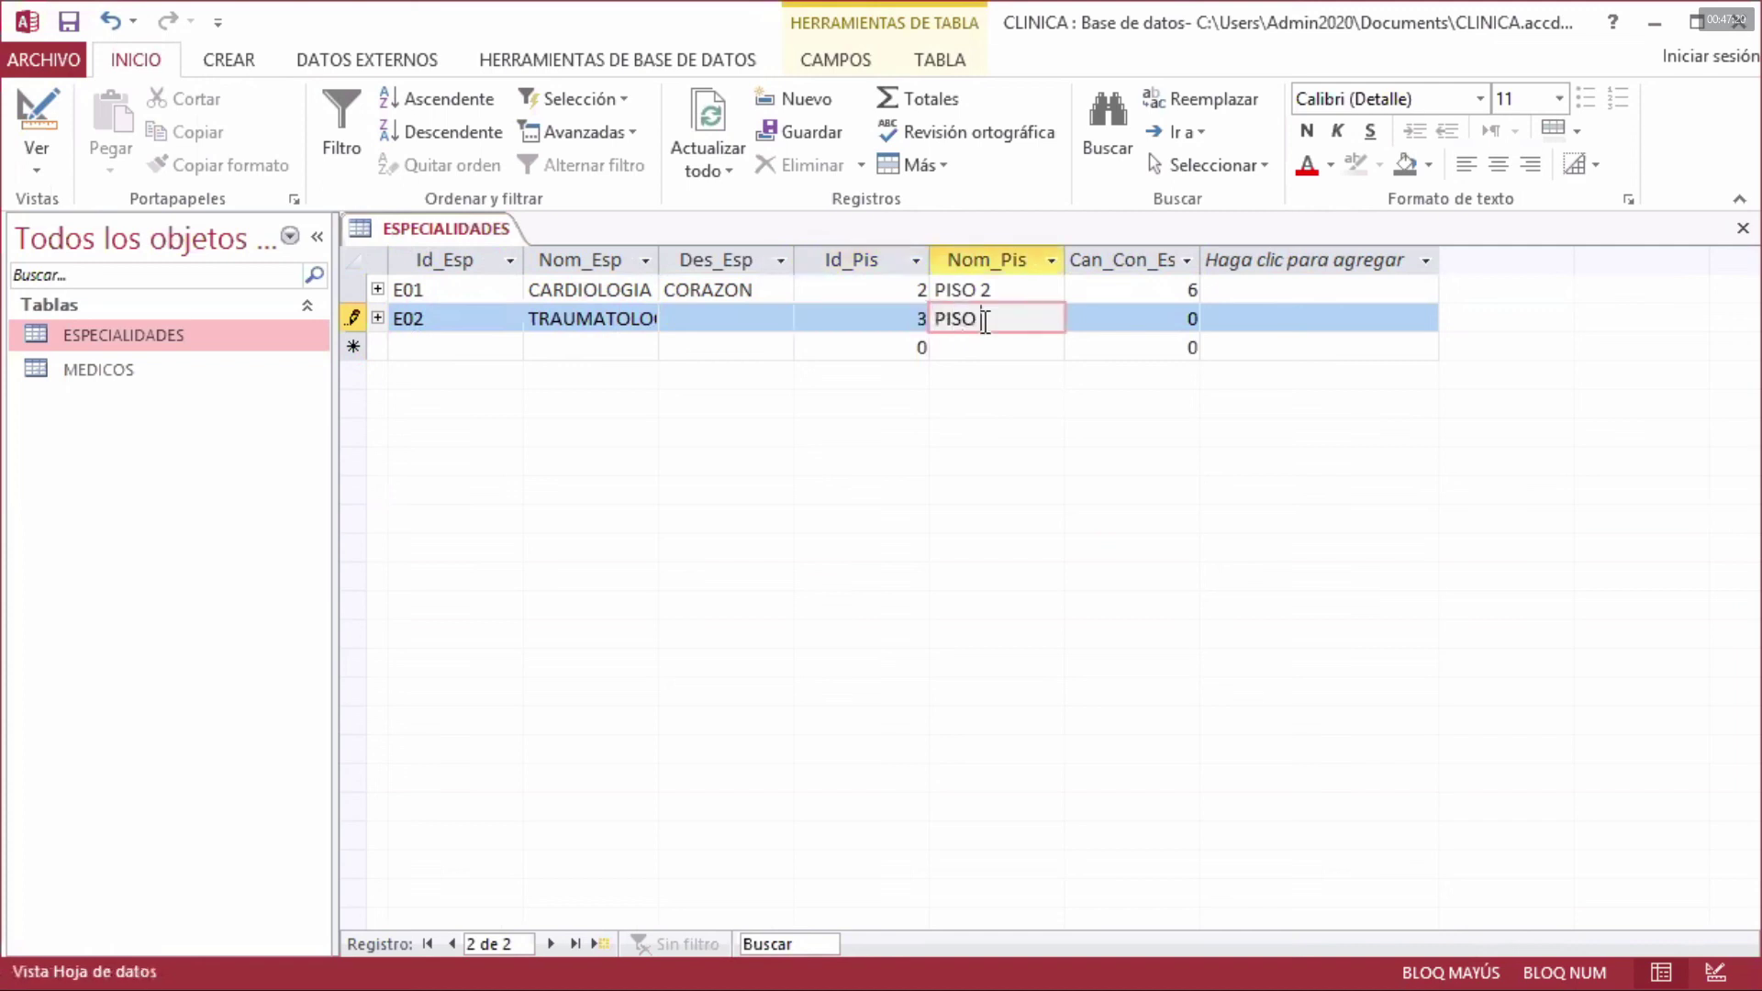
type("3")
key("Tab")
type("5")
key("Tab")
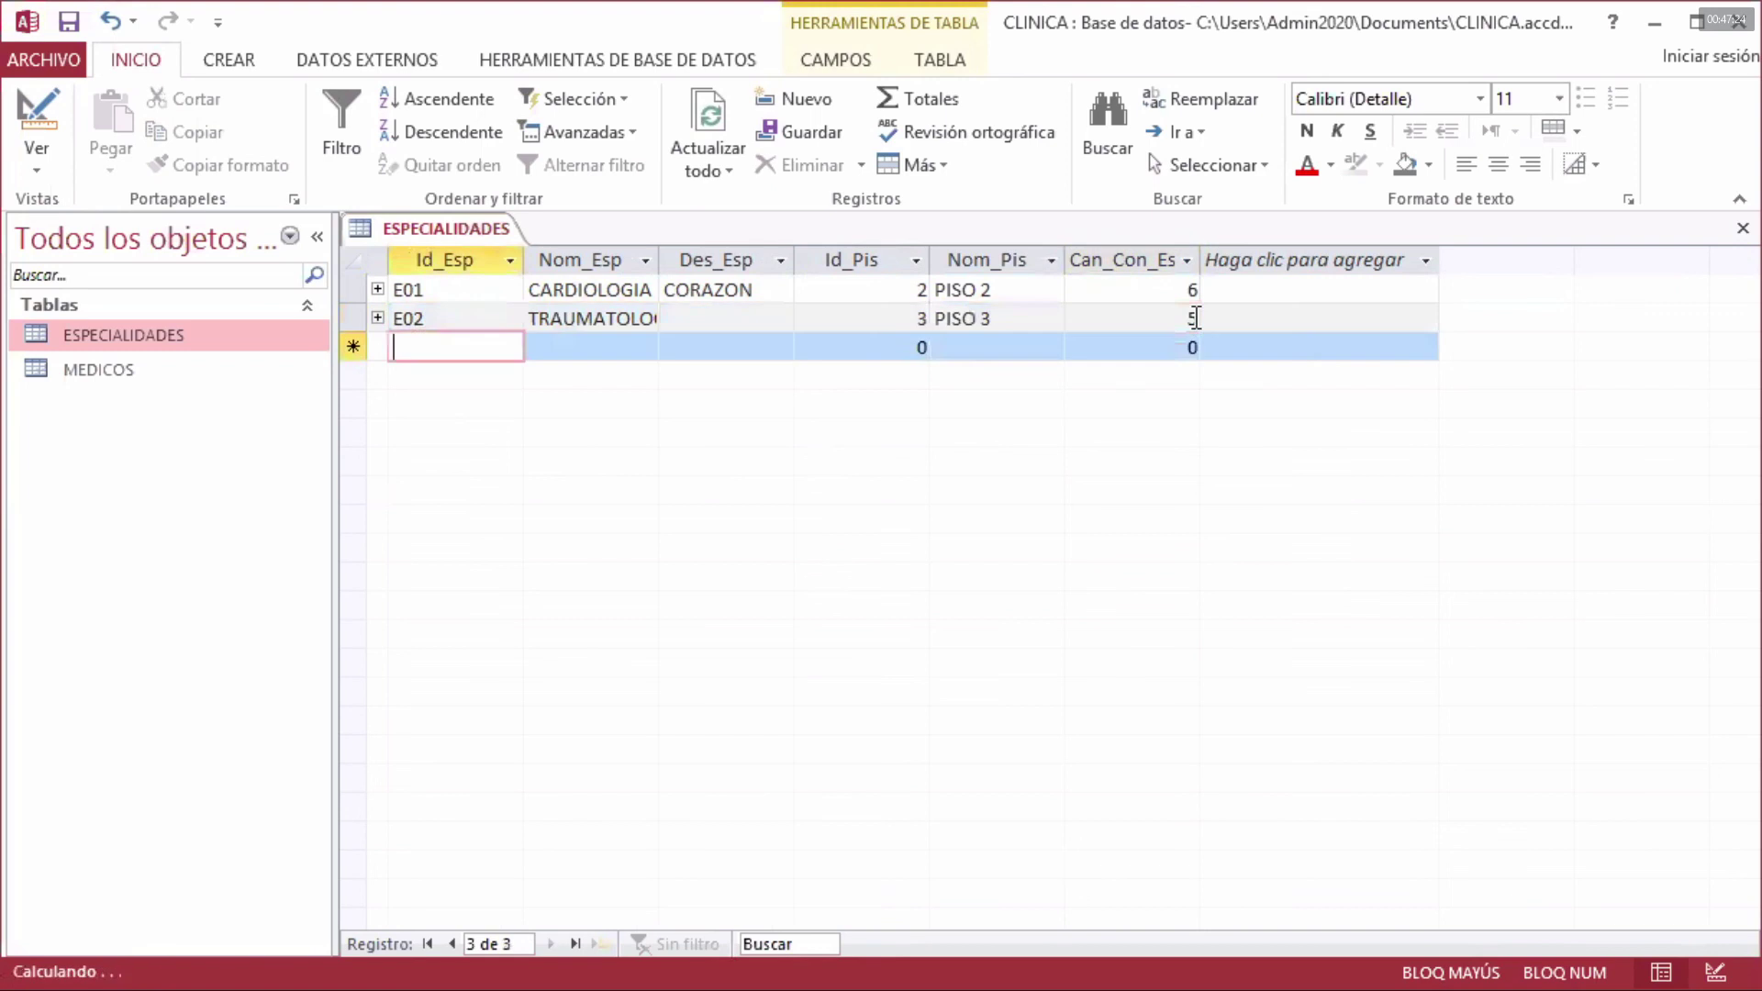
left_click_drag(658, 260, 687, 259)
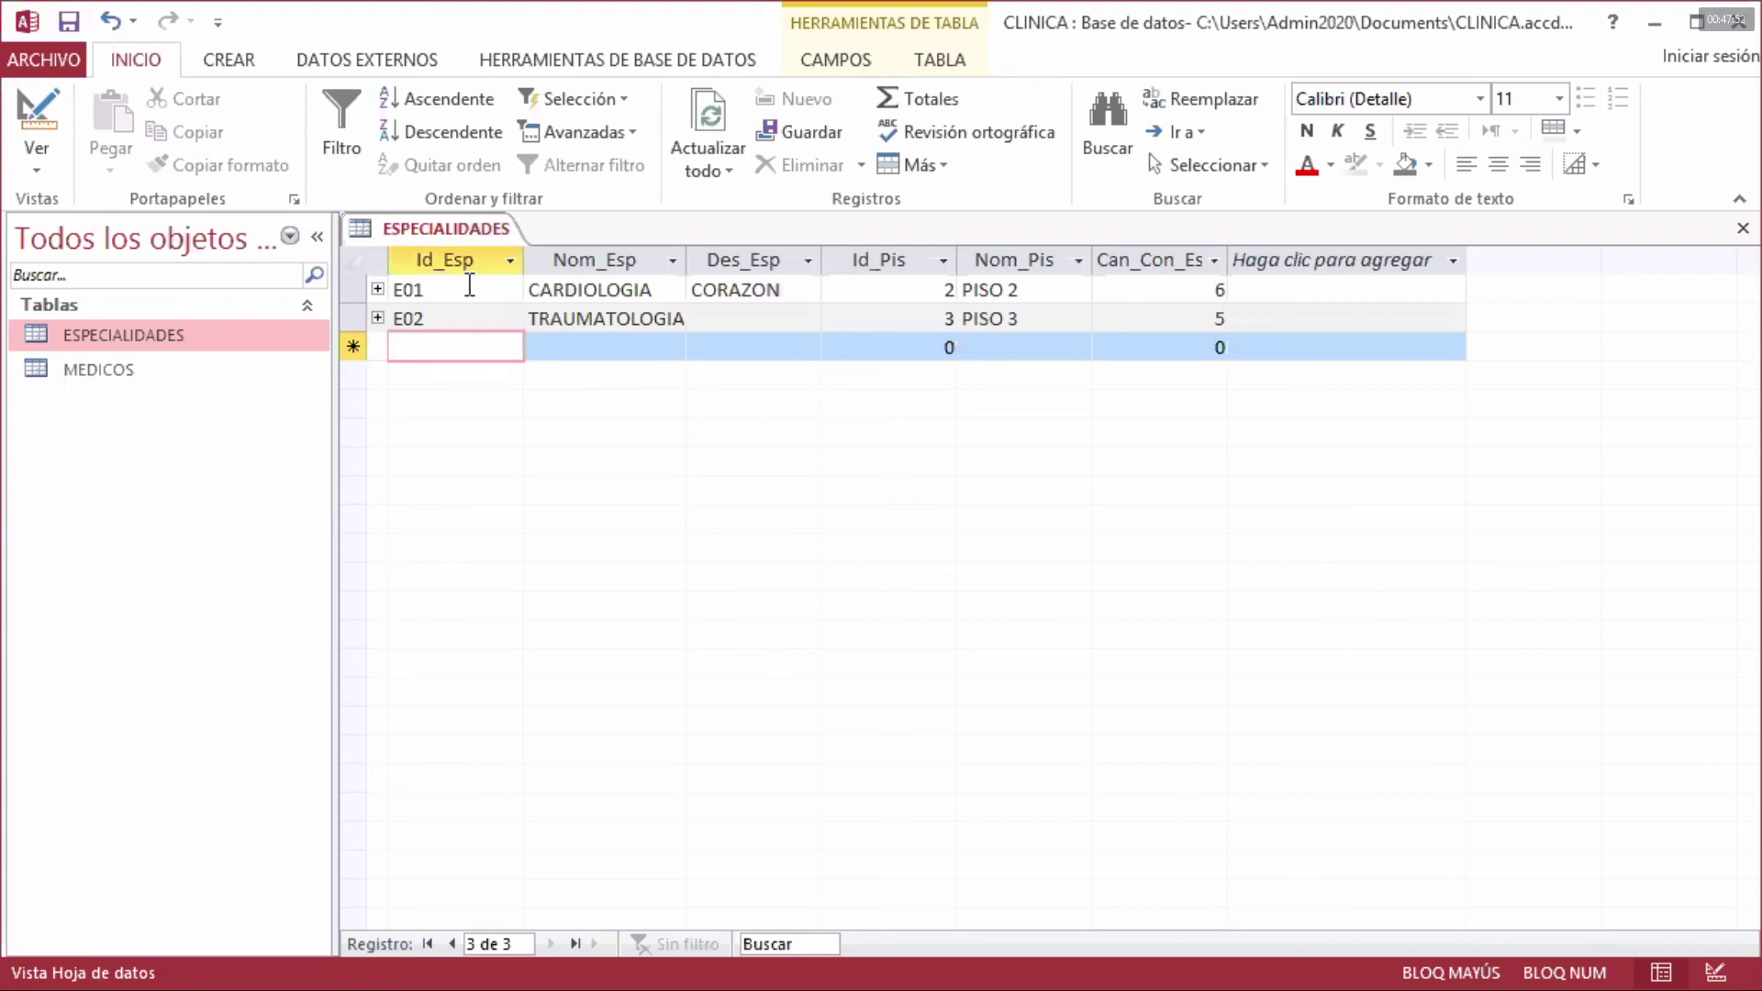
- Start a third record with Id_Esp E01, Nom_Esp PEDIATRIA and Des_Esp NIÑOS
type("E01")
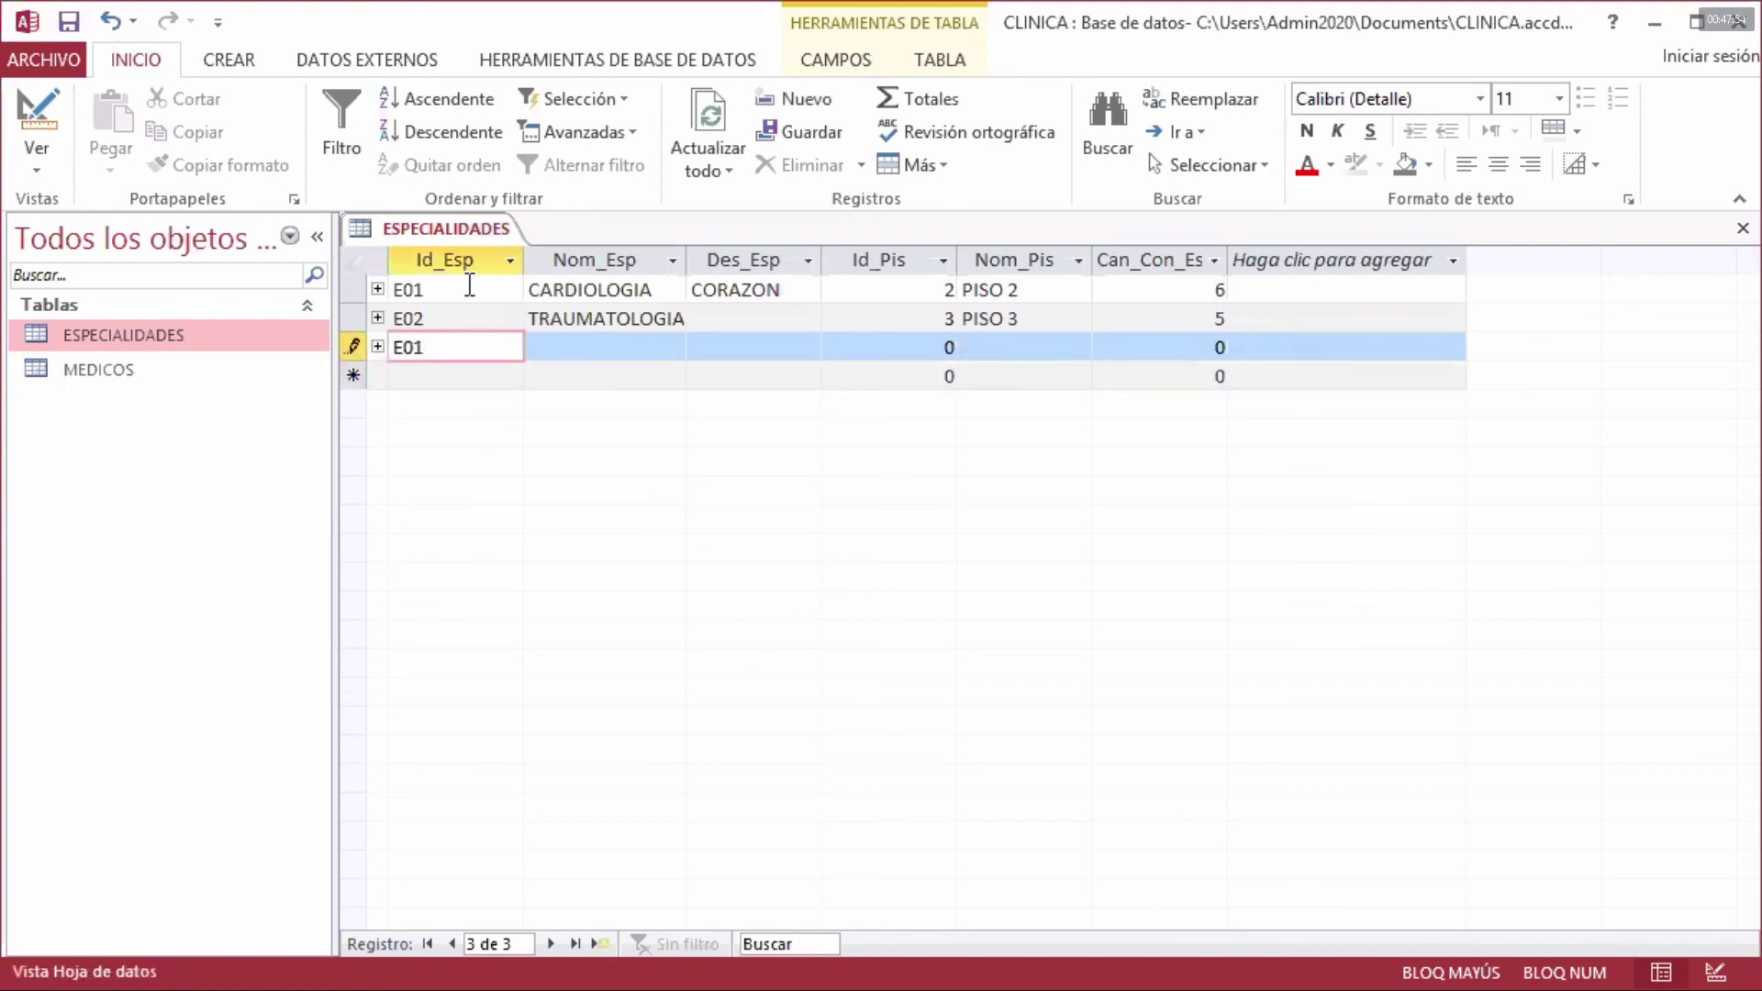
left_click(585, 345)
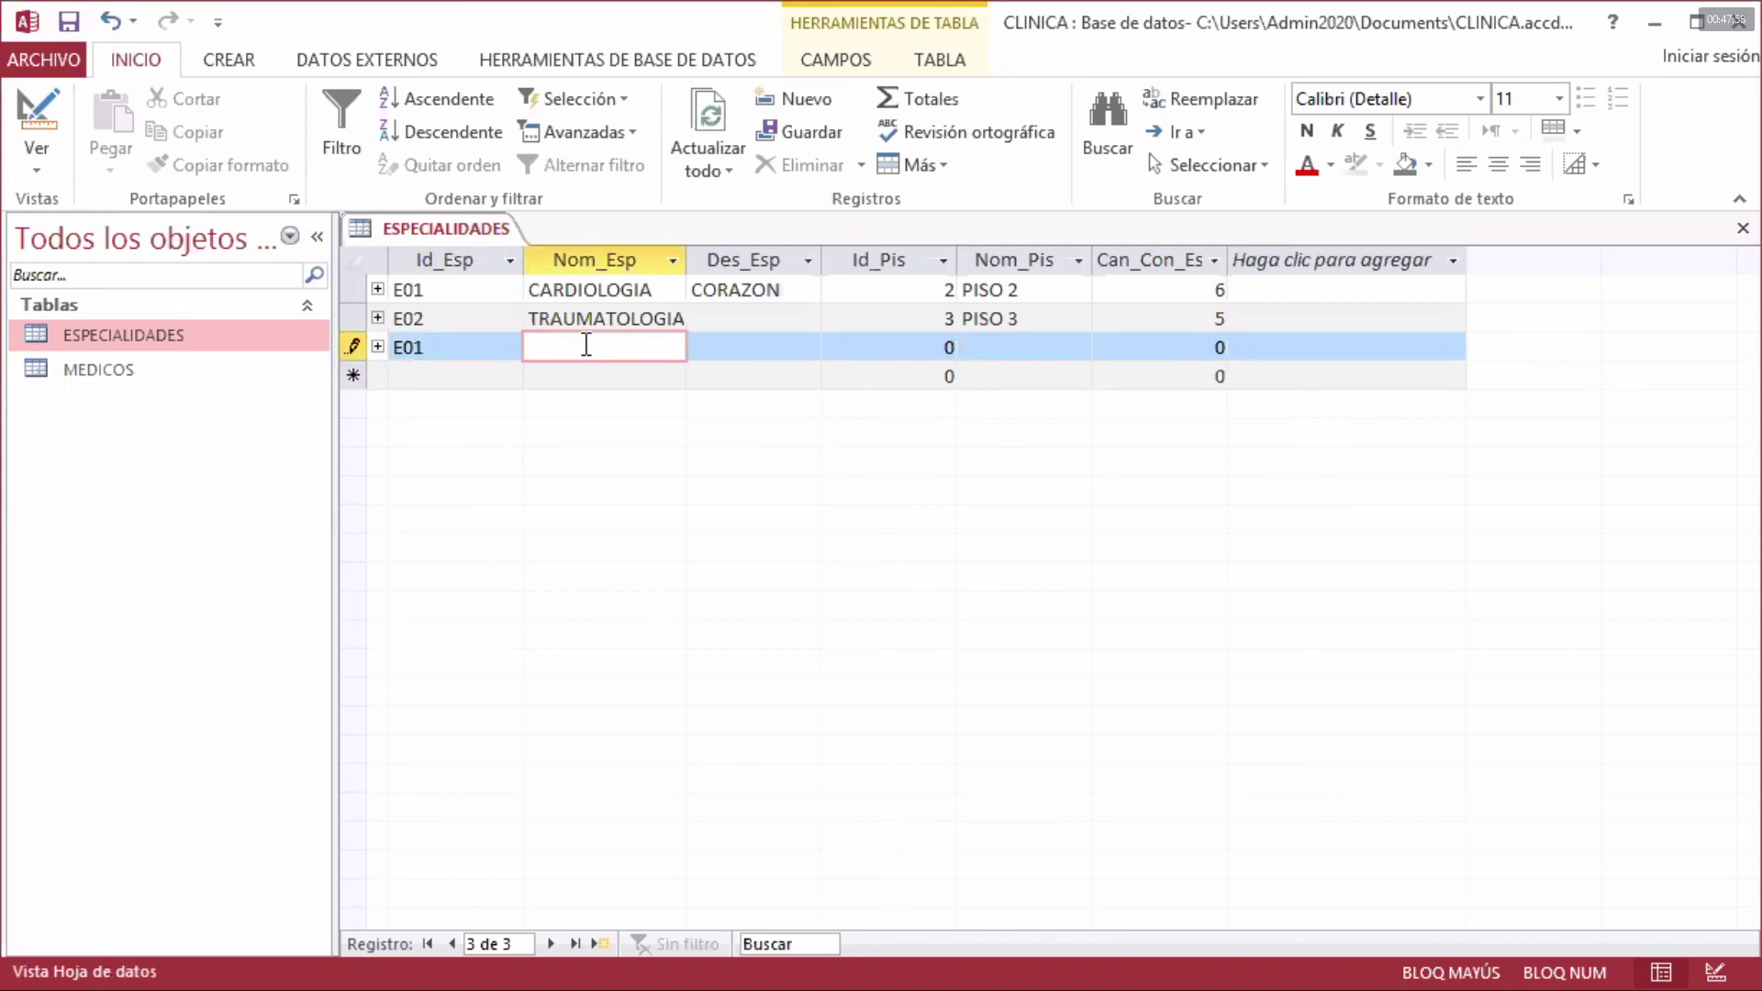
type("PEDIATRIA")
left_click(728, 346)
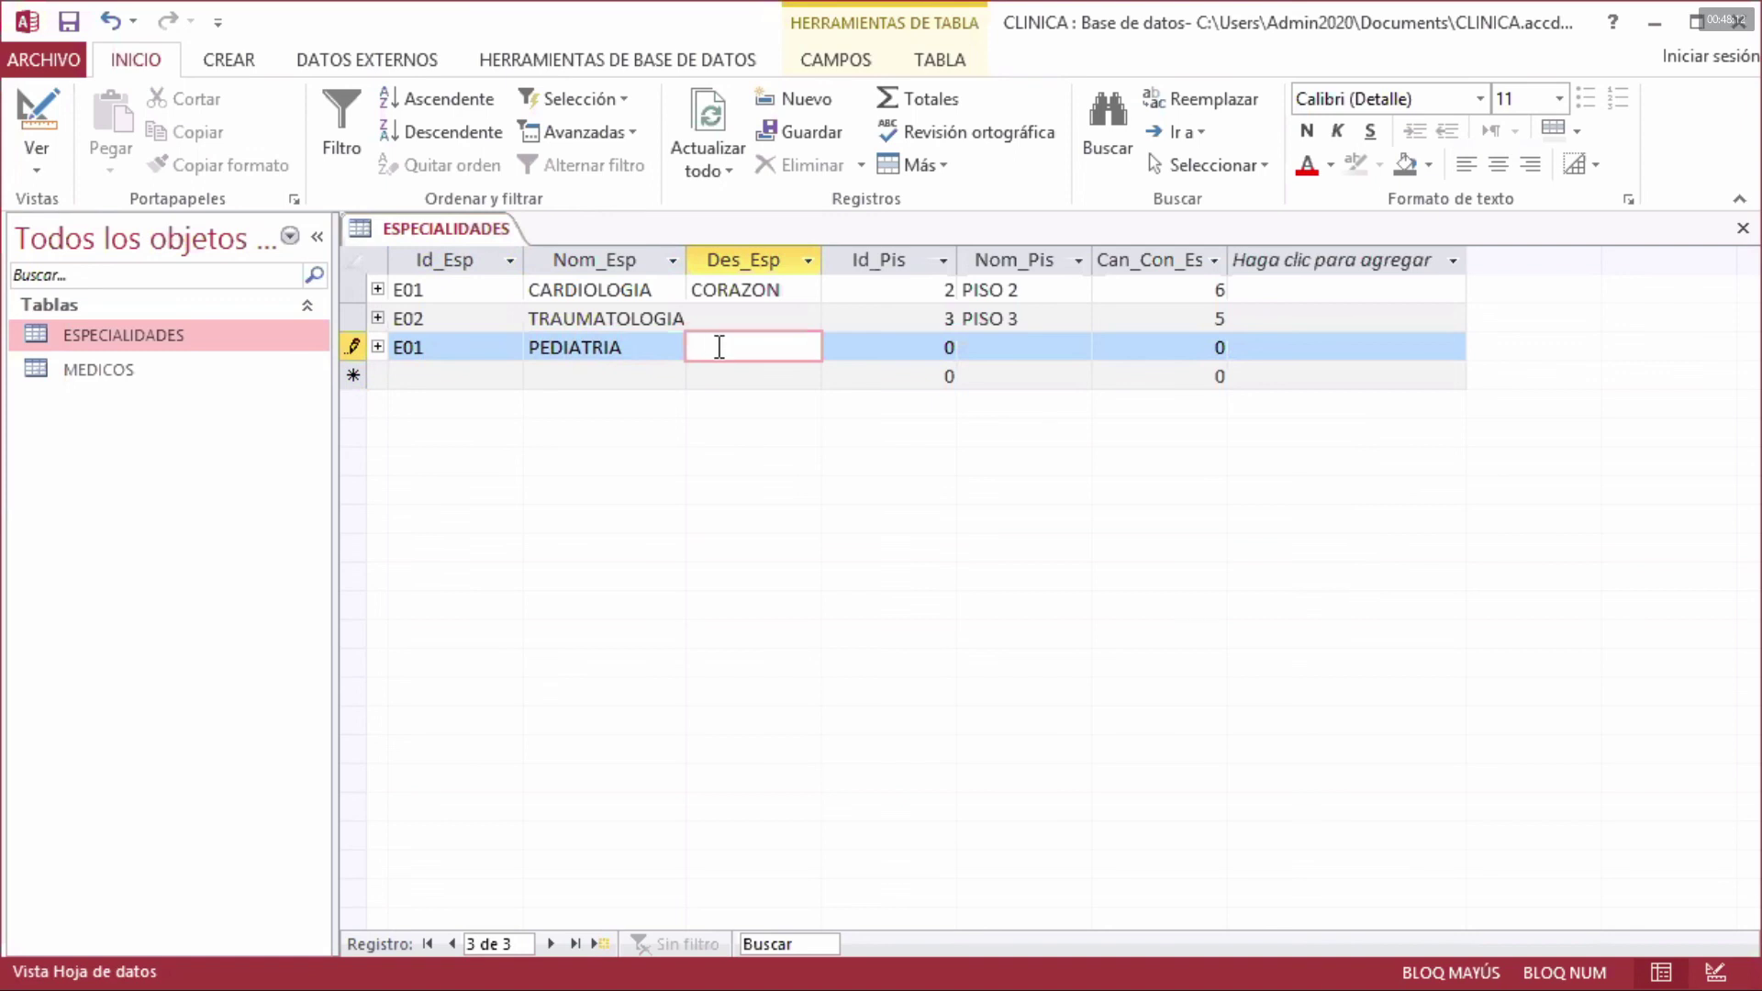
type("NIÑOS")
- Fill in the PEDIATRIA record with Id_Pis 4, Nom_Pis PISO 4 and Can_Con_Es 5, and try to commit it
left_click(936, 346)
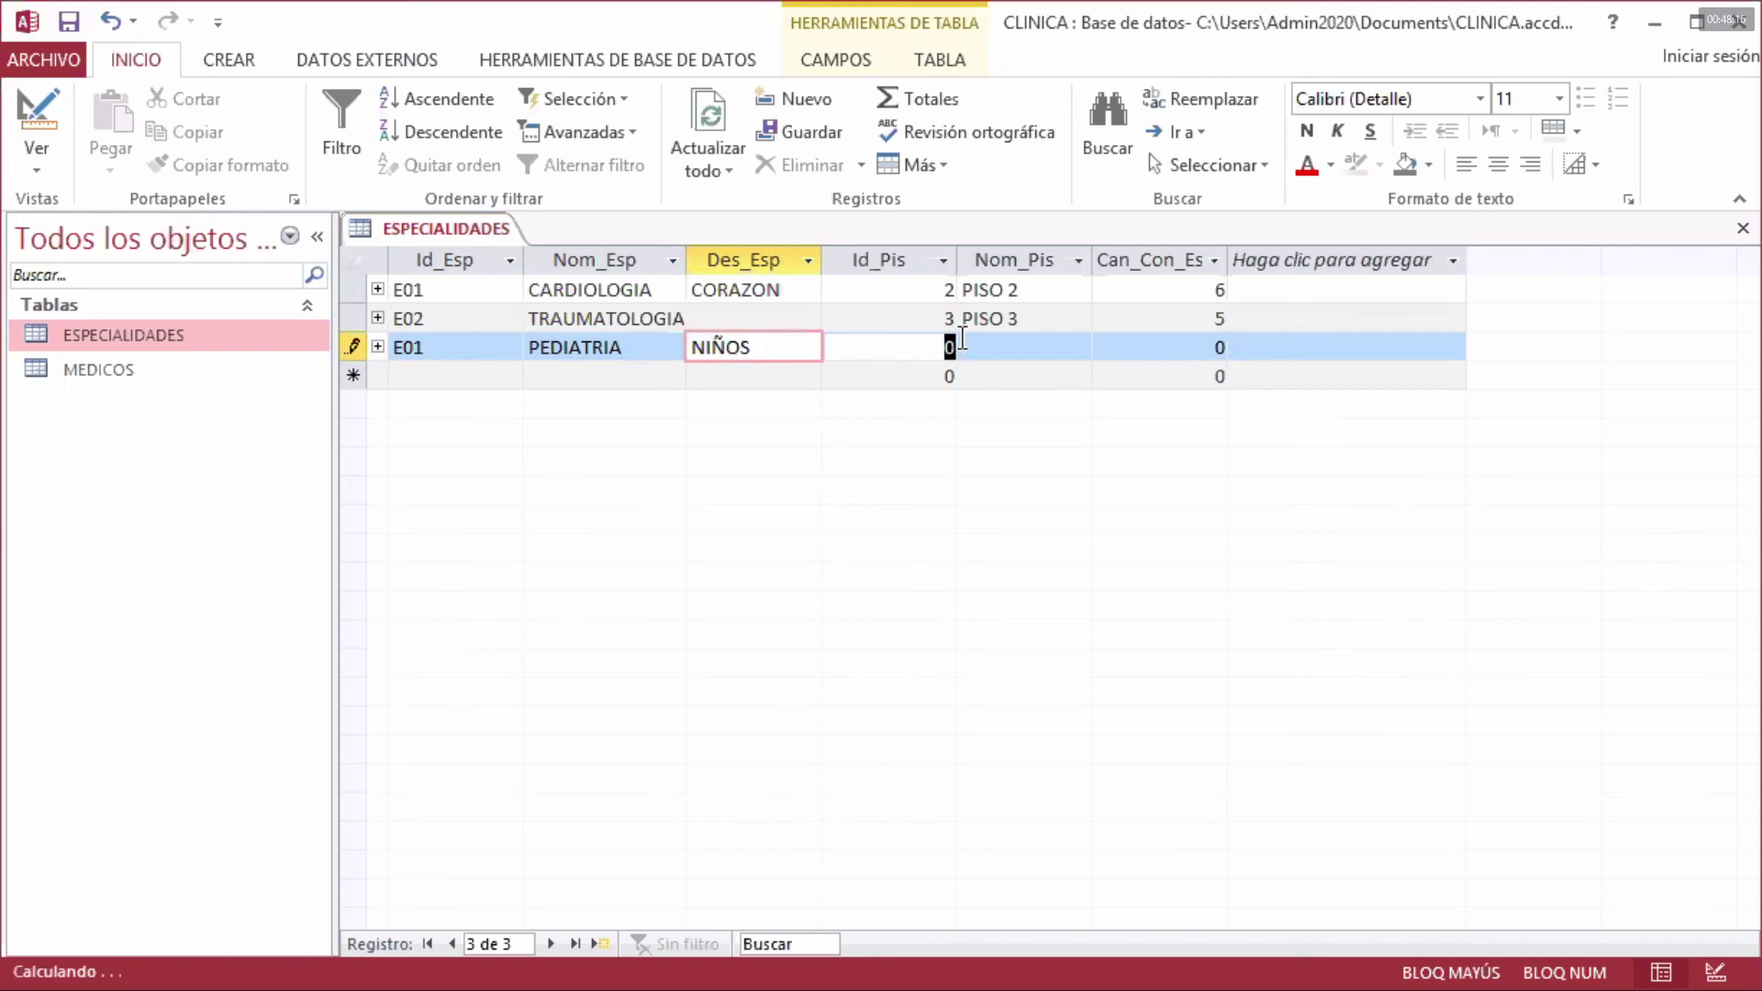
type("4")
left_click(1007, 358)
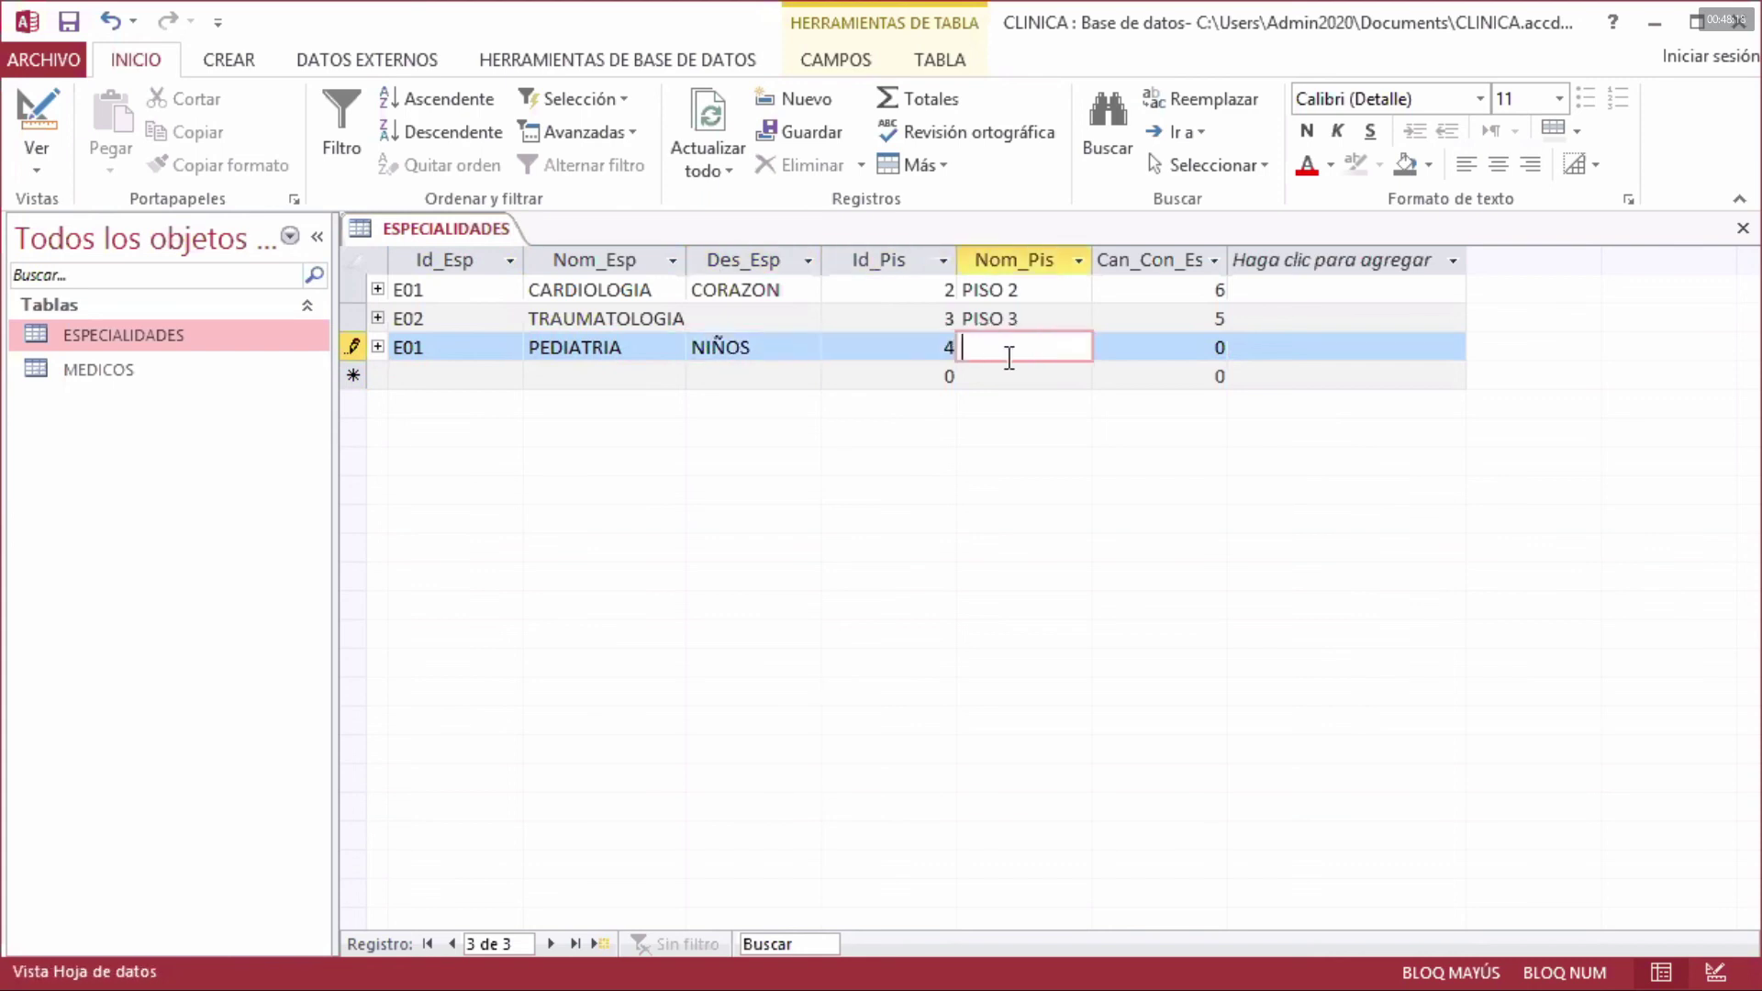
type("PISO 4")
double_click(1219, 347)
type("5")
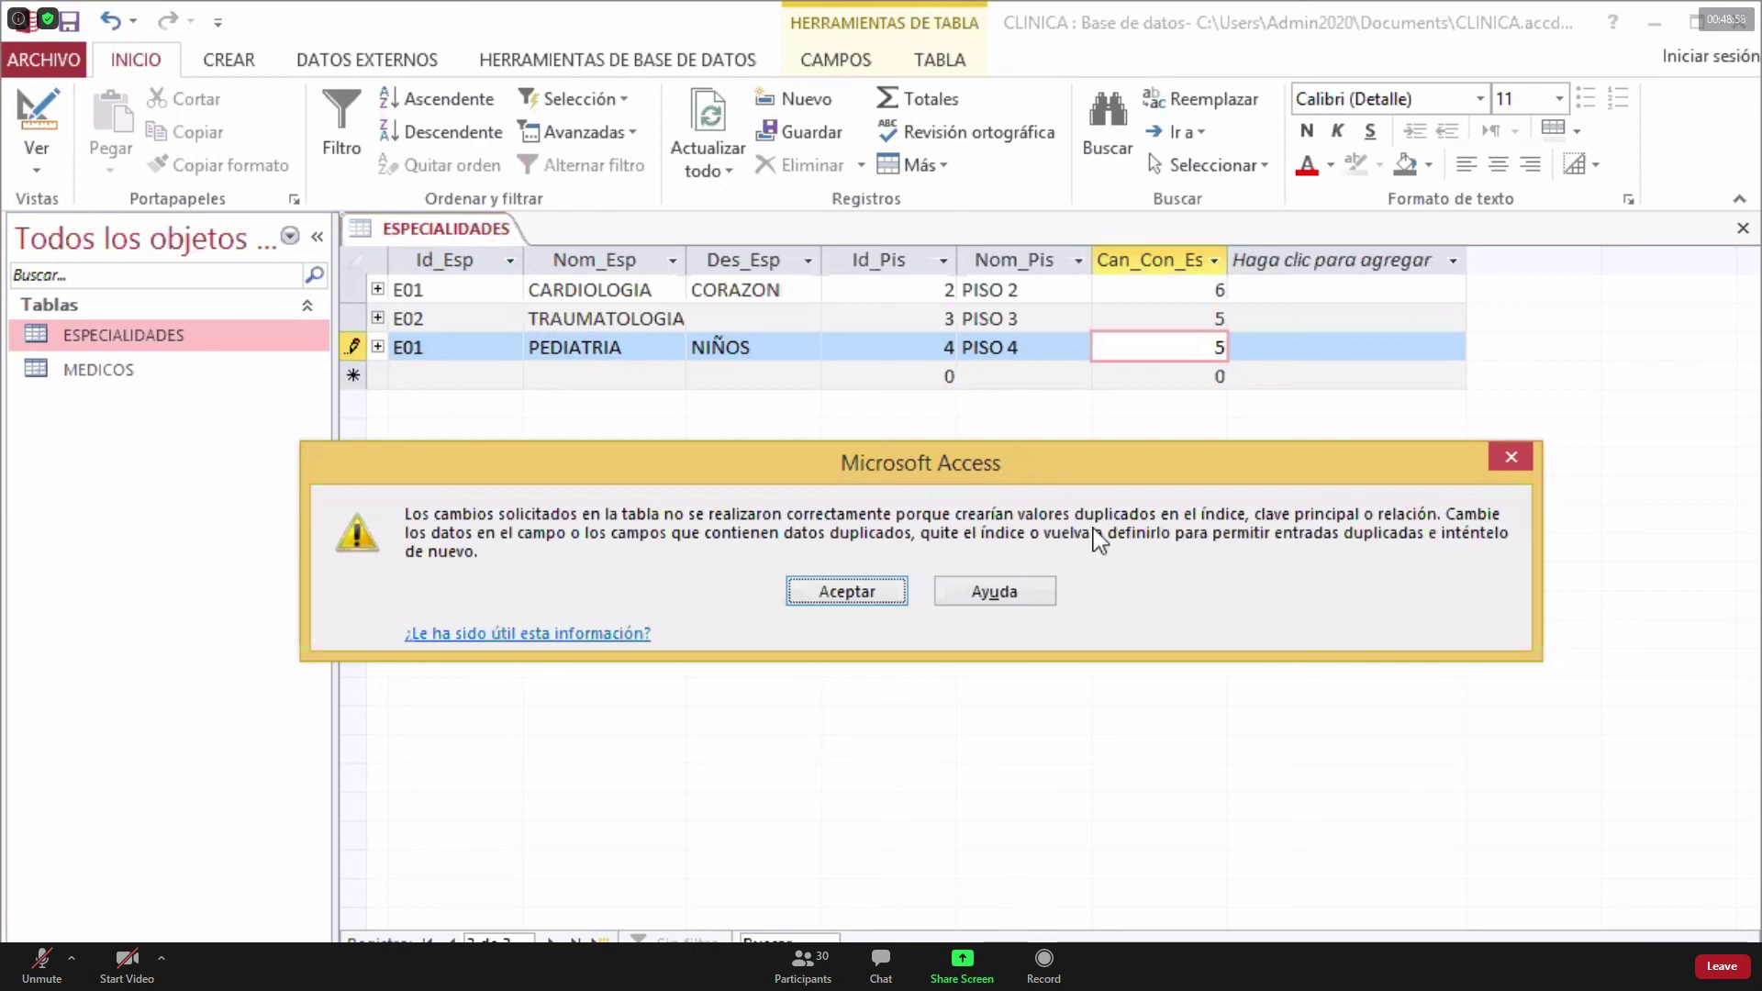
left_click(874, 602)
- Change the PEDIATRIA record's Id_Esp to E03, then save and close the ESPECIALIDADES datasheet
left_click(458, 346)
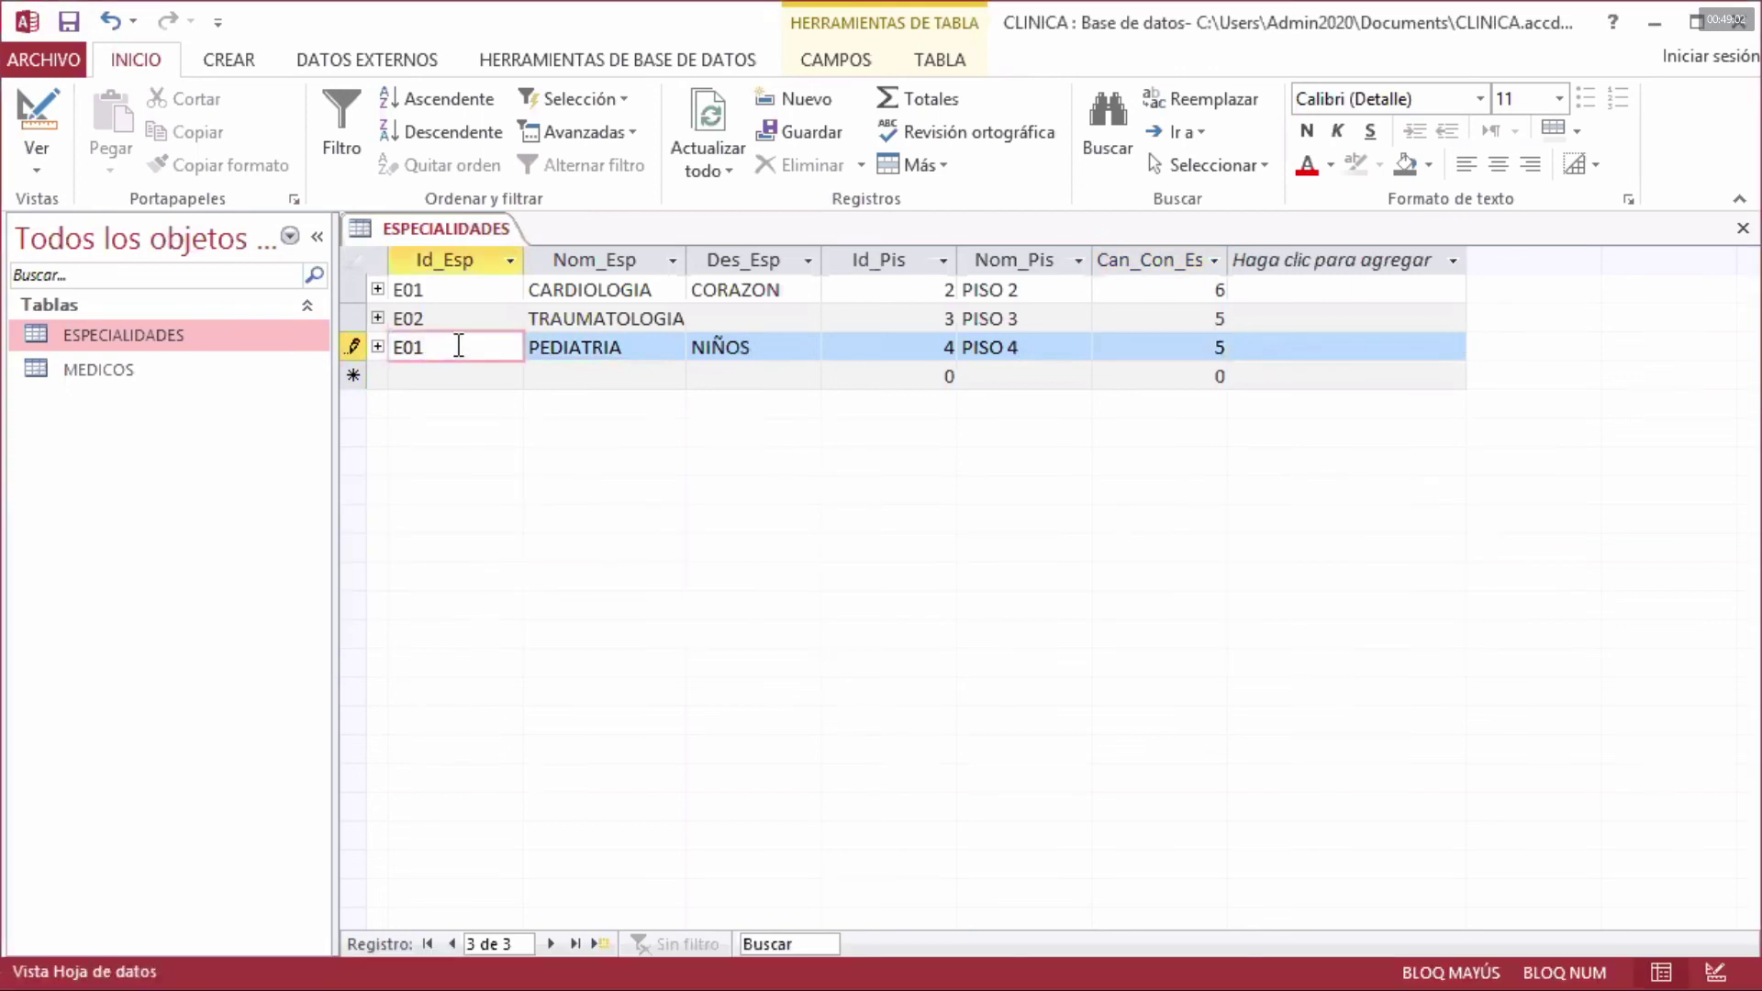
key("BackSpace")
type("3")
key("Tab")
left_click(450, 364)
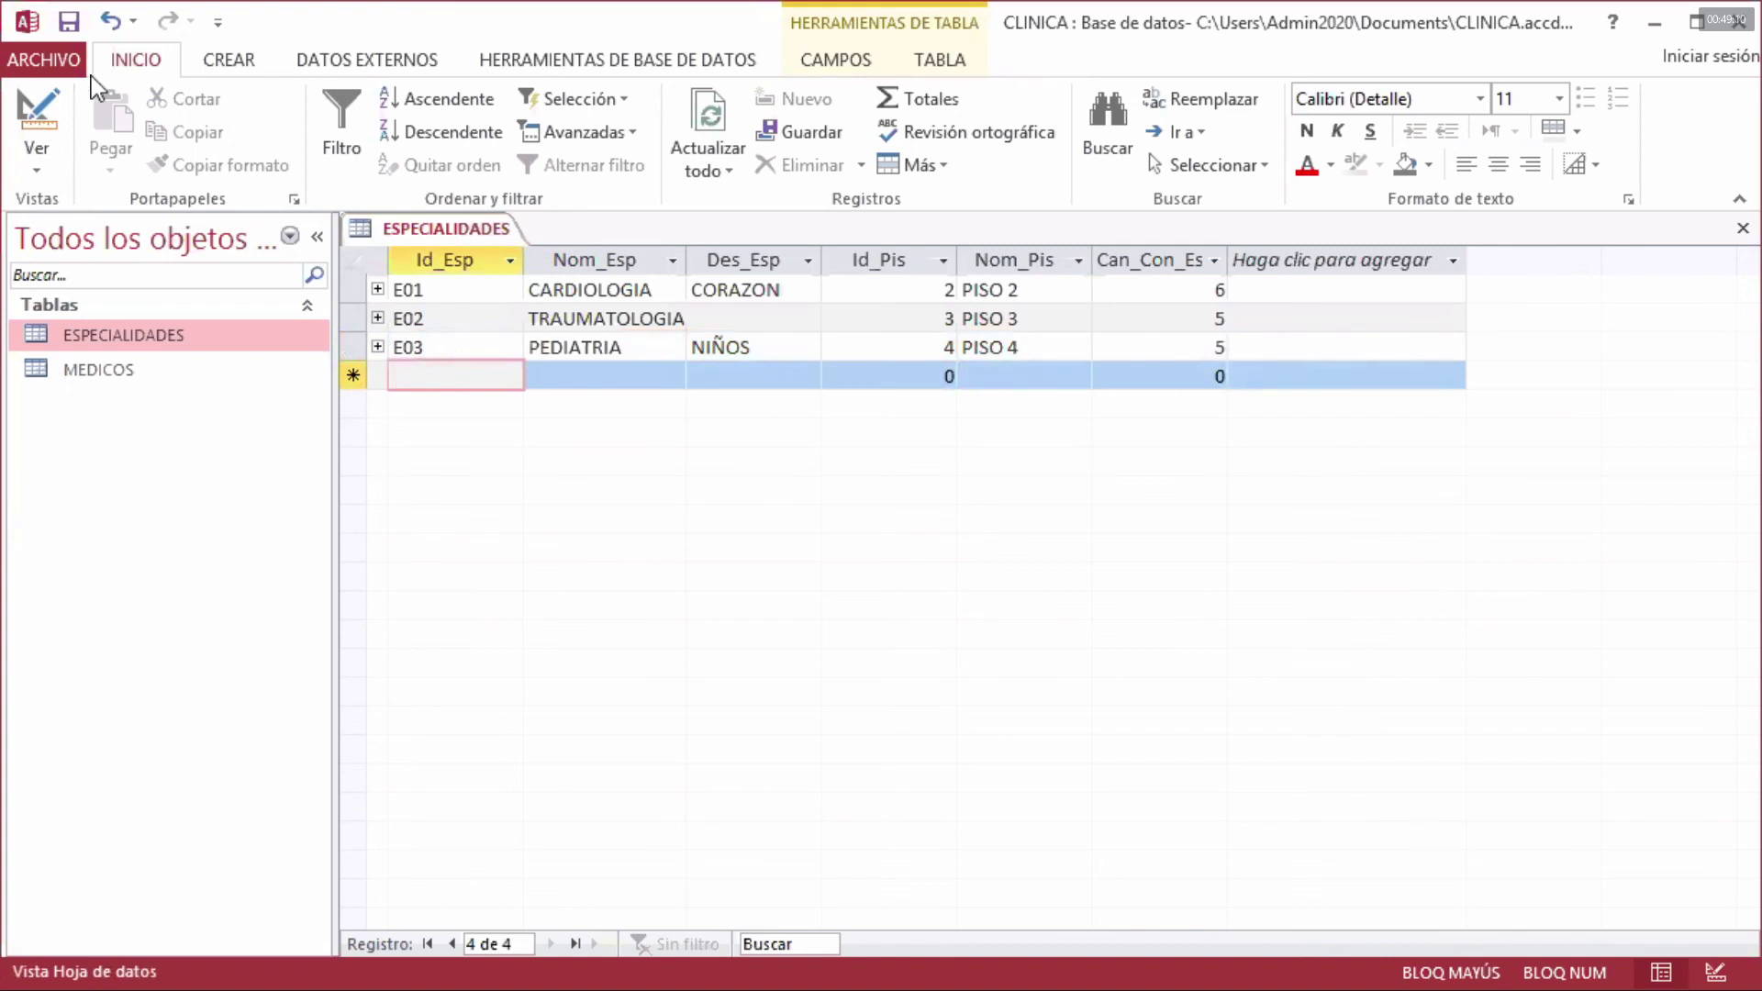
left_click(73, 24)
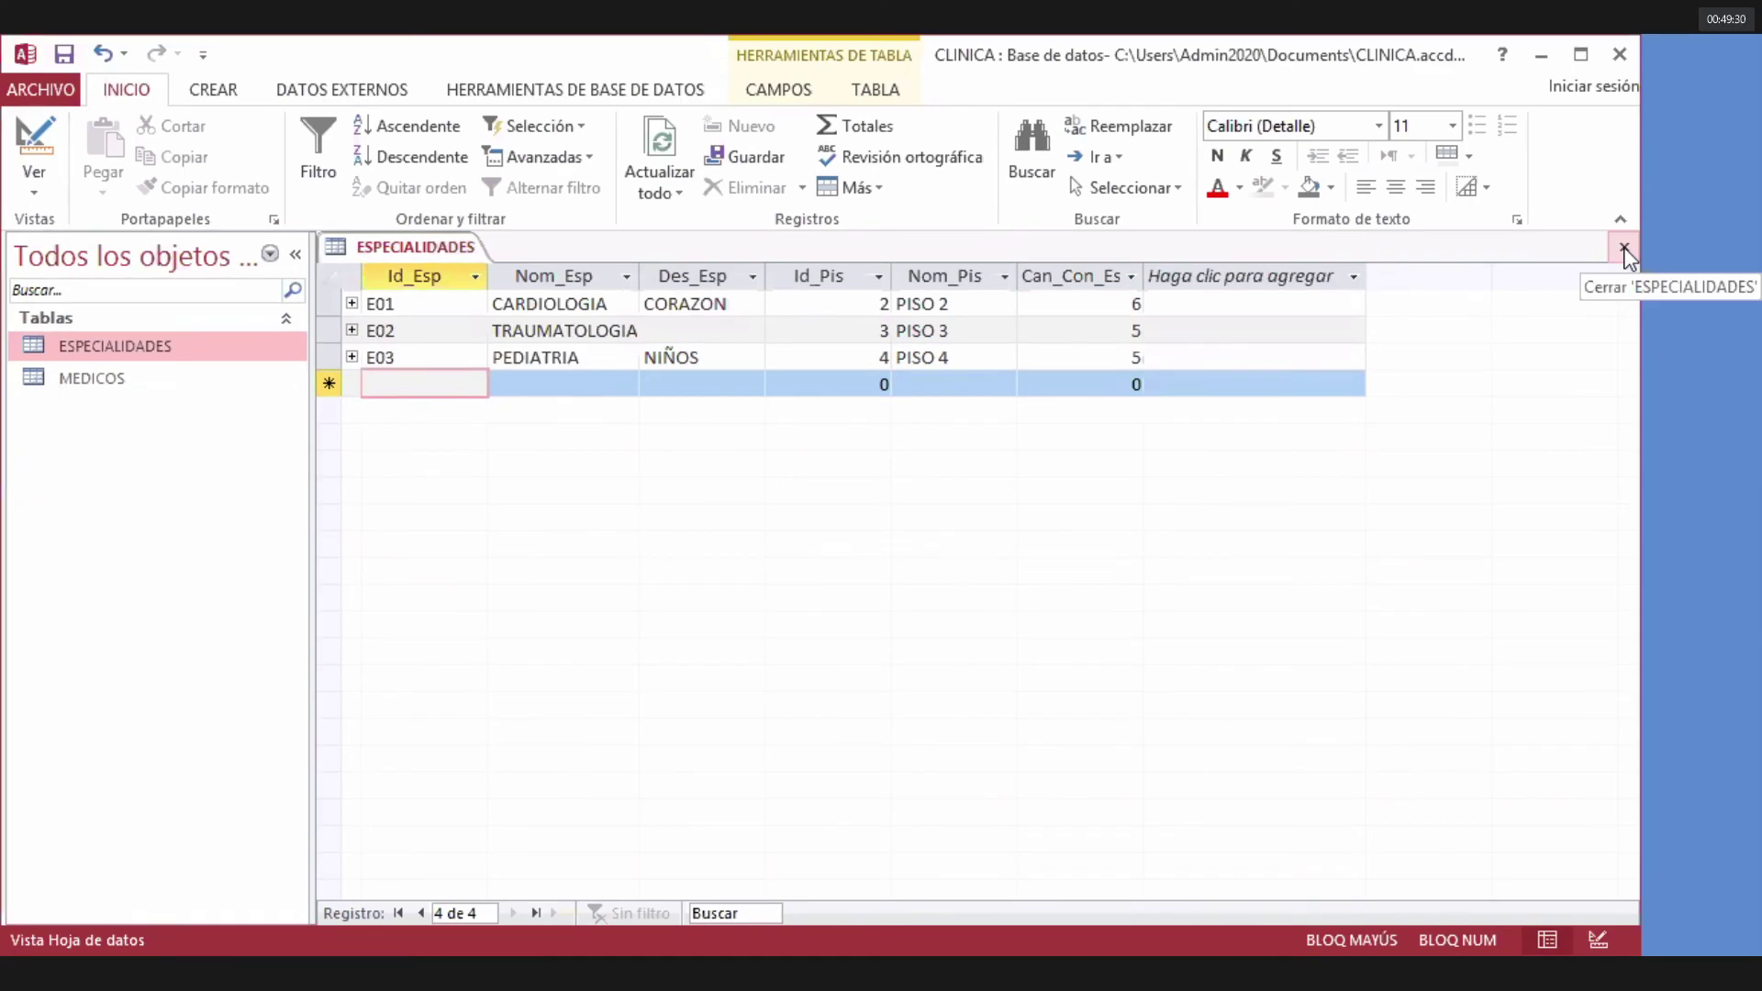
left_click(1624, 249)
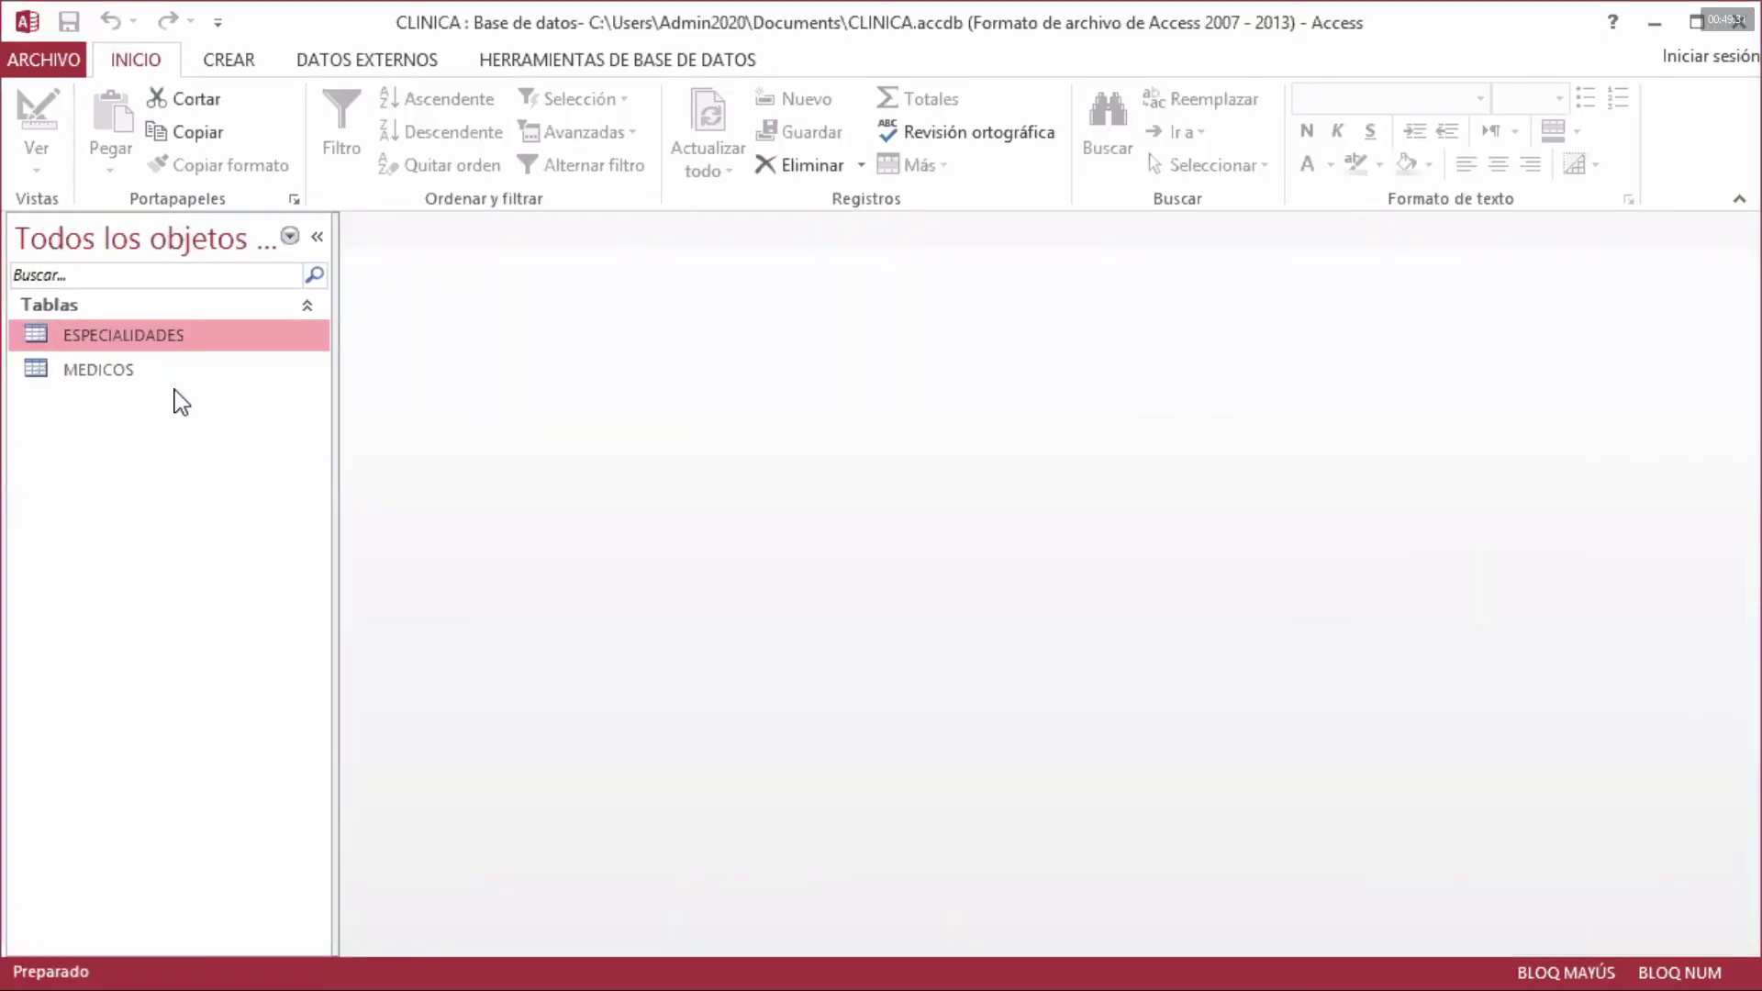
- Open the MEDICOS table and start the first doctor record with the doctor's ID, first name, surname and date of birth
double_click(122, 371)
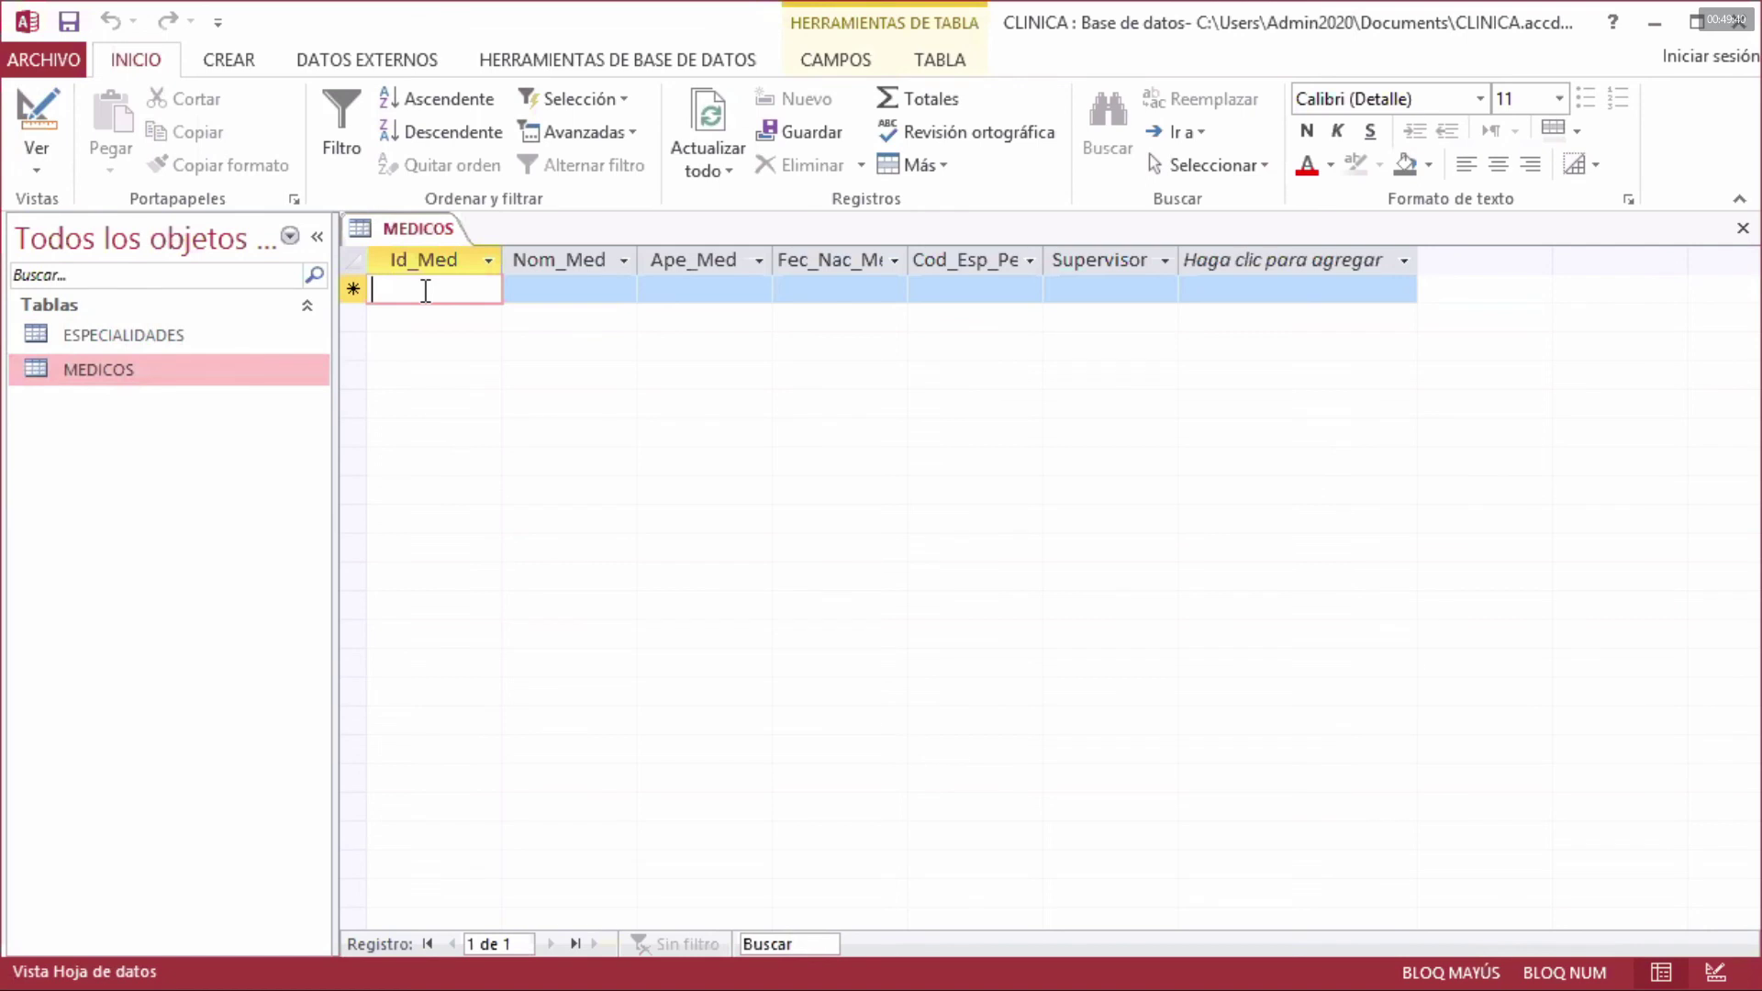
type("1801")
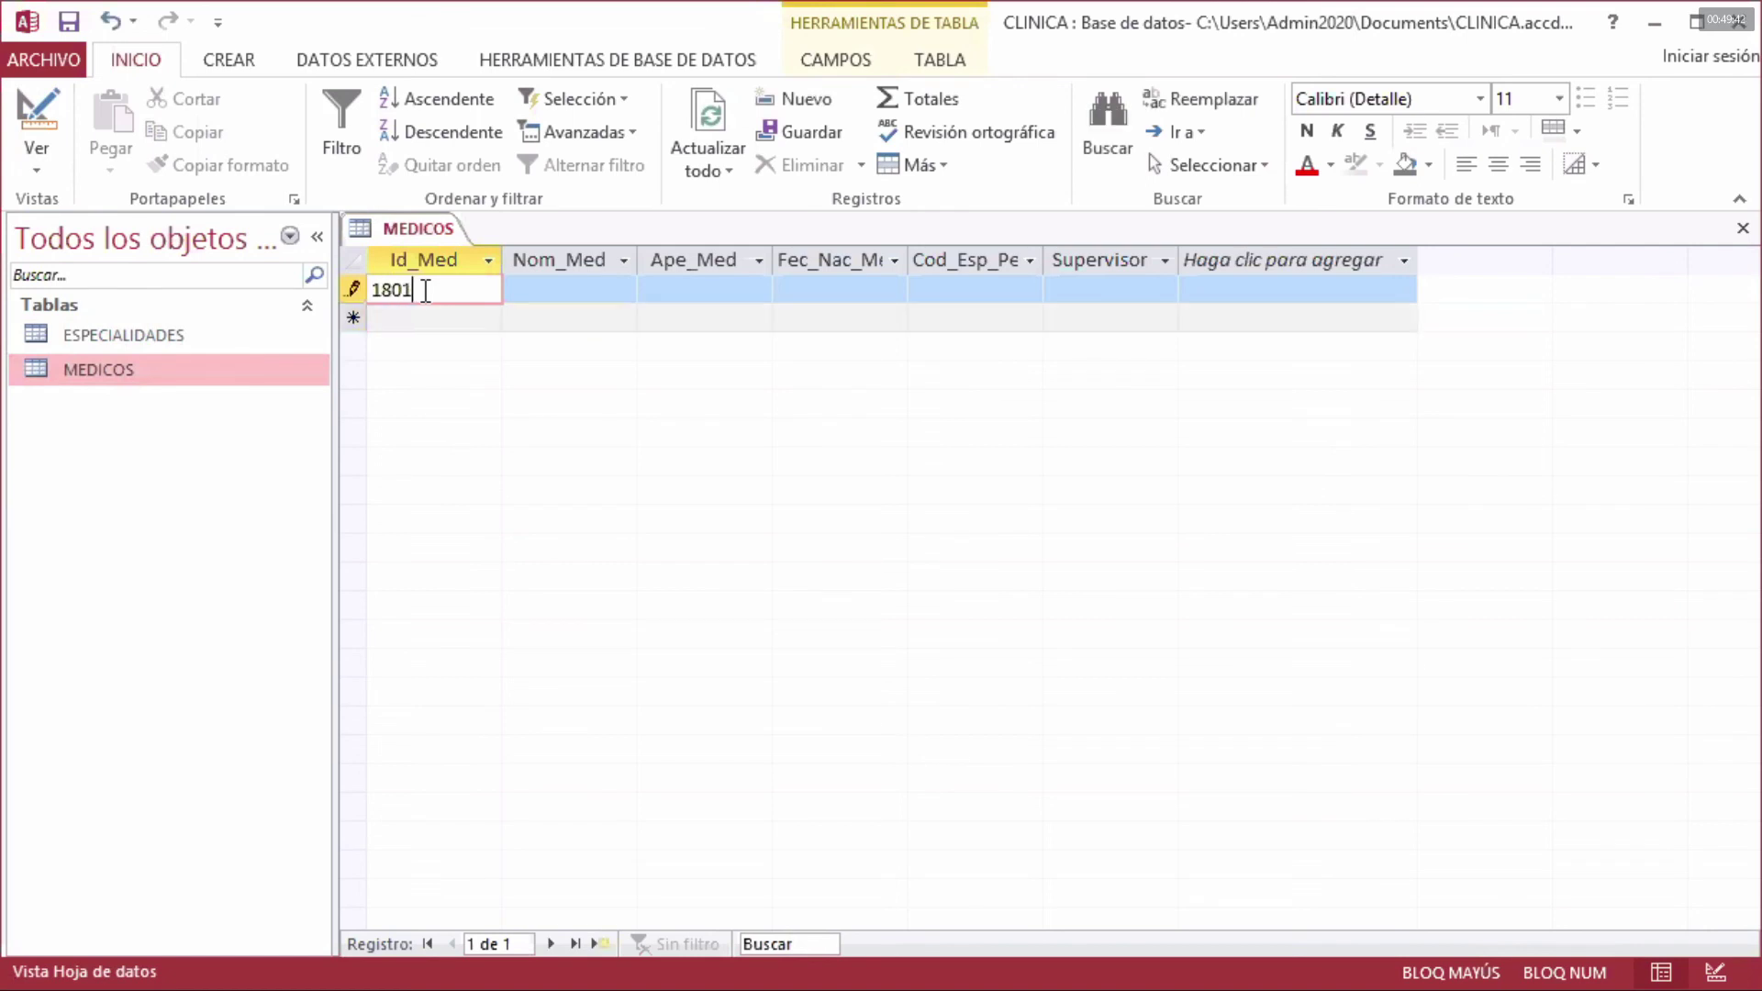
left_click(563, 292)
type("ANA")
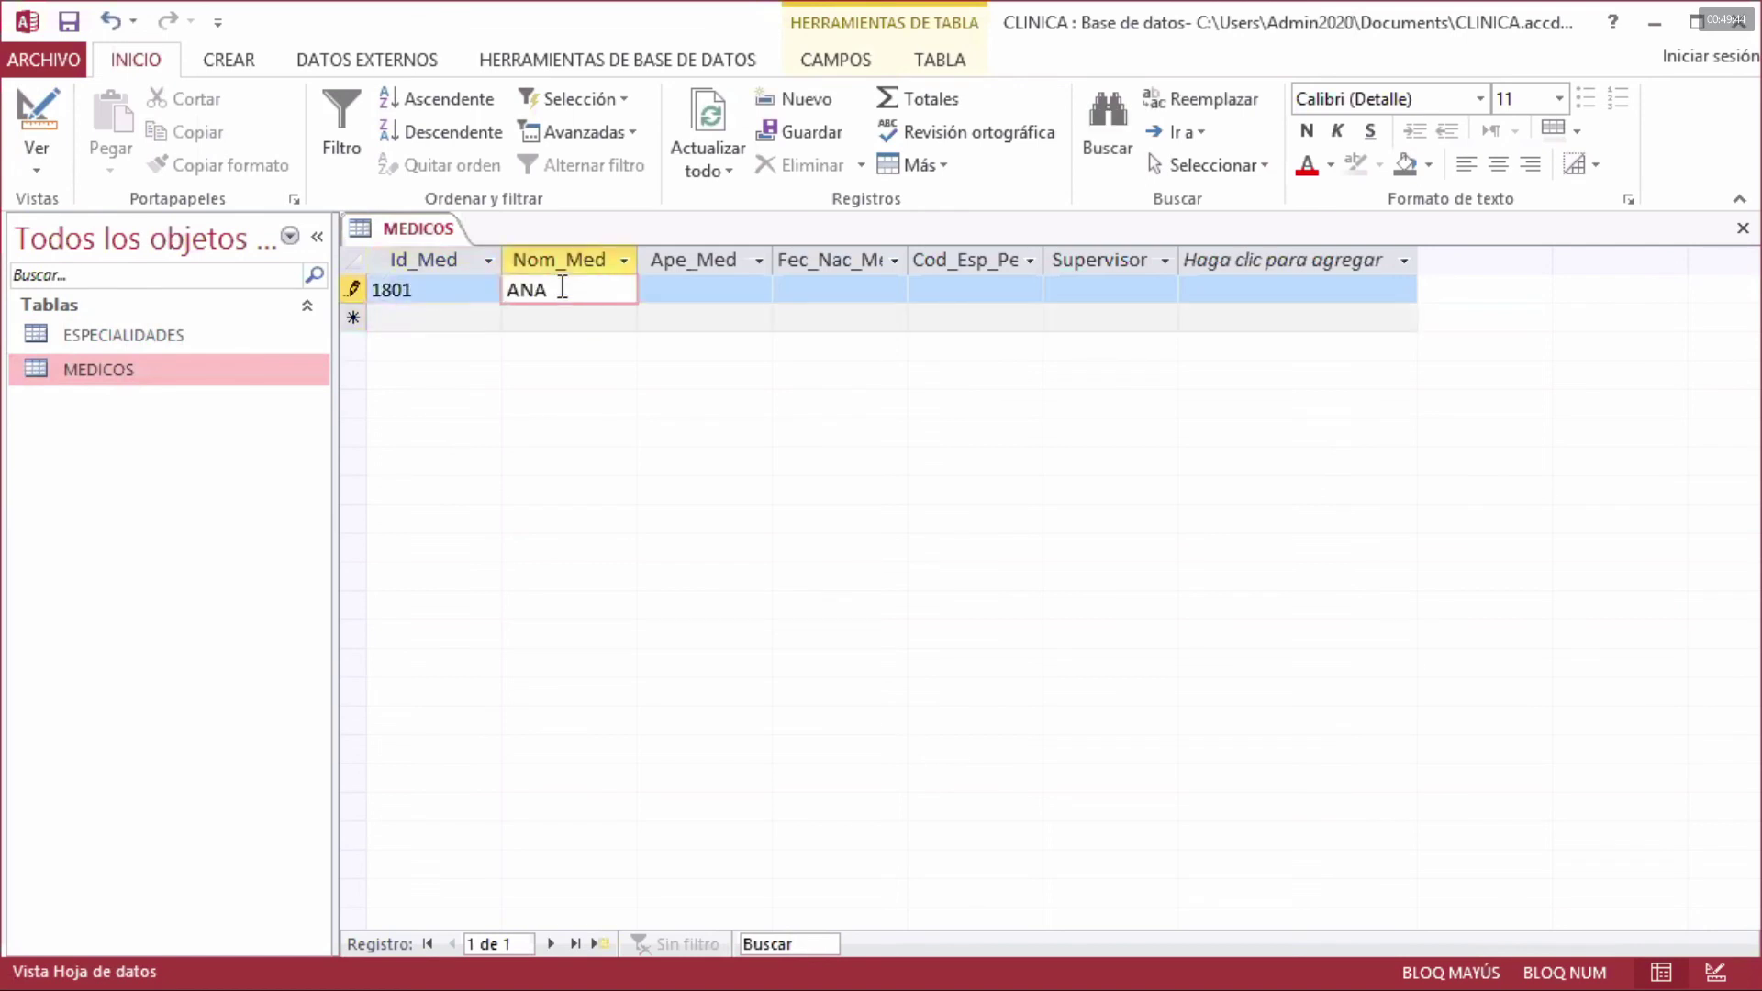
left_click(687, 296)
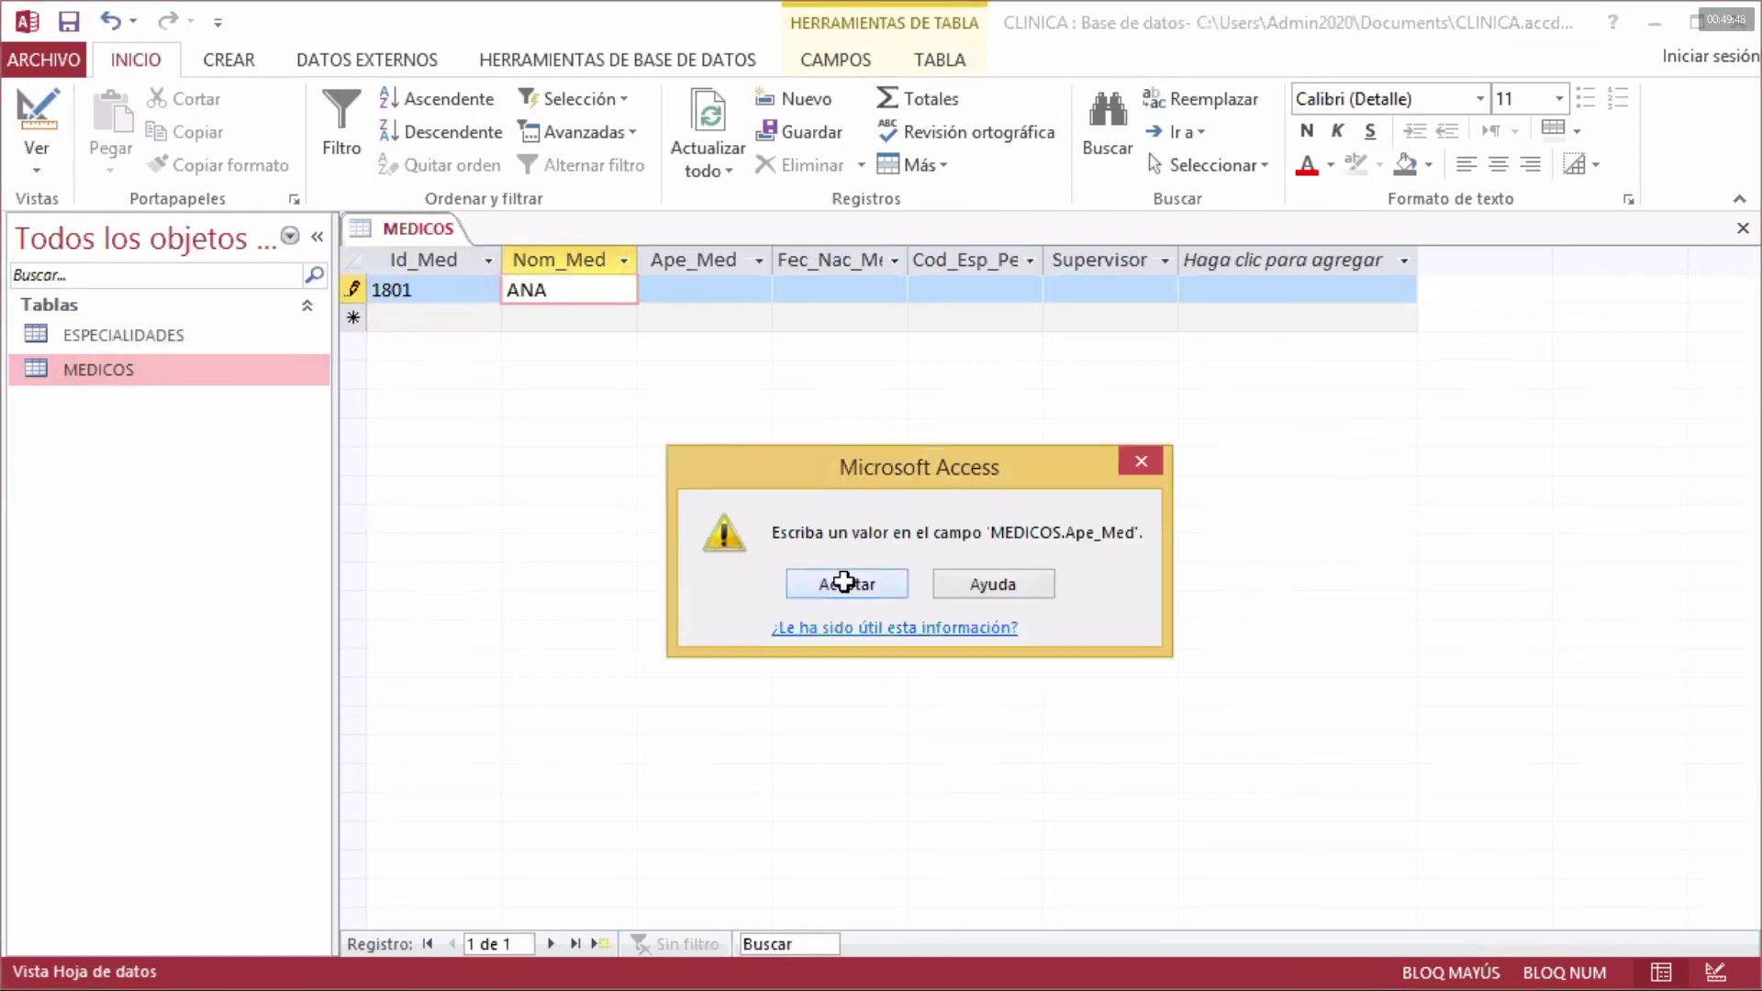
left_click(846, 582)
type("REYES")
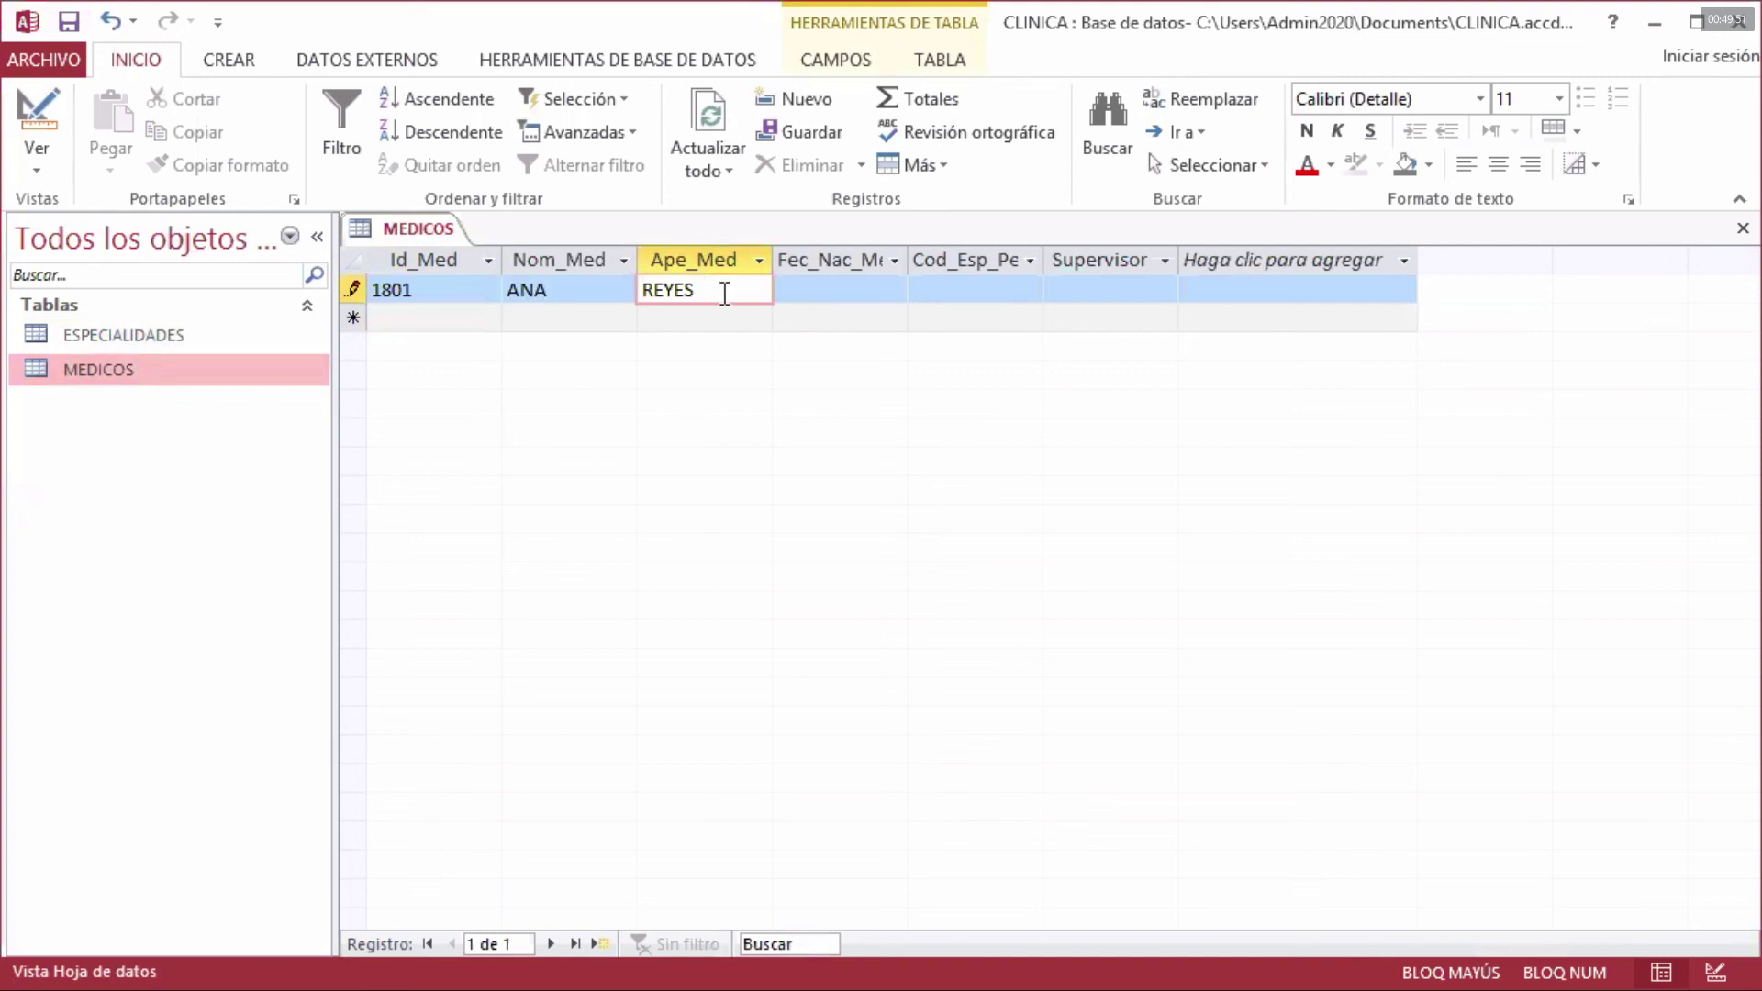
left_click(824, 288)
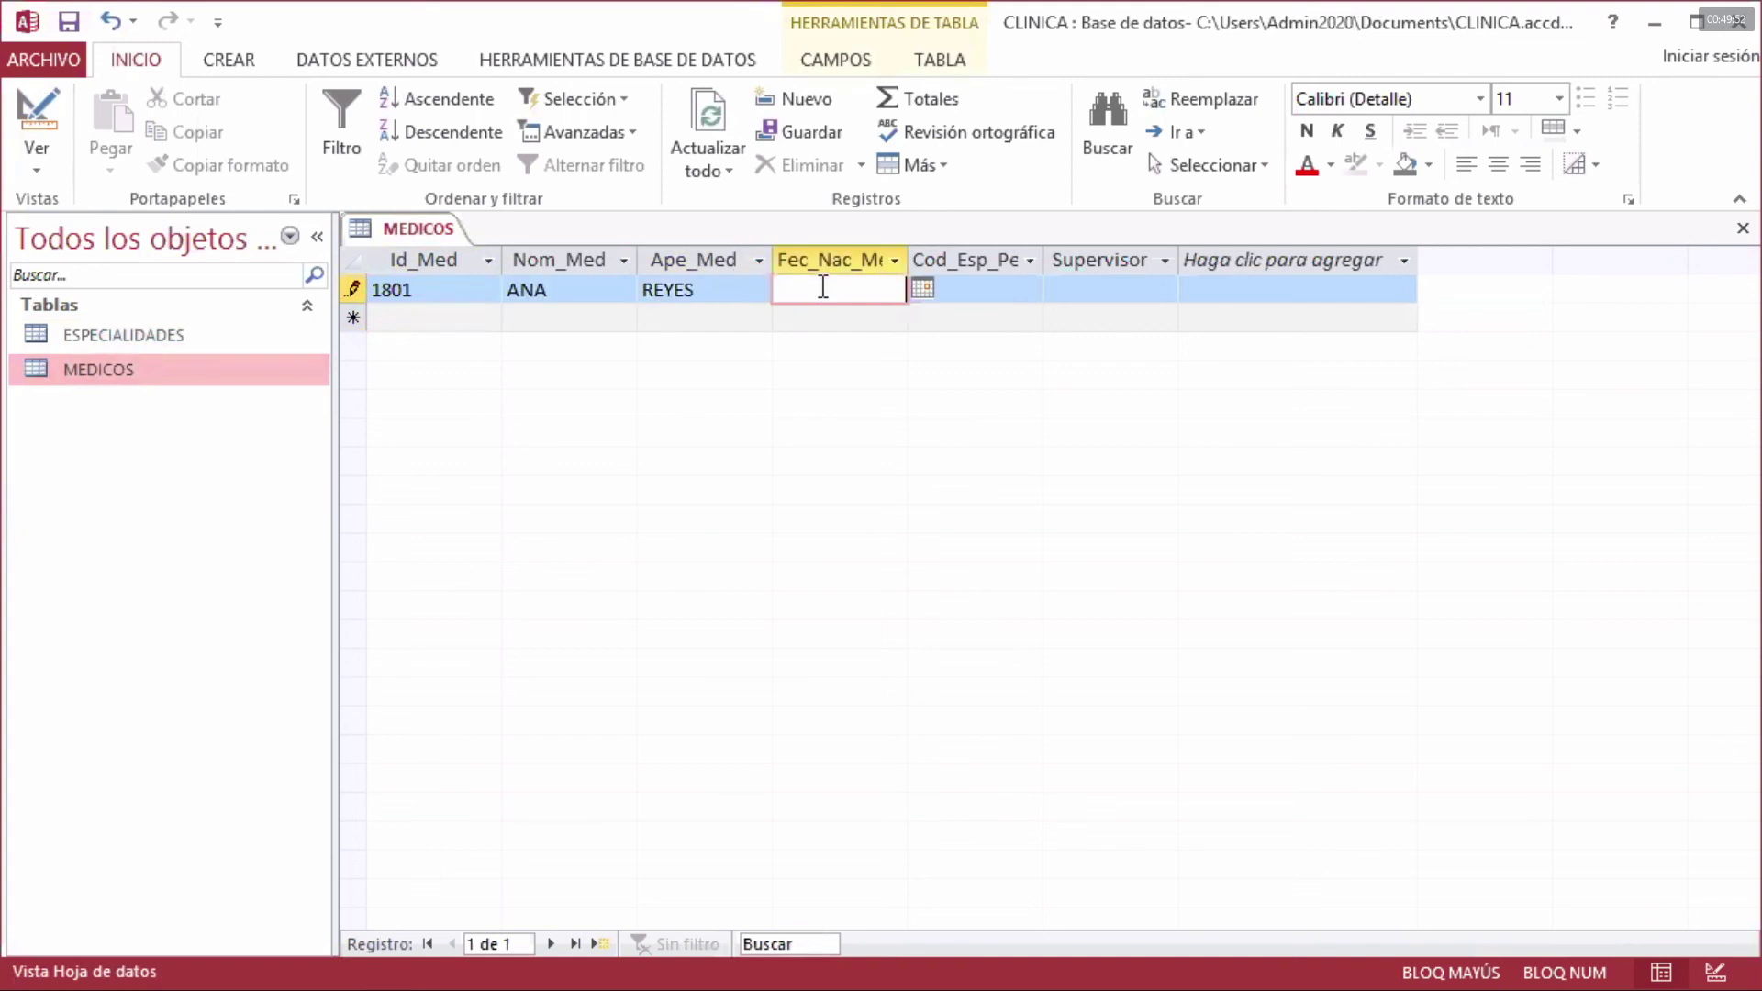
type("15/02/1990")
left_click(974, 299)
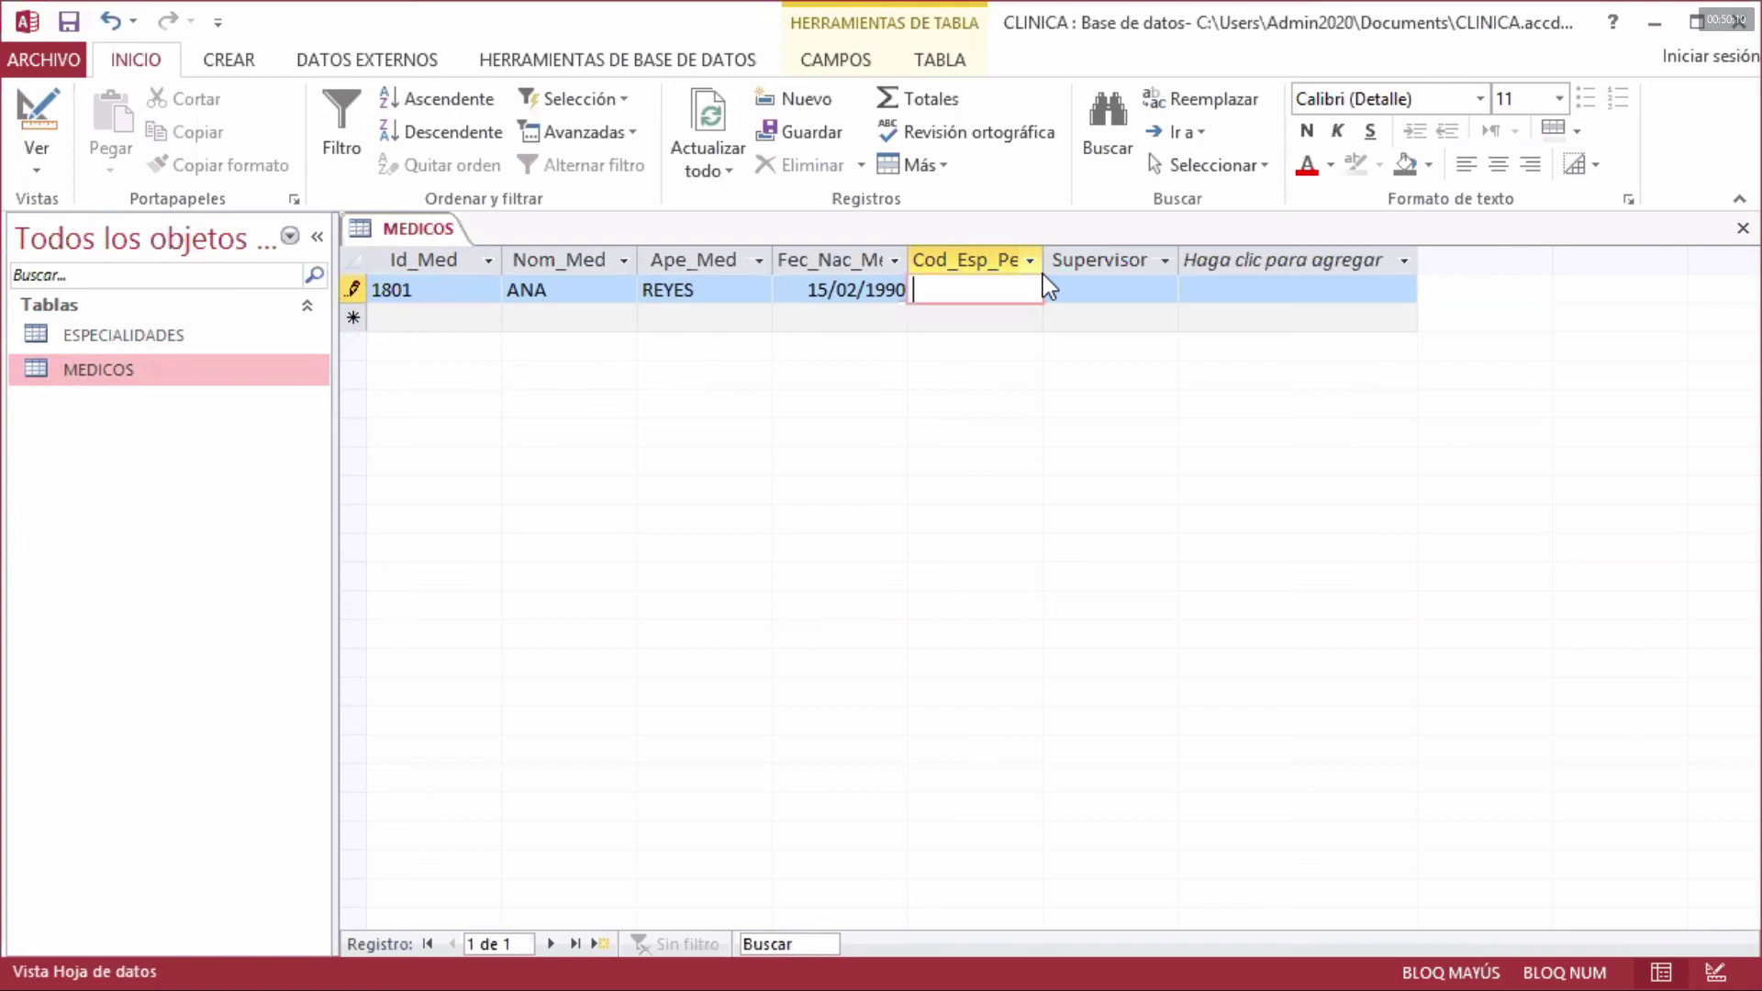
- Open the ESPECIALIDADES table, check which Id_Esp codes exist, and close it again
double_click(106, 337)
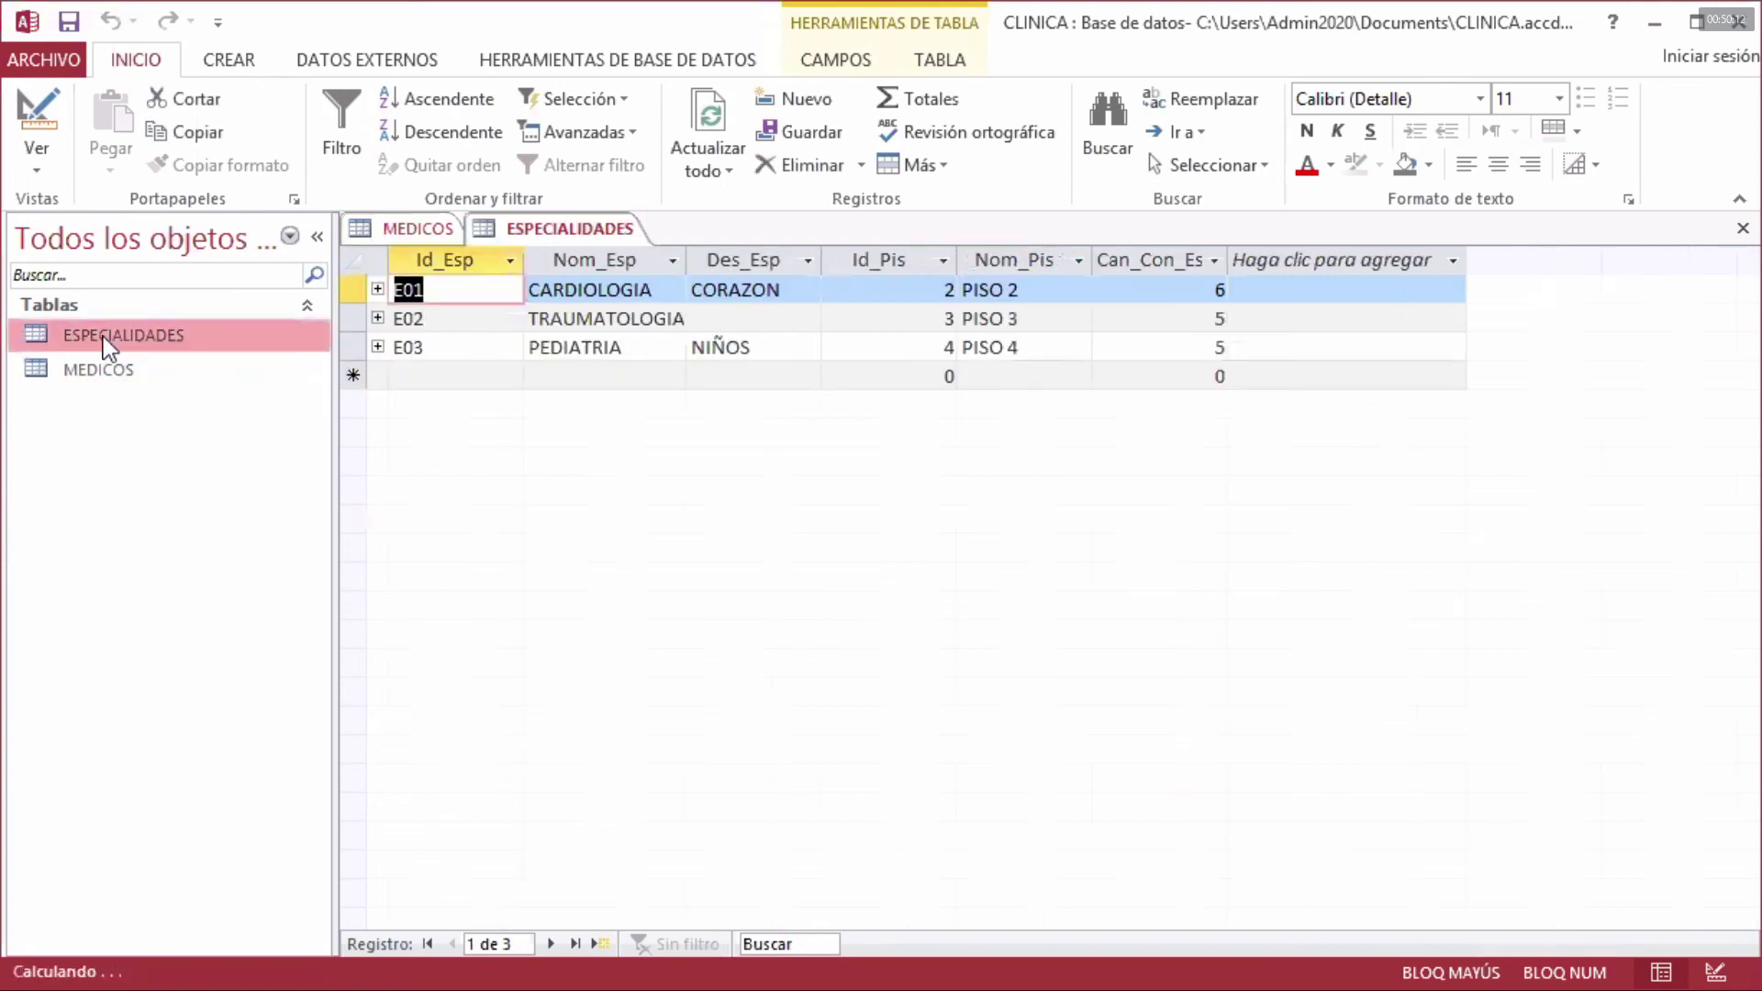
left_click(416, 318)
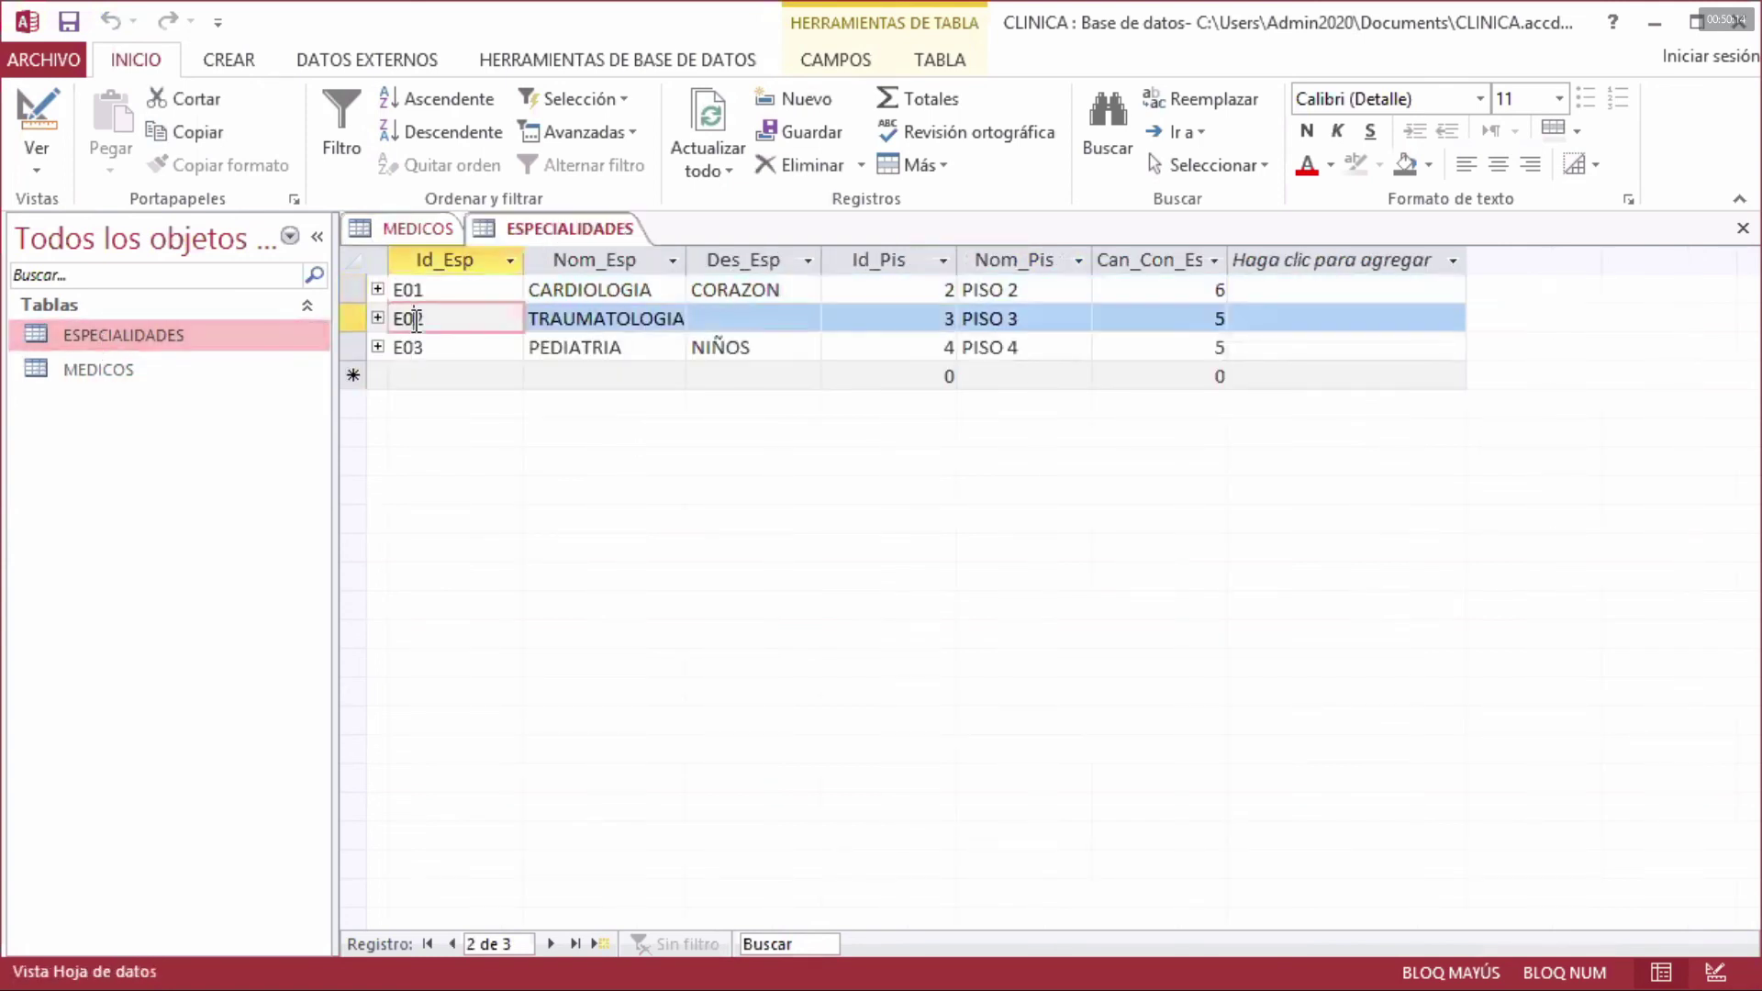
left_click(414, 346)
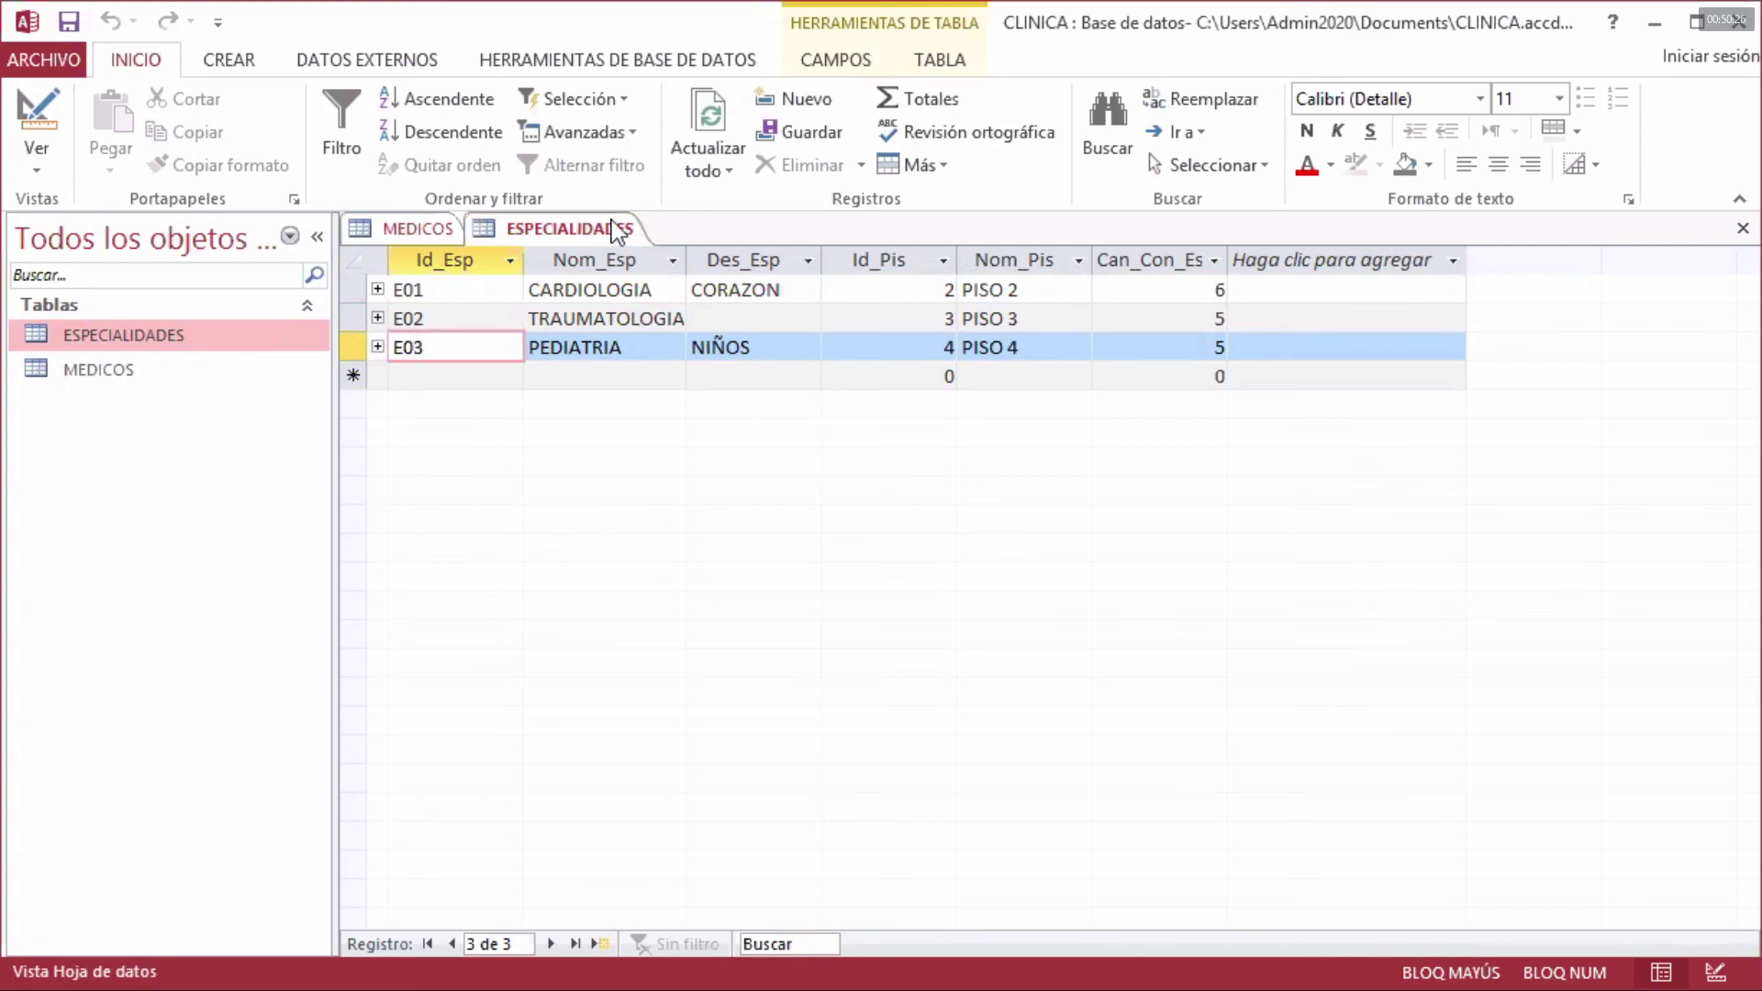
right_click(549, 231)
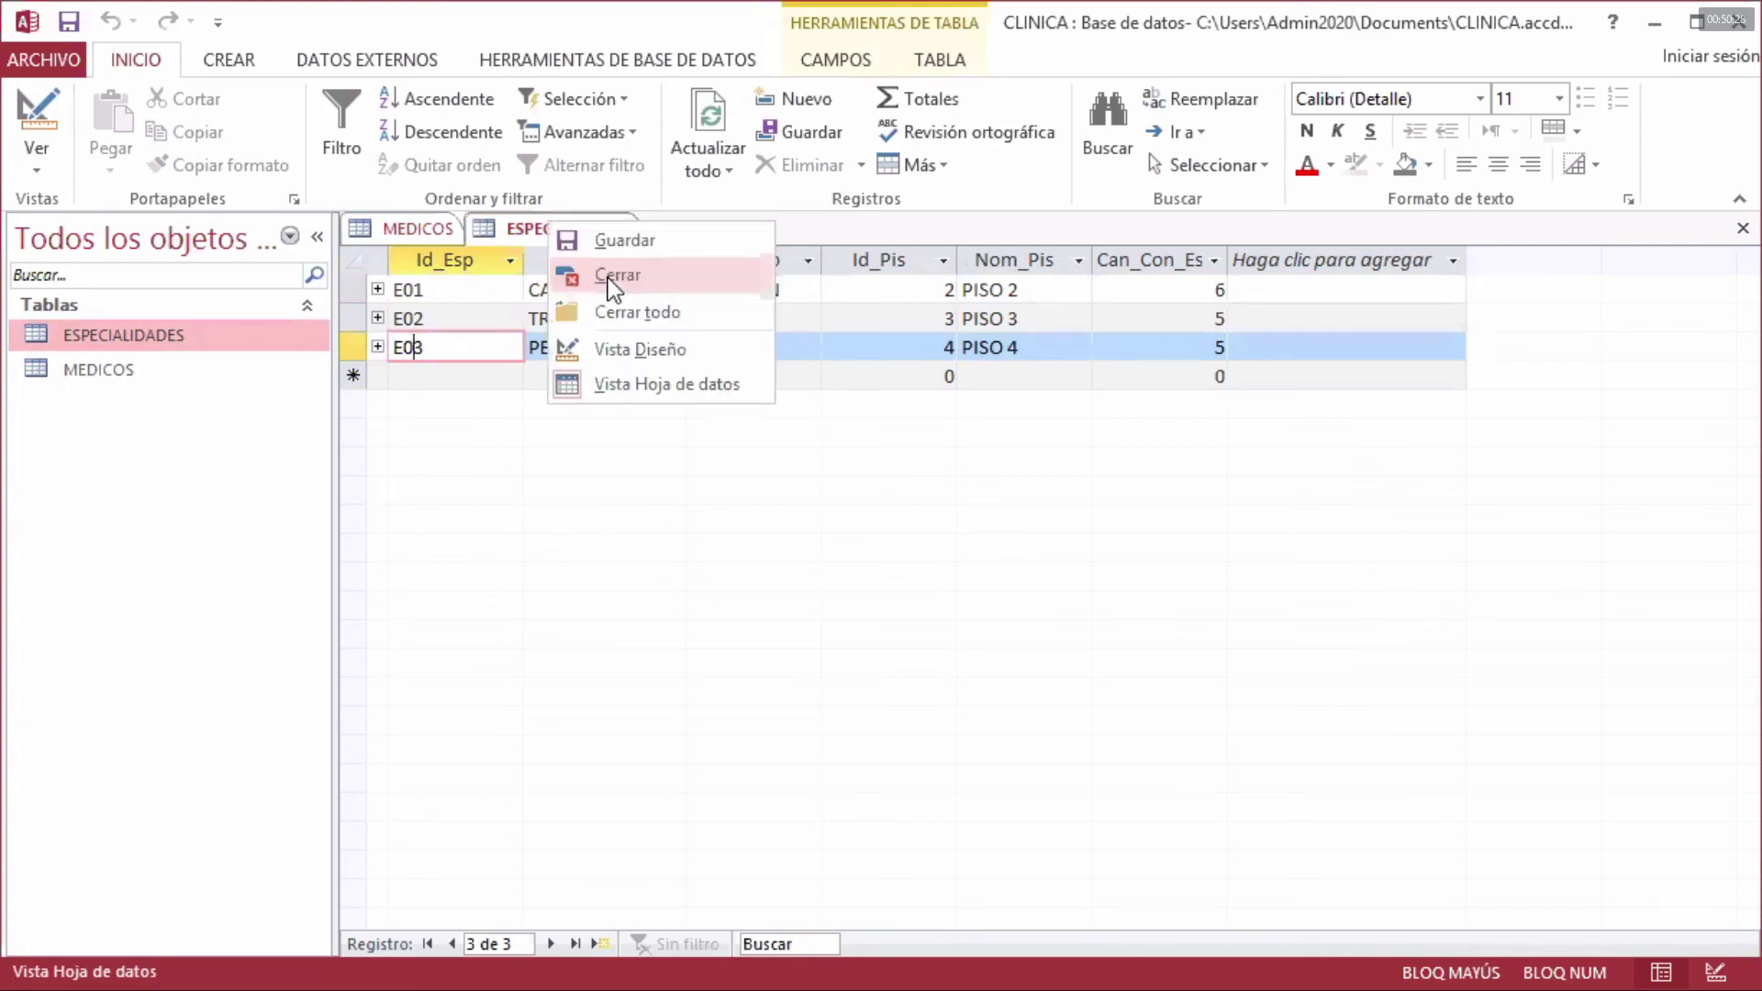
left_click(613, 276)
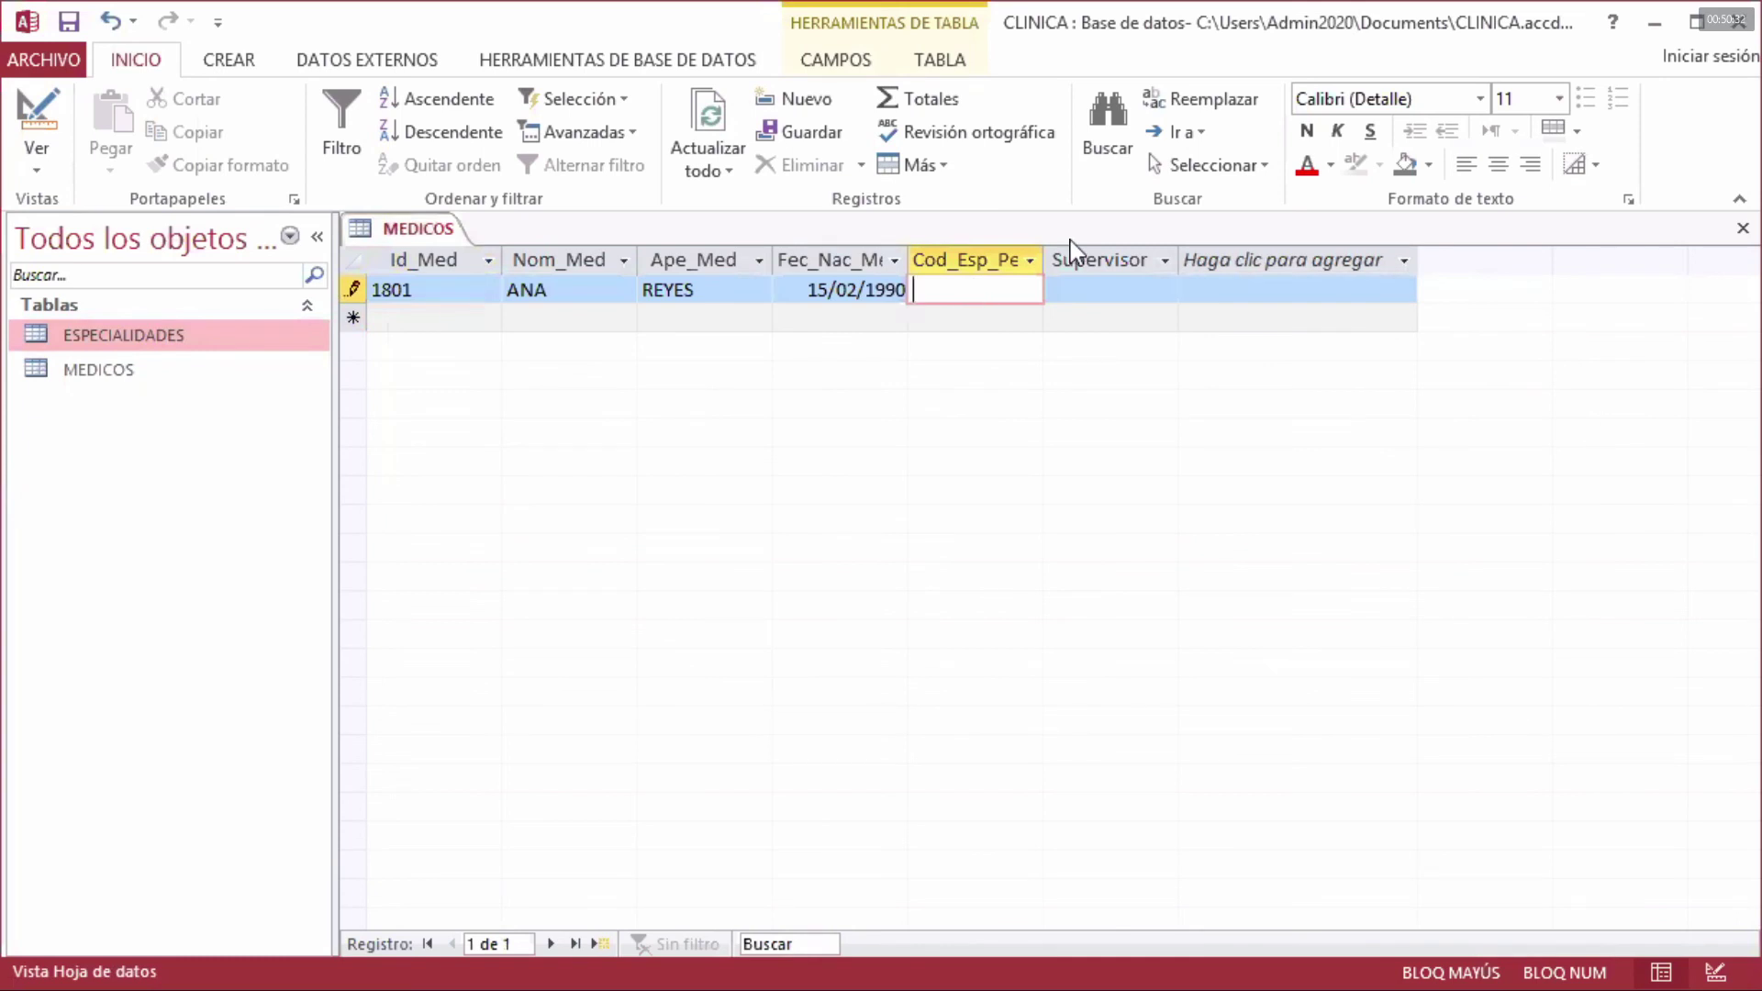
- Try to commit the first doctor record with specialty code E05
type("E05")
left_click(1068, 288)
left_click(1019, 286)
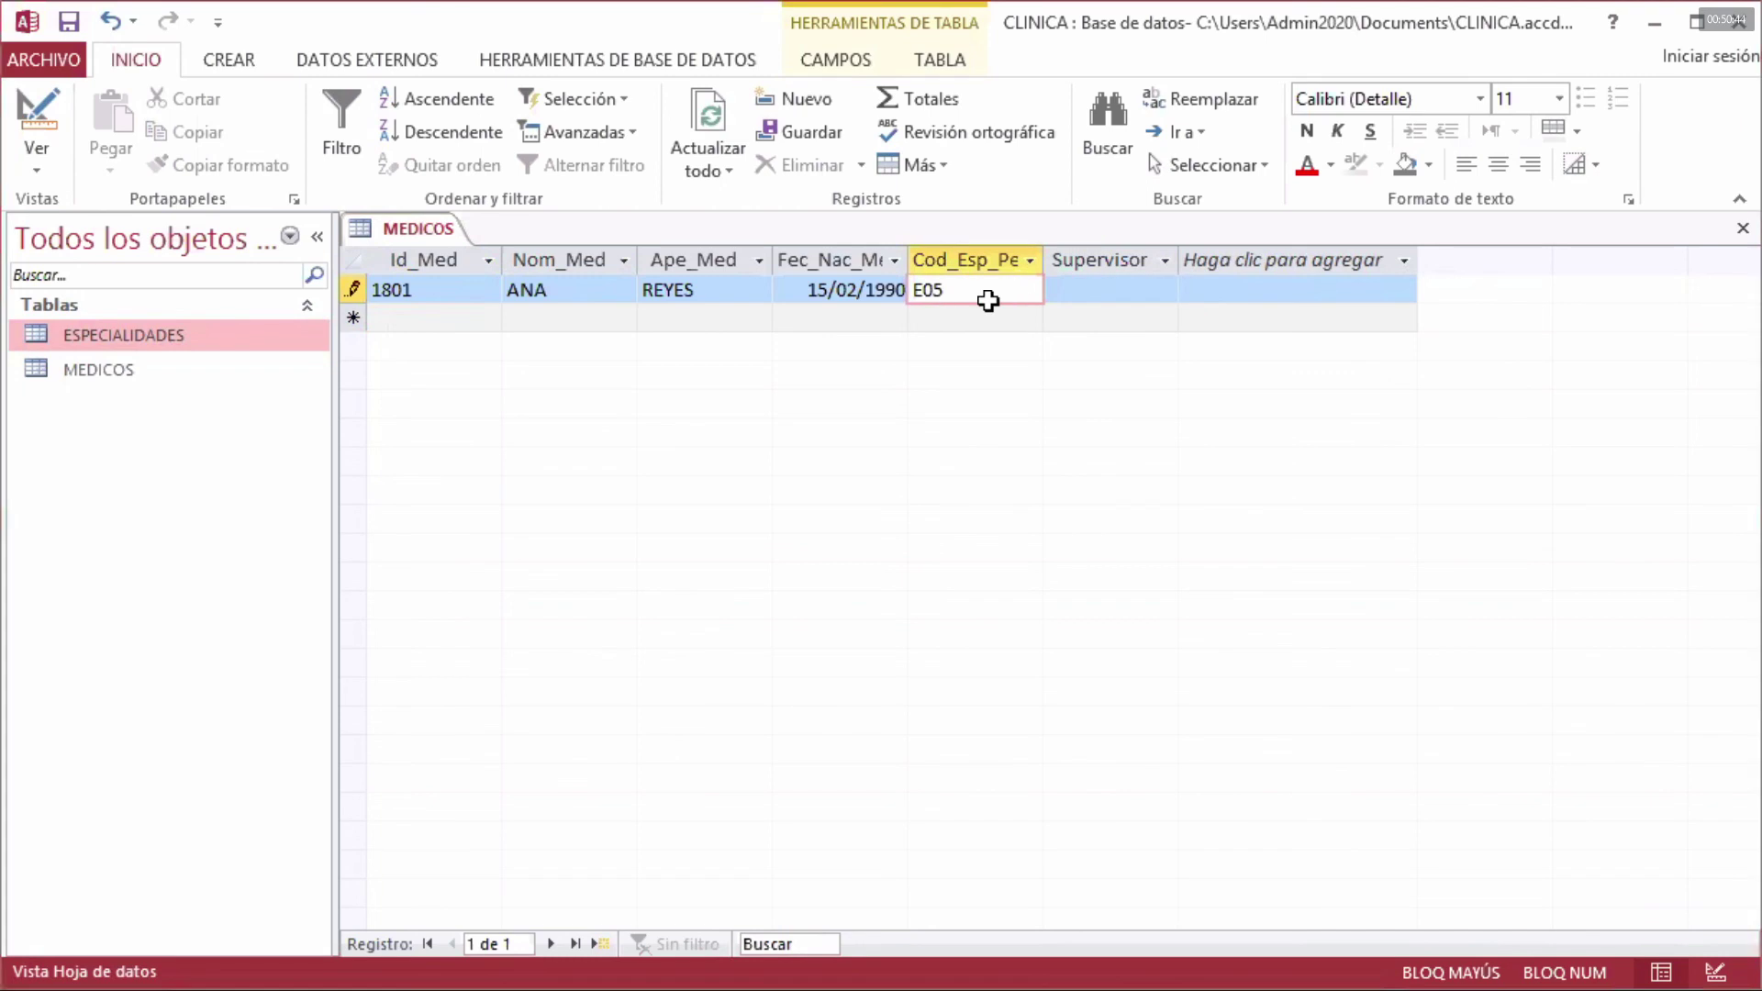
left_click(505, 312)
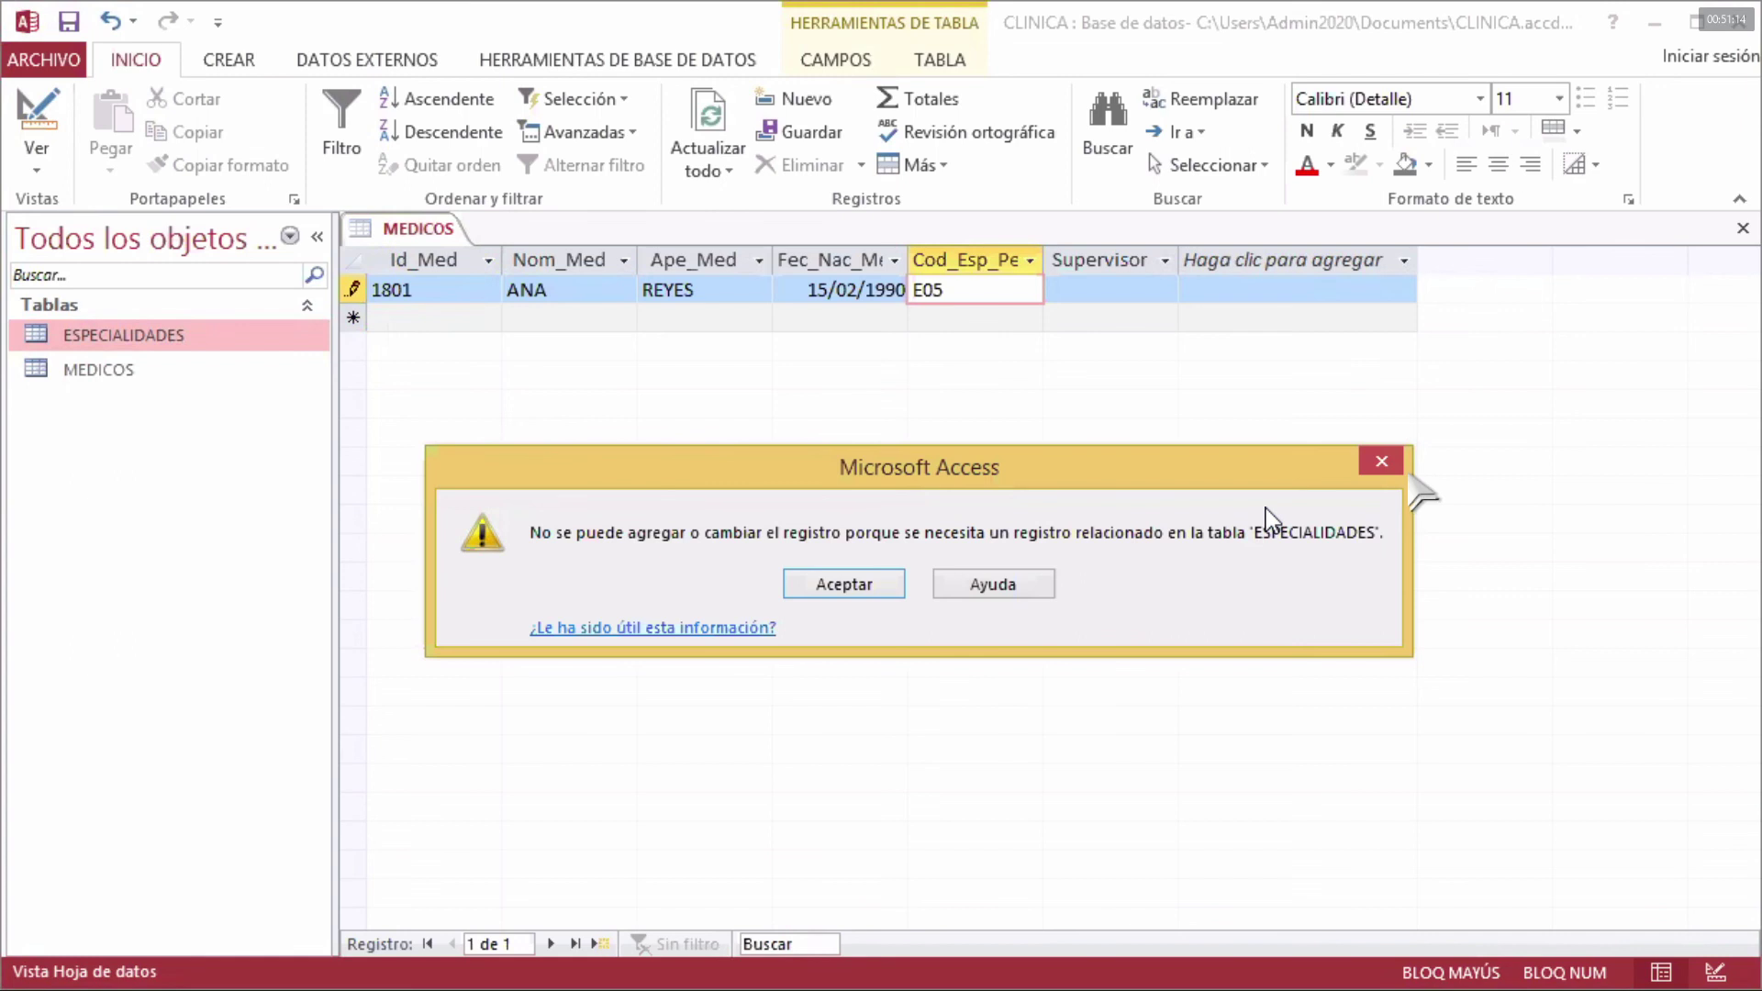
left_click(1381, 460)
- Change the first doctor's specialty code to E01 and commit the record, leaving Supervisor blank
left_click_drag(934, 290, 949, 290)
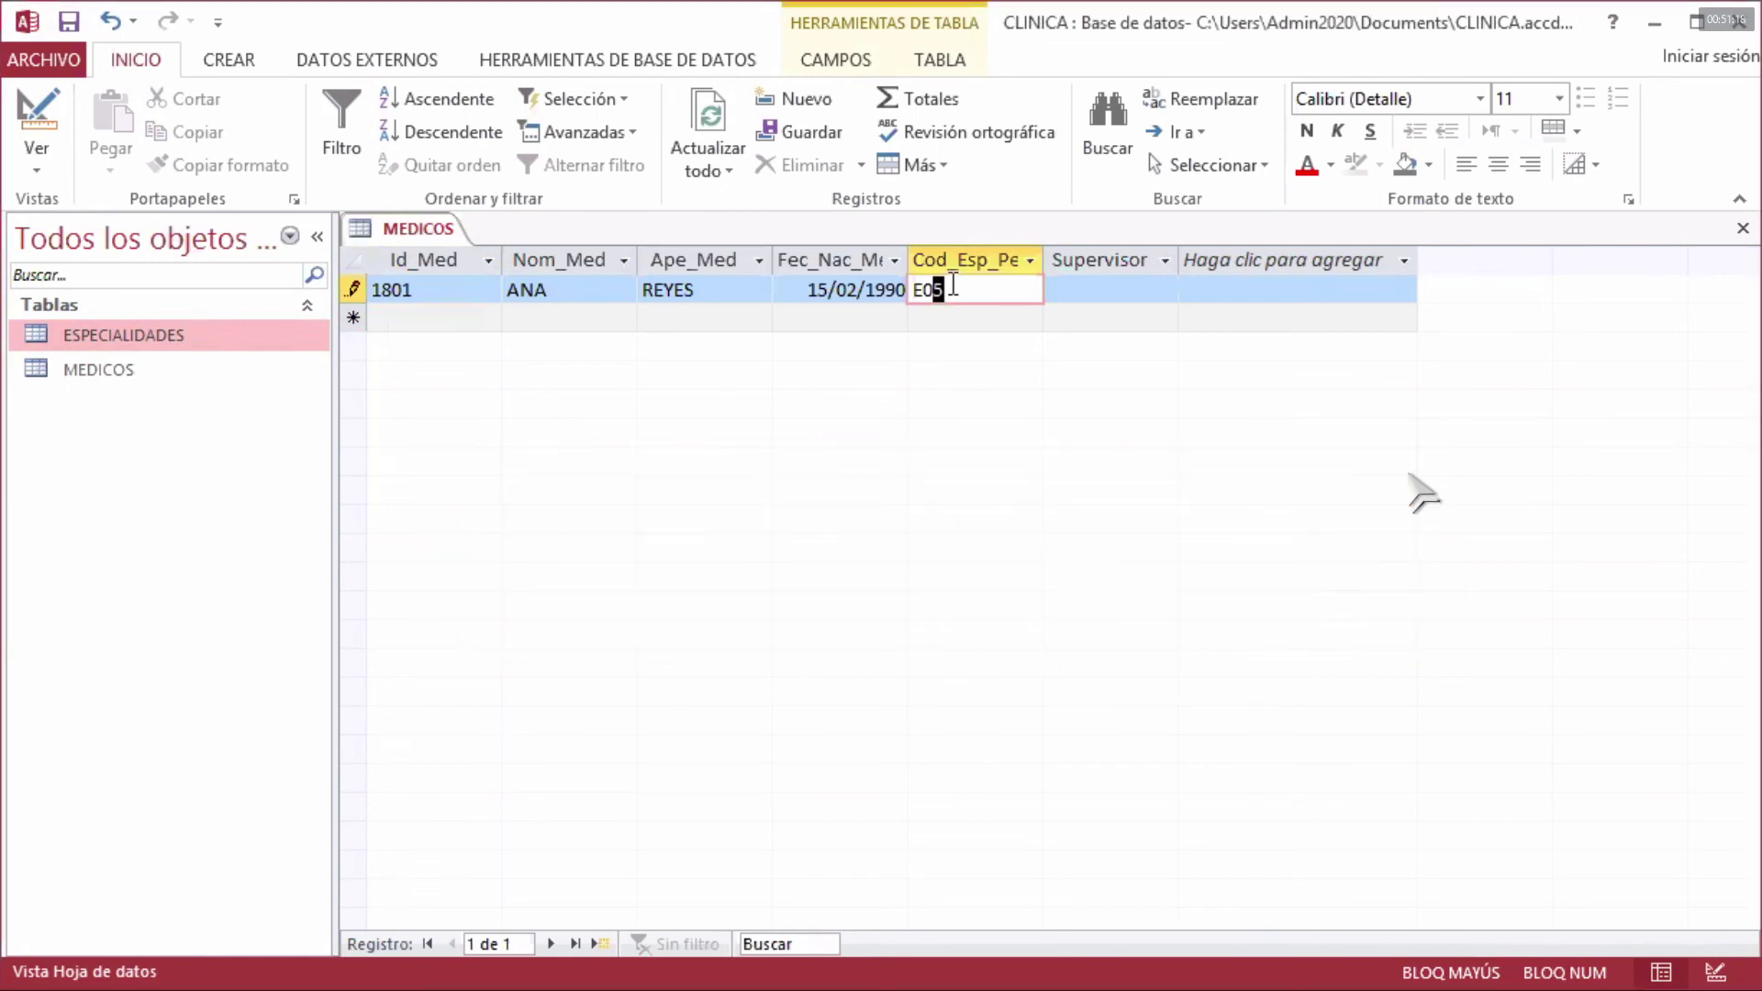
type("1")
key("Tab")
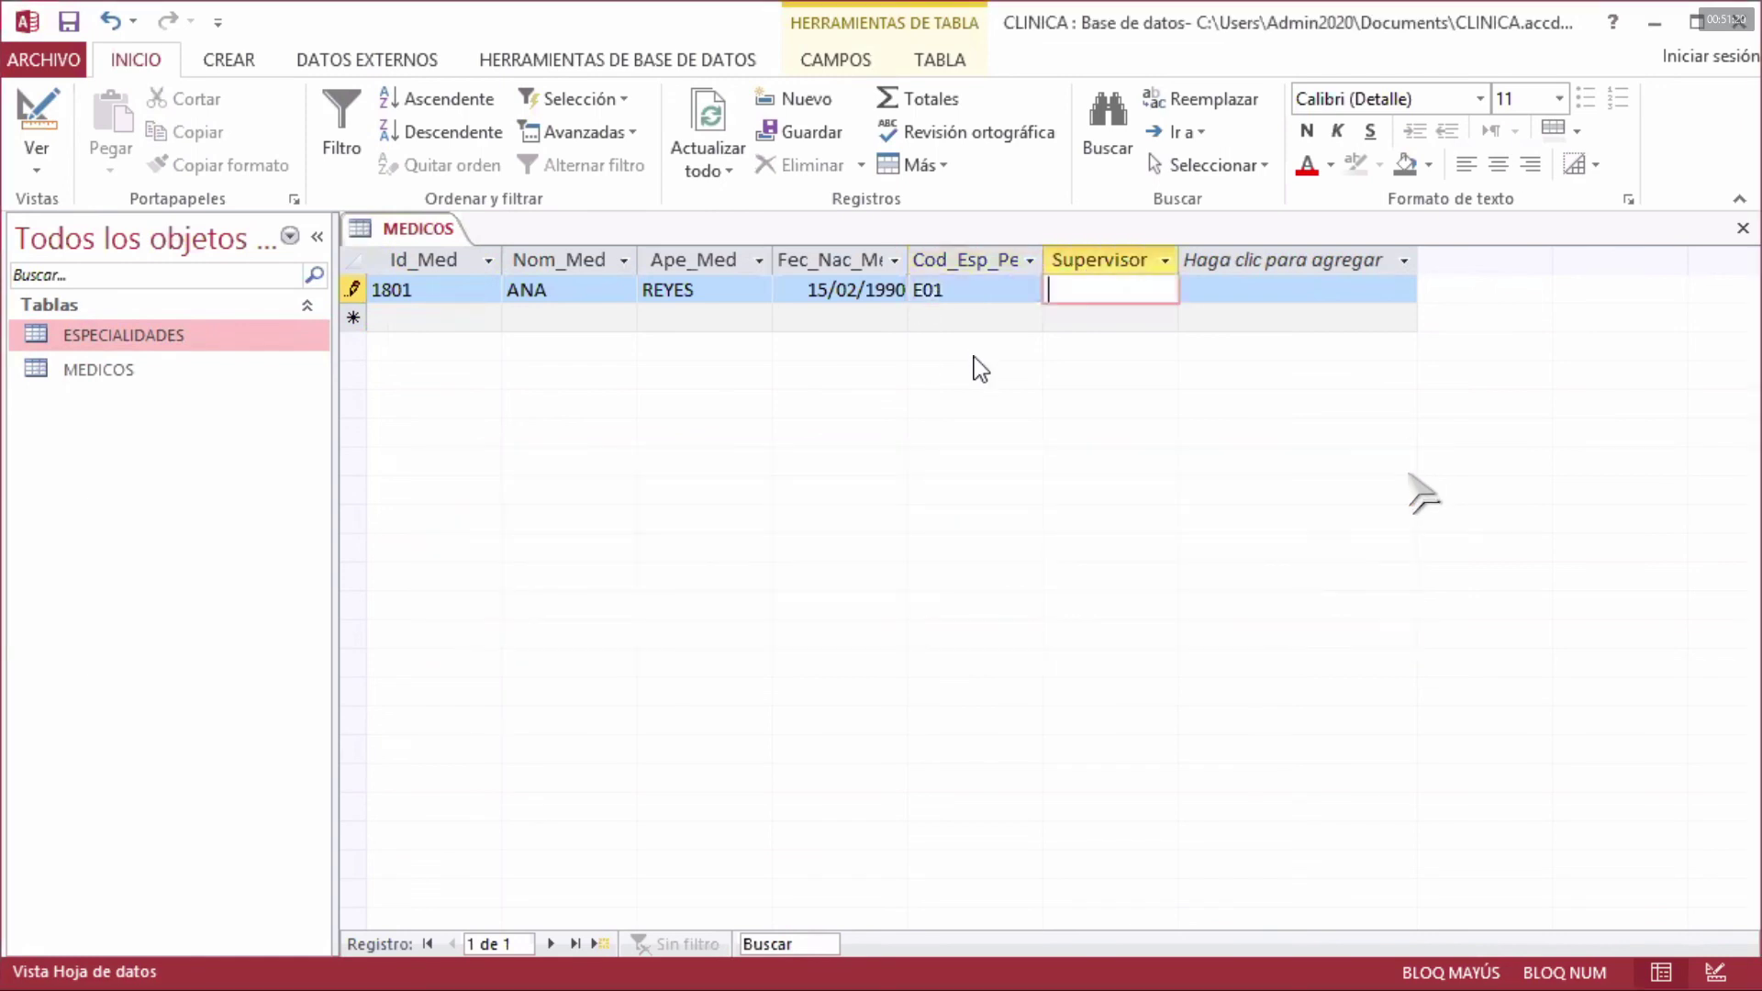
key("Tab")
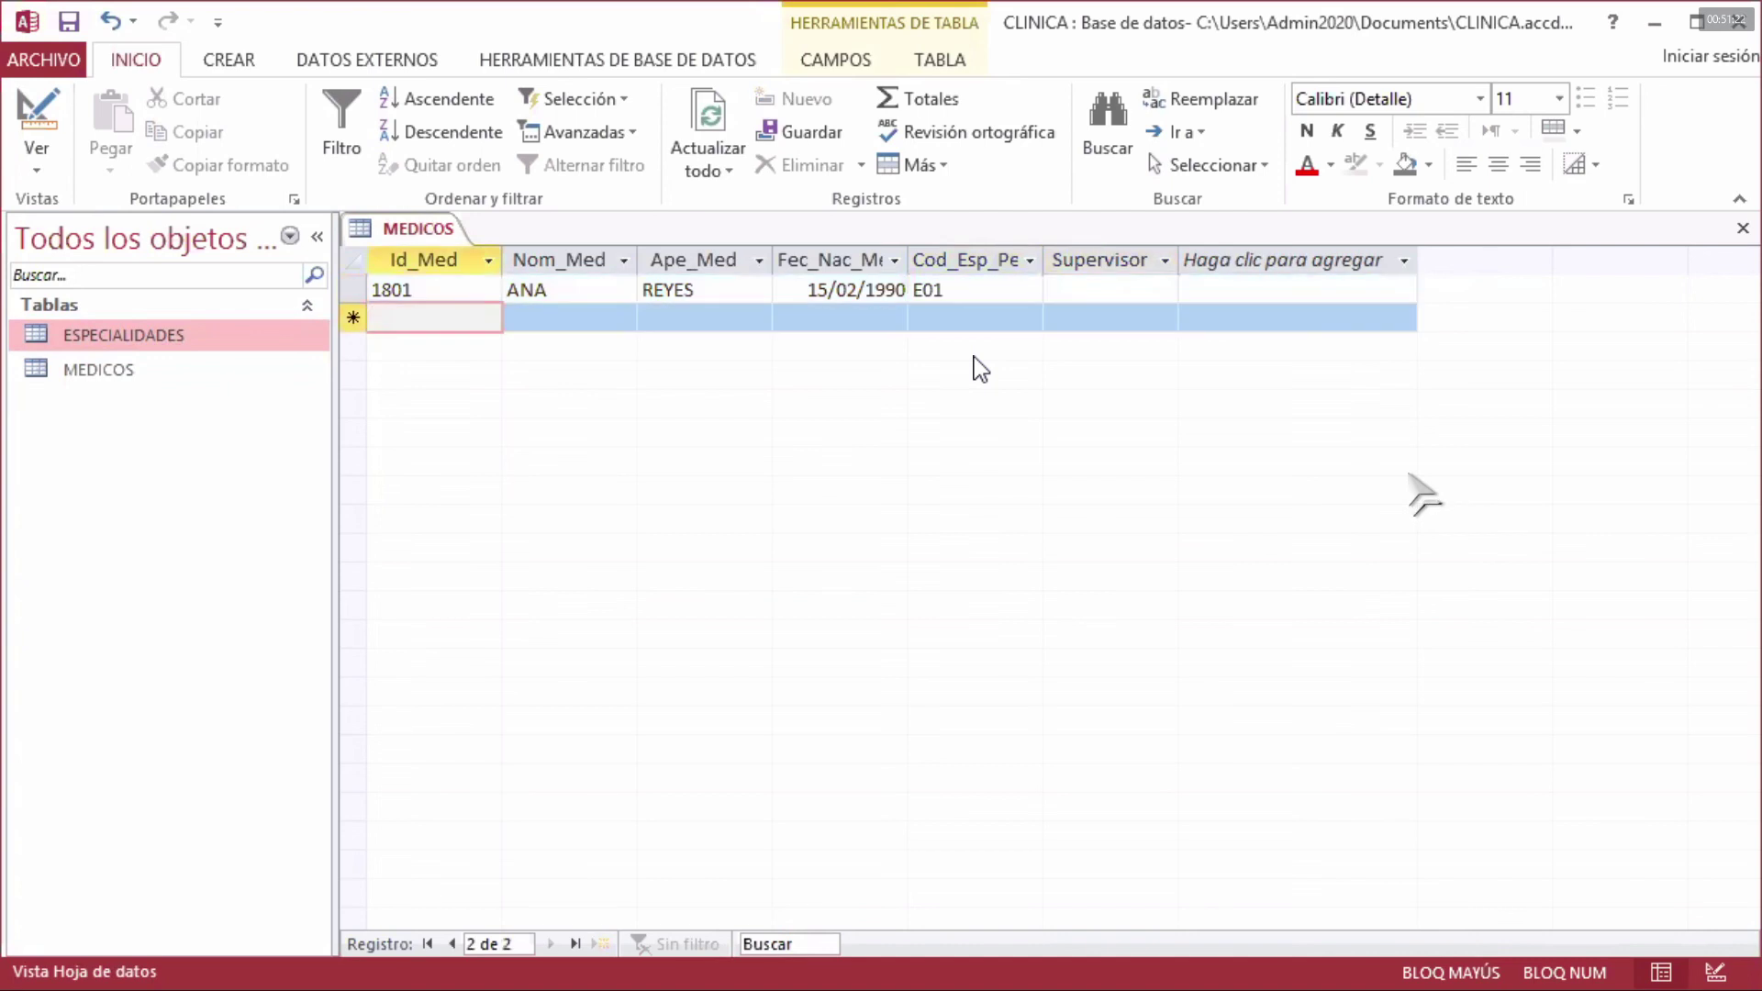
left_click(940, 290)
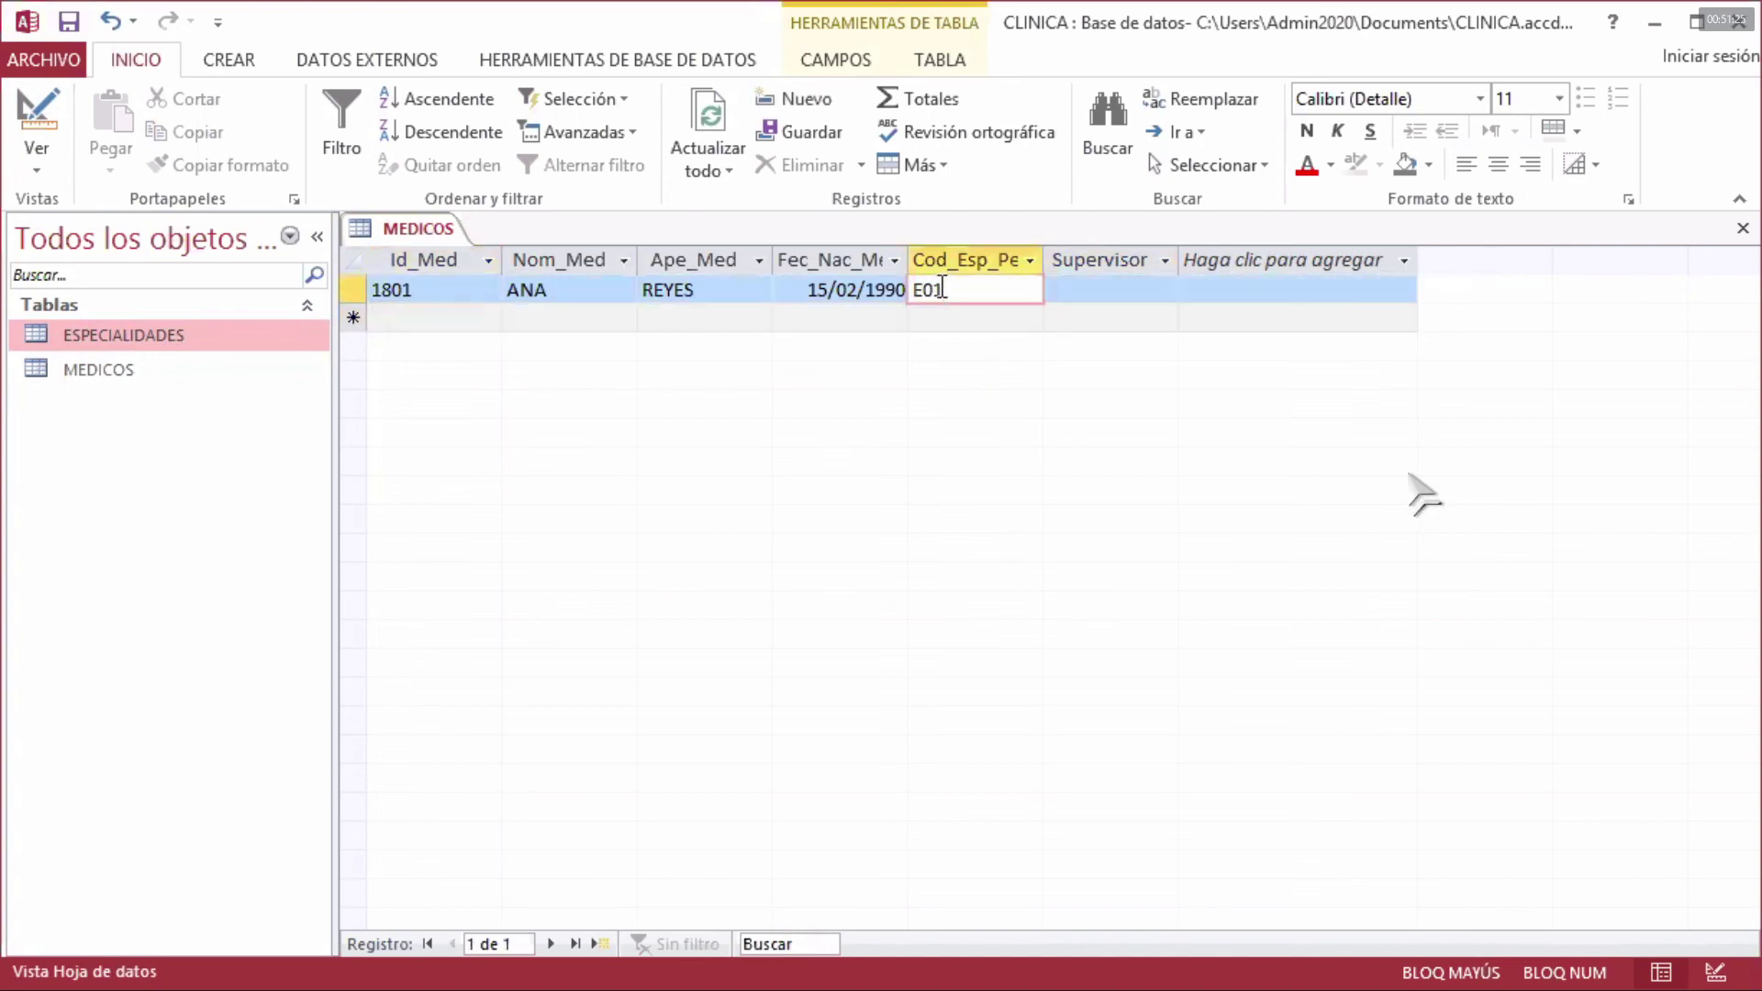
left_click(416, 315)
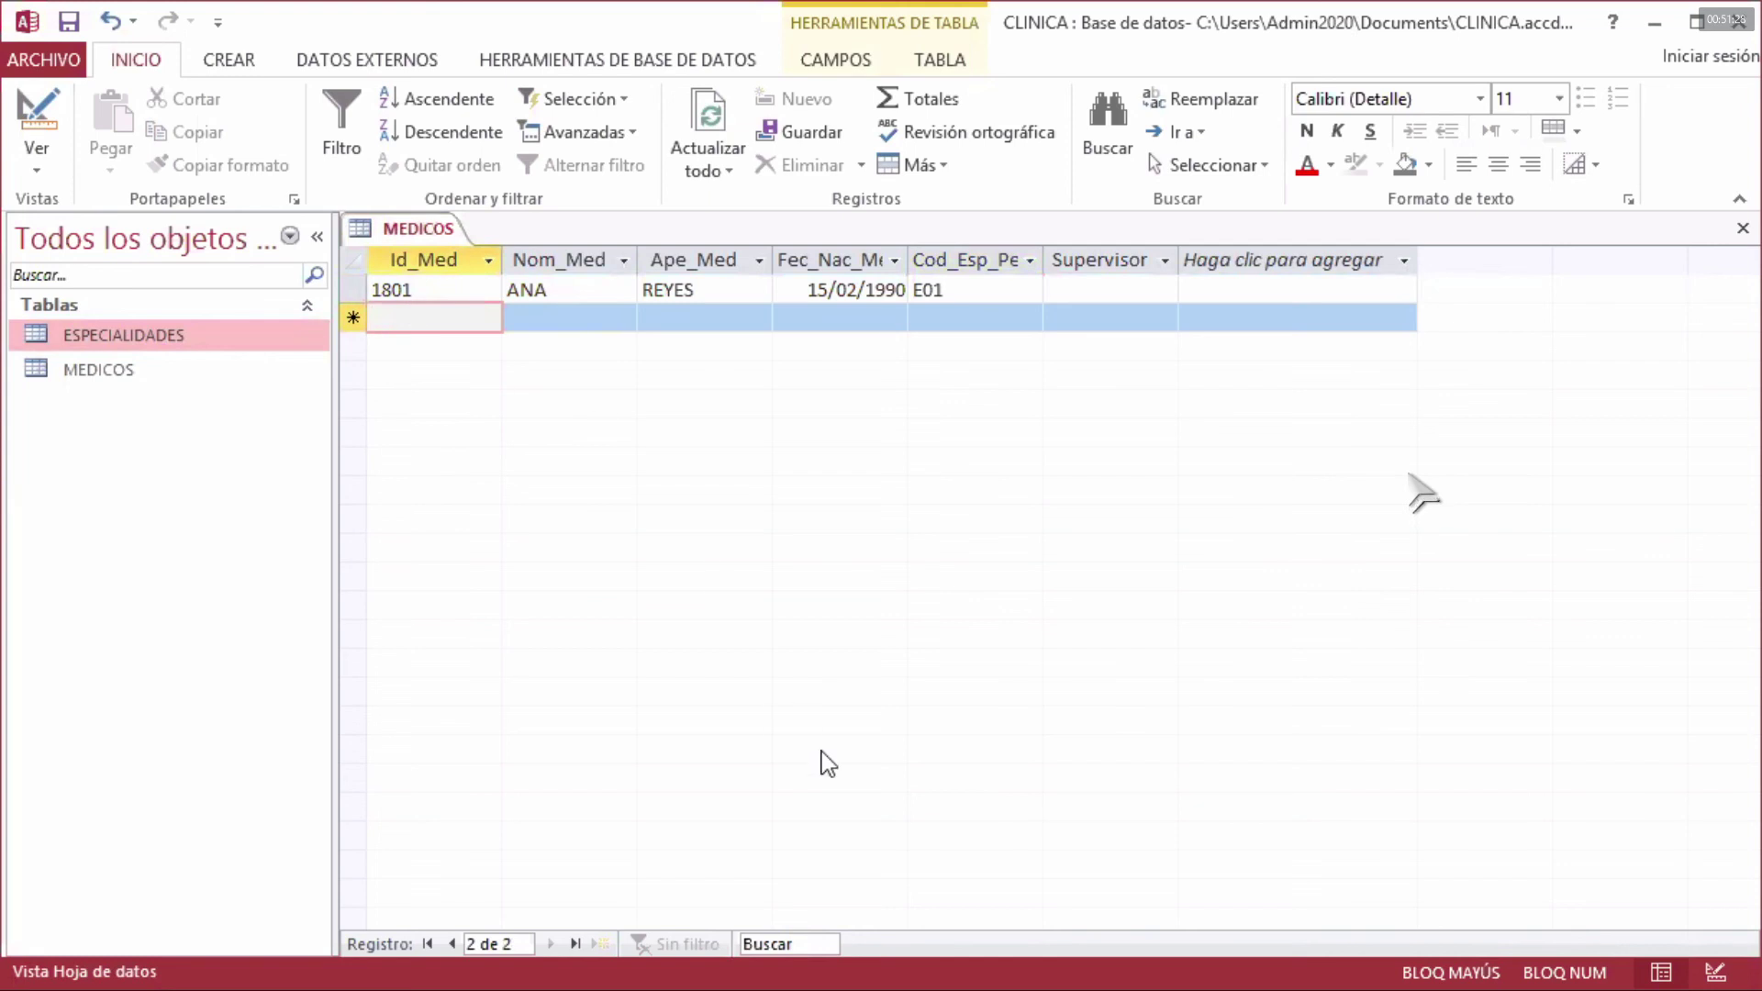
- Switch to the relational model PDF in the browser and compare the specialty codes in MEDICOS with those in ESPECIALIDAD
left_click(1360, 45)
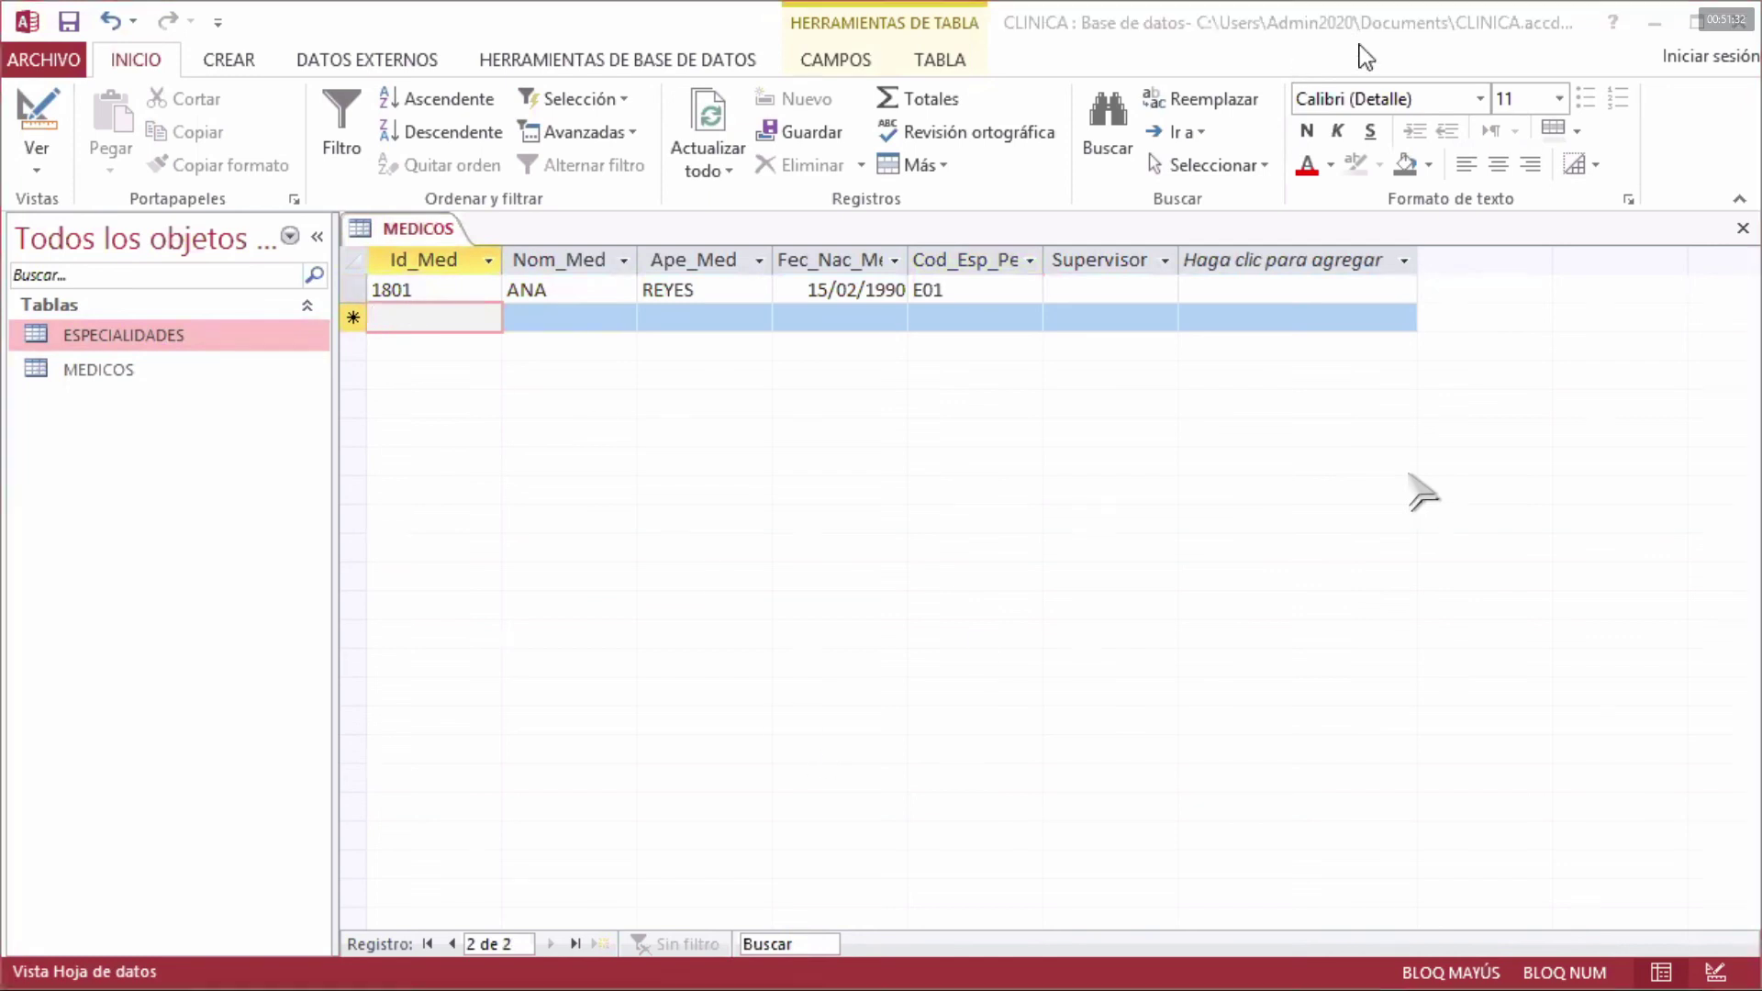
key("alt+Tab")
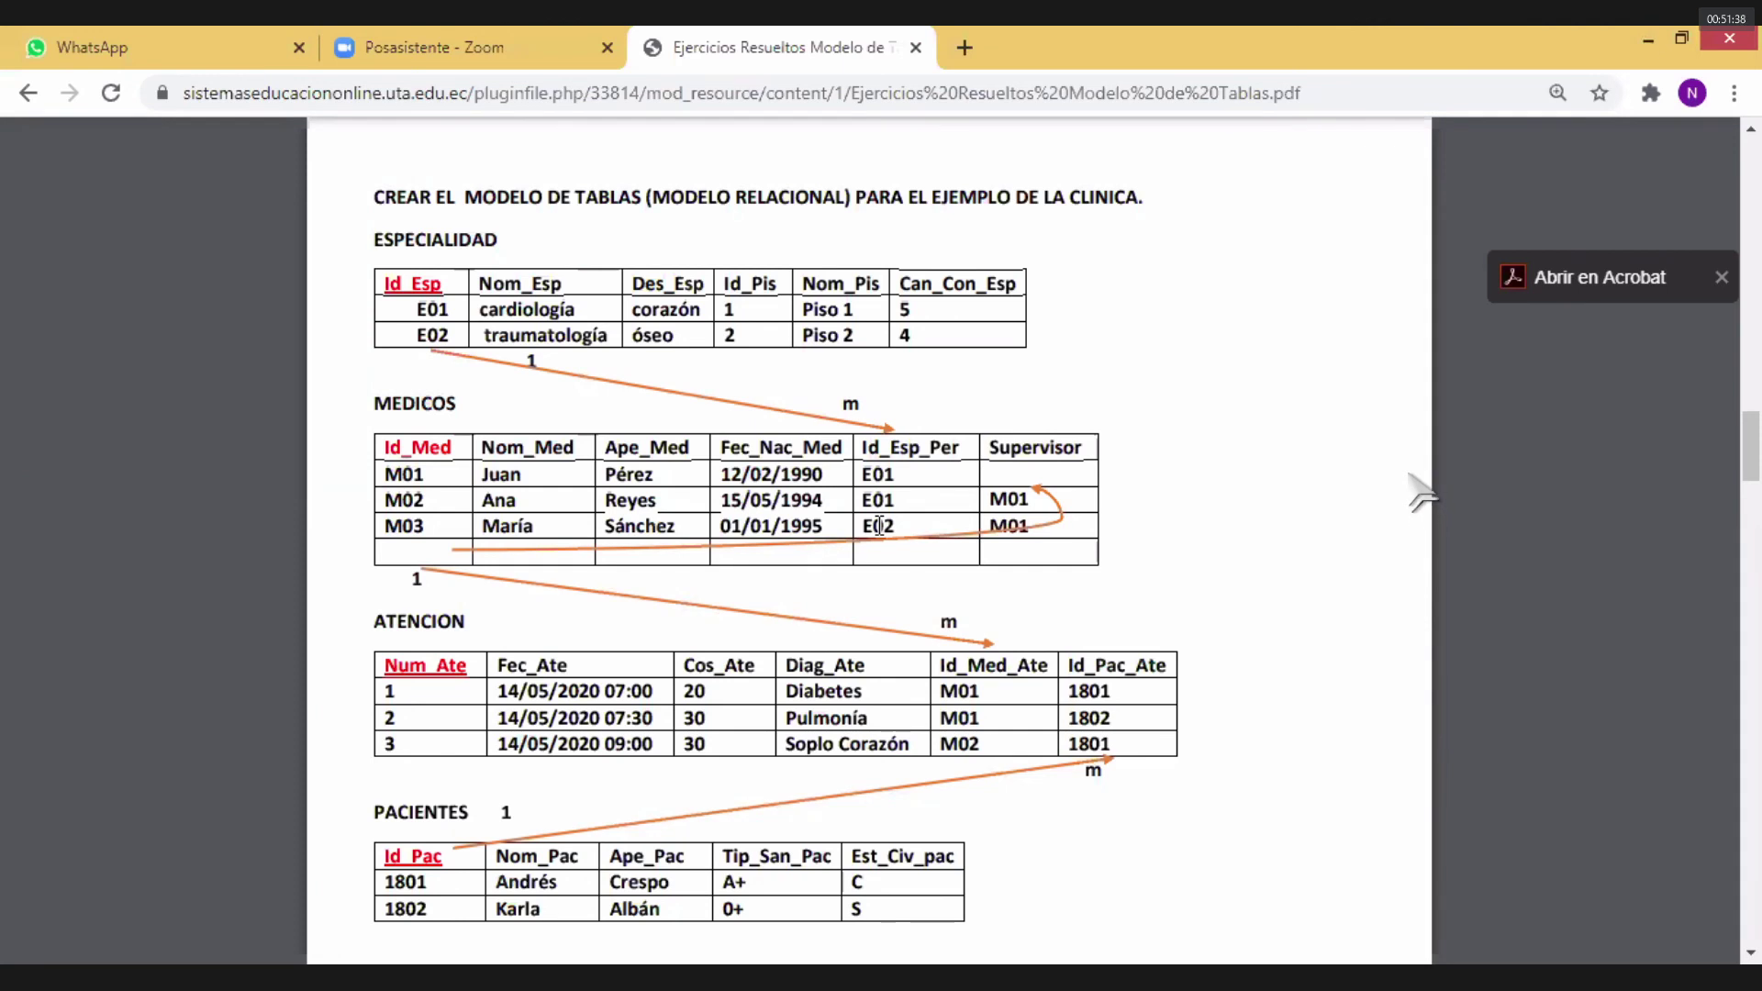
left_click_drag(875, 475, 884, 500)
left_click(877, 477)
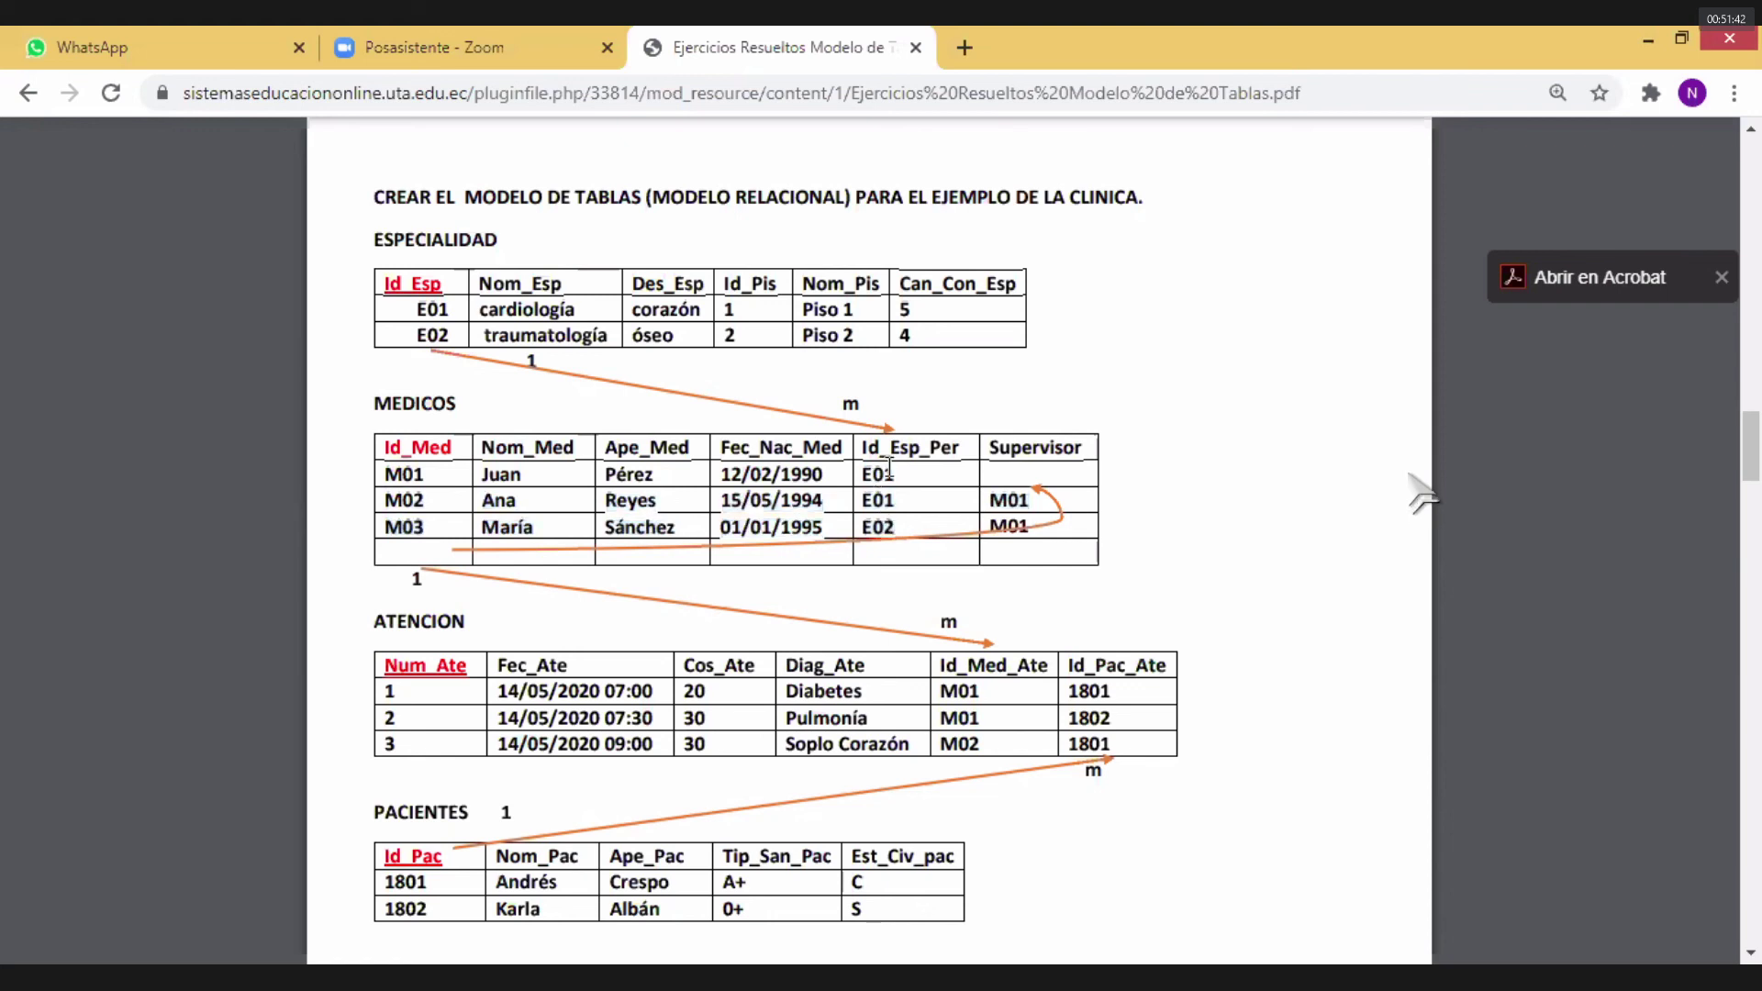
left_click_drag(439, 307, 445, 322)
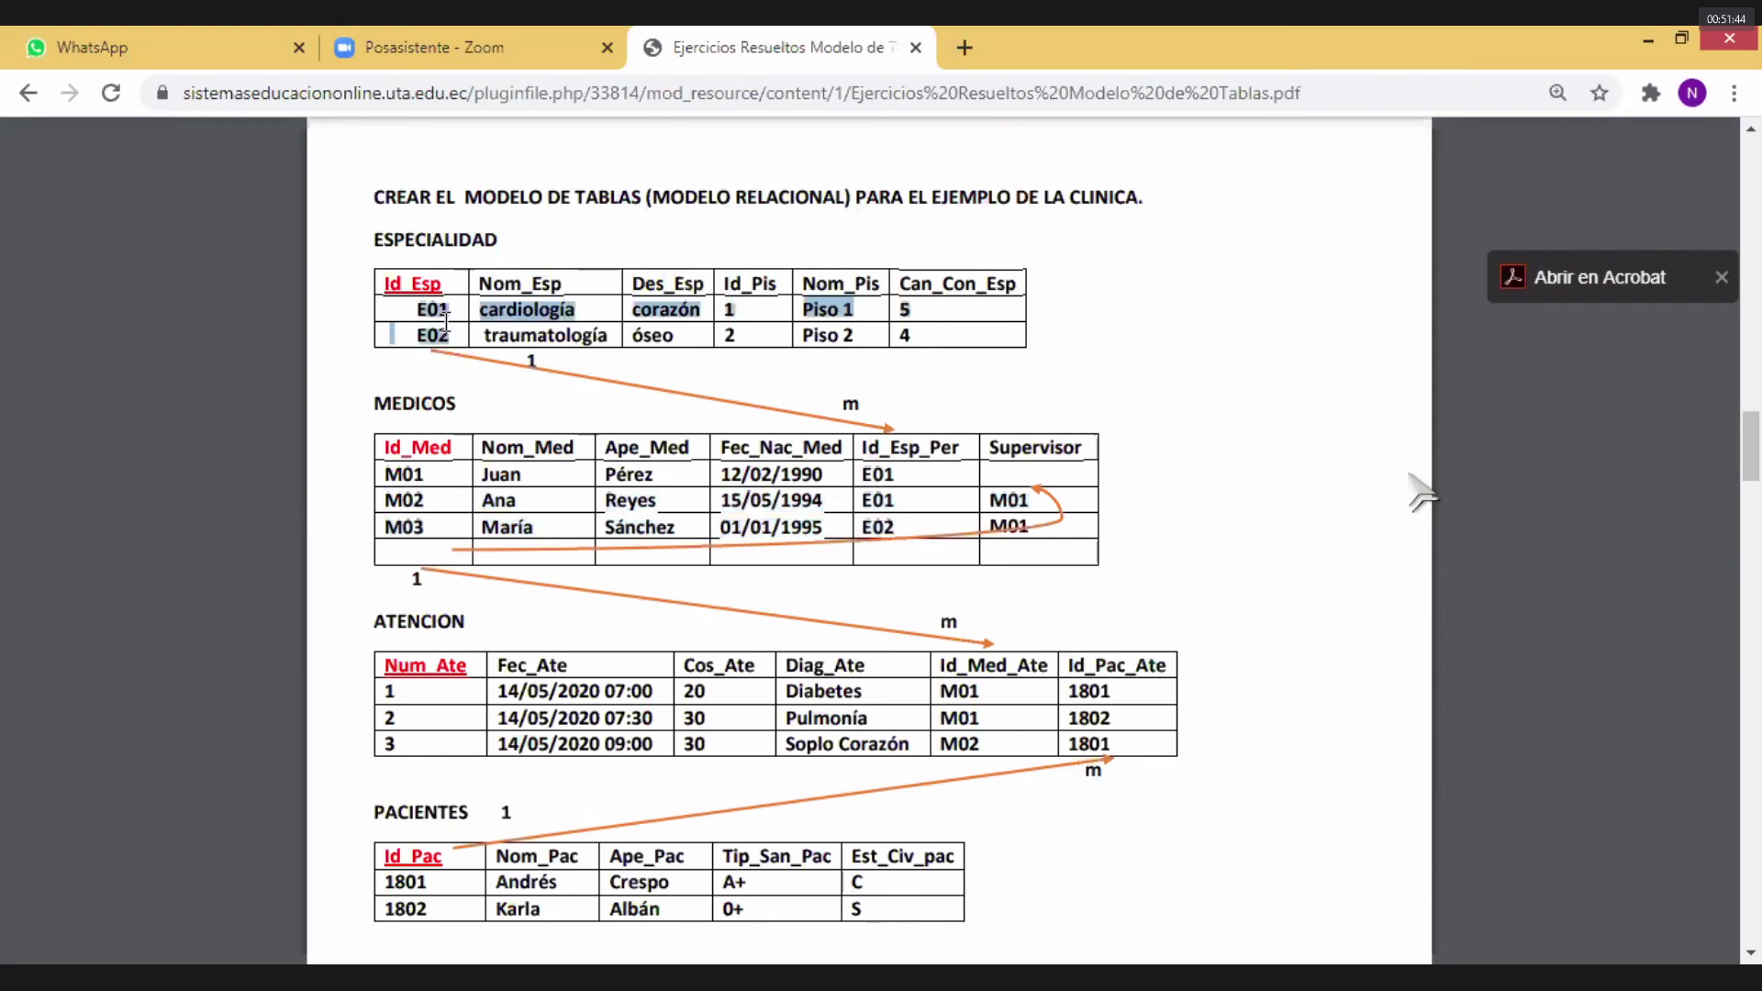
left_click(446, 321)
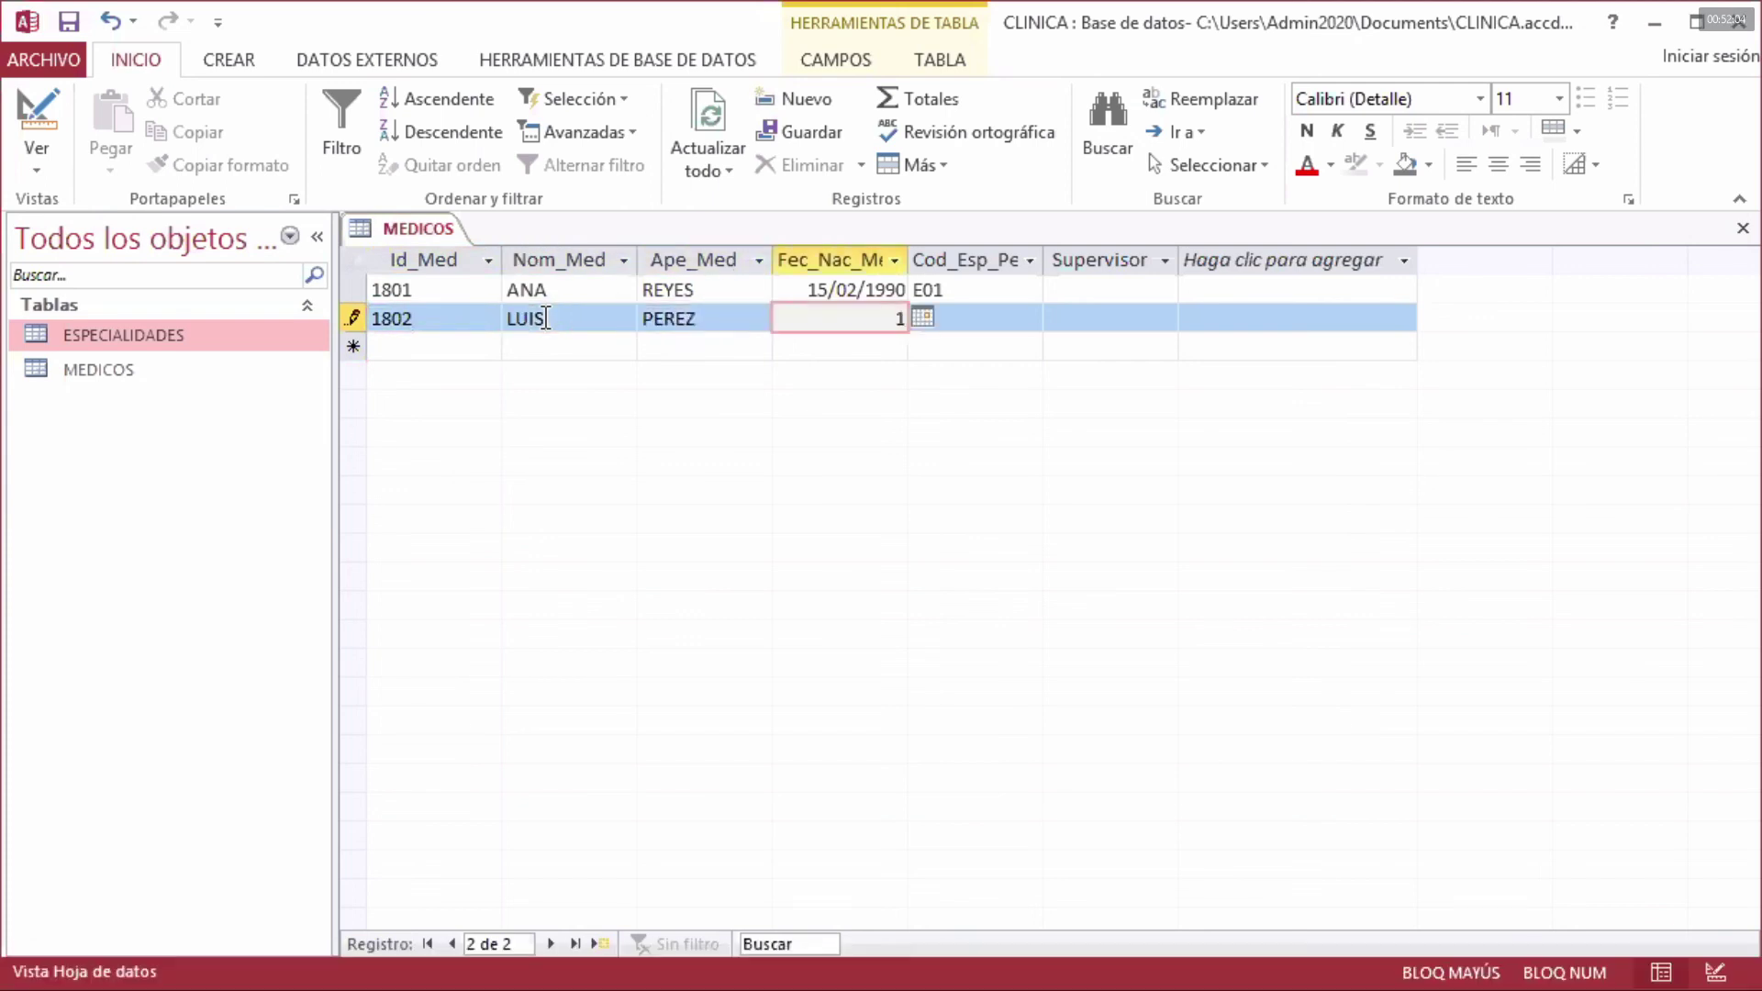
- Complete the second doctor record with the date of birth and specialty code E01
type("6/02/1985")
left_click(902, 593)
left_click(962, 321)
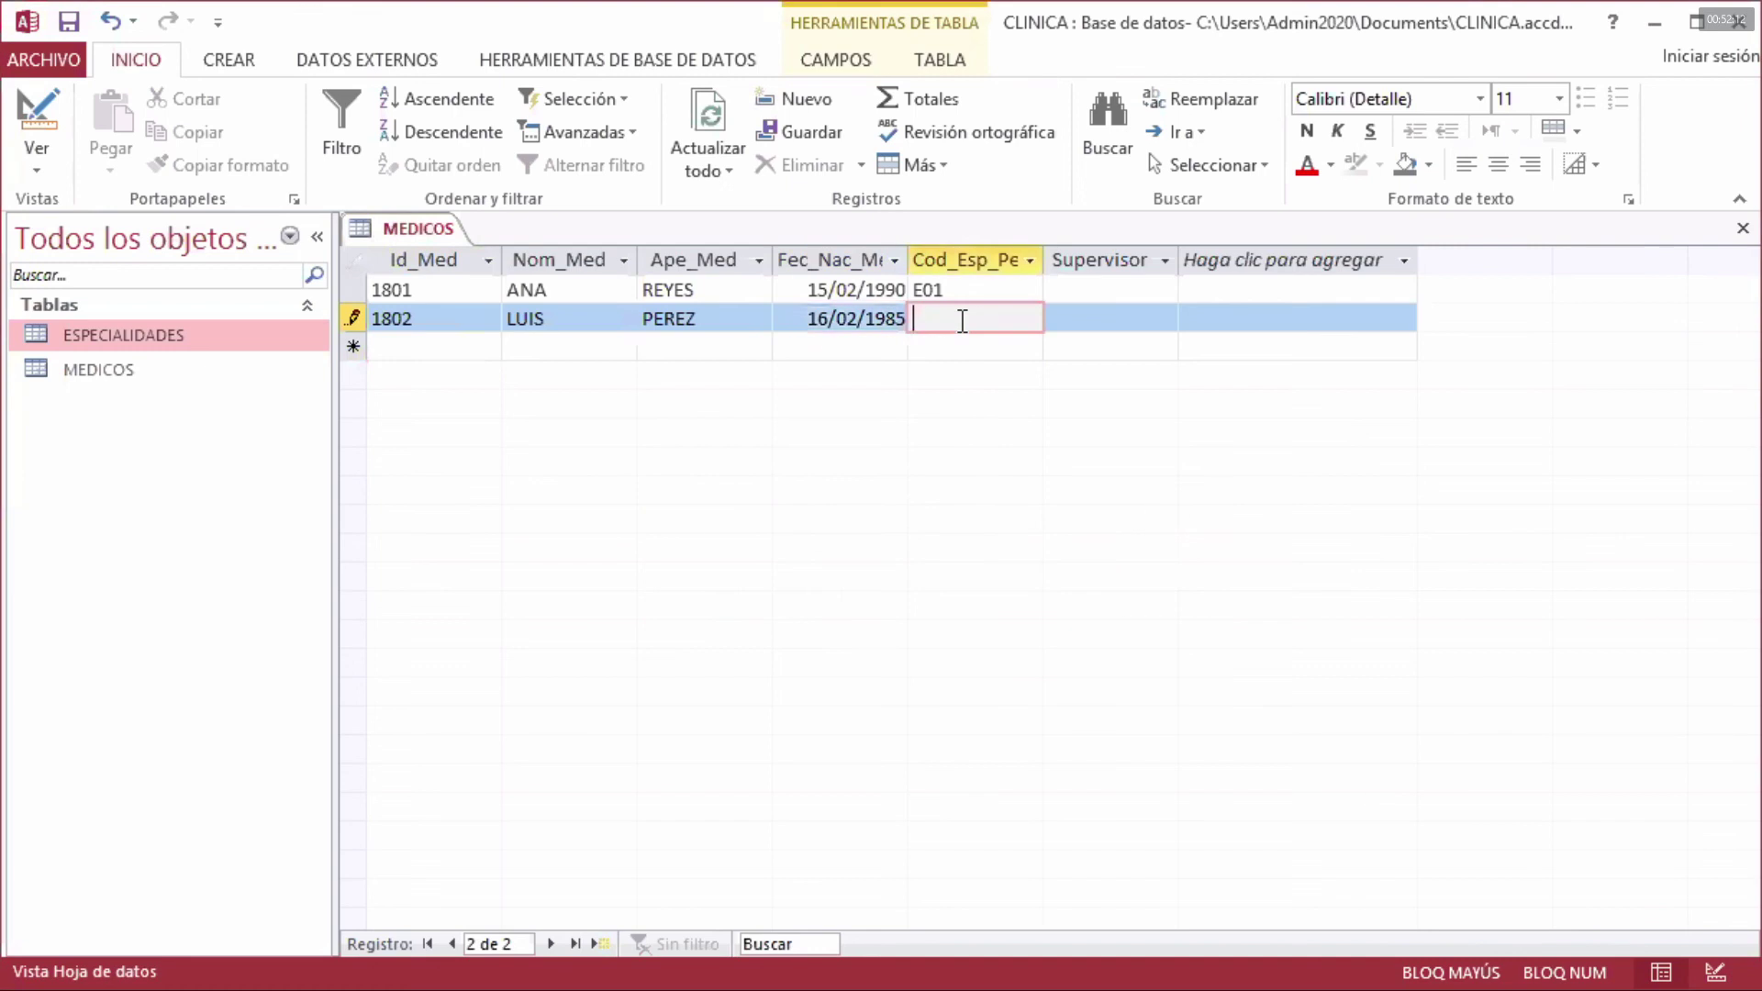
type("E01")
- Add a third doctor record with the doctor's ID, first name, surname, date of birth and specialty code E02
left_click(467, 344)
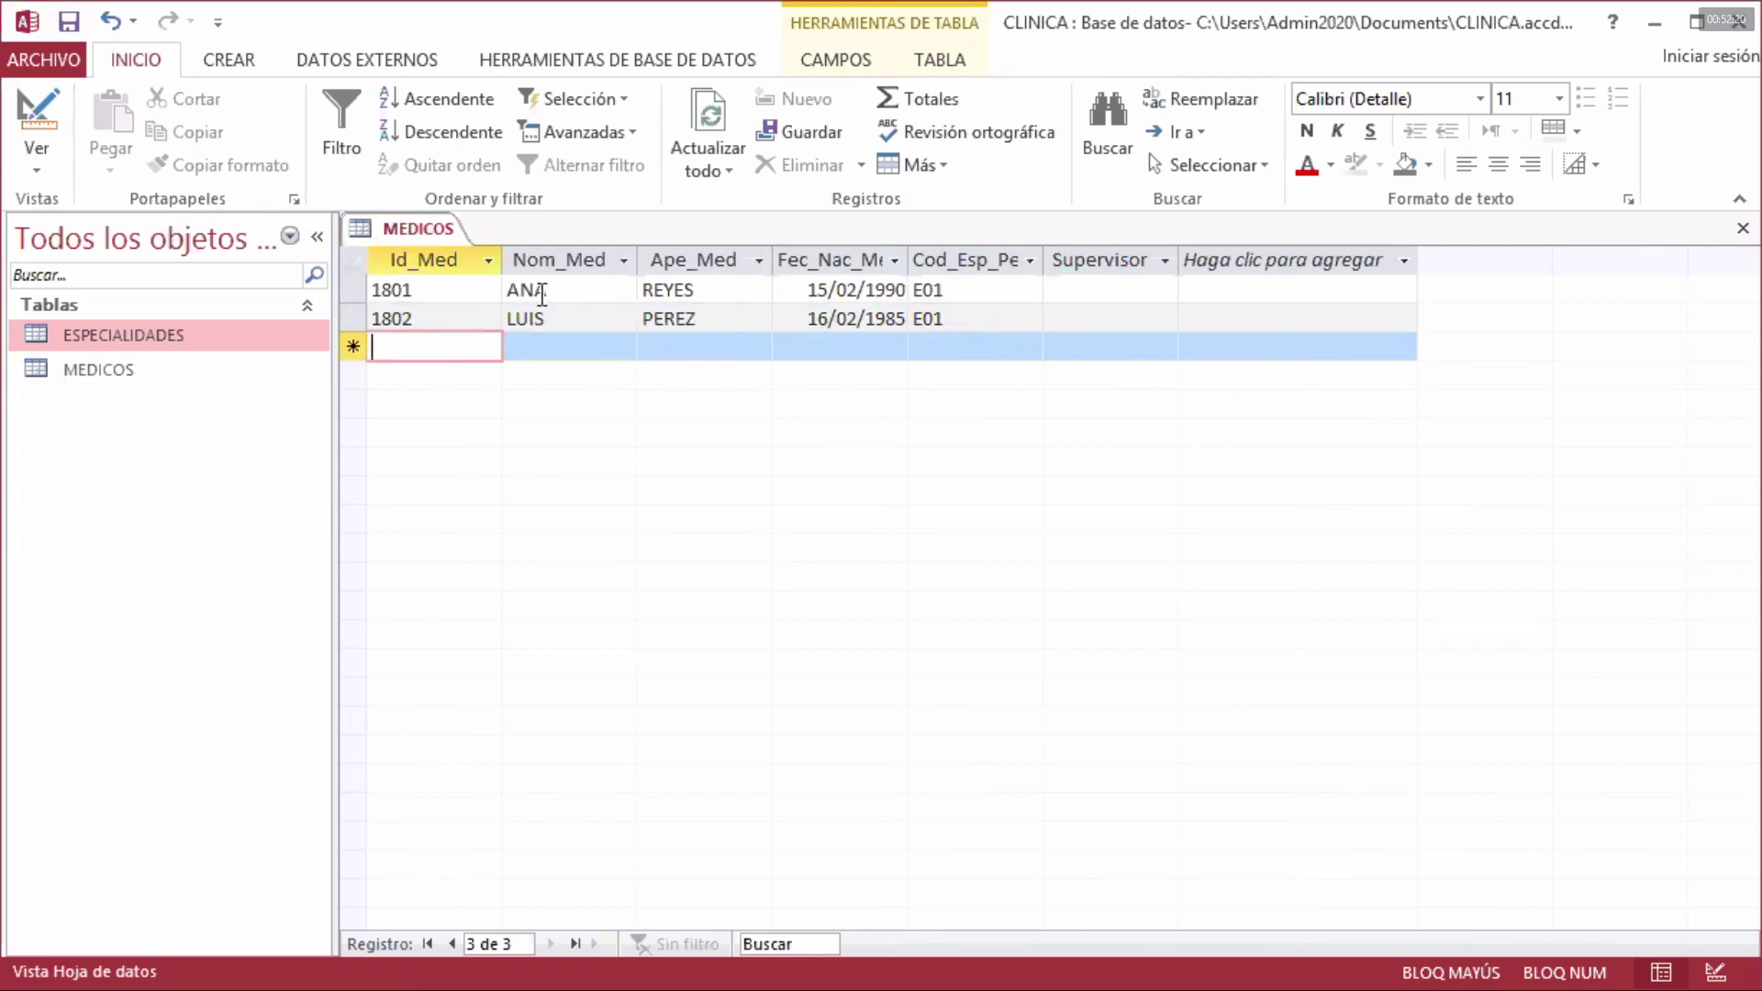
type("1803")
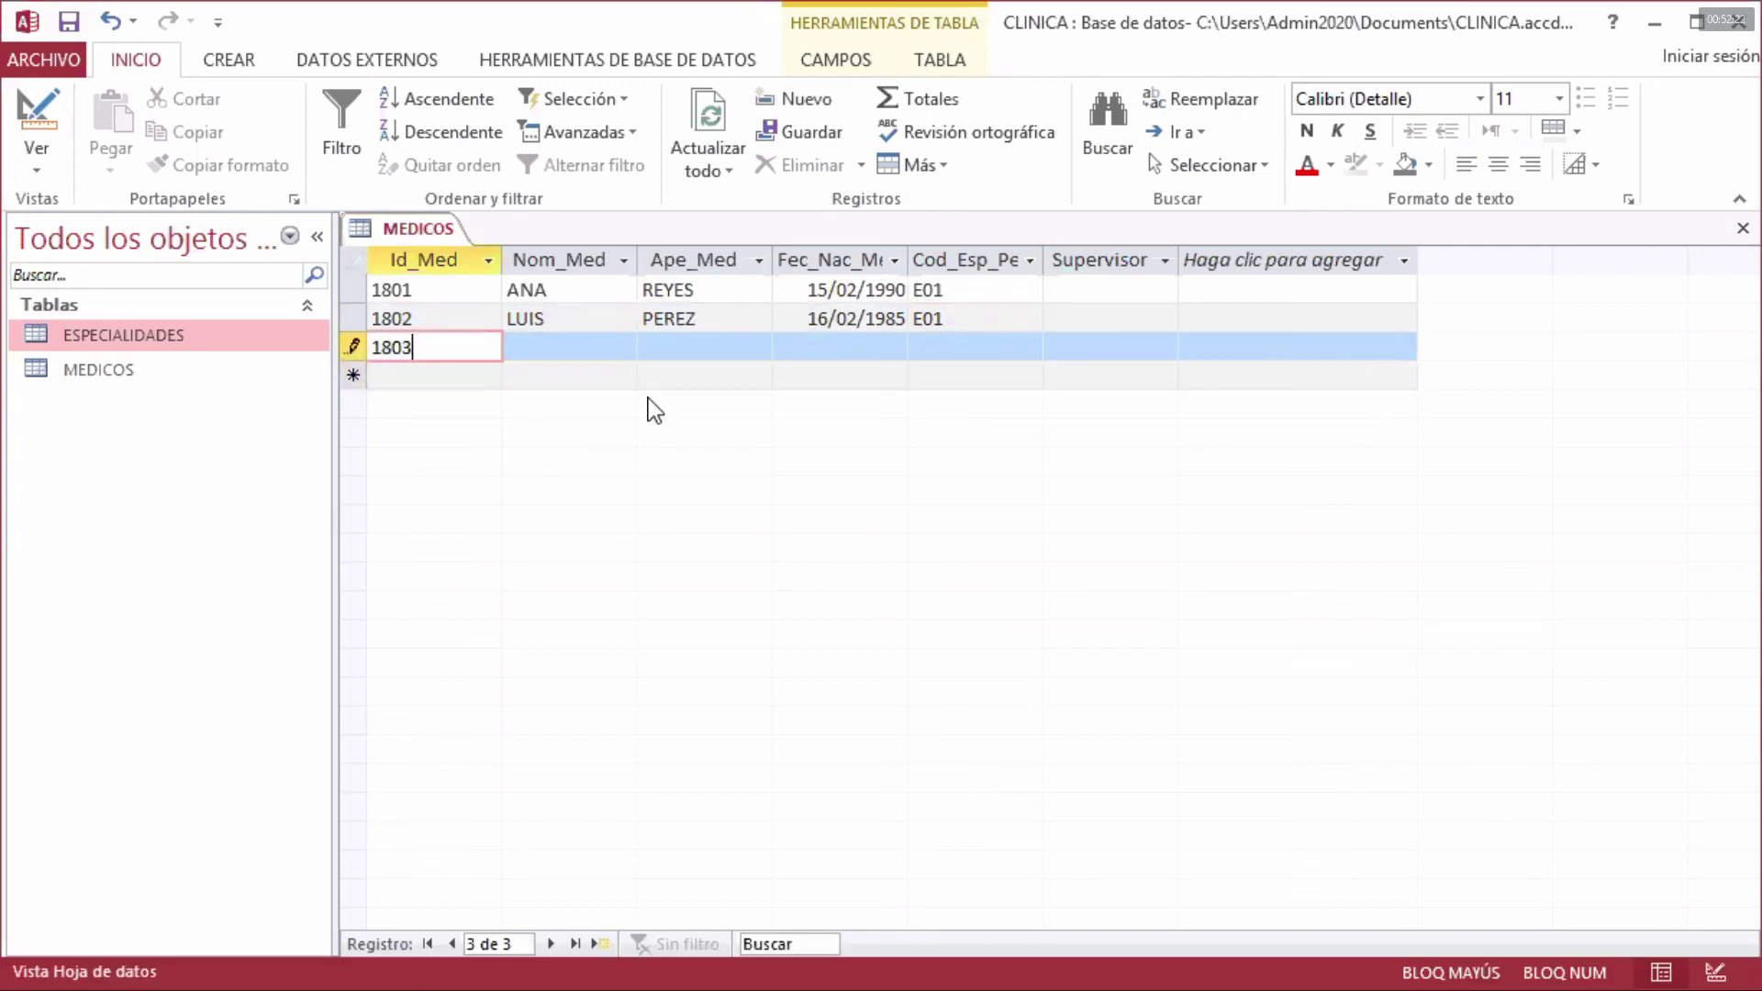
key("Tab")
type("SANDRA")
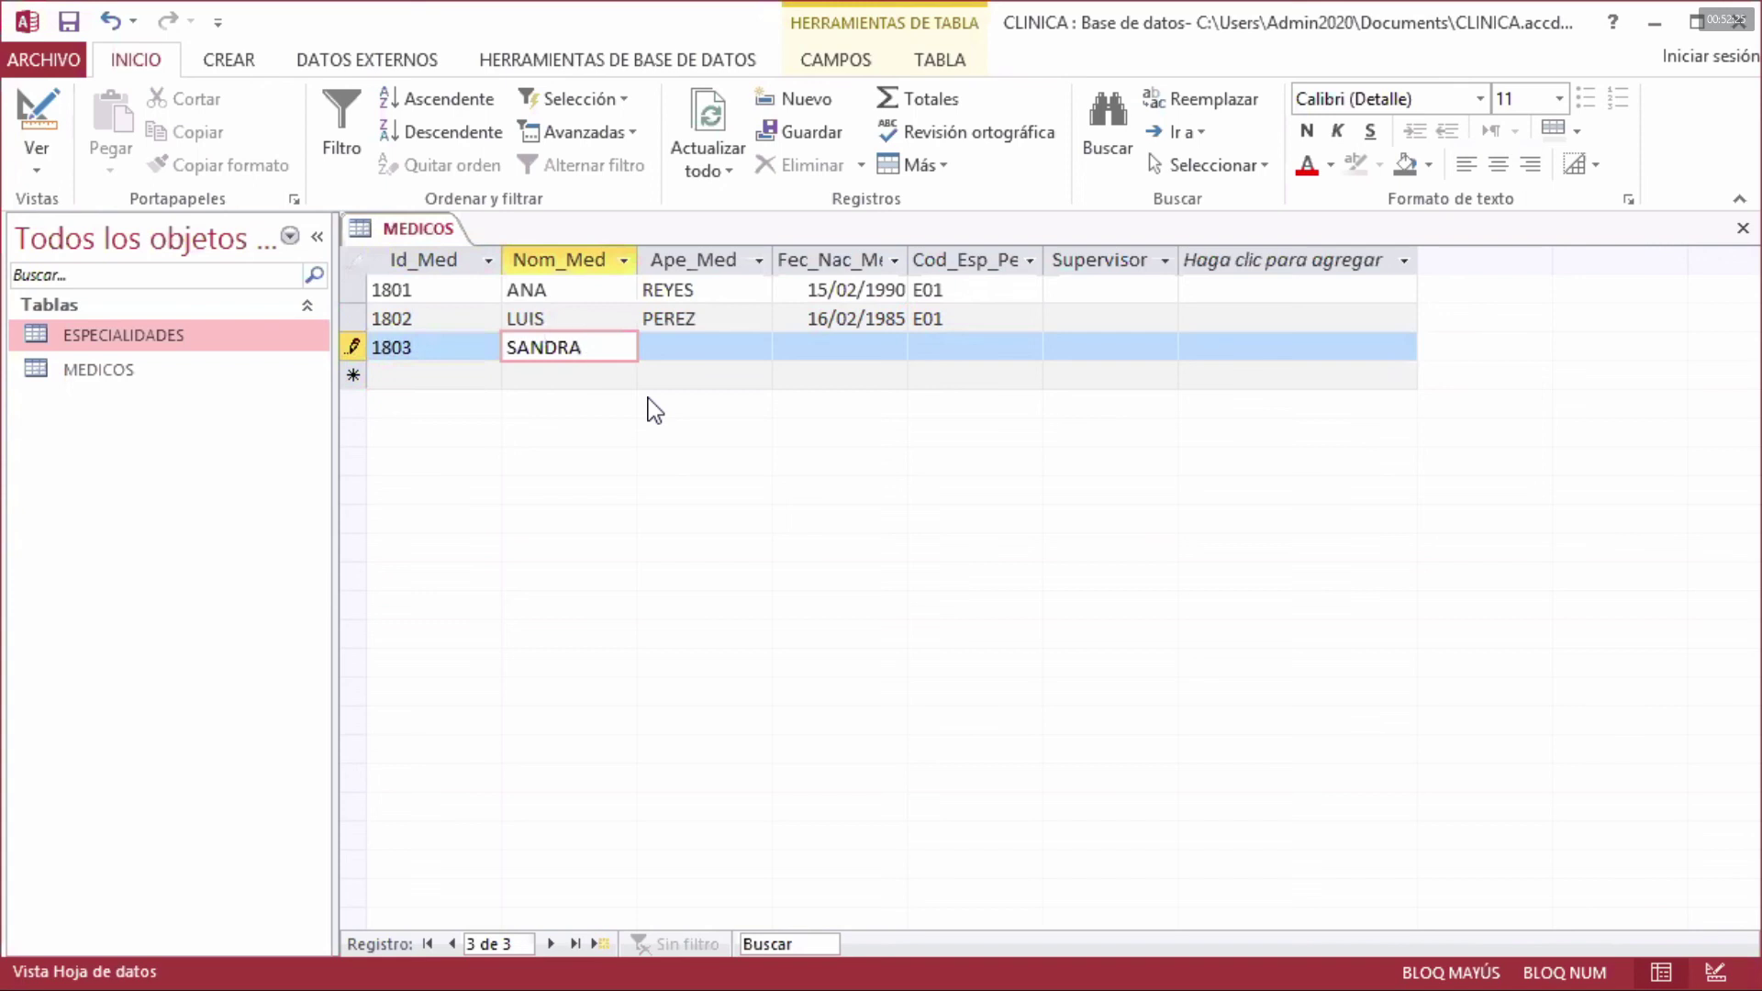
key("Tab")
type("MENA")
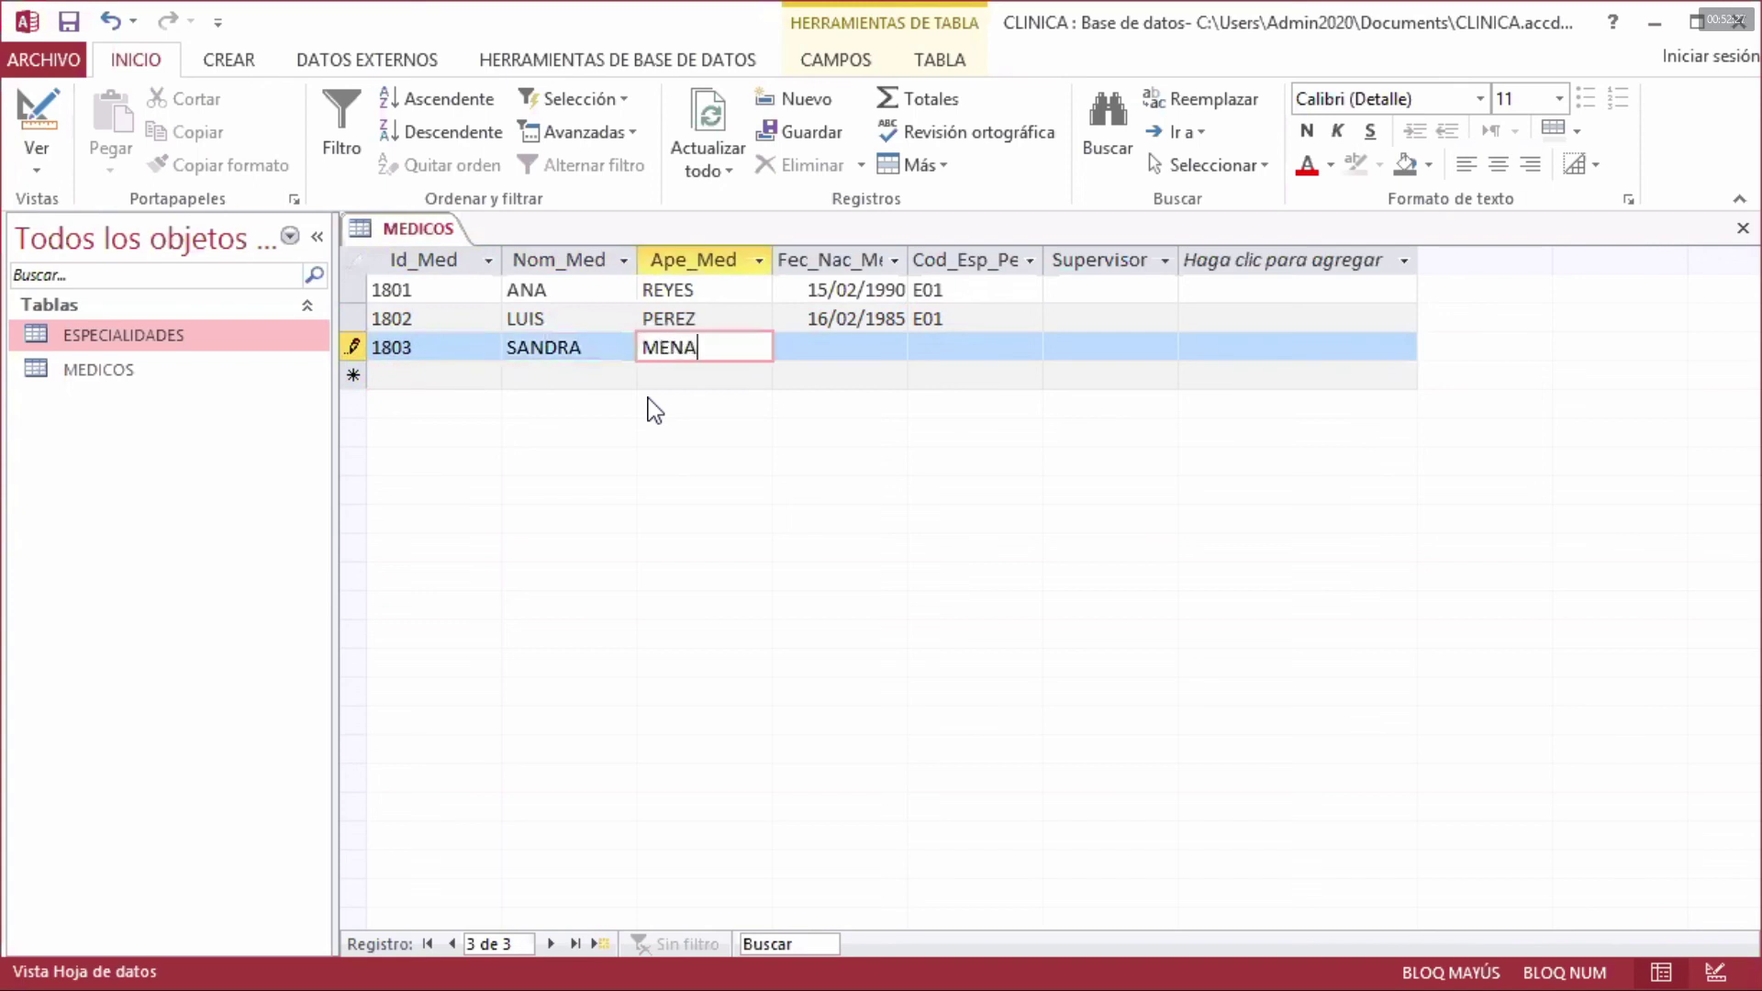
key("Tab")
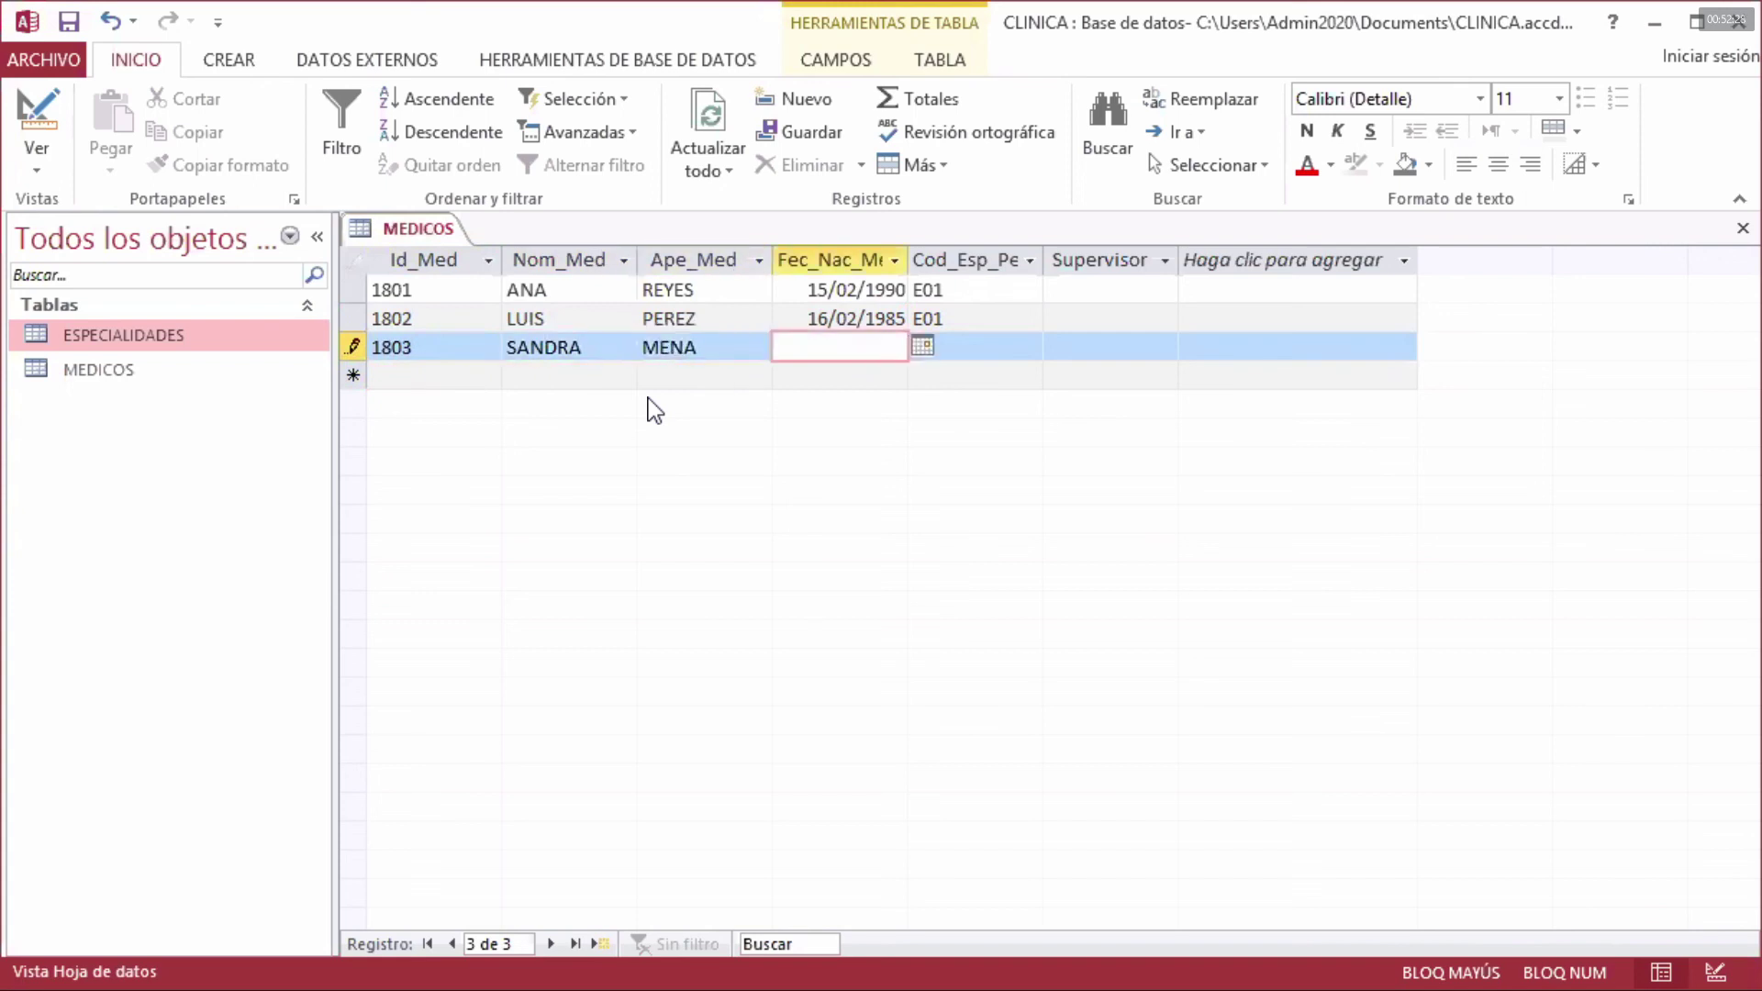
type("11/08/1995")
left_click(963, 357)
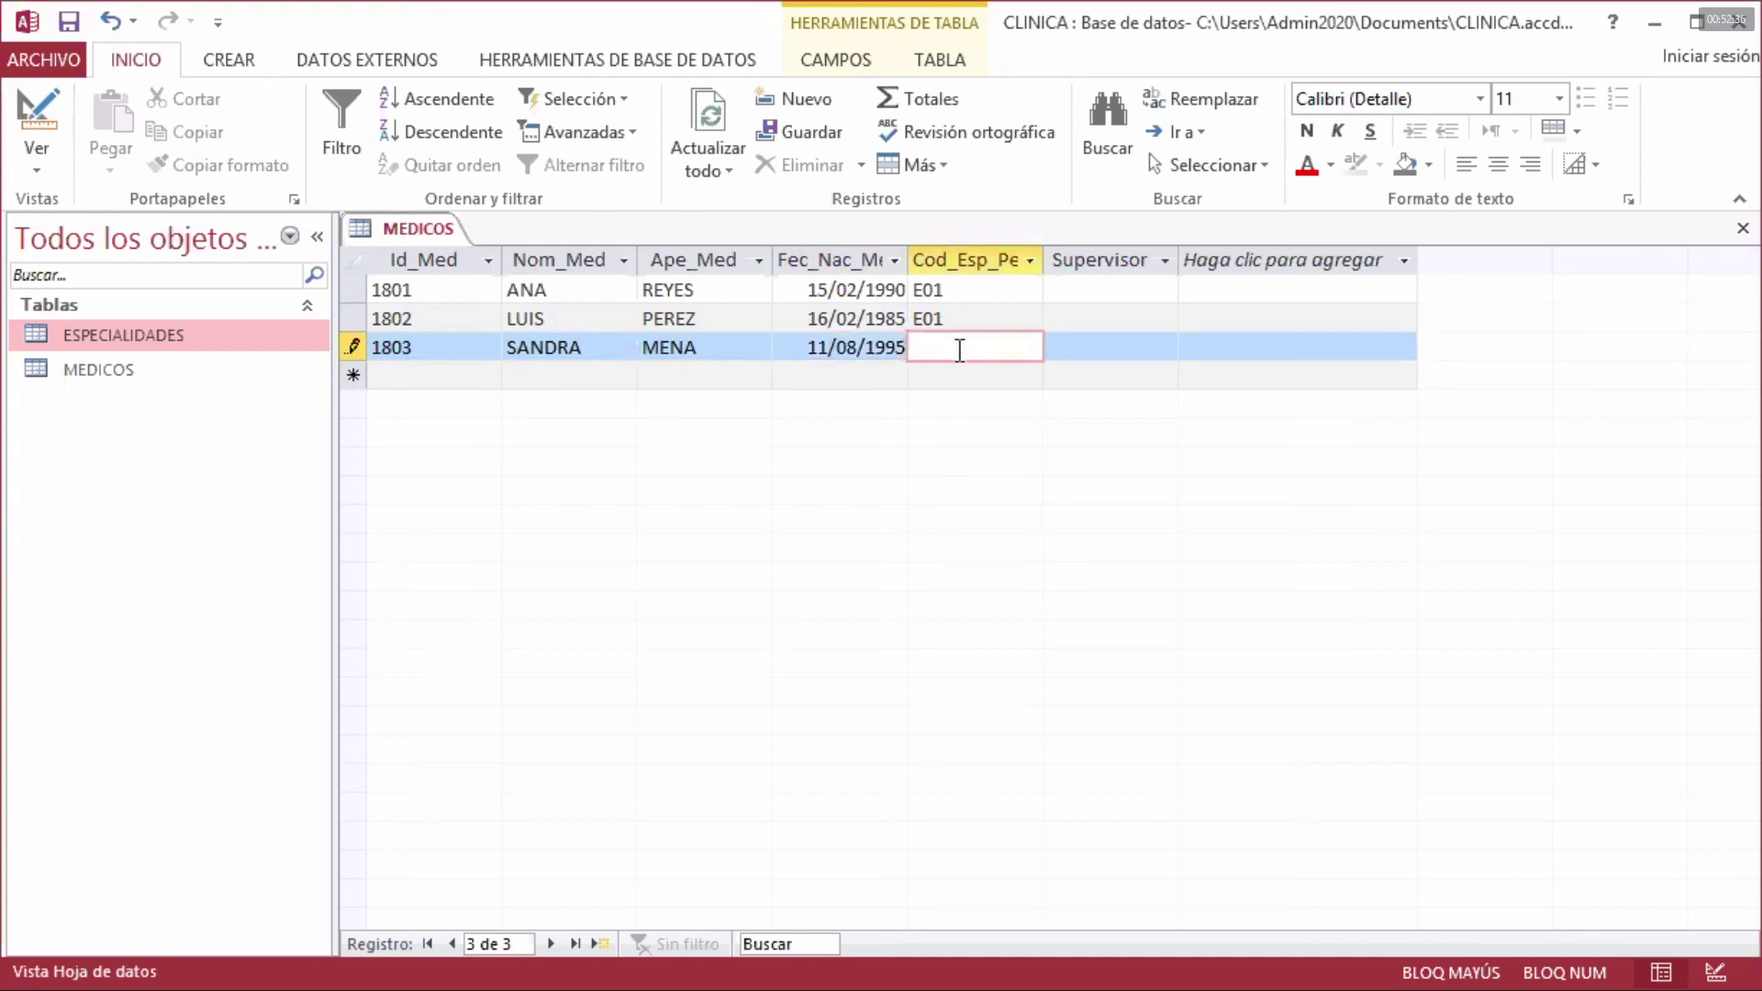
type("E02")
key("Tab")
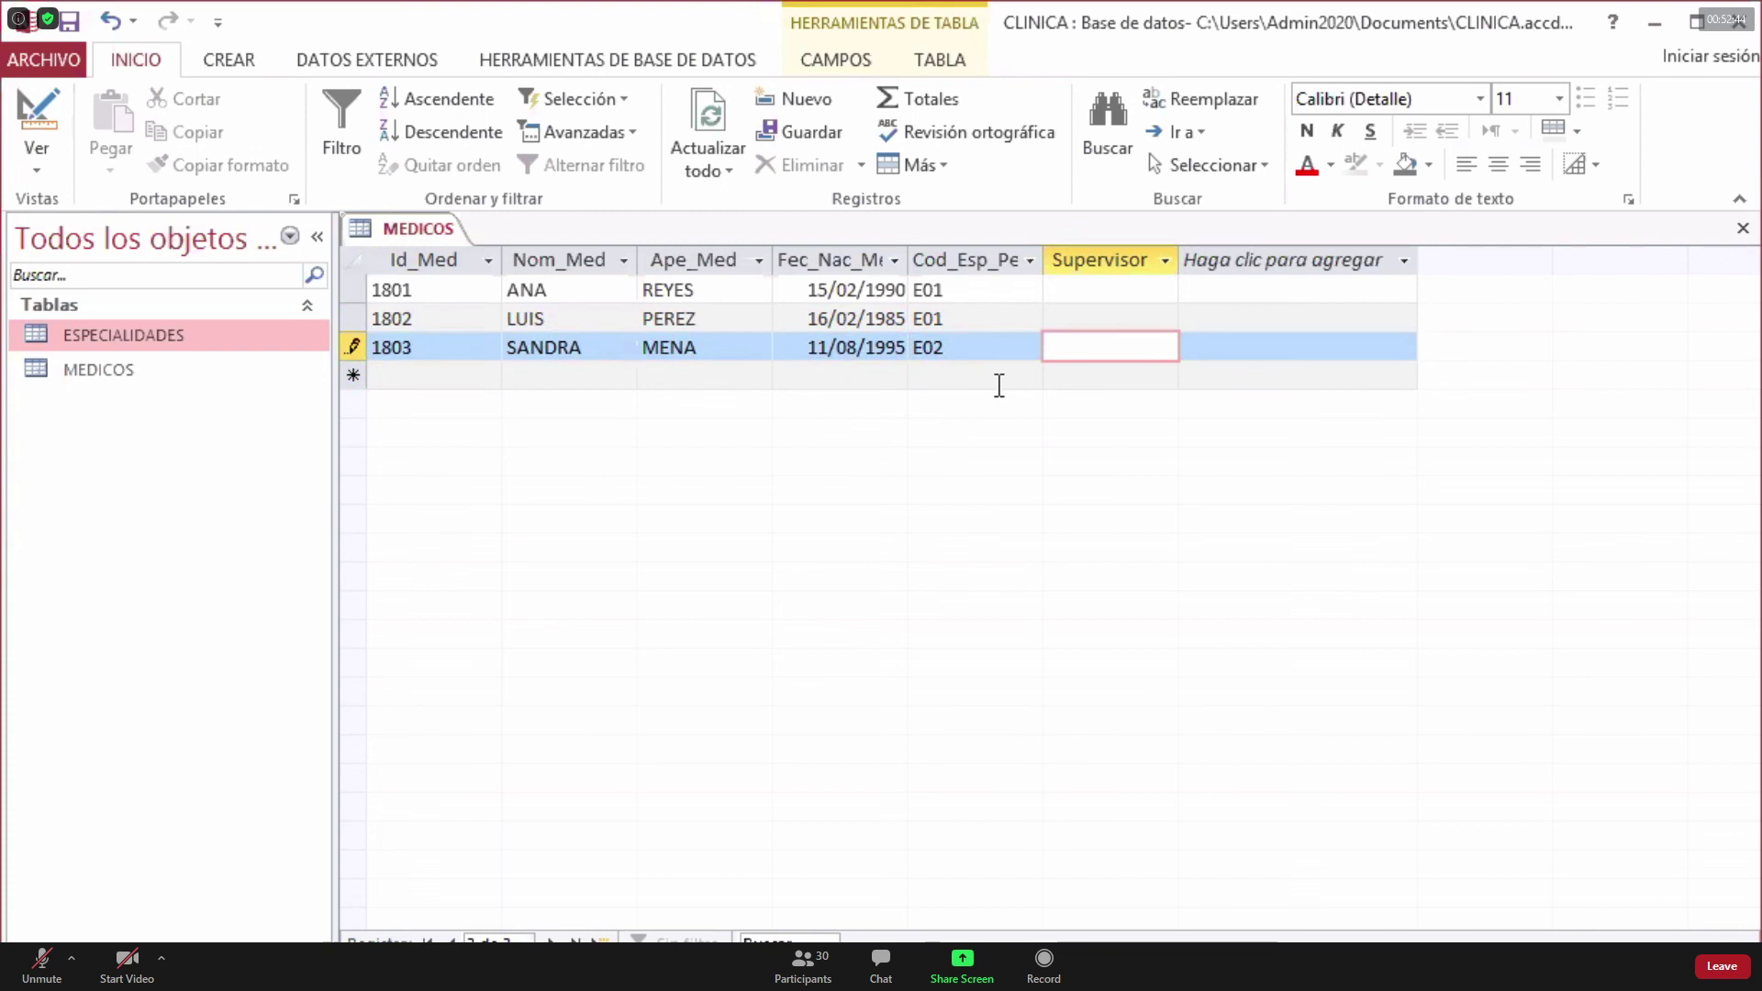
- Set the Supervisor of the second and third doctors to the first doctor's Id_Med
left_click(1062, 314)
type("1801")
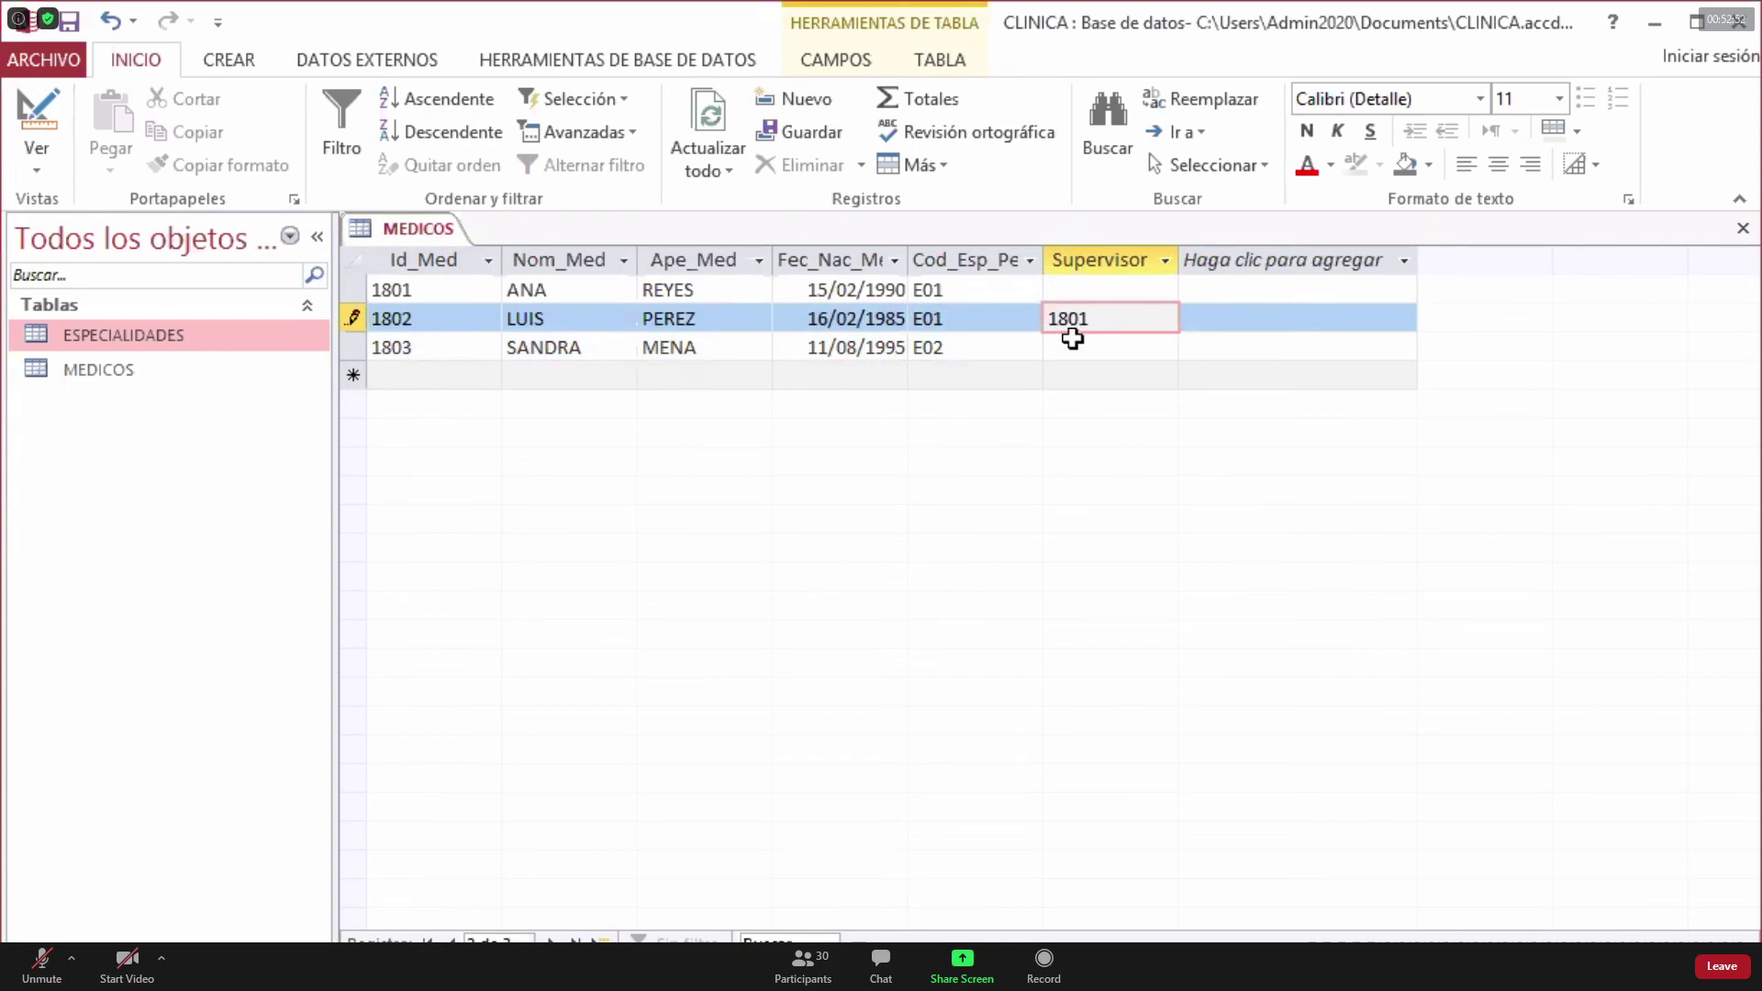
left_click(1074, 341)
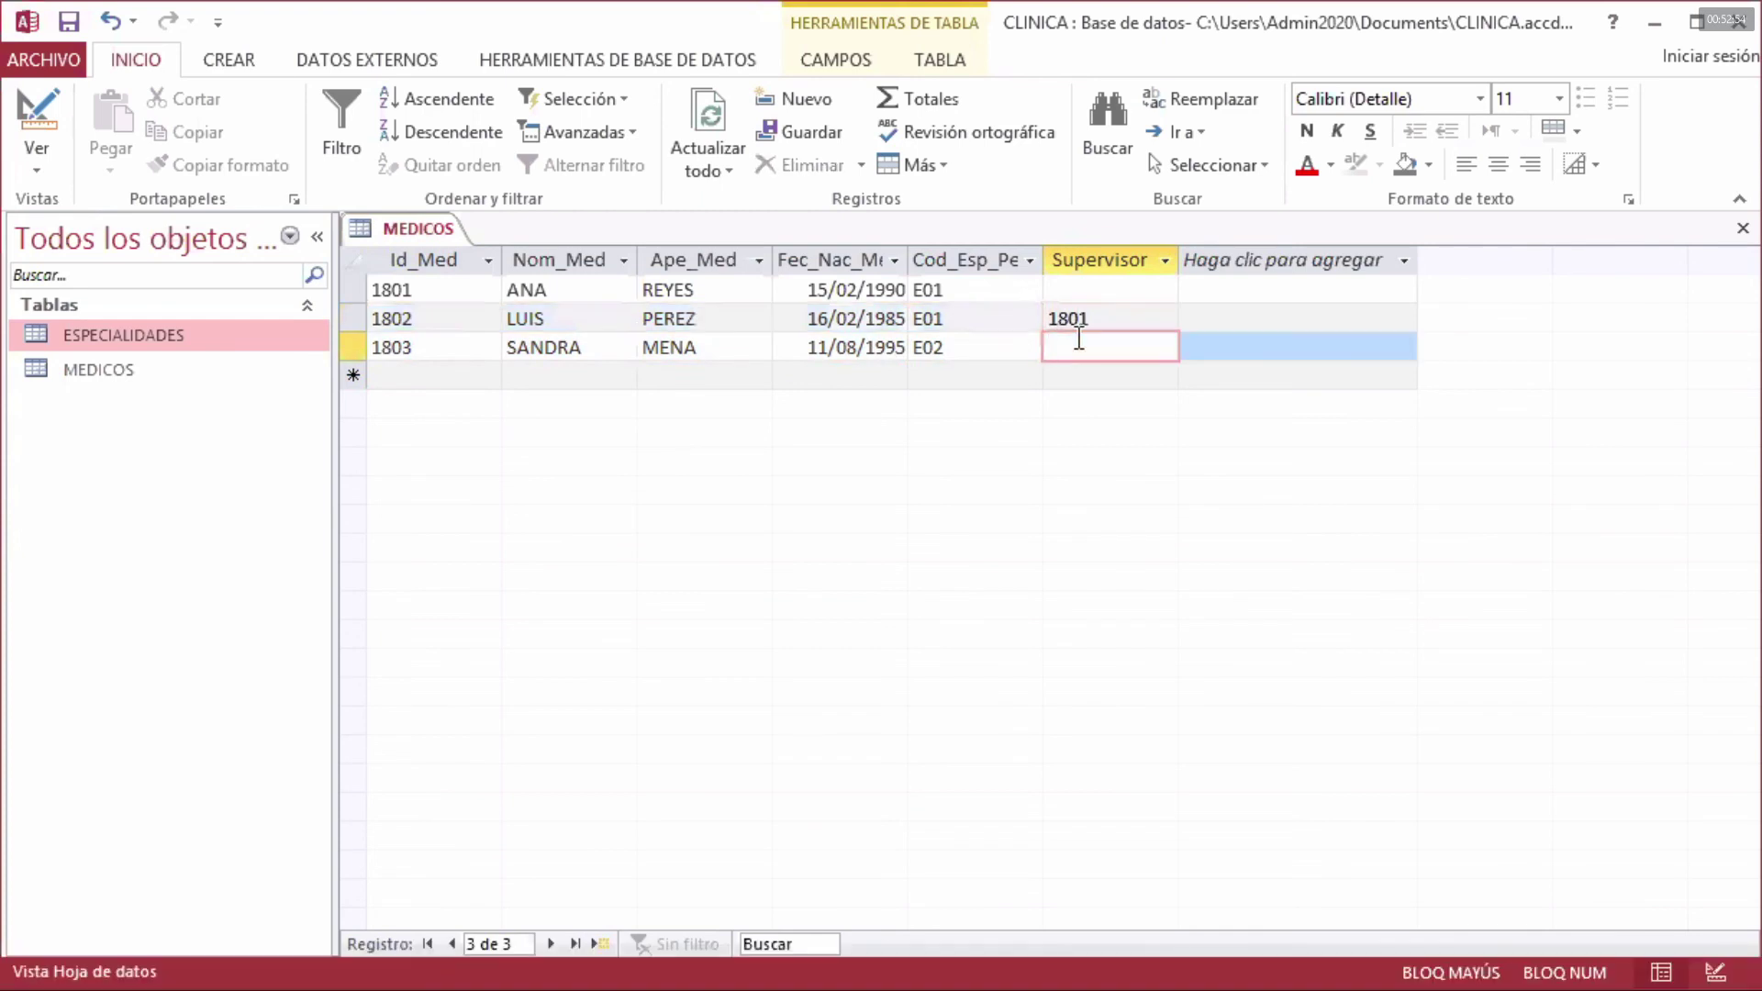
type("1801")
left_click(1124, 314)
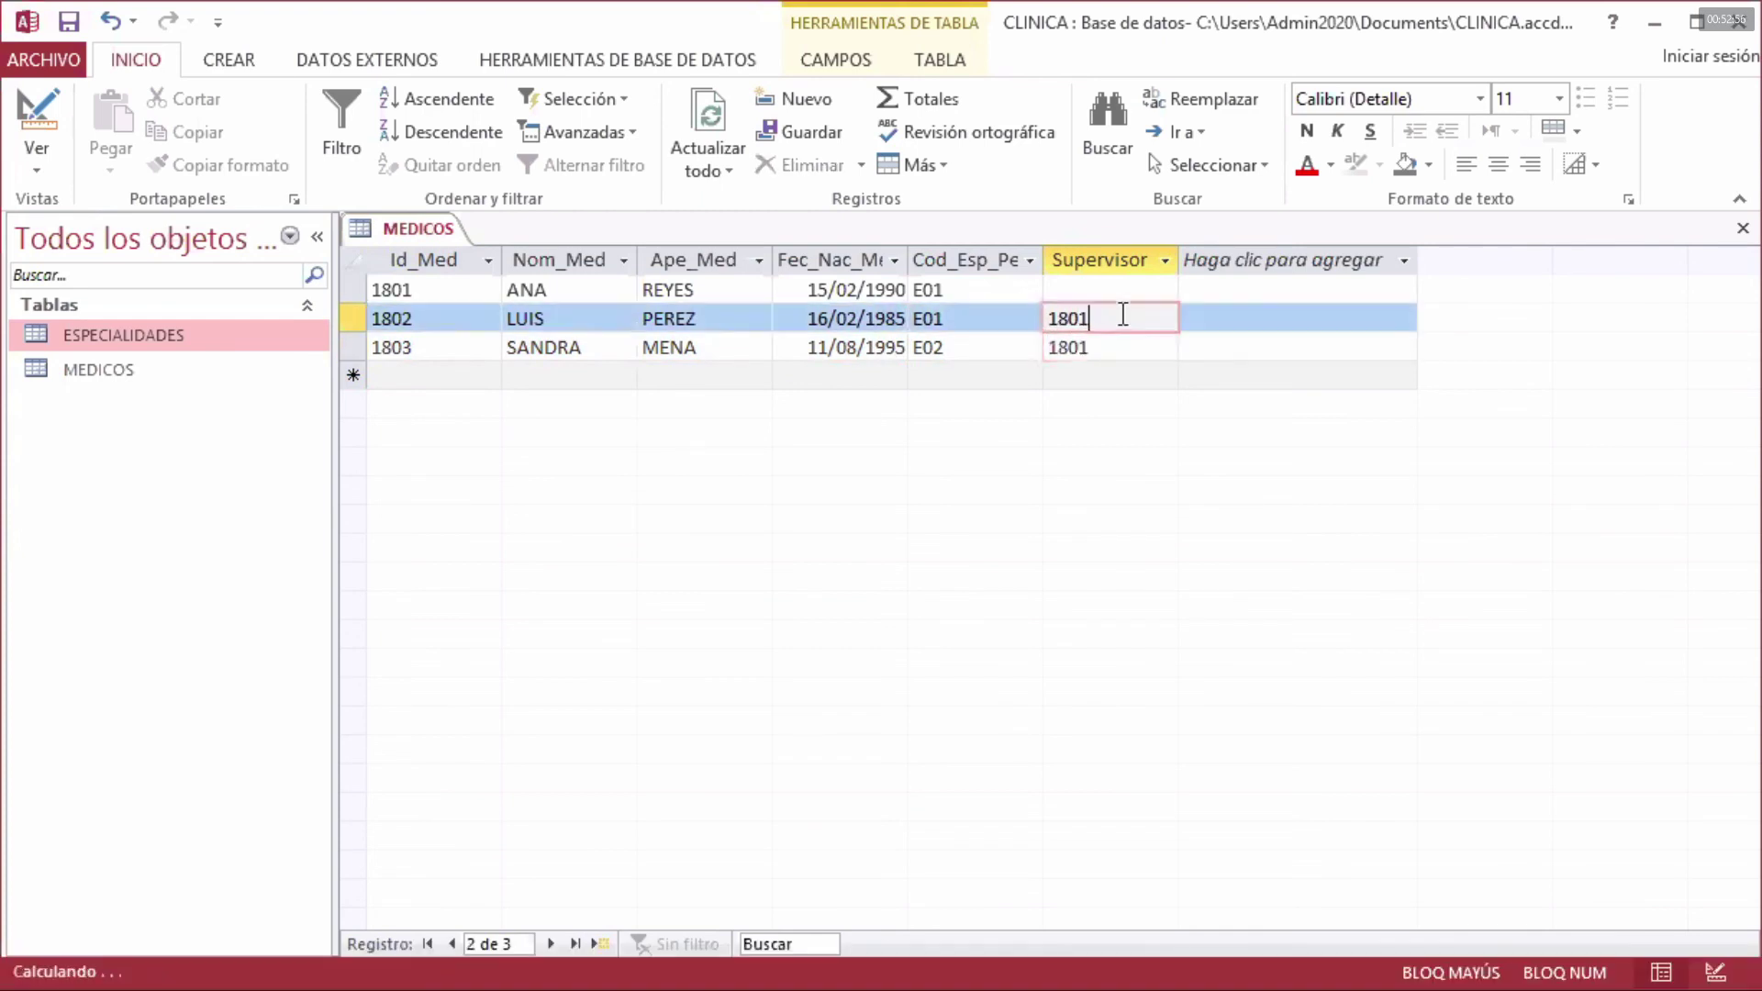
- Try replacing the third doctor's Supervisor with an Id_Med that is not in MEDICOS, and restore the first doctor's Id_Med
left_click(1255, 343)
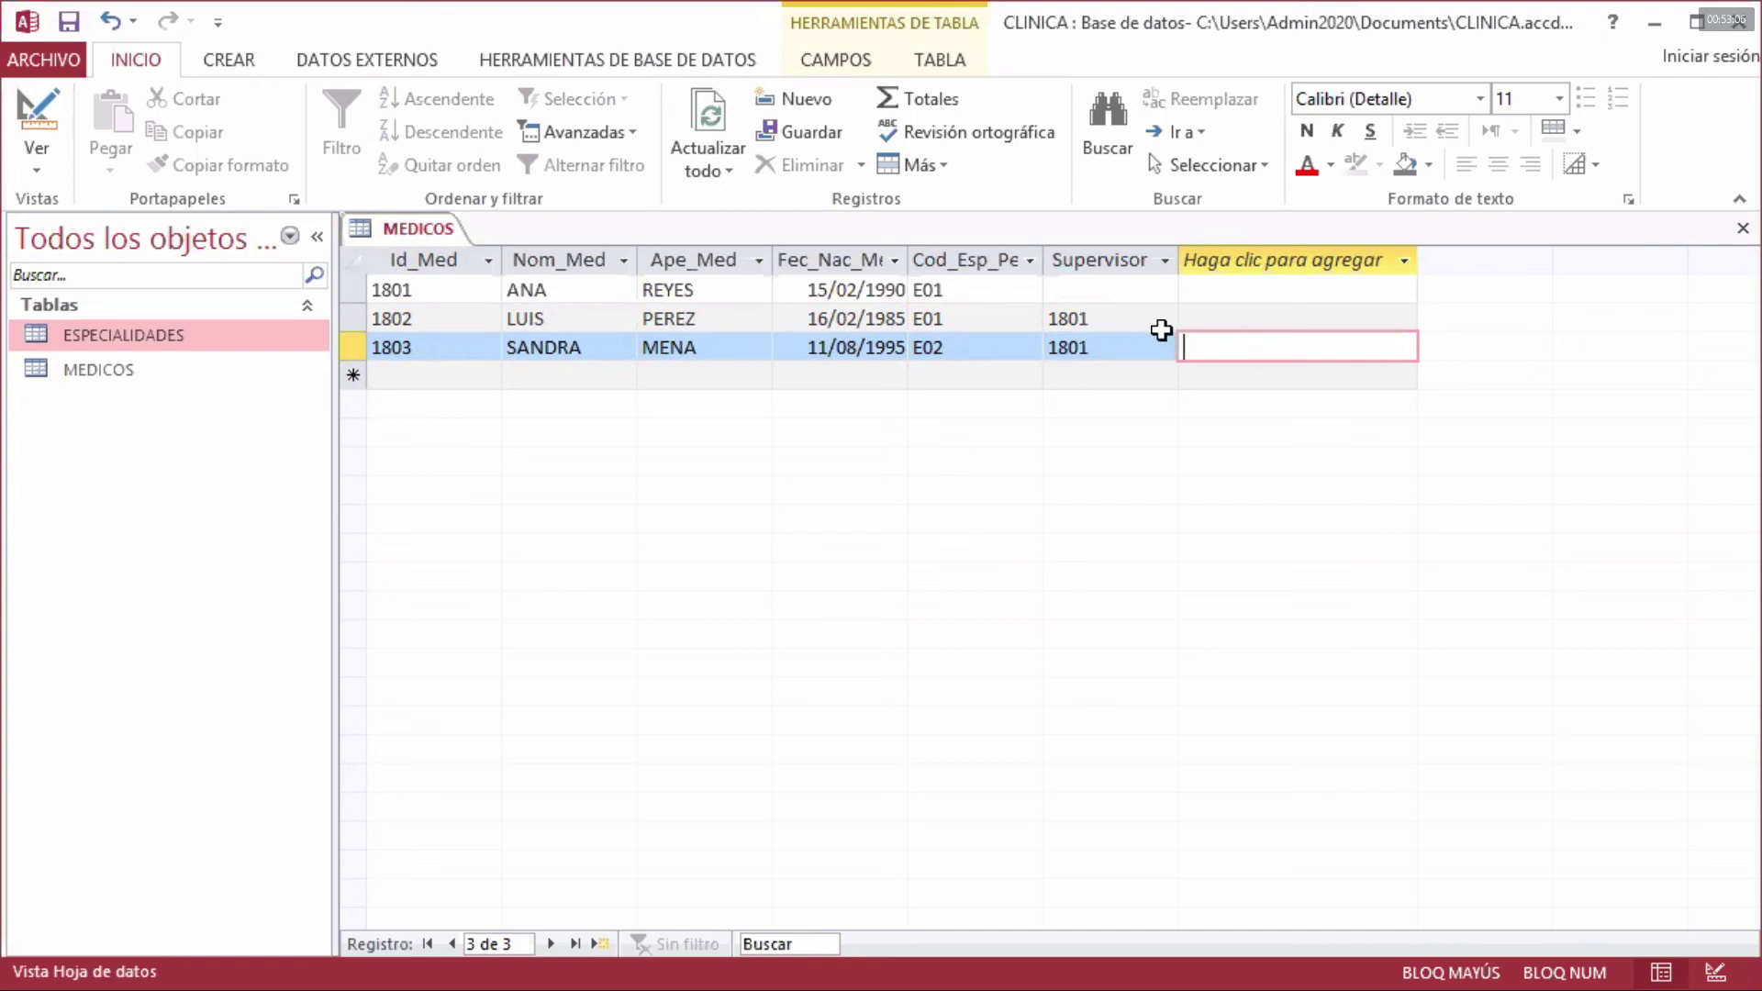
left_click_drag(1081, 349, 1086, 348)
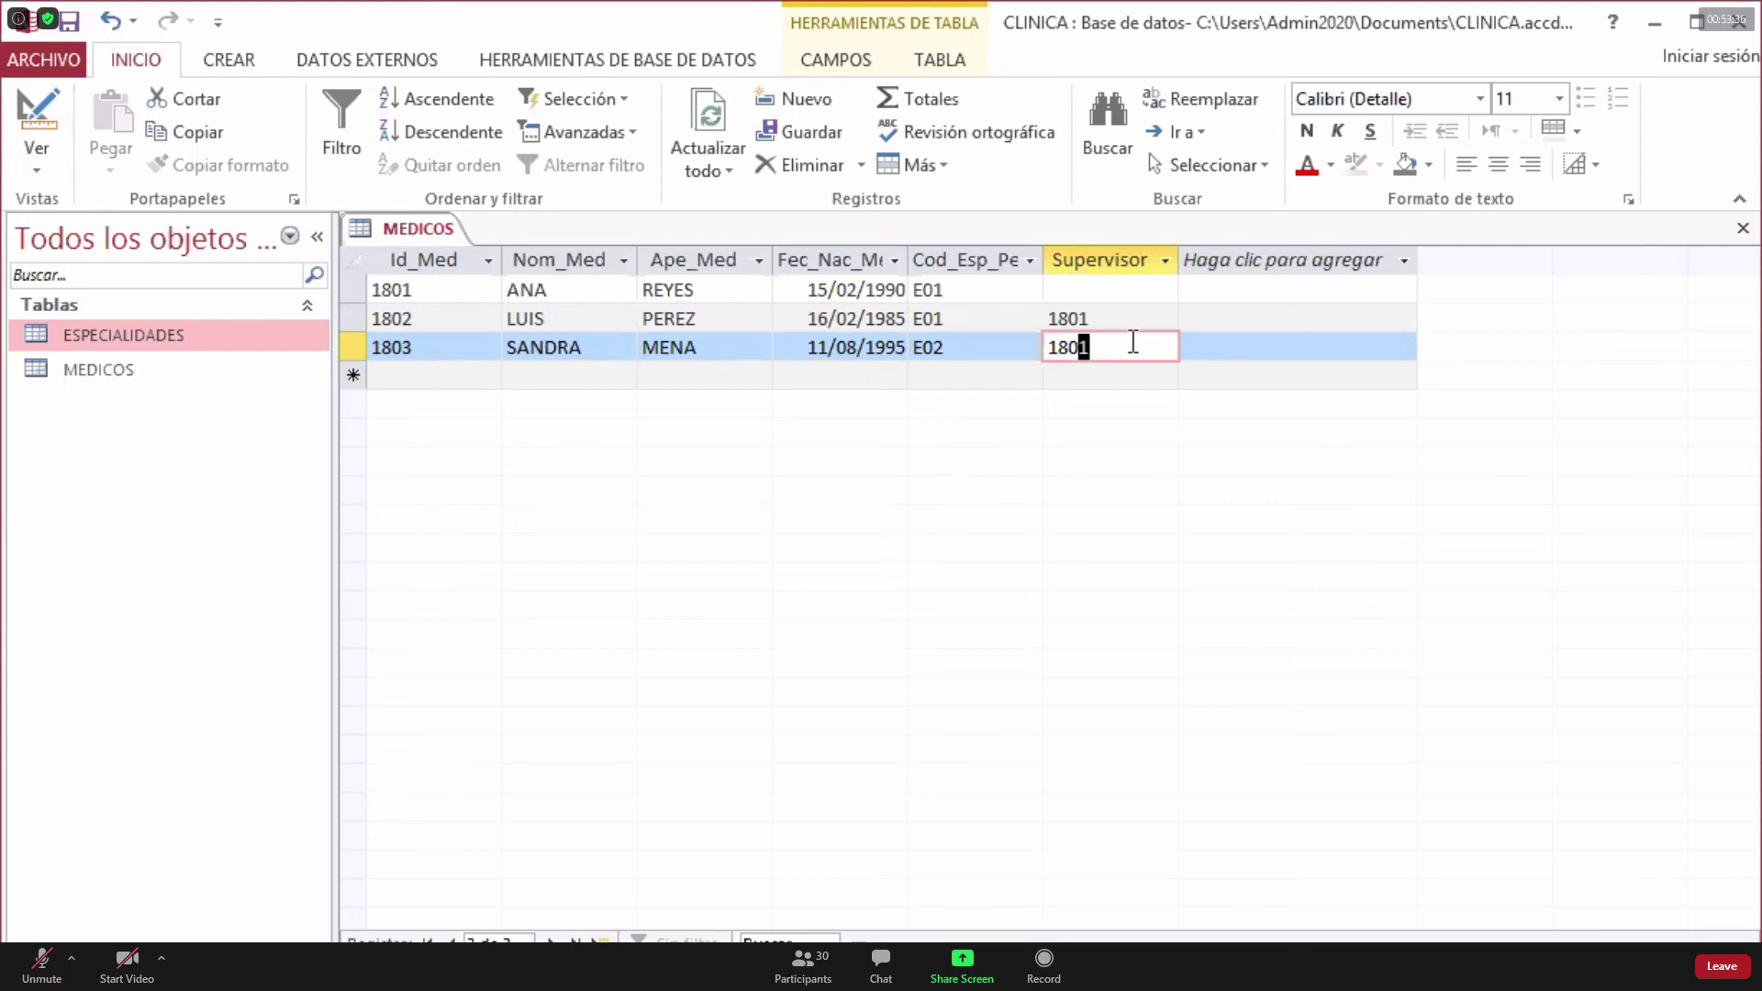
type("6")
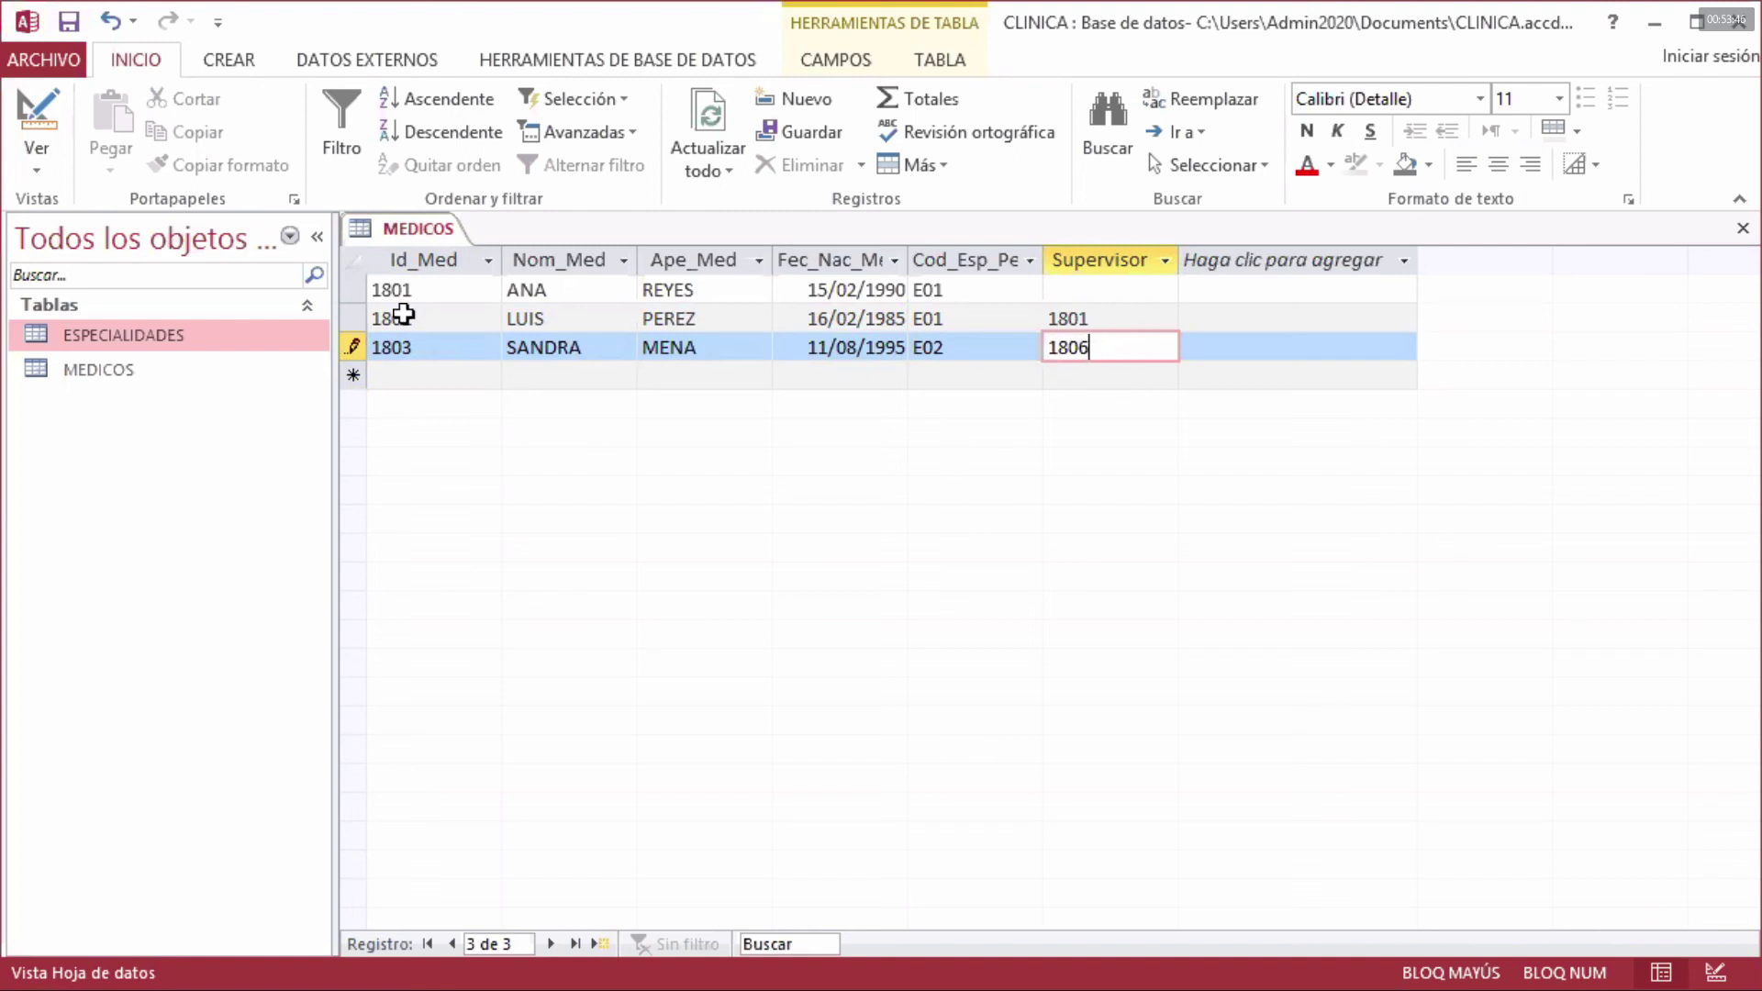
type("1")
left_click(1094, 377)
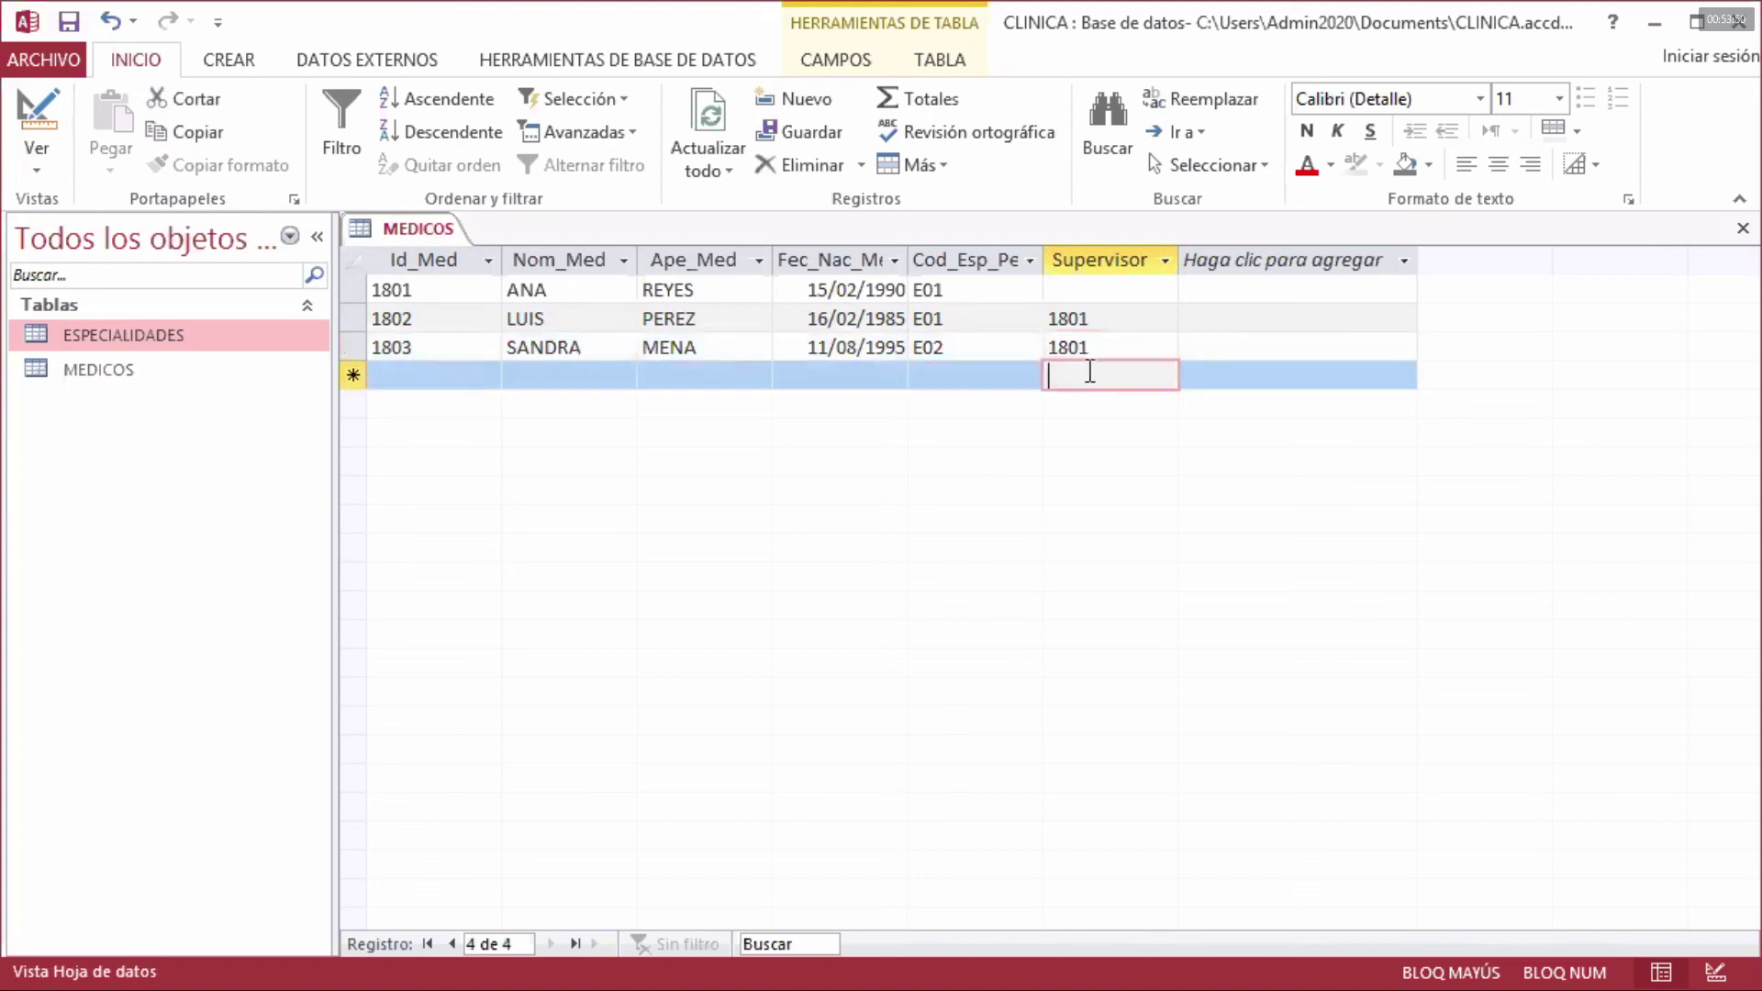
left_click(1099, 341)
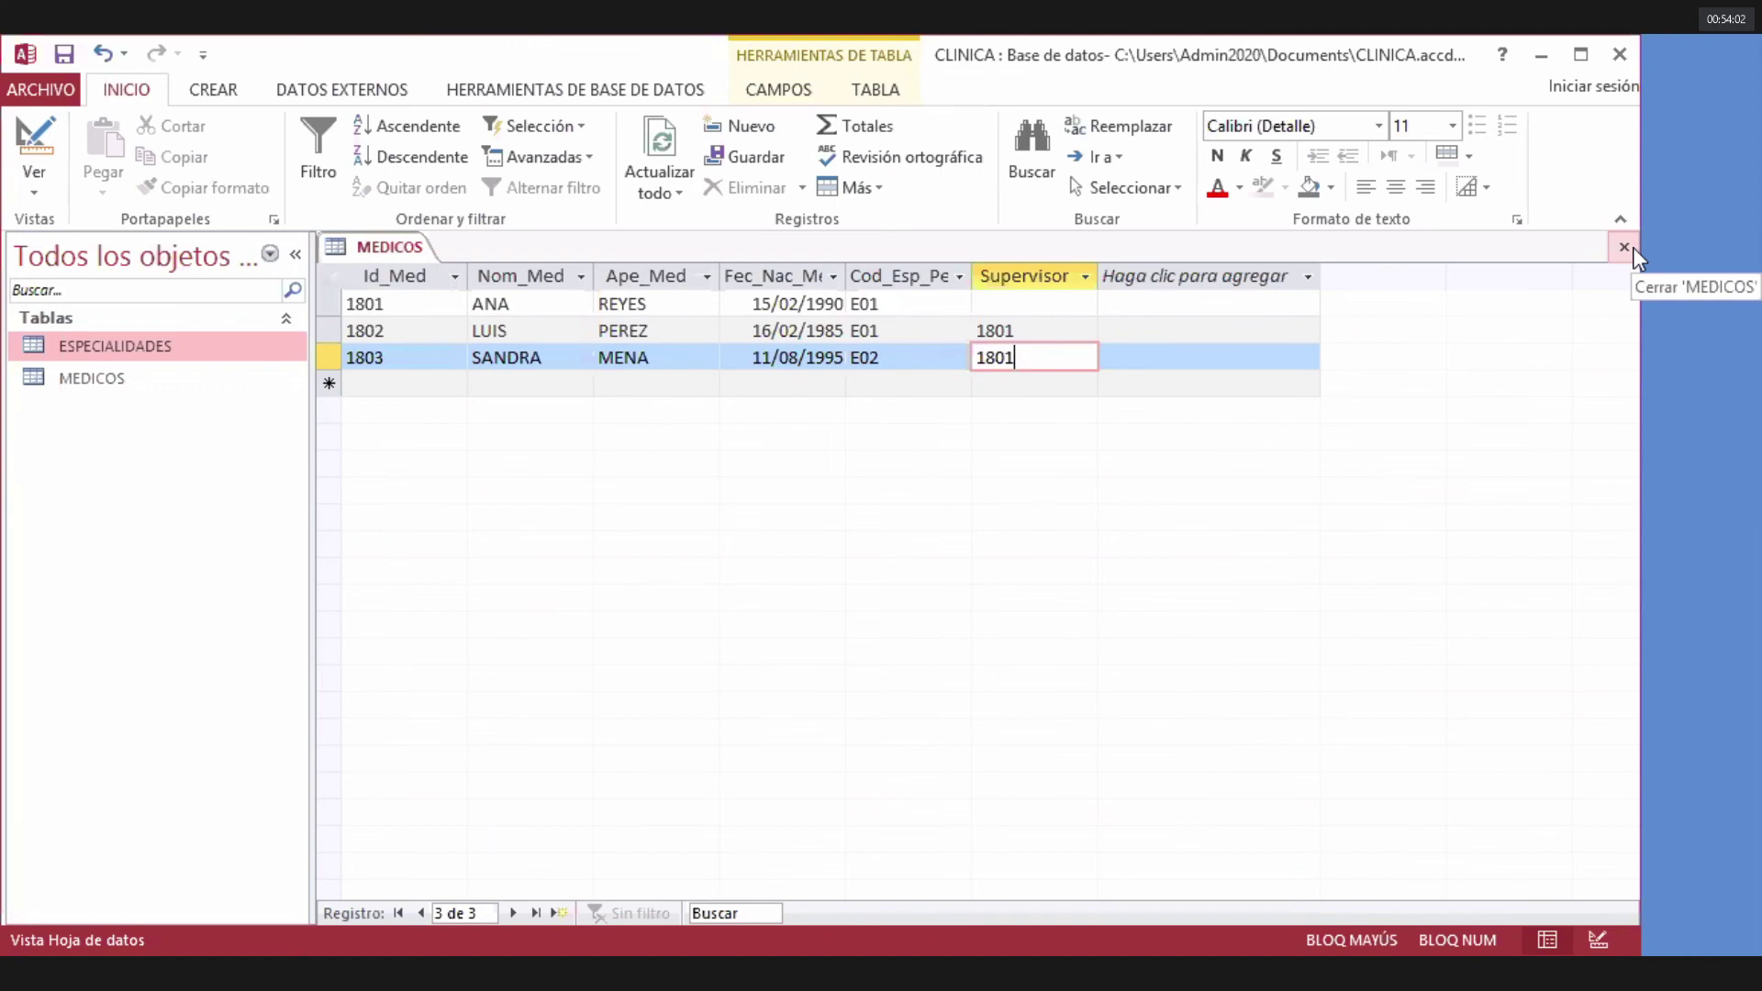
- Close the MEDICOS table, review the ATENCION and PACIENTES tables in the browser's relational model PDF, and return to Access
left_click(1629, 248)
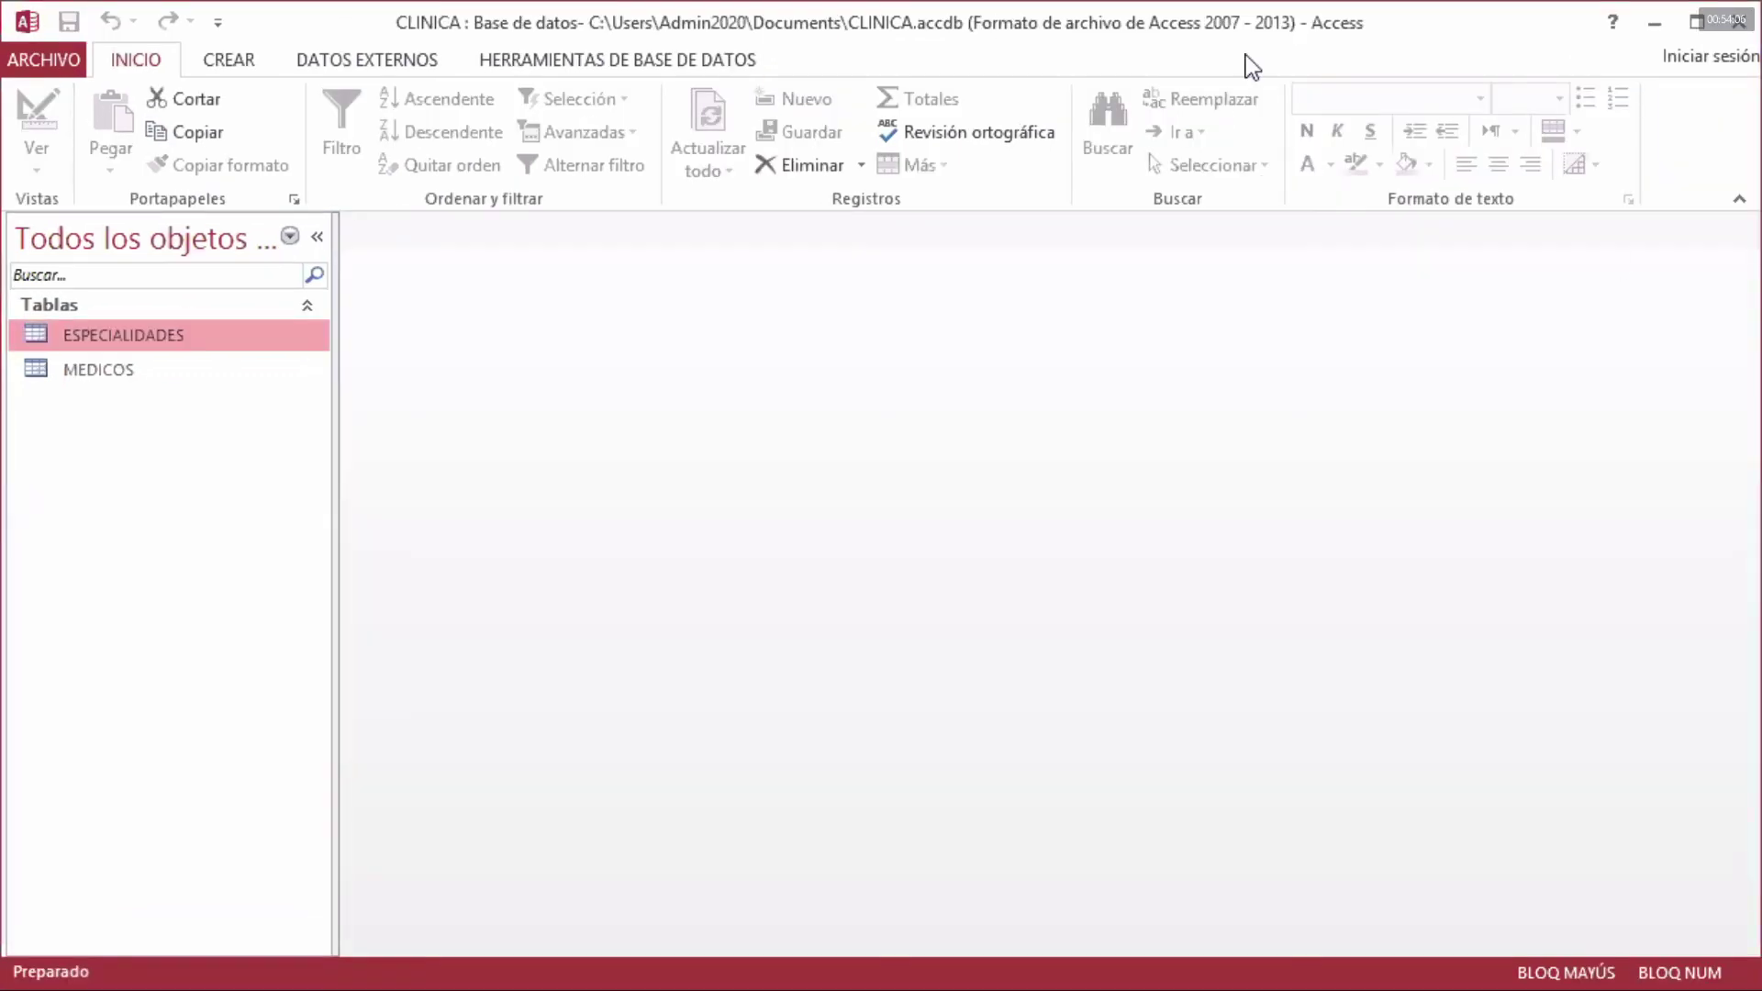
key("alt+Tab")
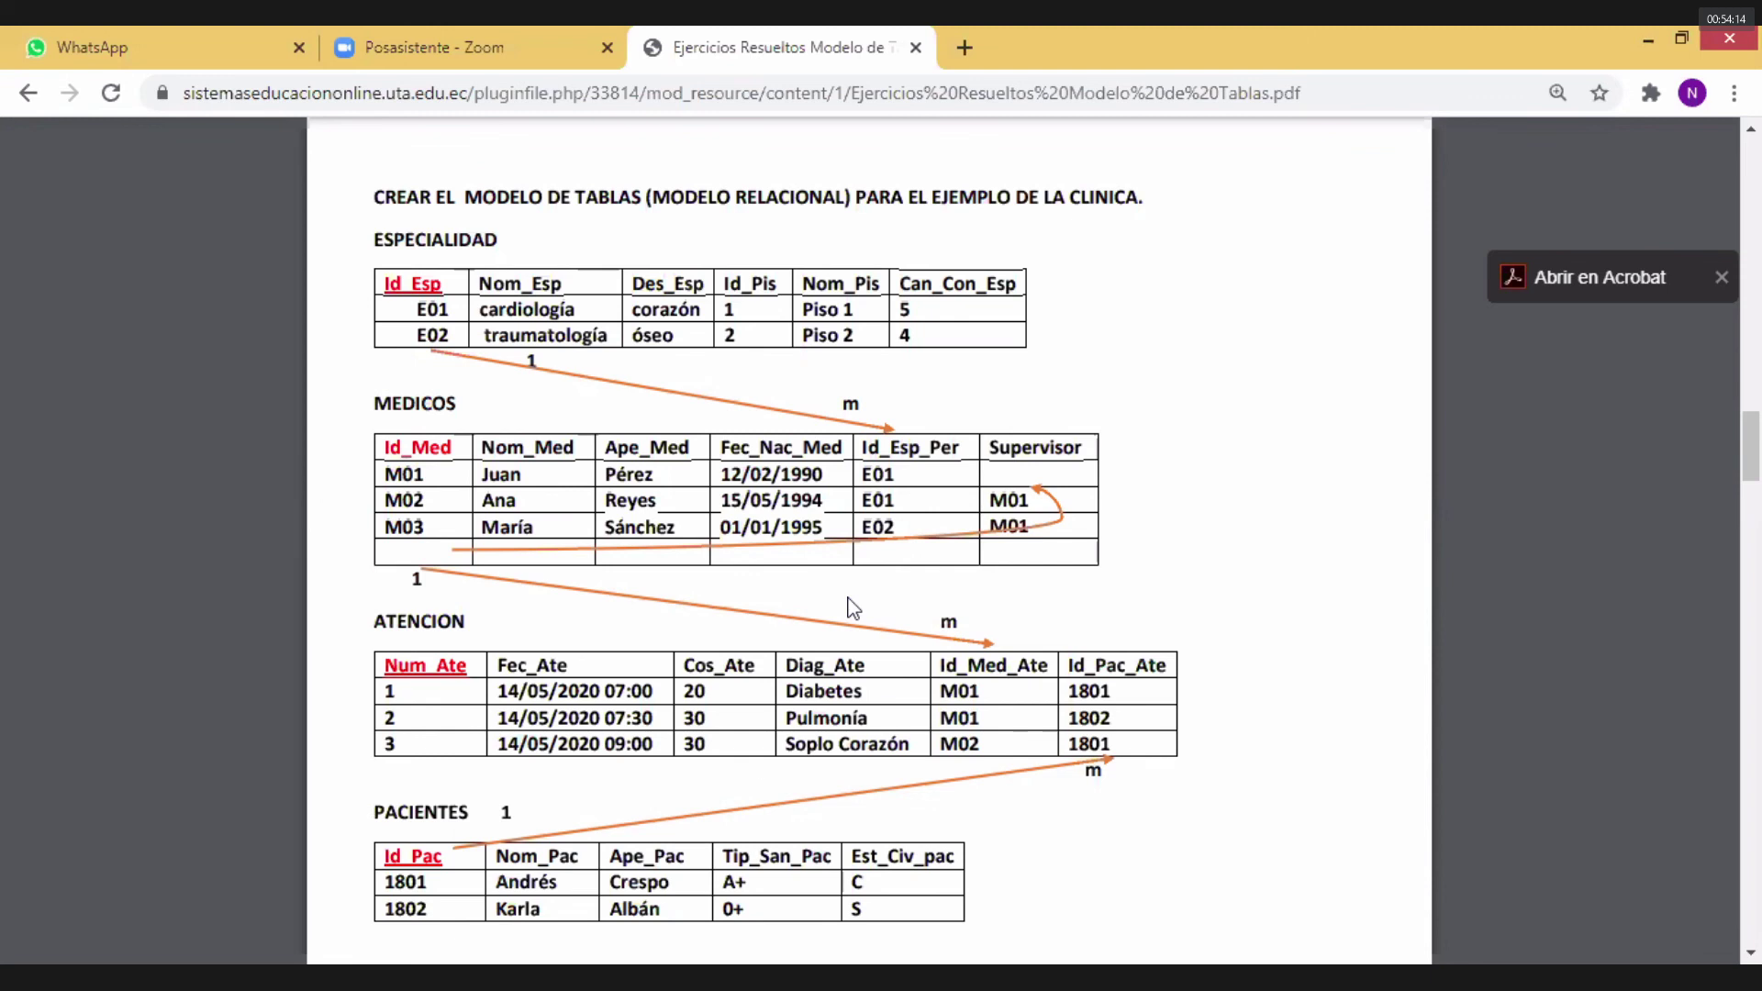
scroll(854, 608, "up", 15)
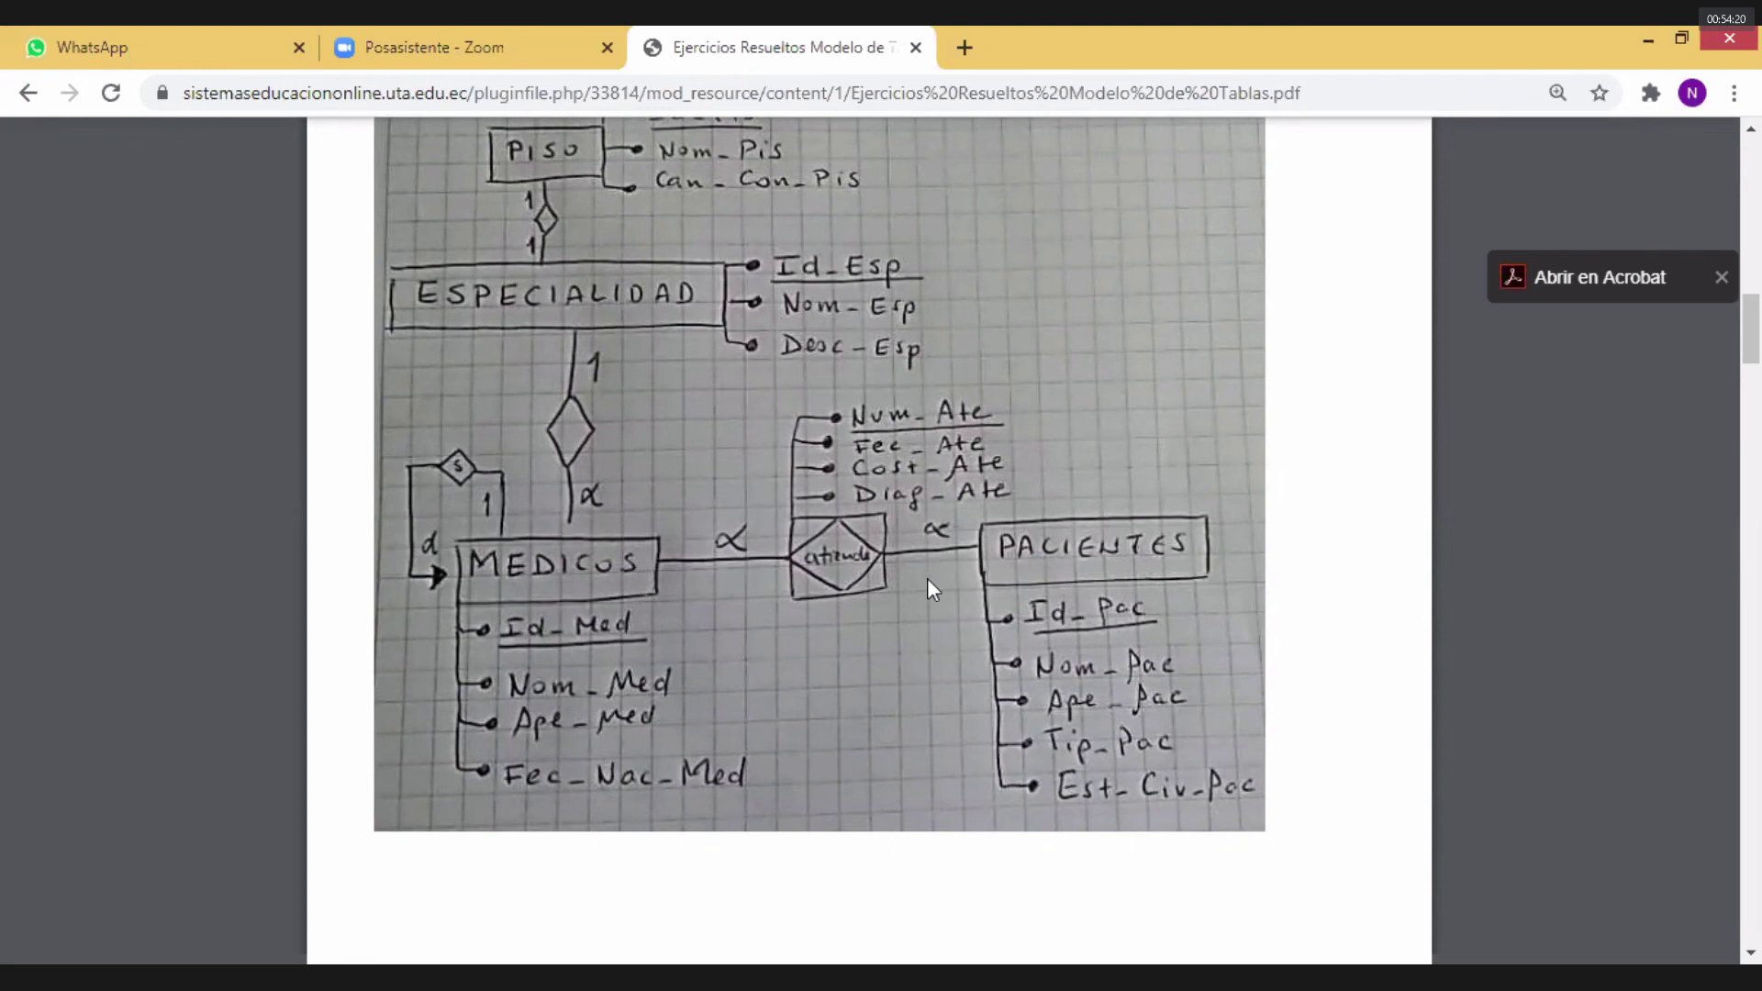
scroll(927, 579, "down", 10)
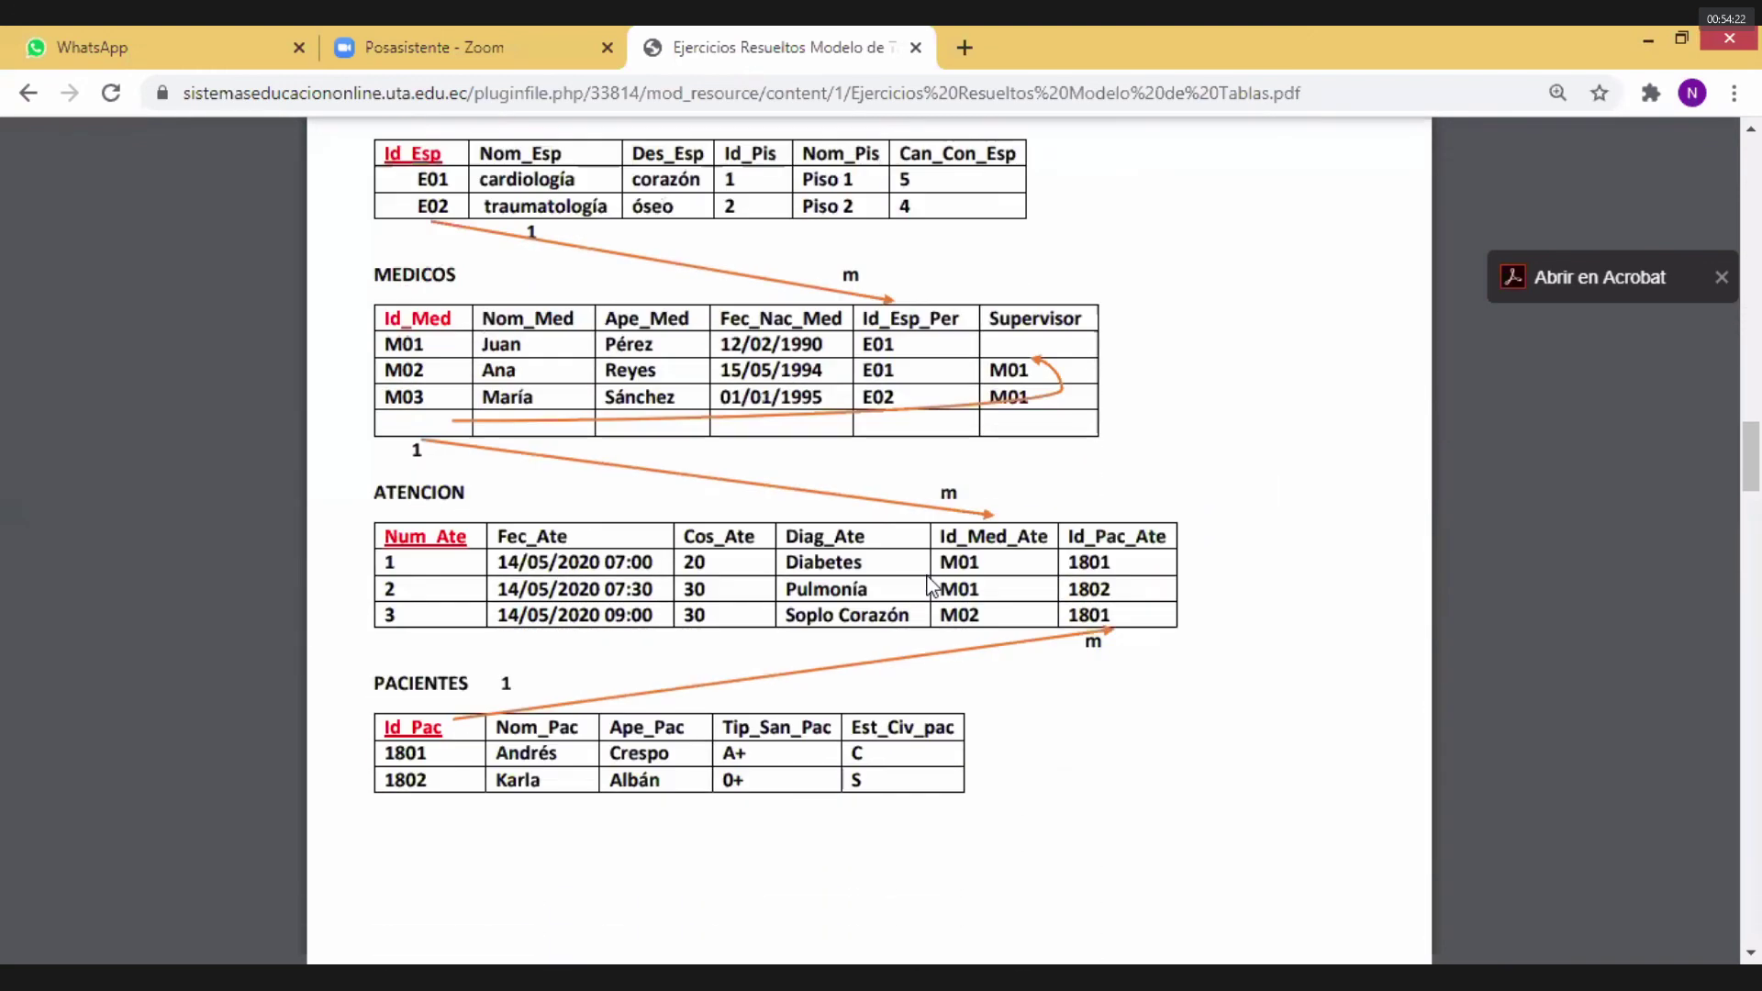
scroll(932, 586, "up", 2)
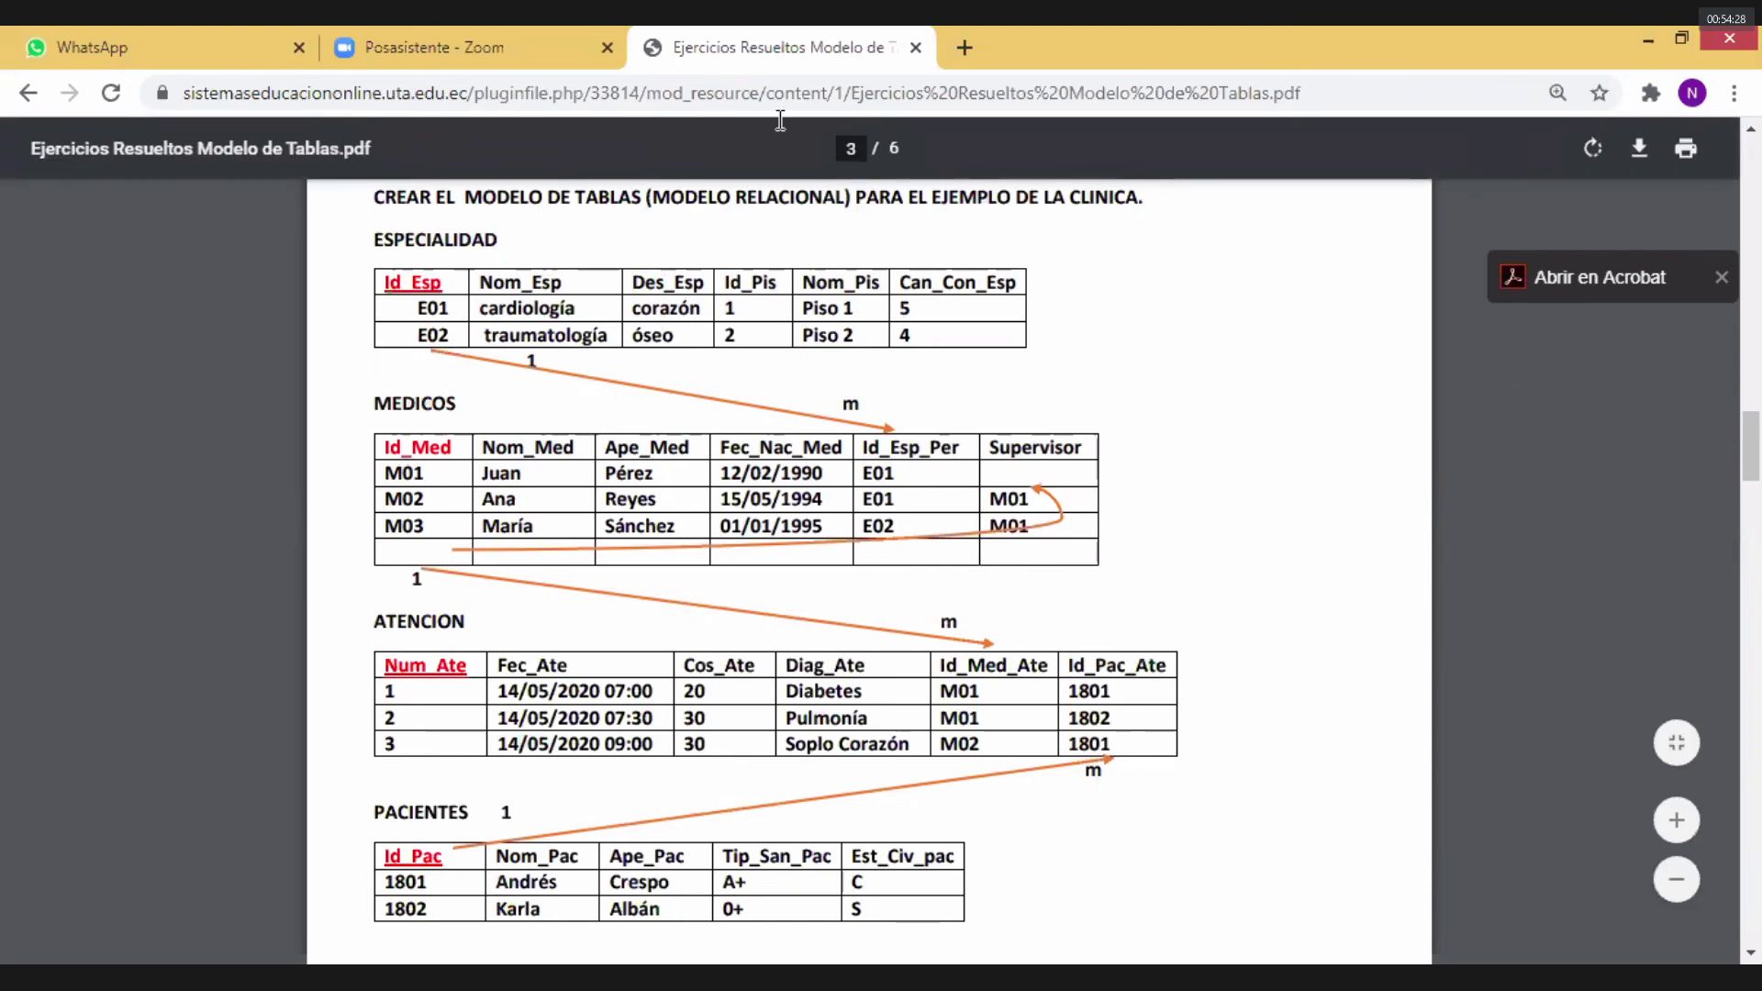
left_click(710, 77)
double_click(229, 423)
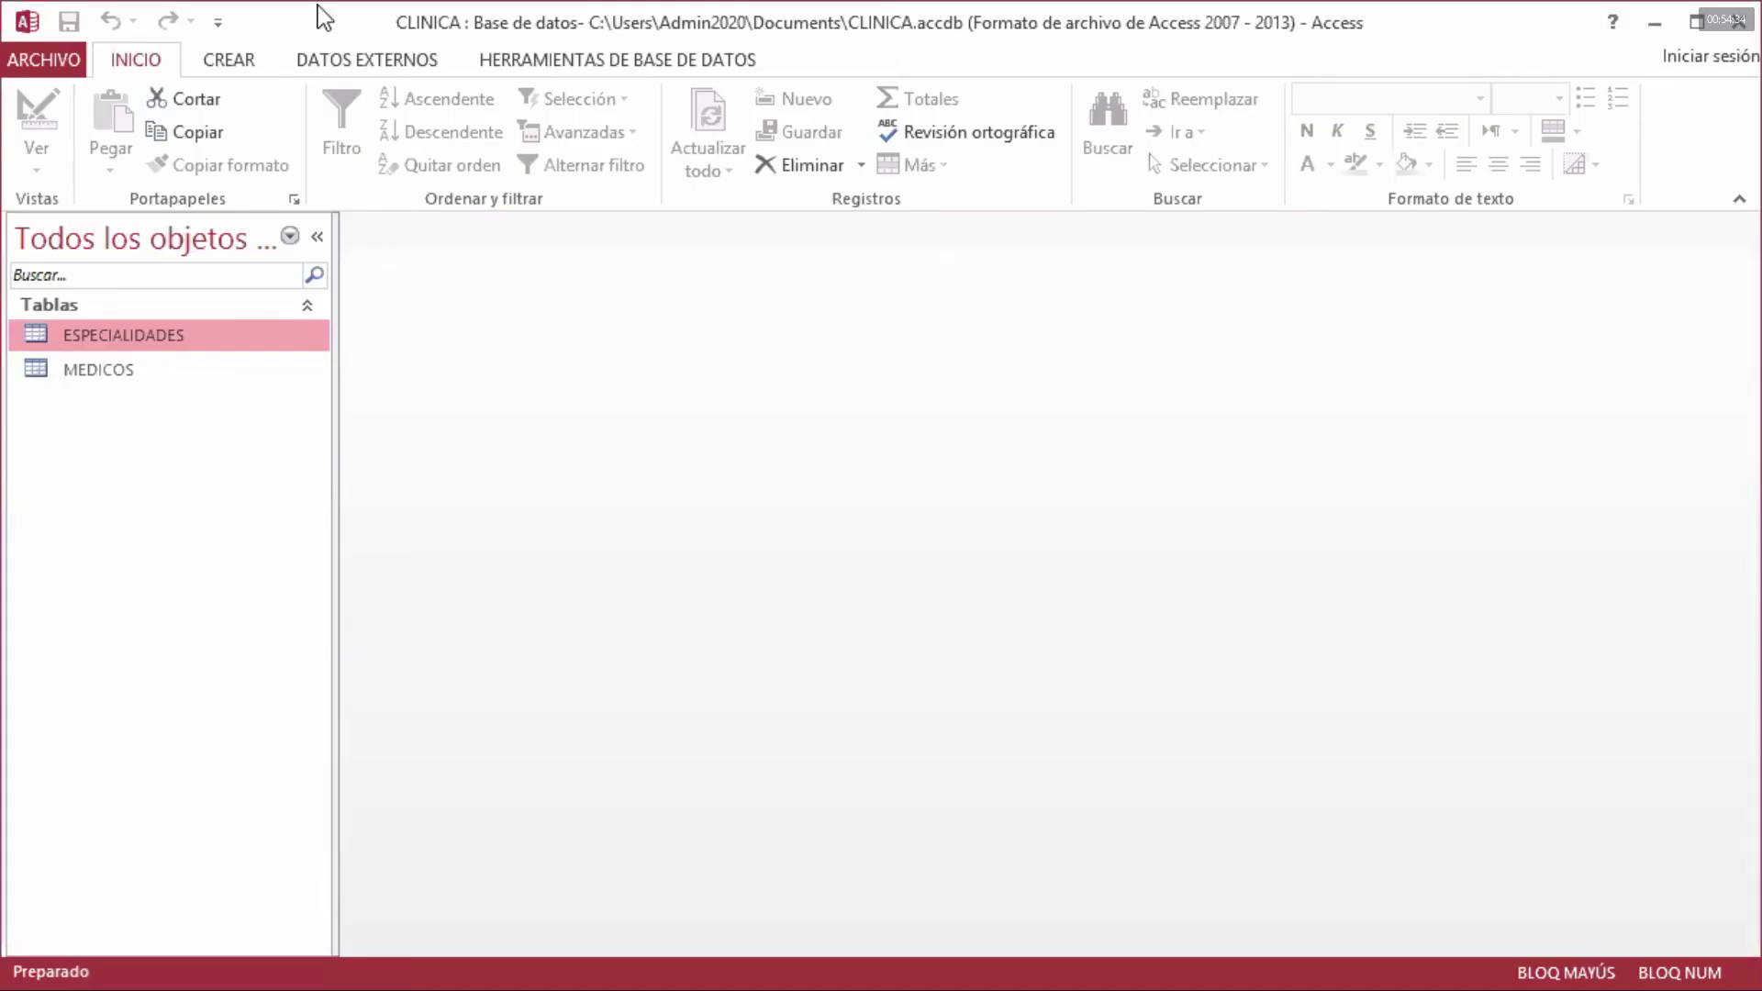
- Create a new table in Design view and add Id_Pac as its first field, with data type Texto corto
left_click(230, 59)
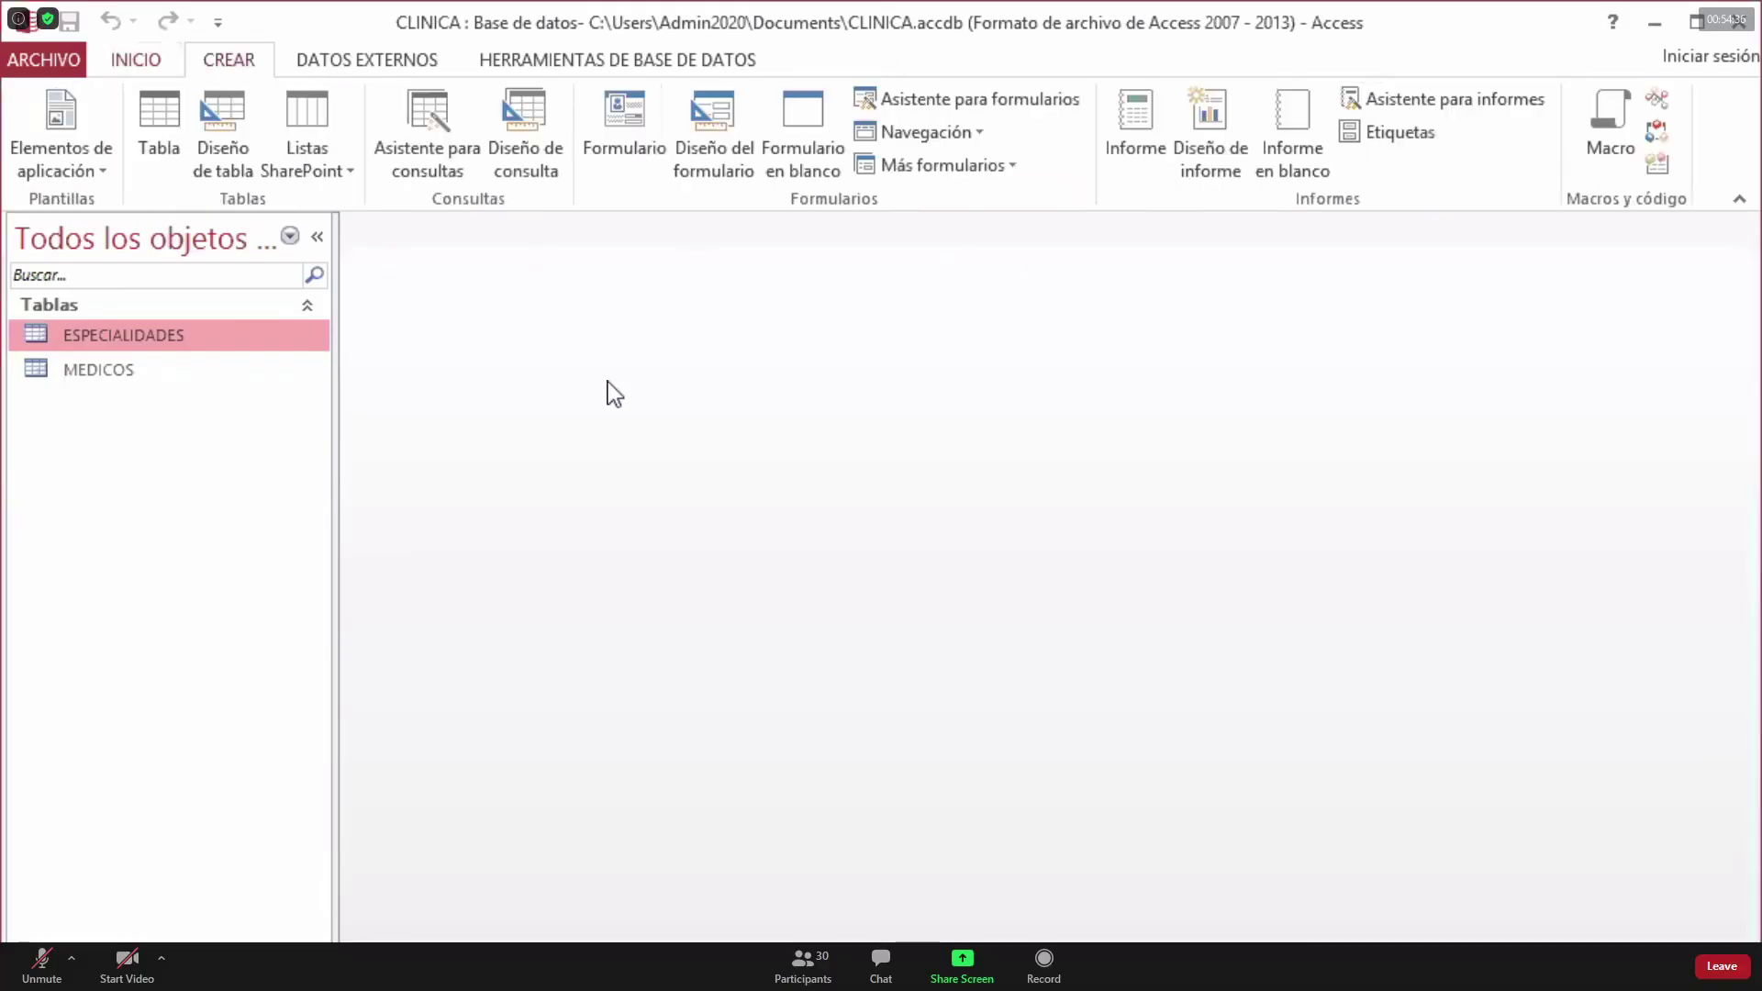
left_click(237, 149)
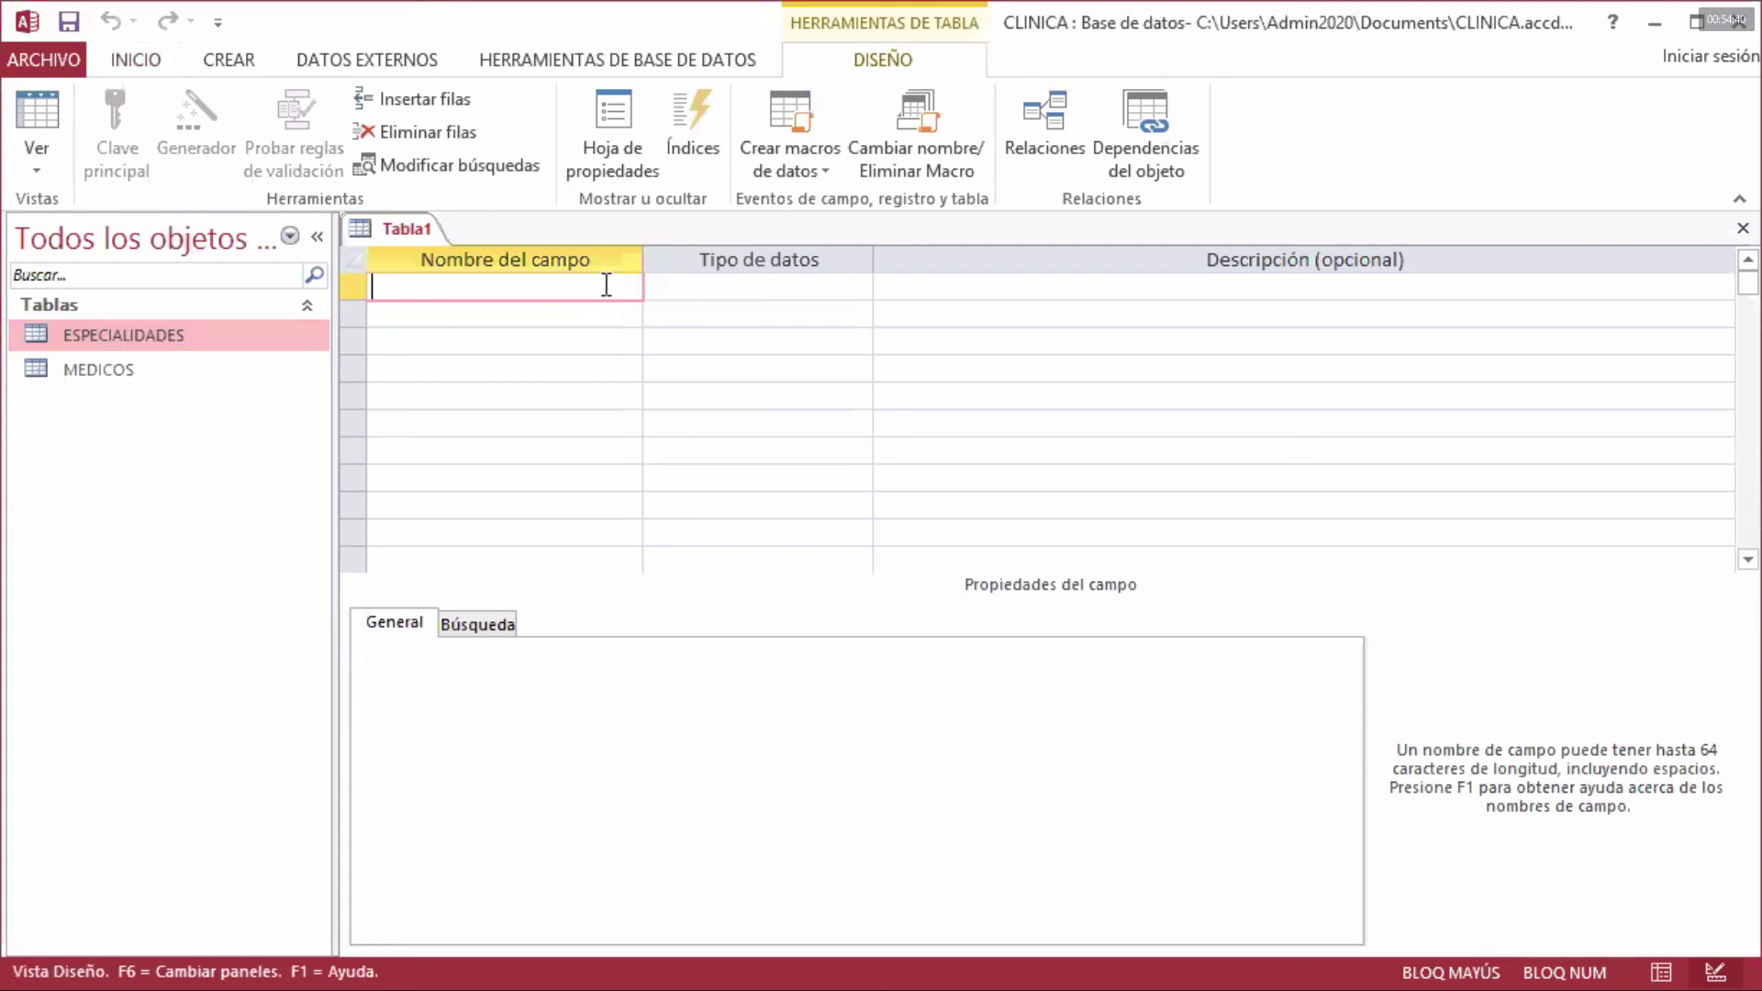
type("iD_PAC")
key("BackSpace")
key("BackSpace")
key("BackSpace")
key("BackSpace")
key("BackSpace")
key("BackSpace")
key("Caps_Lock")
type("I")
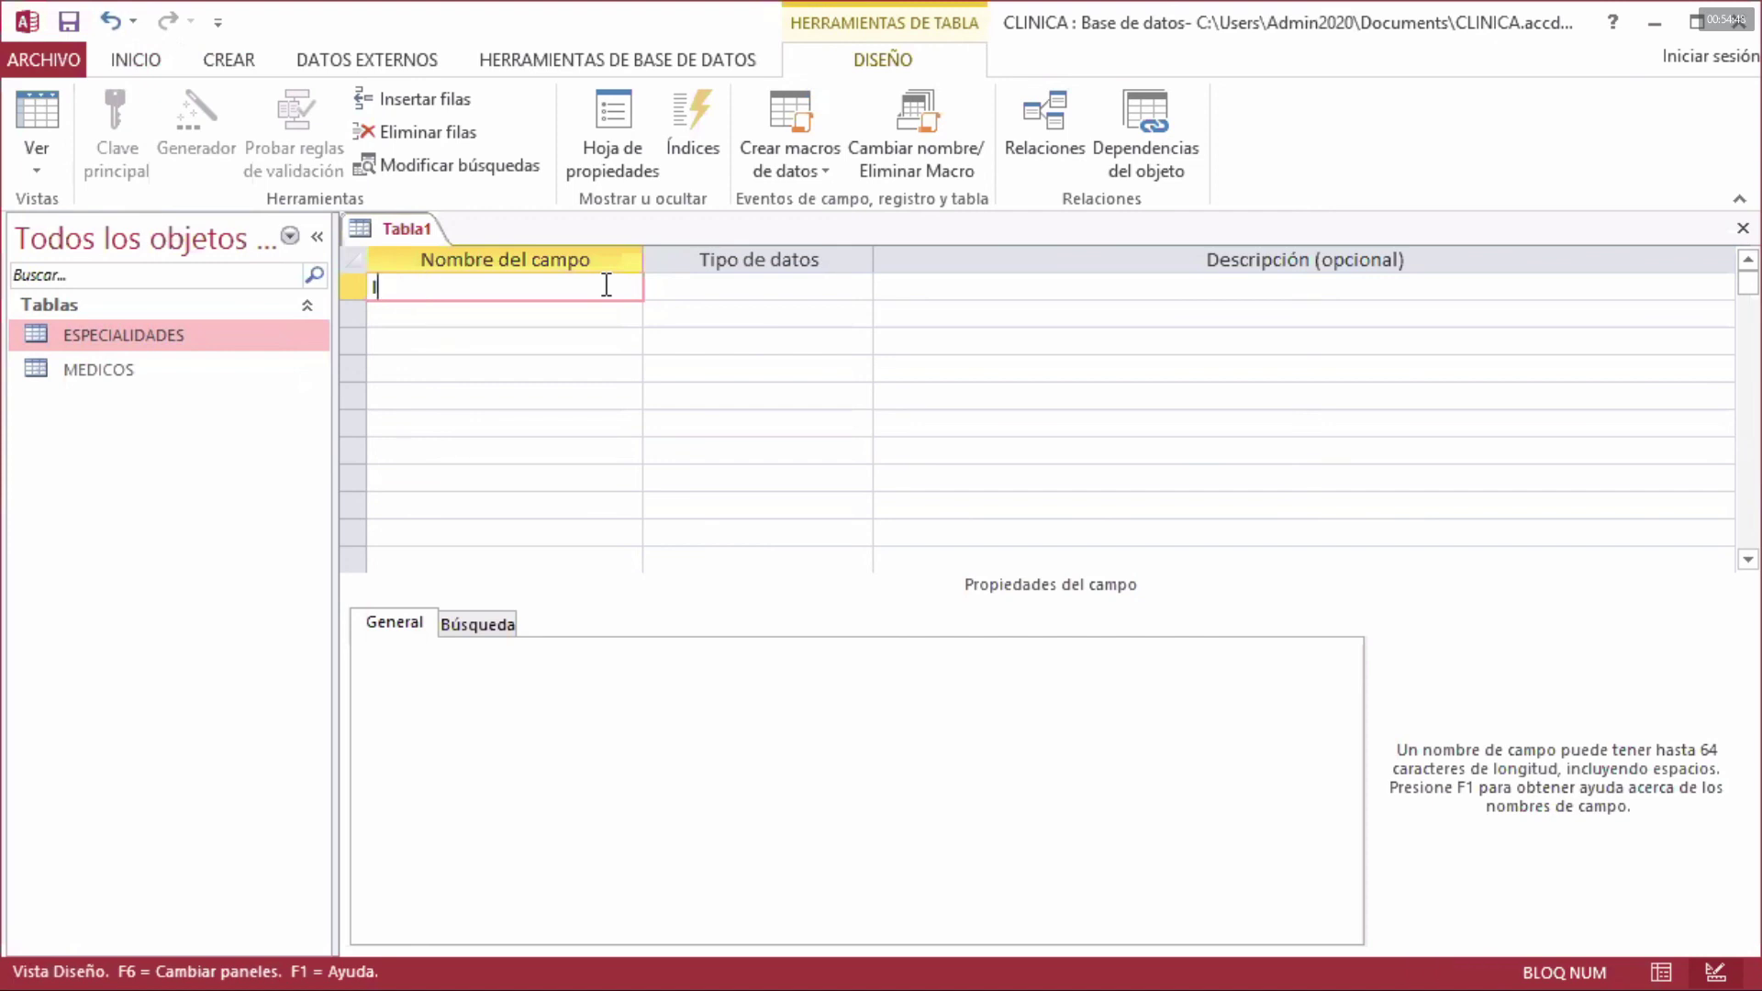
type("d_Pac")
key("Tab")
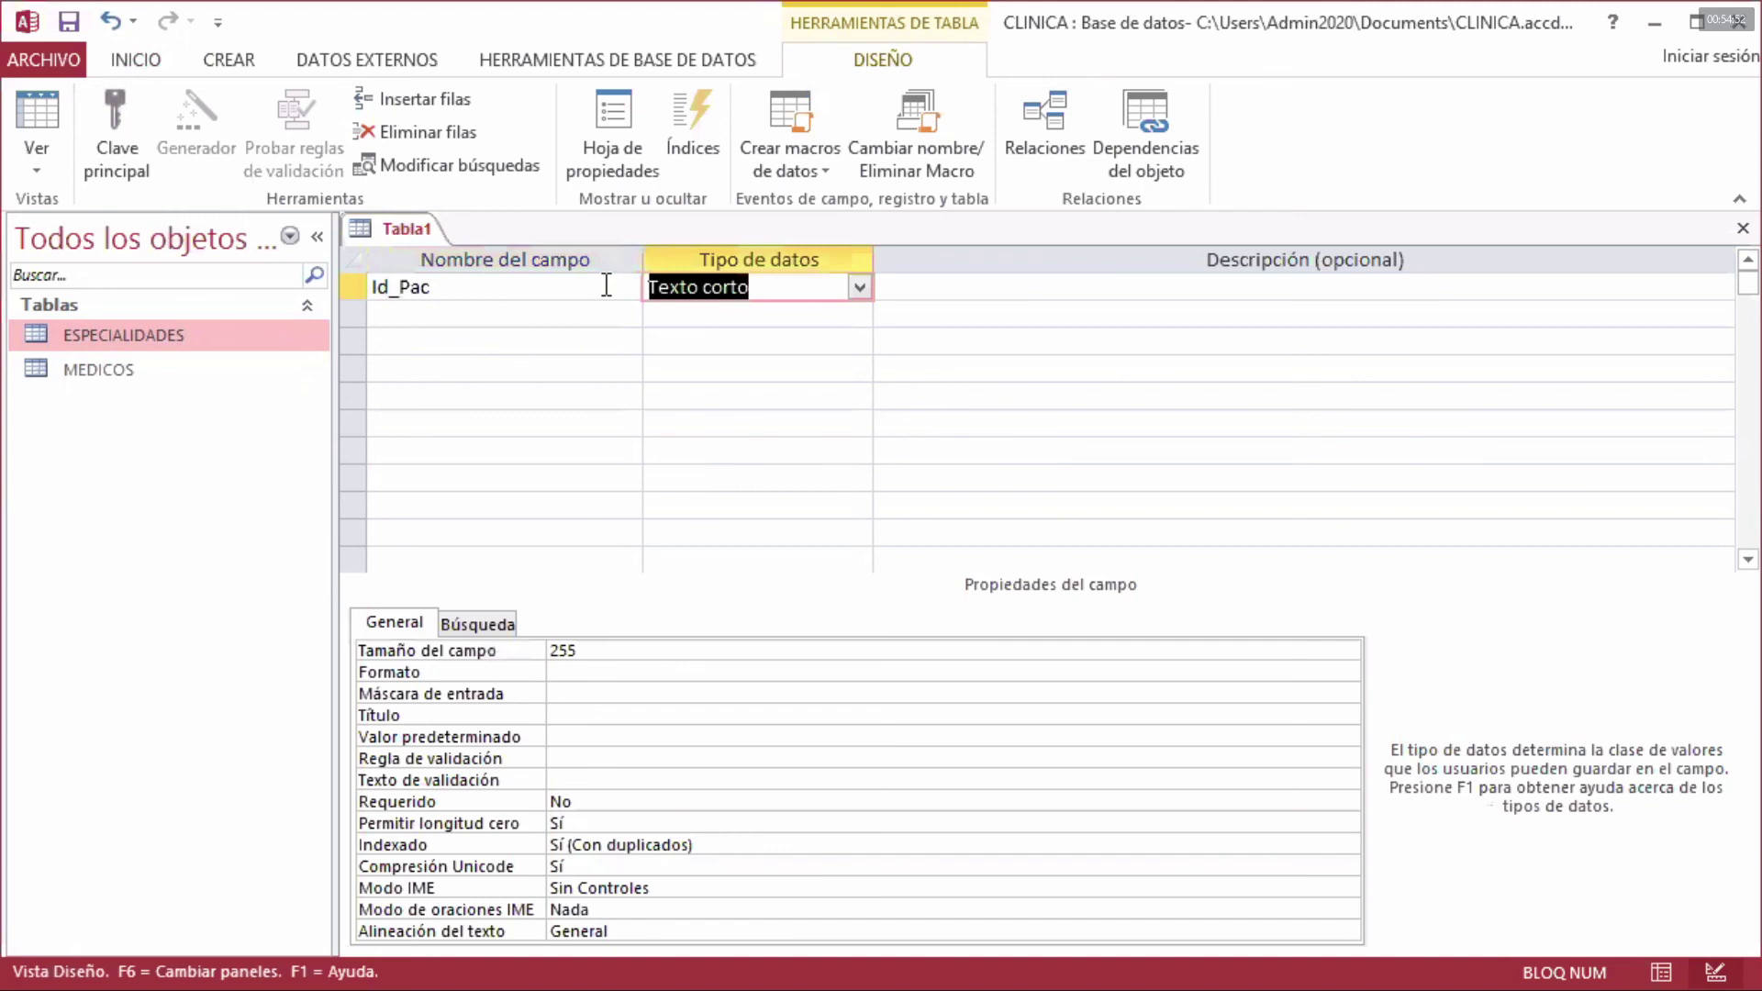
- Set the field size of Id_Pac to 5 and its Requerido property to Sí
left_click(553, 650)
double_click(553, 650)
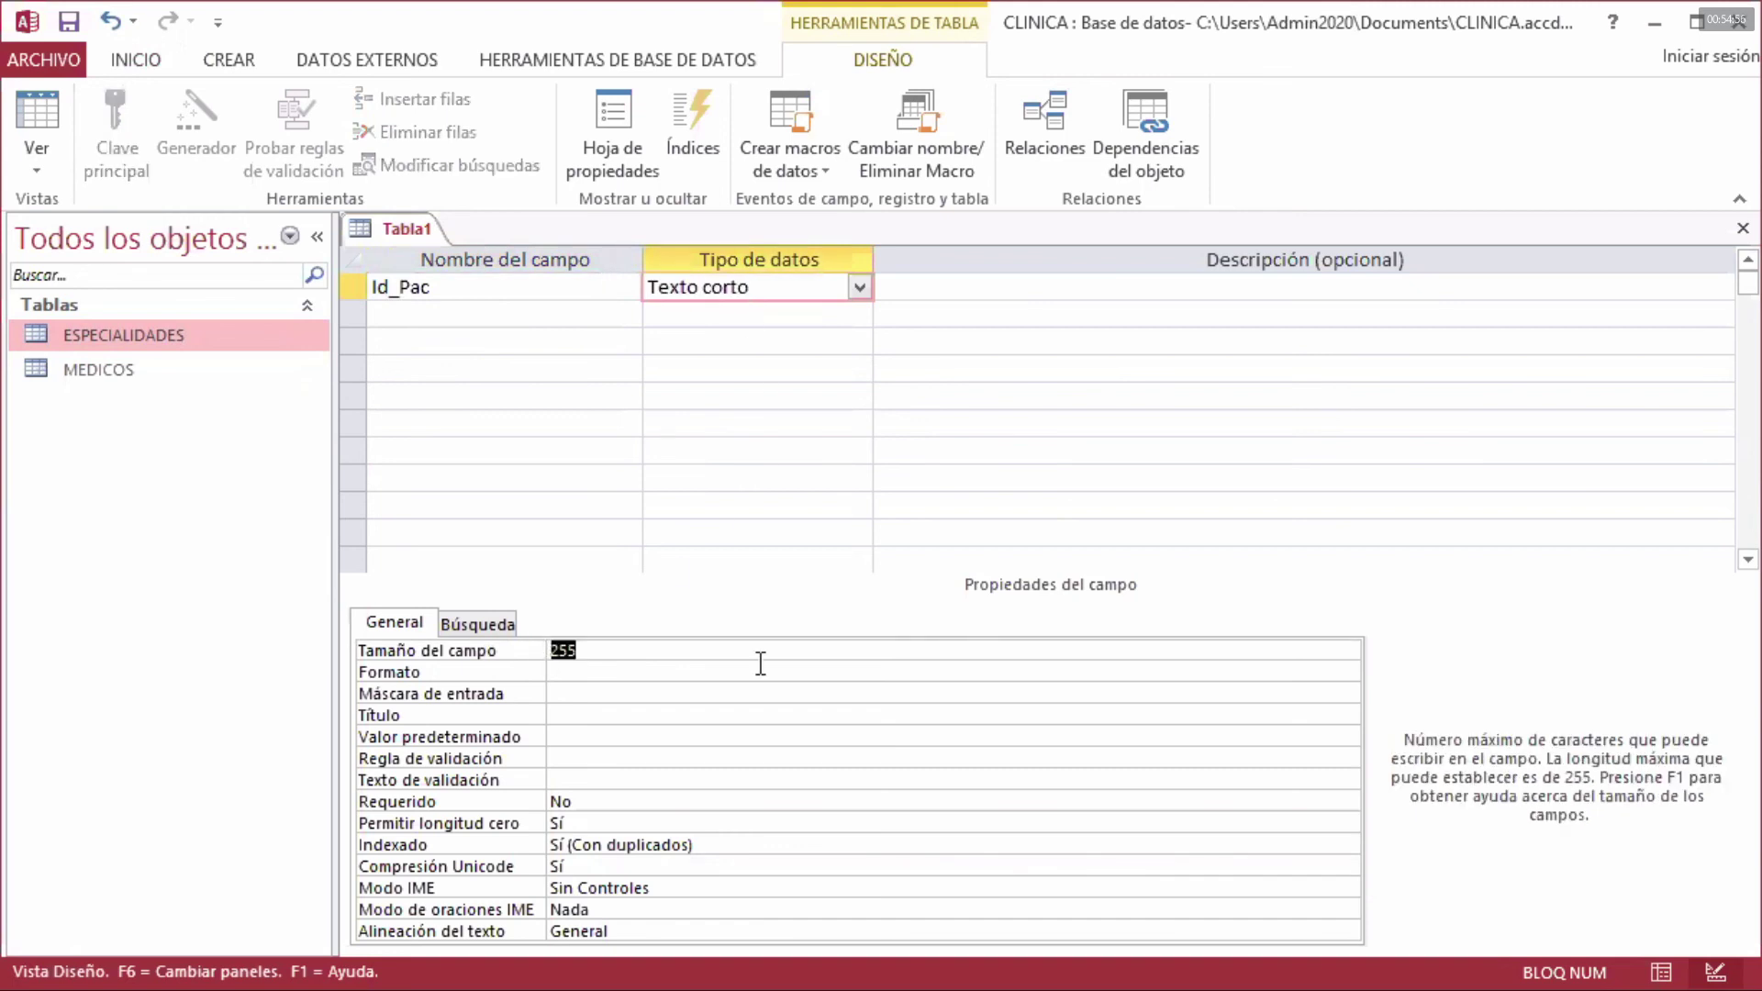
type("5")
left_click(619, 797)
double_click(618, 798)
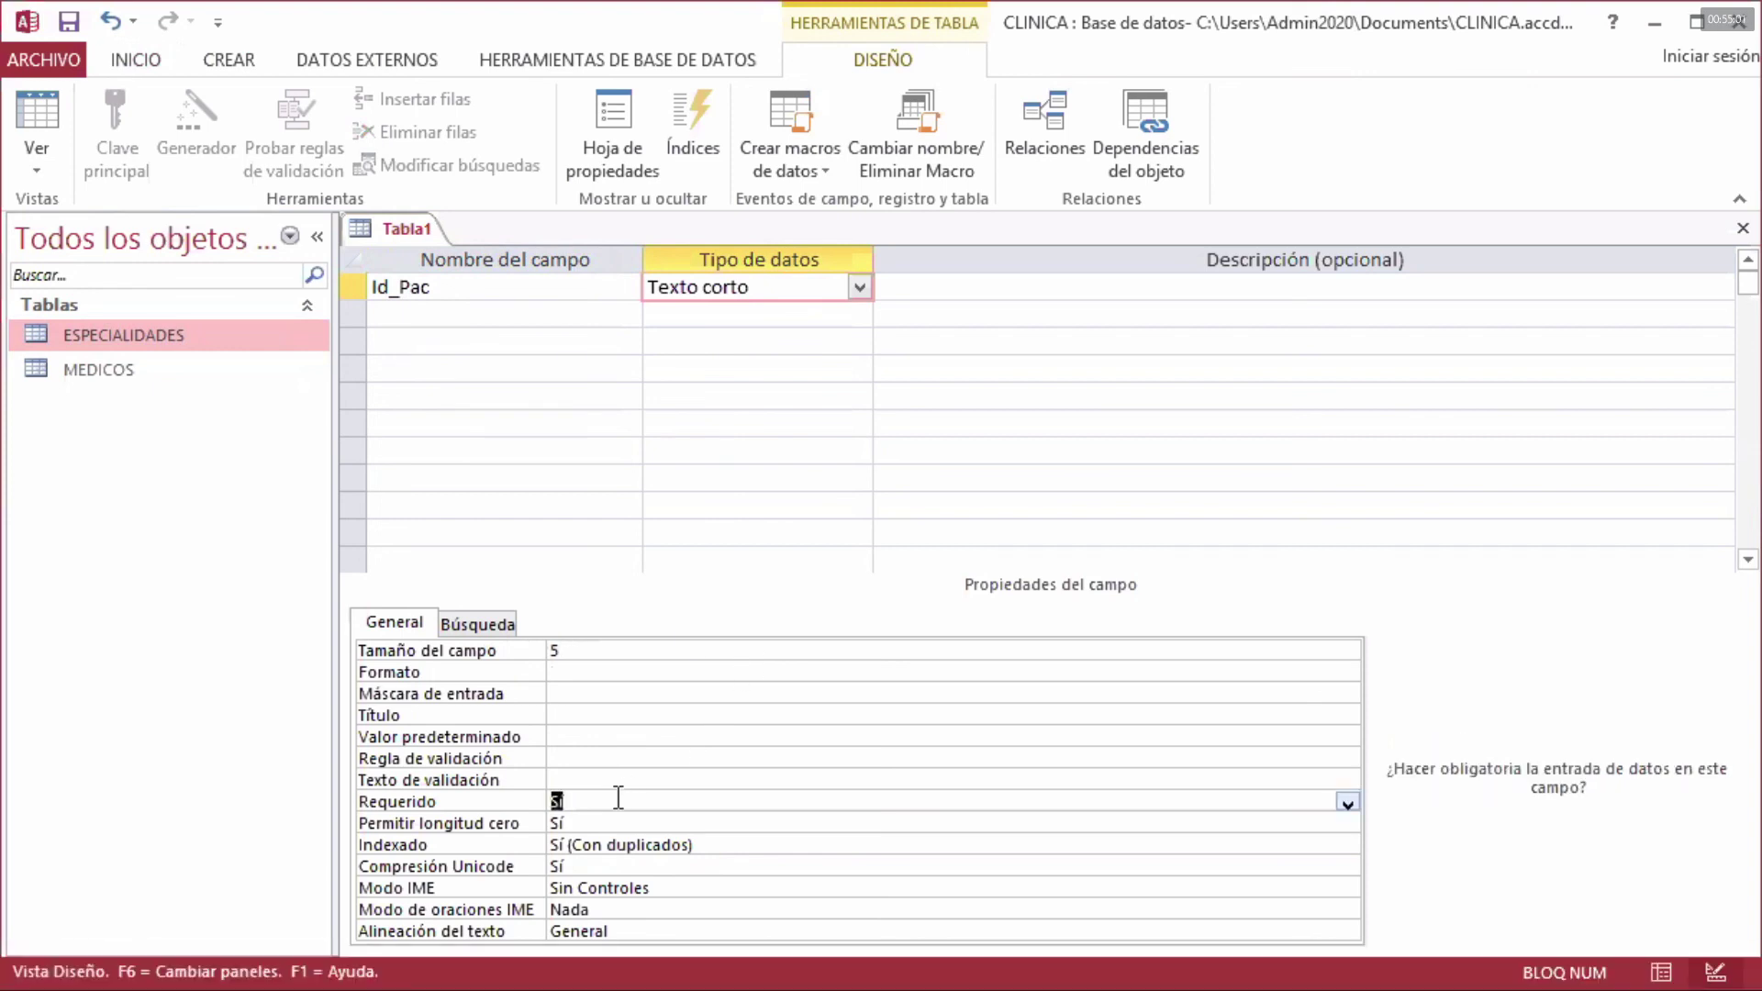
- Add a Texto corto field Nom_Pac with field size 12 and Requerido set to Sí
left_click(603, 312)
type("N")
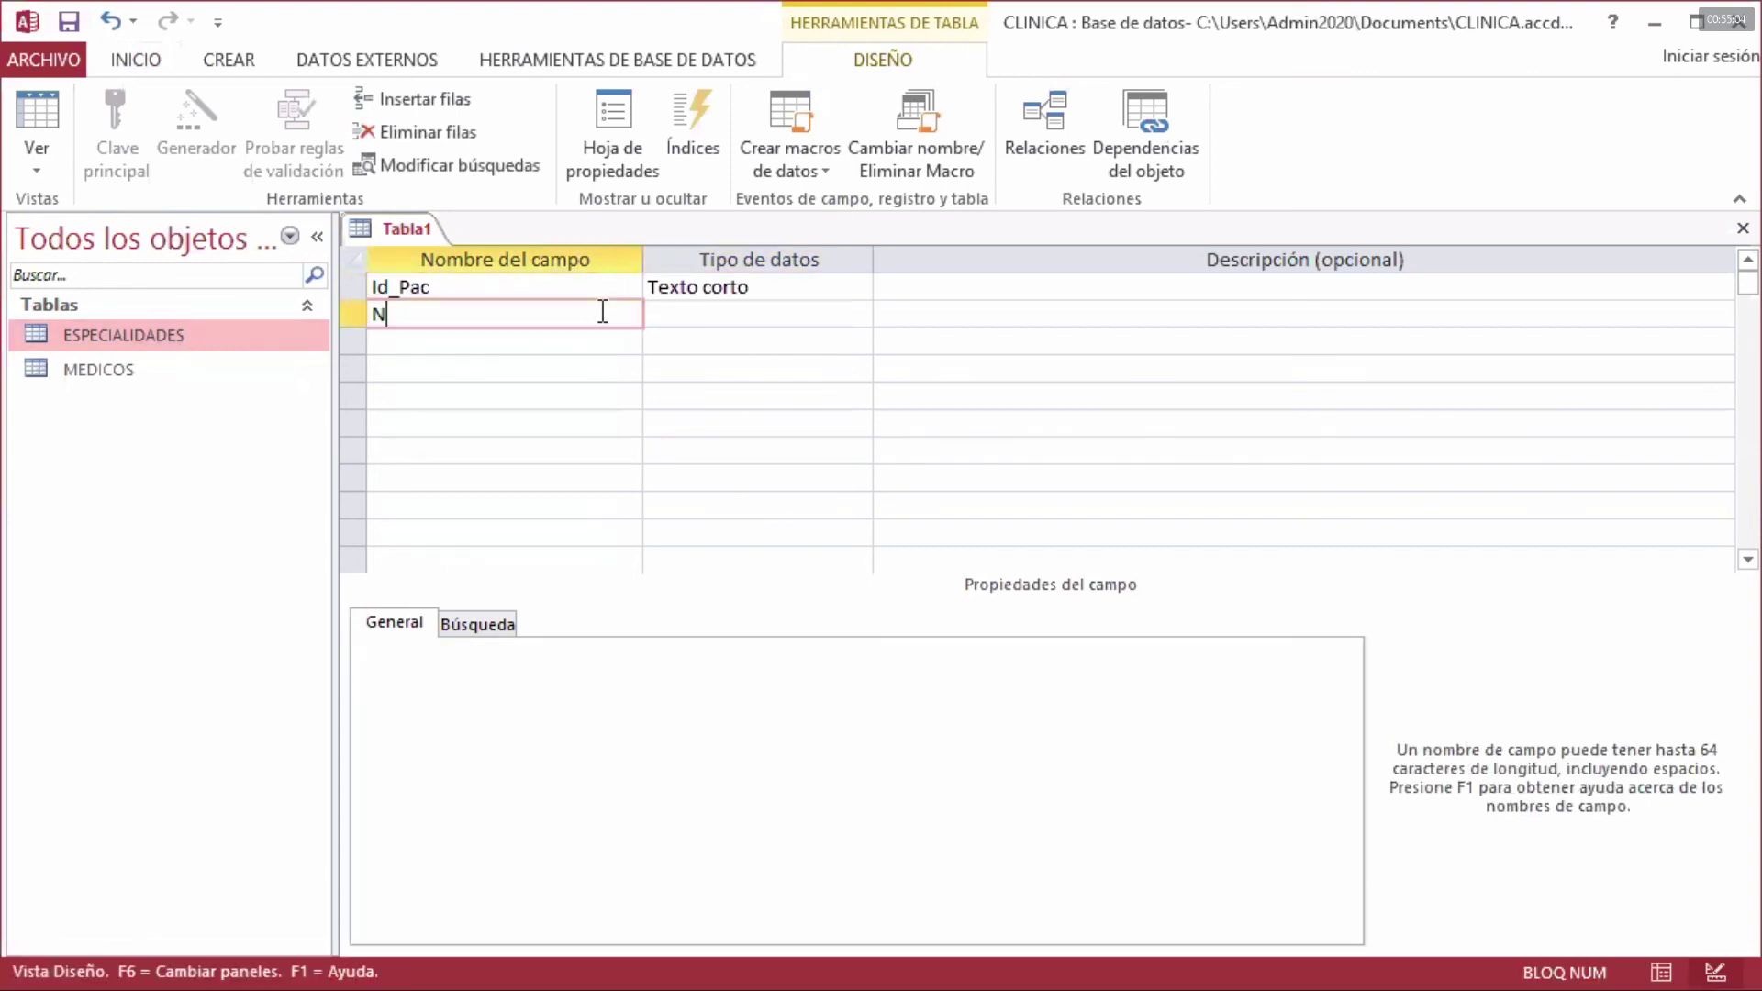
type("om_Pac")
key("Tab")
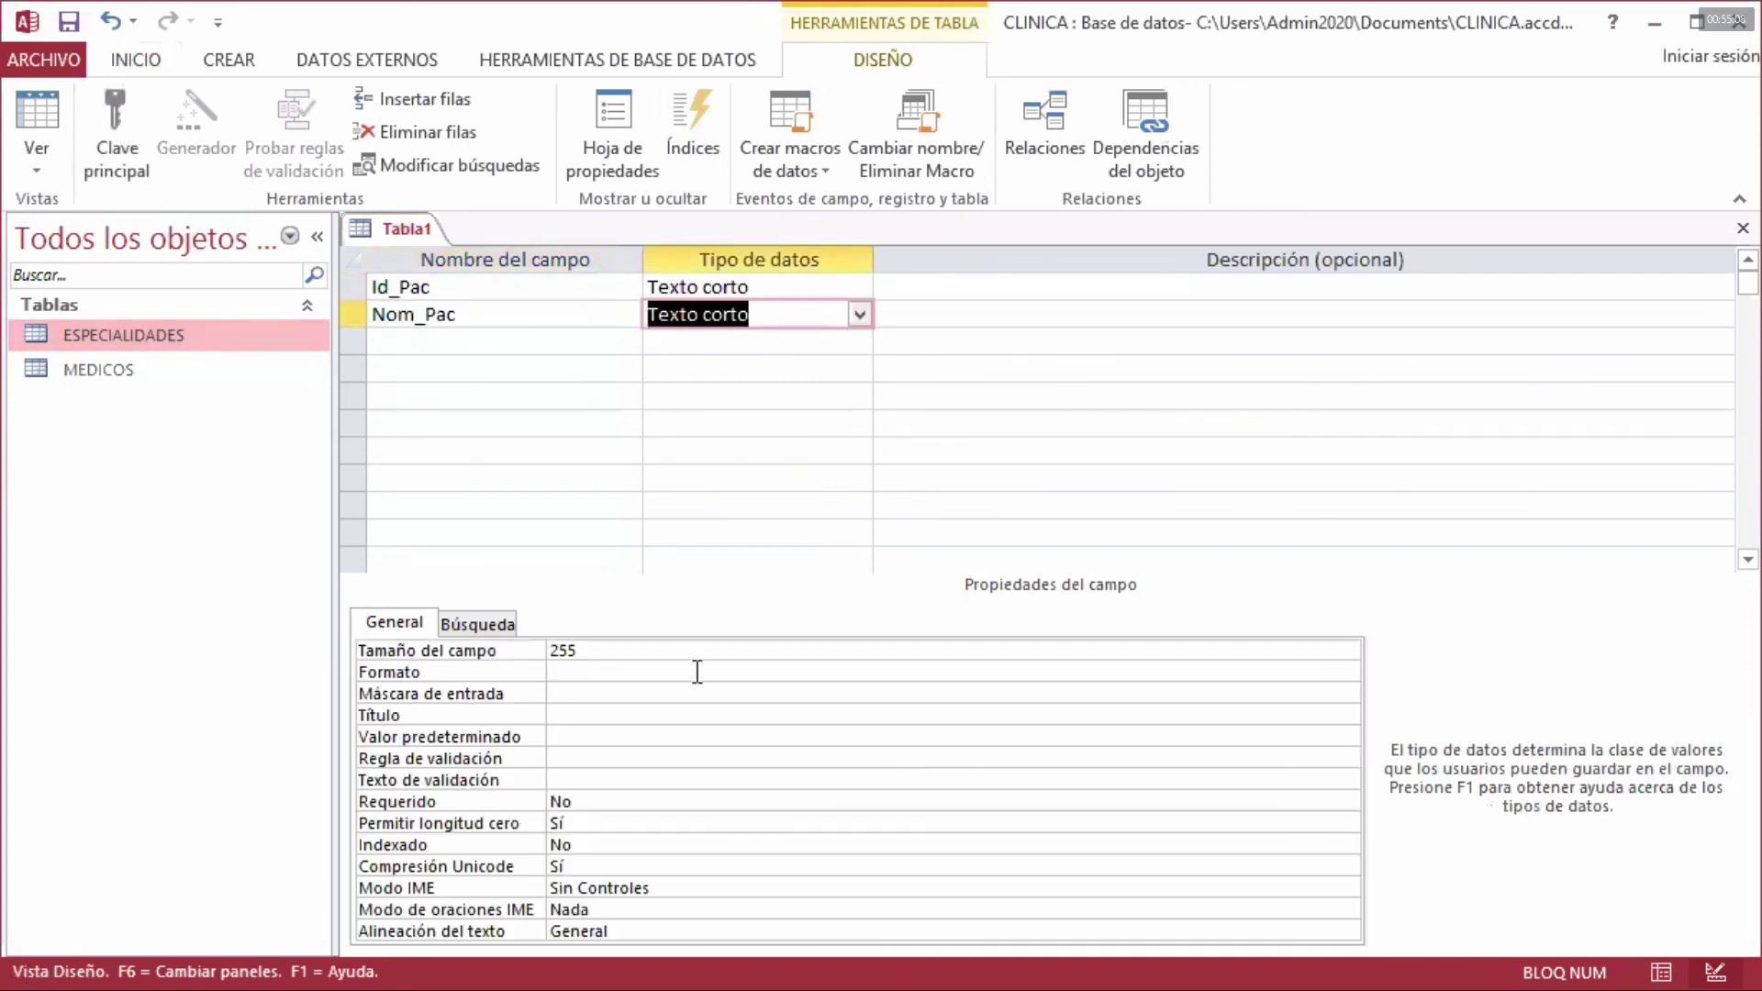
left_click(553, 649)
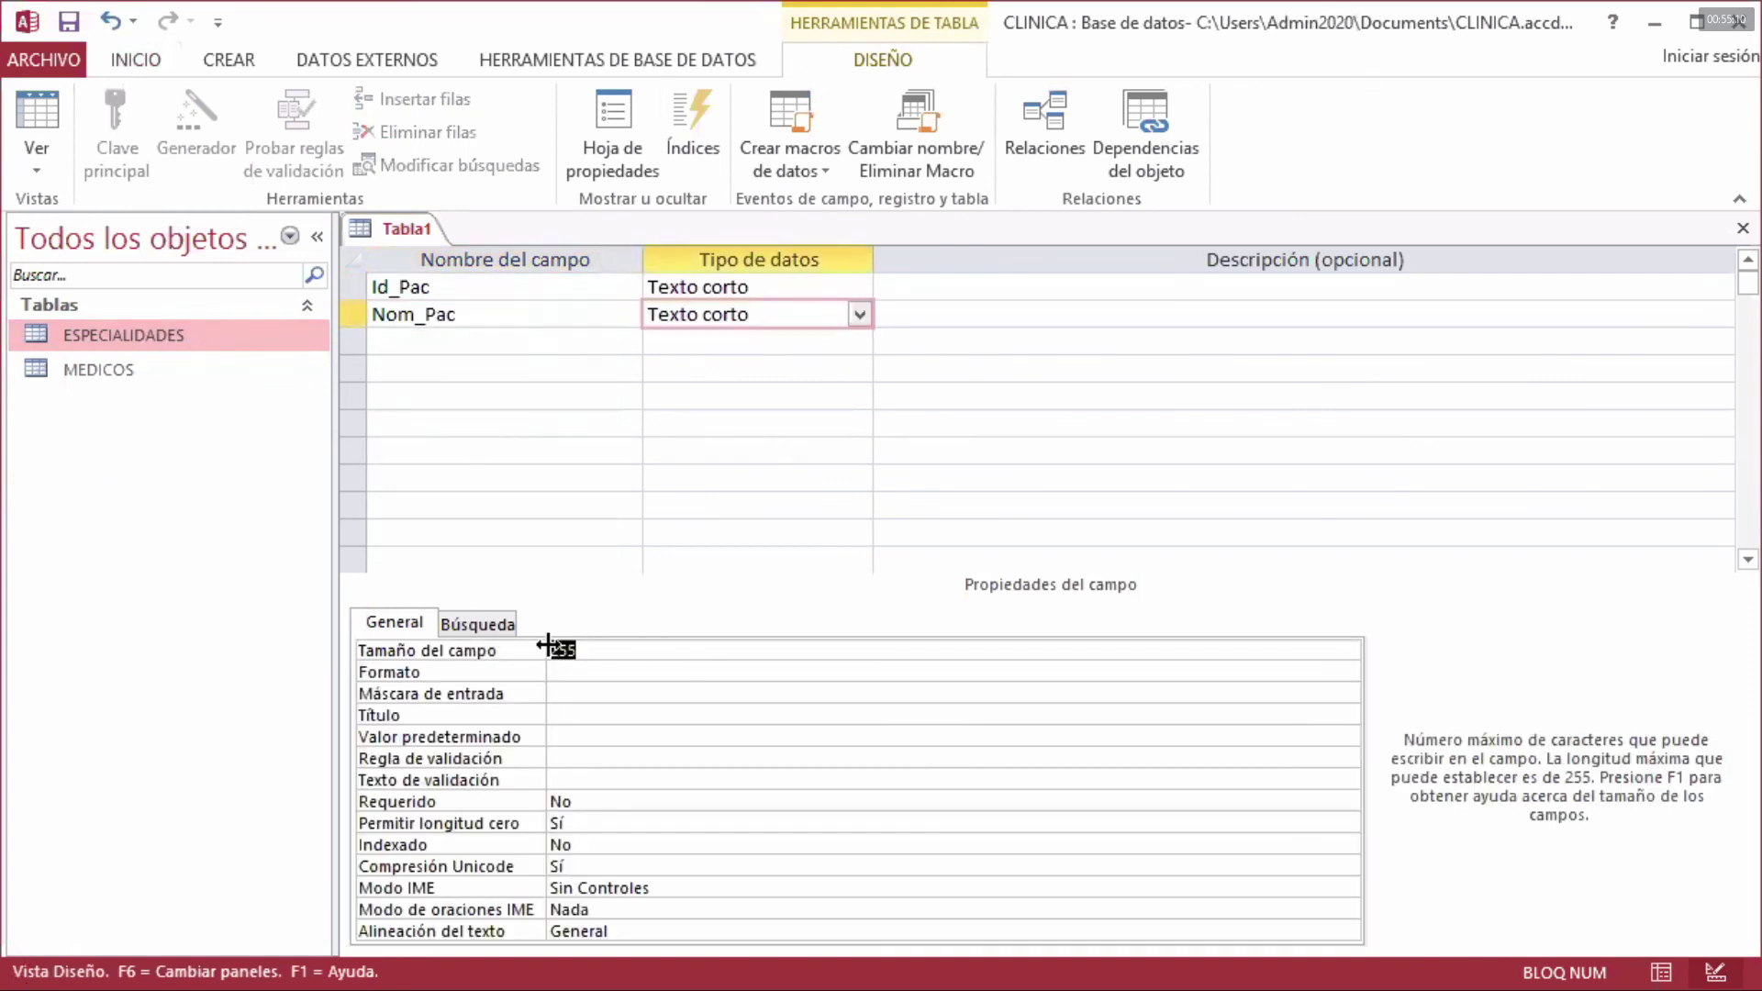
type("12")
double_click(593, 802)
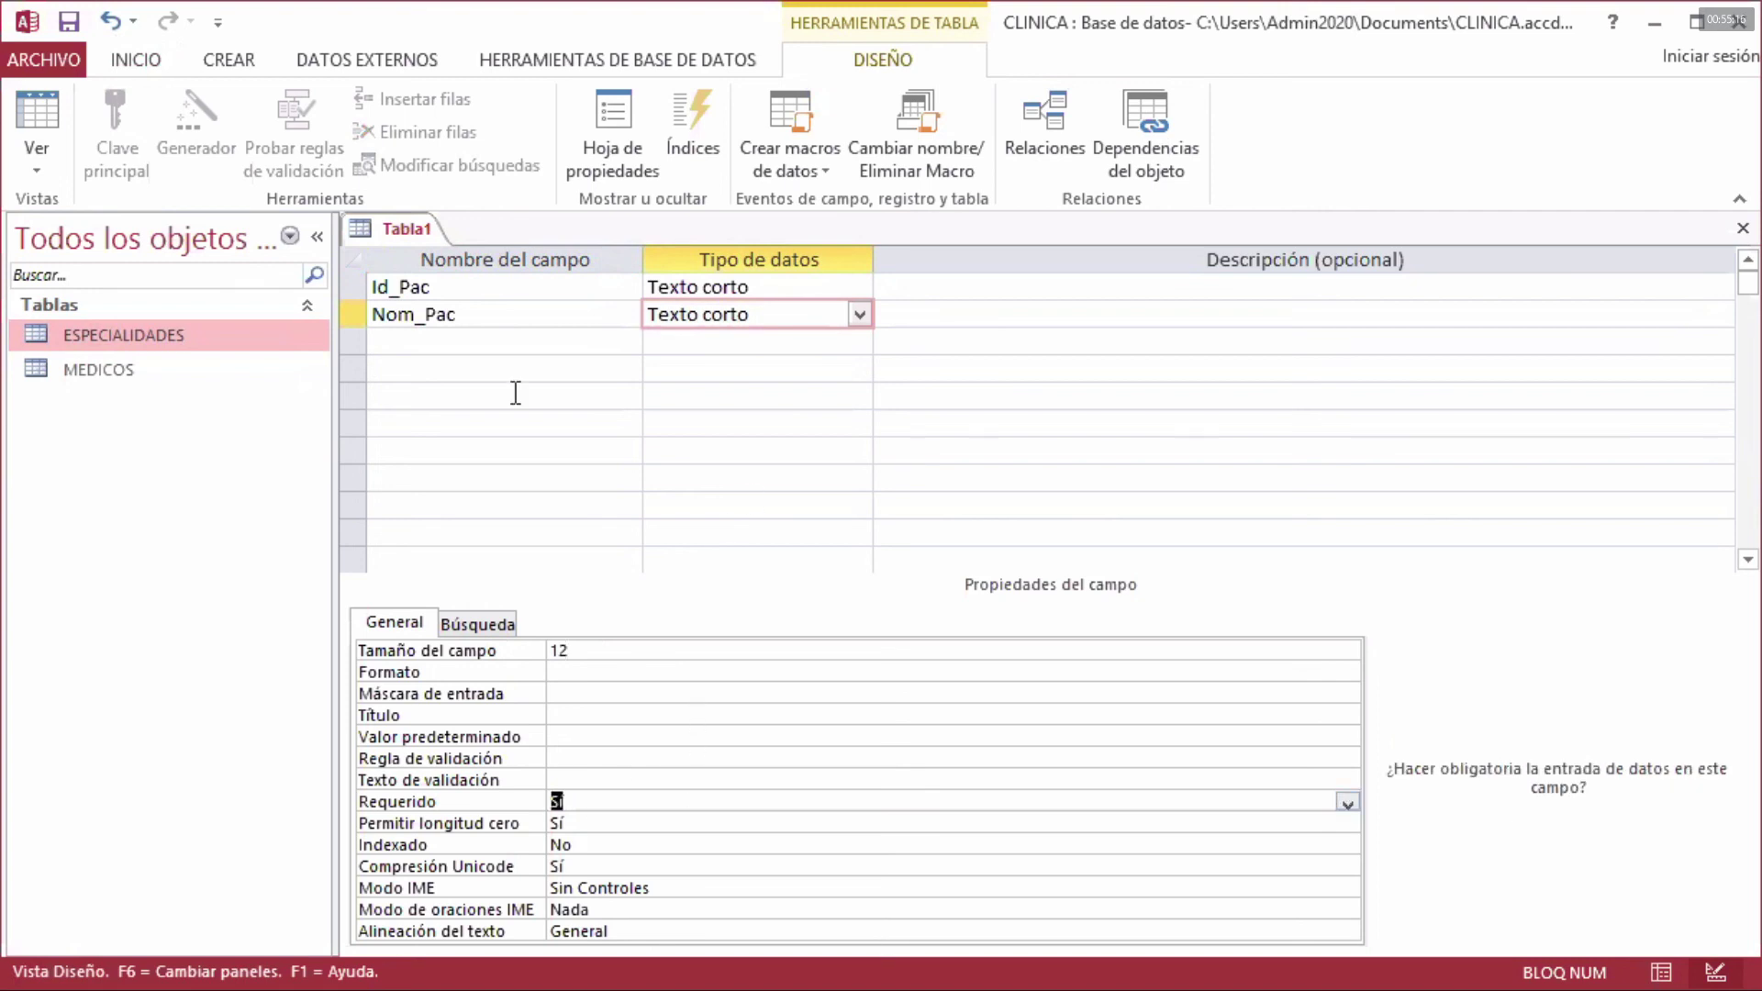
- Add a Texto corto field Ape_Pac with field size 12 and Requerido set to Sí
left_click(487, 342)
type("Ape_Pac")
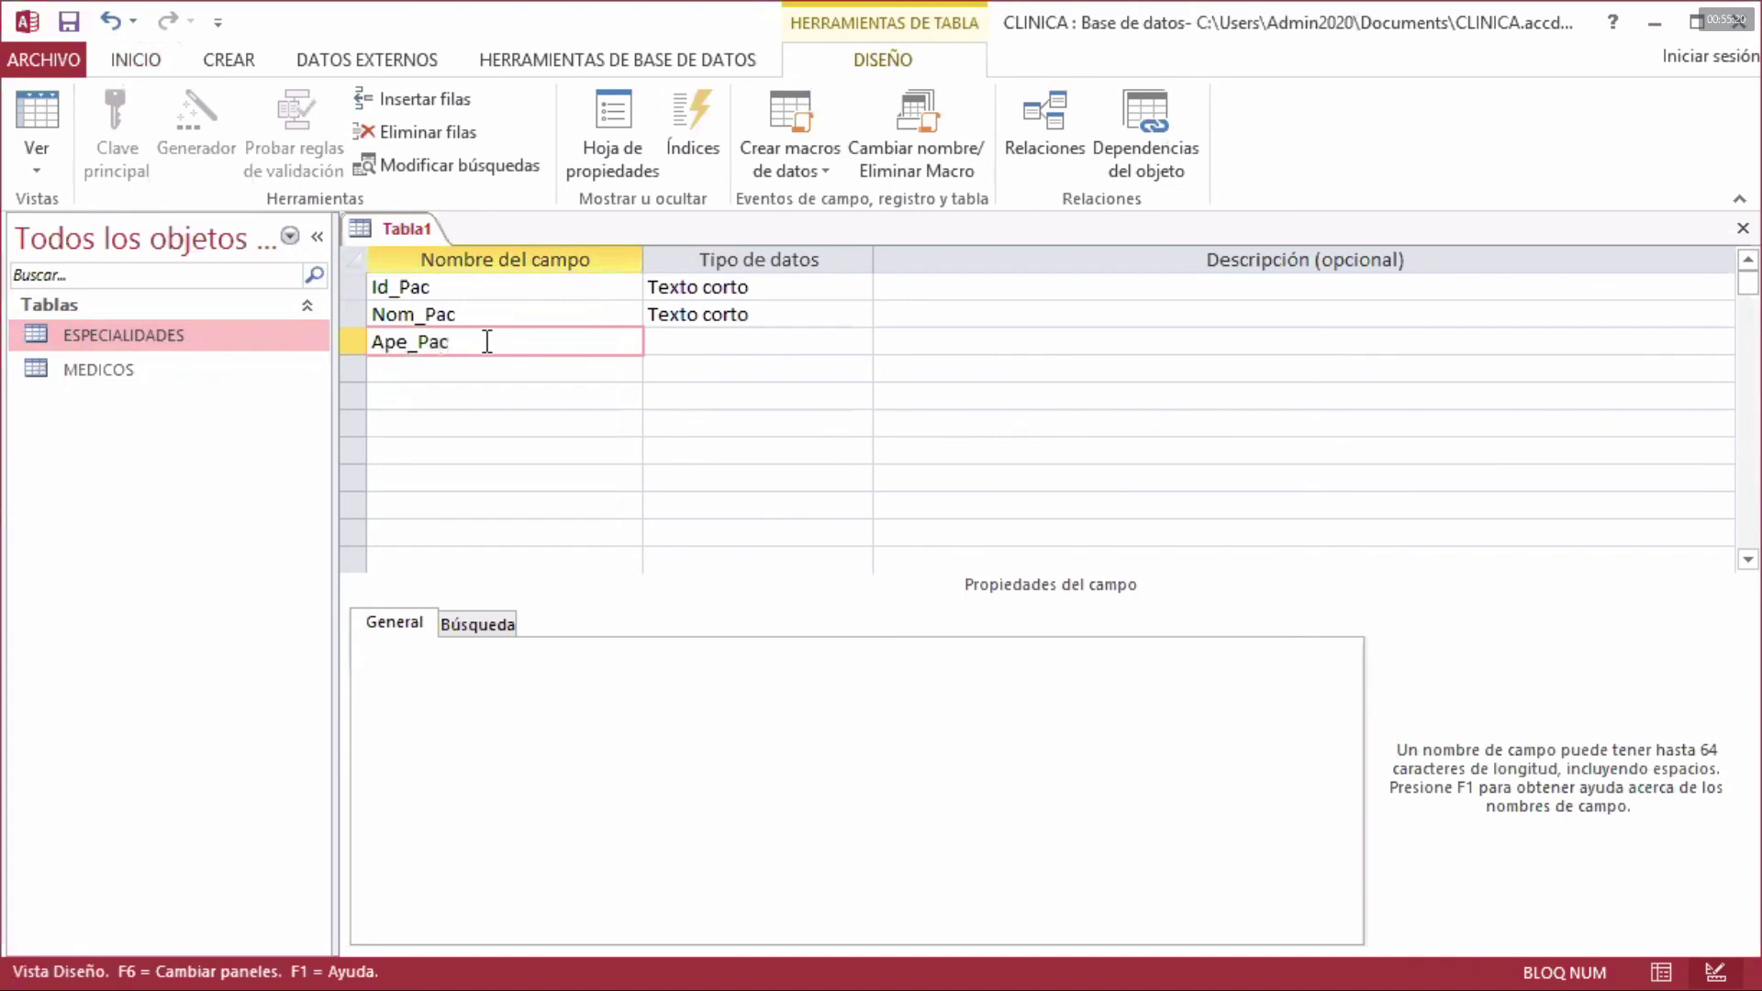
left_click(676, 344)
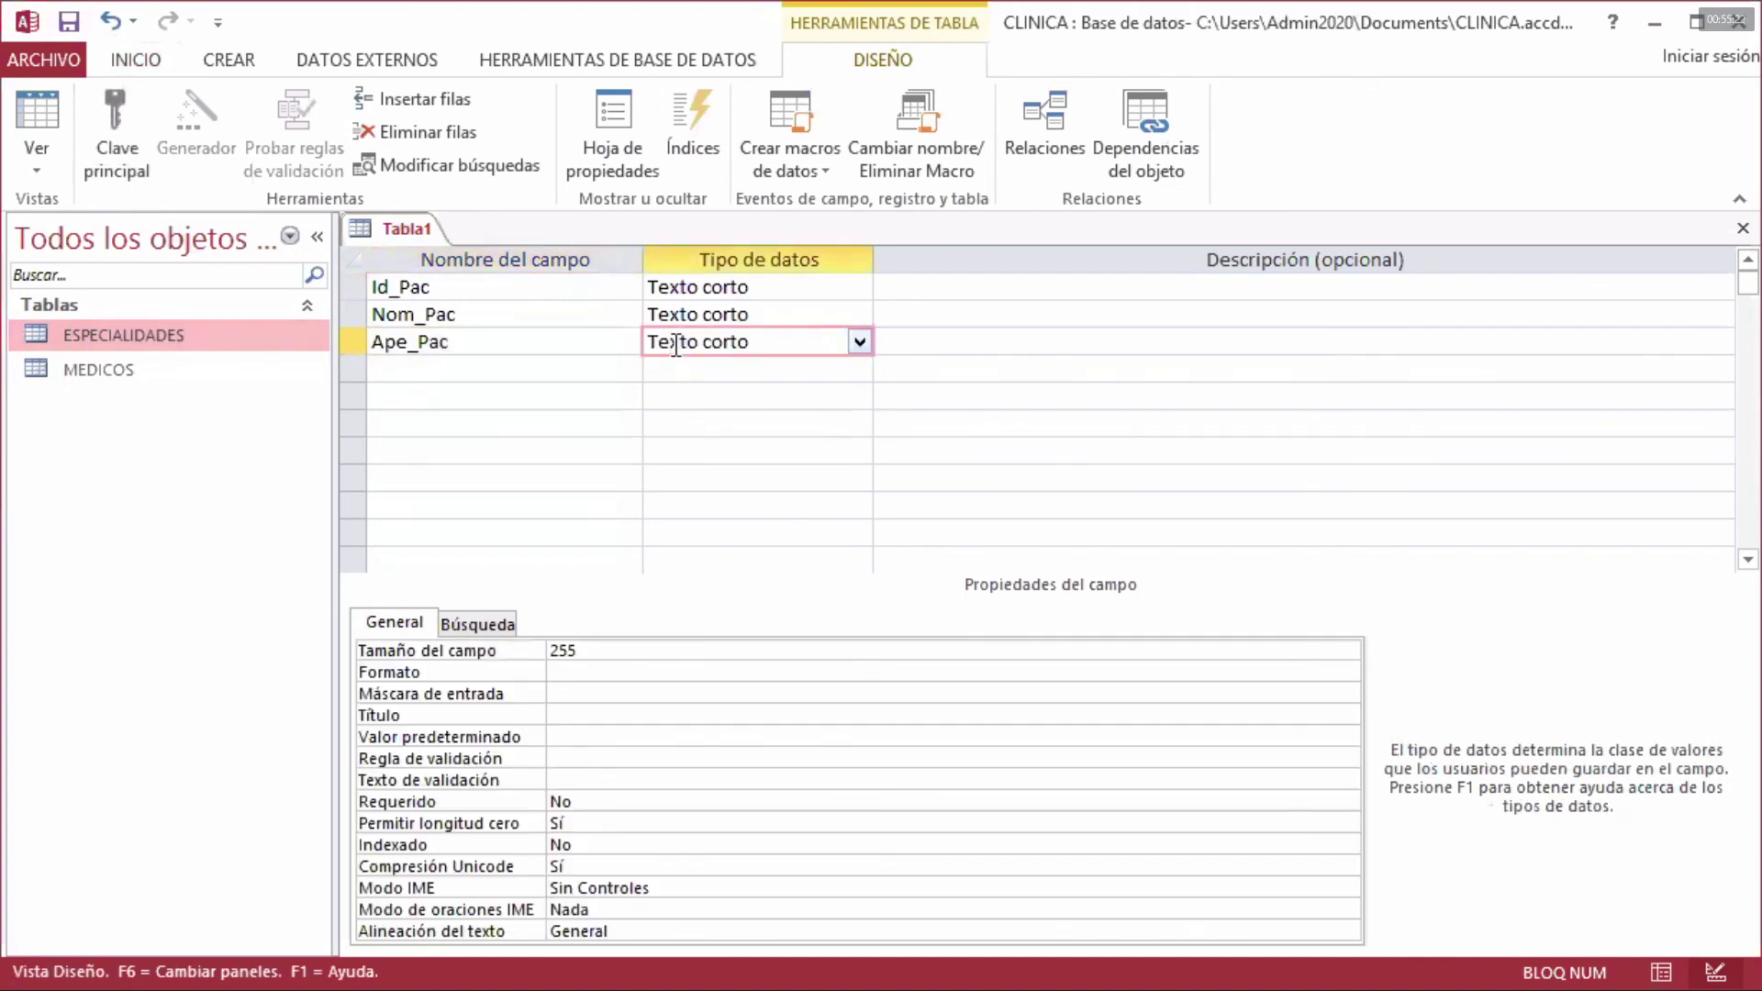
left_click(597, 654)
left_click(545, 654)
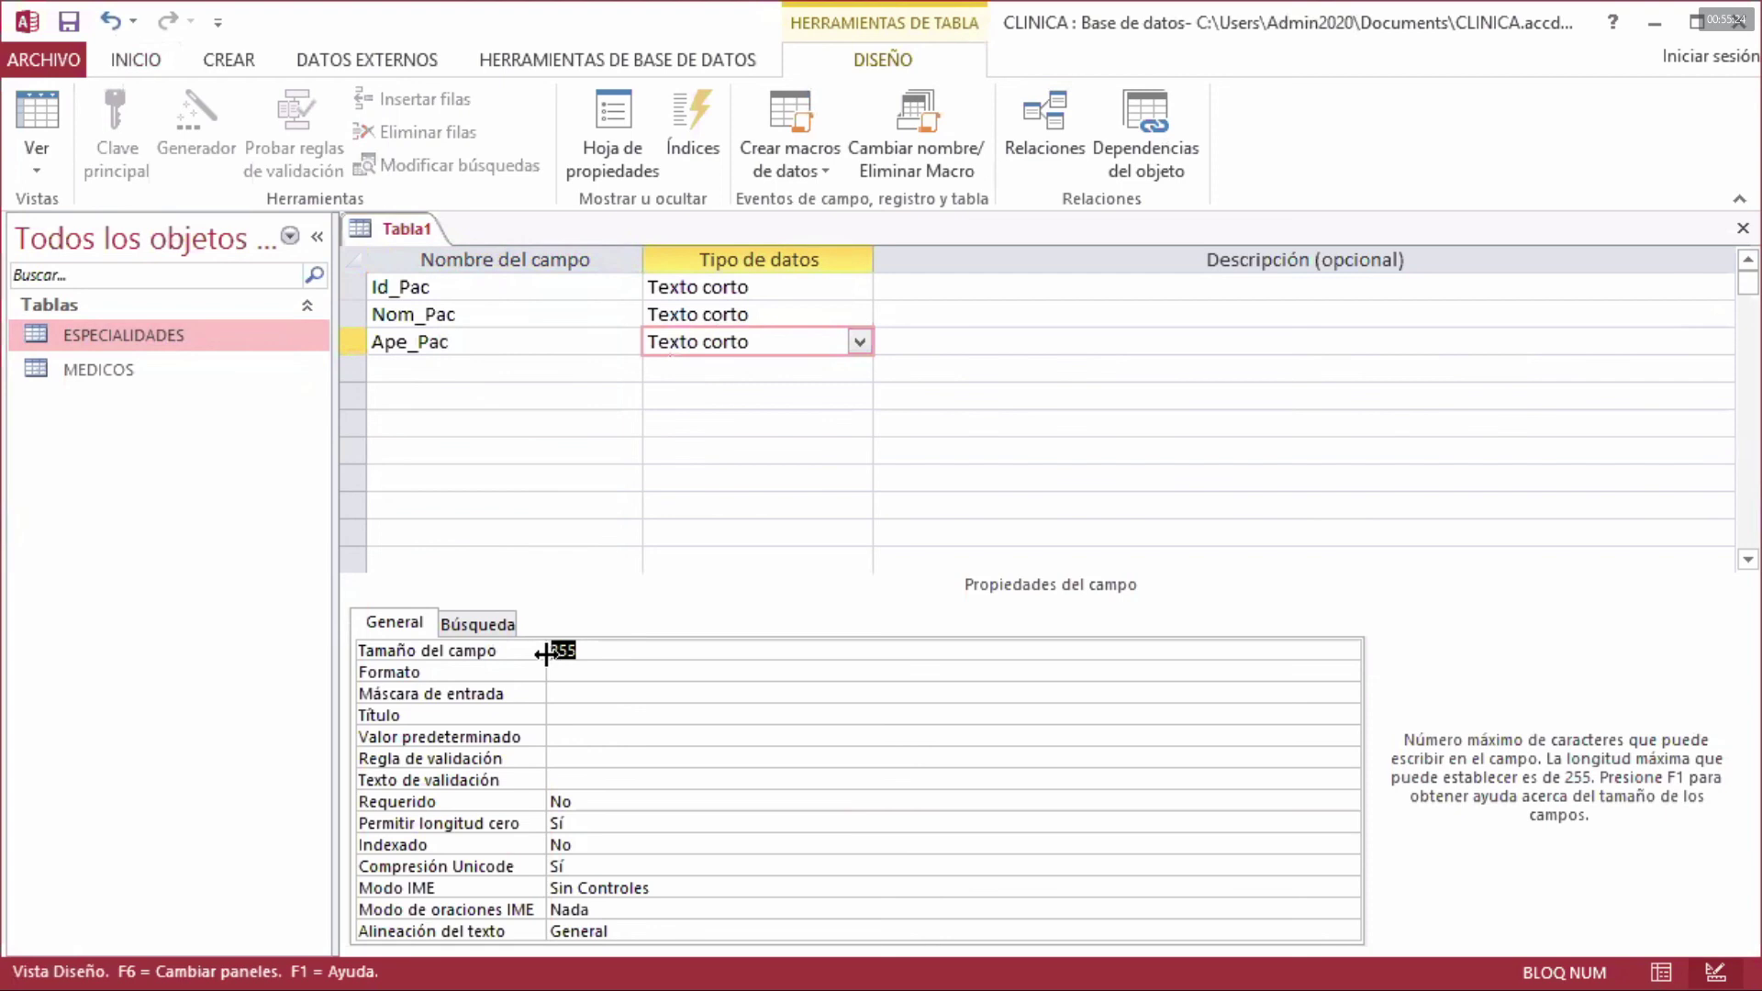
type("12")
left_click(598, 802)
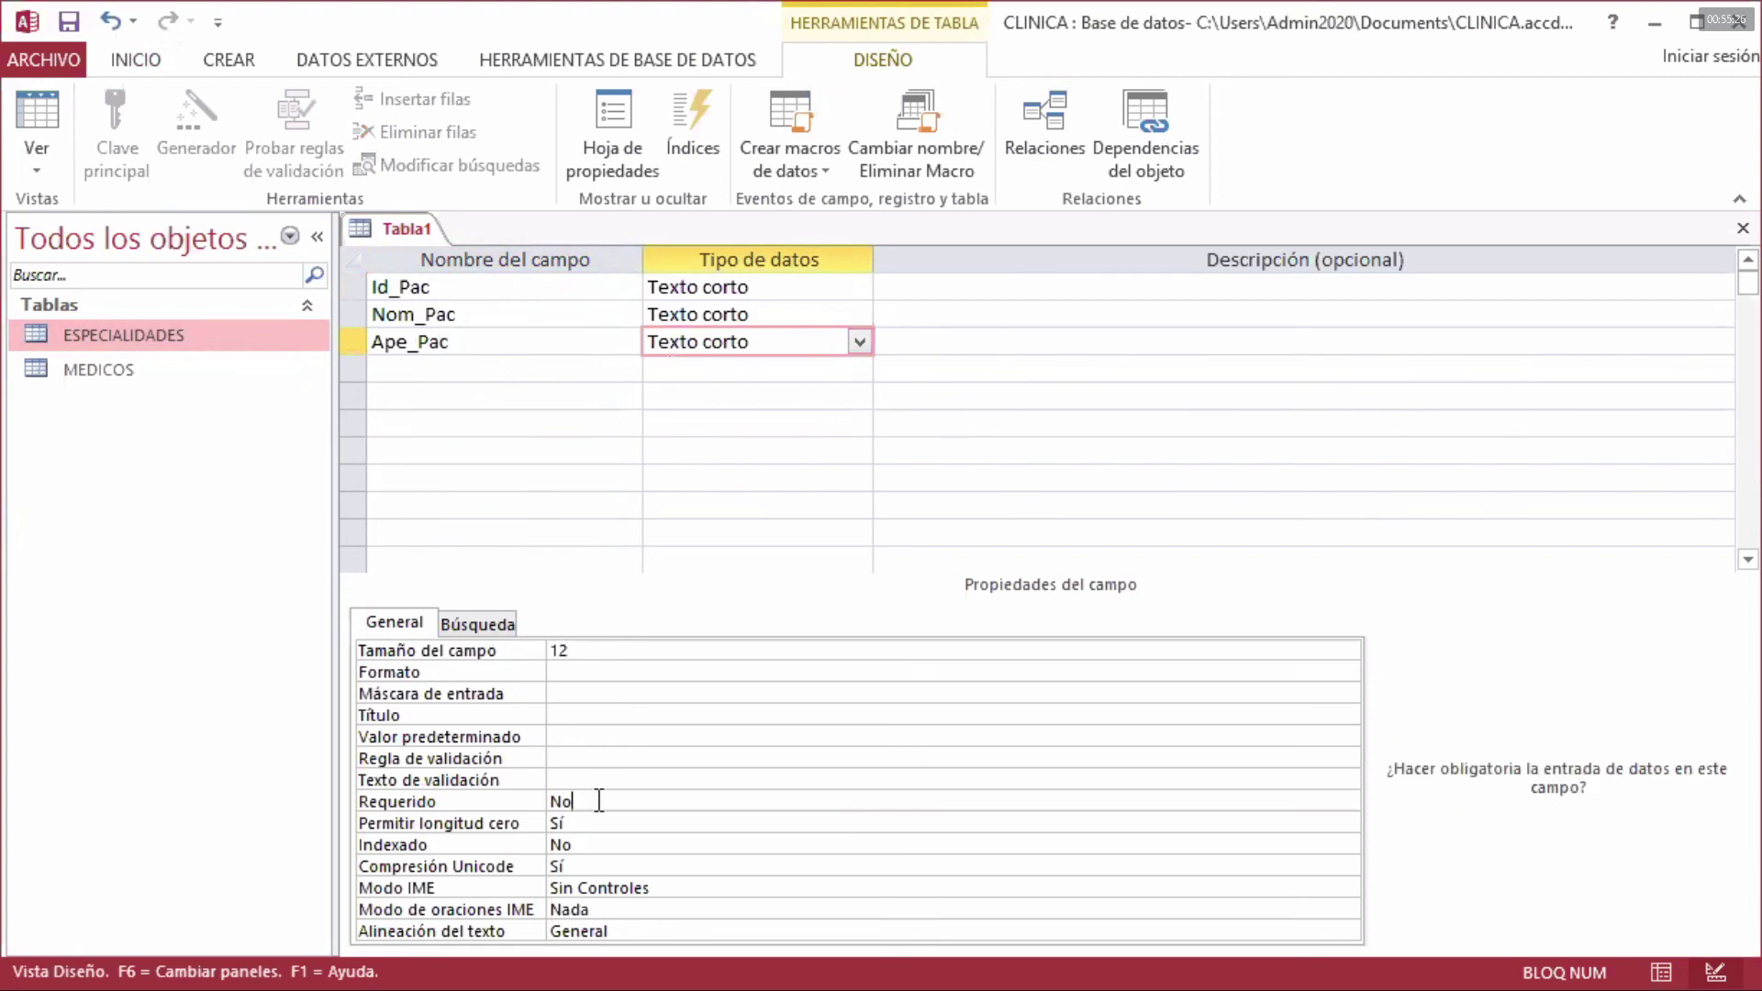
double_click(599, 802)
- Add a Texto corto field Tip_San_Pac with field size 3 and Requerido set to Sí
left_click(459, 365)
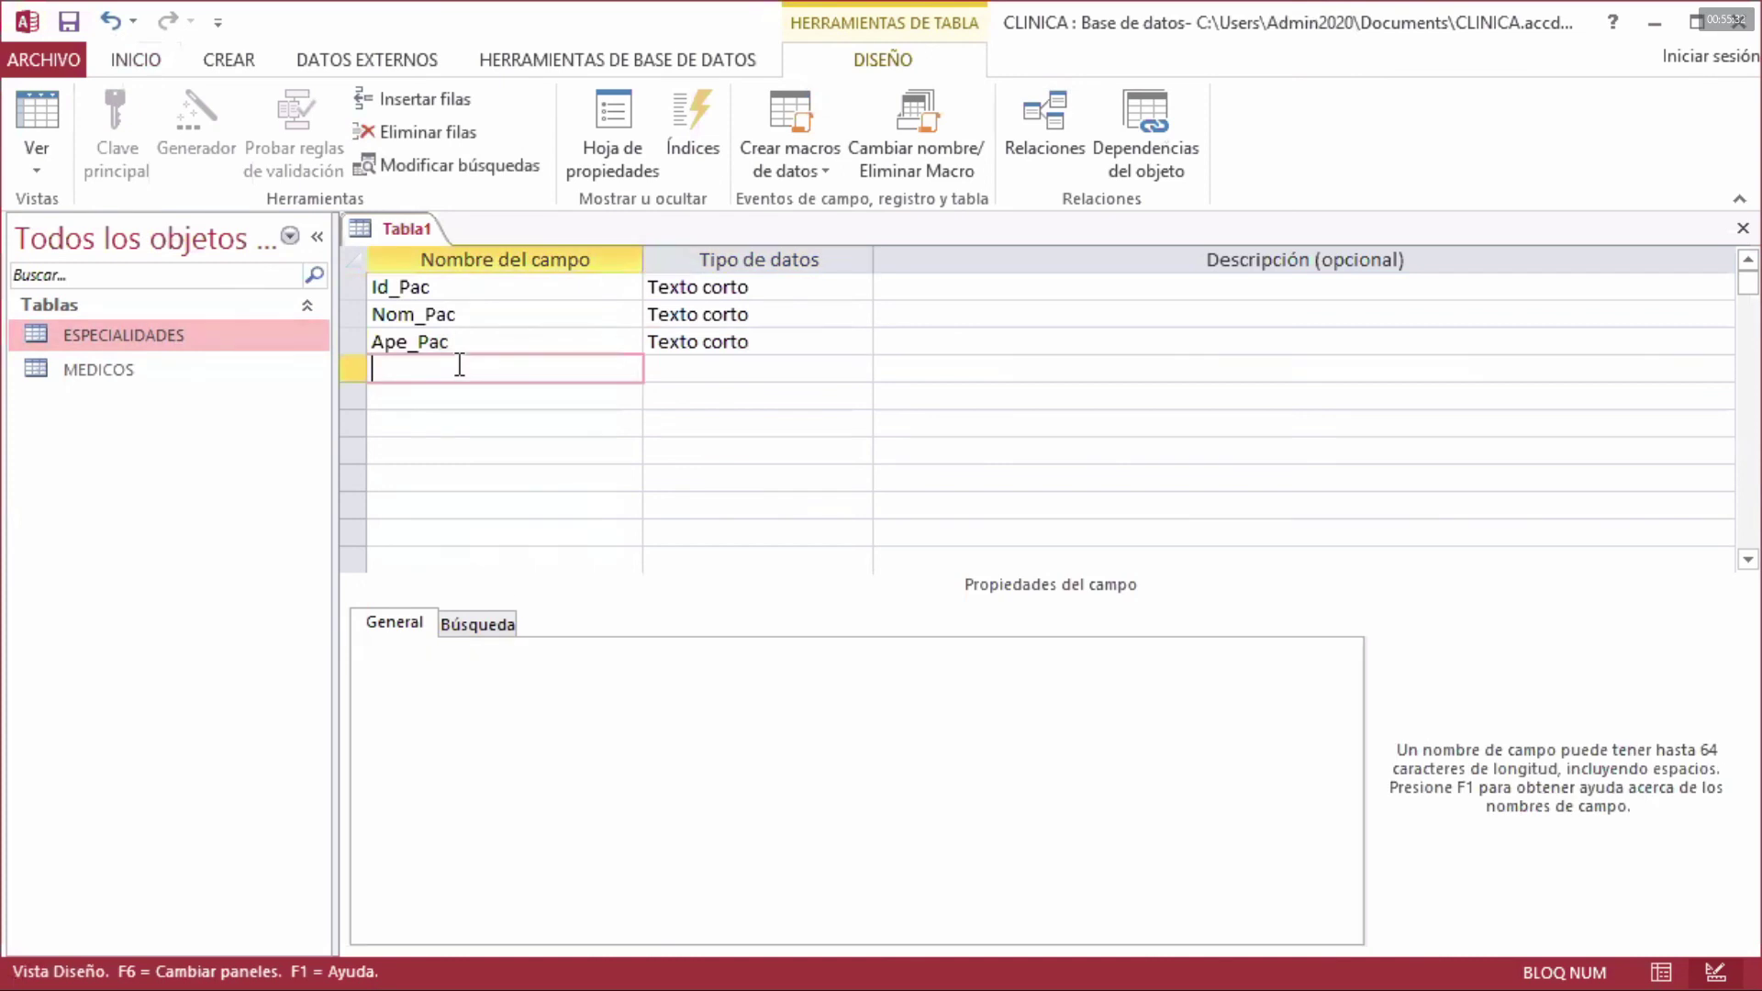
type("Tip_San_Pac")
left_click(668, 368)
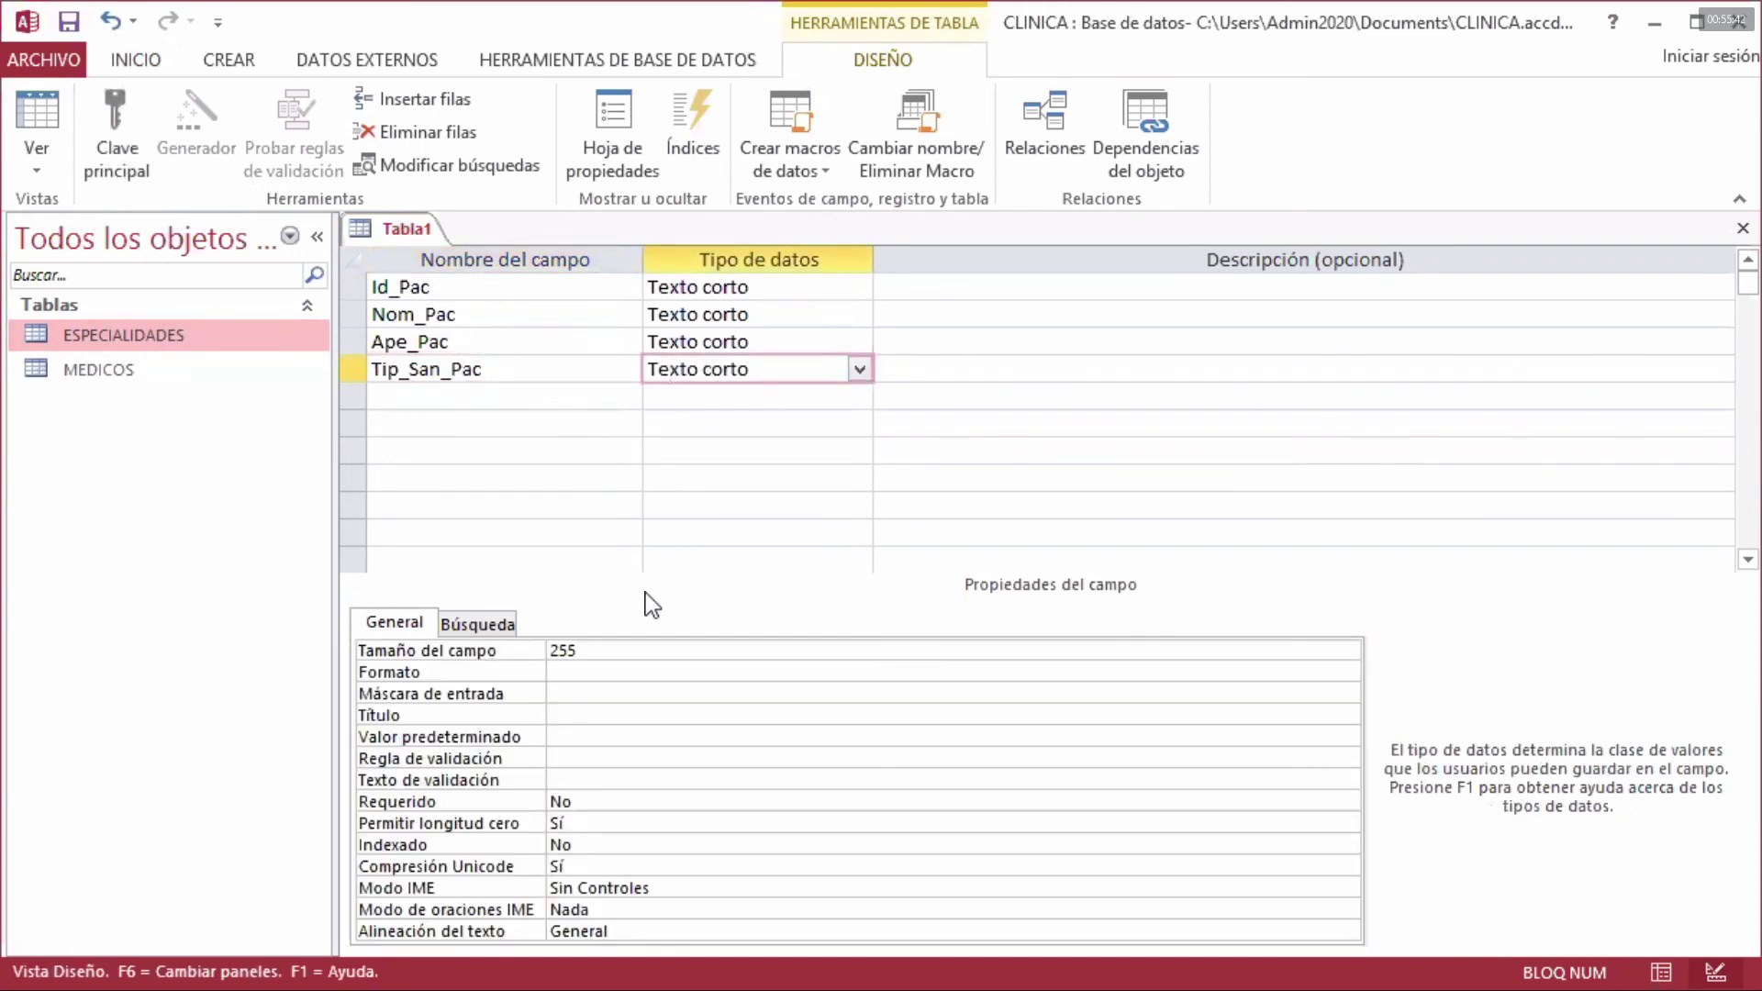
left_click_drag(608, 653, 543, 654)
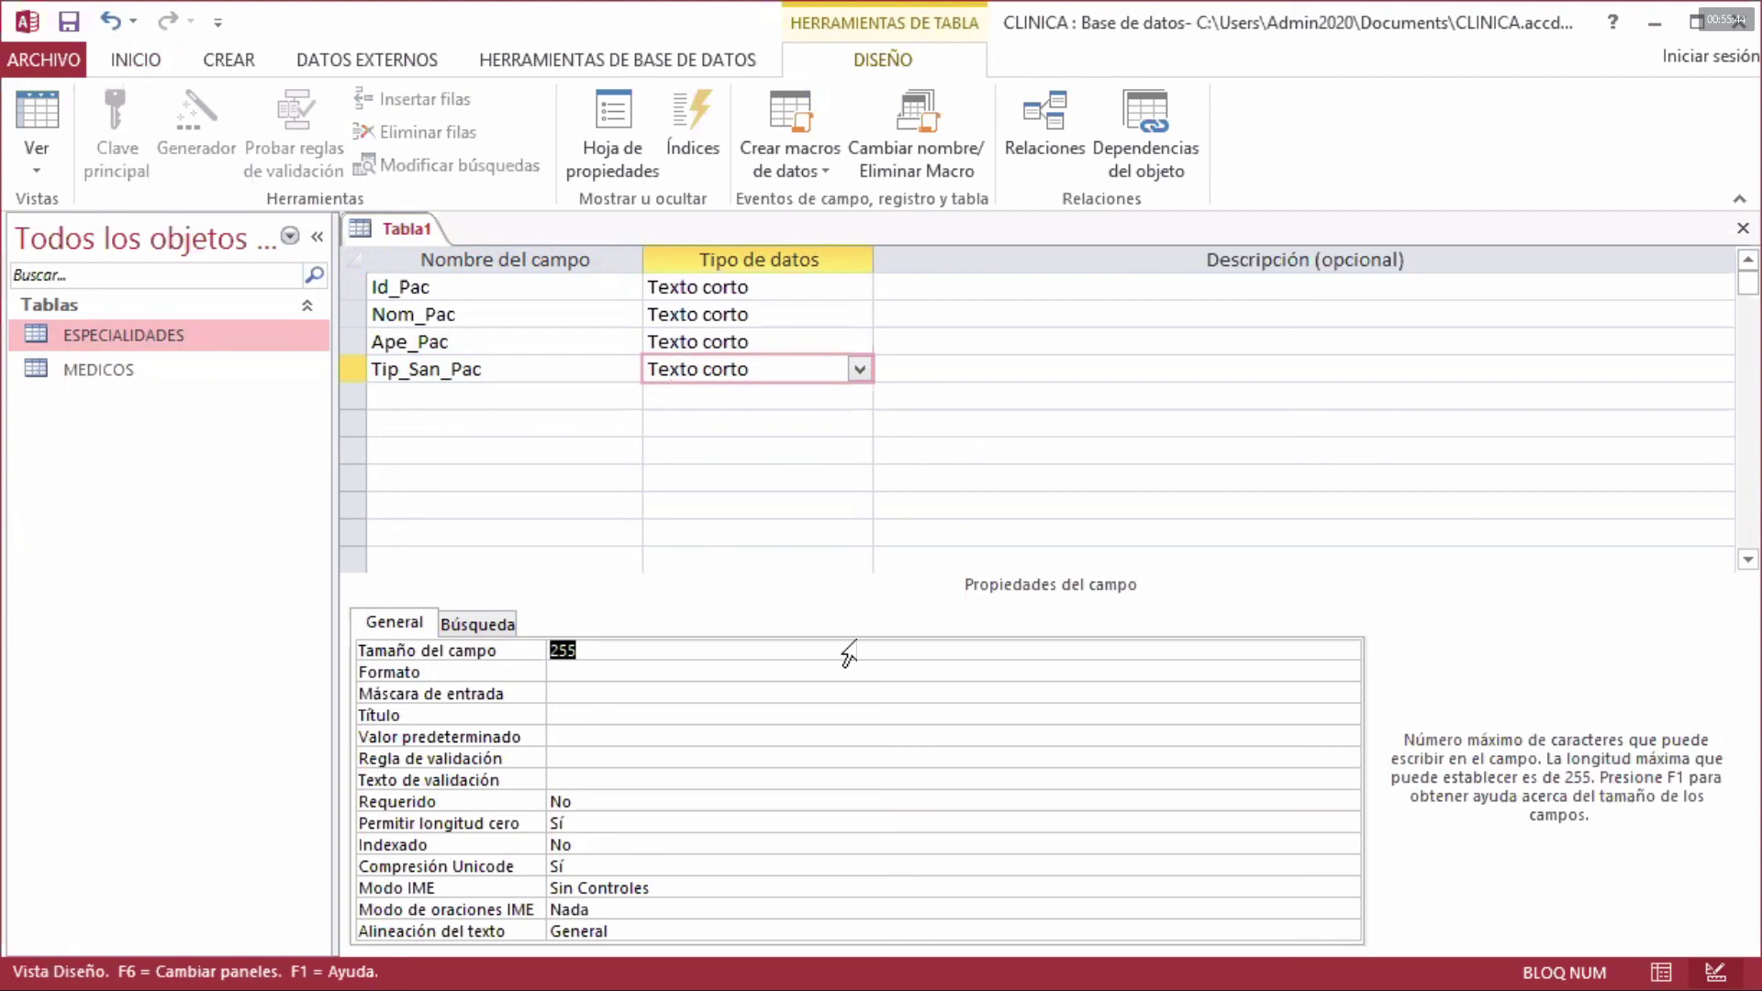
type("3")
left_click(606, 798)
double_click(605, 799)
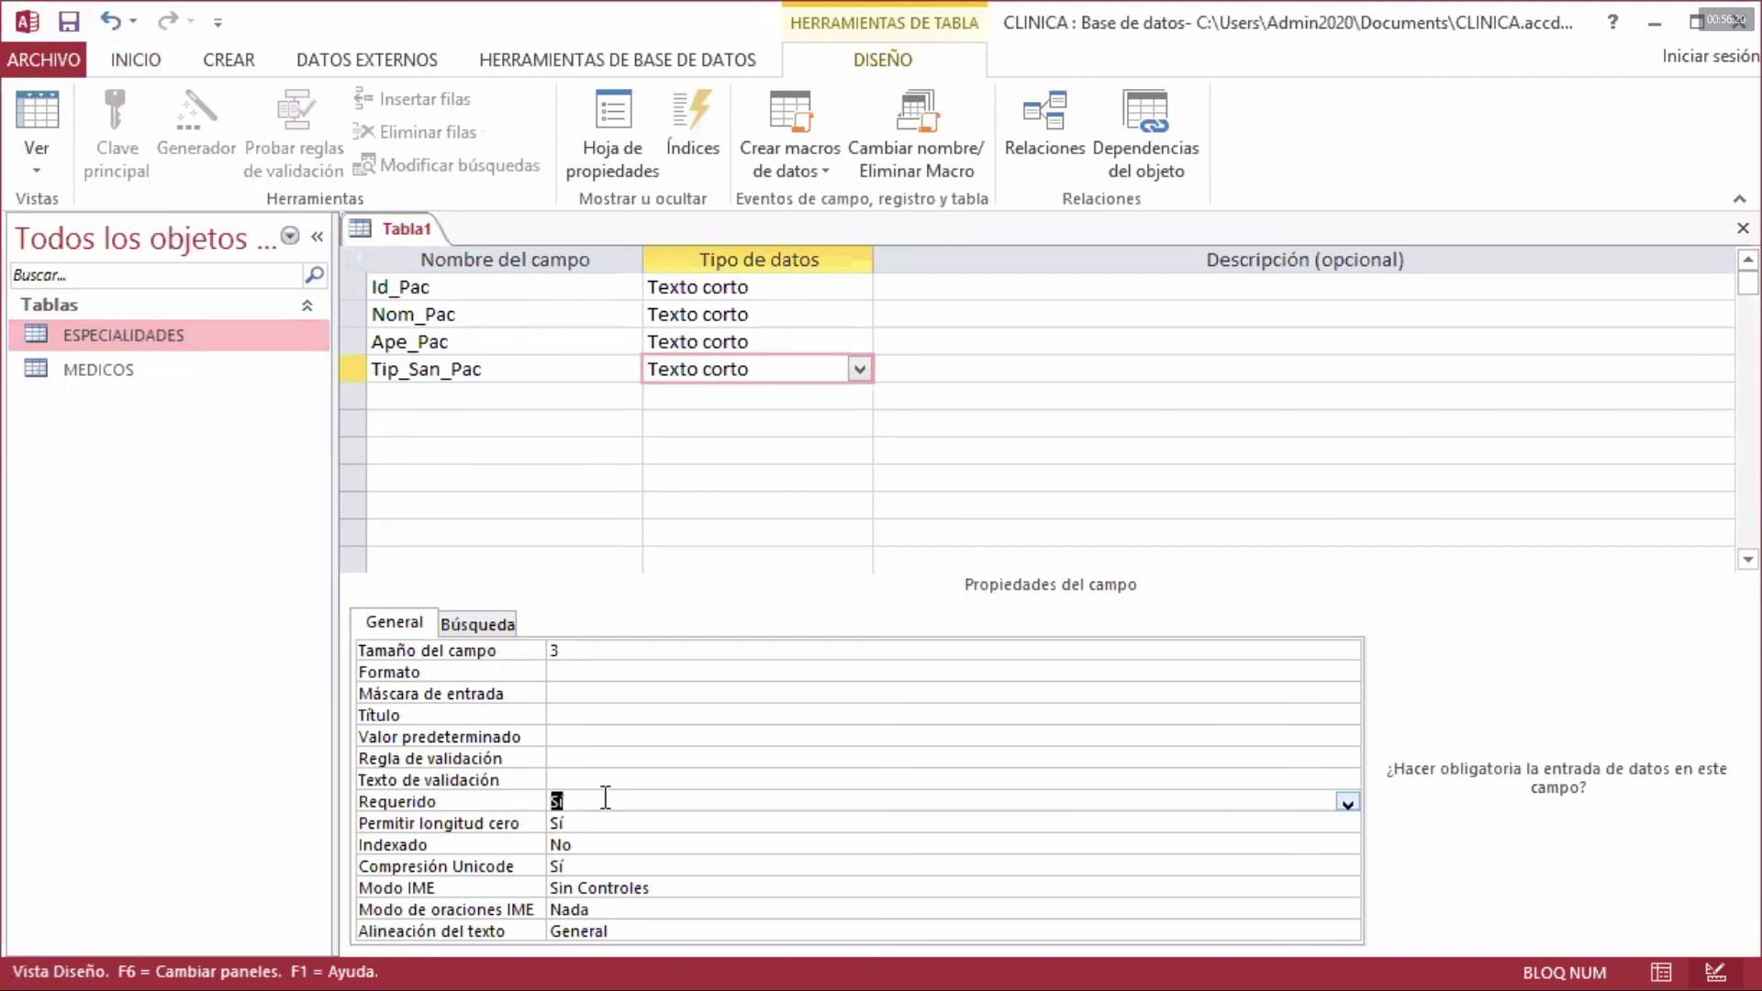
- Set the validation rule of Tip_San_Pac to 'A+' O 'A-' O 'B+' O 'B-' O 'O+' O 'O-' O 'AB+' O 'AB-'
left_click(582, 757)
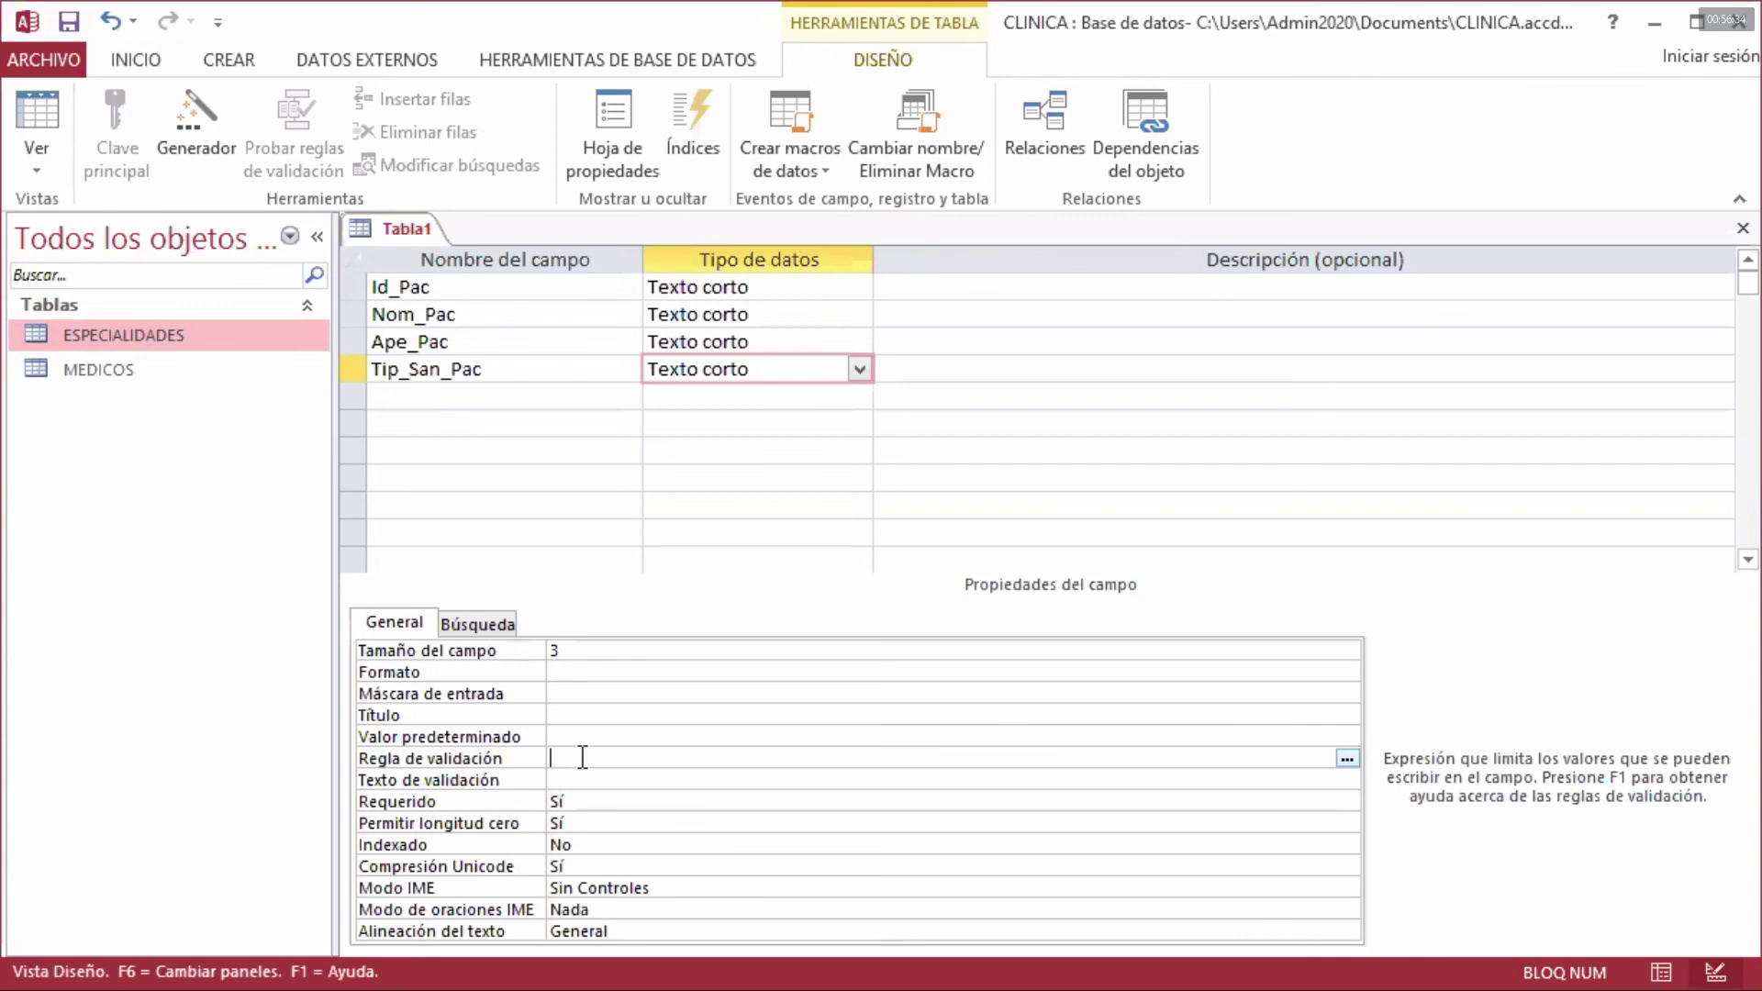
type("¿")
key("BackSpace")
type("'A+' o 'A-")
key("Return")
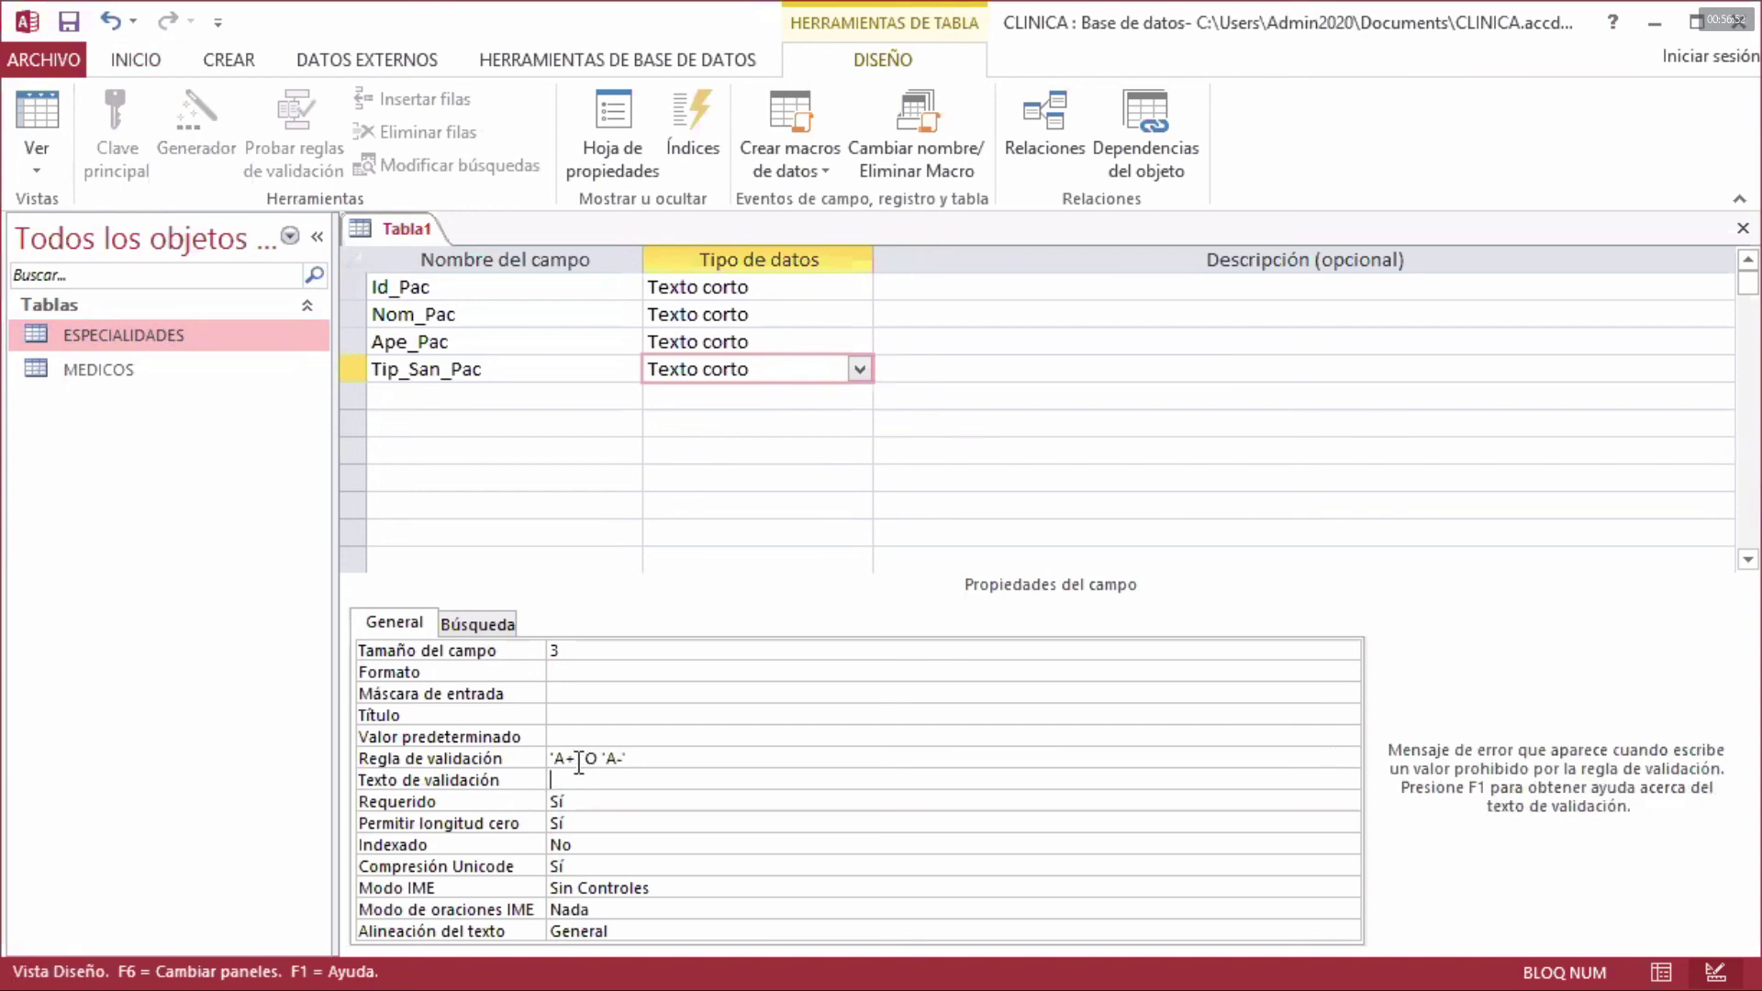
left_click(658, 757)
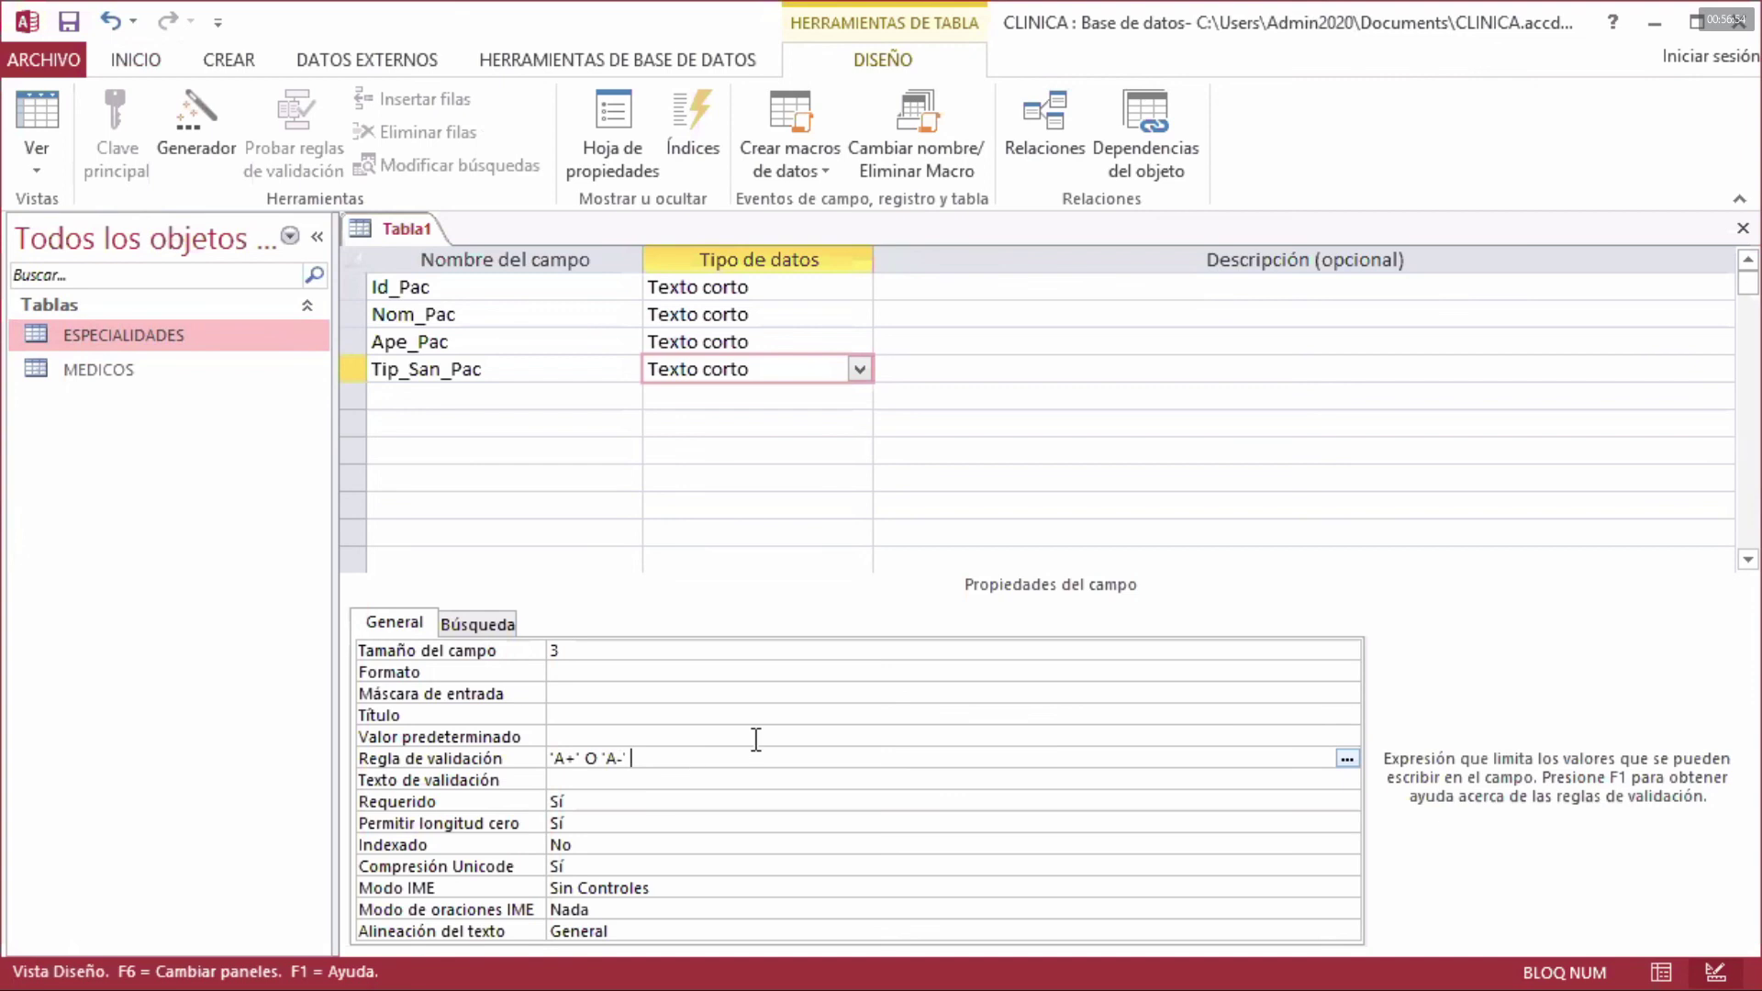
type("o 'B+' o 'B-' o 'O+' o 'O-' o '")
key("Caps_Lock")
type("AB")
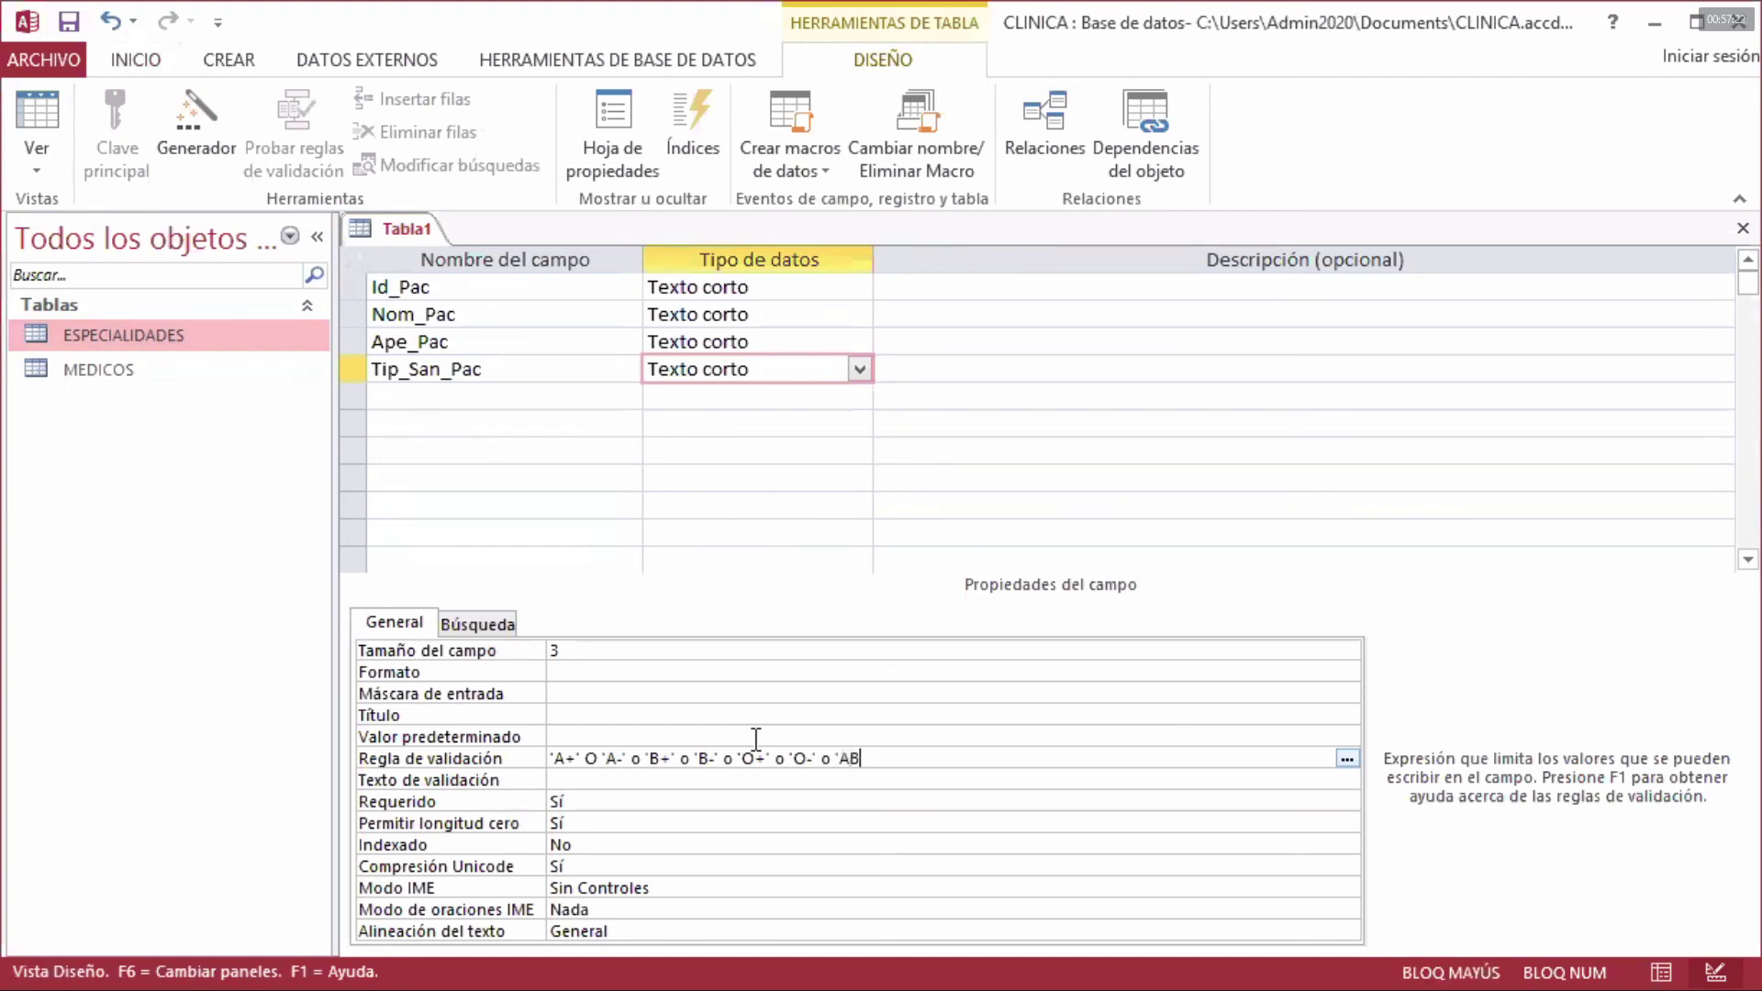
type("+' O 'AB-'")
- Set the validation text of Tip_San_Pac to "Ingrese un tipo de sangre válido"
left_click(743, 780)
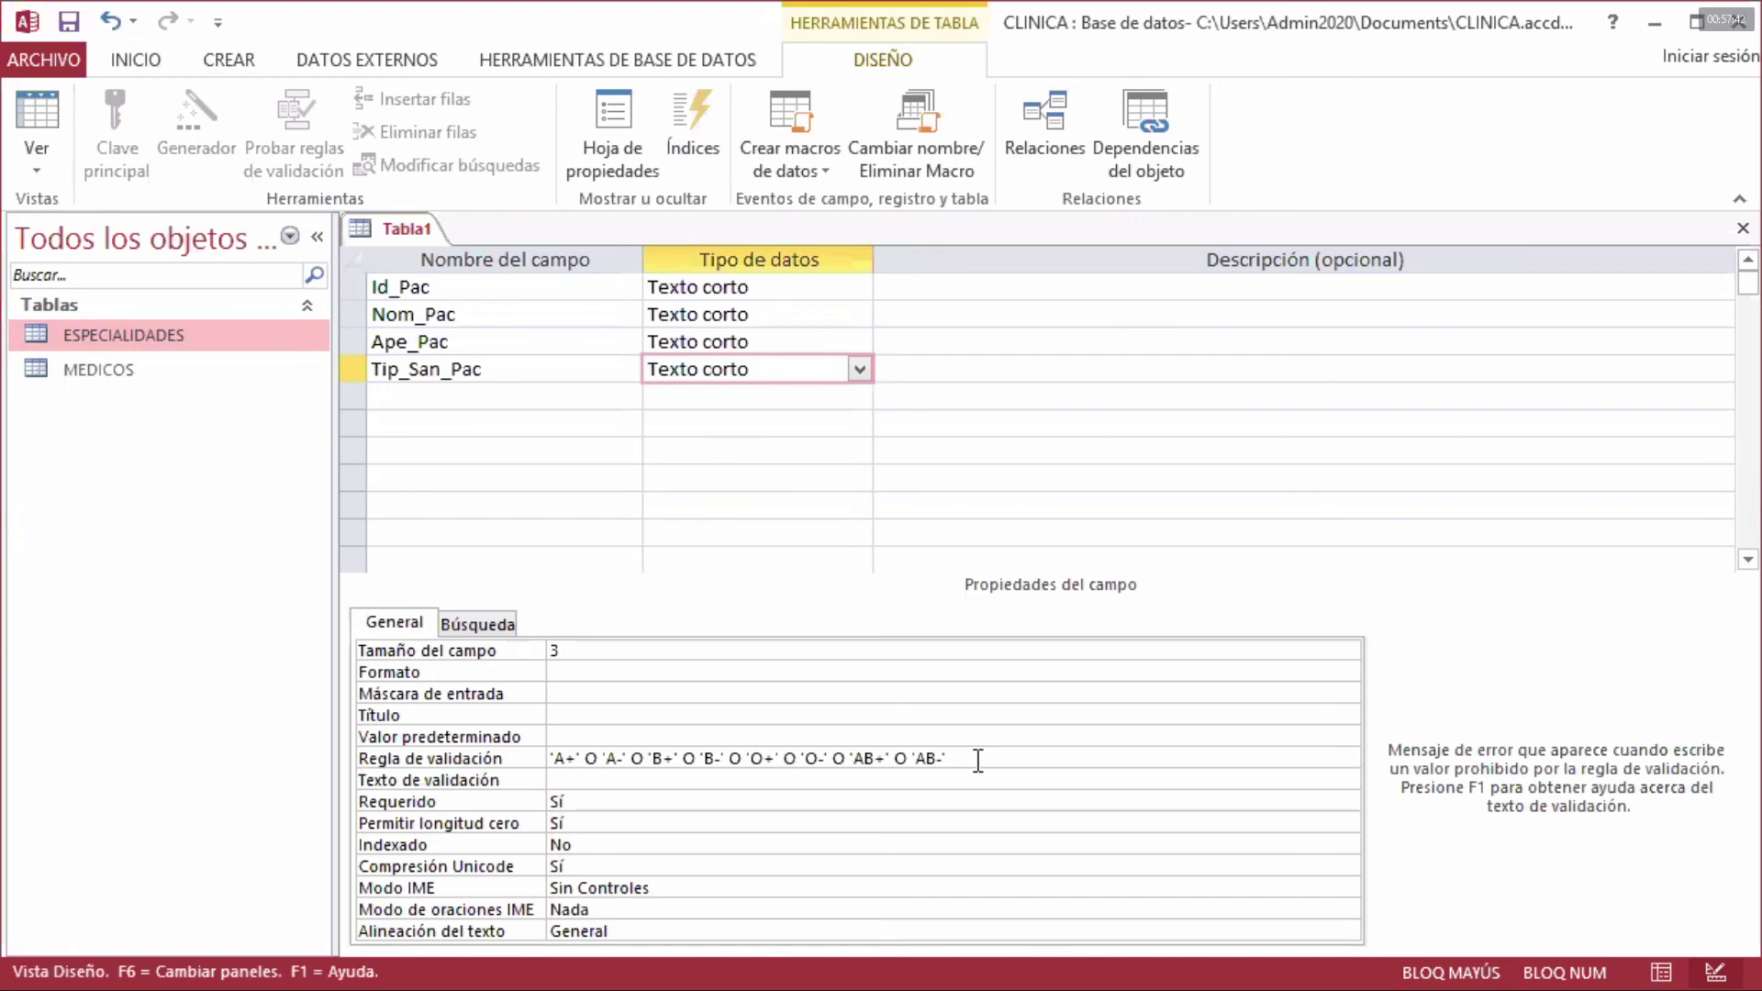
key("Caps_Lock")
type("Ingrese")
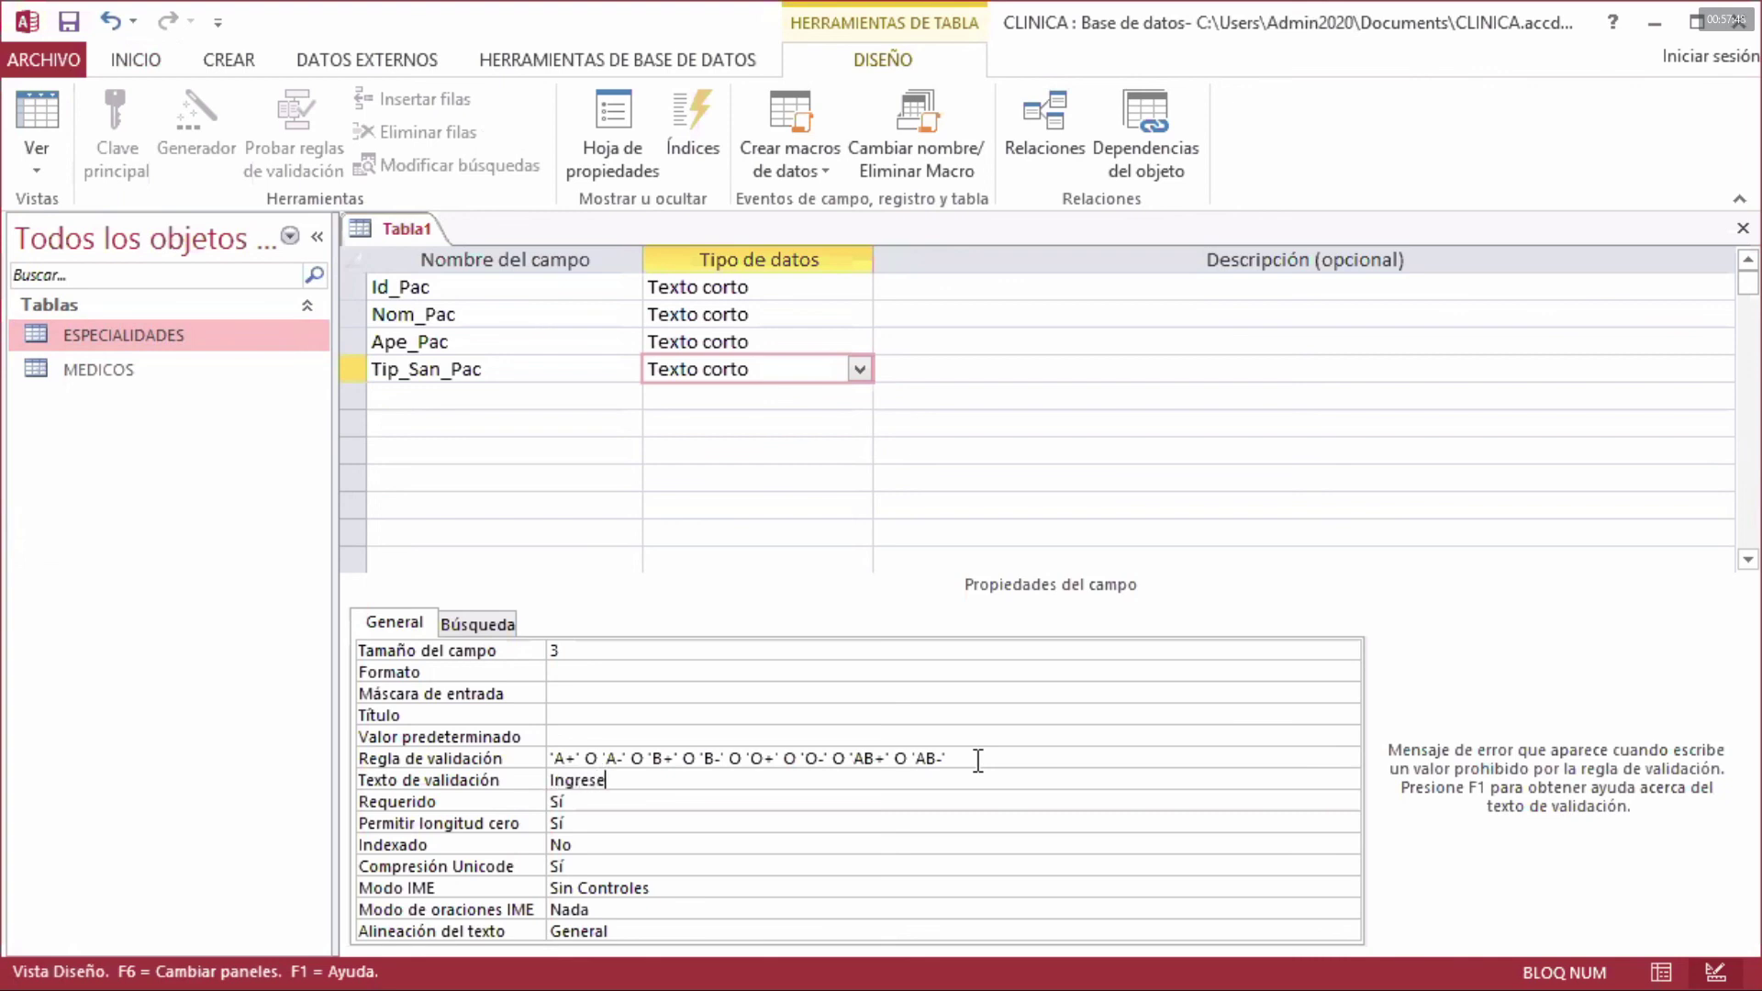
type(" un tipo de sangre vp")
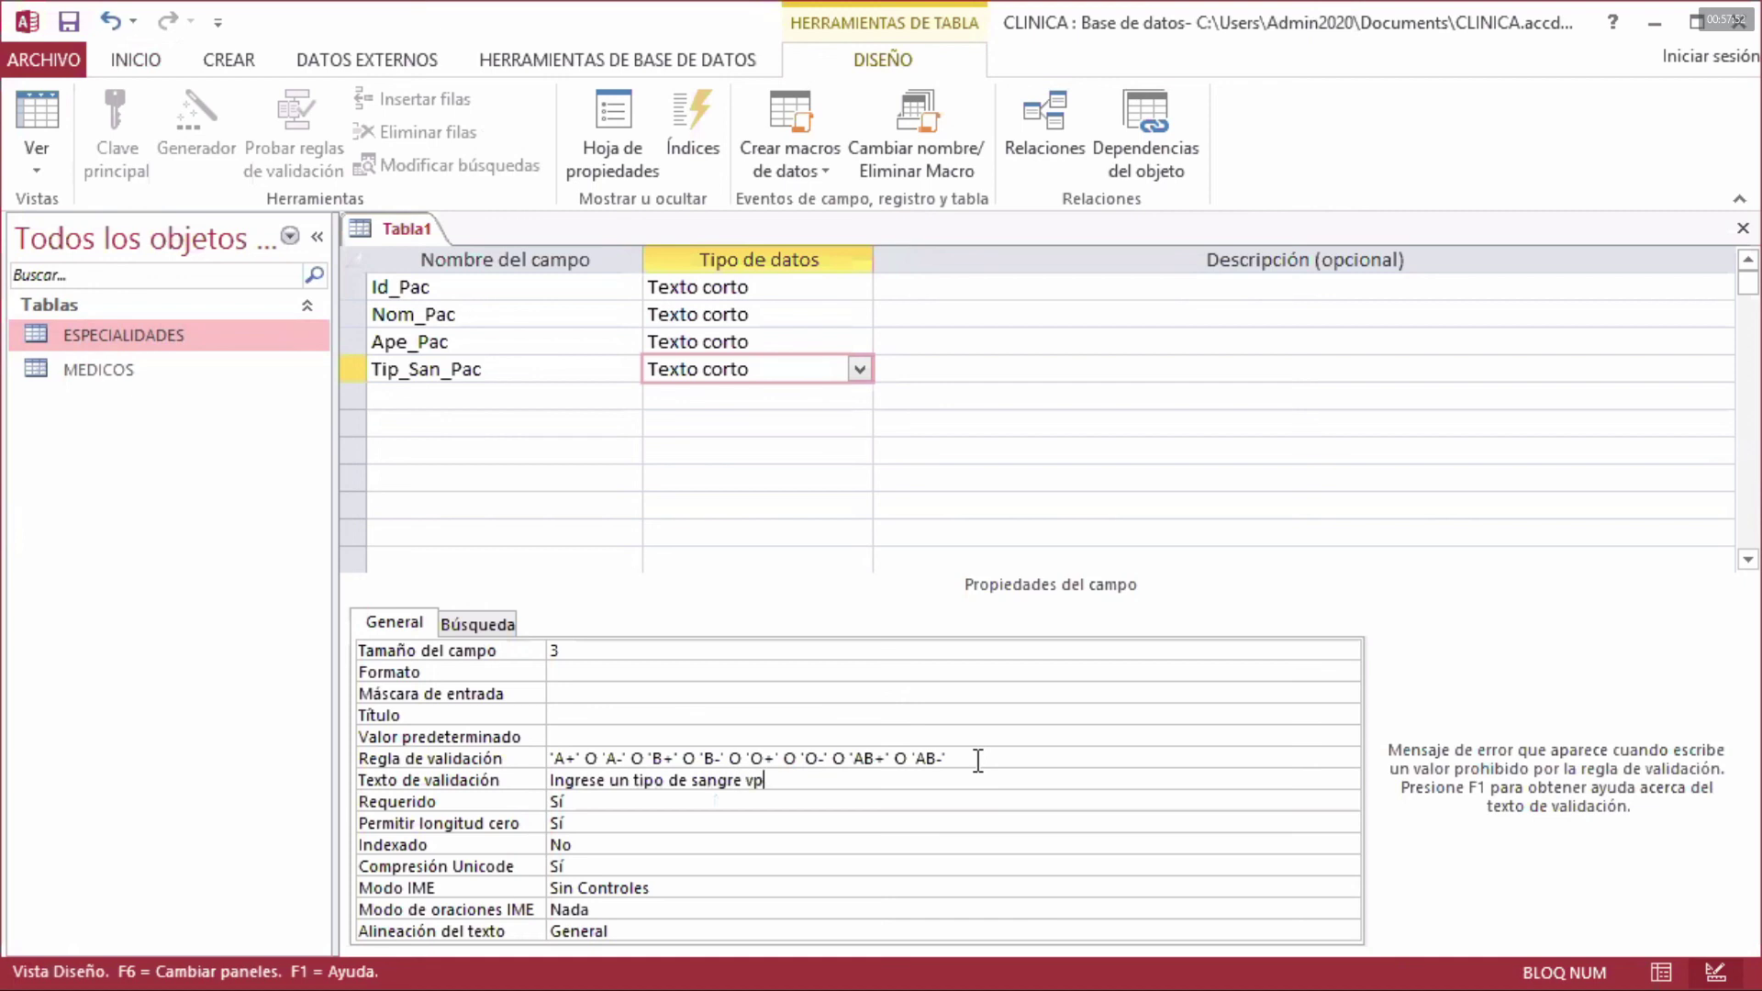
key("BackSpace")
key("BackSpace")
type("válido")
left_click(713, 800)
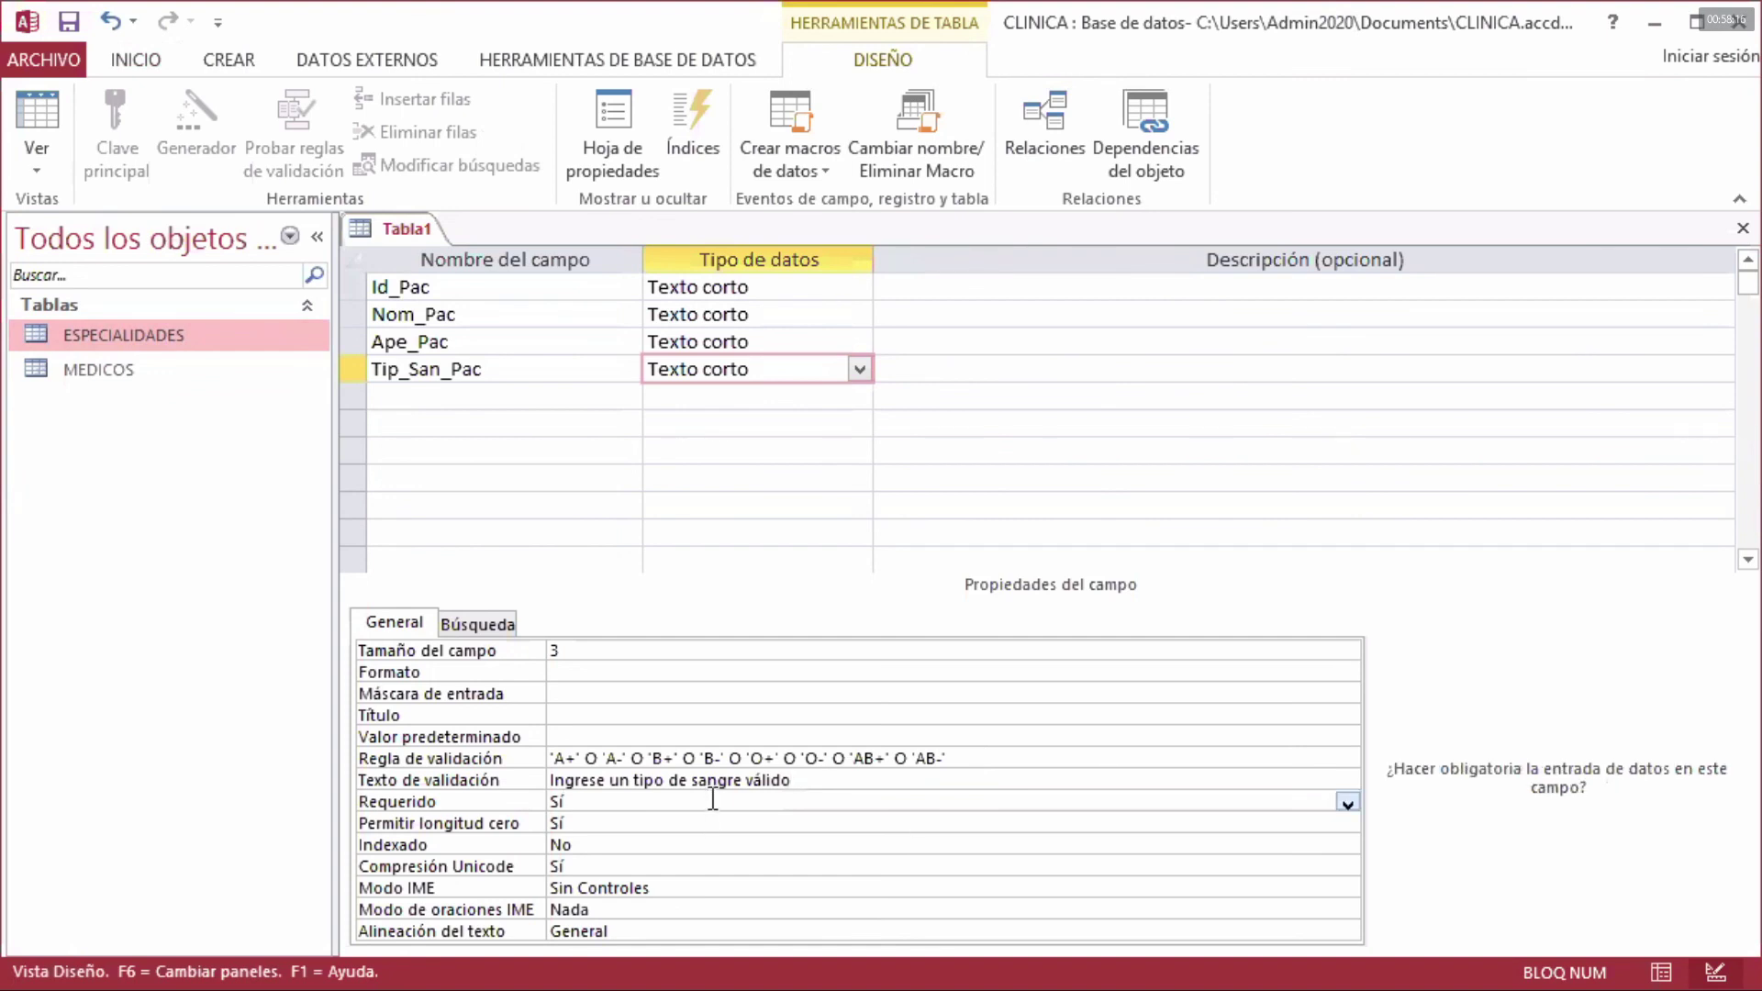
- Add a Texto corto field Est_Civ_Pac with field size 1 and Requerido set to Sí
left_click(488, 395)
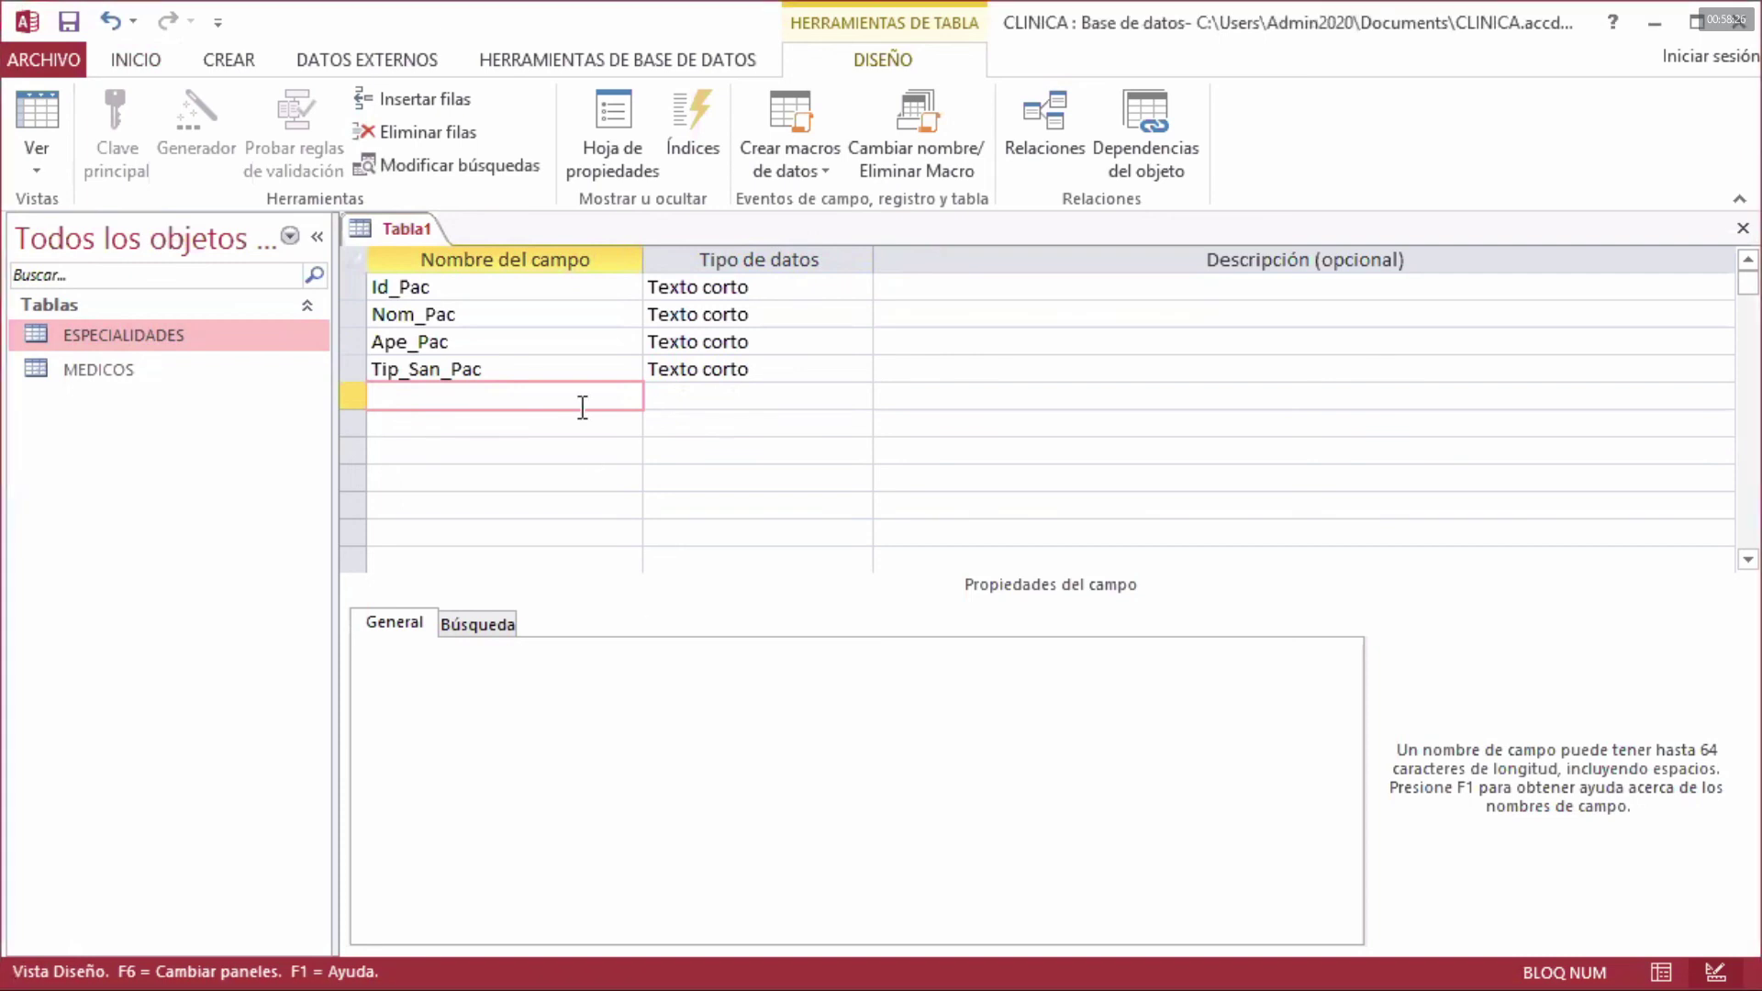
type("Est_Civ_Pac")
left_click(727, 393)
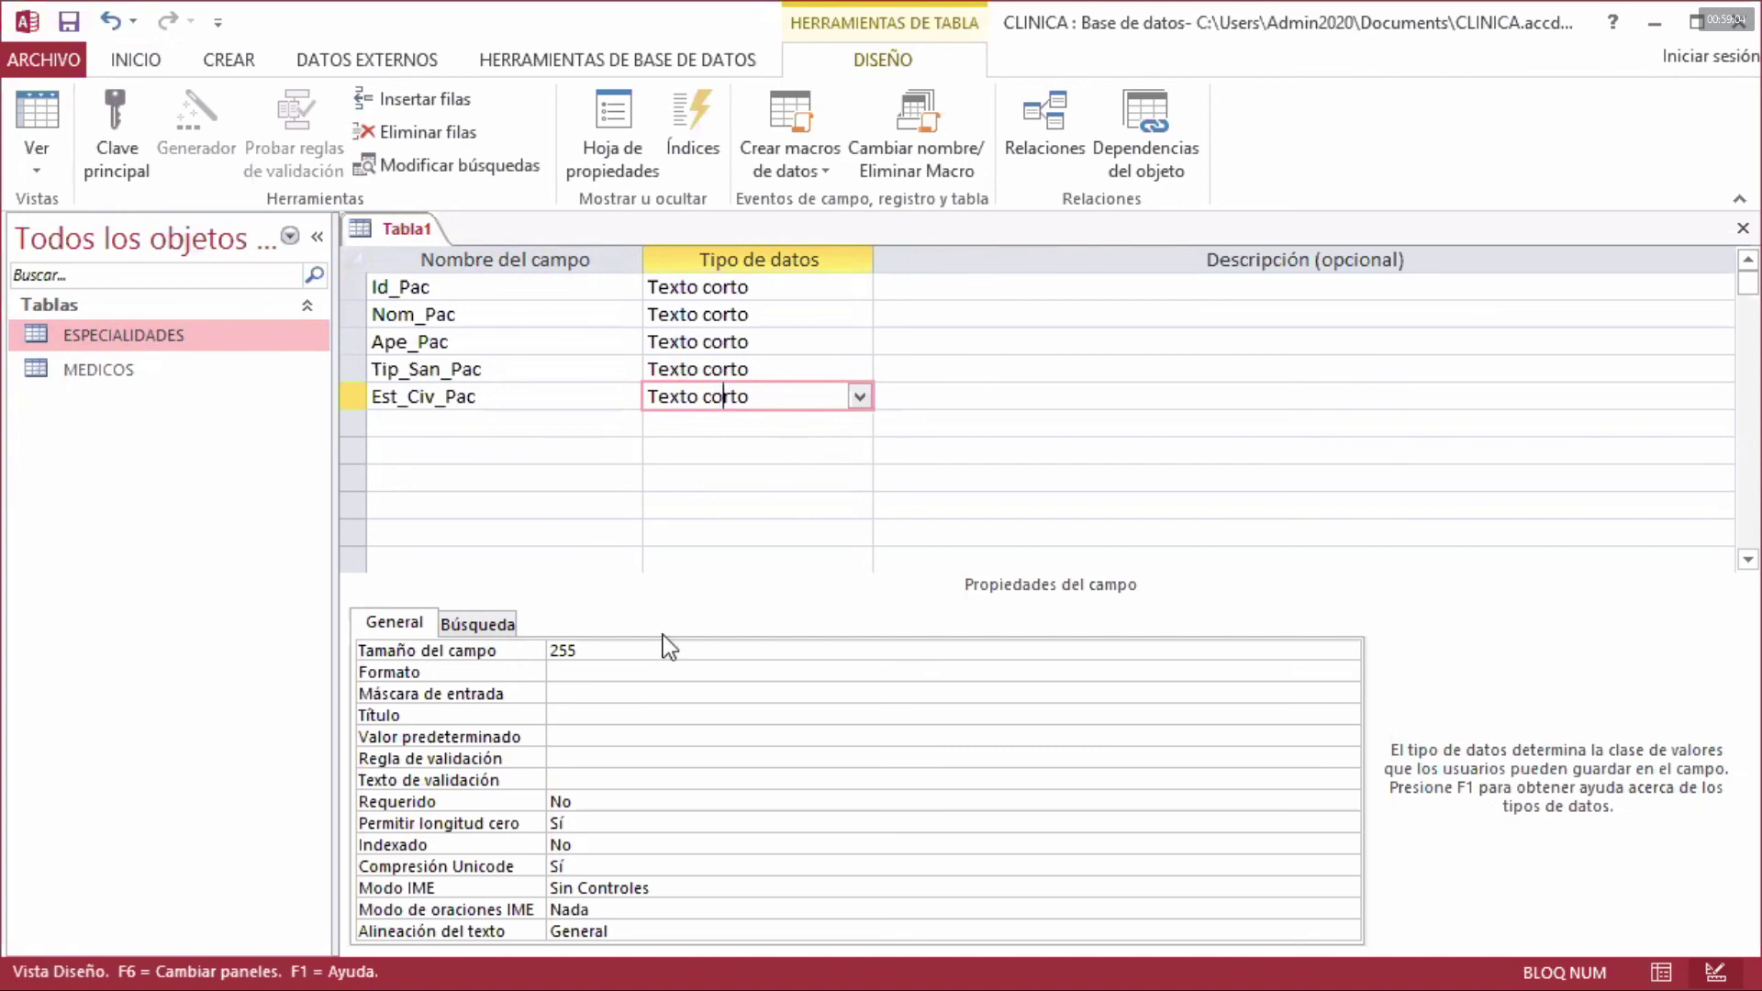
left_click_drag(600, 648, 549, 649)
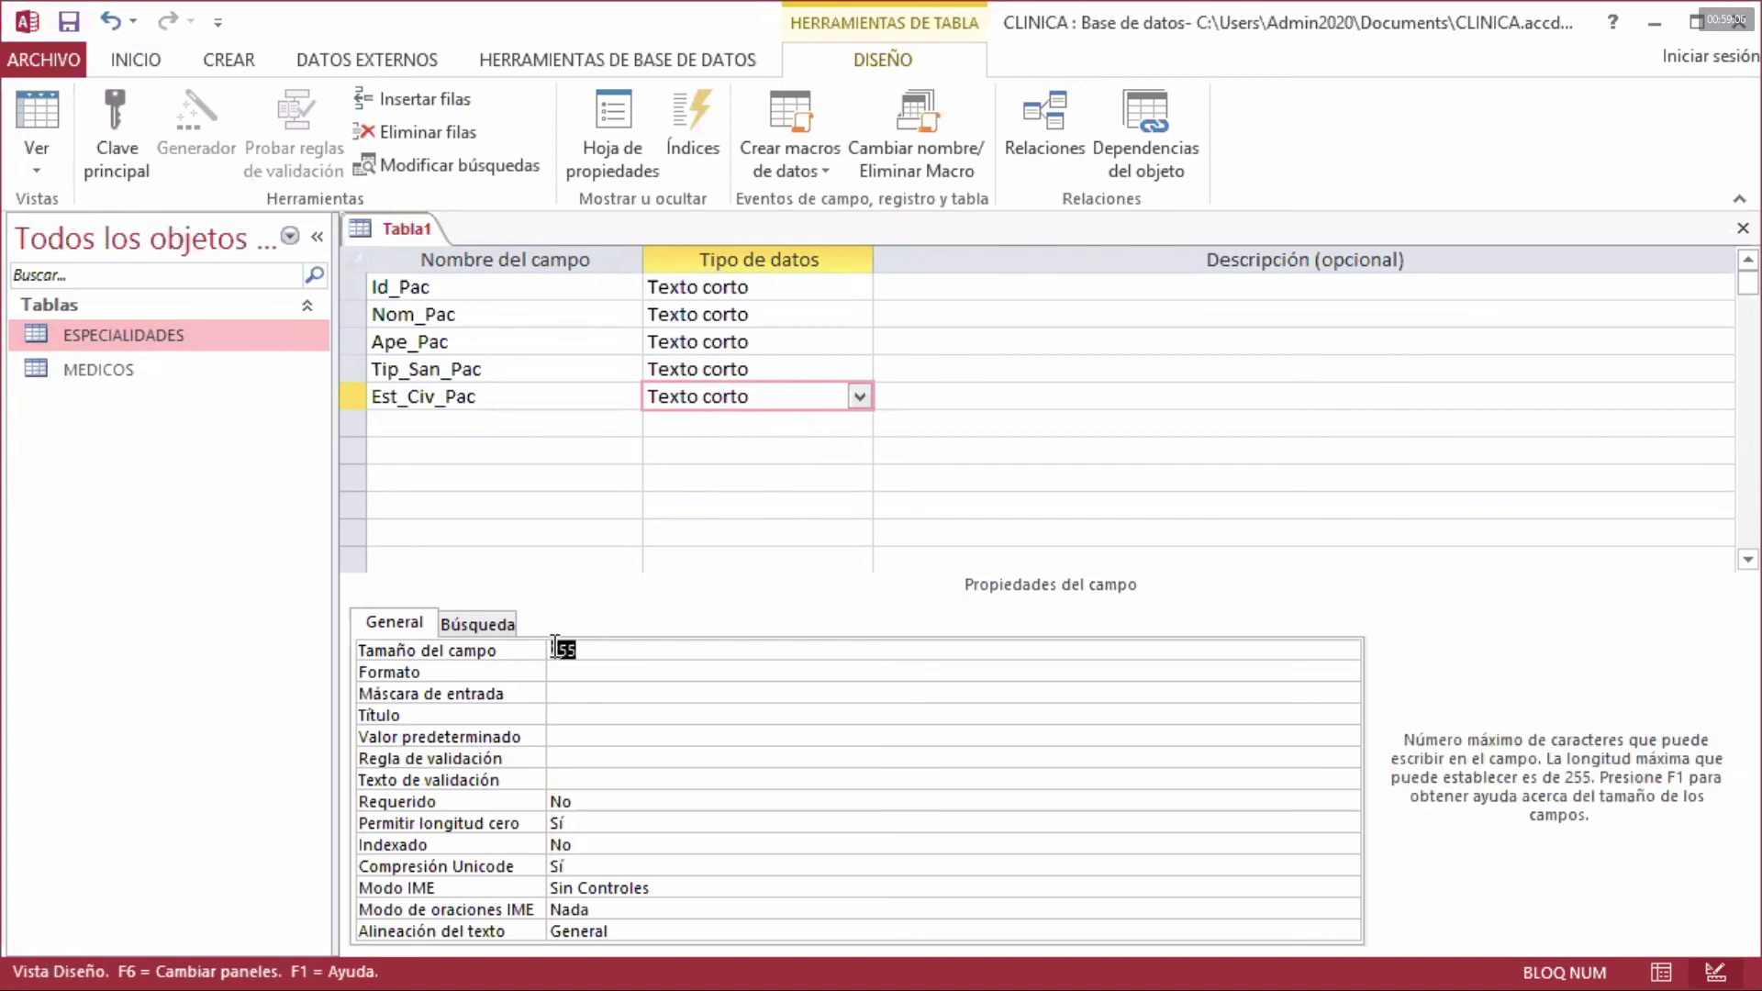
type("1")
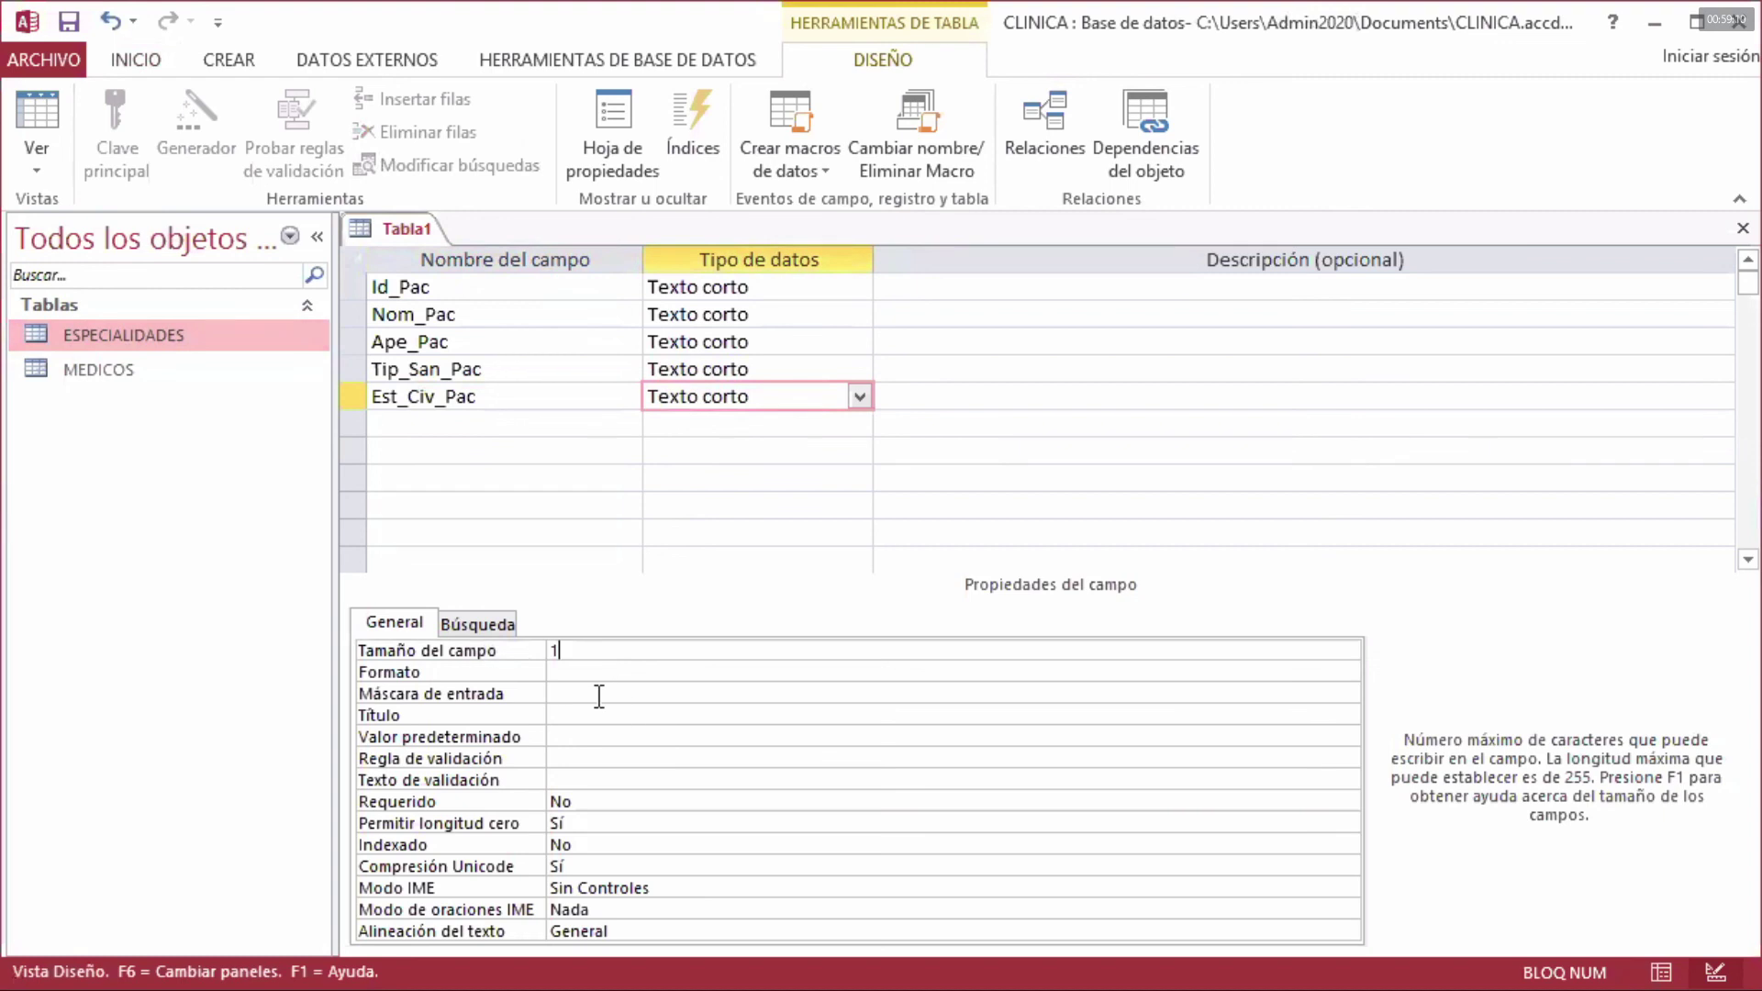
left_click(577, 802)
double_click(583, 804)
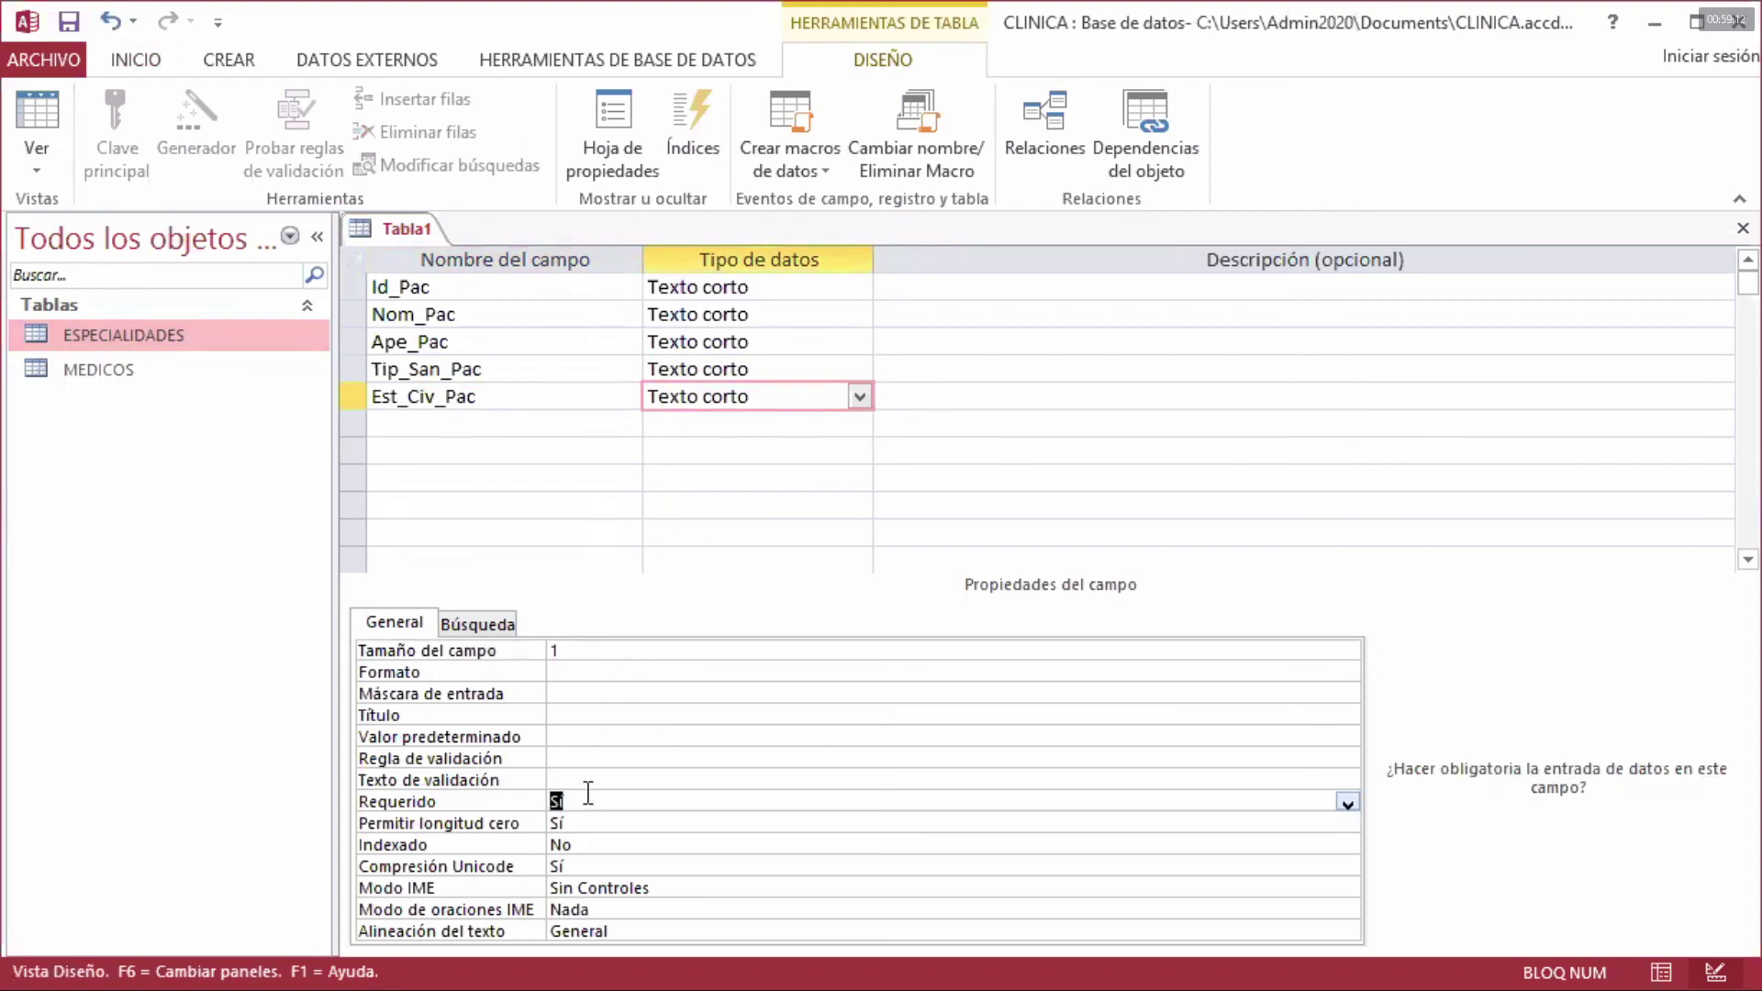
- Set the validation rule of Est_Civ_Pac to 'C' O 'S' O 'V' O 'D' O 'U'
left_click(585, 756)
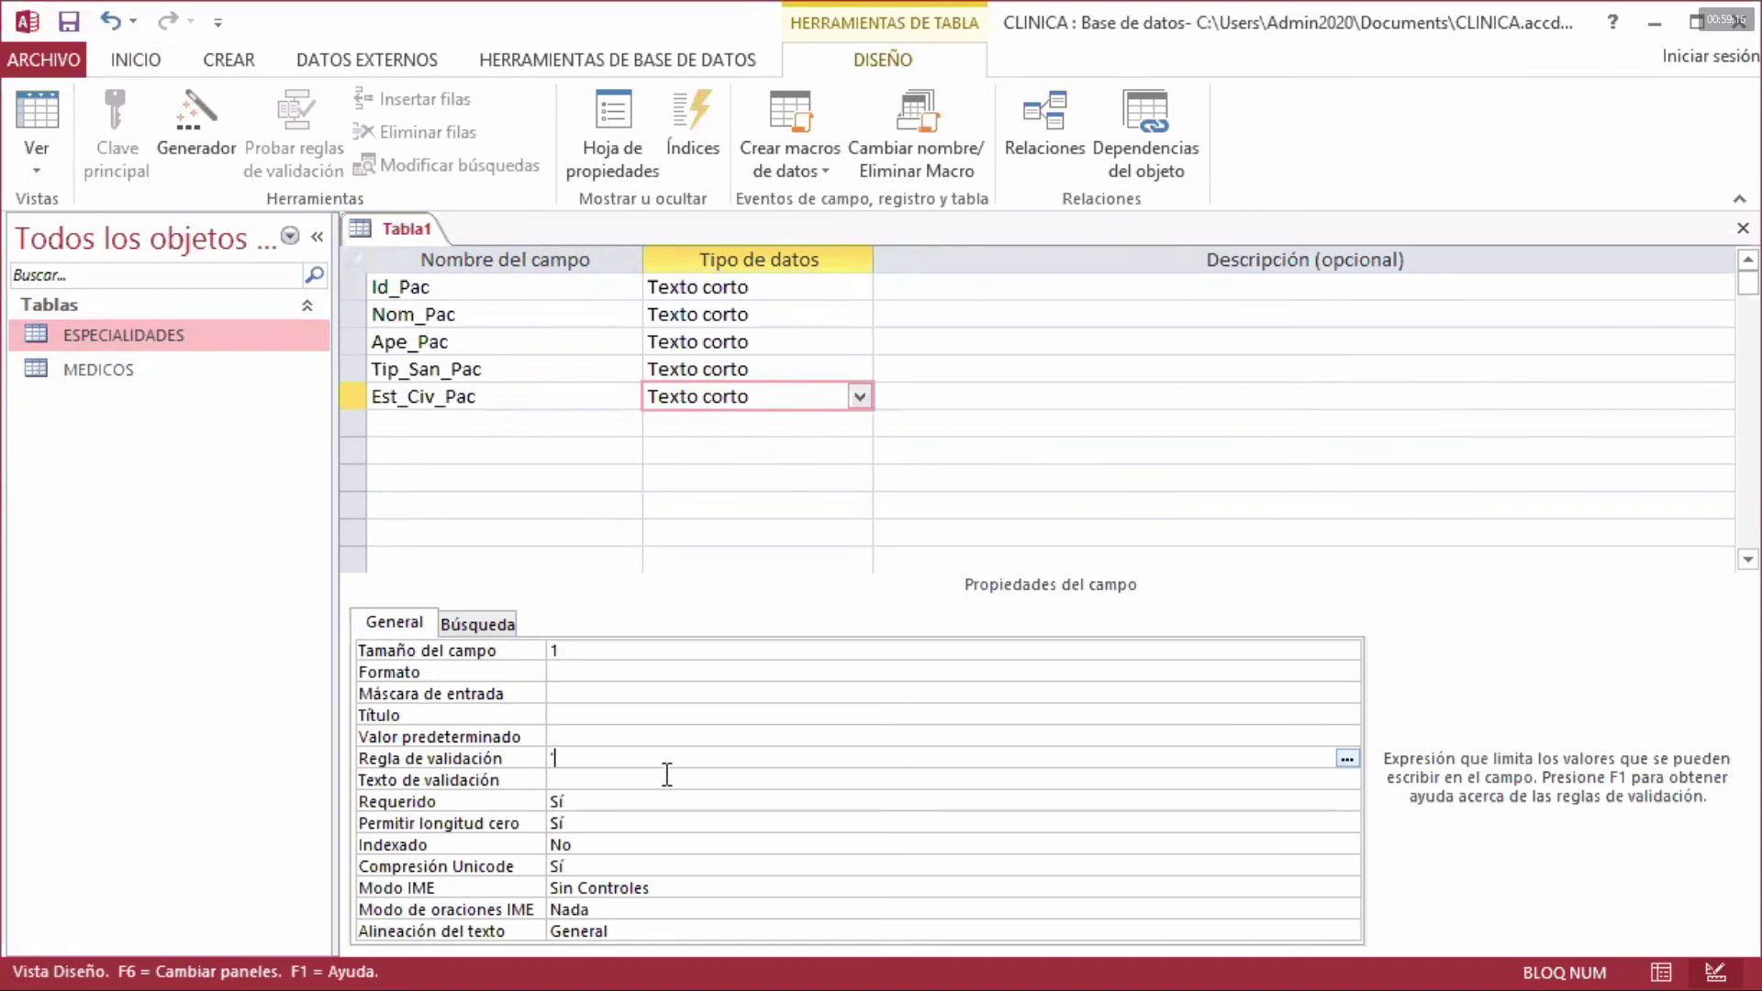
type("'C'")
type(",'S")
key("BackSpace")
key("BackSpace")
key("BackSpace")
type("o 'S' o 'V' o 'D' o 'u")
key("BackSpace")
type("U'")
- Set the validation text of Est_Civ_Pac to "Ingrese C o S o V o D o U"
left_click(665, 779)
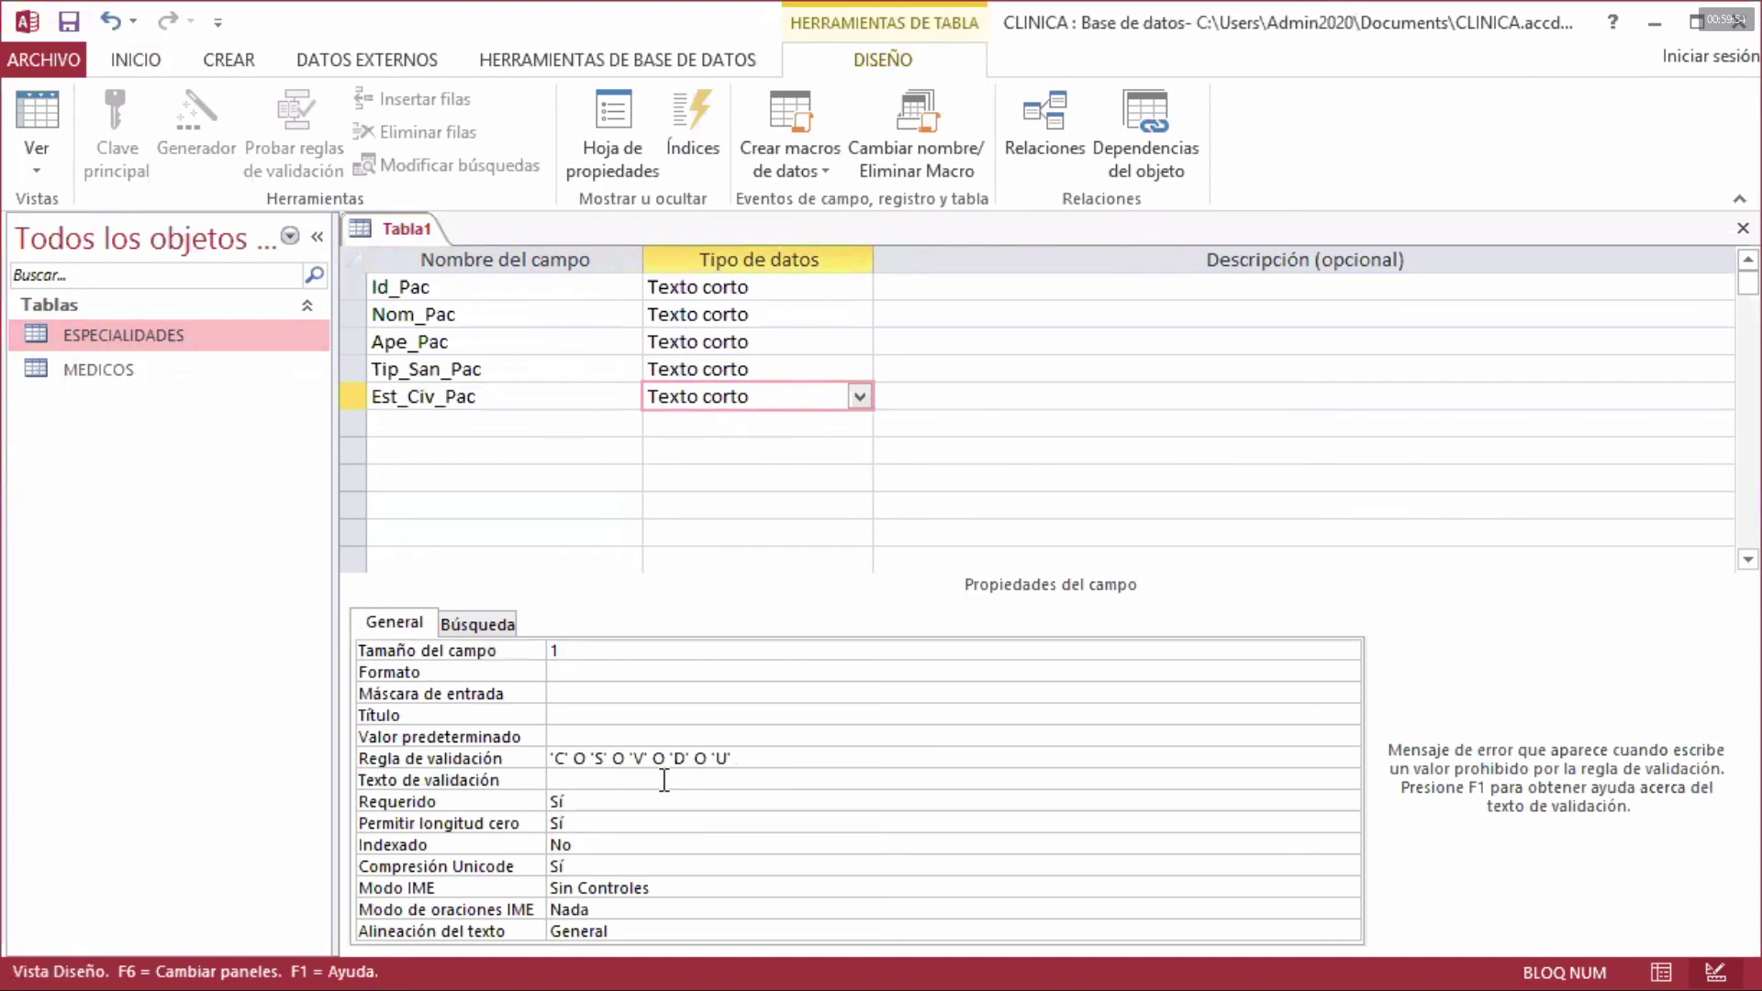
key("Caps_Lock")
key("Caps_Lock")
type("Ingrese C")
key("BackSpace")
type("o S o V o D o U")
left_click(661, 803)
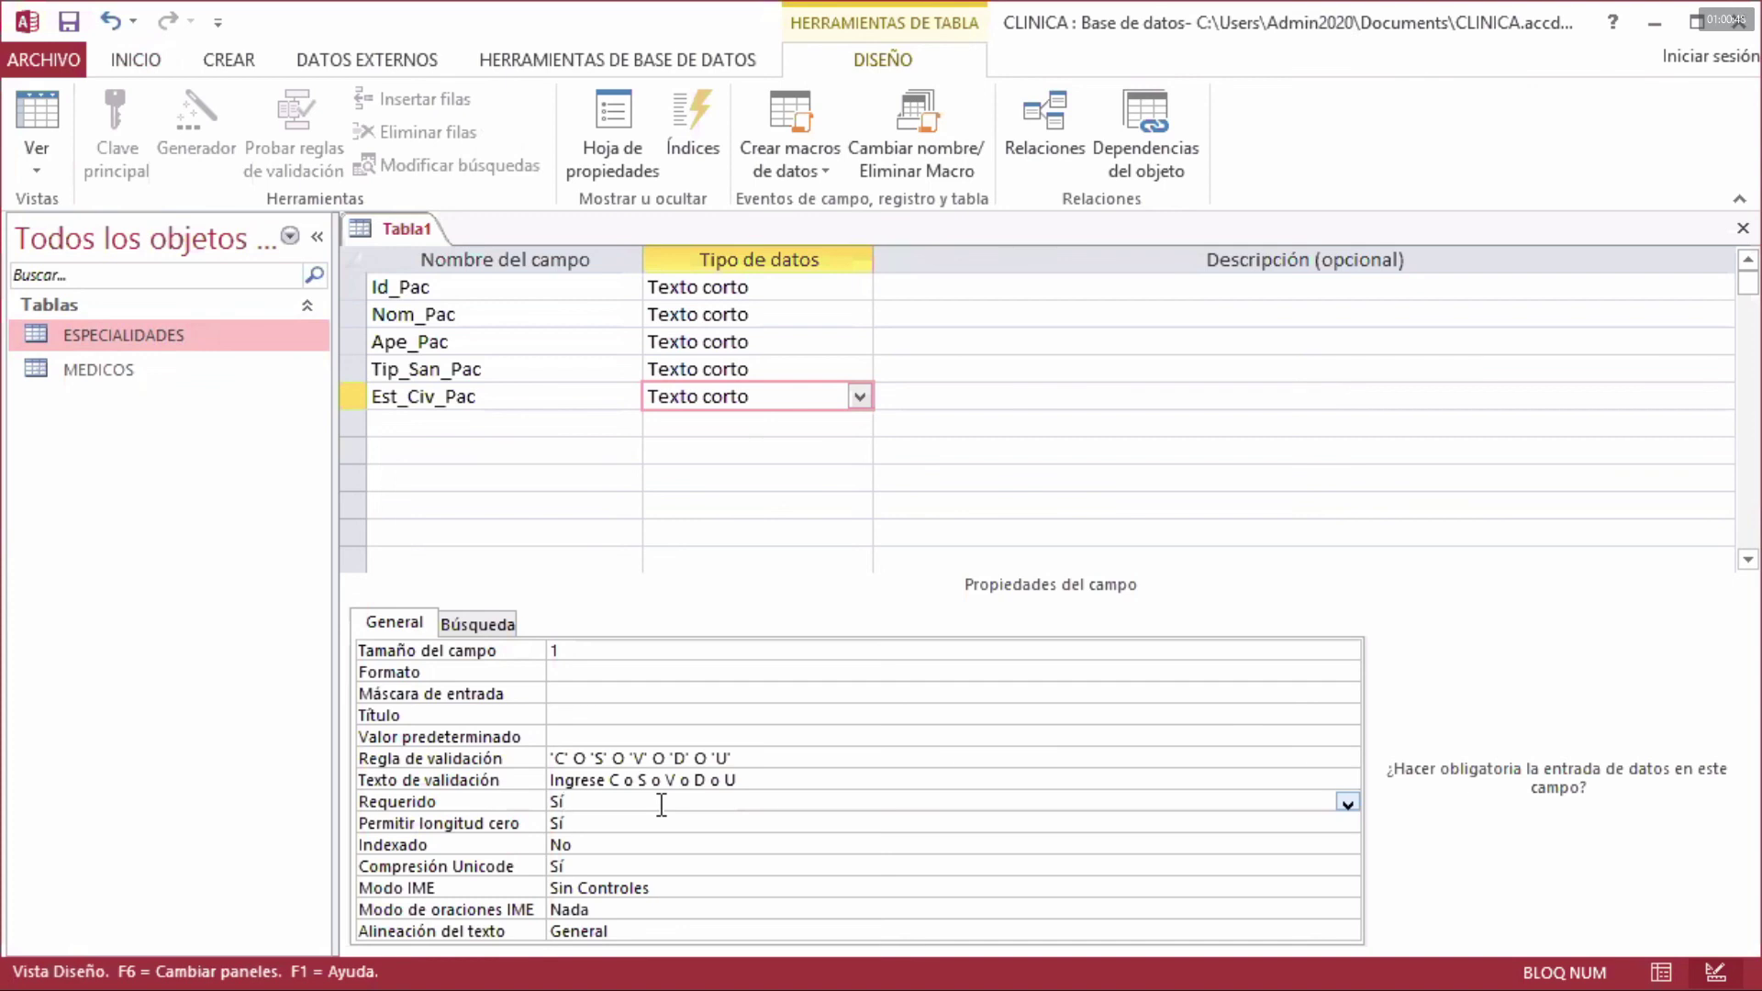
- Make Id_Pac the primary key of the patients table
left_click(474, 422)
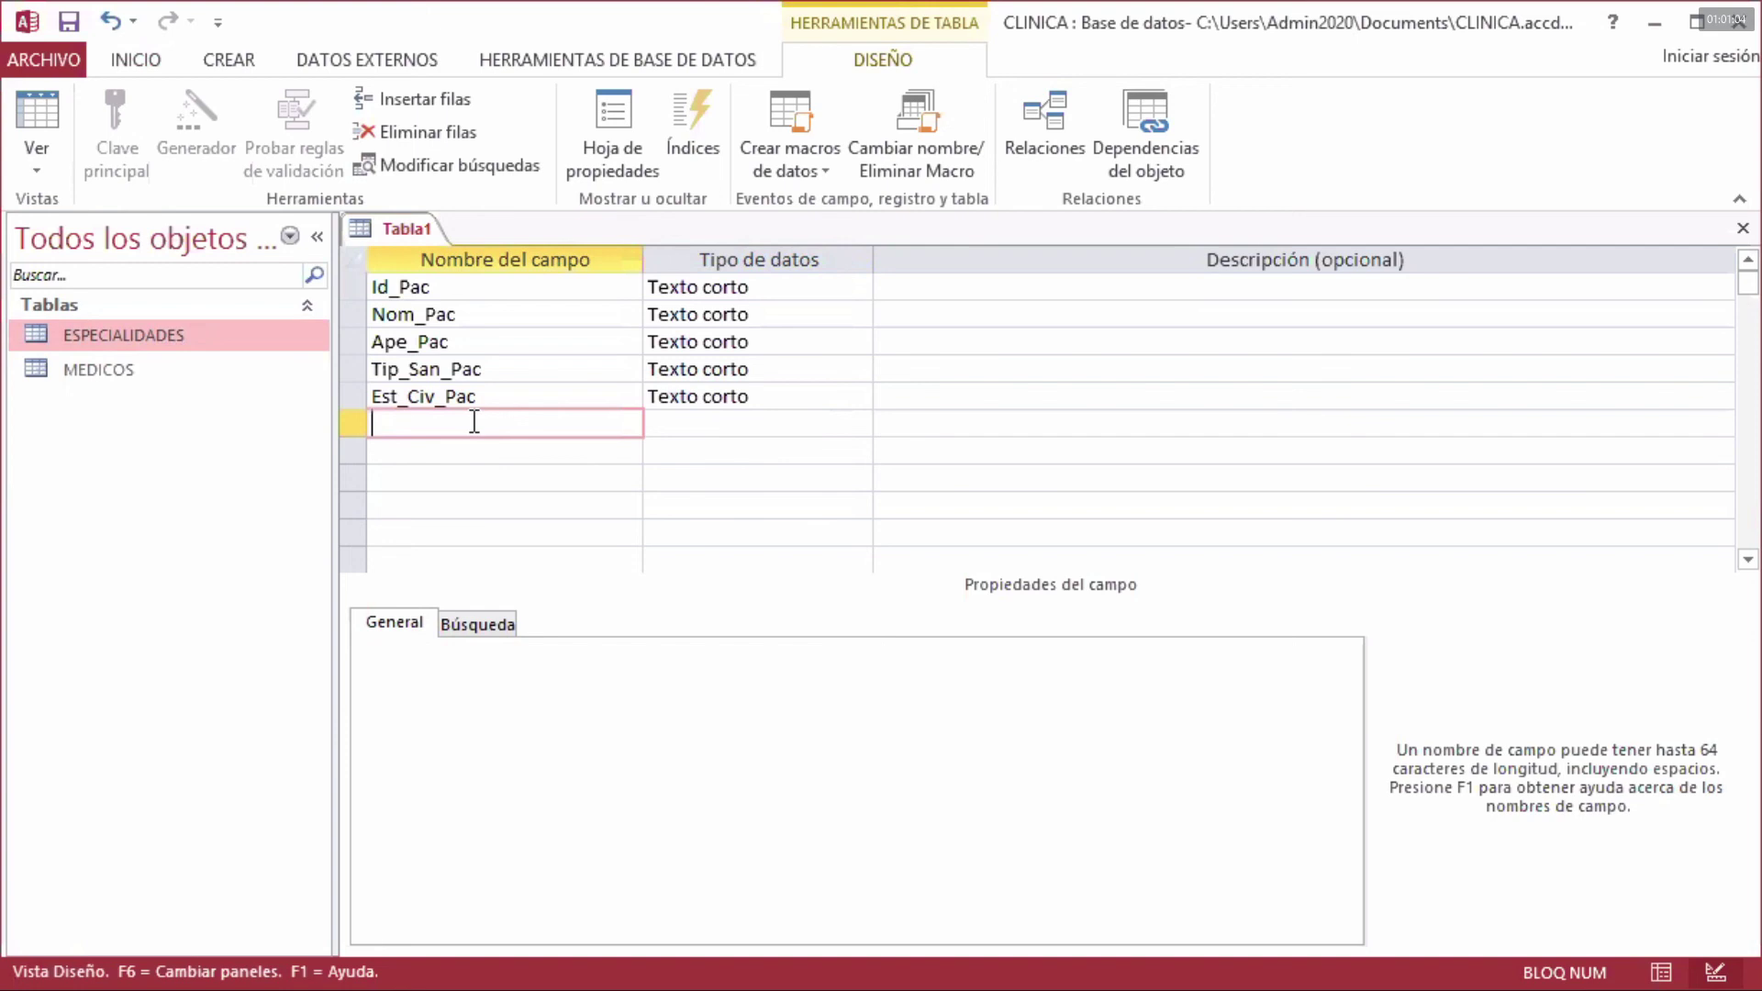
left_click(409, 287)
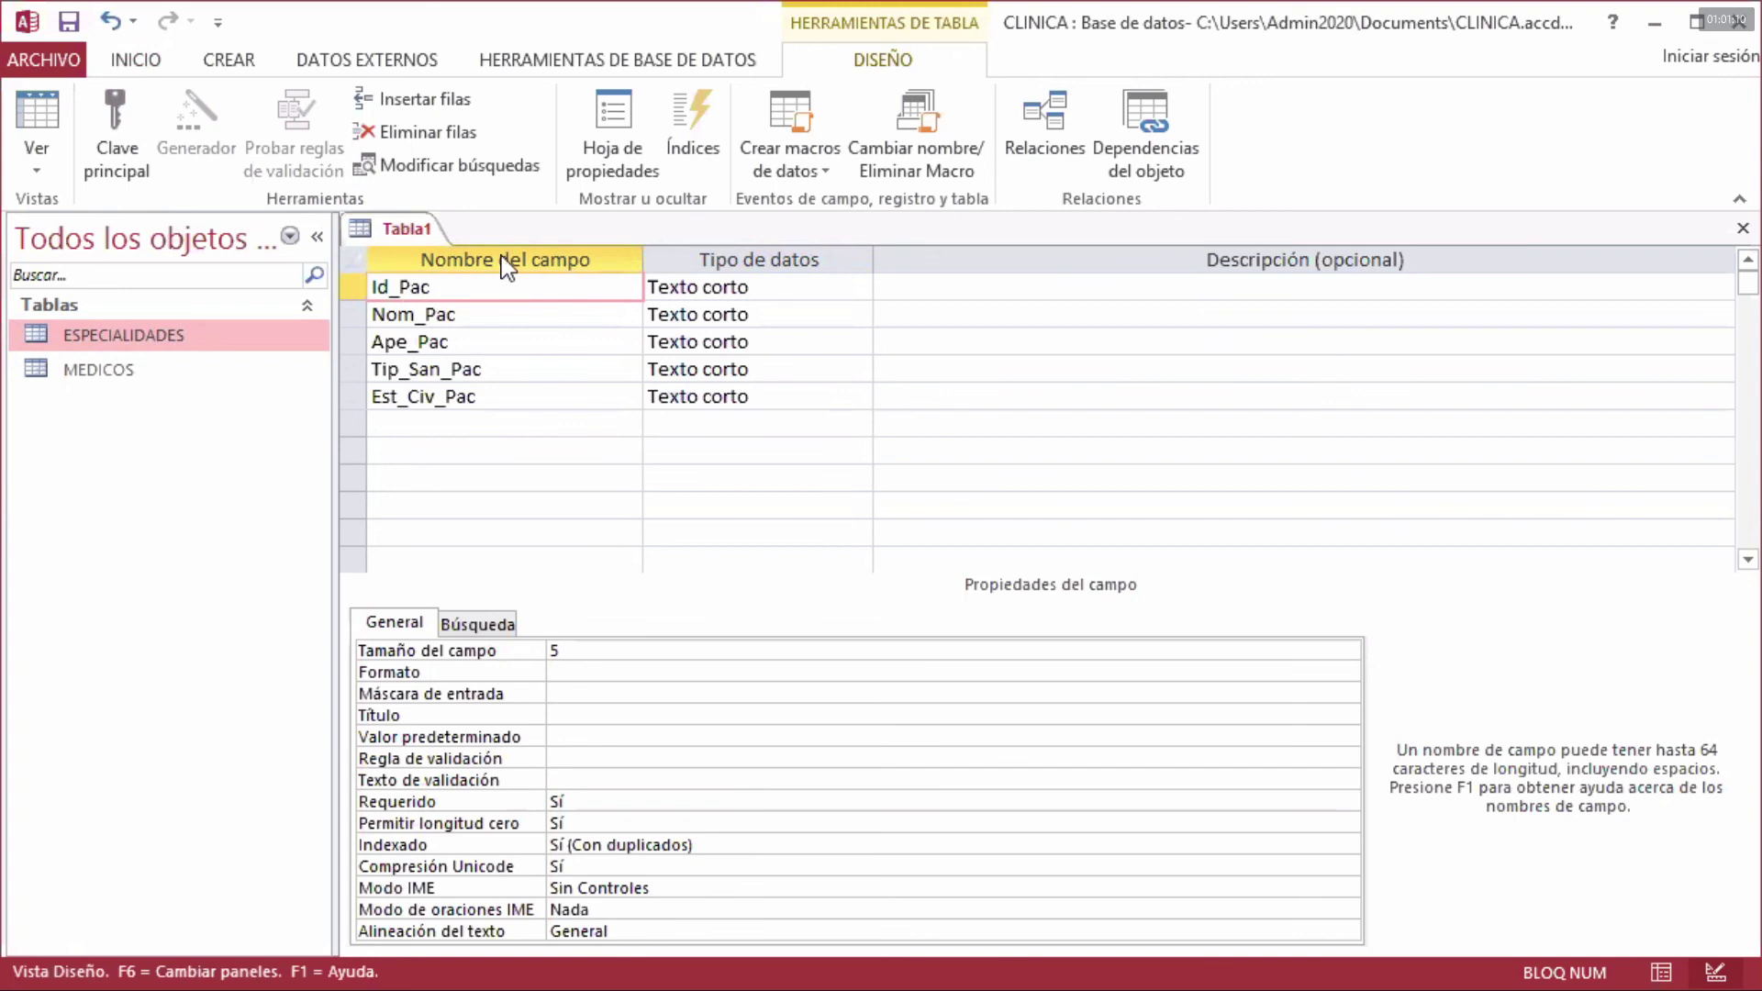
left_click(118, 128)
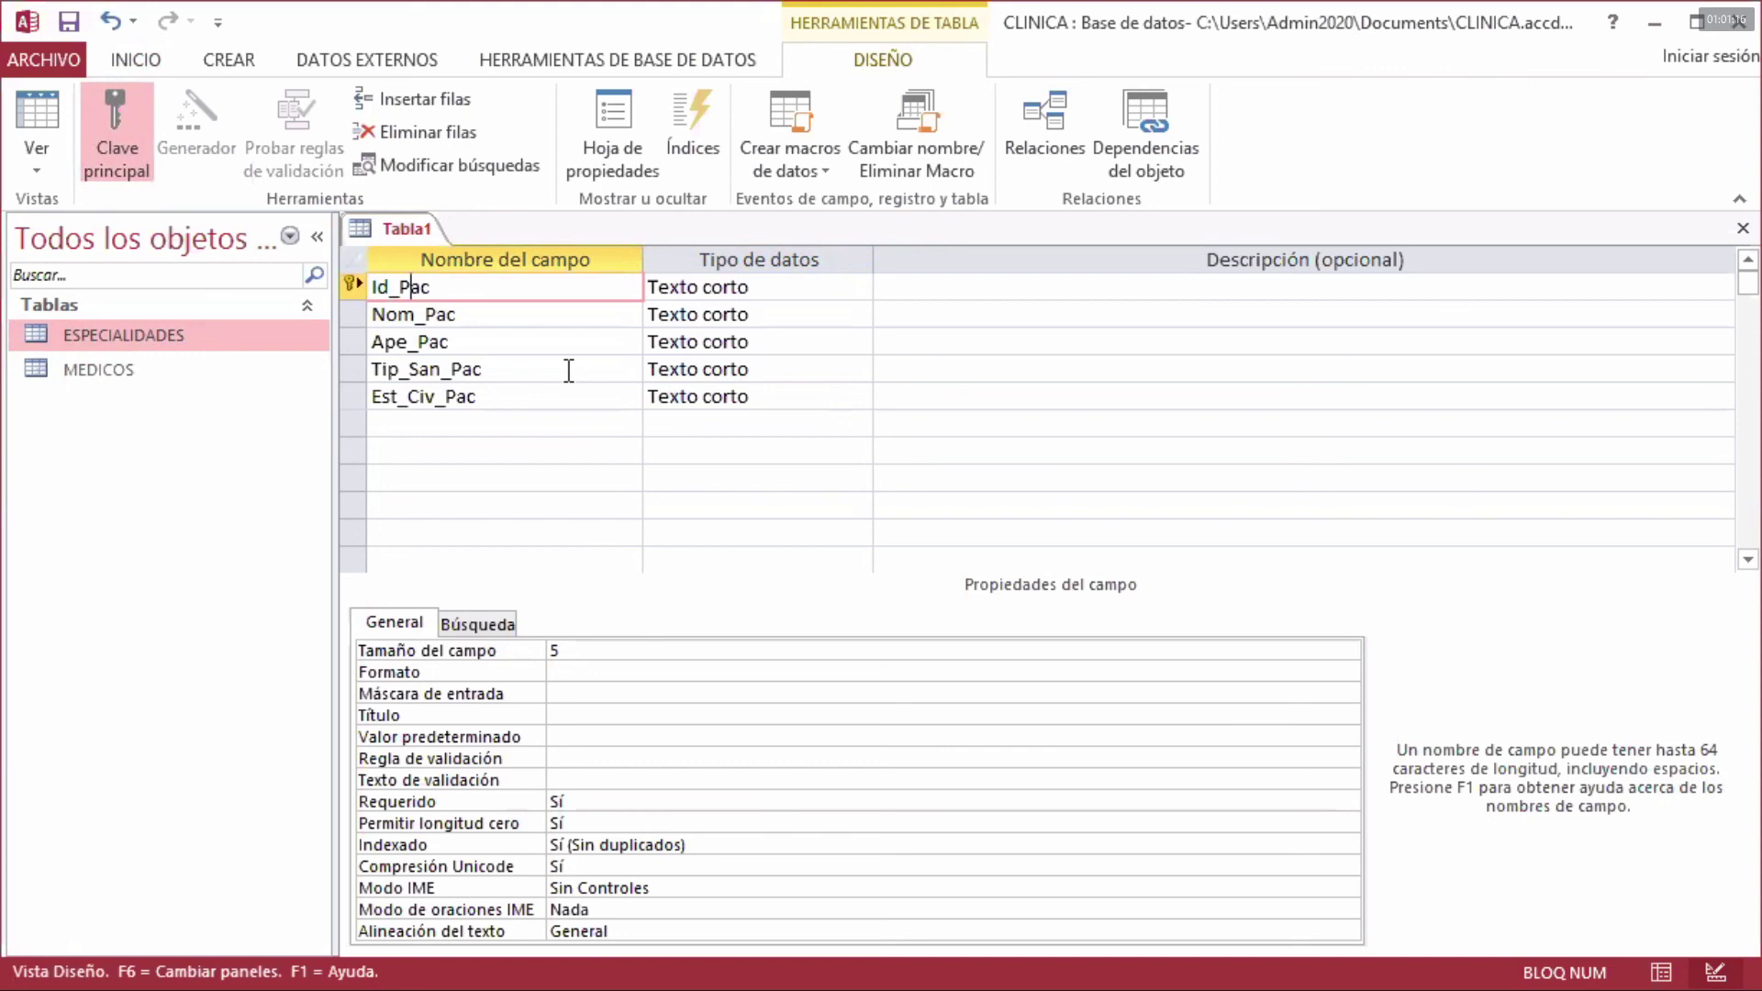
- Close the table design, saving it as PACIENTES, and briefly open its datasheet to check the columns
left_click(1750, 231)
left_click(776, 603)
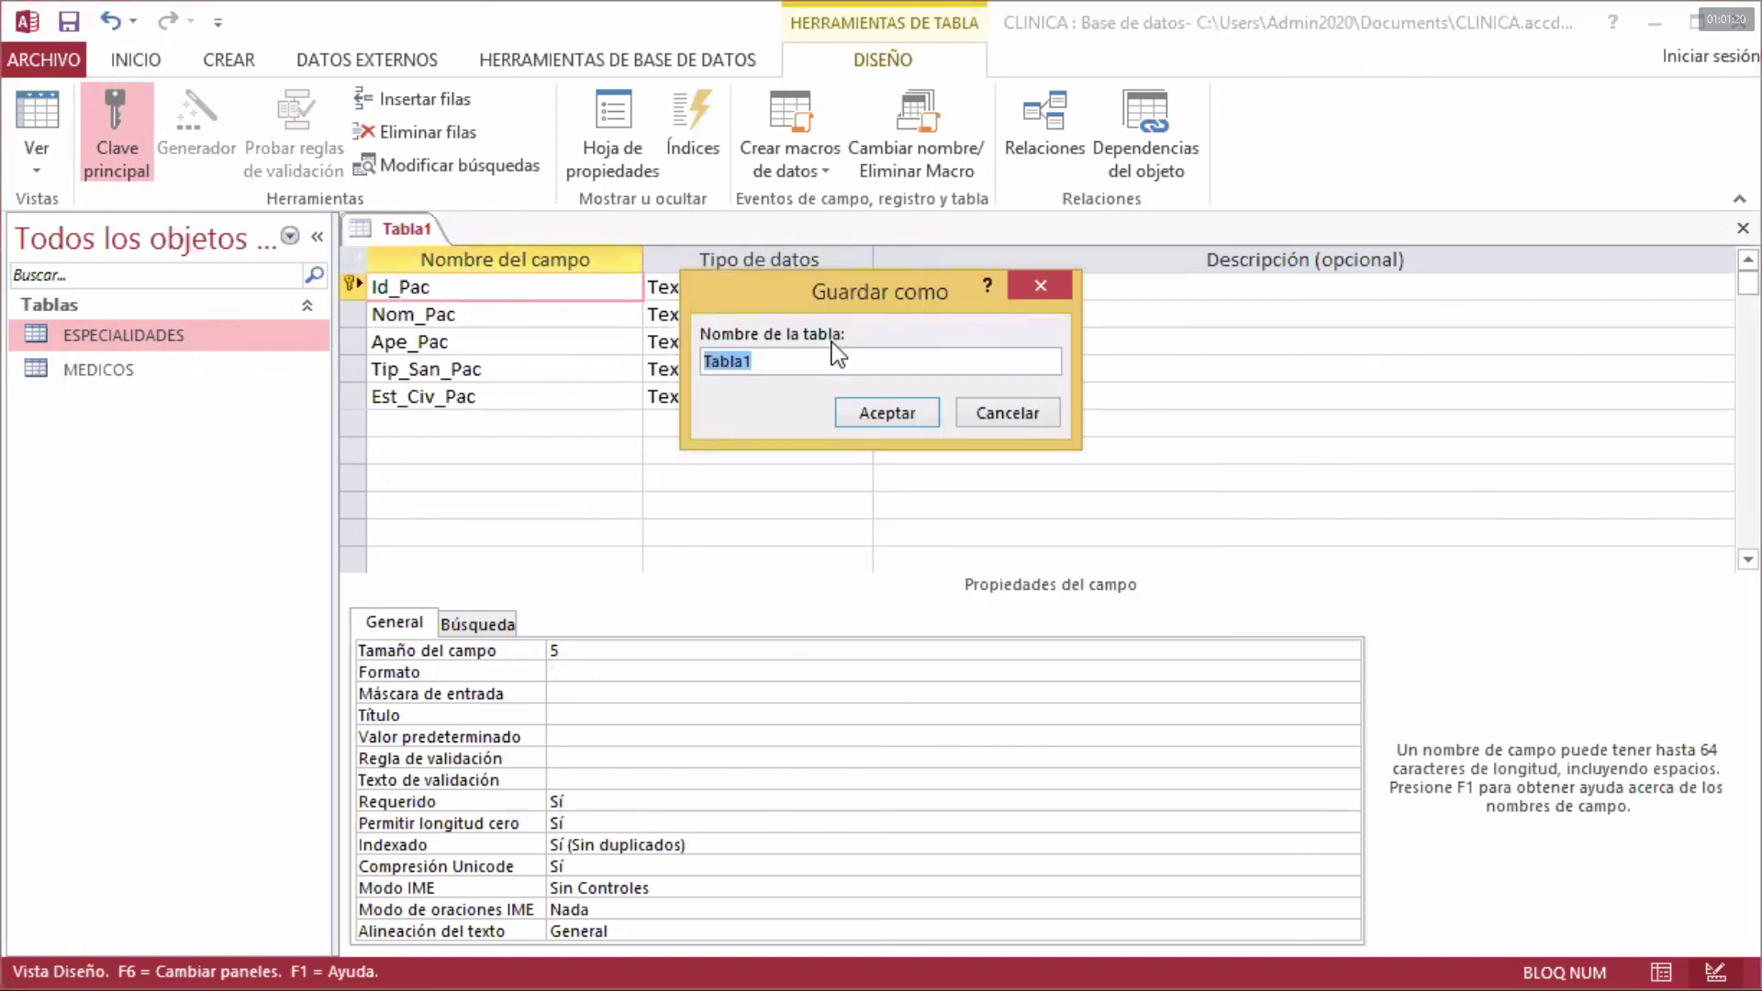
key("Caps_Lock")
type("PACIENTES")
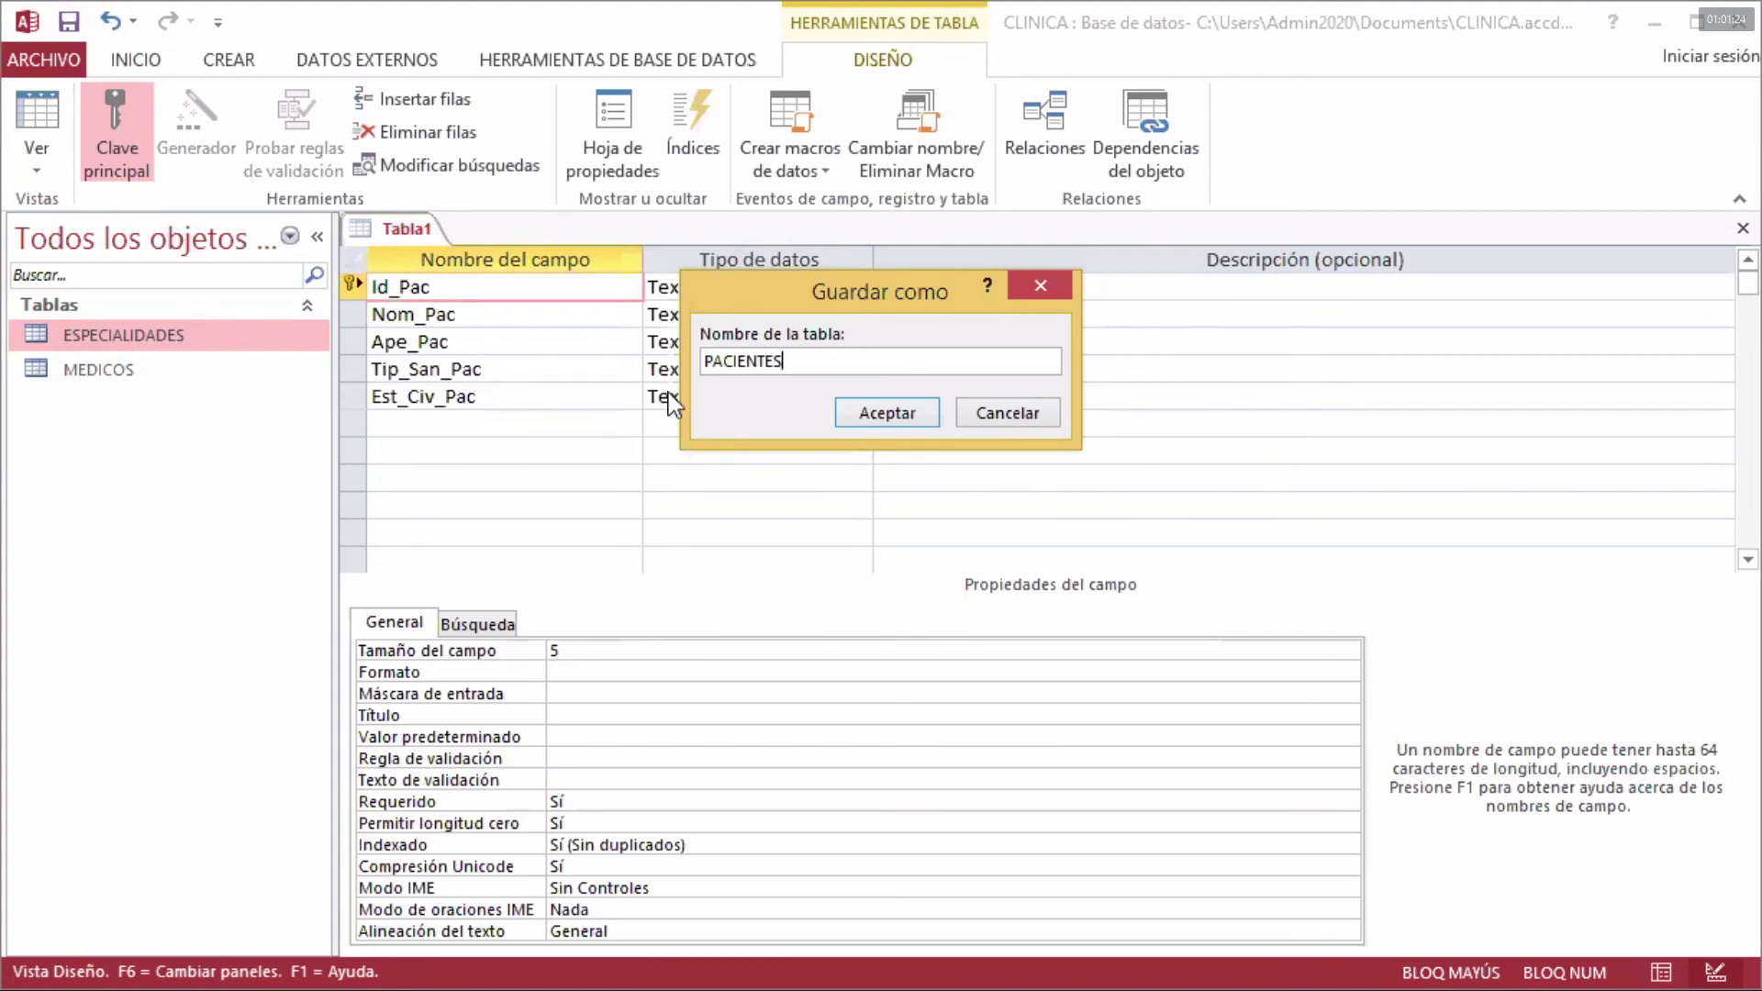
left_click(889, 413)
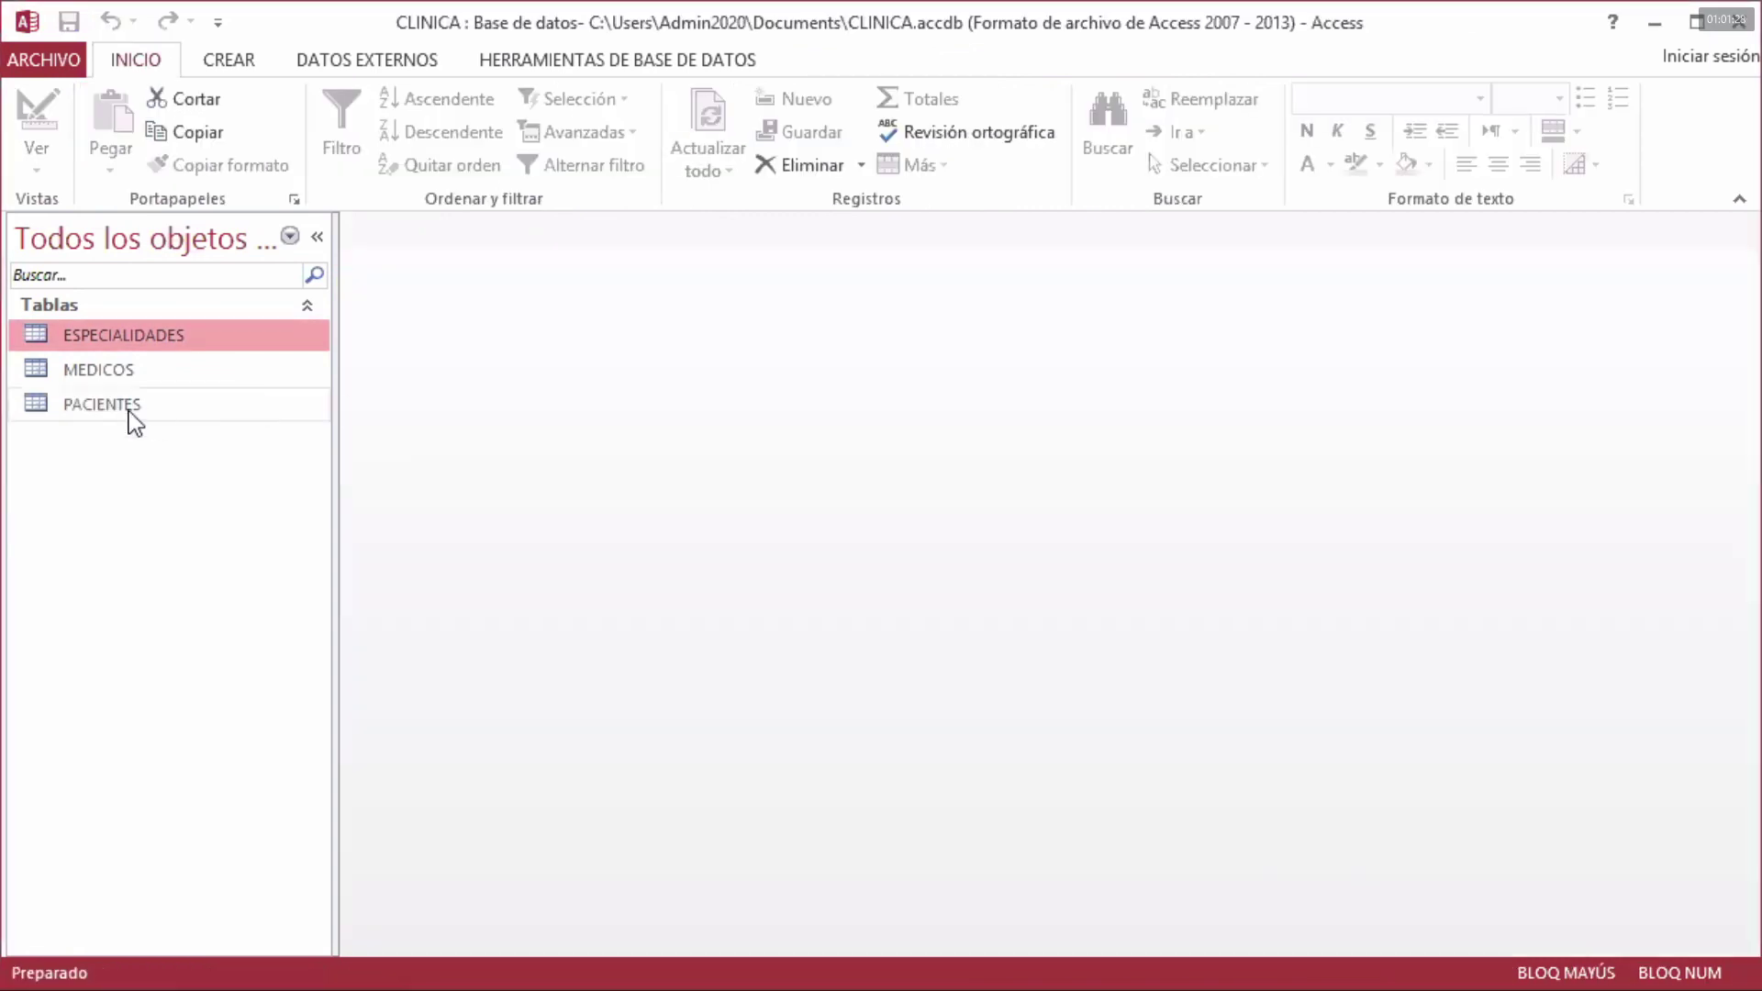
double_click(129, 411)
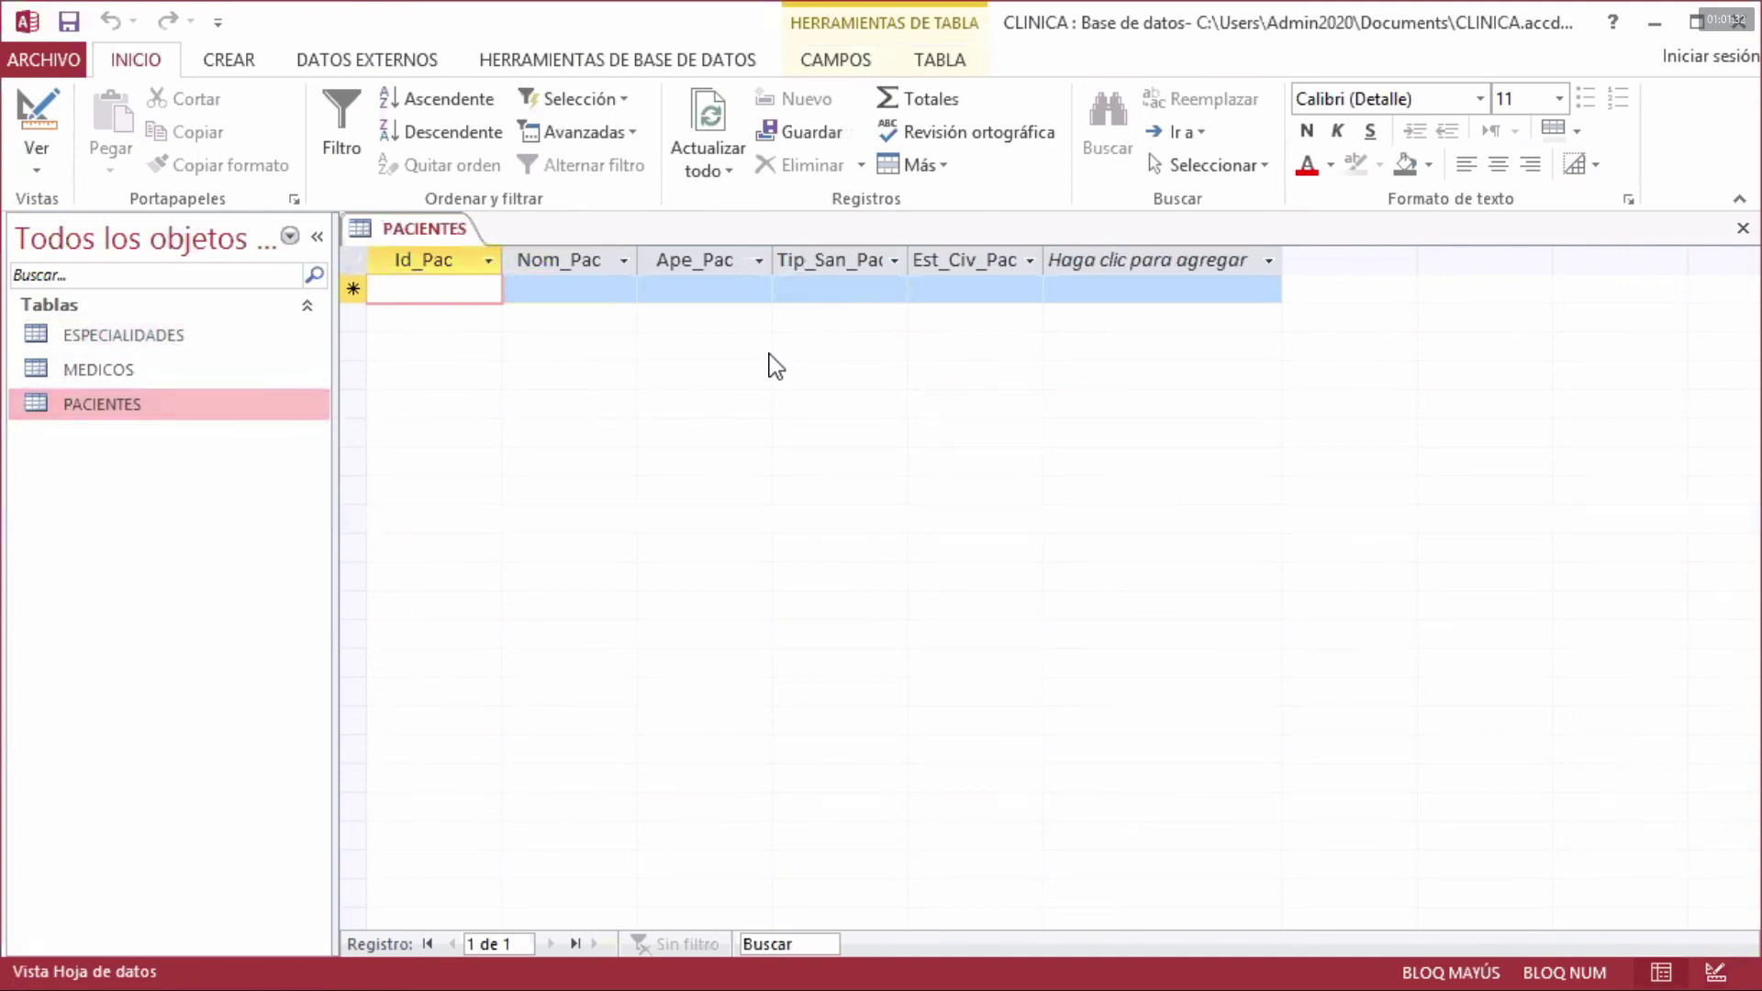
left_click(1743, 231)
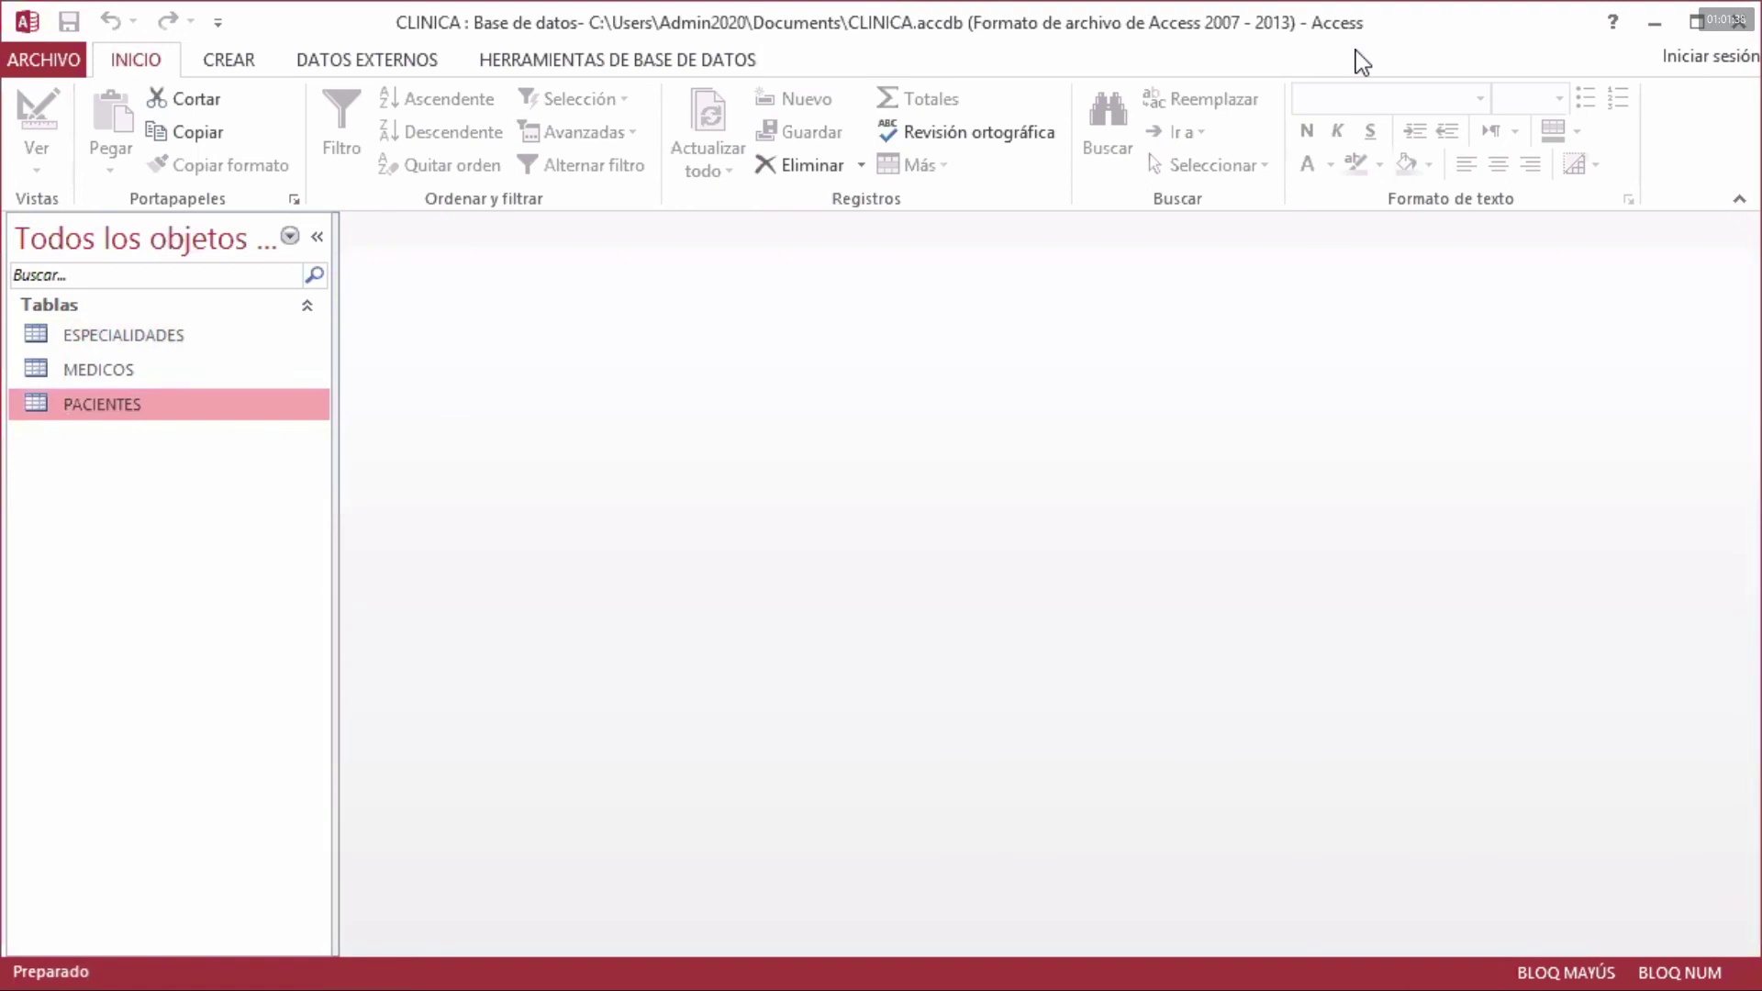
- Consult the ATENCION table in the relational model PDF and add Num_Ate as an Autonumeración field in a new Access table design
key("alt+Tab")
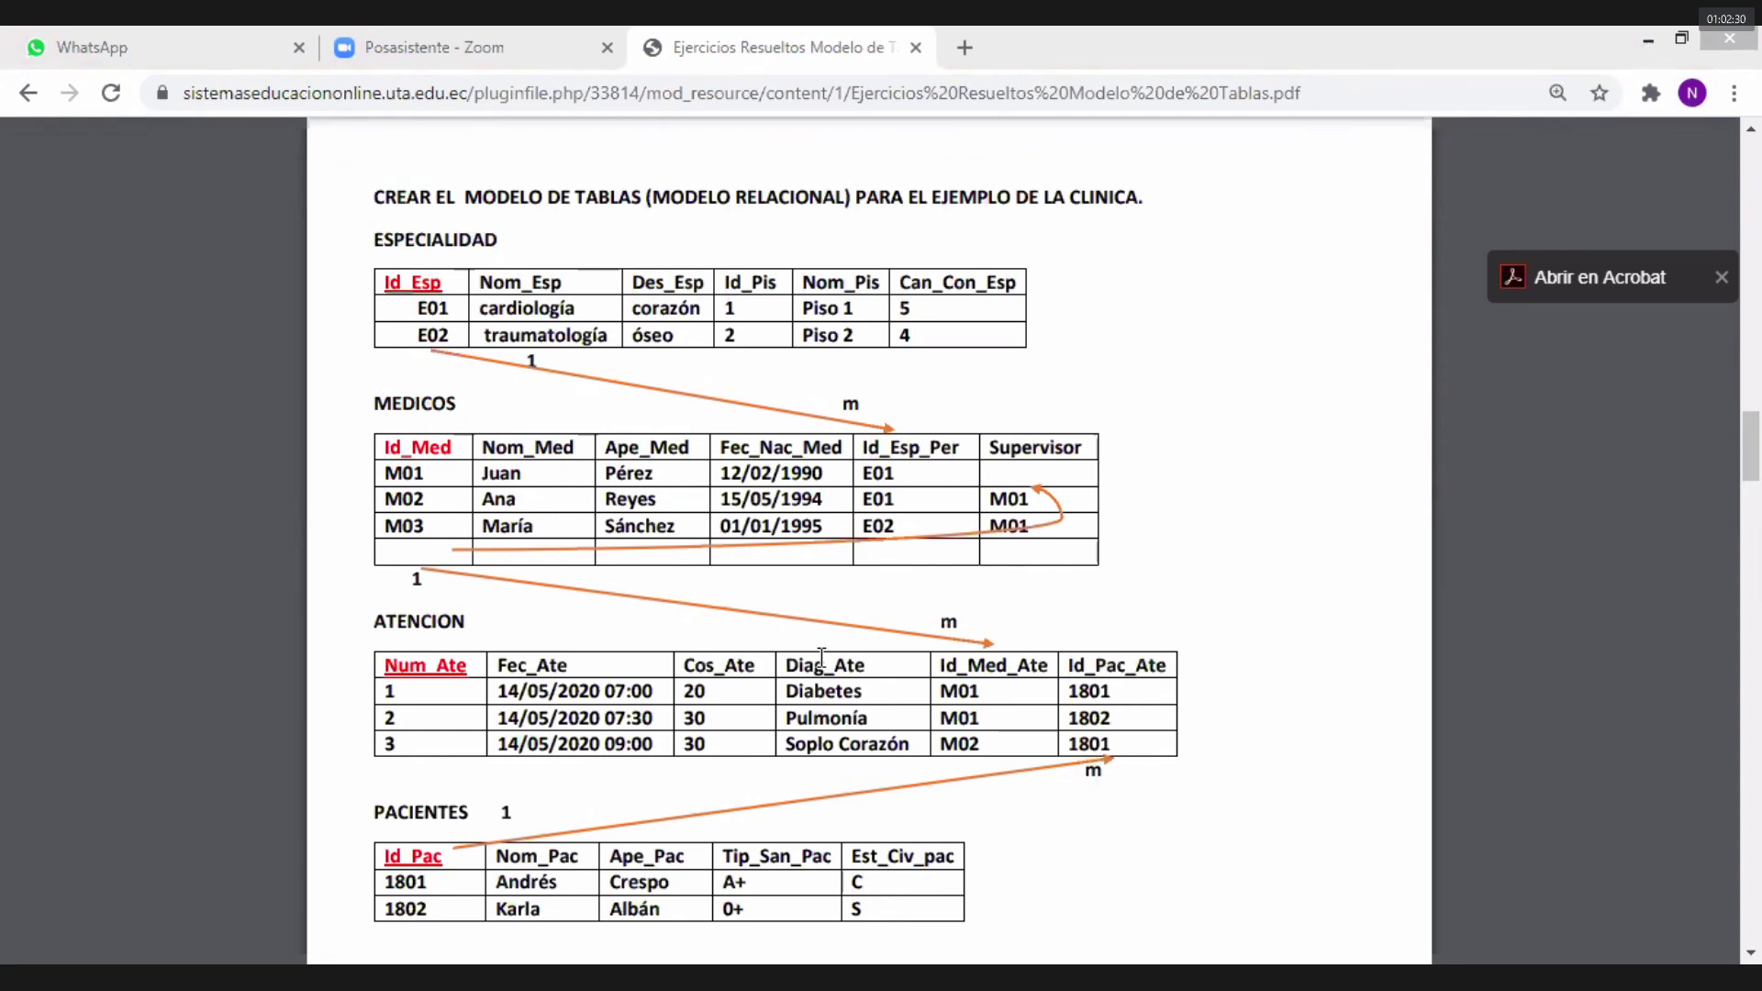
key("alt+Tab")
left_click(511, 290)
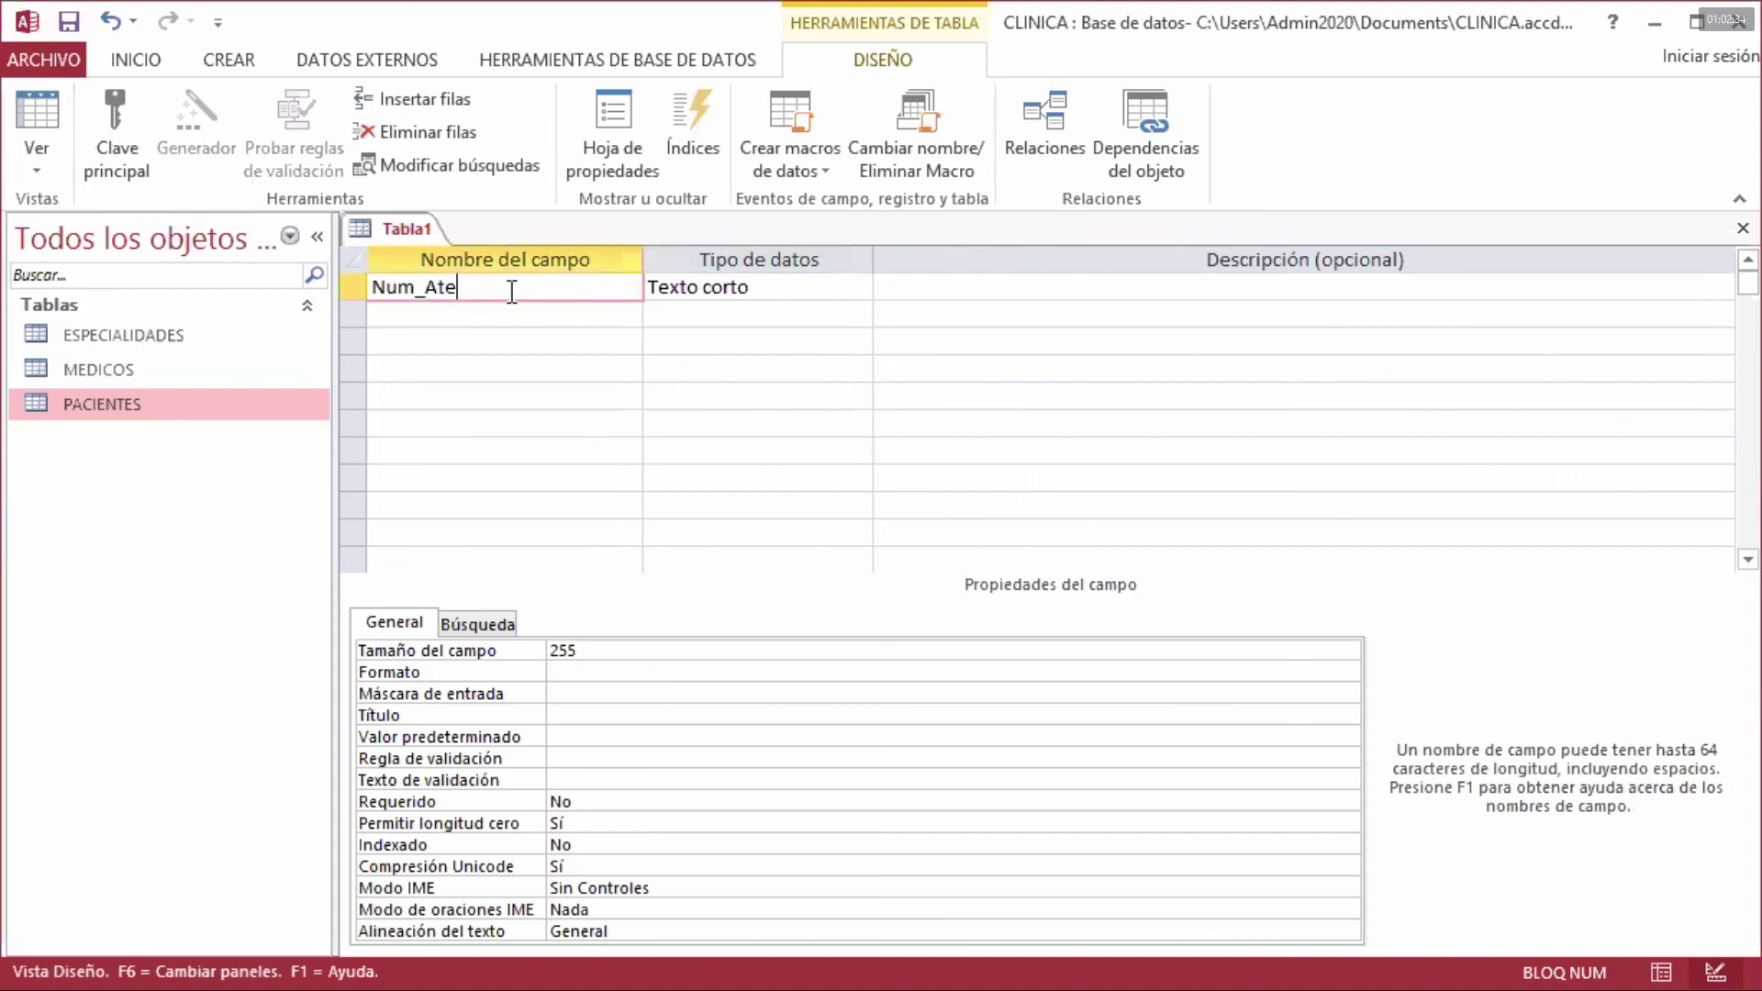
left_click(669, 287)
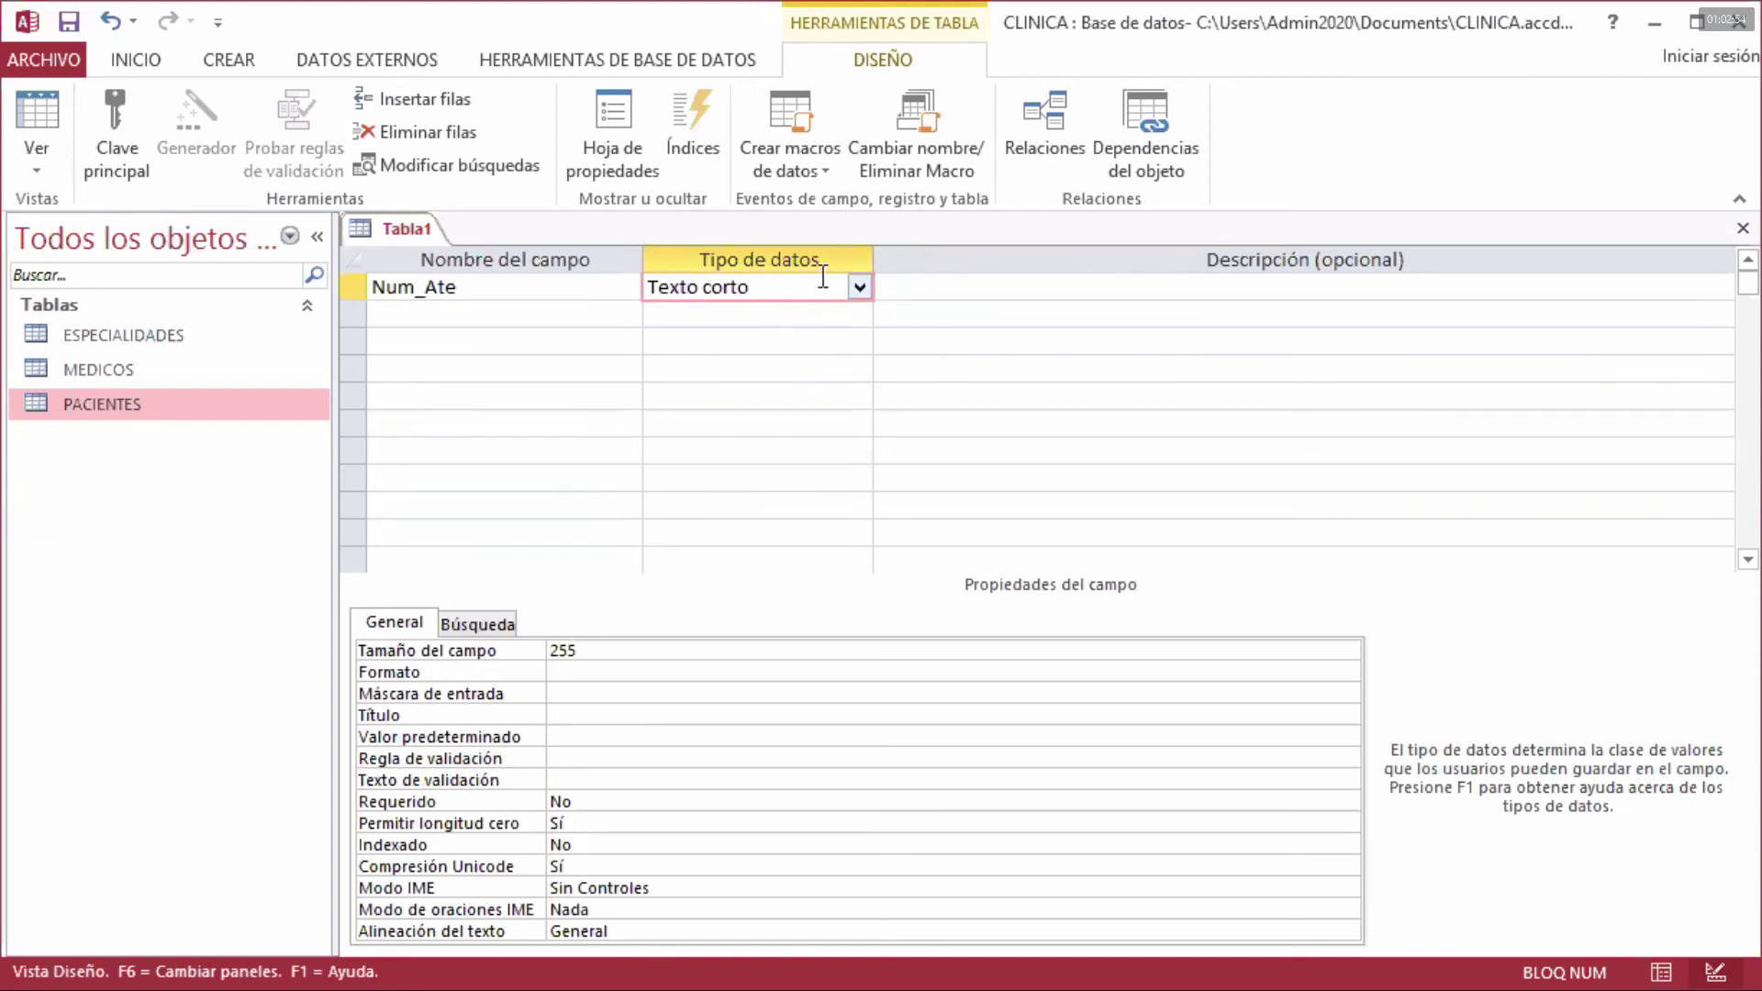
left_click(858, 288)
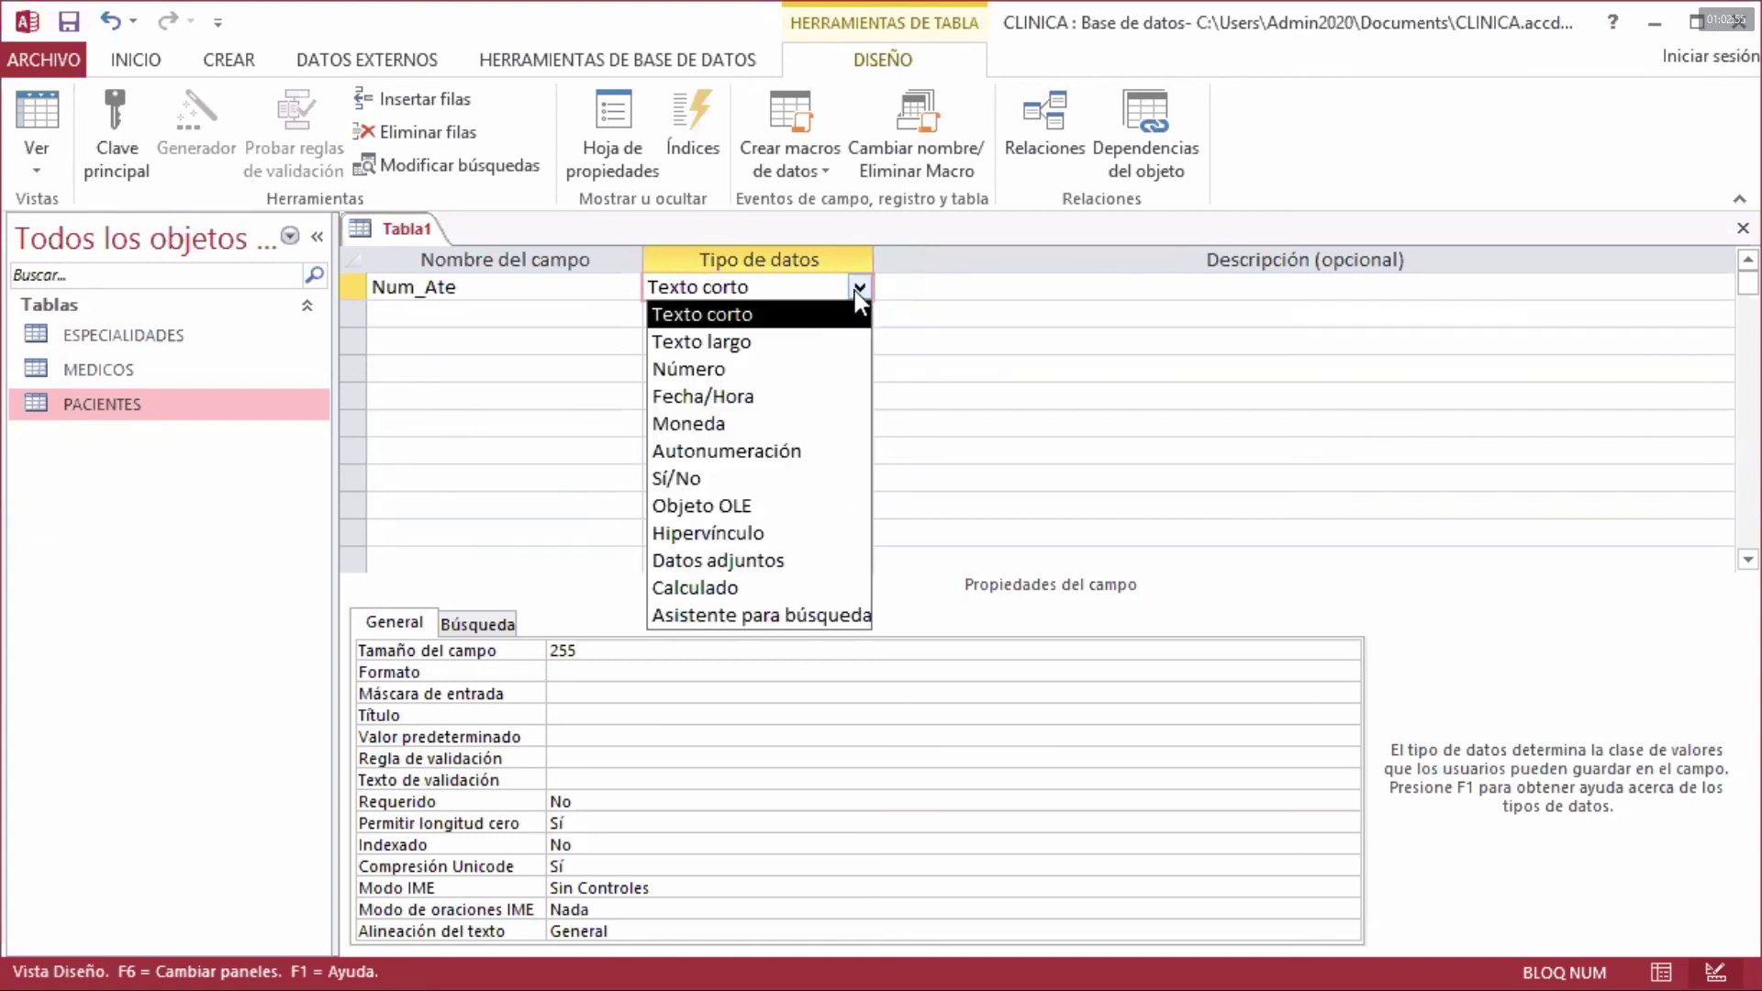
left_click(808, 453)
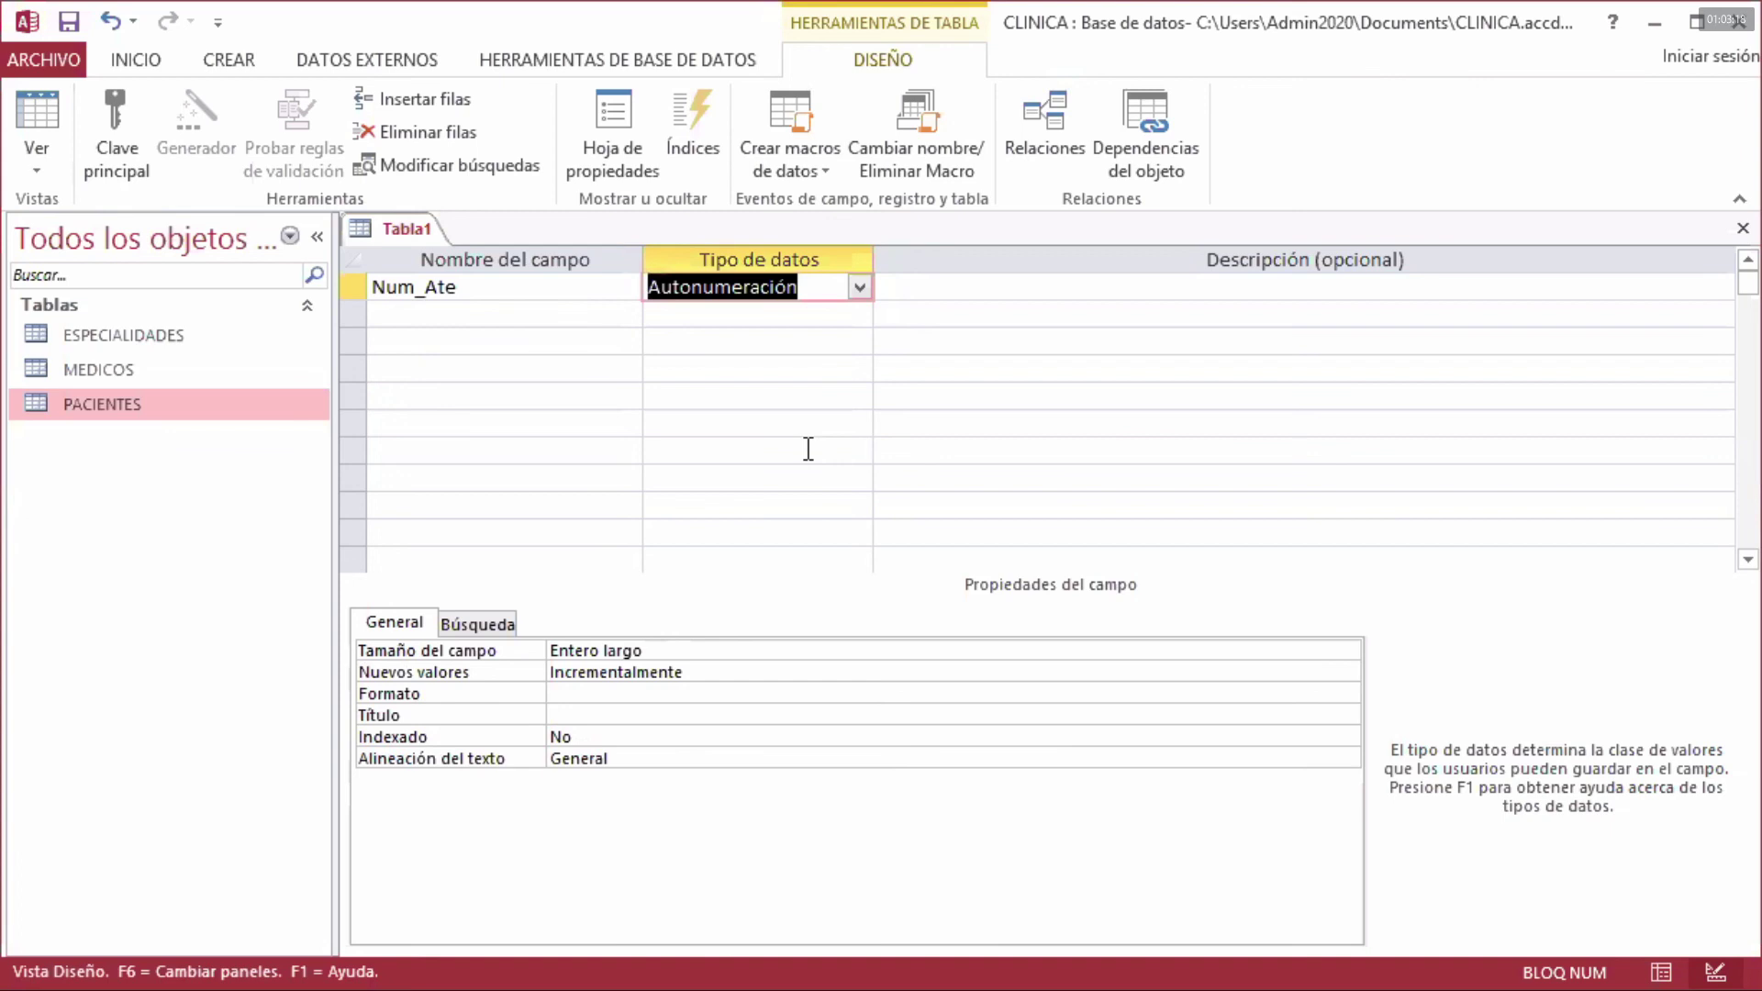
left_click(528, 310)
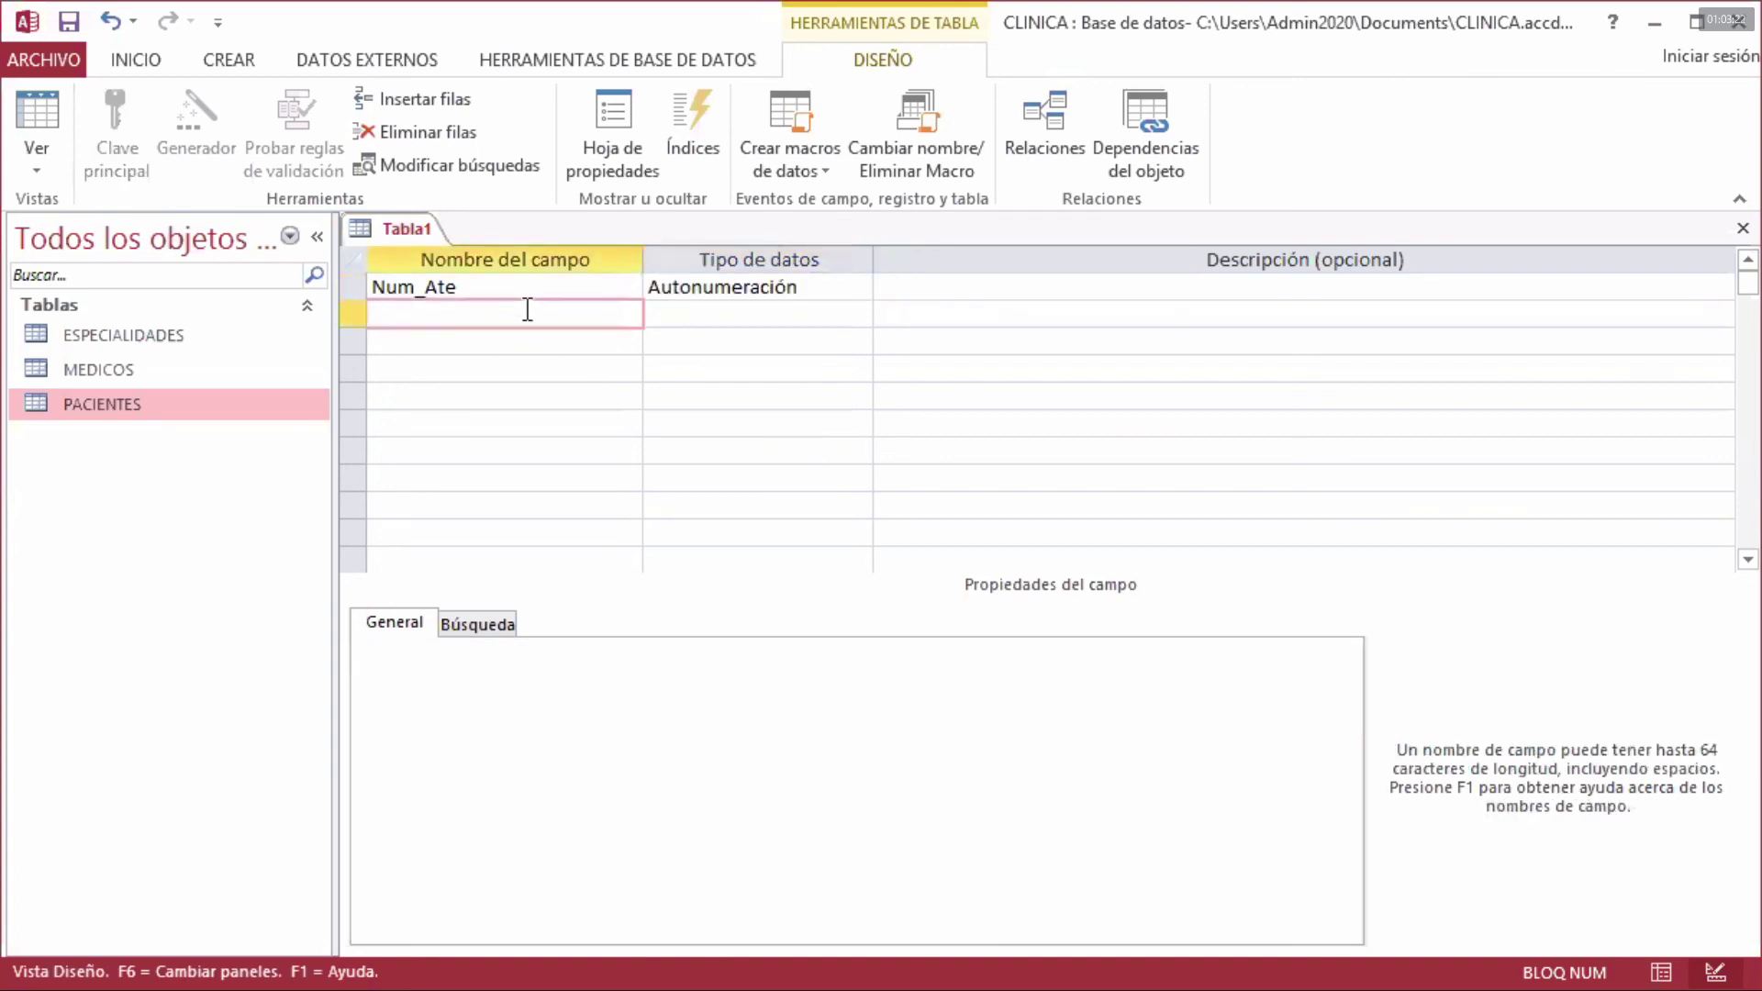
- Add a second field named Fec_Ate below Num_Ate in the Tabla1 design
type("Fec_Ate")
key("Left")
key("Left")
key("Left")
key("alt+Tab")
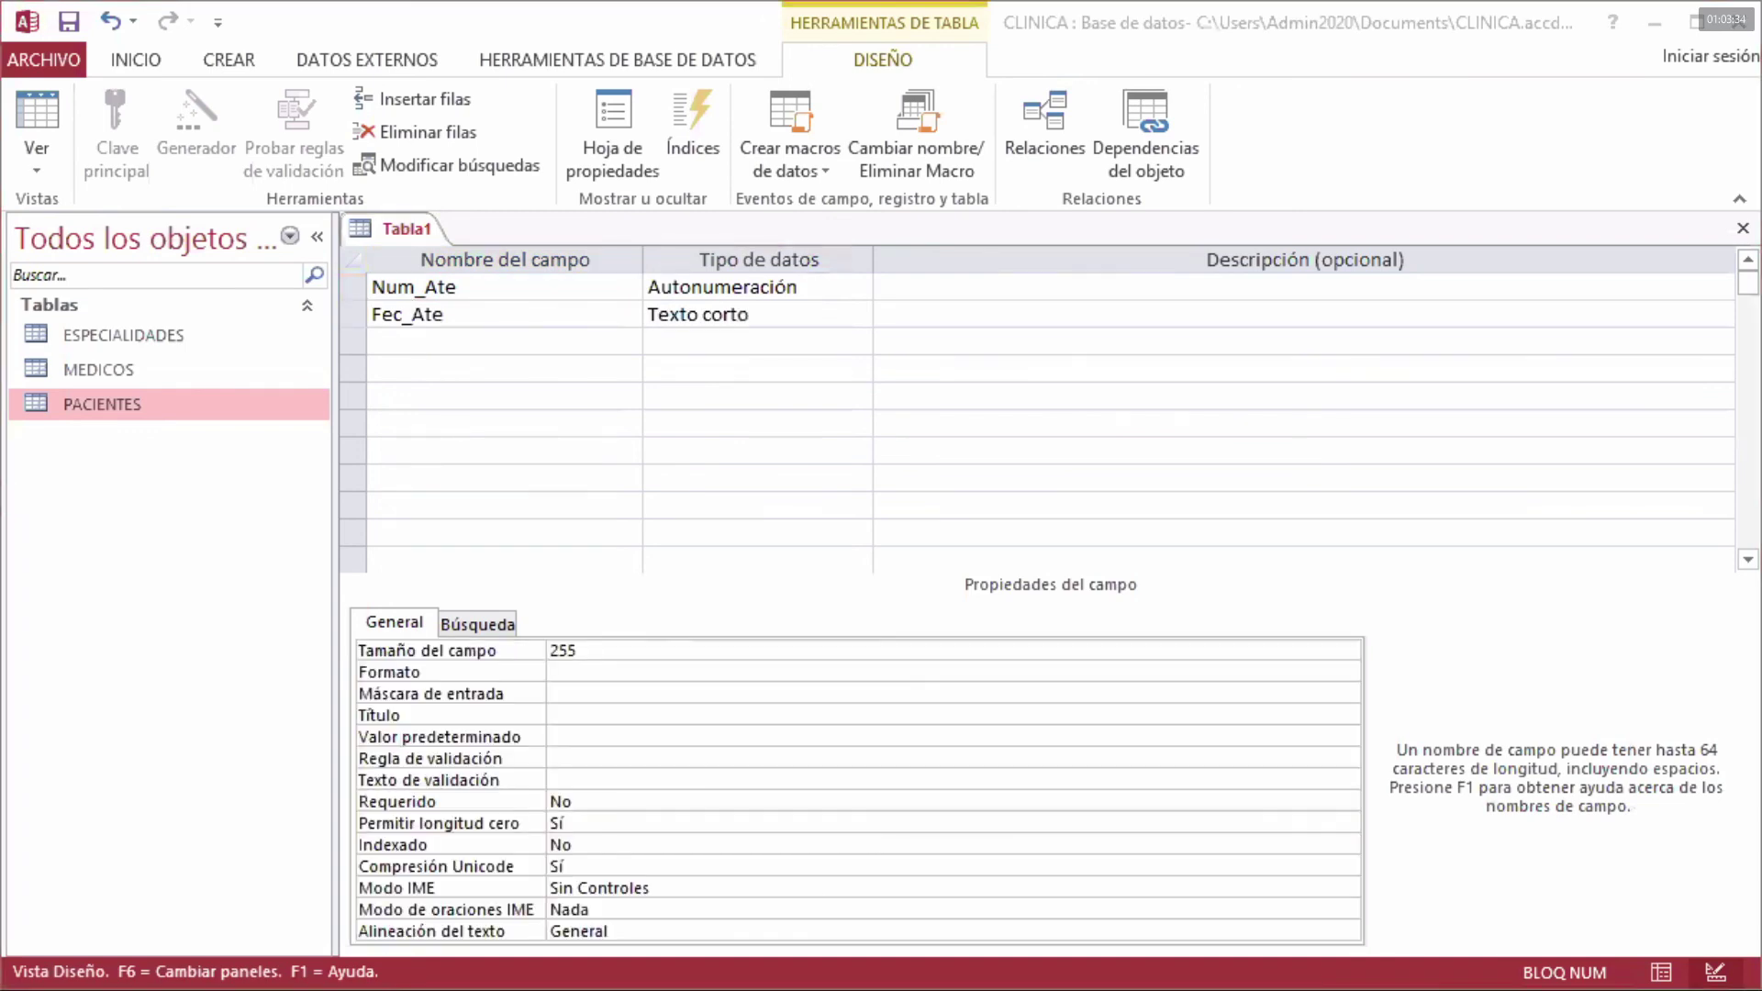
key("alt+Tab")
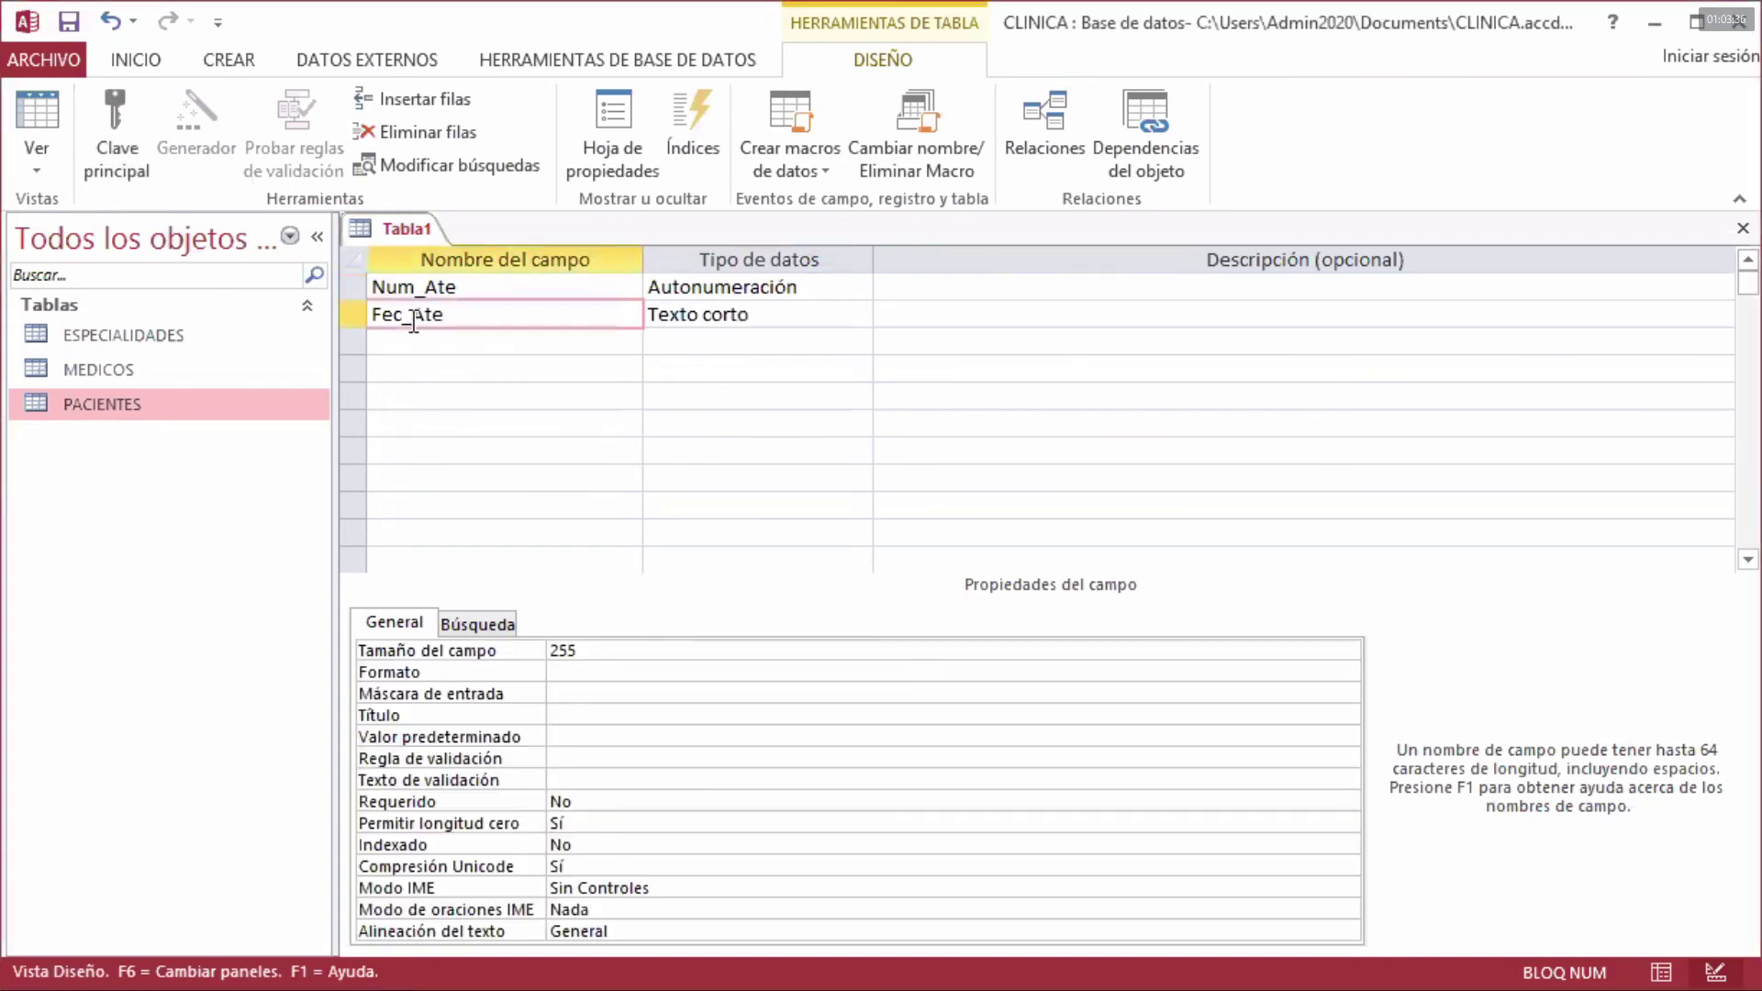
- Rename the Fec_Ate field as Fec_Hor_Ate
type("Hora")
left_click(409, 320)
key("ctrl+g")
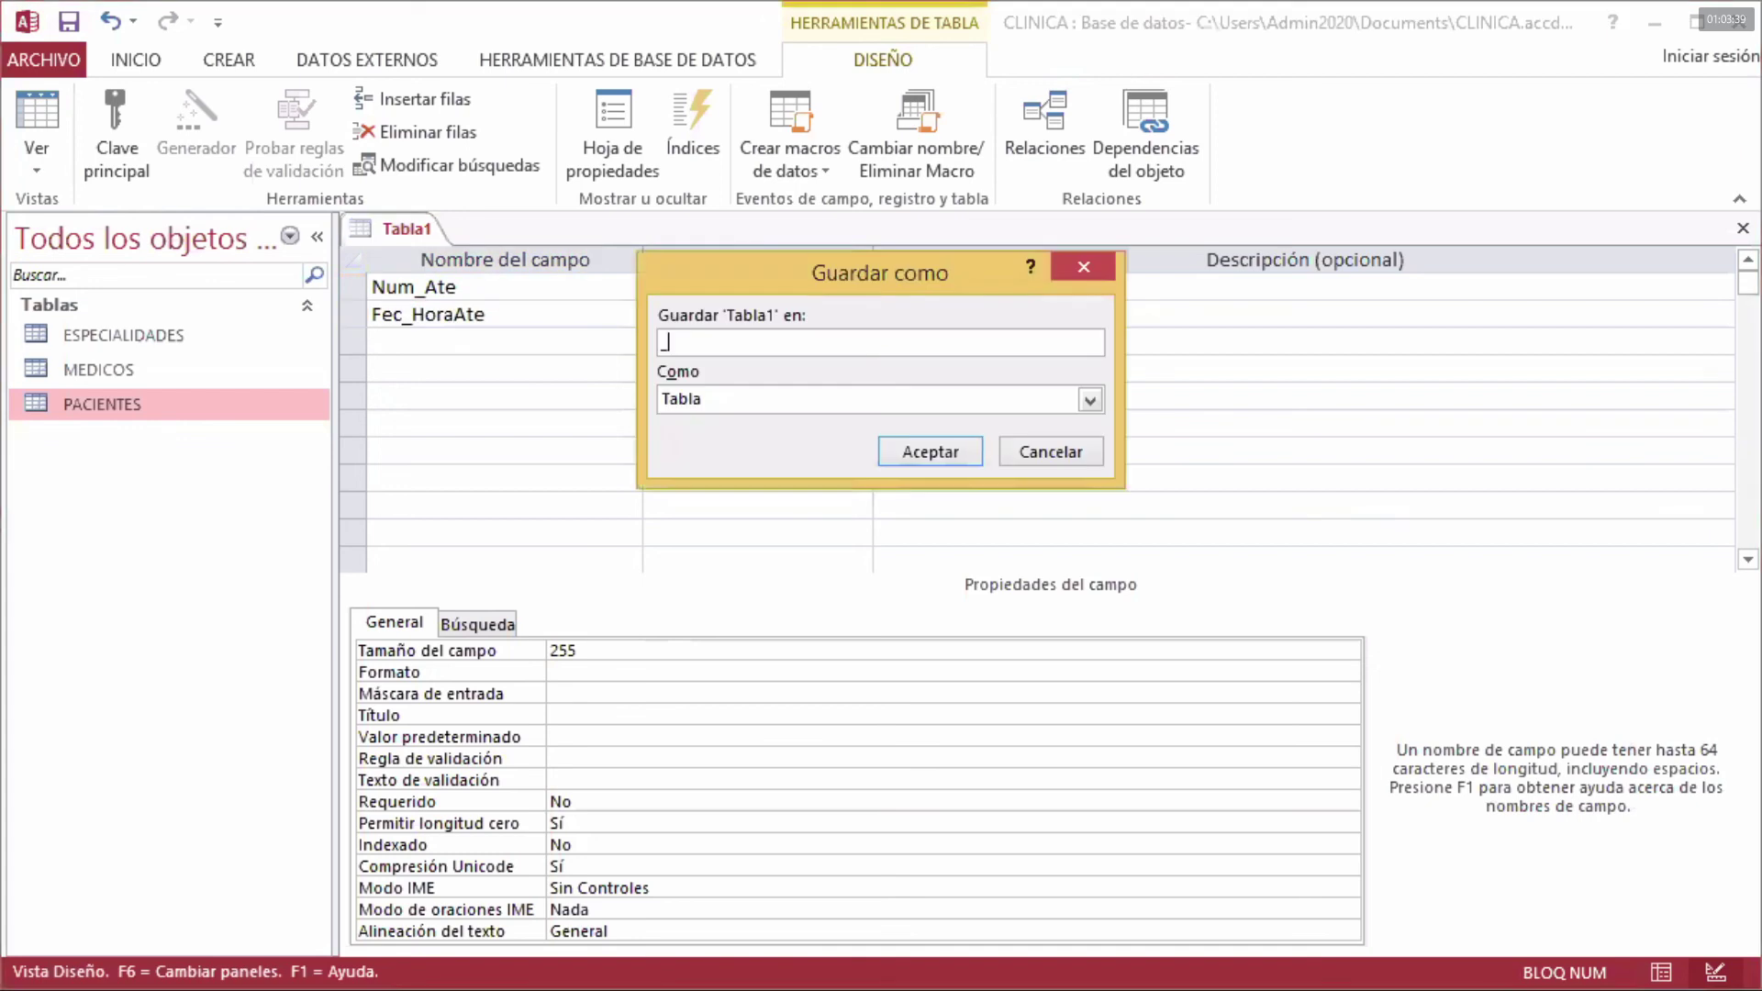
left_click(1087, 270)
left_click(446, 313)
key("Delete")
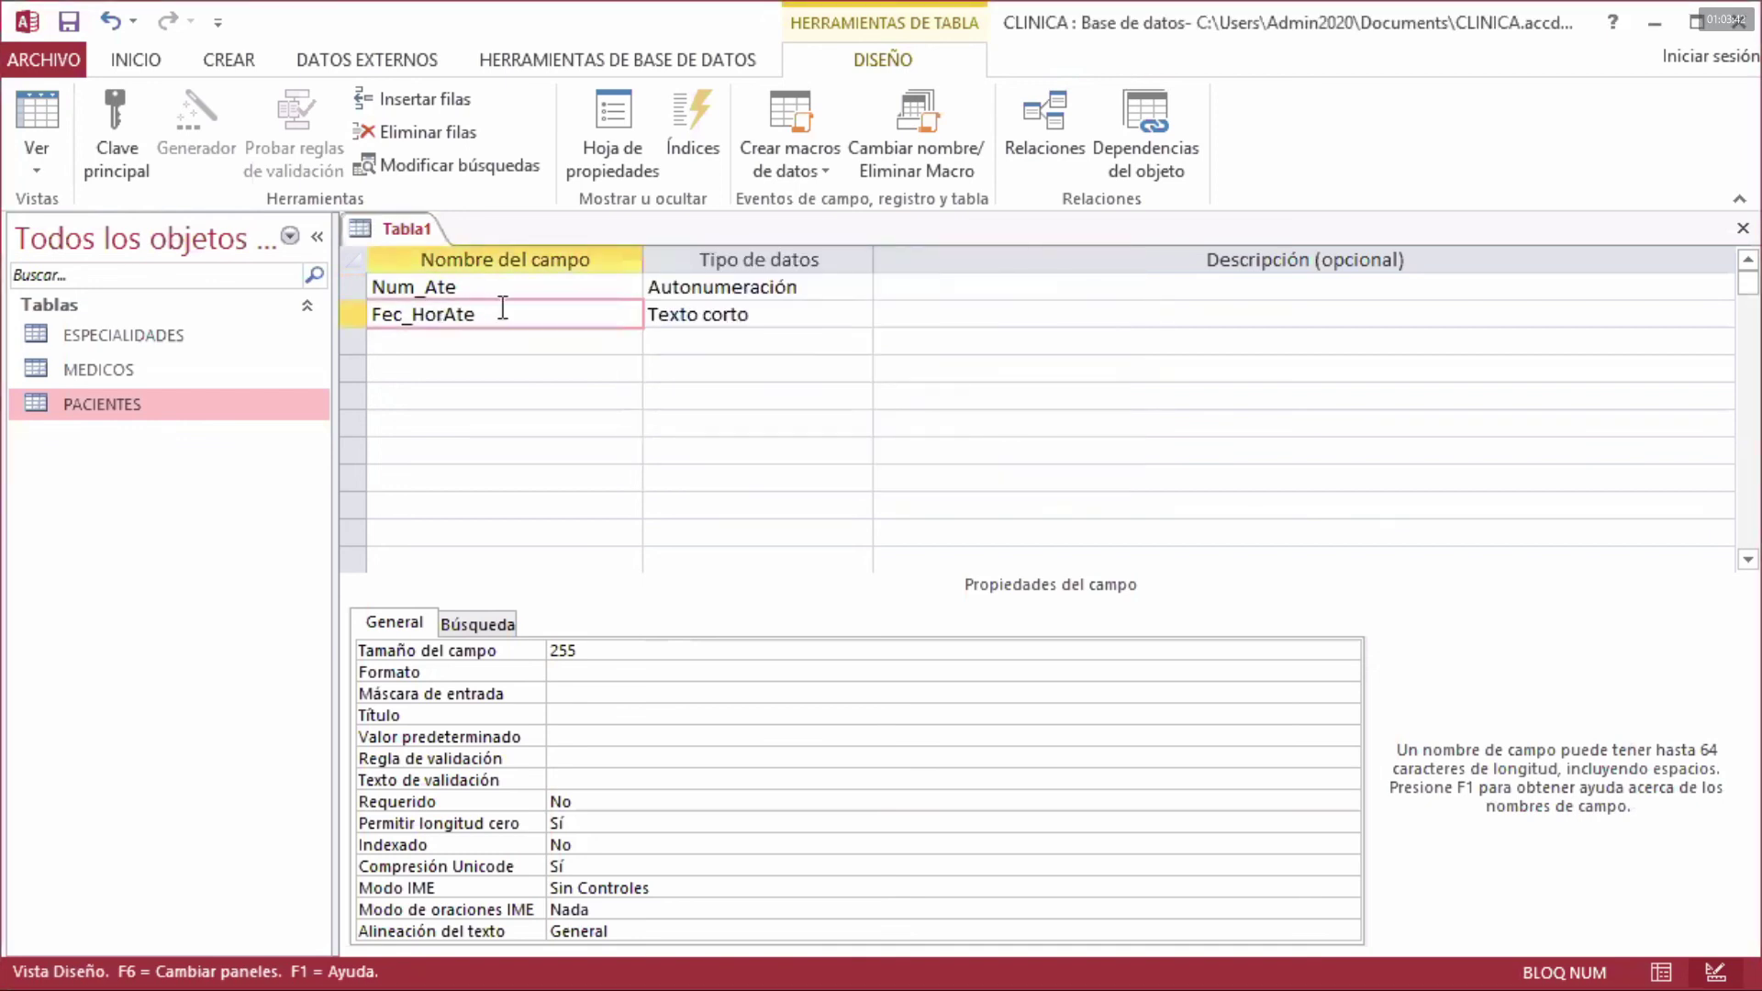
type("_")
- Set the Fec_Hor_Ate field's data type to Fecha/Hora with the Fecha general format
left_click(753, 314)
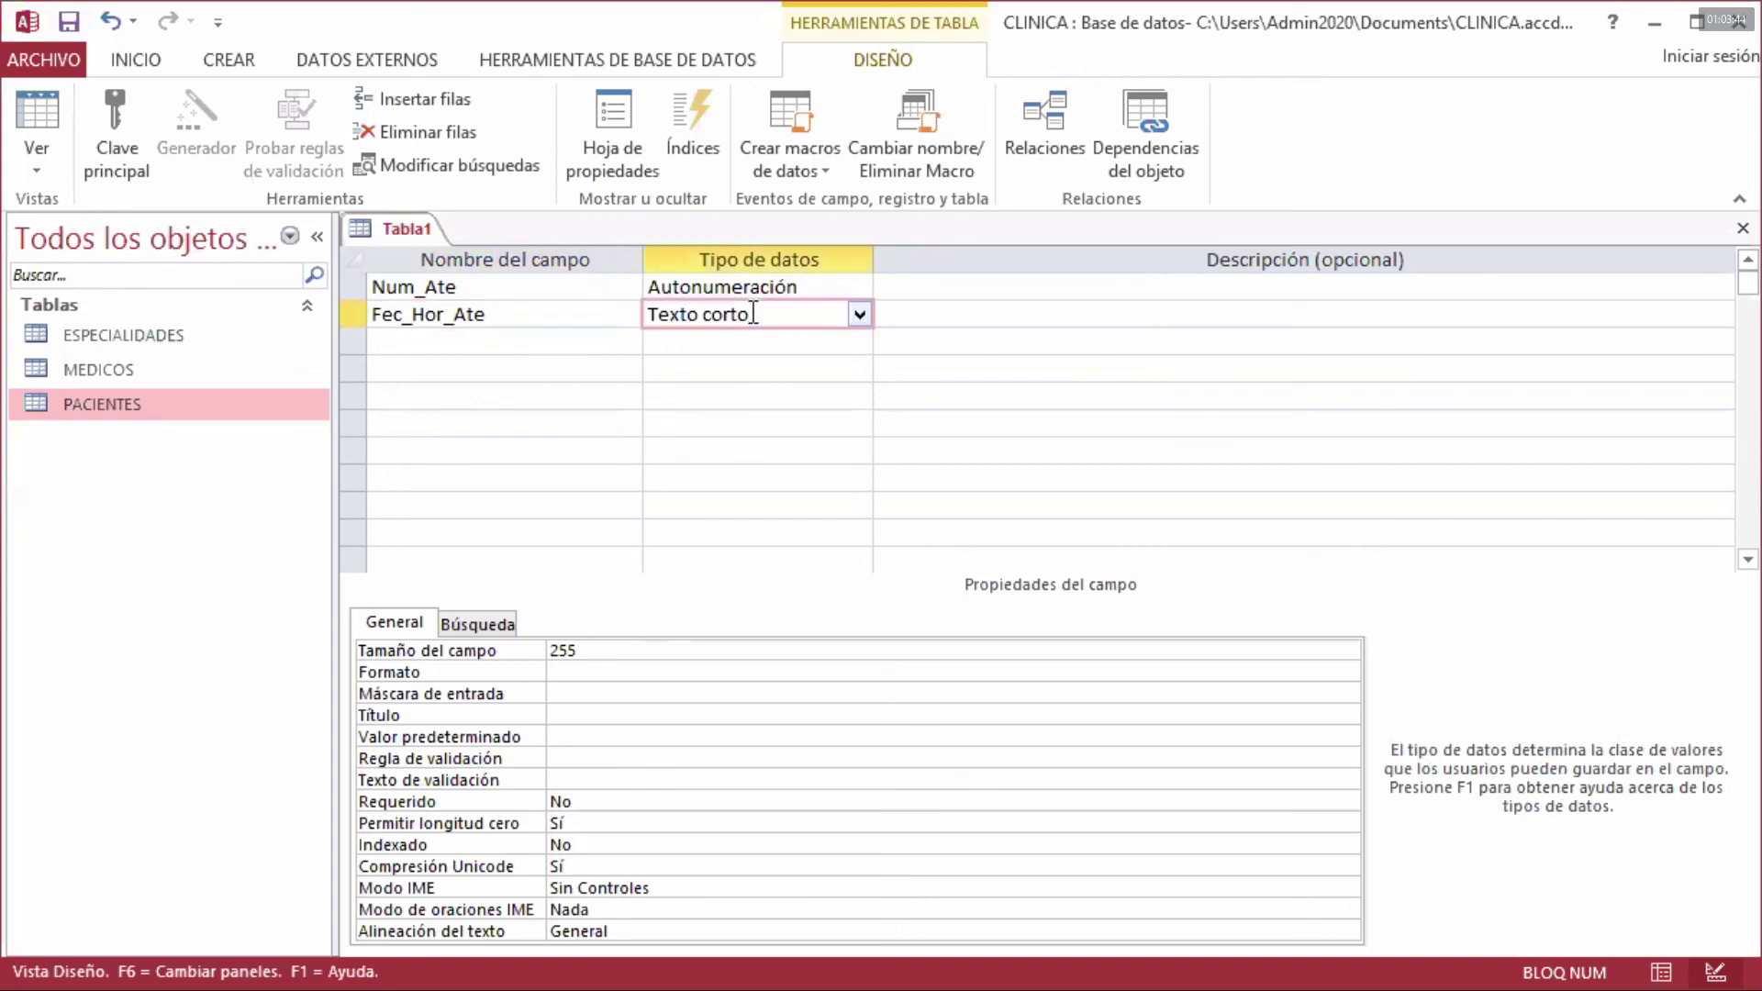
left_click(860, 314)
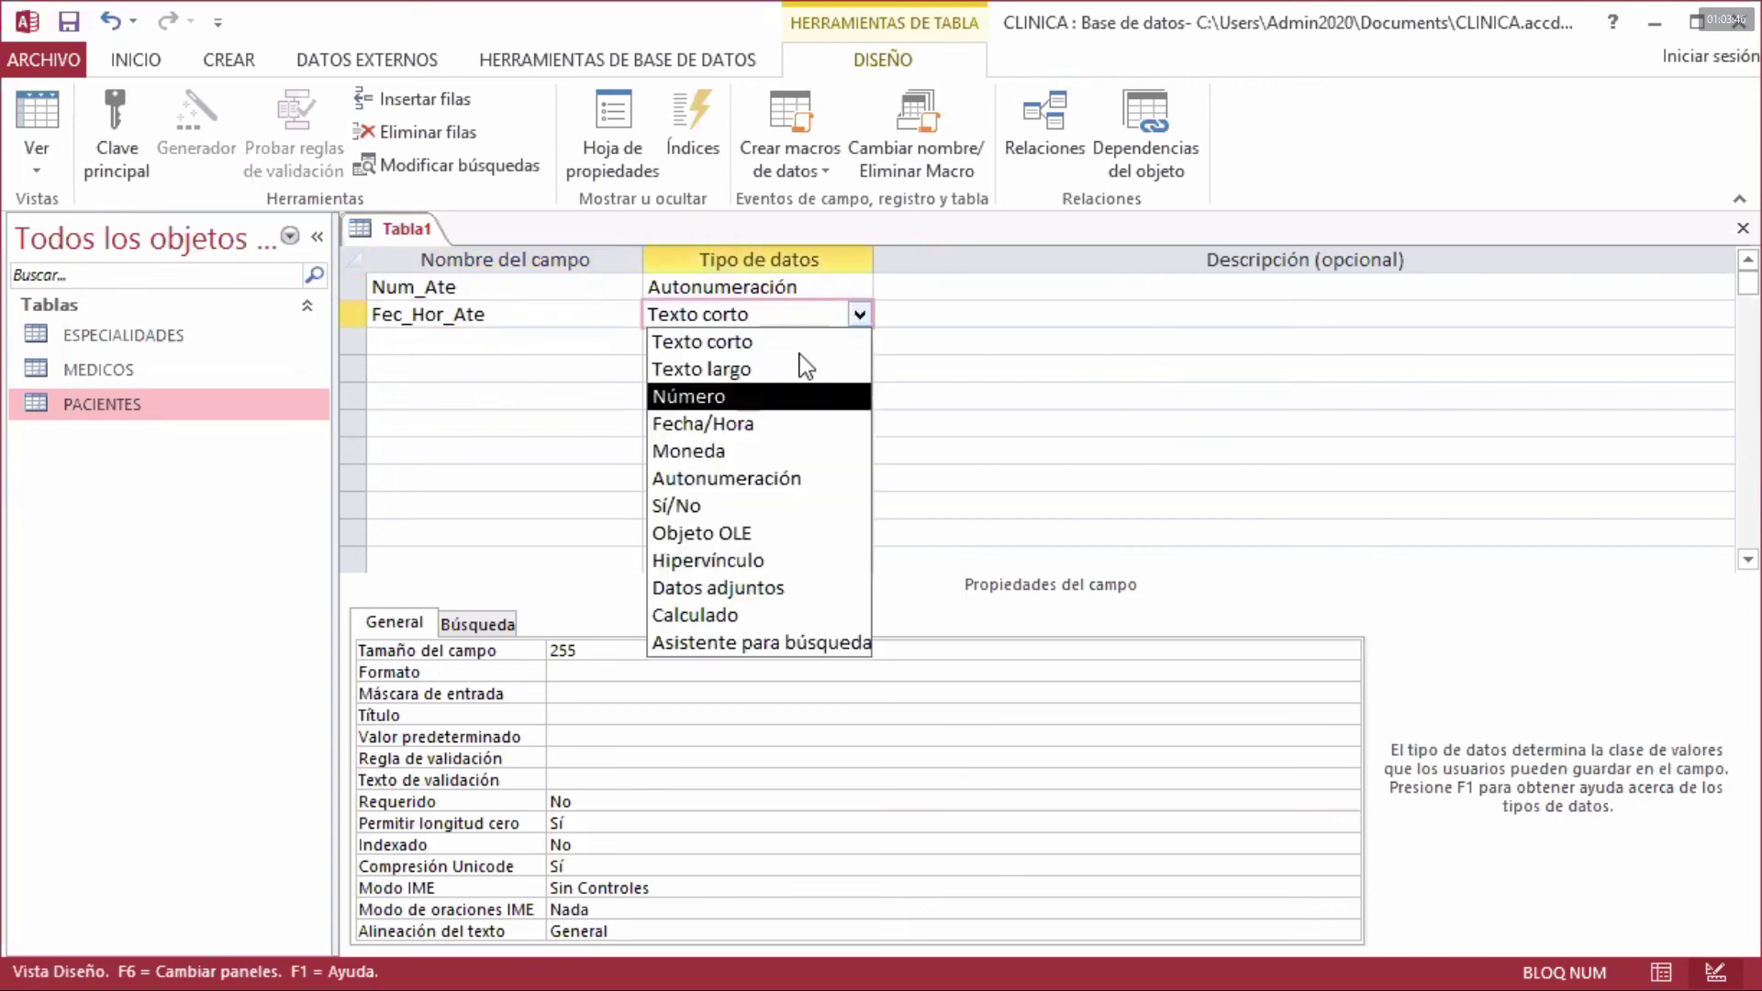
left_click(785, 425)
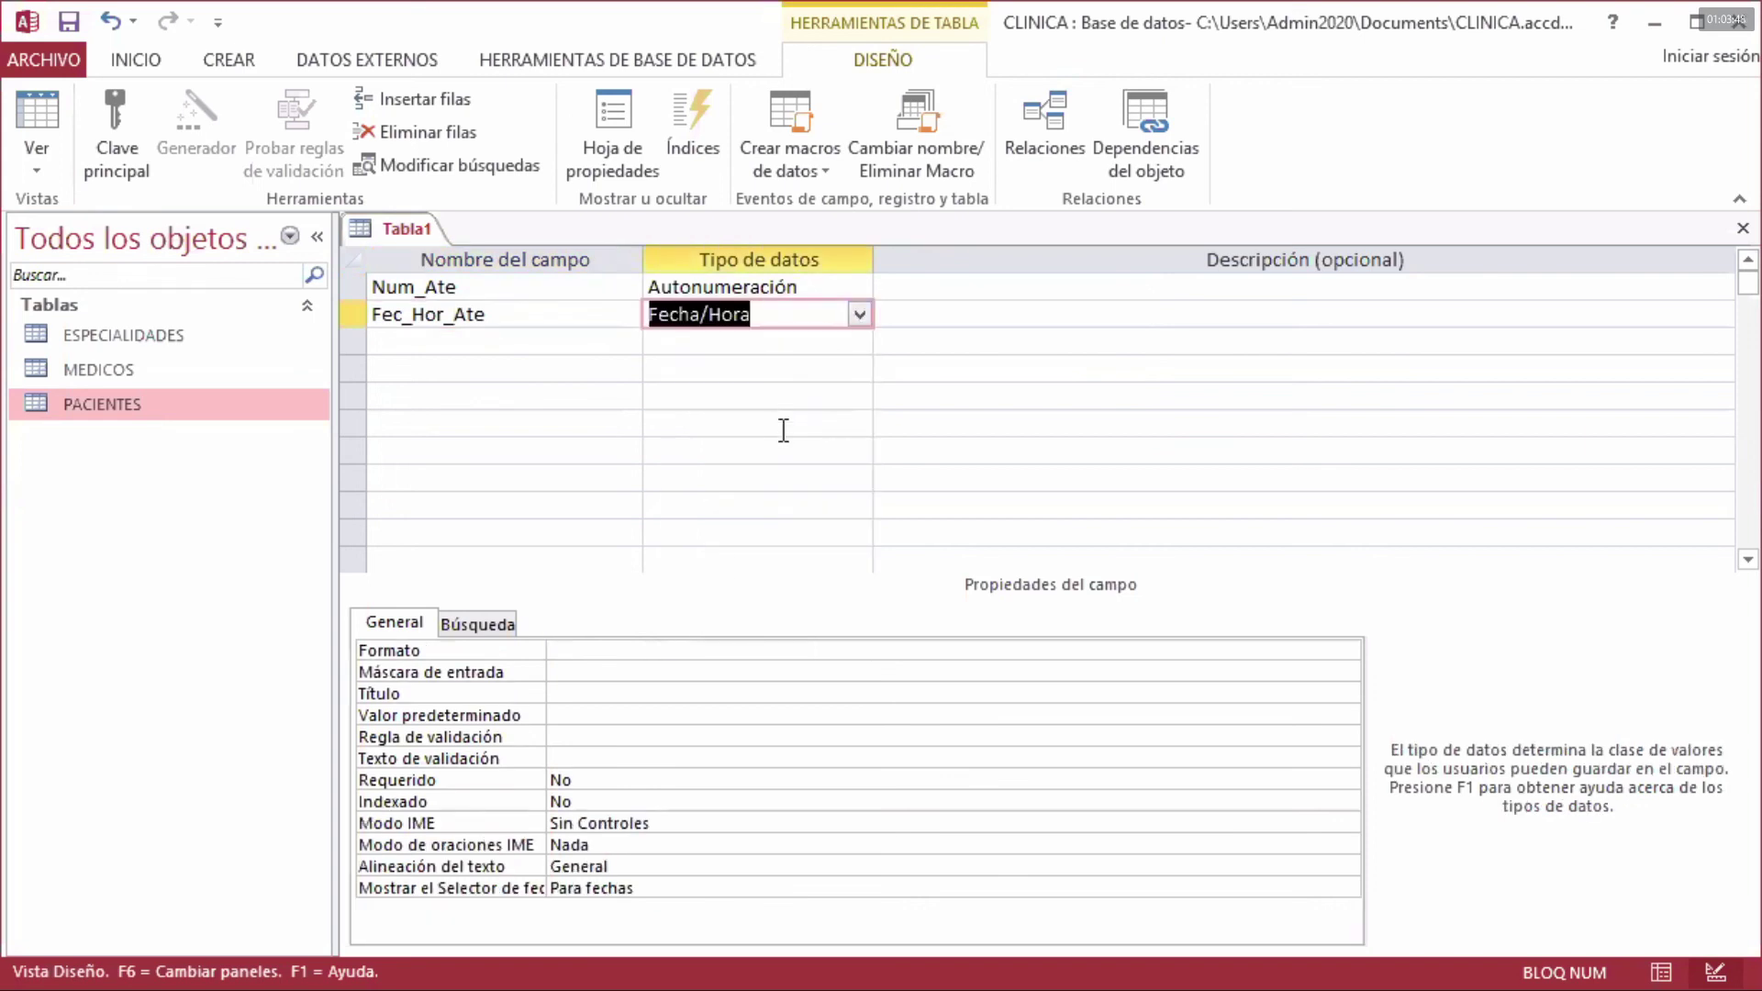
left_click(671, 653)
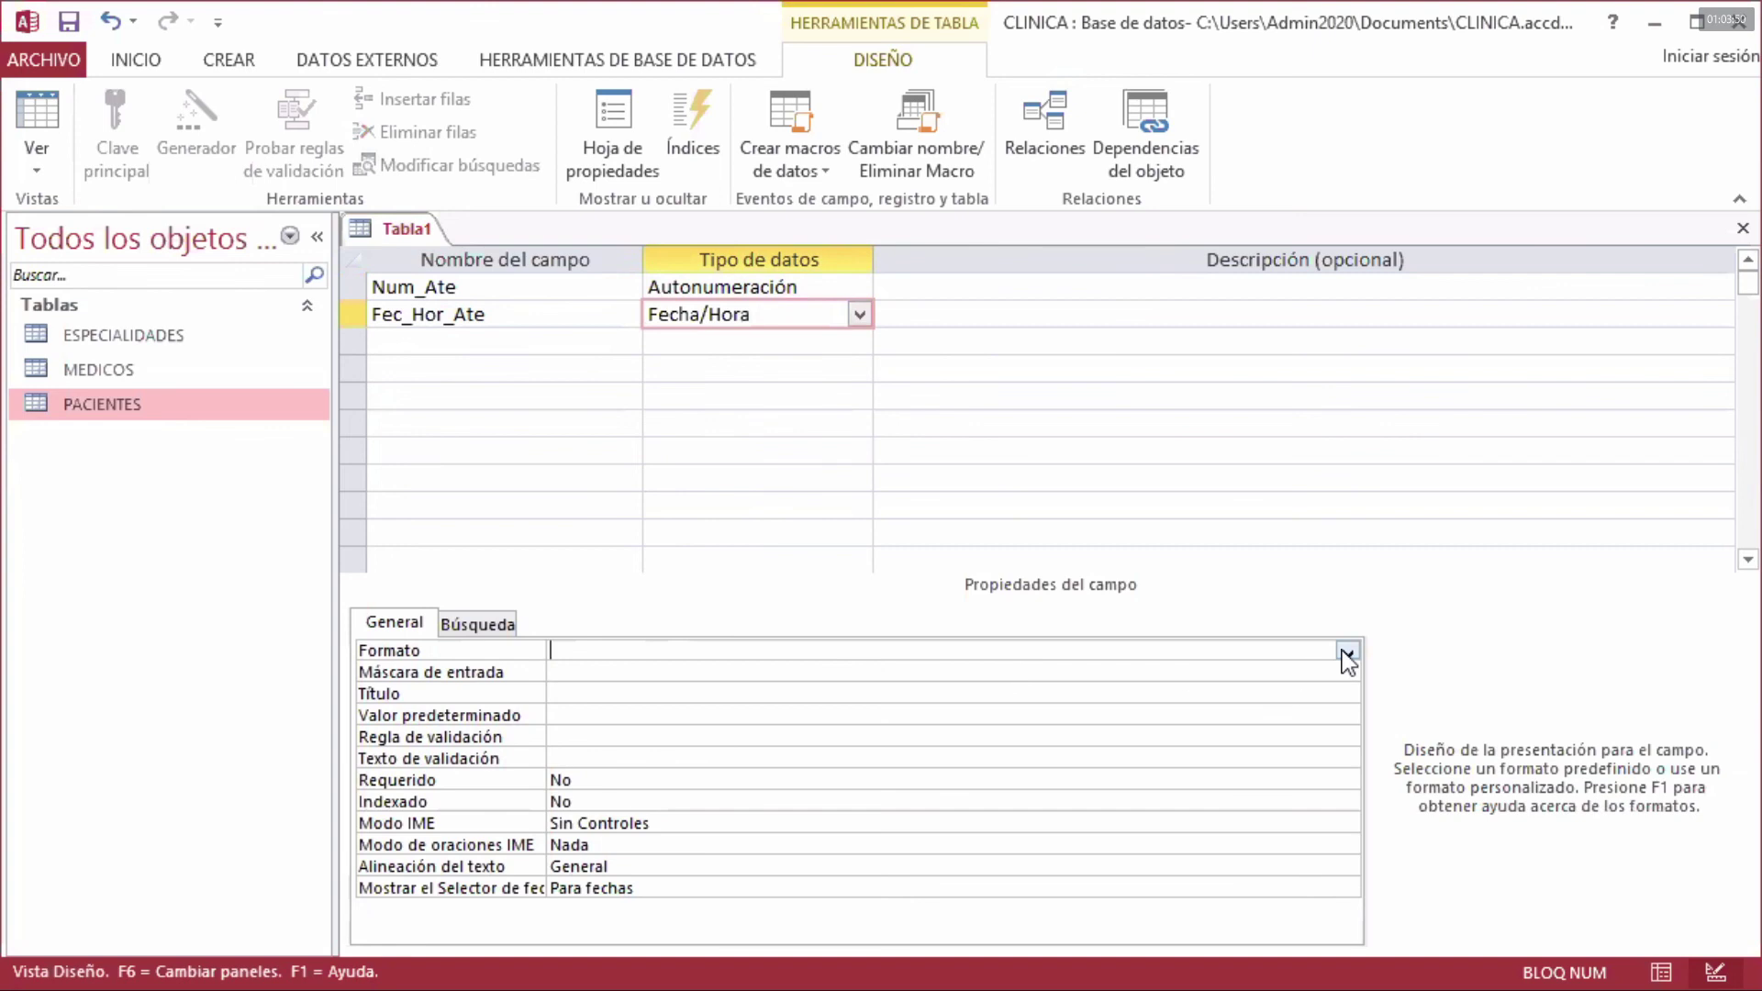
left_click(1347, 654)
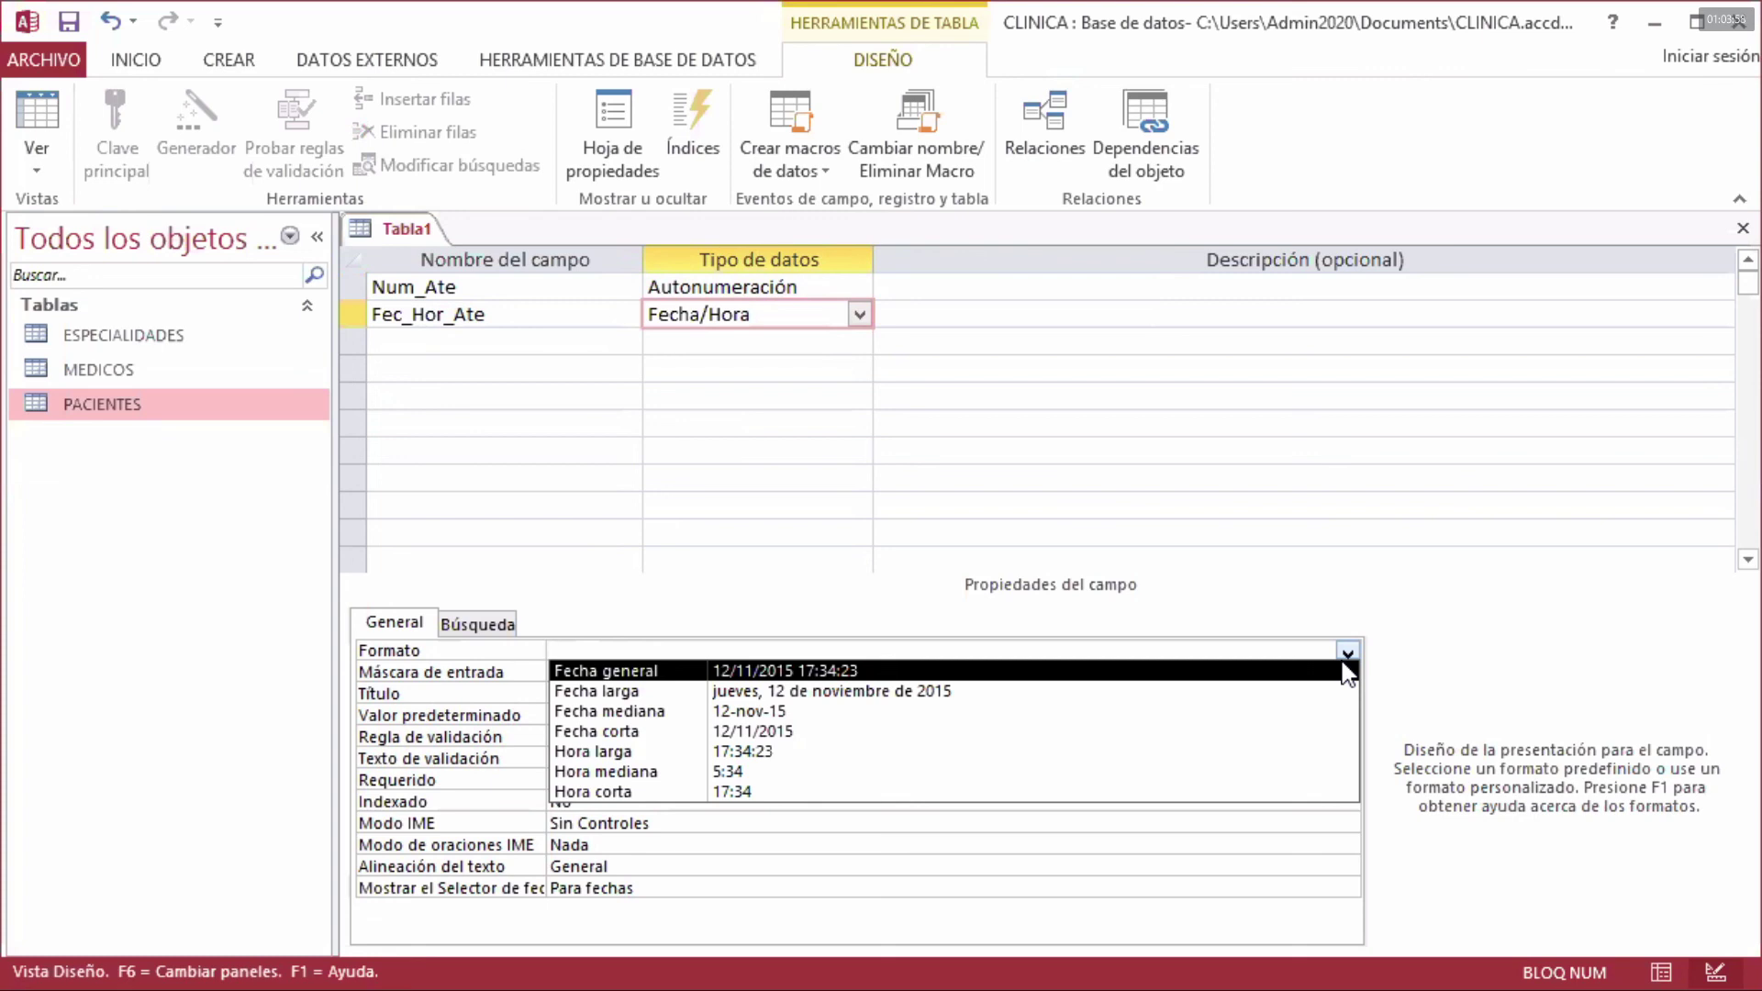
left_click(816, 670)
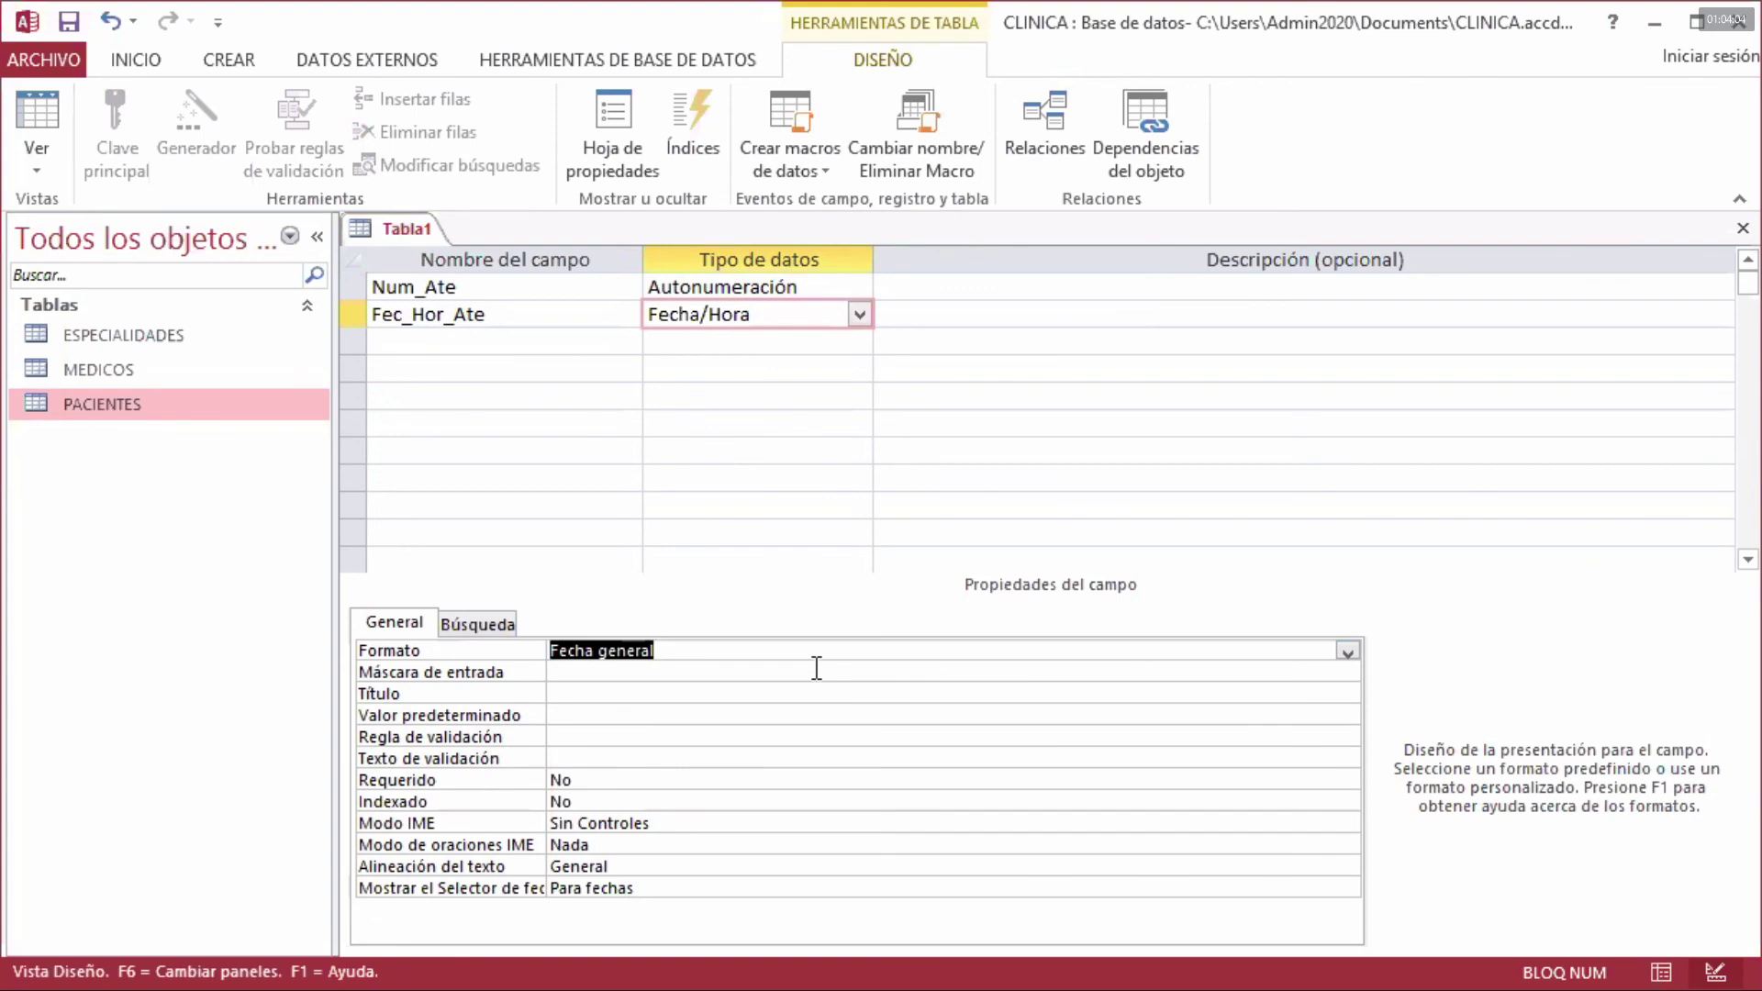
- Add a third field named Cos_Ate below Fec_Hor_Ate
left_click(535, 342)
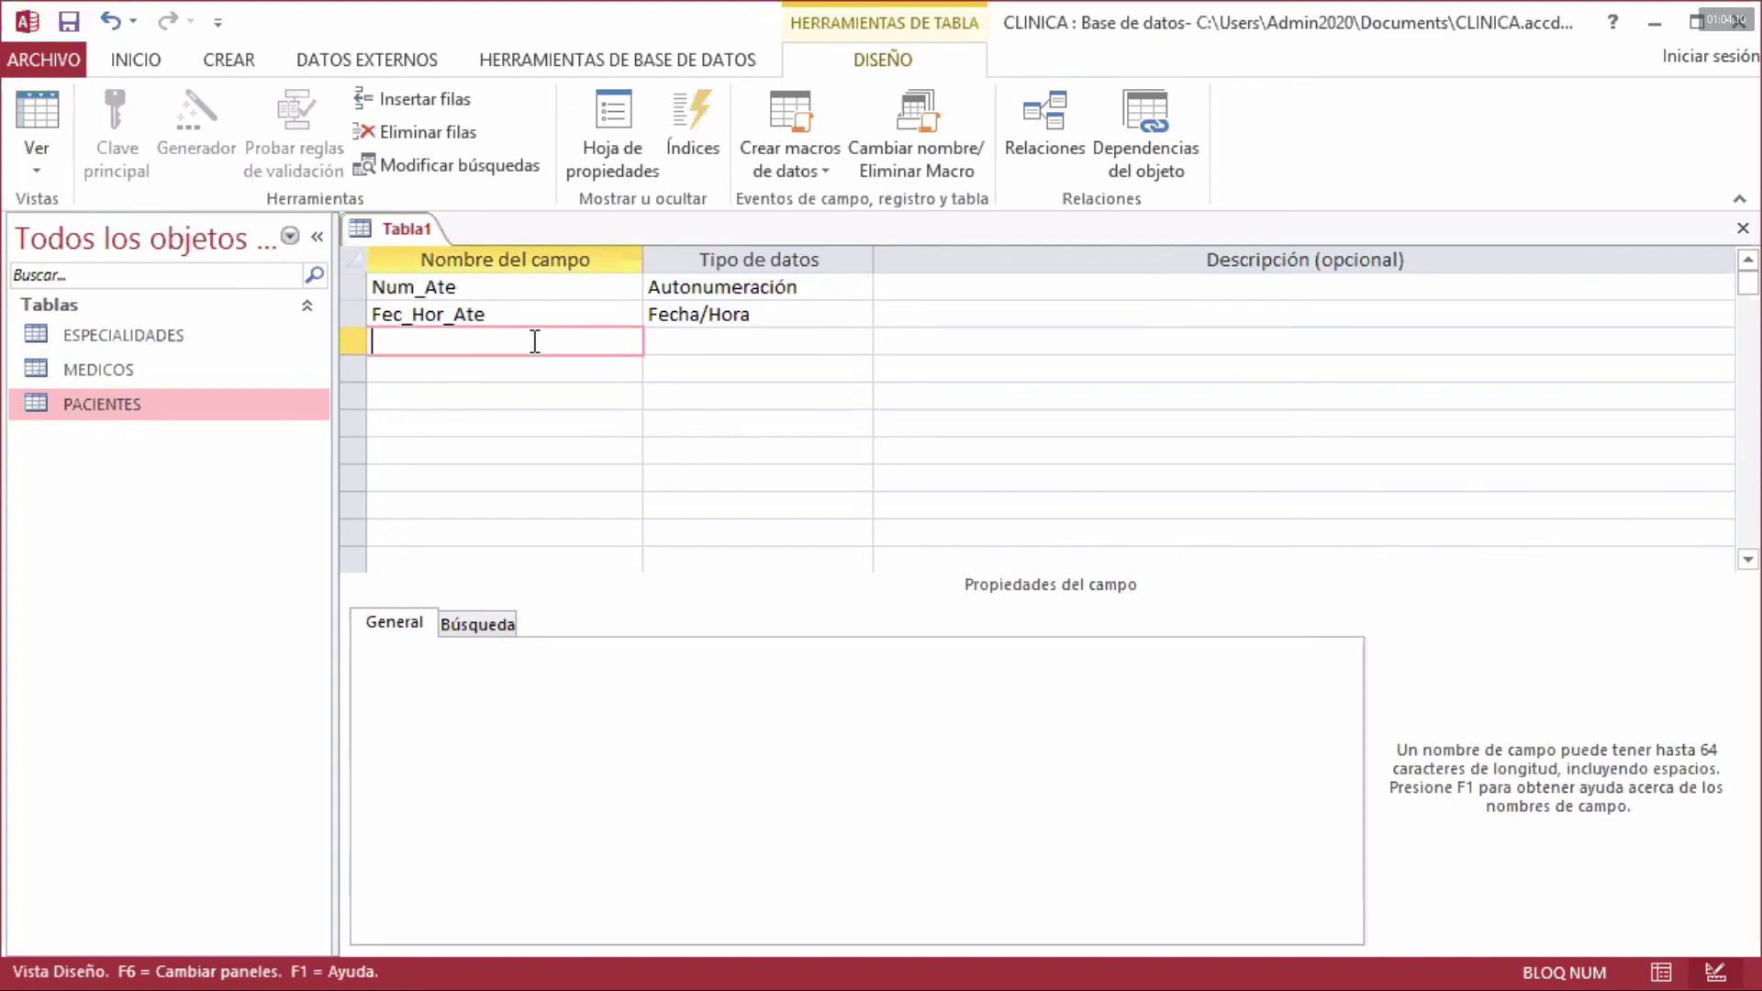
key("alt+Tab")
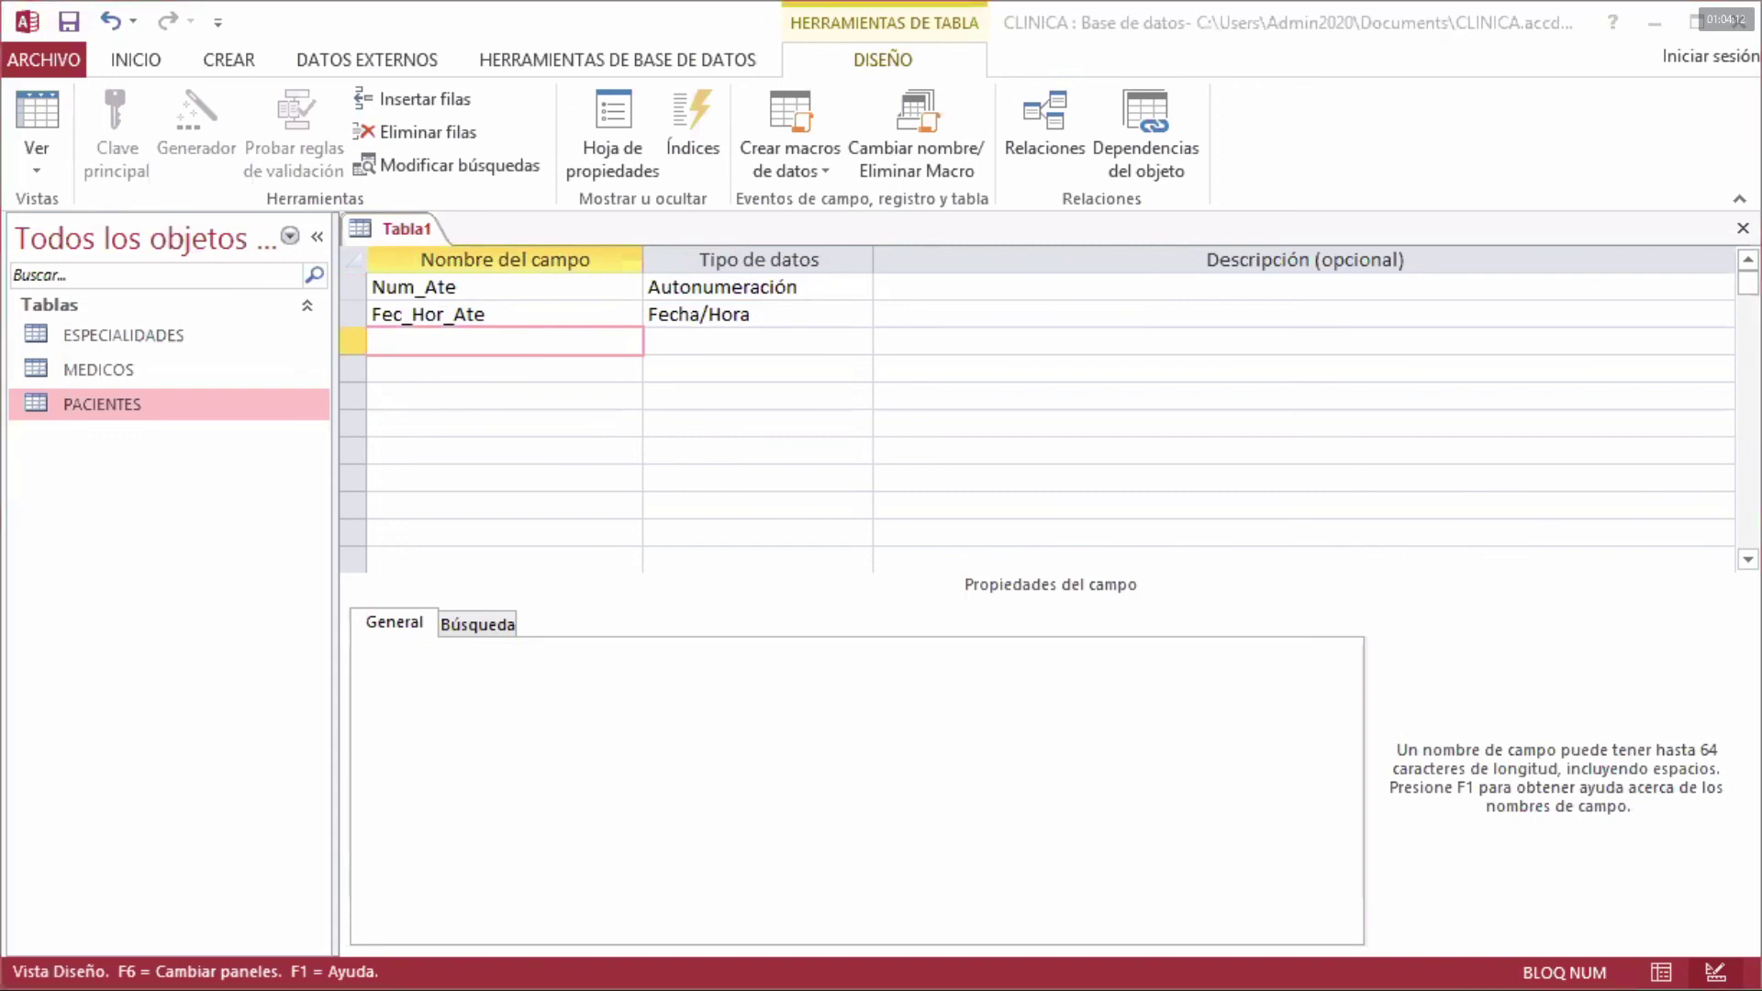
left_click(502, 355)
type("Cost")
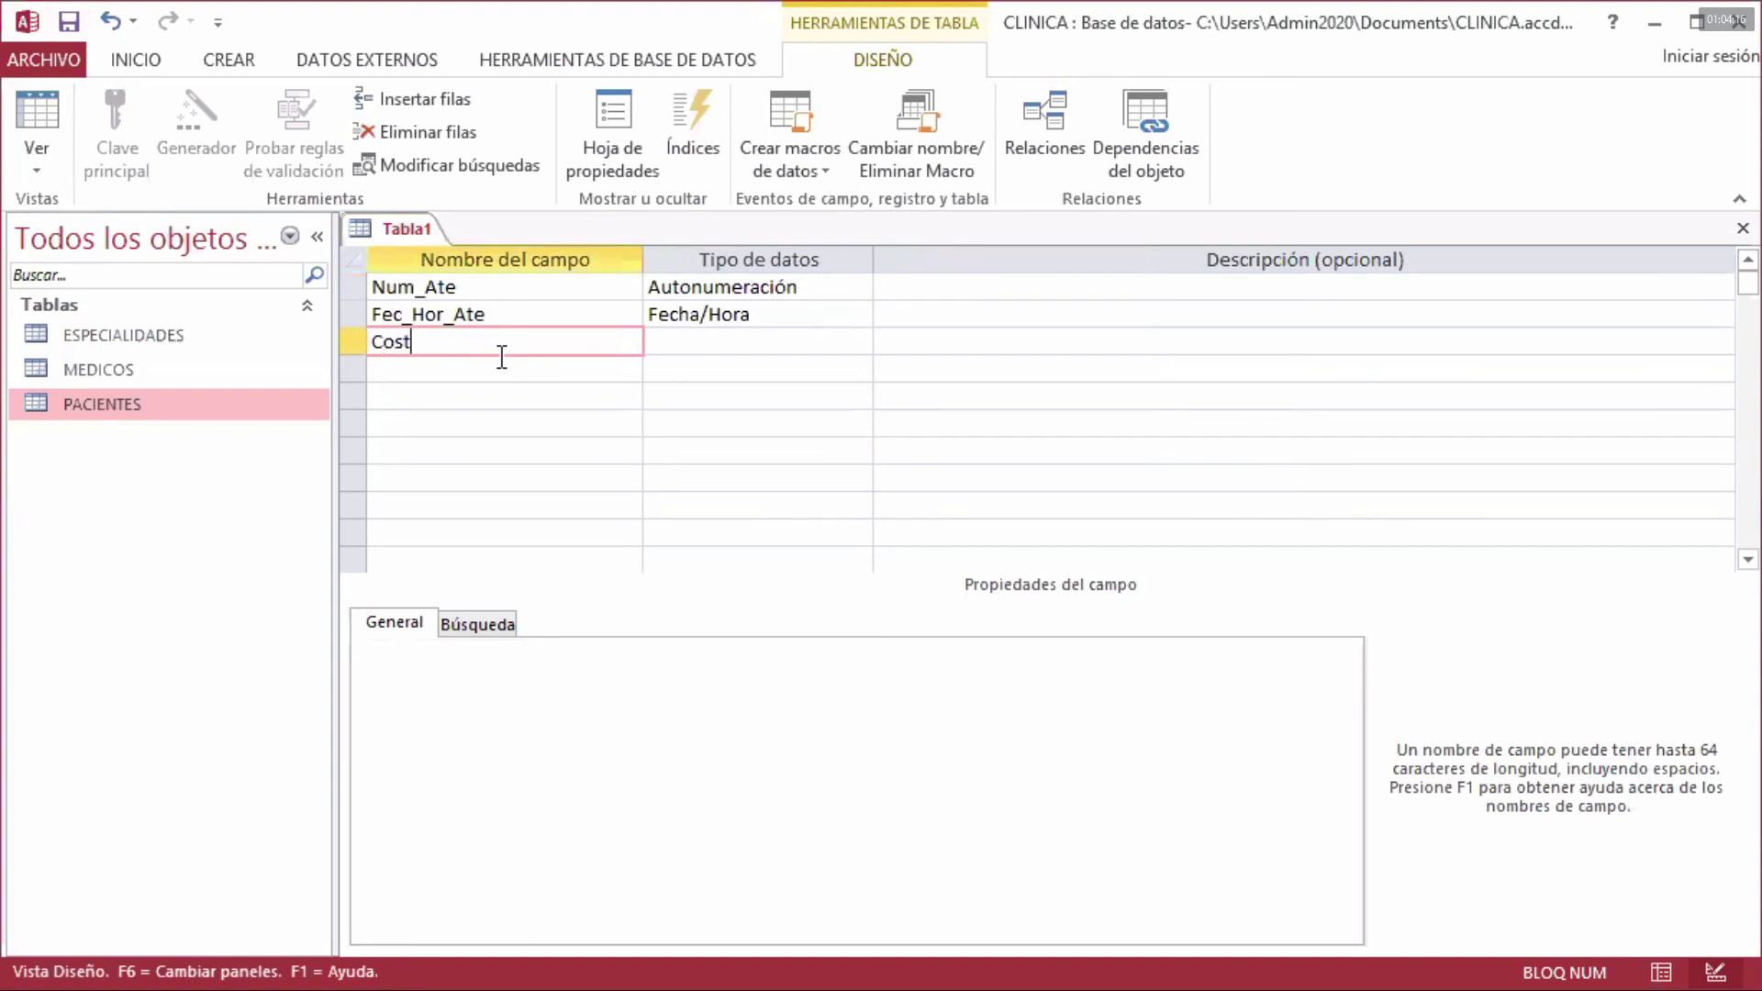
key("BackSpace")
type("_Ate")
key("Tab")
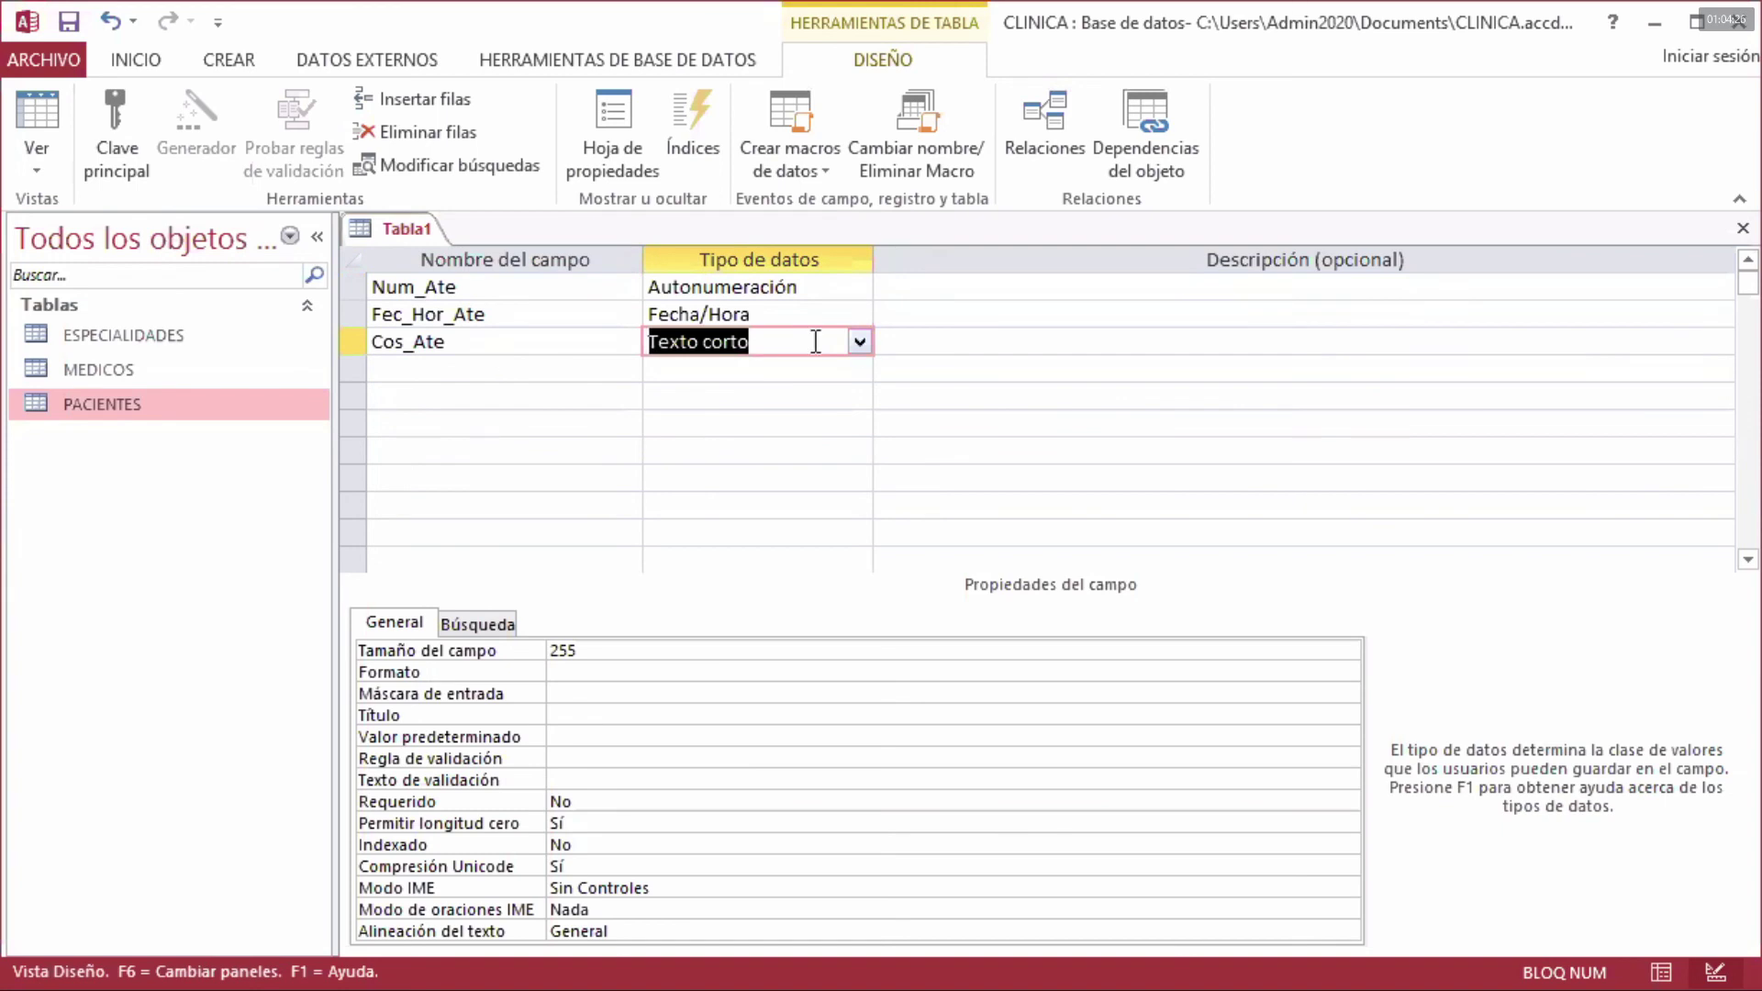
- Set the Cos_Ate field's data type to Número and its field size to Doble
left_click(860, 342)
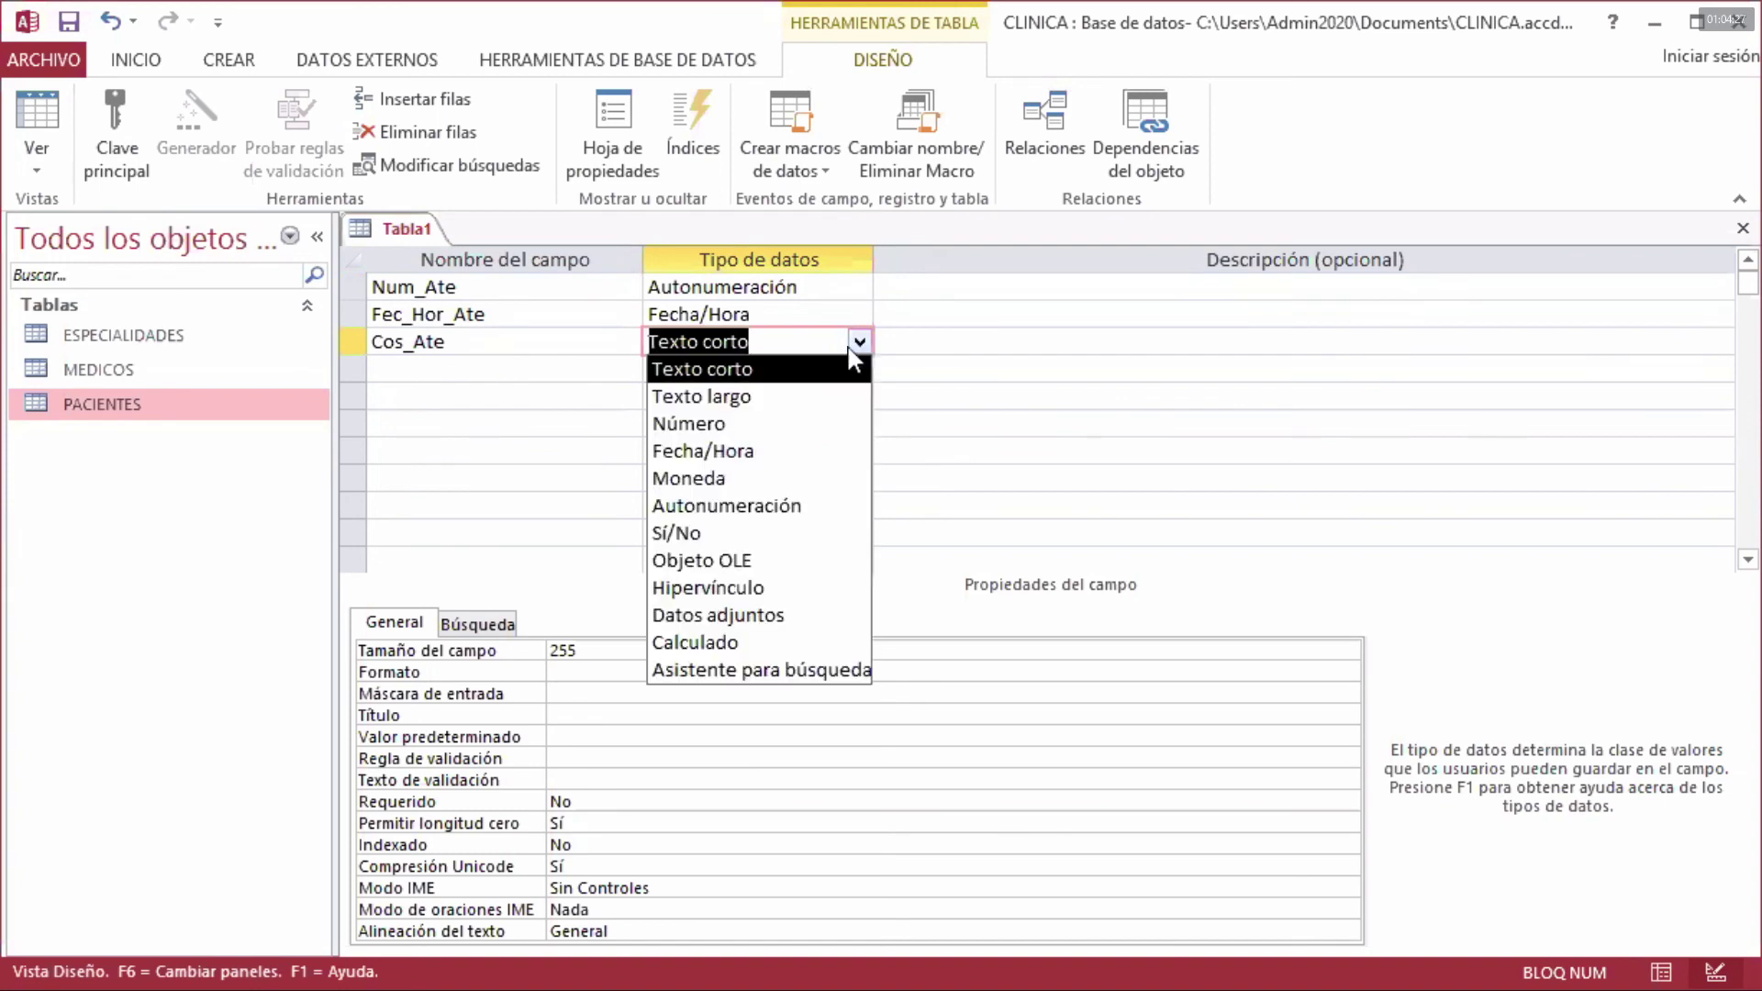
left_click(783, 425)
left_click(703, 651)
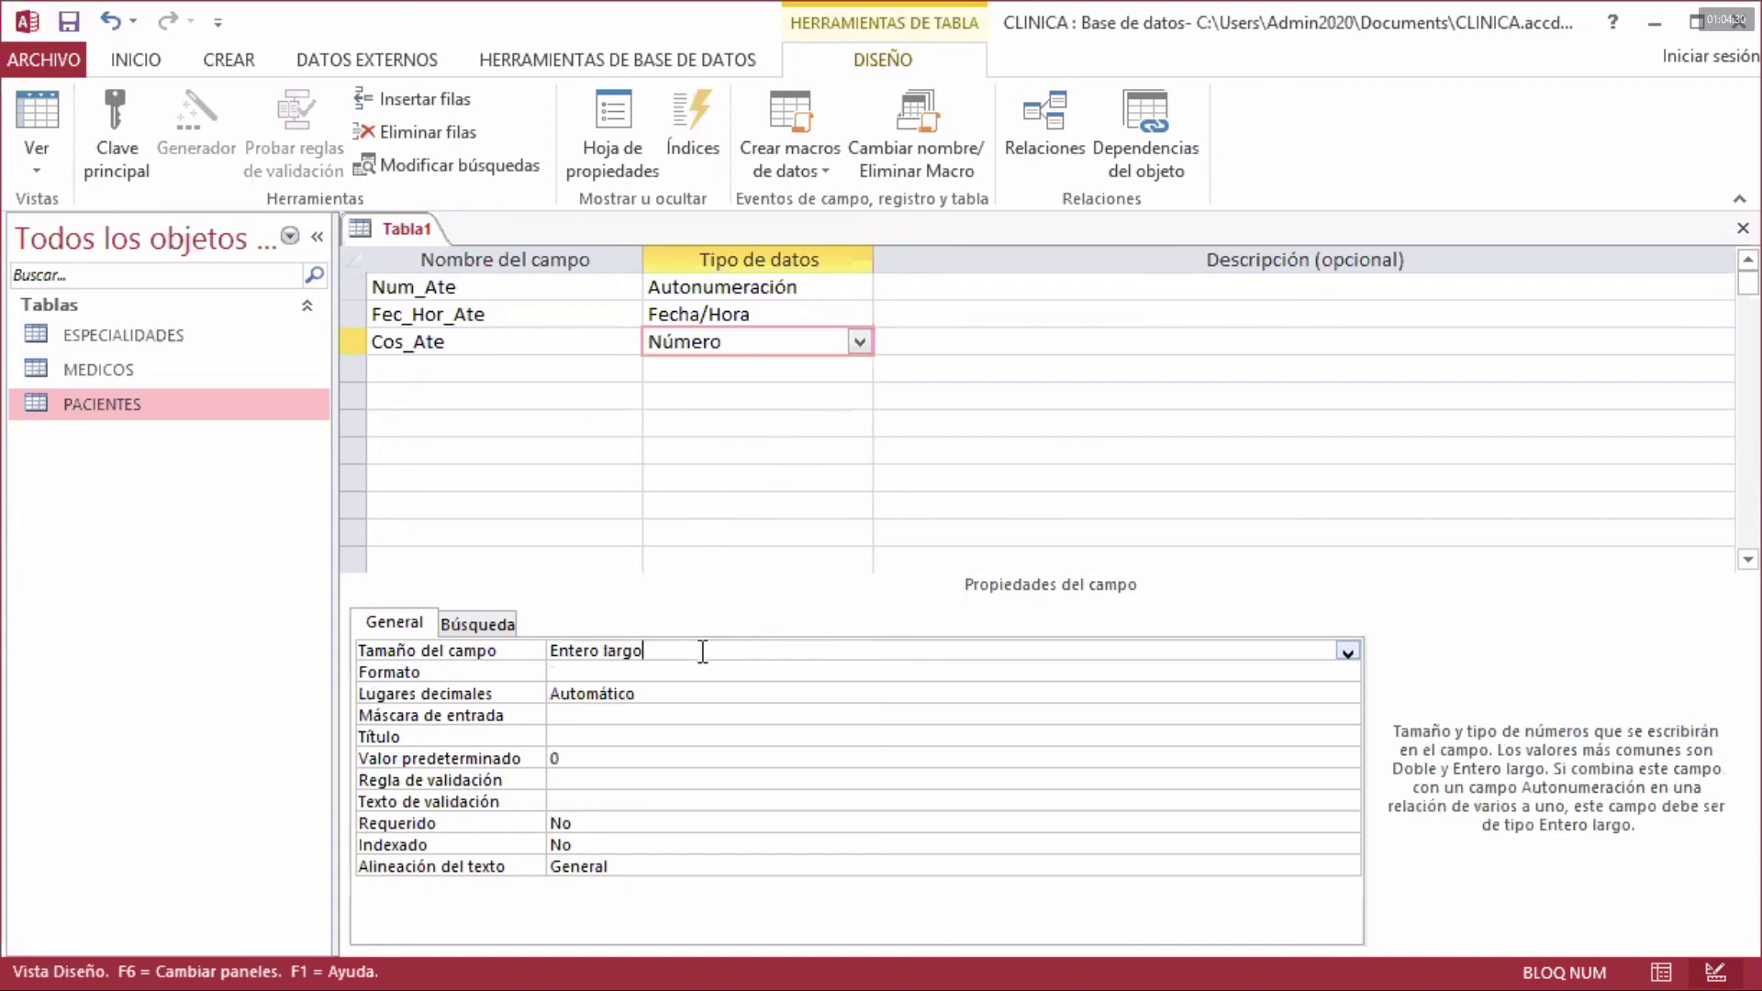
left_click(1347, 653)
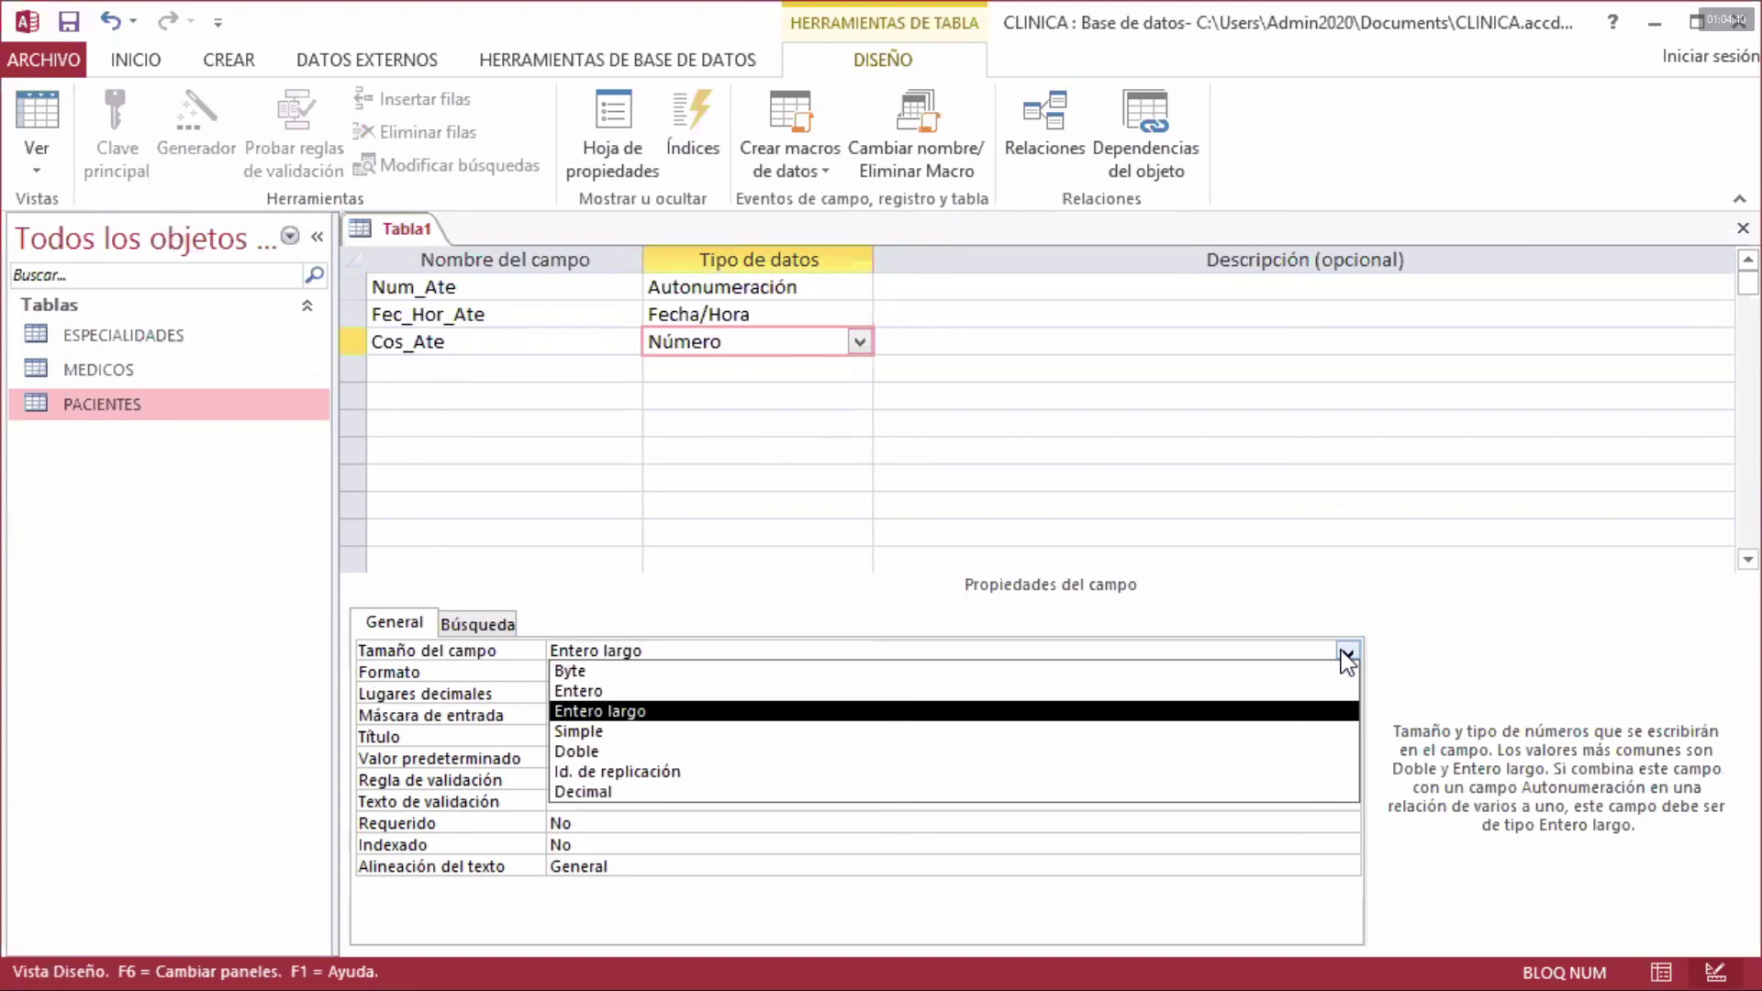
left_click(670, 752)
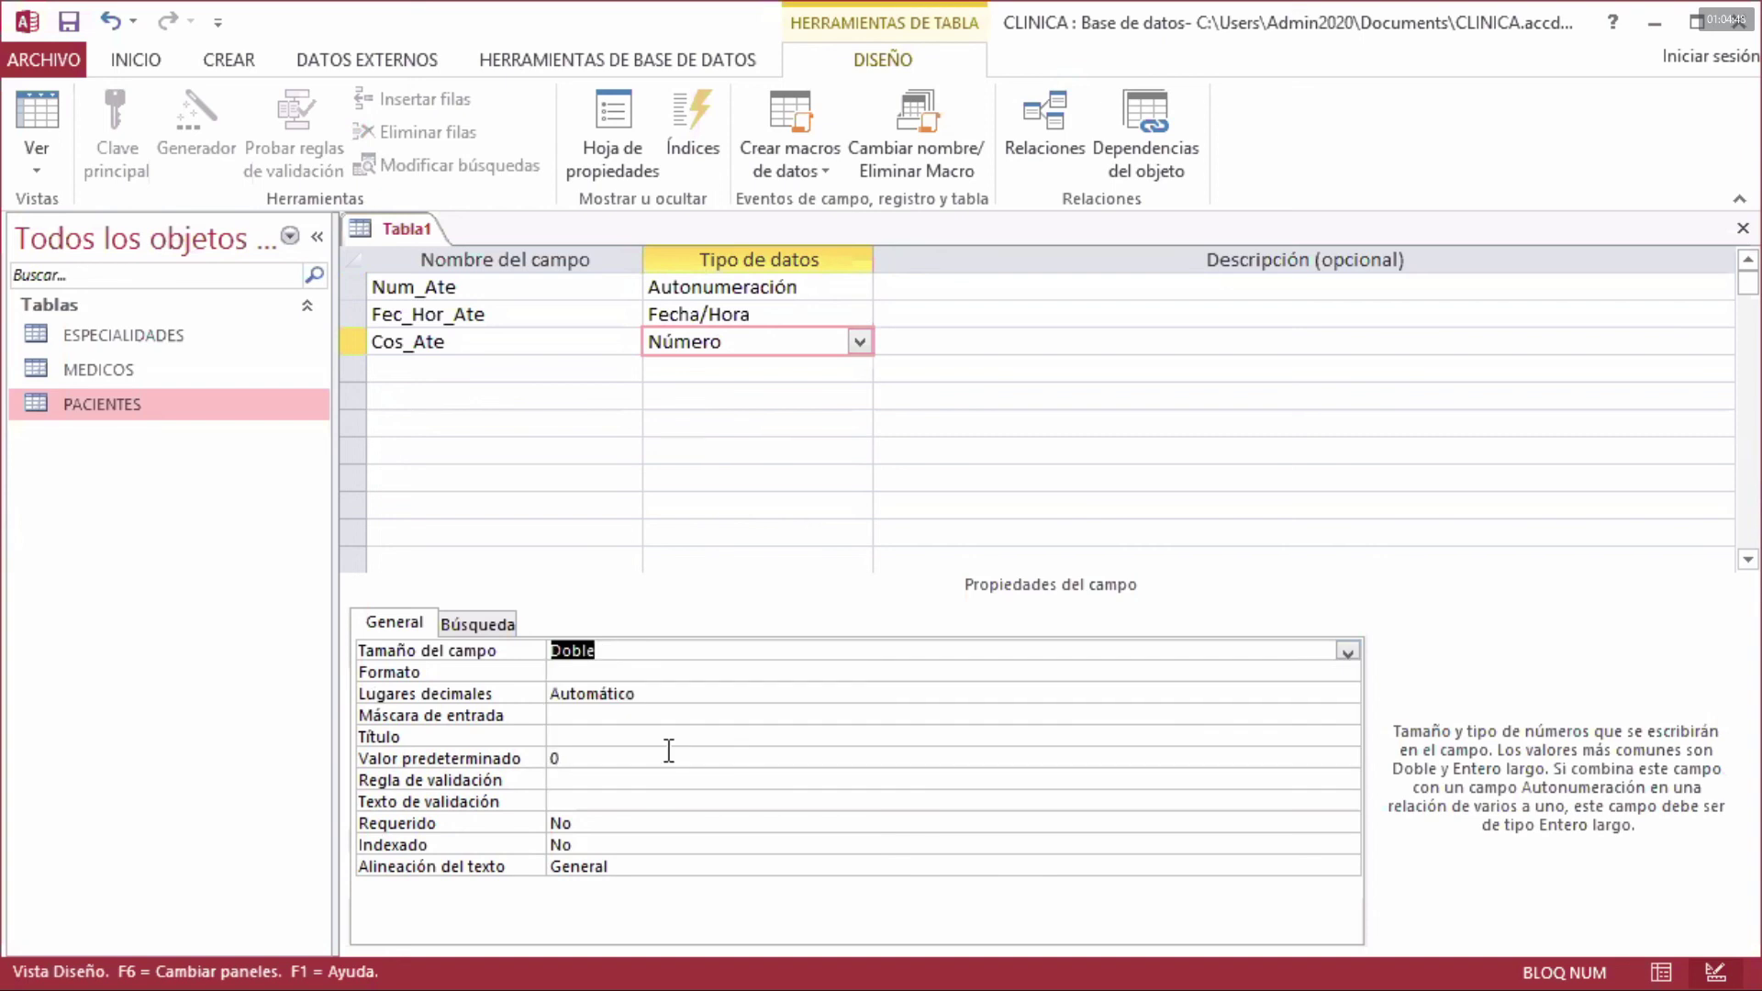
- Give the Cos_Ate field the Número general format with 2 decimal places
left_click(644, 670)
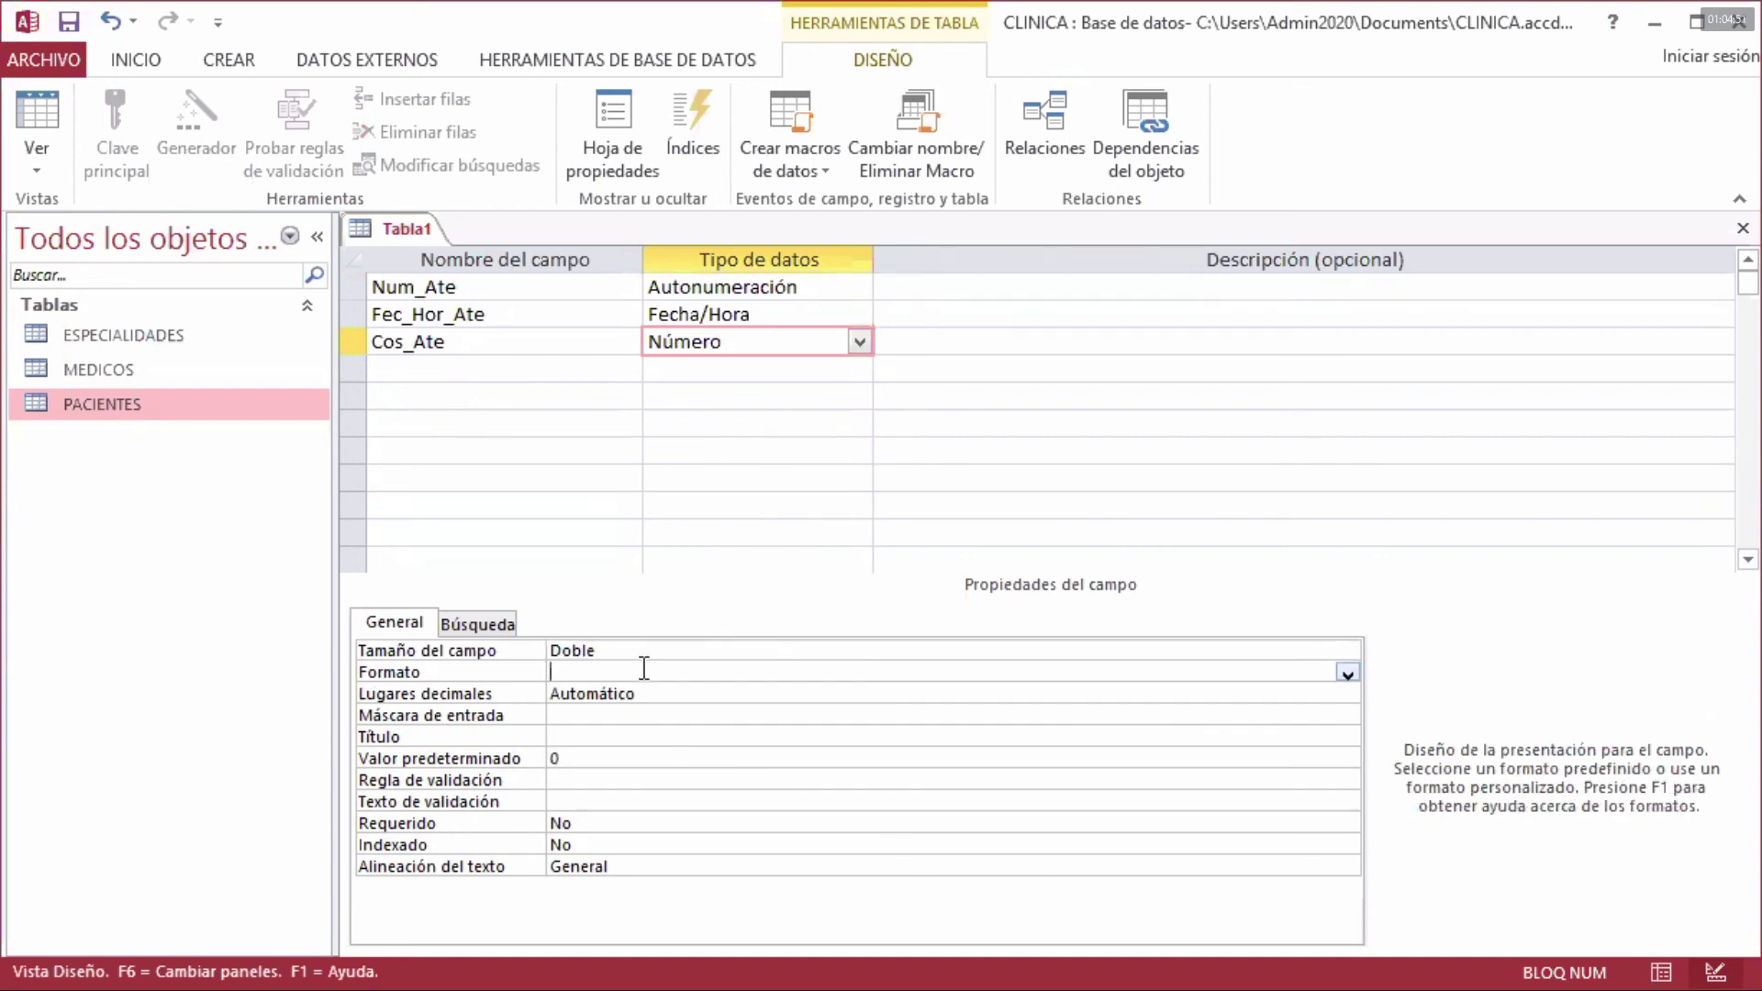
left_click(1346, 675)
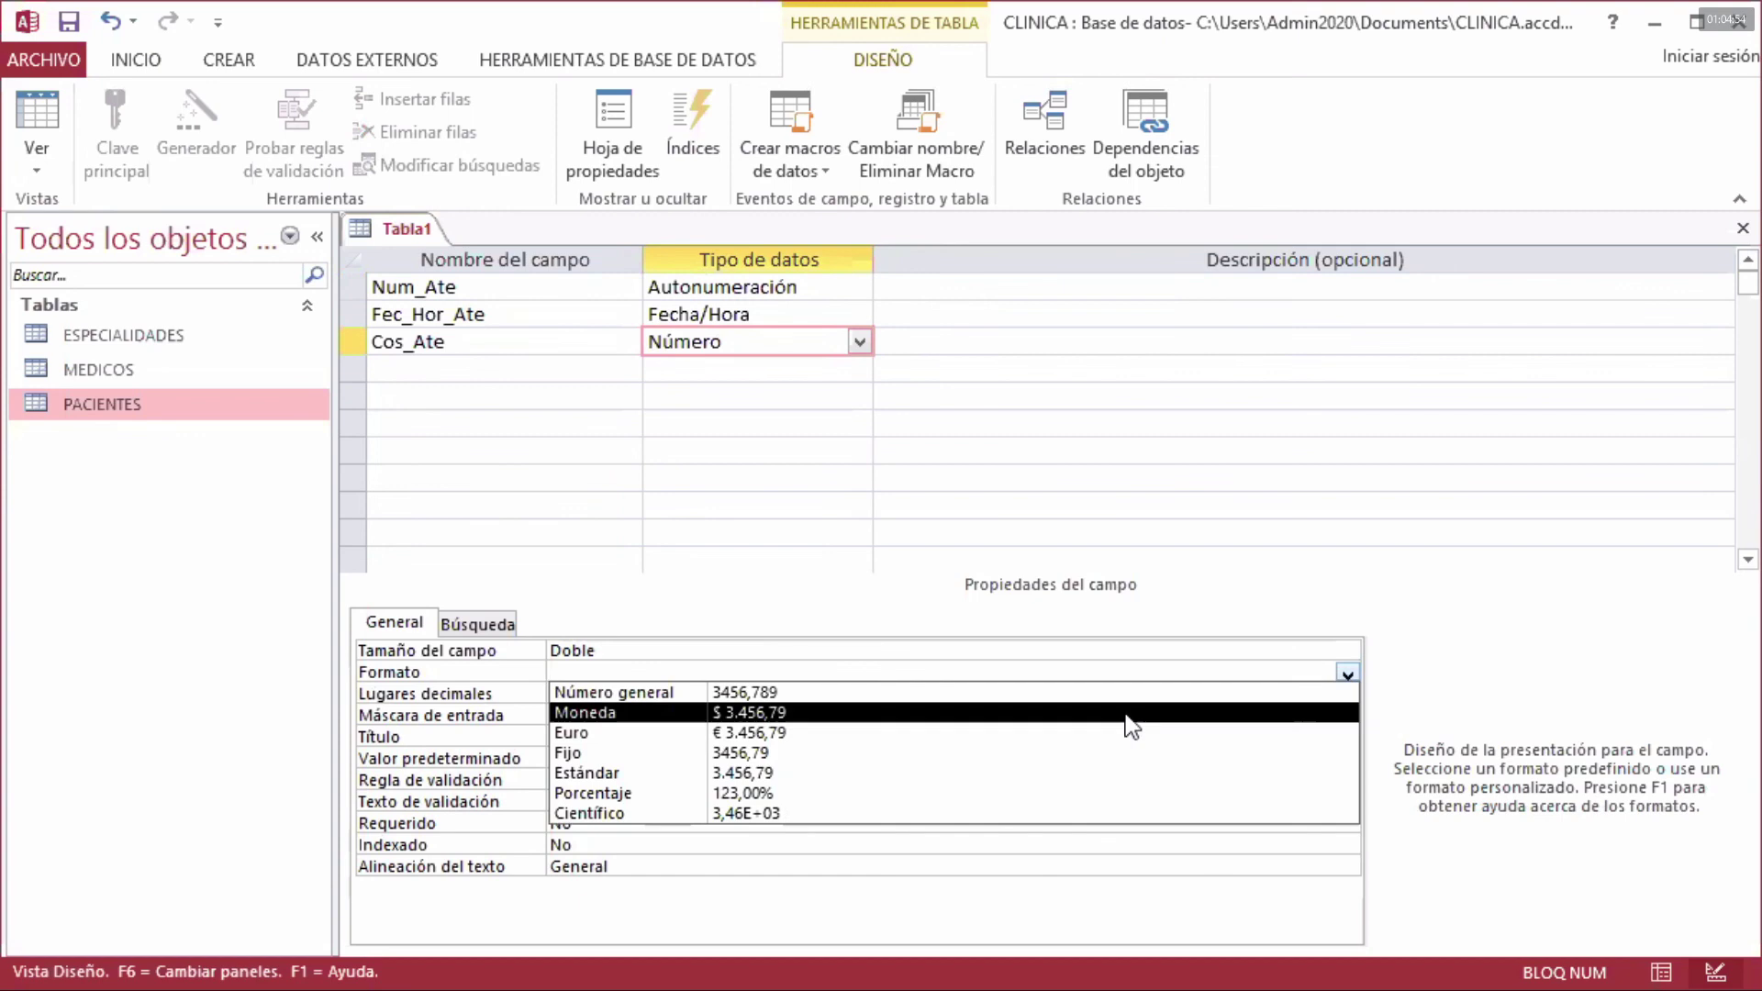
left_click(1025, 701)
left_click(713, 698)
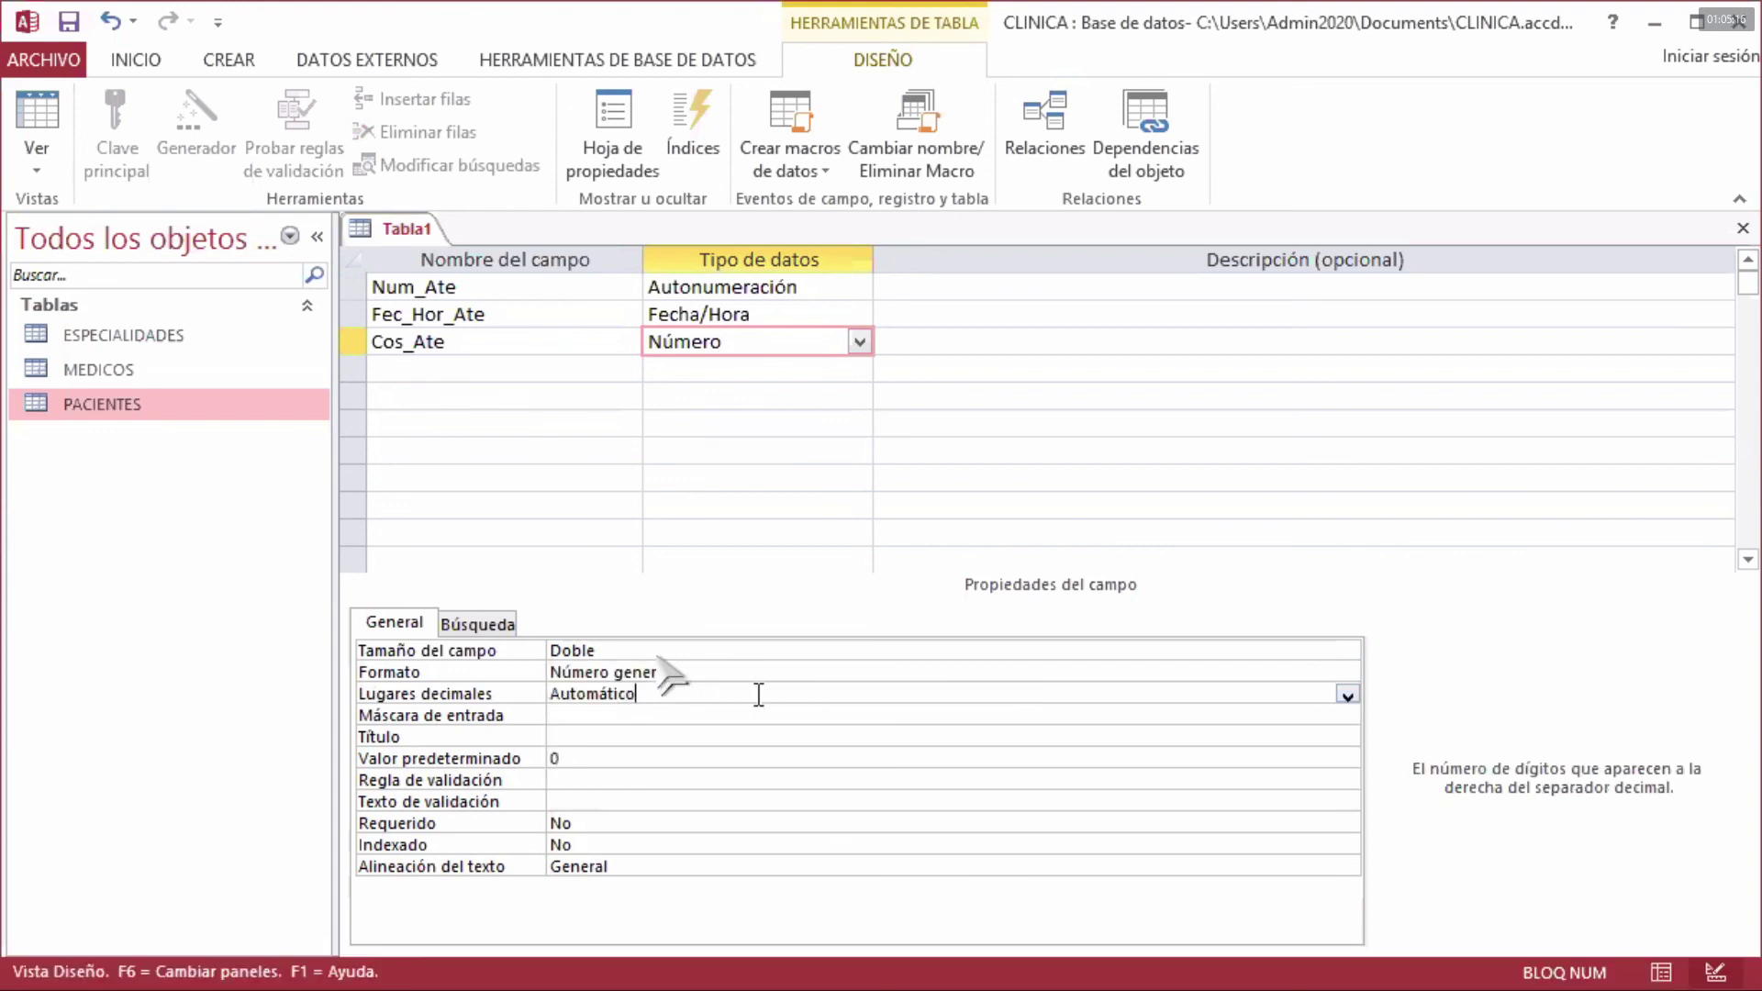
left_click(1347, 696)
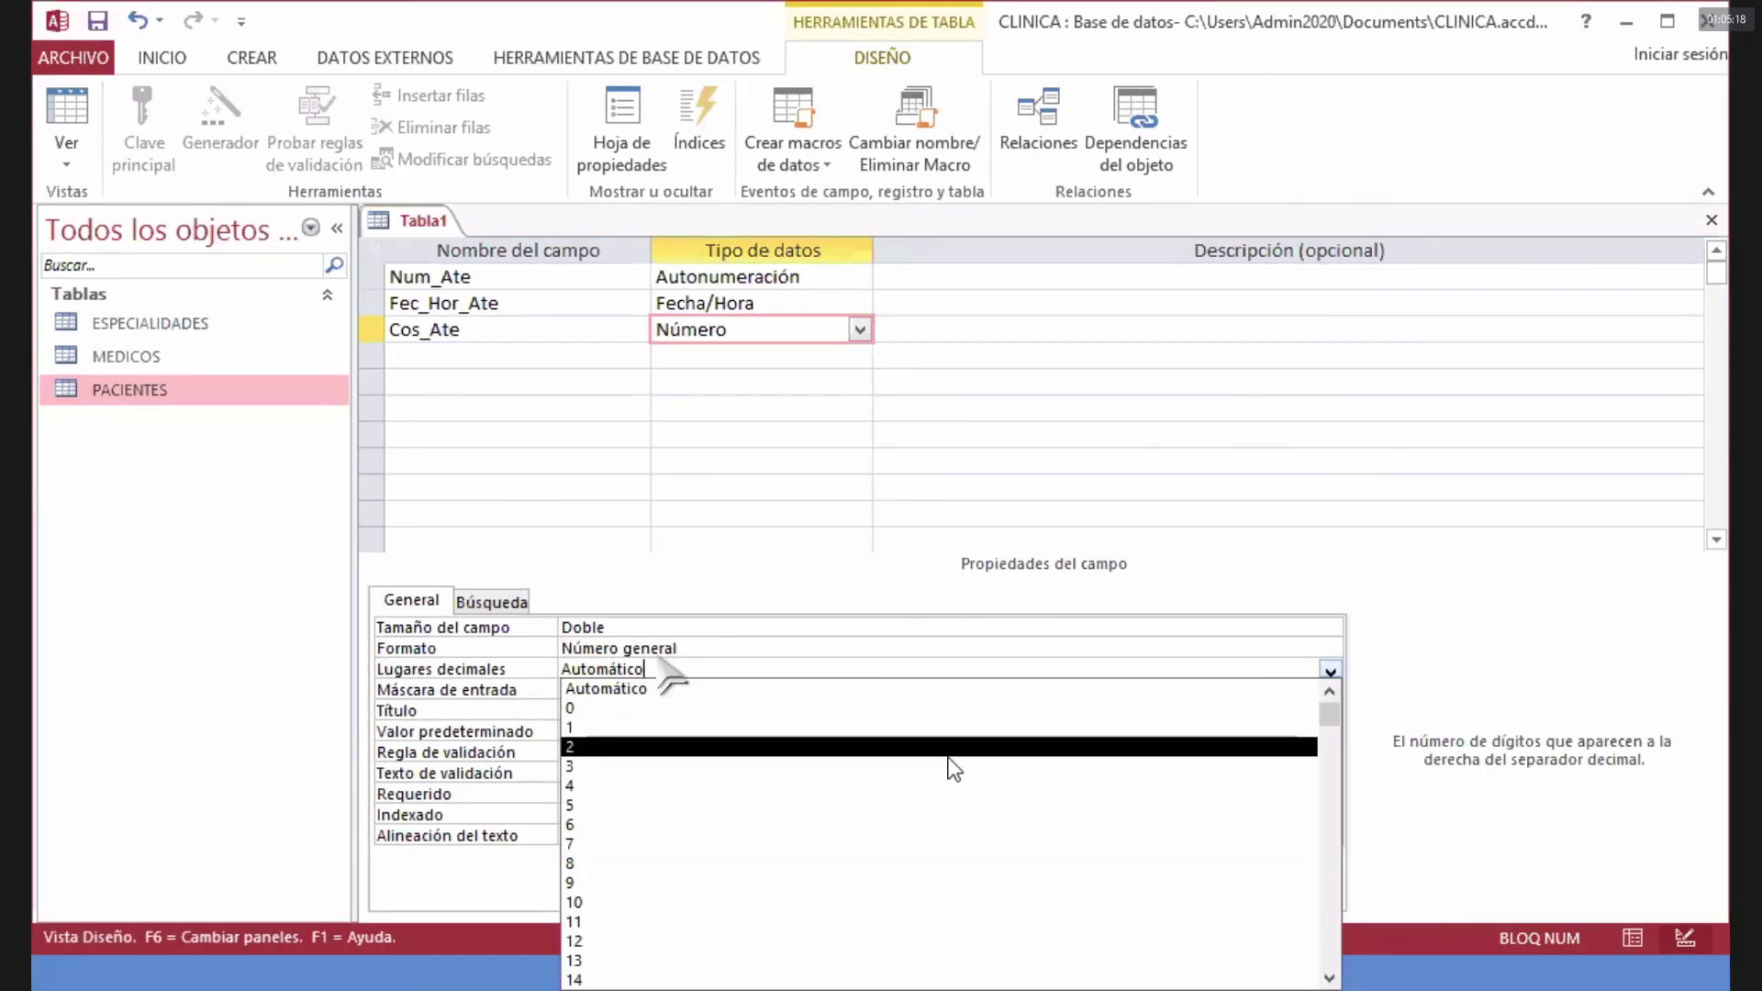
left_click(949, 757)
left_click(693, 690)
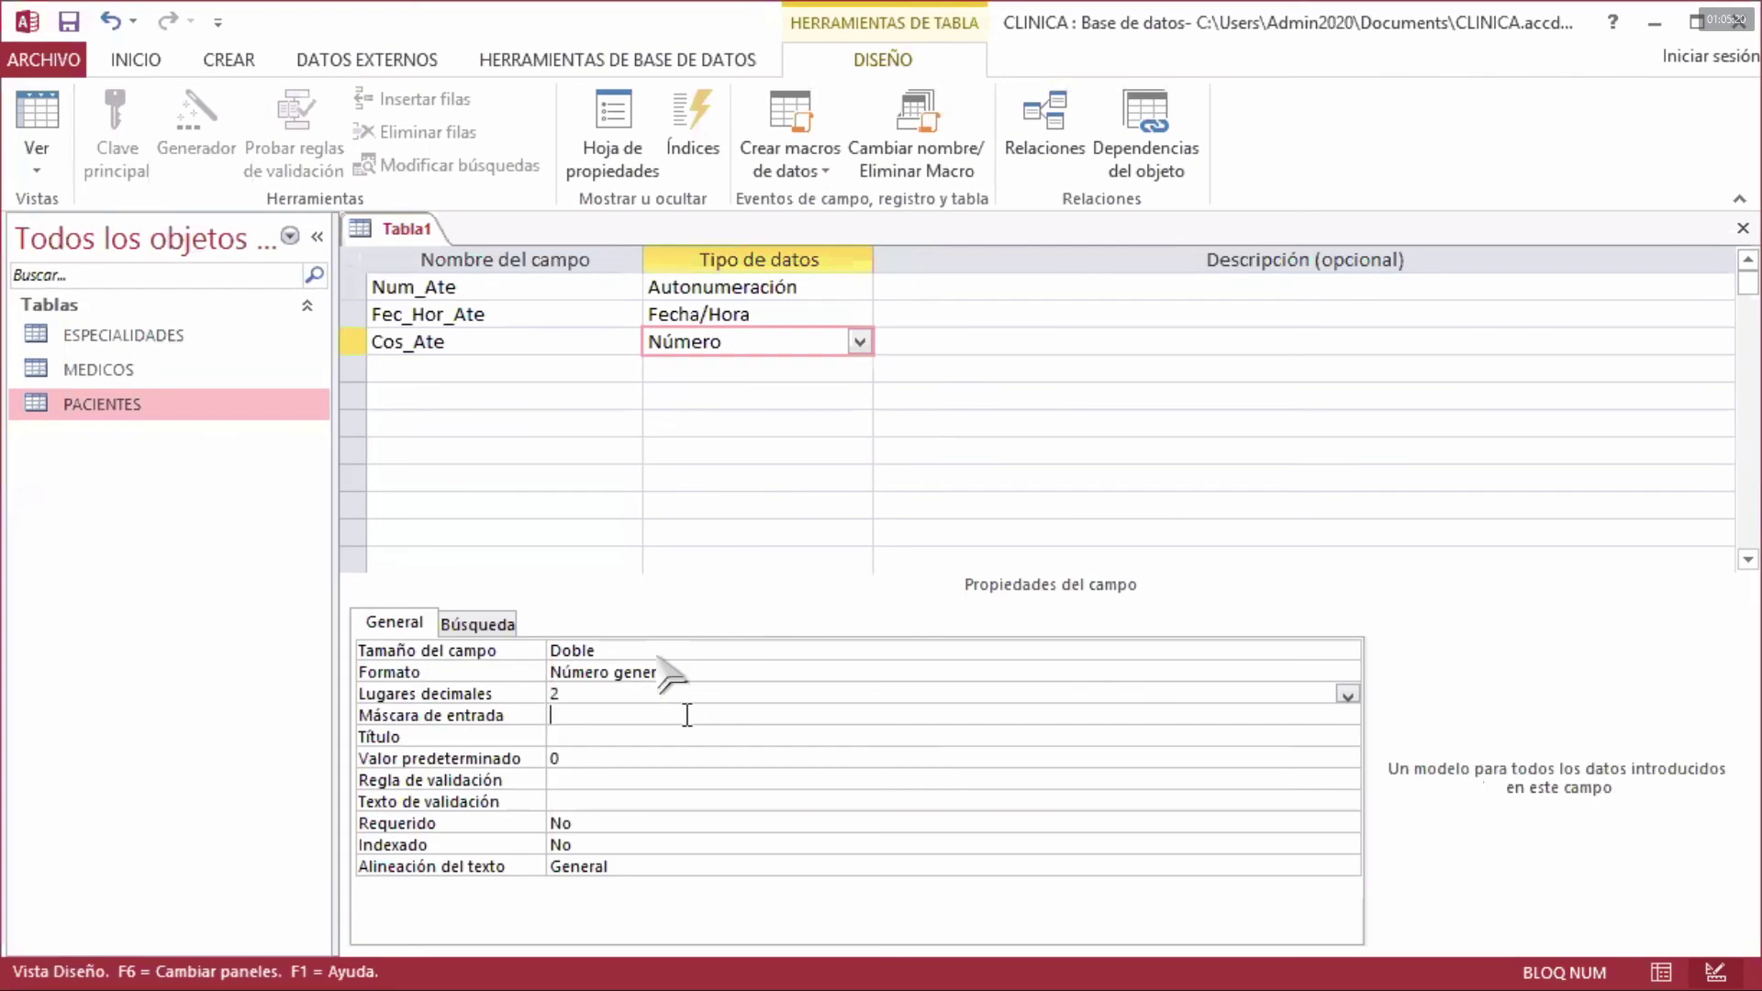
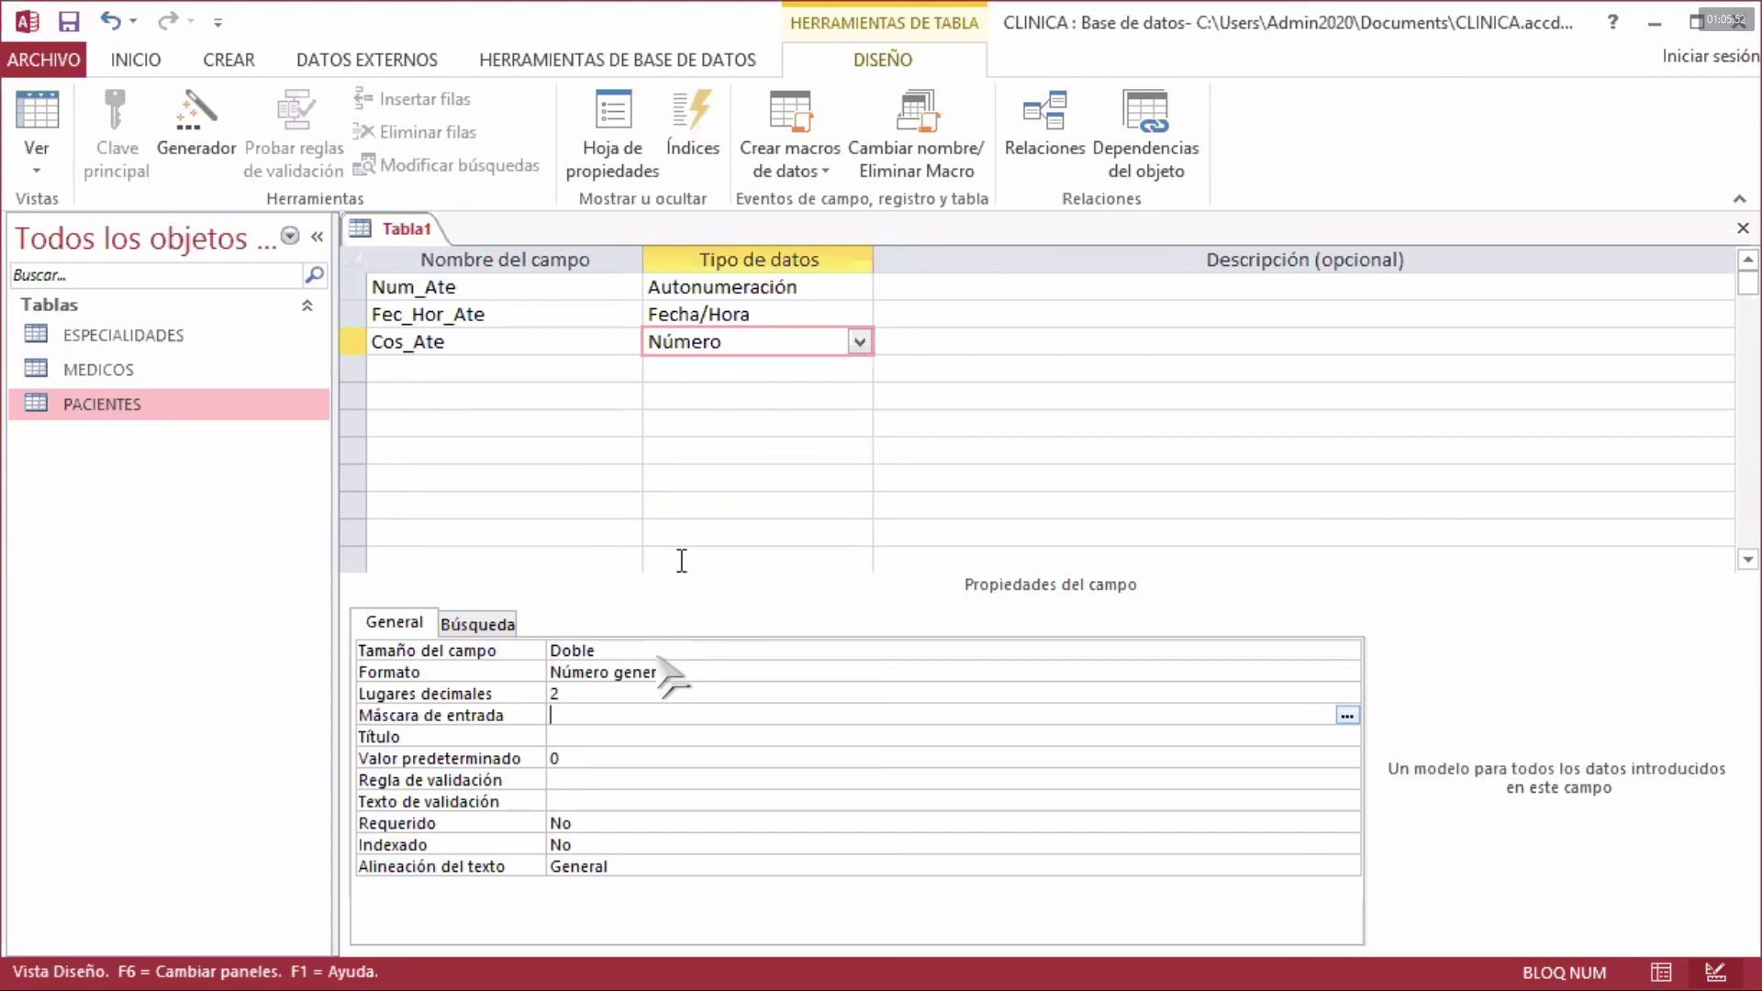
- Add the validation rule >=10 Y <=25 to Cos_Ate with the validation text "Ingrese valores entre 10 y 25 dolares"
left_click(594, 778)
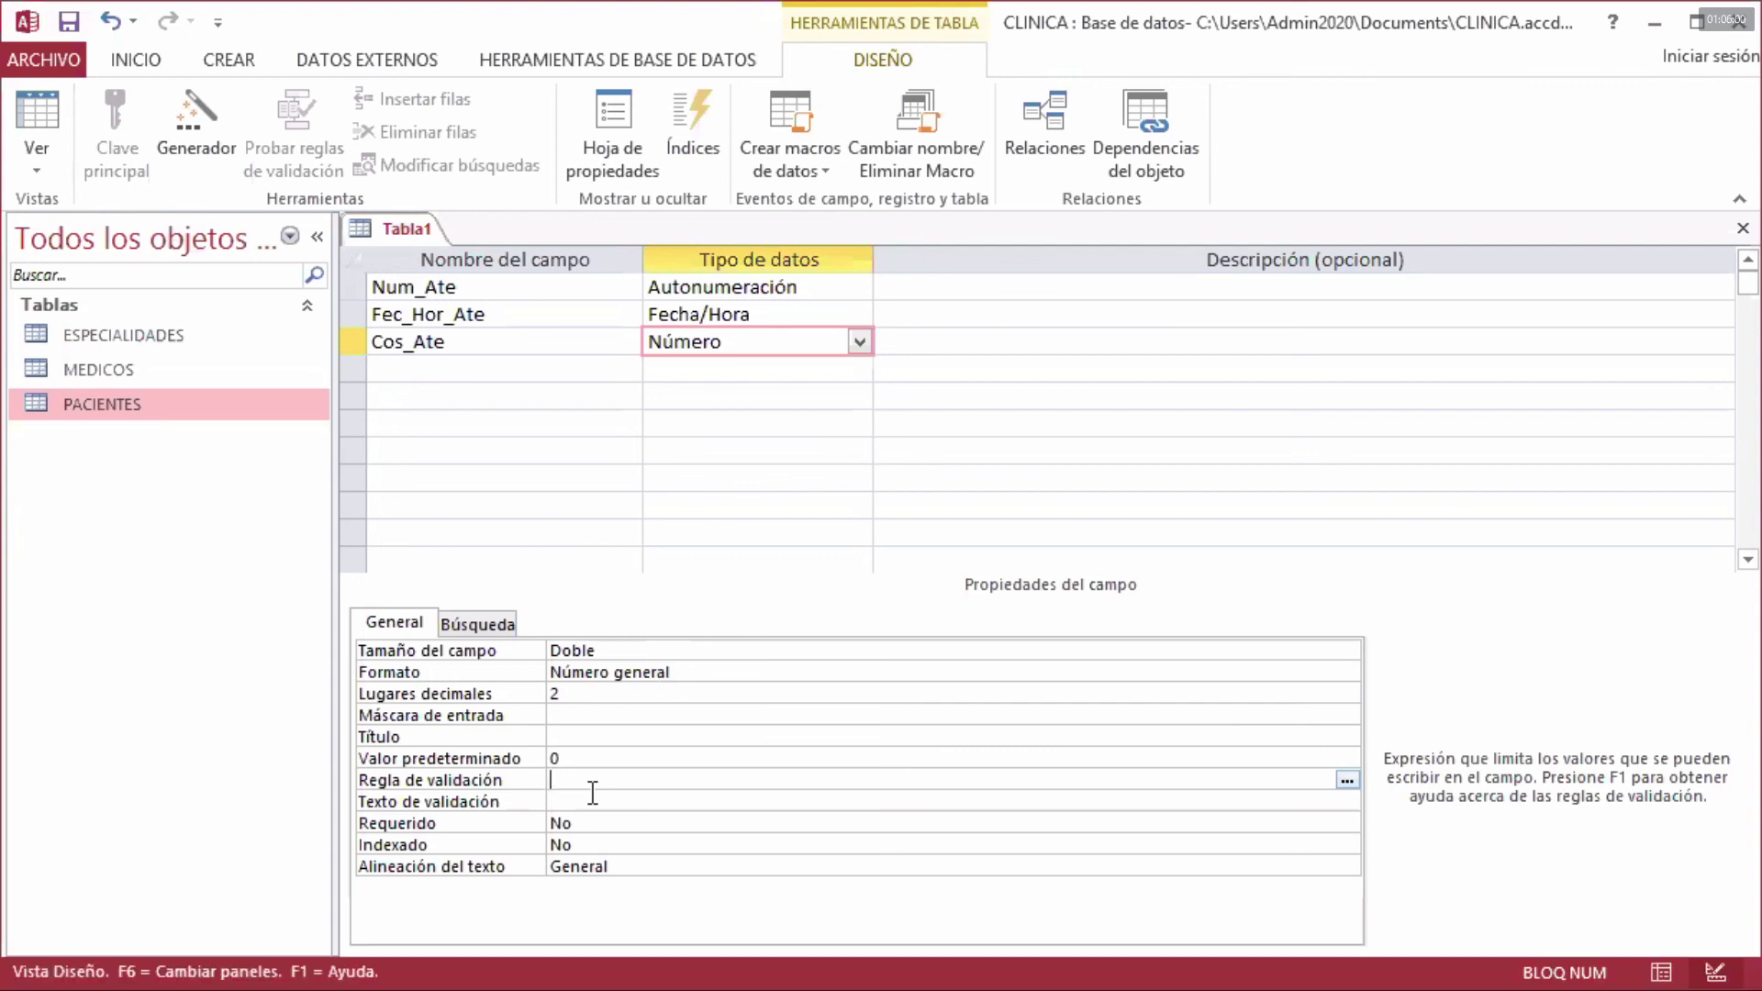
type(">=10 y <=25")
left_click(593, 801)
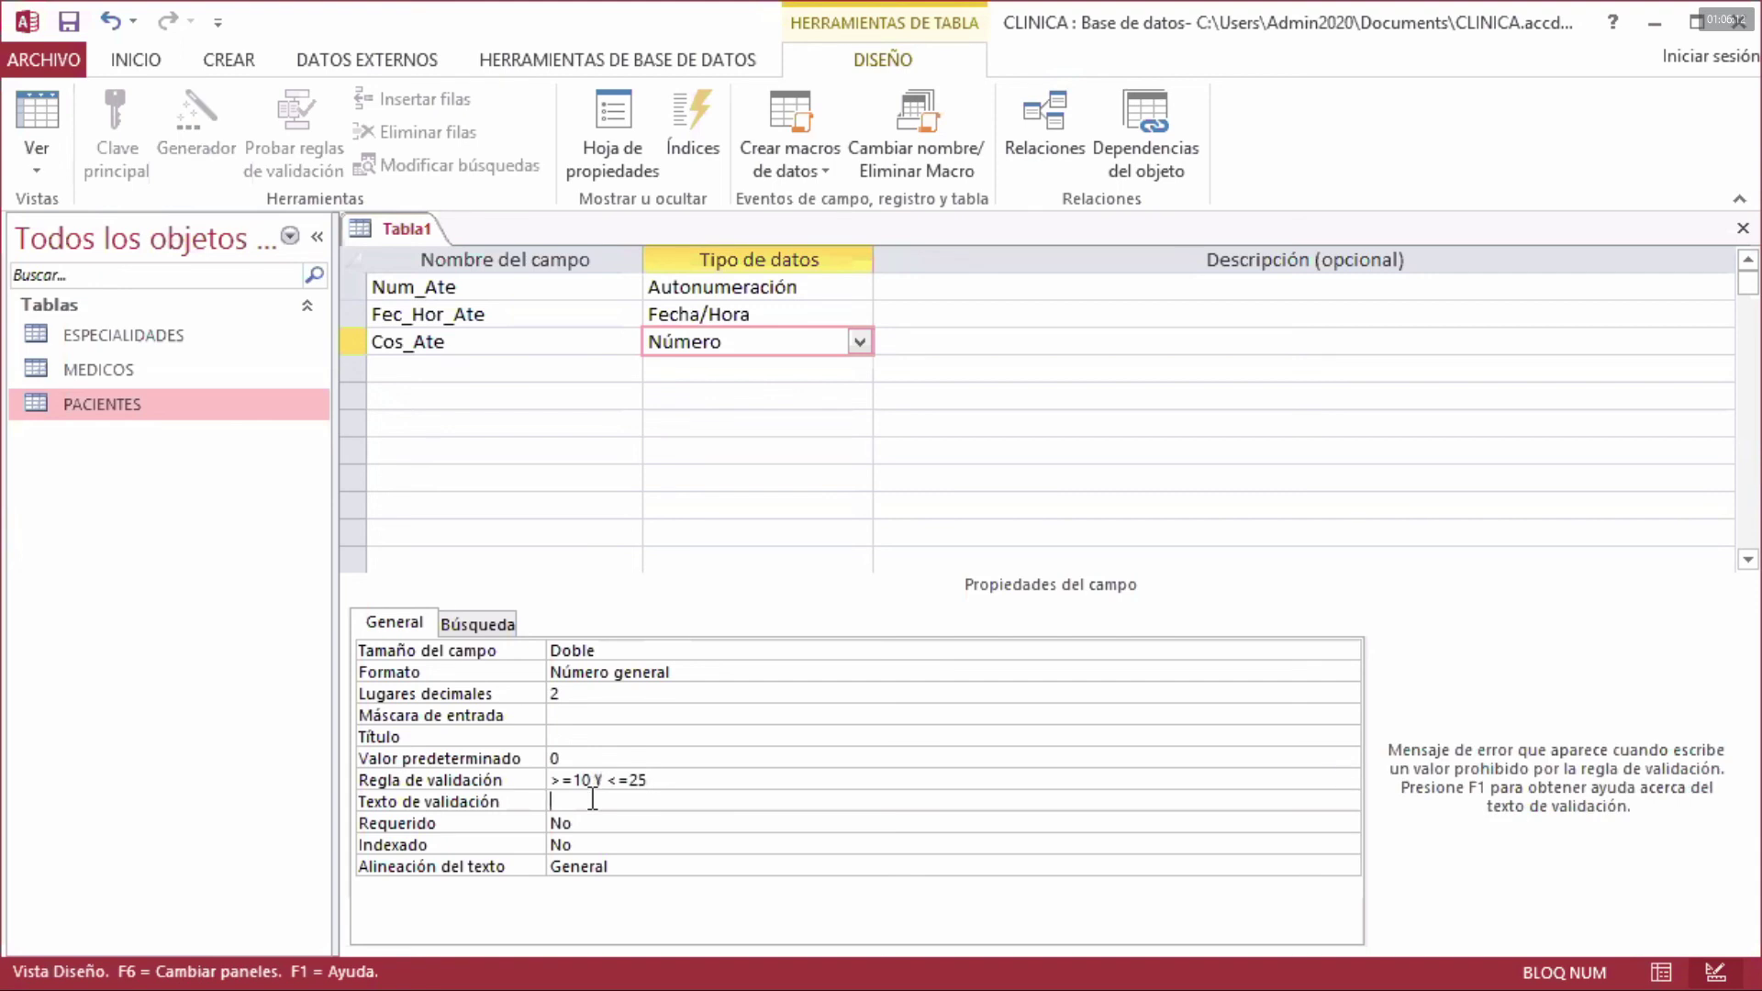
type("Ingrese valores")
type("entre 10 y 25 dolares")
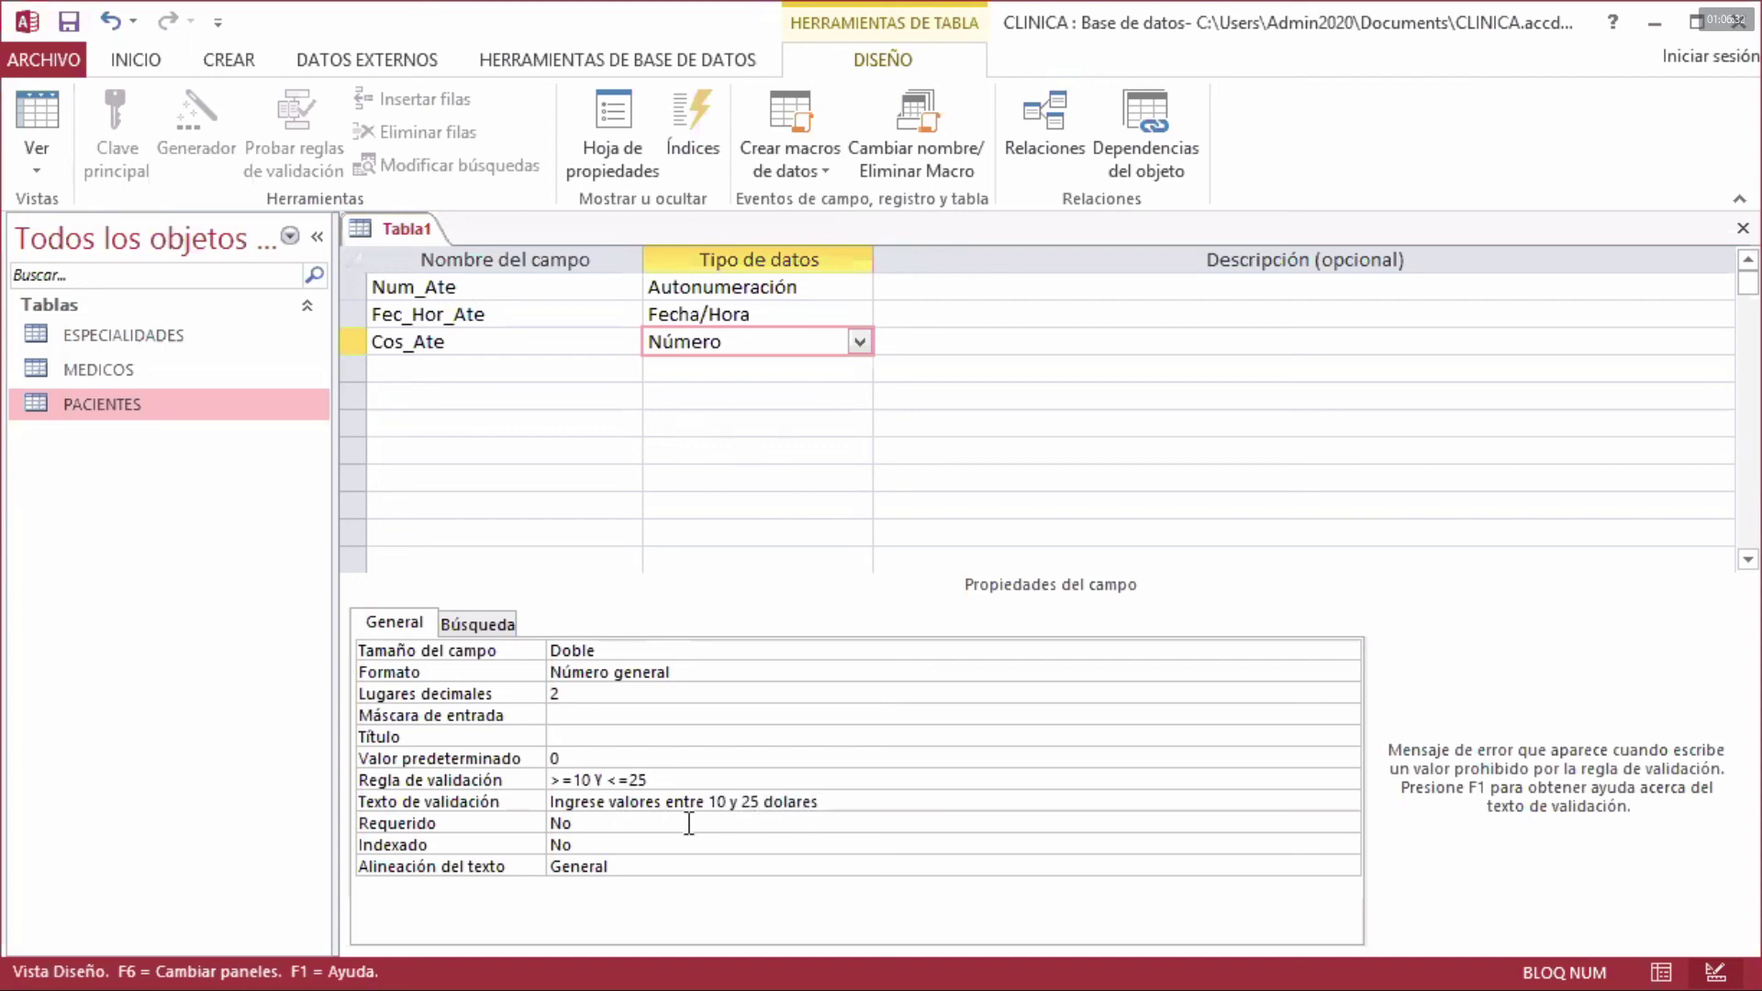
- Make data entry in the Cos_Ate field required
double_click(581, 829)
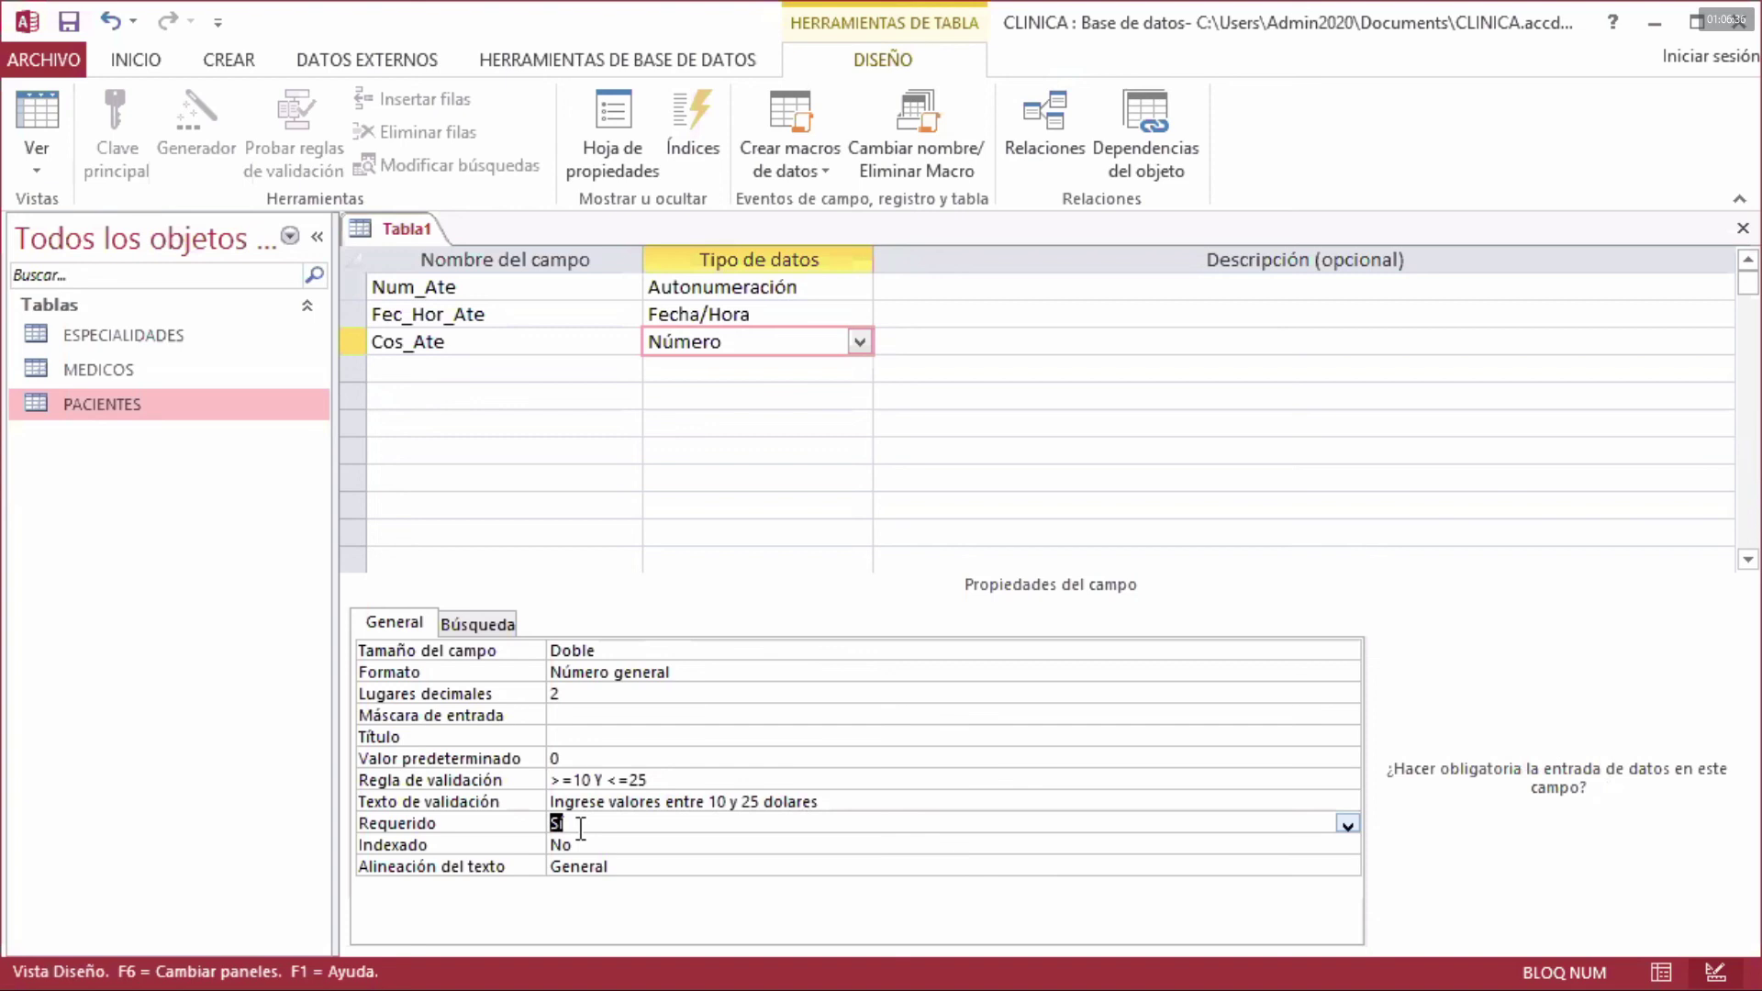
left_click(442, 367)
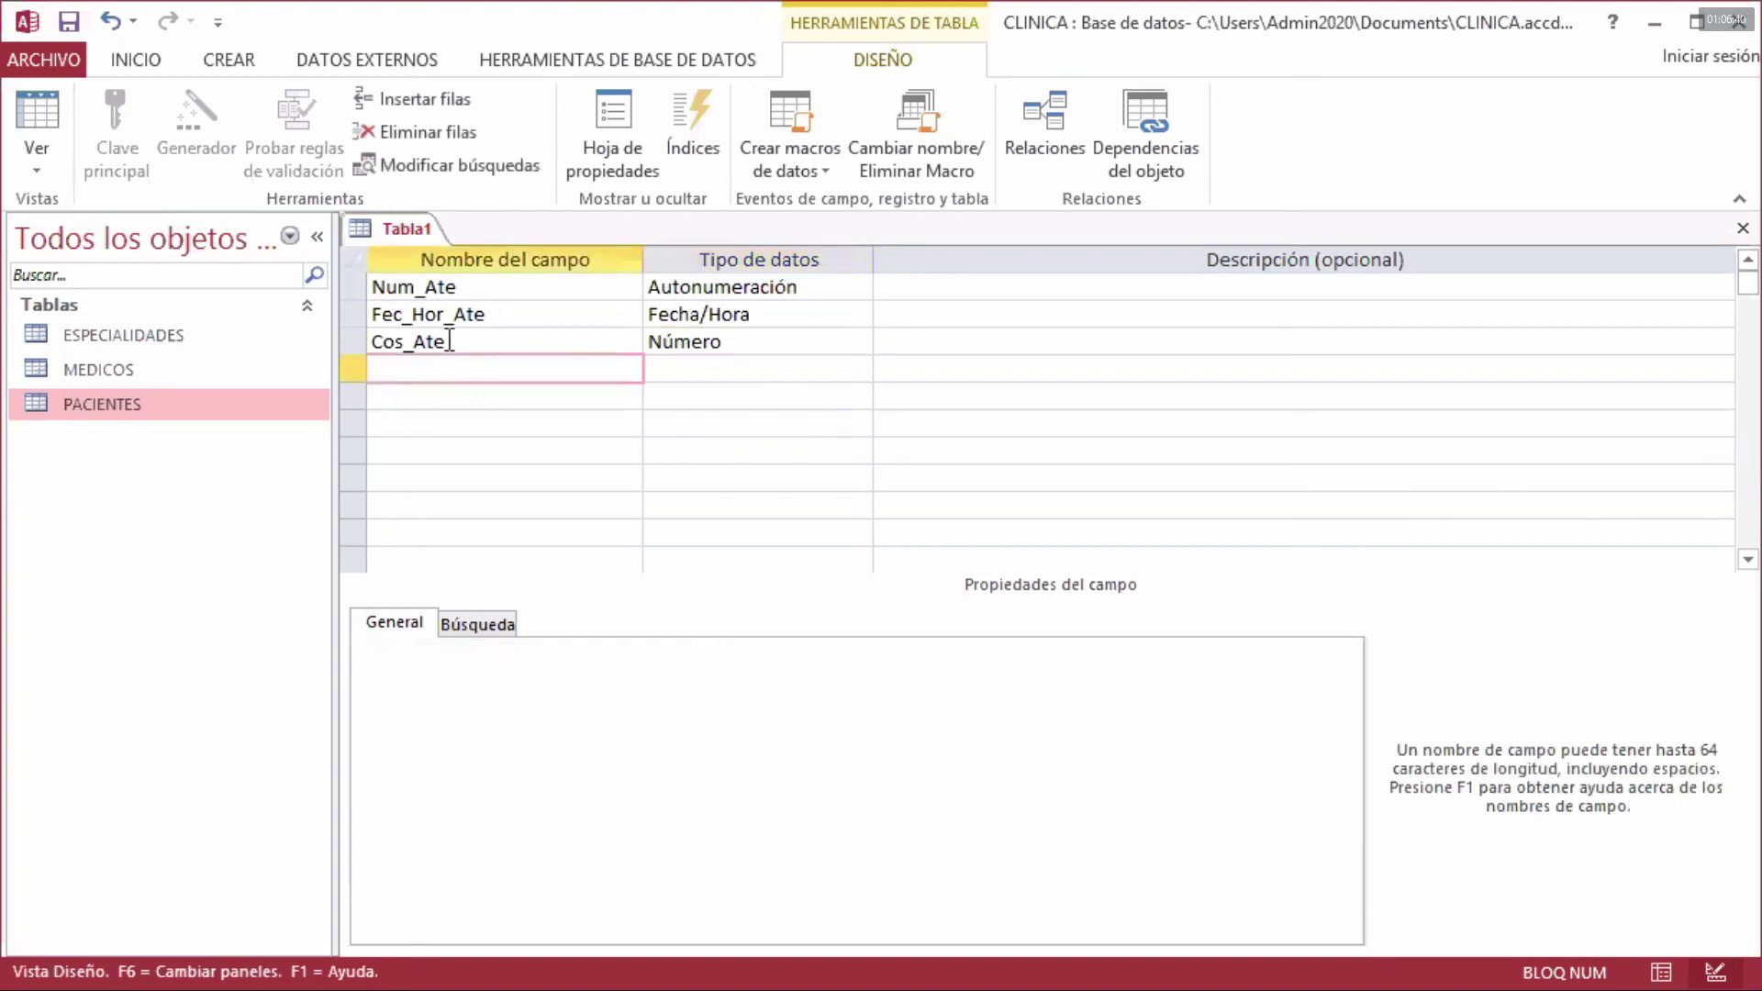
left_click(449, 342)
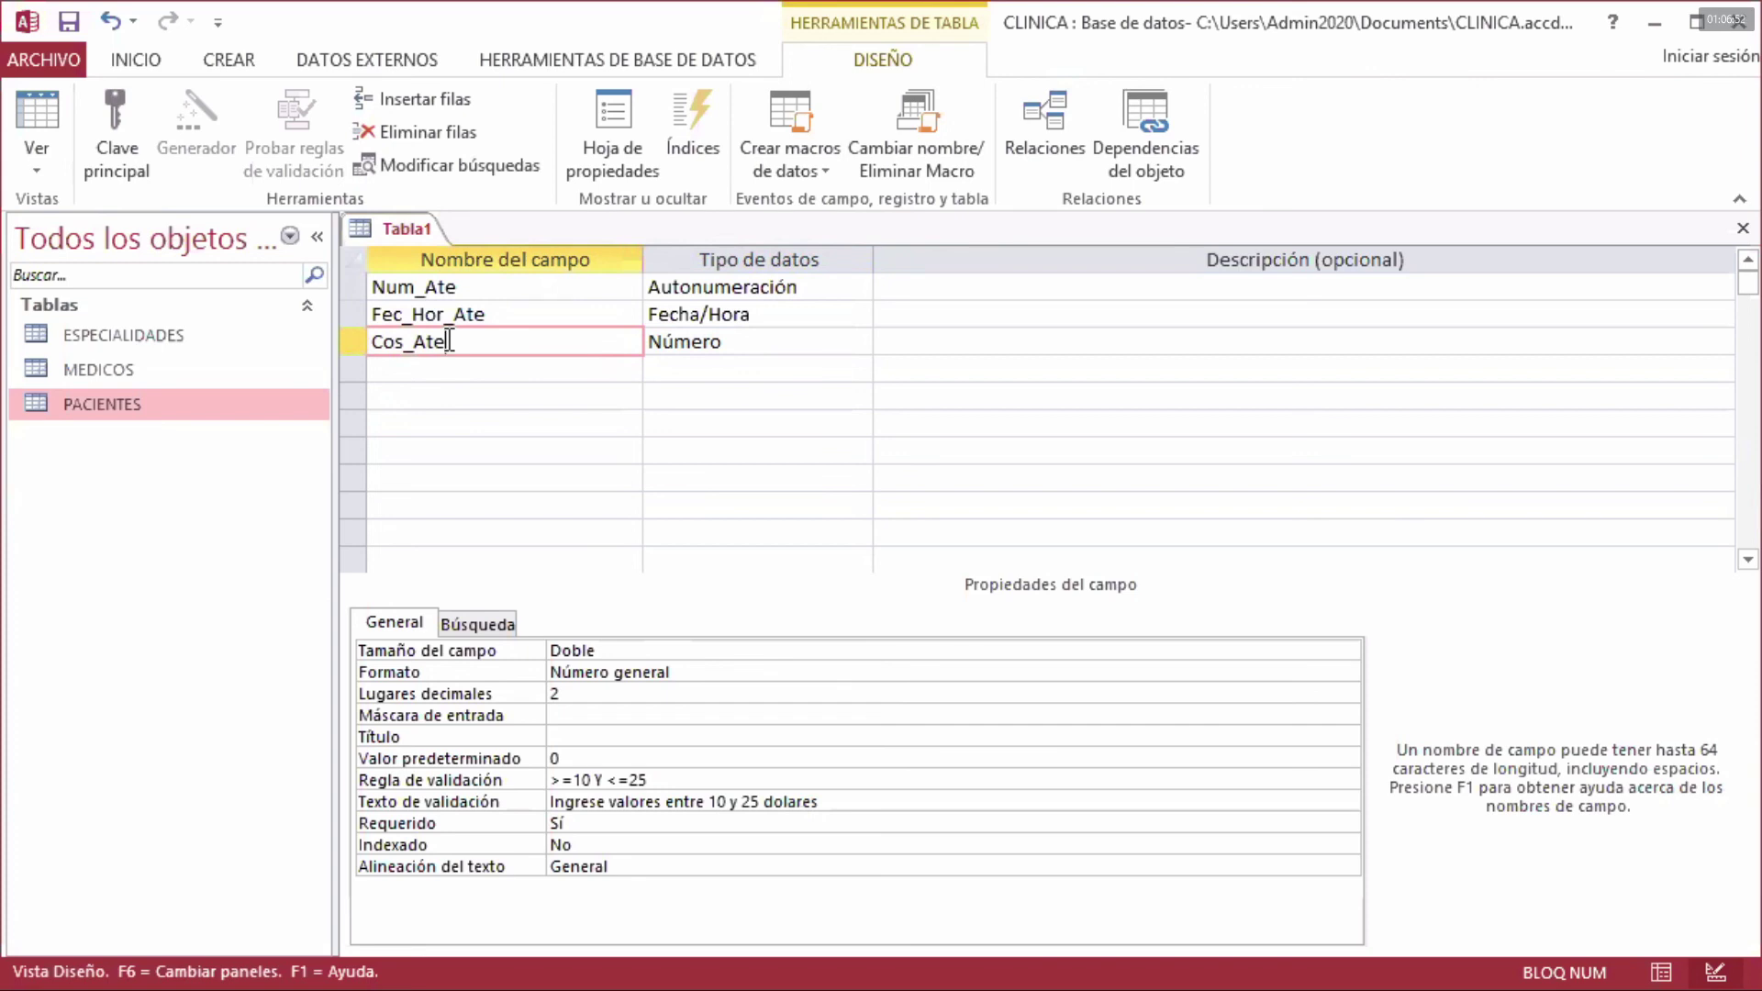
- Add a fourth field named Dig_Ate with the data type Texto corto
left_click(481, 370)
type("Dia")
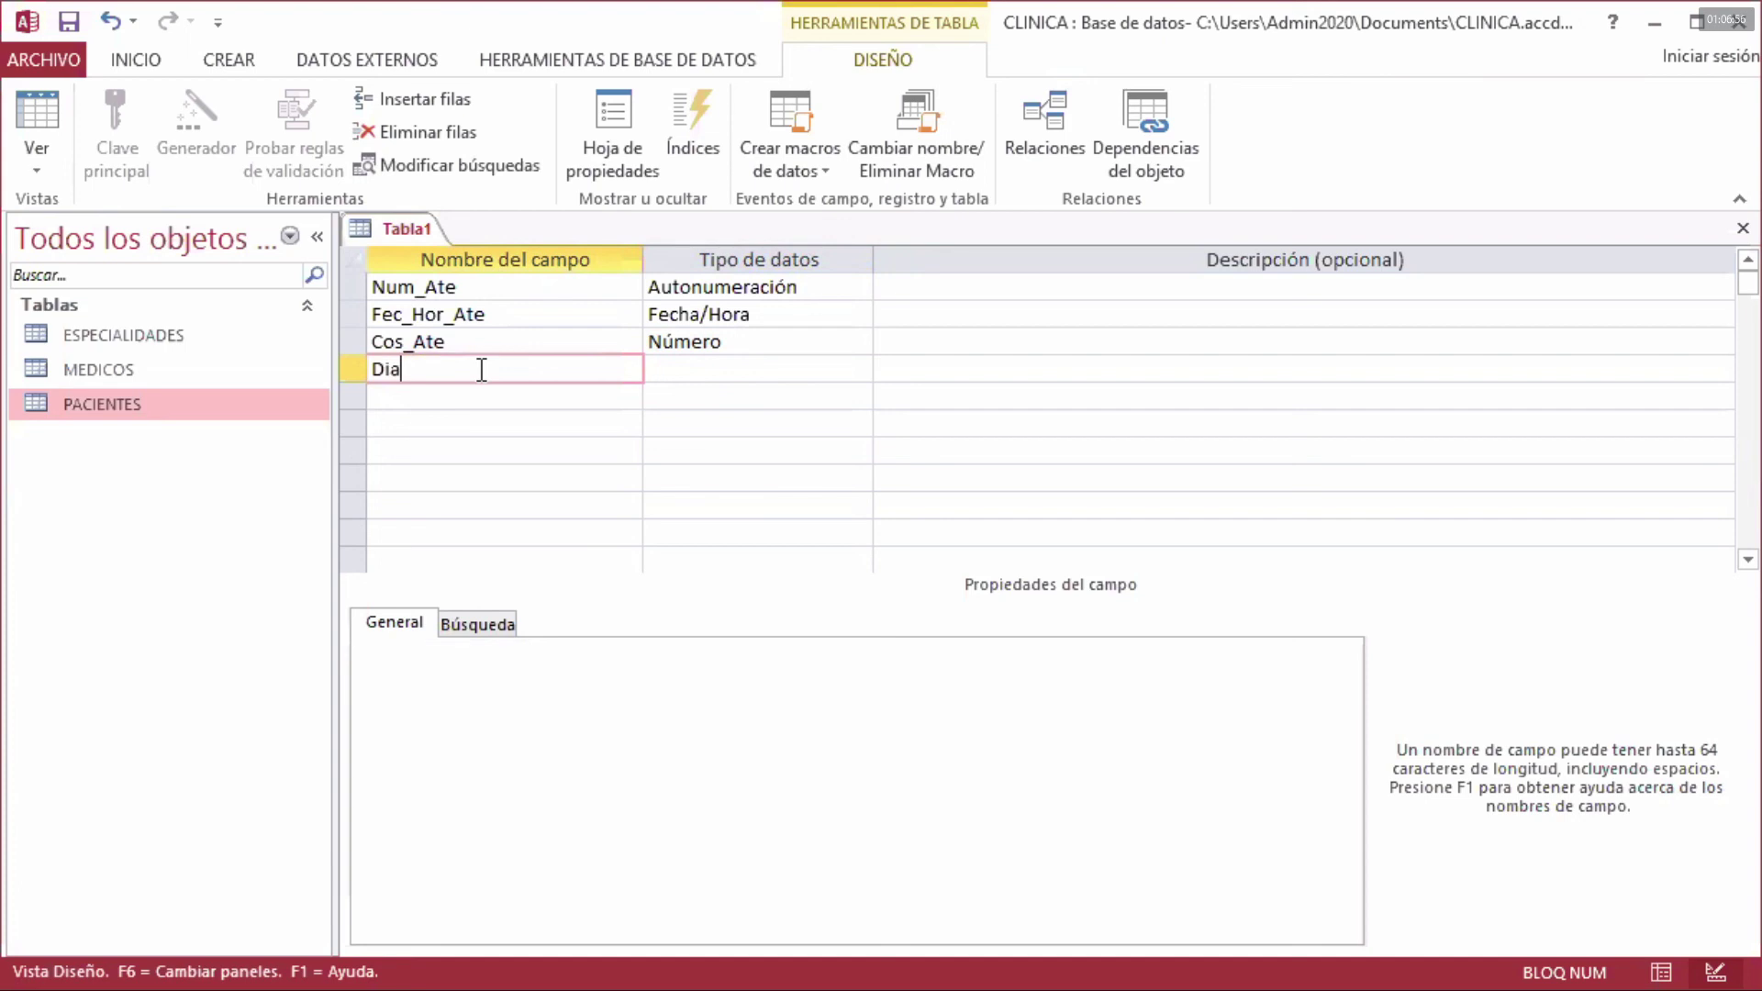
type("g_")
key("BackSpace")
key("BackSpace")
key("BackSpace")
type("g_Ate")
left_click(682, 369)
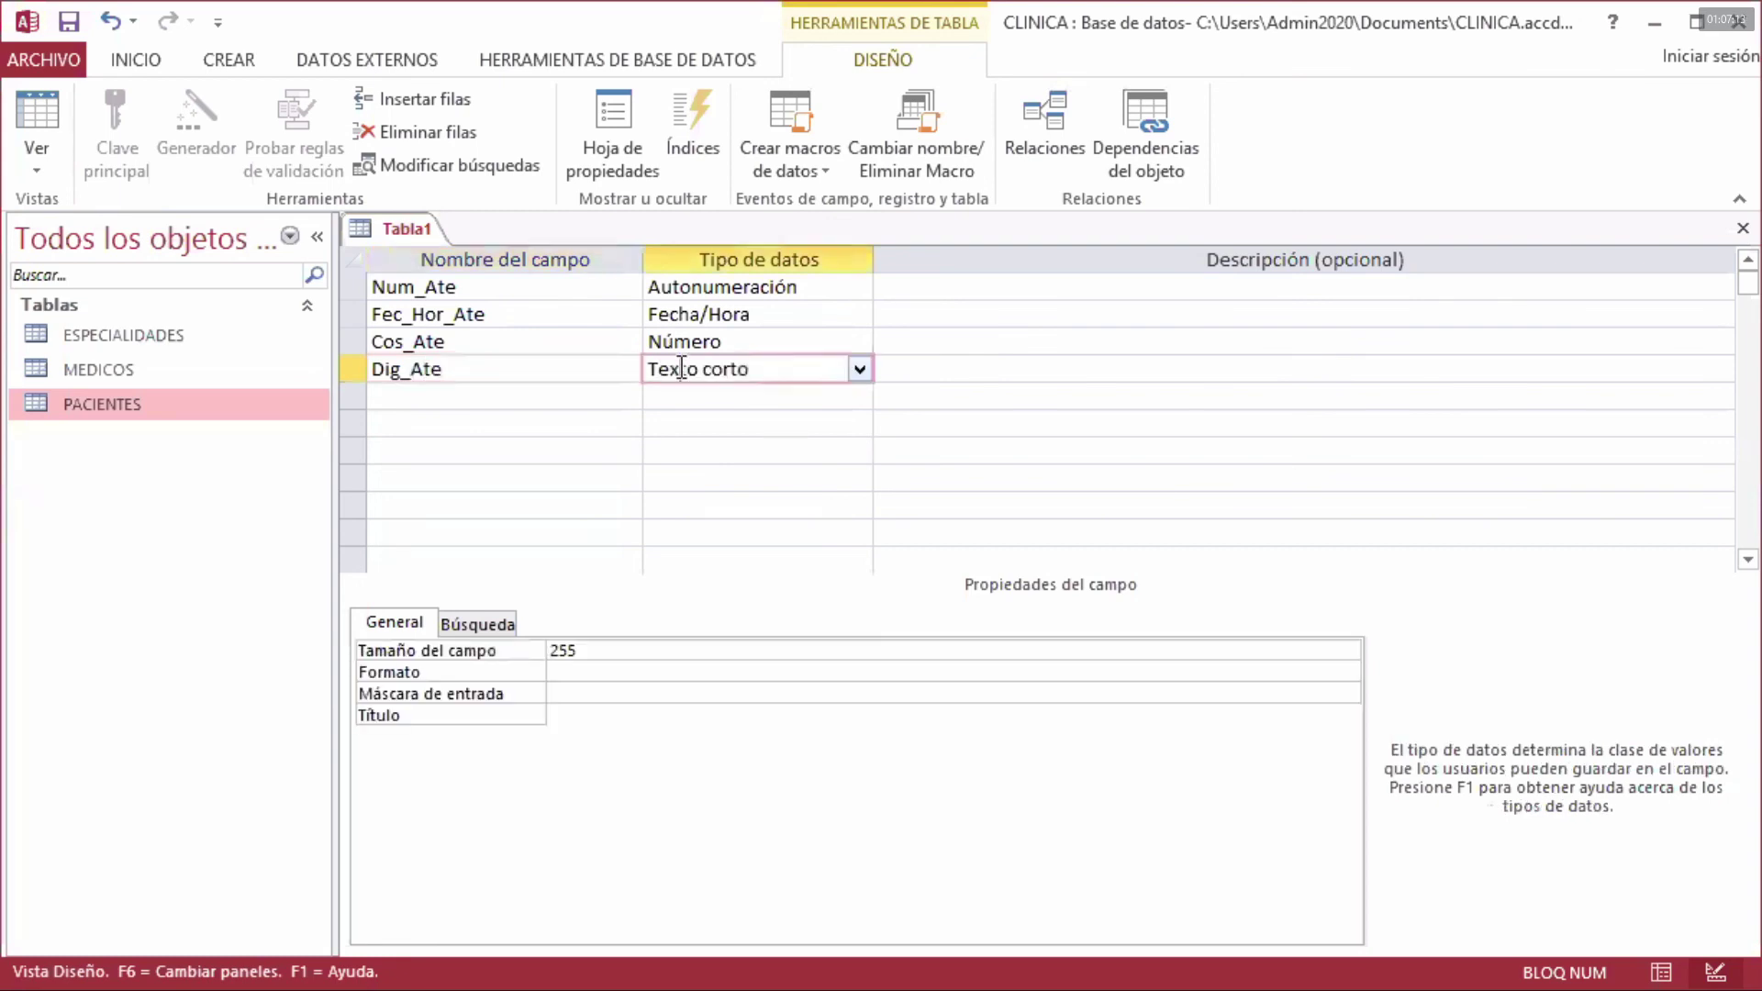
- Set the Dig_Ate field's size to 50 and make the field required
left_click(578, 654)
double_click(555, 651)
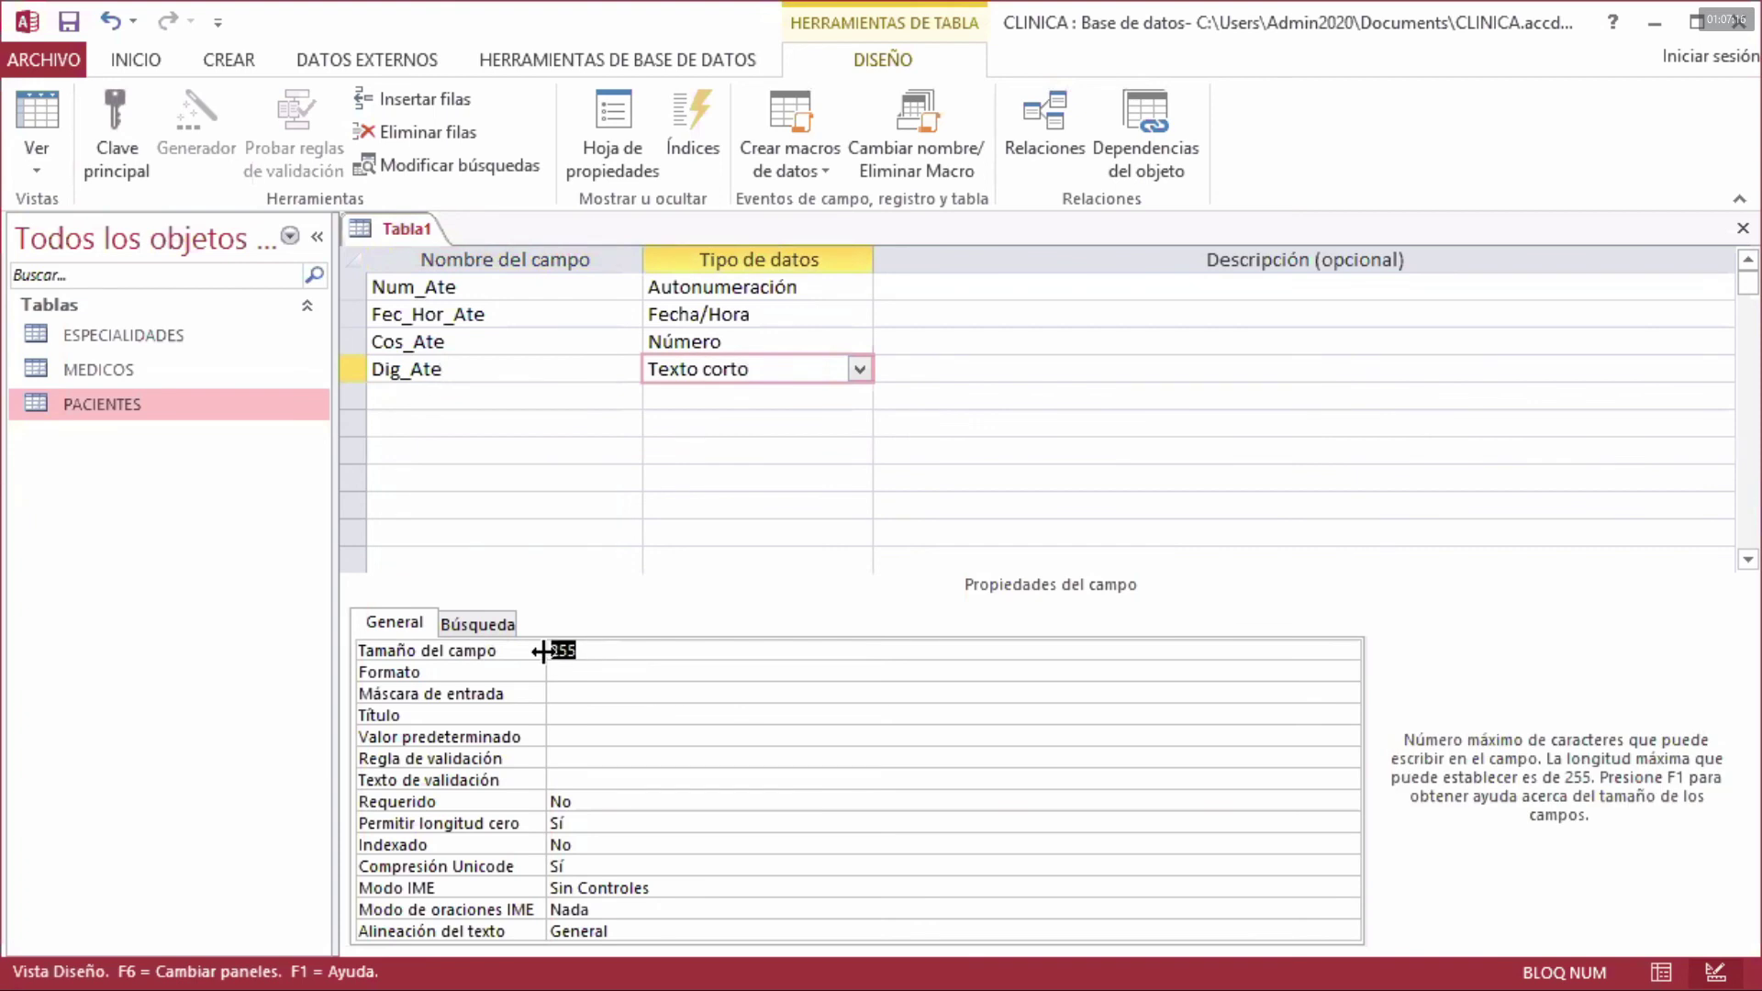
type("10")
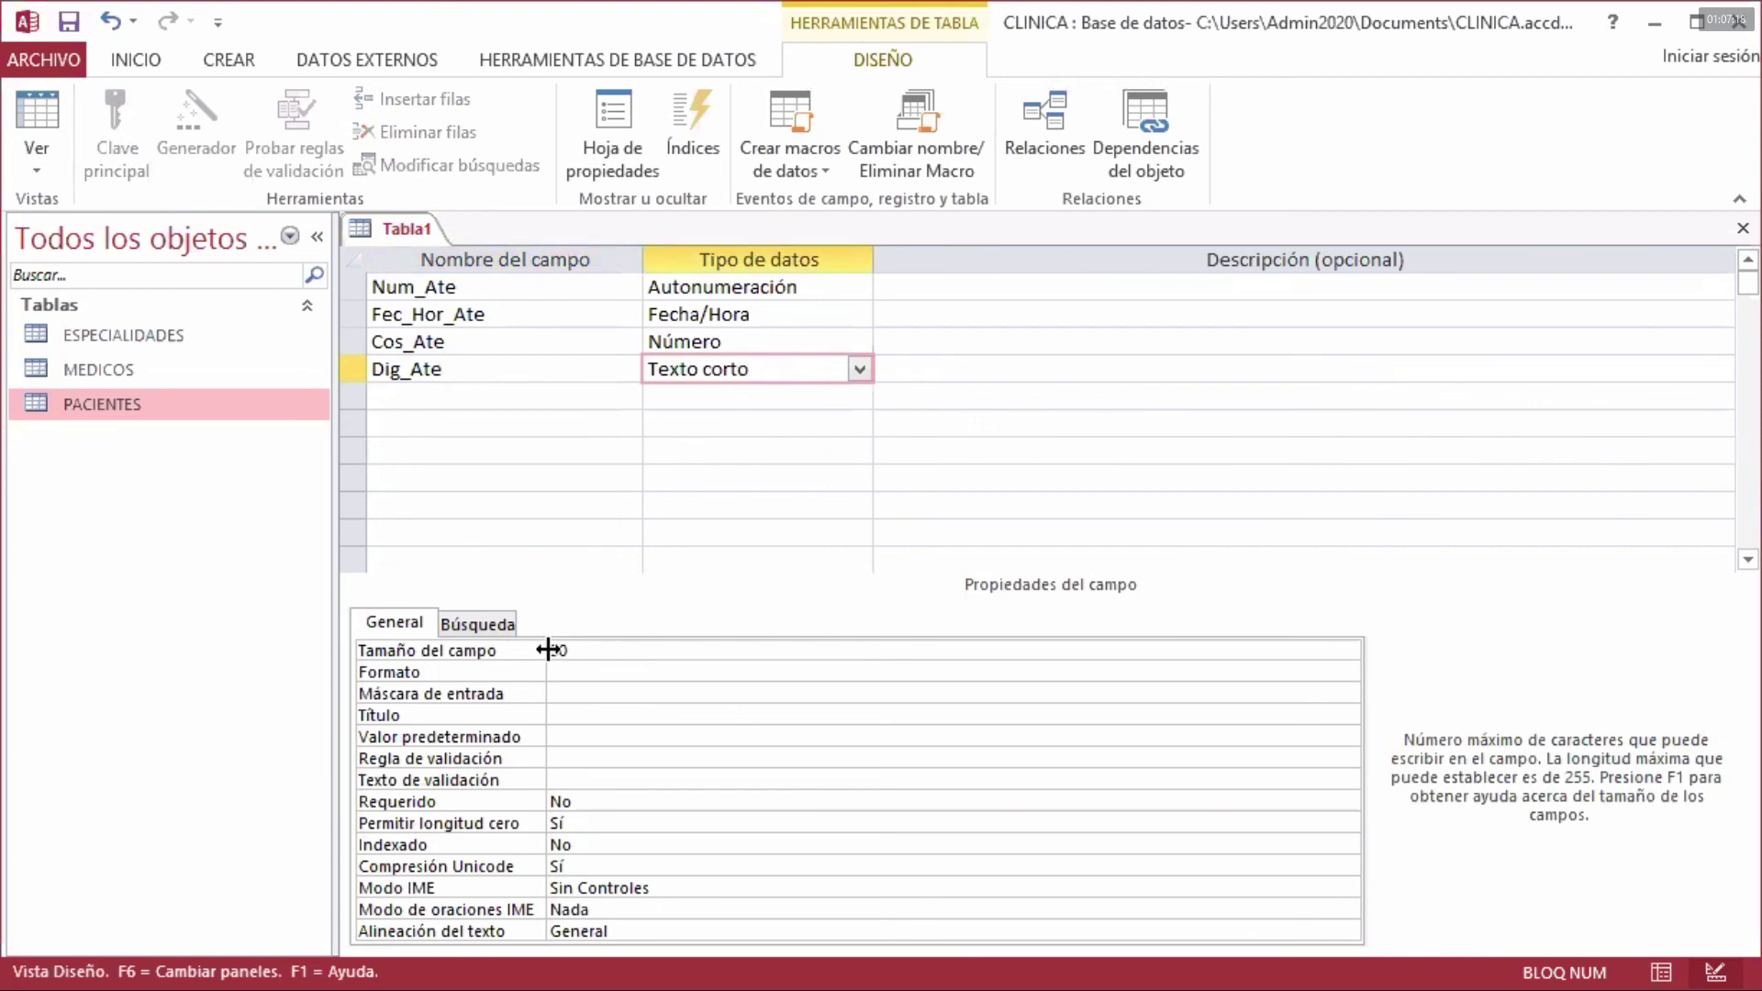
double_click(587, 800)
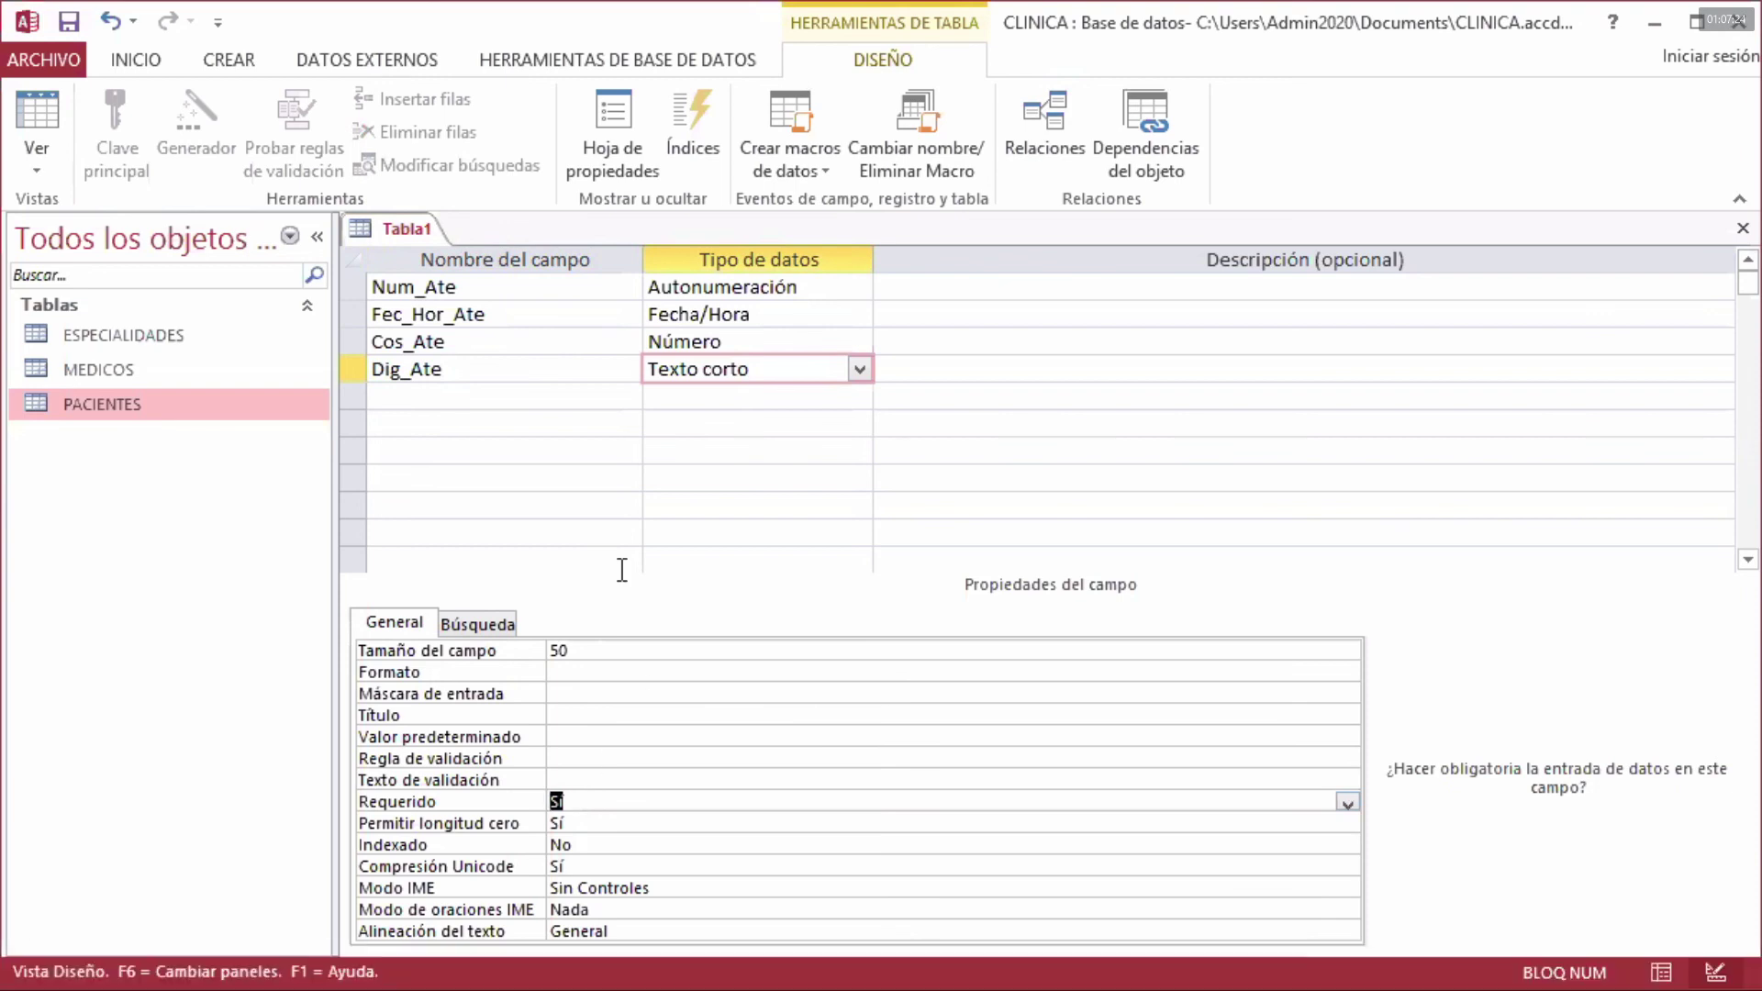
- Add a fifth field named Id_Med_Ate with the data type Texto corto and a field size of 10
left_click(596, 401)
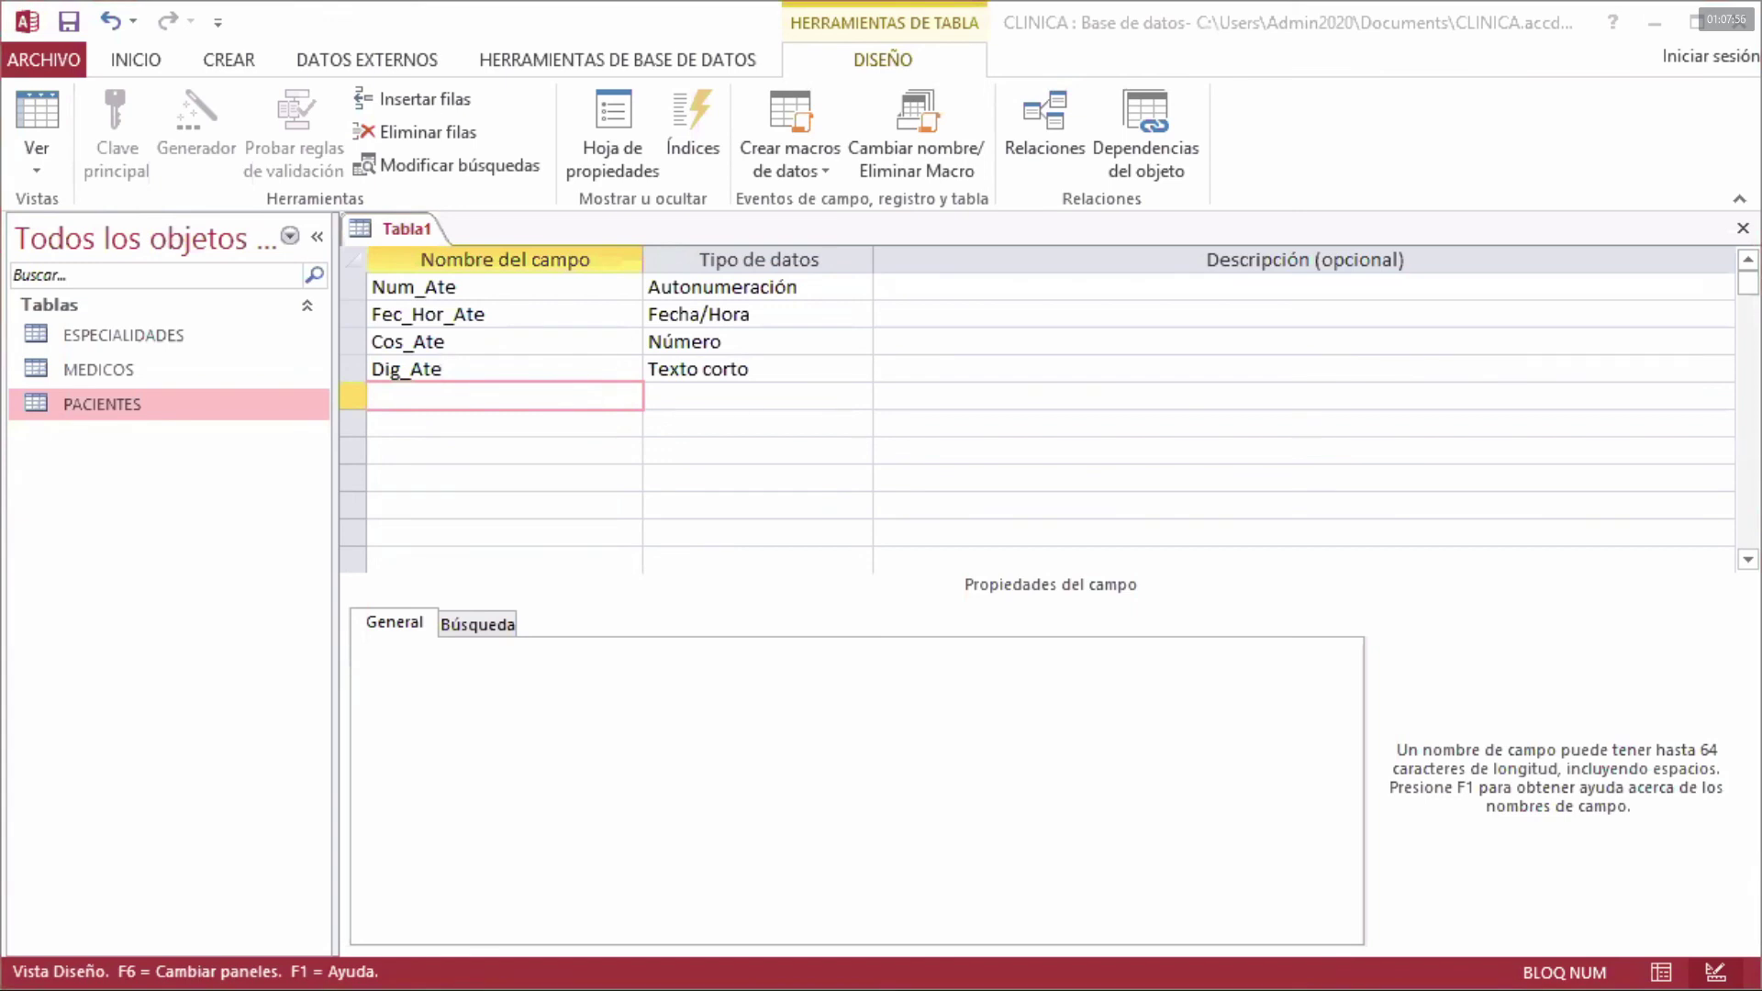
left_click(417, 394)
type("Id")
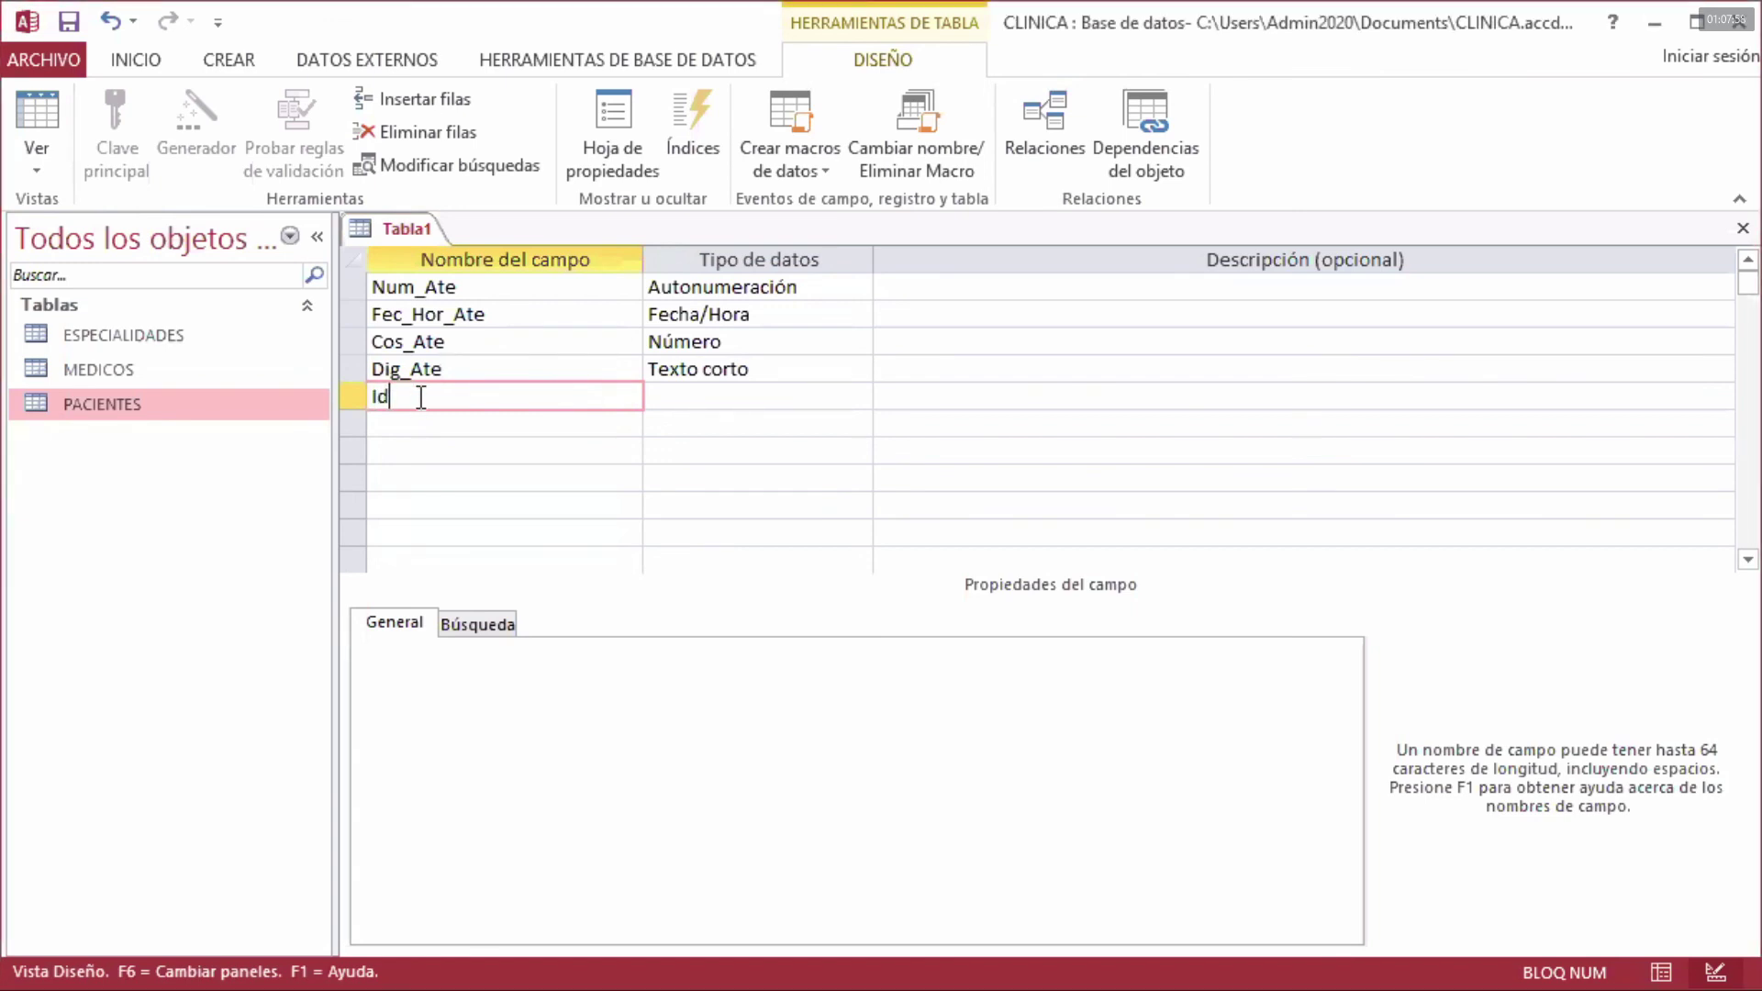
type("_Med_Ate")
key("Tab")
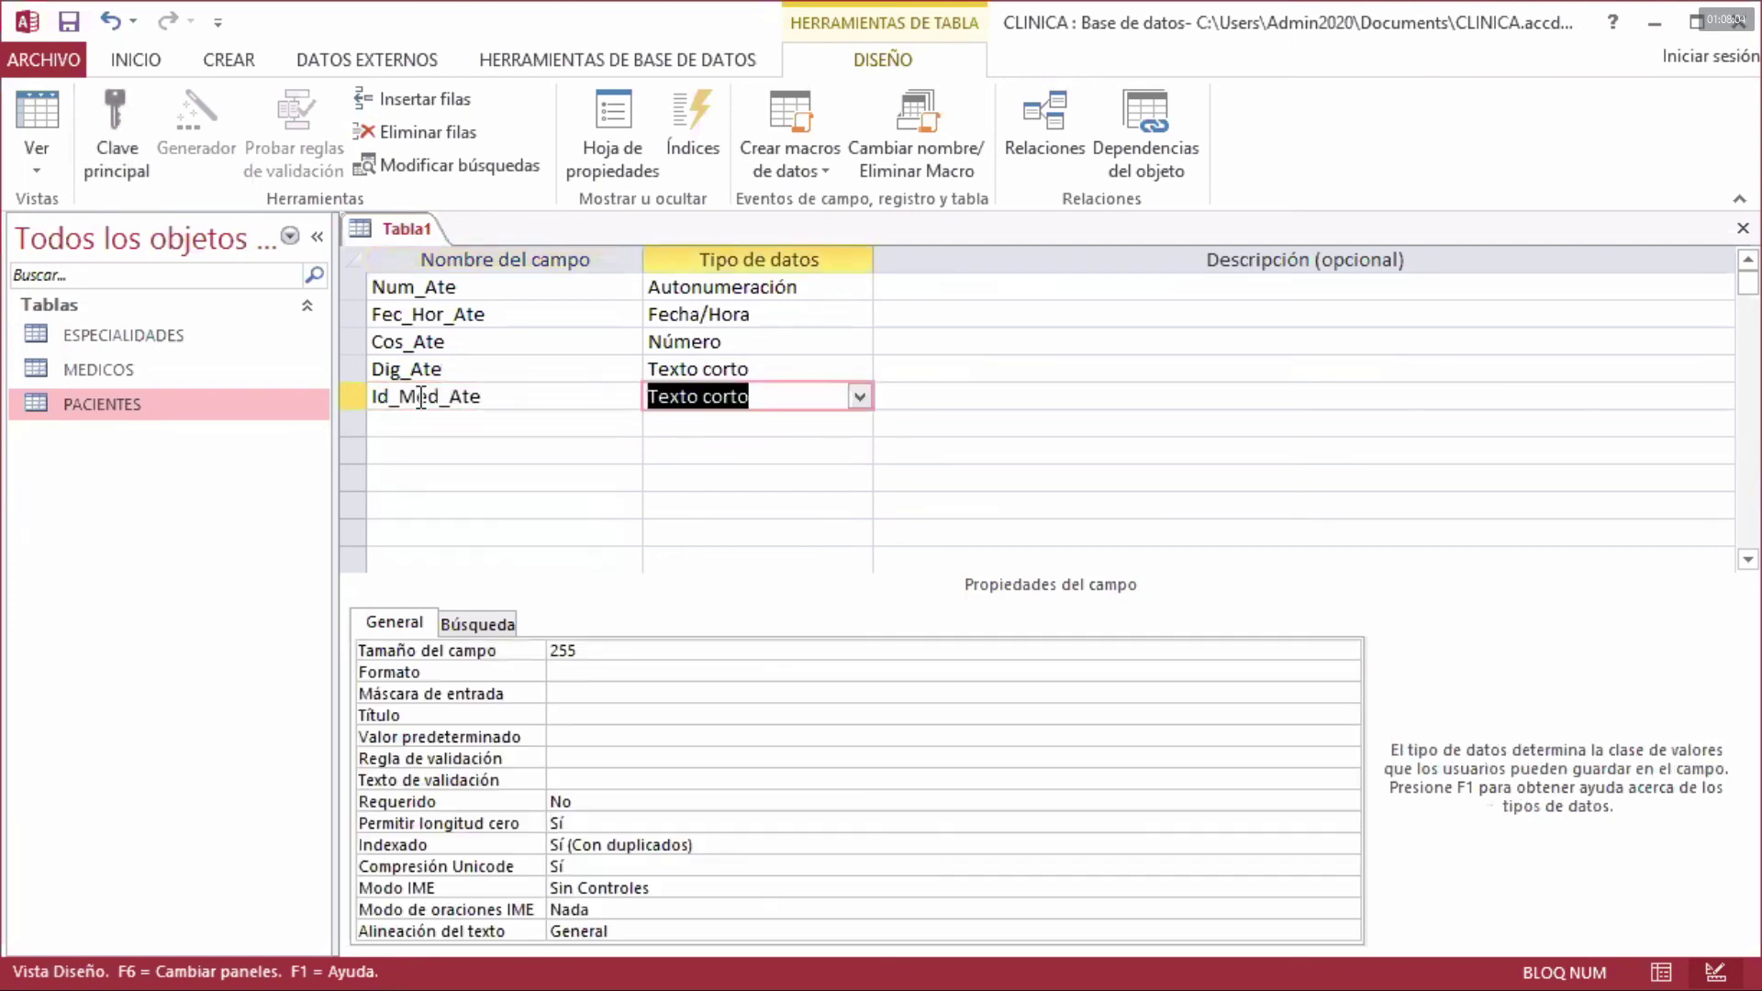
left_click(593, 650)
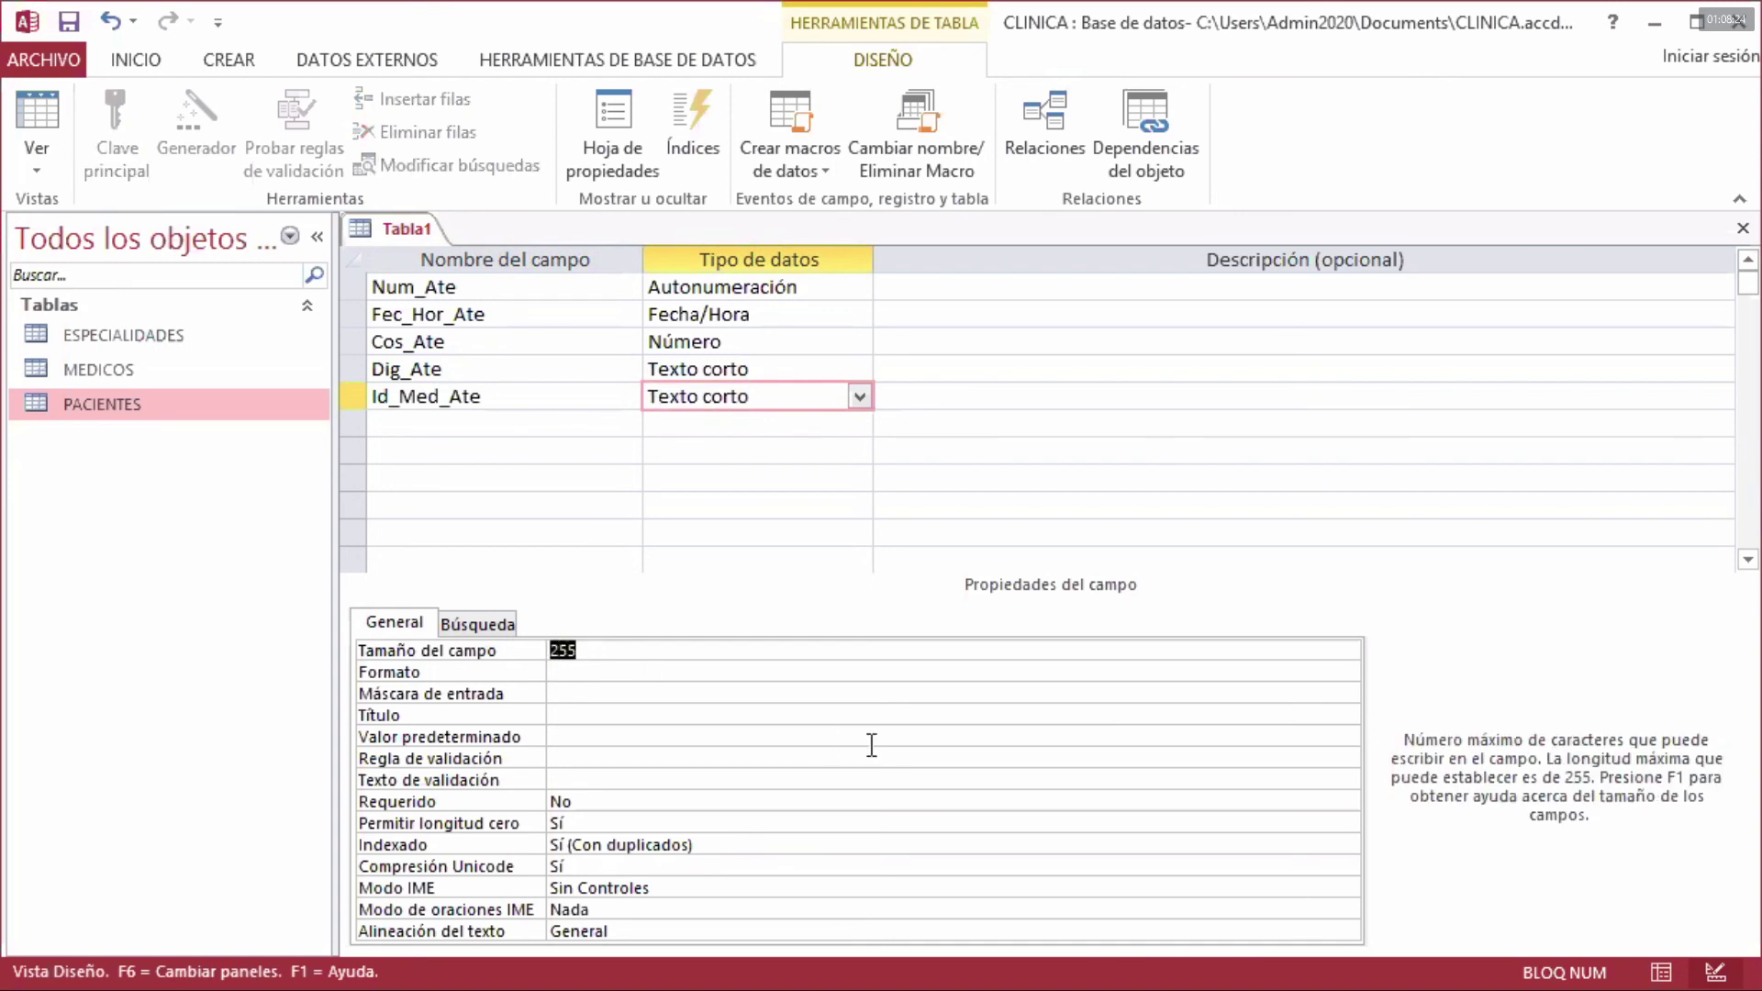
type("10")
- Open the MEDICOS and PACIENTES tables in design view to check the field sizes of their primary keys
left_click(144, 371)
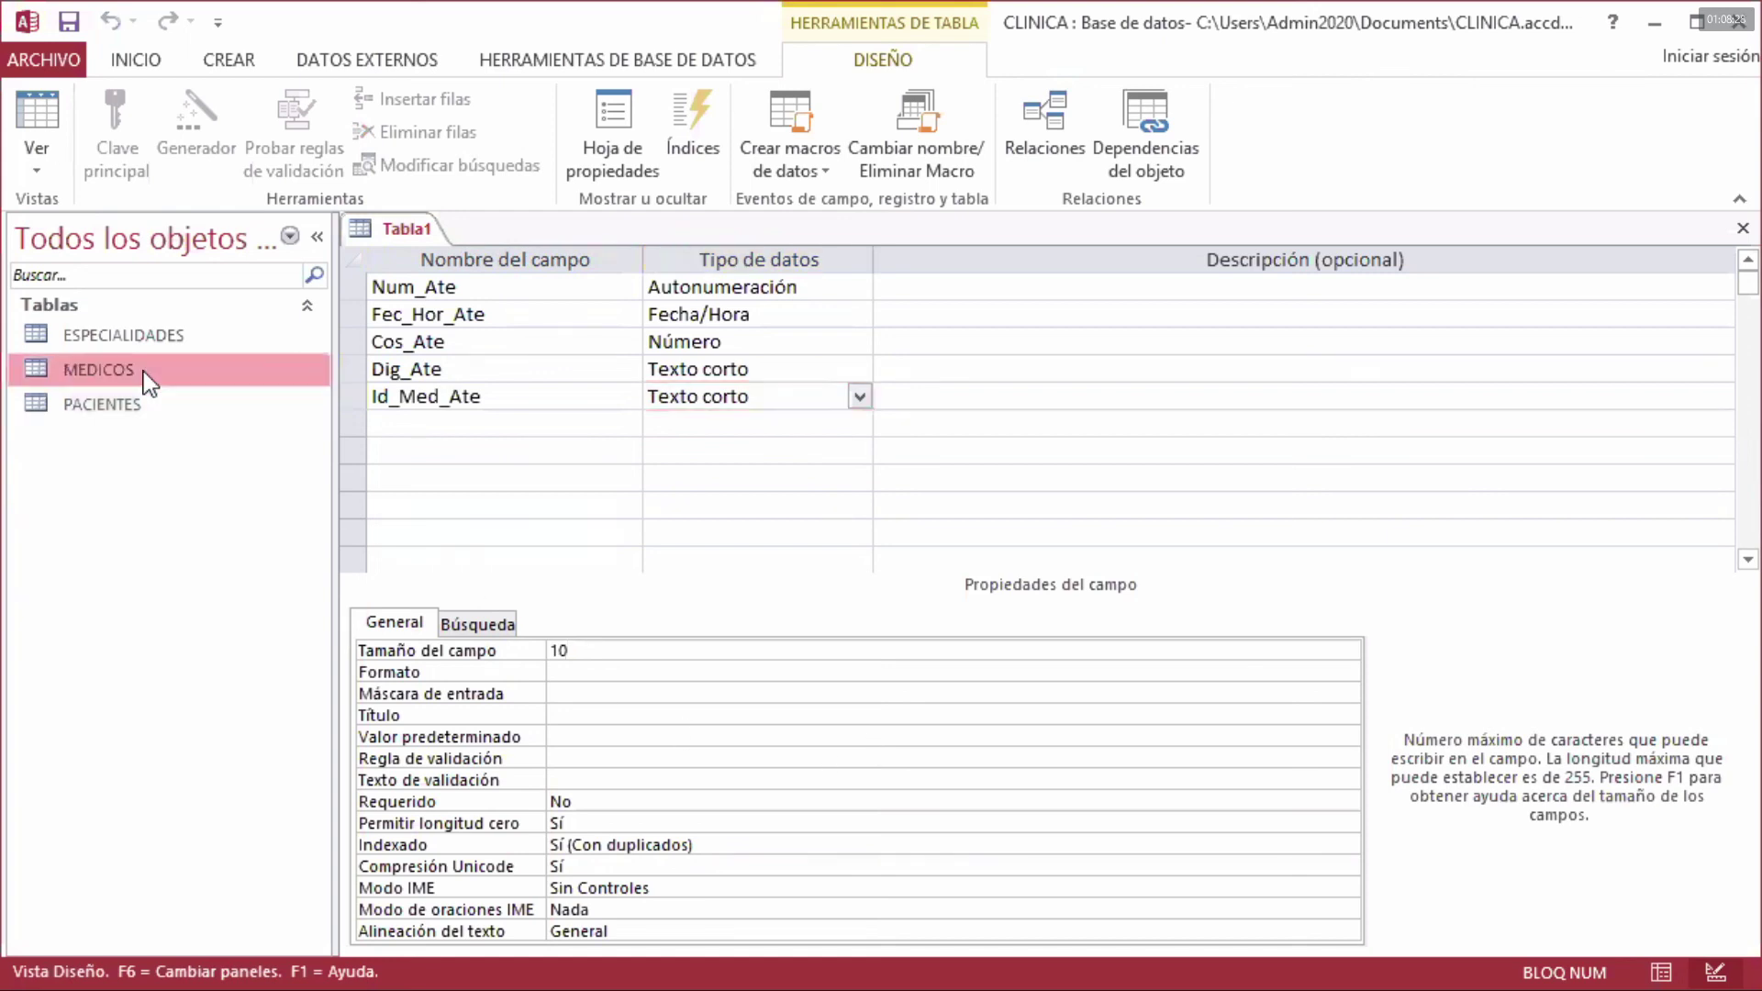
right_click(146, 375)
left_click(229, 427)
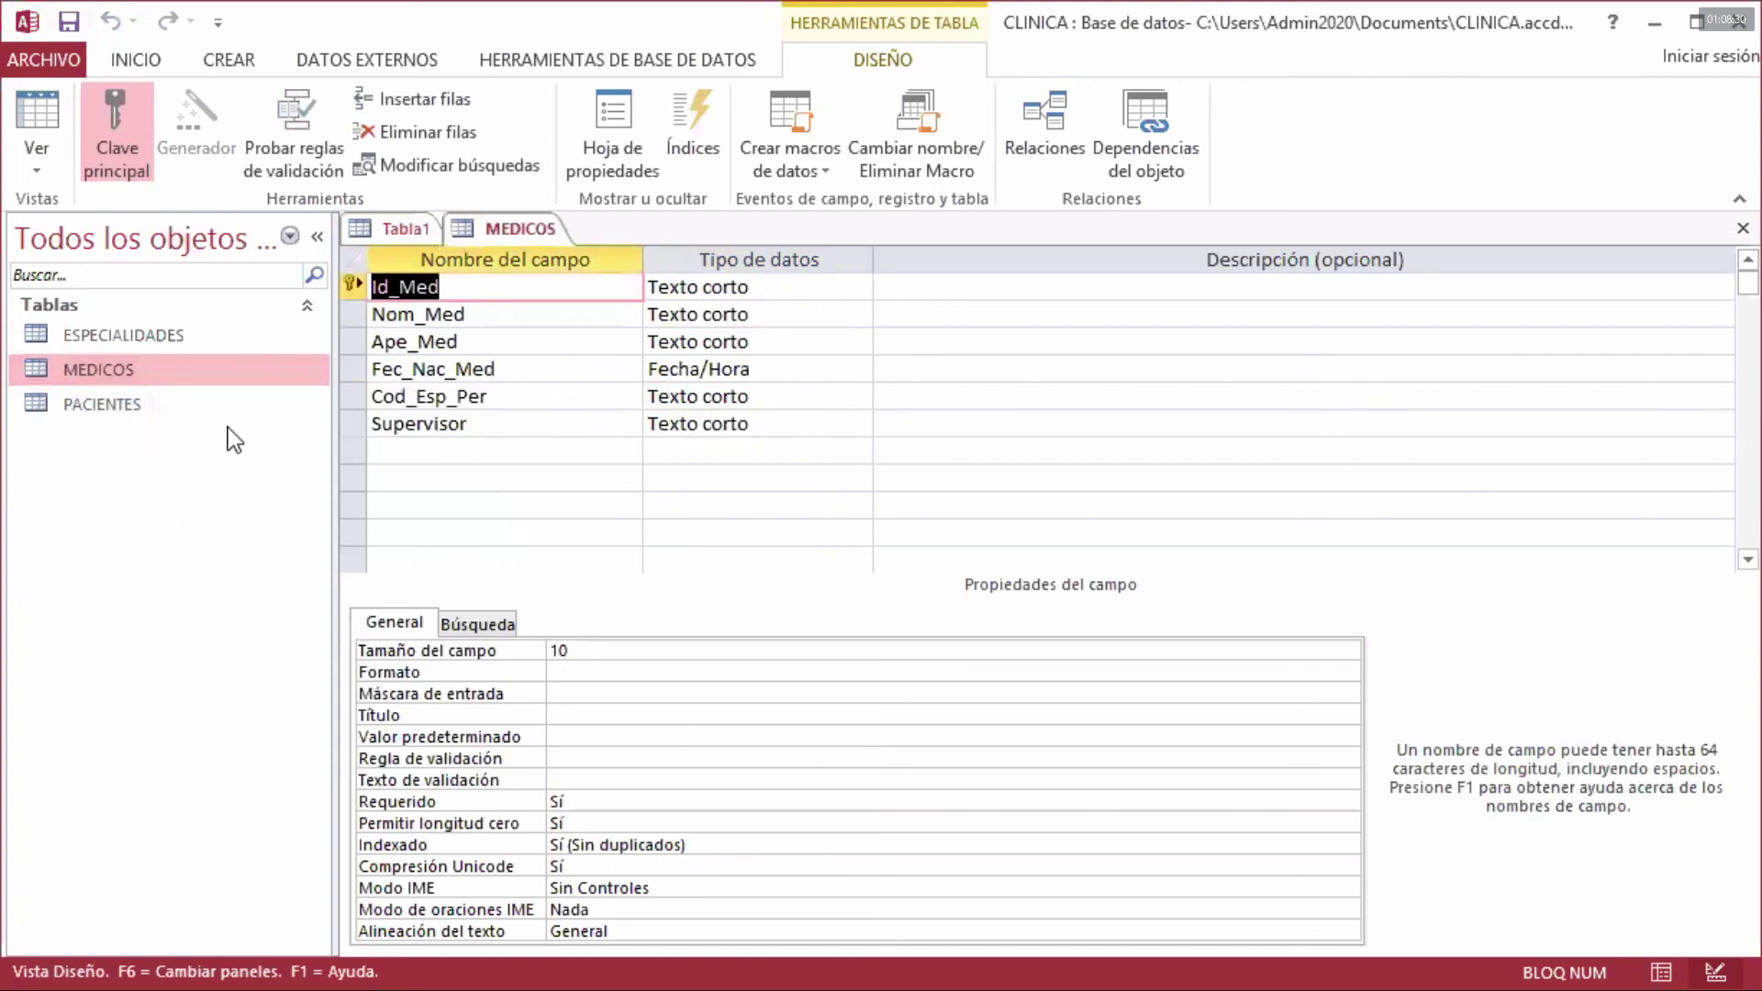
right_click(123, 402)
left_click(213, 457)
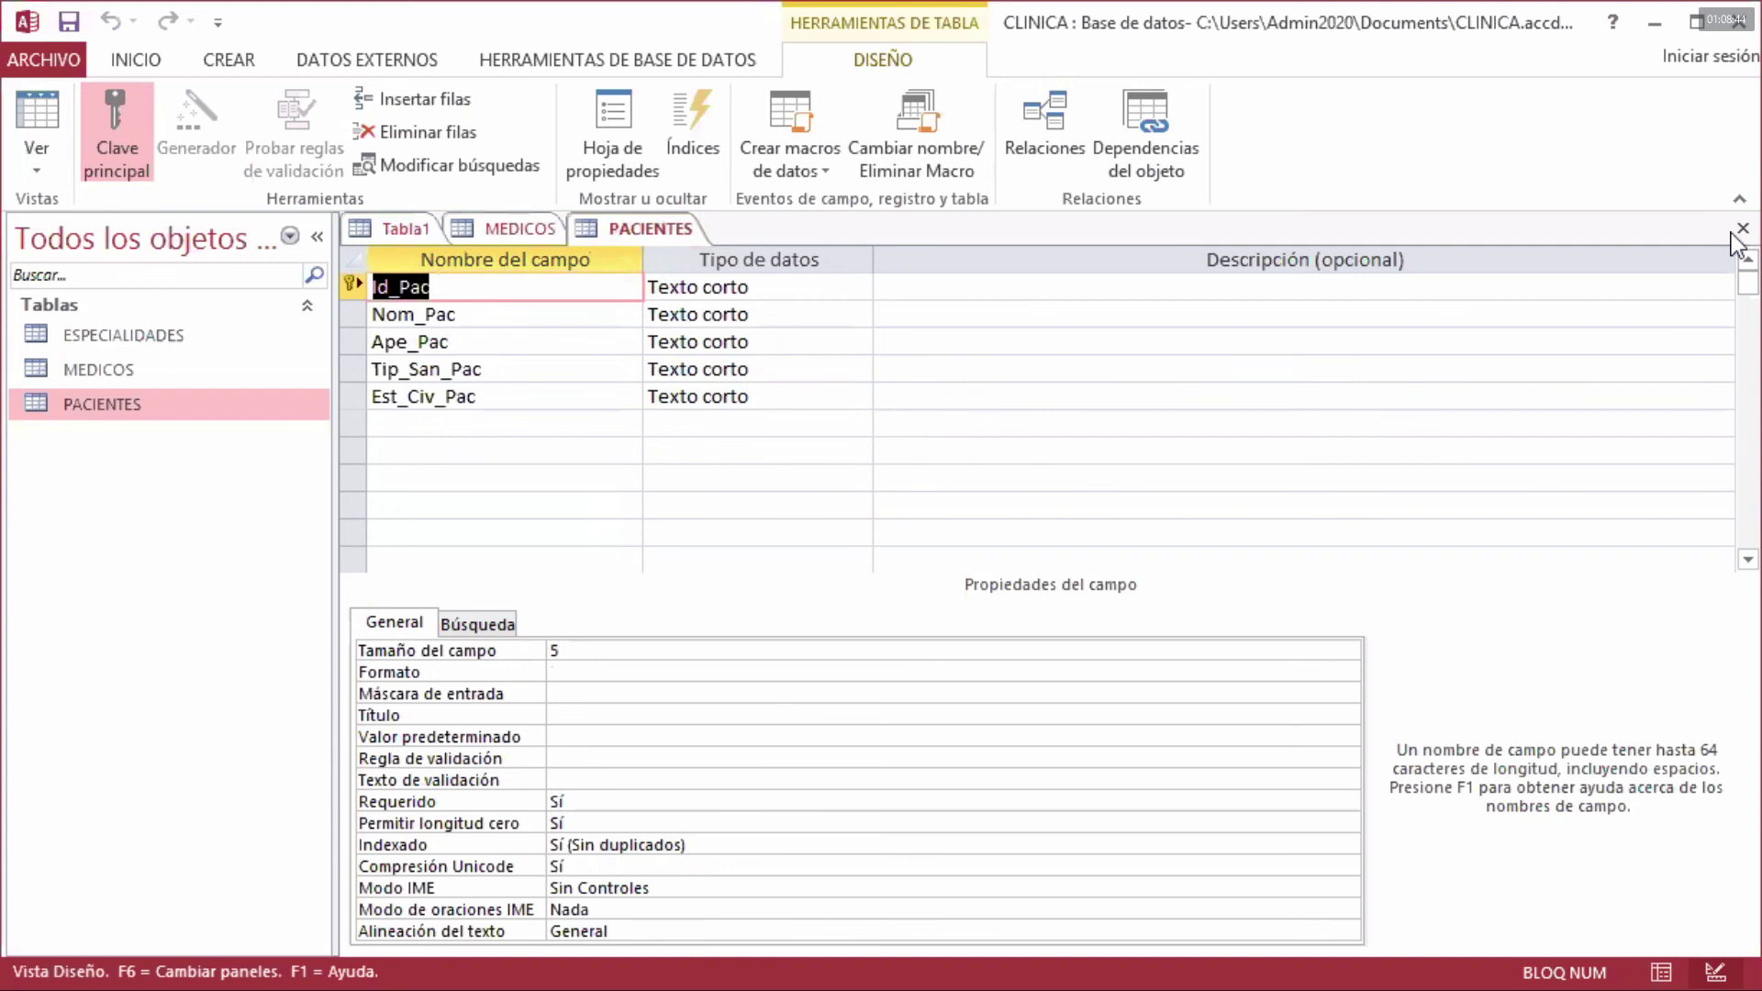
- Return to the Tabla1 design and make data entry in the Id_Med_Ate field required
left_click(421, 229)
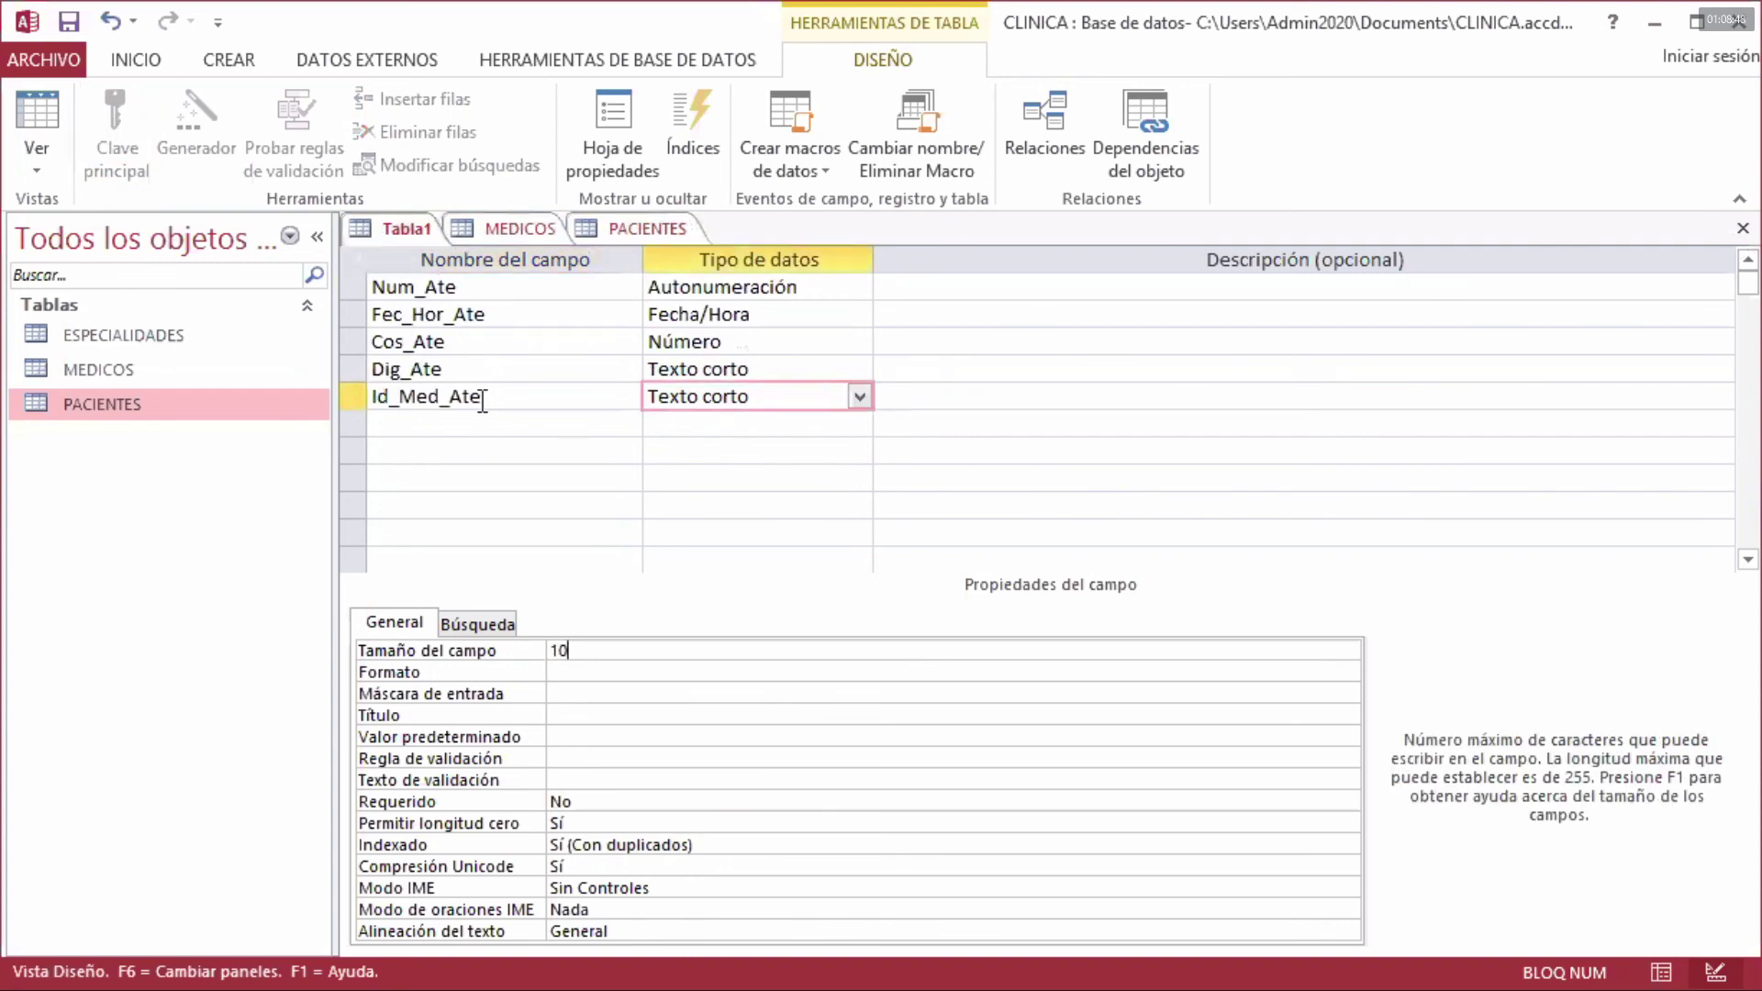
left_click(577, 650)
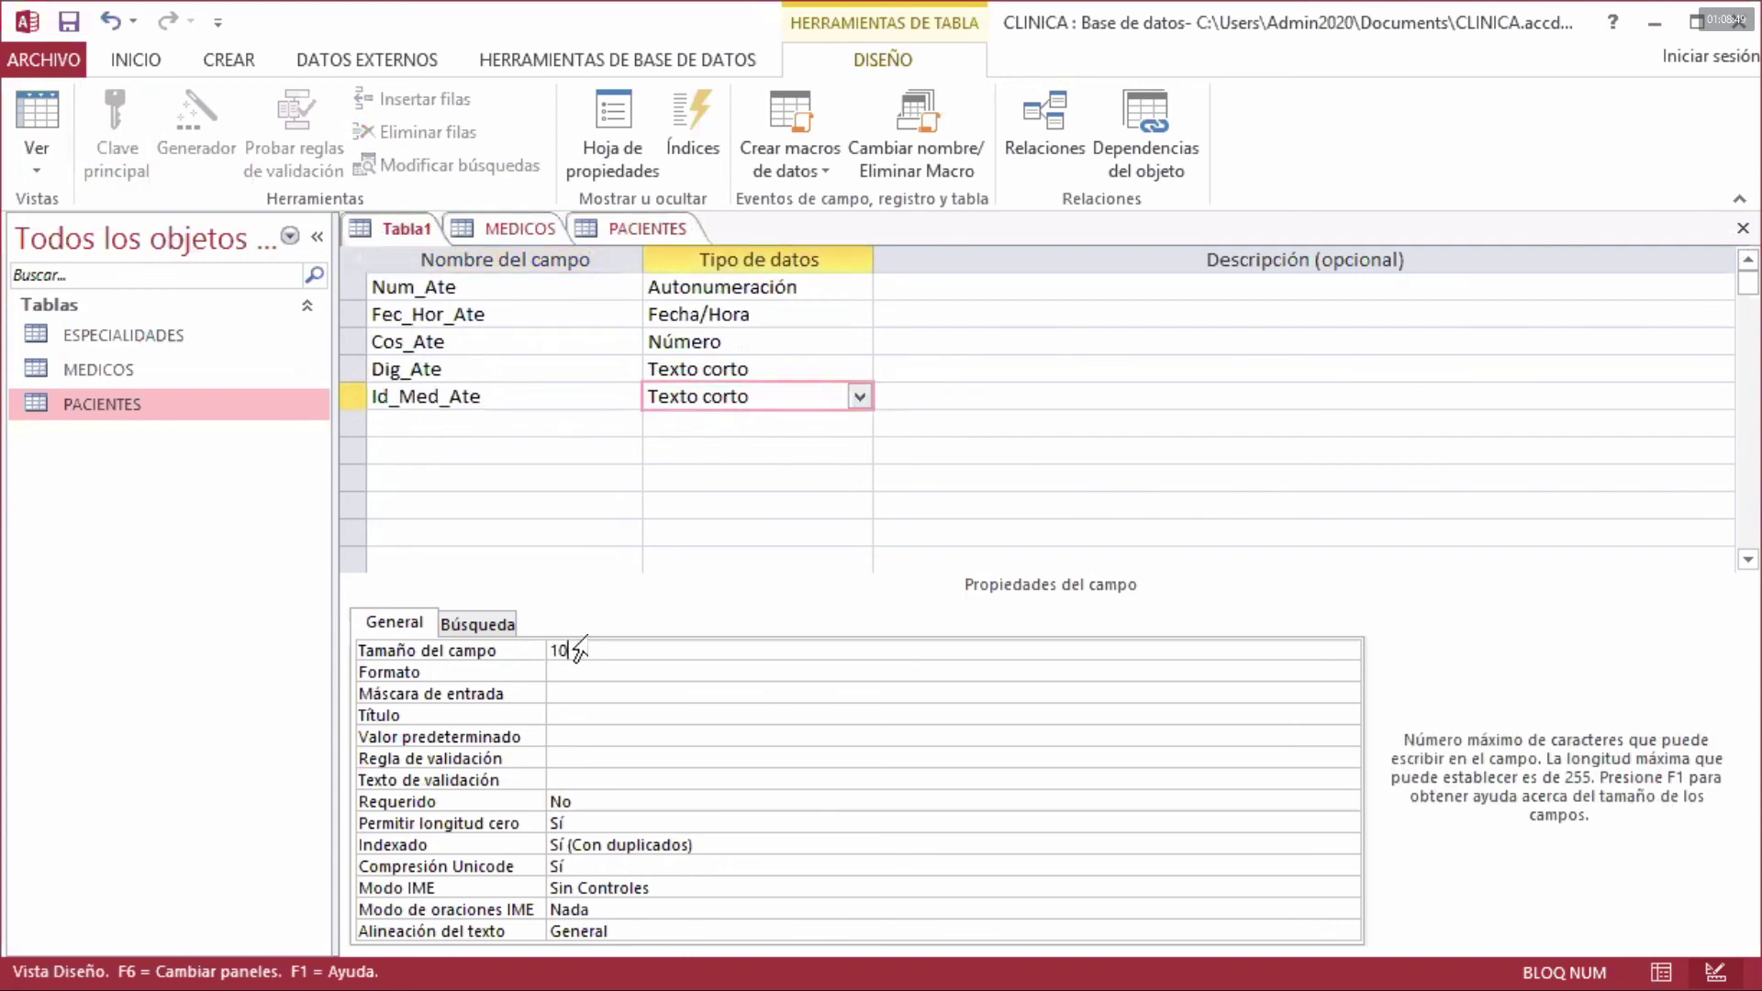
double_click(593, 804)
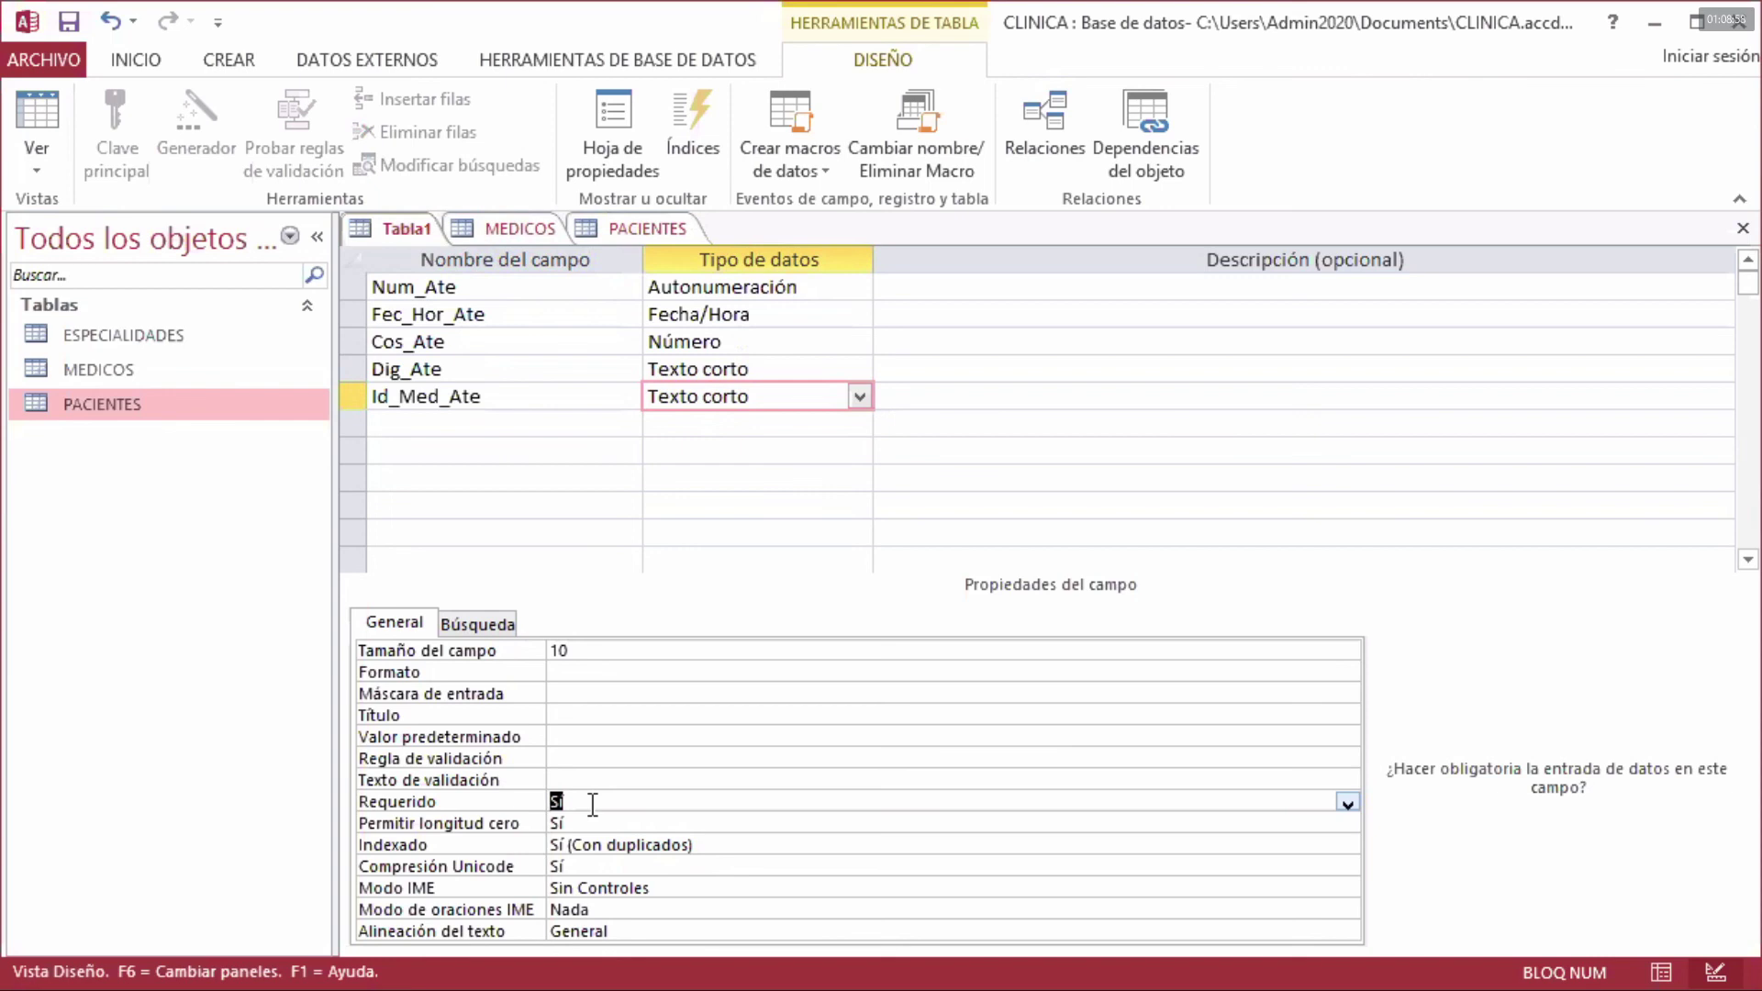
- Add a sixth field named Id_Pac_Ate with the data type Texto corto
left_click(518, 420)
type("I")
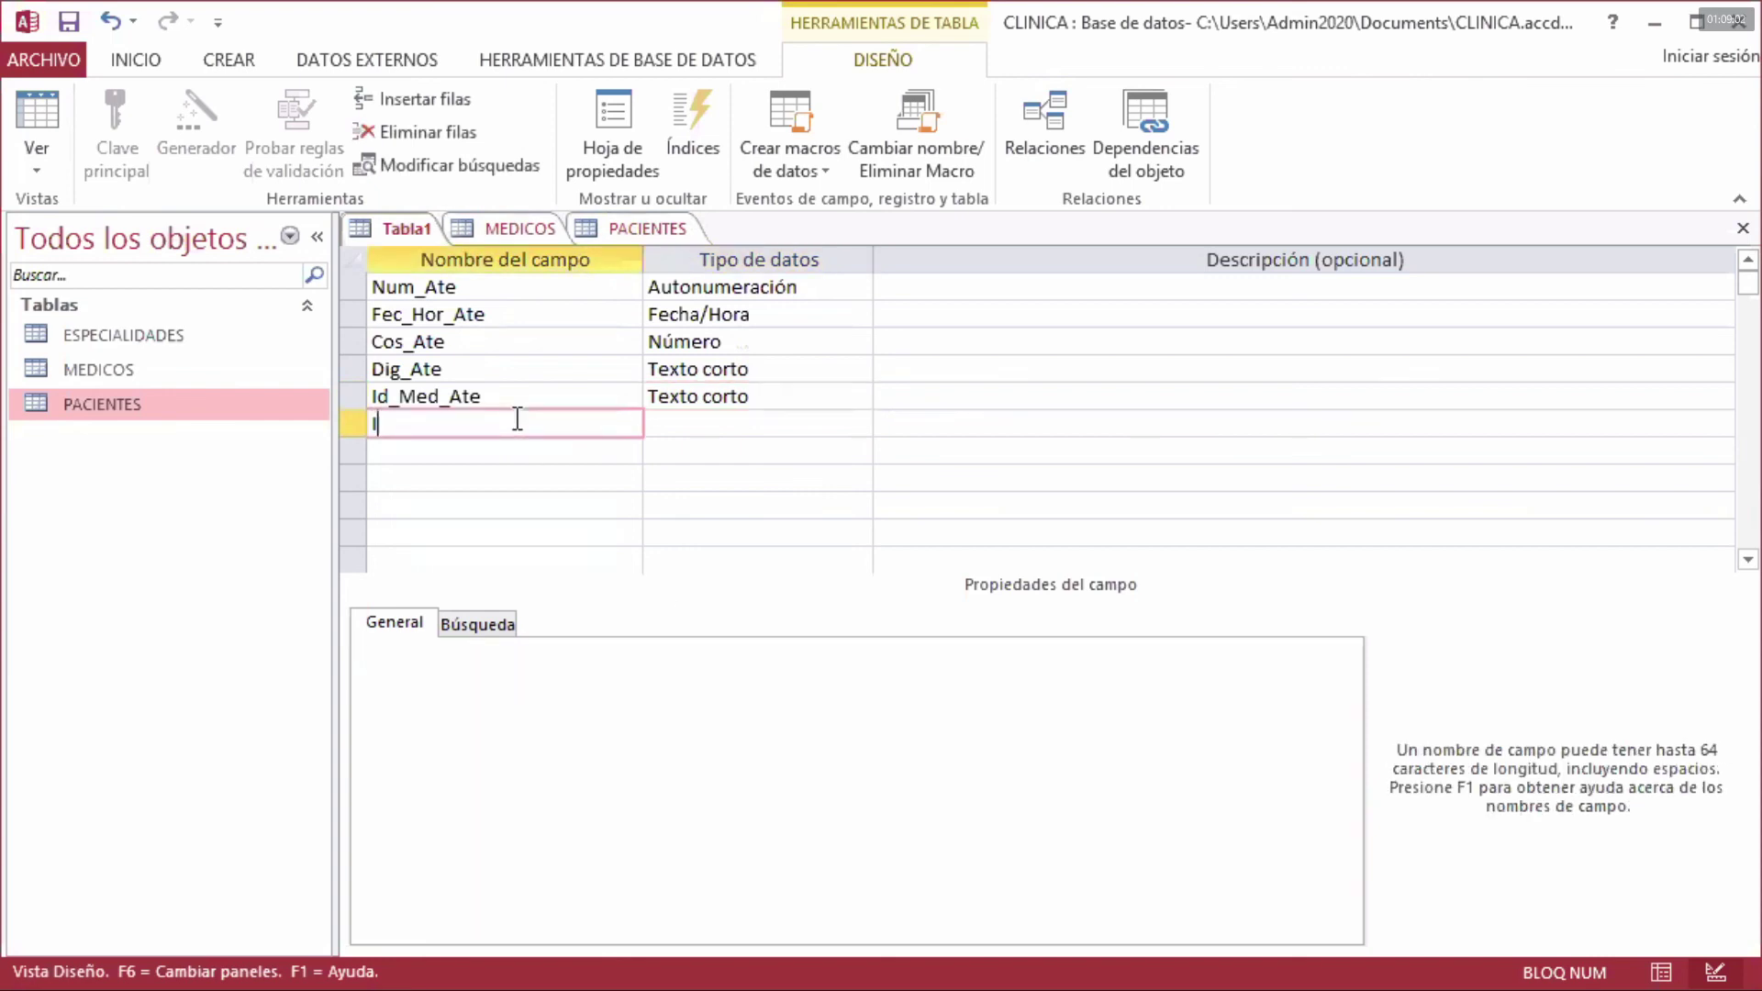
type("d_Pac_Ate")
key("Tab")
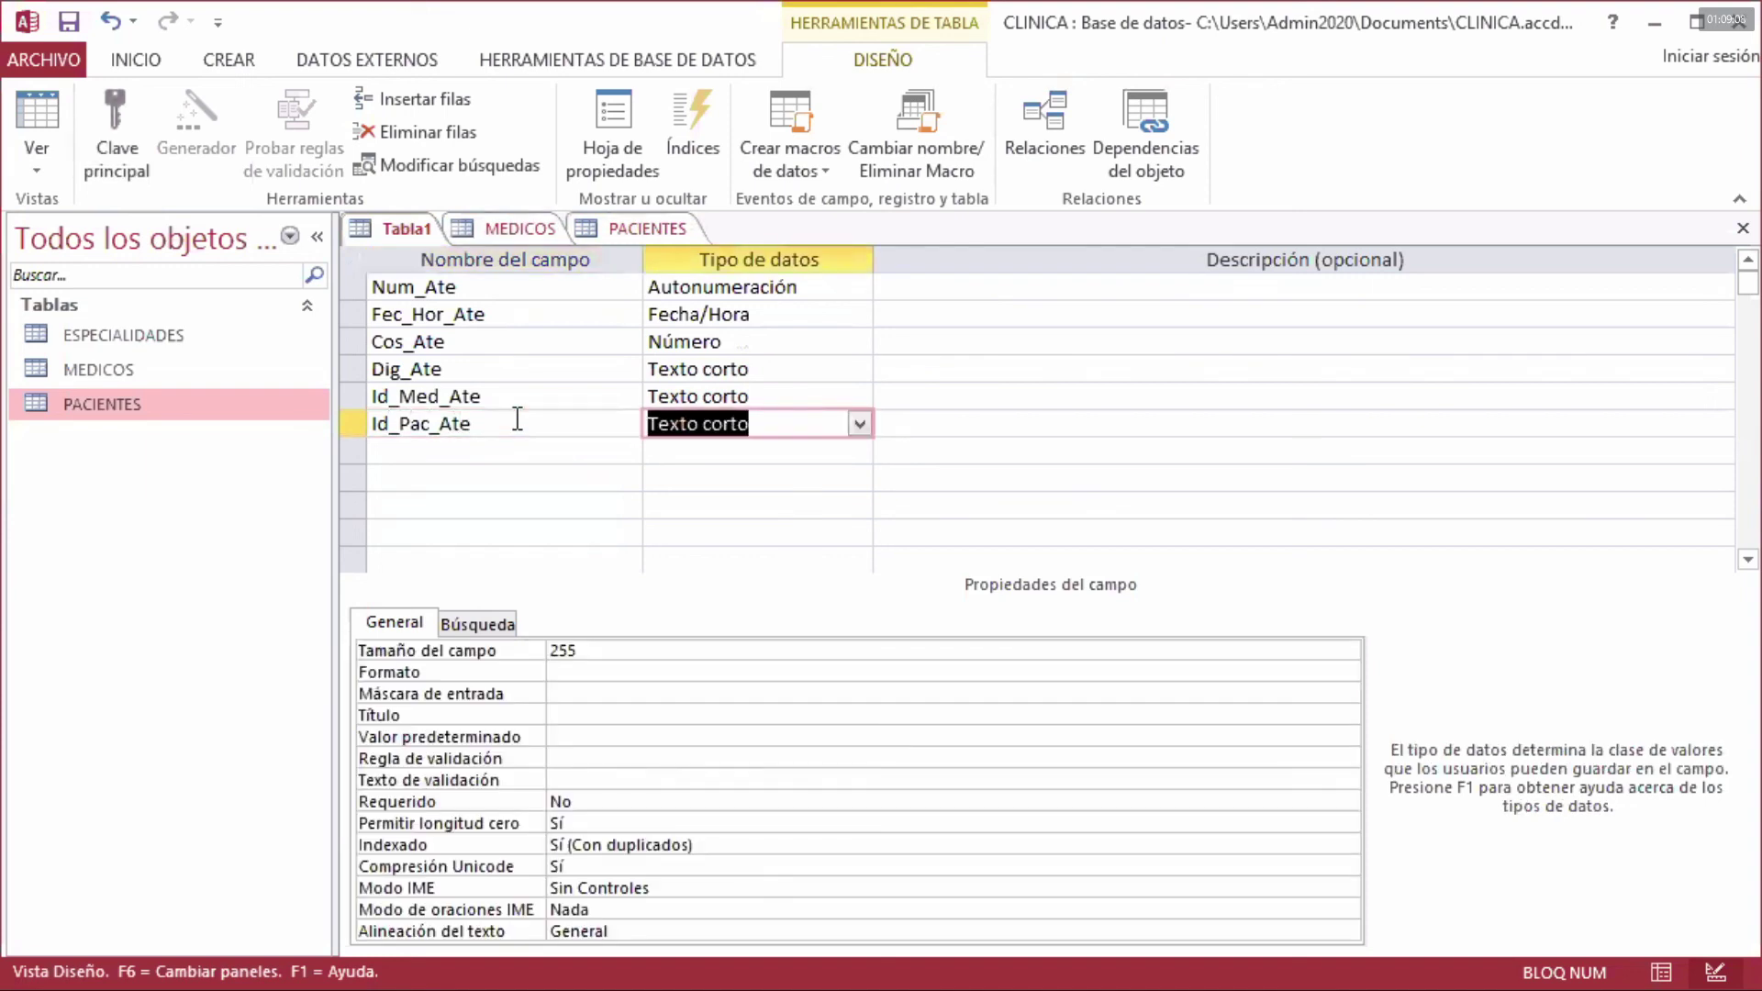
- Set the Id_Pac_Ate field's size to 5 and make the field required
left_click(564, 653)
double_click(548, 658)
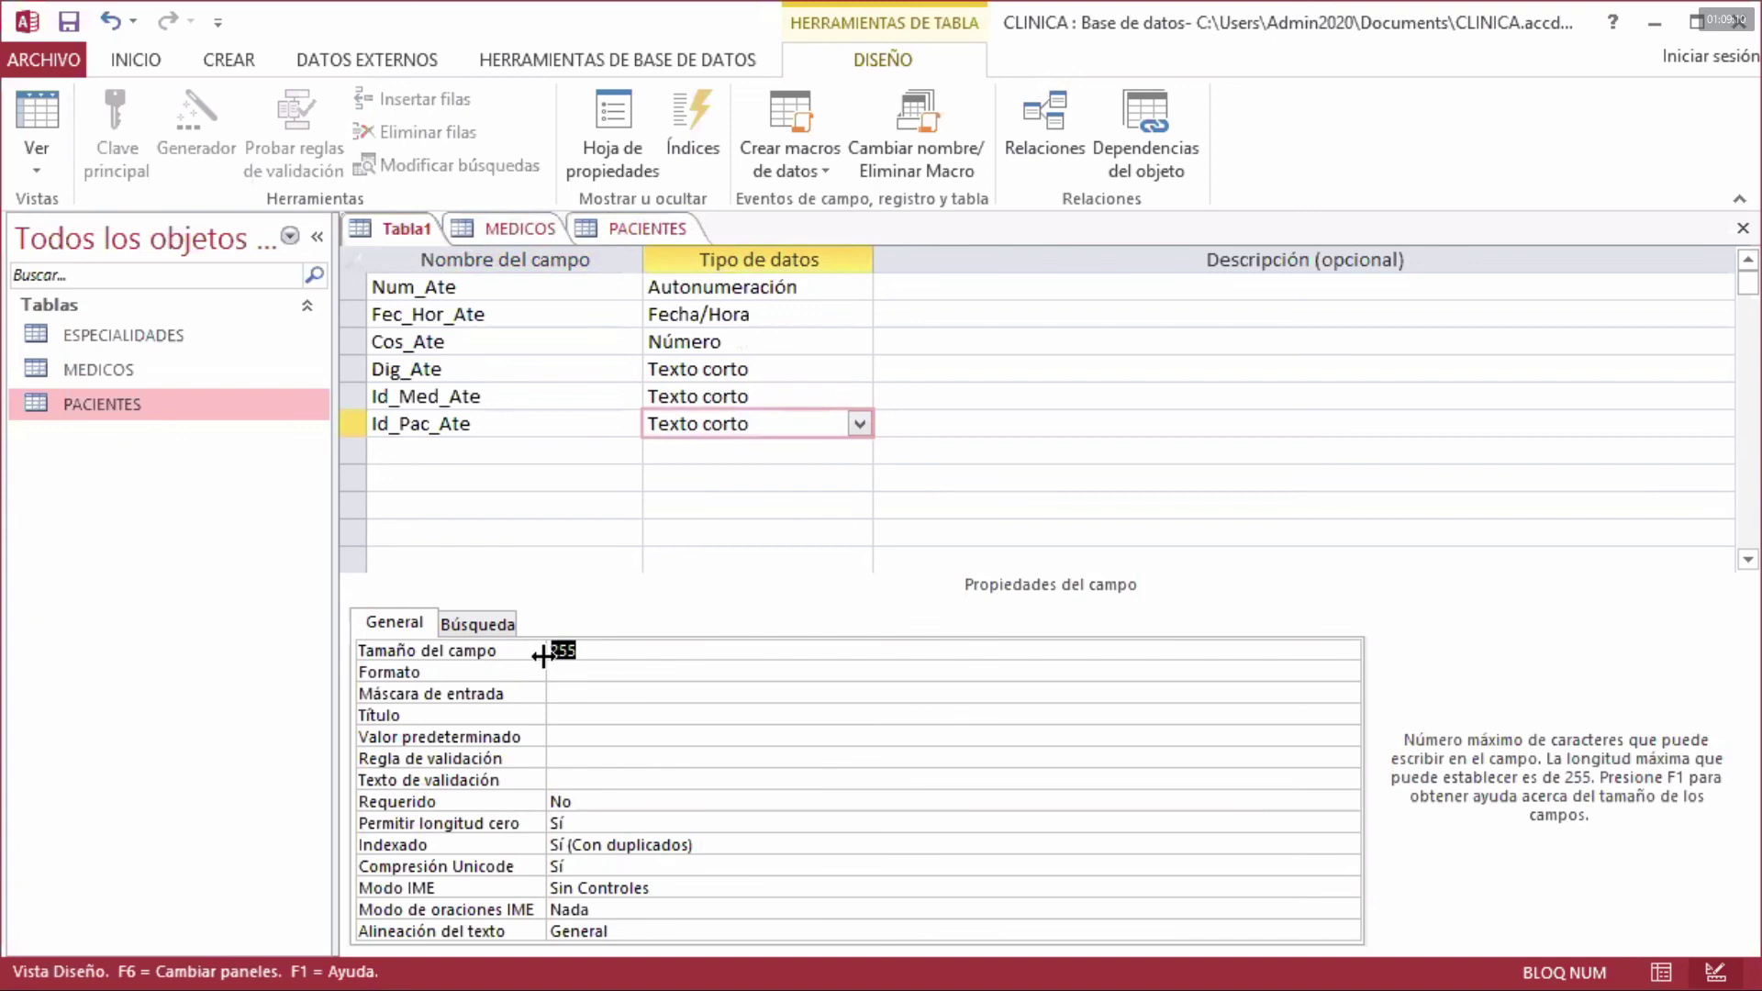
type("5")
left_click(587, 802)
double_click(587, 801)
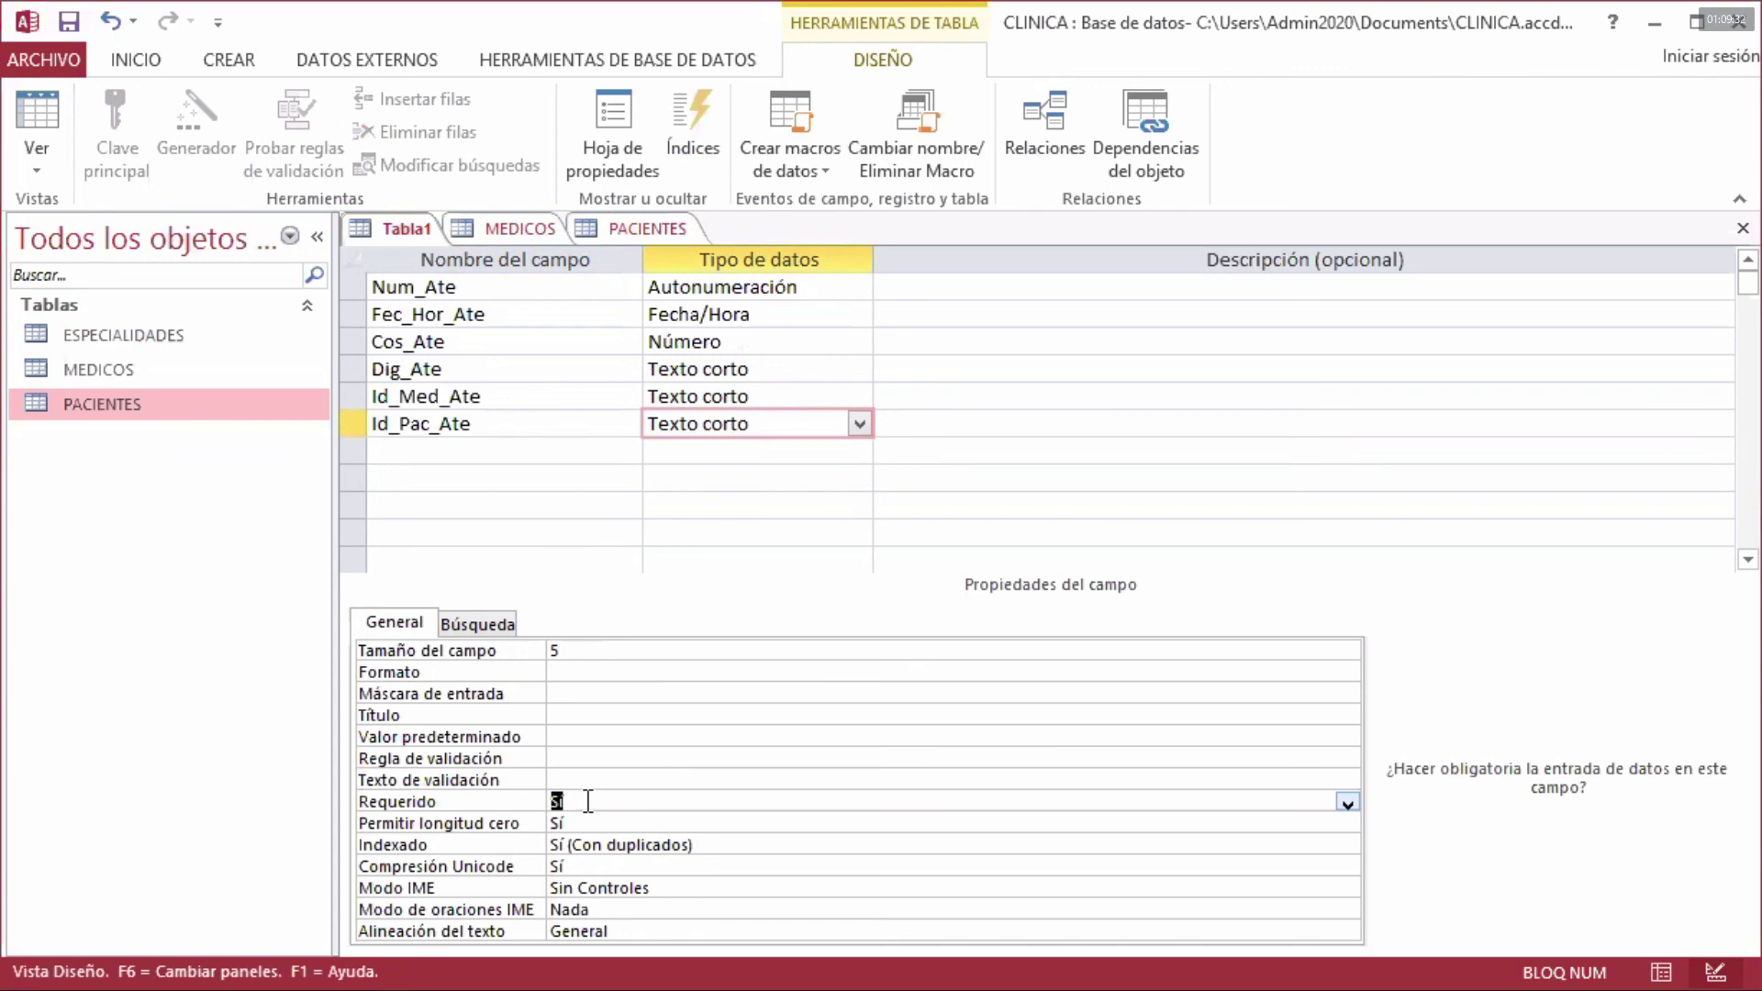
- Make Num_Ate the primary key and save the table as ATENCION
left_click(360, 288)
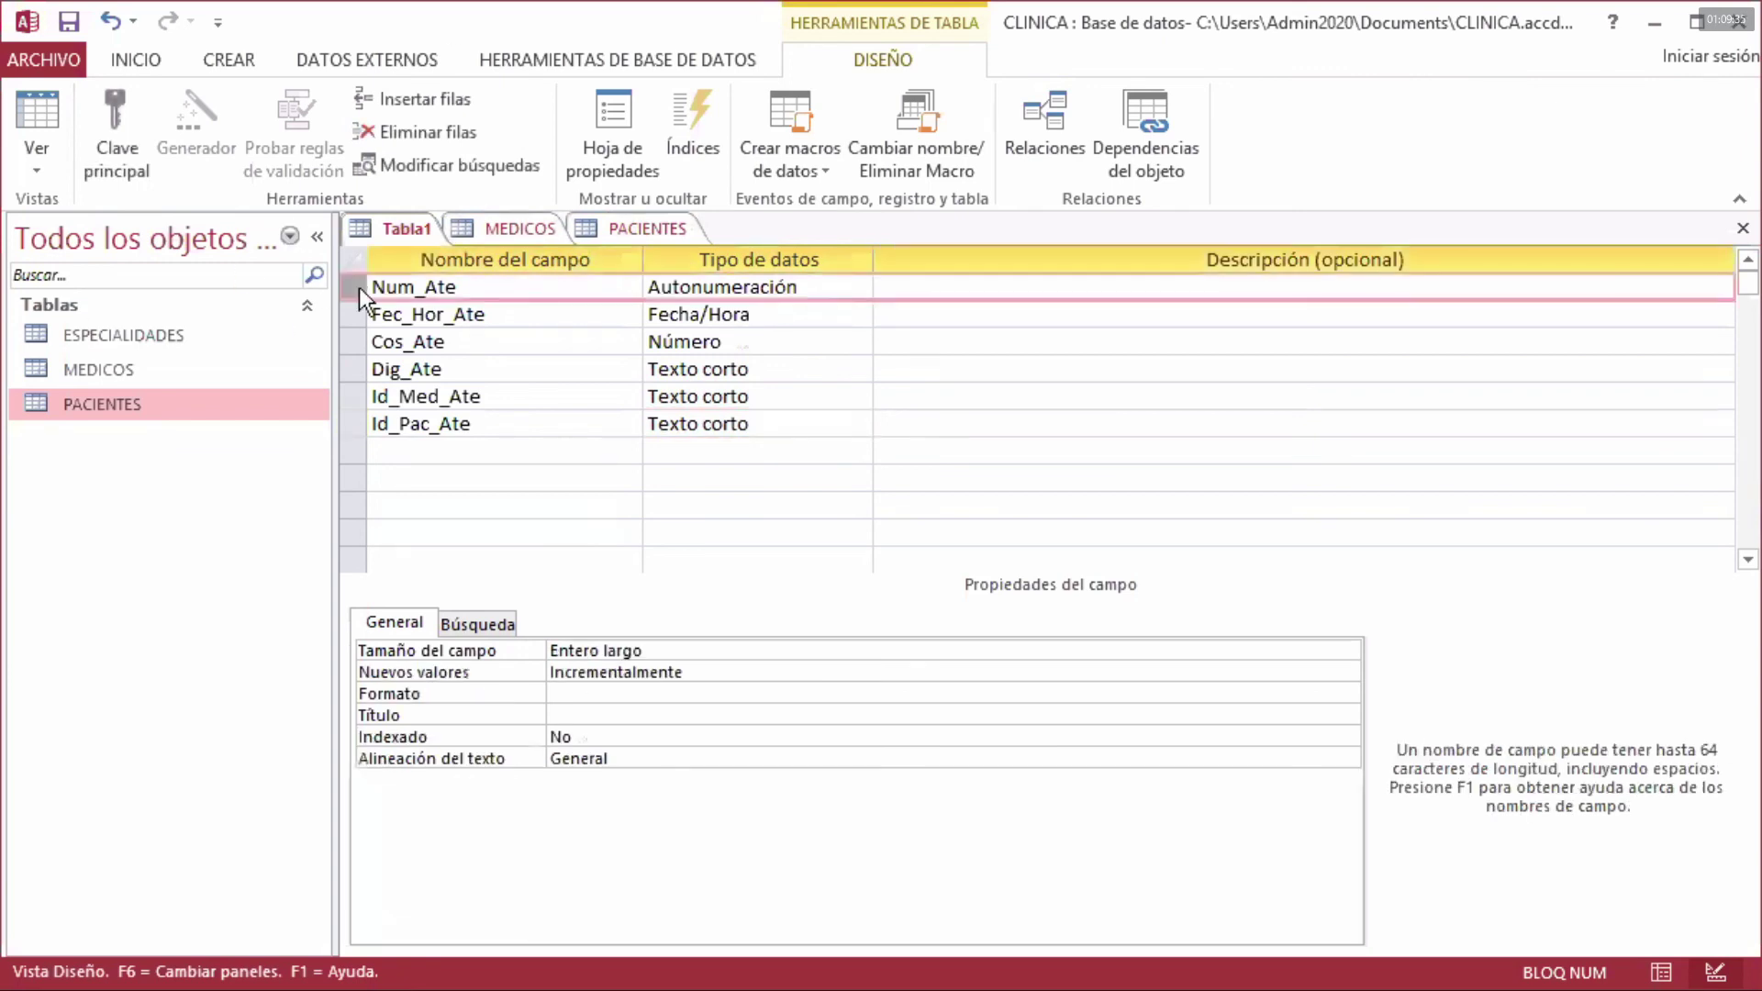
left_click(113, 101)
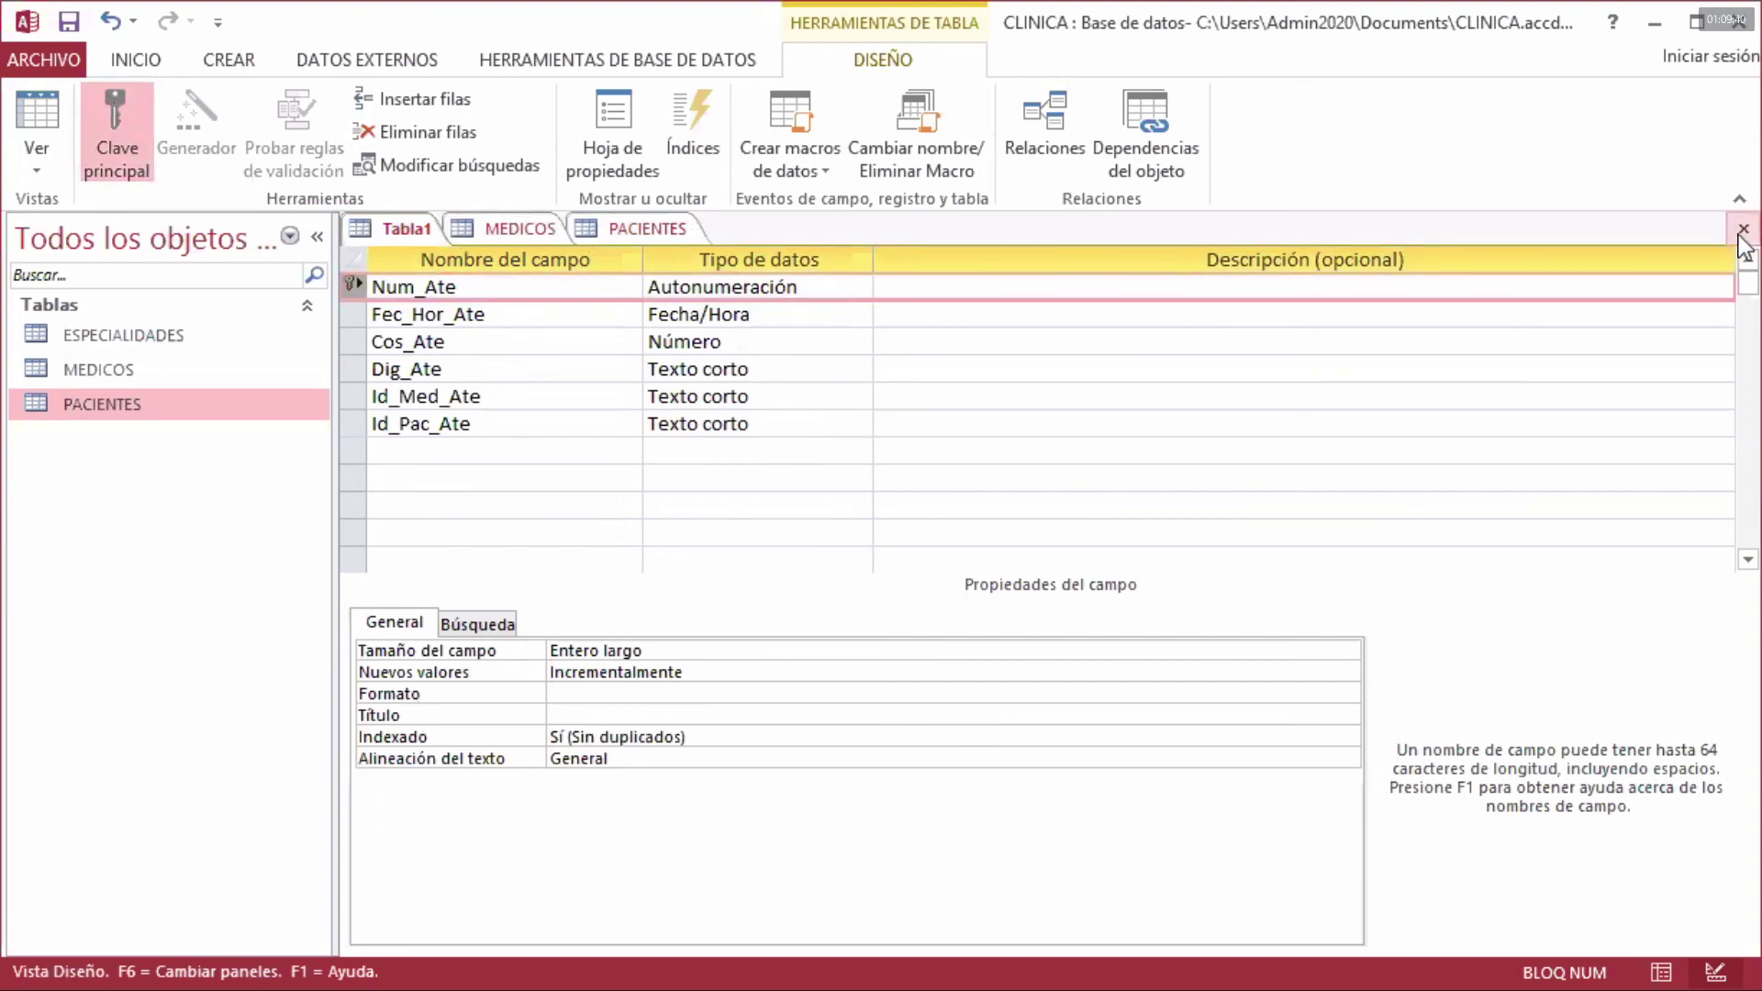
left_click(69, 28)
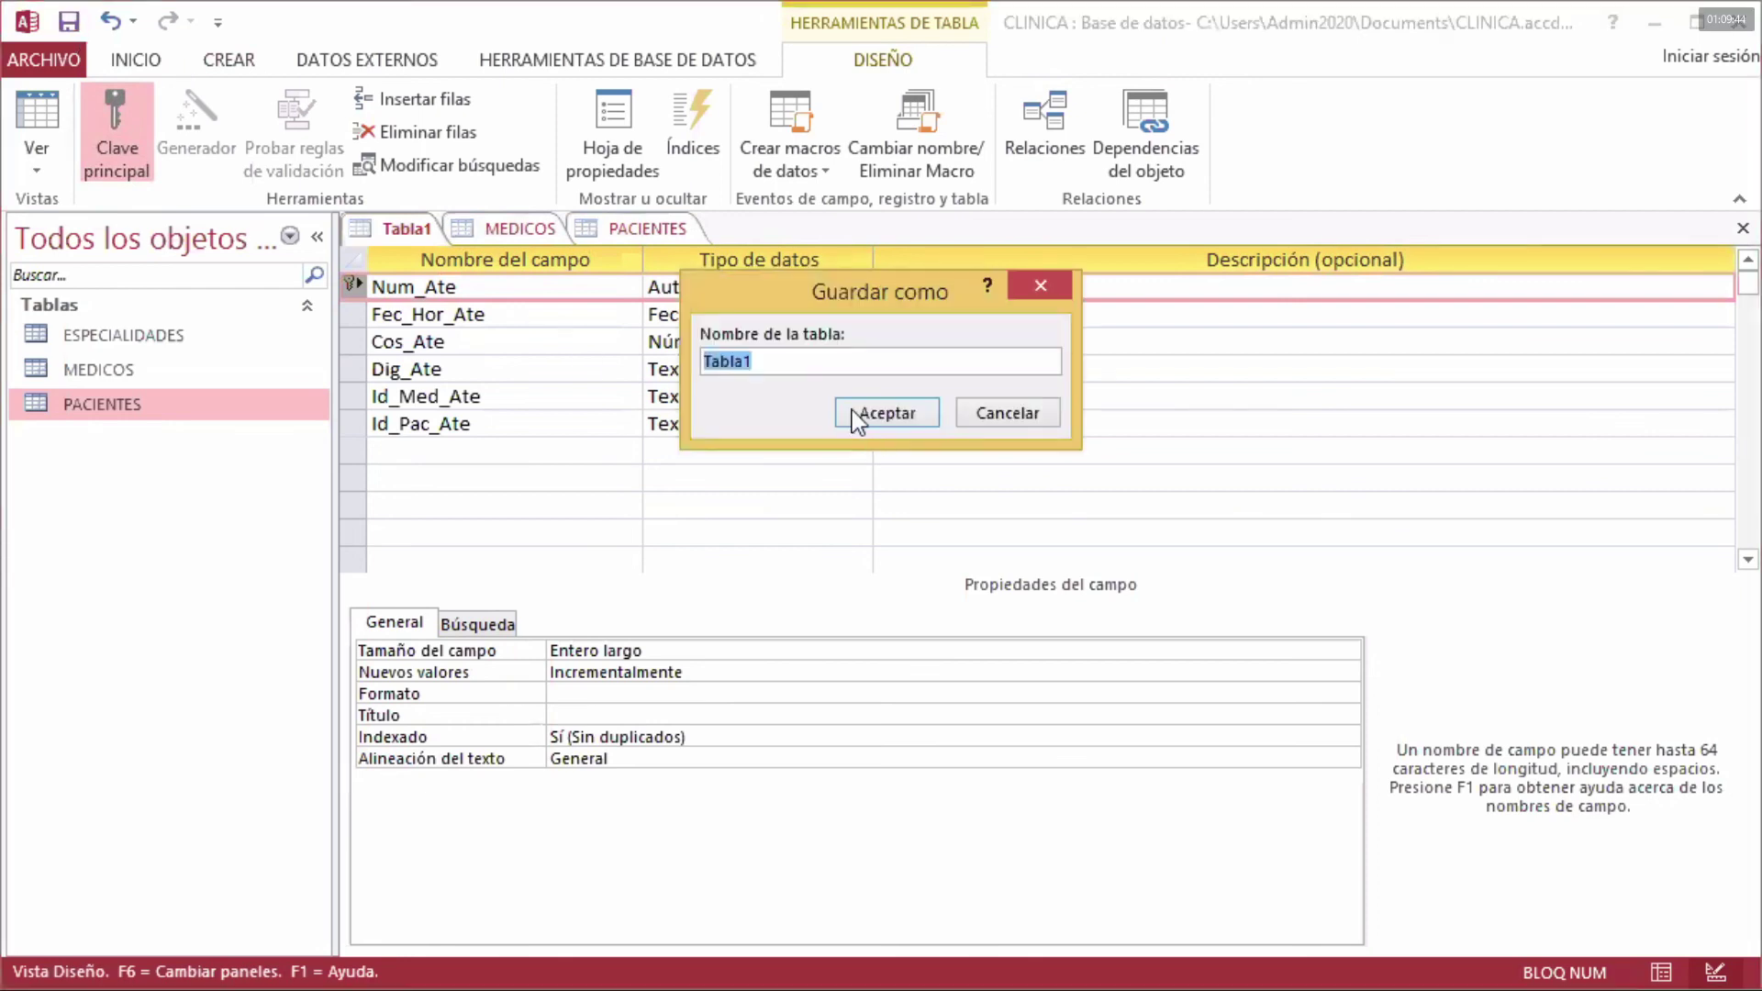
key("Caps_Lock")
type("ATENCION")
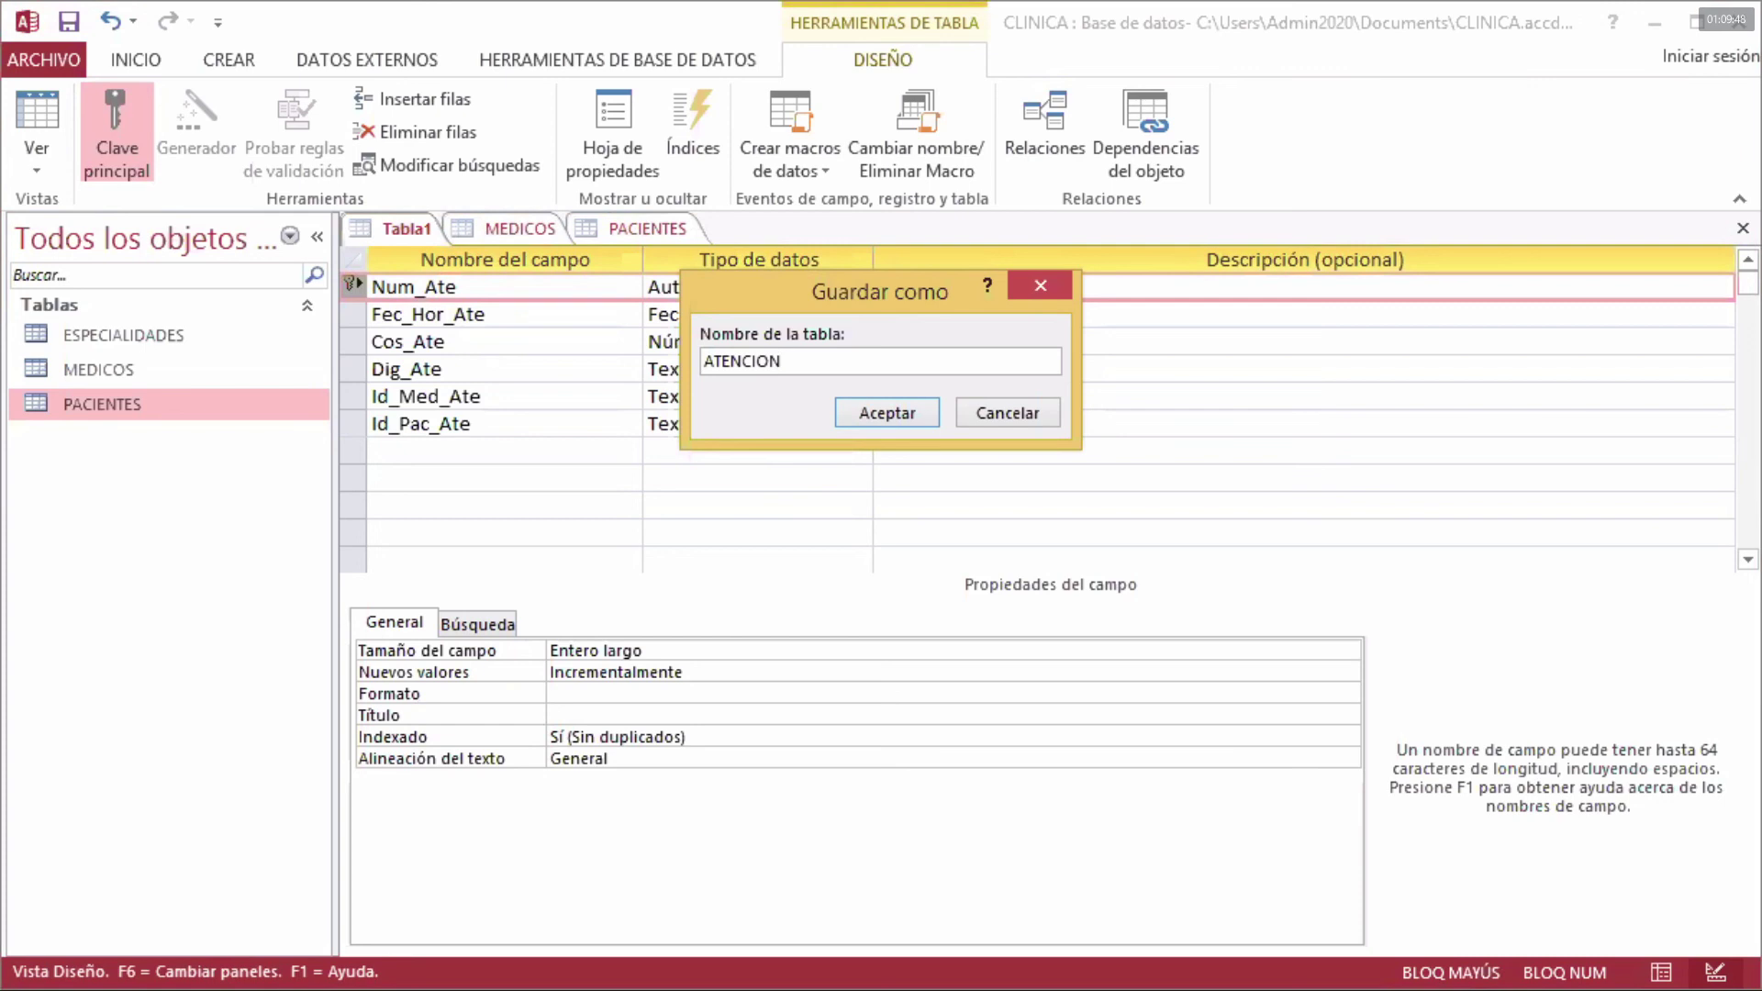
left_click(920, 410)
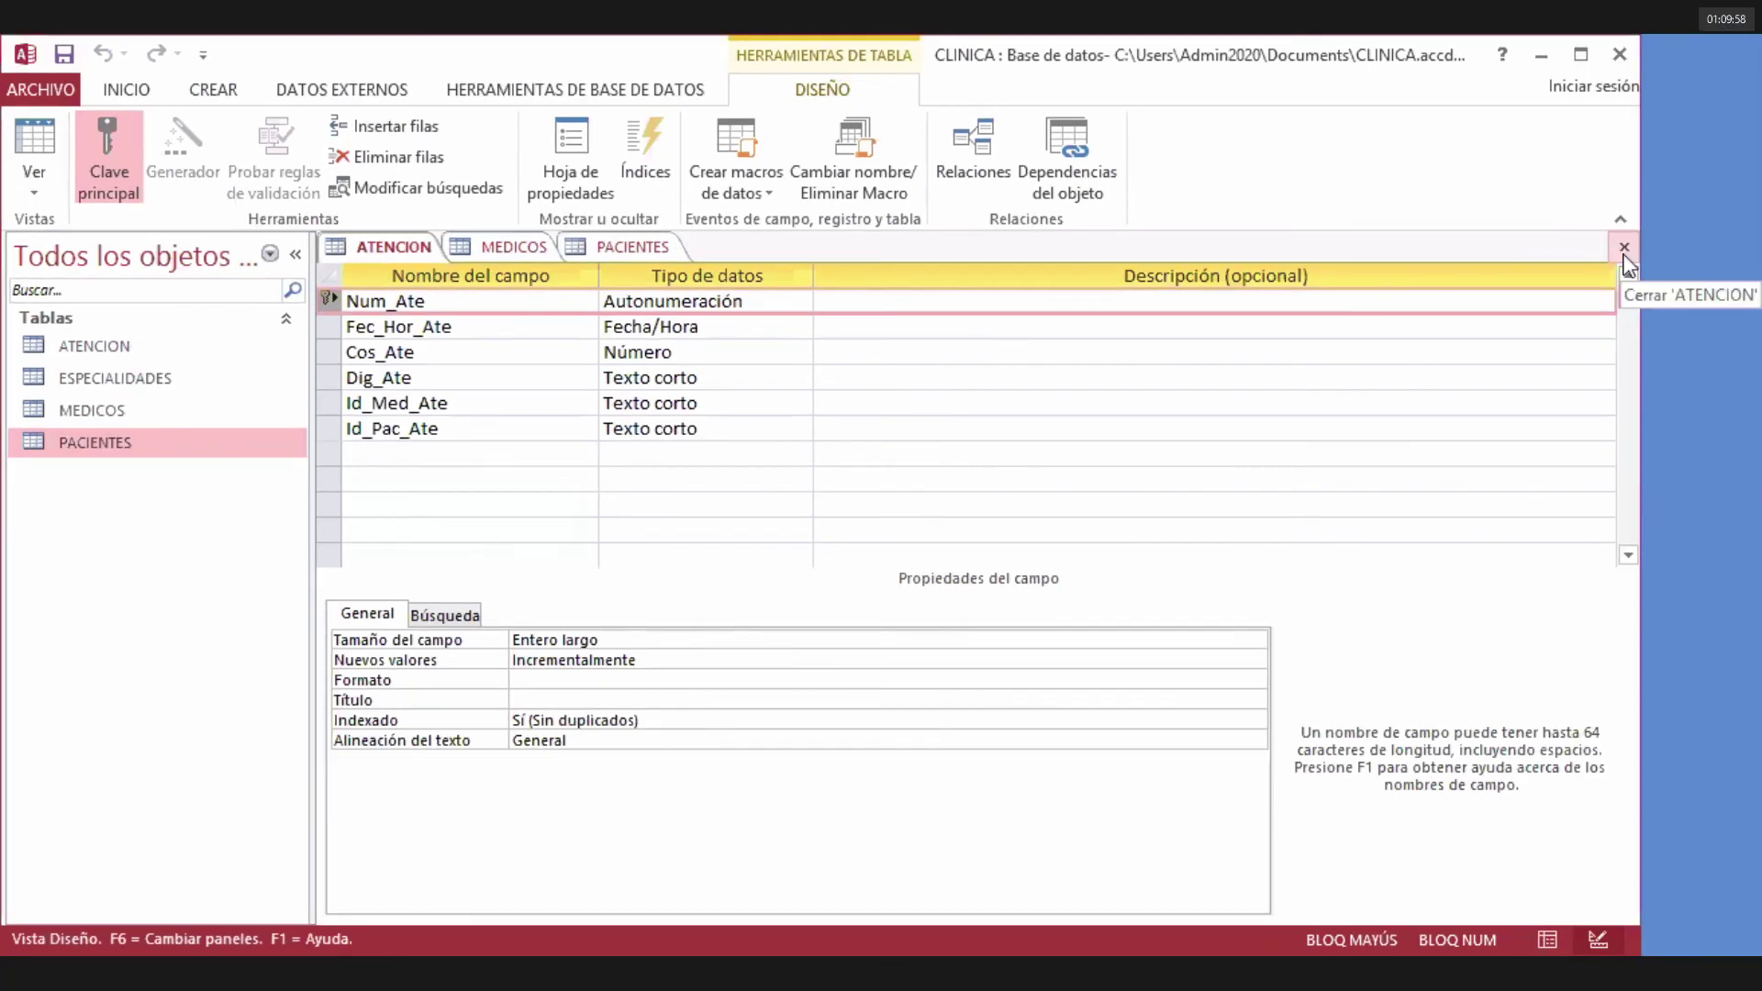
- Close the three open table designs and open the database's relationships diagram
left_click(1624, 249)
left_click(1625, 249)
left_click(1625, 249)
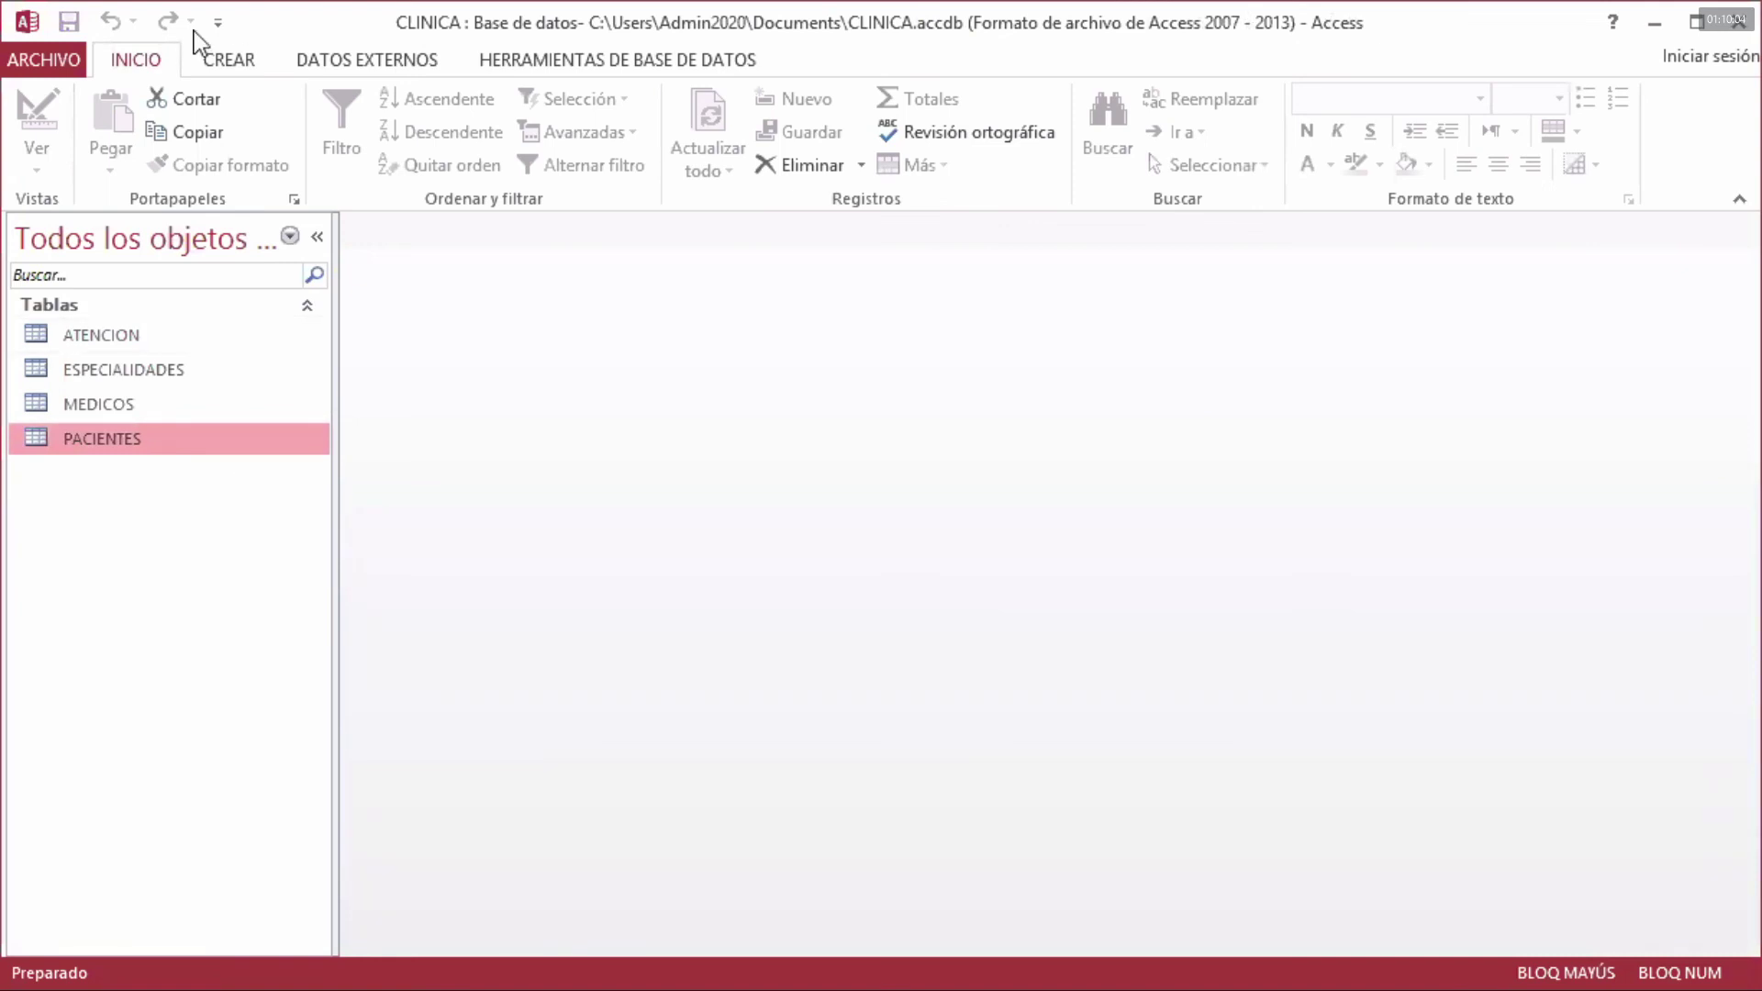
left_click(521, 66)
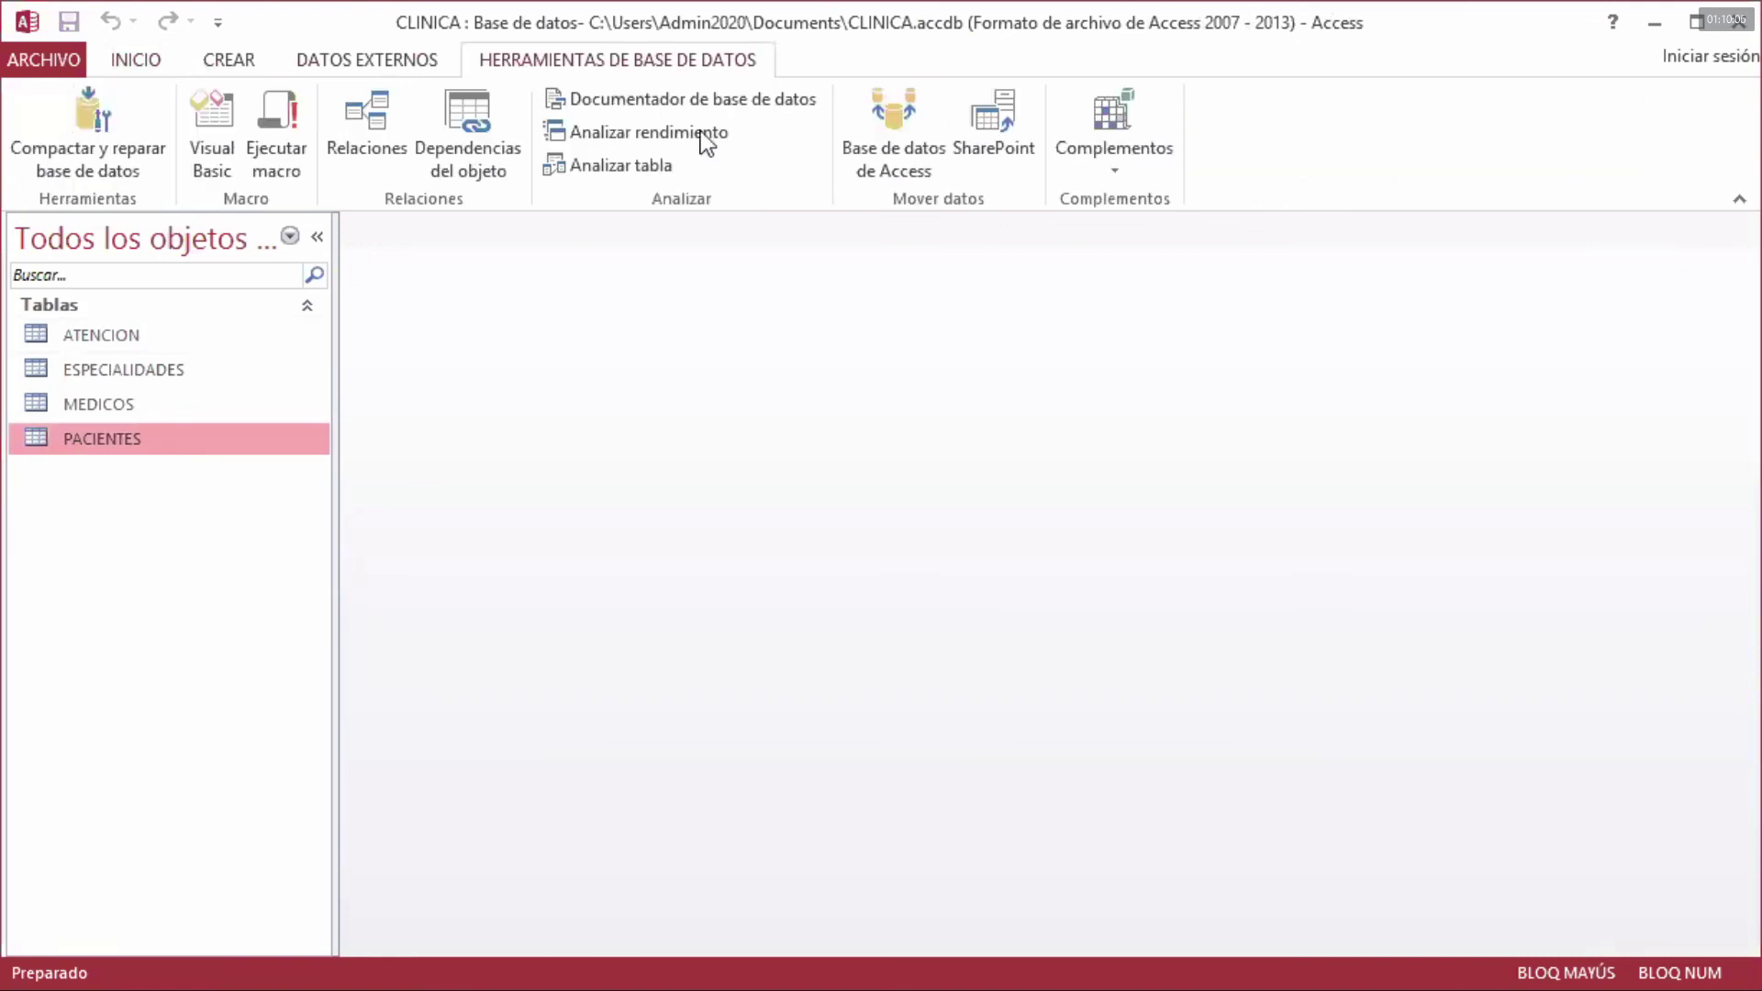
left_click(371, 121)
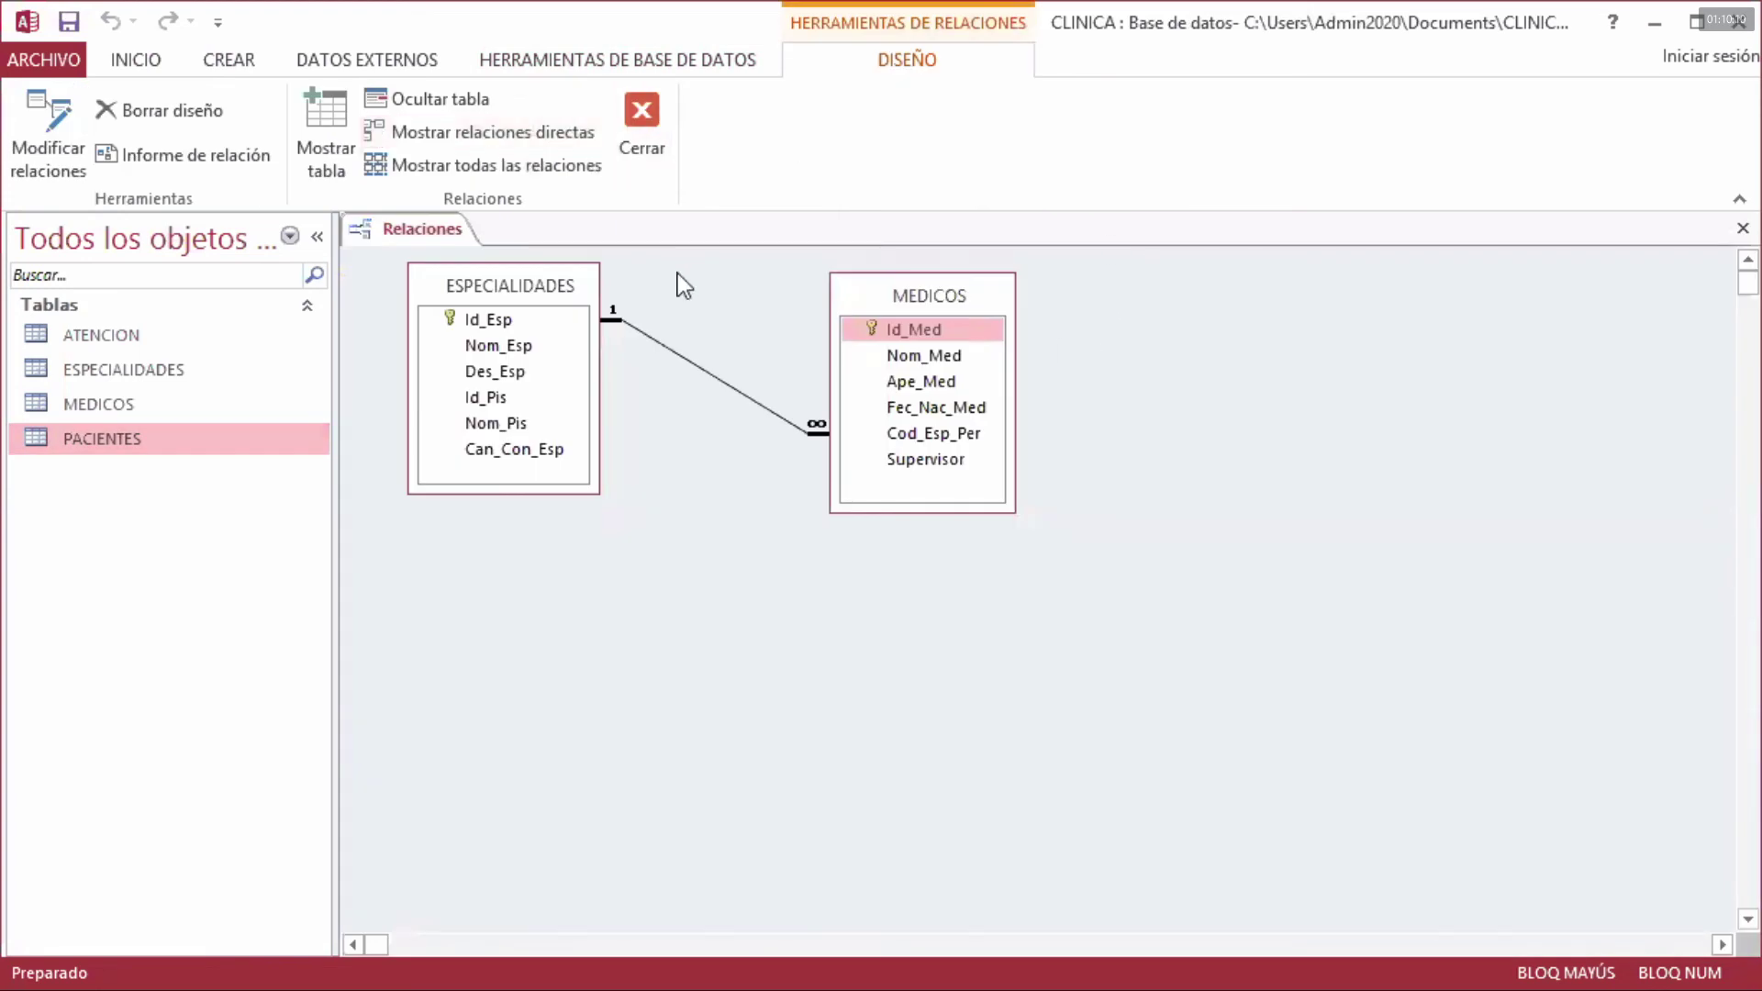
- Rearrange the diagram by lowering ESPECIALIDADES slightly and moving MEDICOS closer to it
left_click_drag(512, 286, 514, 307)
left_click(946, 296)
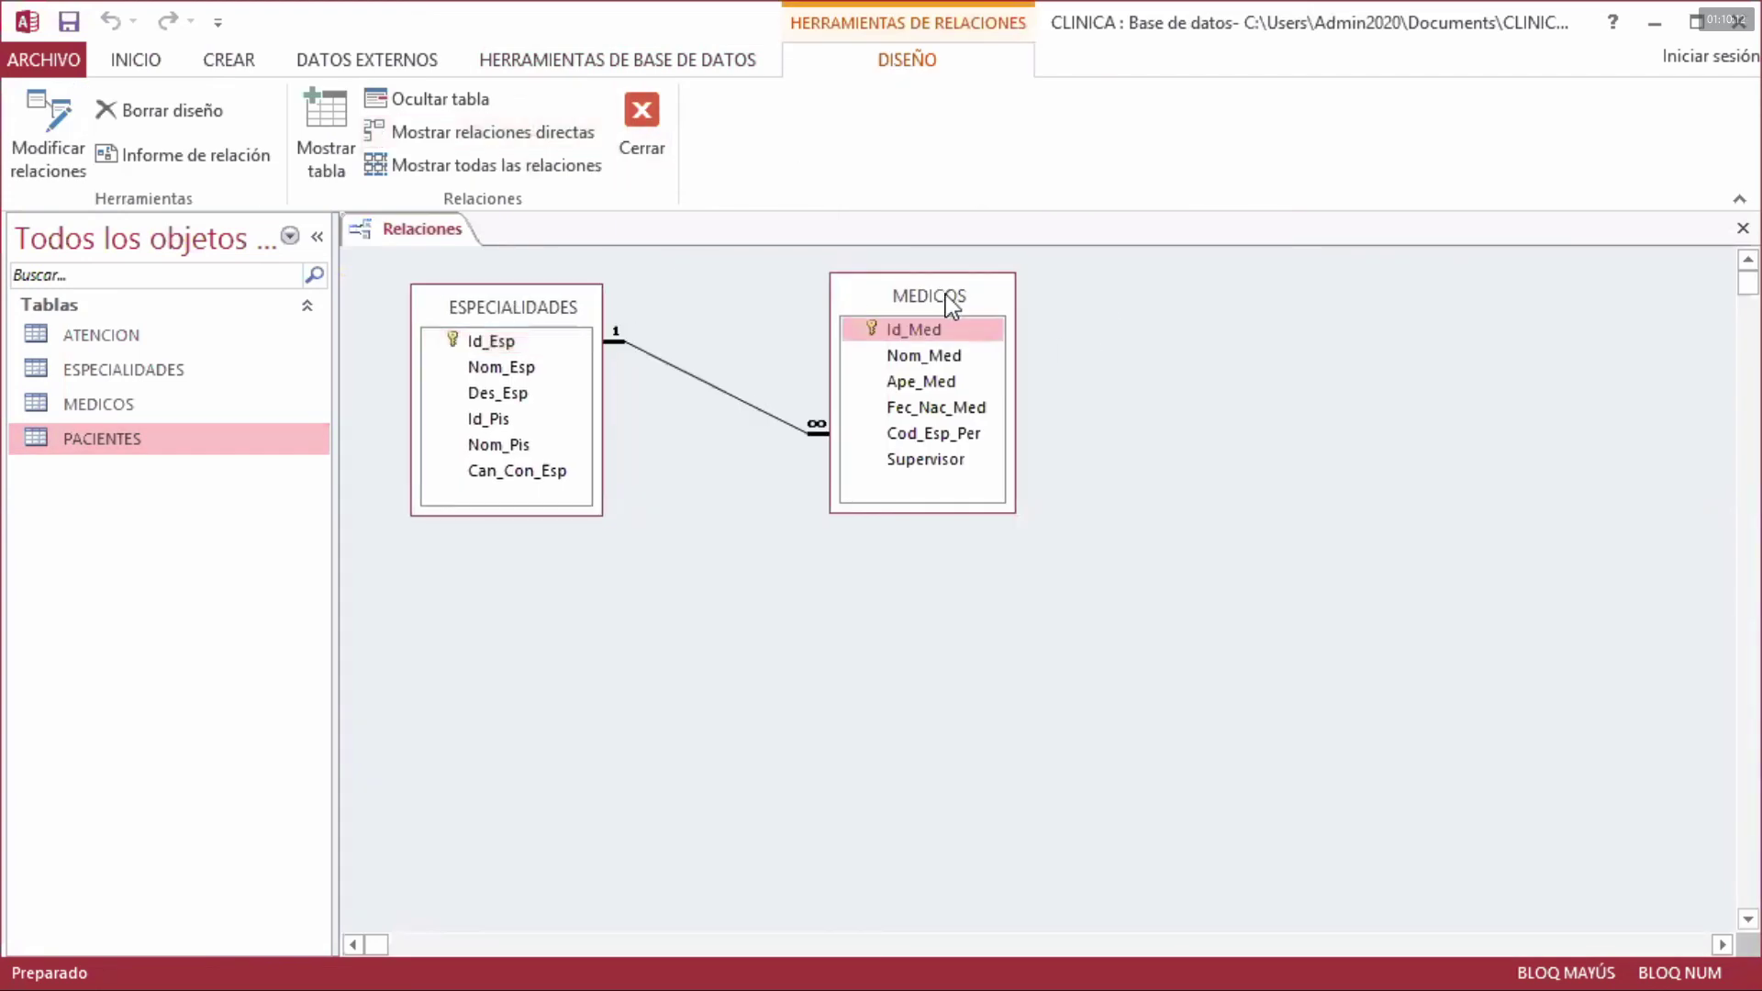
left_click_drag(939, 294, 855, 349)
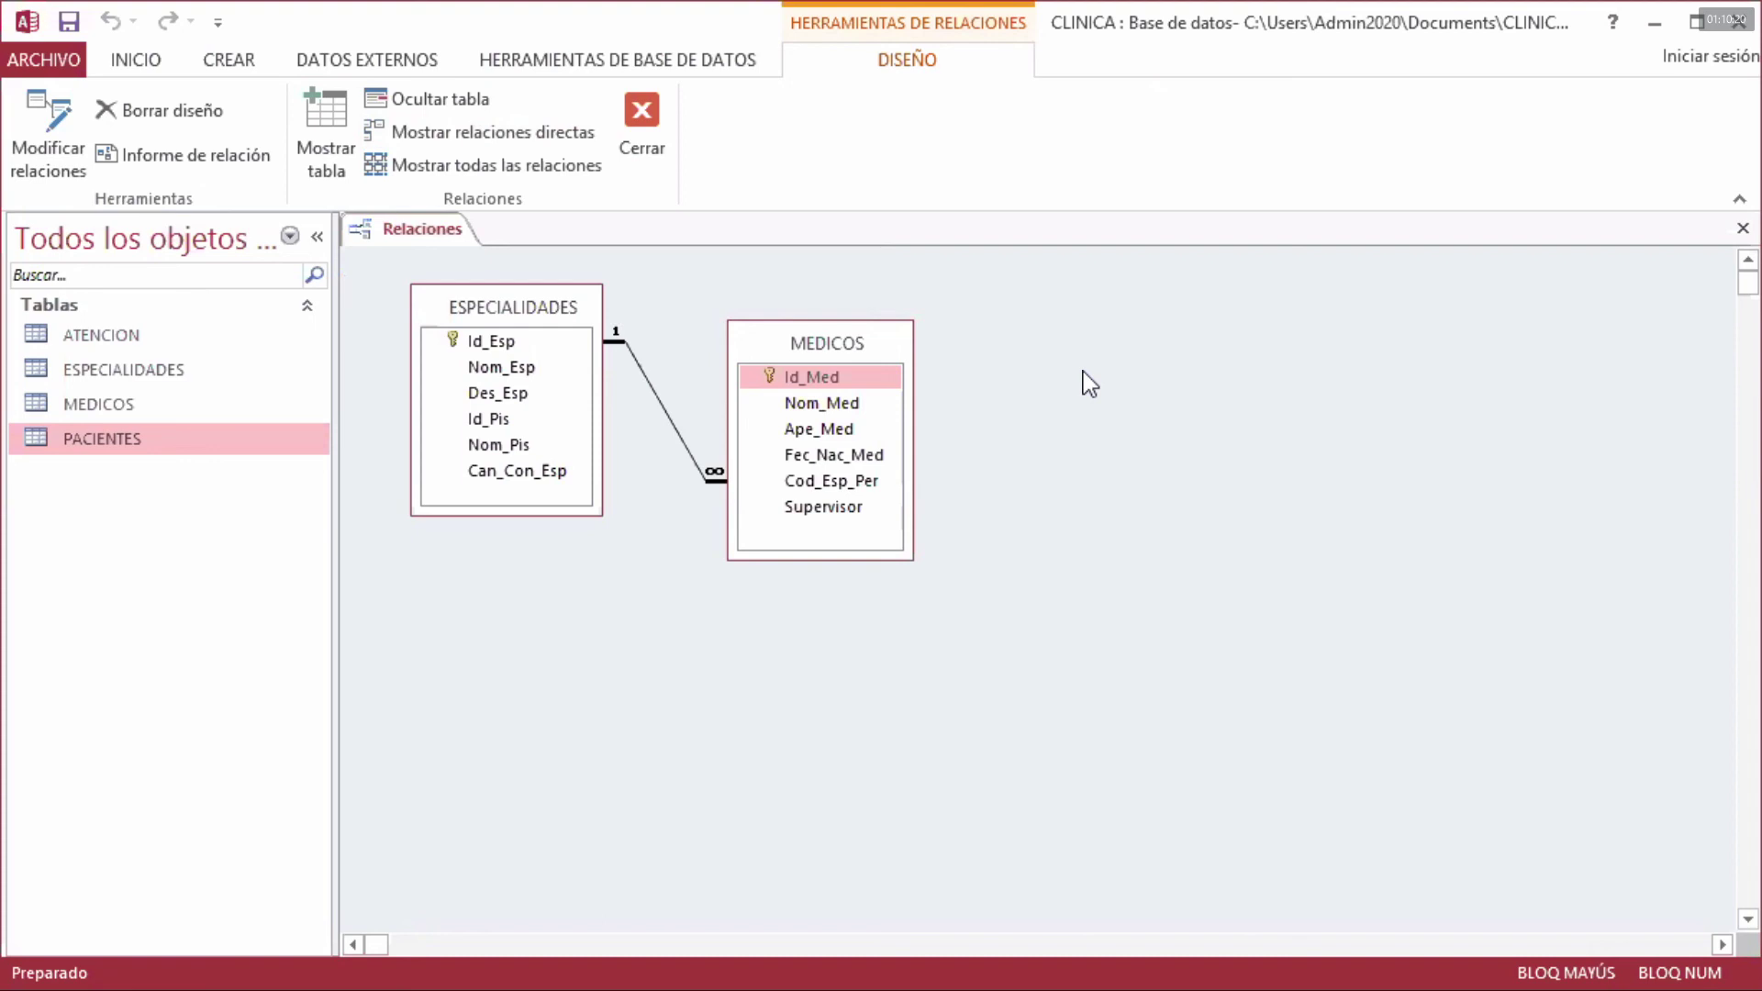
- Add the PACIENTES and ATENCION tables to the relationships diagram
right_click(1123, 395)
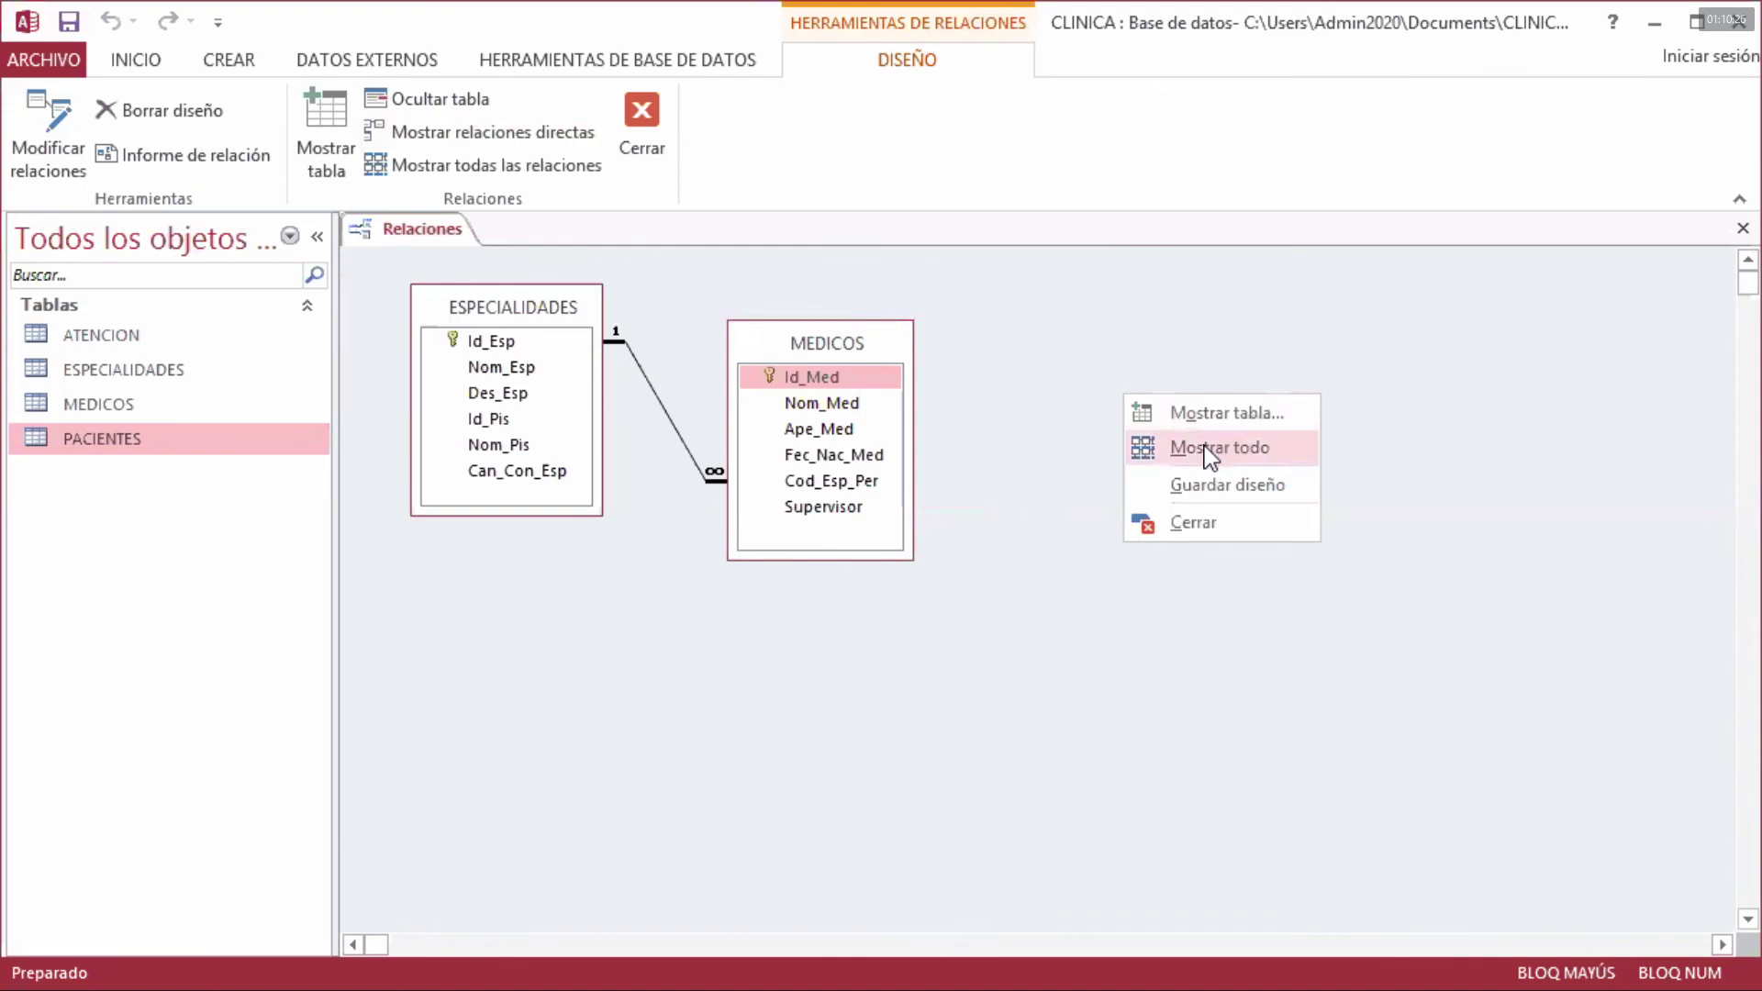
left_click(1191, 412)
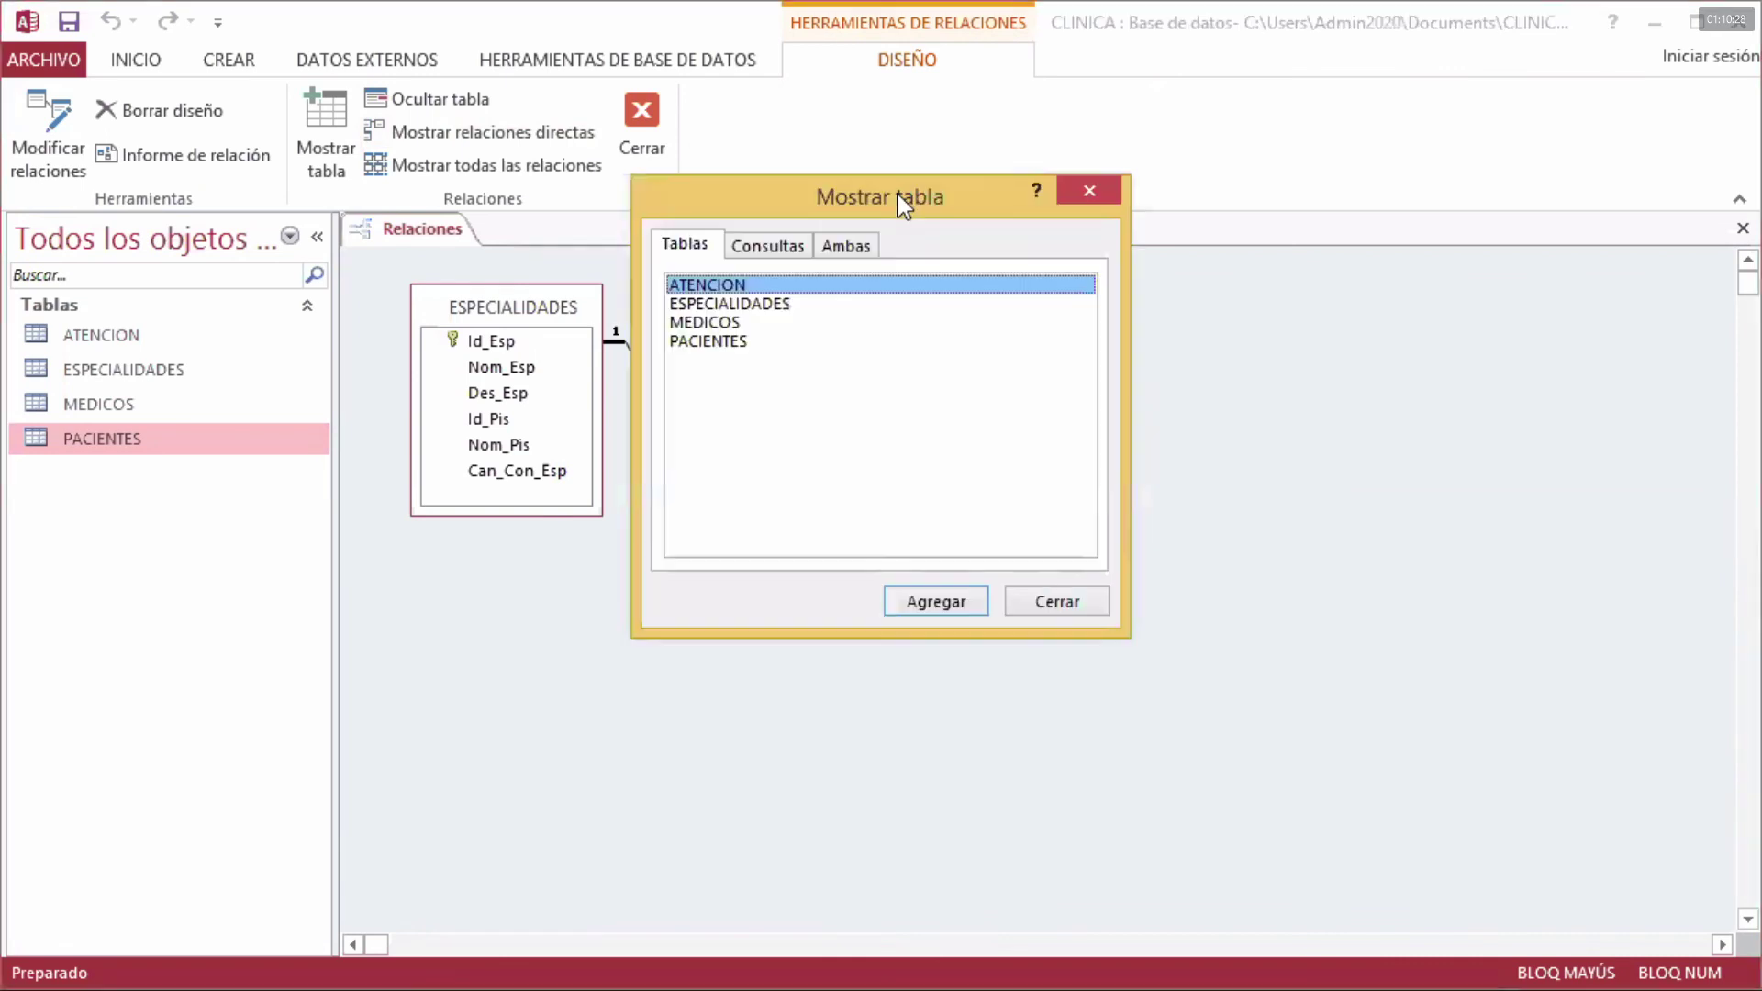
left_click_drag(904, 205, 1308, 327)
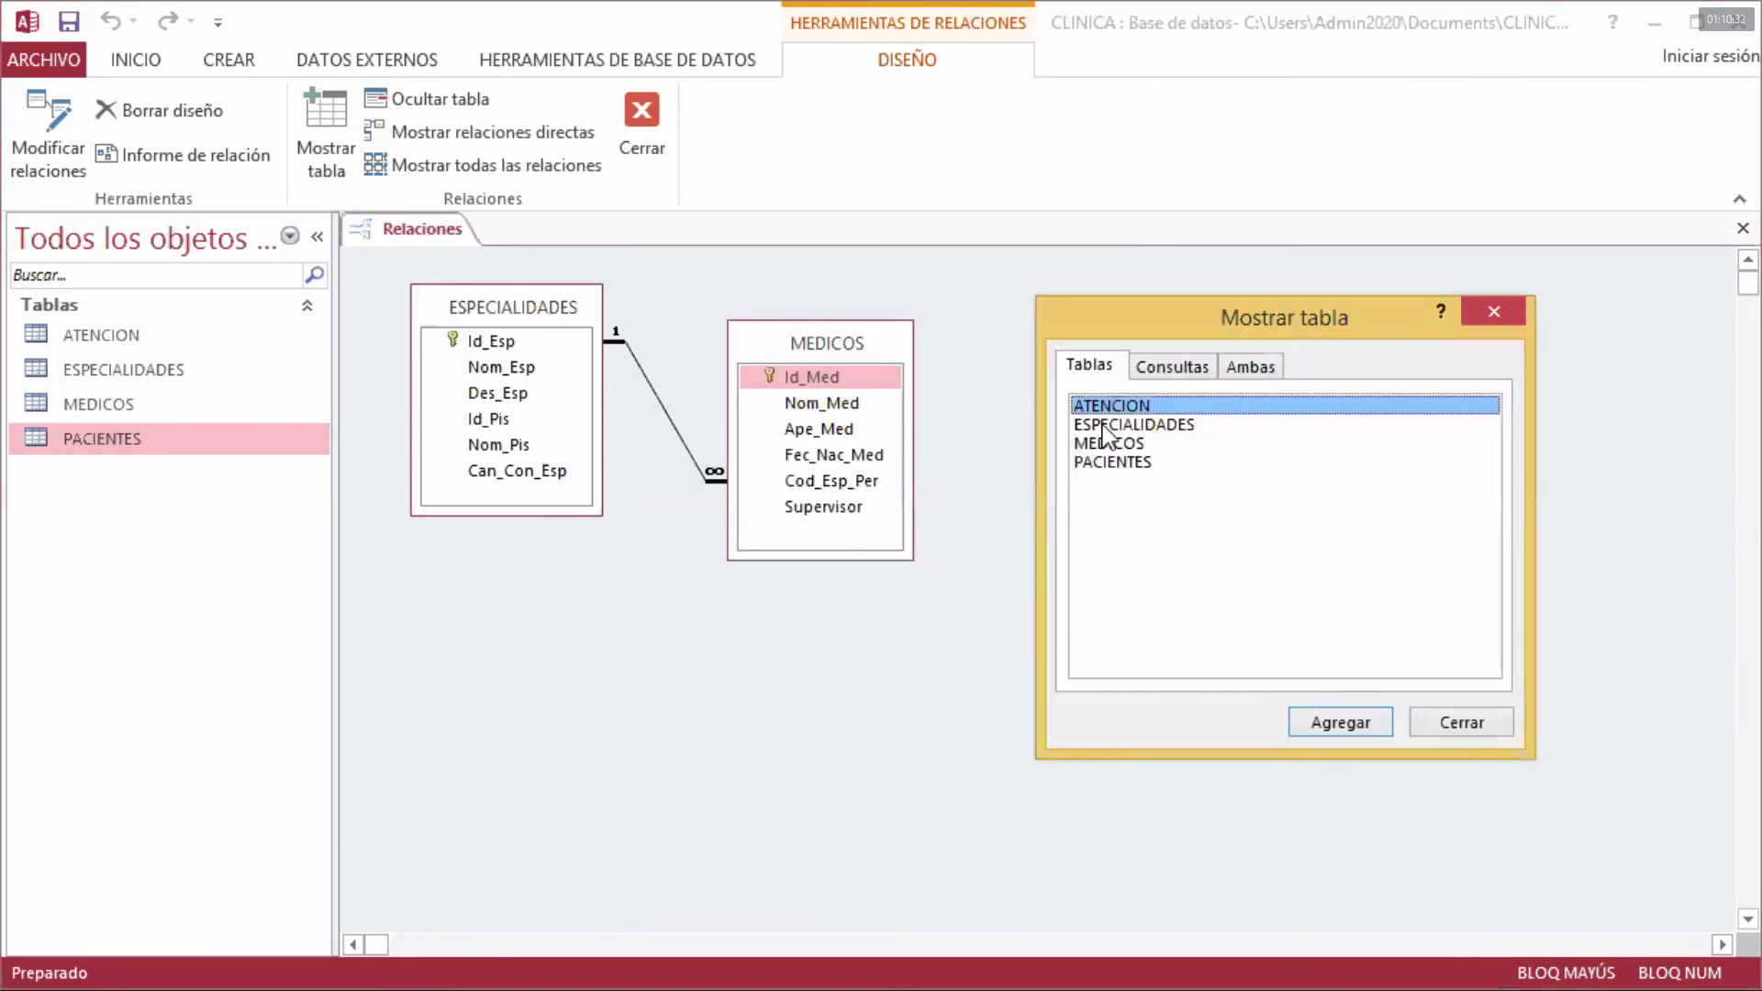
double_click(1124, 468)
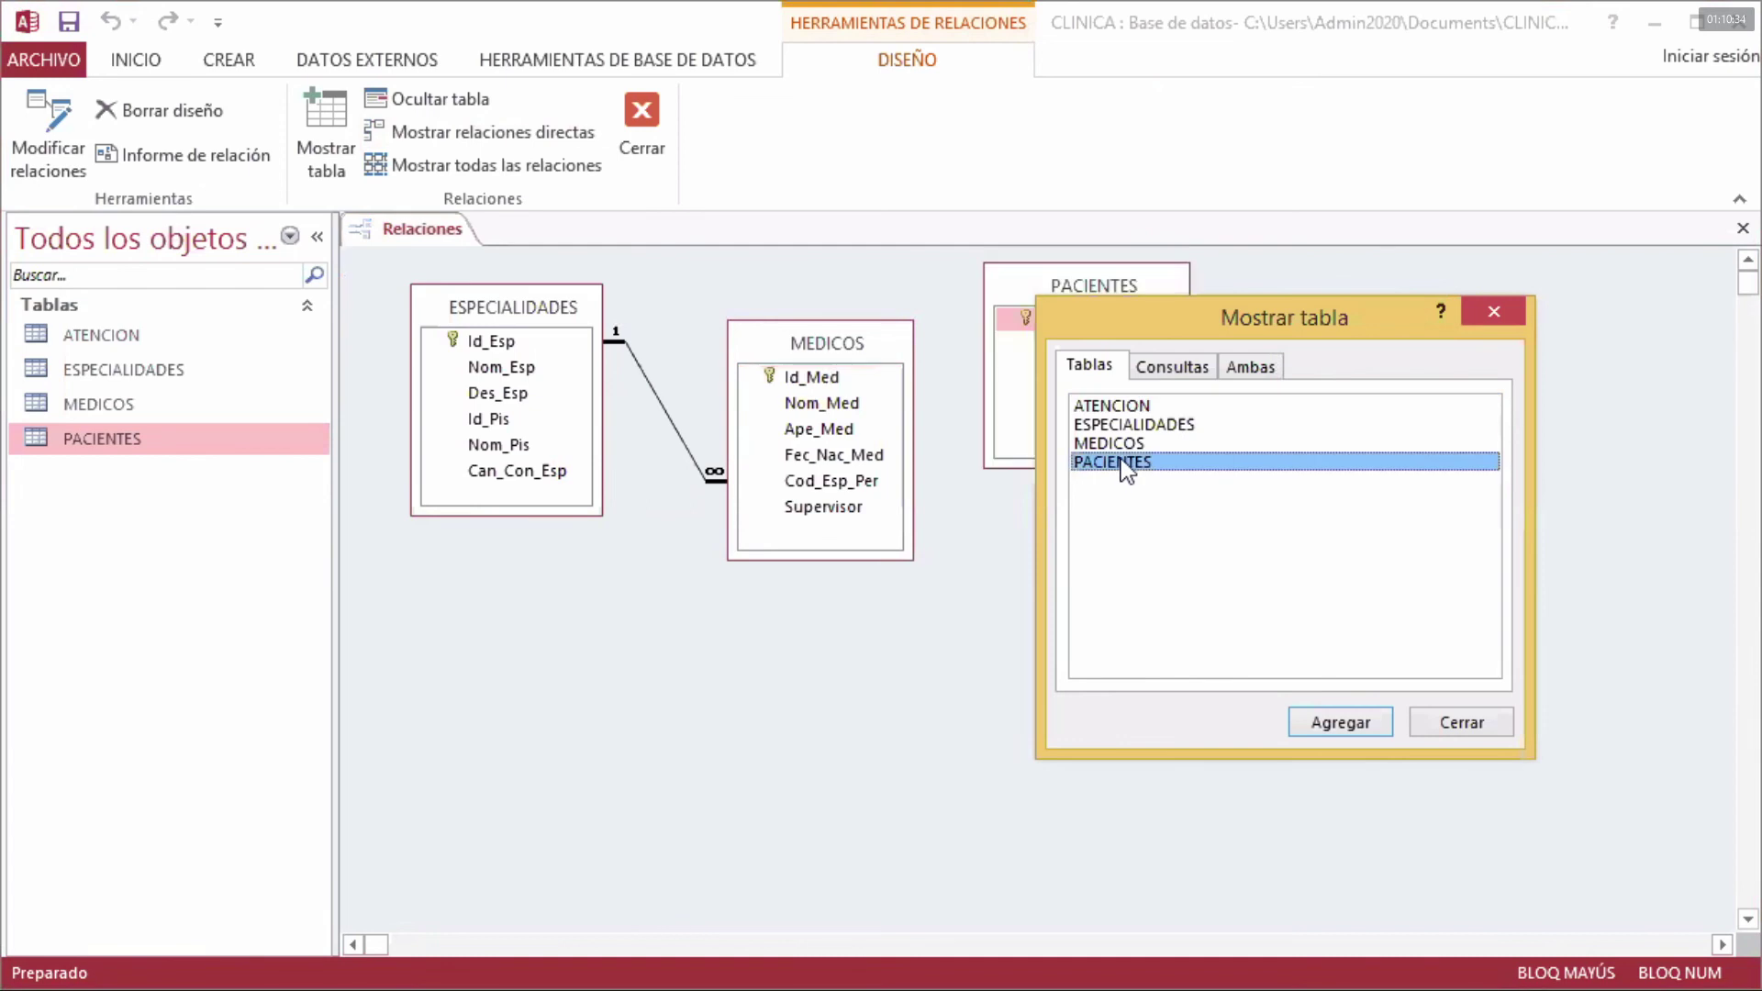
double_click(1136, 409)
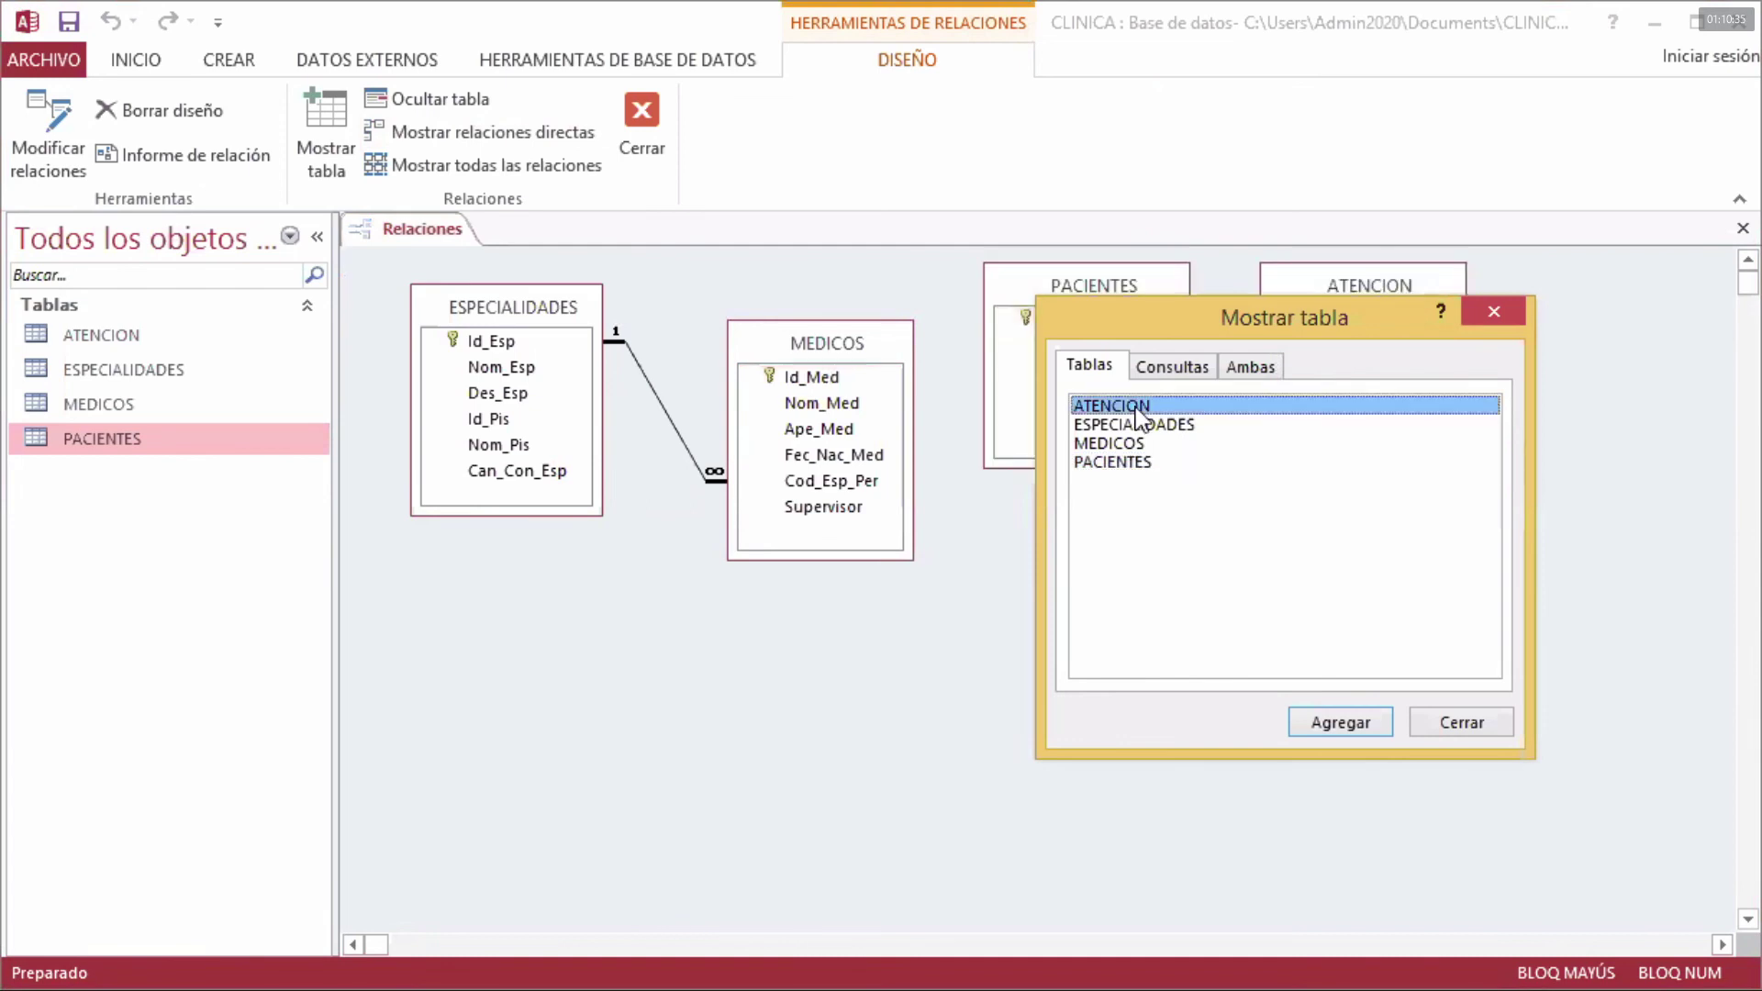
left_click(1494, 315)
- Space out PACIENTES and ATENCION beside MEDICOS and enlarge the ATENCION box to fit all its fields
left_click_drag(1141, 297, 1147, 323)
left_click_drag(1414, 307, 1476, 387)
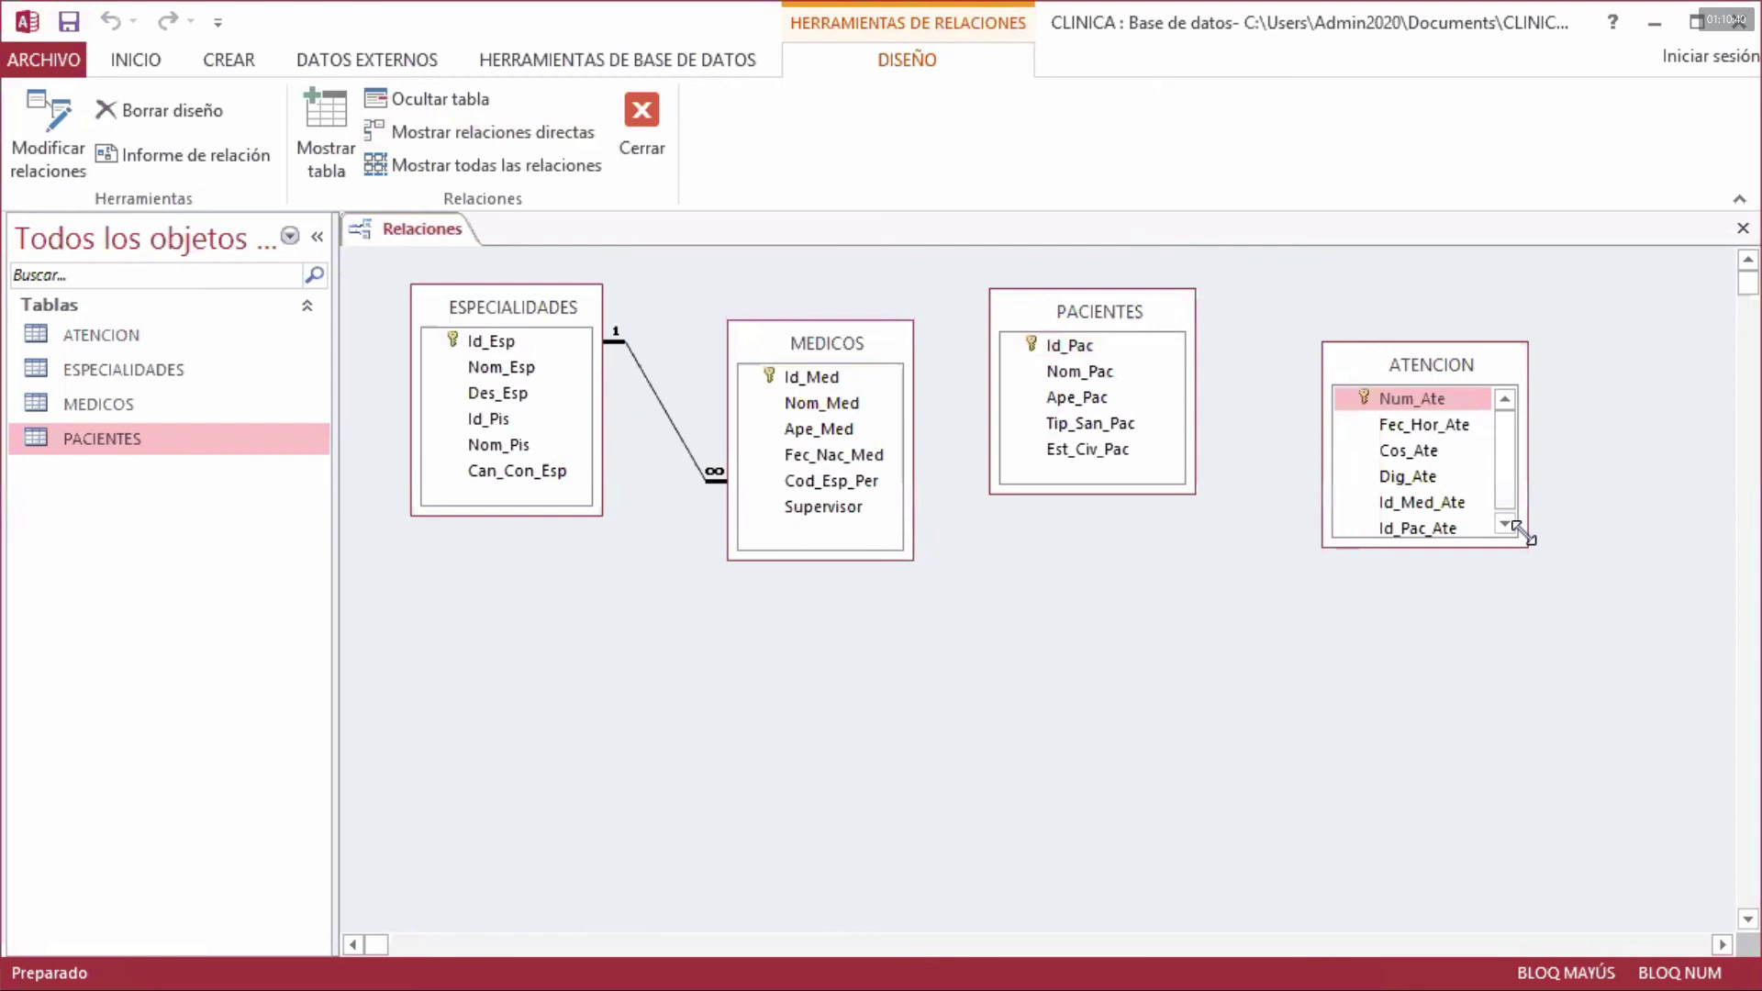
left_click_drag(1525, 535, 1538, 570)
left_click_drag(1483, 365, 1512, 387)
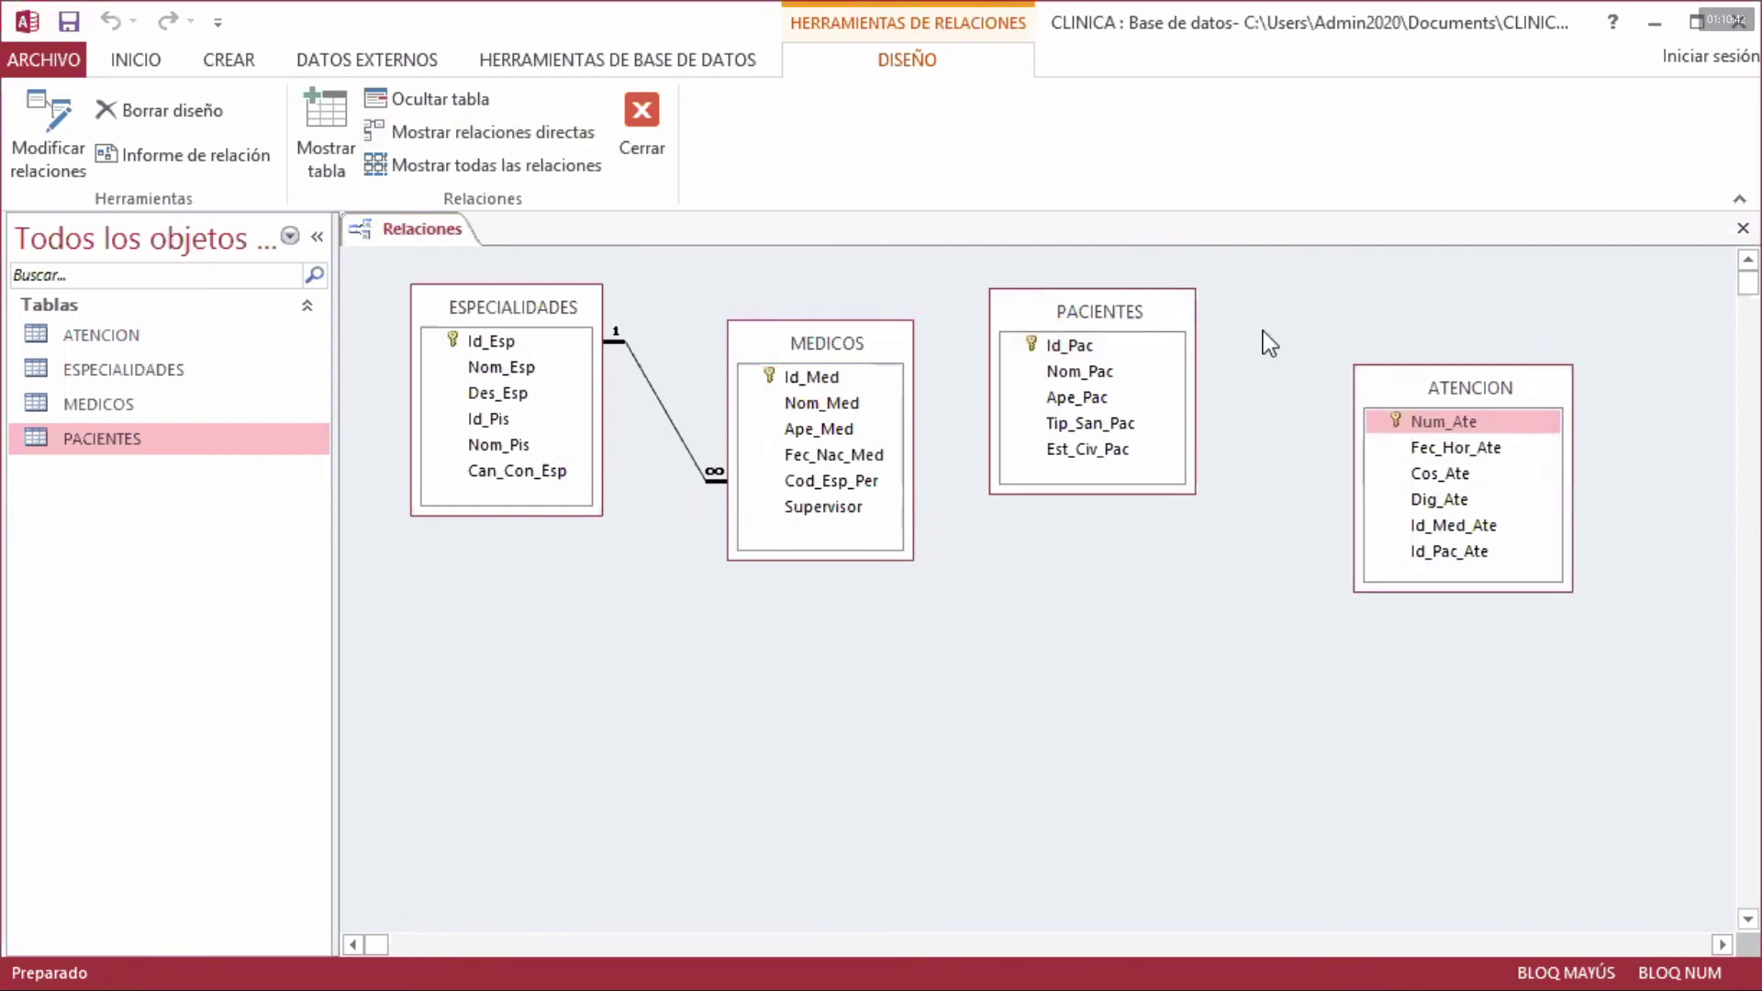
left_click_drag(1154, 327, 1179, 407)
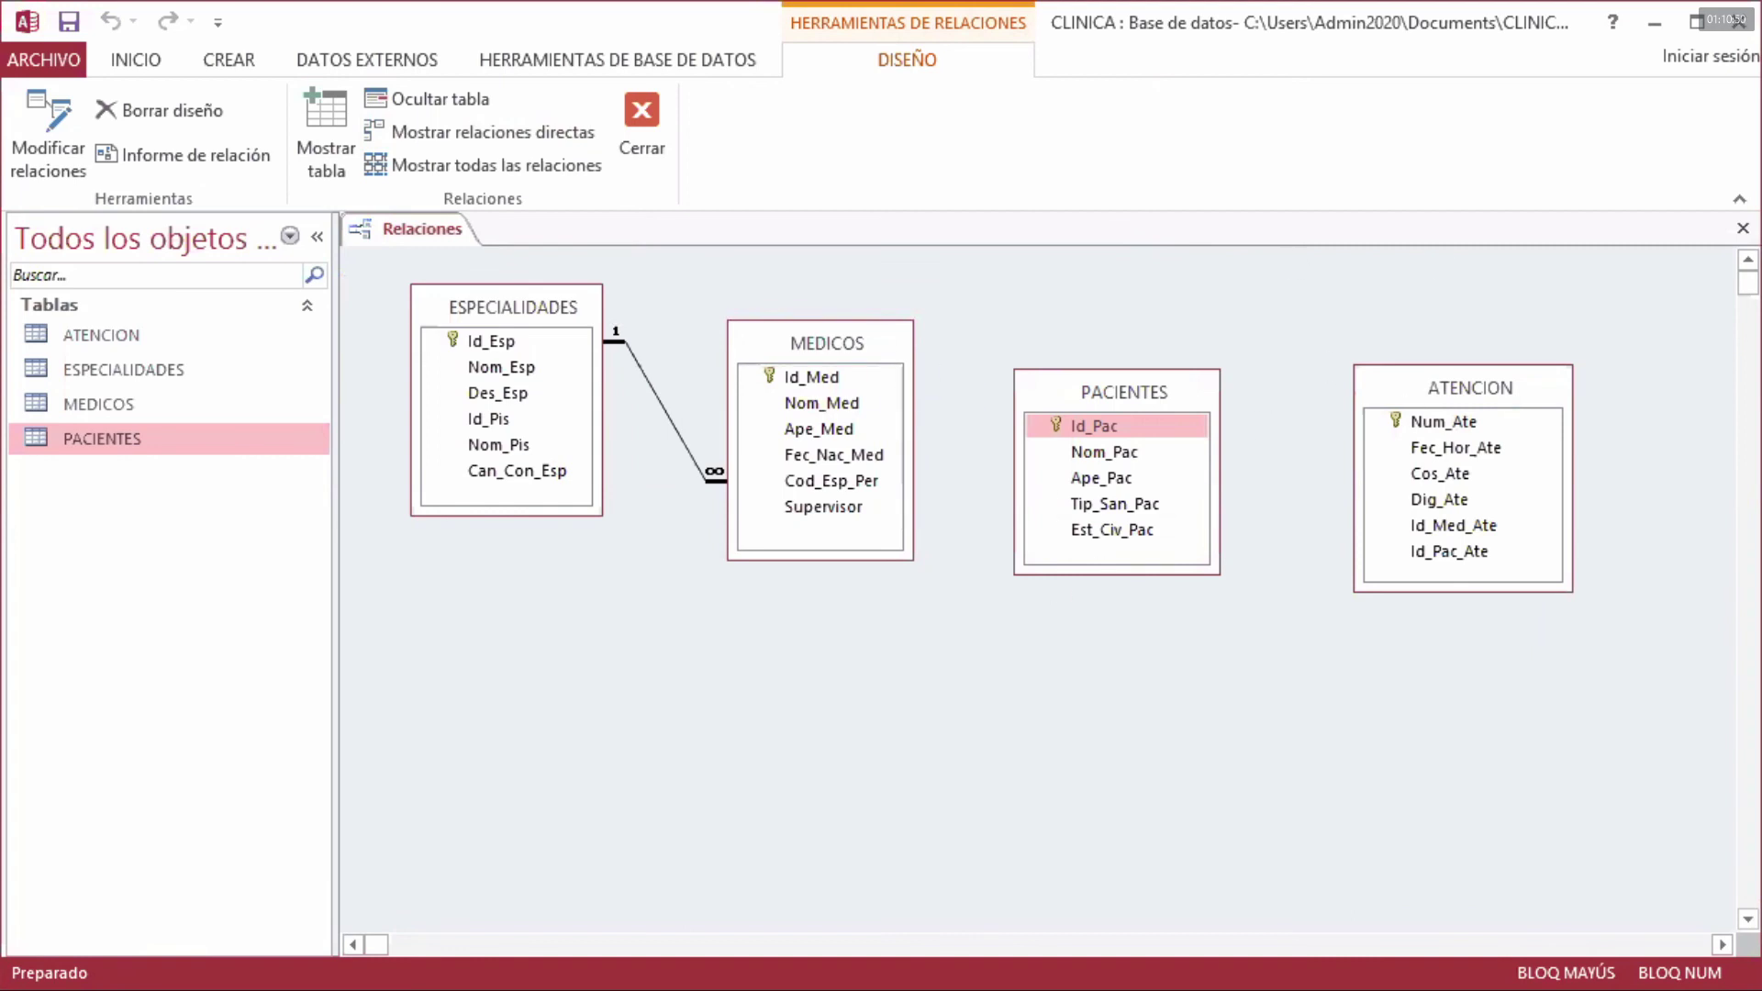
- Check the clinic's relational table model in the browser PDF, and select Id_Med of MEDICOS back in the Access relationships diagram
key("alt+Tab")
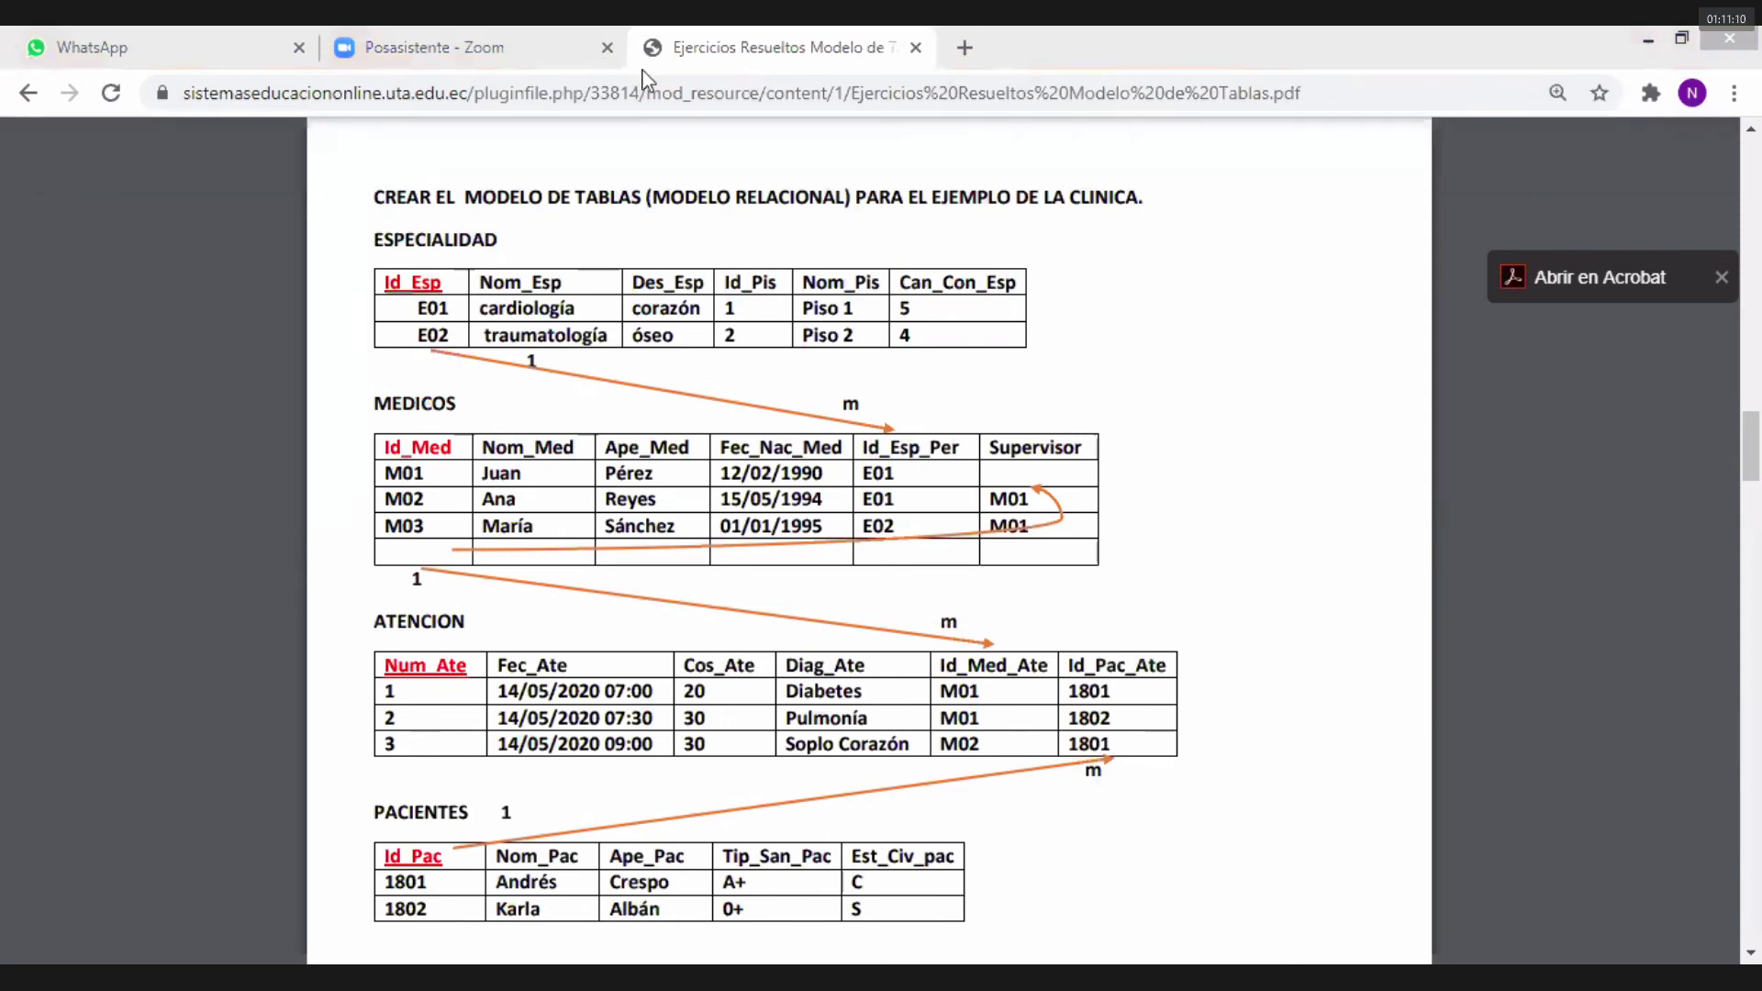
key("alt+Tab")
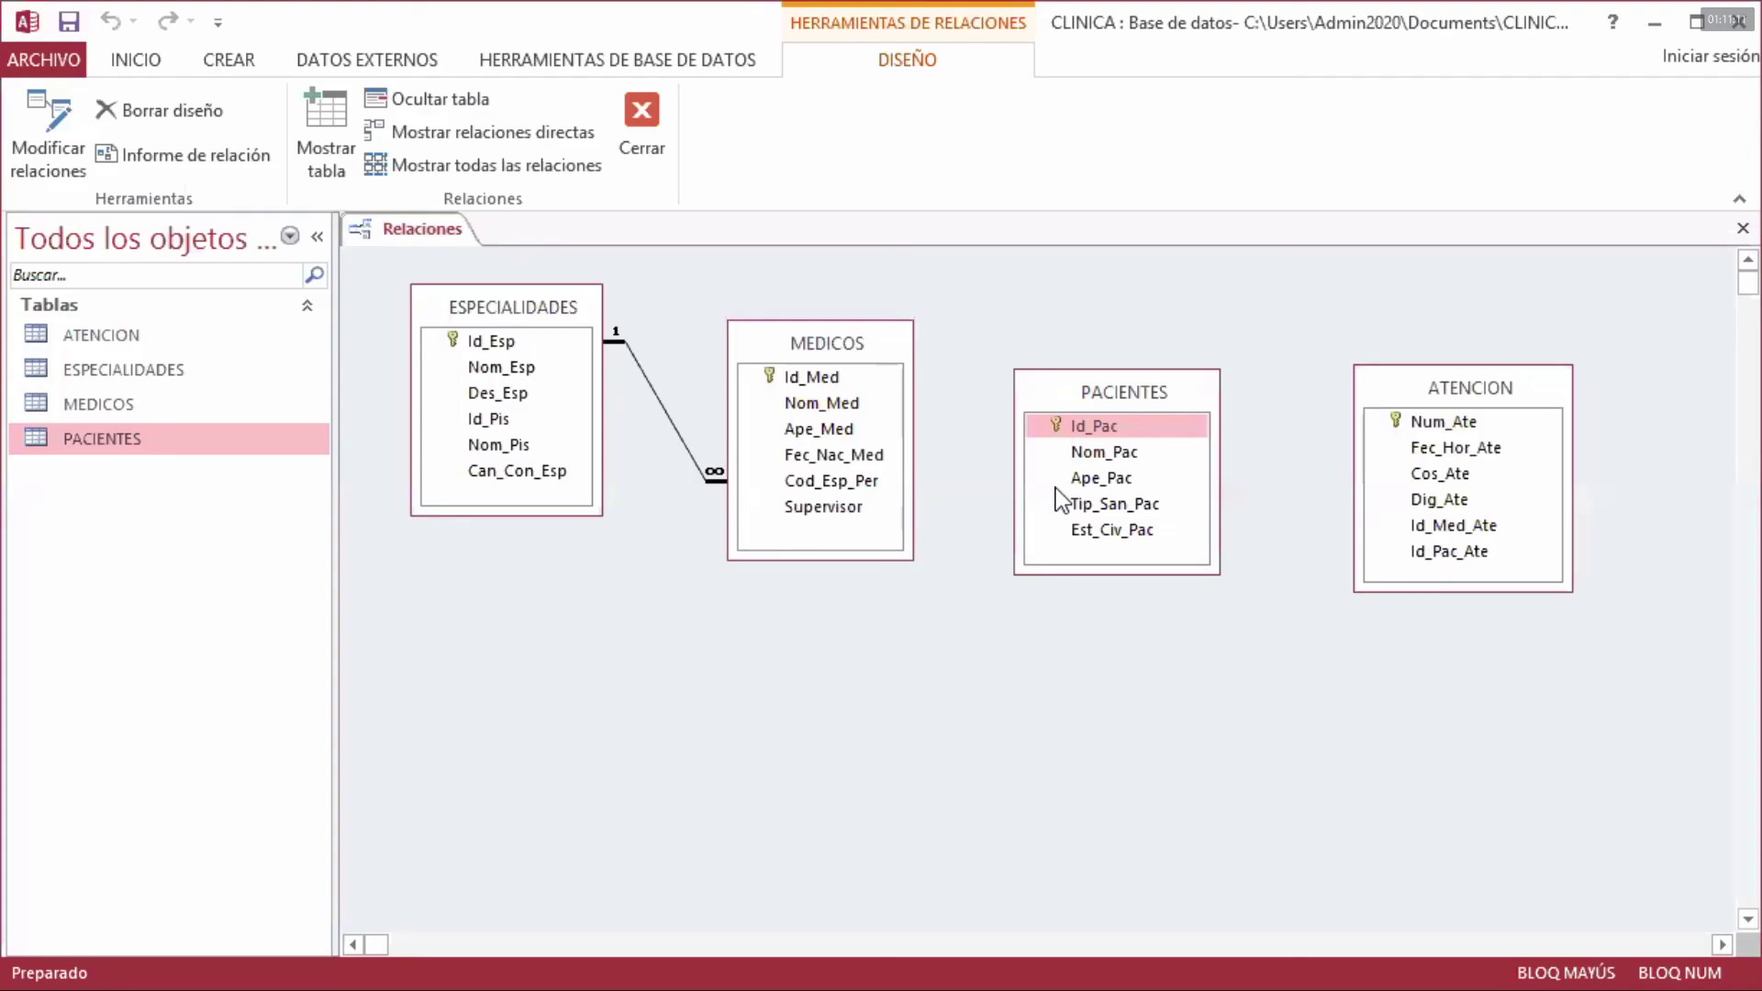
left_click(835, 378)
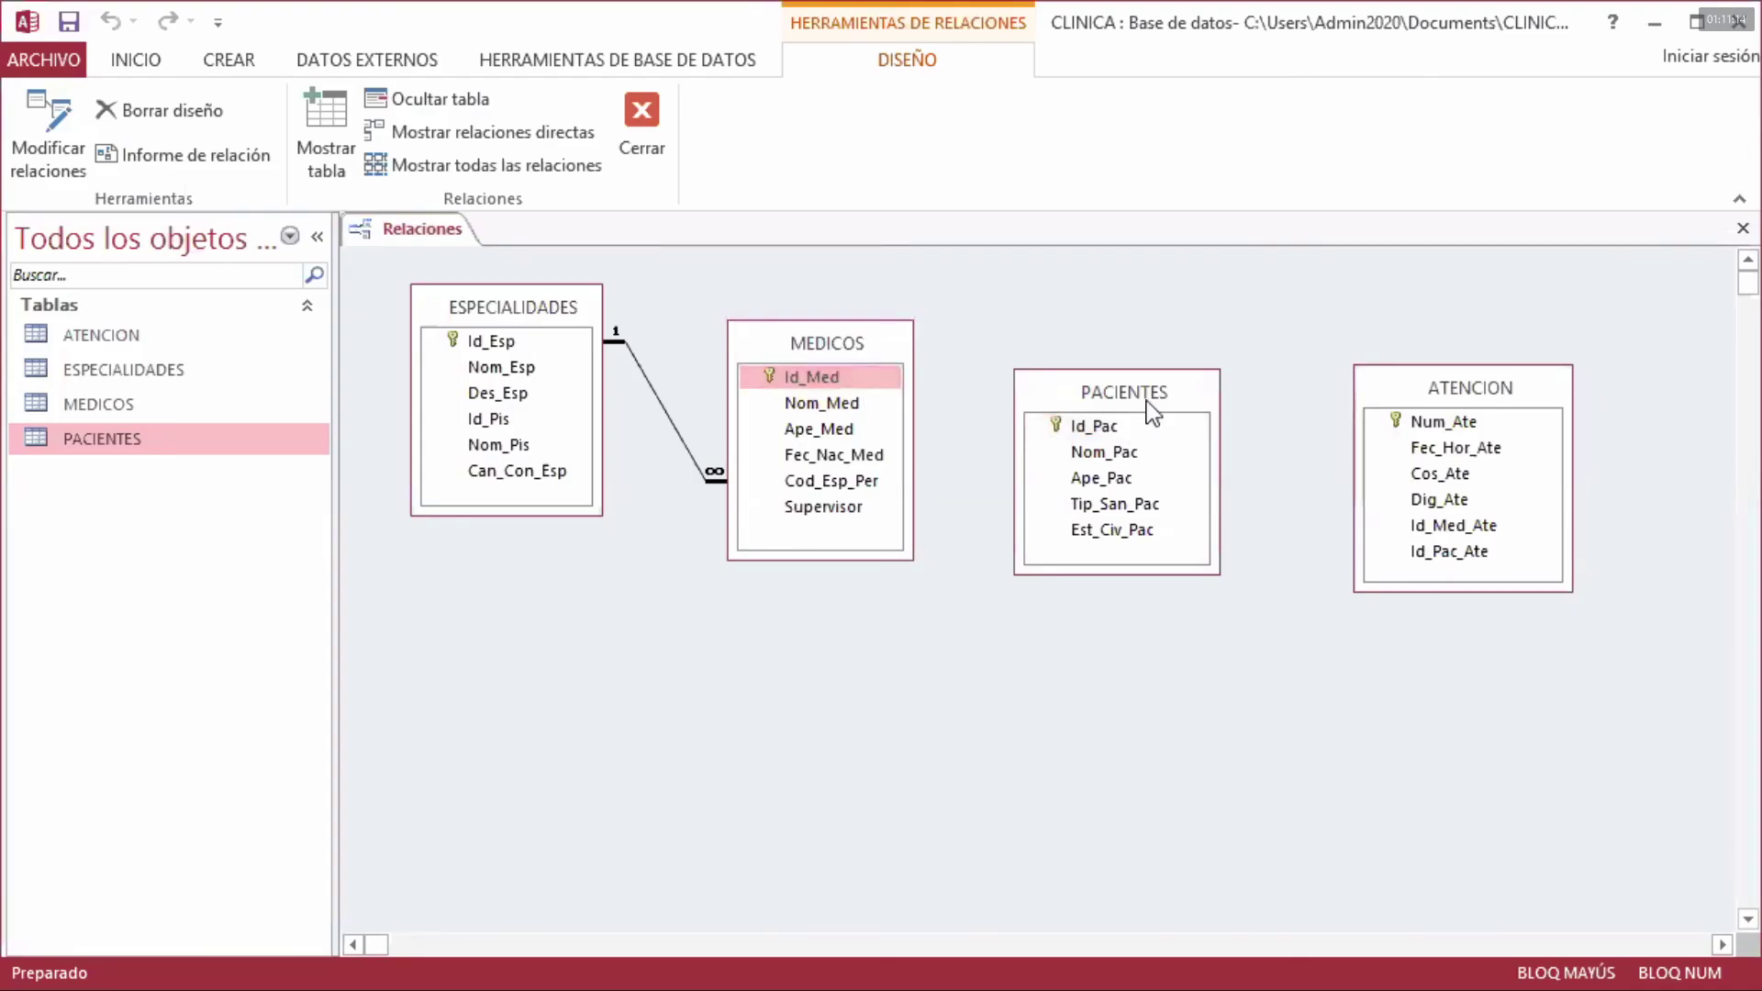
- Rearrange the relationships diagram so ATENCION sits between MEDICOS and PACIENTES
left_click_drag(1159, 395, 1601, 400)
left_click_drag(1415, 401, 1141, 385)
left_click(1496, 393)
left_click_drag(1493, 384, 1450, 330)
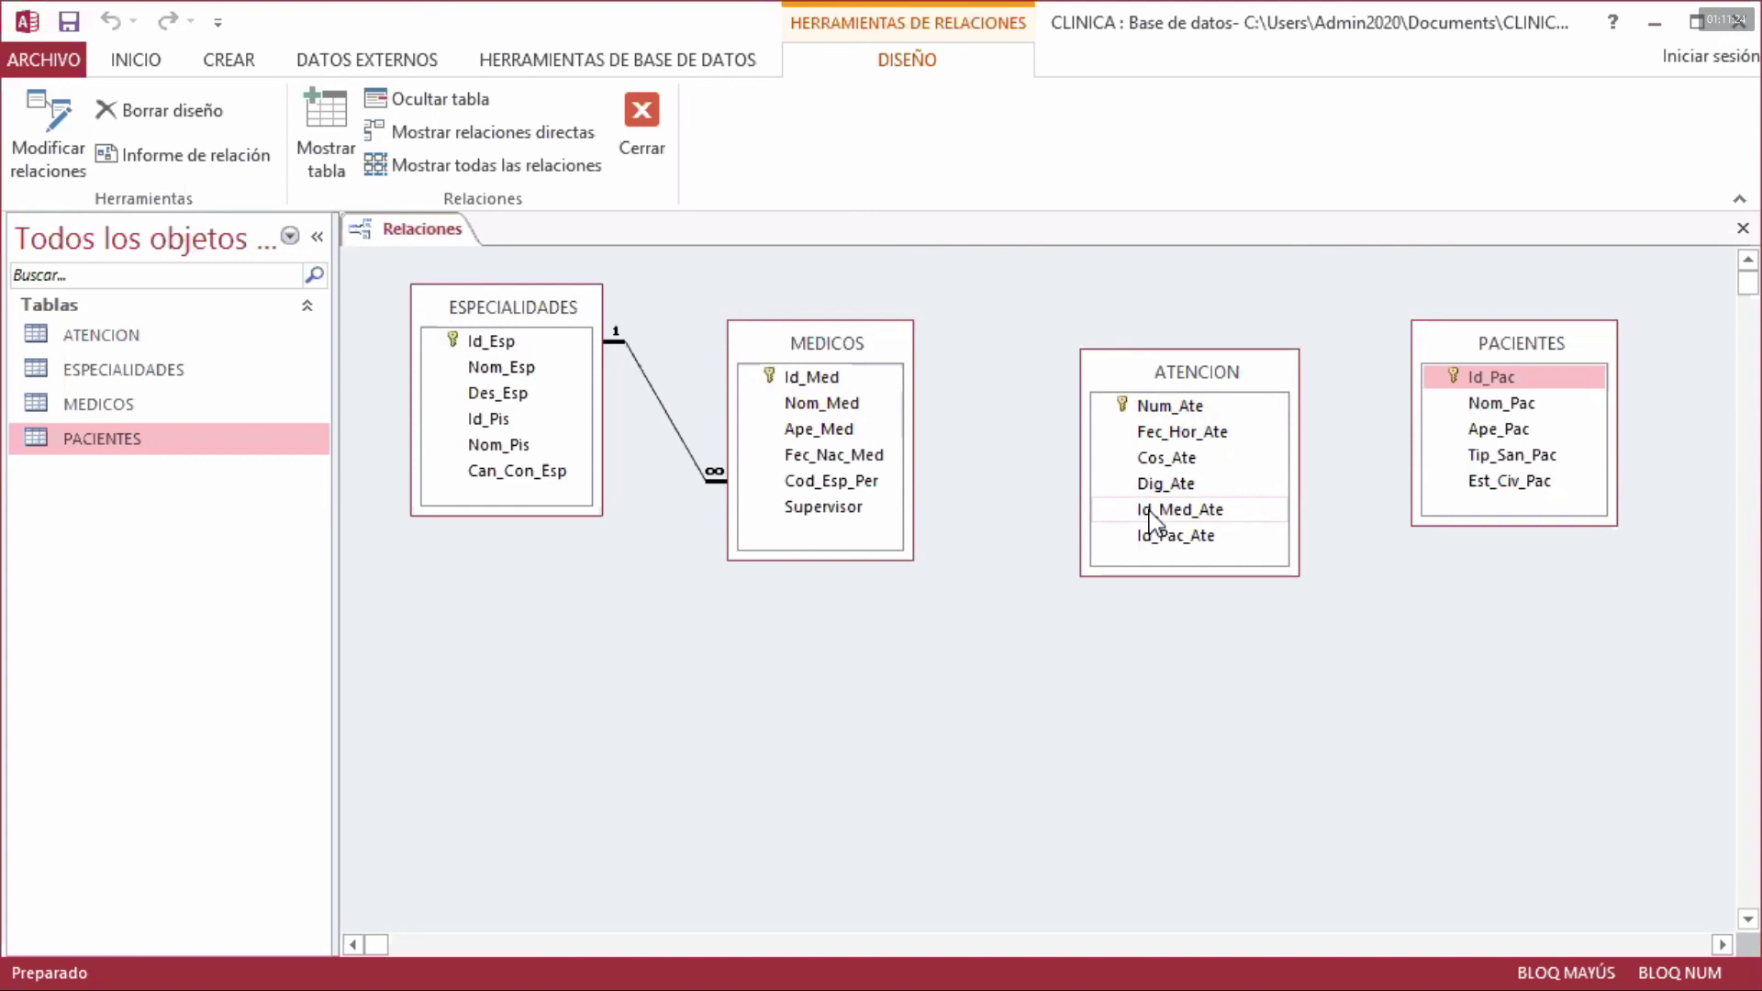
left_click(1492, 375)
left_click_drag(1471, 380, 1180, 549)
left_click_drag(1153, 366, 1136, 353)
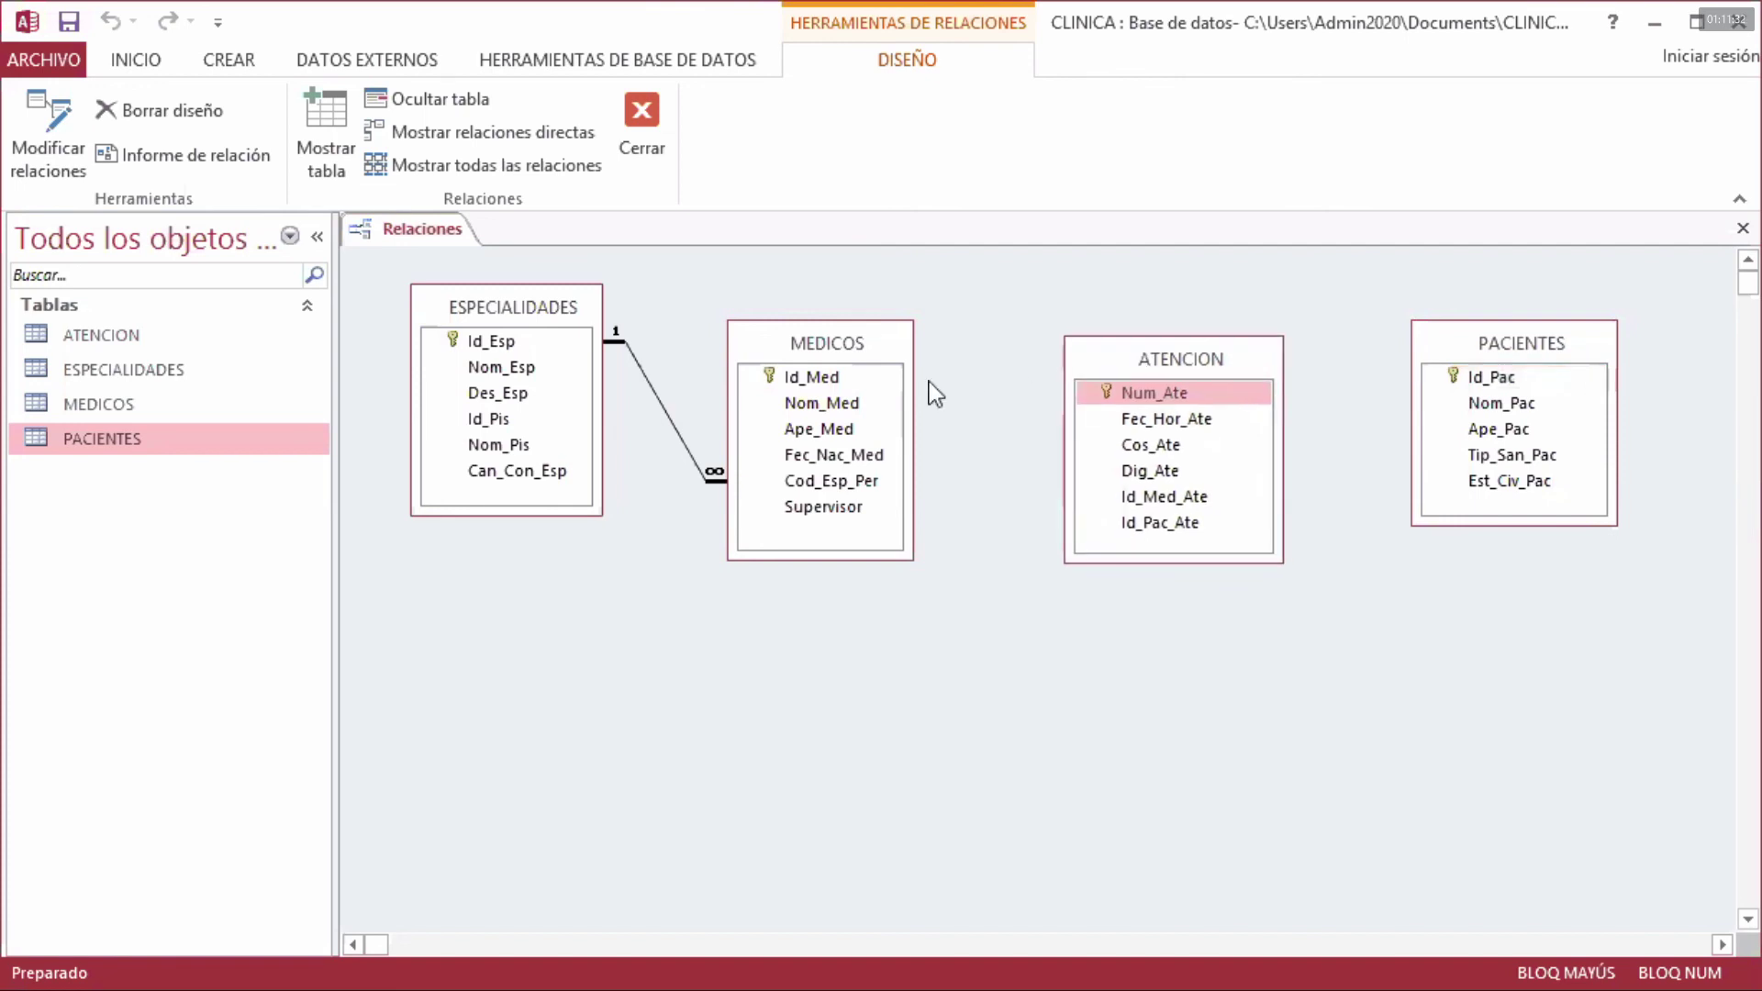
- Relate Id_Med of MEDICOS to Id_Med_Ate of ATENCION, enforcing referential integrity
left_click(872, 379)
left_click_drag(820, 384, 1158, 500)
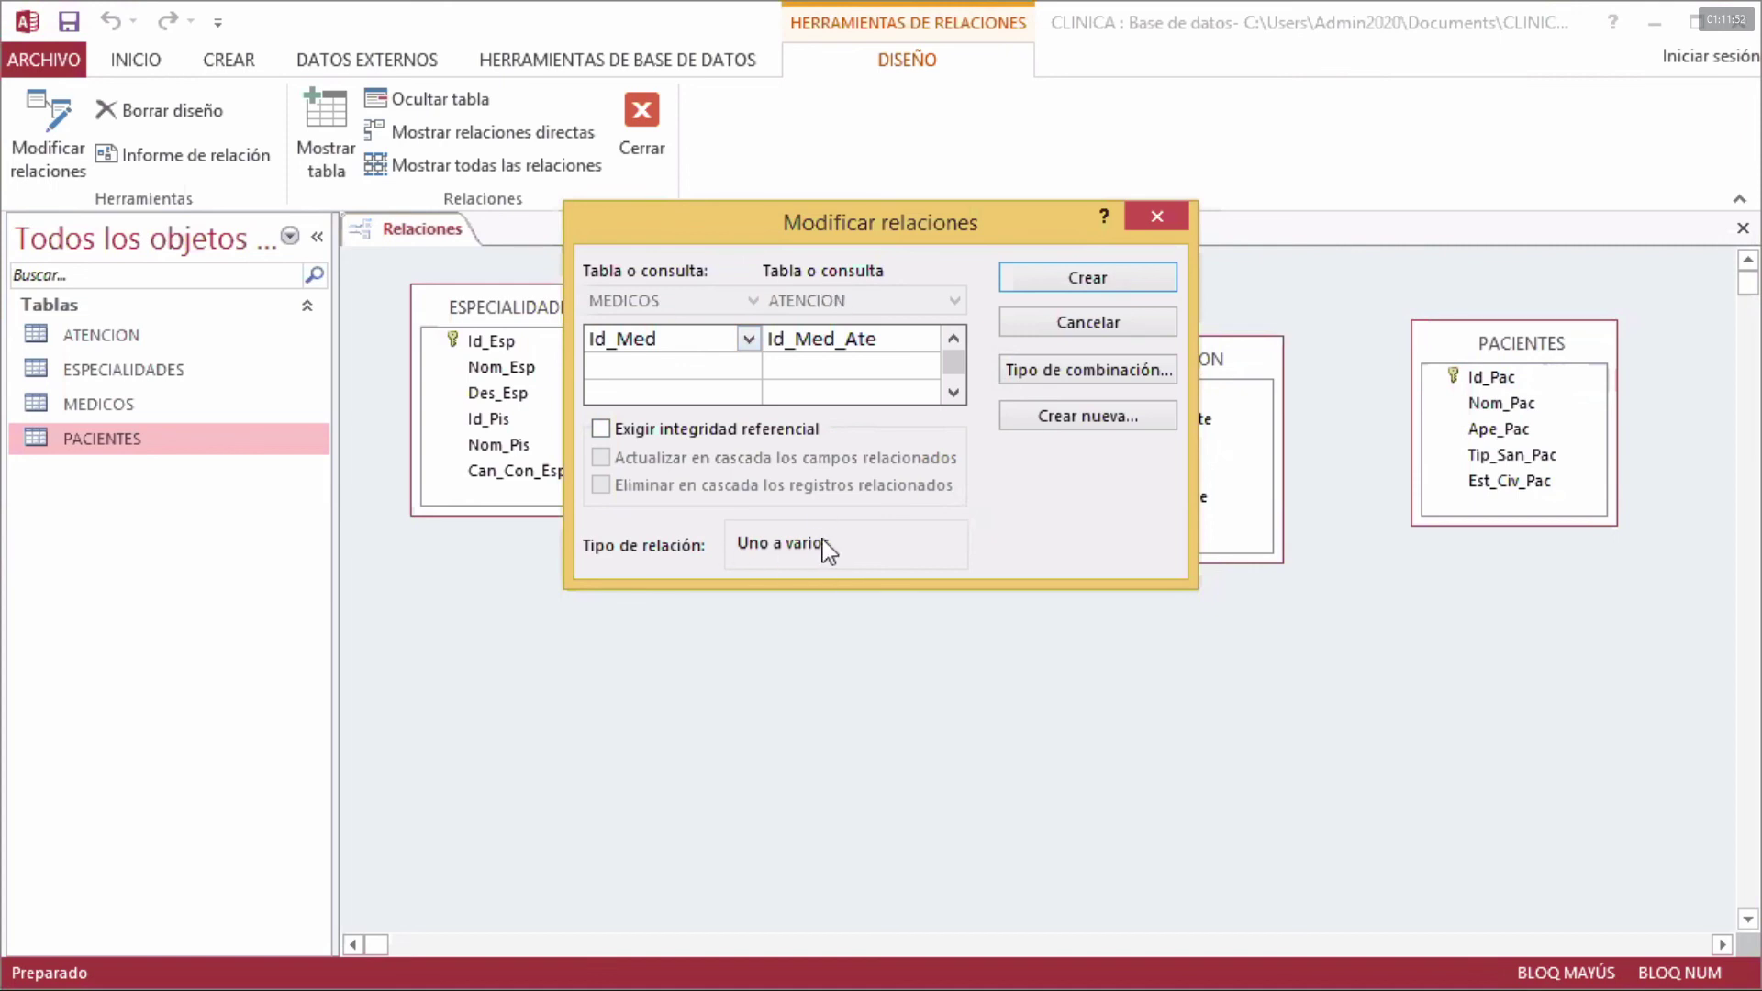
left_click(601, 429)
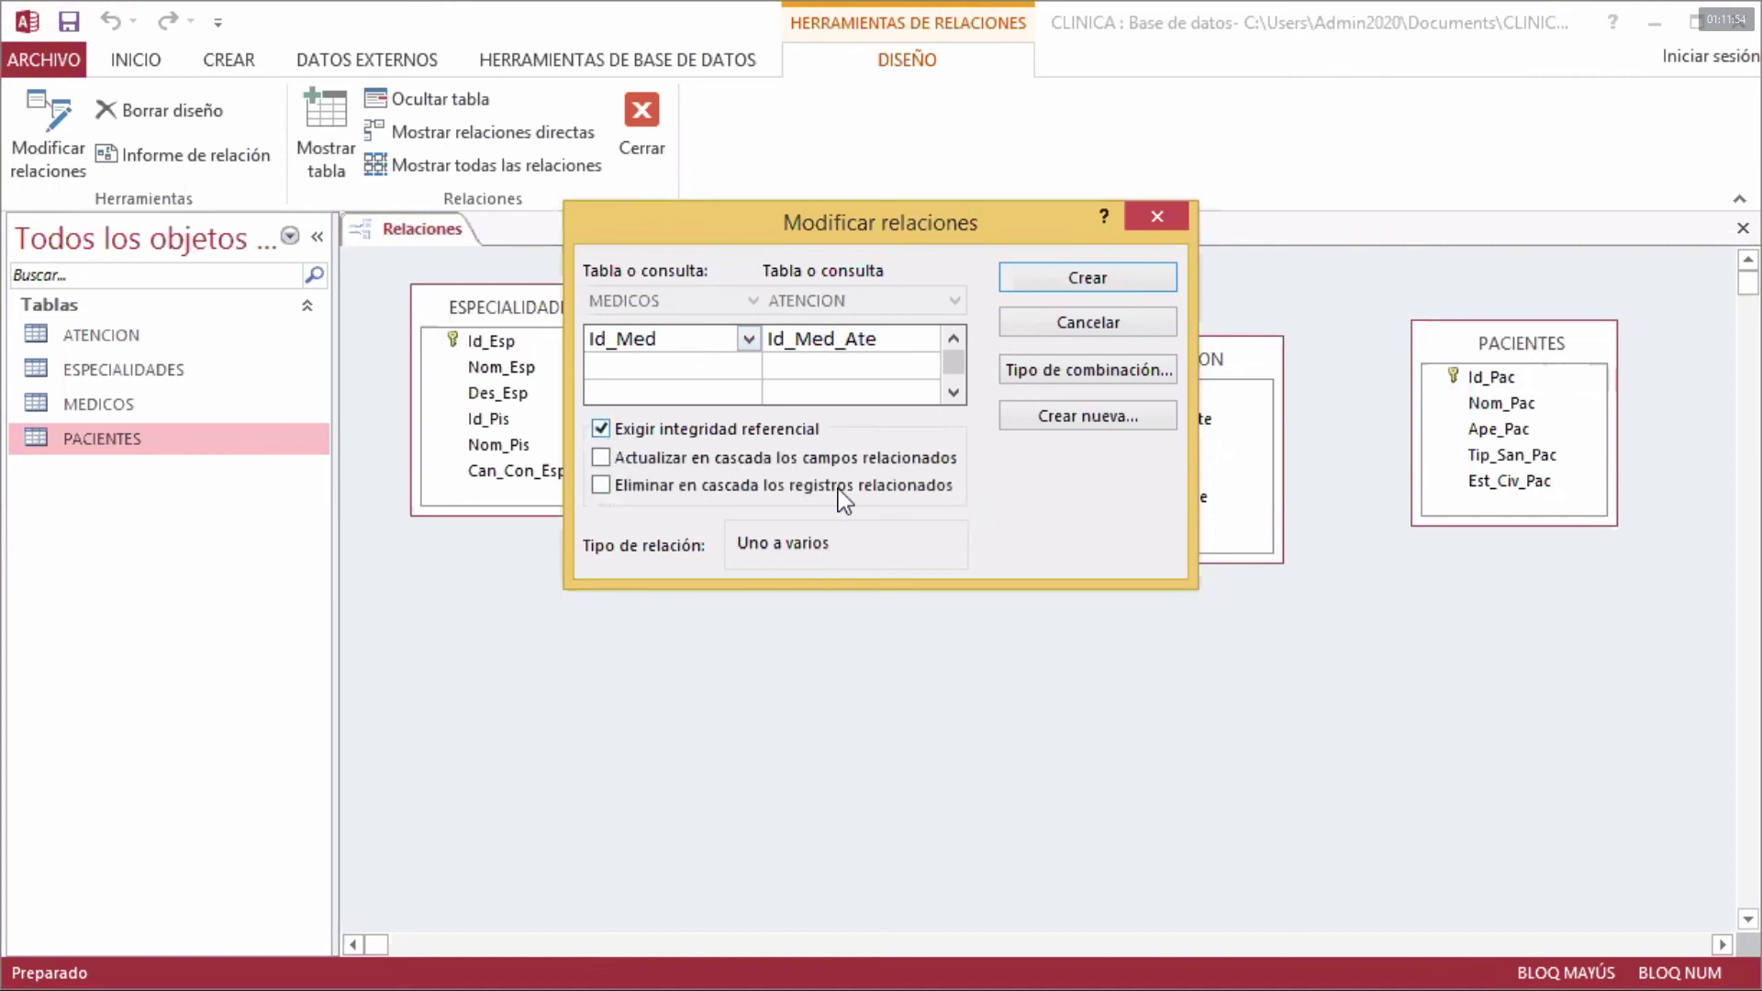
left_click(1160, 278)
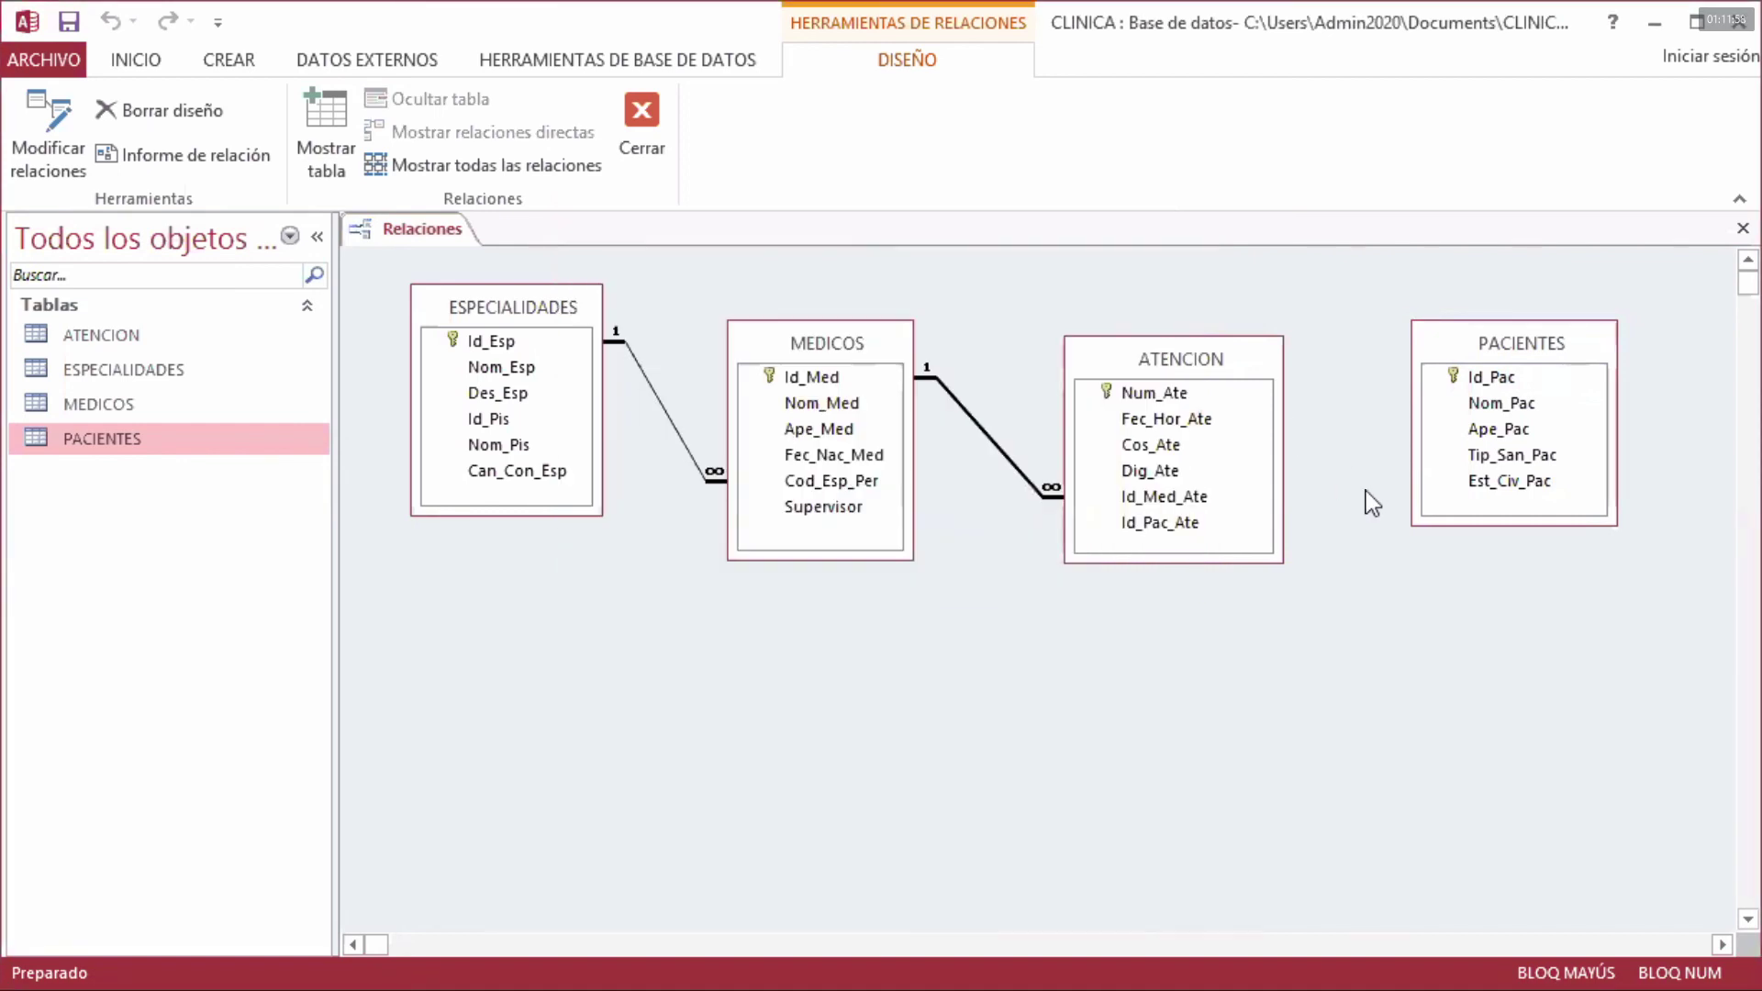
- Relate Id_Pac of PACIENTES to Id_Pac_Ate of ATENCION with referential integrity enforced, and nudge the ATENCION box toward MEDICOS
left_click(1490, 385)
left_click(1492, 380)
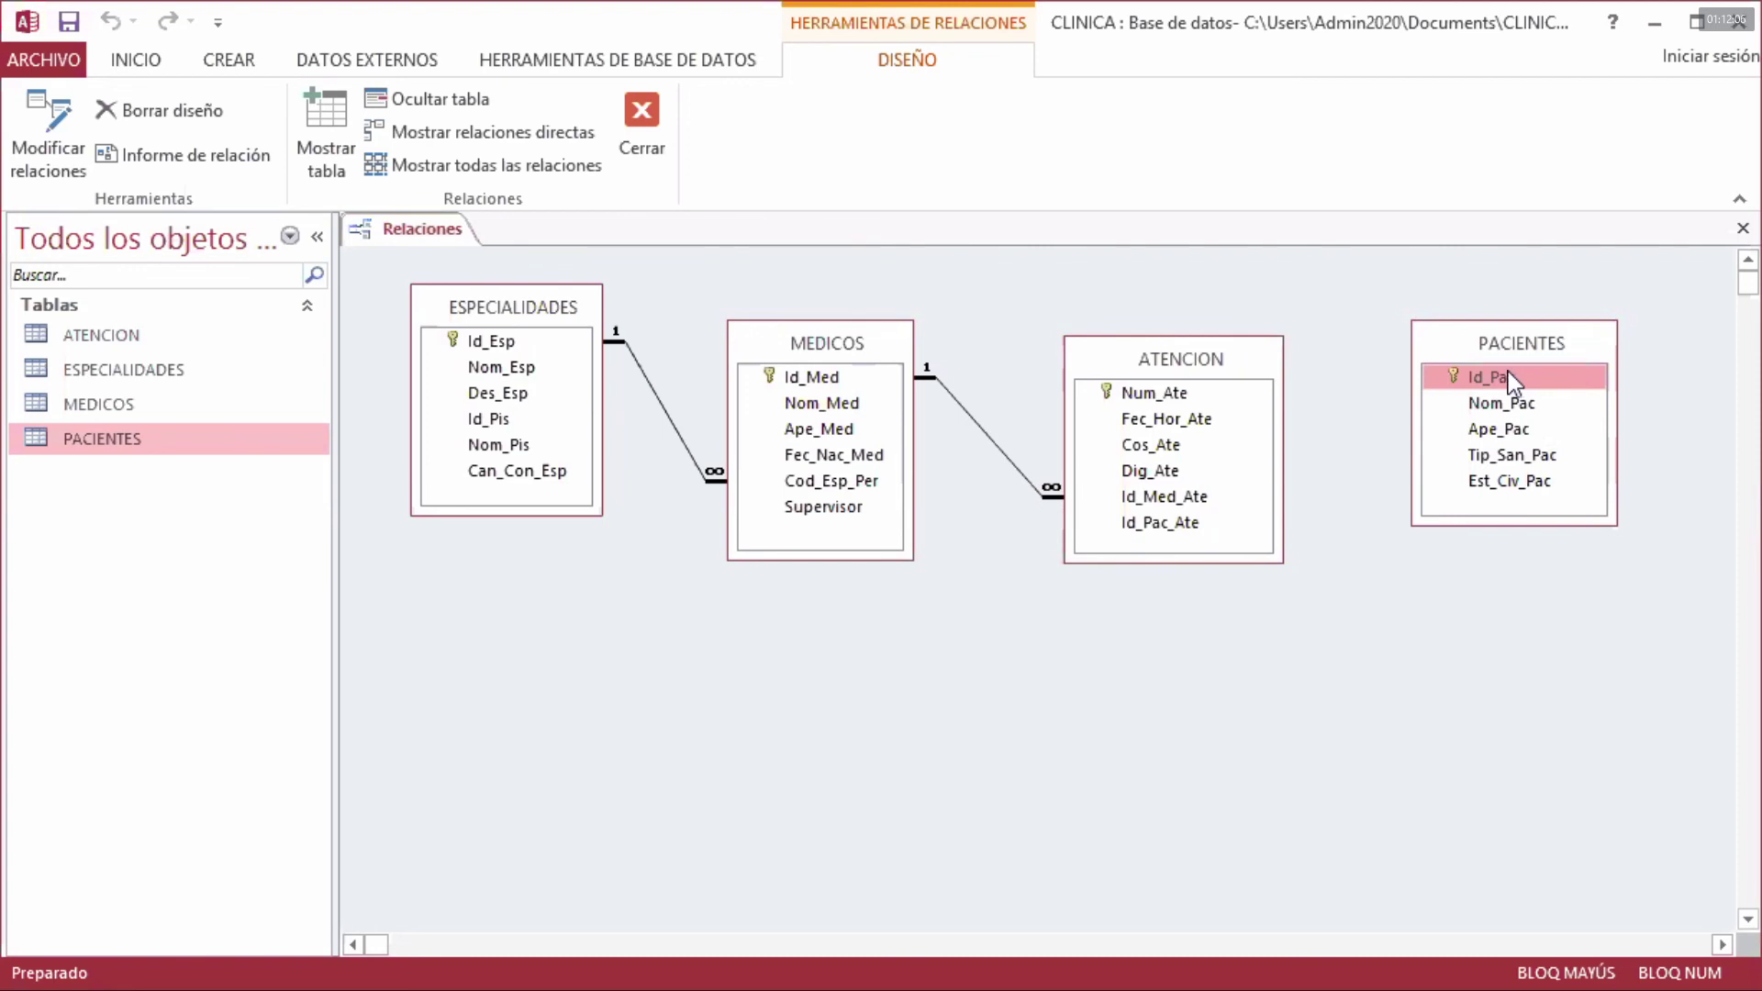
left_click_drag(1510, 381, 1217, 526)
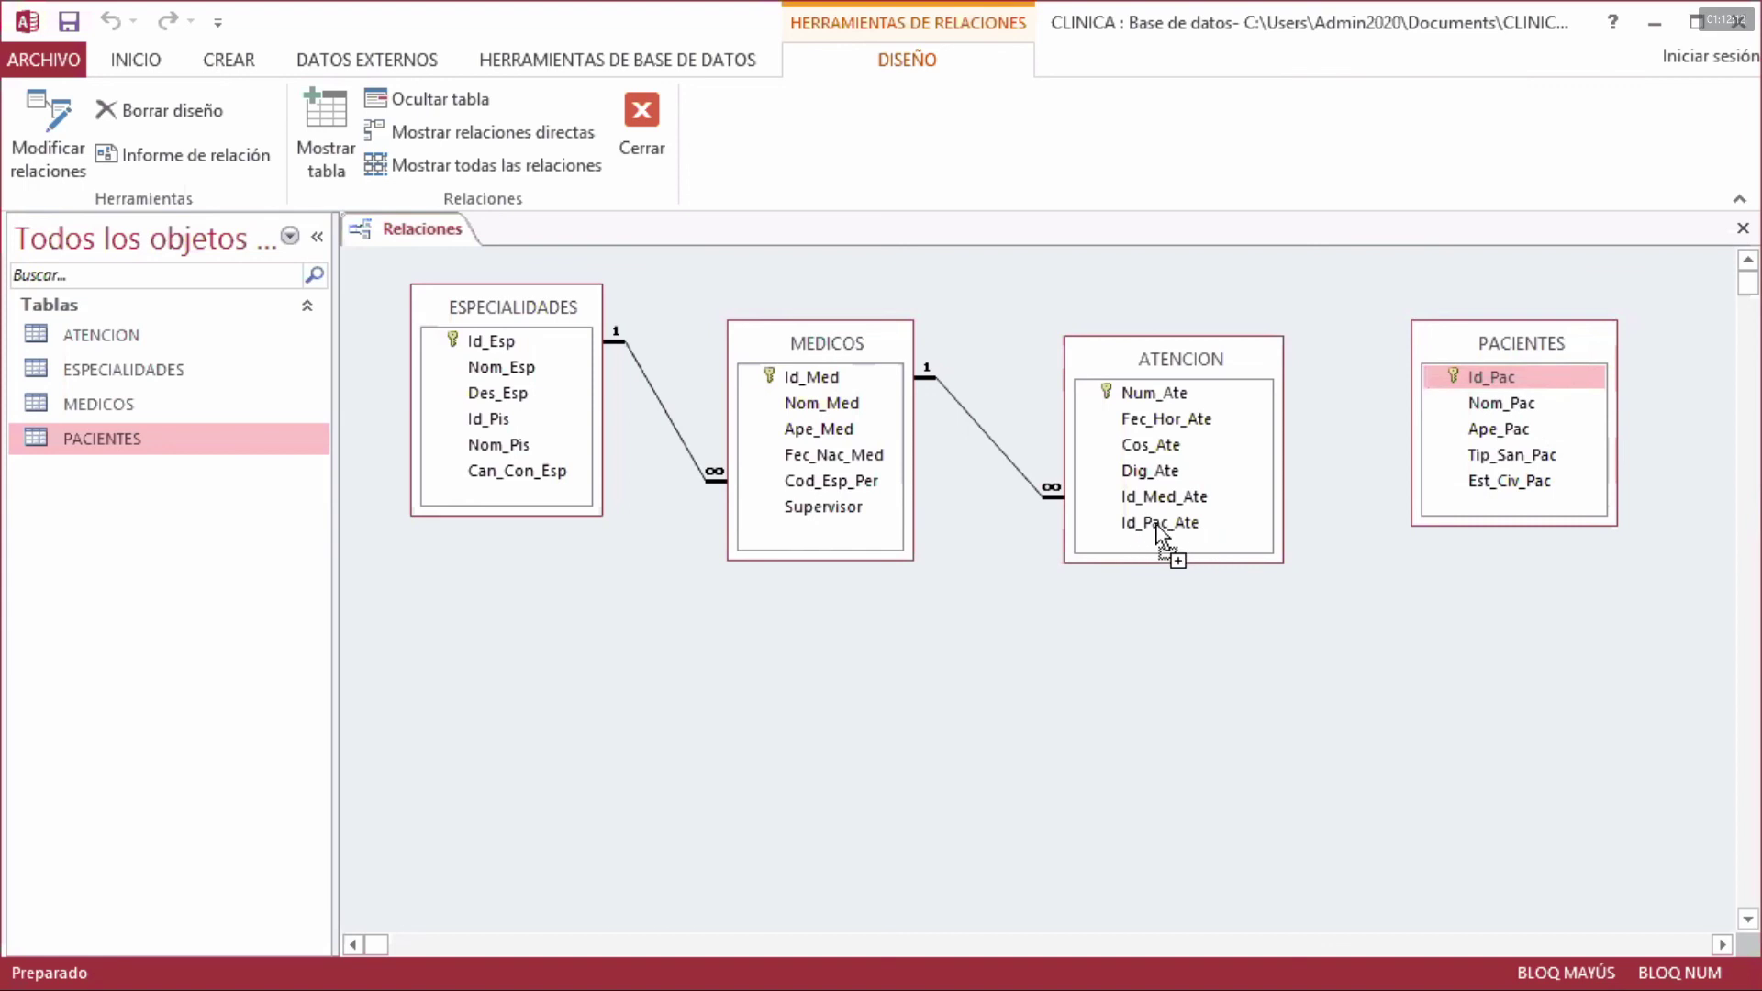
left_click_drag(1156, 525, 1156, 525)
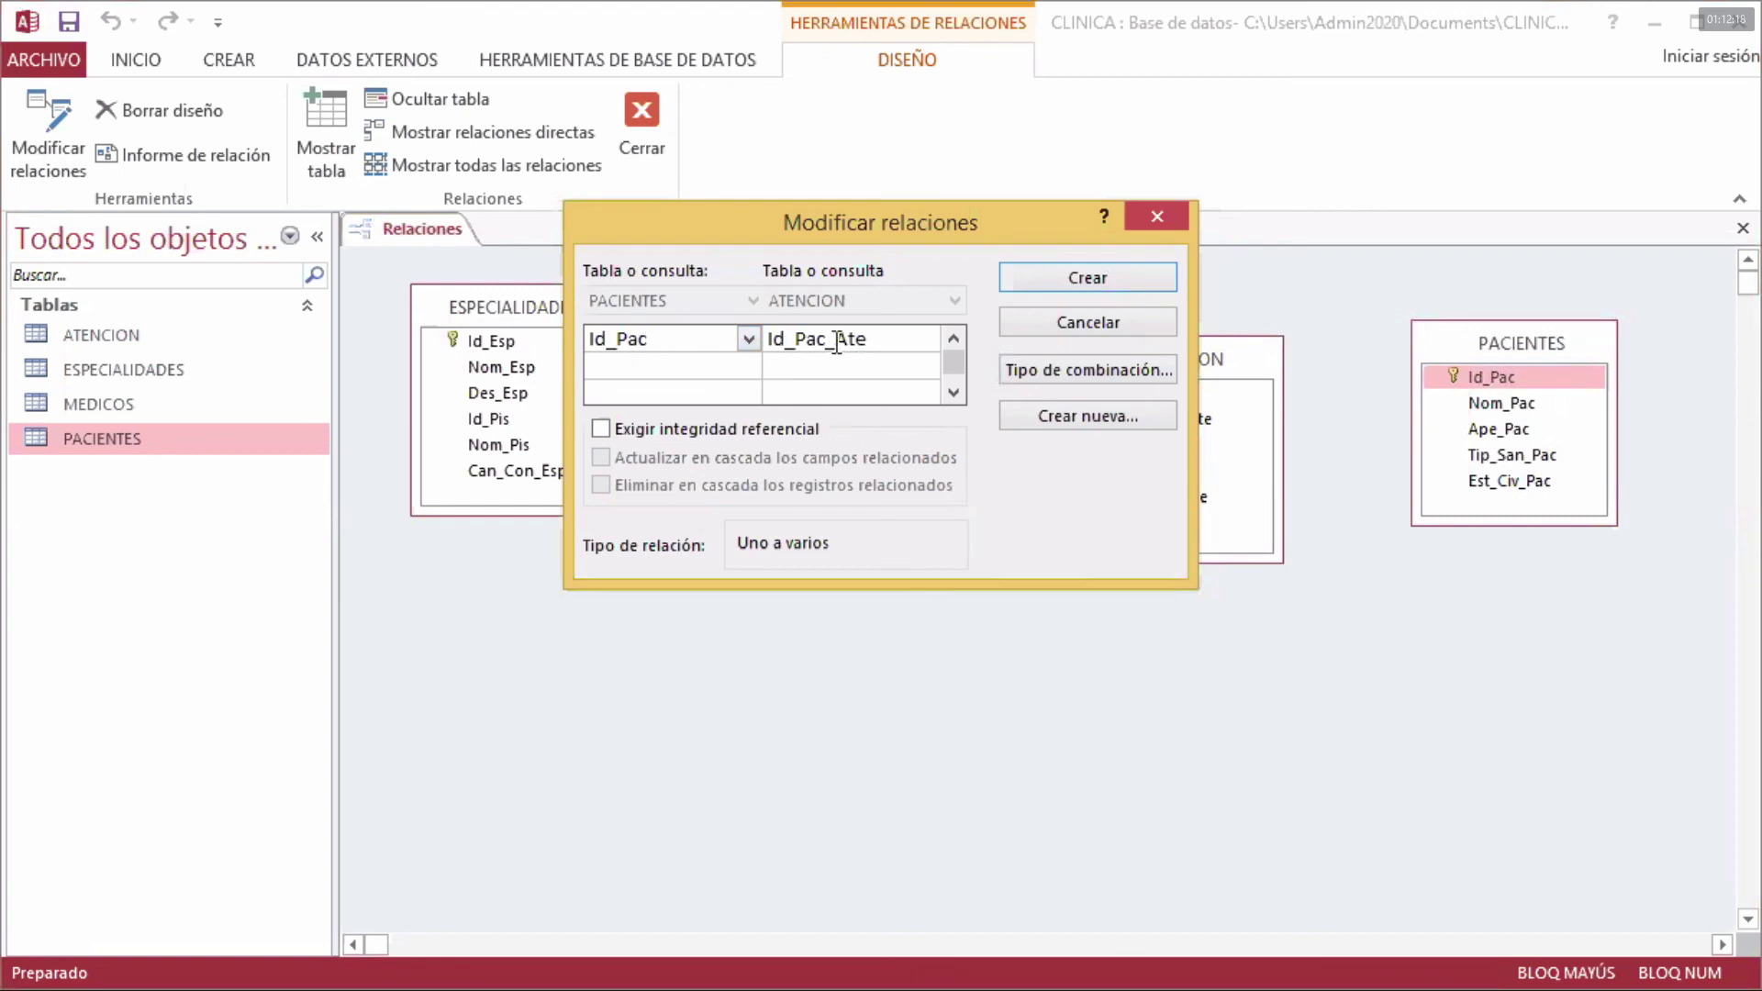
left_click(691, 432)
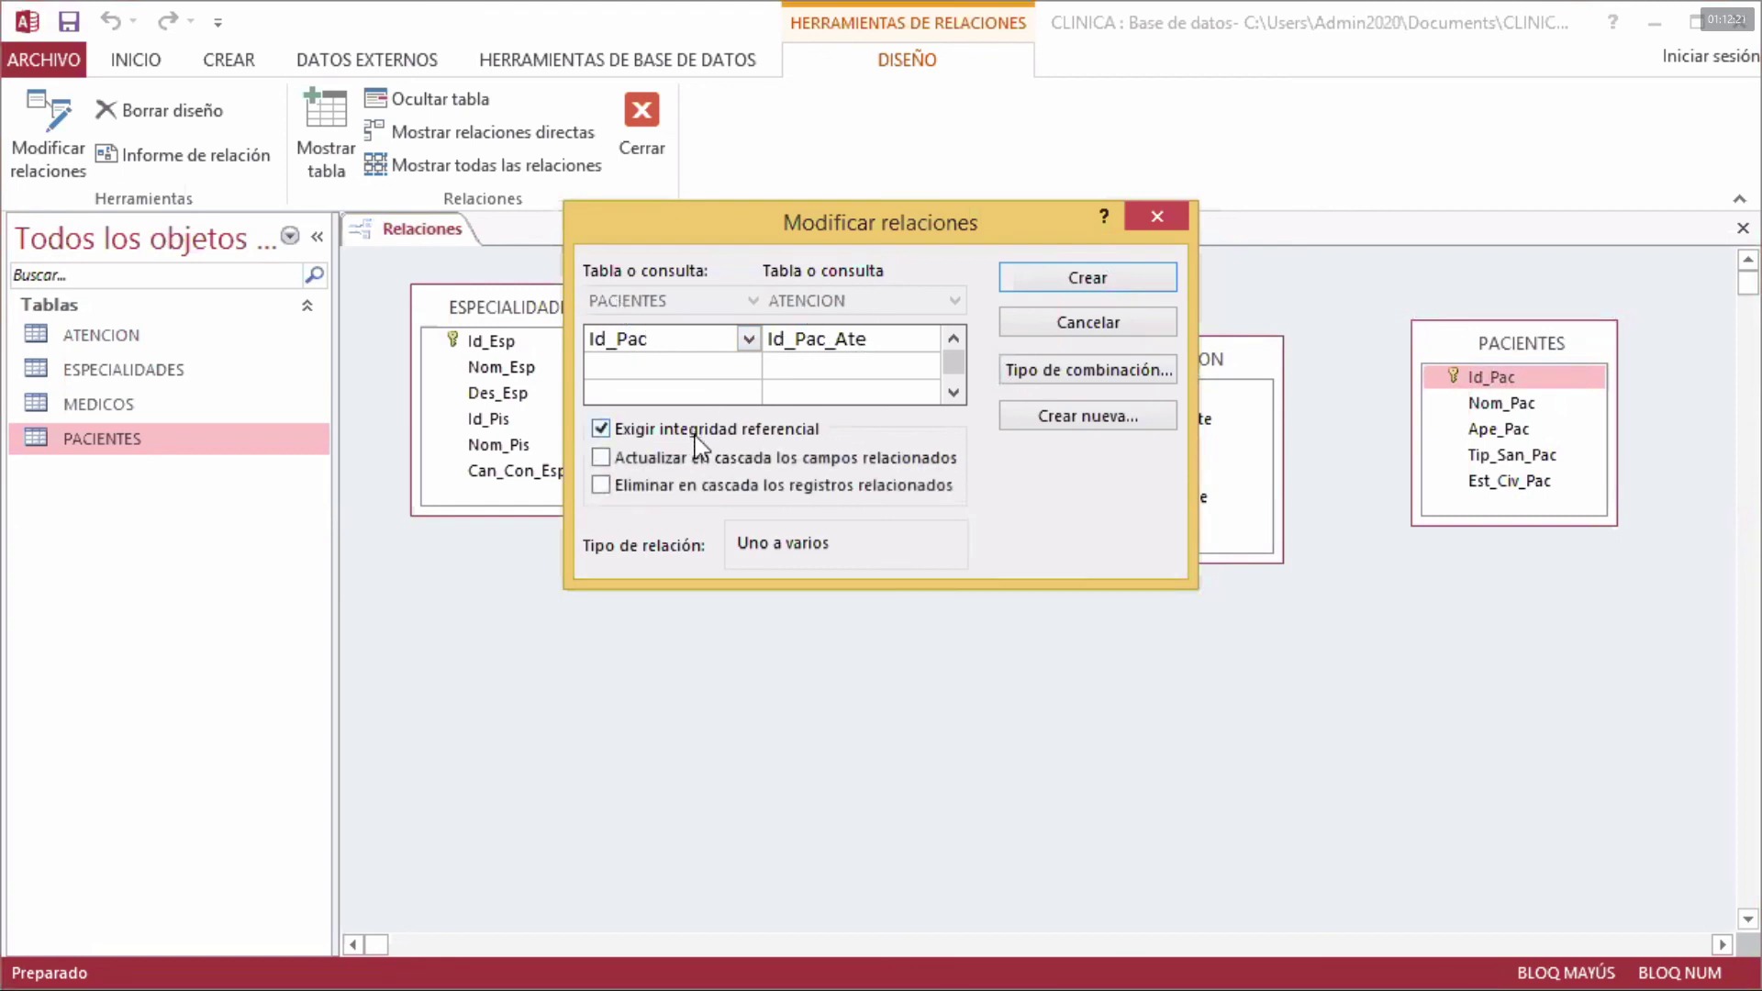
left_click(1109, 285)
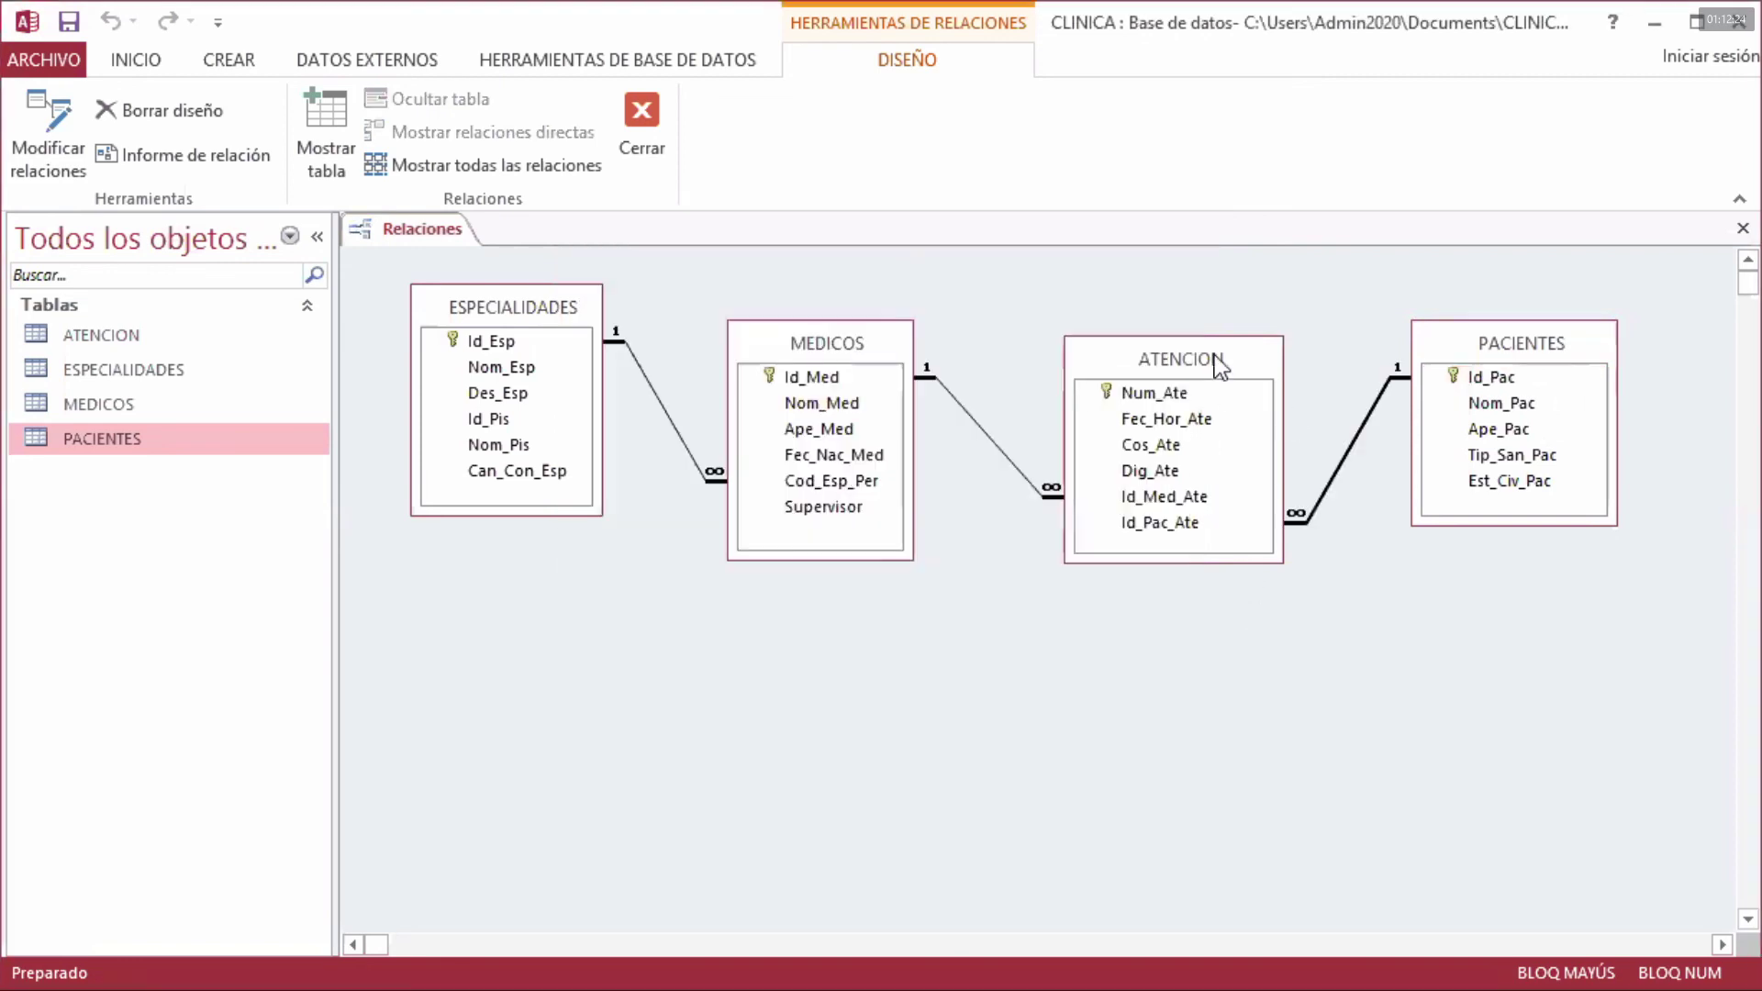
left_click_drag(1184, 358, 1169, 362)
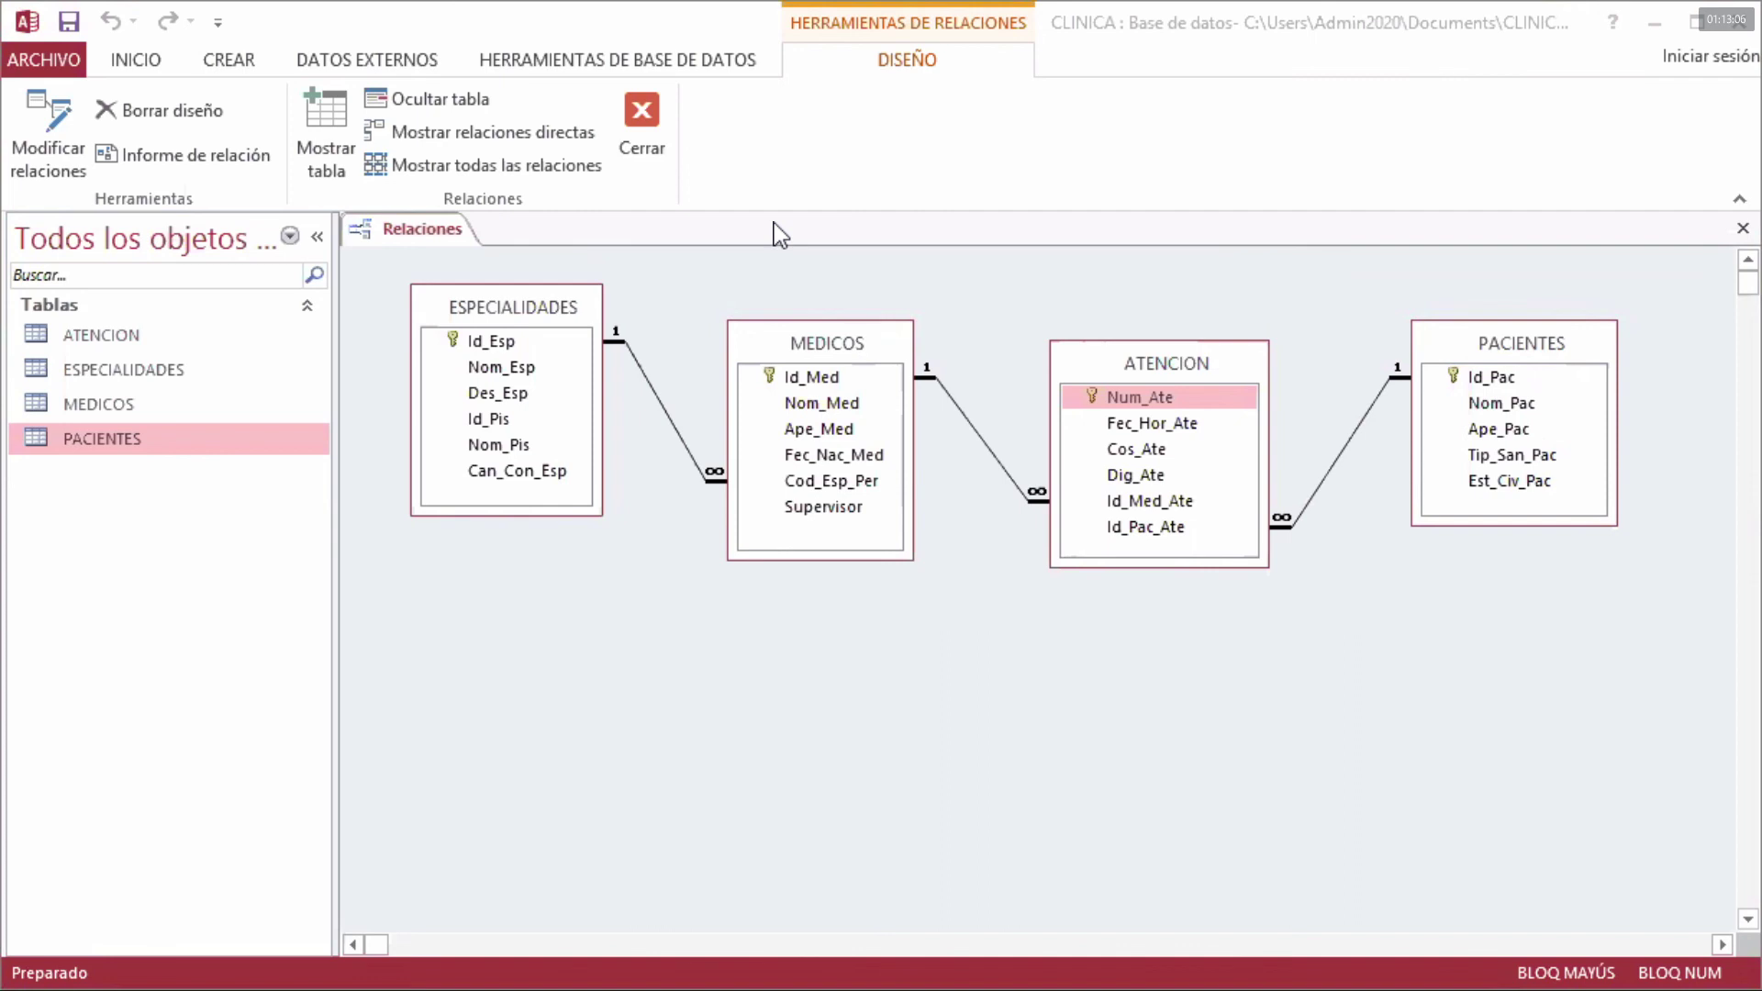
- Close the relationships diagram and open the ESPECIALIDADES, MEDICOS and PACIENTES tables in datasheet view
left_click(648, 118)
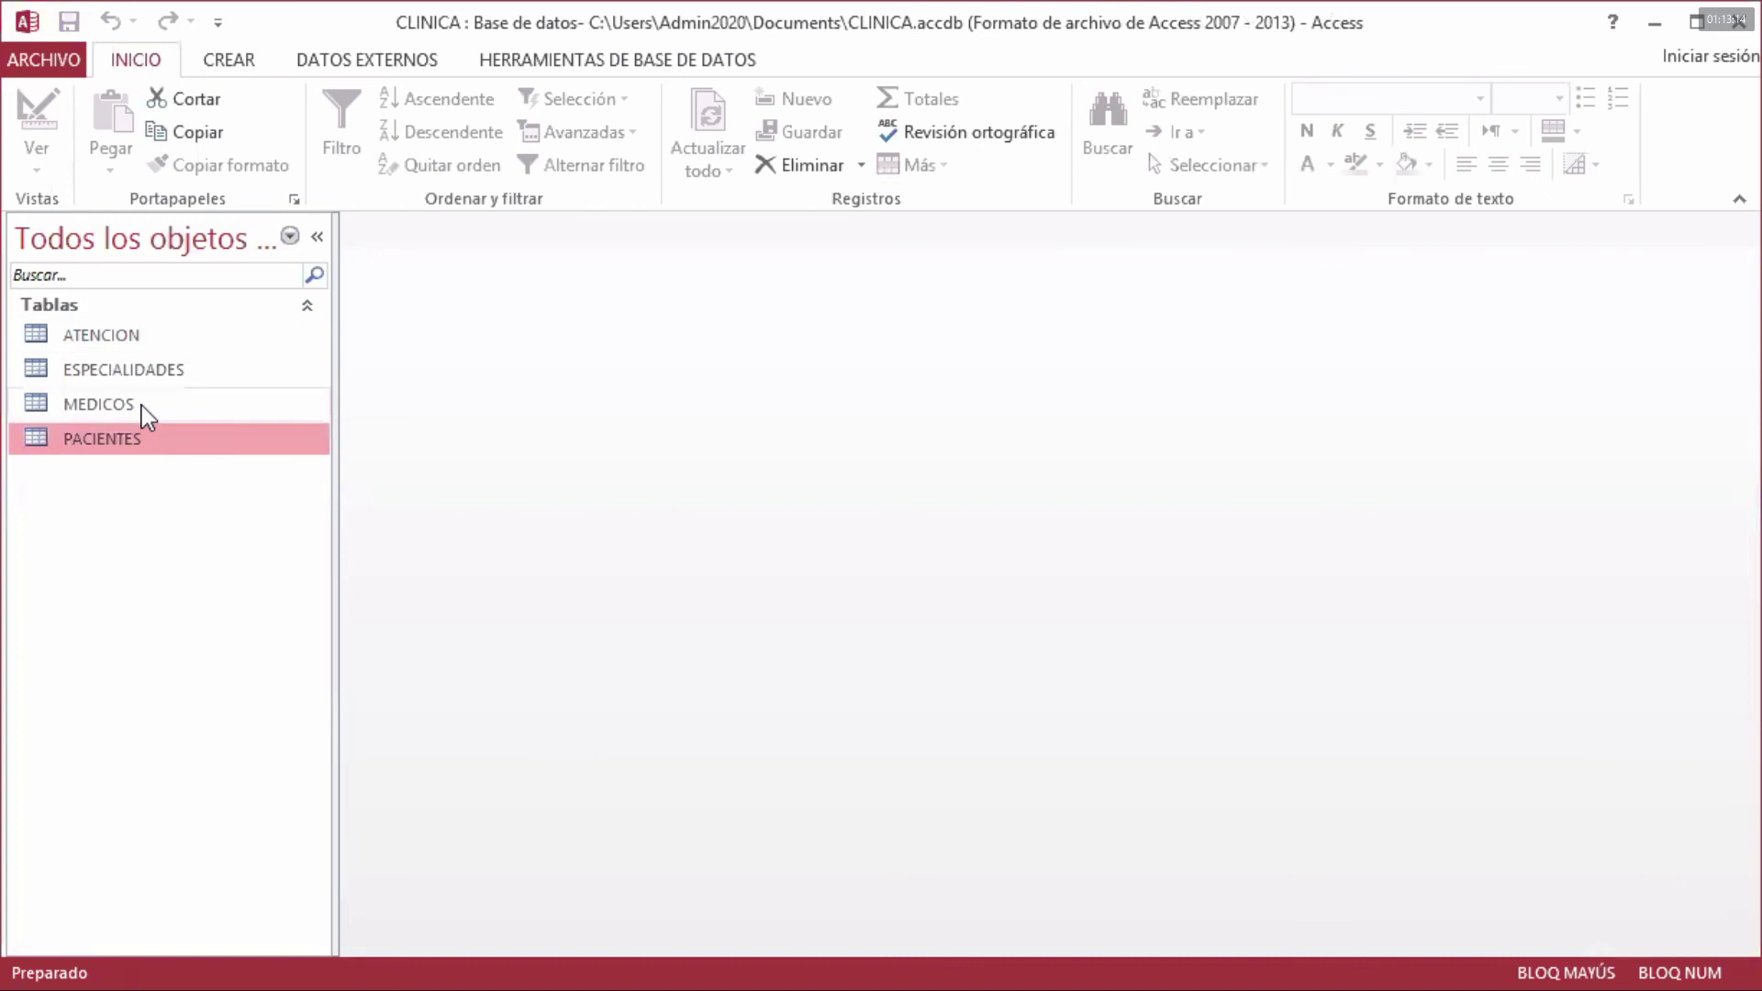
double_click(124, 369)
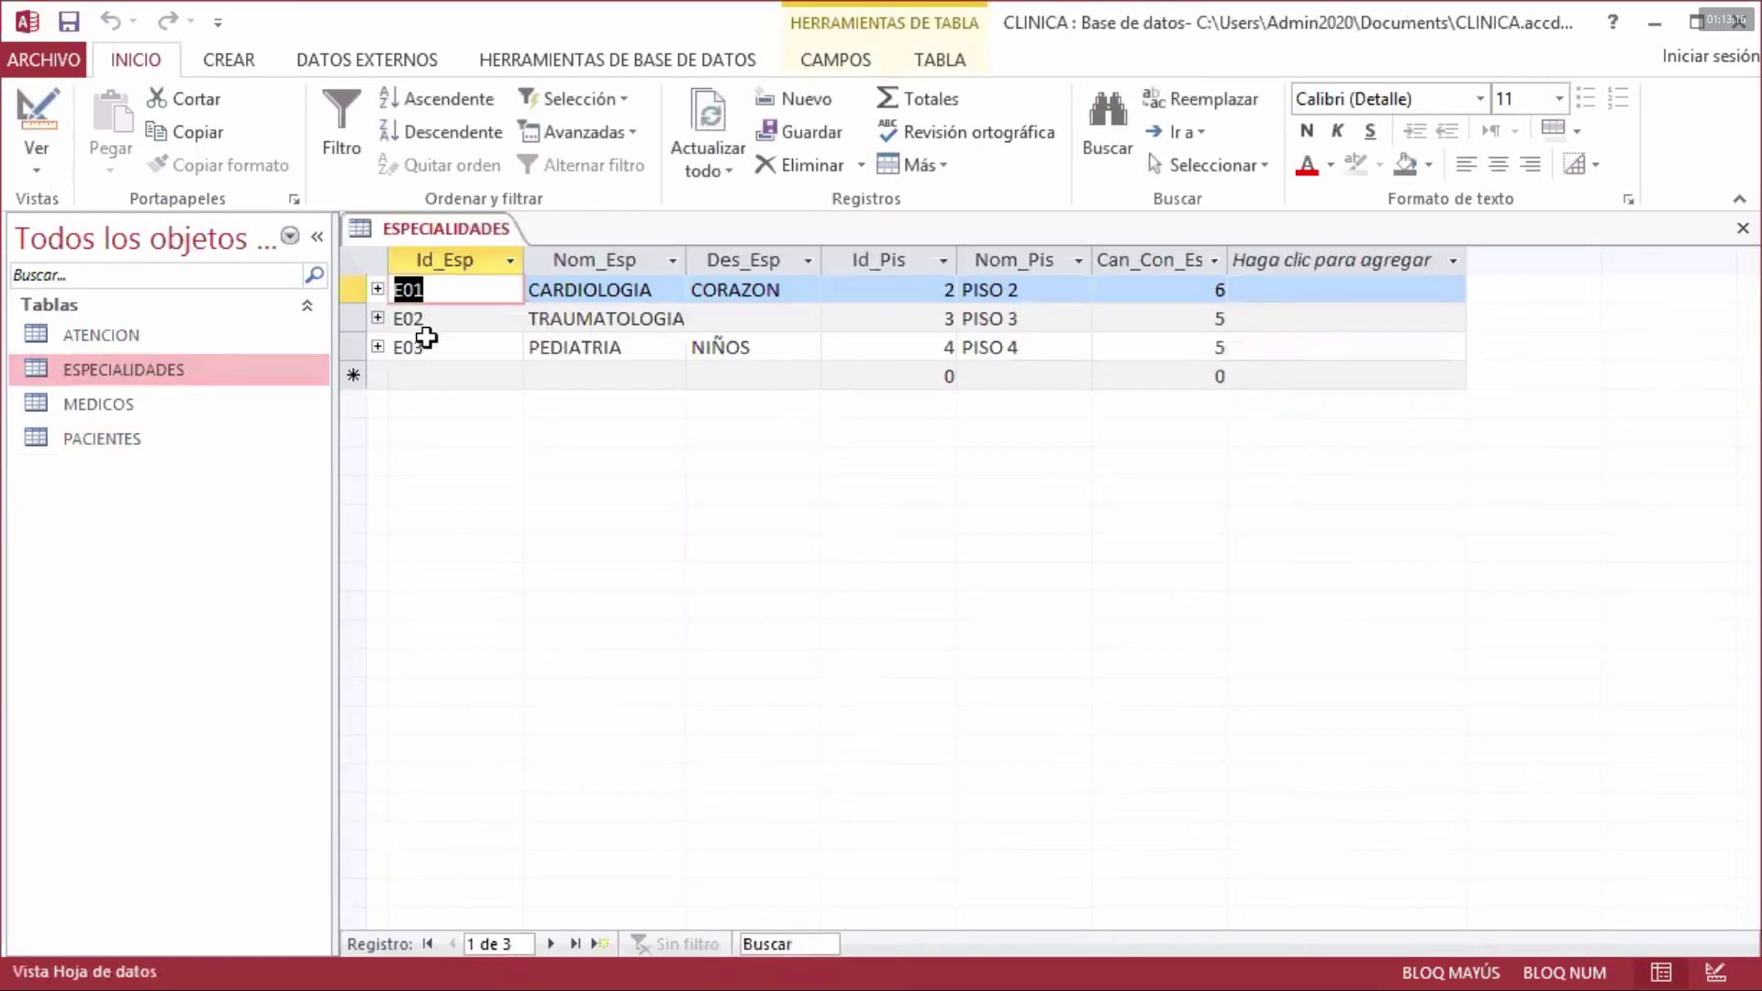
double_click(126, 403)
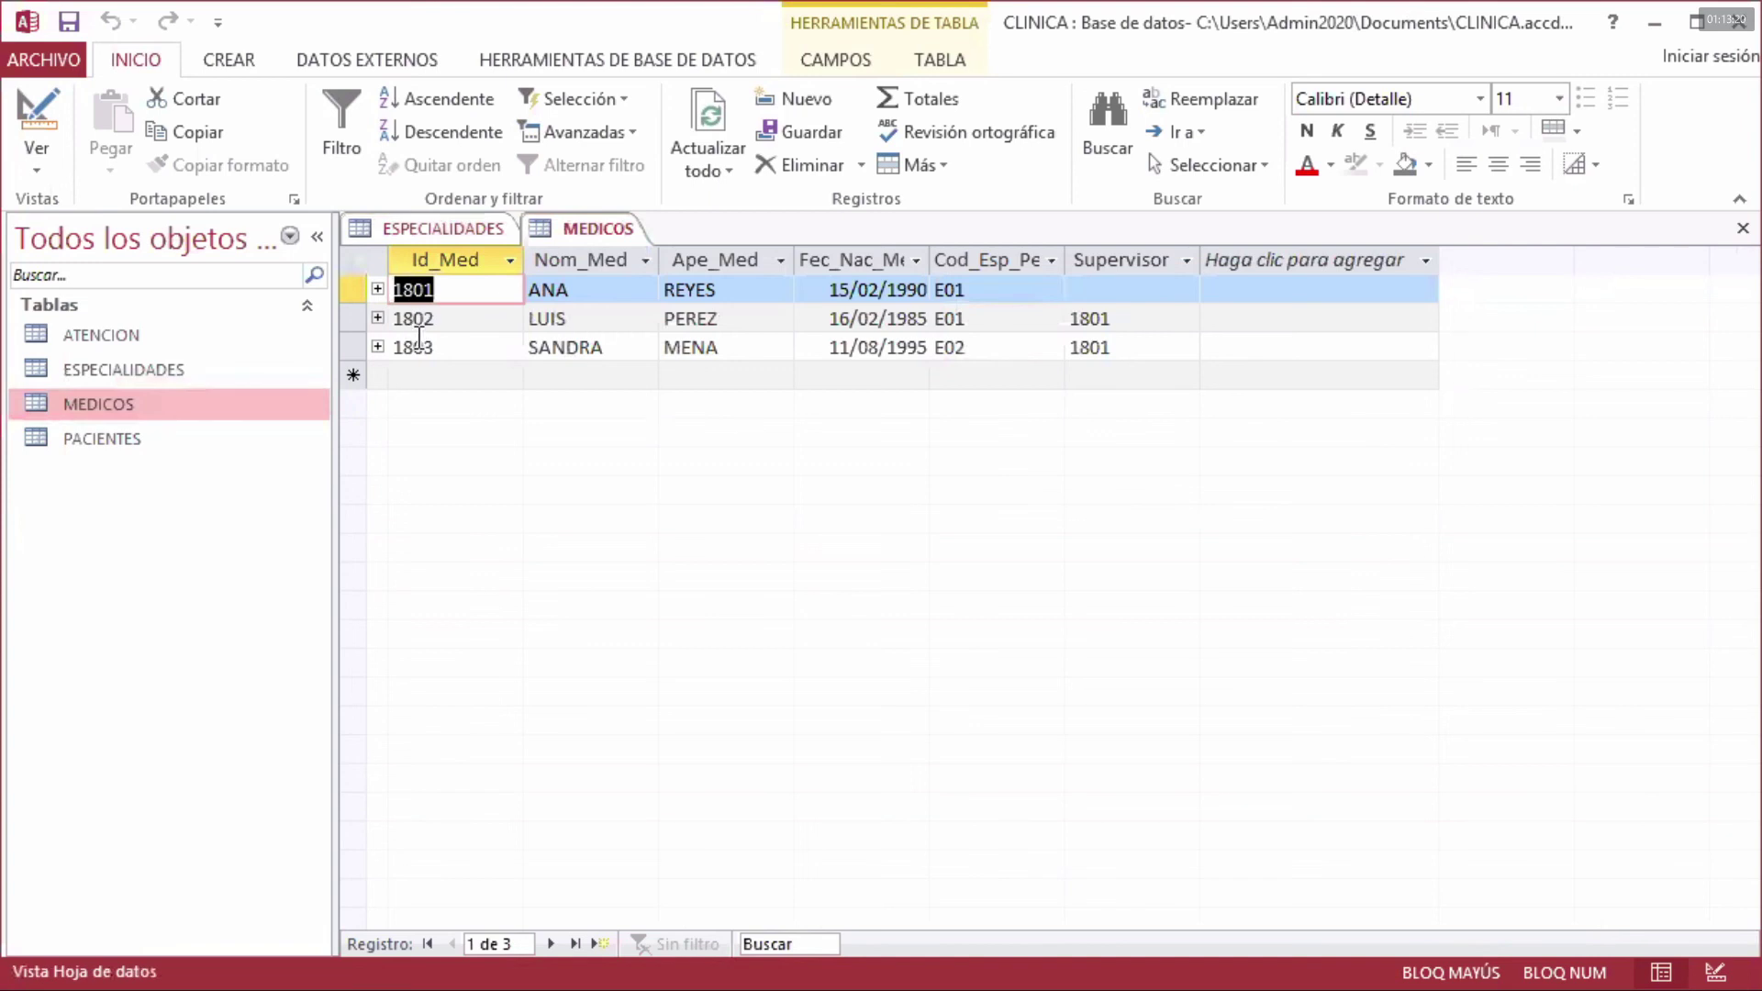
double_click(142, 441)
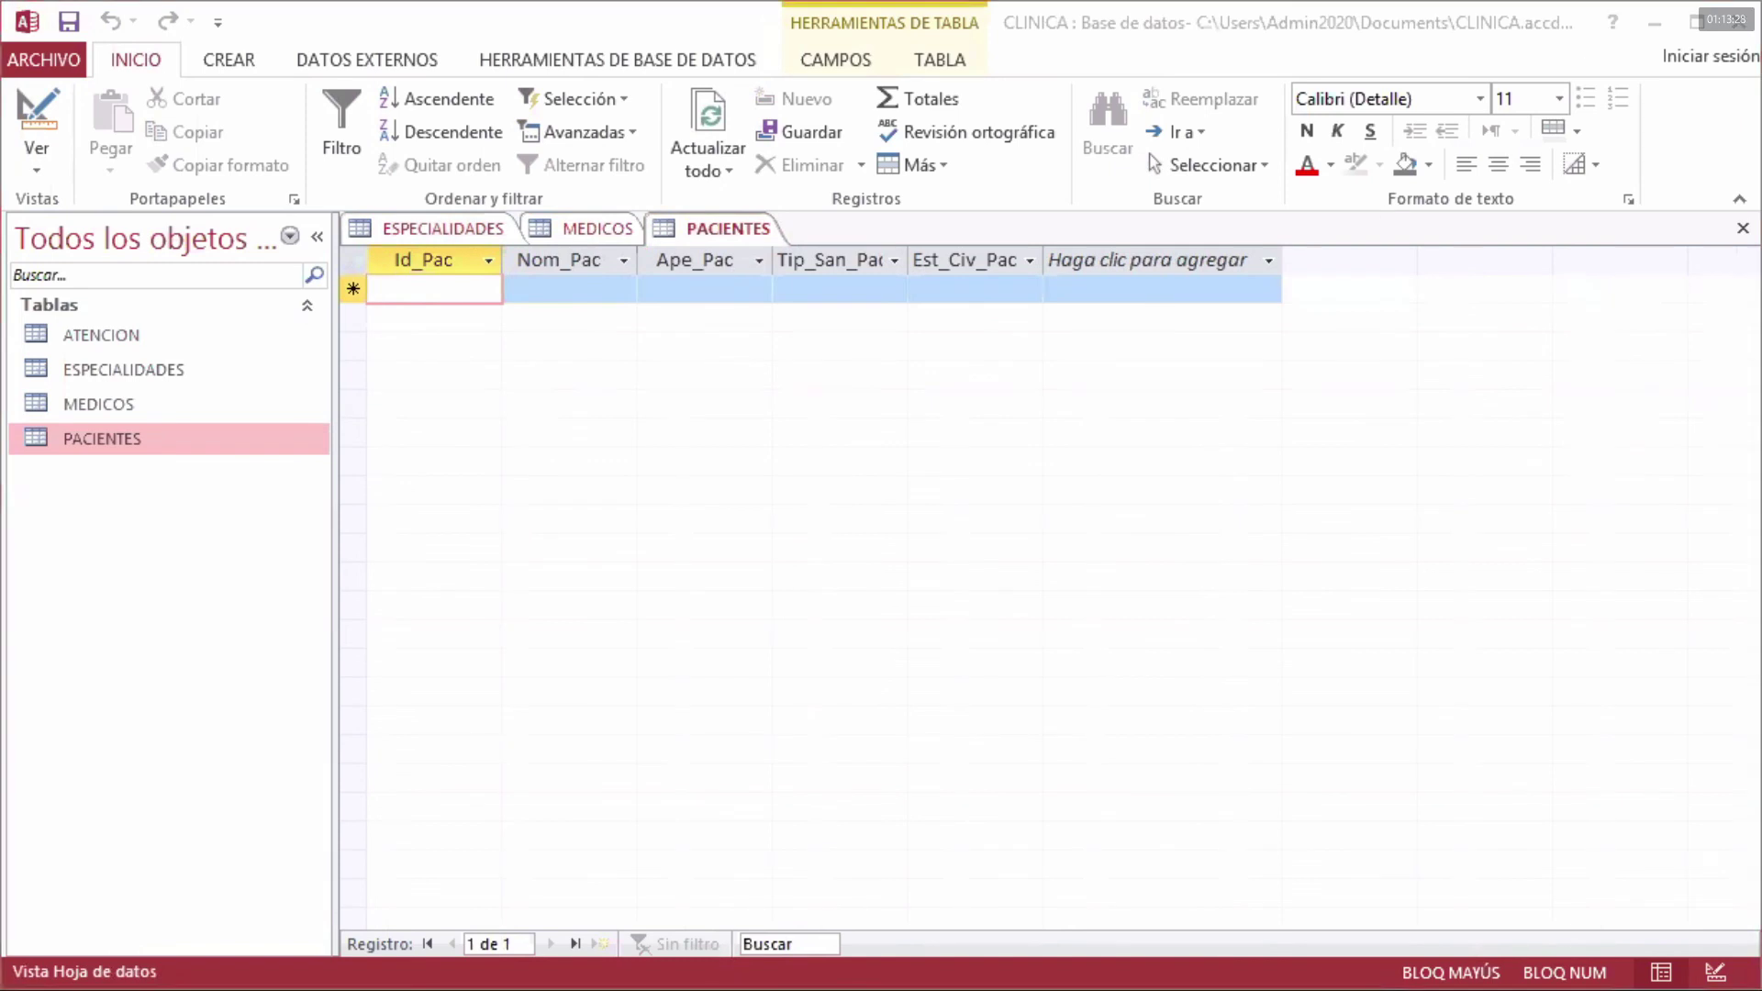
- Check the sample PACIENTES rows of the clinic's table model in the browser PDF and return to Access
key("alt+Tab")
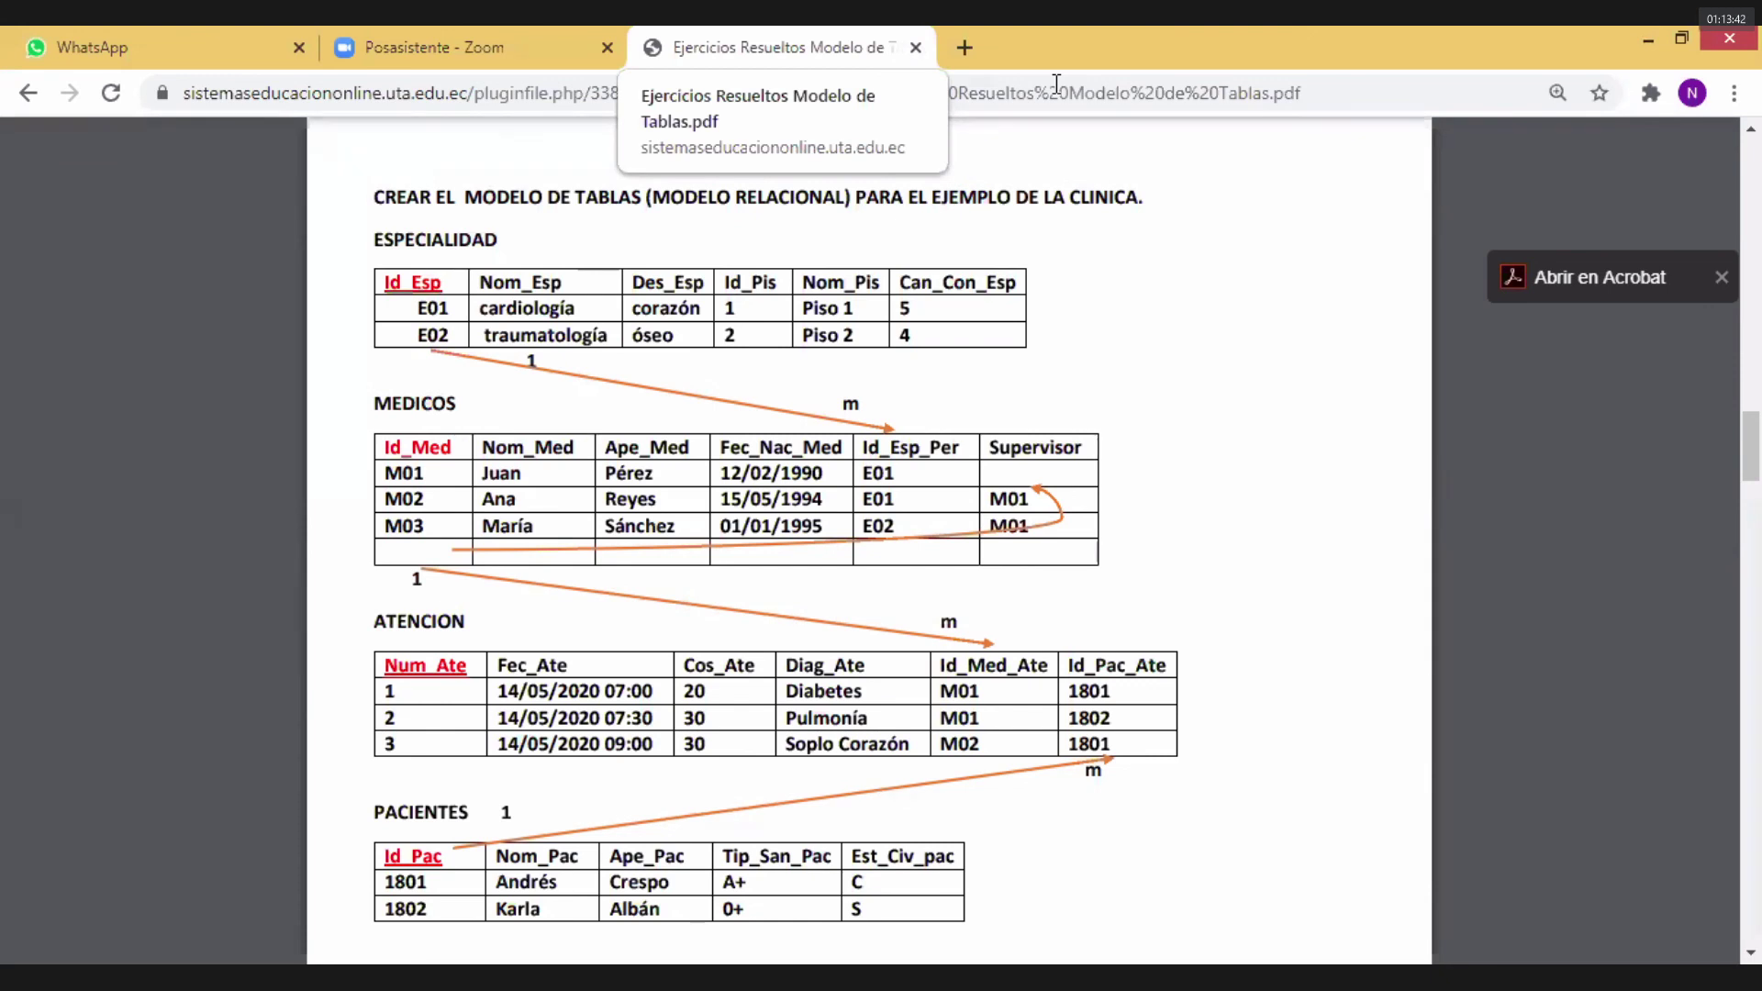
key("alt+Tab")
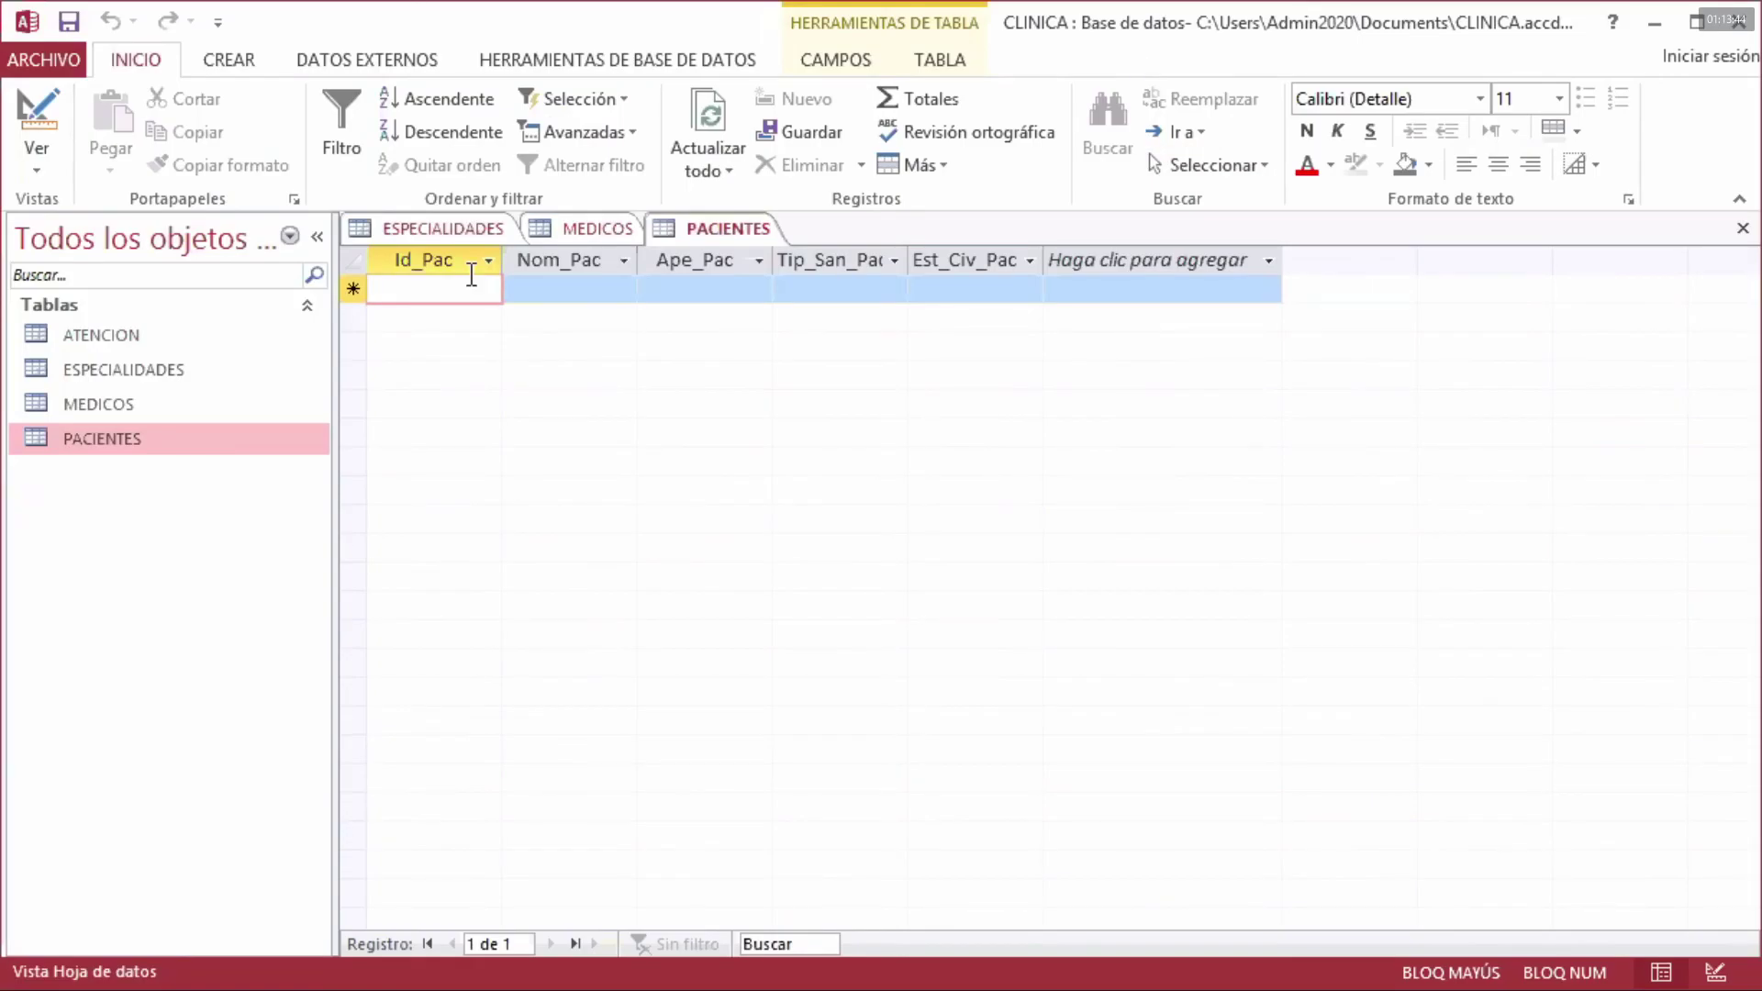
key("alt+Tab")
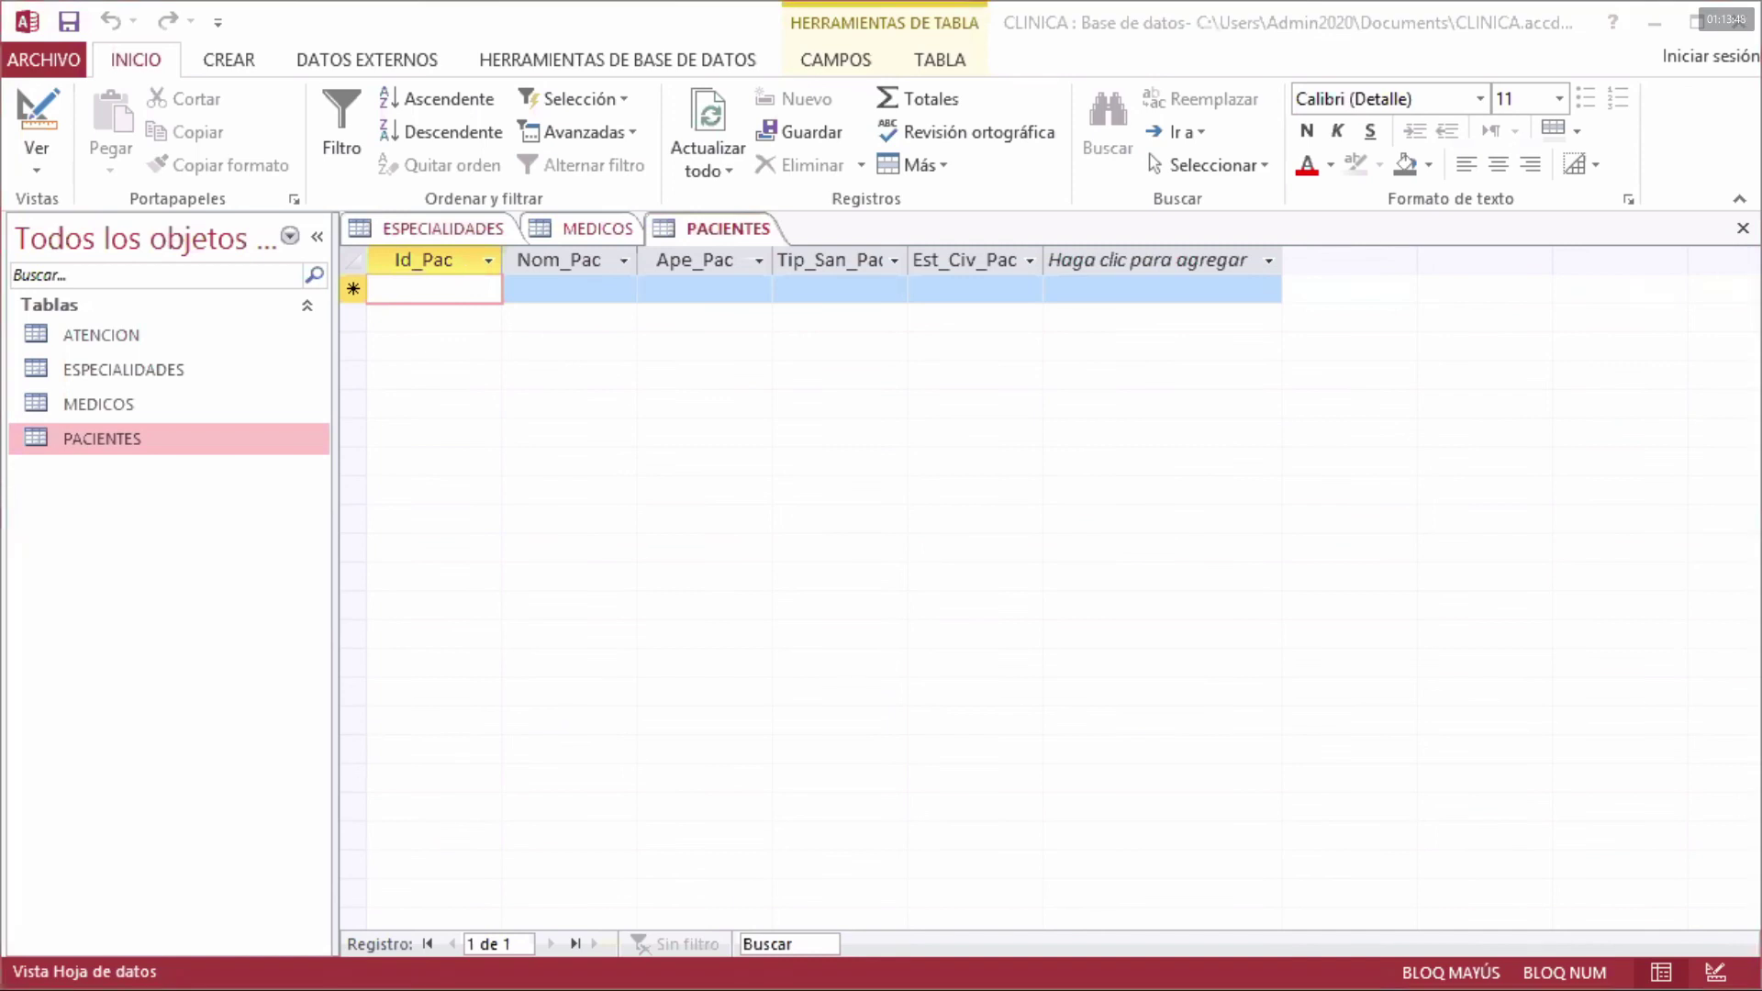
- Start the first PACIENTES record with Id_Pac P01, and consult the MEDICOS records before closing that table
left_click(476, 288)
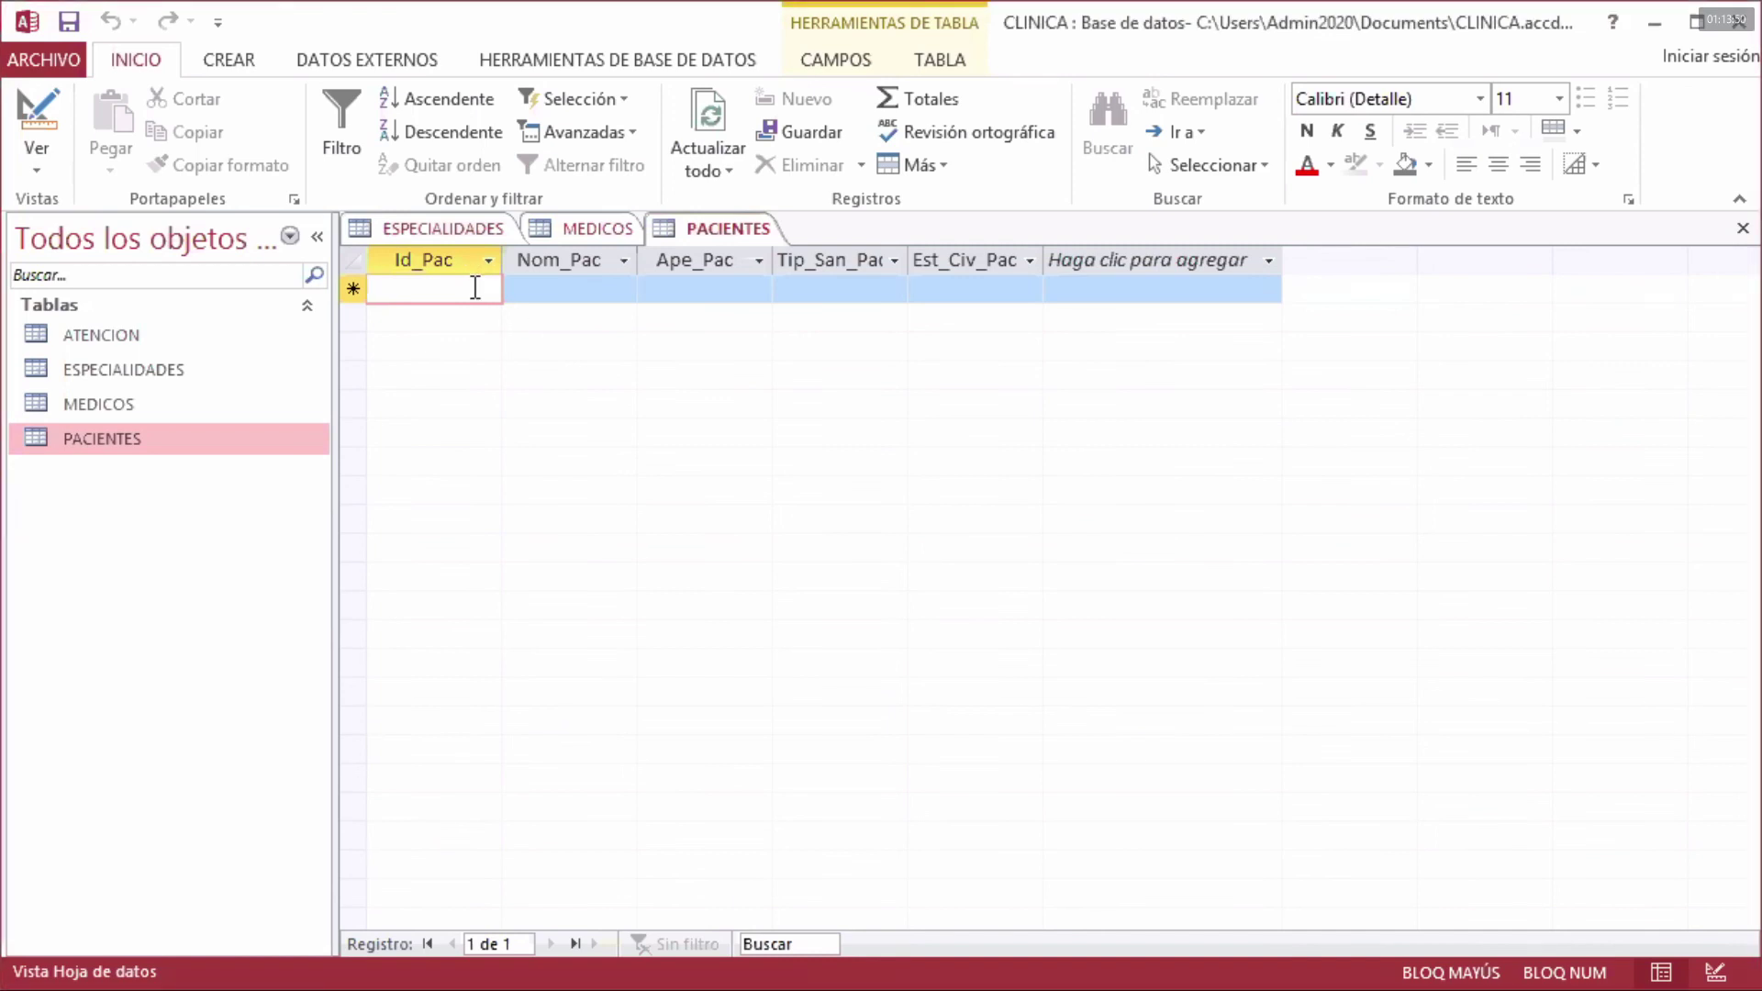
type("P01")
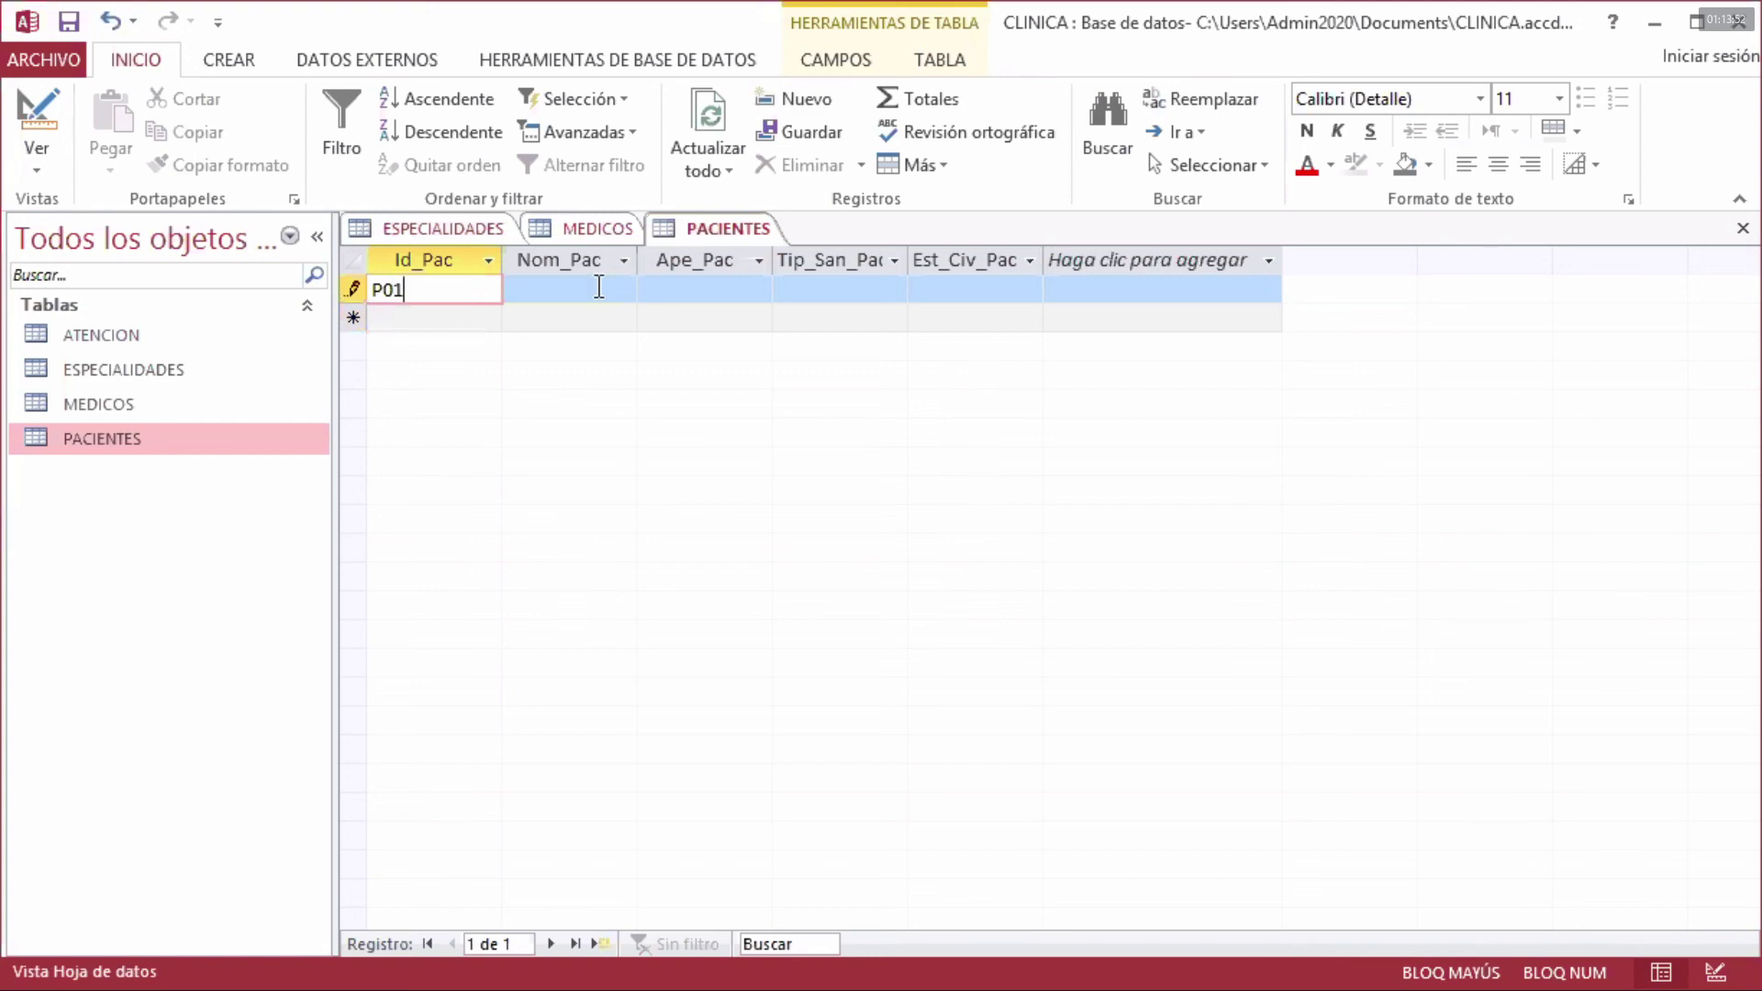
left_click(599, 288)
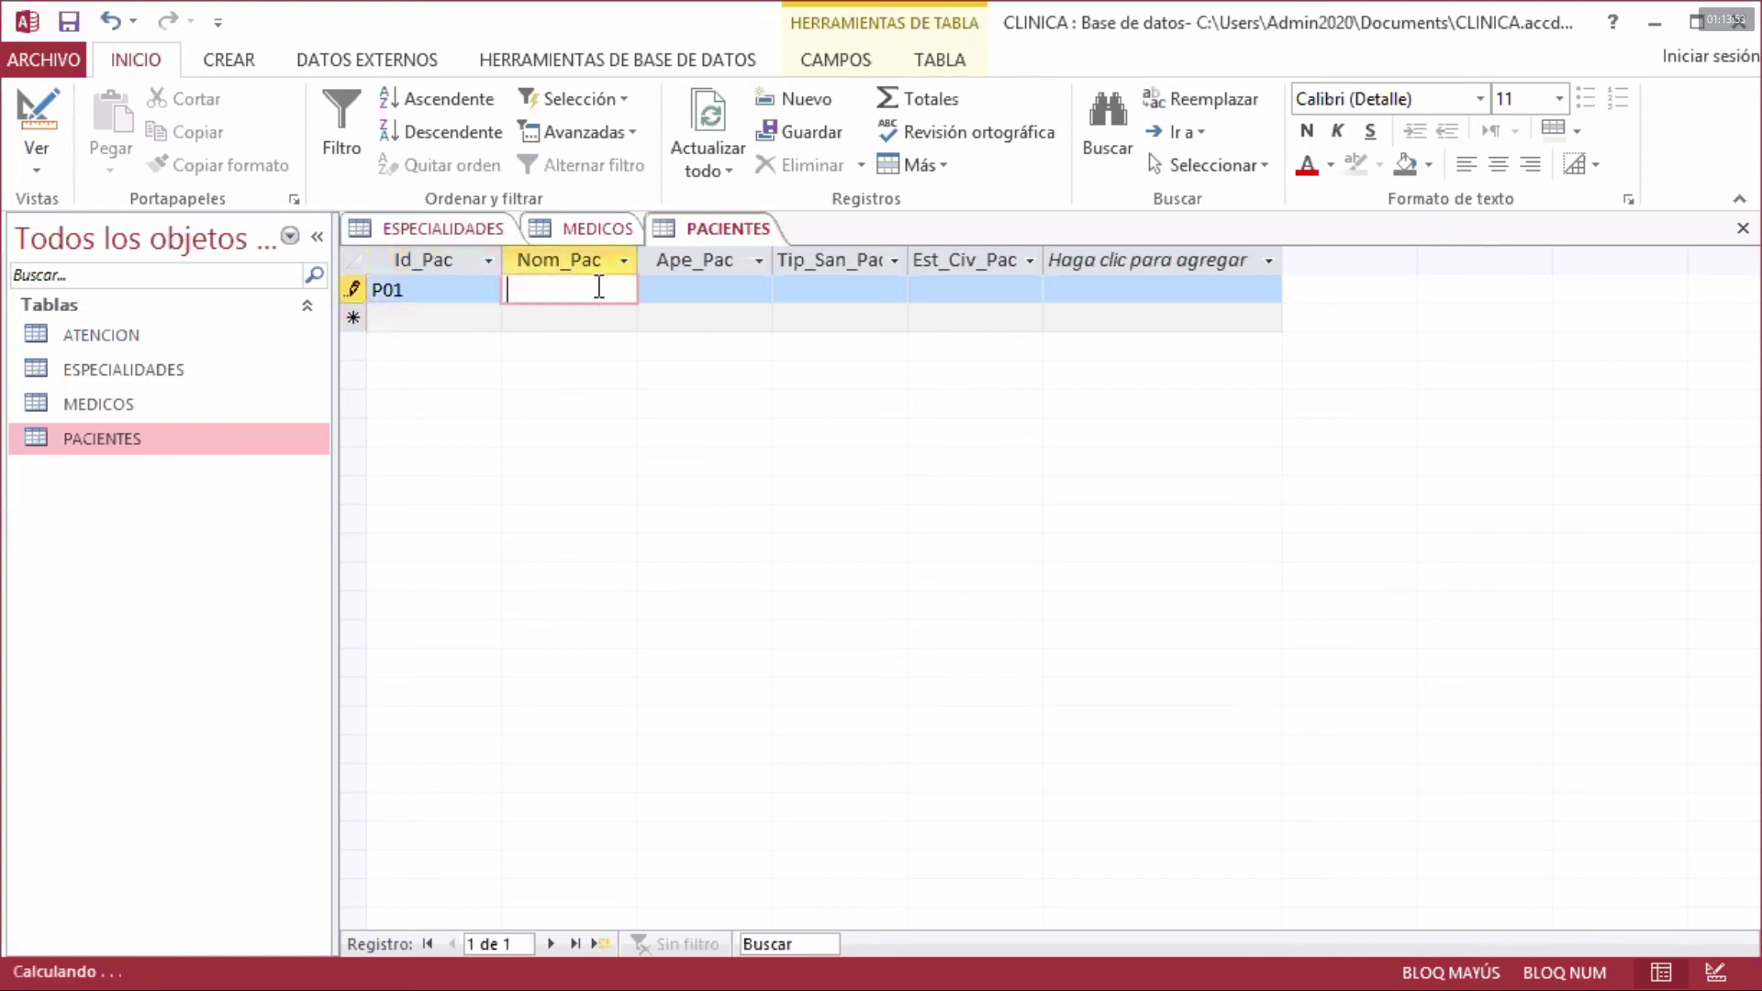
double_click(131, 409)
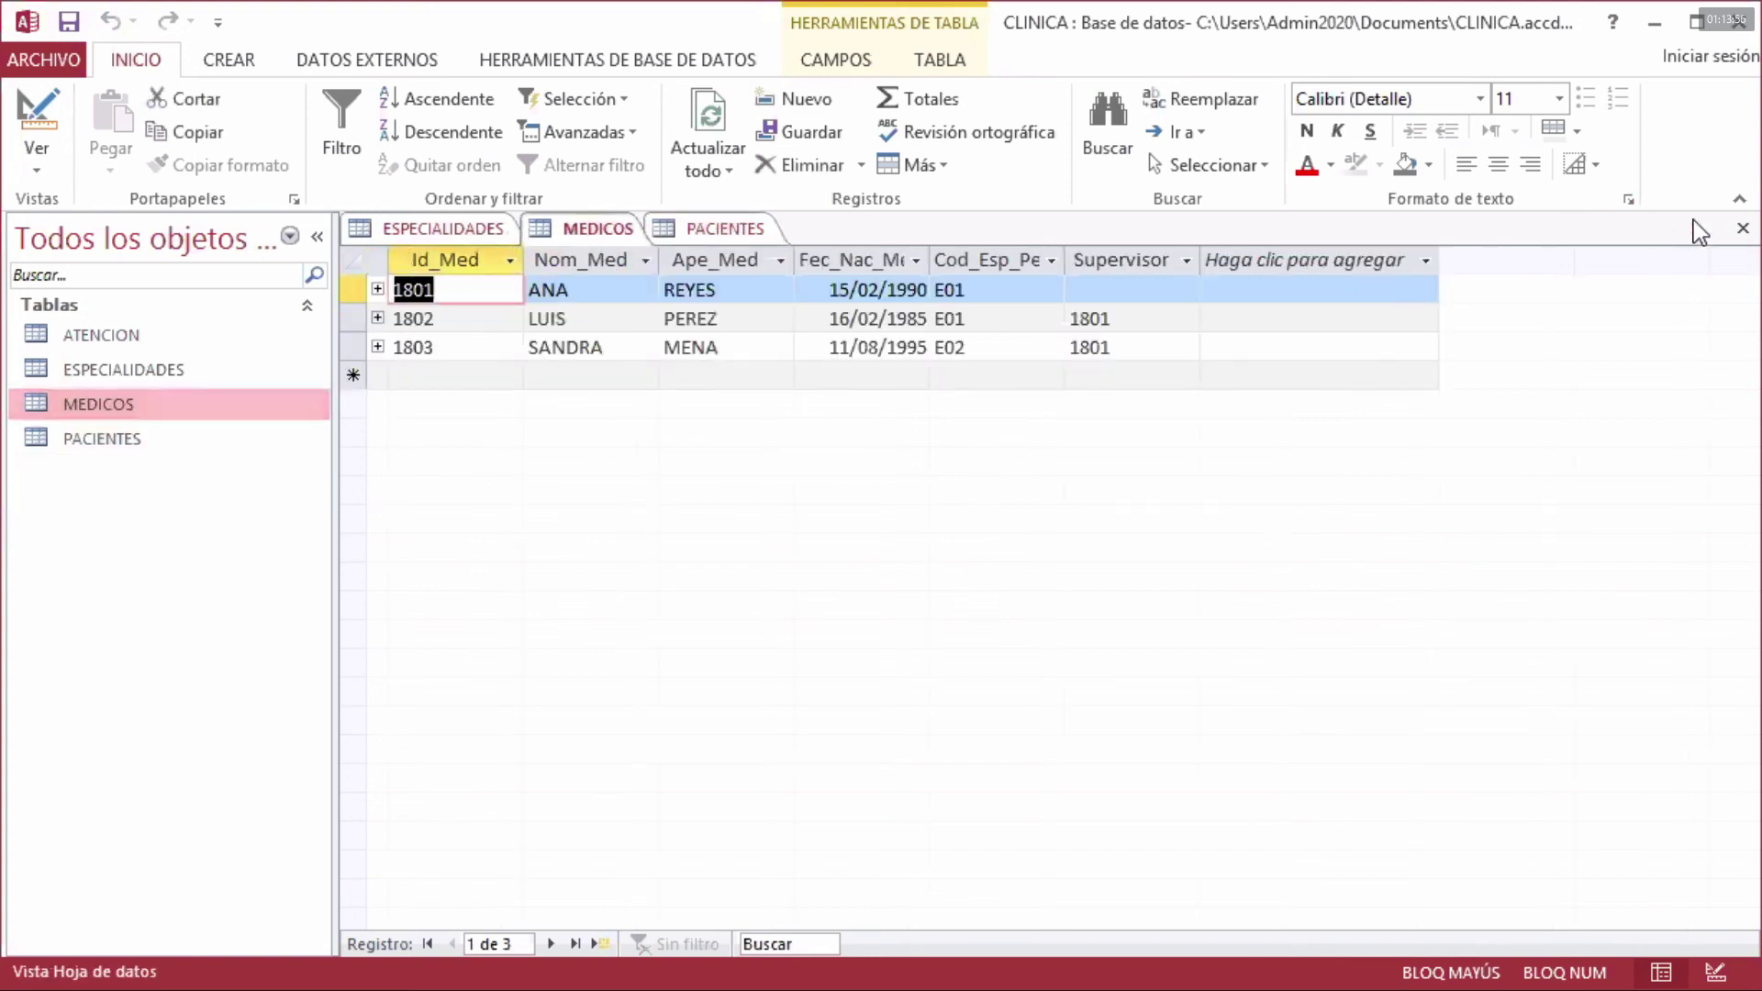
left_click(1741, 228)
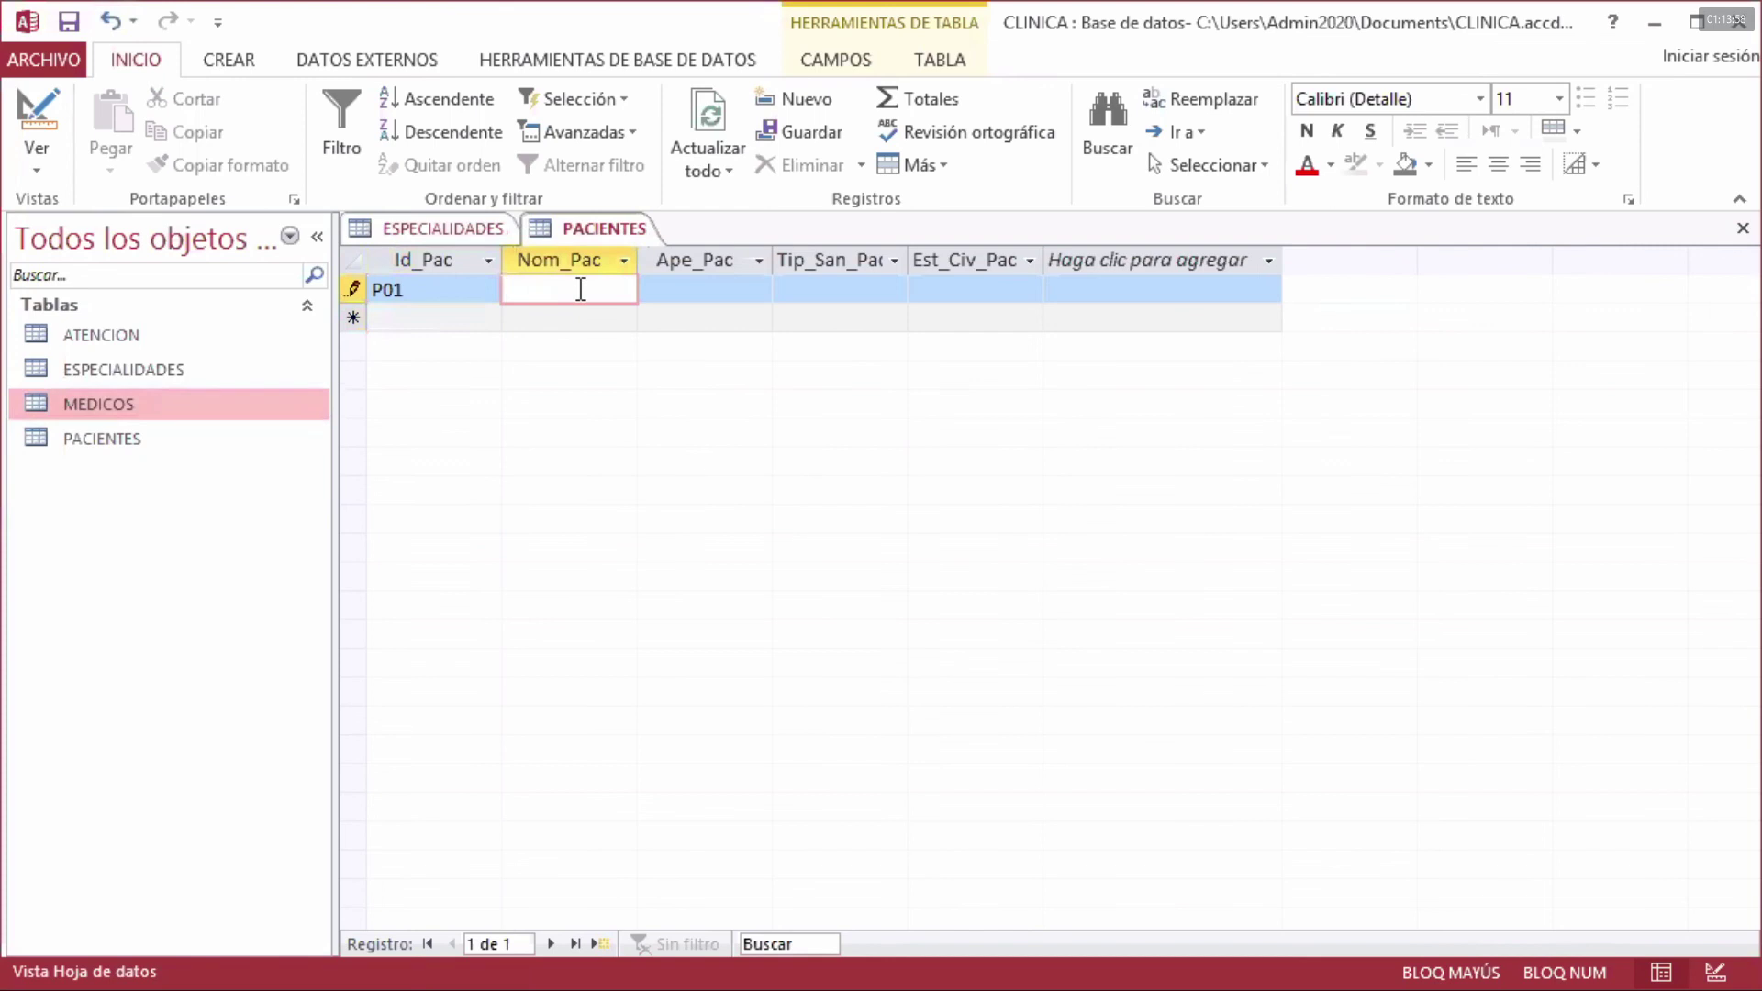
- Fill in the patient's first name and surname in record P01 of PACIENTES
type("PAUL")
key("Tab")
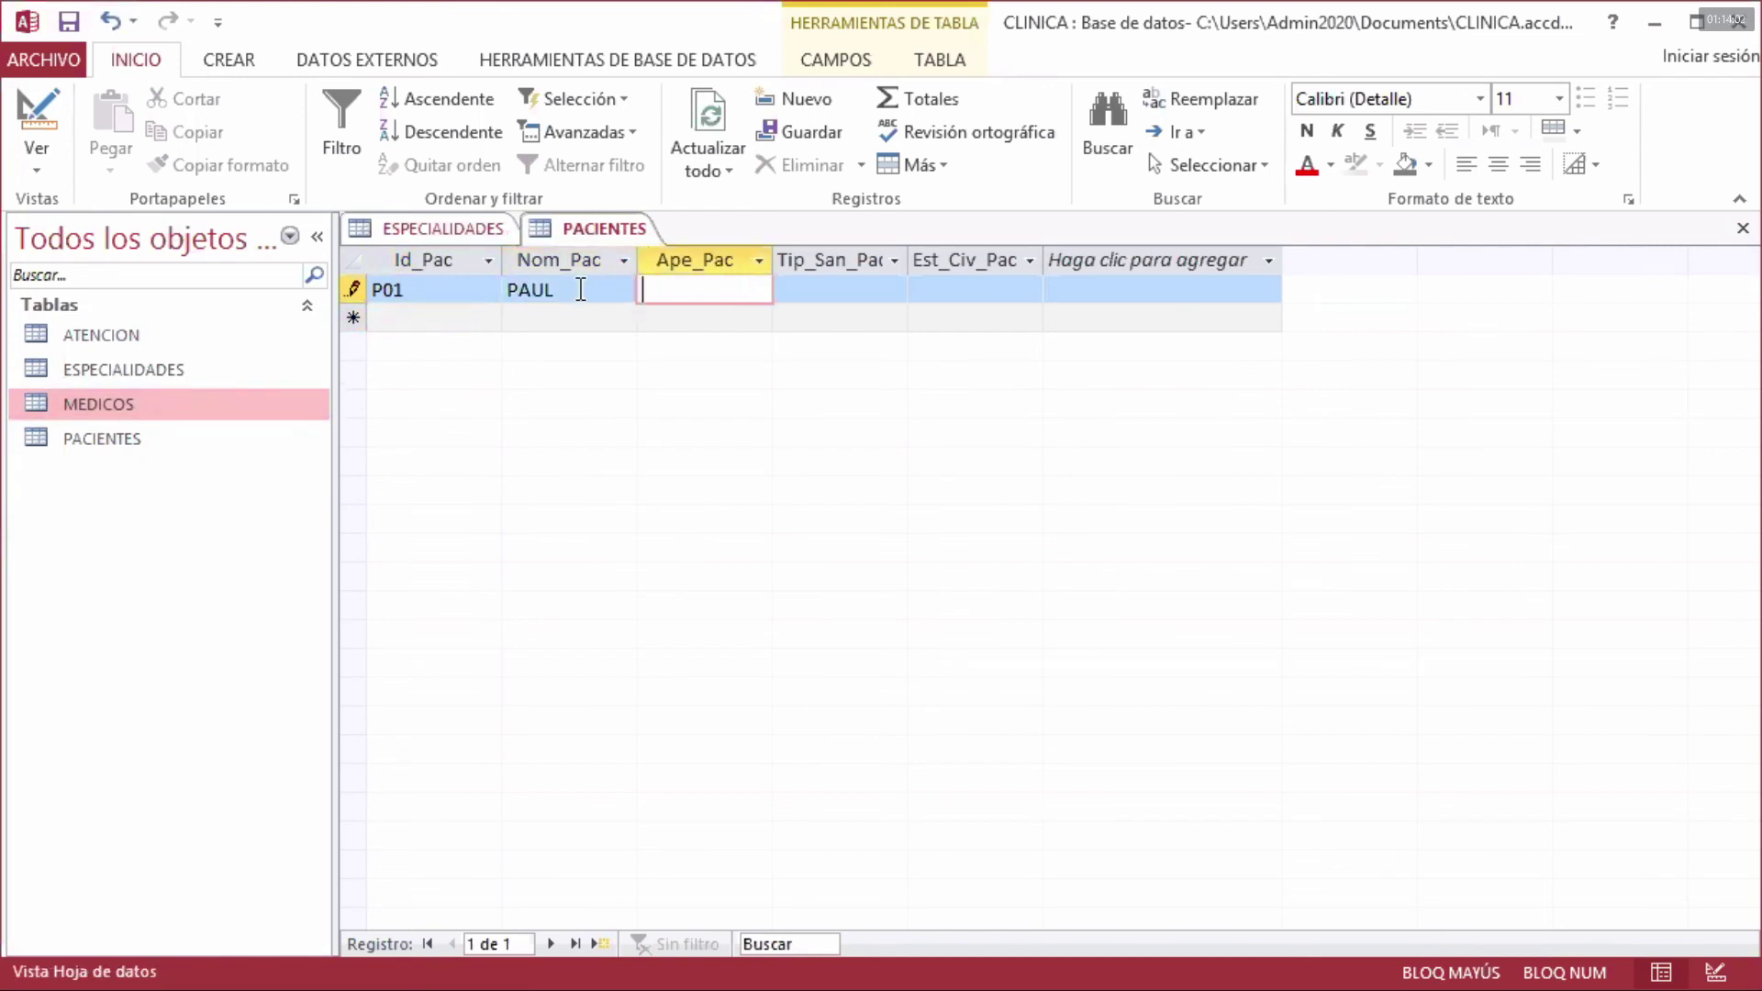
type("MERA")
key("Tab")
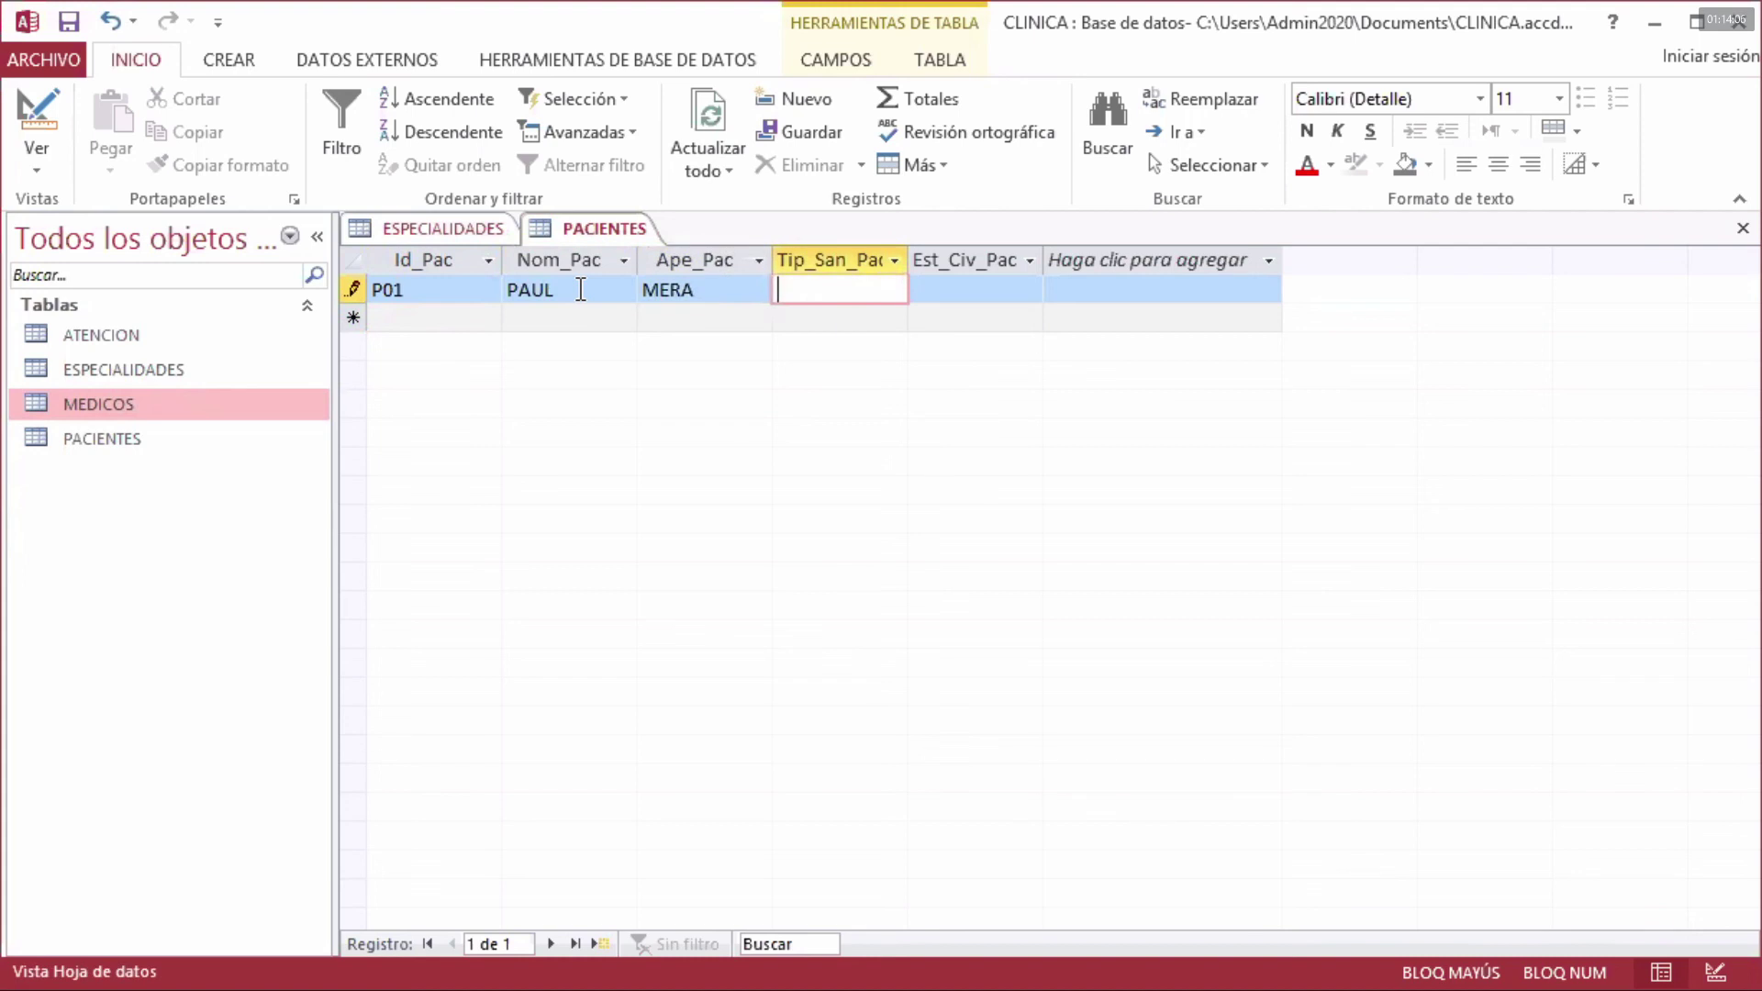
- Try to enter R+ as the blood type (Tip_San_Pac) of patient P01
type("R+")
key("Tab")
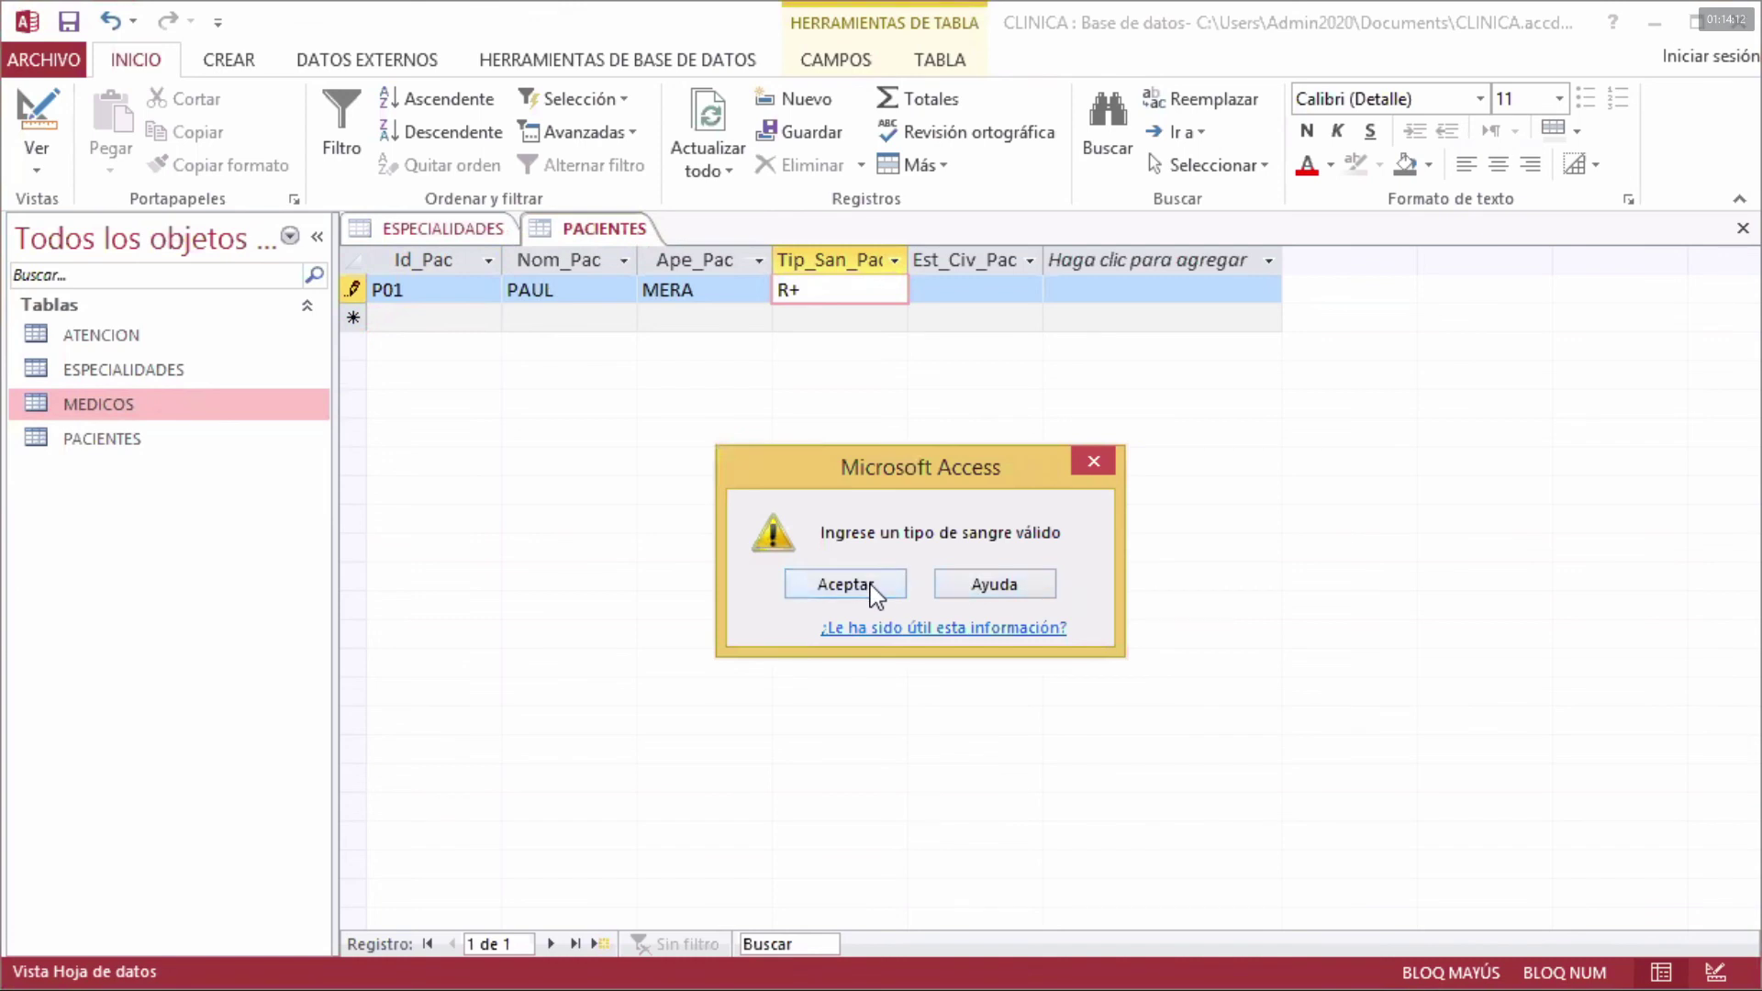
left_click(844, 584)
- Set the blood type of patient P01 to A+ and the civil status (Est_Civ_Pac) to S
double_click(786, 292)
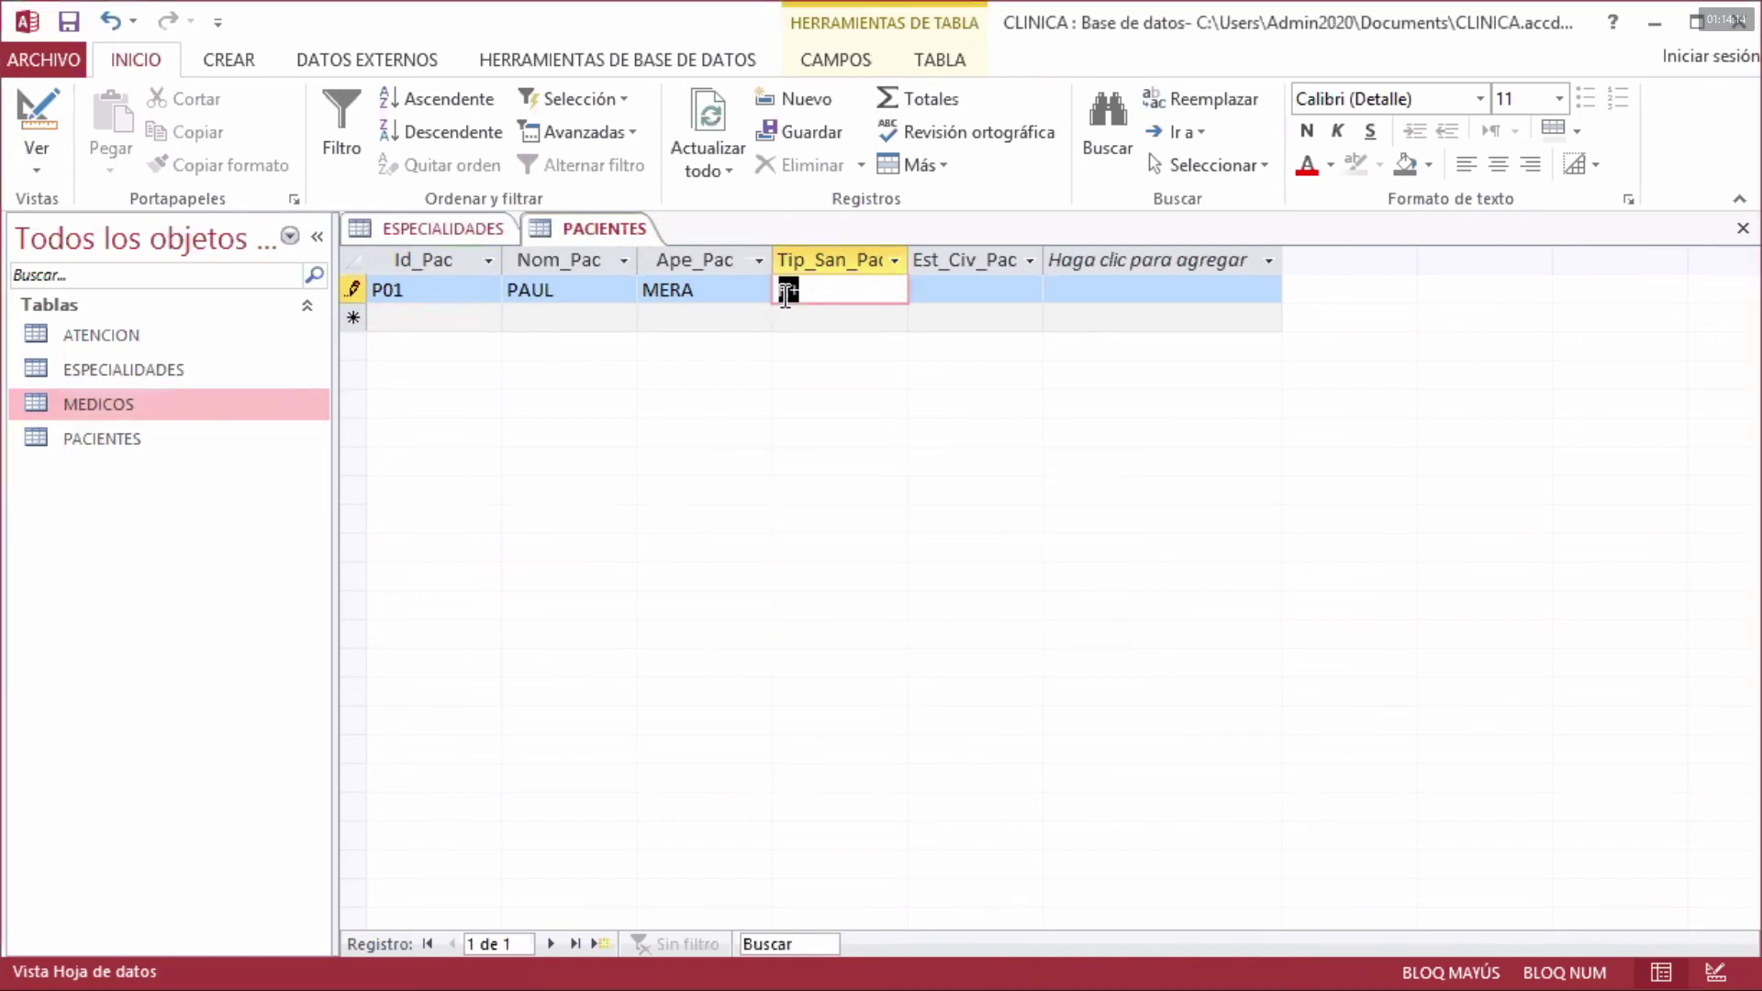
type("A")
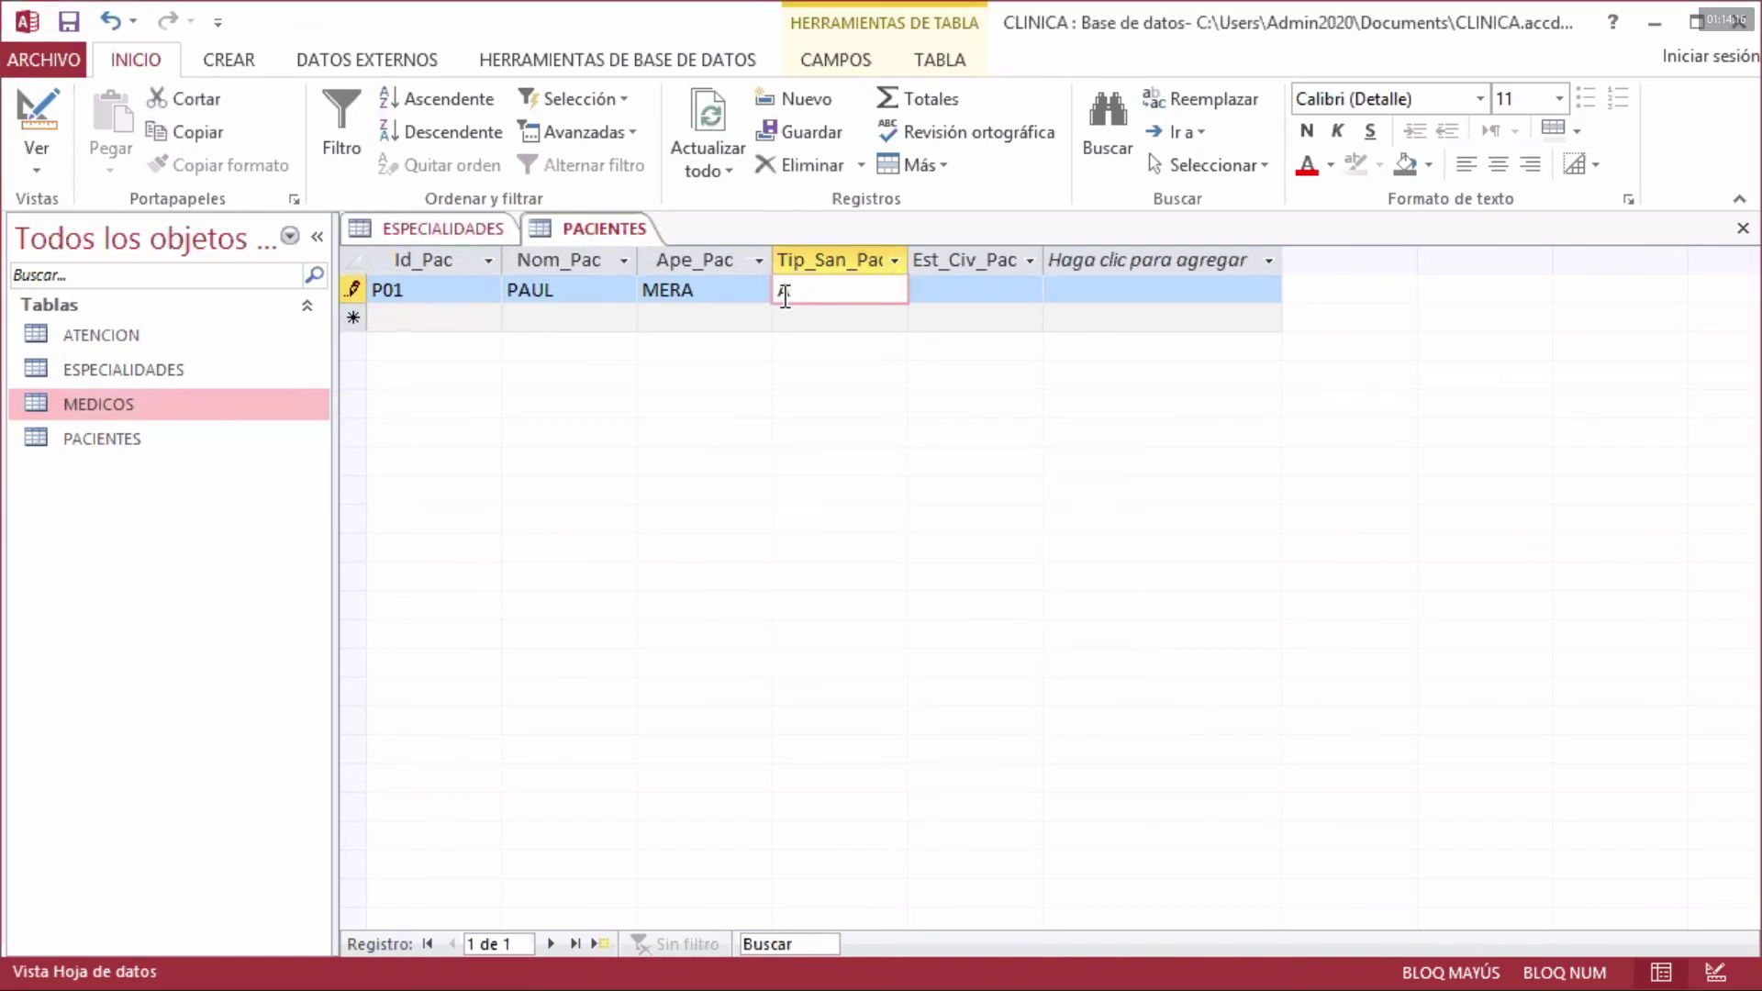
type("+")
left_click(959, 289)
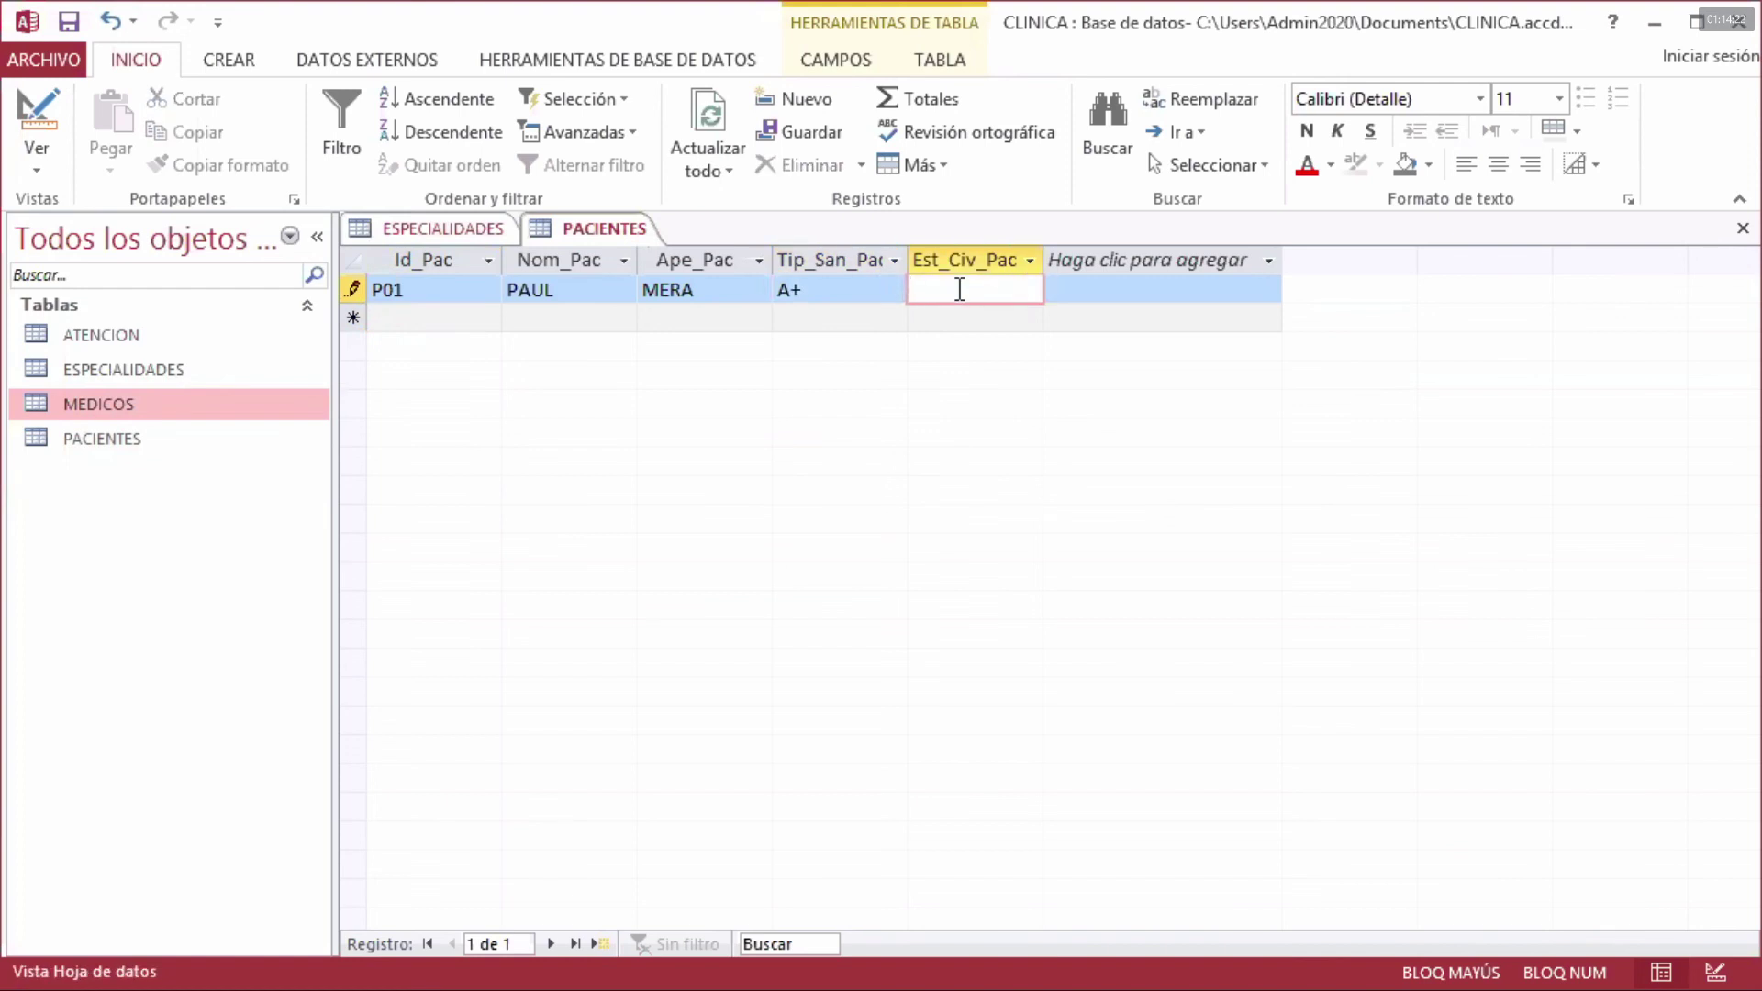
type("S")
- Add record P02 to PACIENTES with the patient's first name and surname, blood type O+ and civil status C
left_click(426, 316)
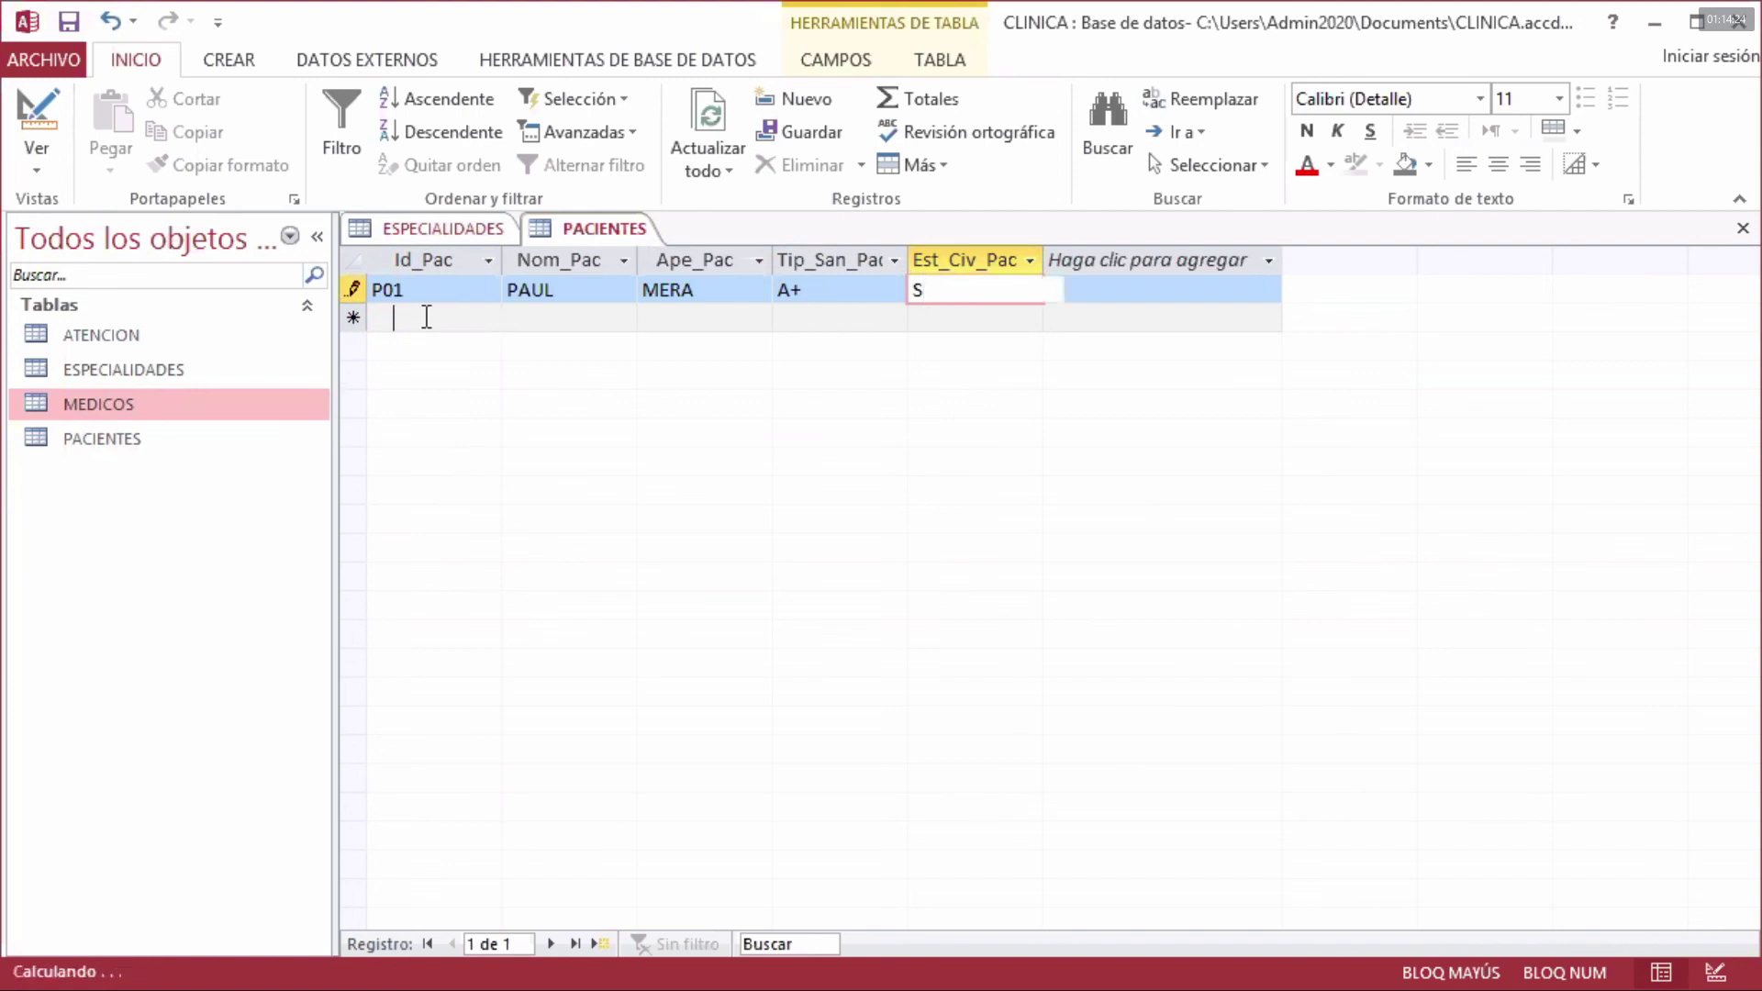
type("P02")
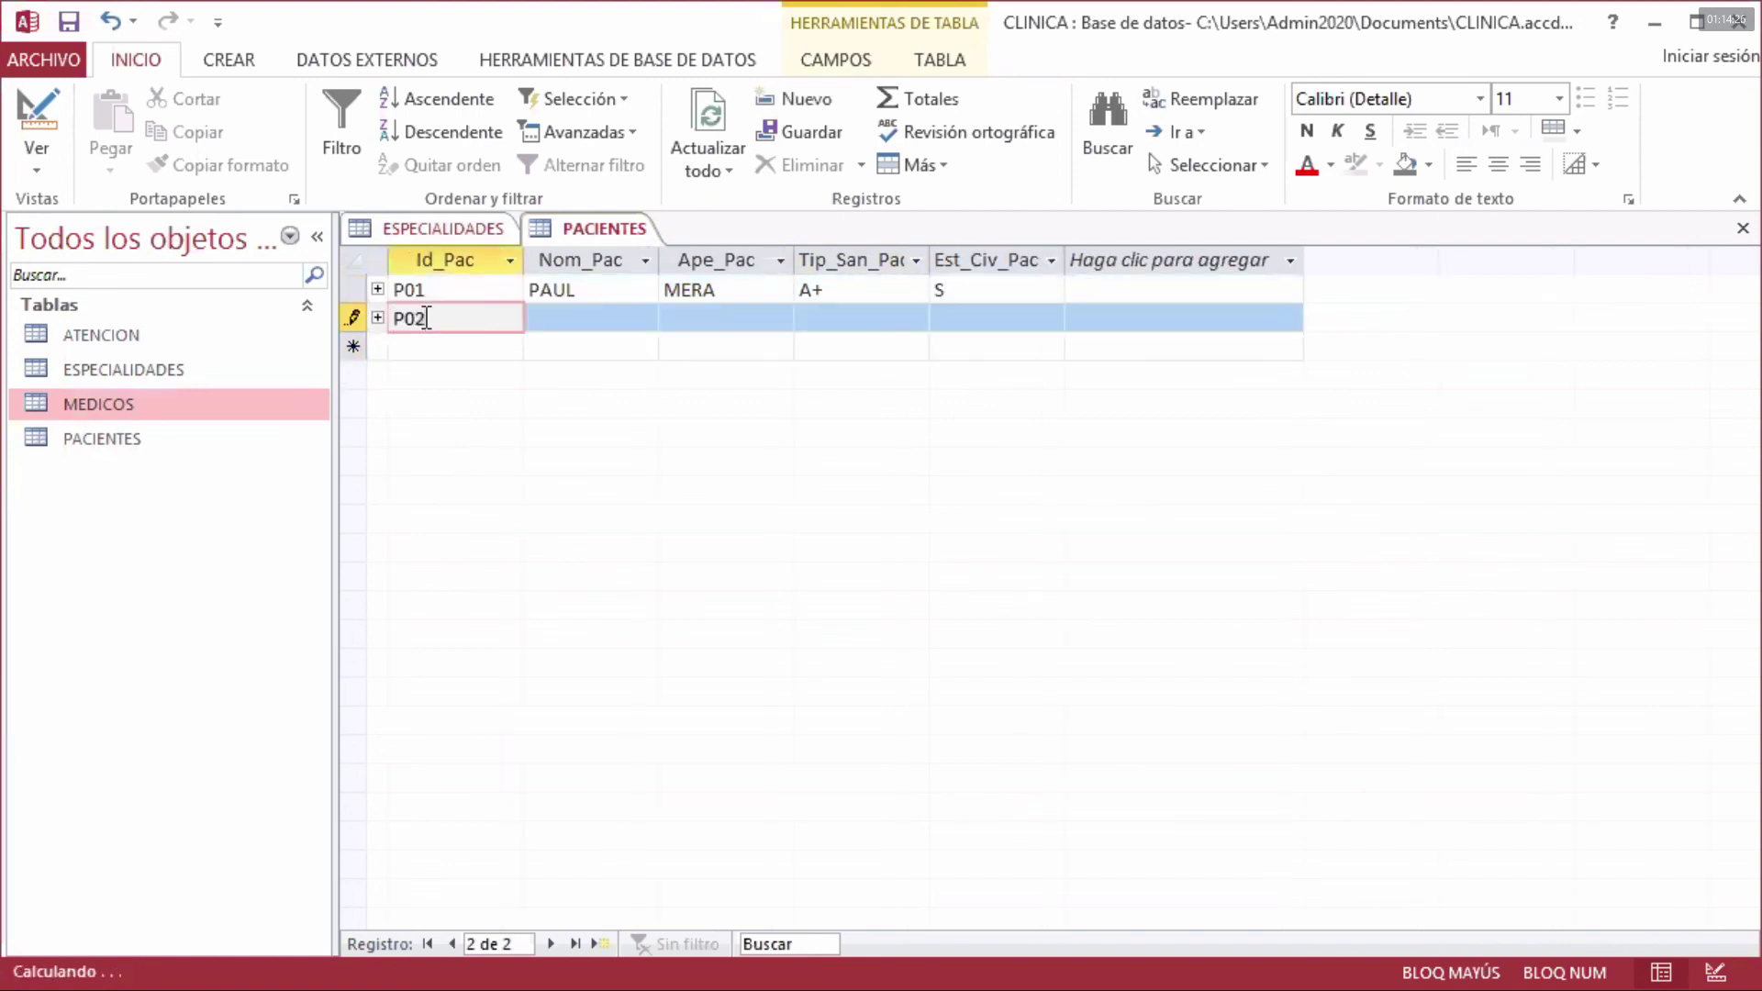
key("Tab")
type("SANDRA")
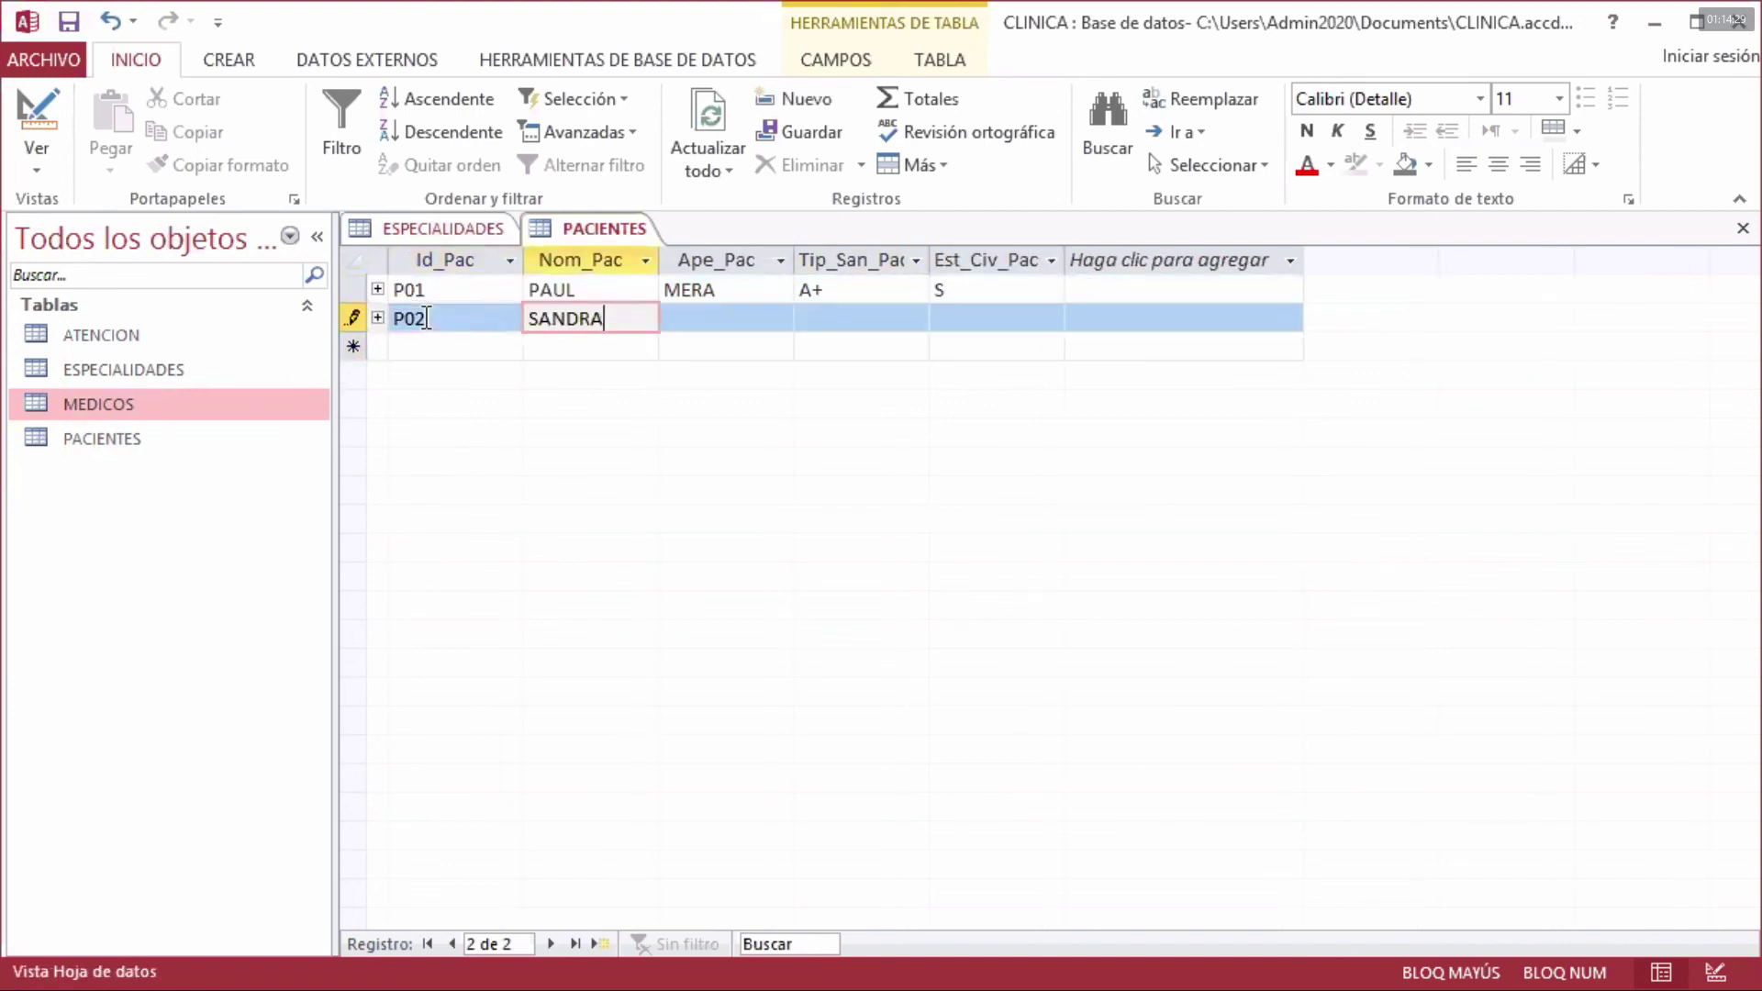
key("Tab")
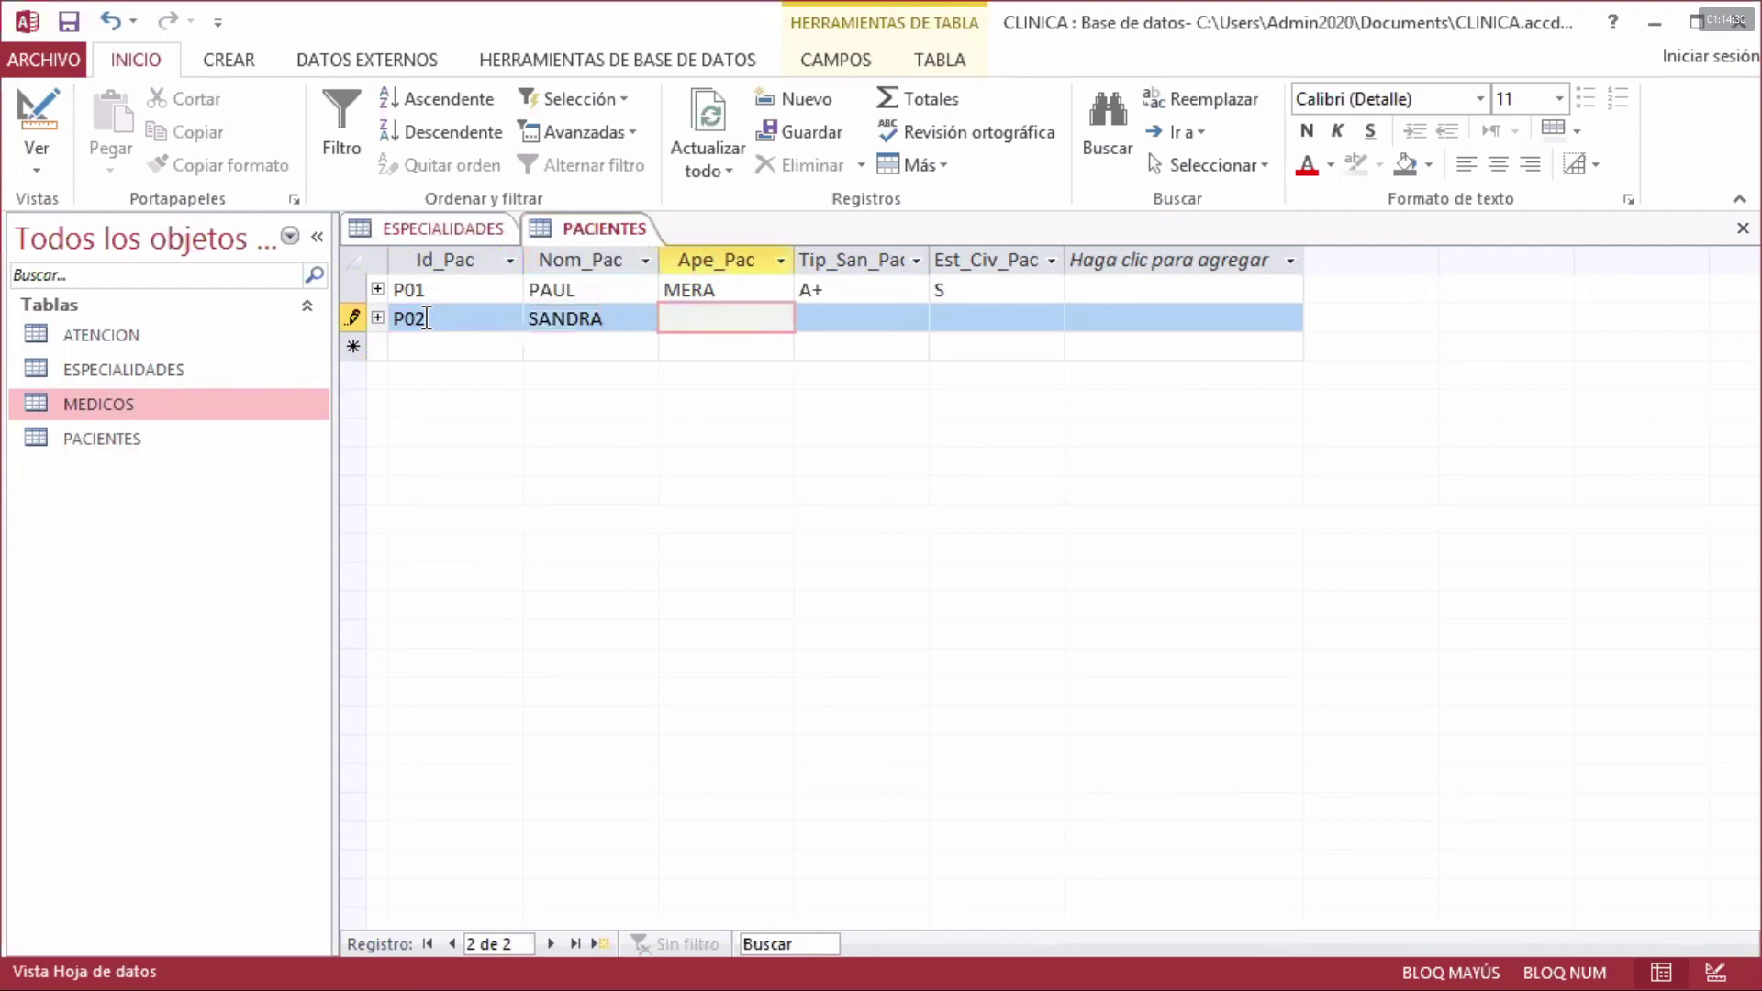
type("ARCOS")
key("Tab")
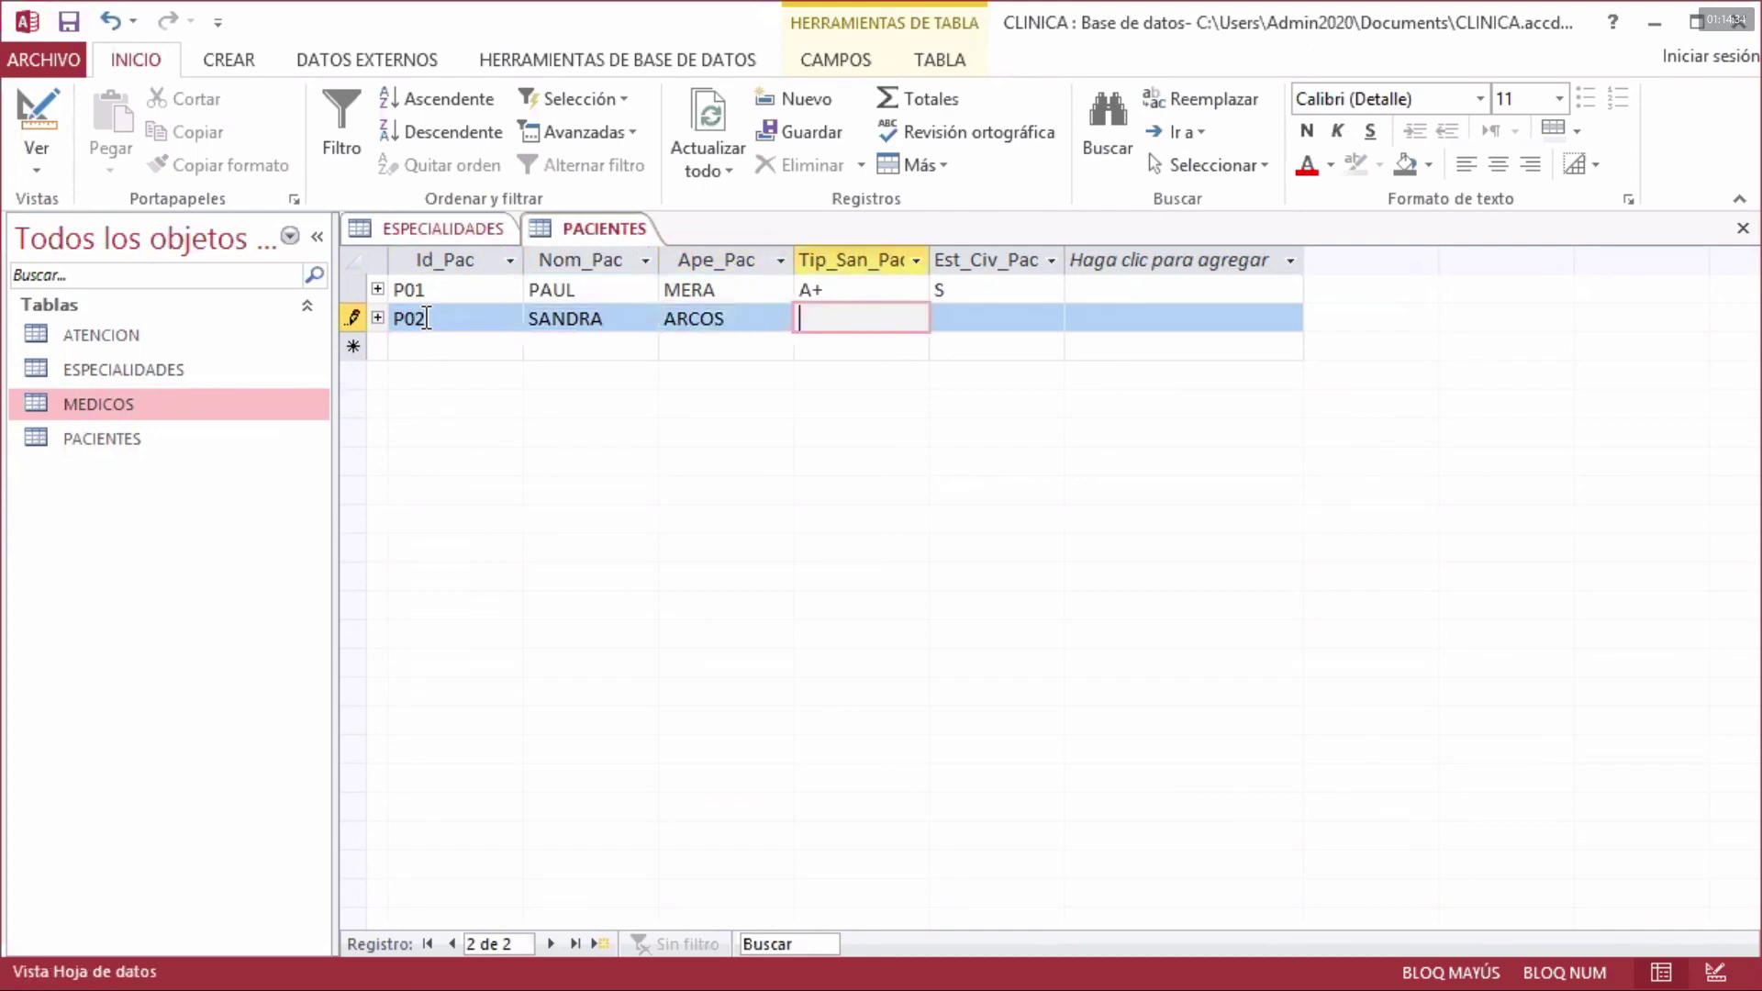
type("O+")
key("Tab")
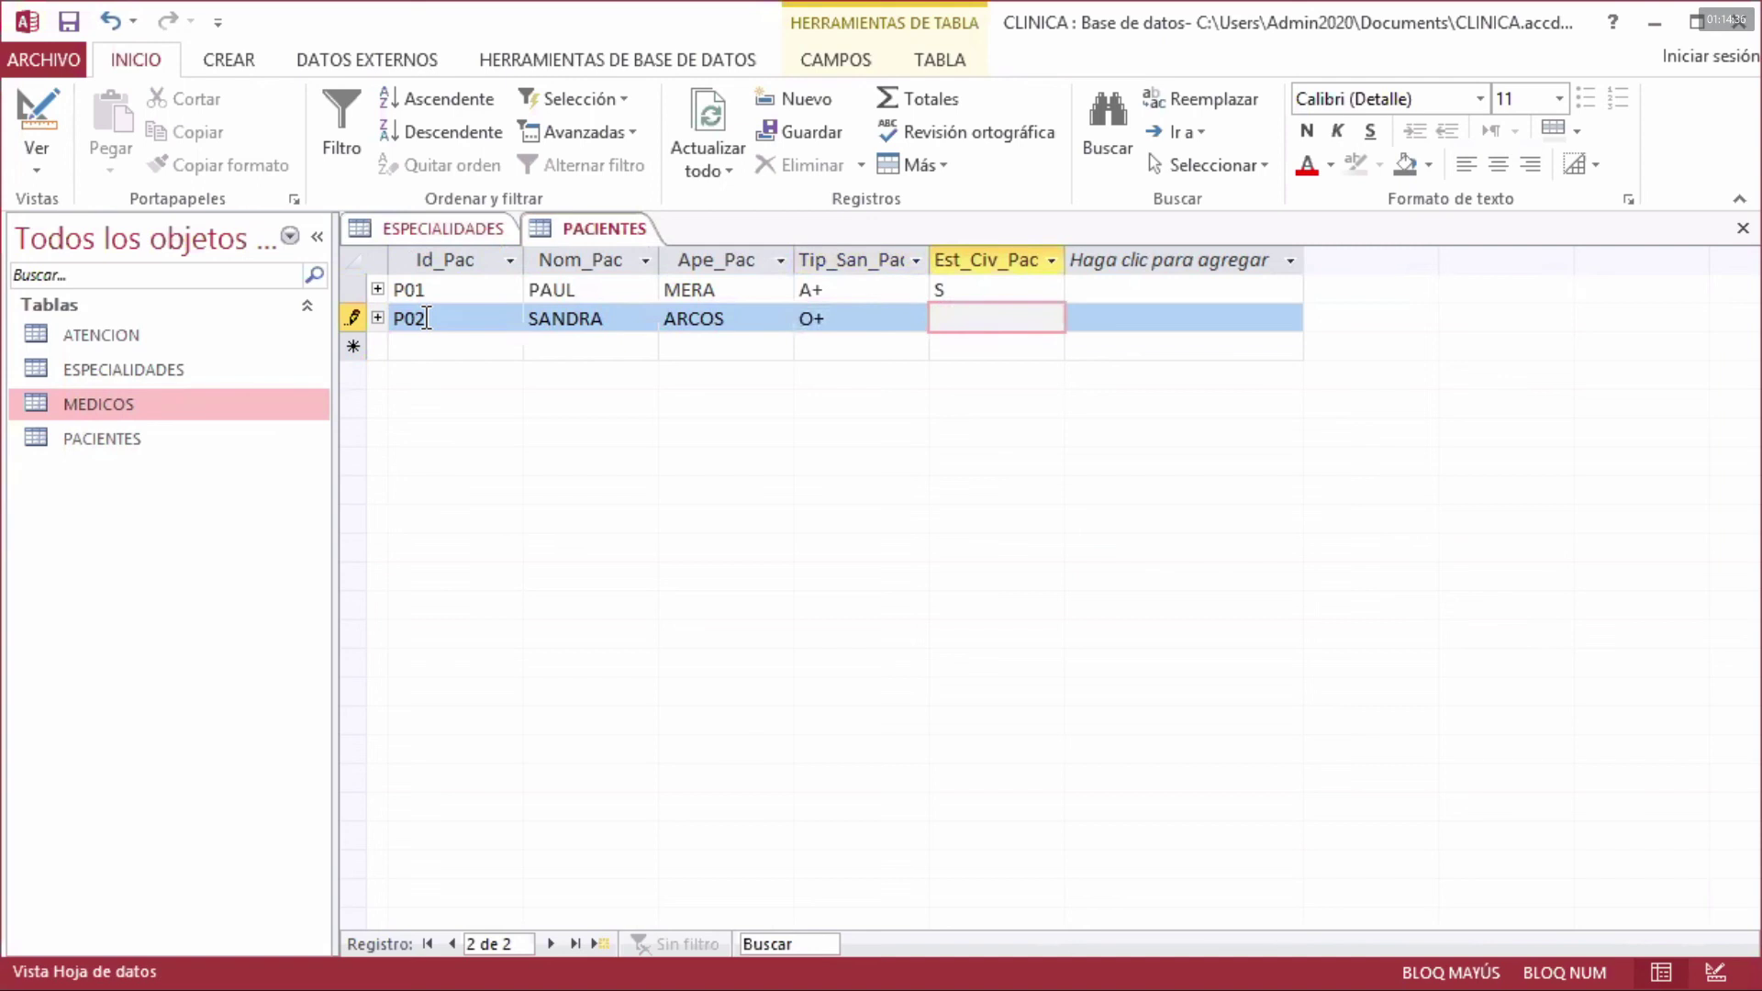
type("C")
key("Tab")
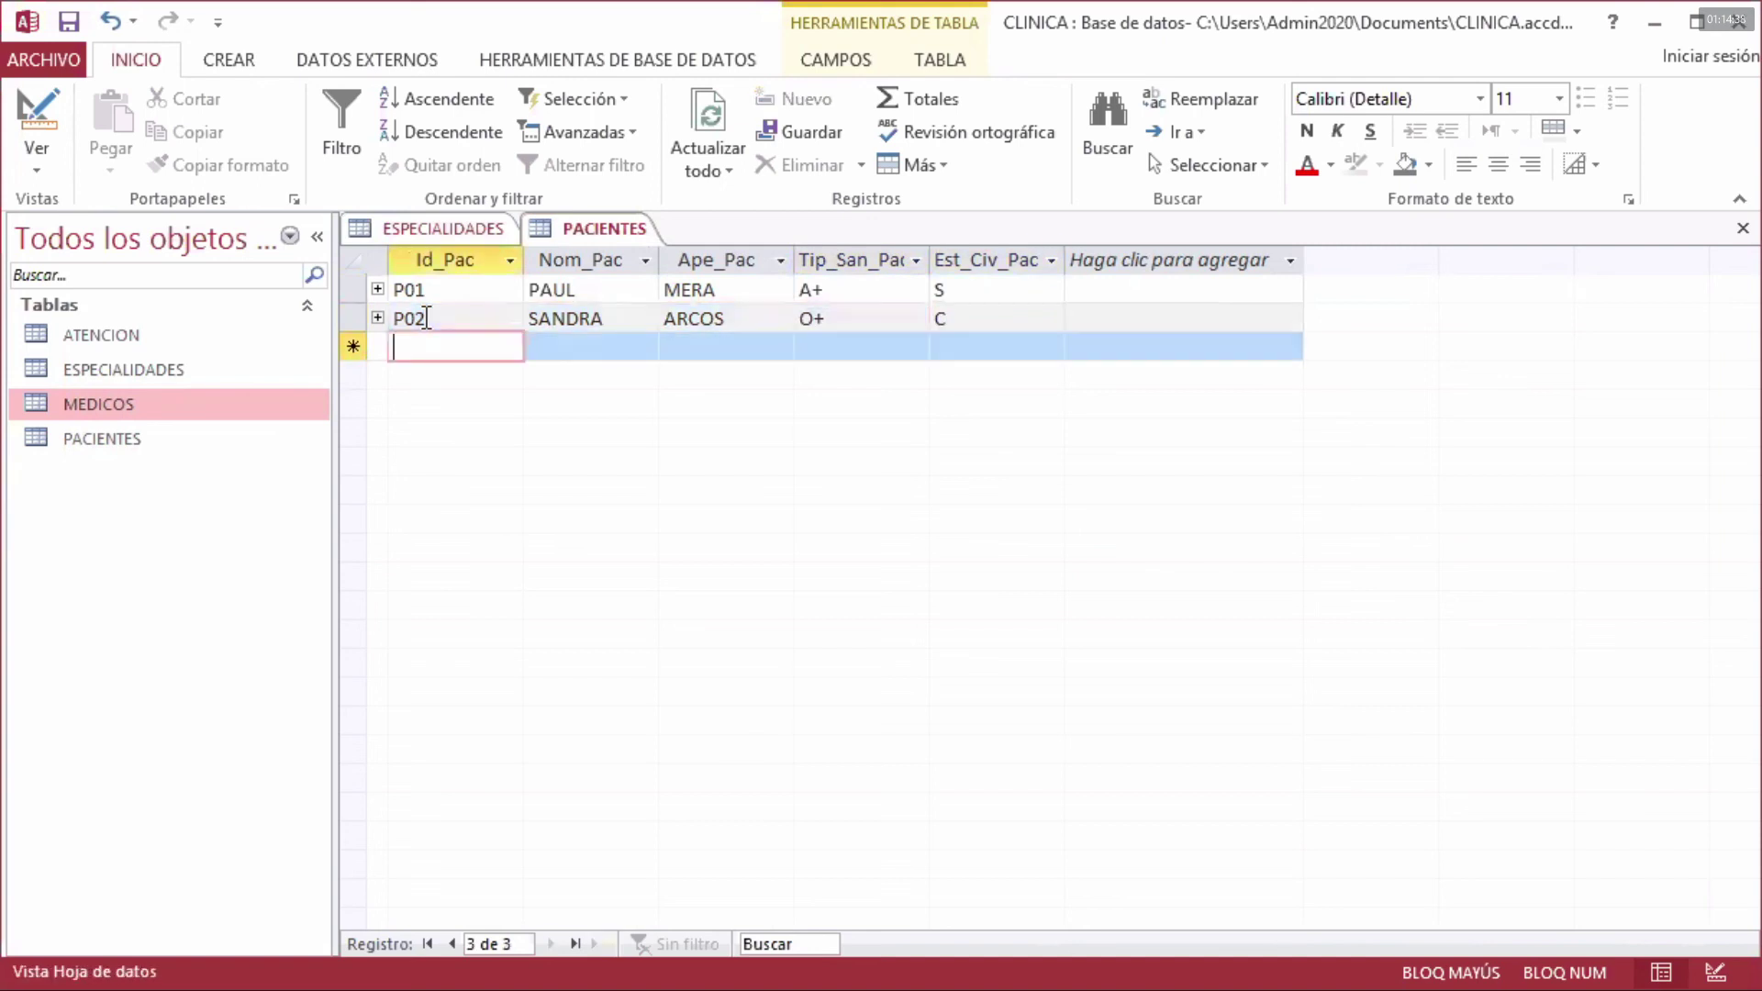
- Add record P03 to PACIENTES with the patient's first name and surname, blood type A- and civil status S
type("P03")
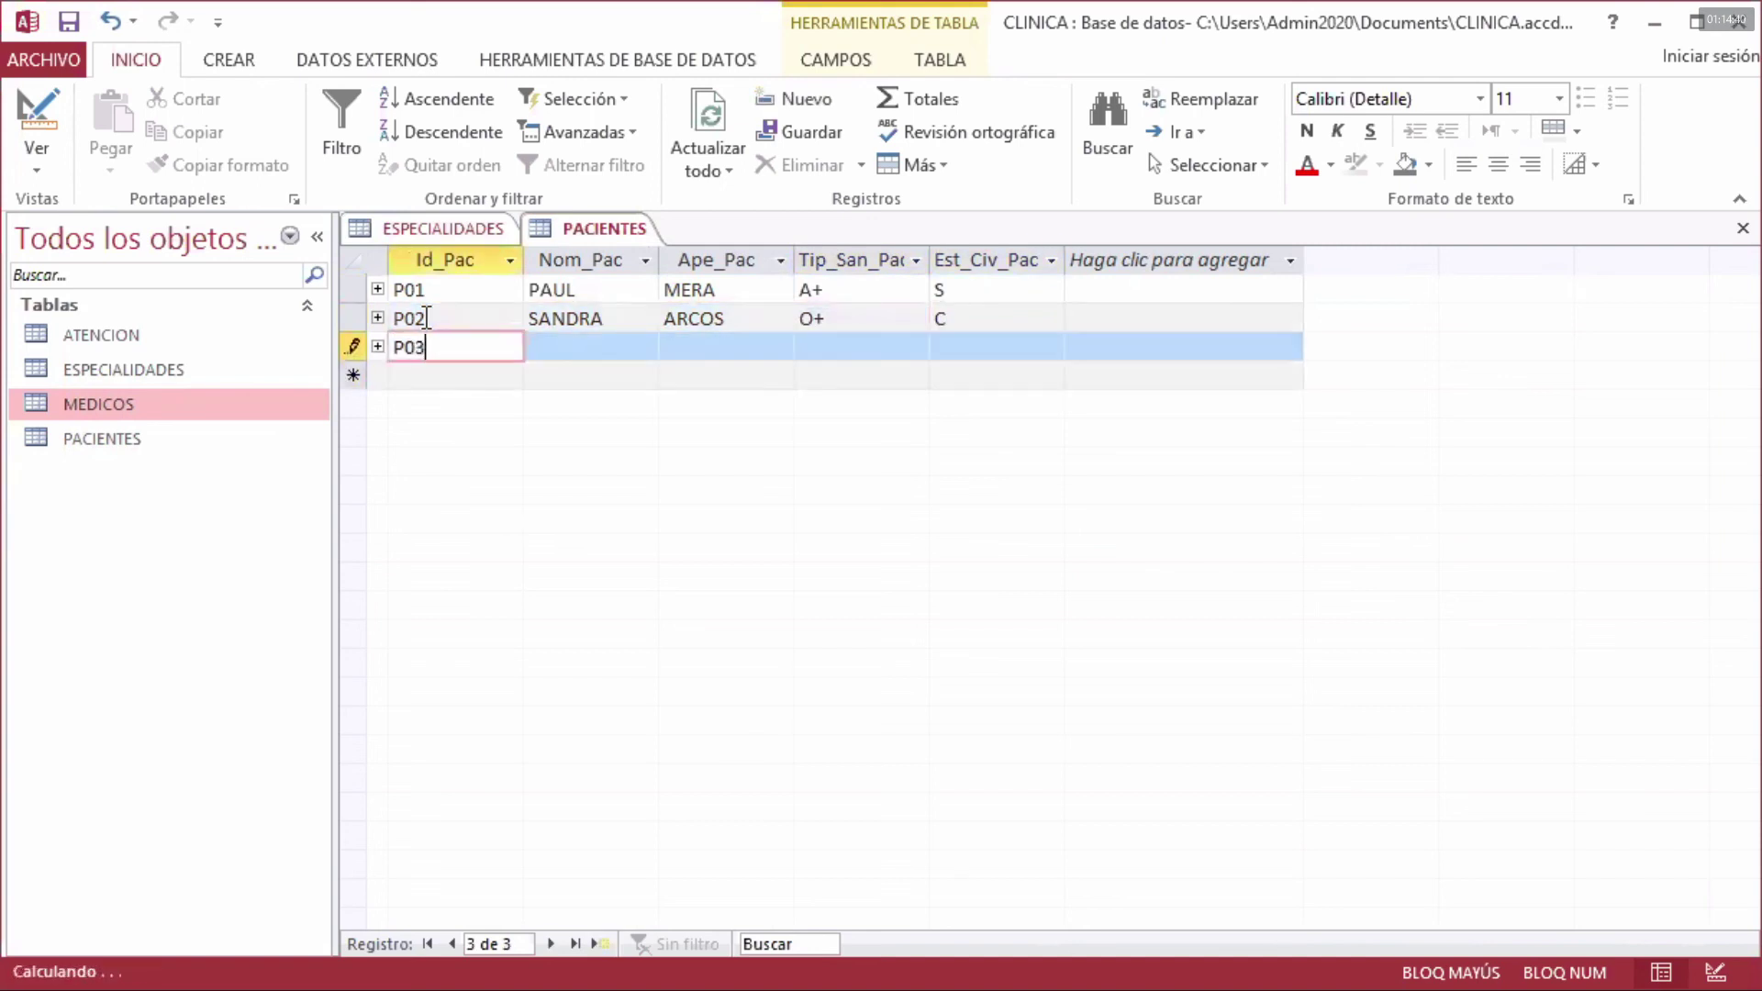
key("Tab")
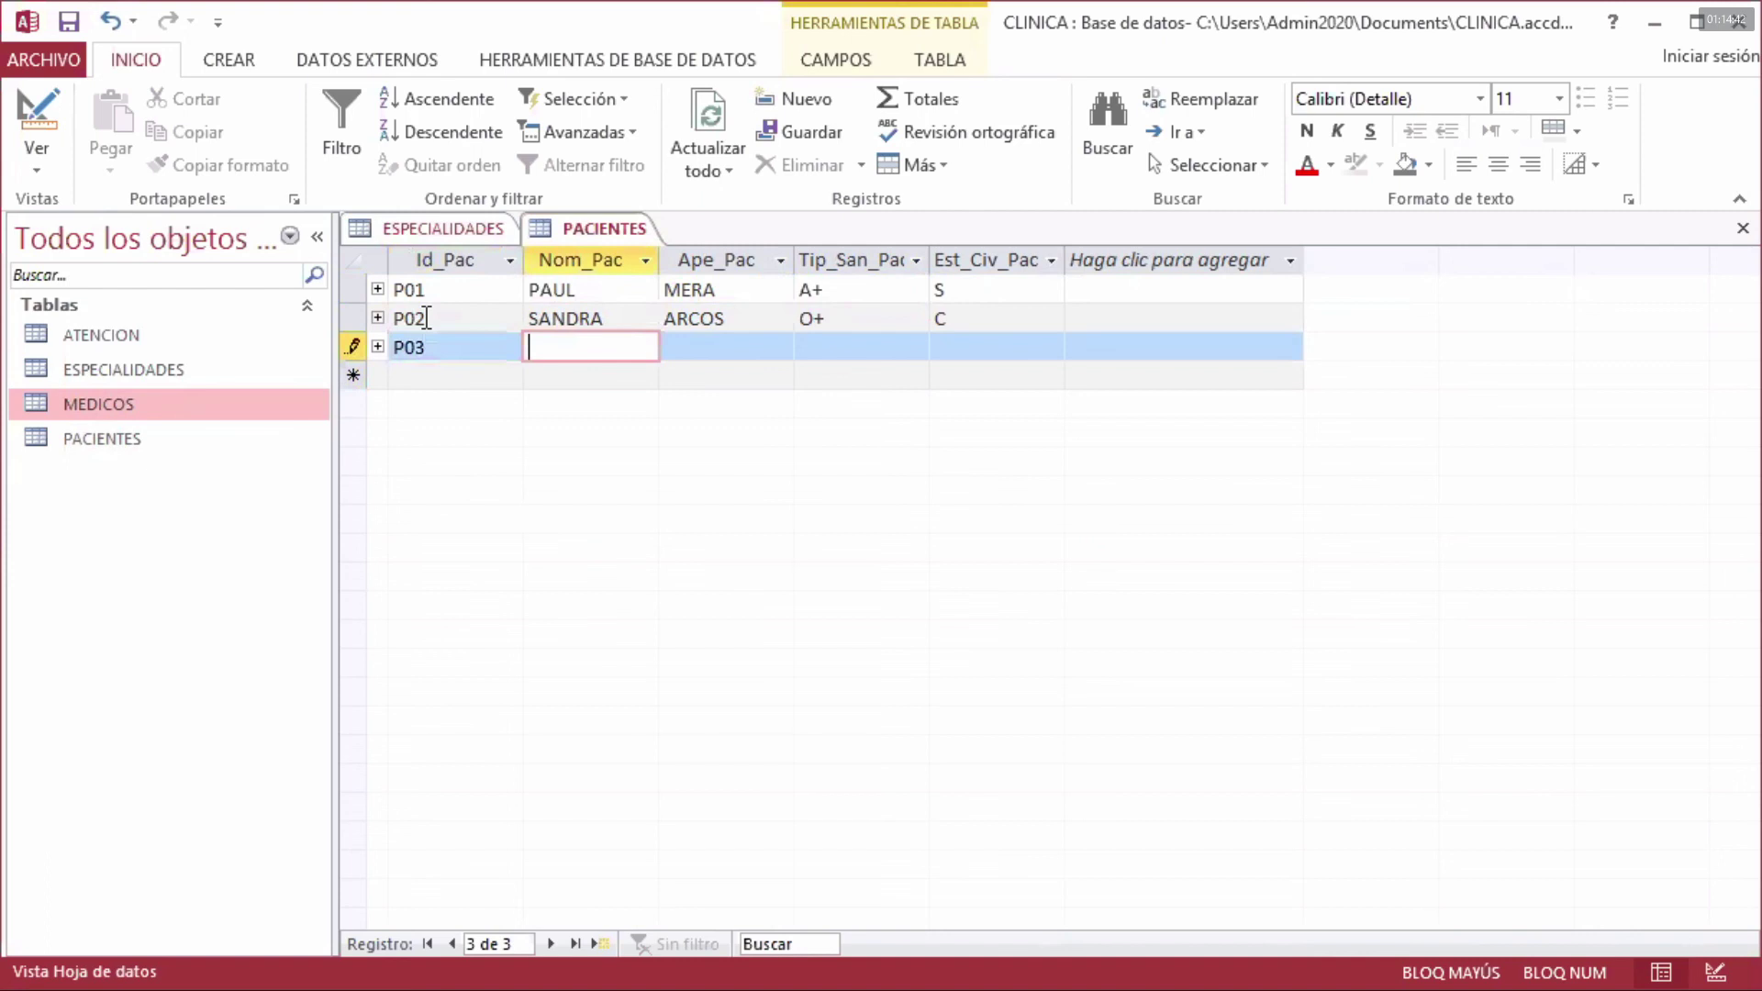
type("MARCO")
key("Tab")
type("SANCH")
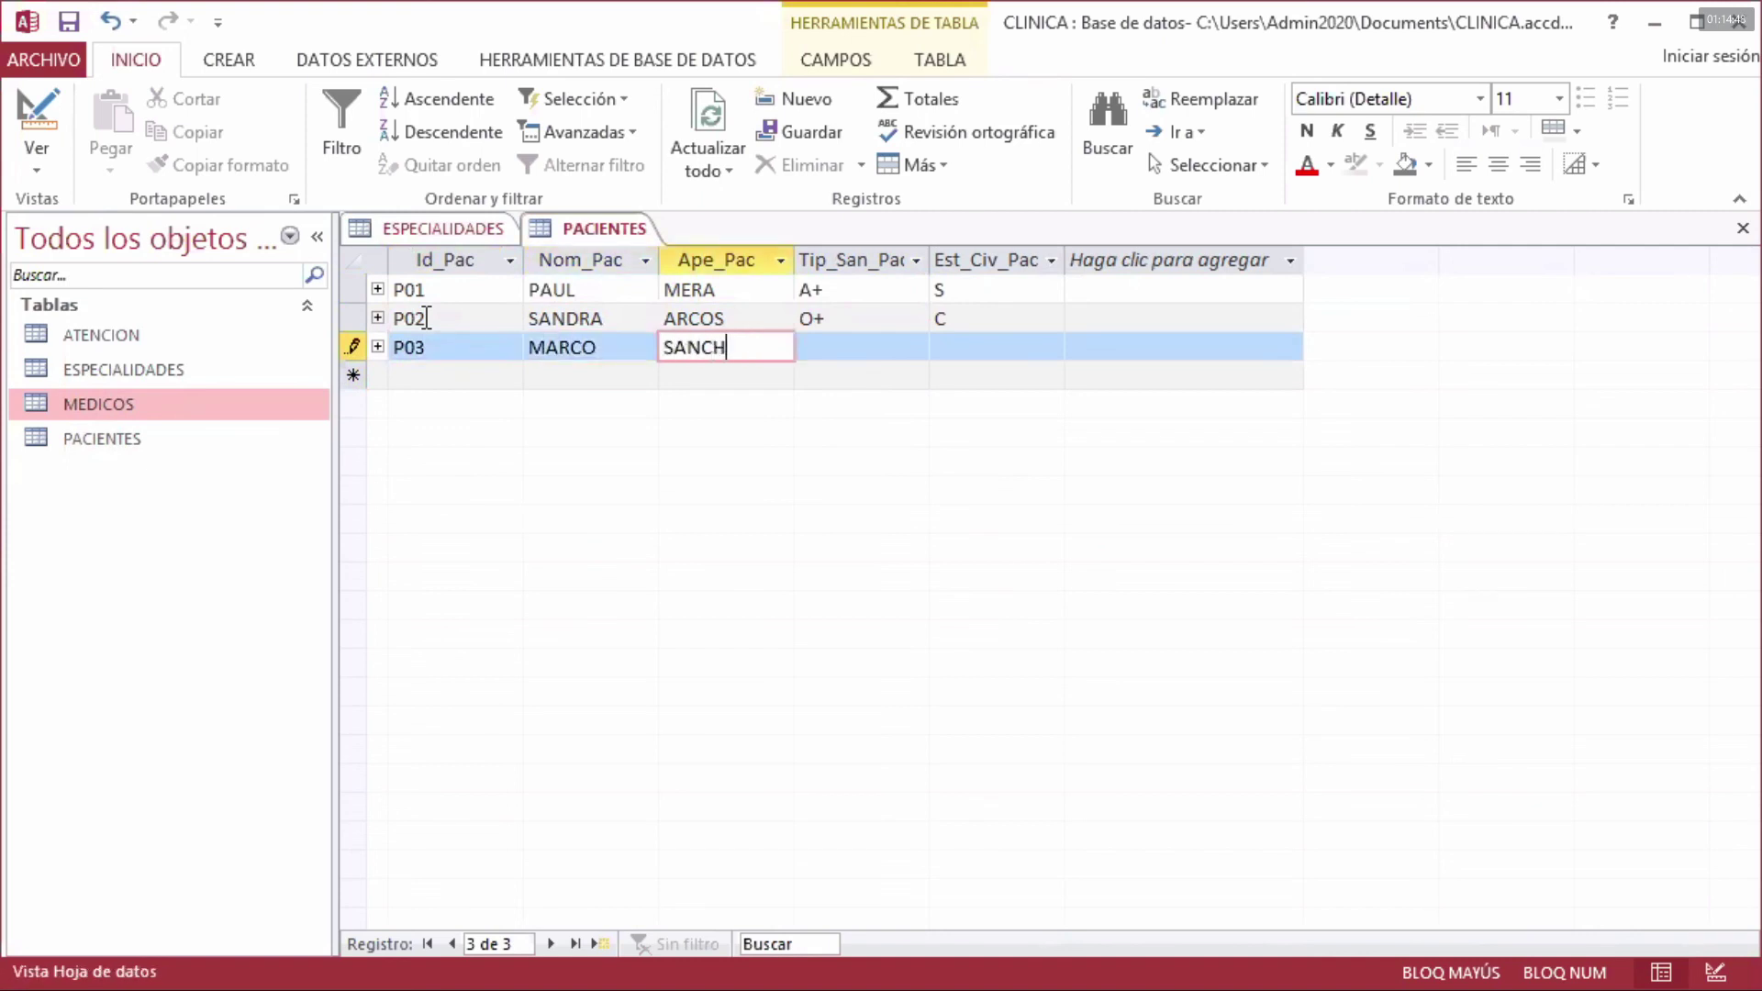
type("EZ")
key("Tab")
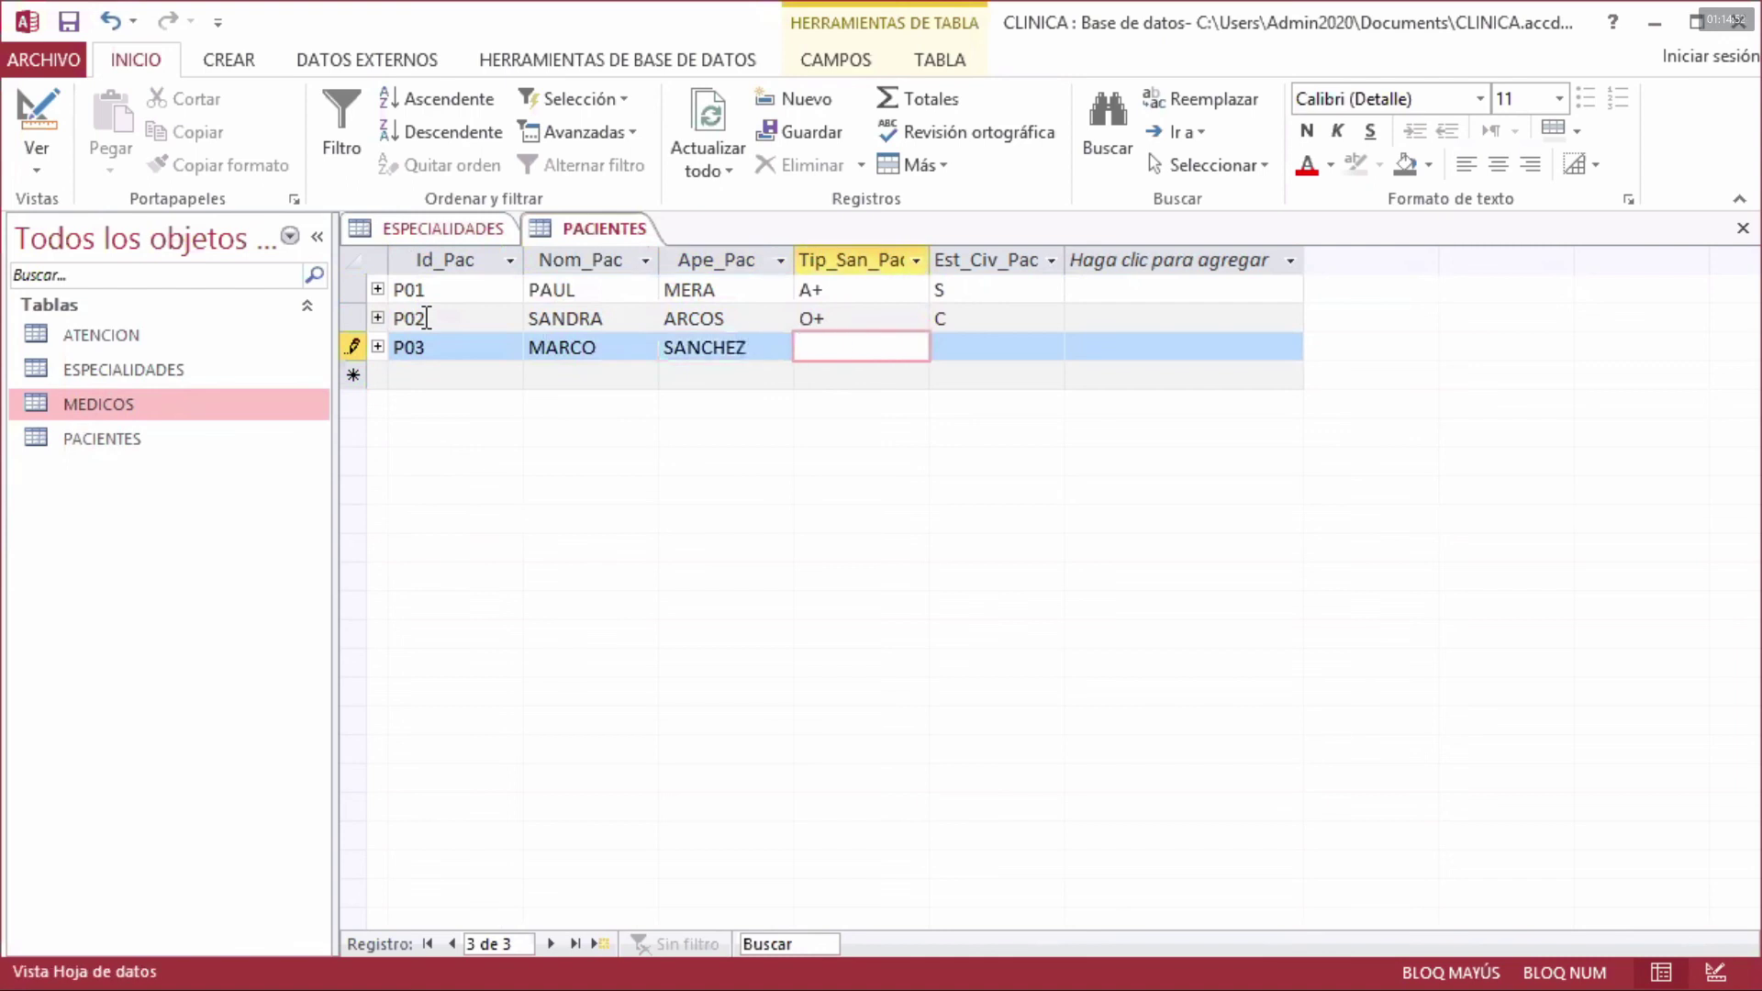
type("A-")
key("Tab")
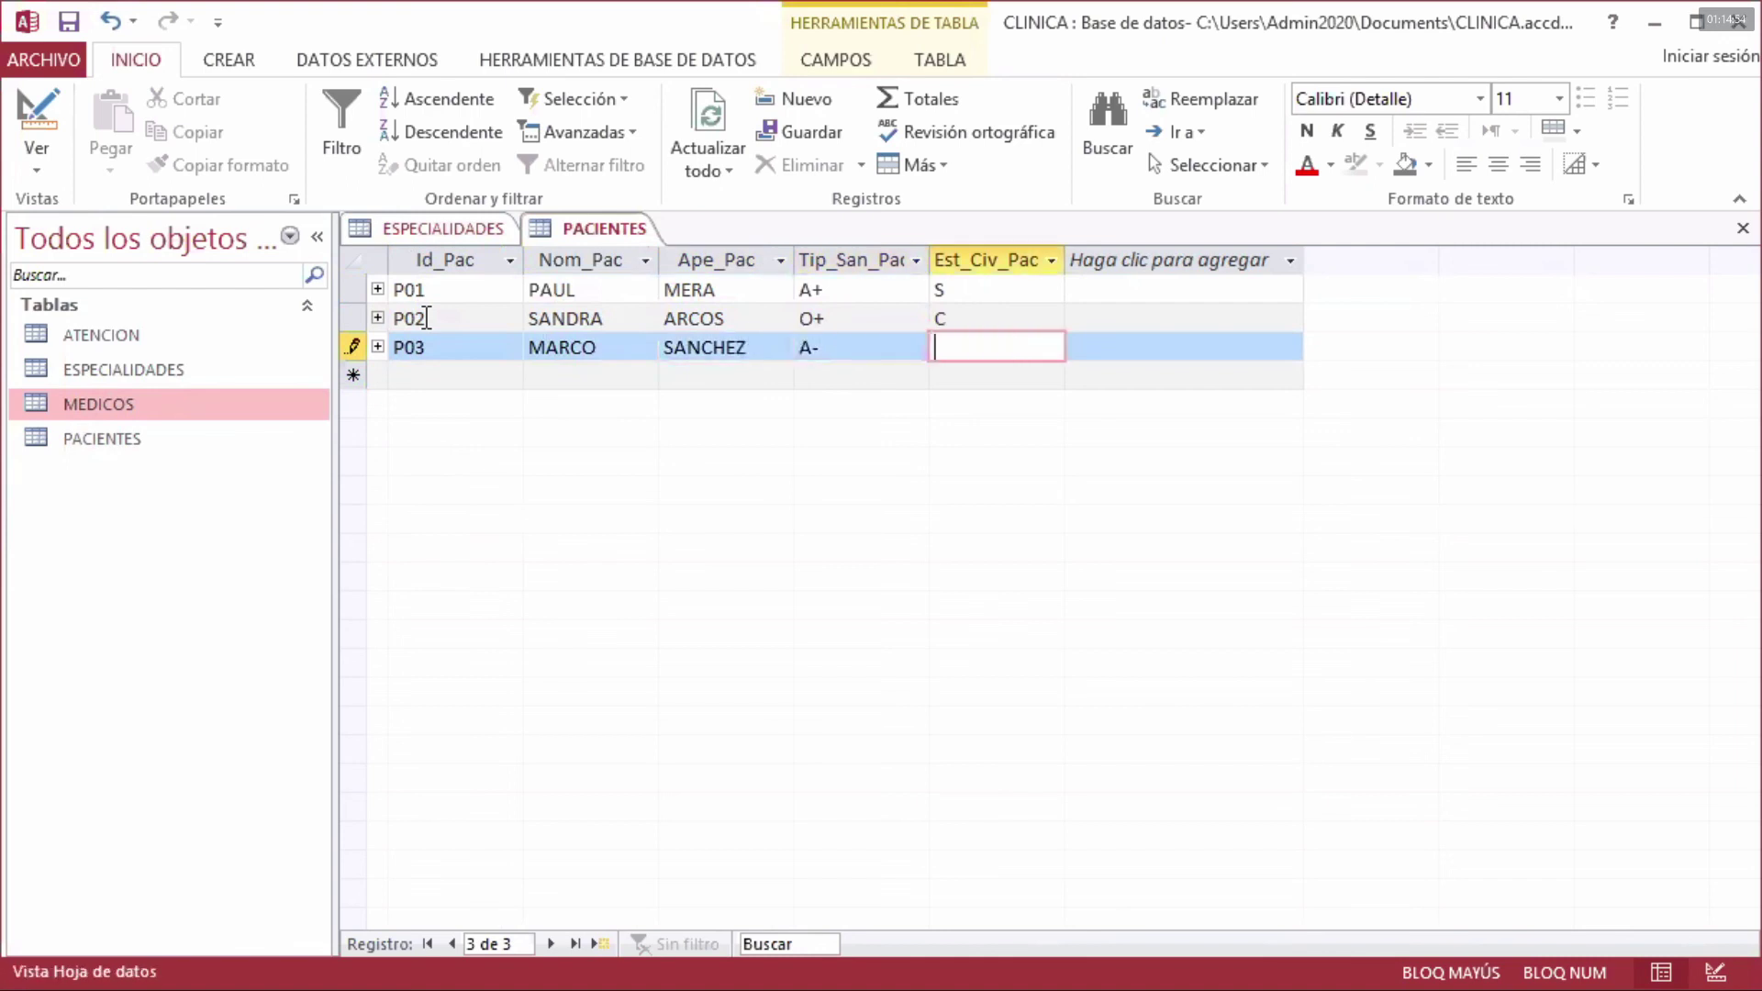
type("S")
key("Tab")
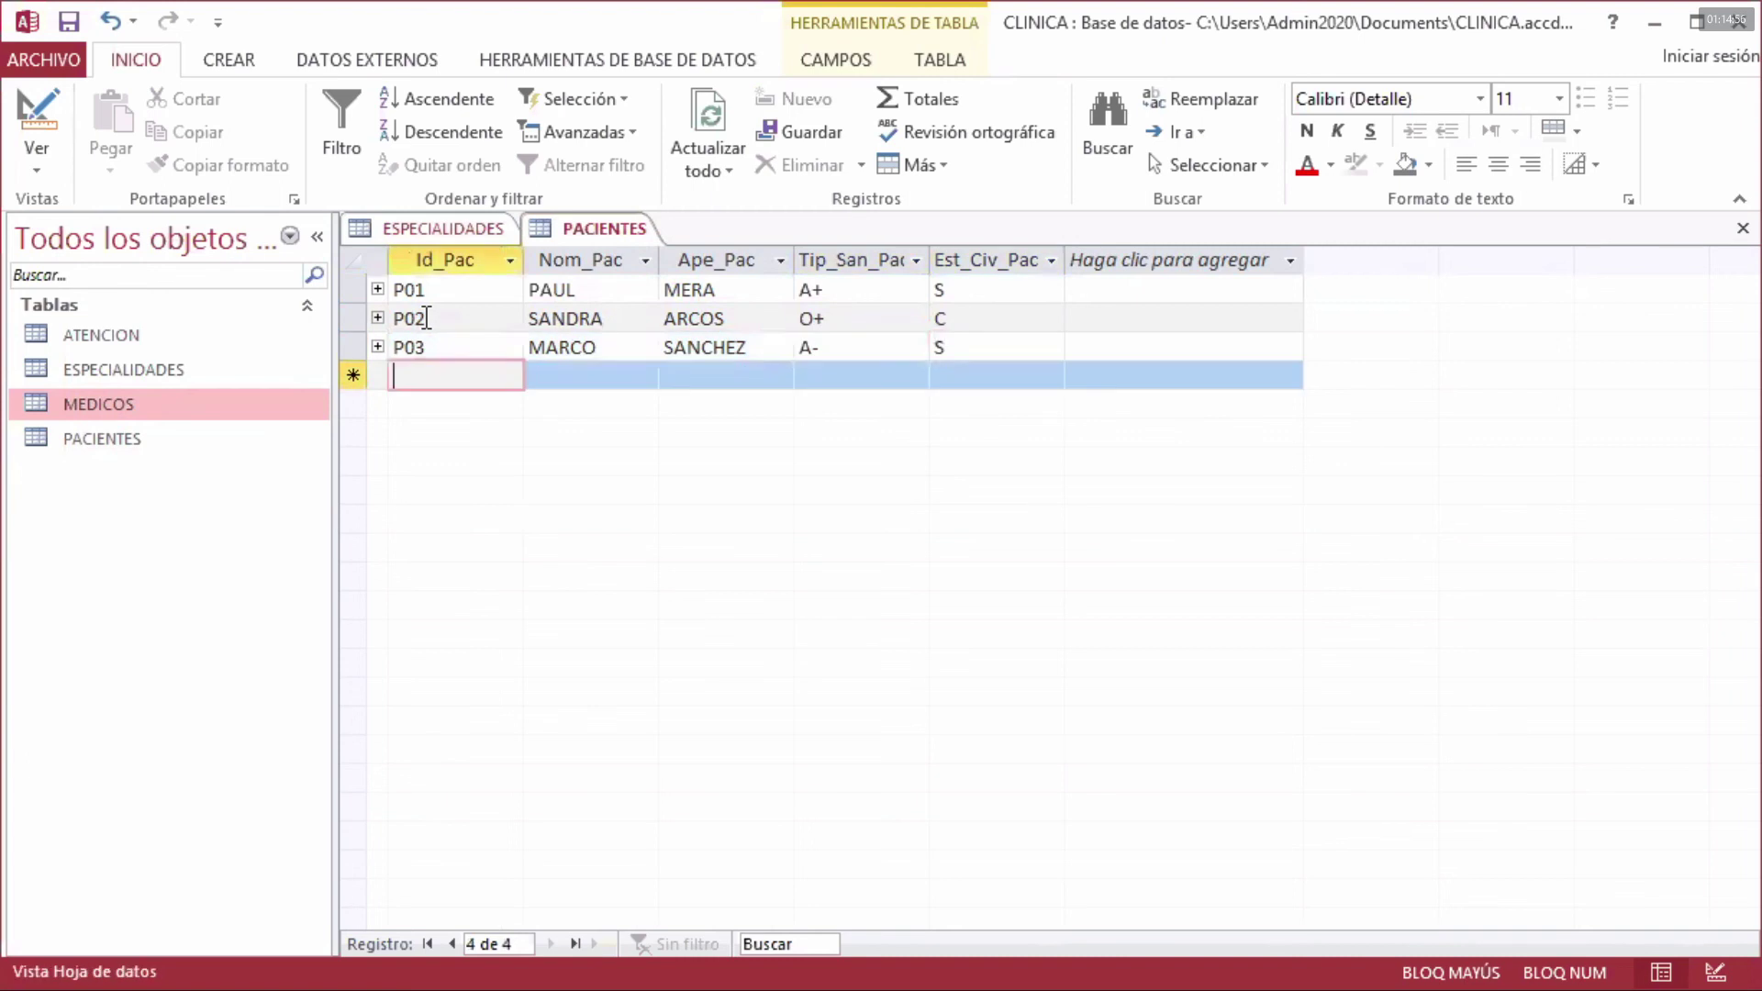
- Add record P04 to PACIENTES with the patient's first name and surname, blood type A+ and civil status C
type("P04")
key("Tab")
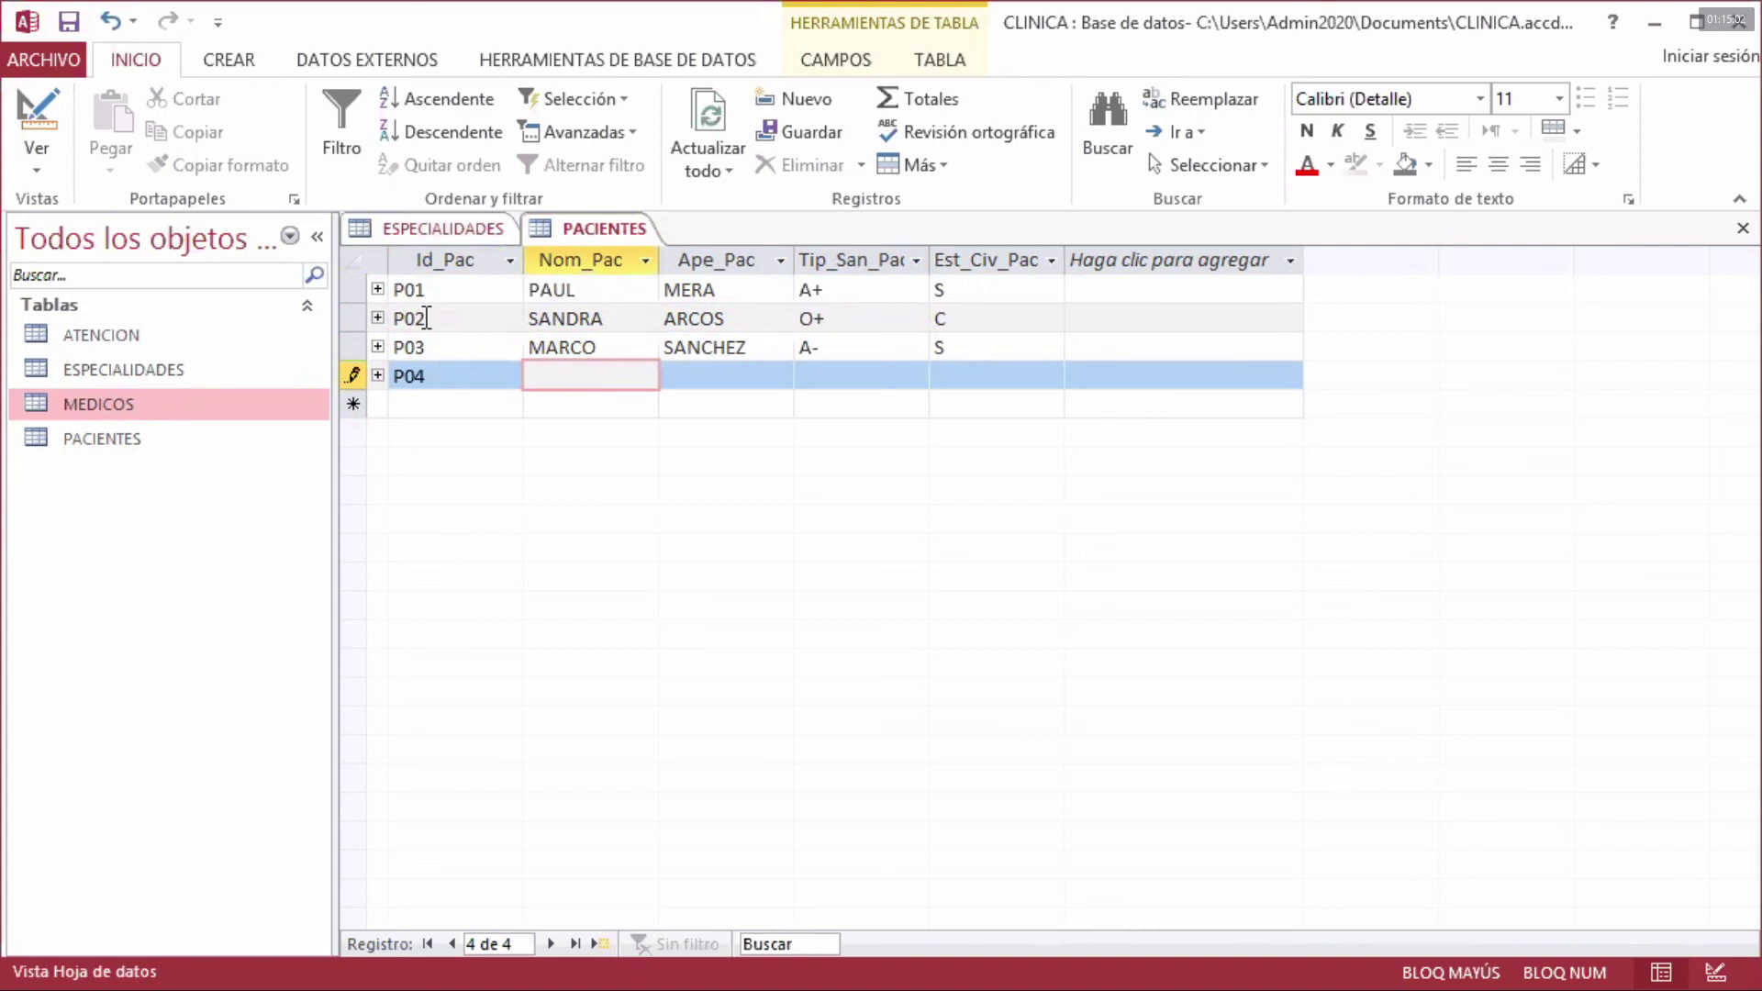
type("BELEN")
key("Tab")
type("ME")
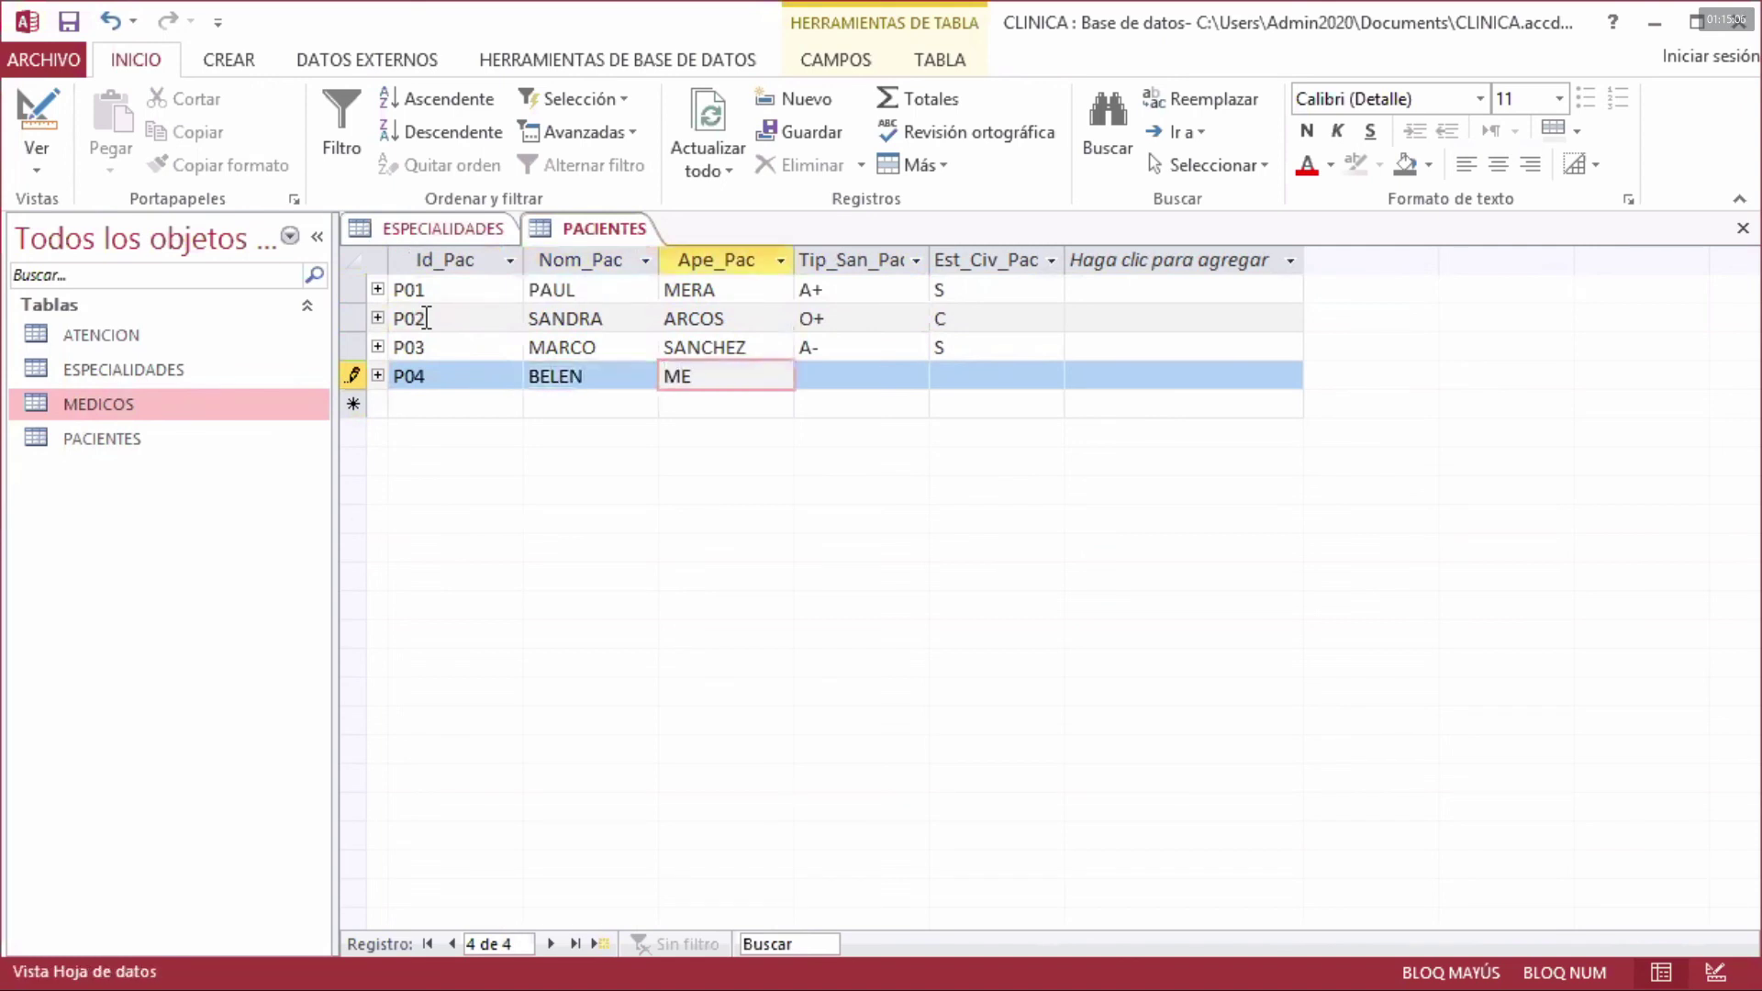
key("BackSpace")
type("OYA")
key("Tab")
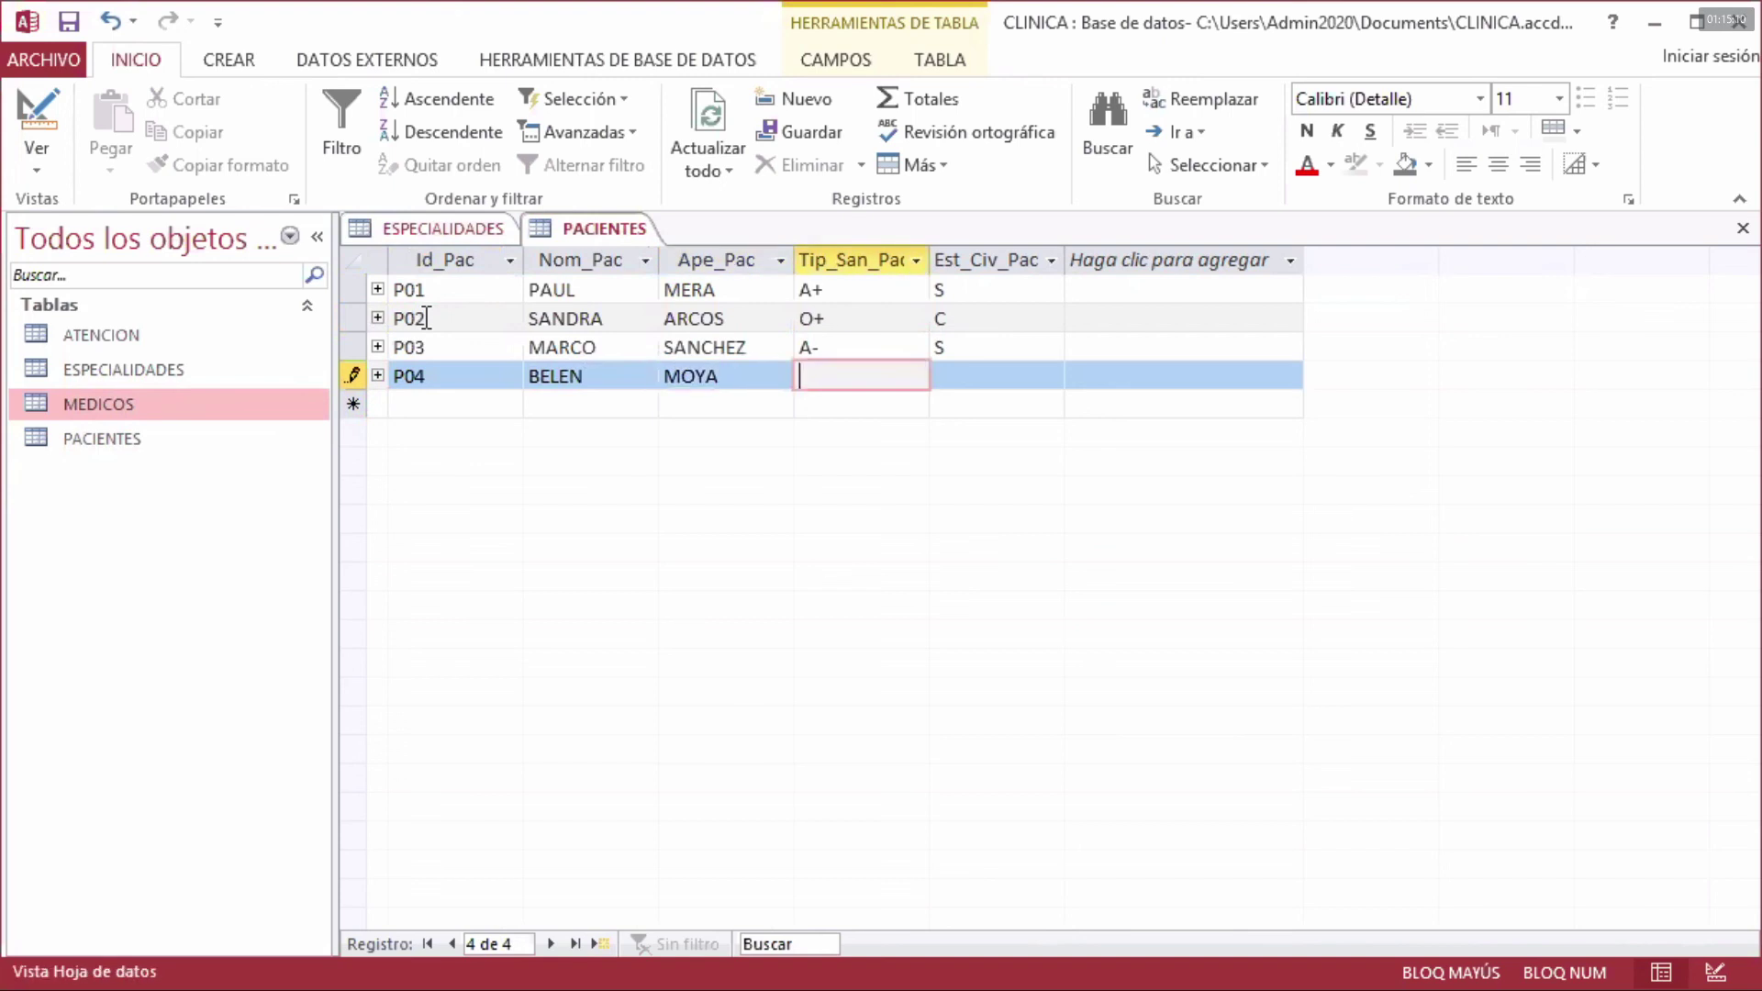
type("A+")
key("Tab")
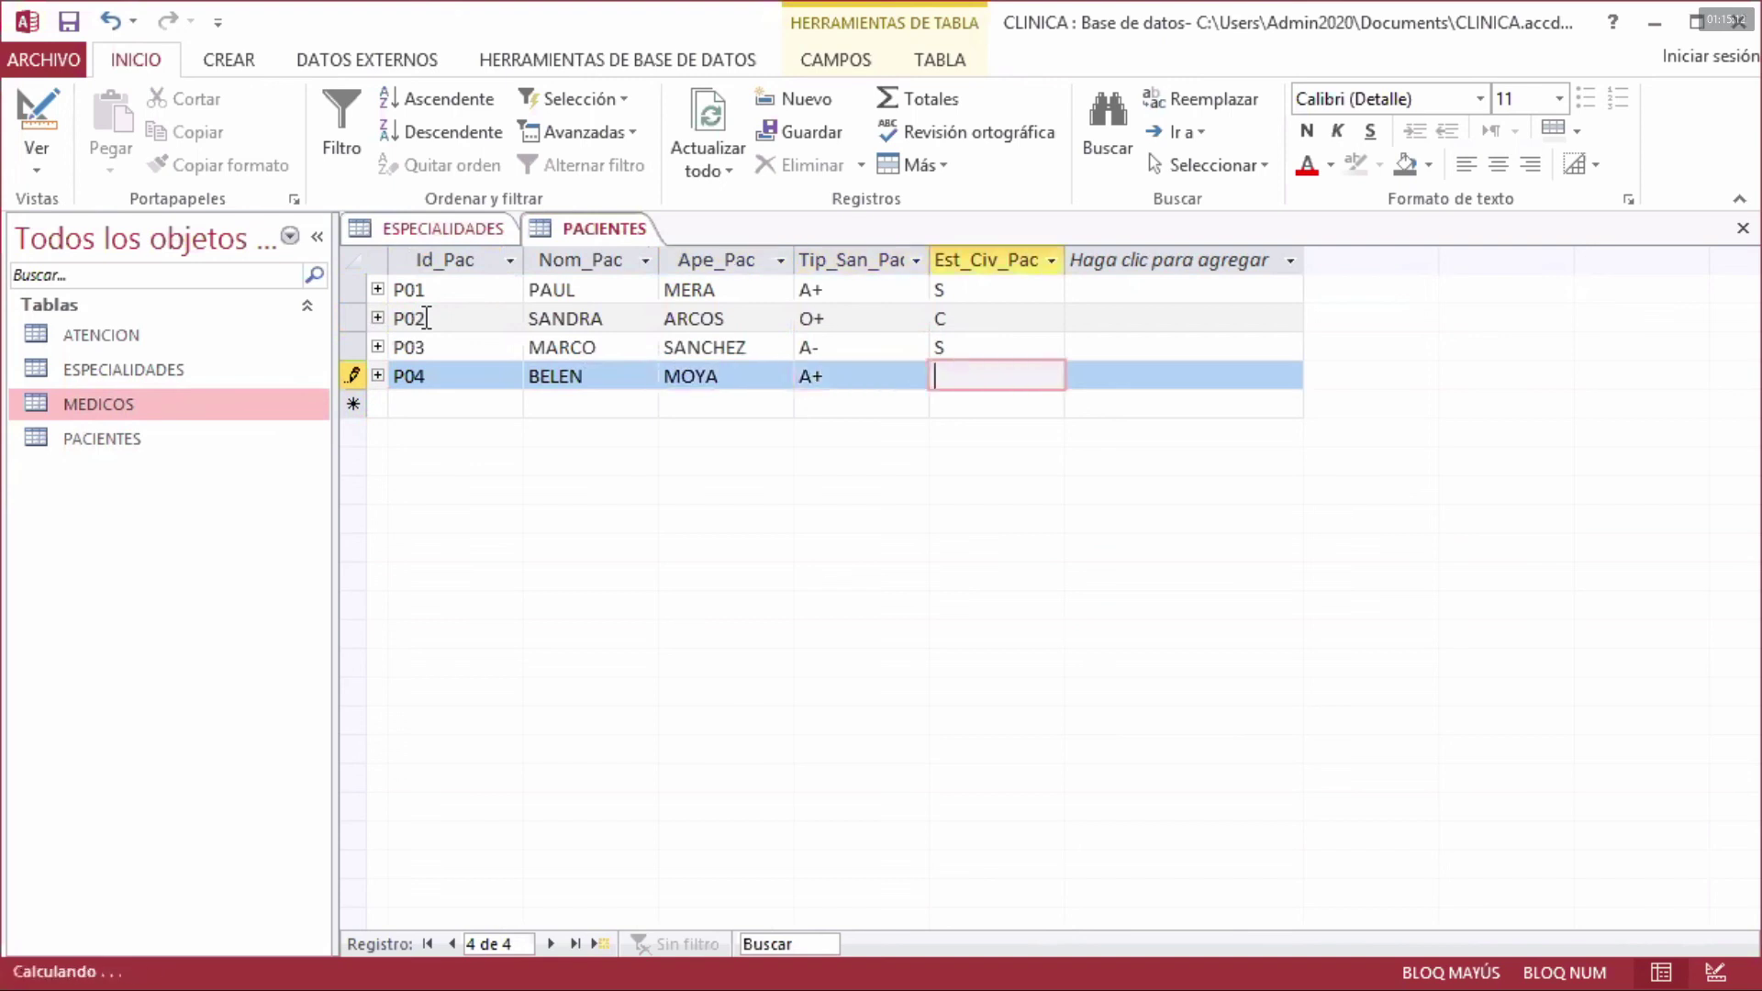
type("C")
left_click(967, 323)
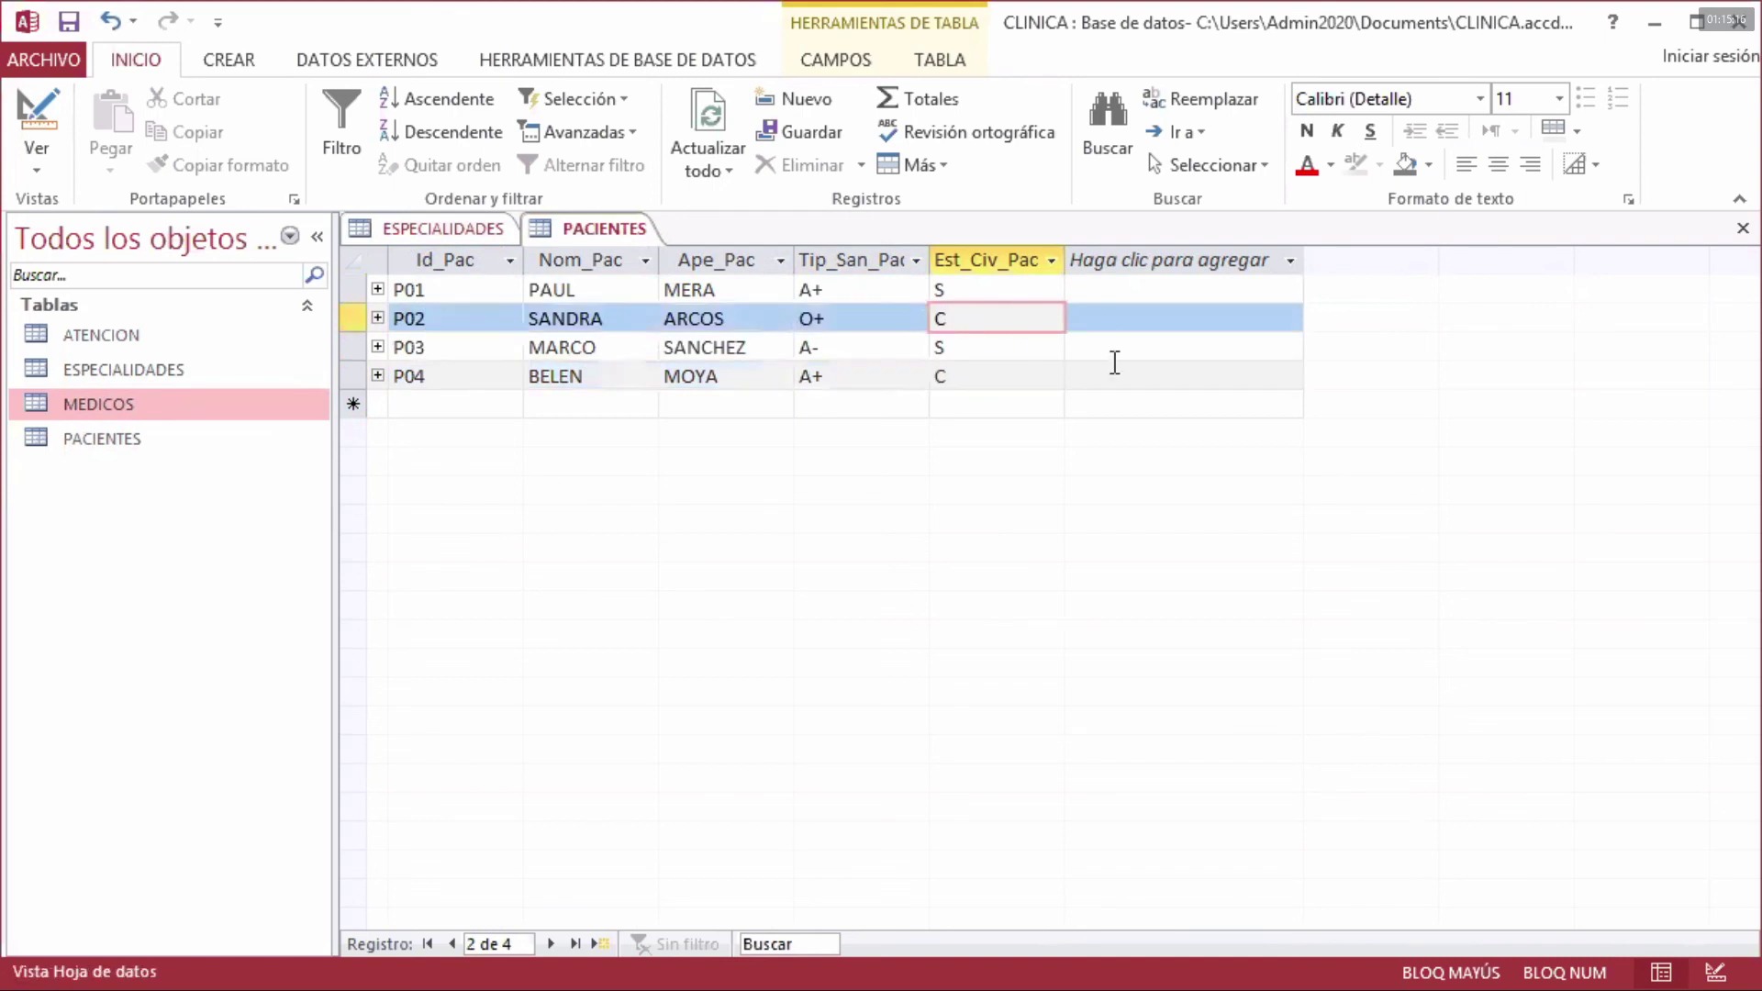
left_click(1010, 401)
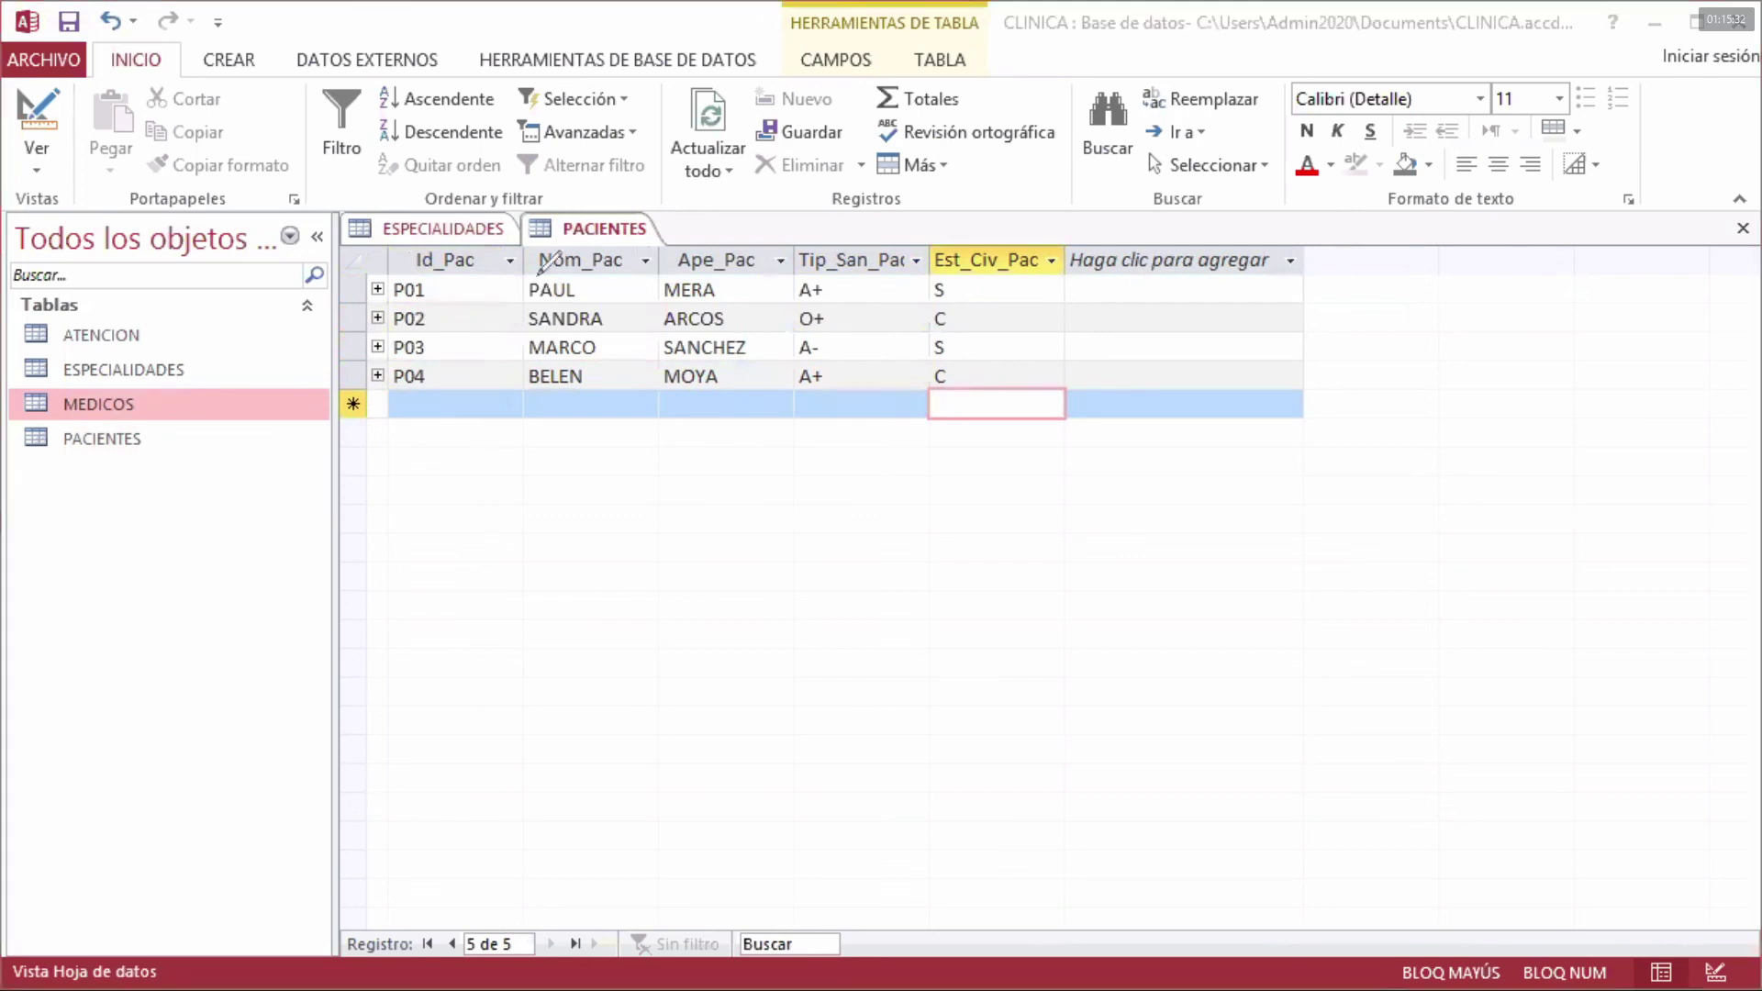
mouse_move(542, 272)
left_mouse_down()
mouse_move(564, 306)
mouse_move(543, 273)
left_mouse_up()
mouse_move(810, 276)
left_mouse_down()
mouse_move(787, 285)
mouse_move(808, 300)
mouse_move(824, 278)
left_mouse_up()
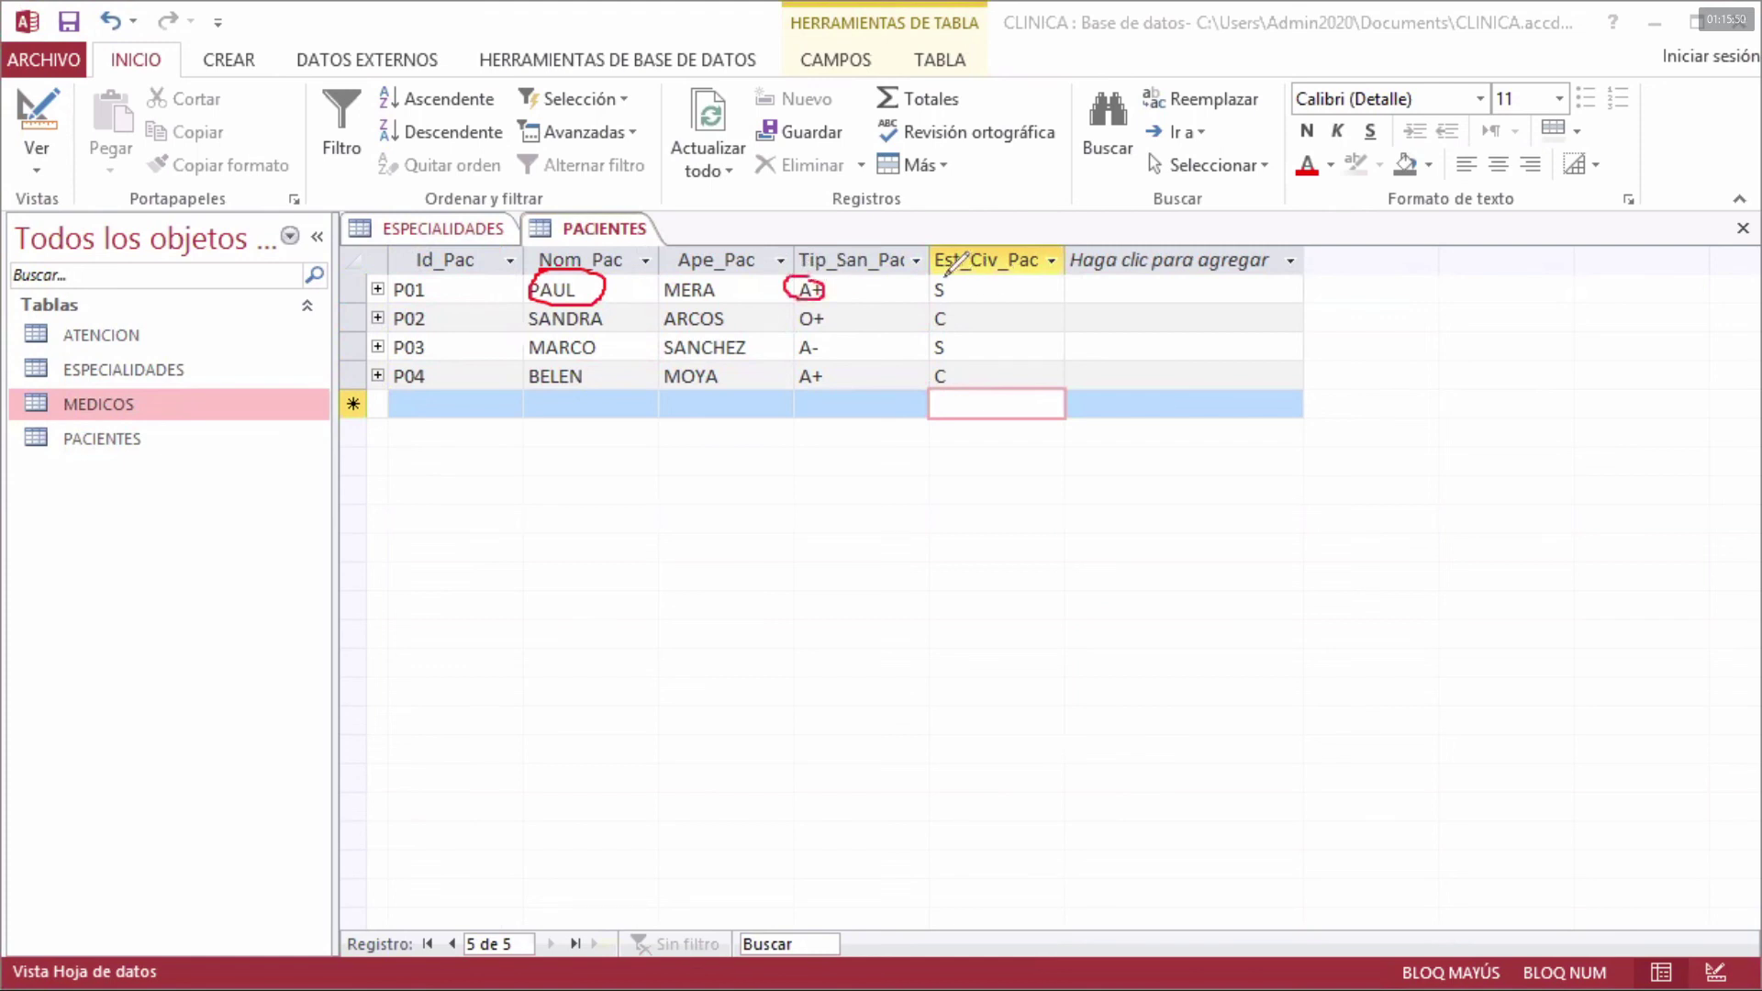
mouse_move(944, 276)
left_mouse_down()
mouse_move(921, 286)
mouse_move(954, 295)
mouse_move(952, 280)
left_mouse_up()
key("ctrl+z")
key("ctrl+z")
key("ctrl+z")
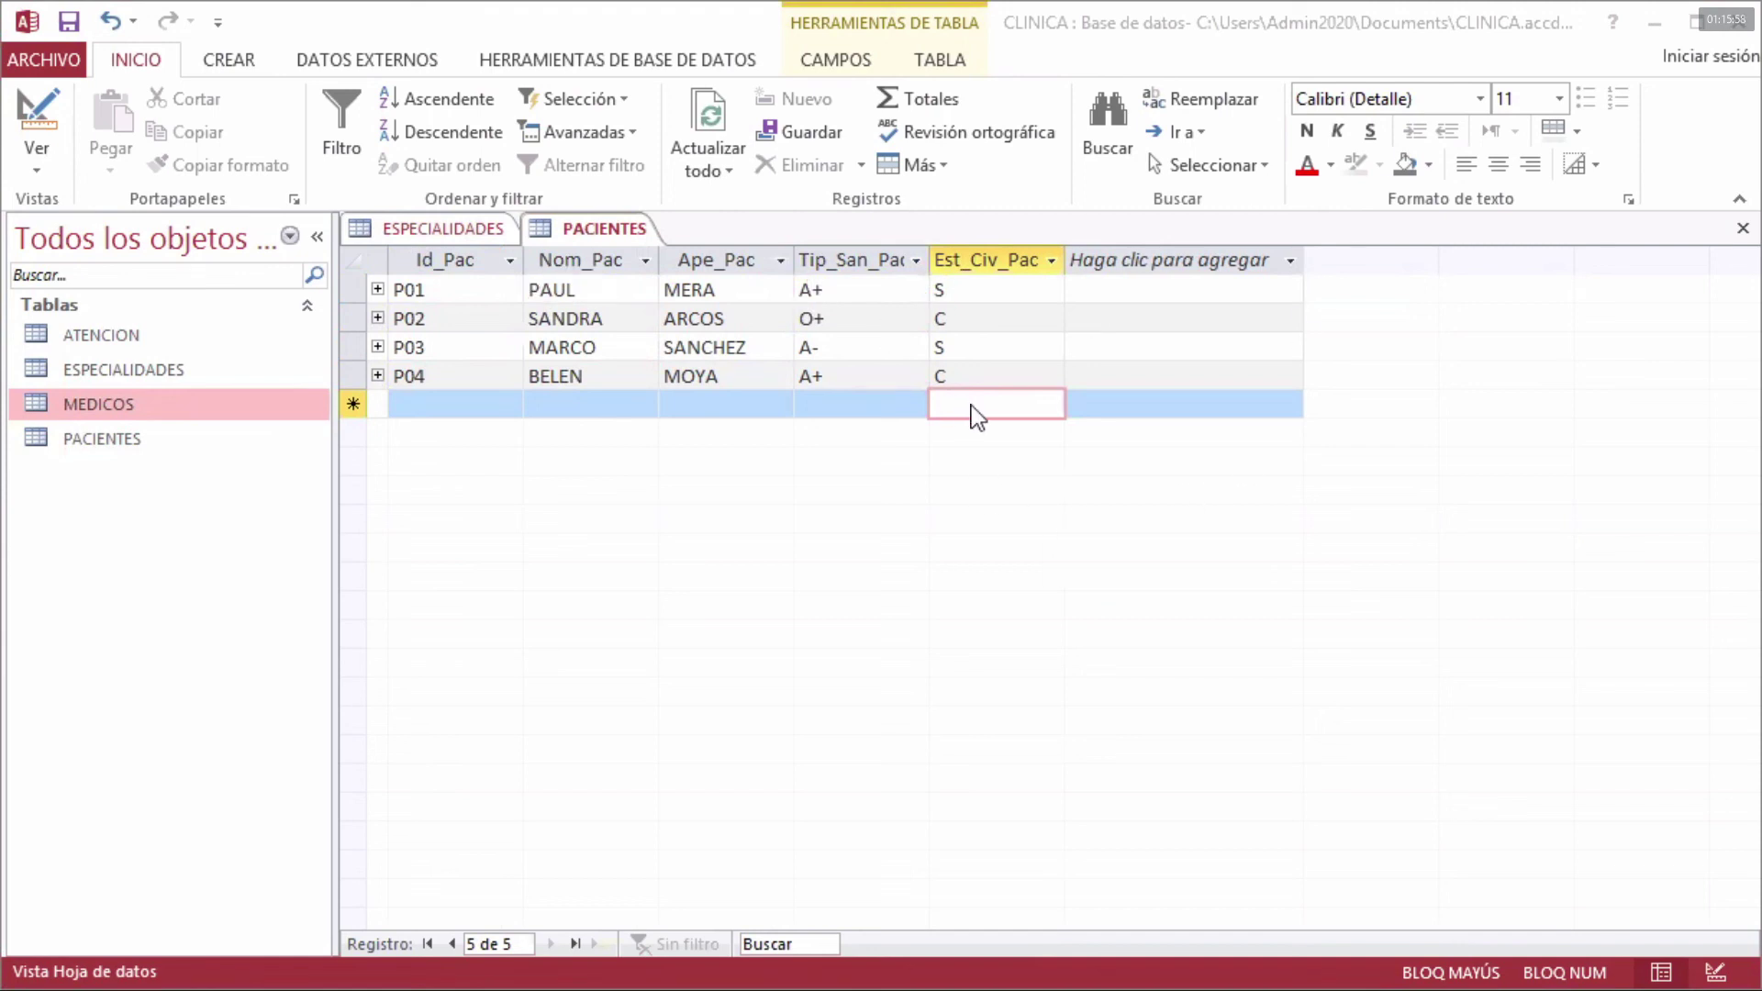
- Close the PACIENTES and ESPECIALIDADES tables and open the ATENCION table for data entry
key("Up")
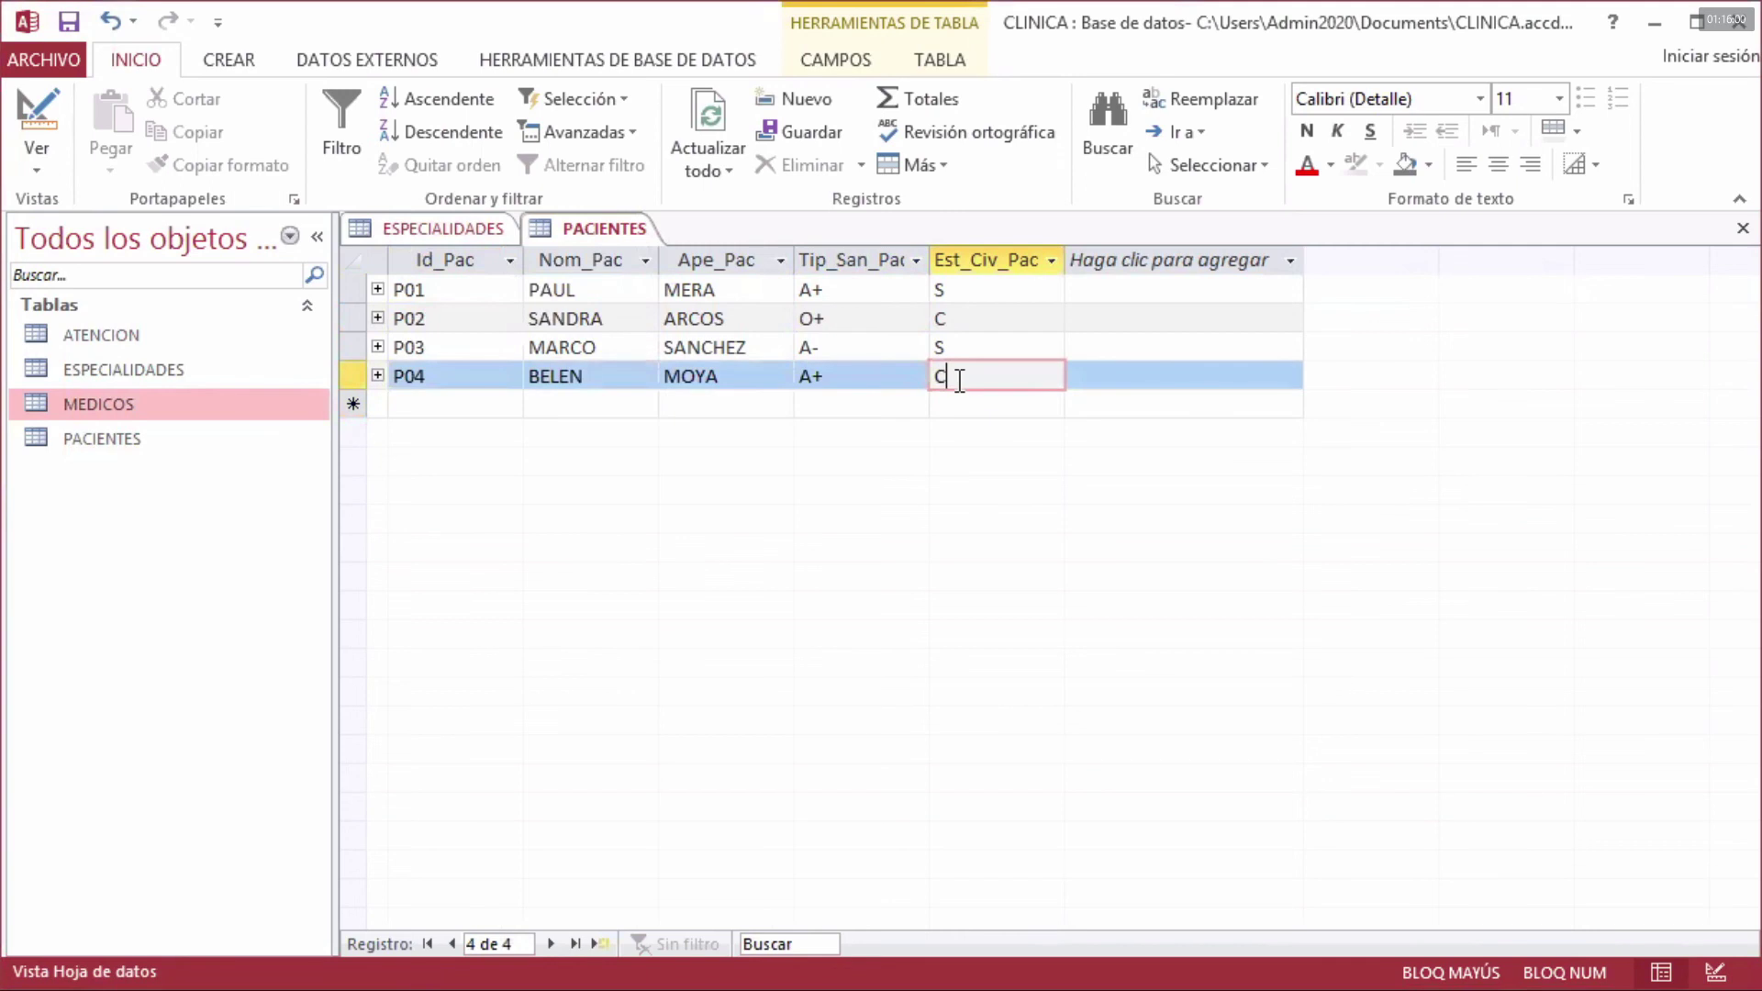
left_click(1743, 230)
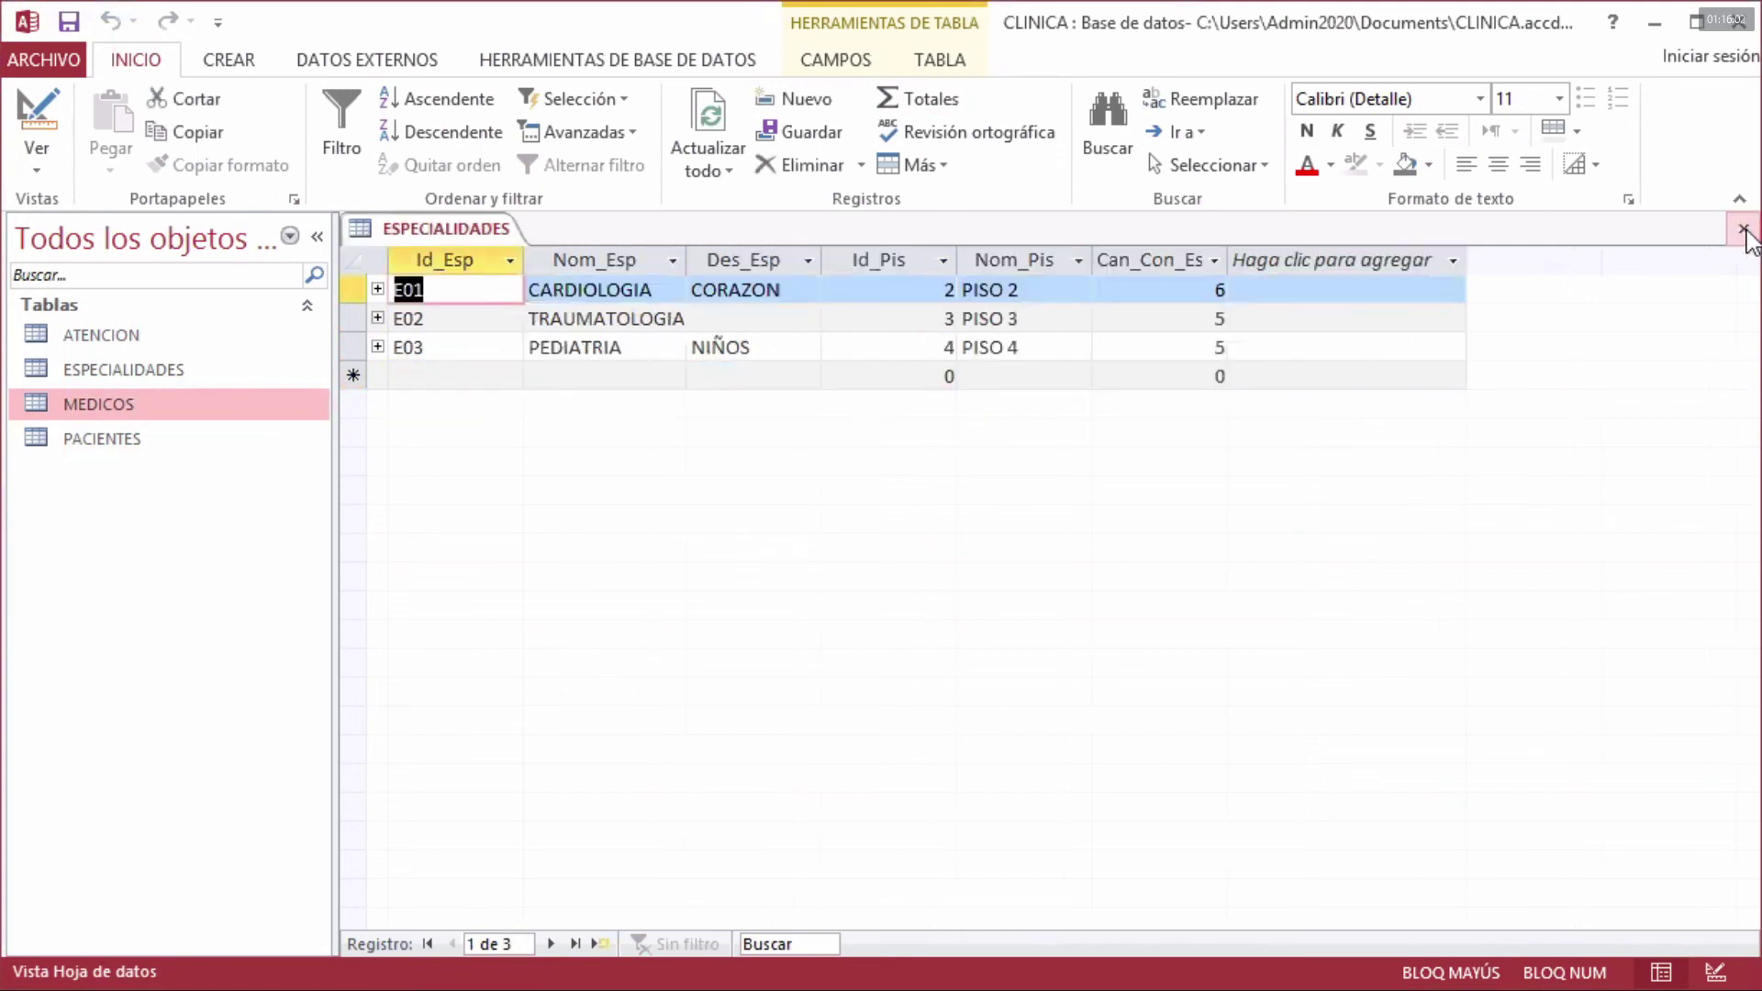
left_click(1743, 229)
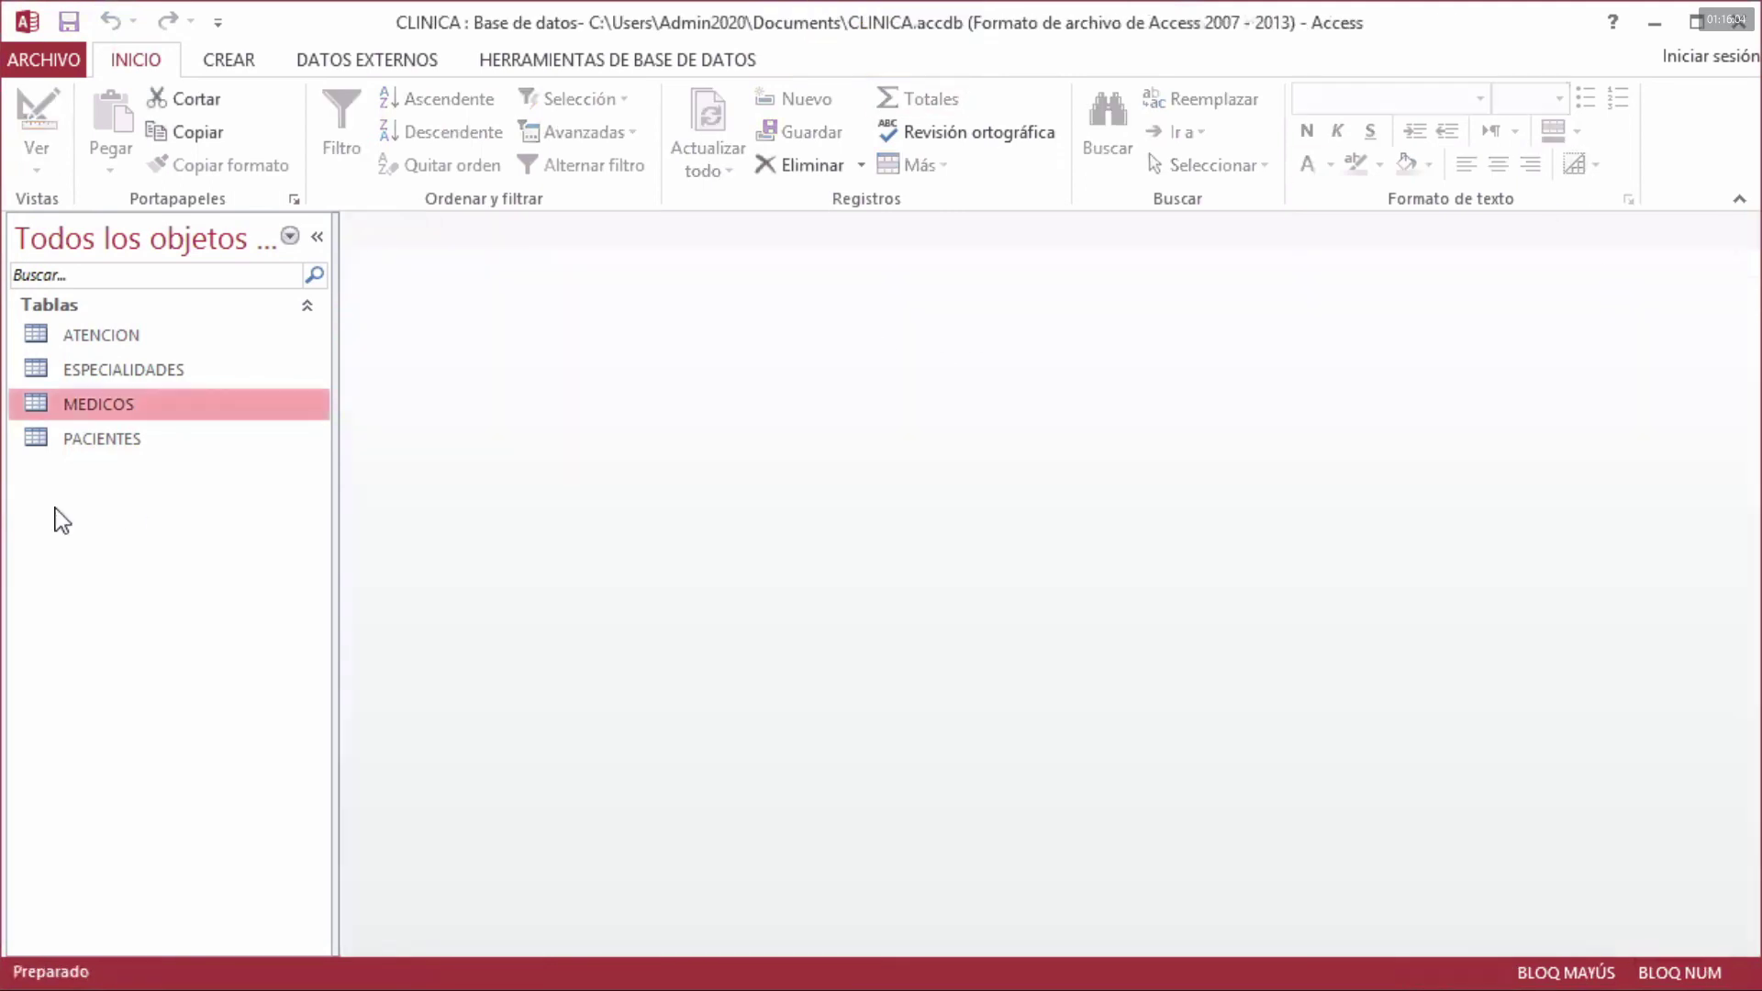
double_click(100, 337)
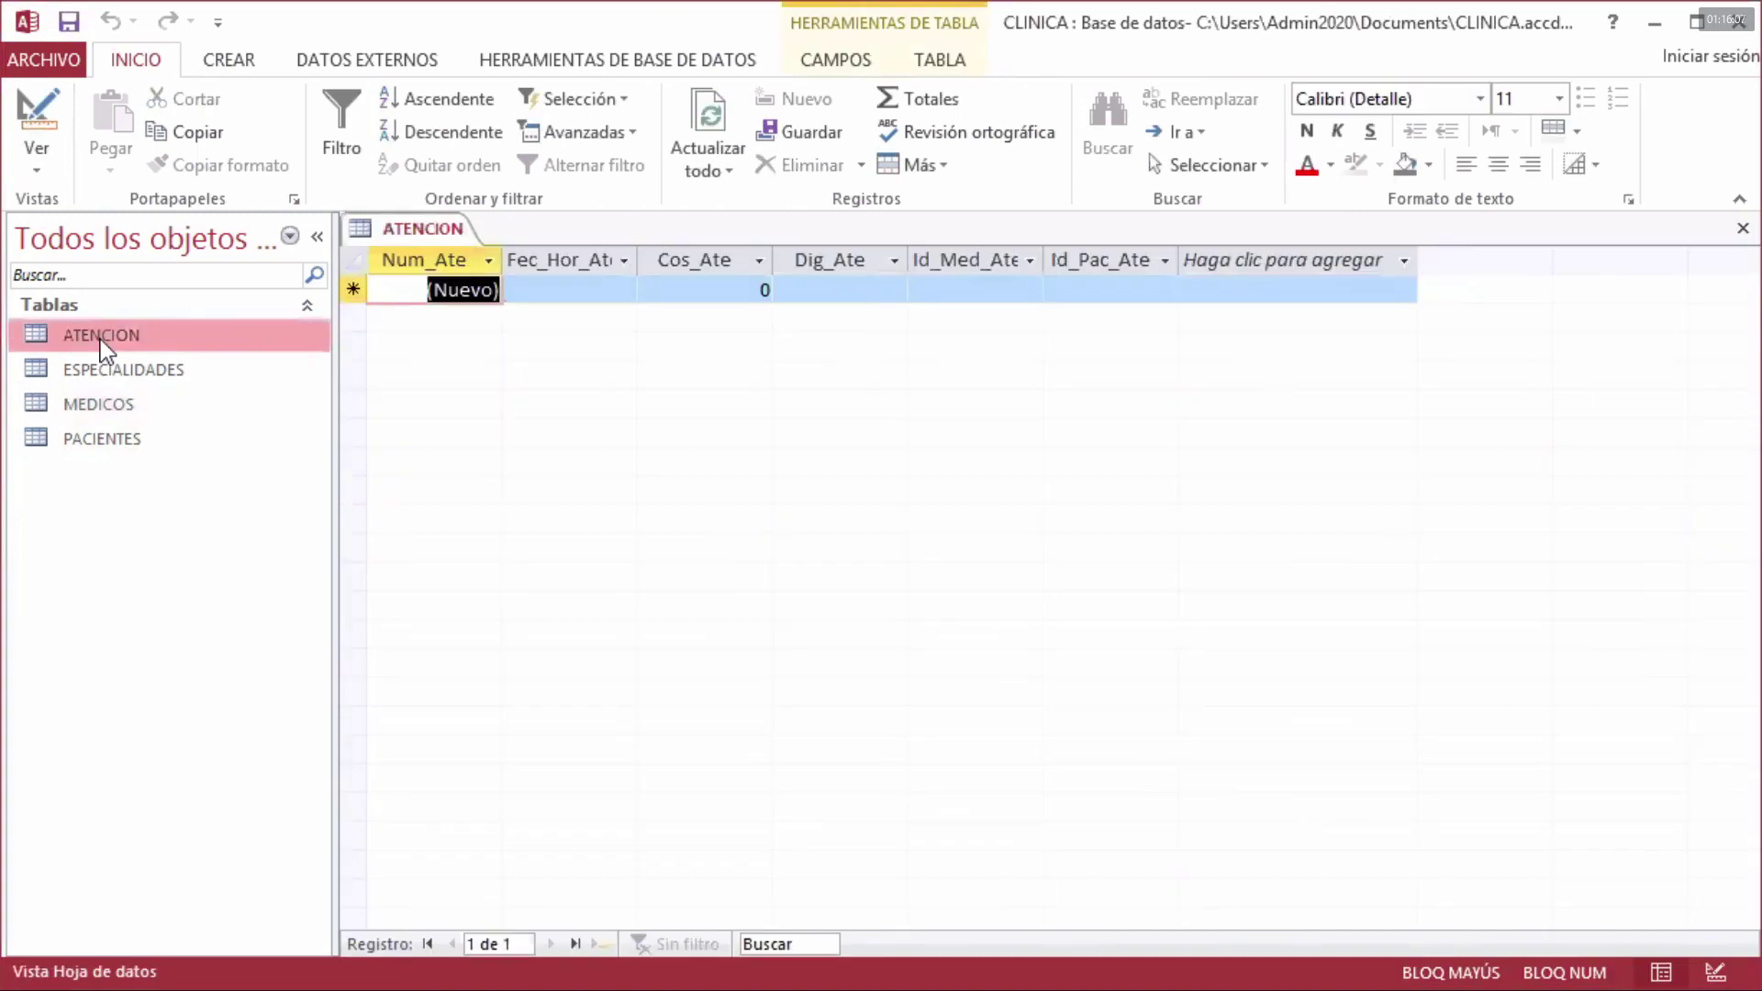
- Start the first ATENCION record with the date 07/10/2020 in Fec_Hor_Ate and a cost (Cos_Ate) of 15
left_click(535, 287)
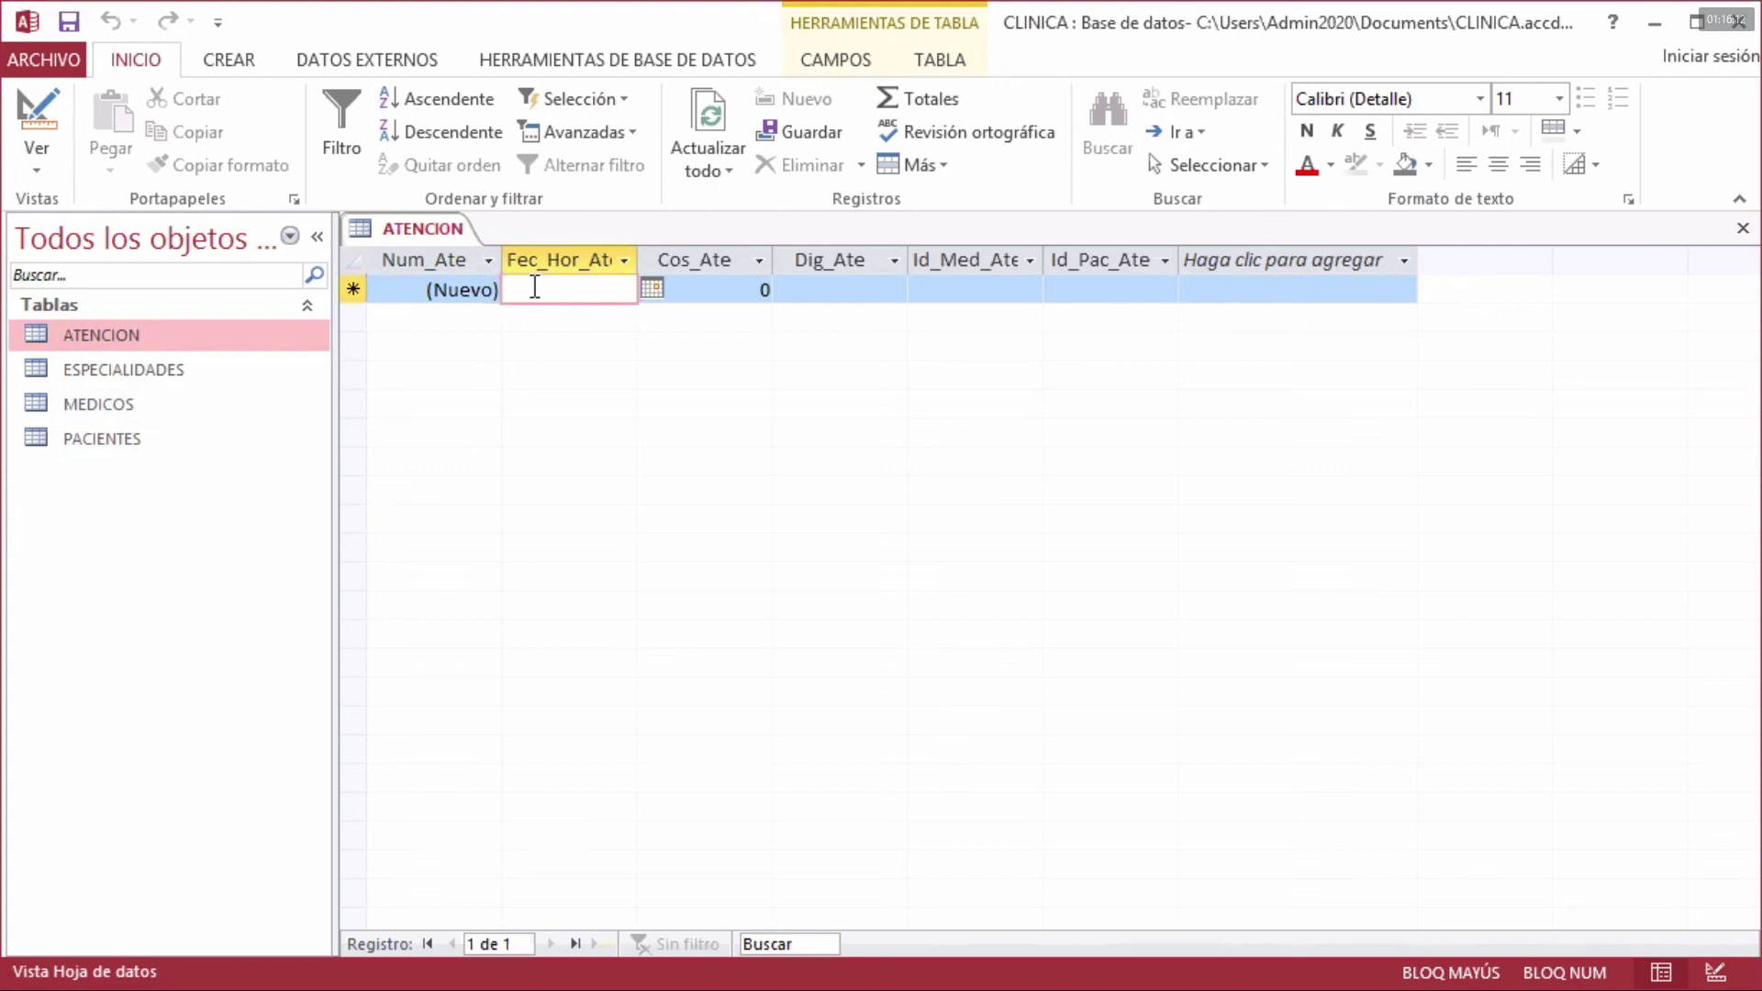
left_click(652, 288)
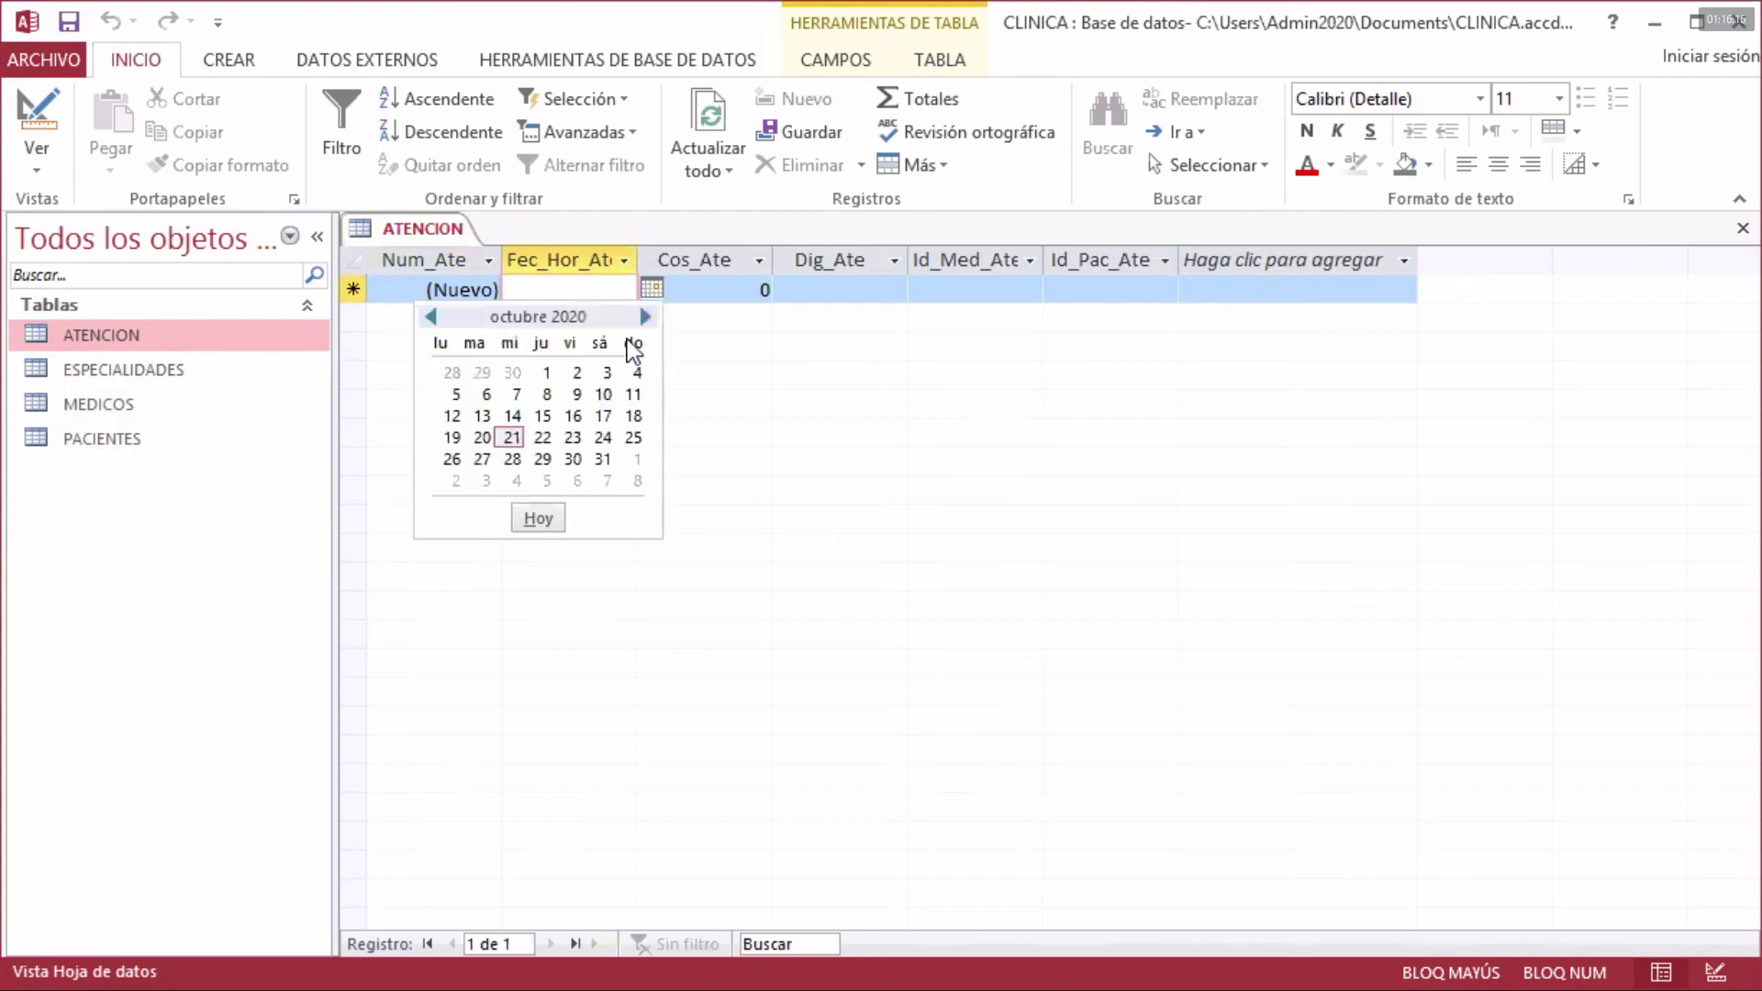
left_click(513, 398)
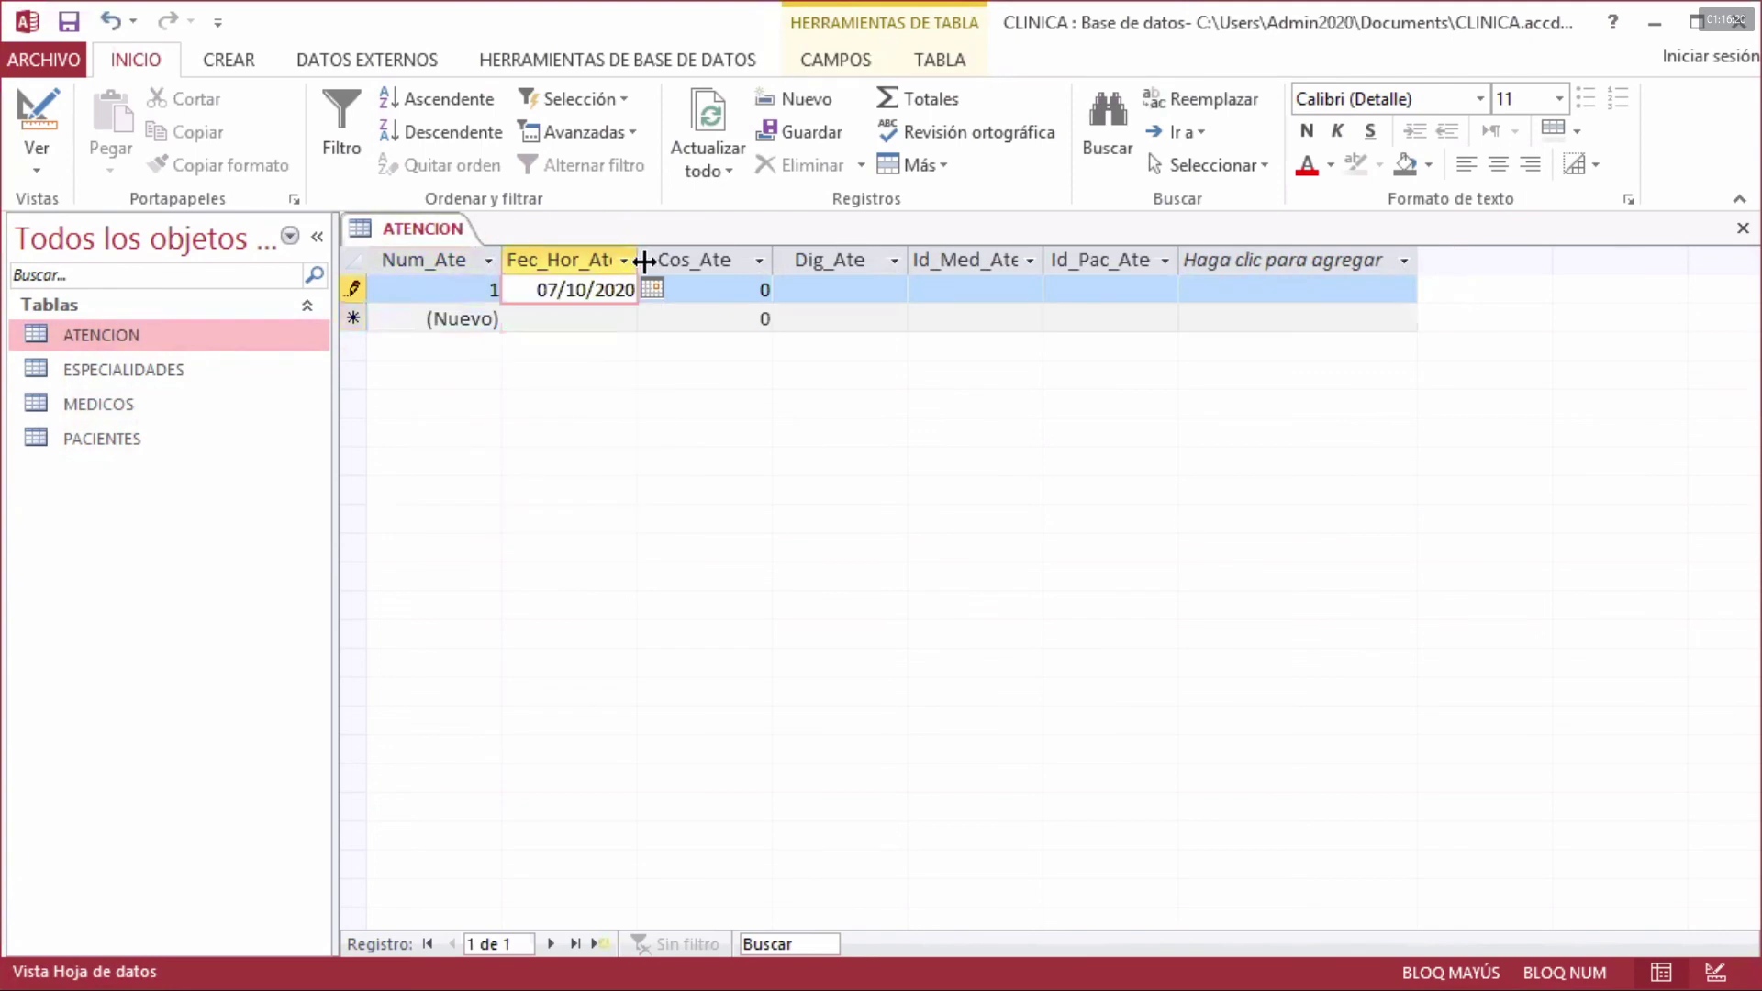
left_click(717, 299)
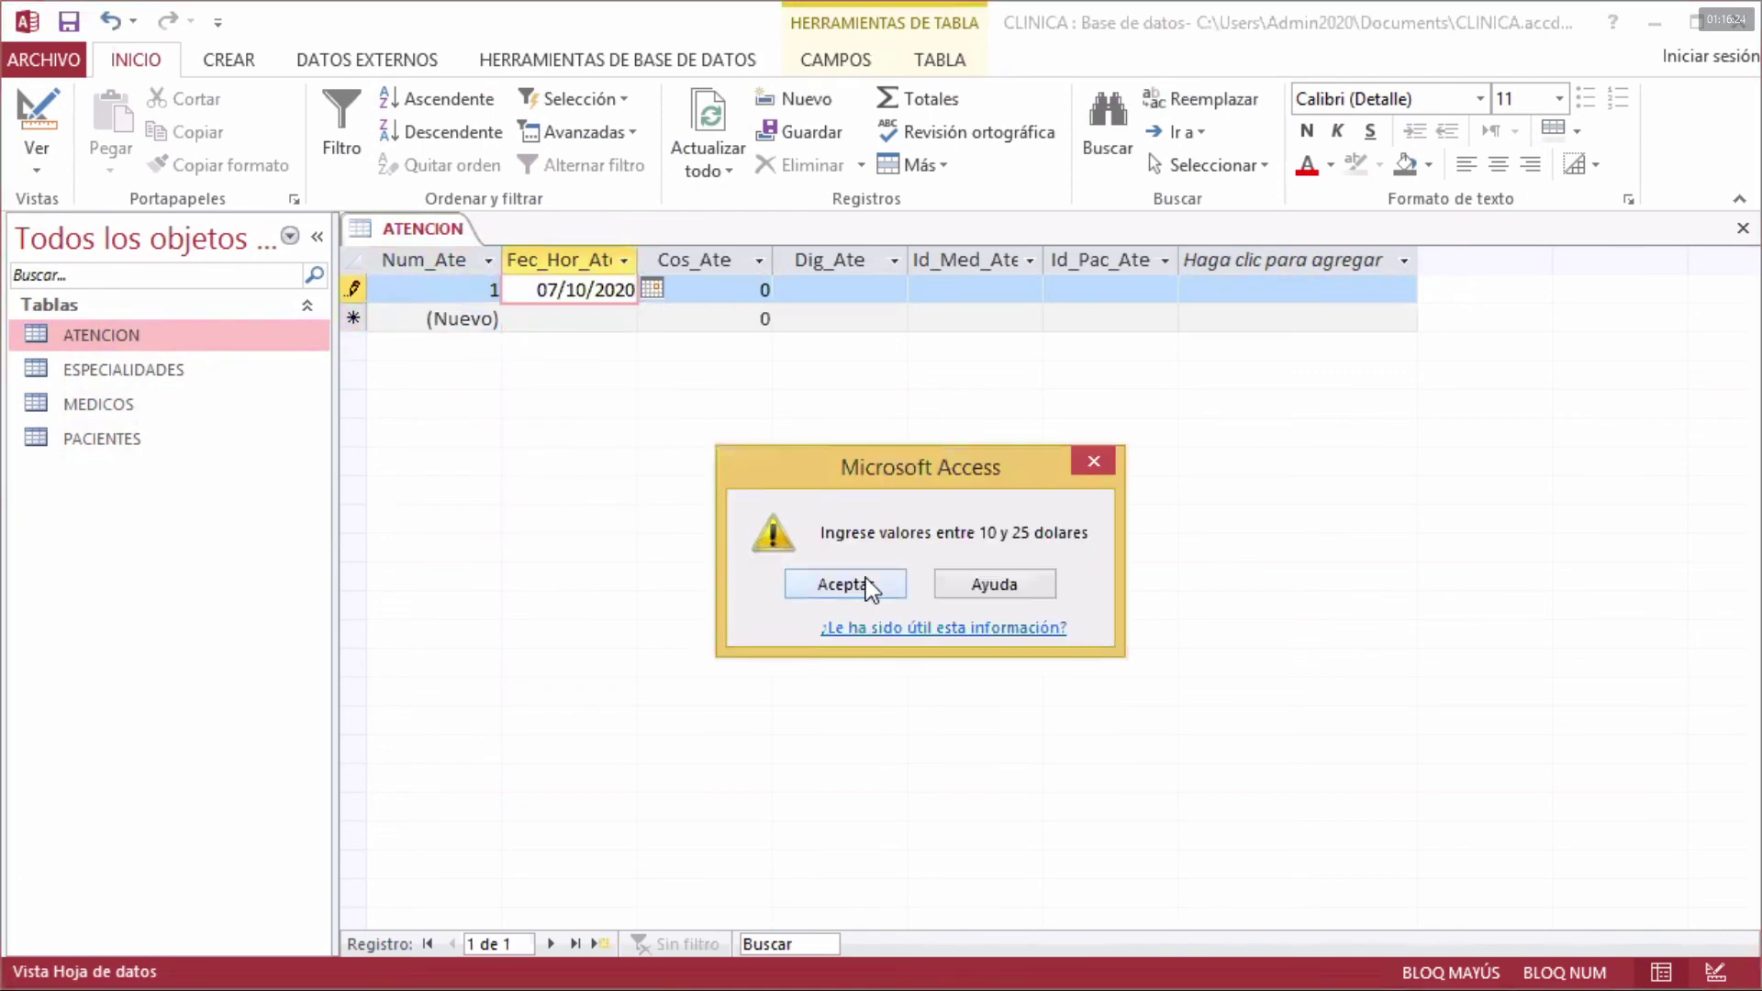
left_click(867, 588)
left_click(720, 291)
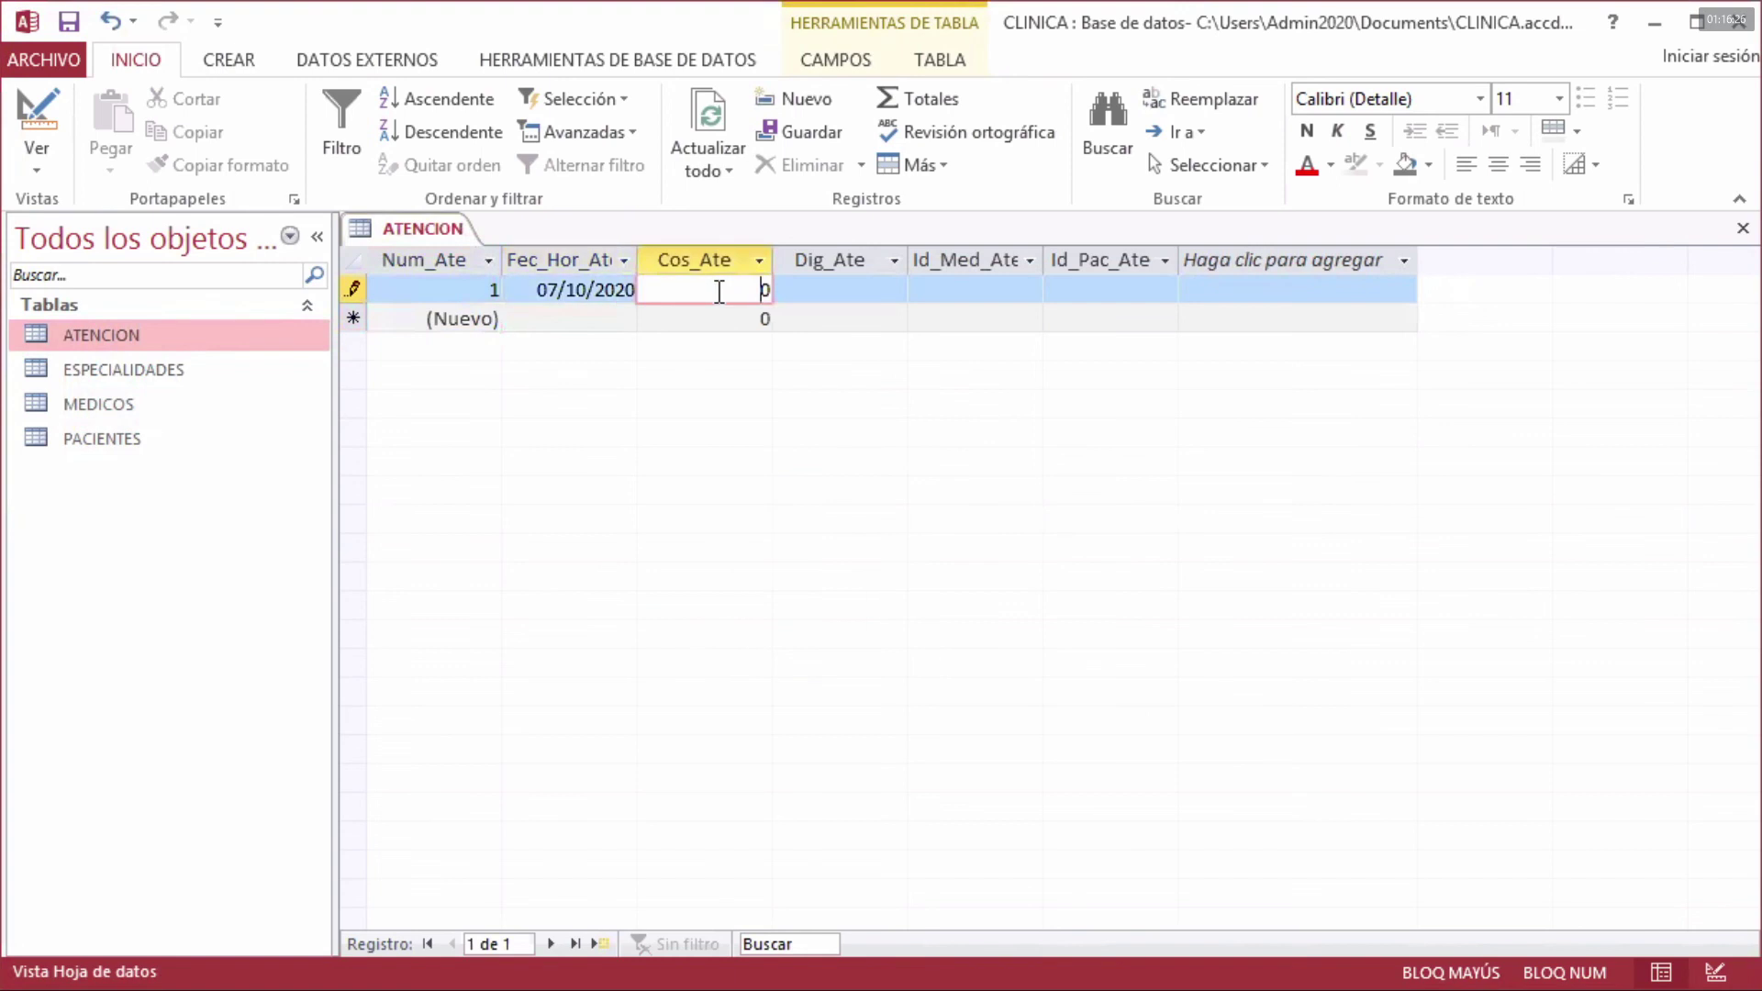
type("15")
key("Delete")
- Complete the first ATENCION record with diagnosis GRIPE, doctor Id_Med_Ate 1801 and patient Id_Pac_Ate P01
left_click(823, 289)
type("GRIPE")
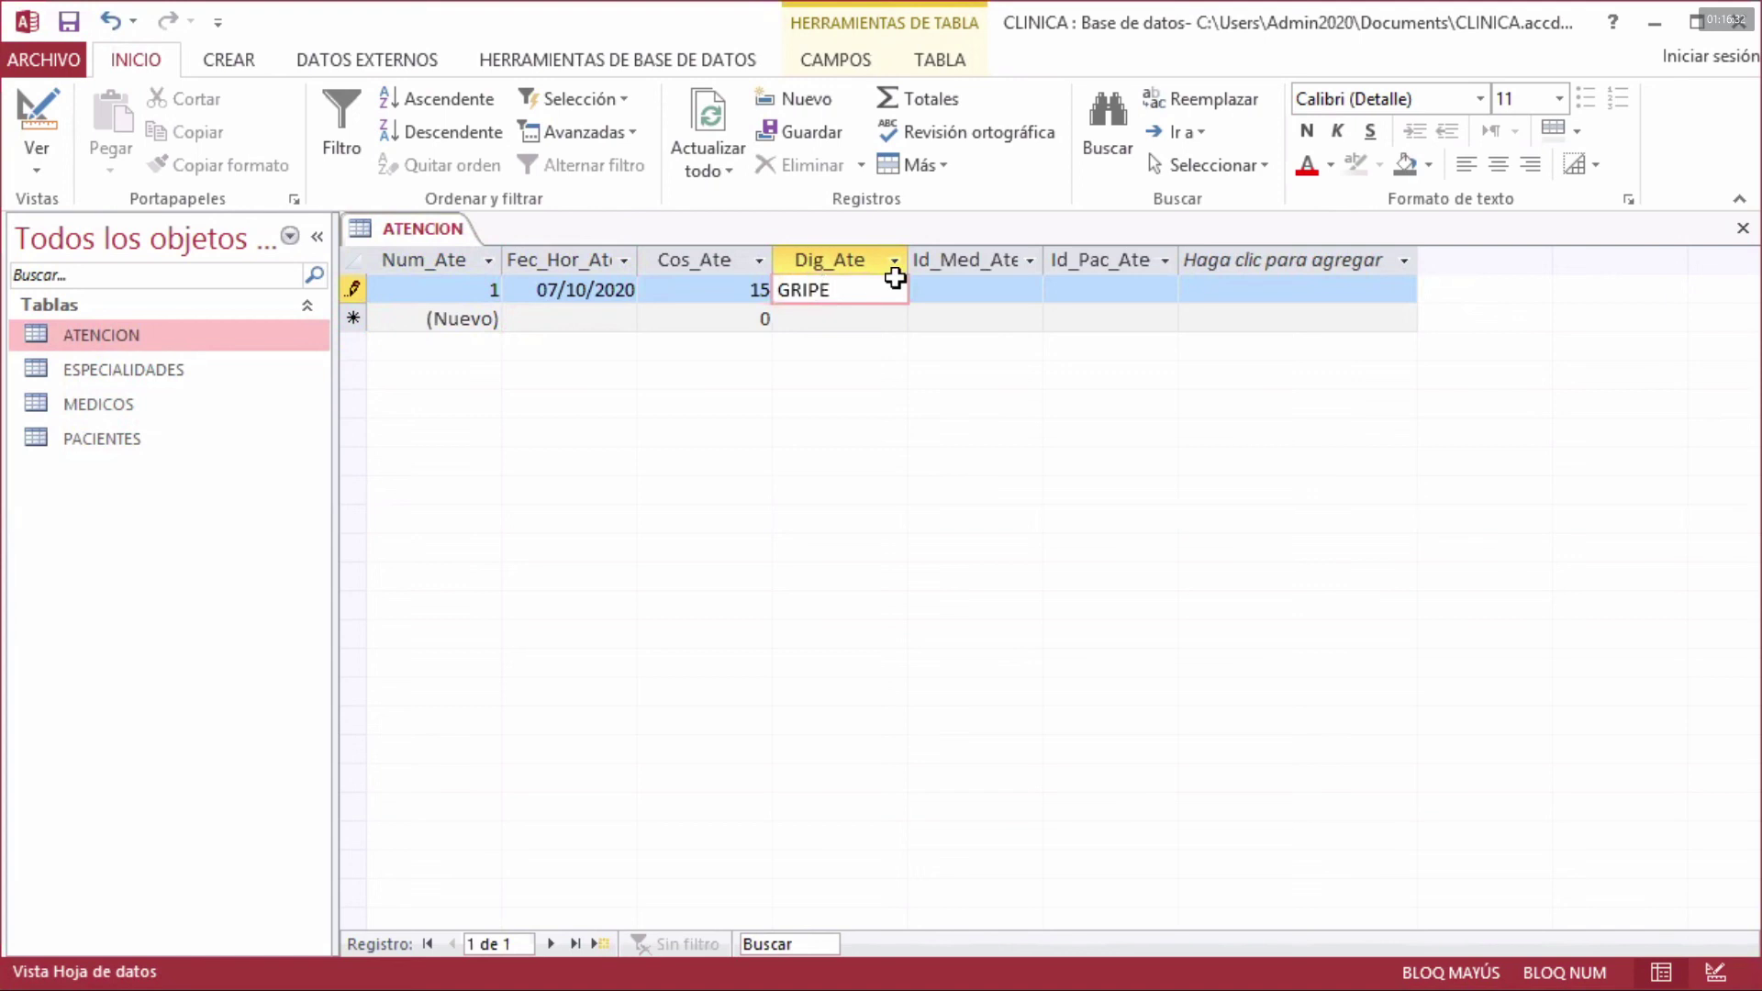
left_click(942, 287)
type("1801")
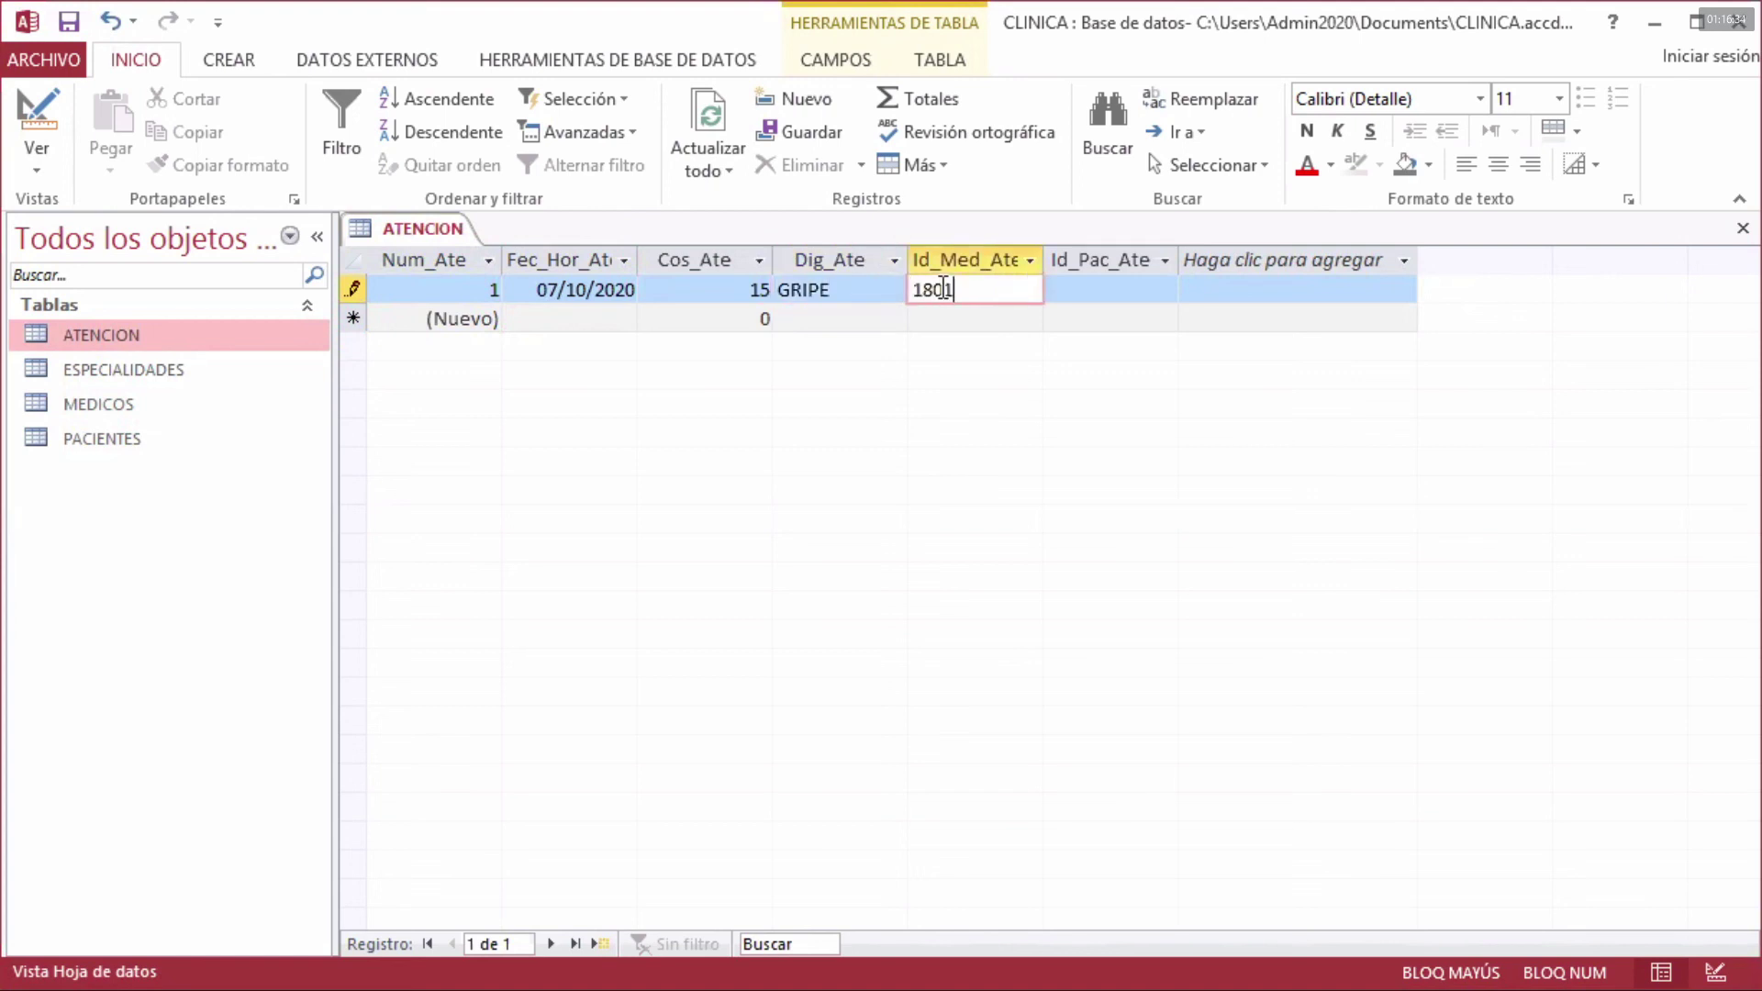
left_click(1079, 288)
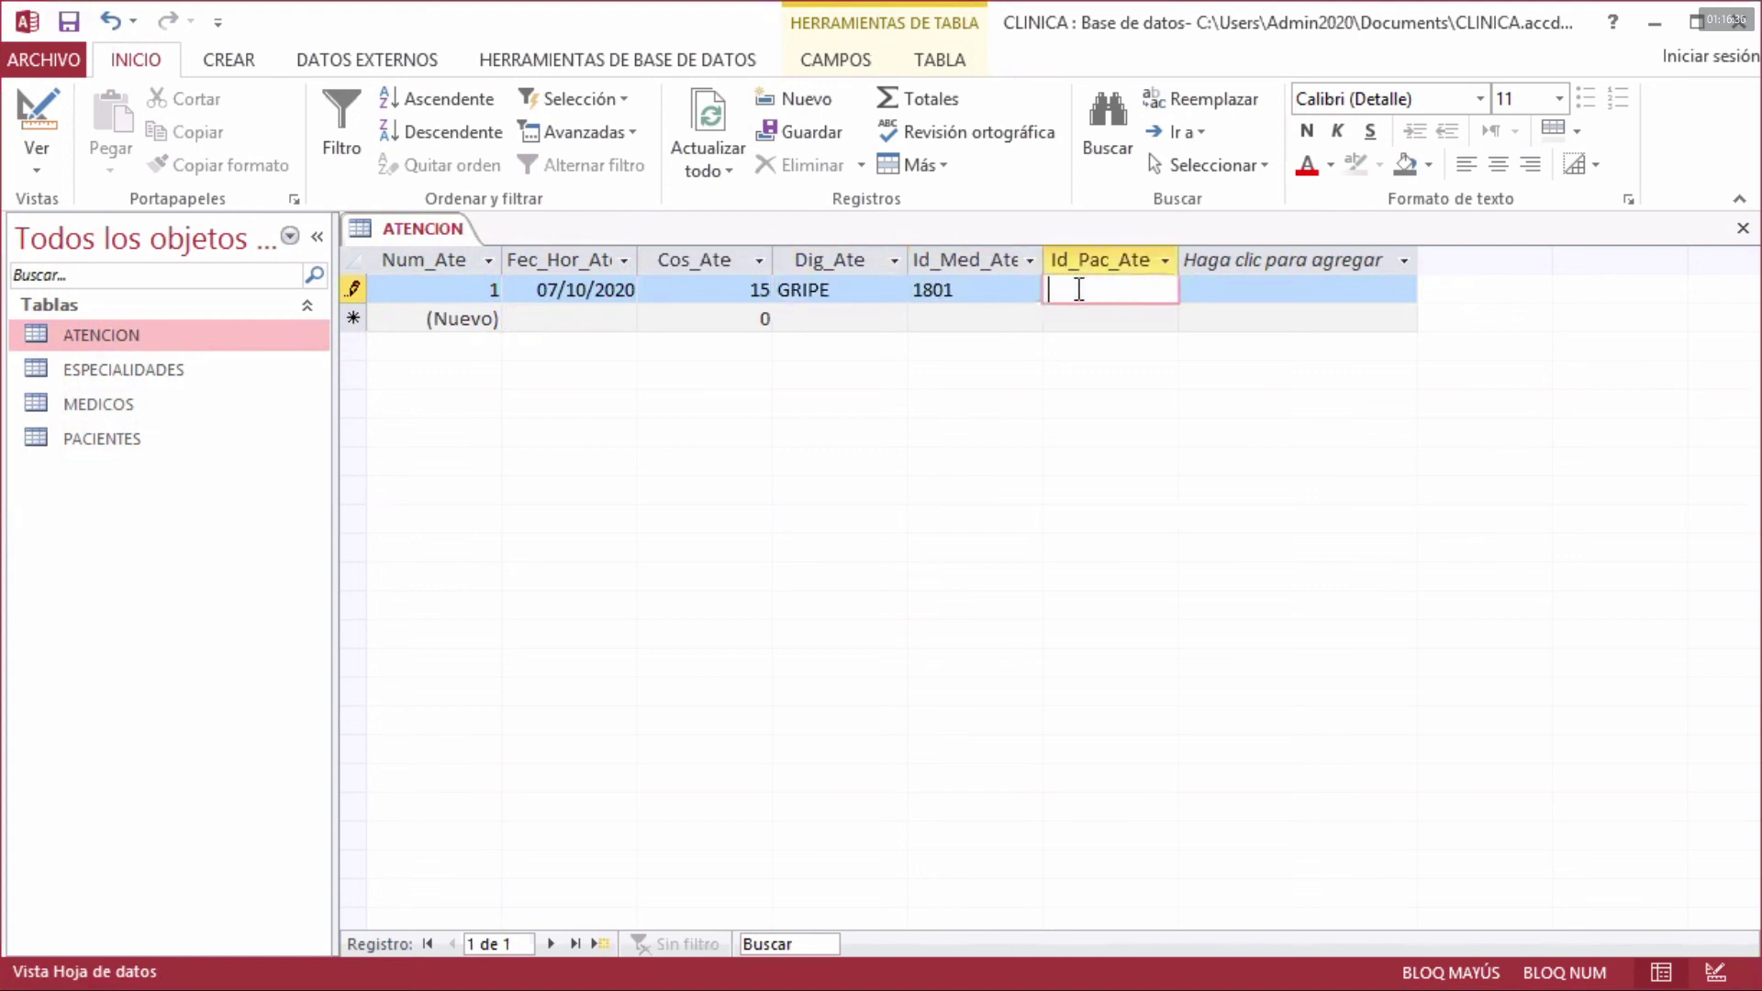
type("P01")
key("Tab")
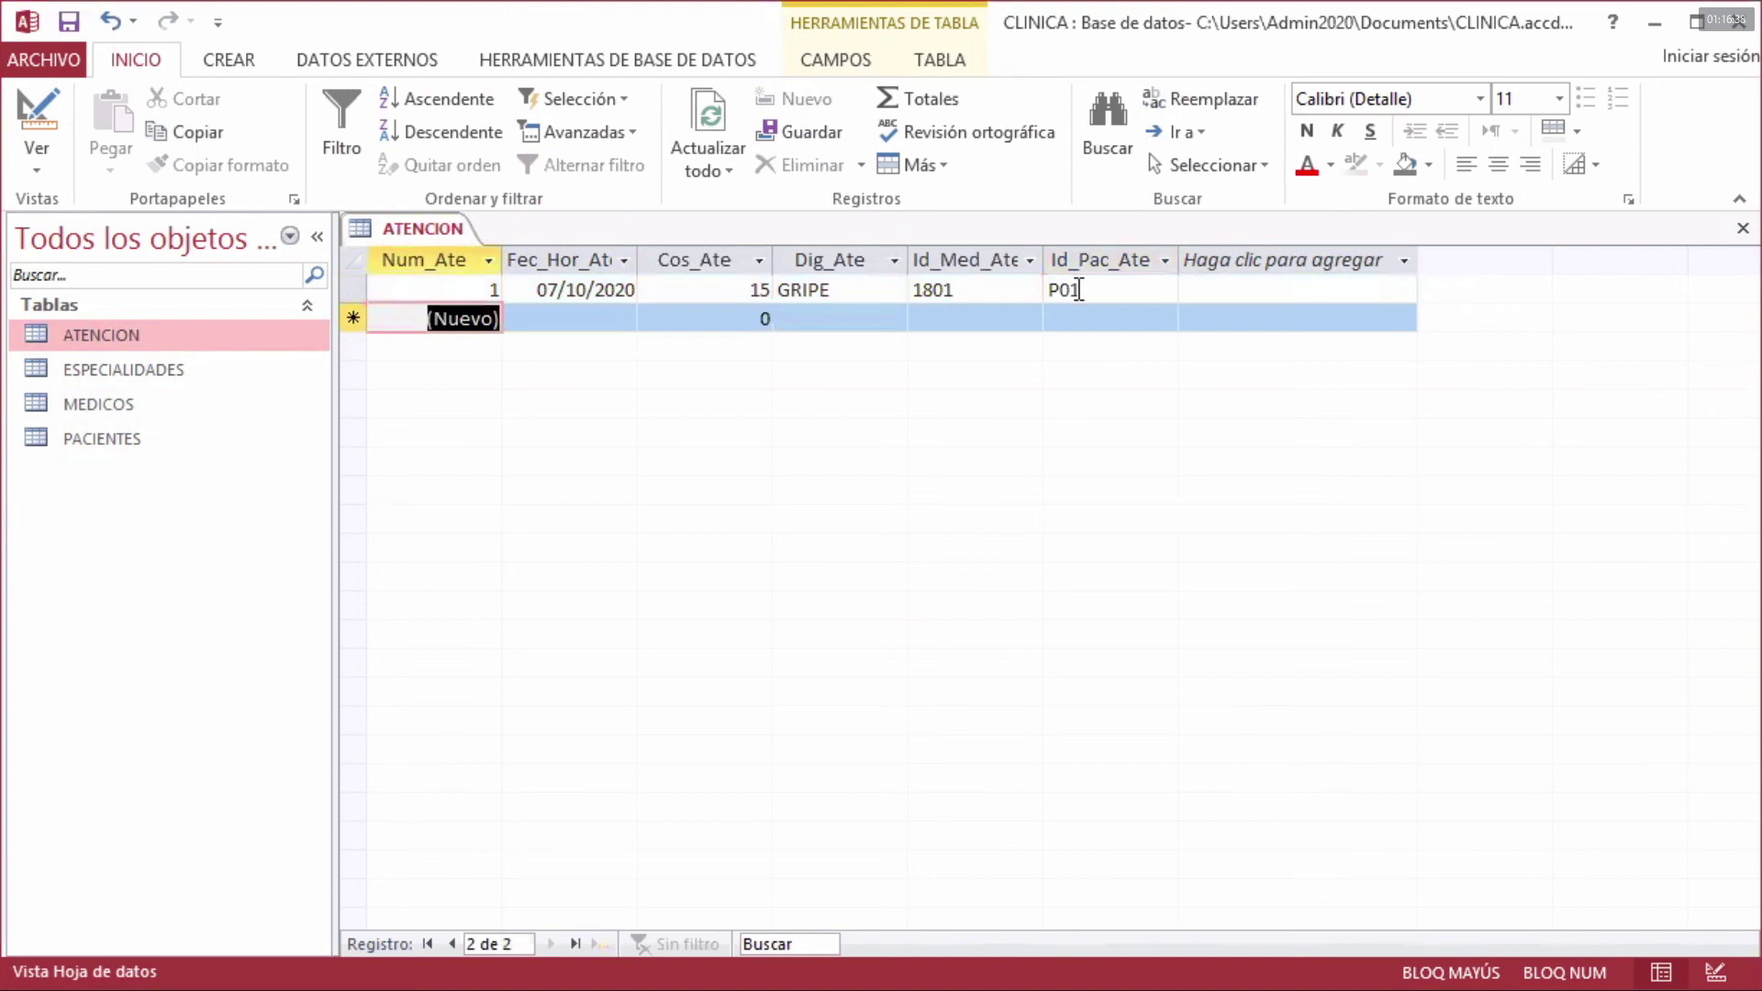
- Widen the Fec_Hor_Ate column and add the time 08:00:00 to the first ATENCION record's date
left_click(615, 289)
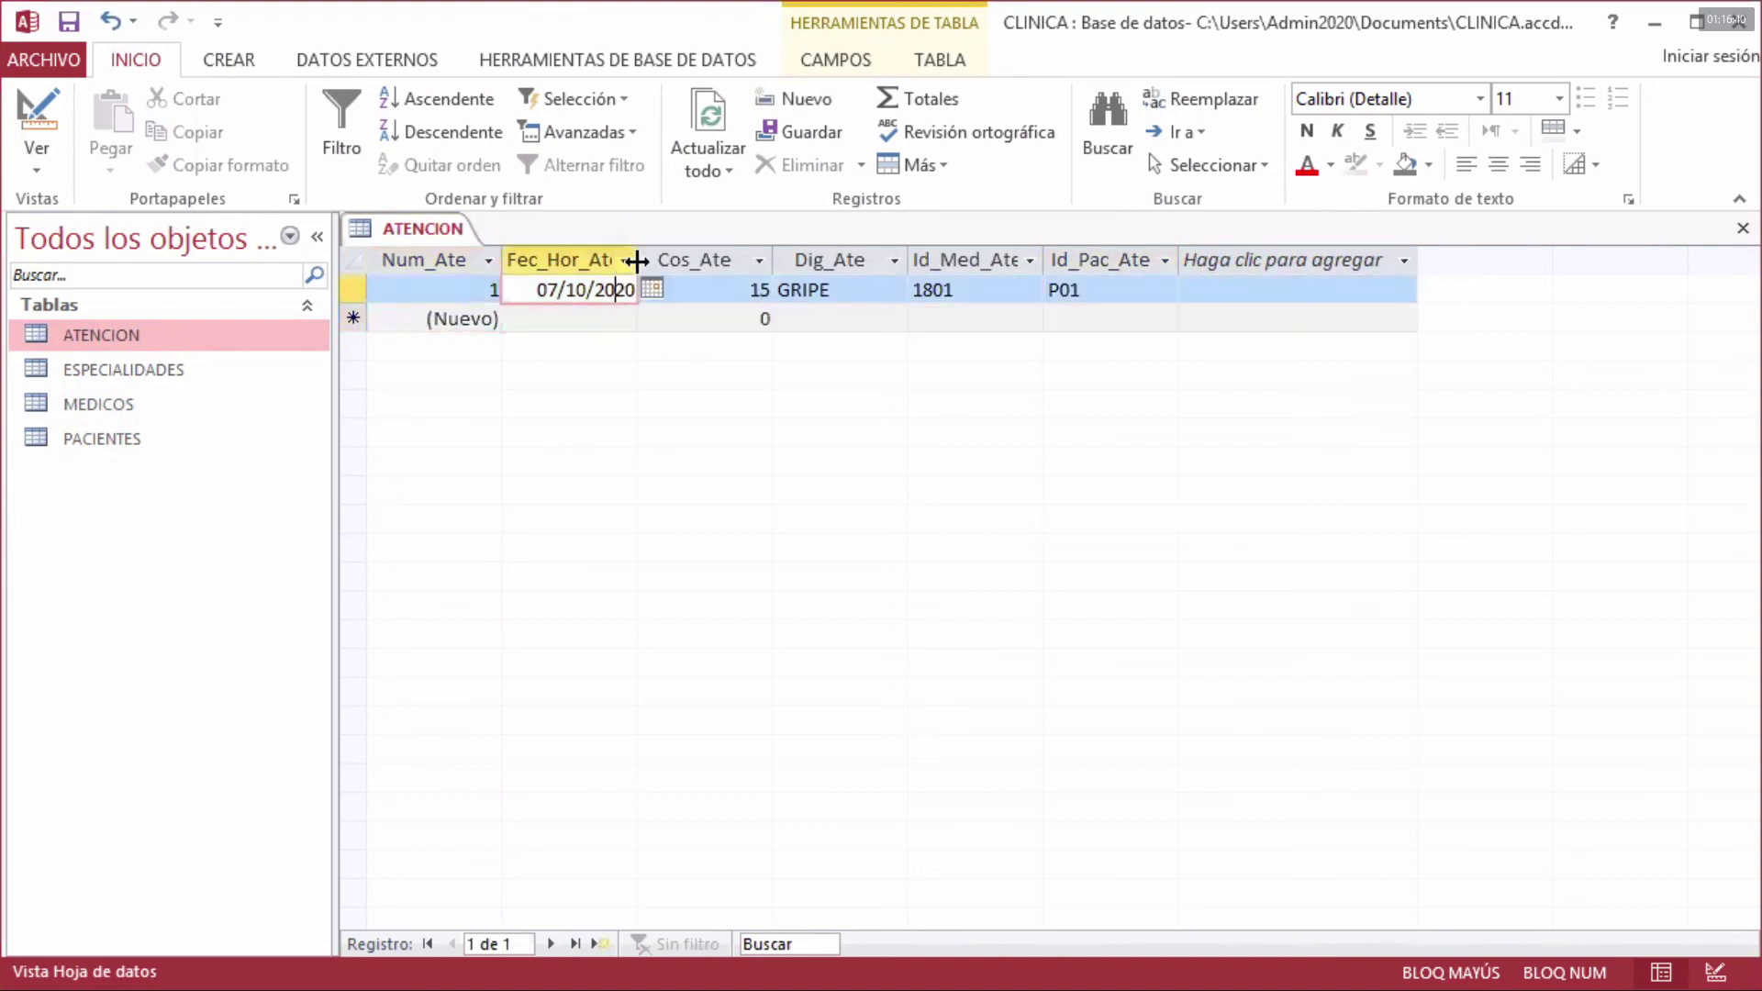
left_click_drag(638, 260, 737, 260)
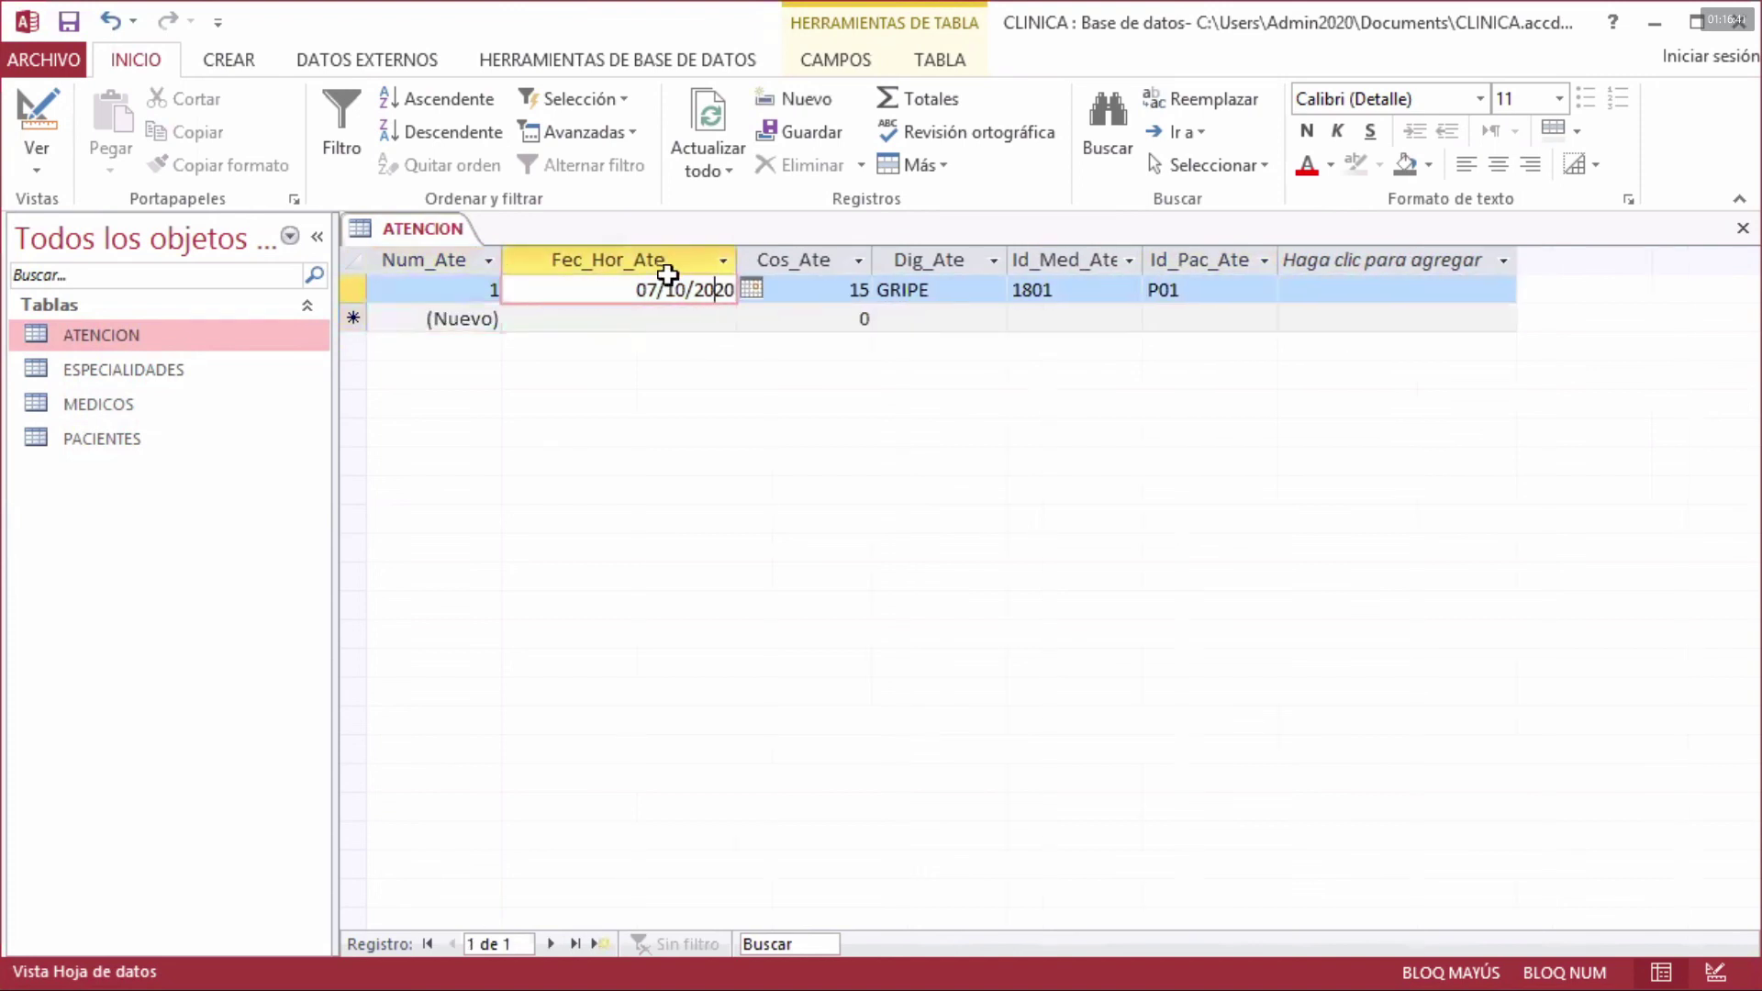
left_click(732, 289)
type("08")
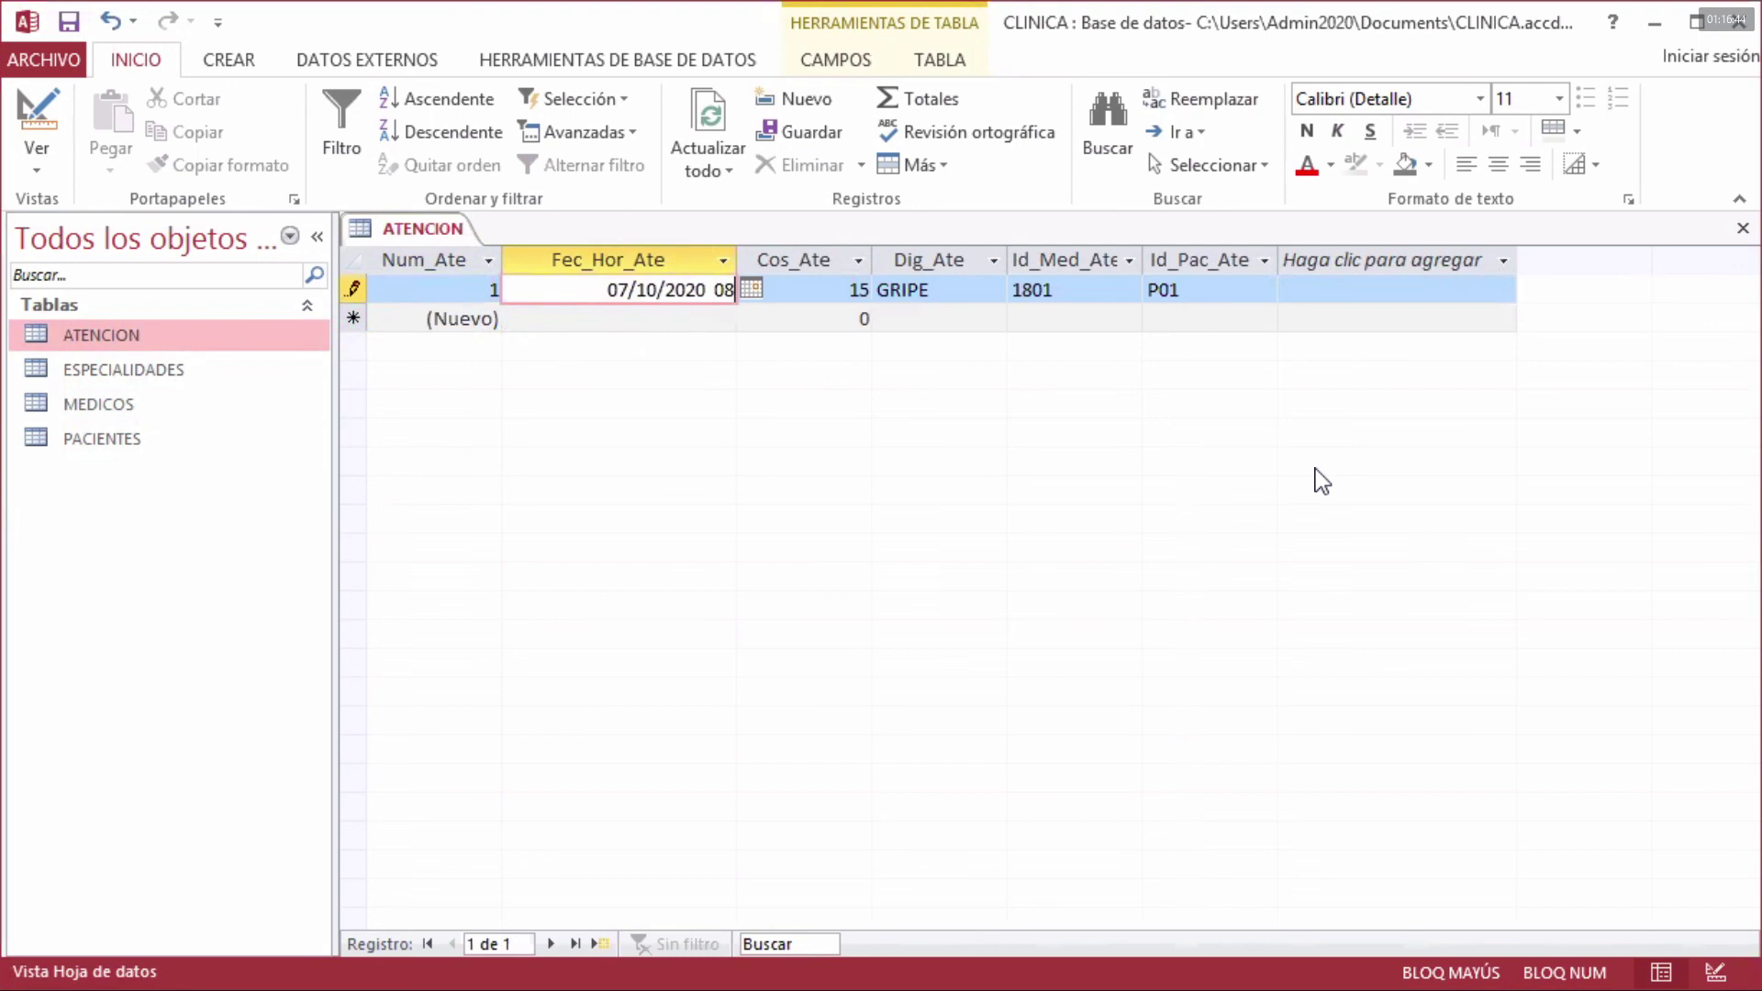
type(":")
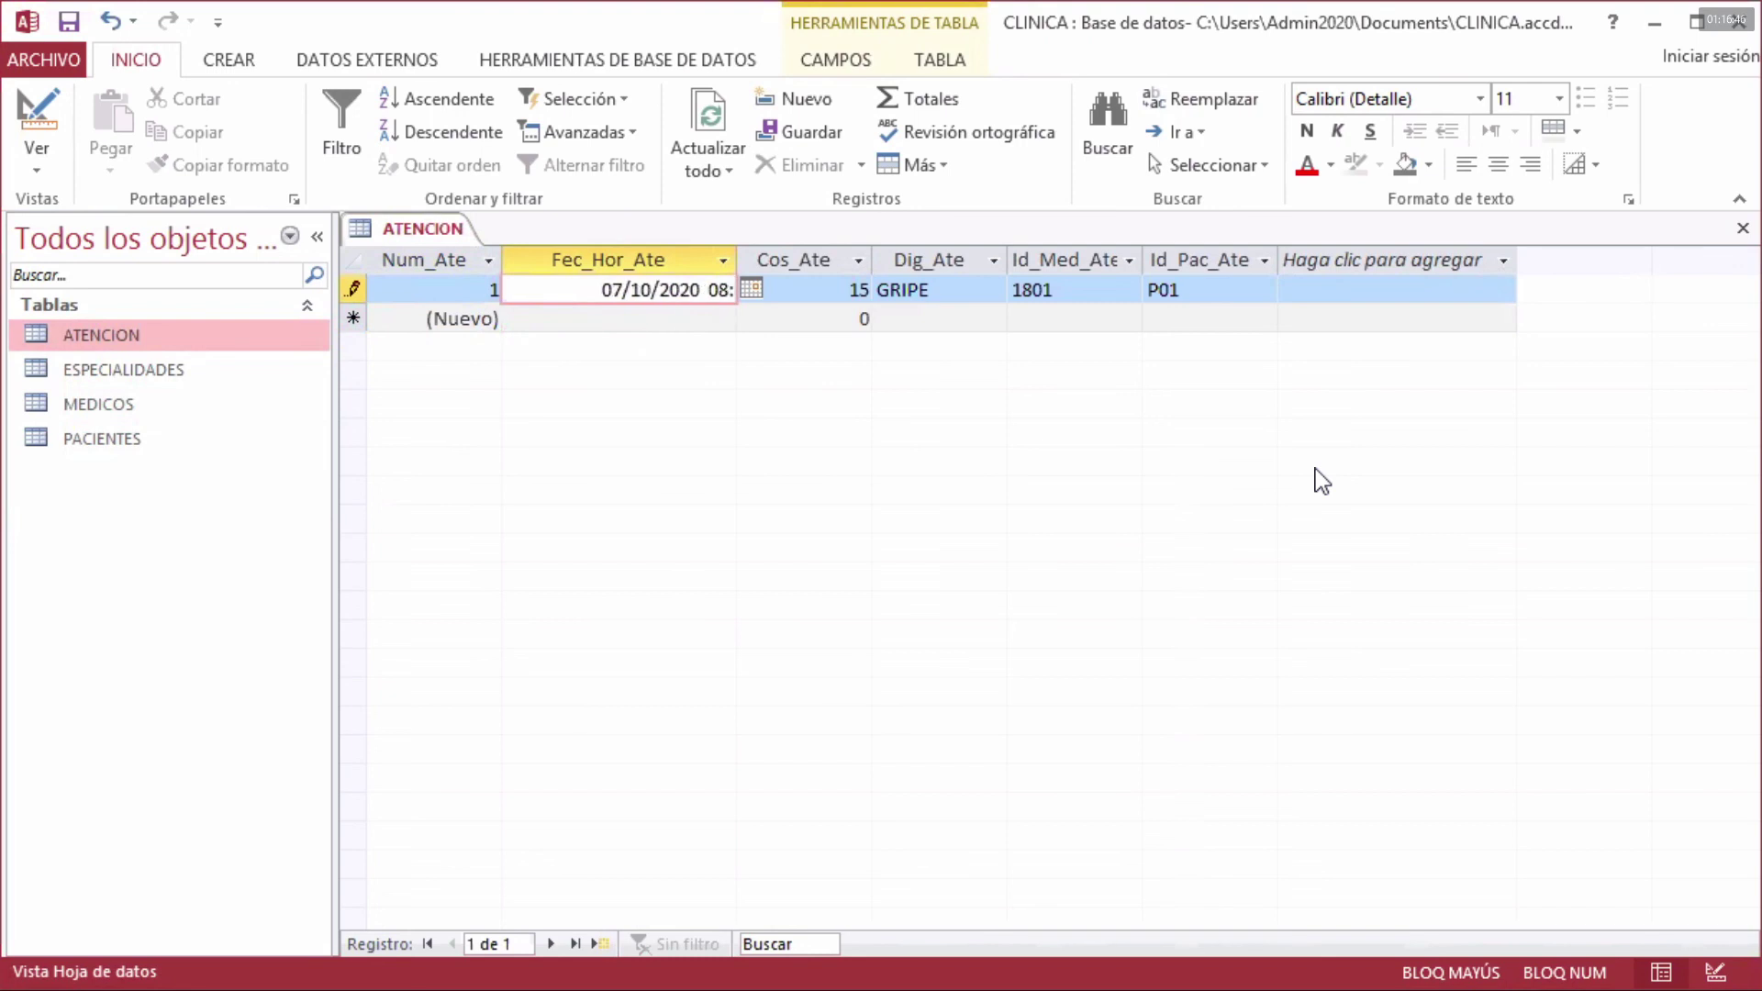
type("00:00")
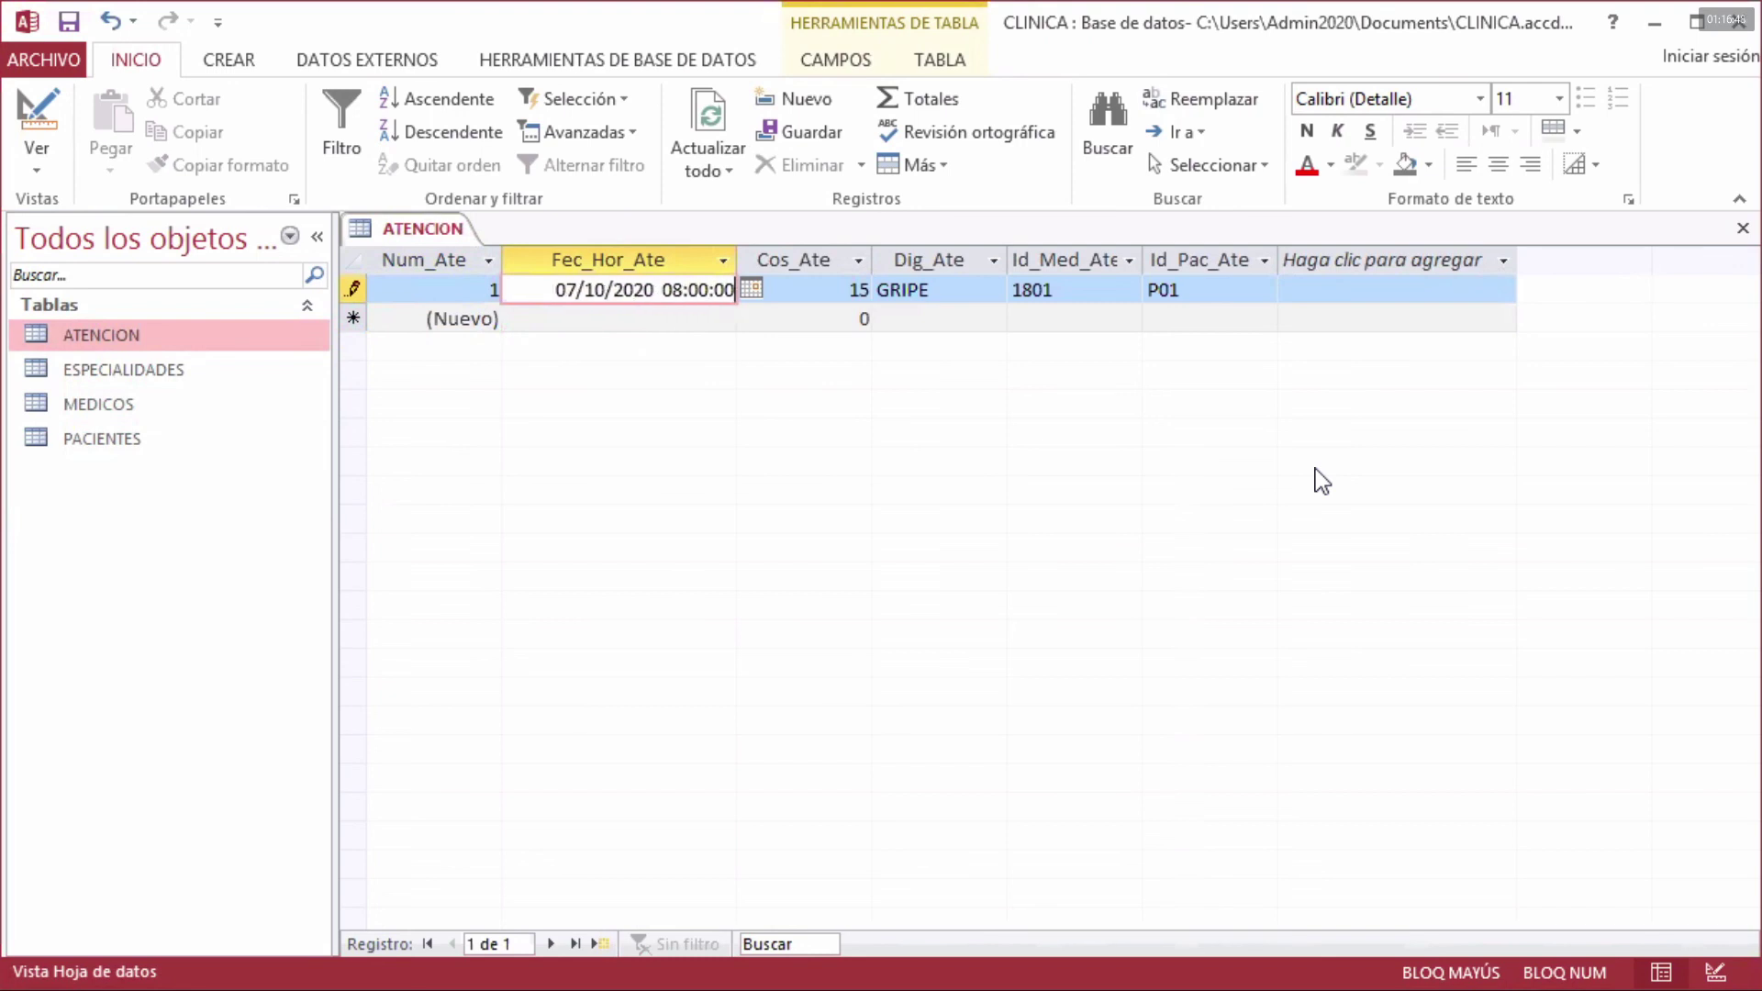
key("Tab")
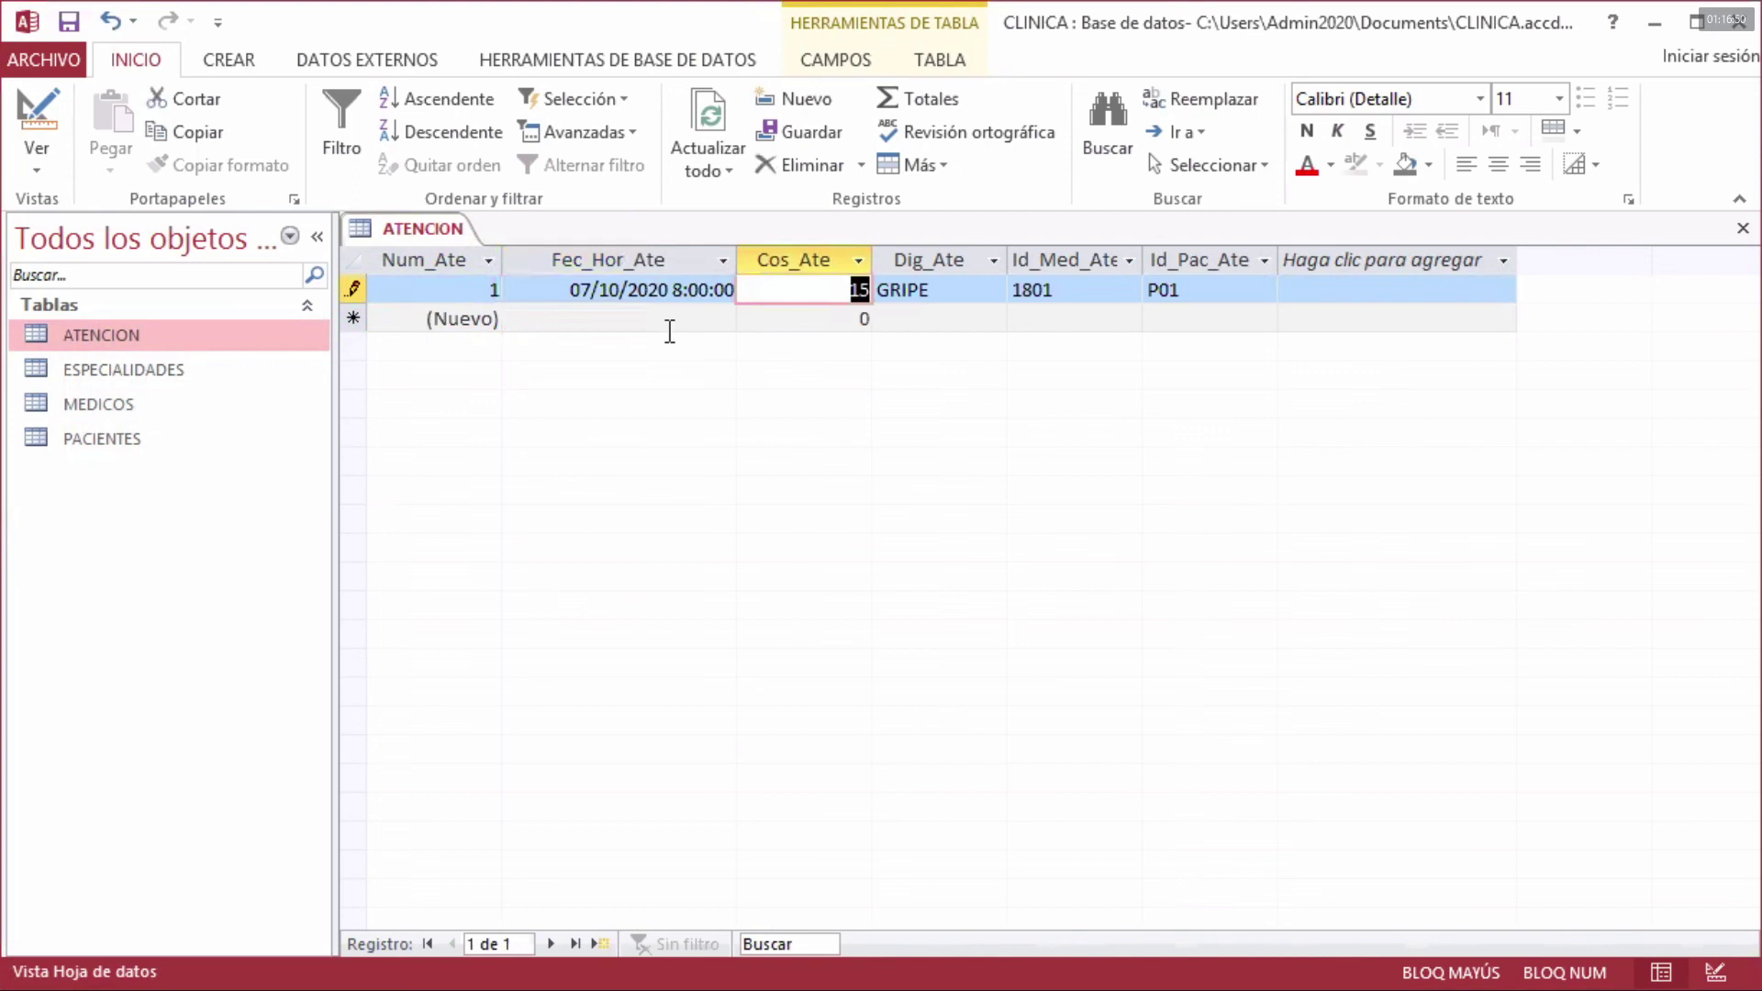
- Start the second ATENCION record with the date and time 08/10/2020 9:30:00 in Fec_Hor_Ate
left_click(666, 321)
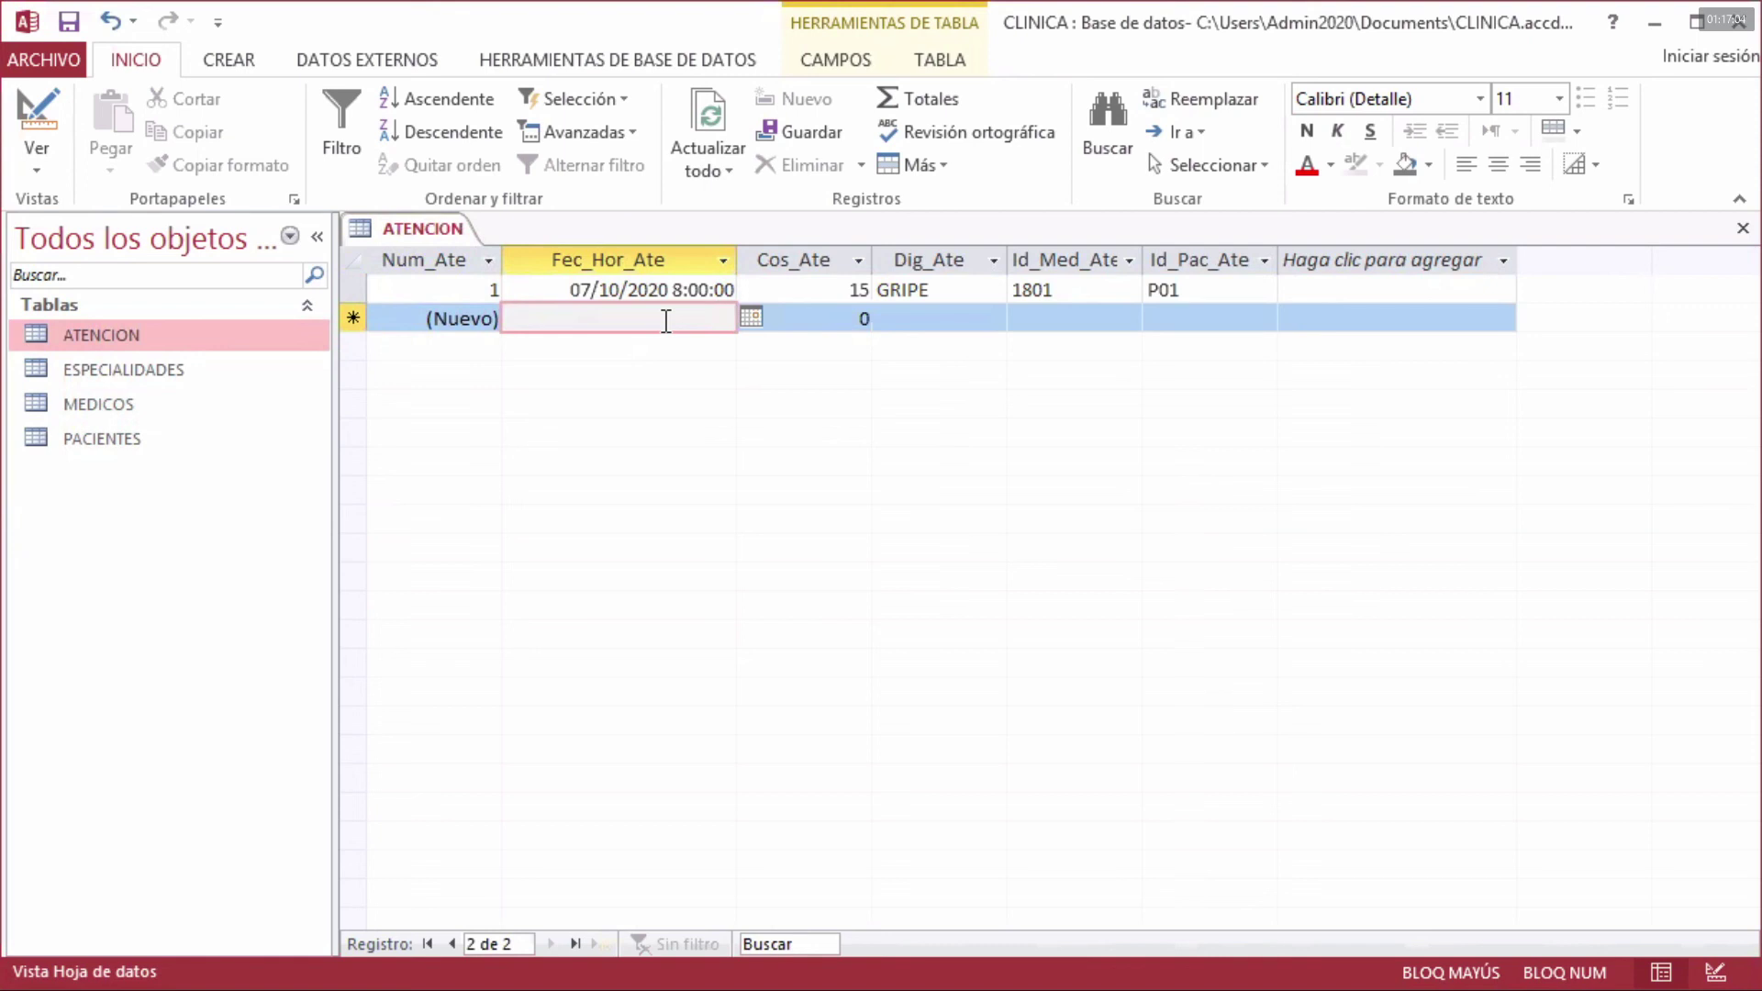
left_click(751, 316)
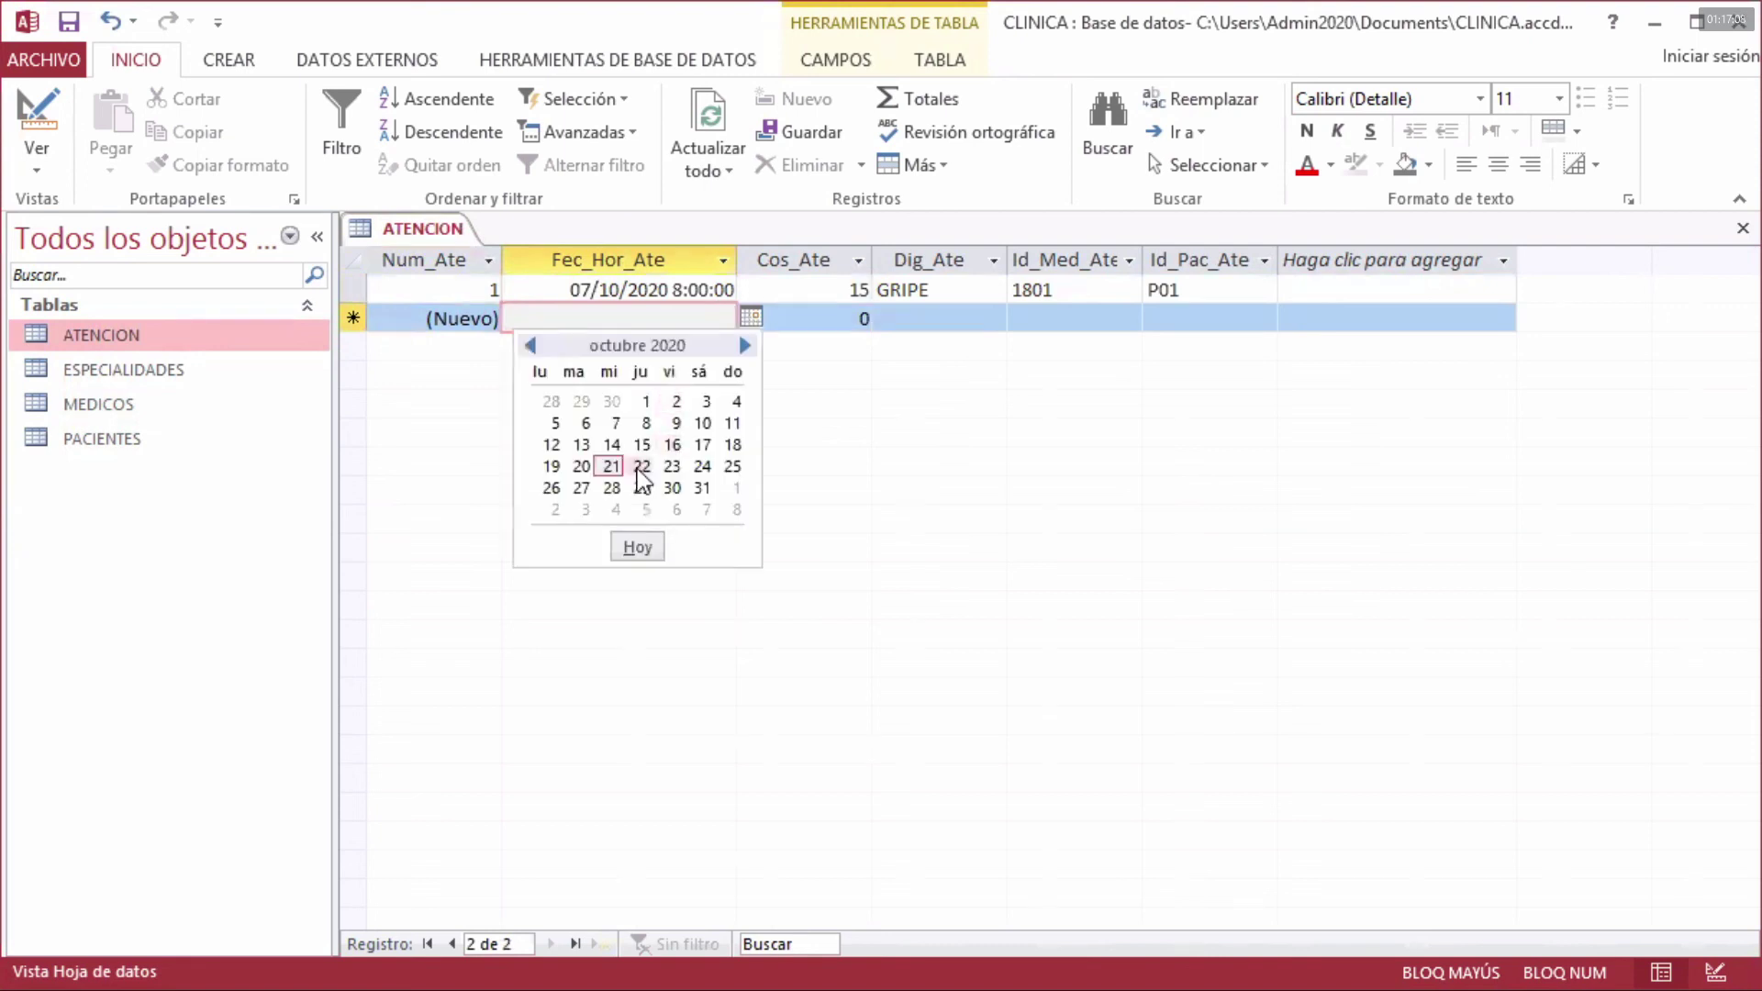
left_click(640, 425)
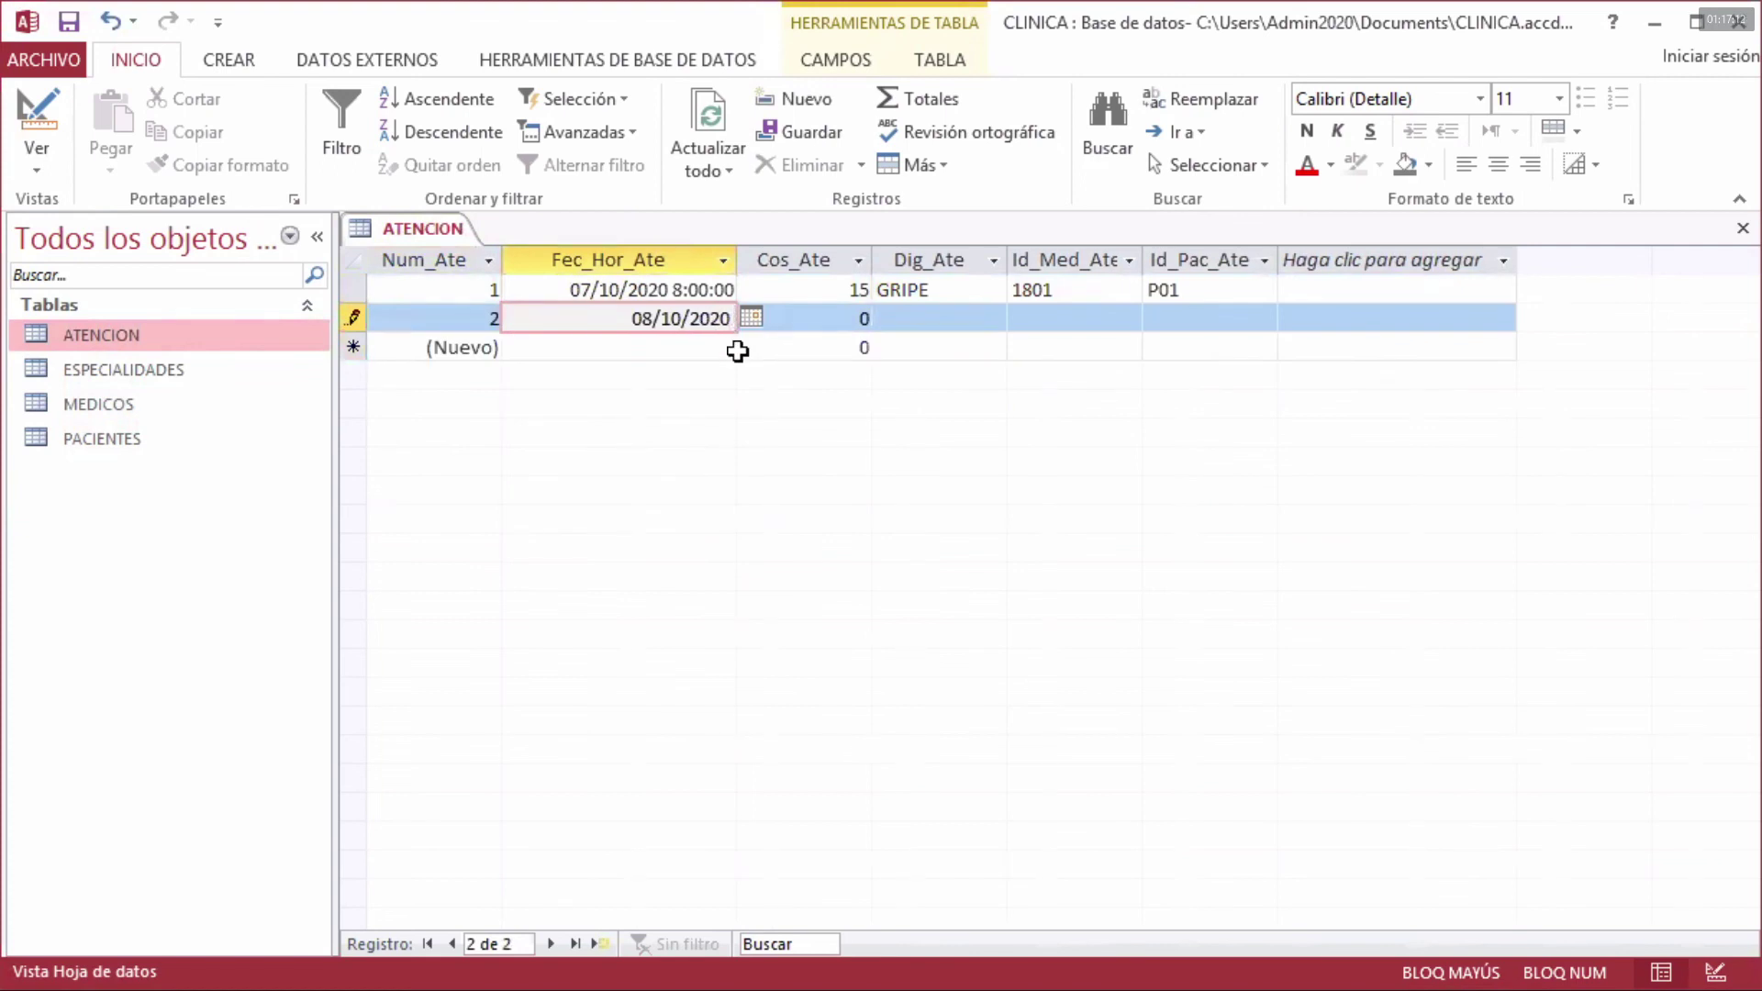
type("09:00")
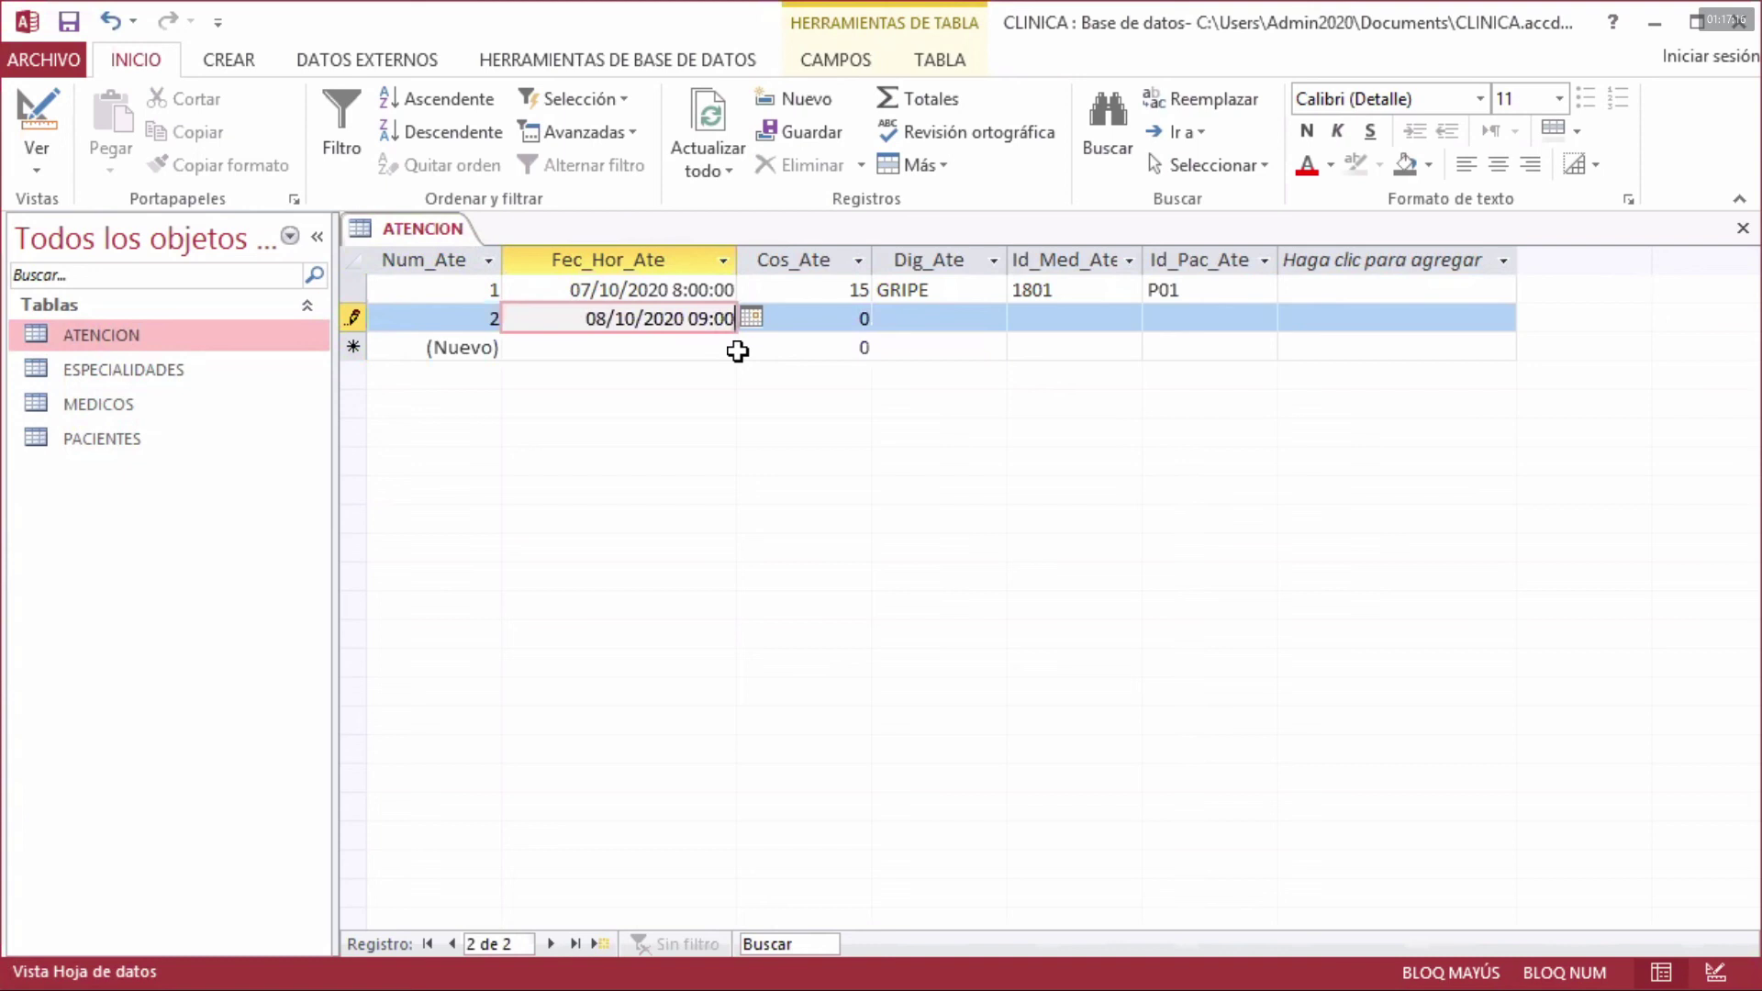
type(":00")
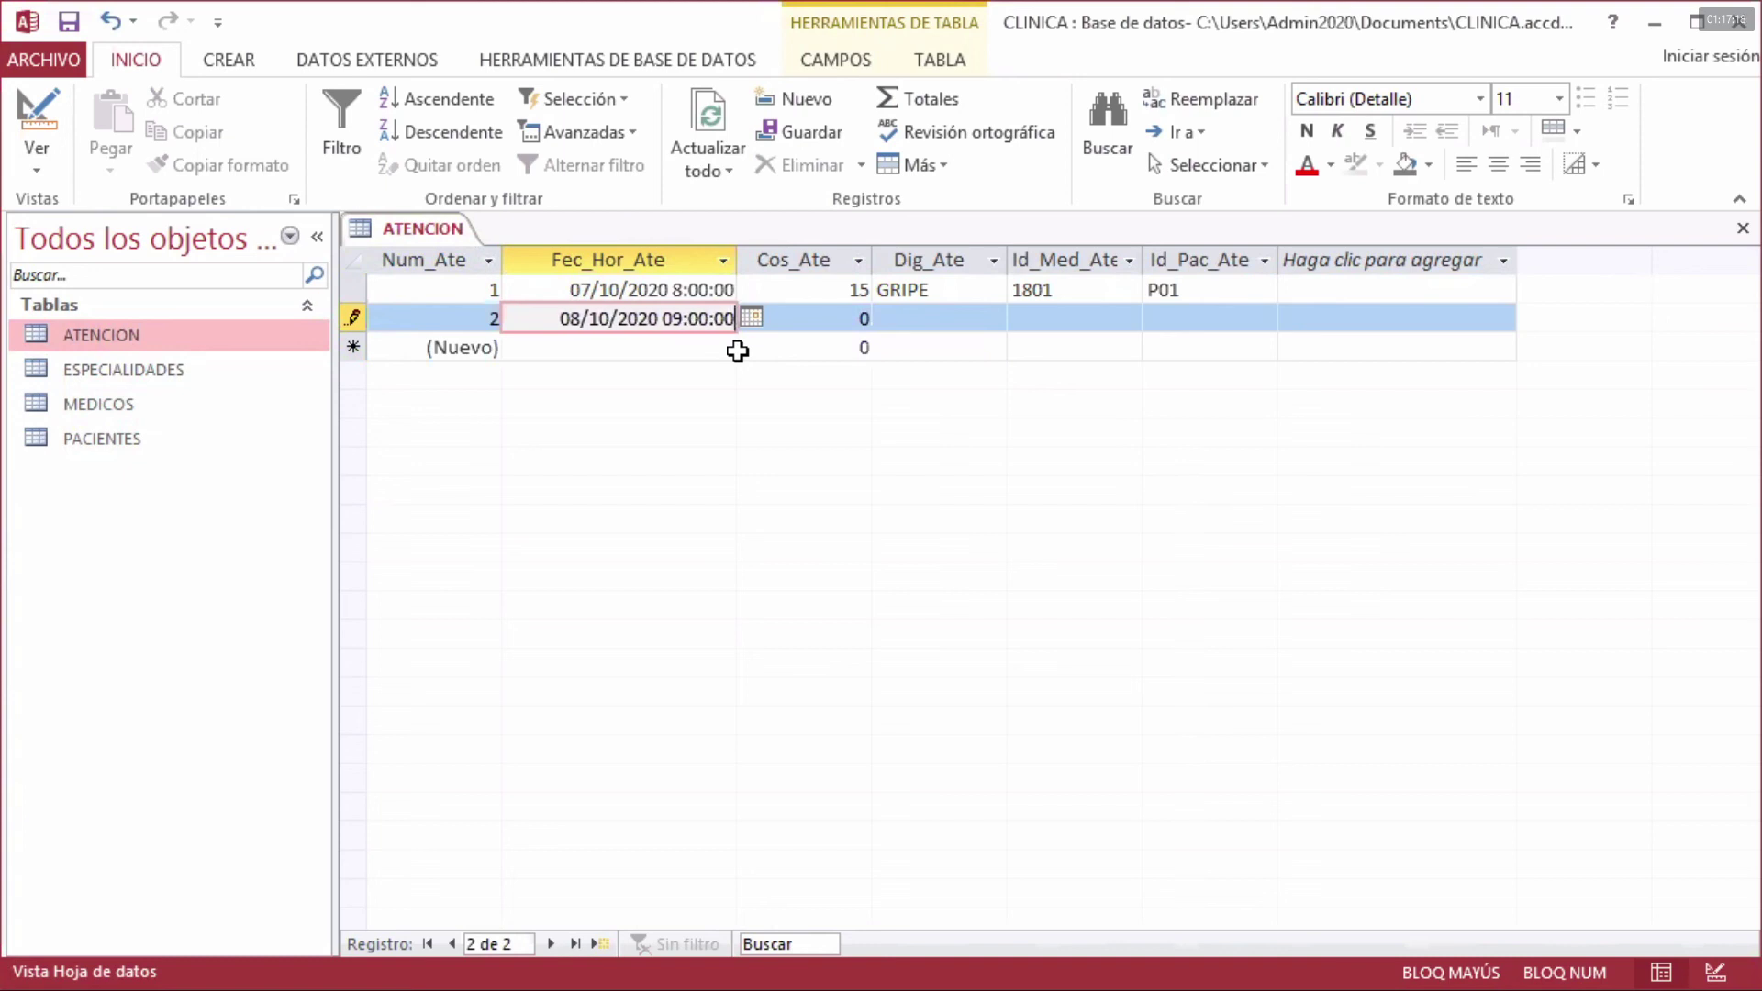
left_click(849, 327)
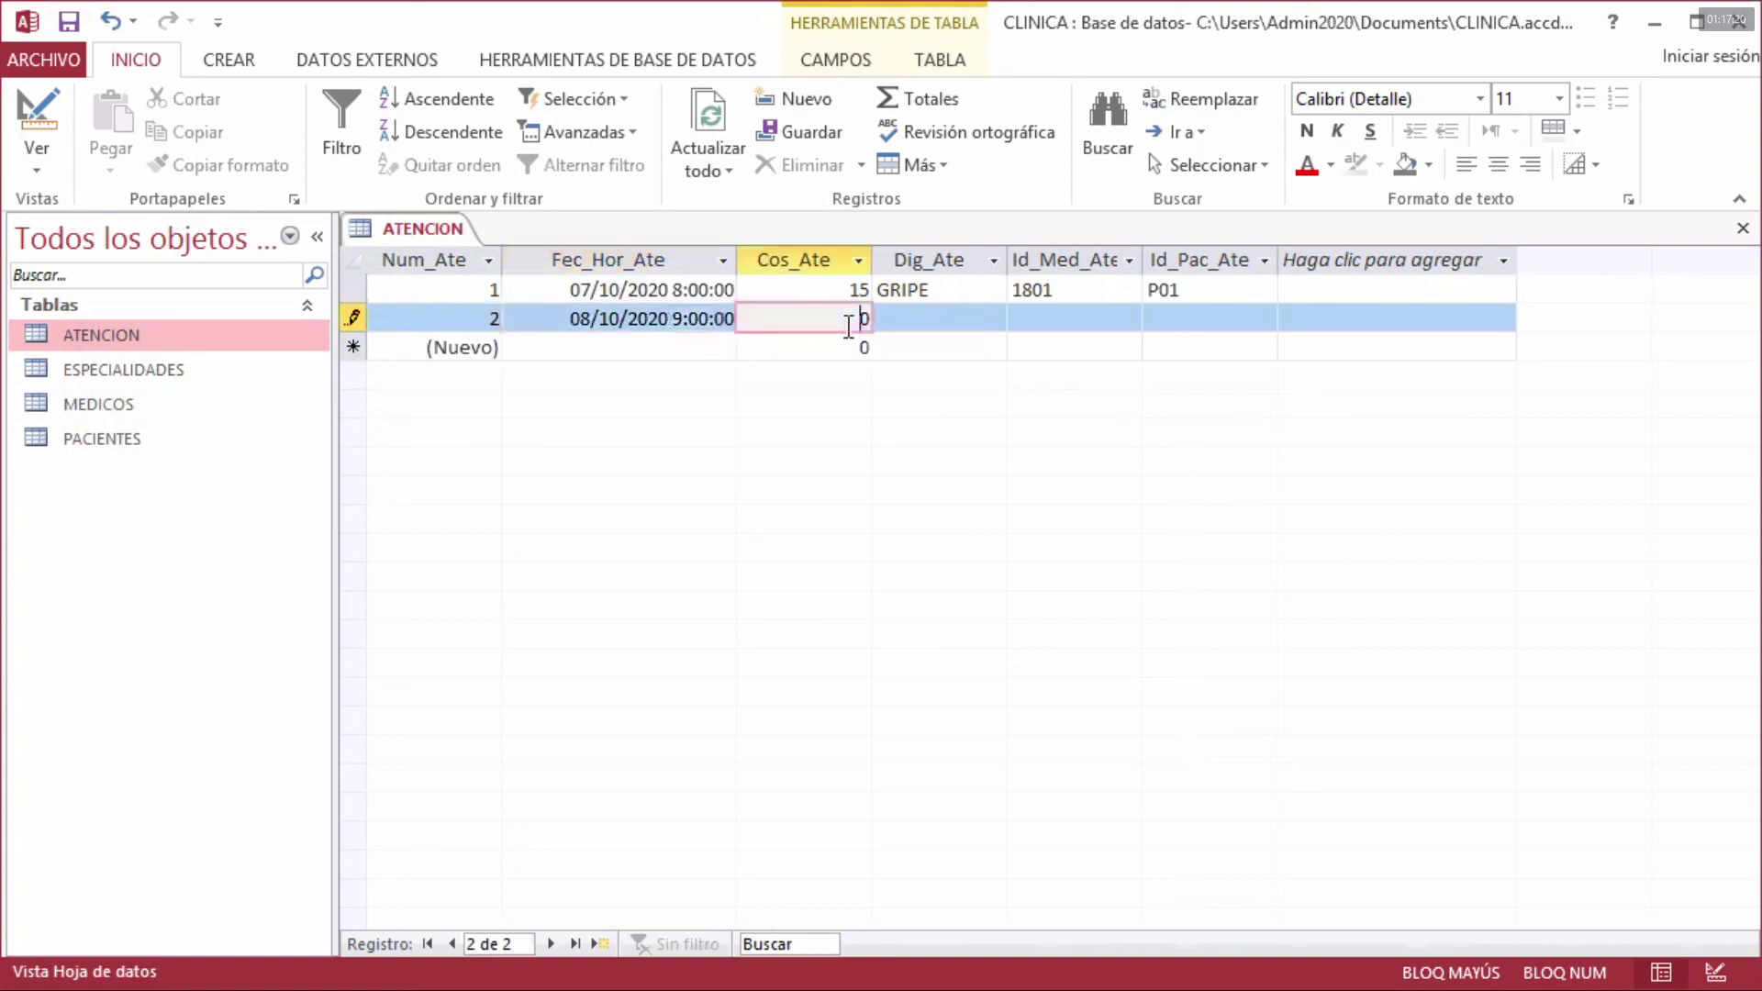
left_click(697, 315)
key("BackSpace")
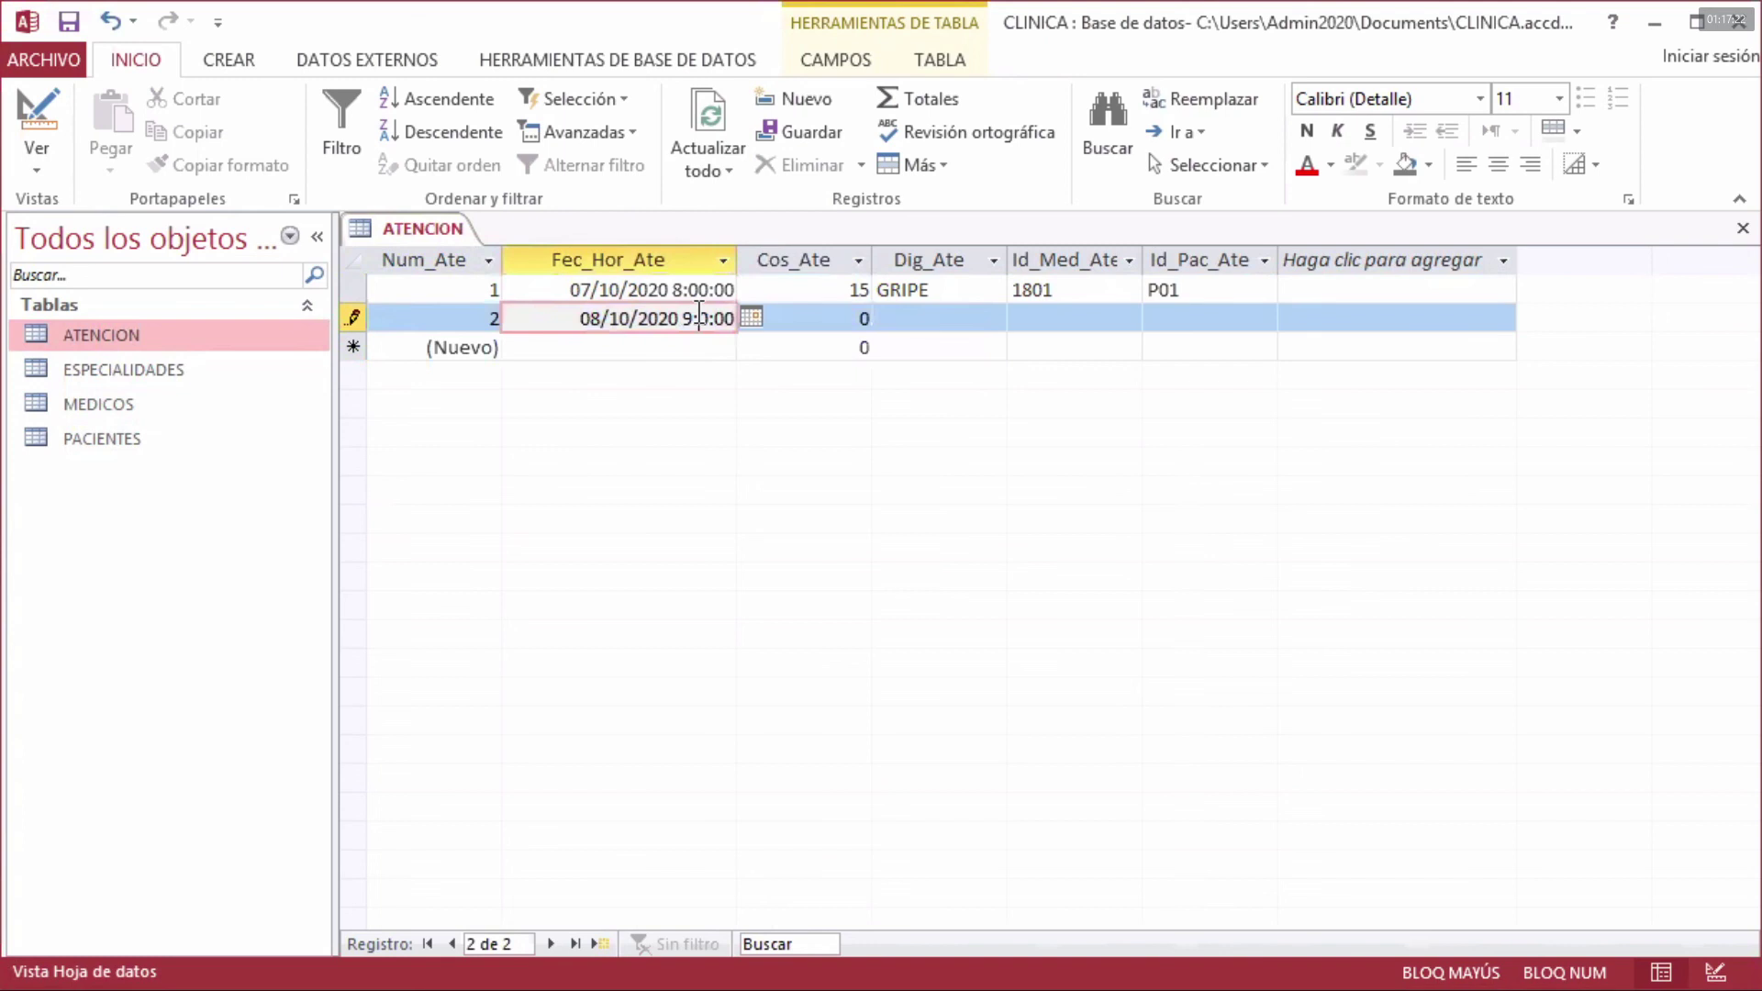
type("3")
- Set the second ATENCION record's cost (Cos_Ate) to 20 and its diagnosis (Dig_Ate) to DIABETES
left_click(838, 317)
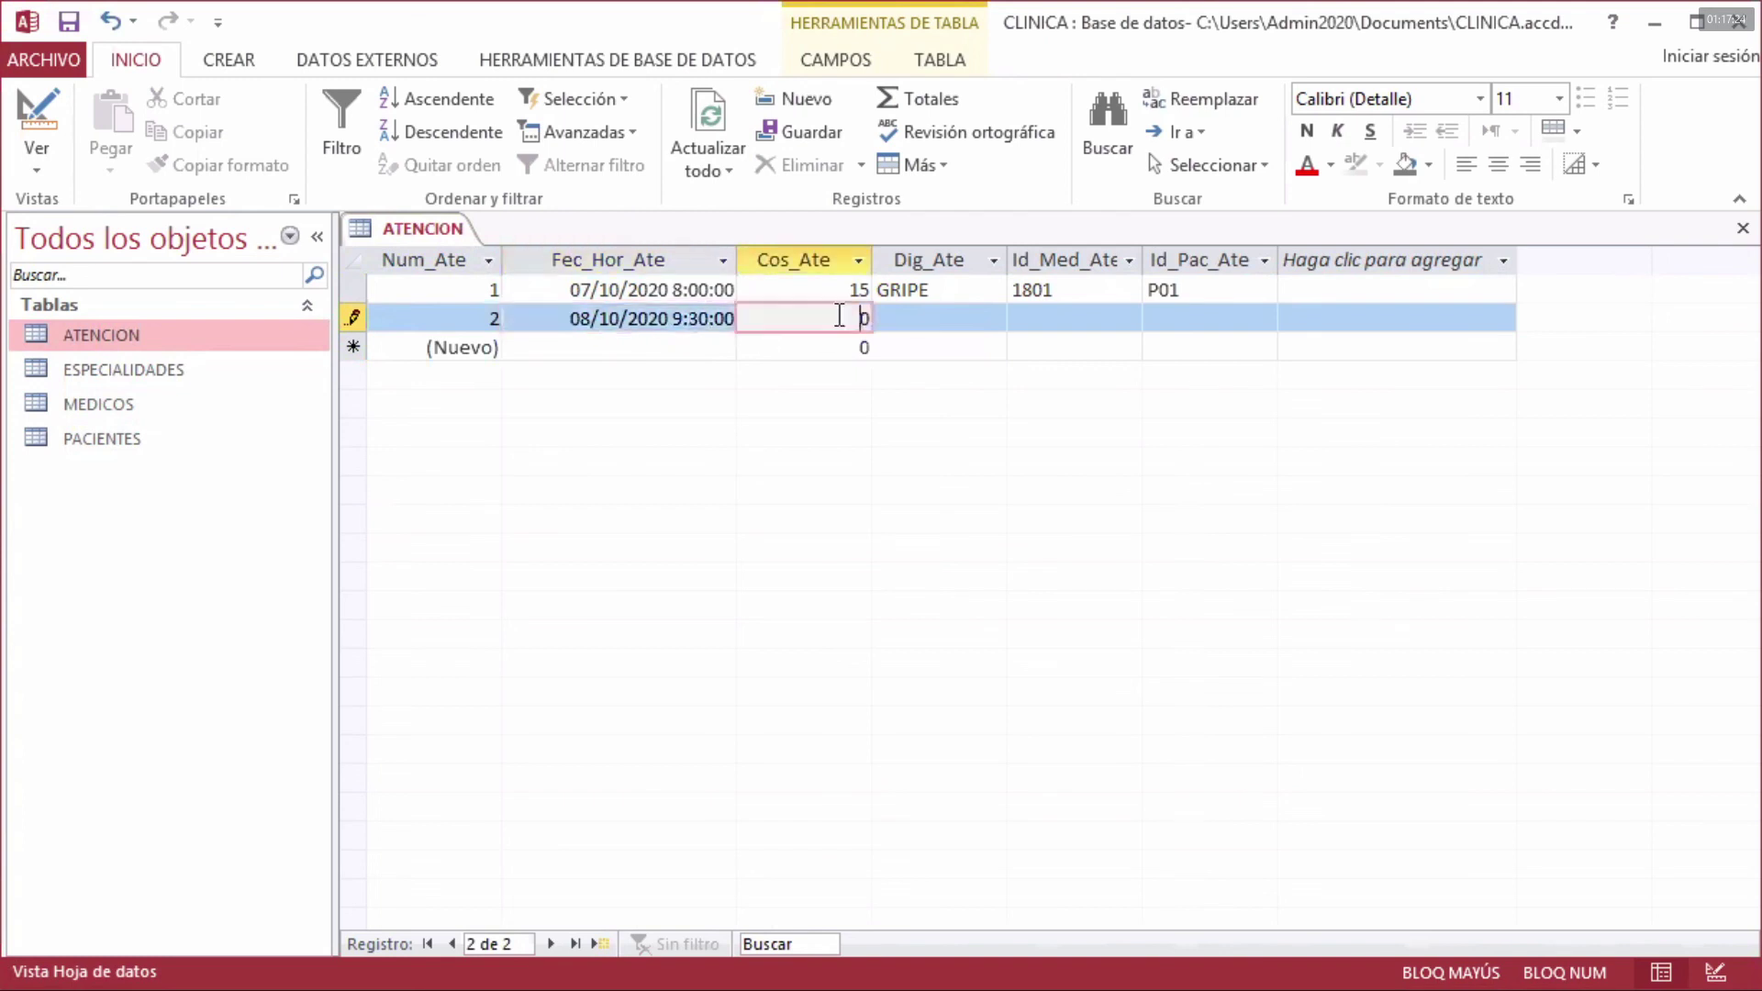
double_click(871, 316)
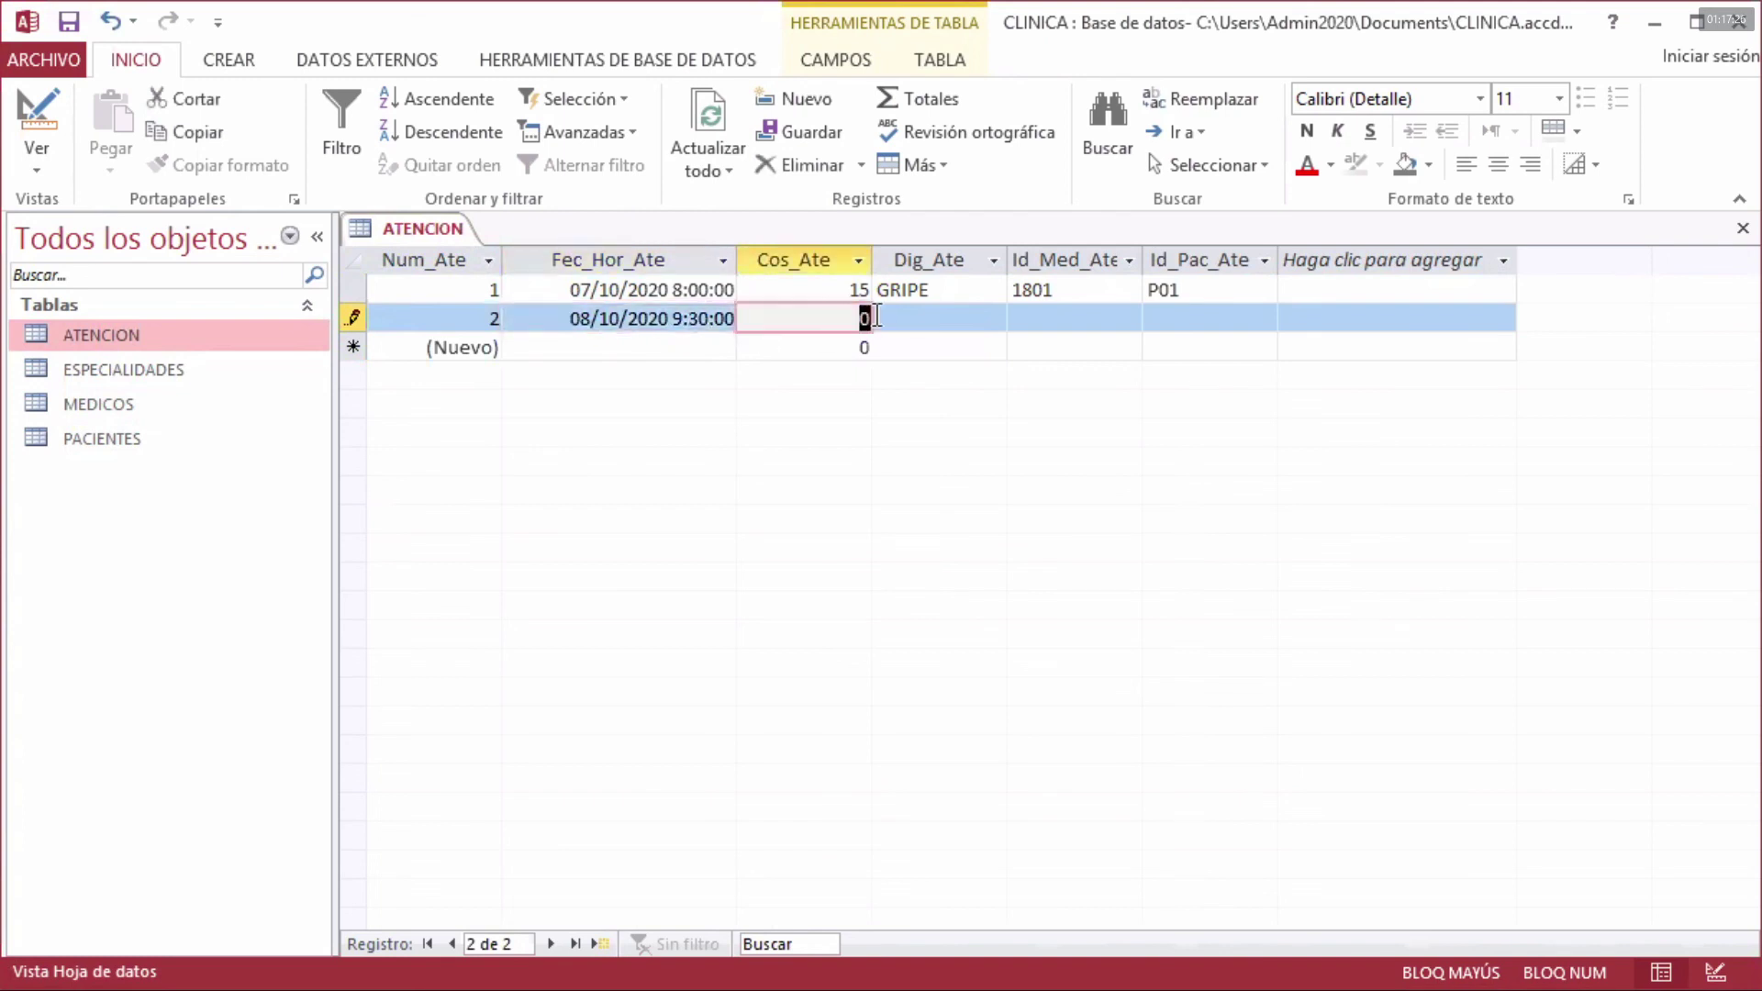
type("20")
left_click(895, 312)
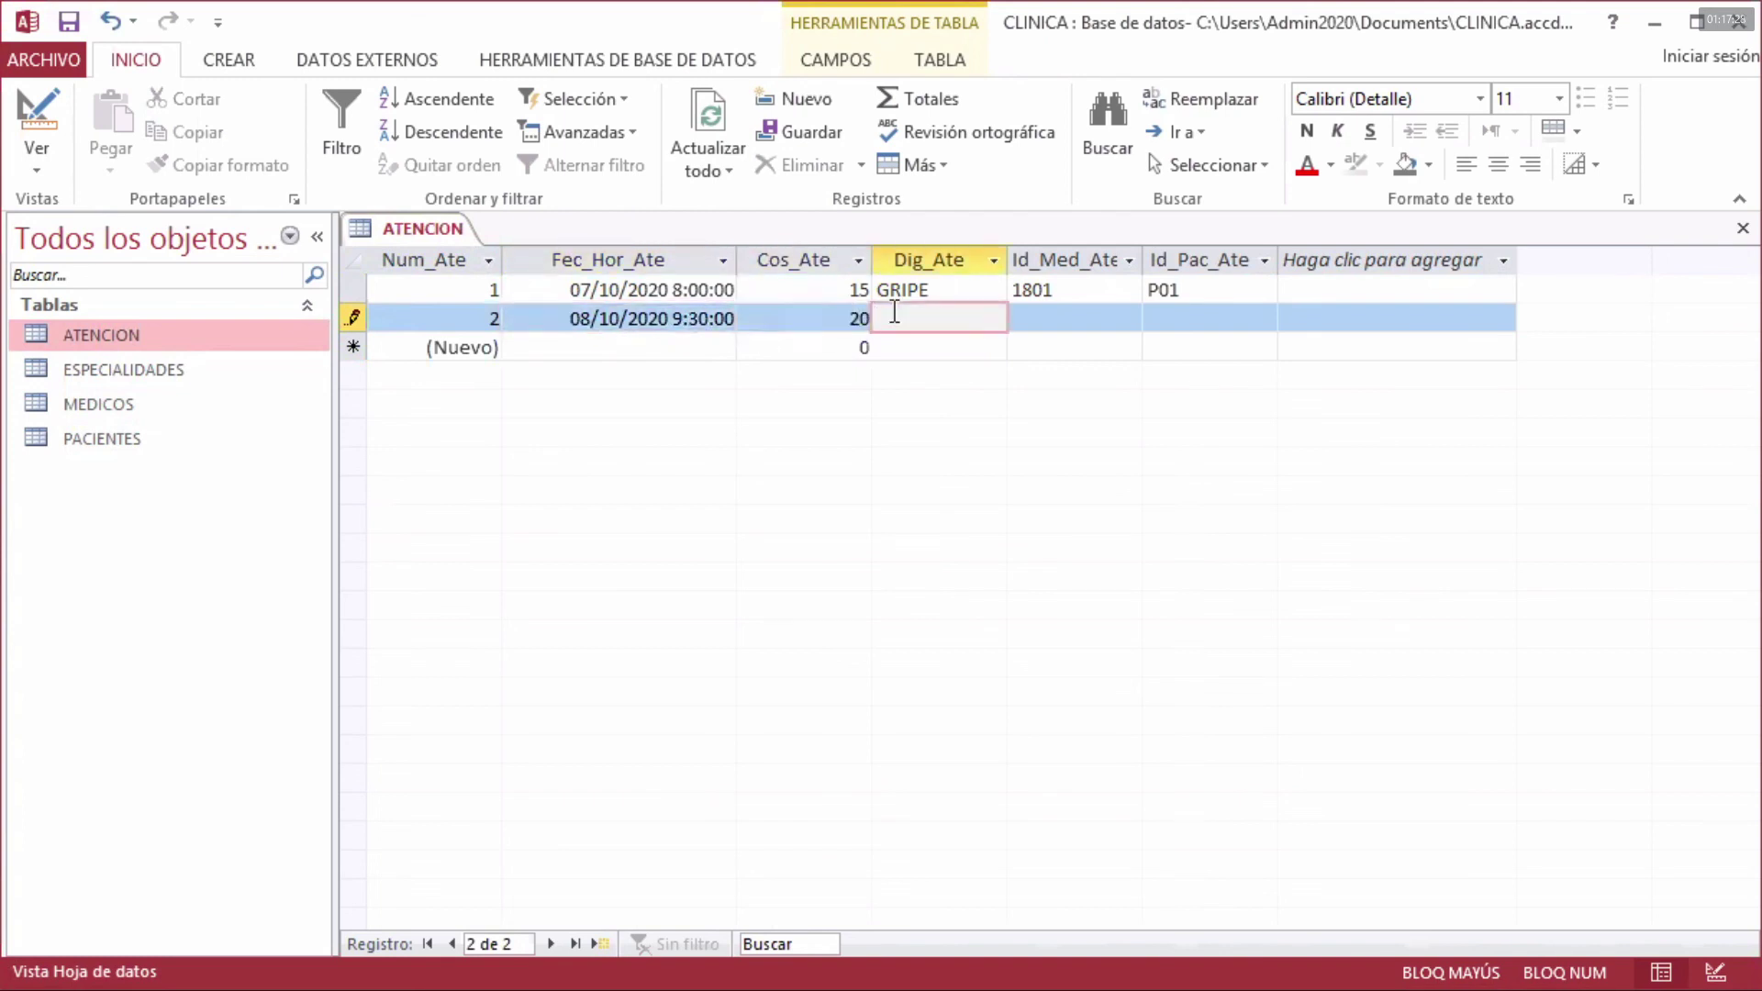
type("DIABTES")
left_click(911, 319)
type("E")
- Complete the second ATENCION record with doctor Id_Med_Ate 1801 and patient Id_Pac_Ate P02
left_click(1046, 318)
type("1")
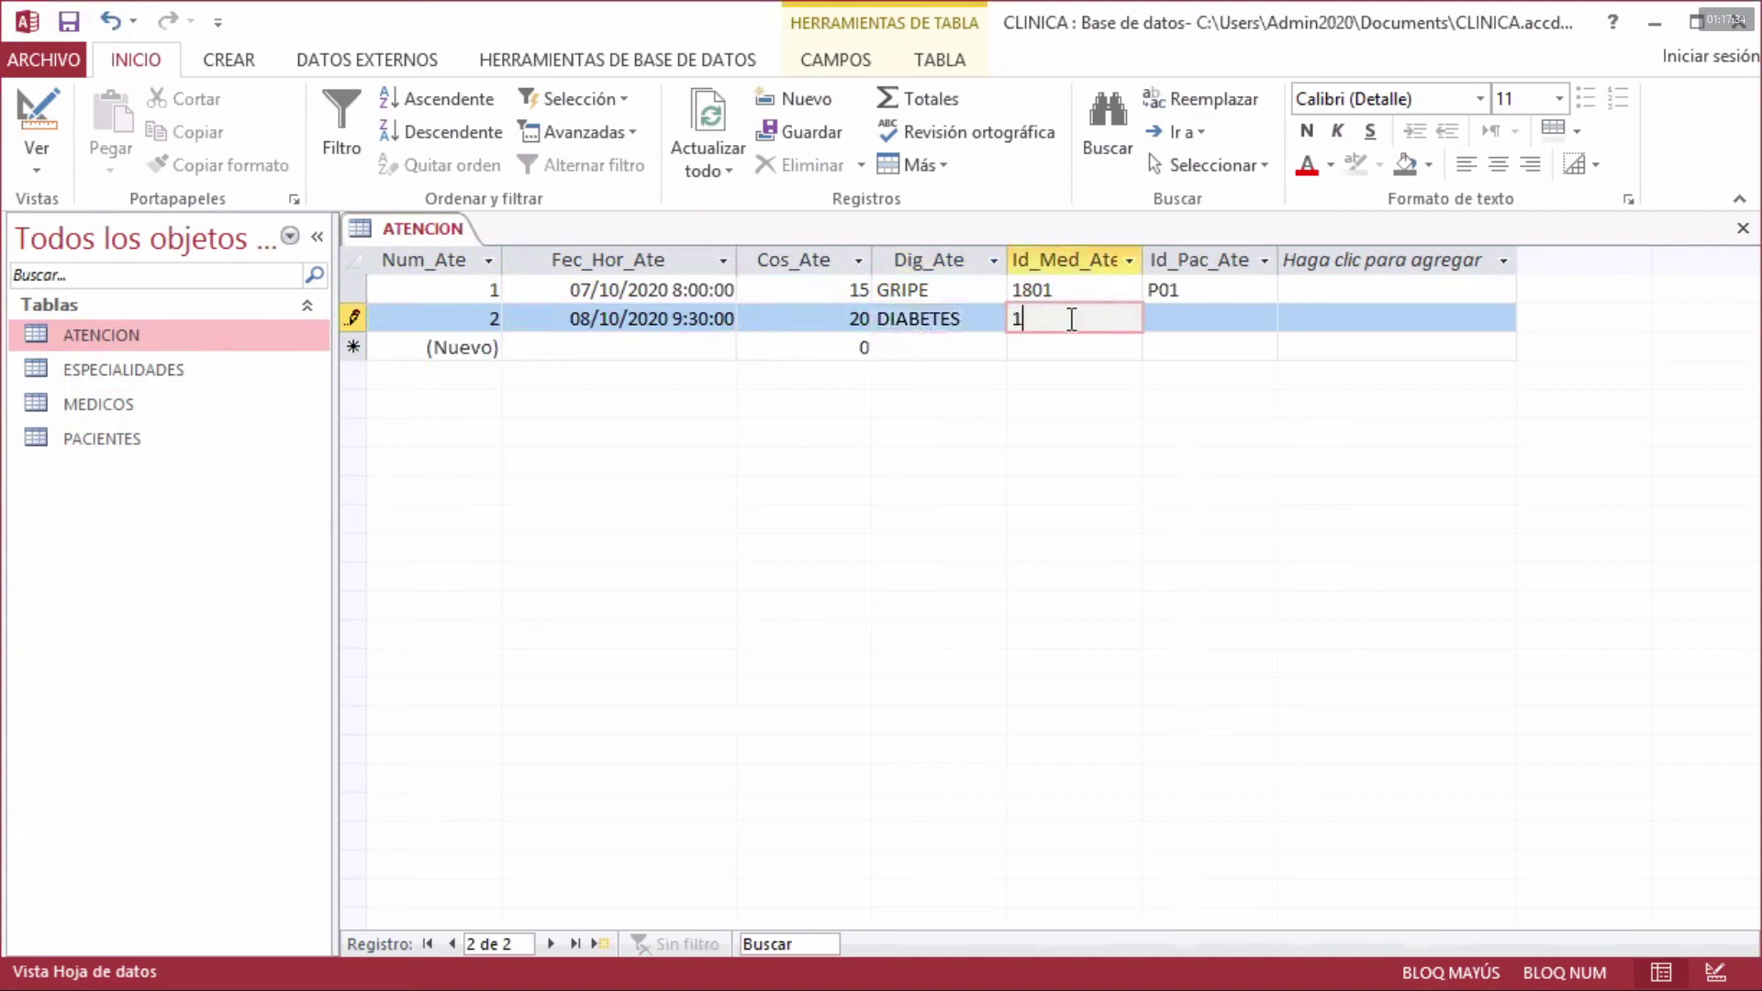
type("801")
left_click(1217, 316)
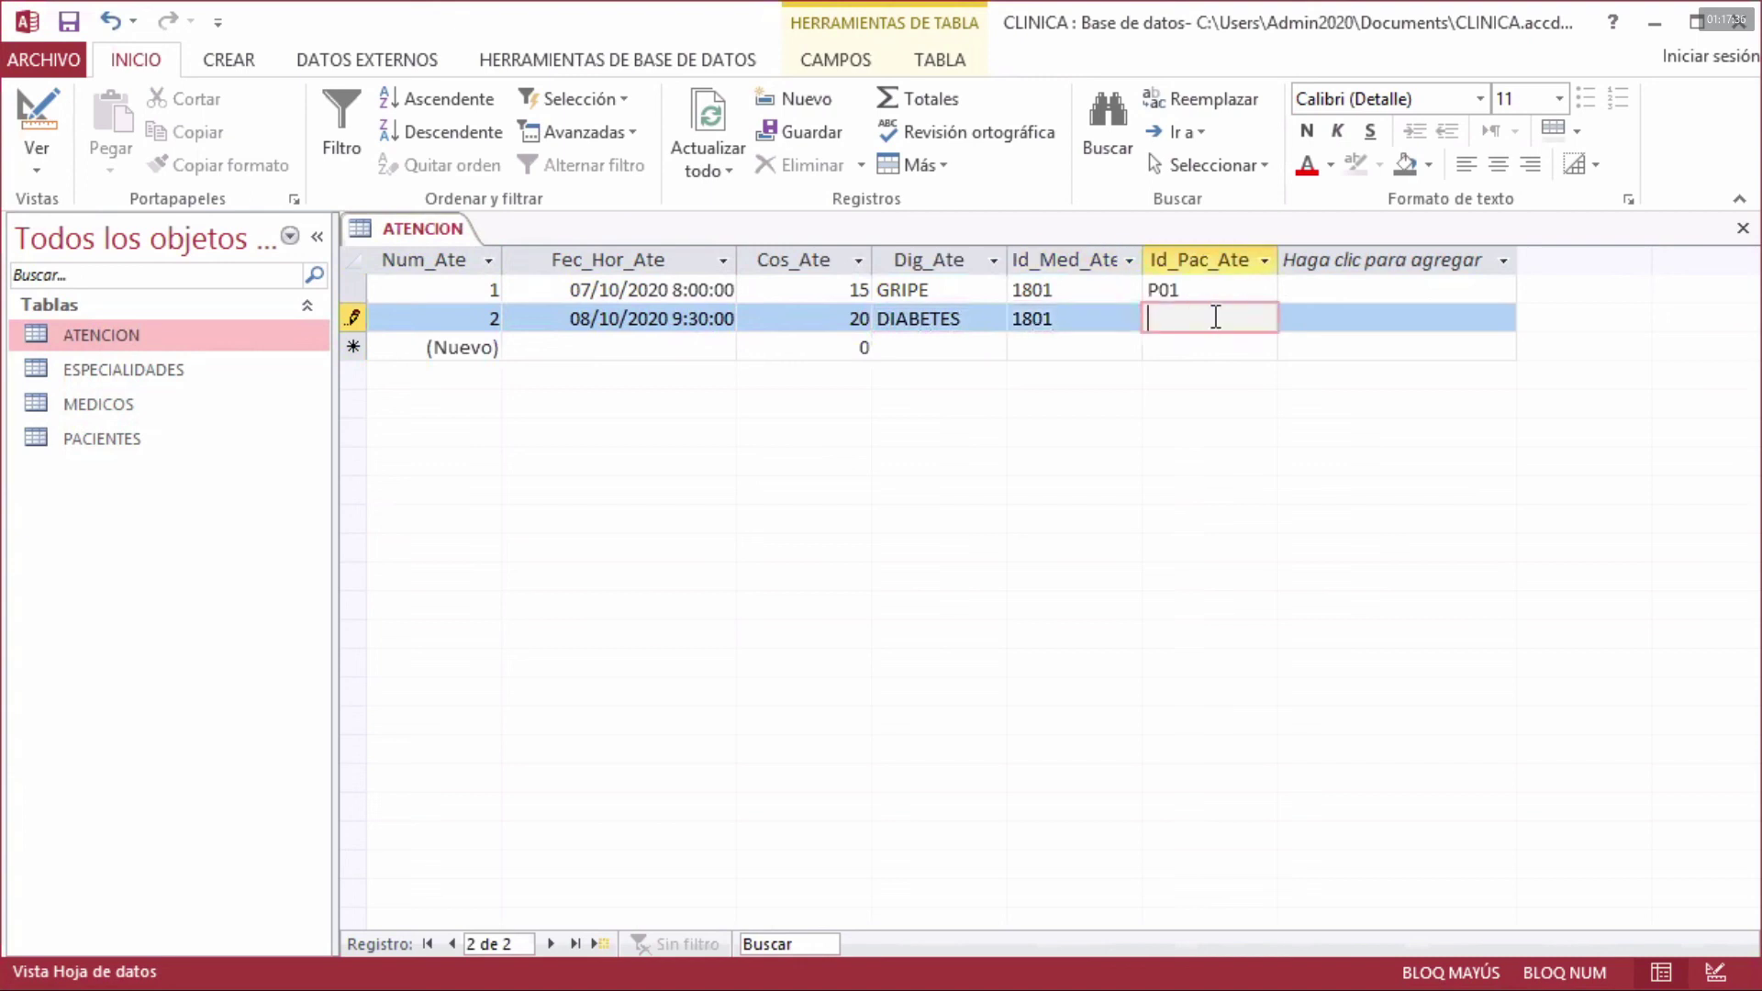
type("P02")
key("Return")
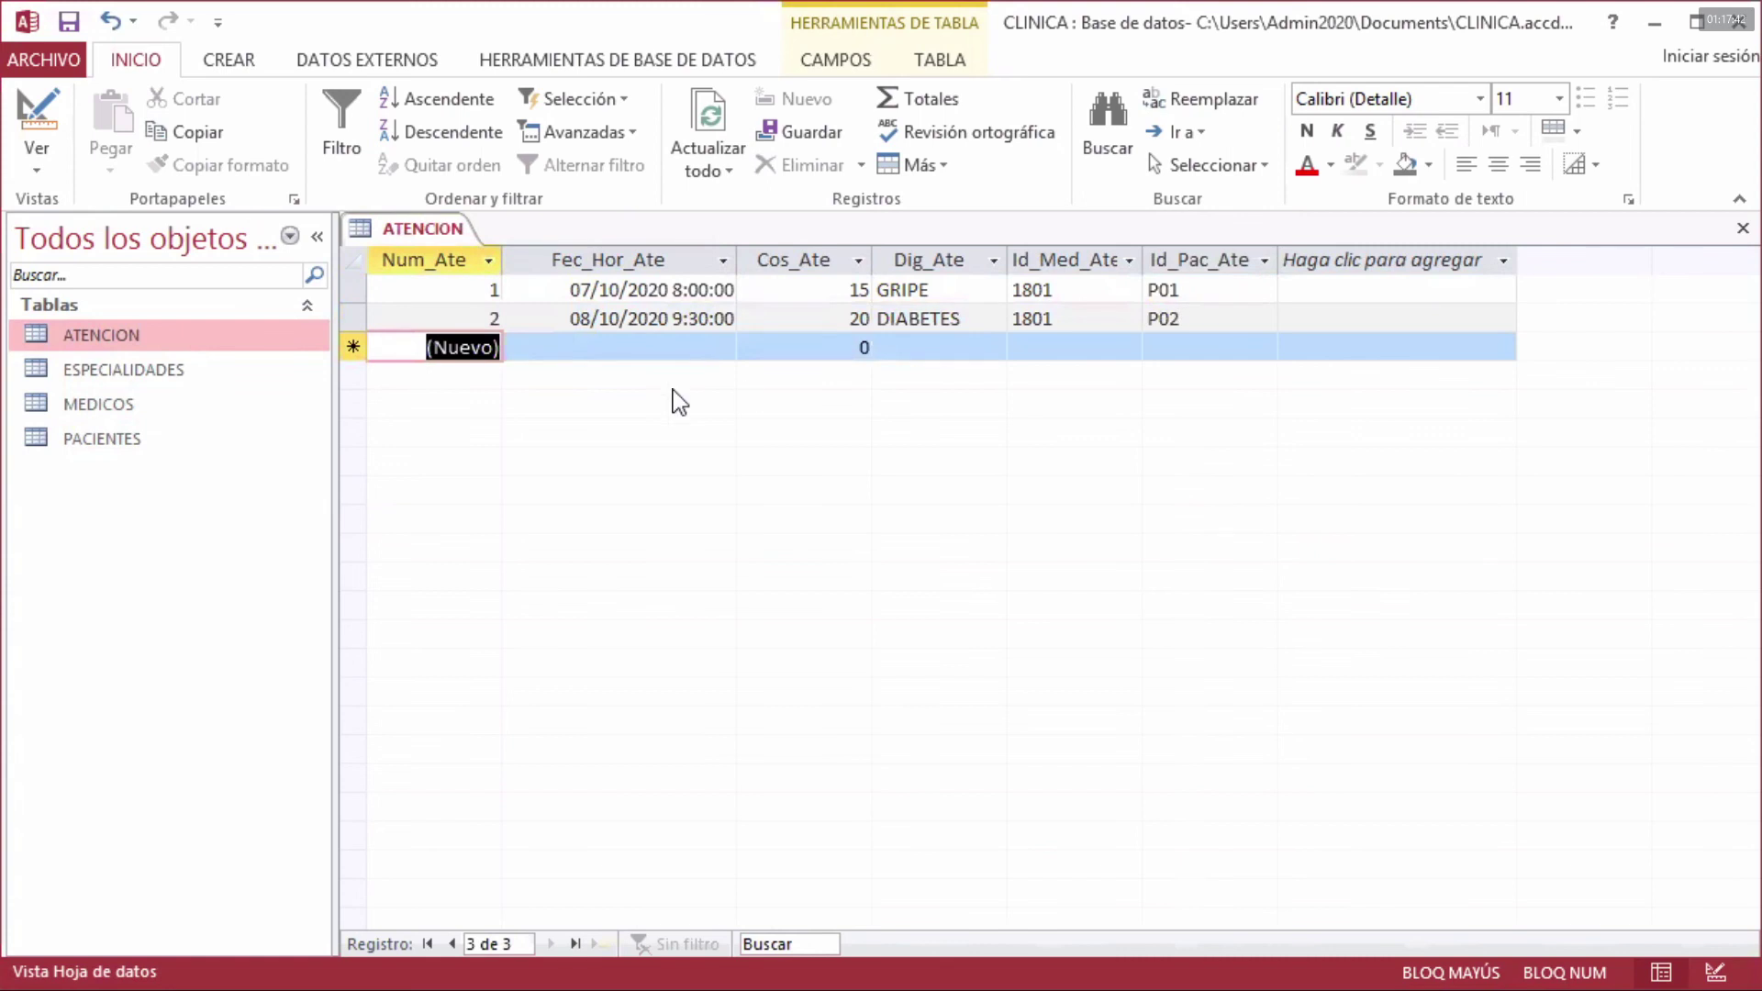
- Start the third ATENCION record with the date and time 08/10/2020 10:30:20 in Fec_Hor_Ate
left_click(573, 345)
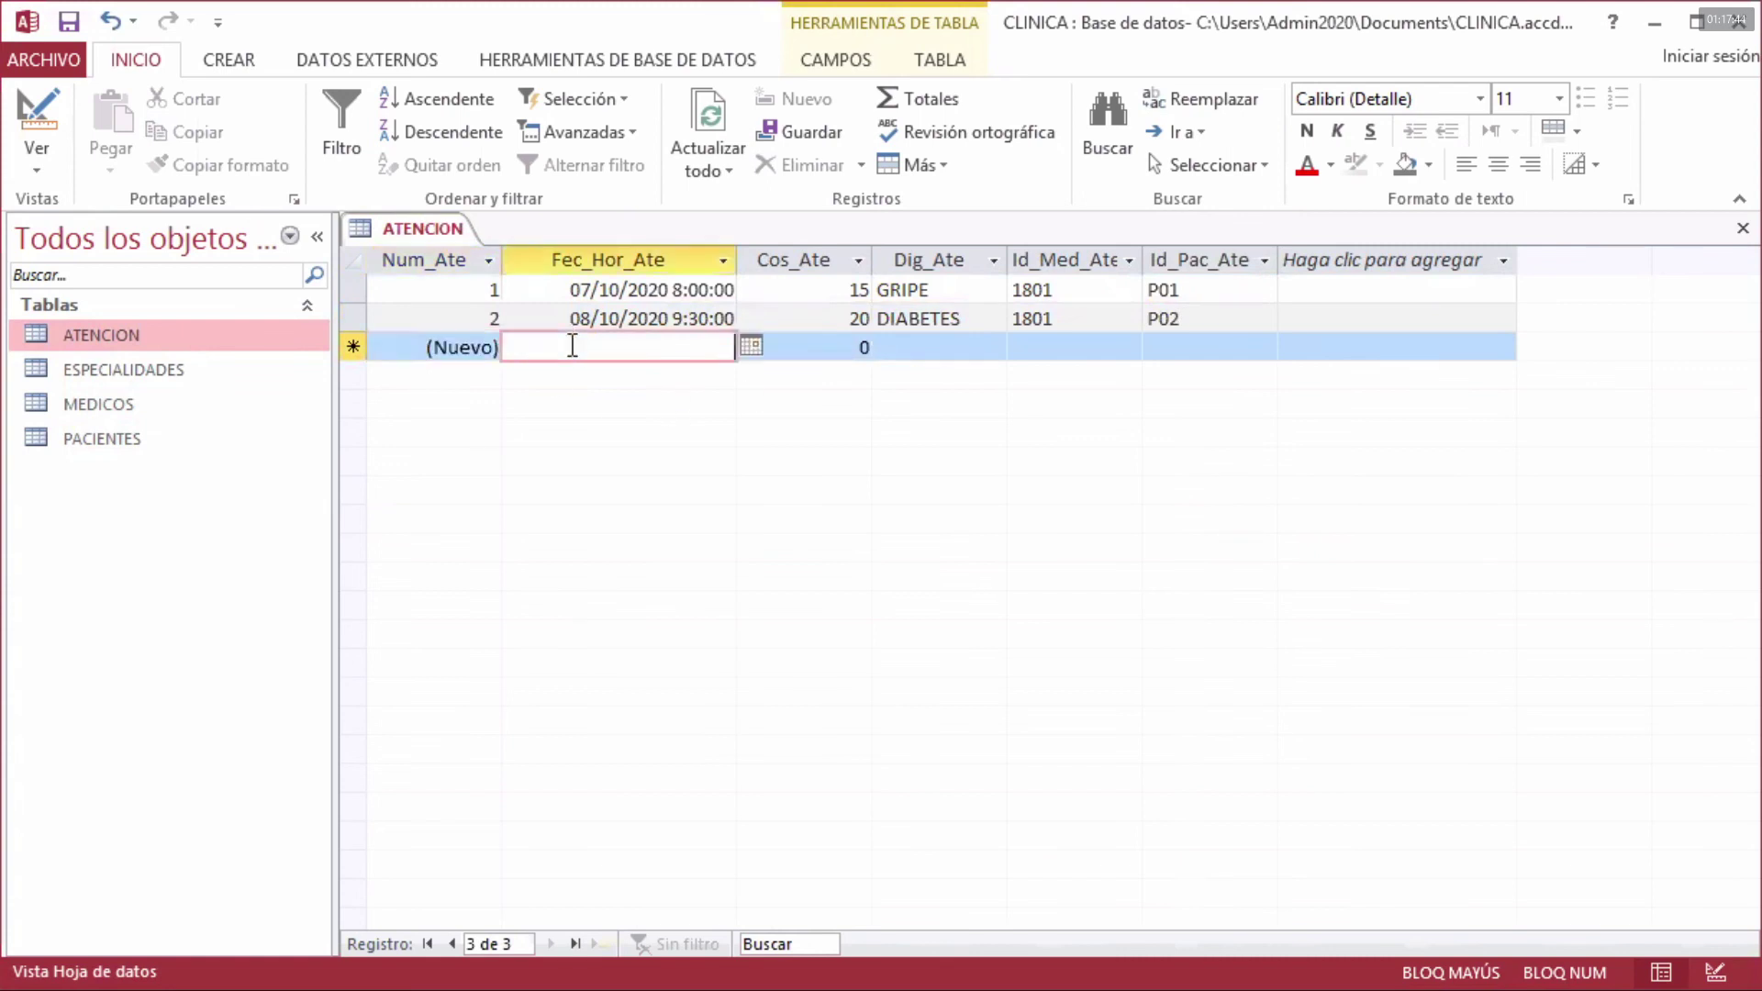
left_click(751, 346)
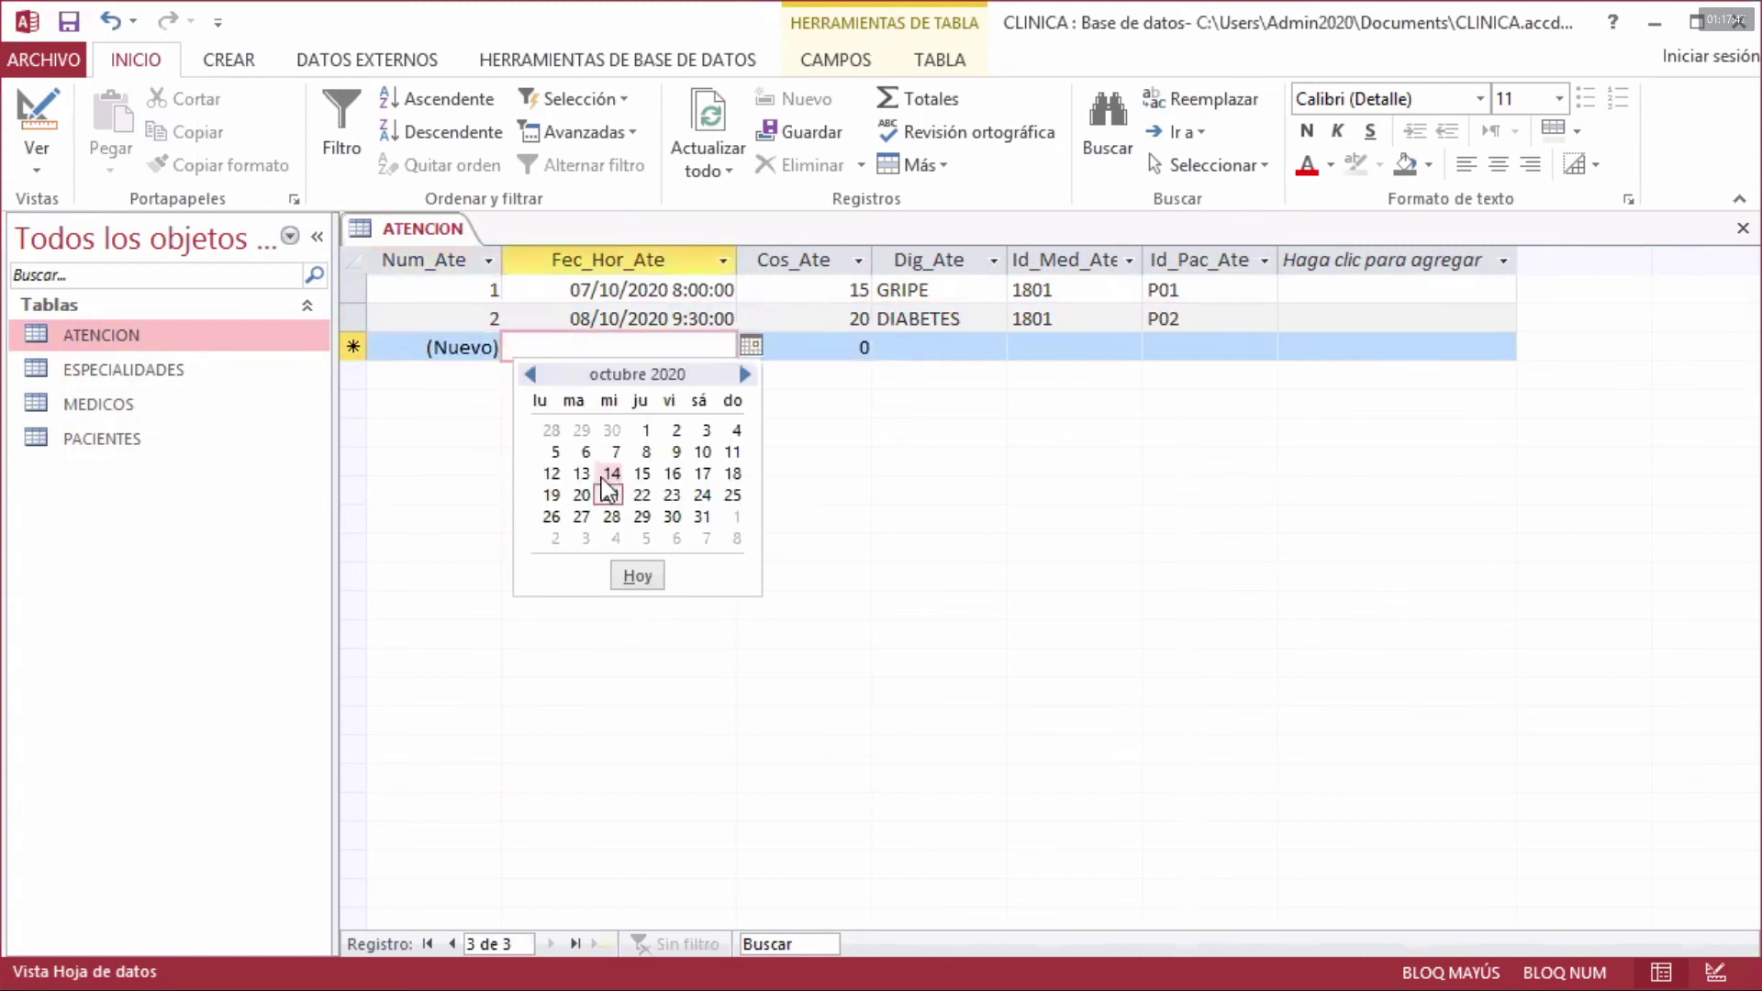
left_click(646, 451)
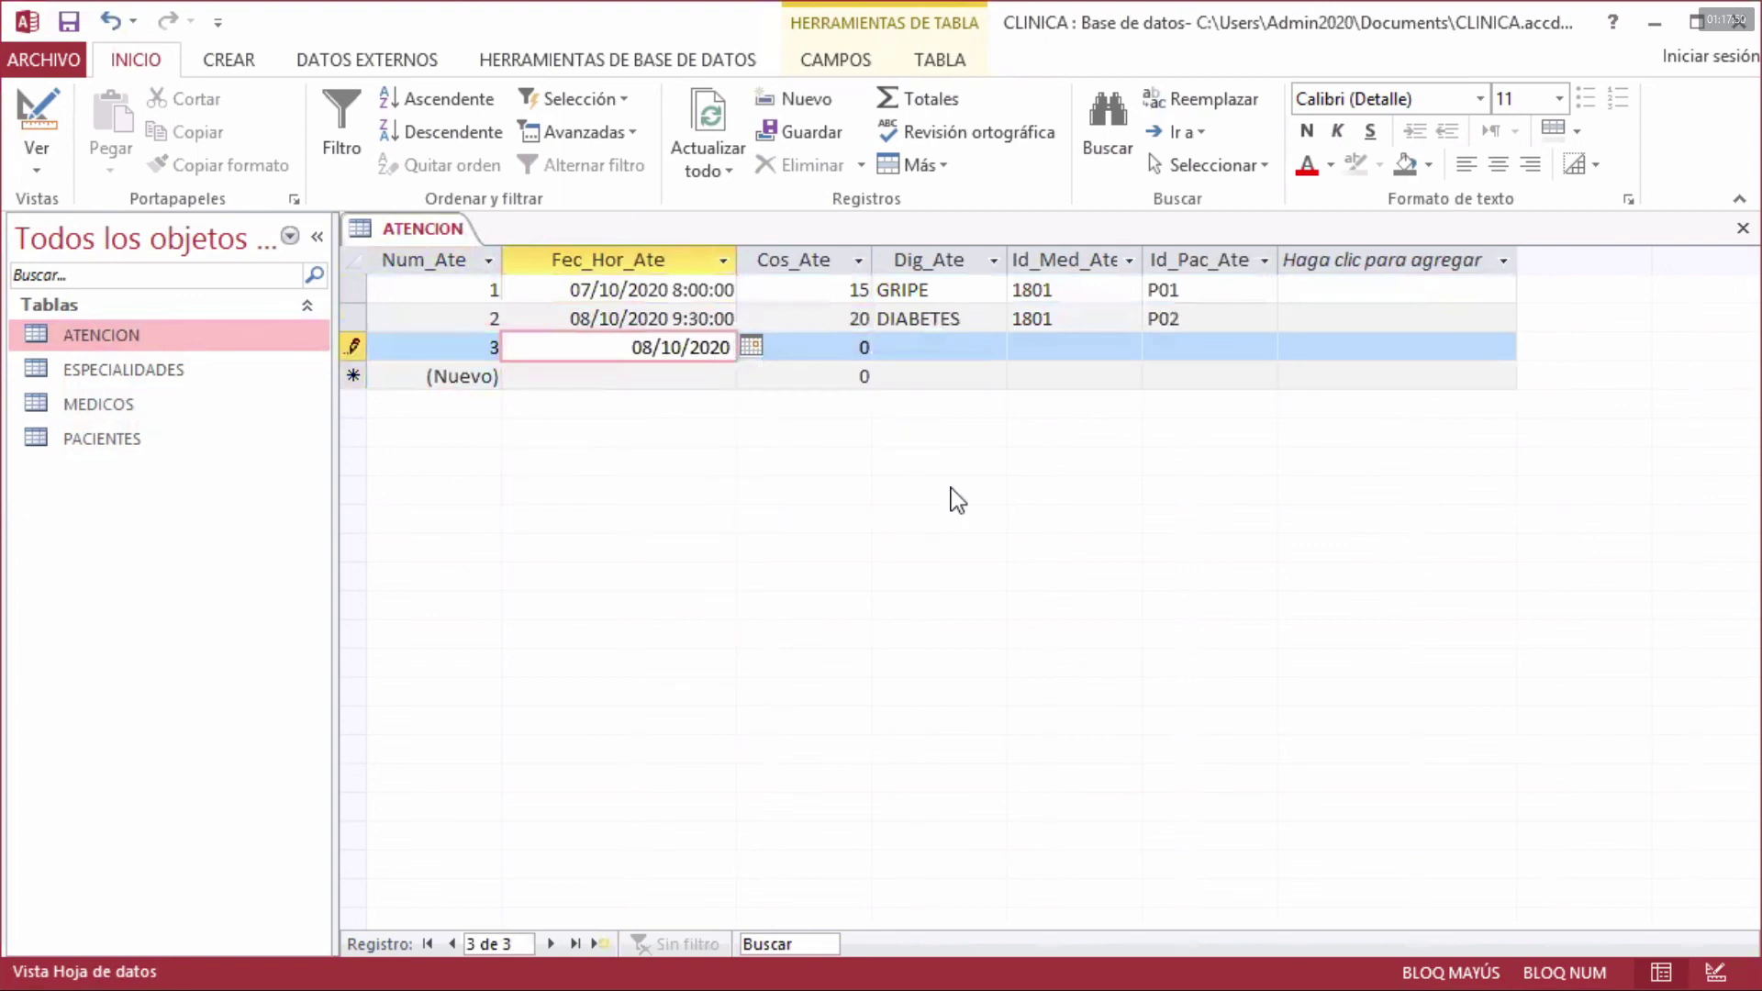
type("10:30:")
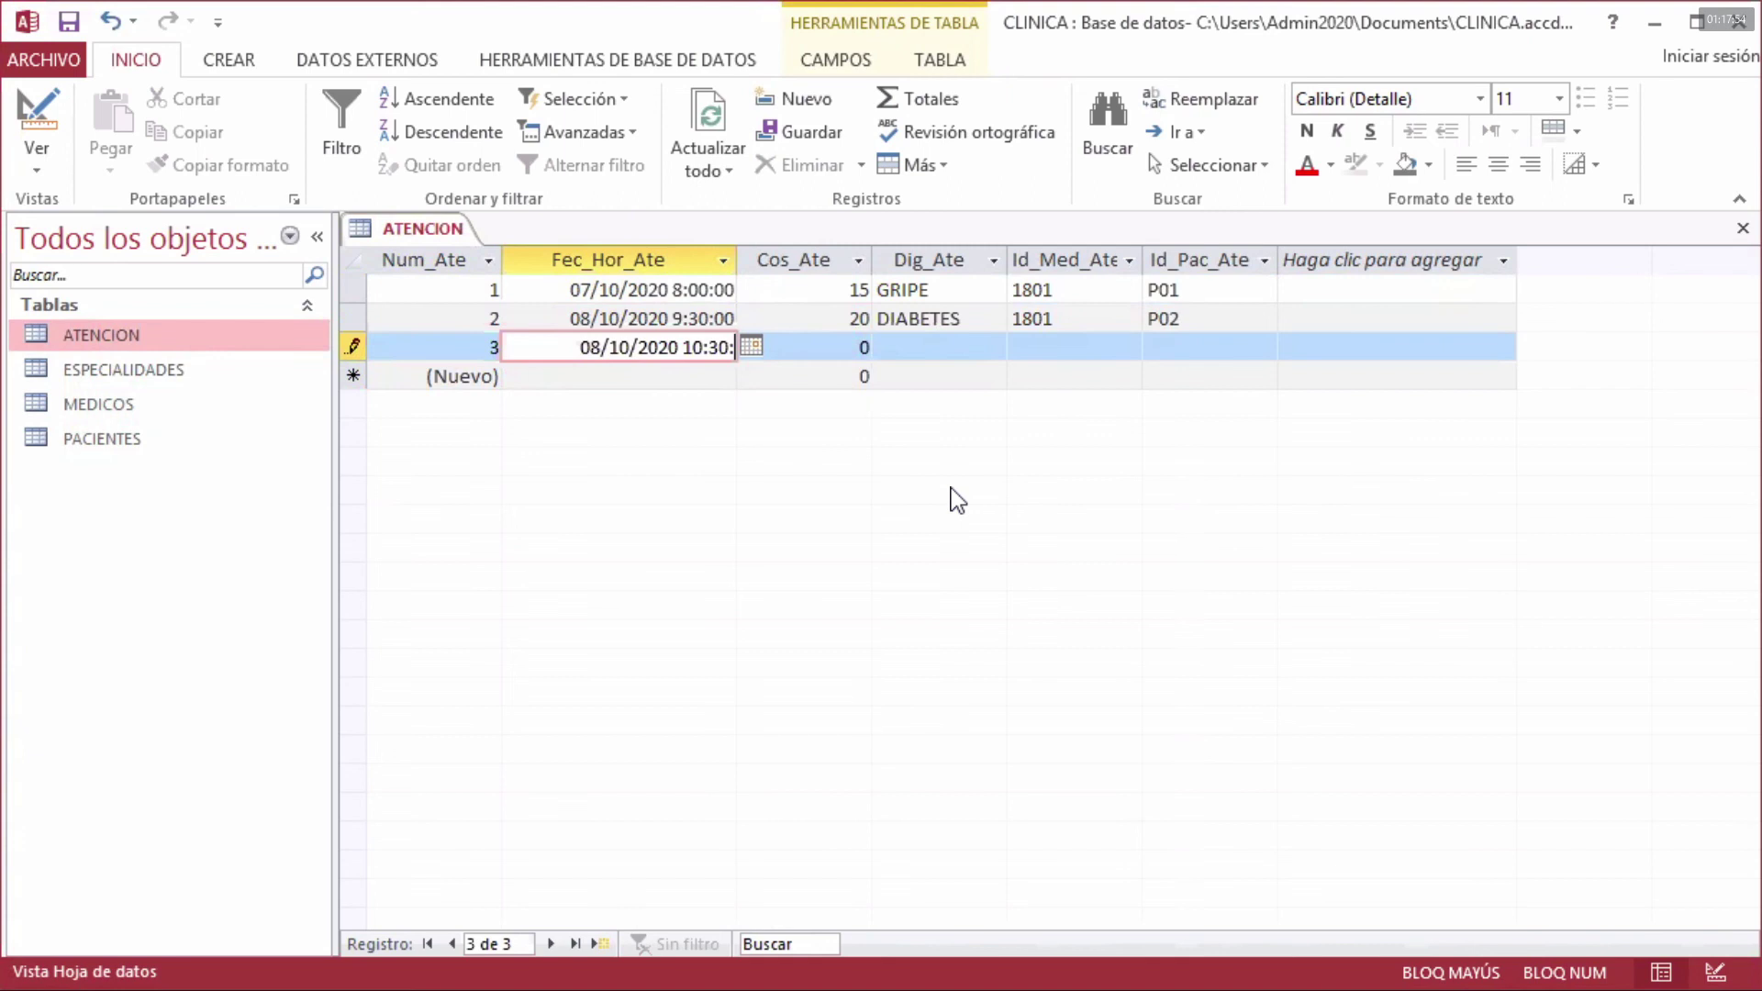
type("20")
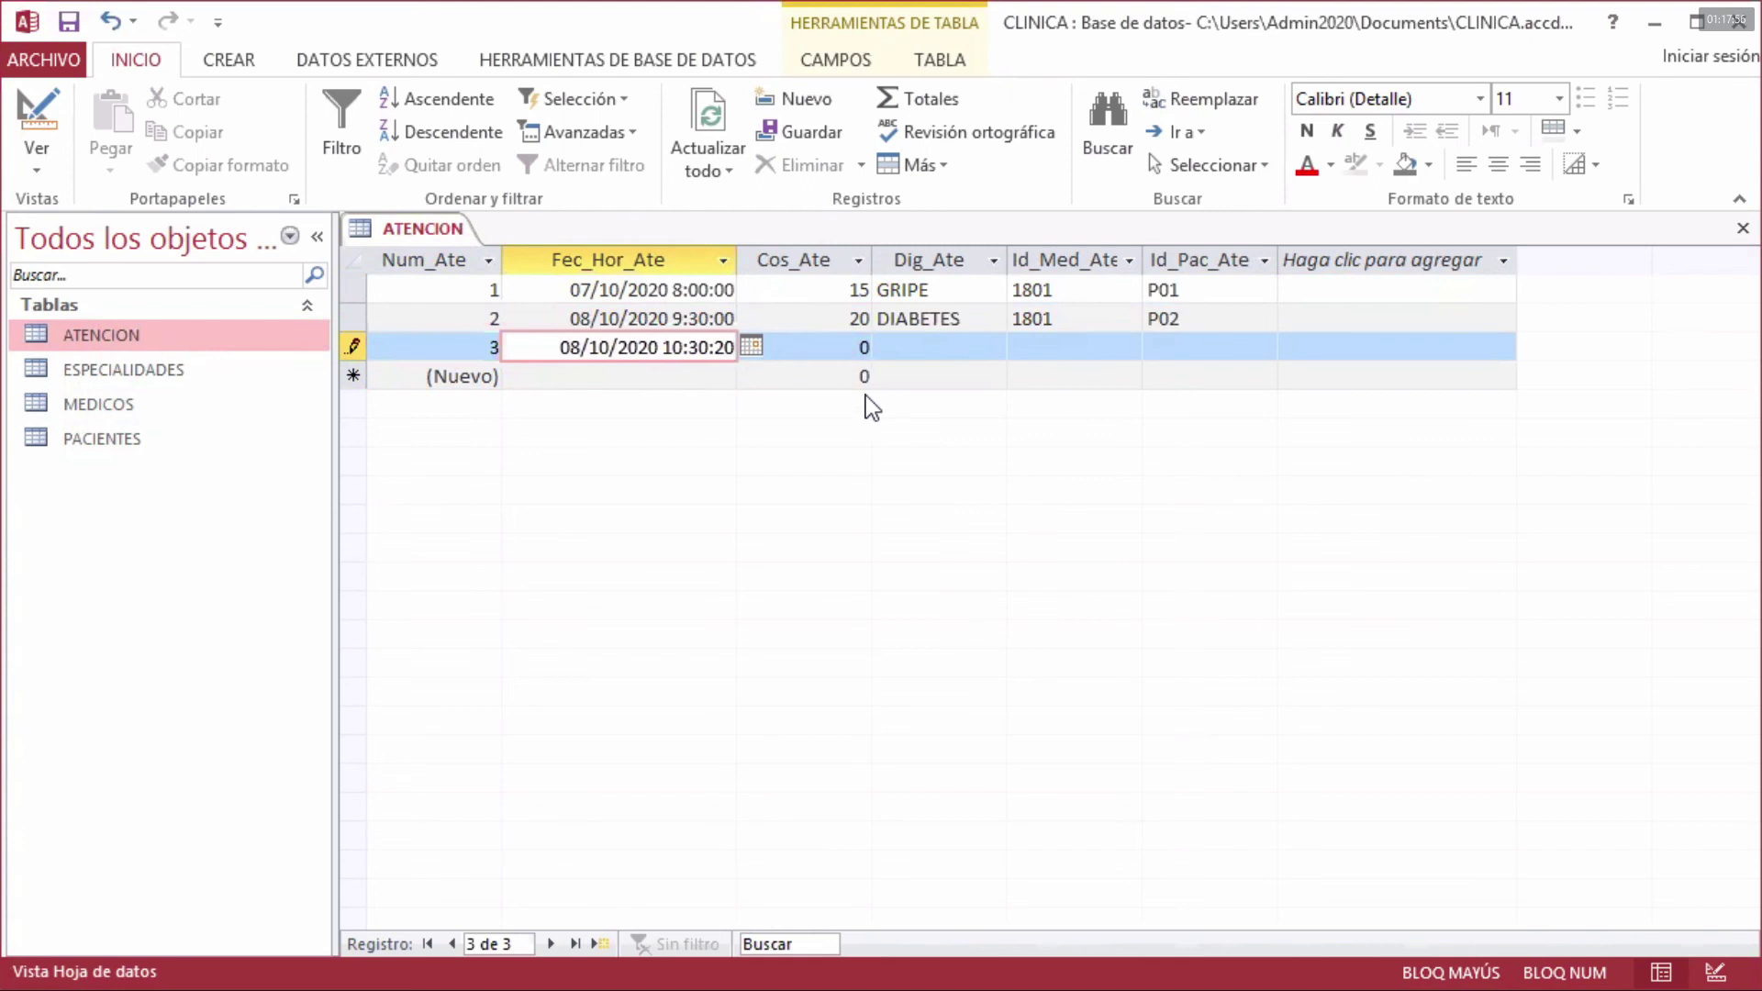
- Give the third ATENCION record a cost (Cos_Ate) of 20 and the diagnosis PULMONIA
left_click(865, 346)
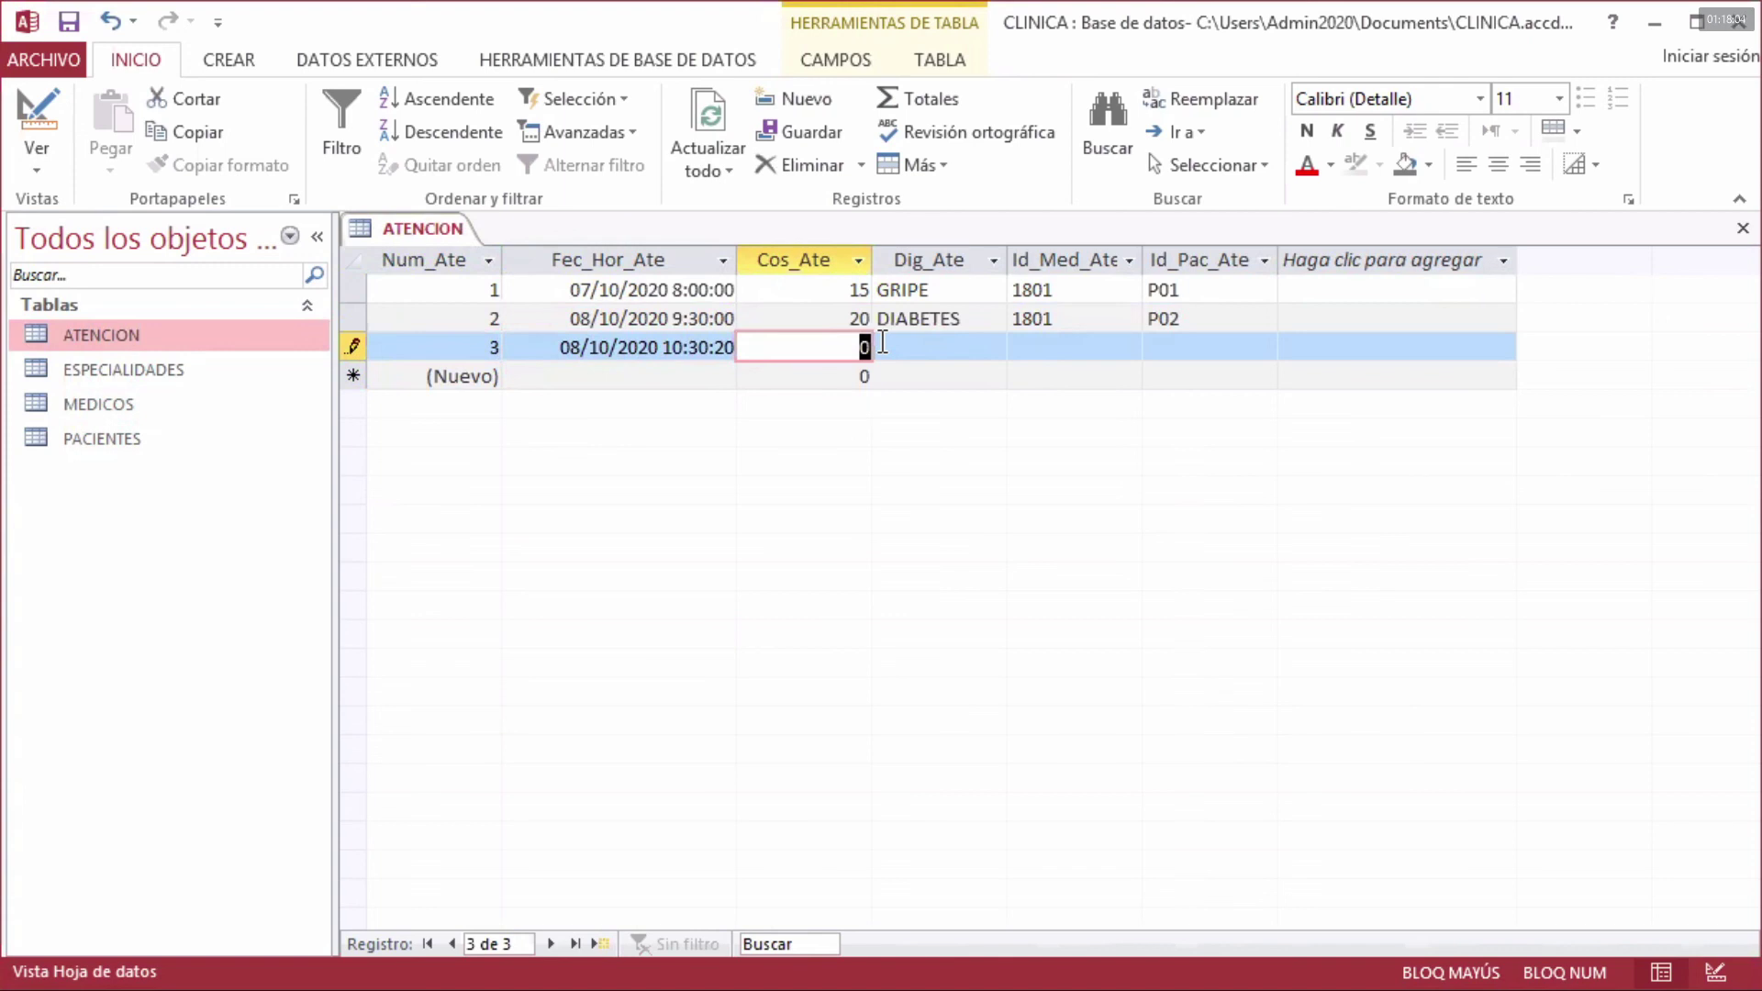
type("20")
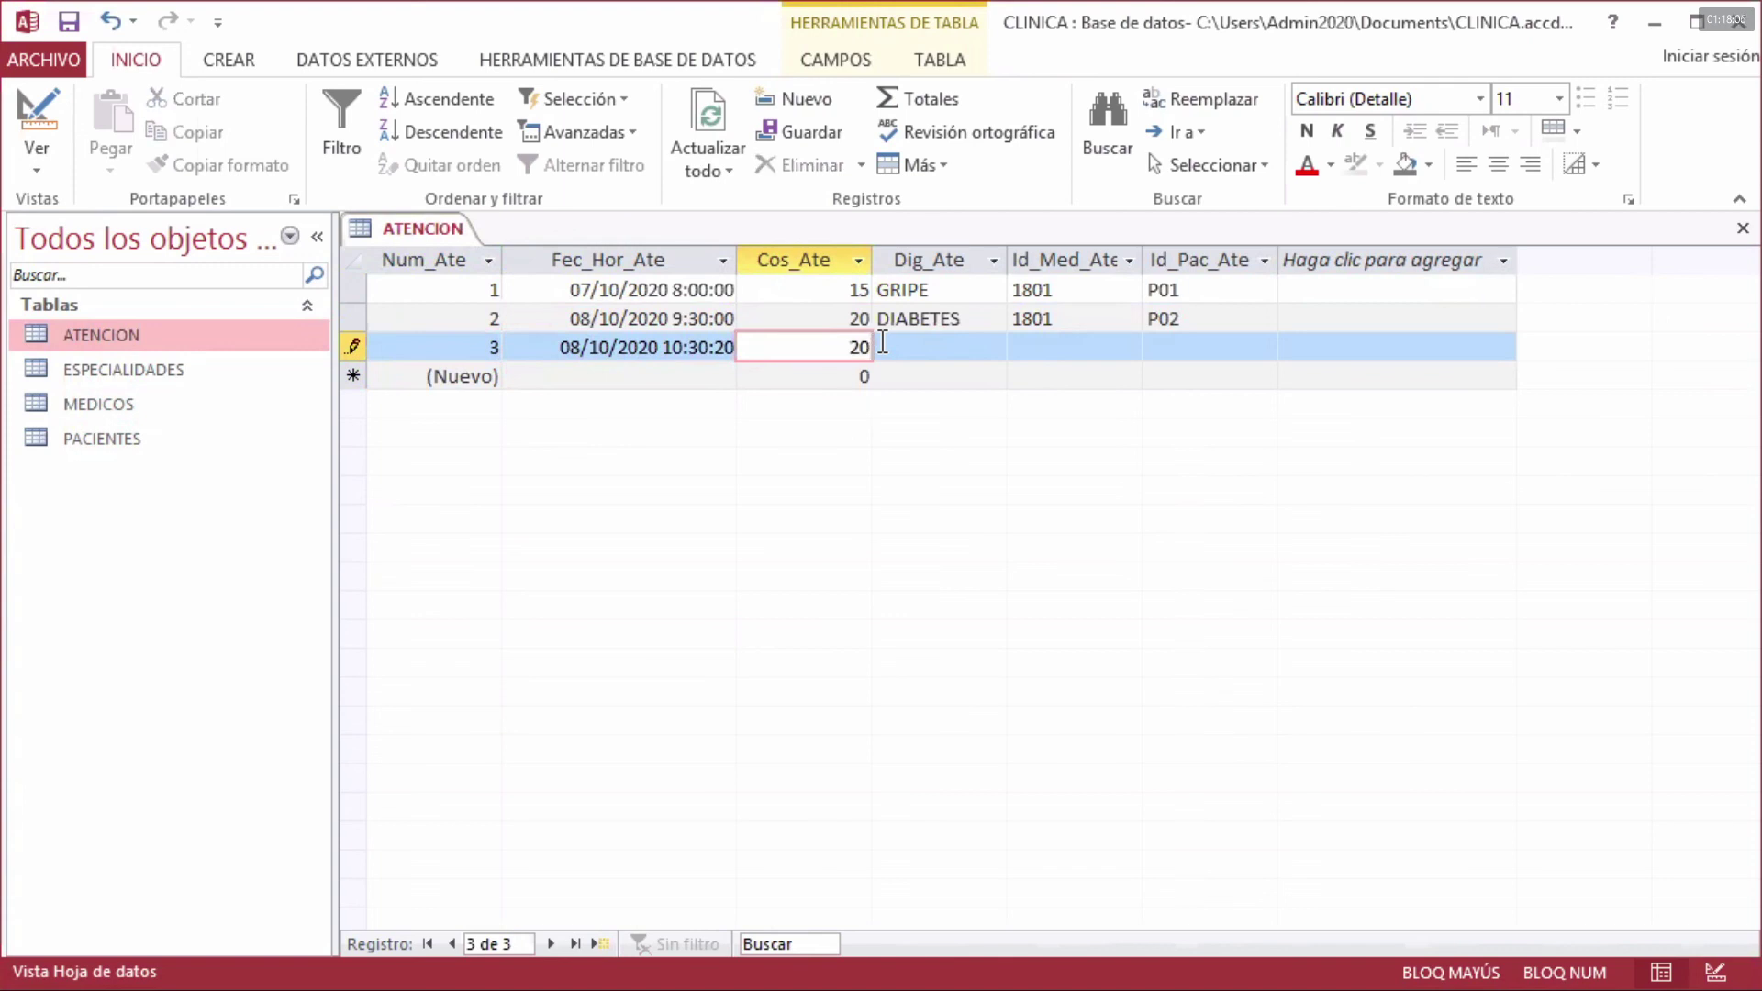
key("Tab")
type("PULMONI")
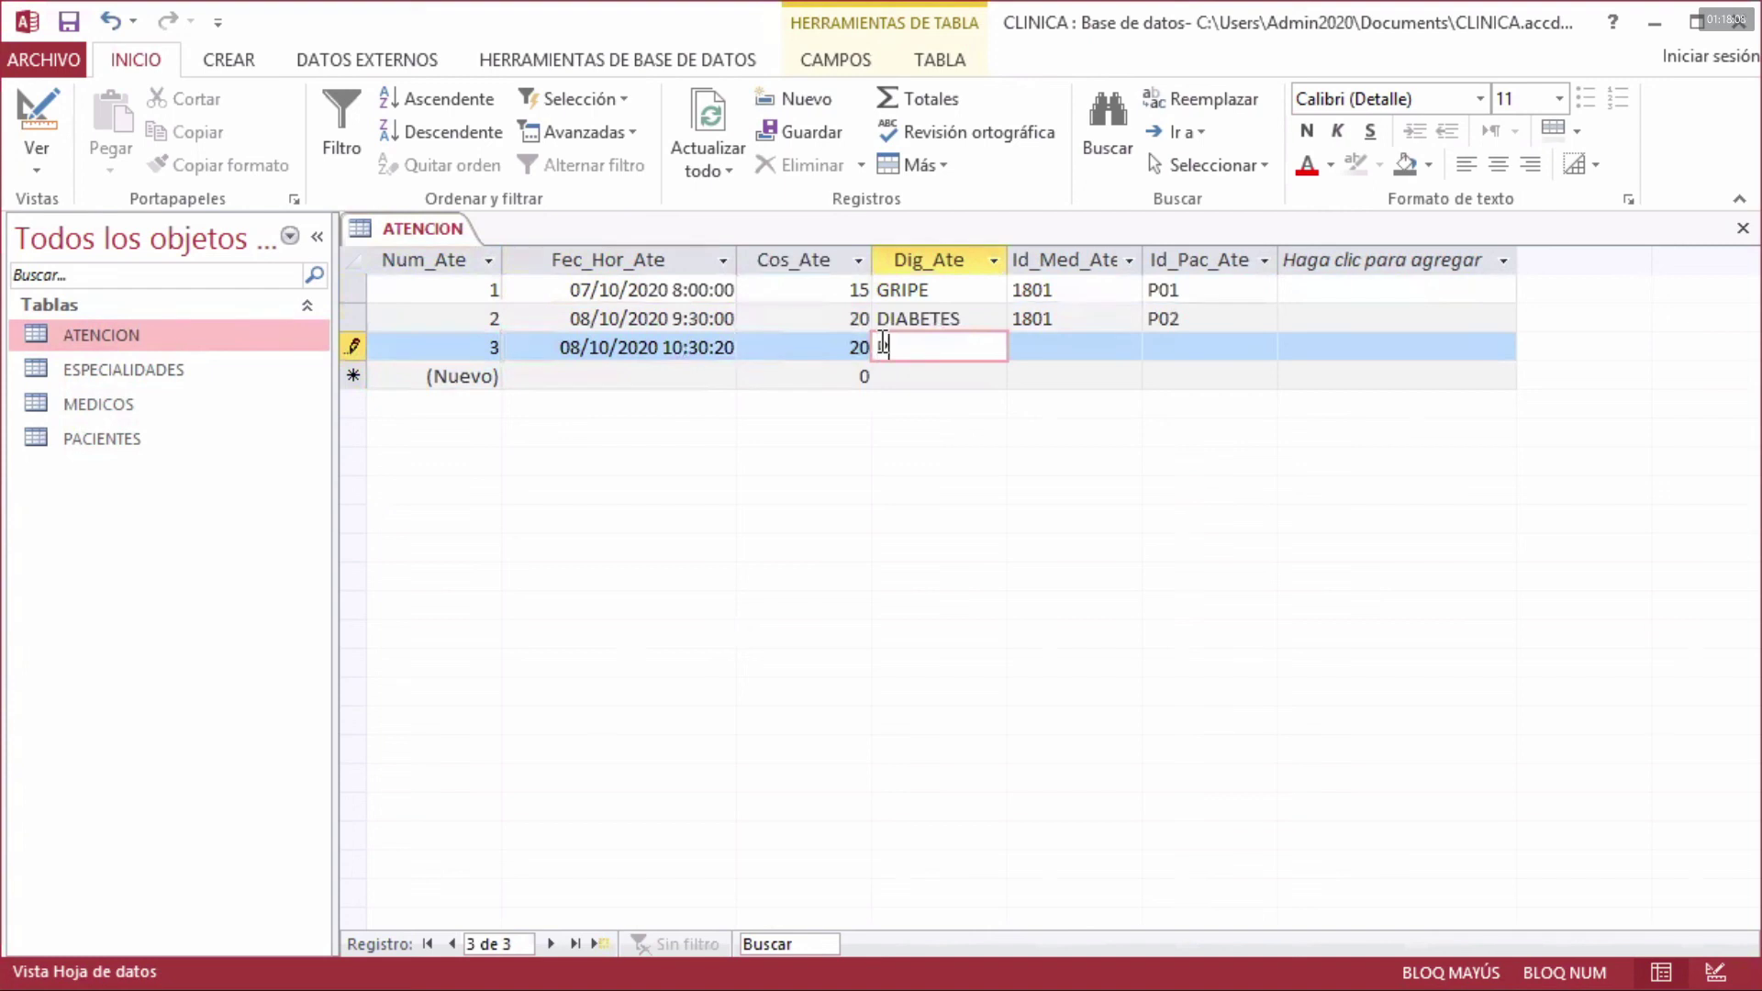
type("A")
- Complete the third ATENCION record with doctor Id_Med_Ate 1802 and patient Id_Pac_Ate P01
left_click(1044, 344)
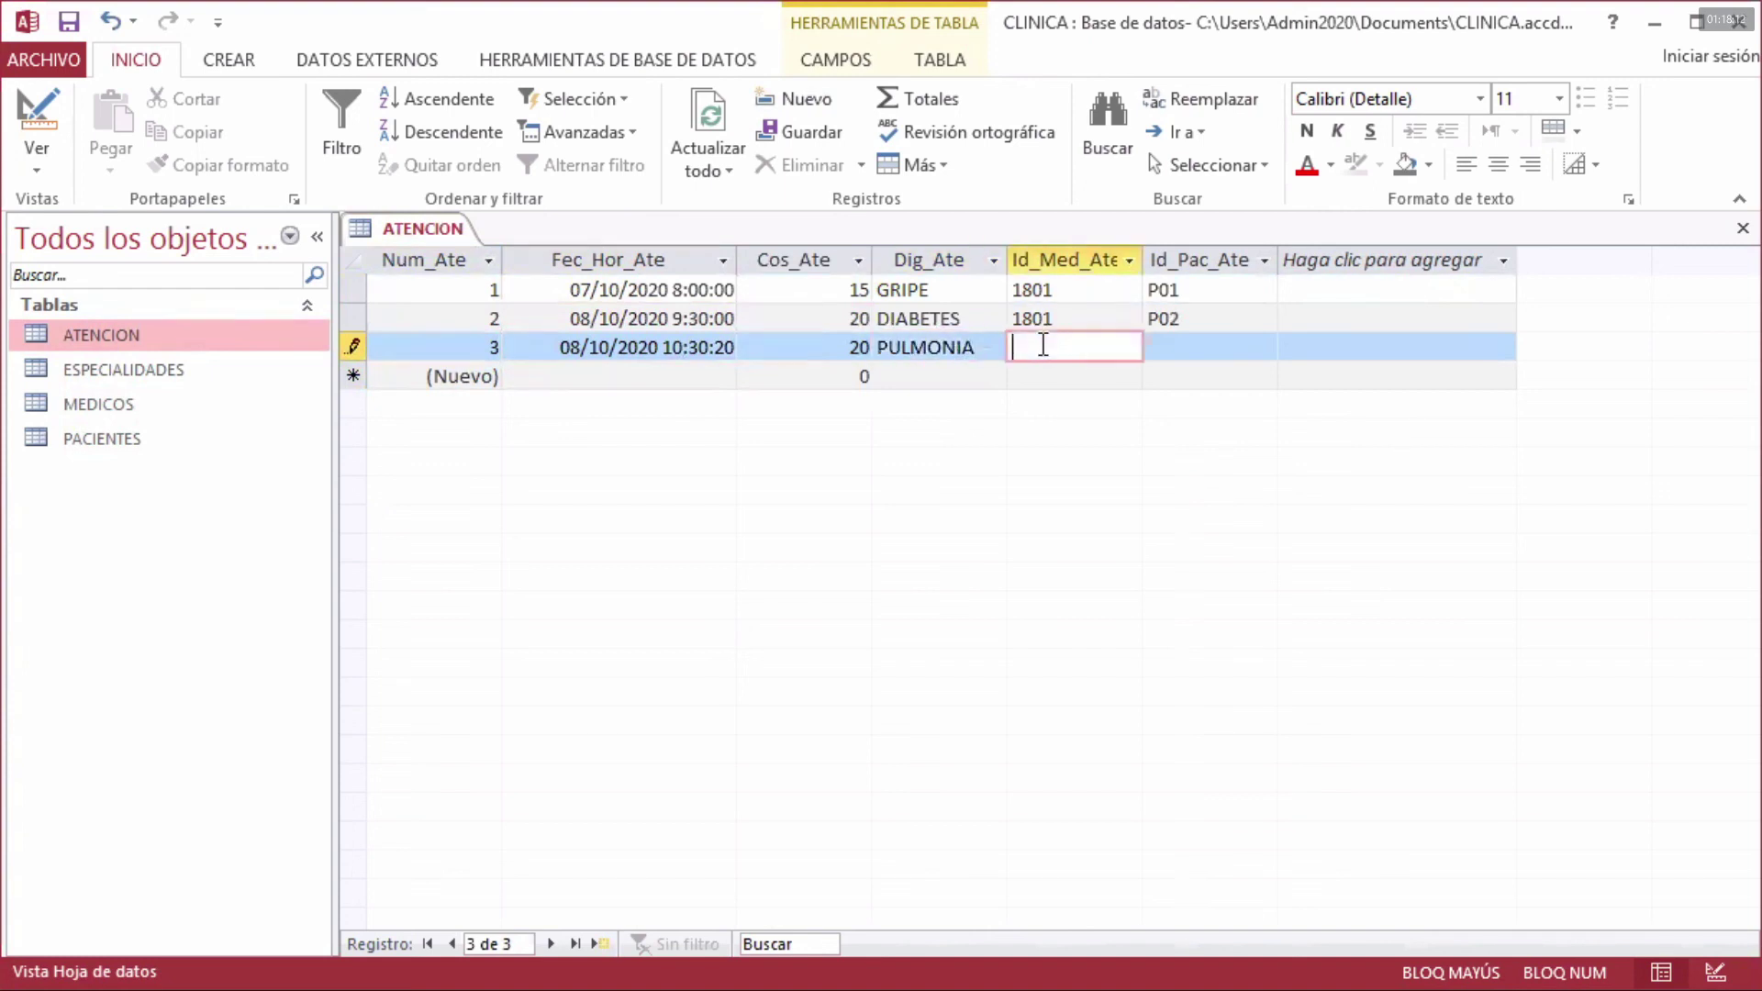
type("1802")
left_click(1158, 346)
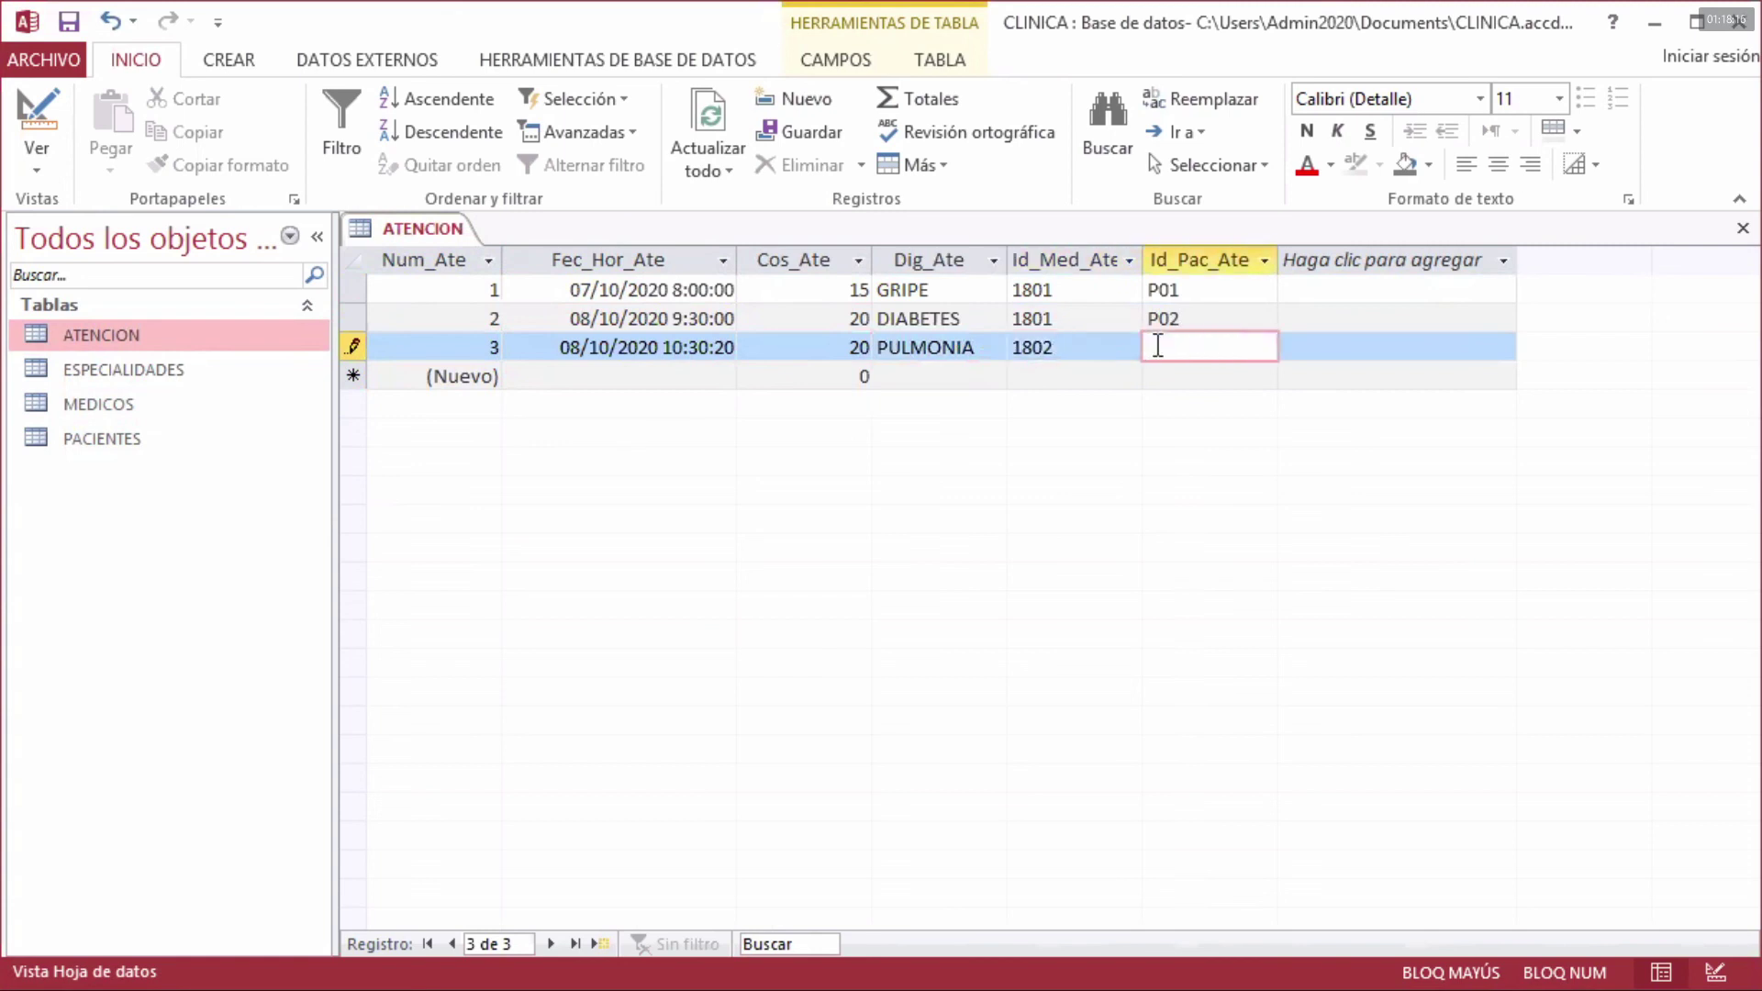
type("P01")
left_click(681, 374)
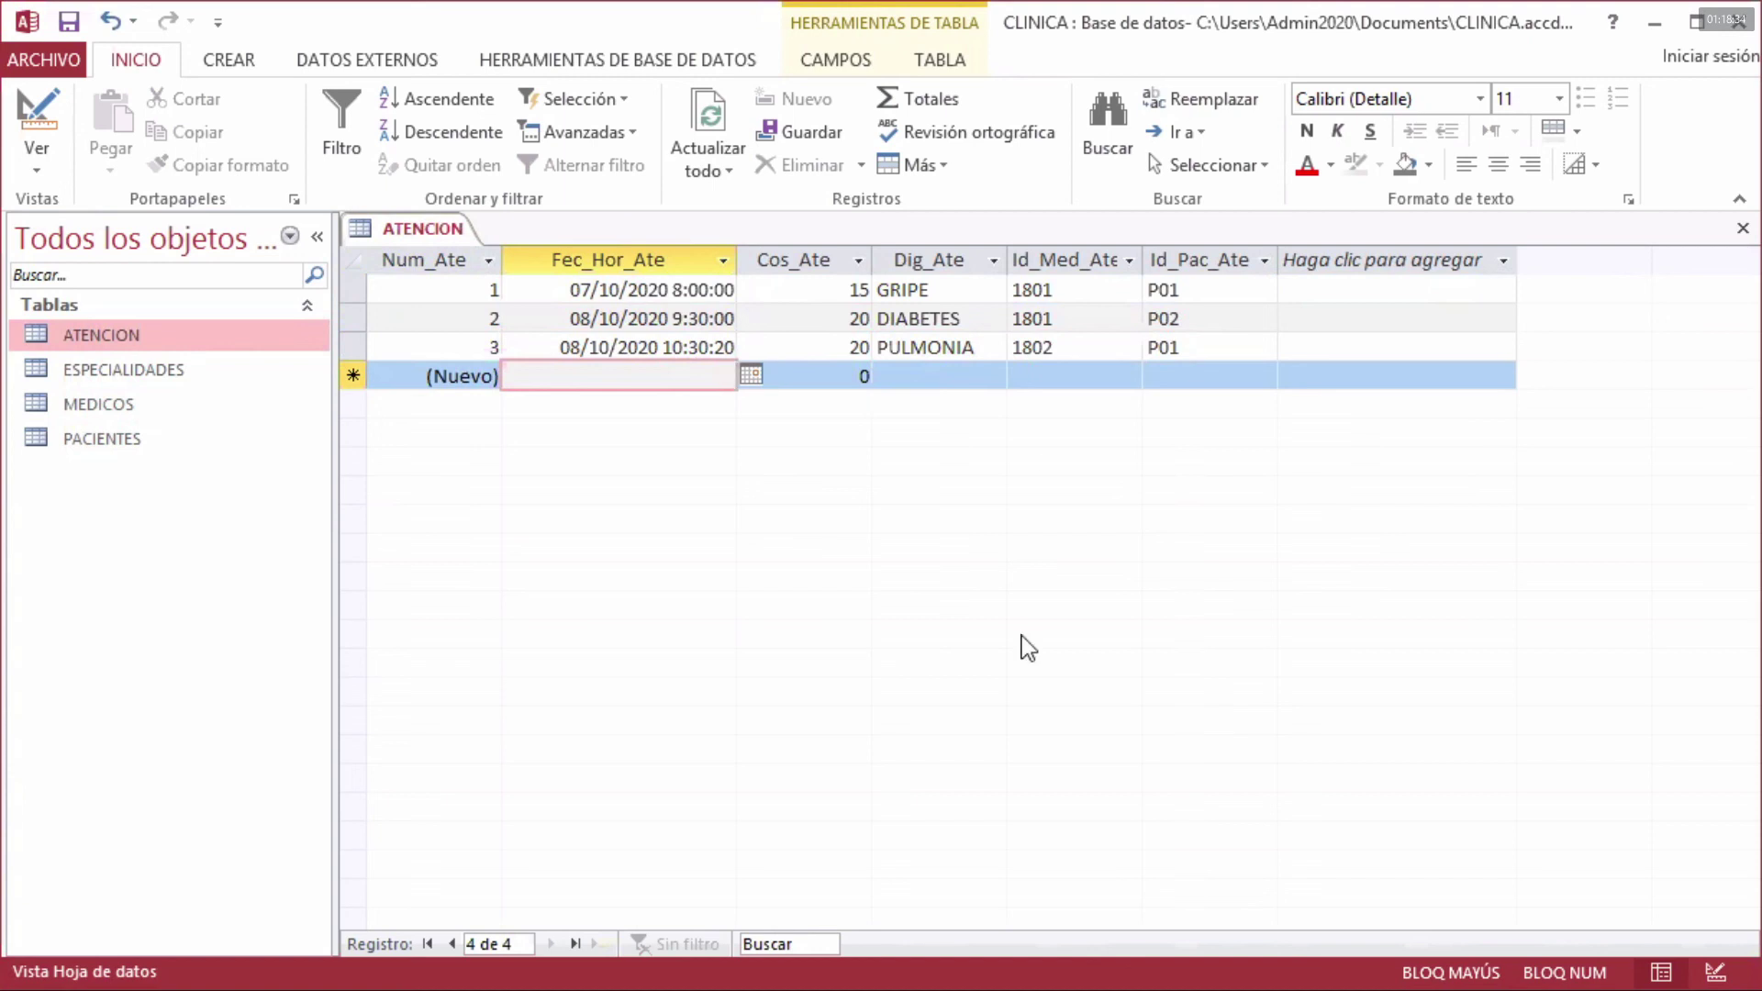
- Examine the Id_Med_Ate and Id_Pac_Ate columns to see how doctors and patients repeat across the ATENCION records
left_click(1074, 256)
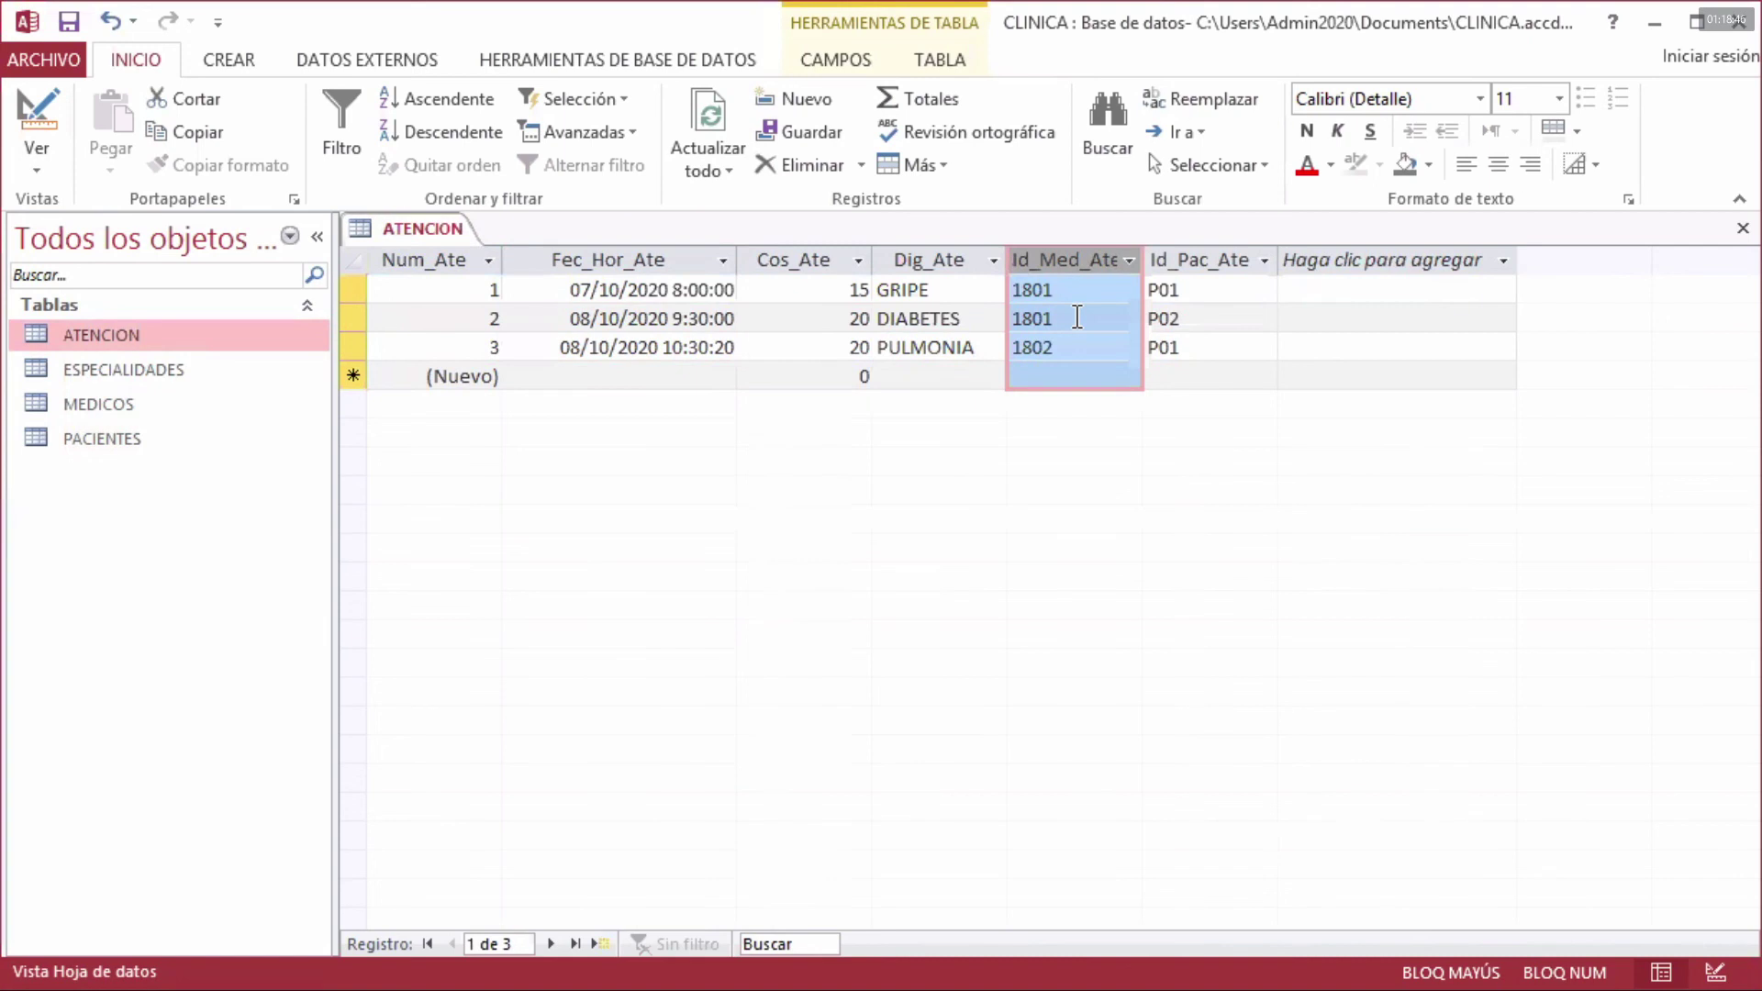
left_click(1208, 257)
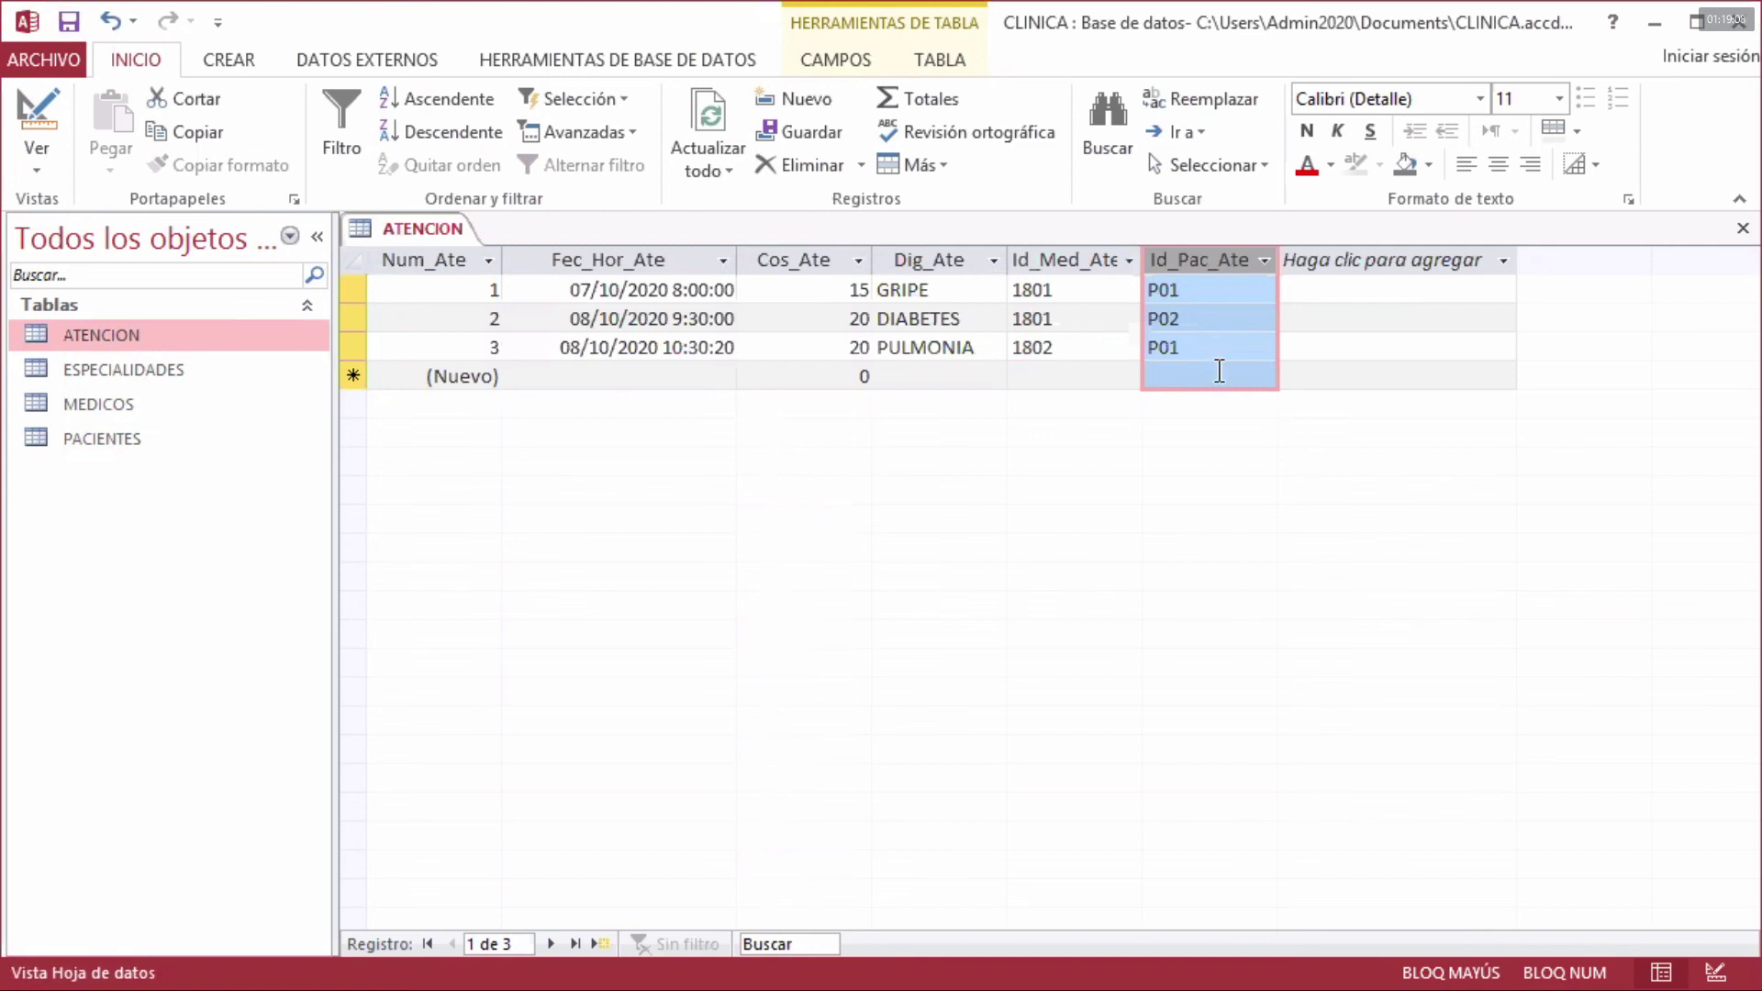
left_click(1212, 319)
left_click(1211, 290)
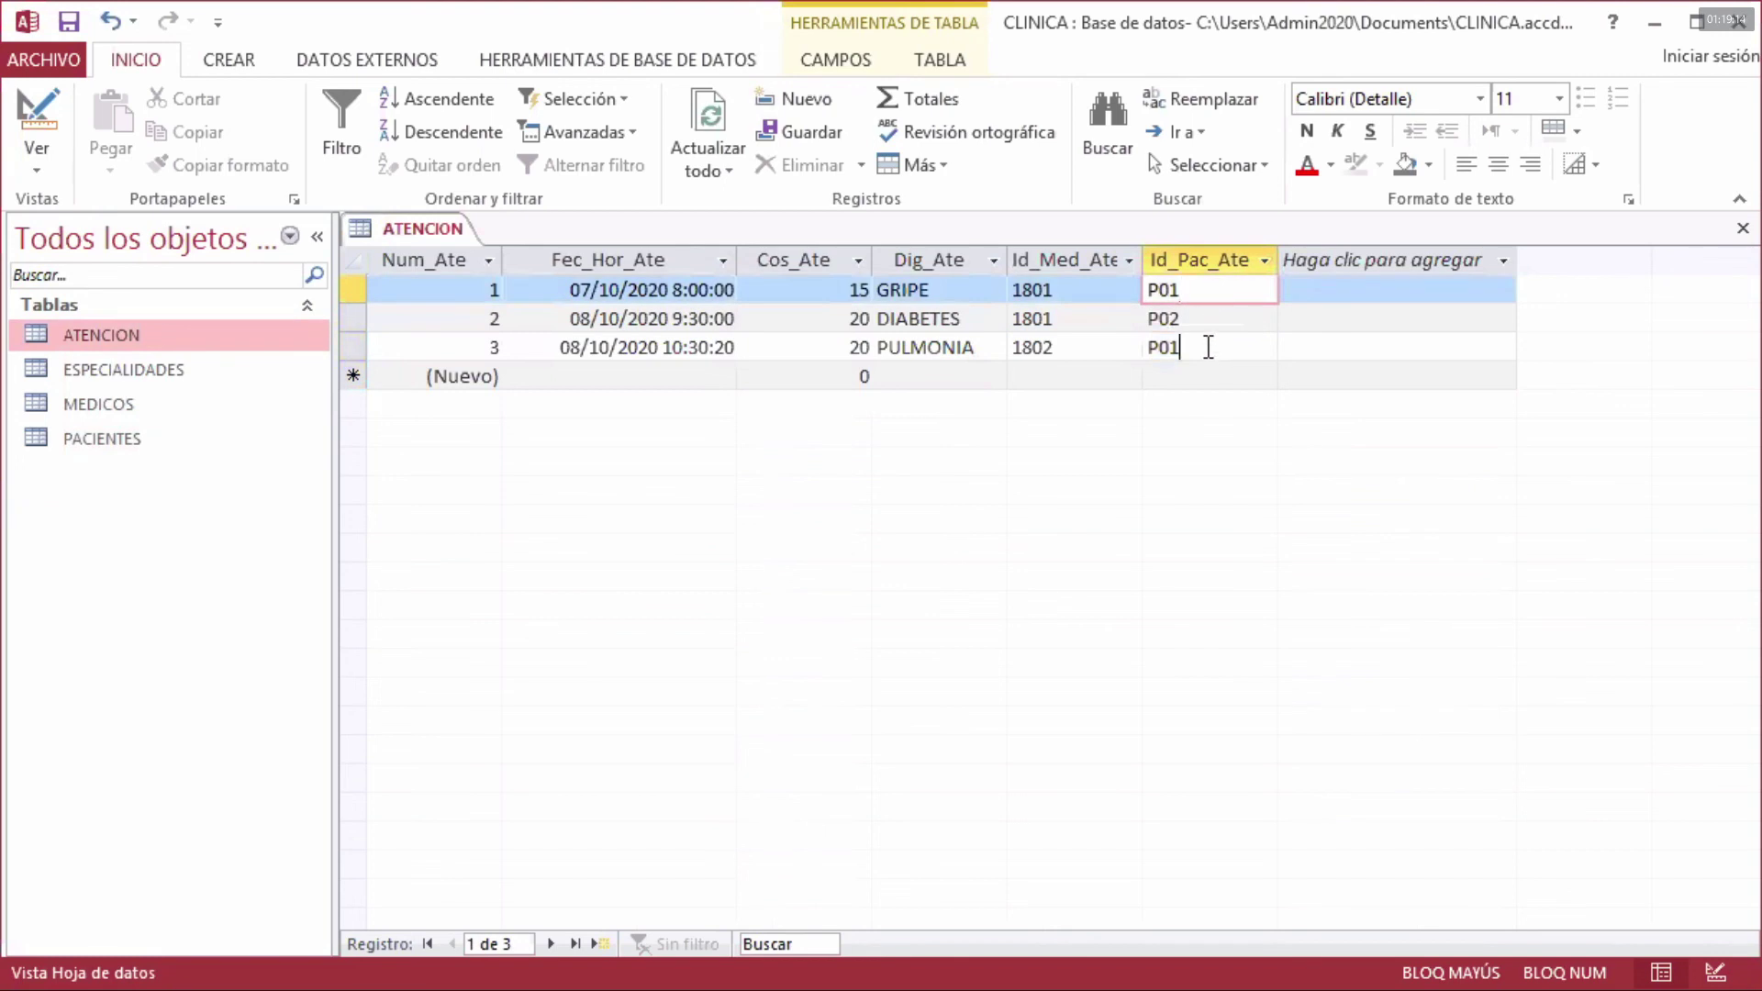
left_click(1210, 347)
left_click(1212, 318)
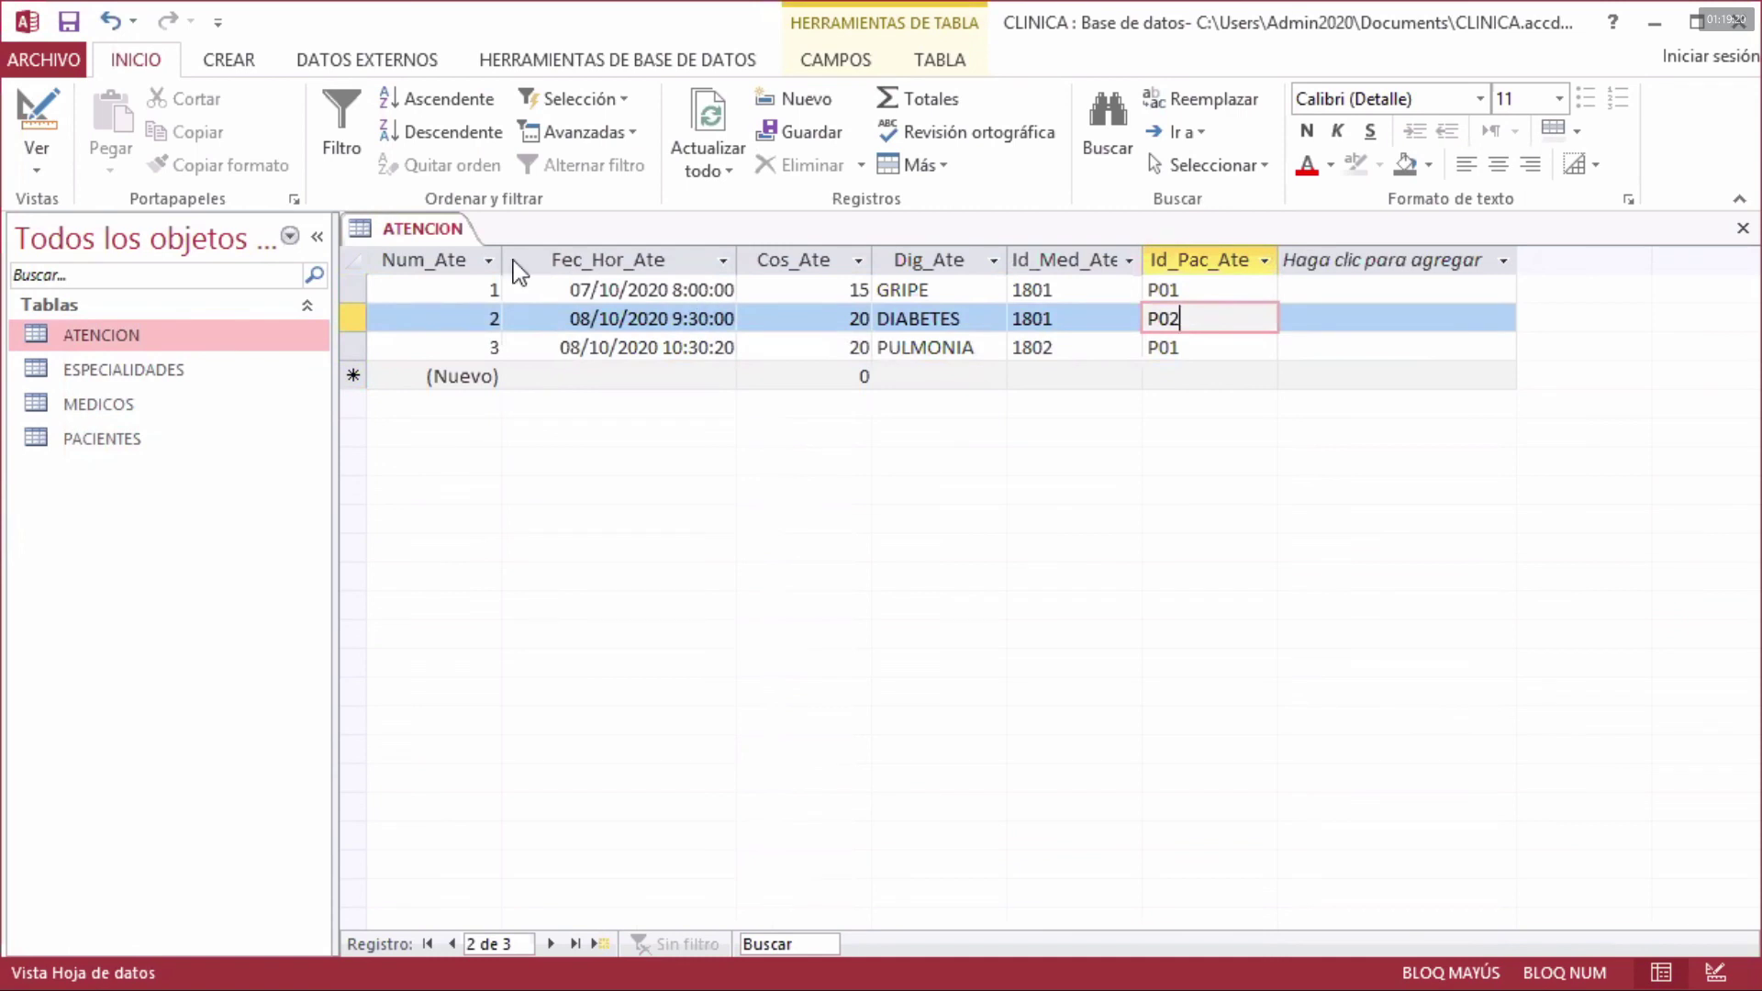
- Open the ATENCION table's design and make the Fec_Hor_Ate field required
right_click(453, 236)
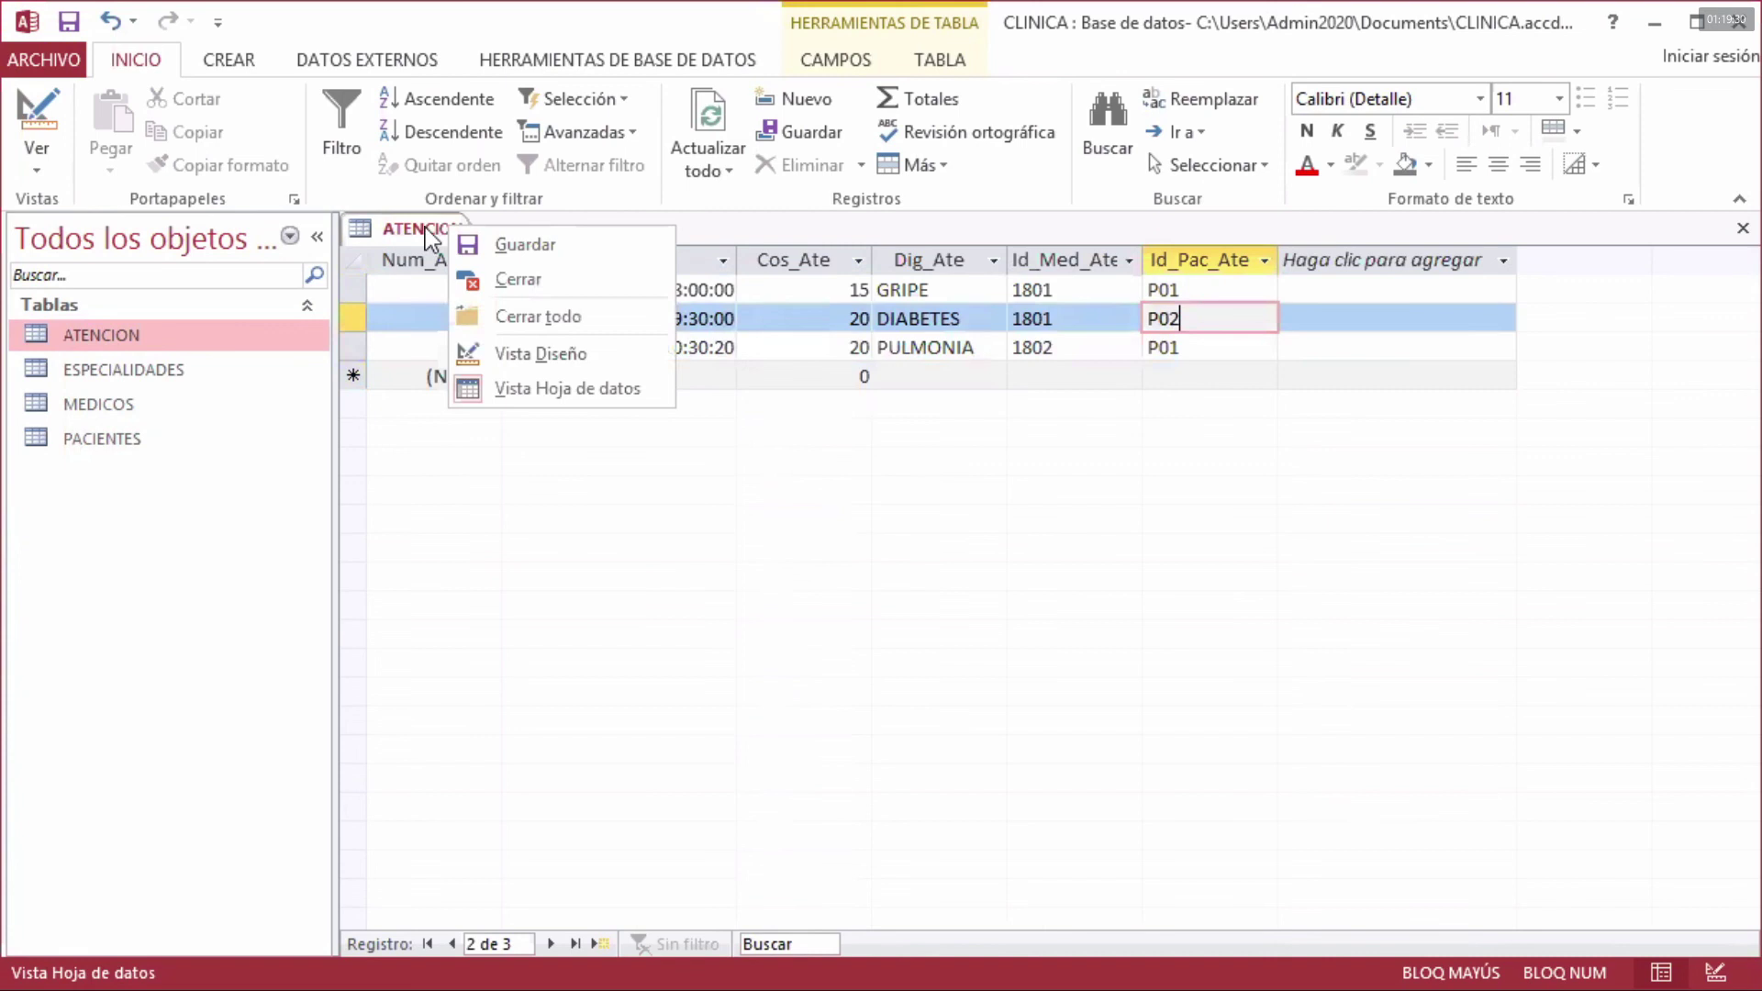
right_click(426, 227)
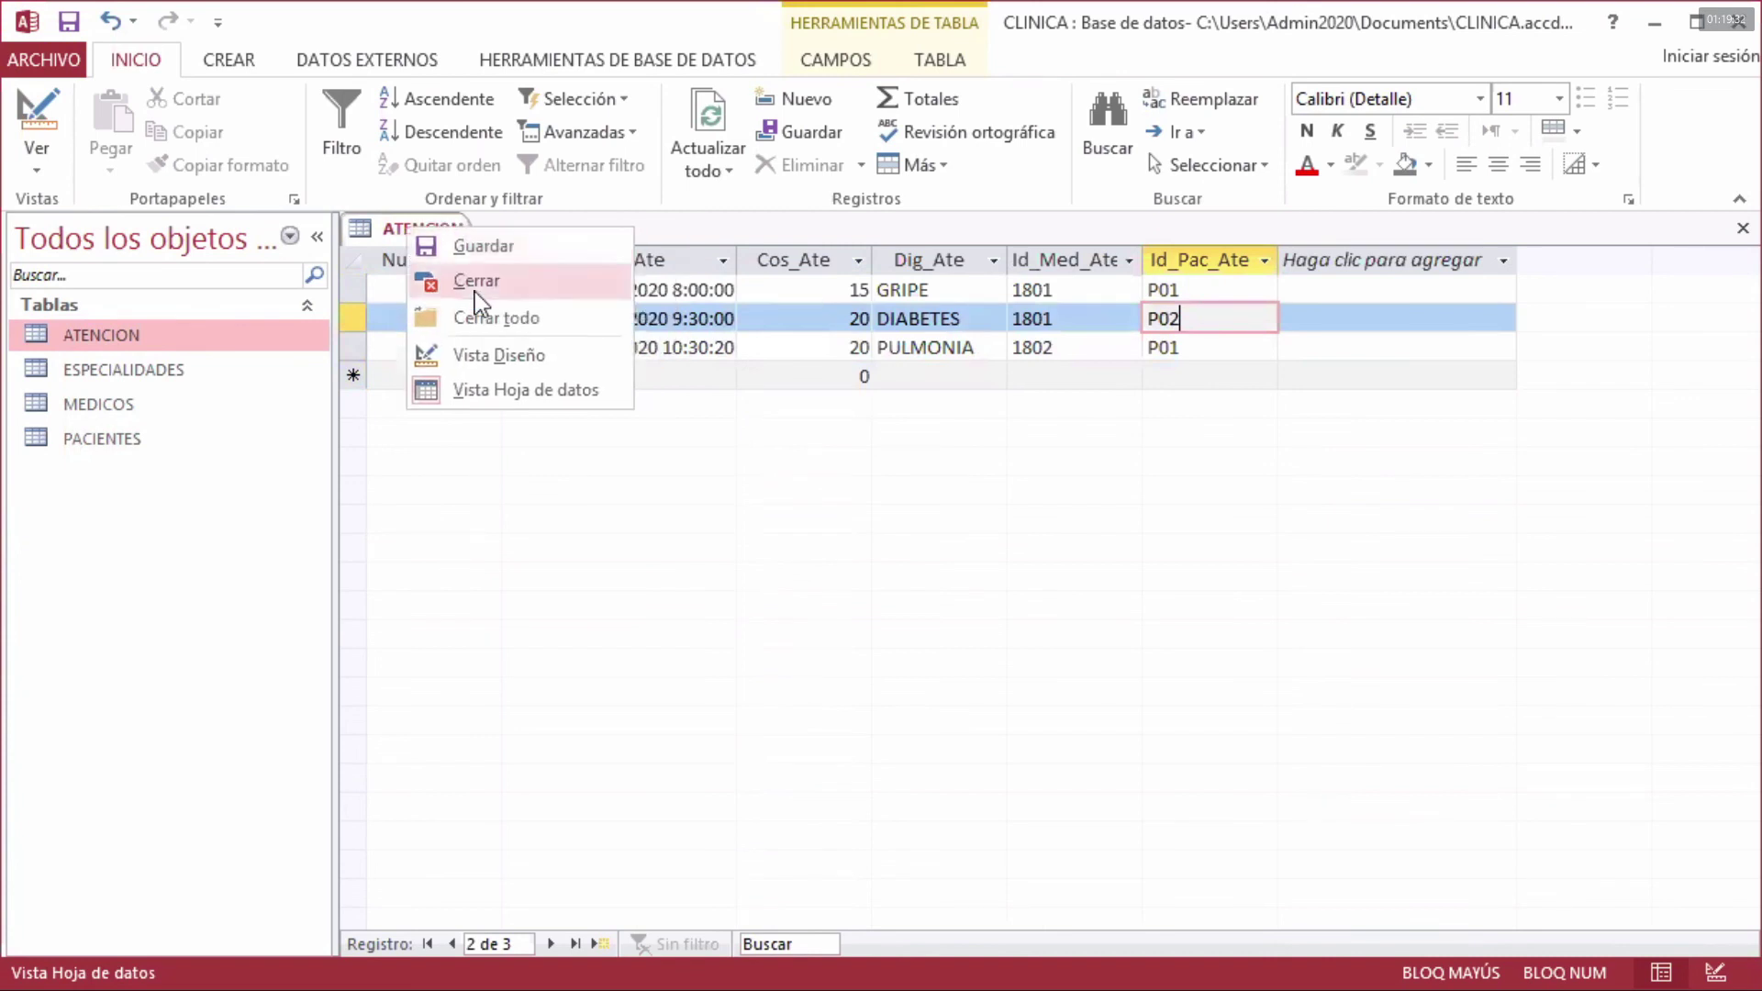
left_click(479, 359)
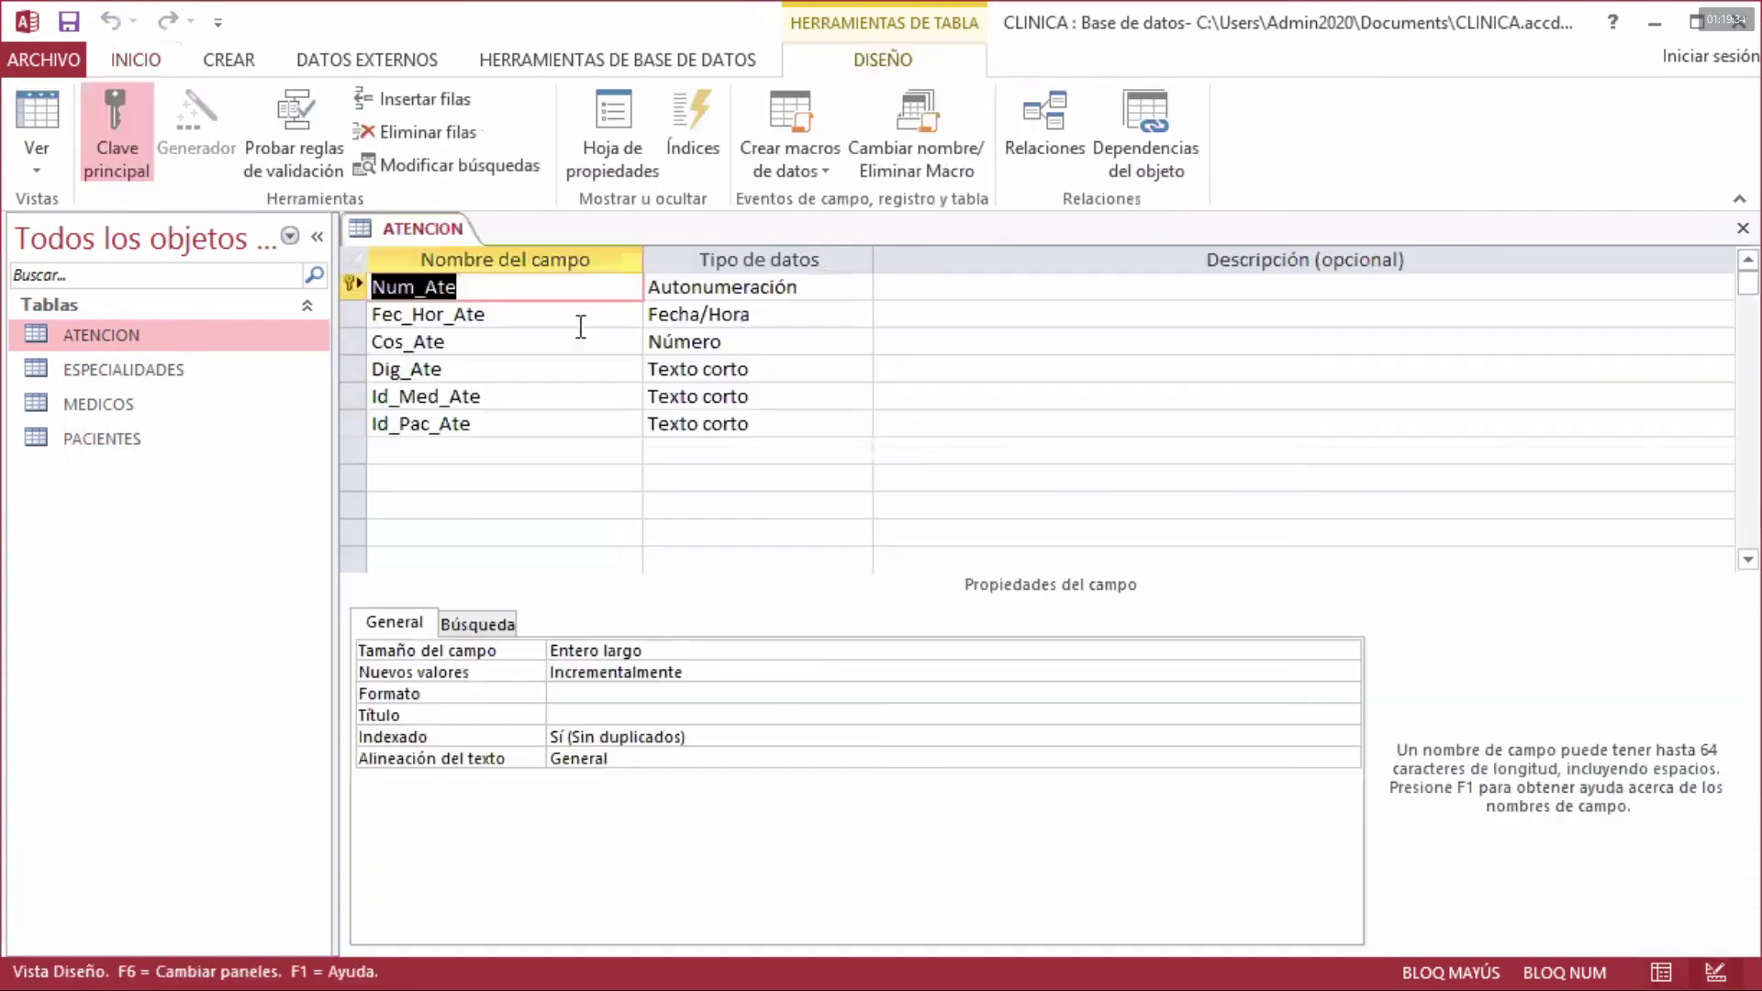
left_click(502, 312)
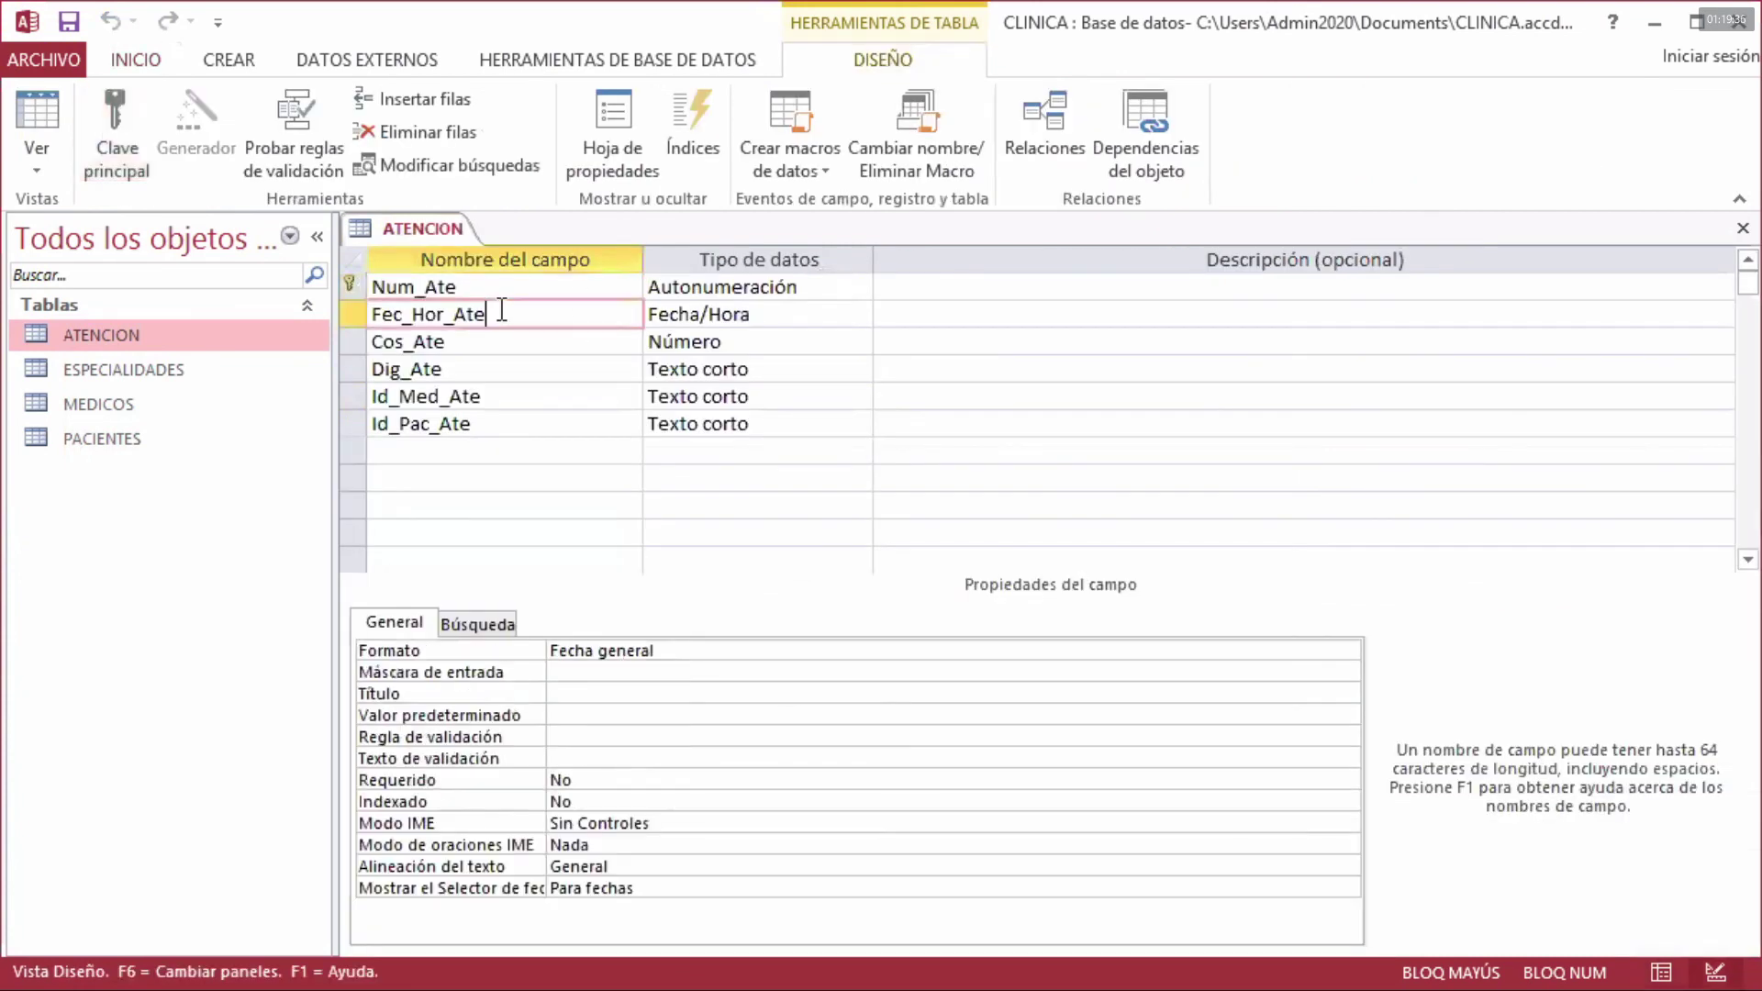
double_click(585, 782)
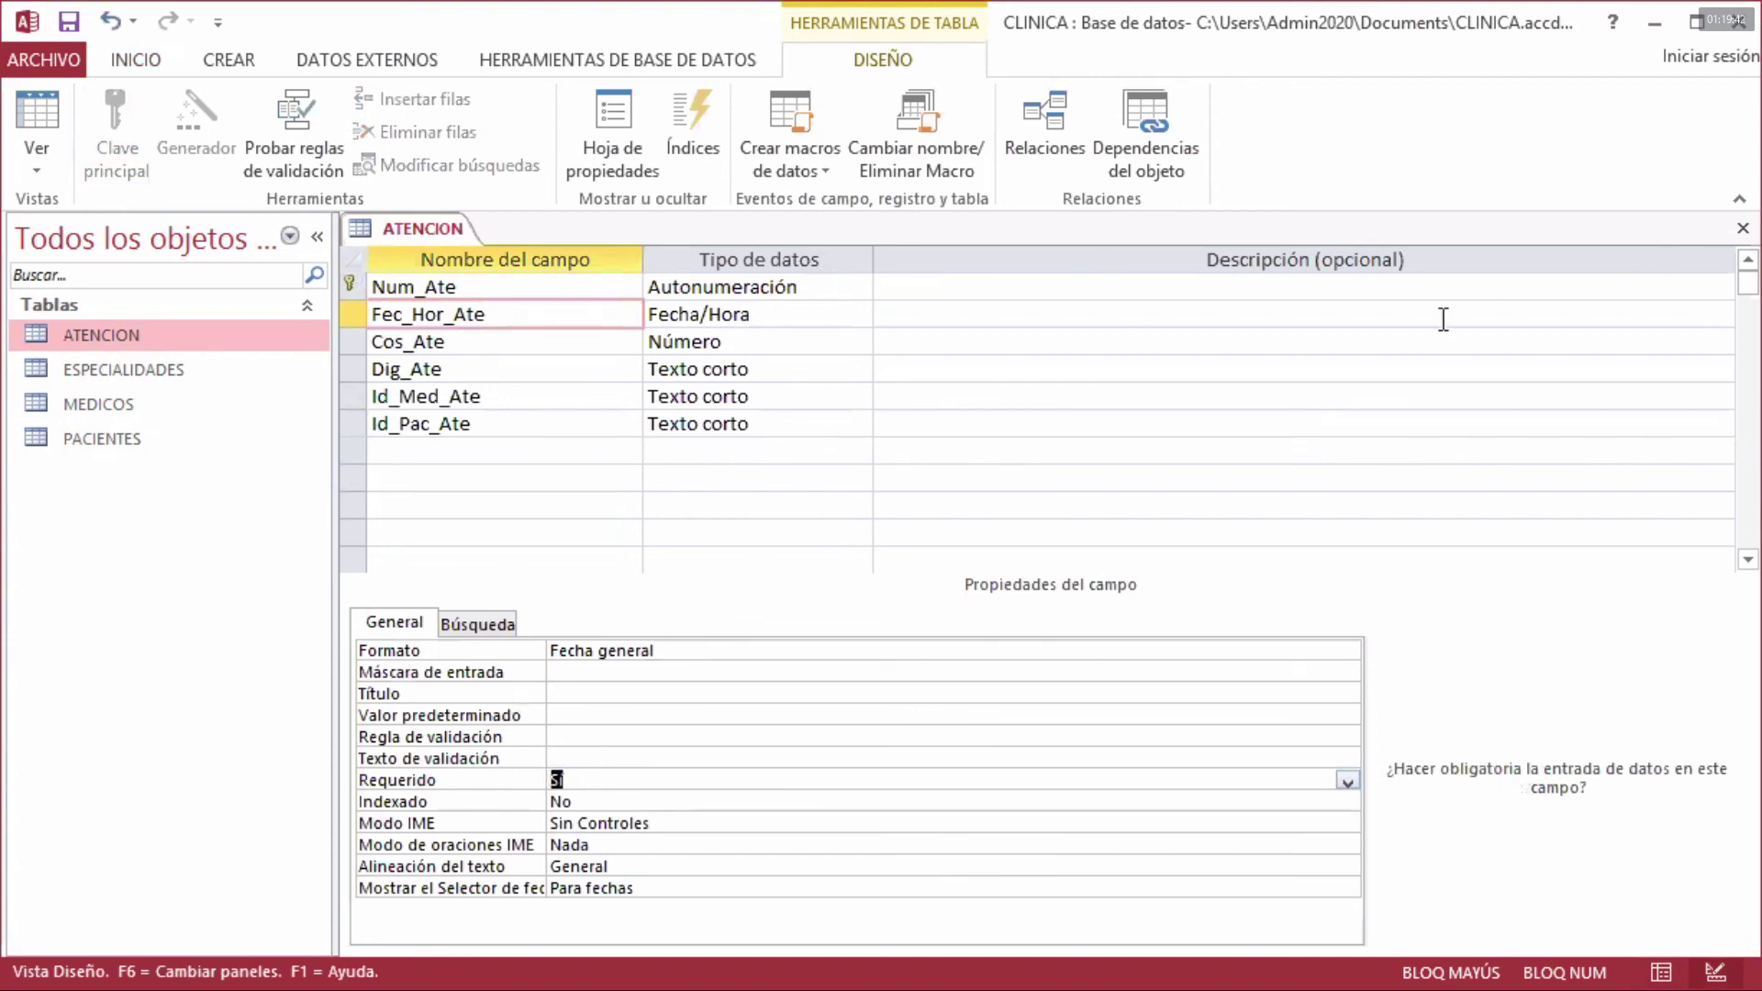
- Review the Cos_Ate and Dig_Ate properties, then close ATENCION, saving its design and checking existing data against the new rules
left_click(524, 344)
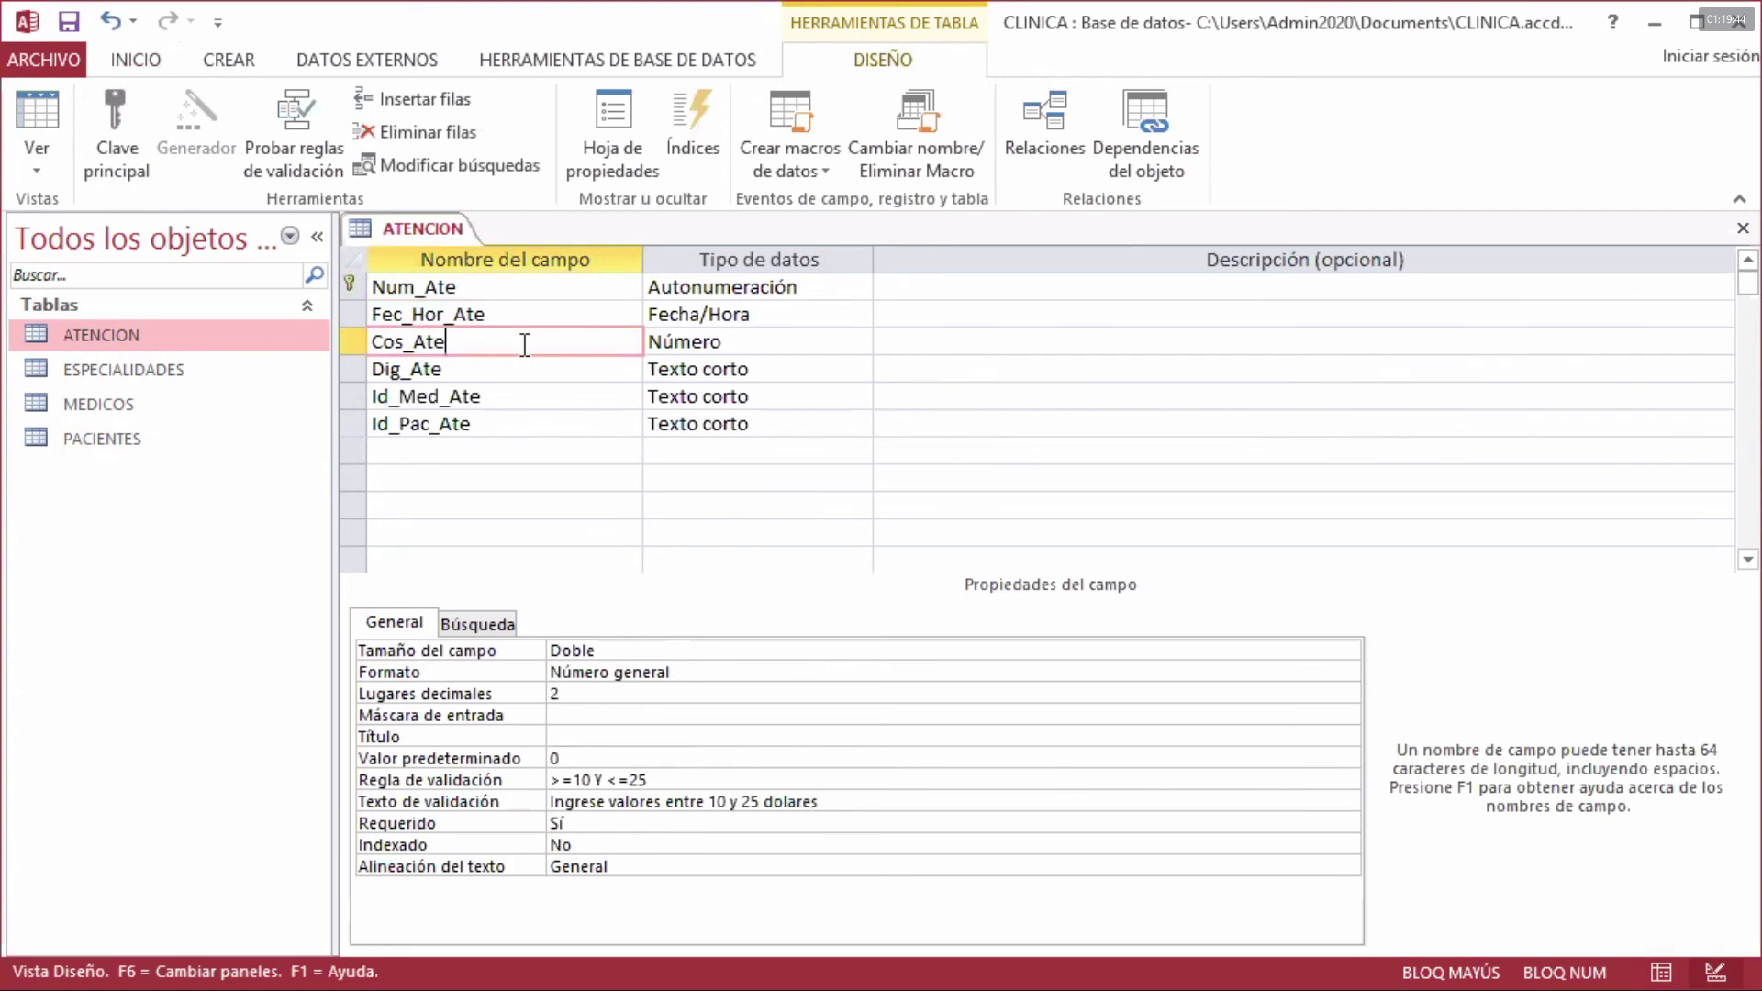
left_click(520, 373)
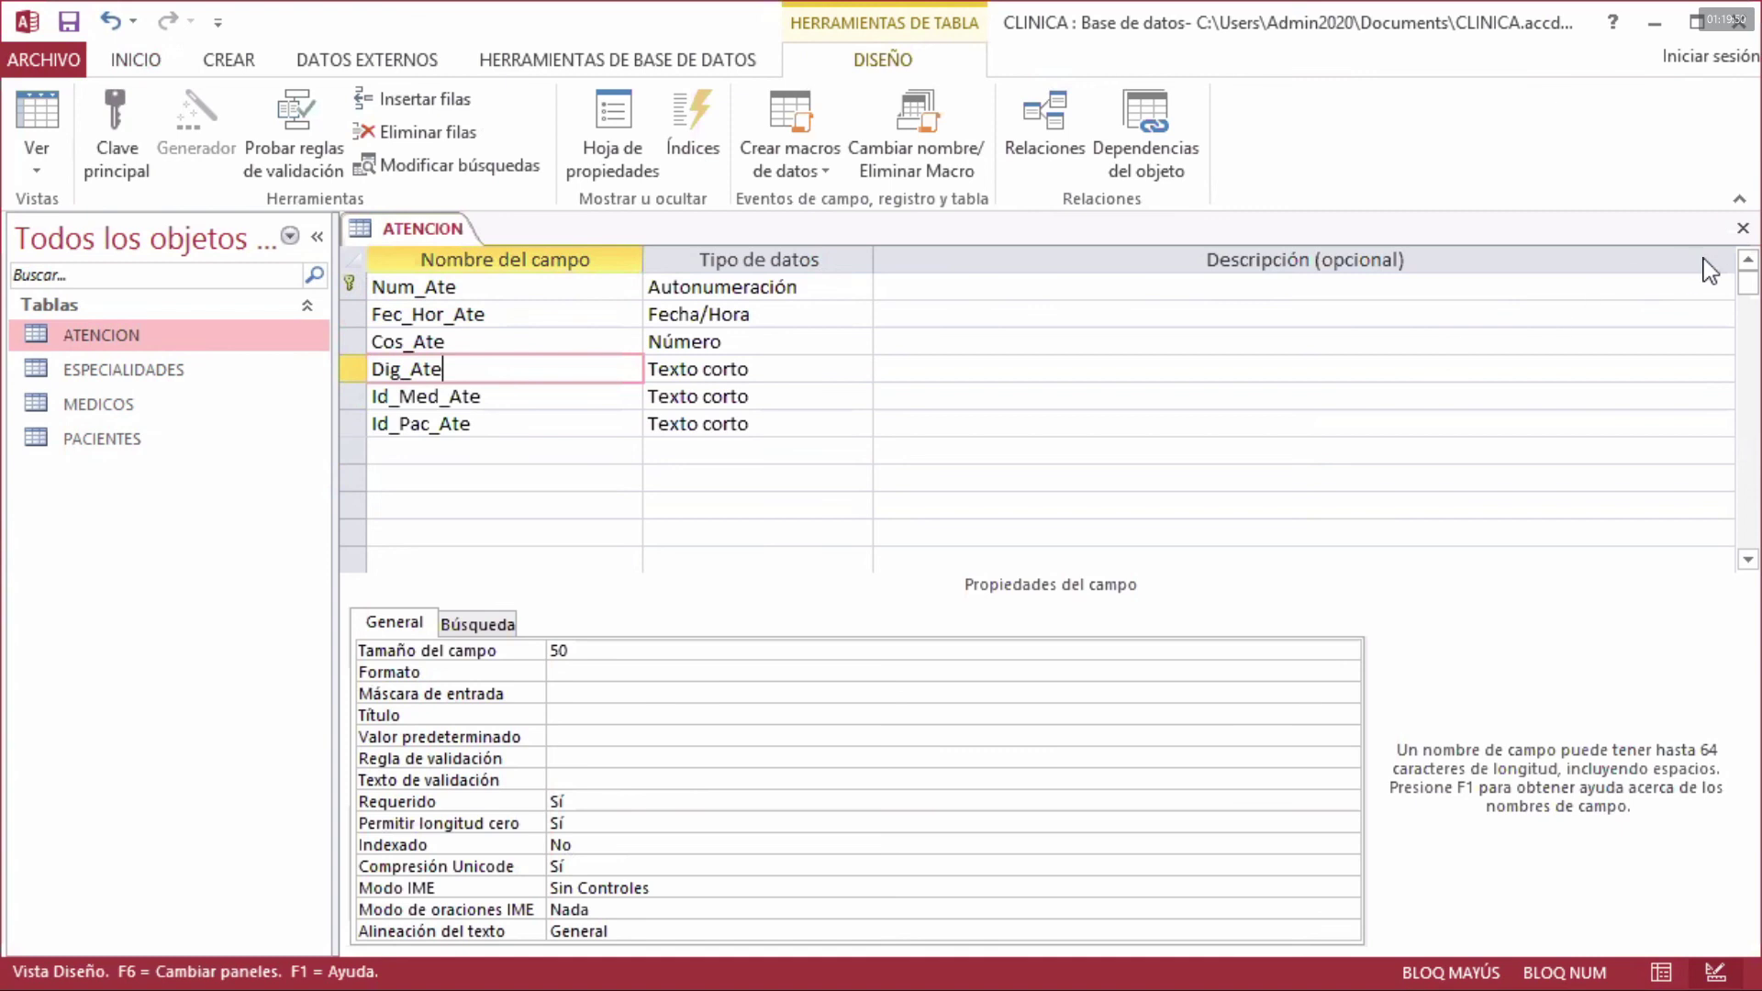
left_click(1742, 229)
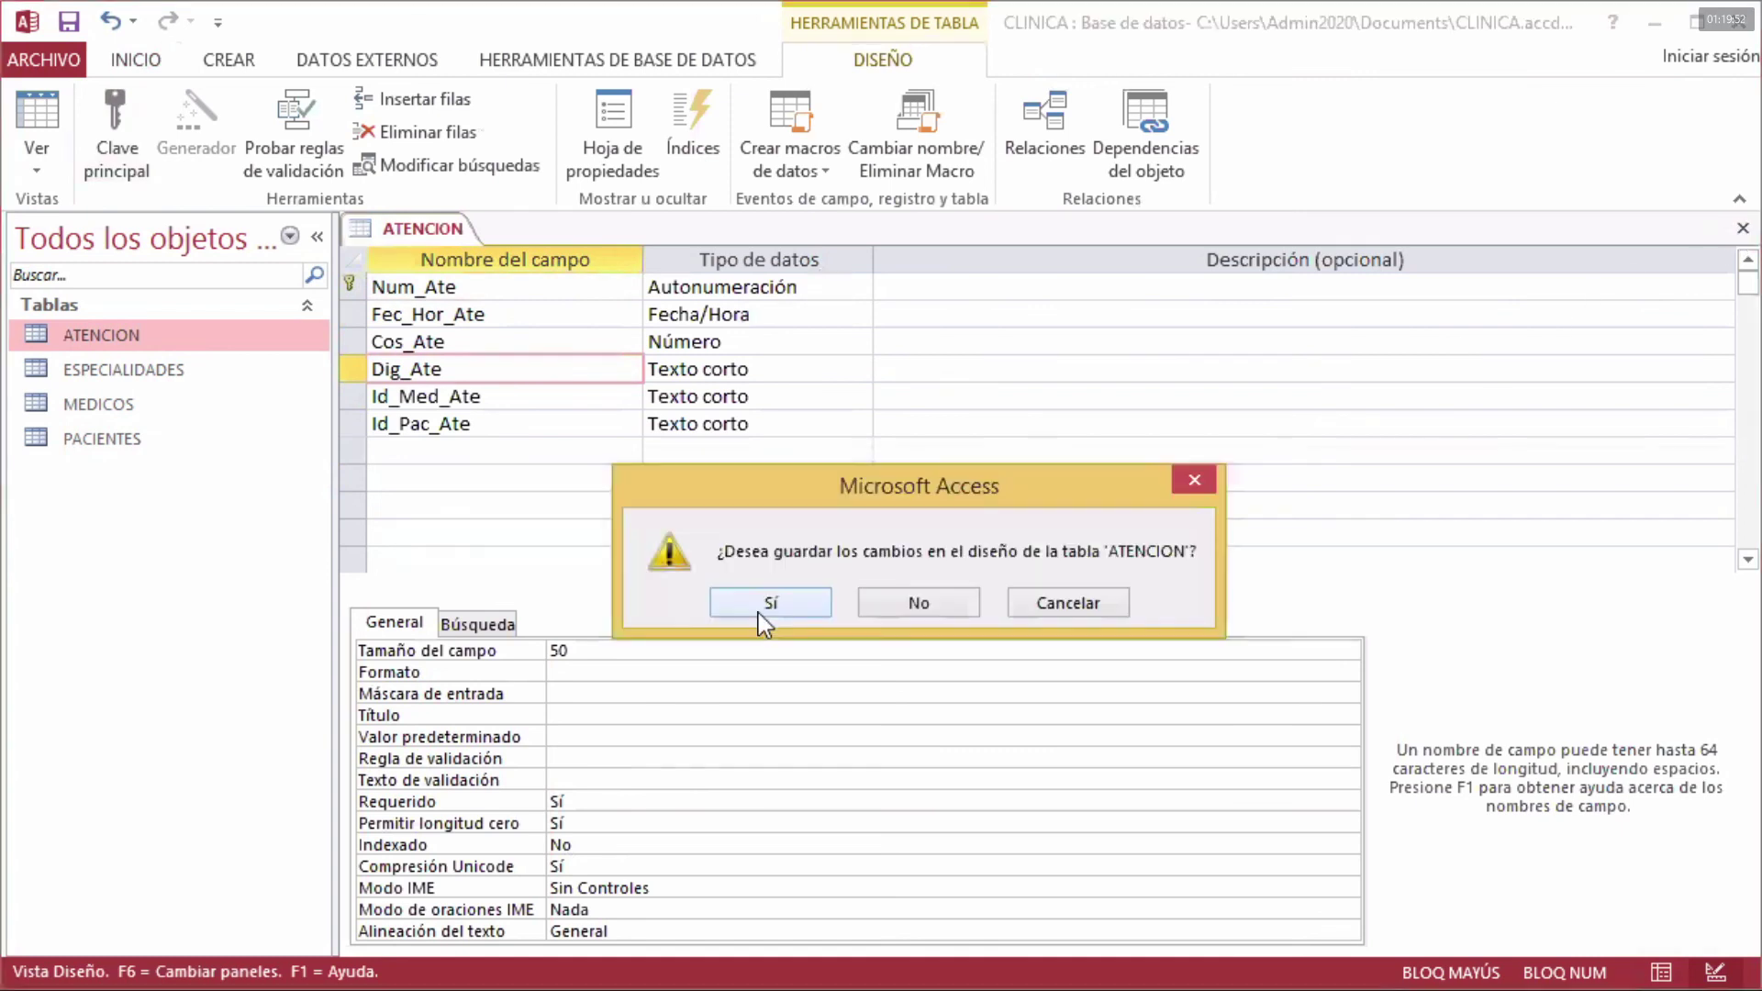
left_click(764, 613)
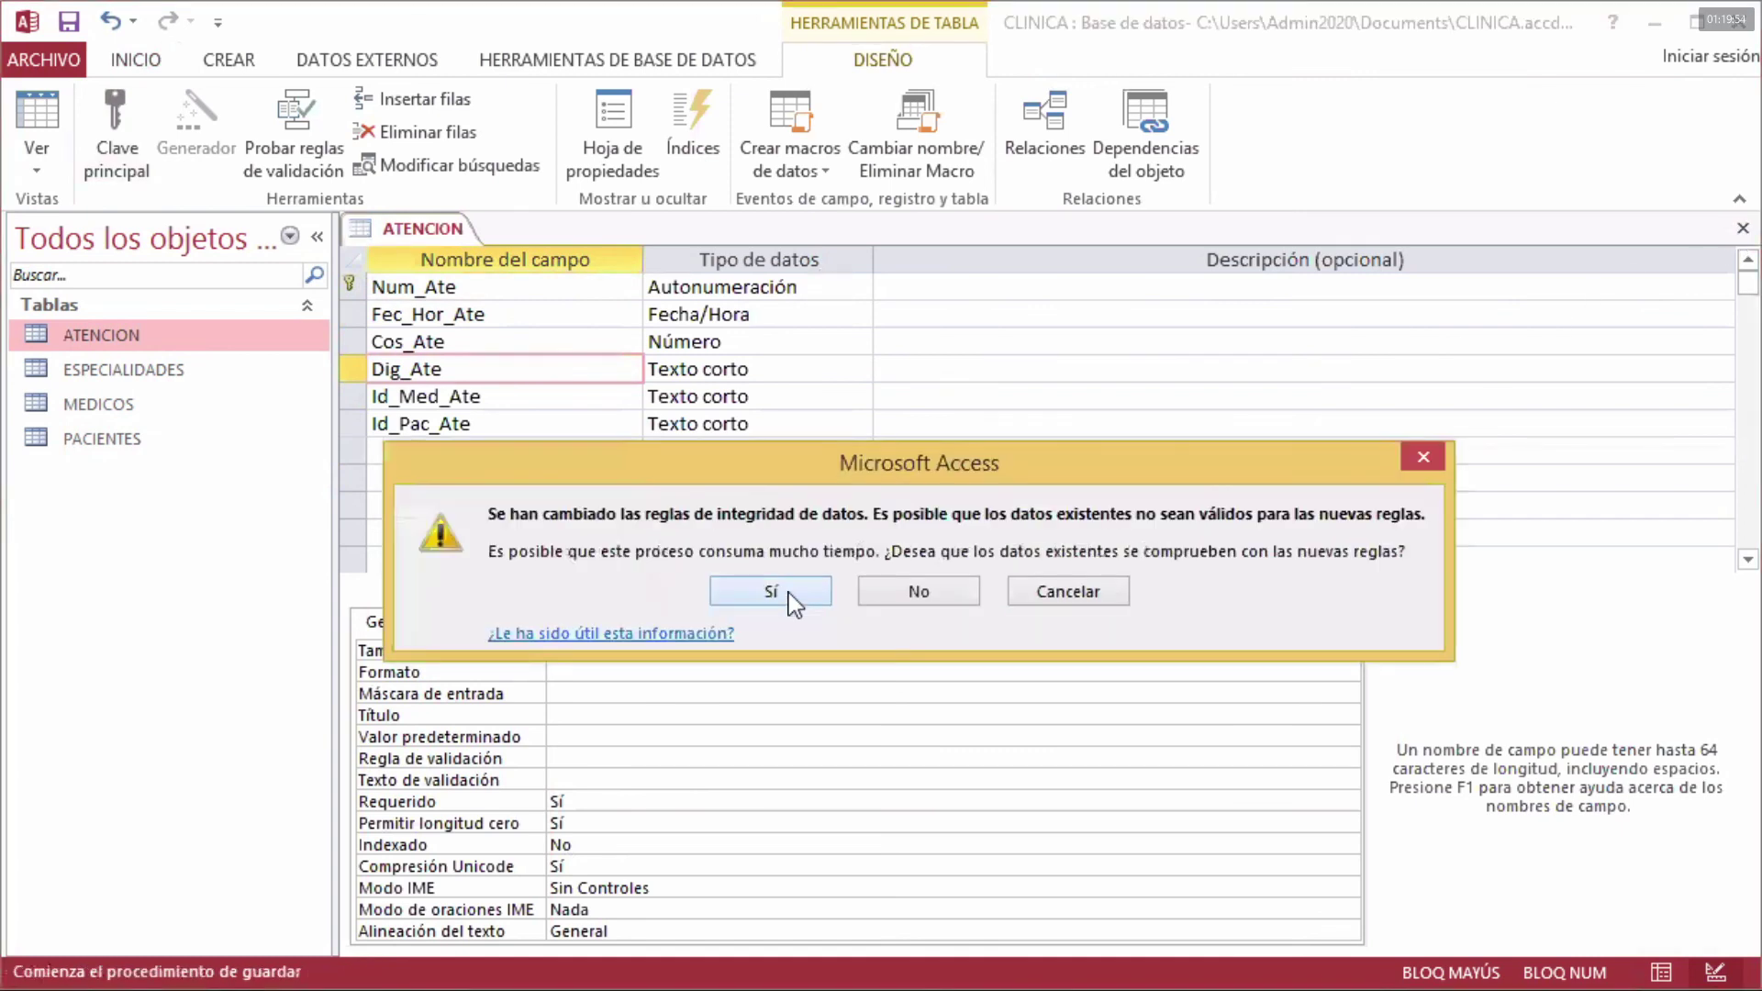
left_click(787, 595)
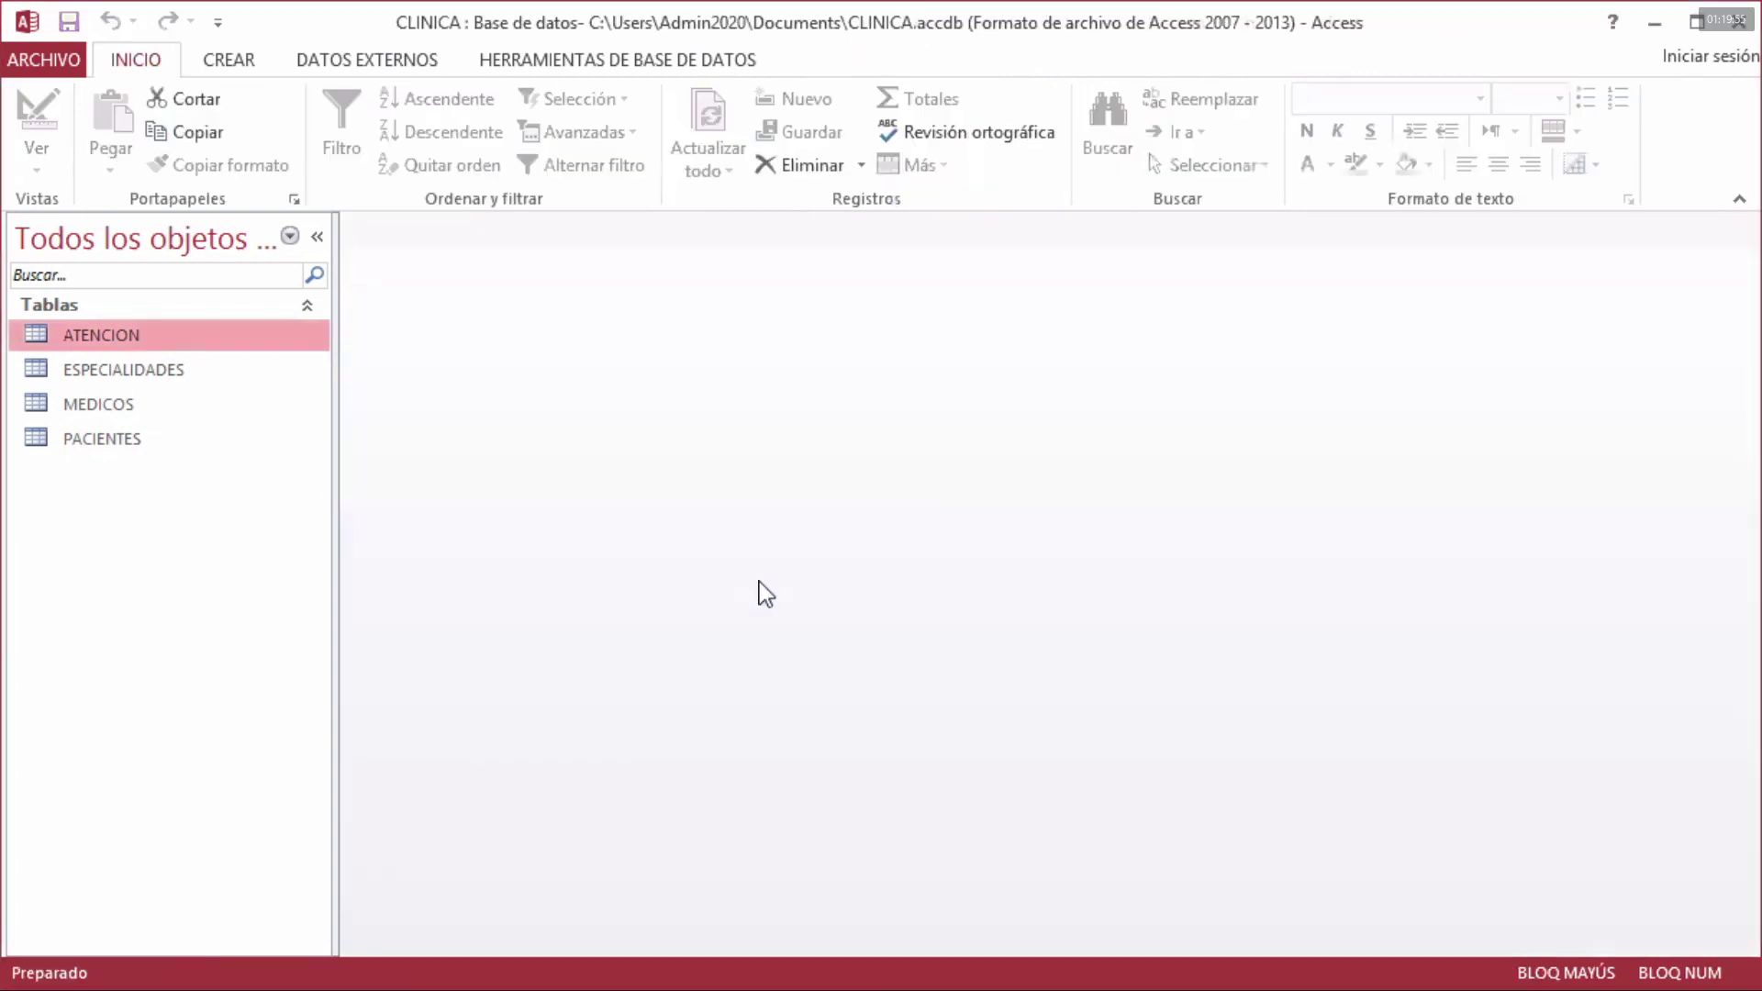
- Reopen the ATENCION table, switch it to design view and select the Fec_Hor_Ate field
double_click(138, 341)
left_click(621, 378)
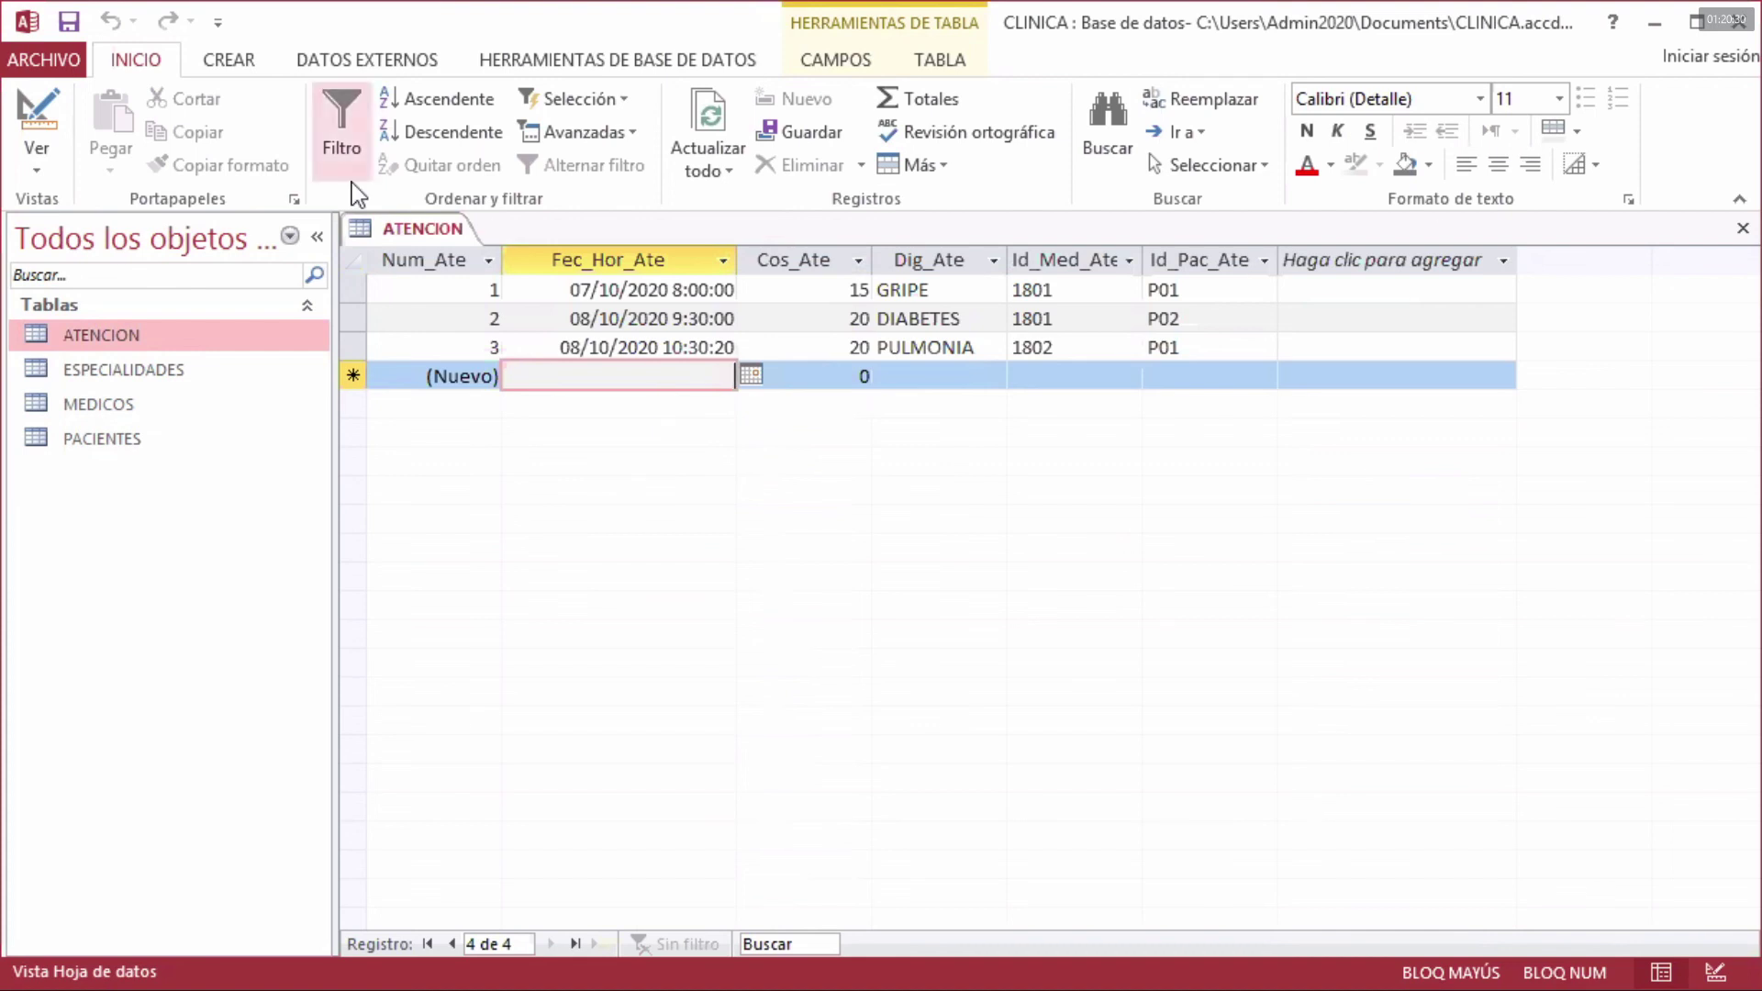
right_click(446, 235)
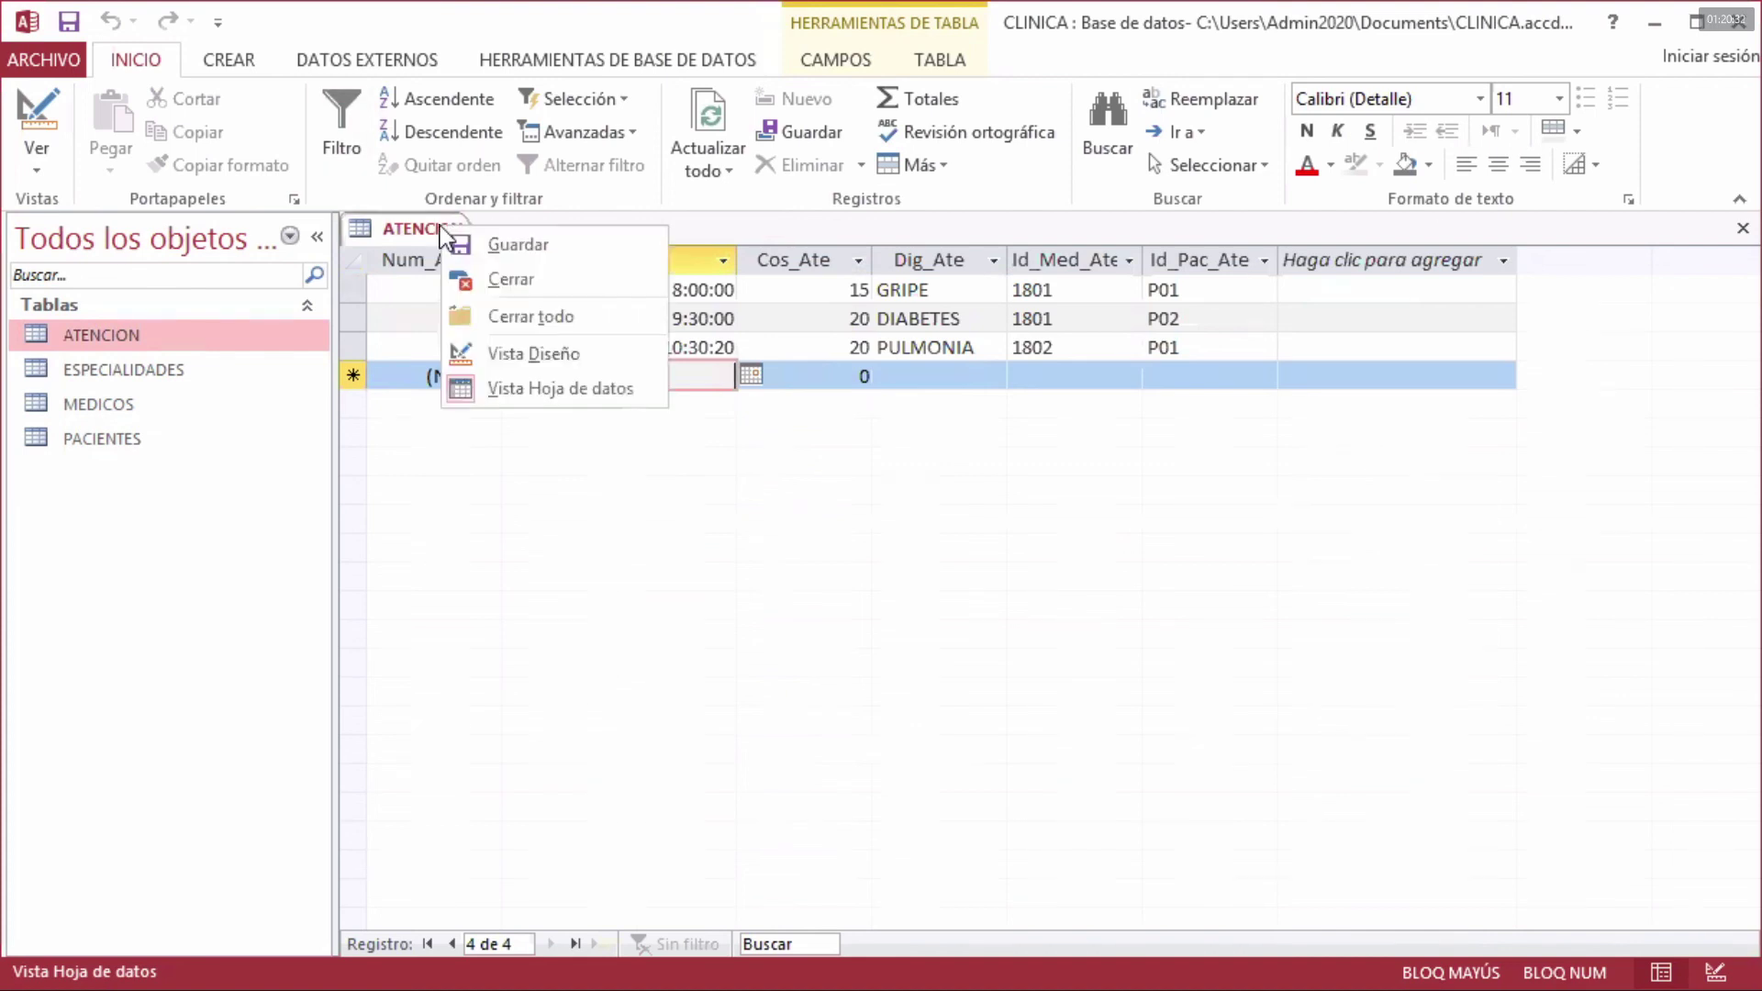
left_click(553, 356)
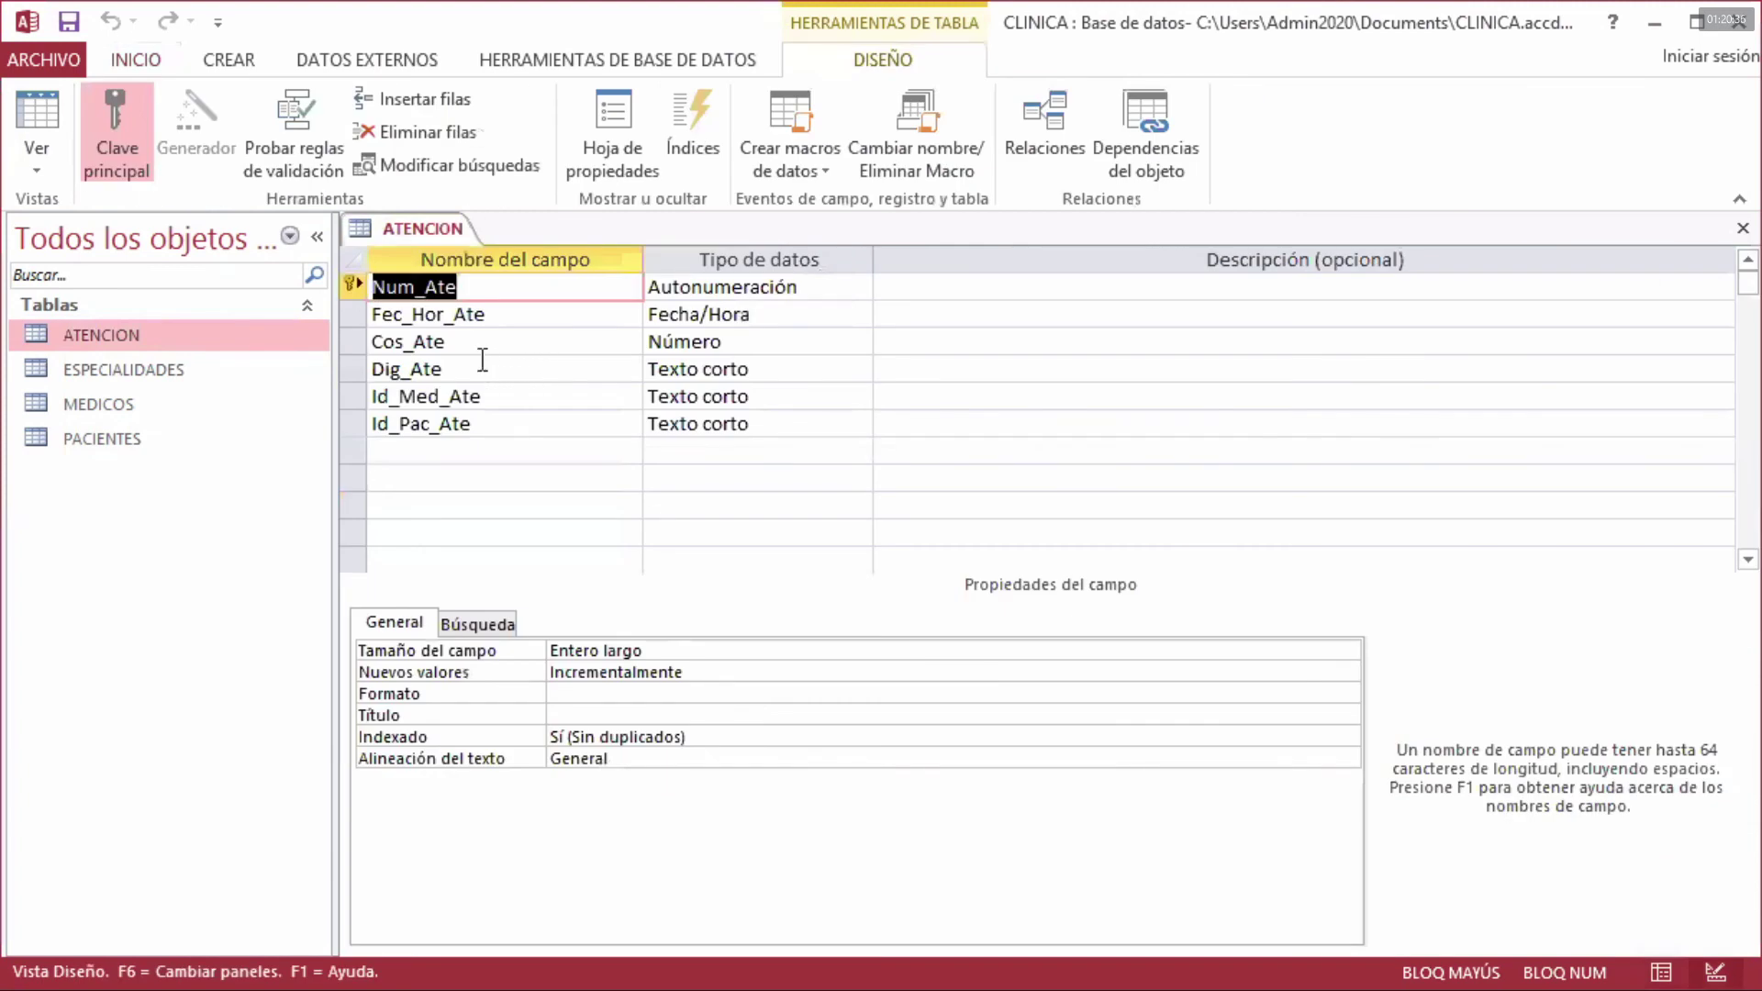
left_click(490, 316)
left_click(677, 323)
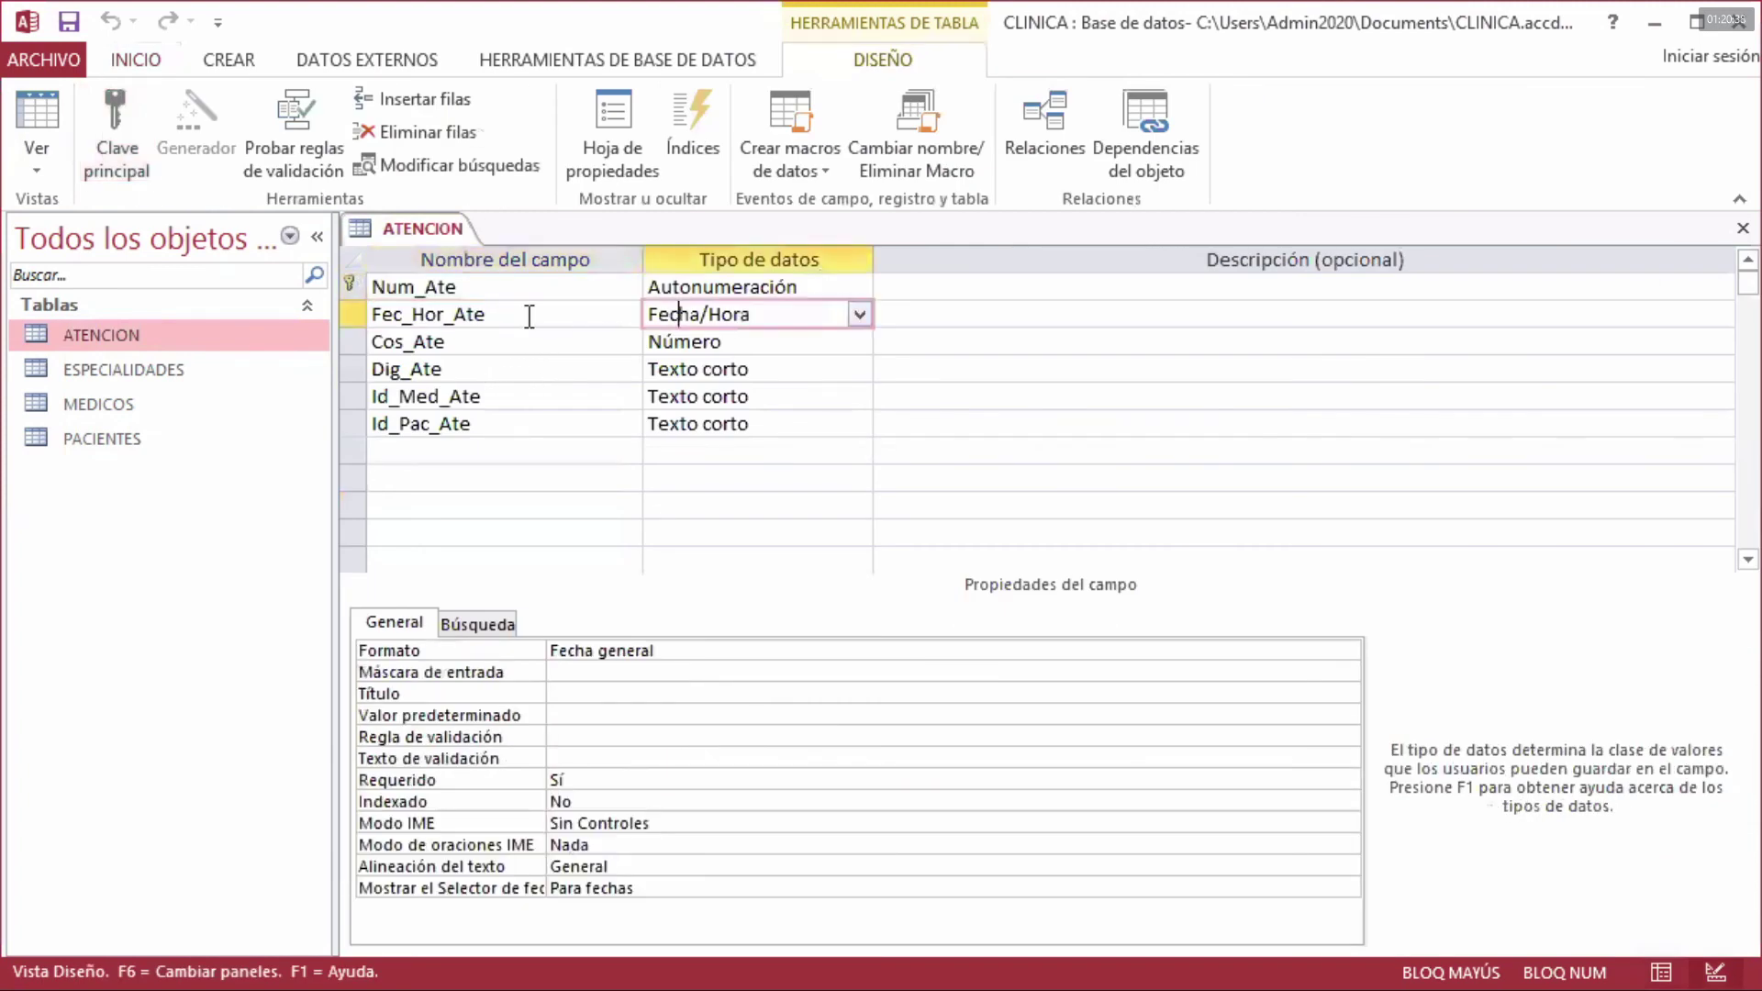
left_click(526, 315)
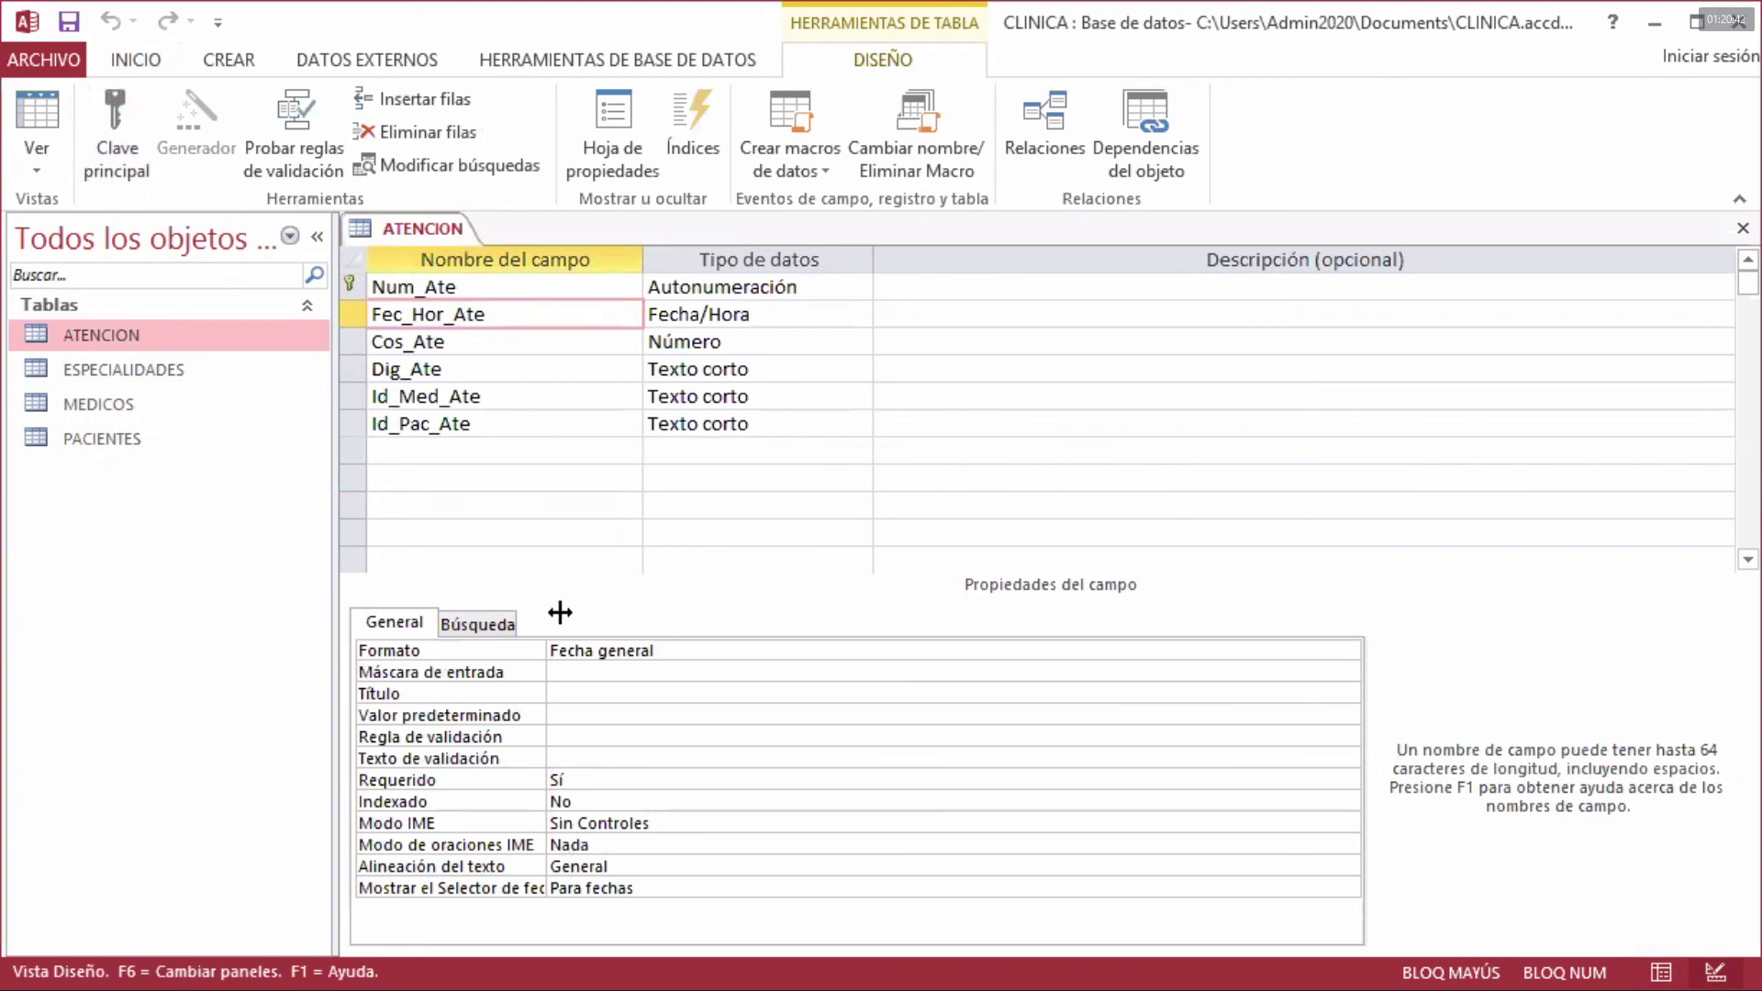
- Try to give Fec_Hor_Ate the default value DATE+TIME through the expression builder and save the table design
left_click(563, 716)
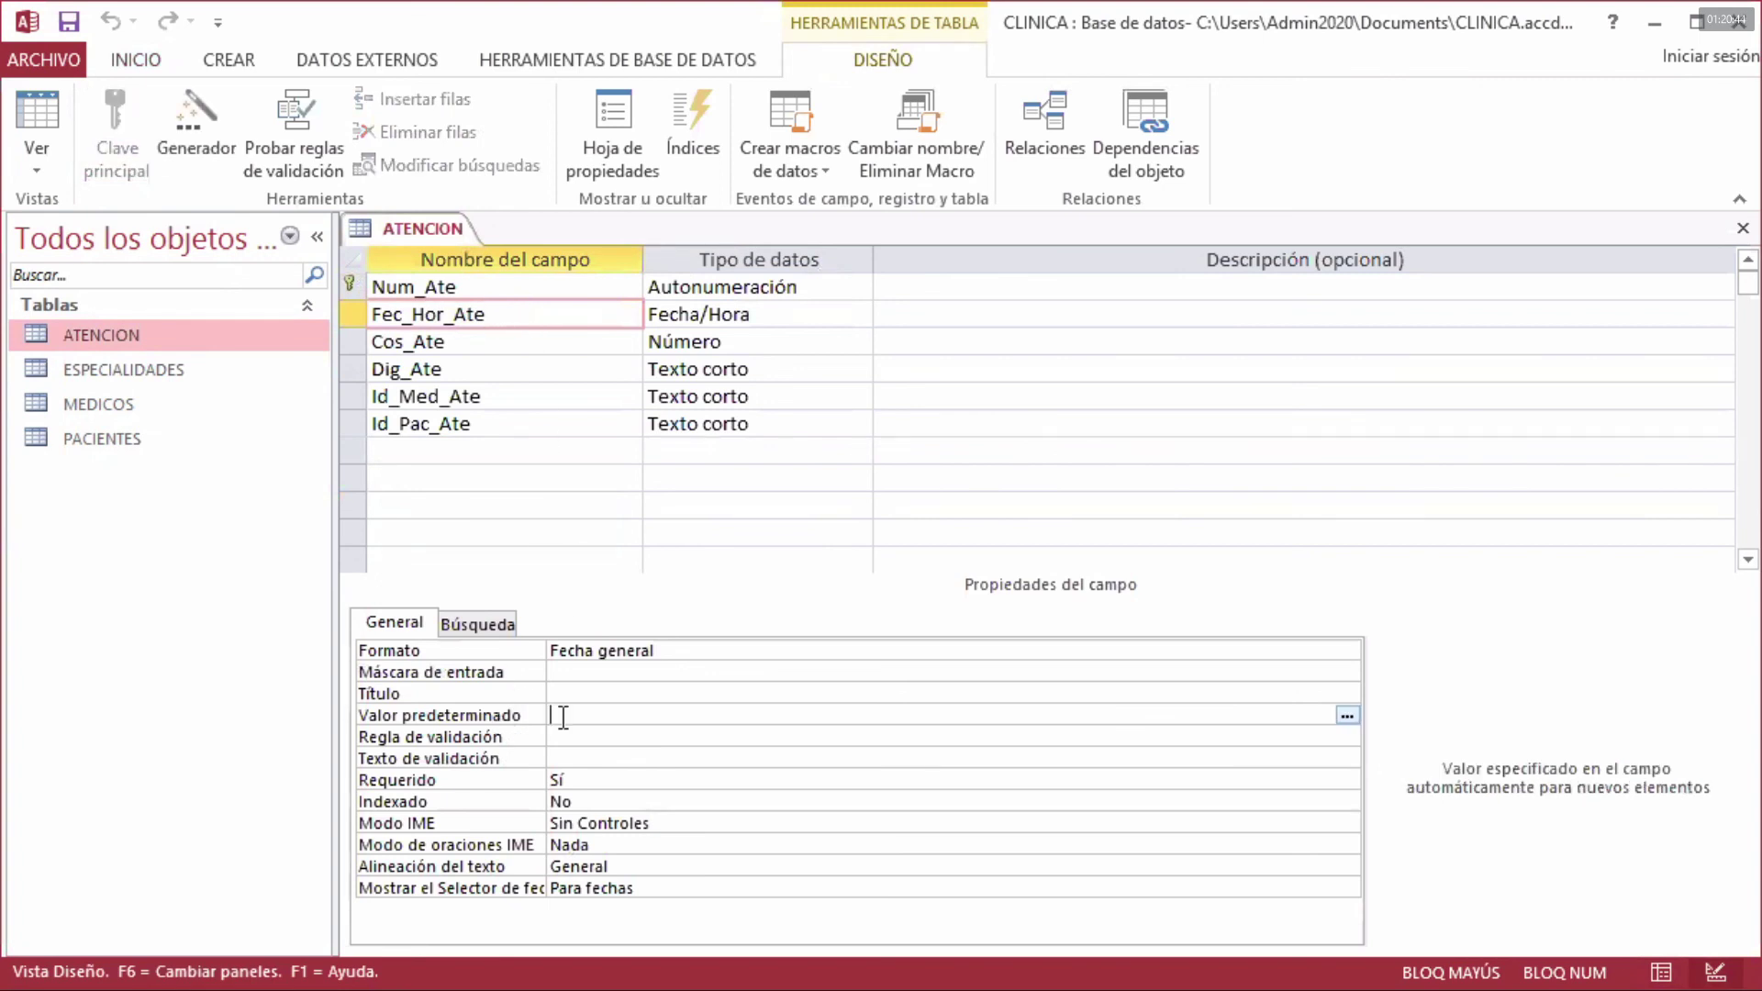
left_click(1347, 717)
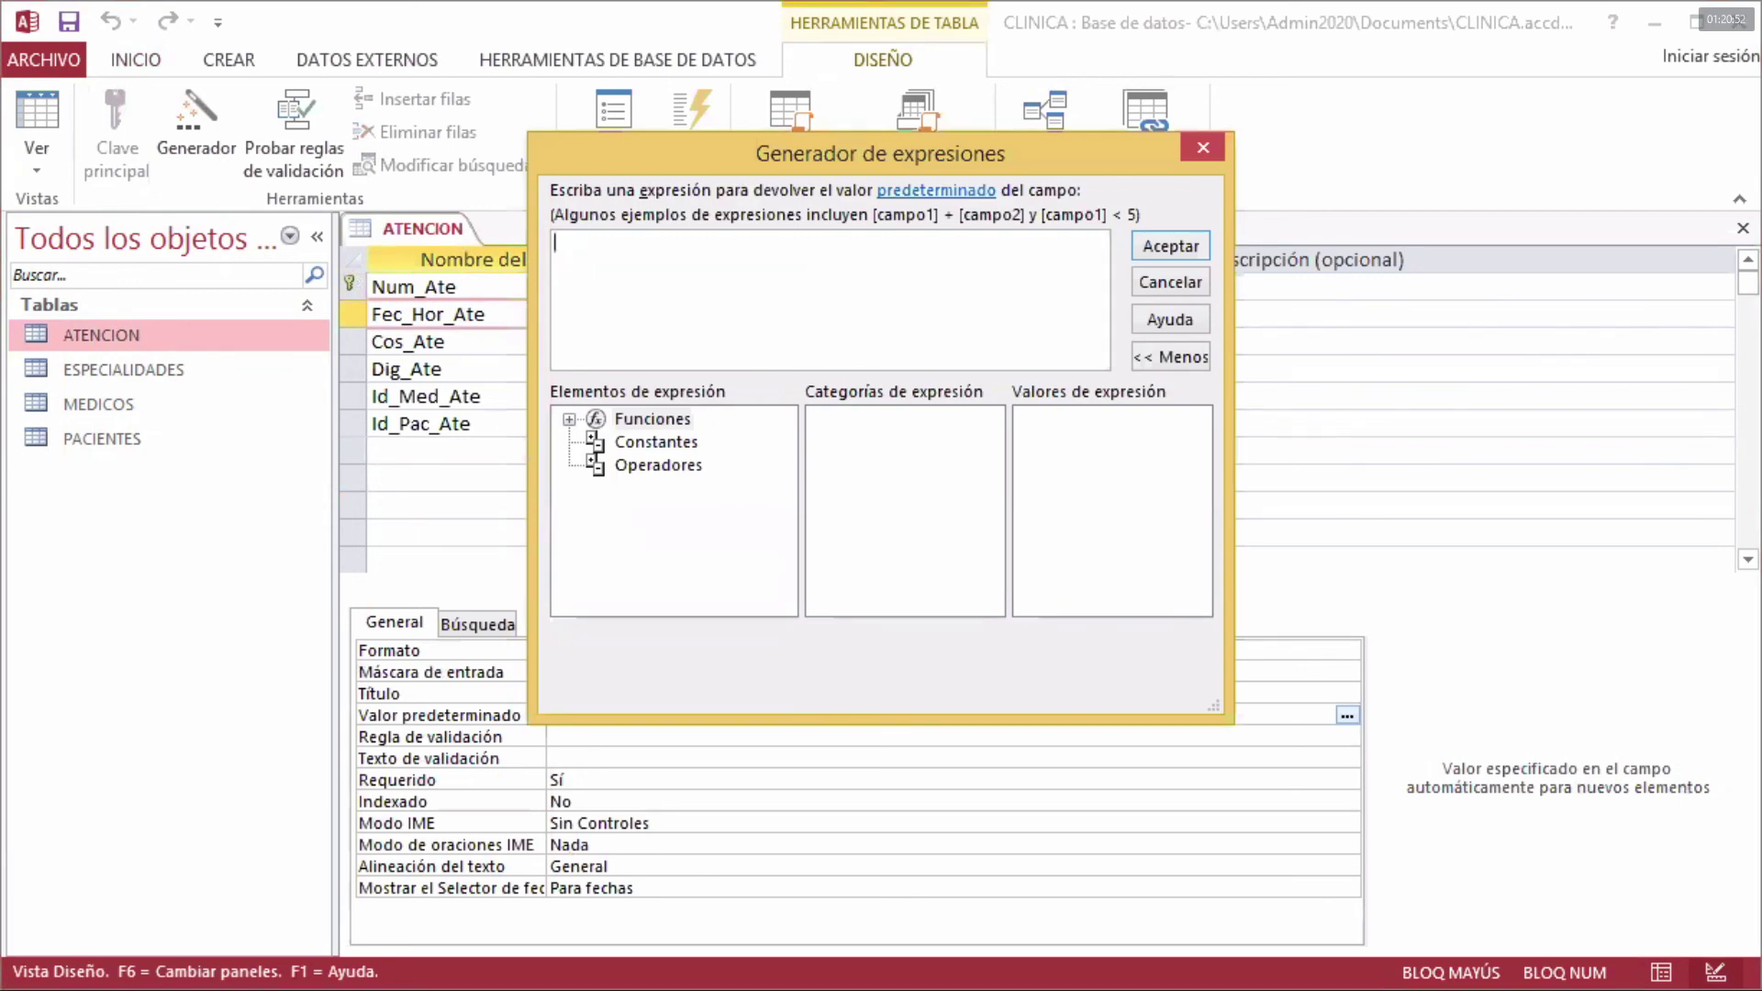
type("DATE+TIME")
left_click(1191, 248)
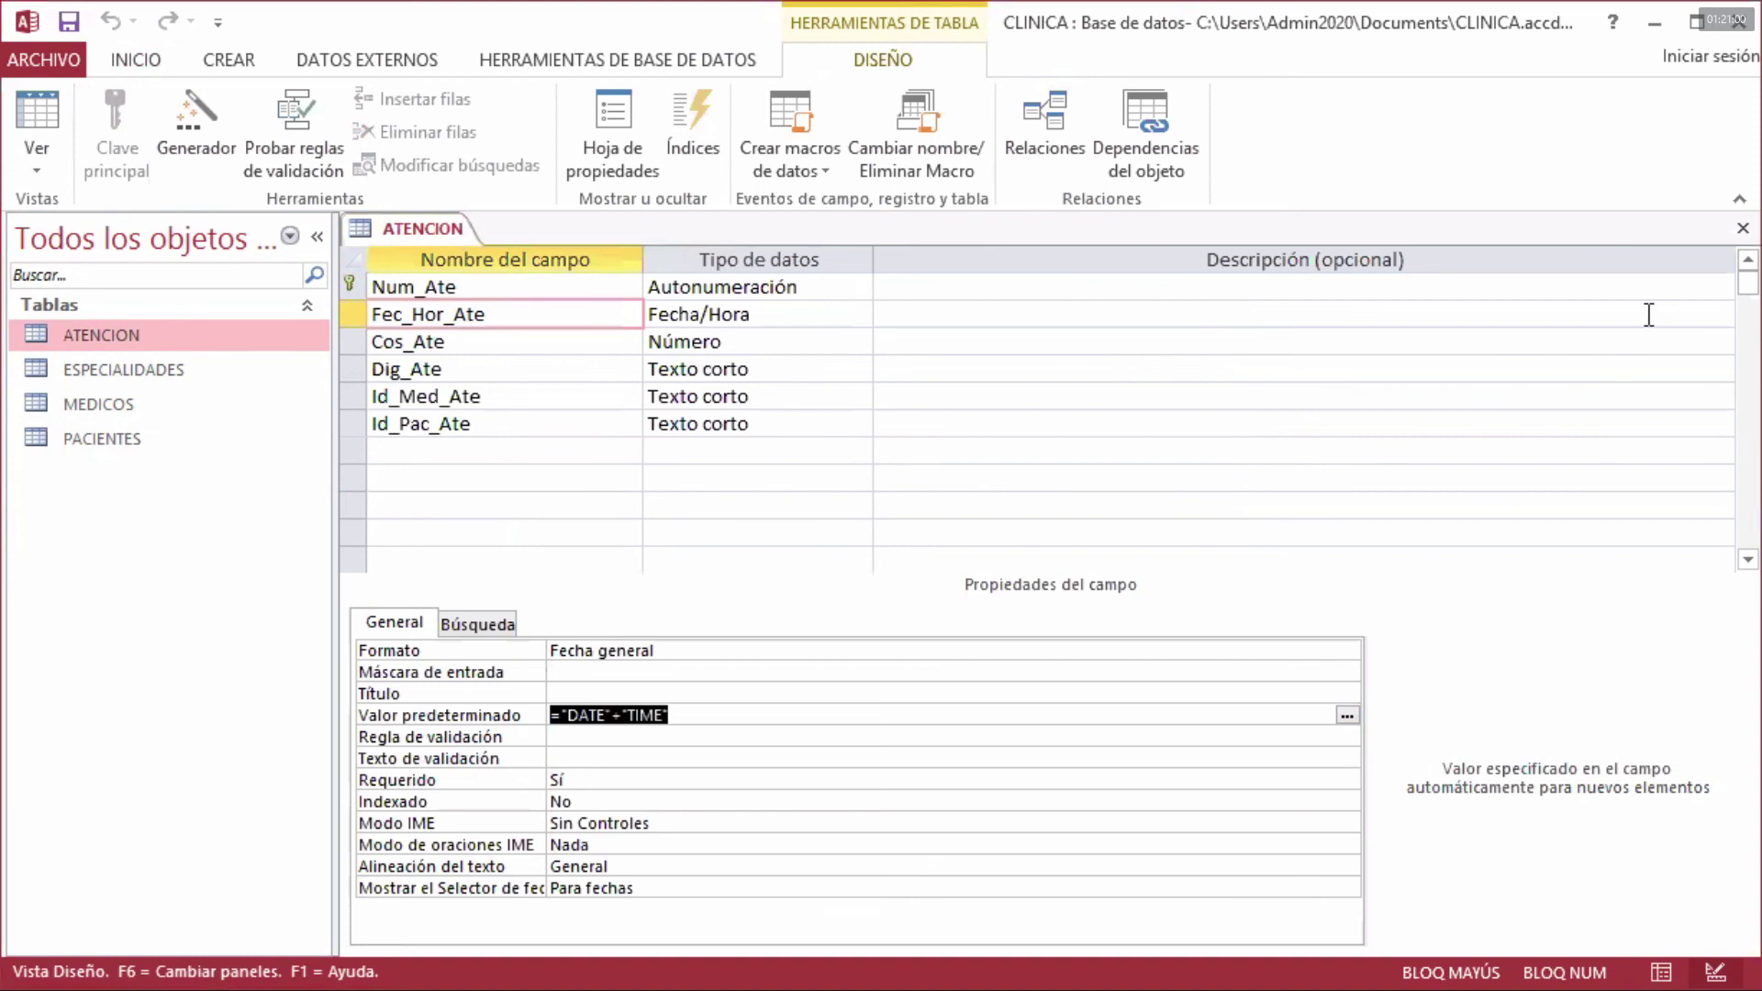
left_click(1743, 228)
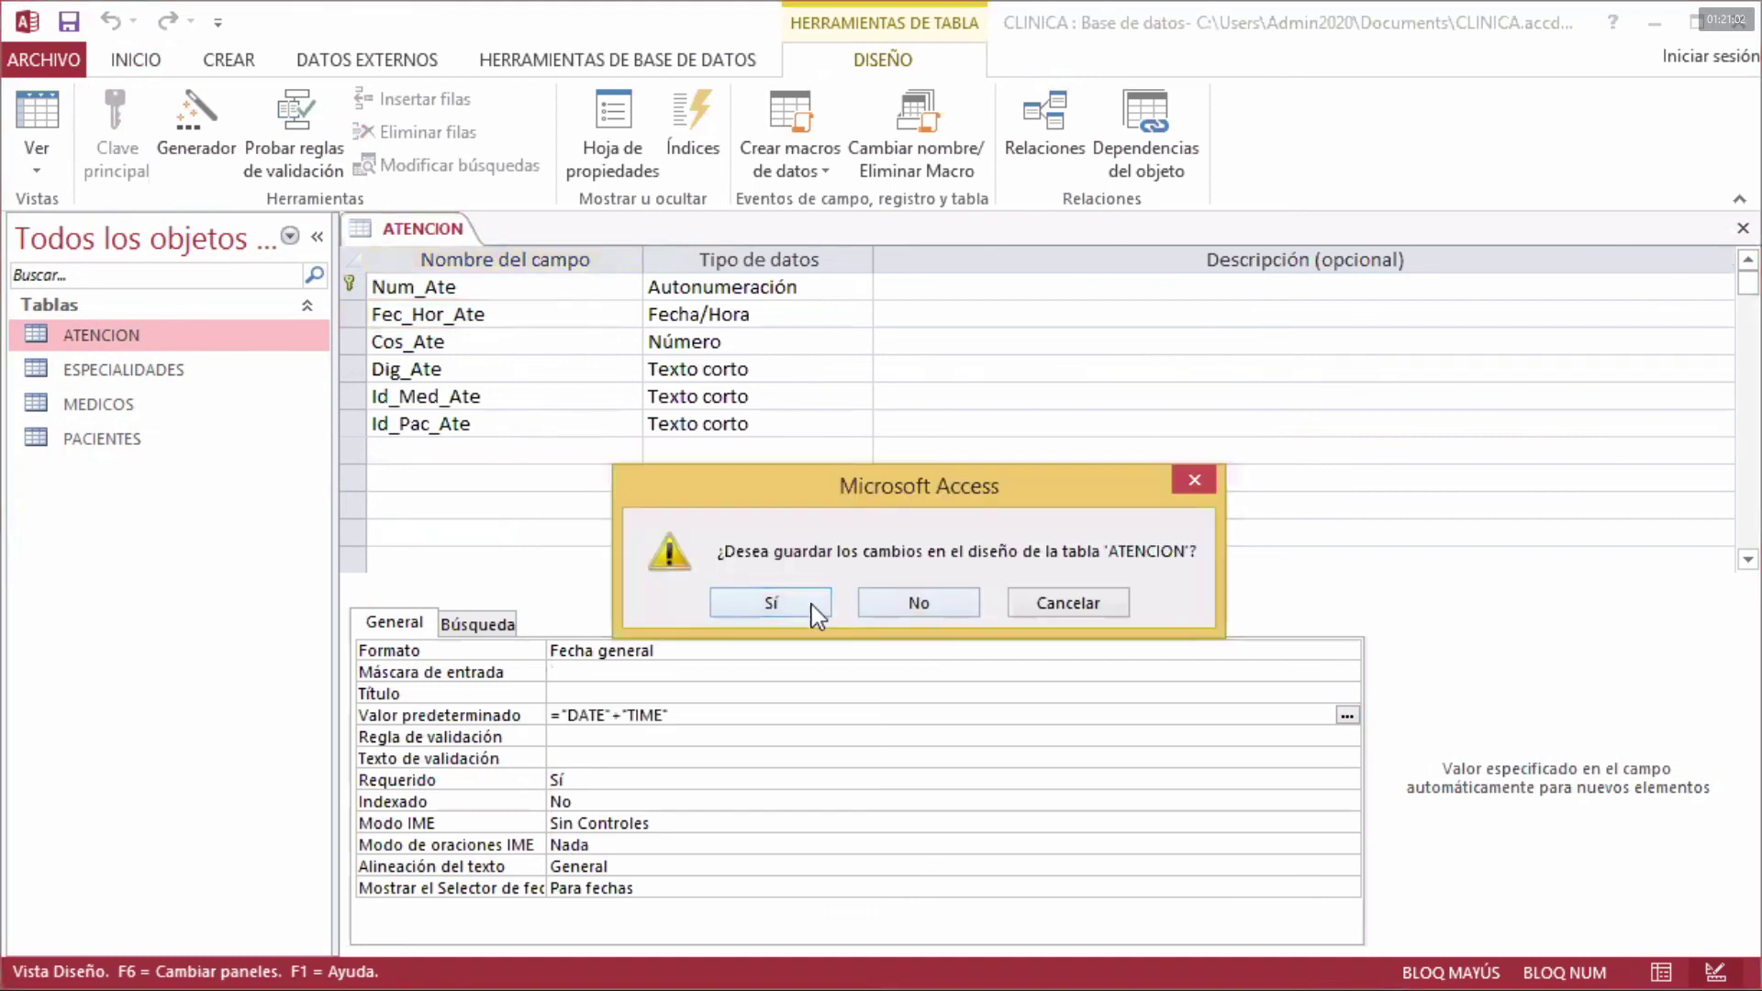
left_click(813, 610)
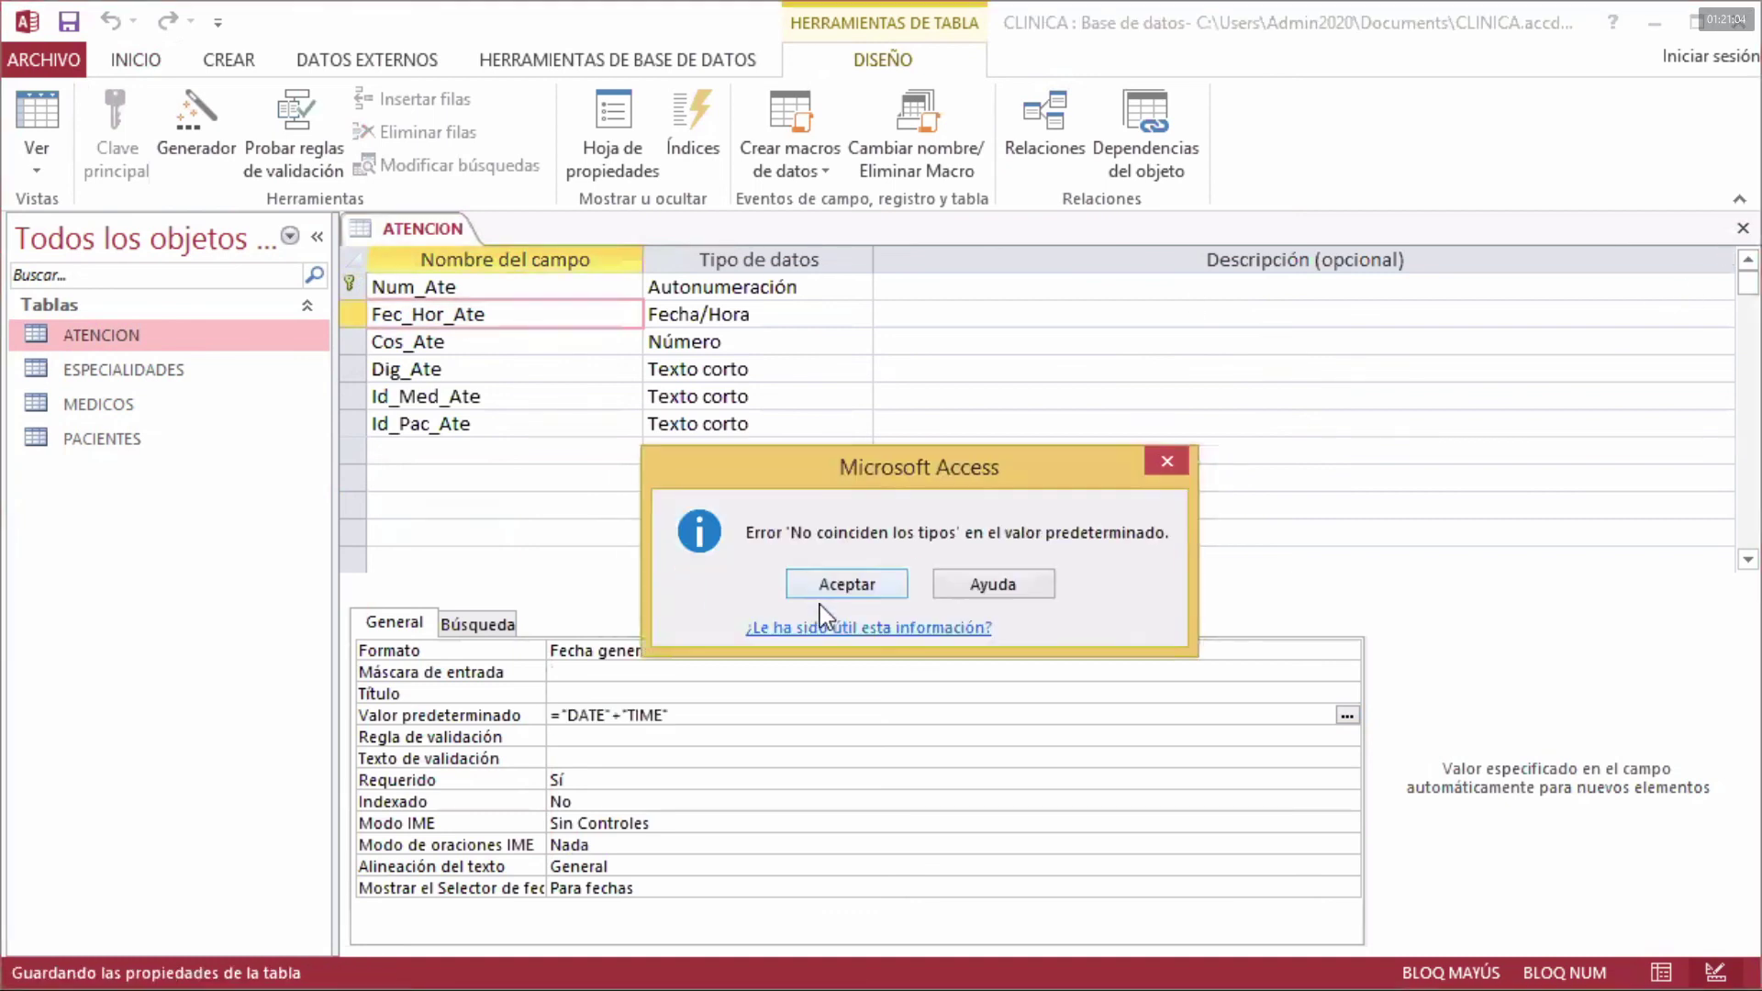
left_click(842, 595)
left_click(932, 614)
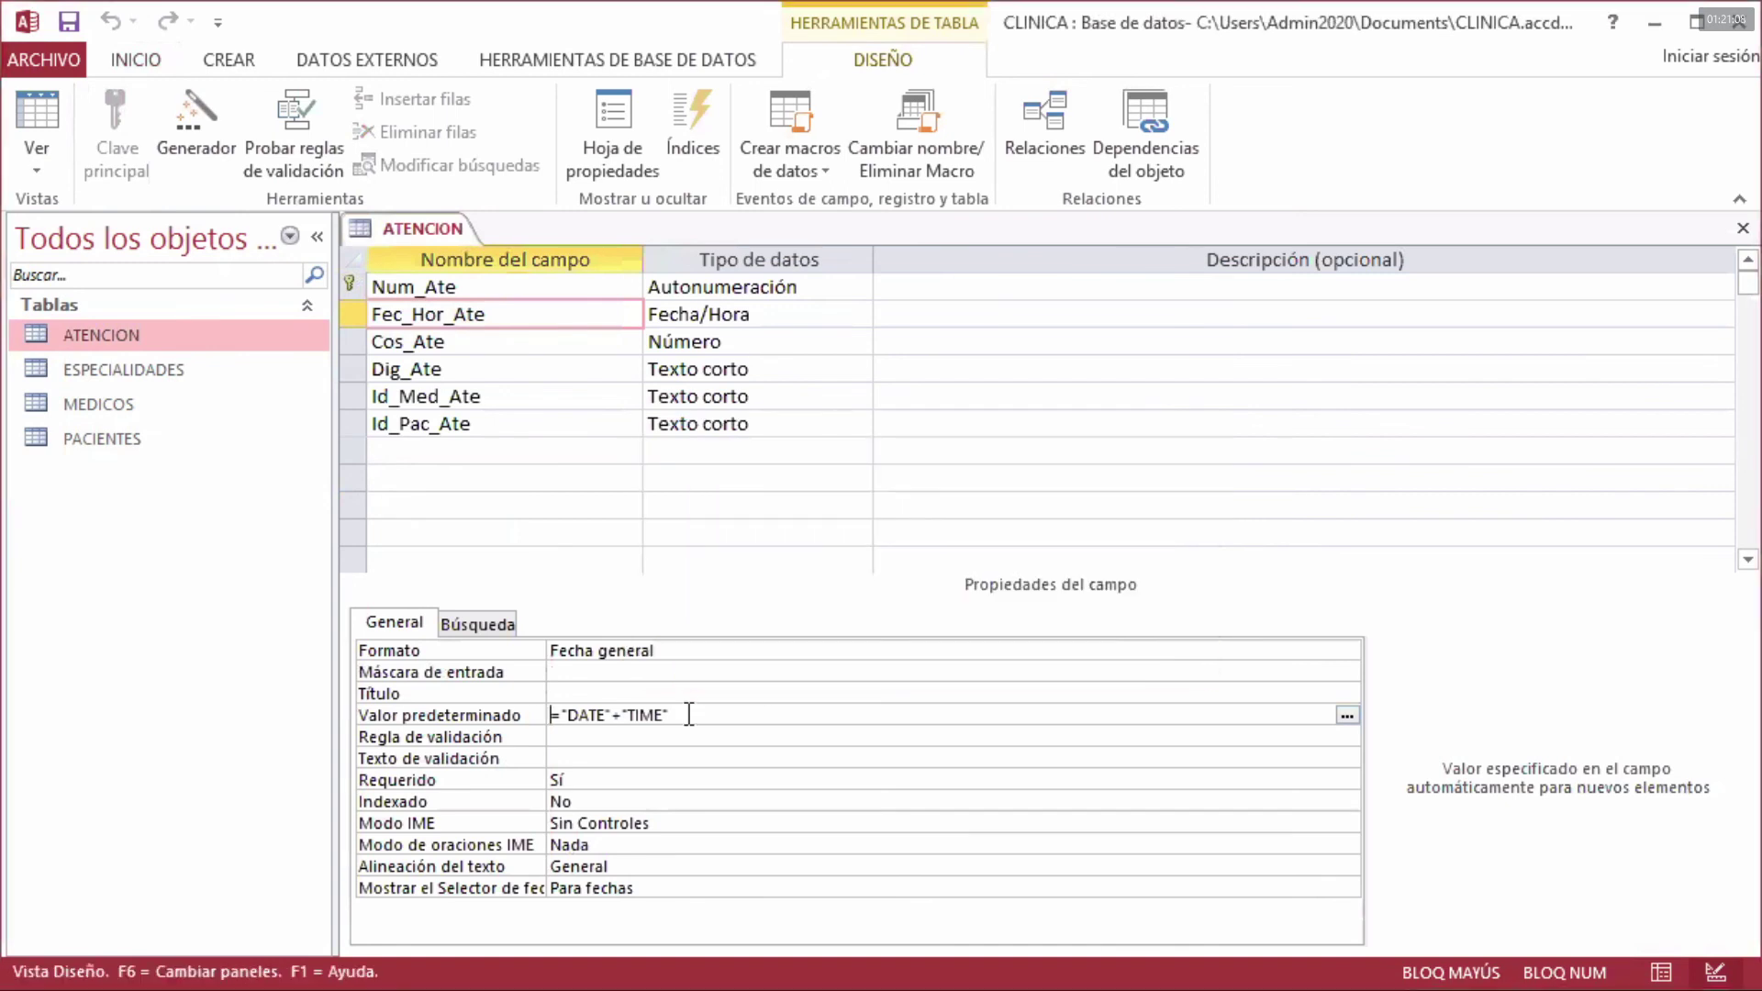
- Set the default value of Fec_Hor_Ate to the current date and time with Ahora(), then close ATENCION and save its design
left_click(677, 715)
type("NOW()")
left_click(588, 739)
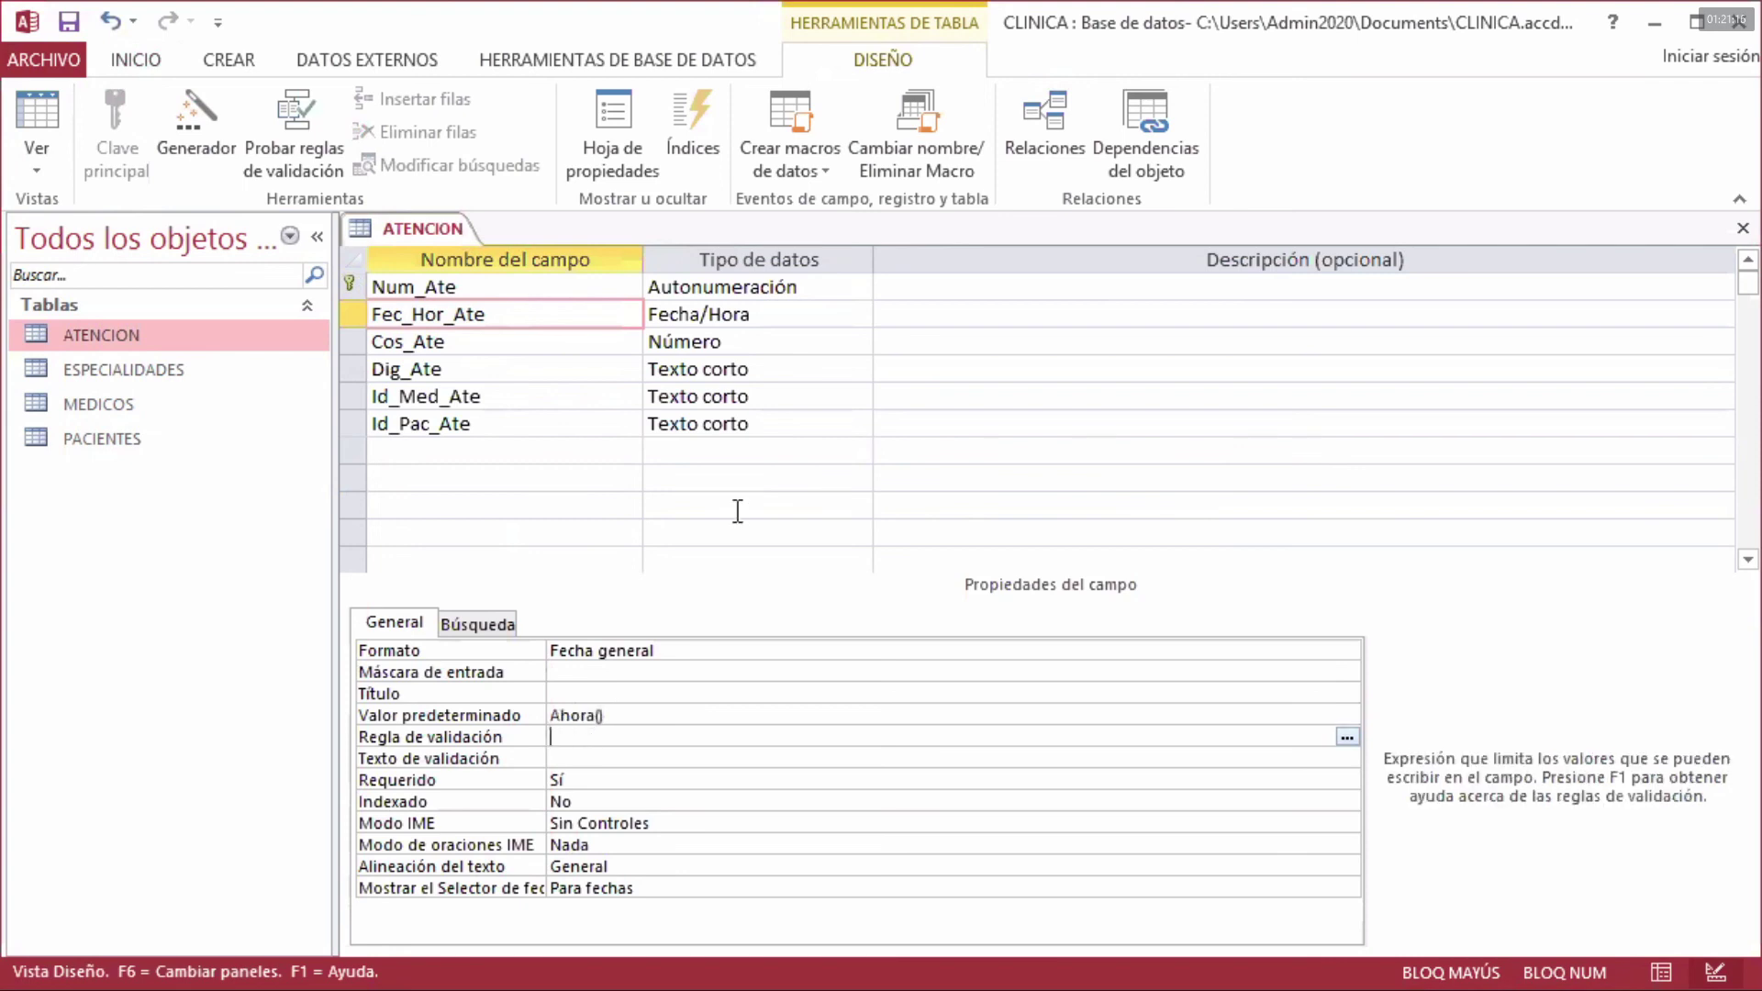
left_click(1743, 232)
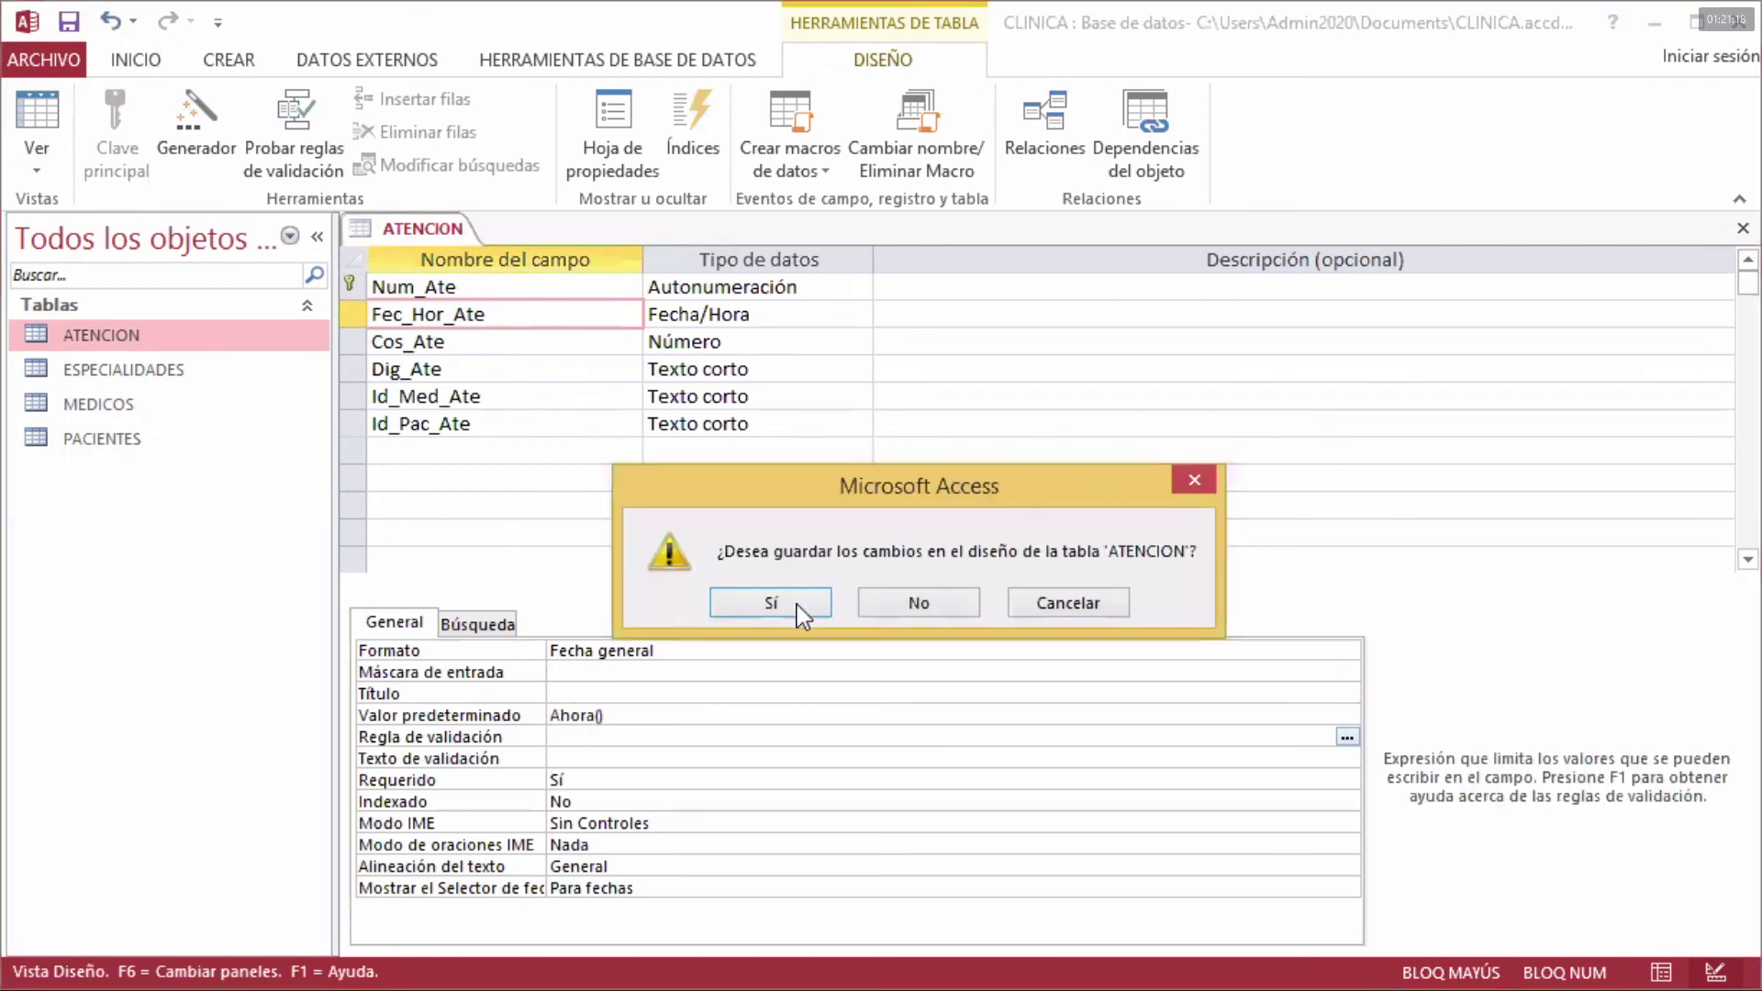
left_click(804, 609)
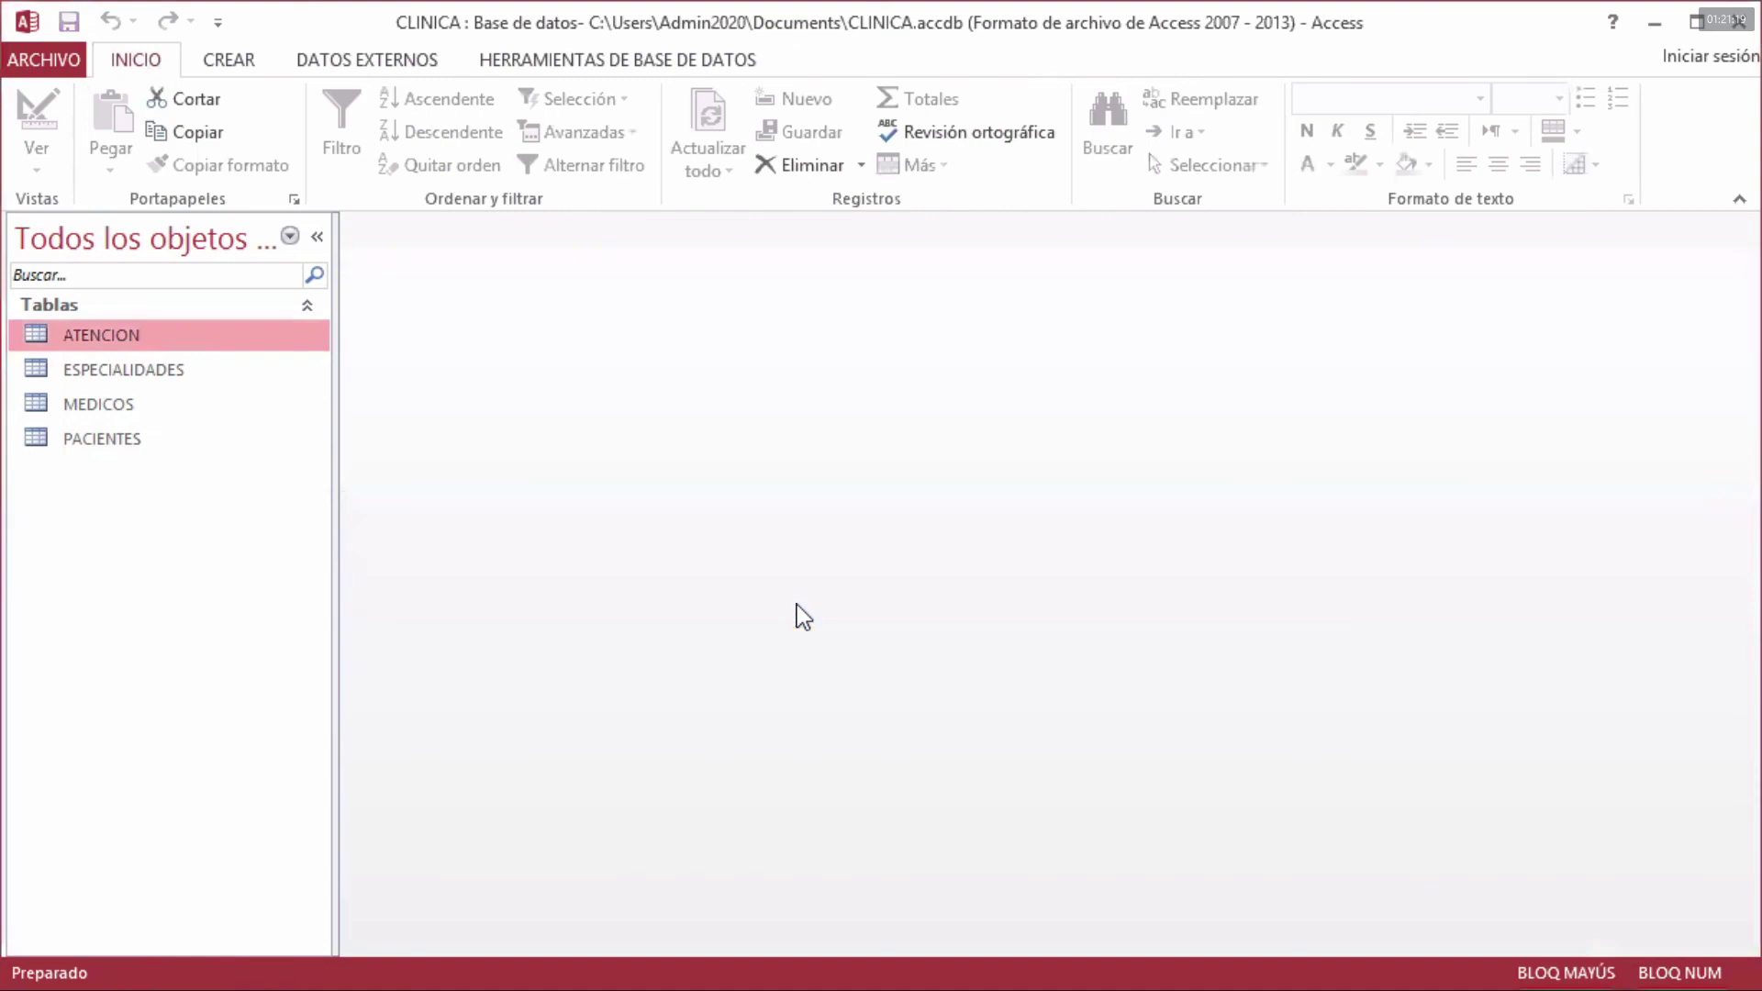
- Reopen the ATENCION records, slightly widen the Fec_Hor_Ate column and inspect the default date and time in the new row
double_click(147, 336)
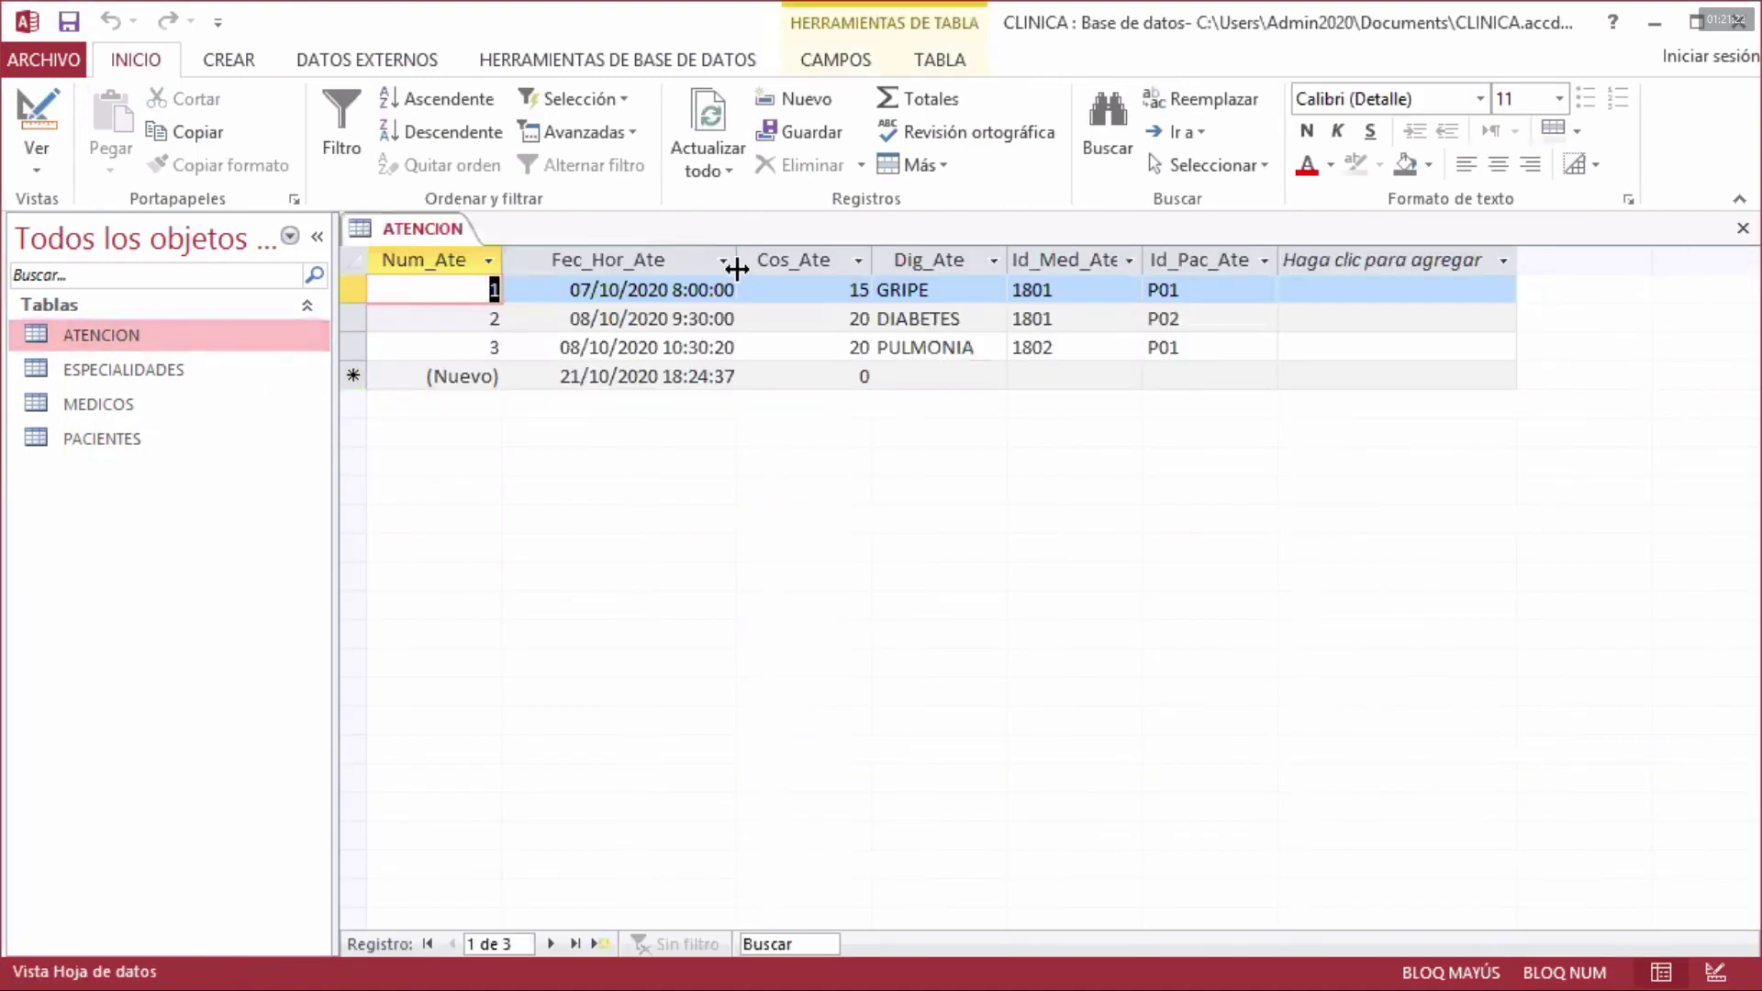
left_click_drag(737, 268, 746, 268)
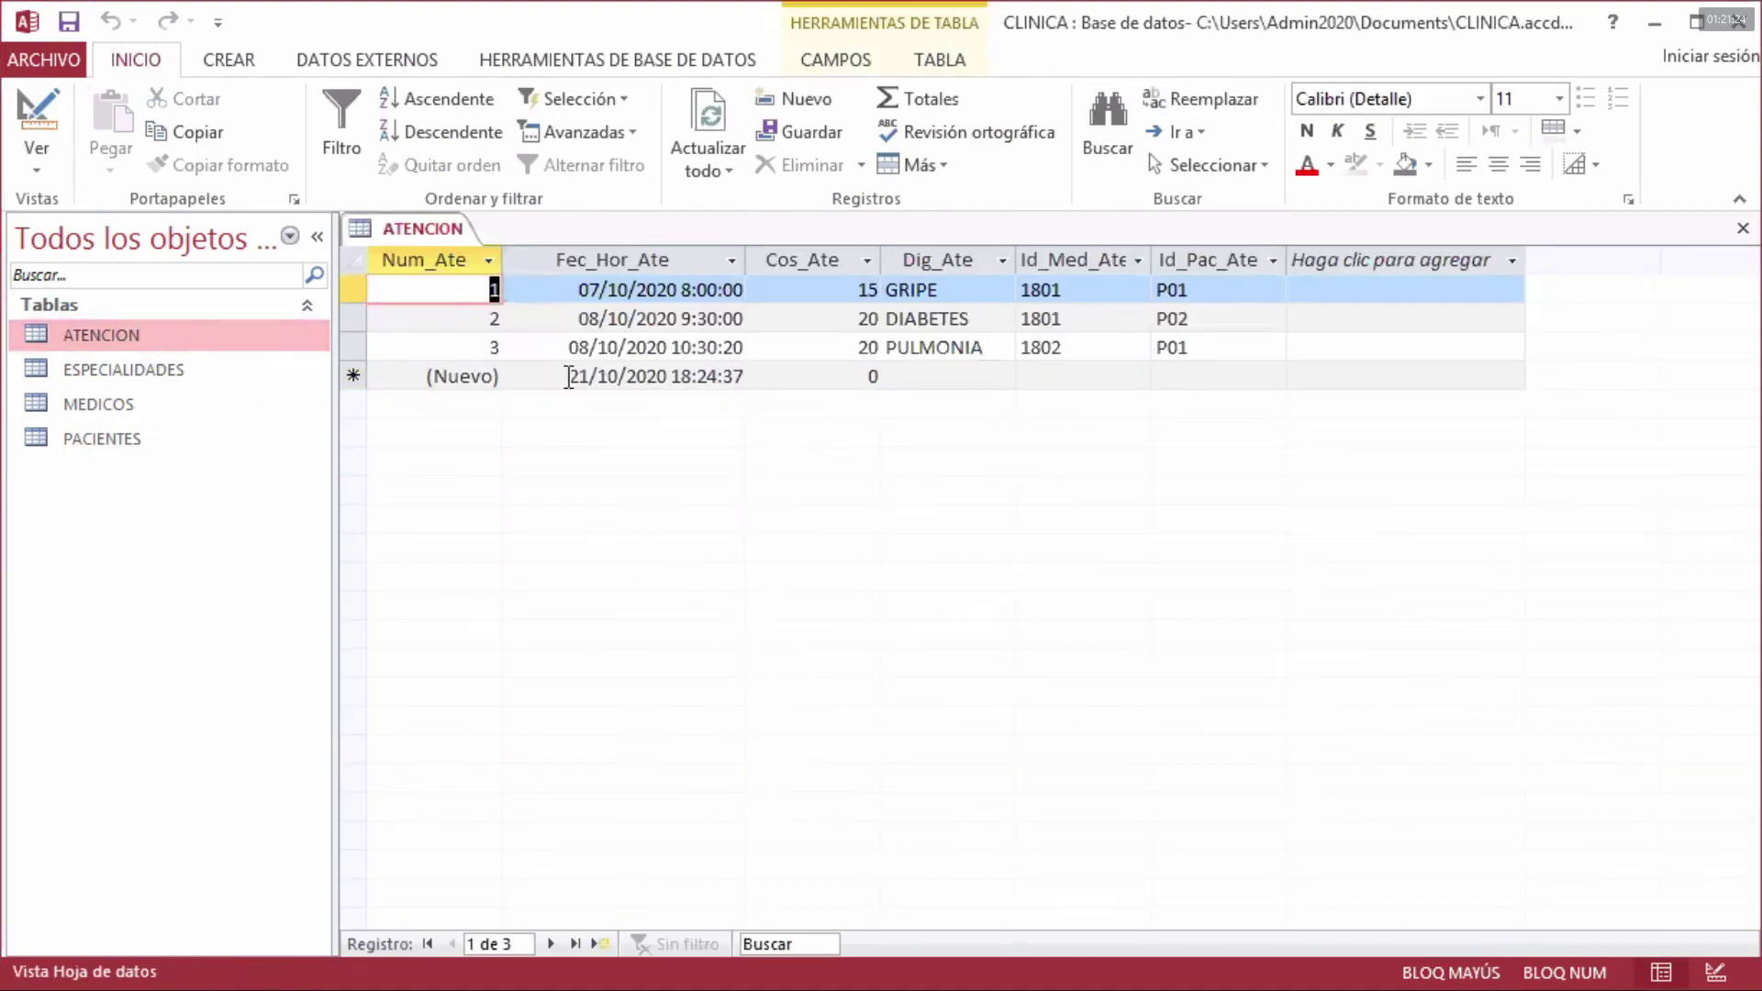
left_click_drag(569, 376, 744, 377)
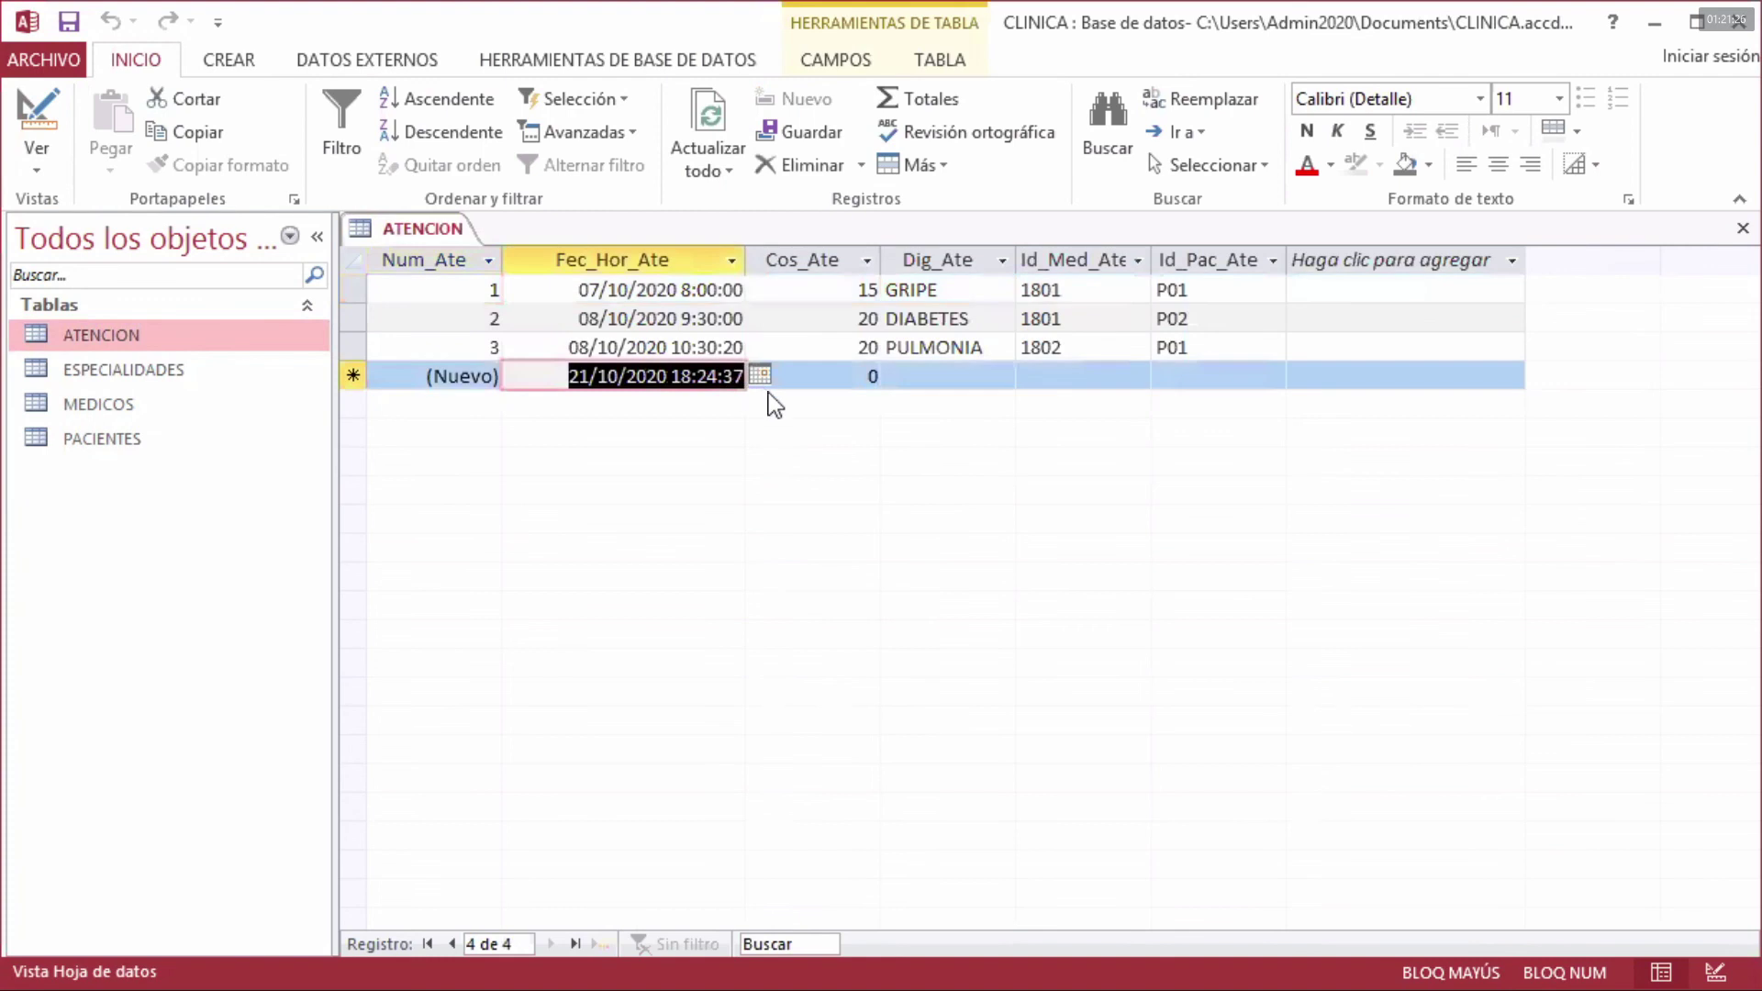
left_click(810, 377)
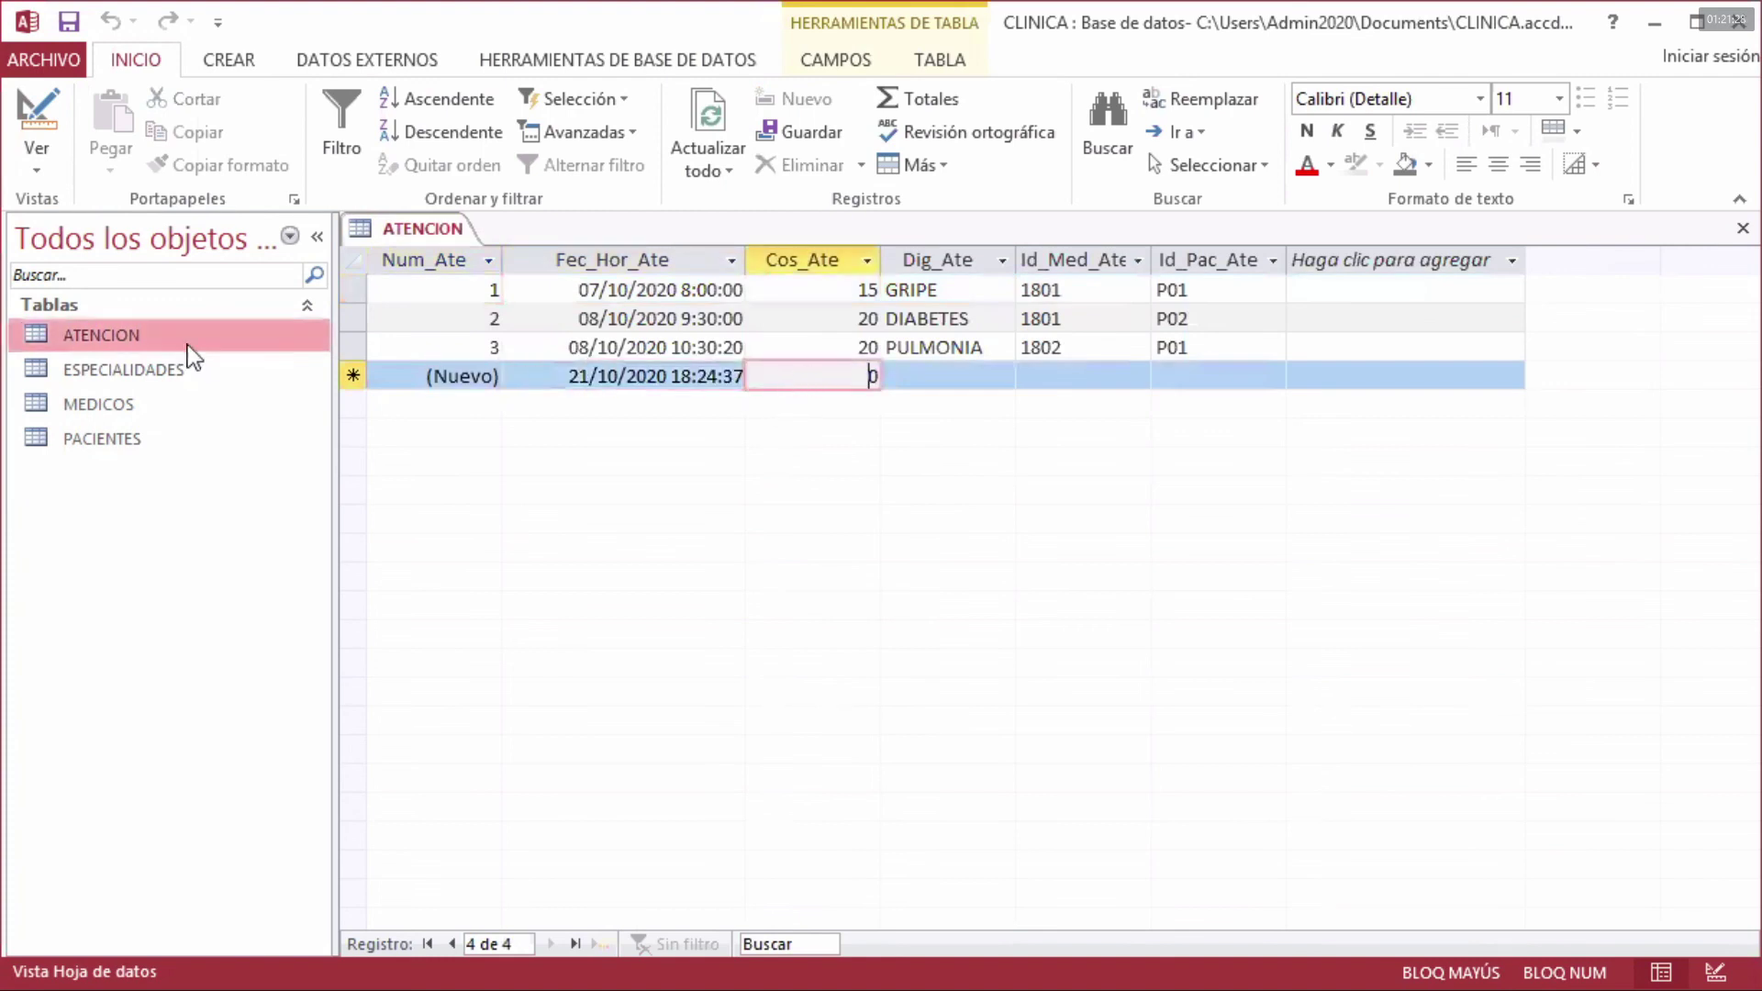
- Review the default value function of the Fec_Hor_Ate field in the ATENCION table's design
right_click(429, 235)
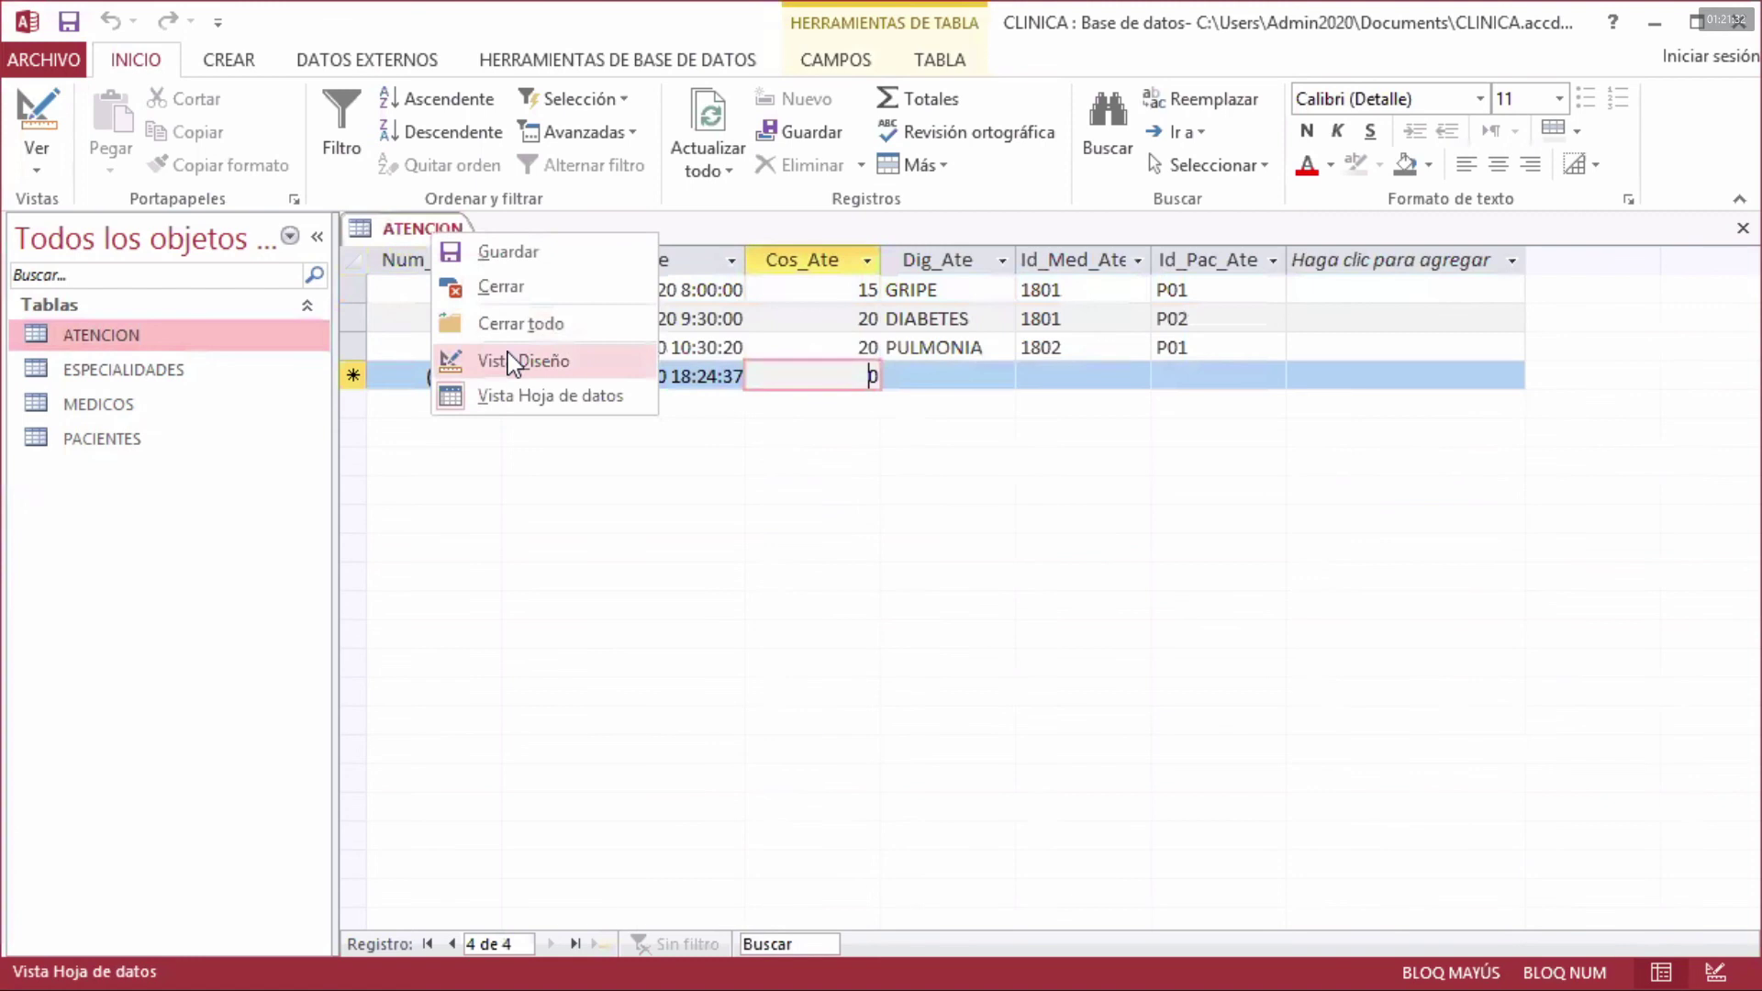
left_click(511, 360)
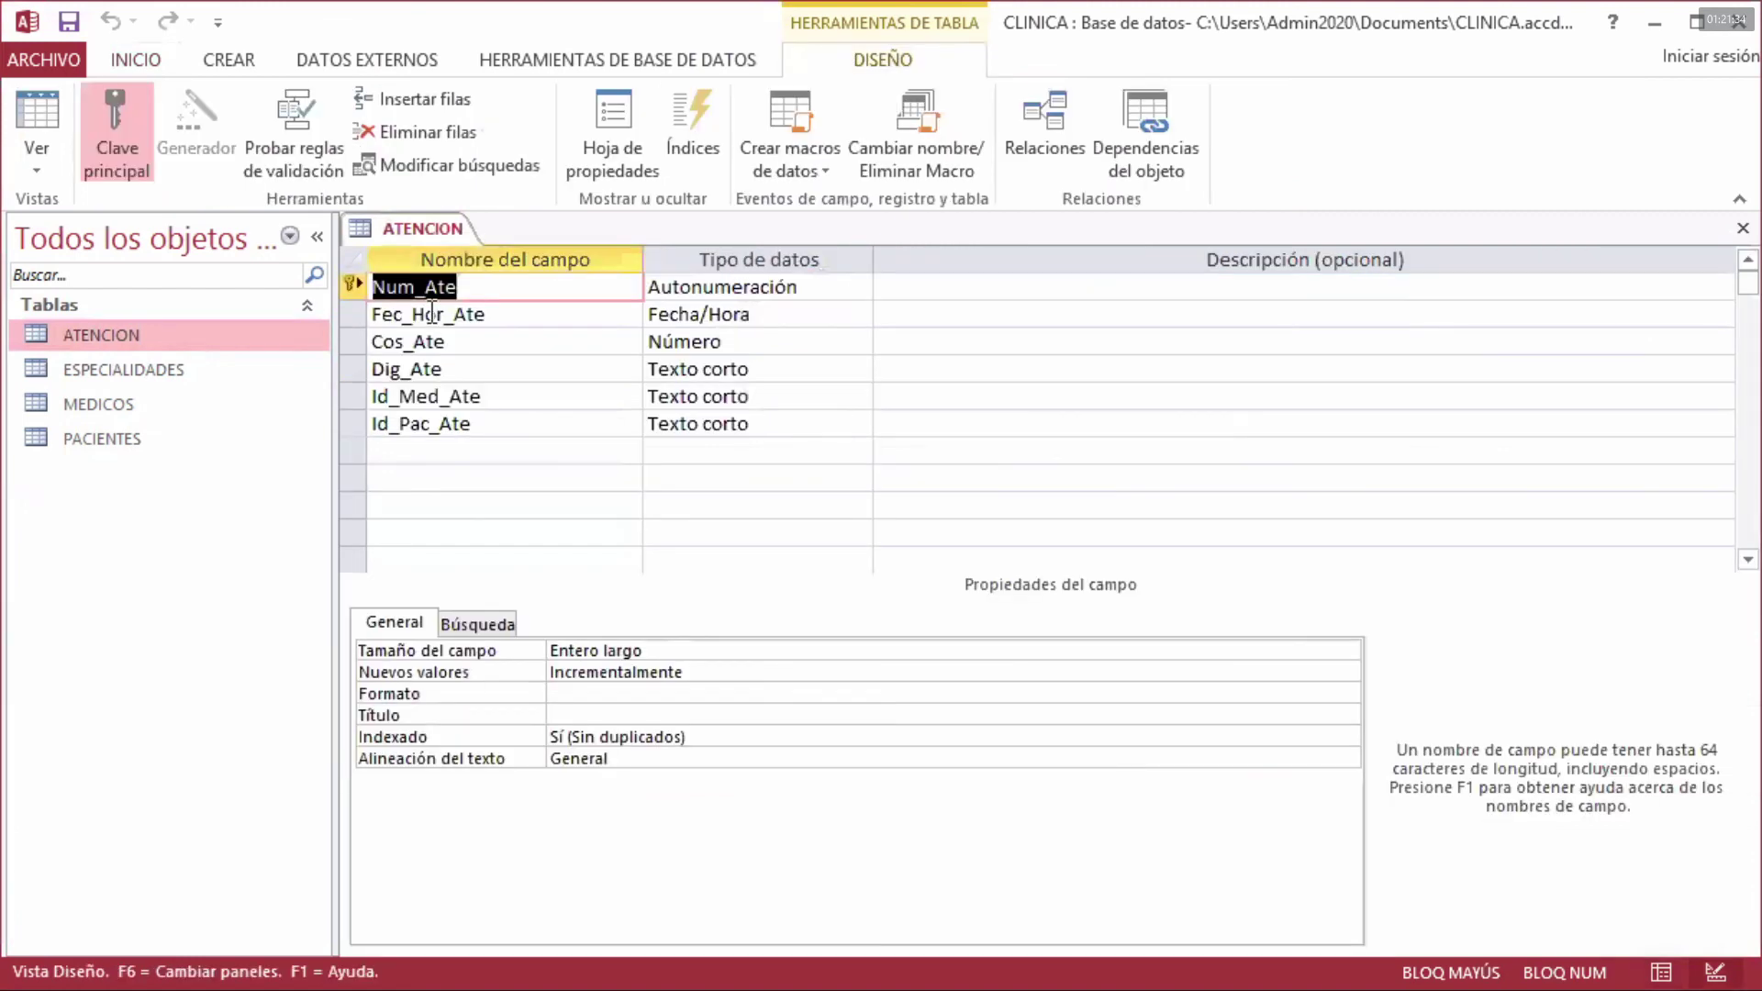
left_click(431, 314)
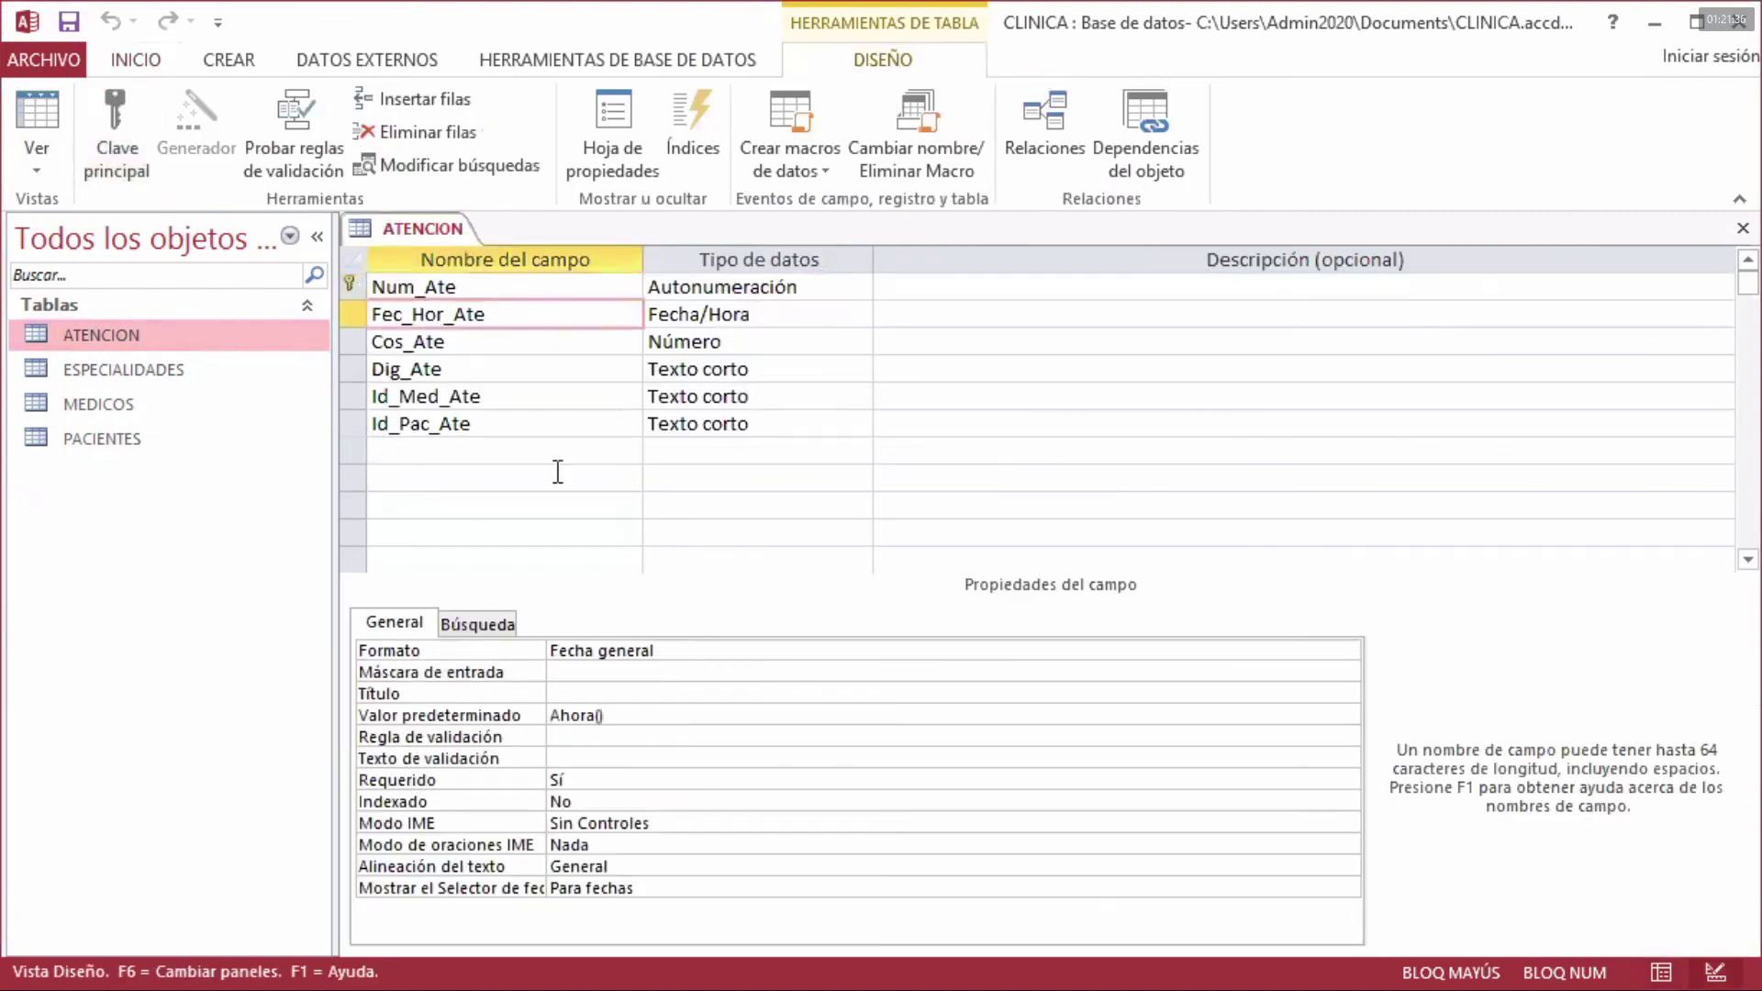
left_click(566, 715)
double_click(566, 715)
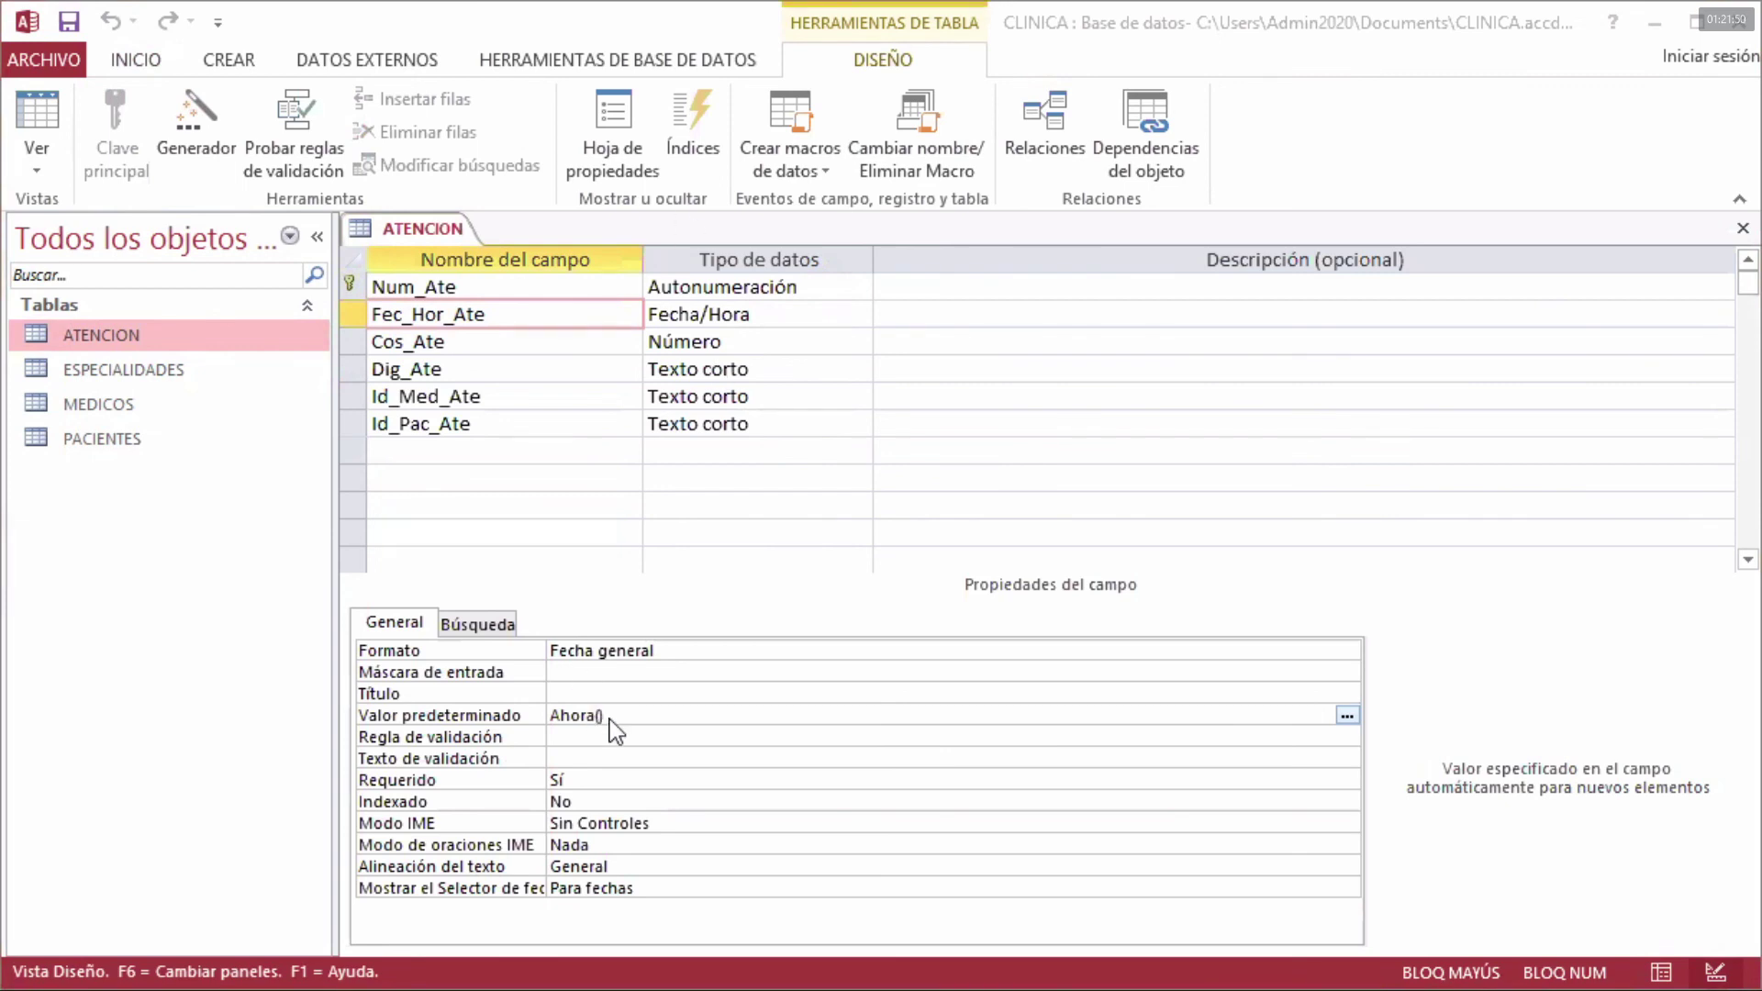
left_click_drag(605, 716, 561, 712)
- Reopen the ATENCION records and start the fourth one with a cost (Cos_Ate) of 22
double_click(174, 344)
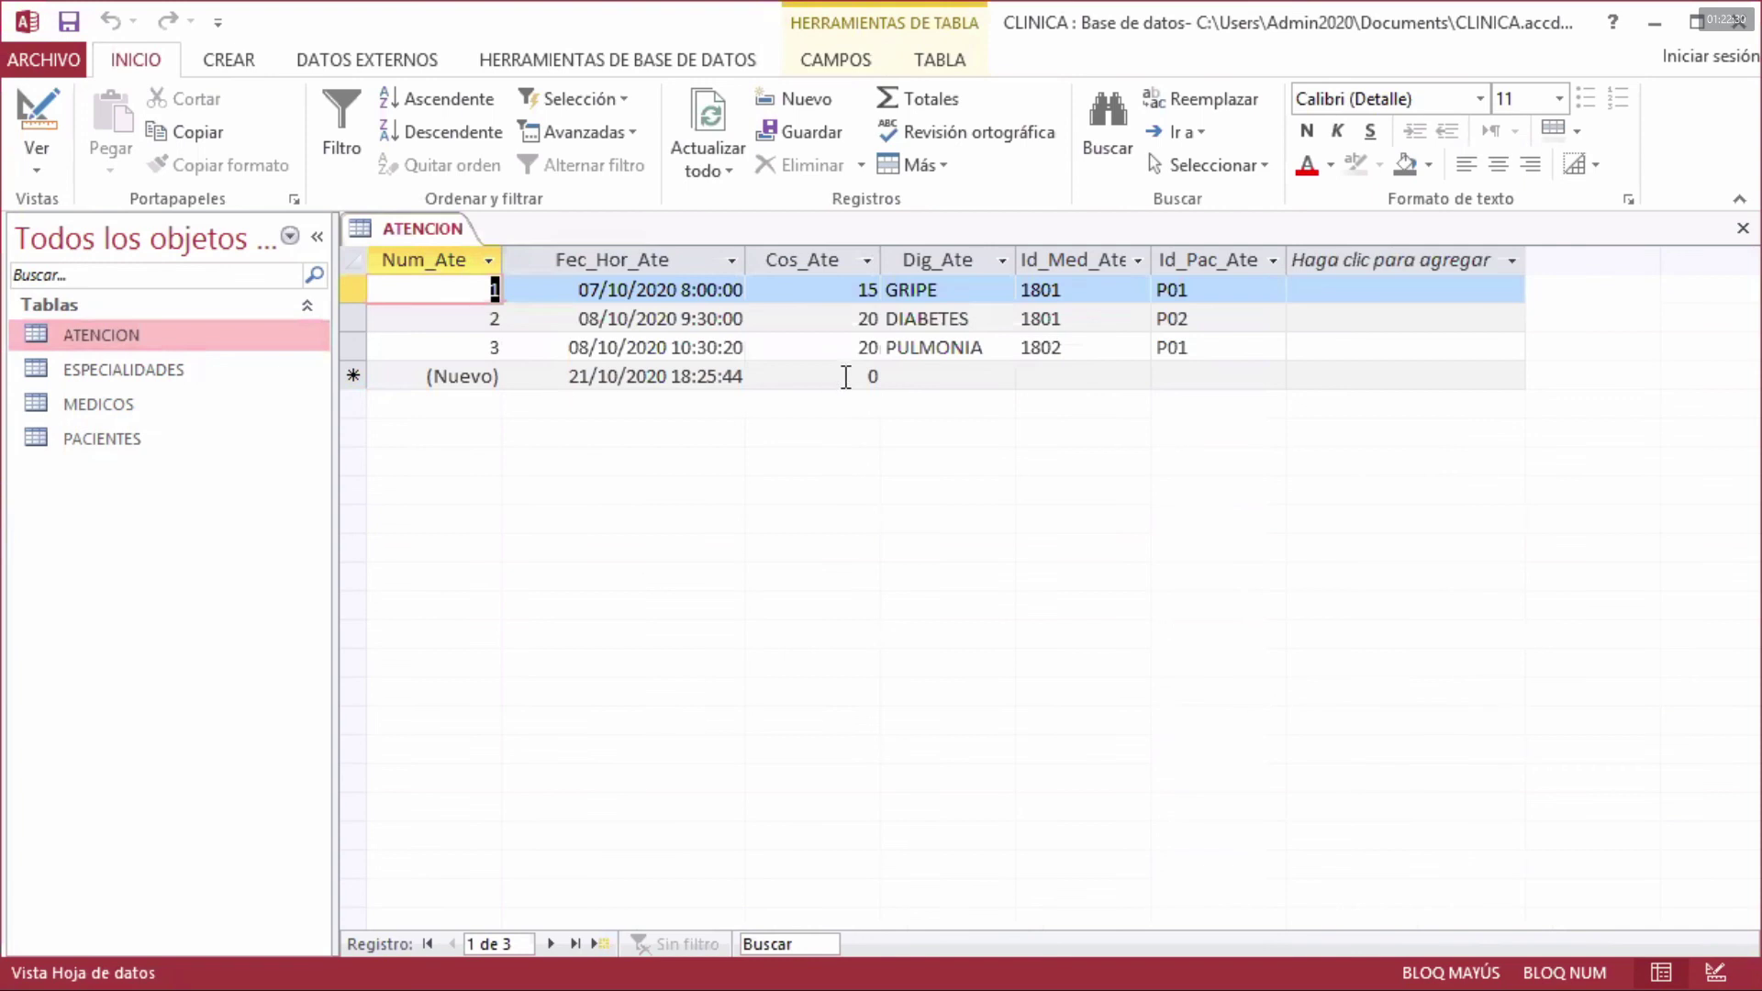
left_click(872, 373)
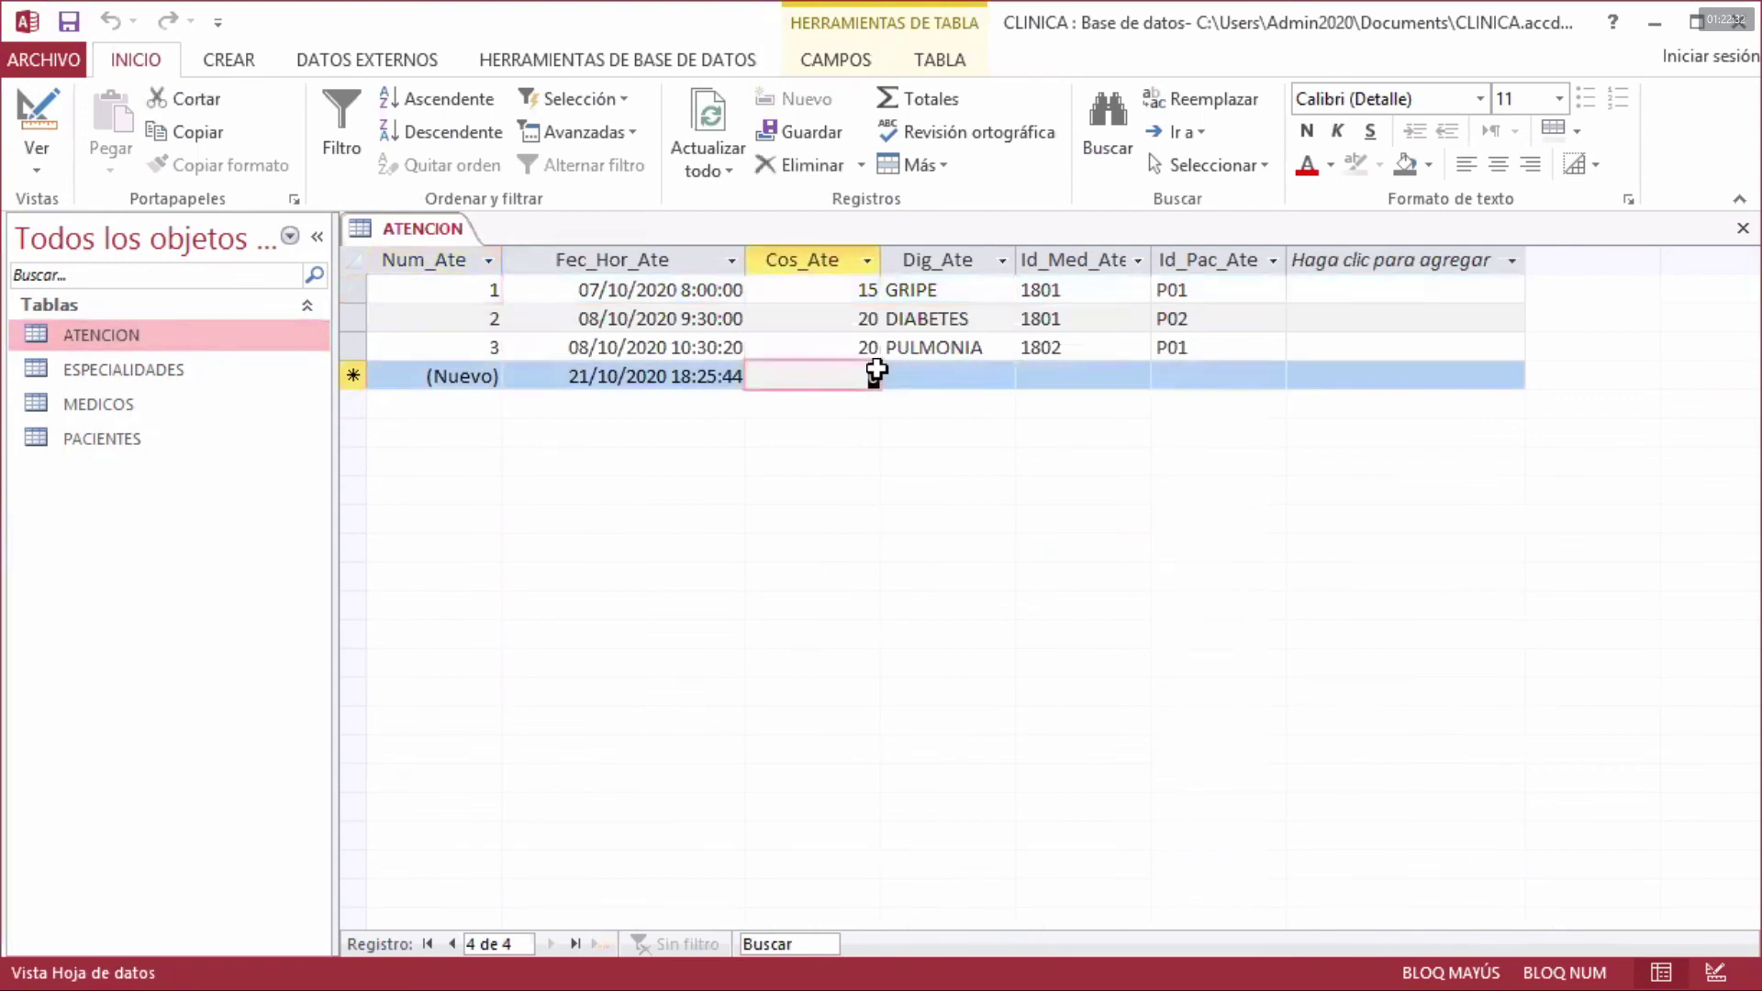
type("22")
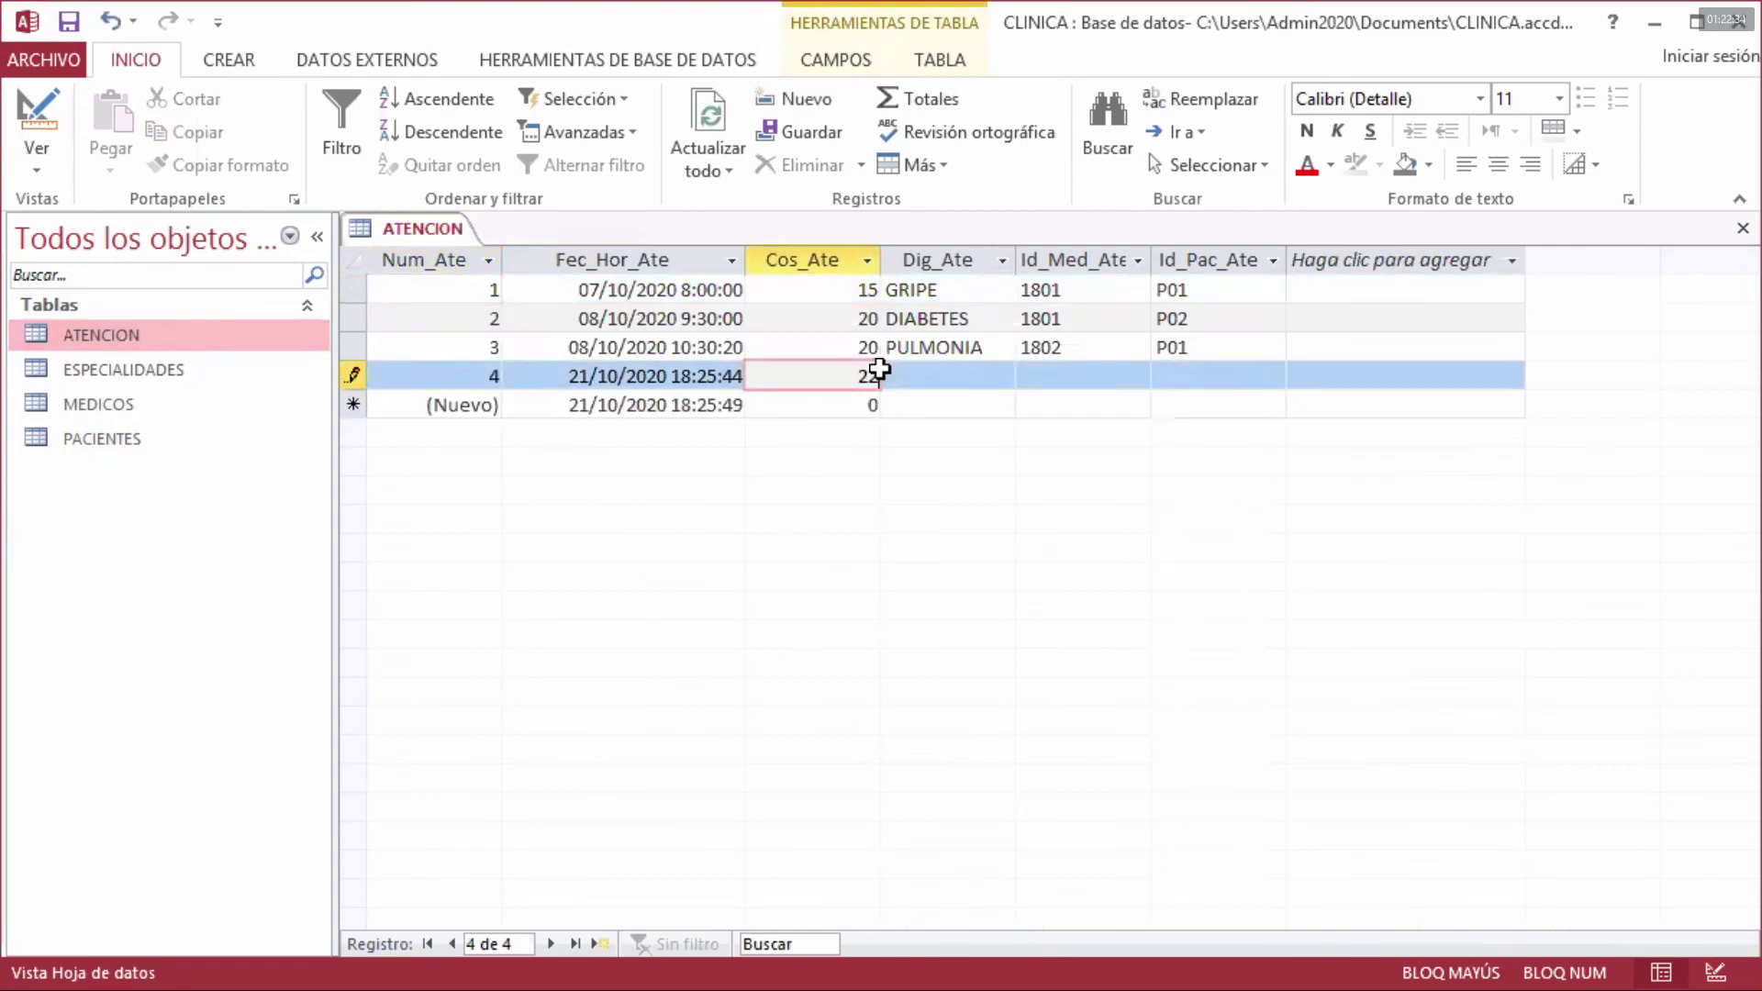
- Complete the fourth ATENCION record with diagnosis DIABETES, doctor ID (Id_Med_Ate) 1803 and patient ID (Id_Pac_Ate) P03
left_click(907, 375)
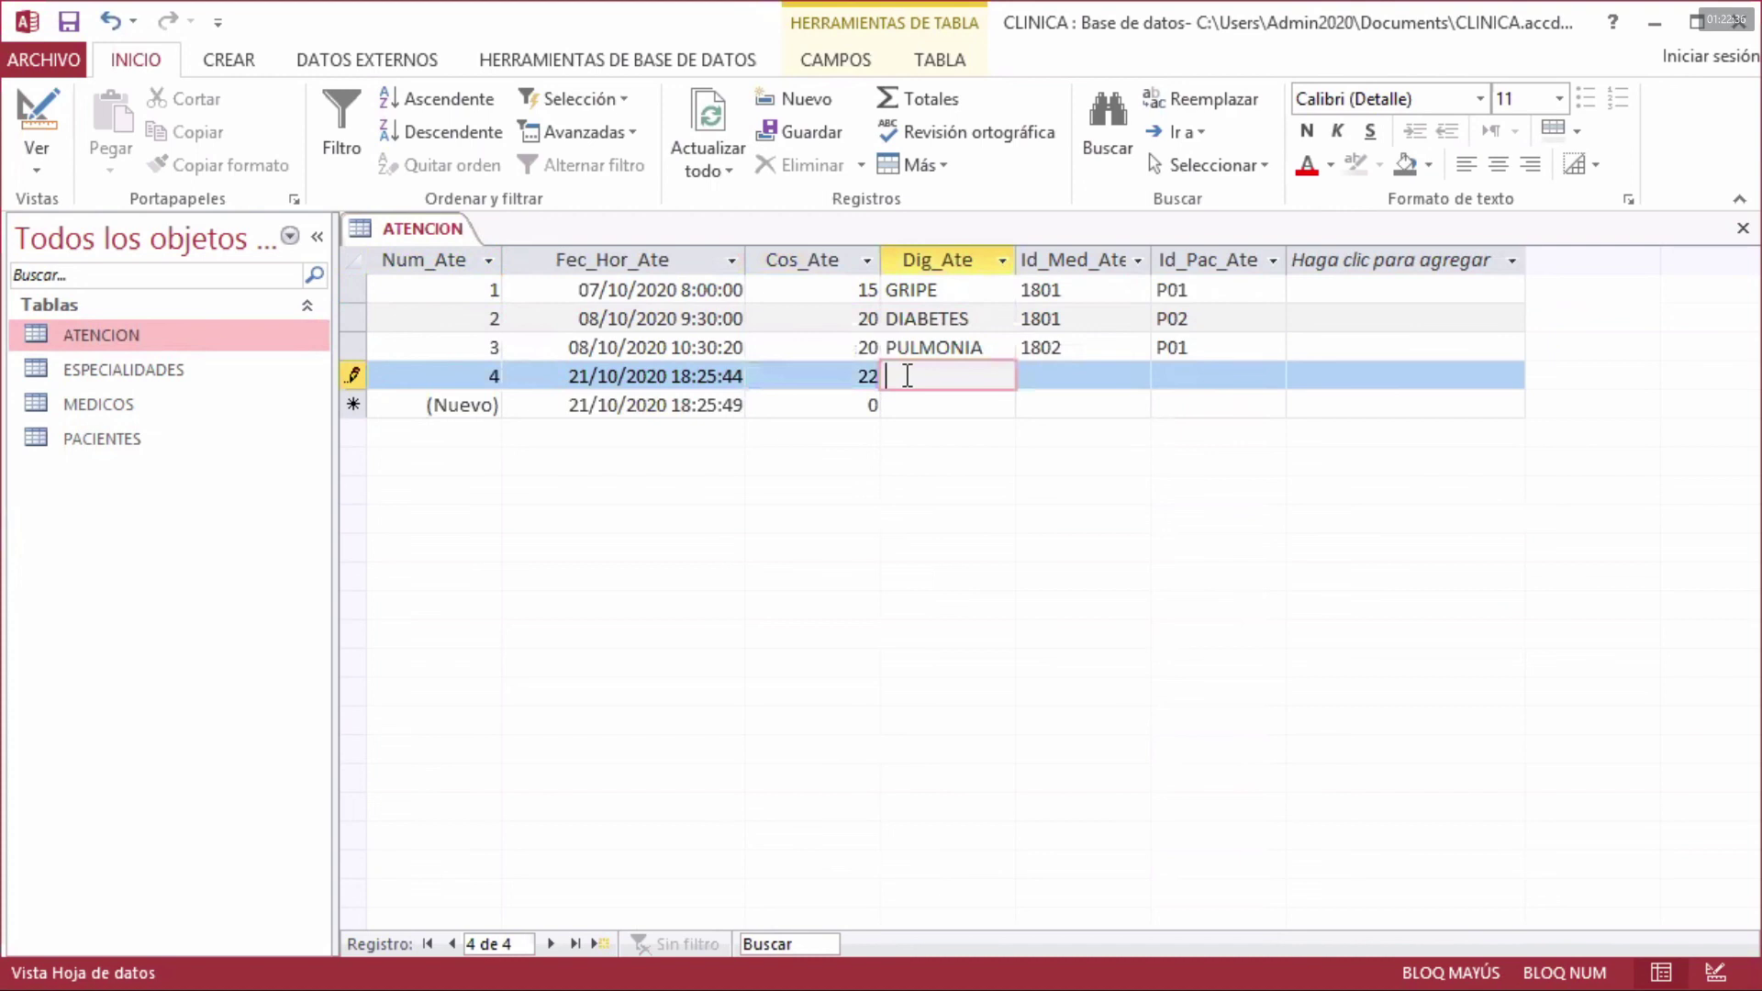
type("DIABETES")
left_click(1139, 371)
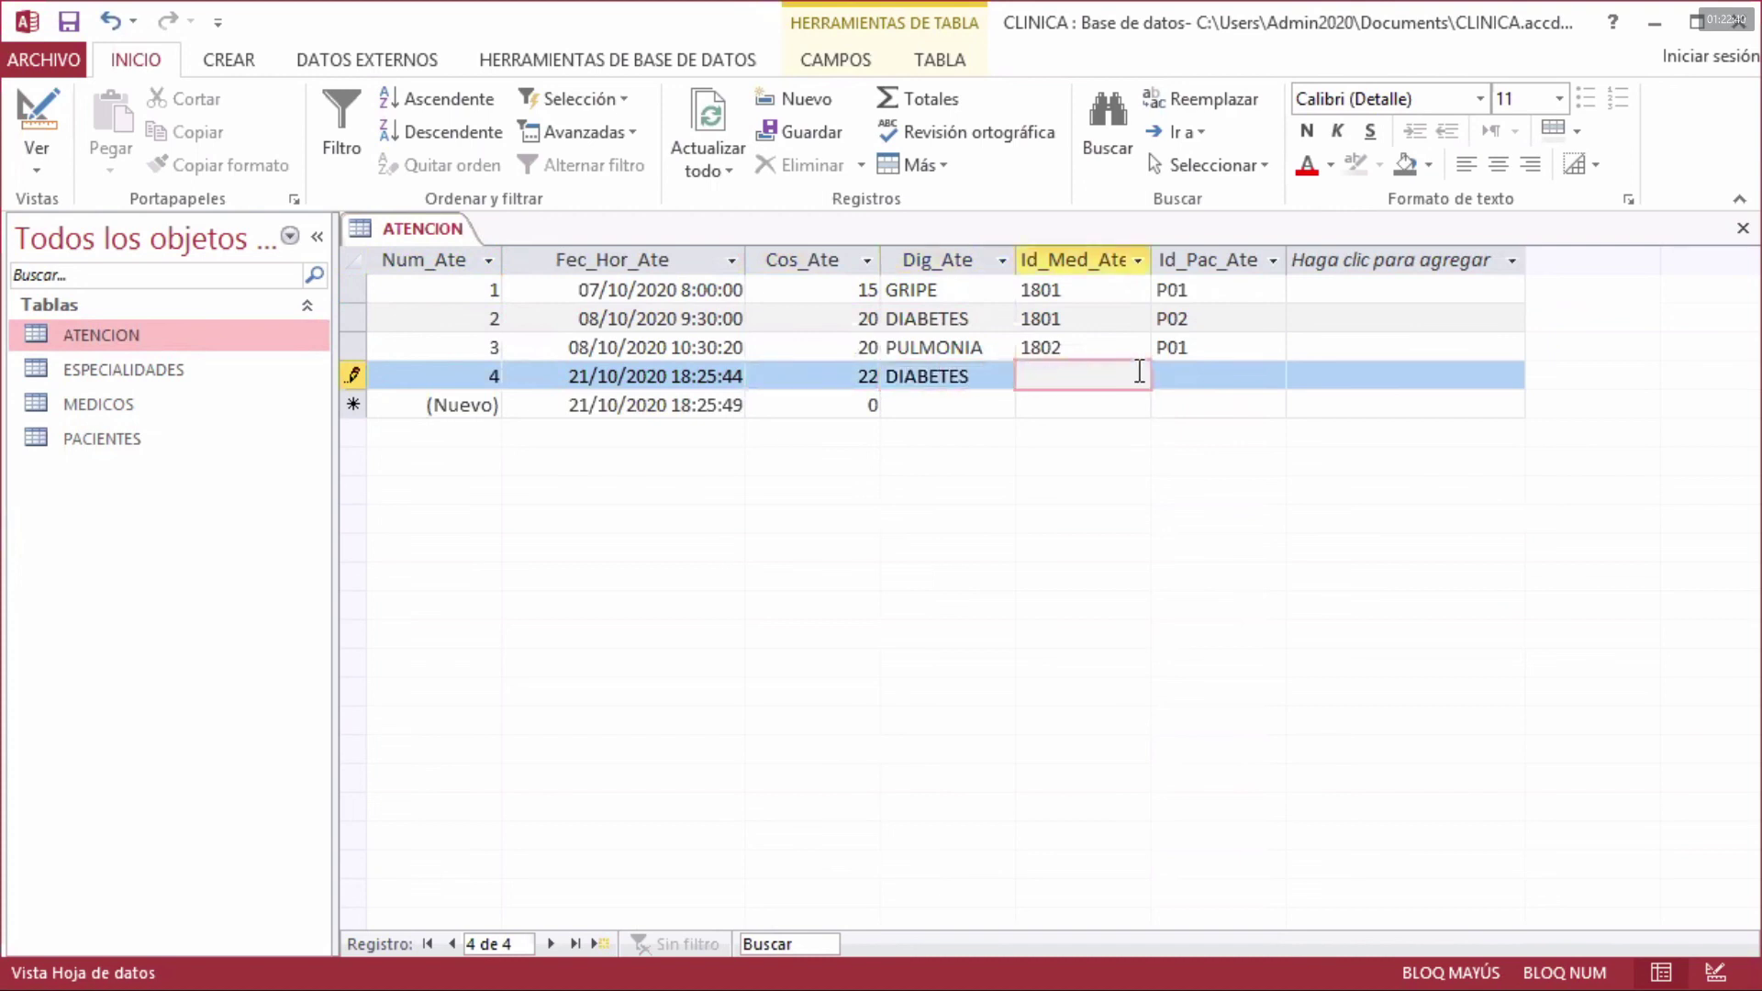
type("1803")
left_click(1196, 376)
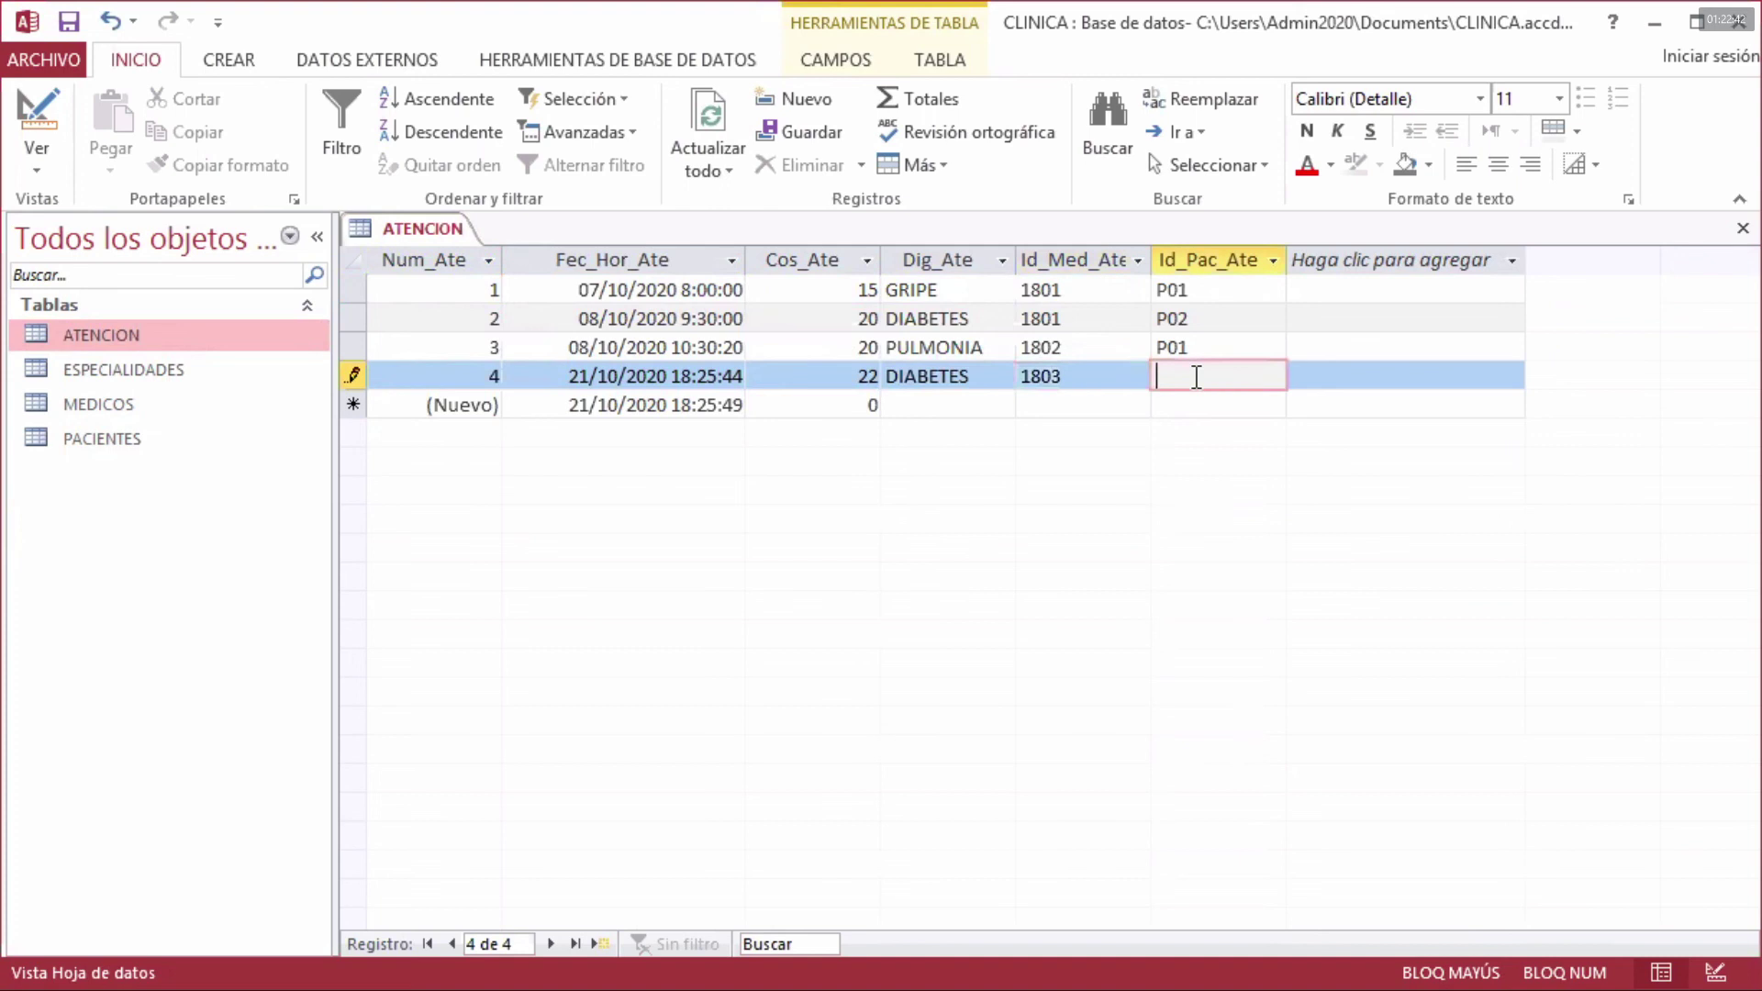
type("P03")
key("Tab")
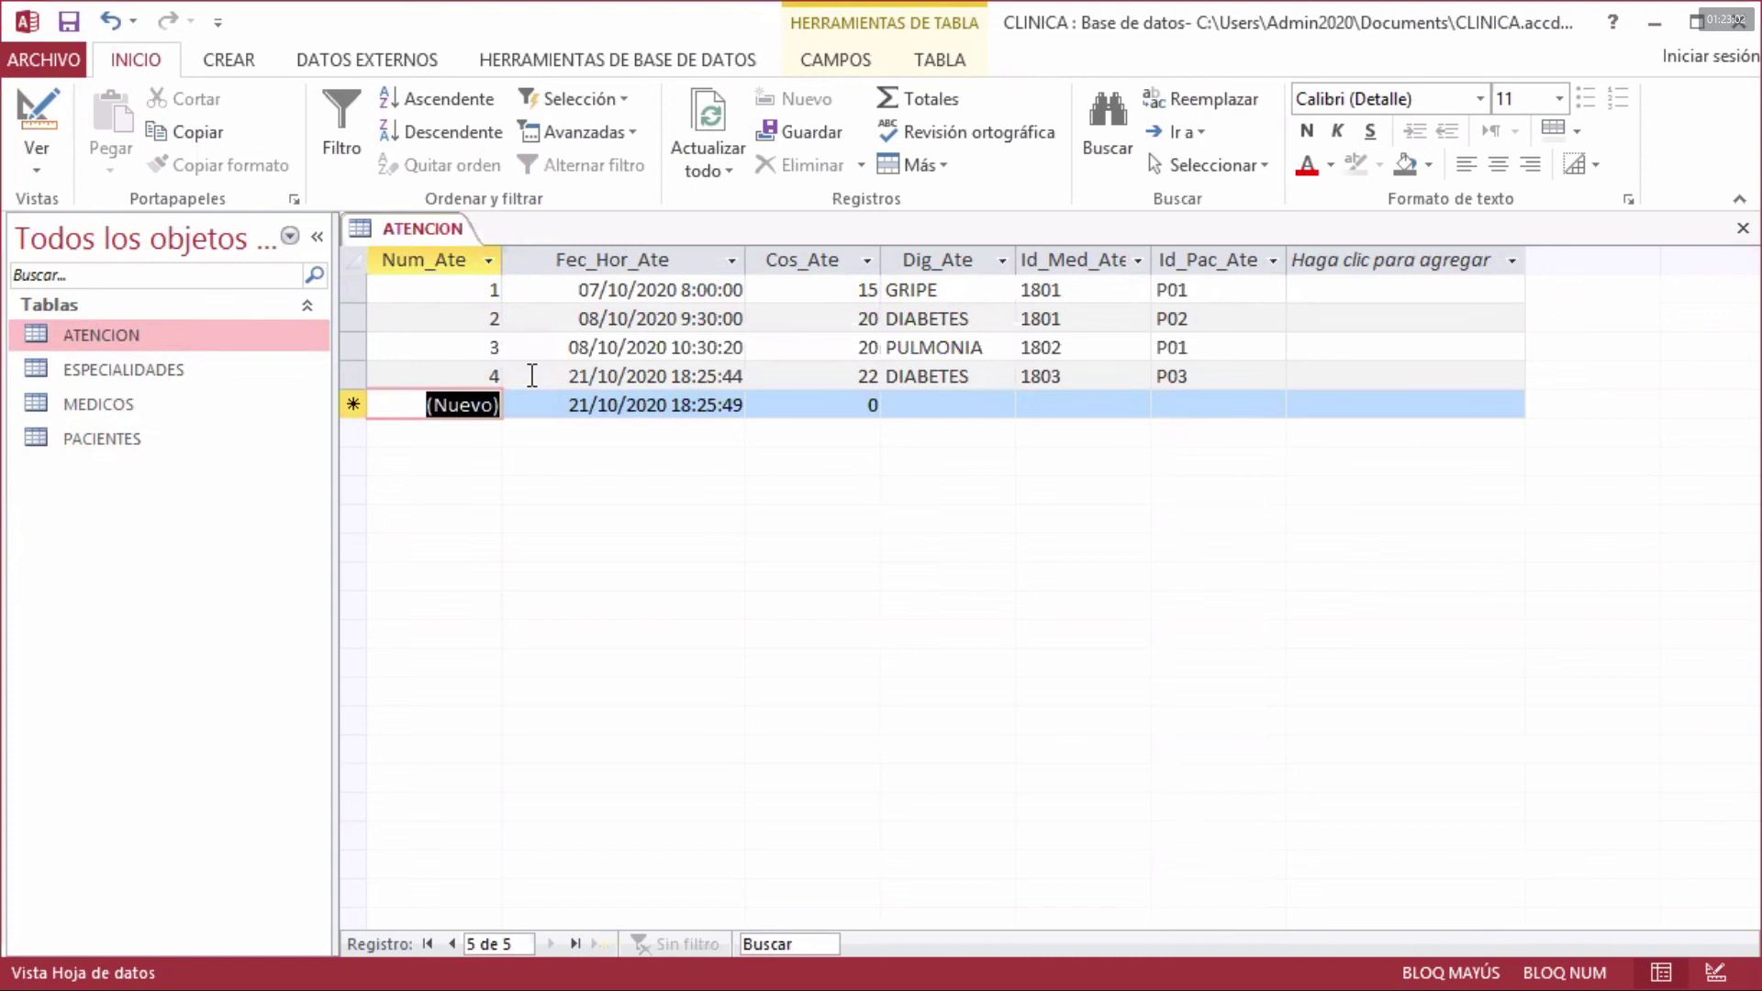
- Review how ATENCION's key and Id_Pac_Ate relate to Id_Pac of PACIENTES in the relationships diagram, and close the diagram
left_click(361, 371)
right_click(361, 372)
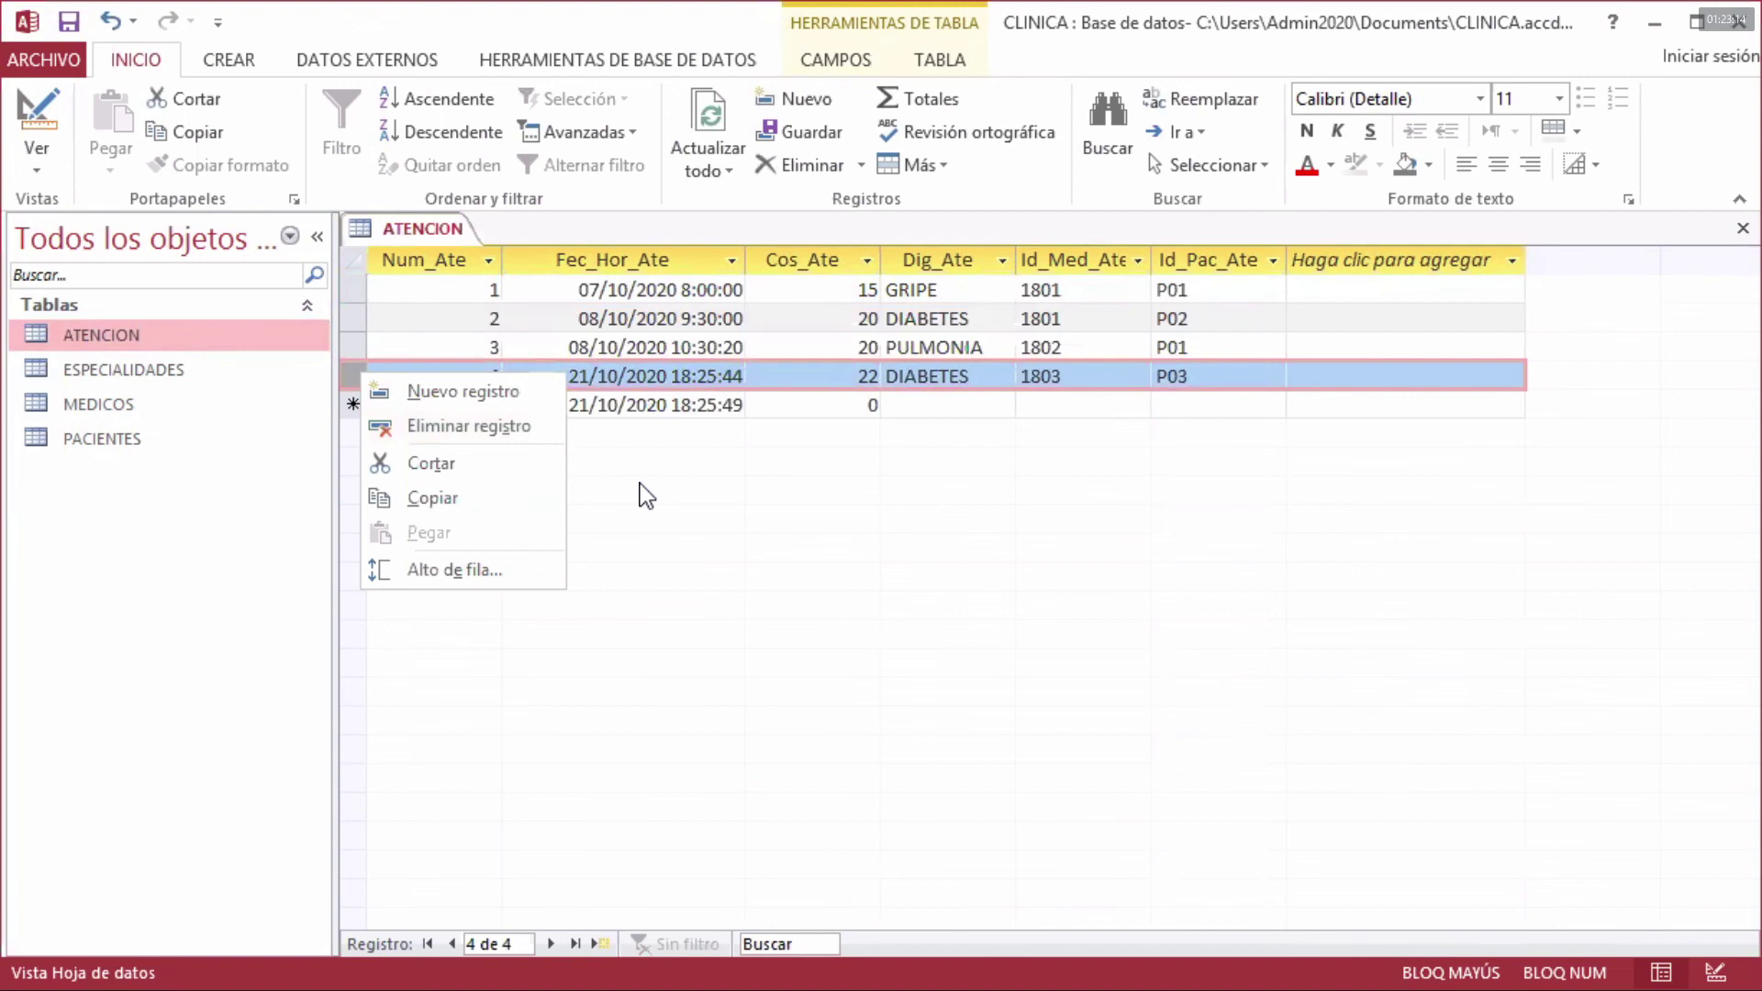
left_click(663, 61)
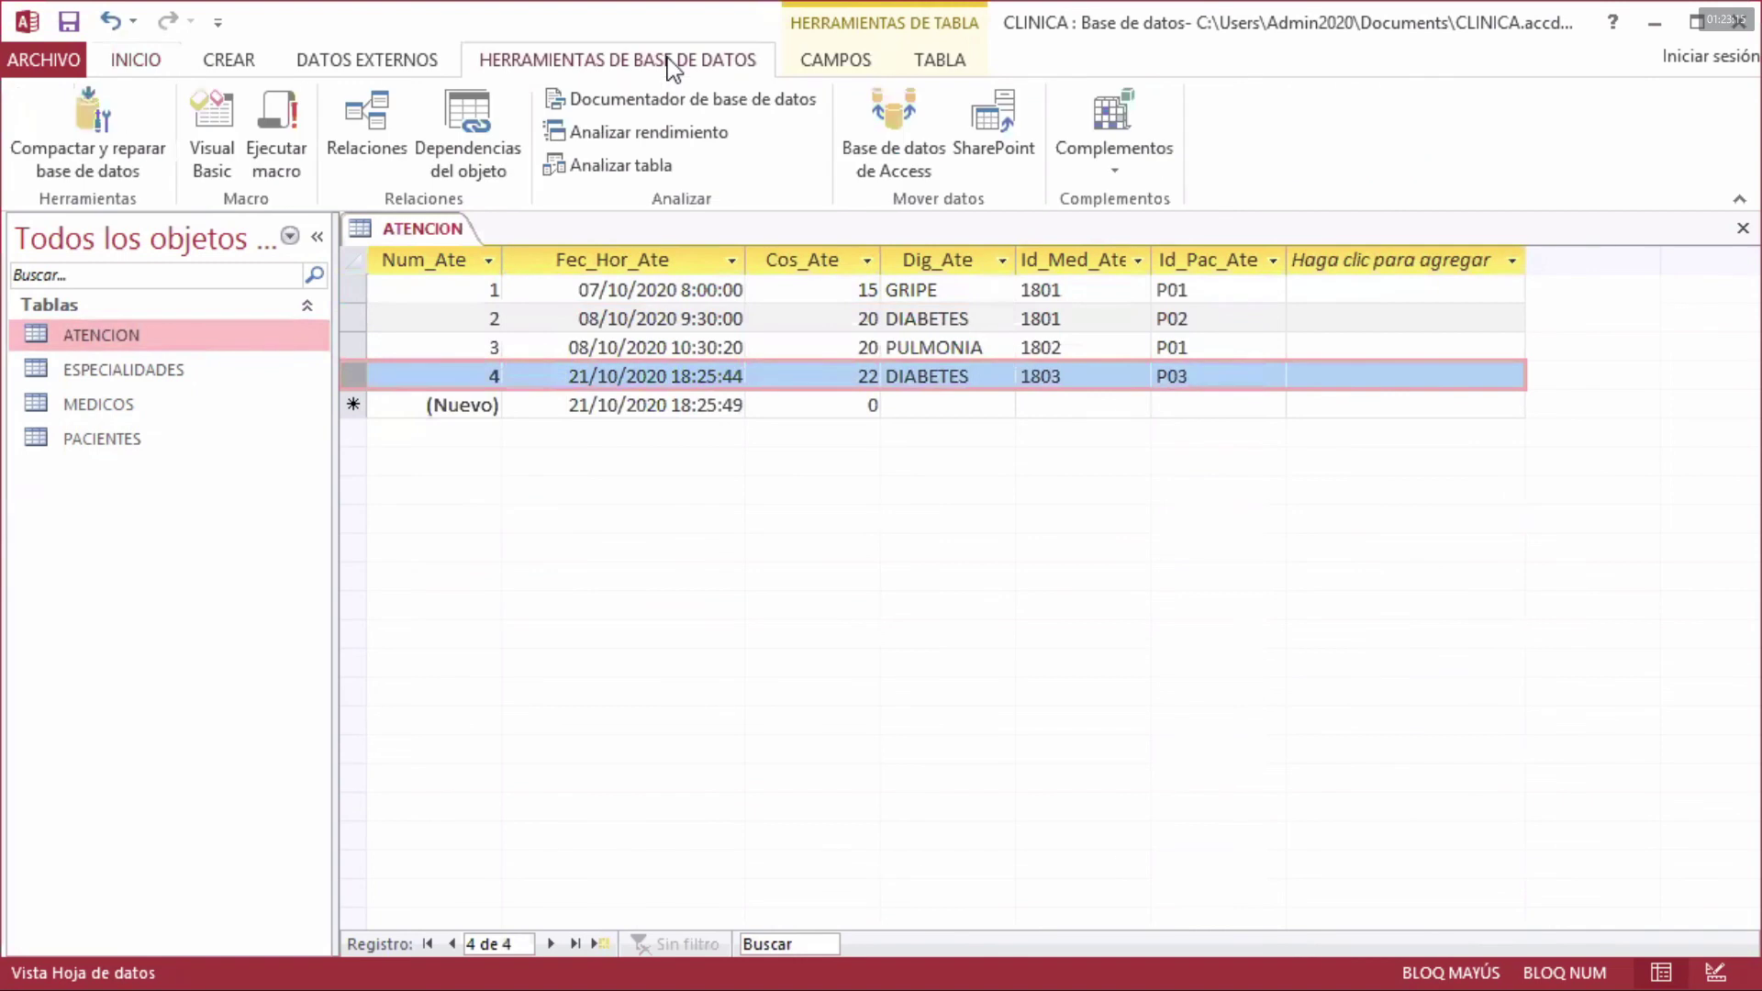
left_click(375, 119)
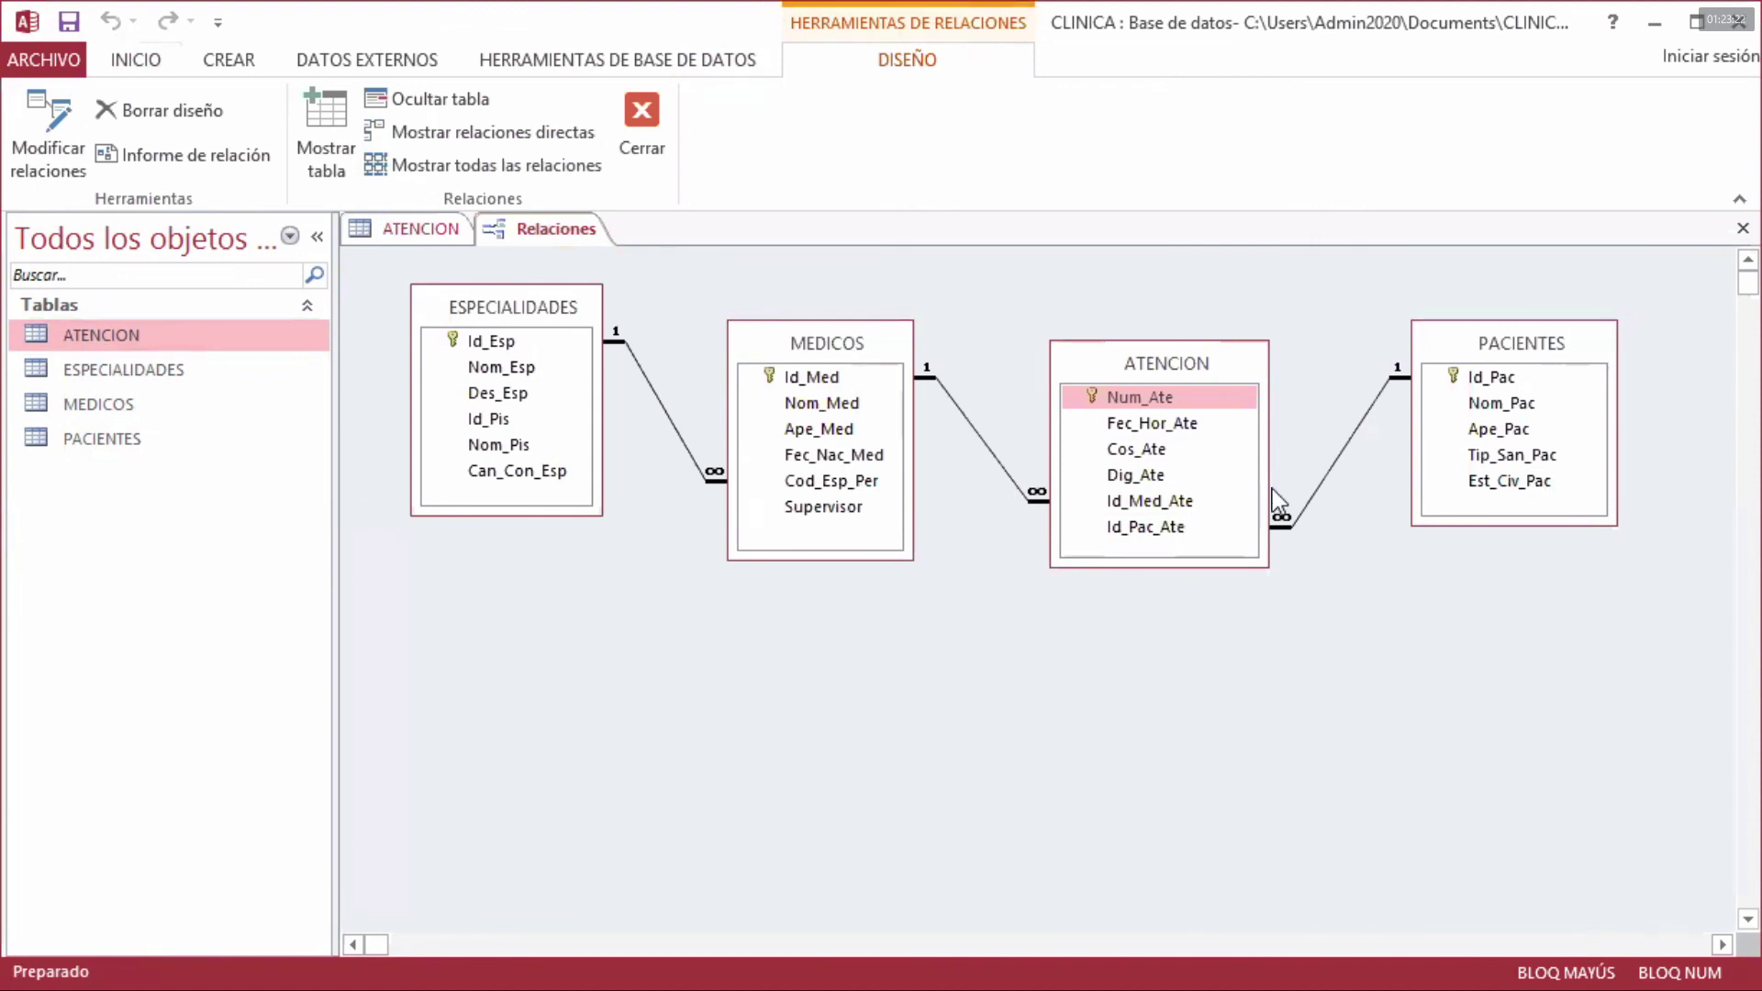
left_click_drag(1169, 401, 1506, 376)
left_click(1506, 376)
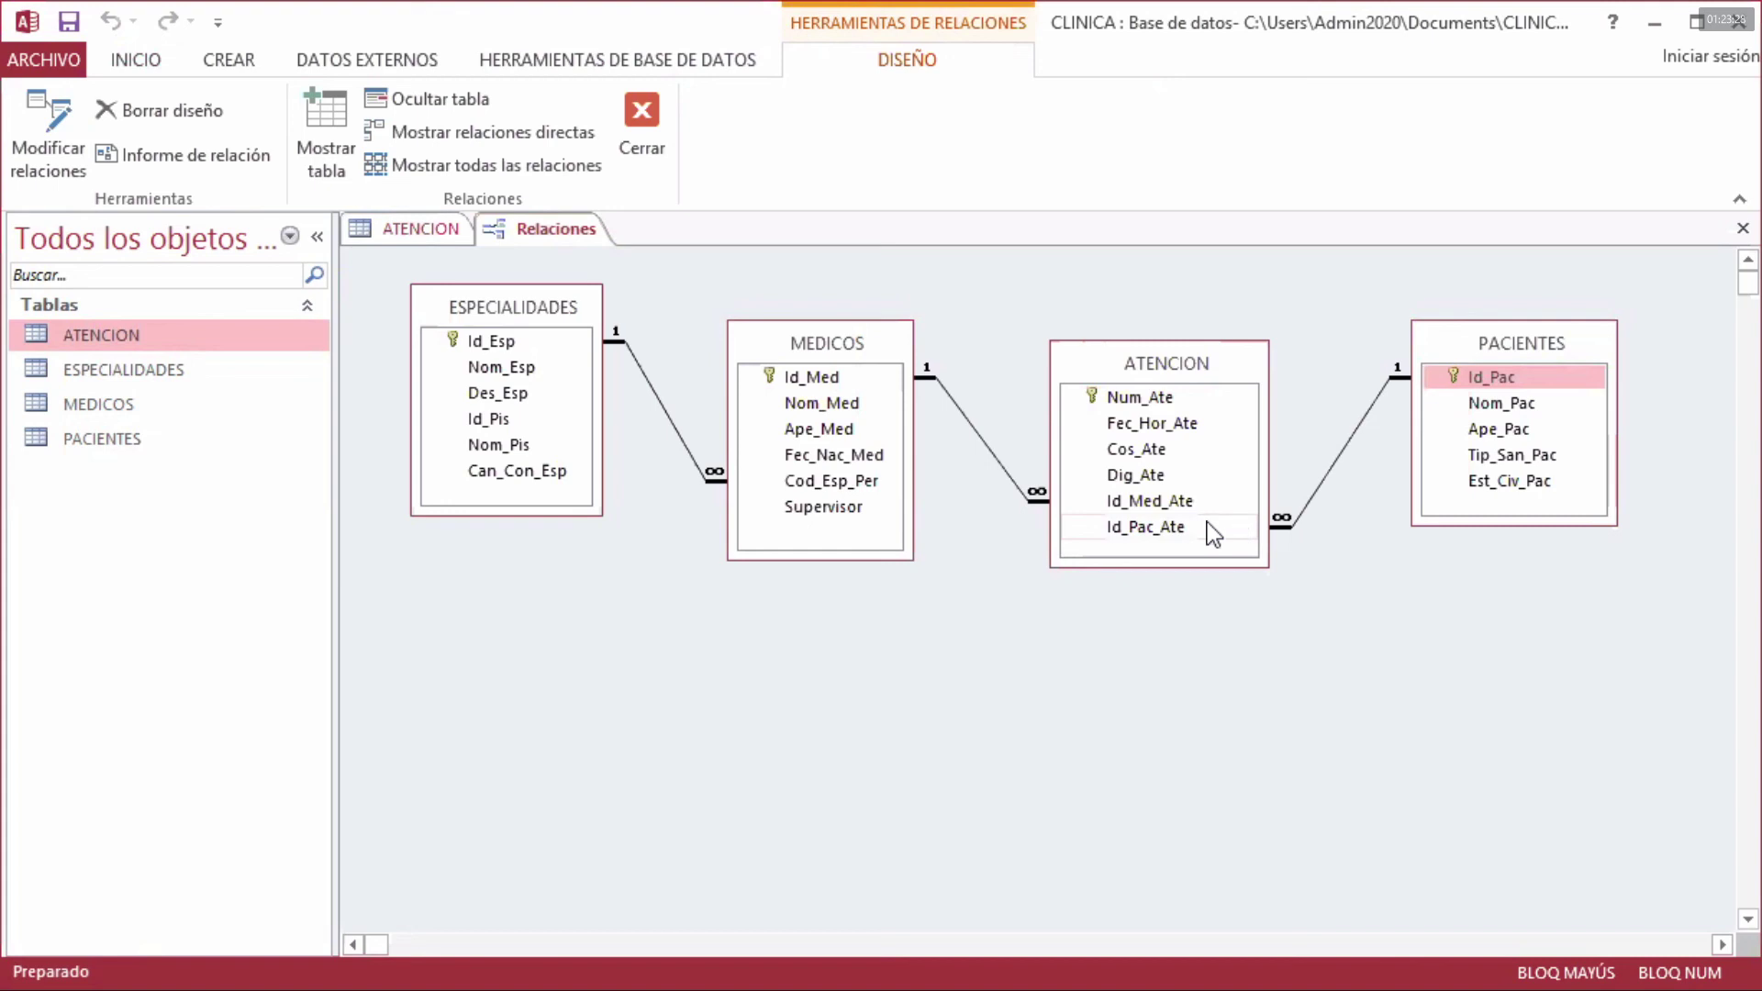
left_click_drag(1214, 532, 1506, 378)
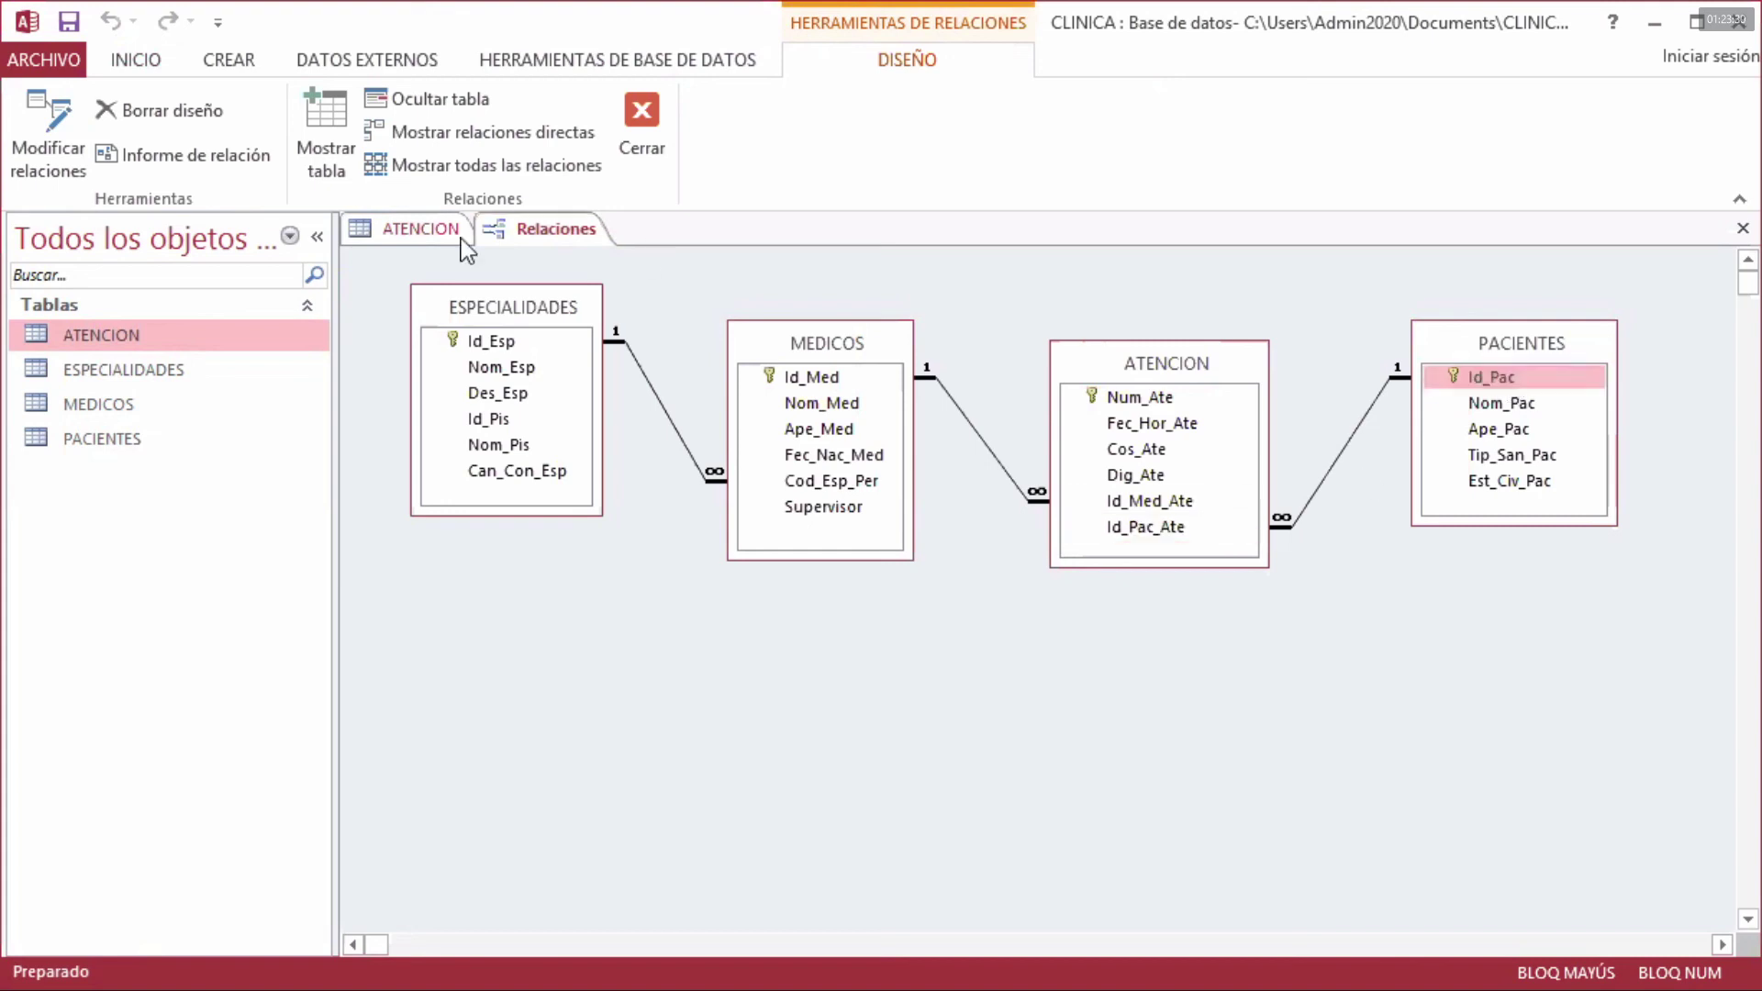
right_click(576, 231)
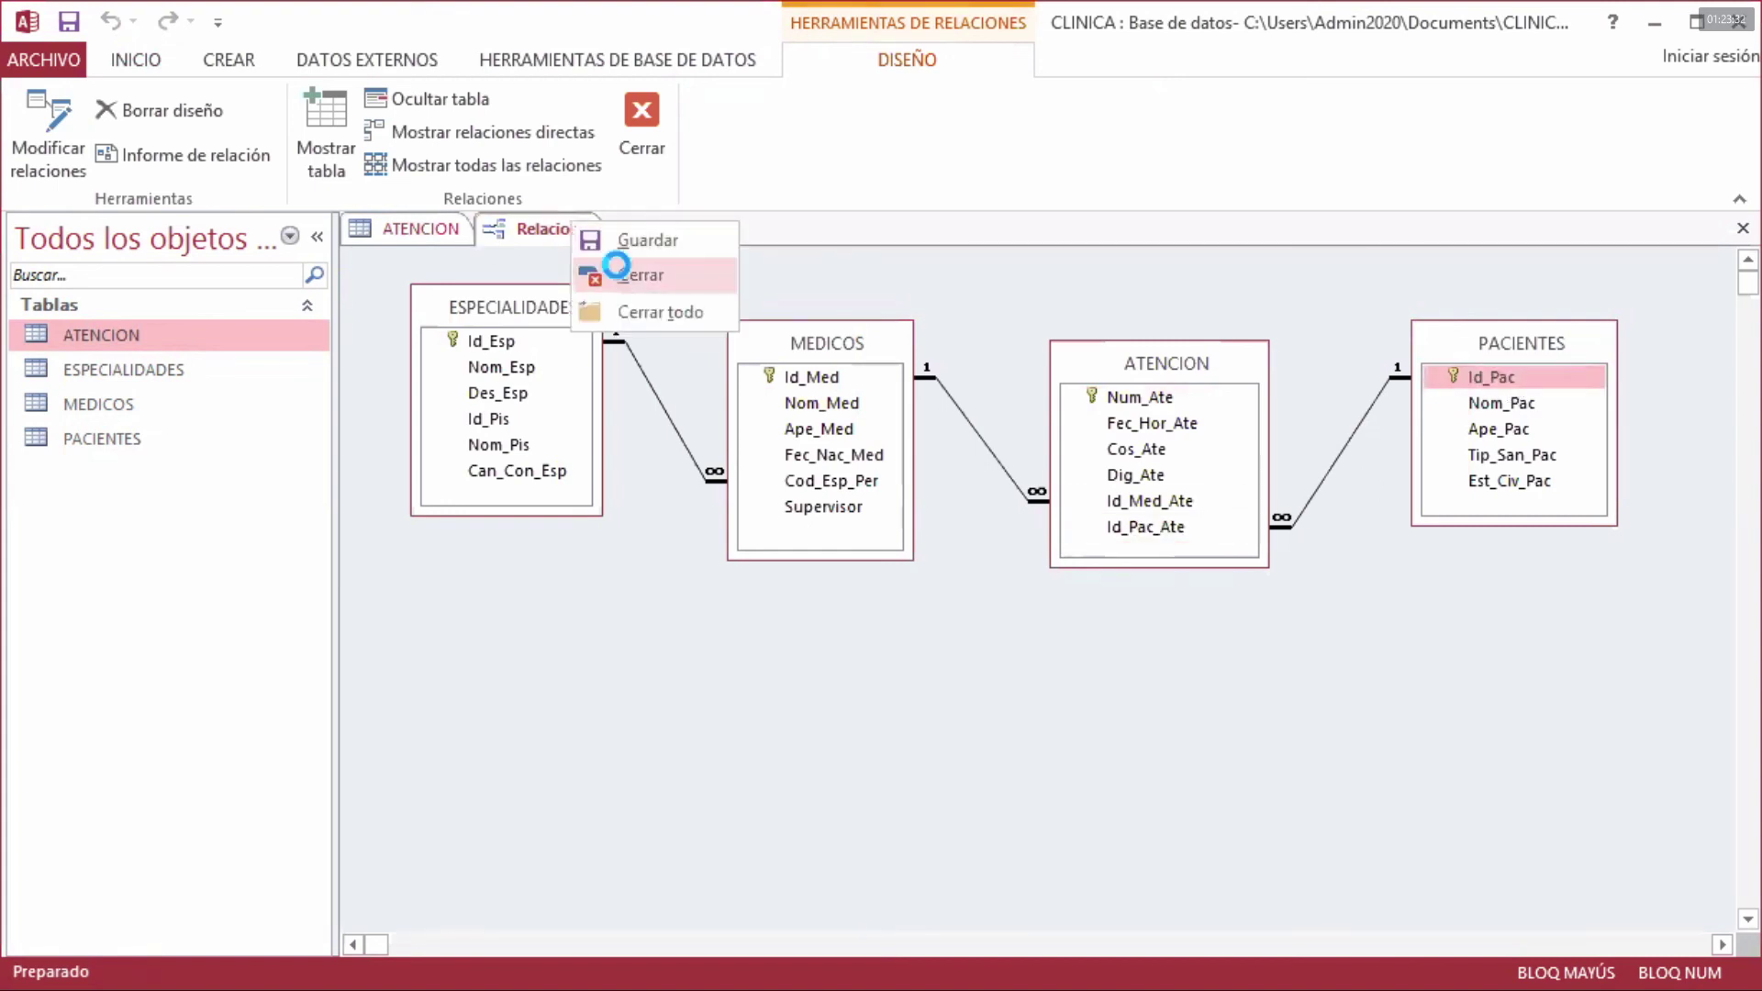
left_click(615, 275)
- Close ATENCION and try to delete the first patient record from the PACIENTES table
right_click(442, 231)
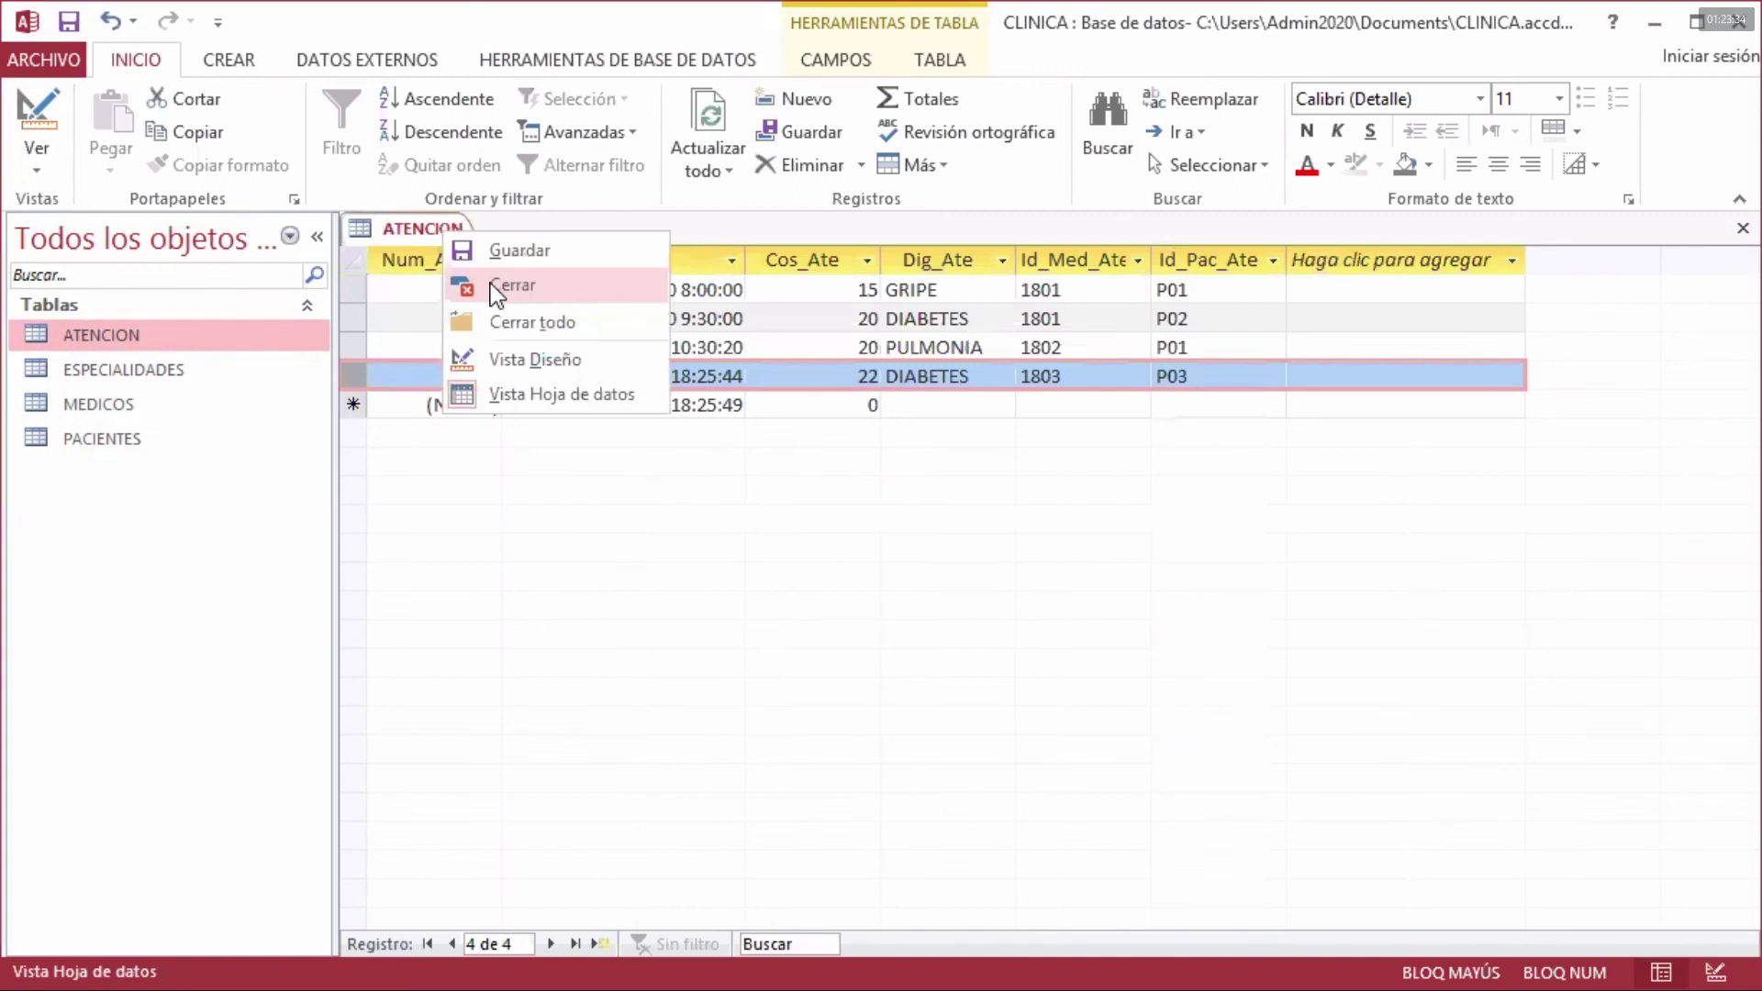
left_click(496, 284)
double_click(119, 438)
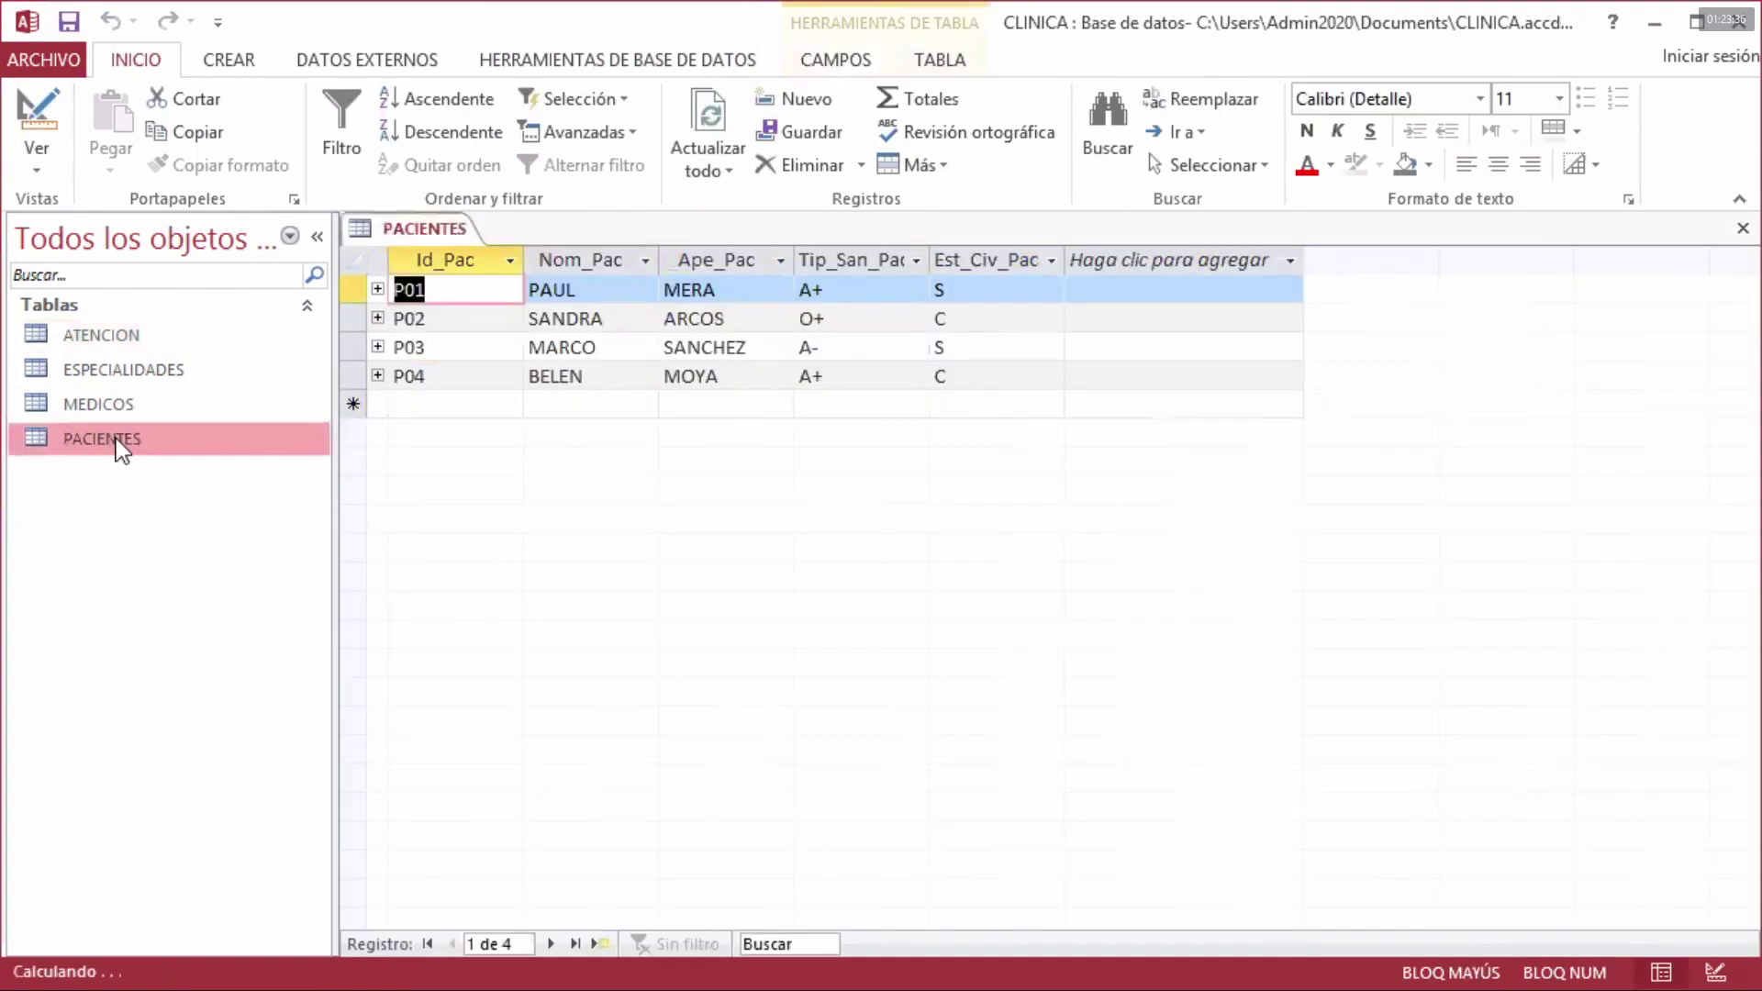
left_click(346, 289)
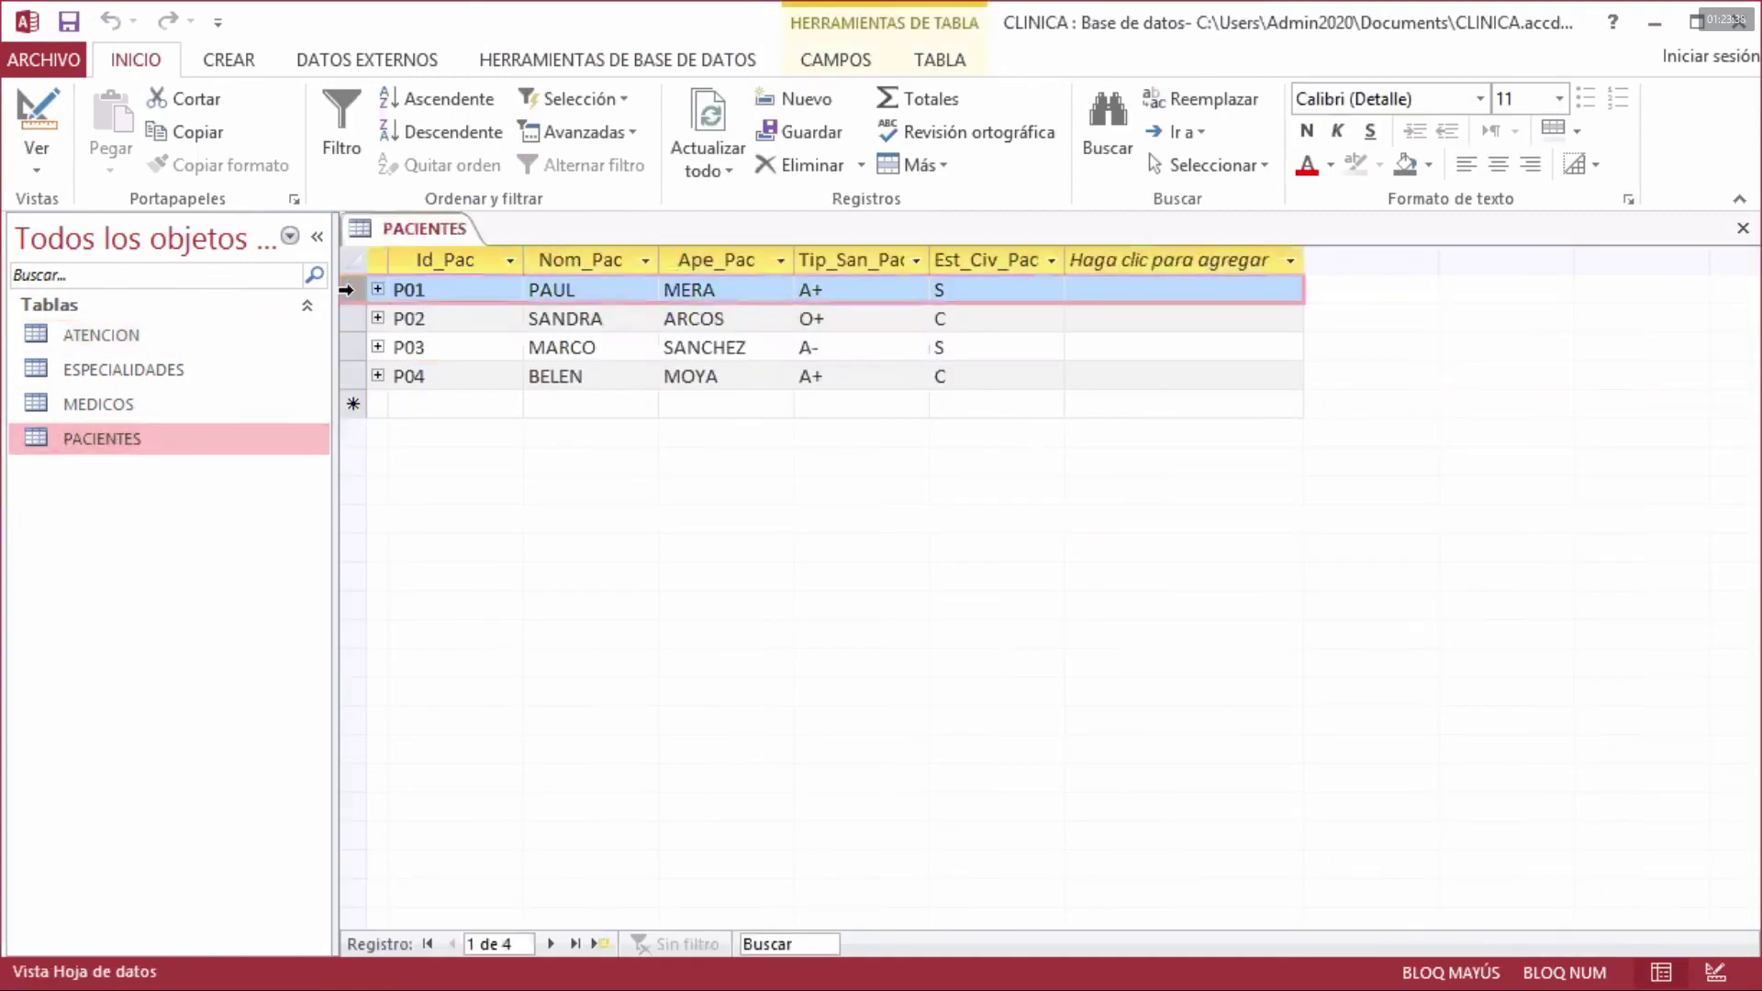
right_click(346, 289)
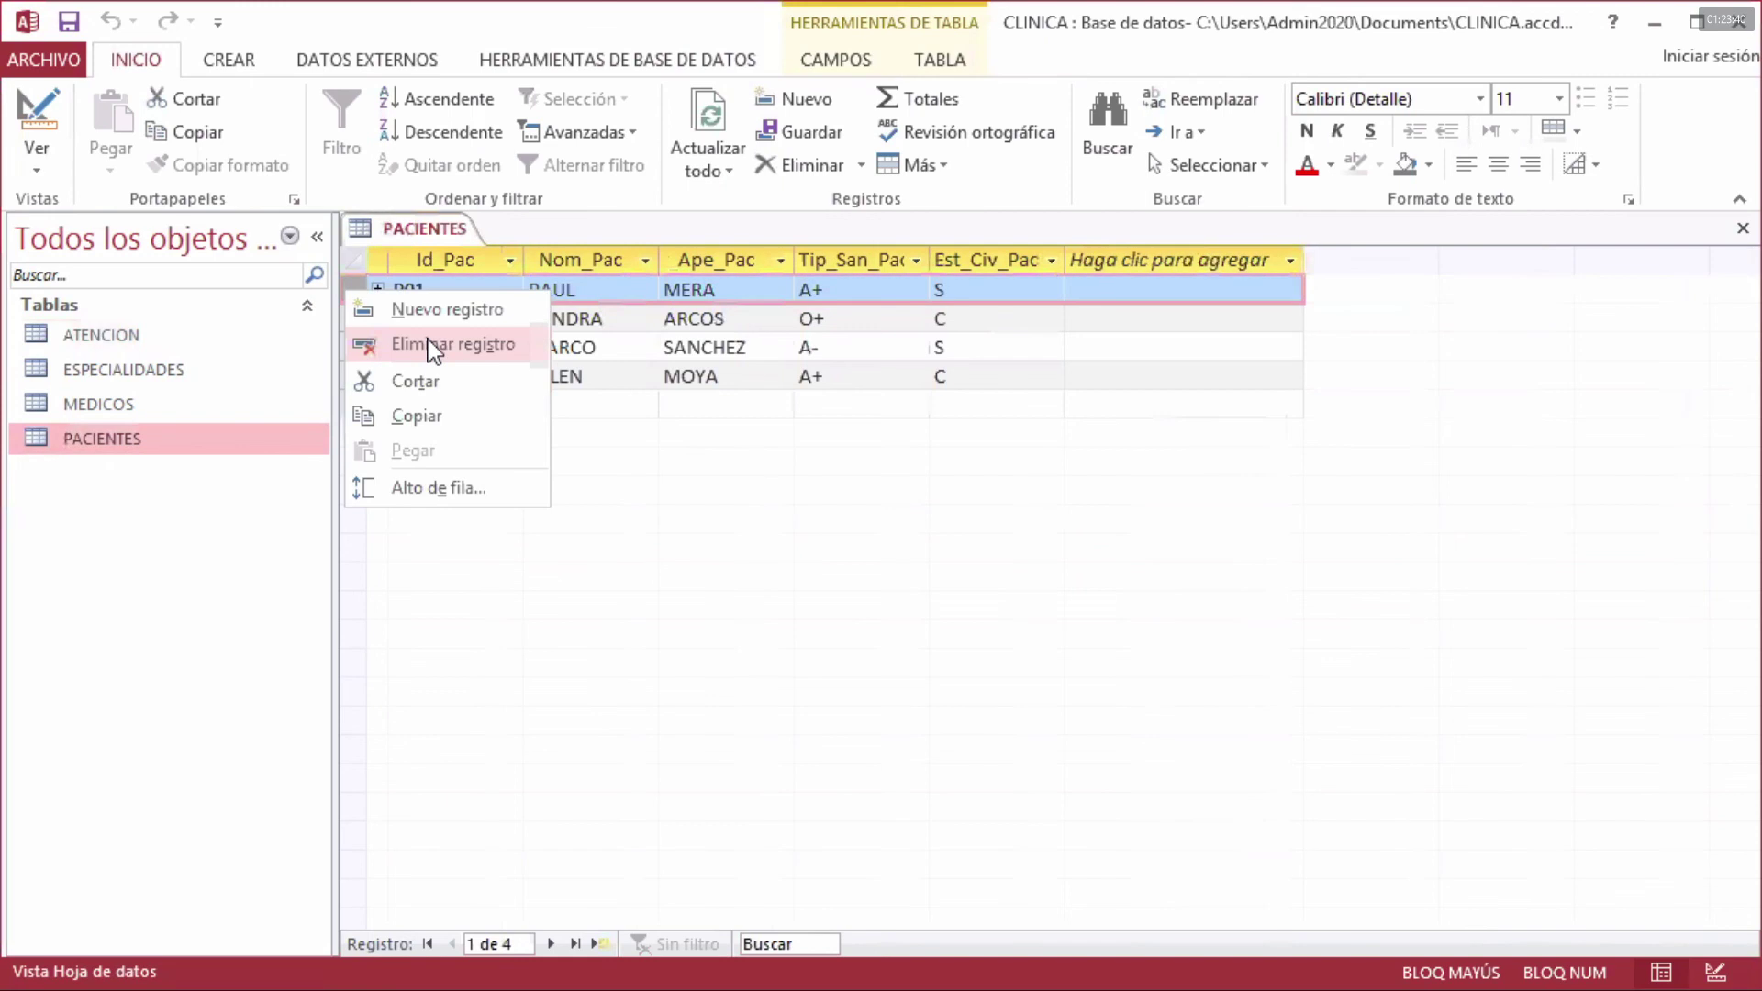
left_click(433, 347)
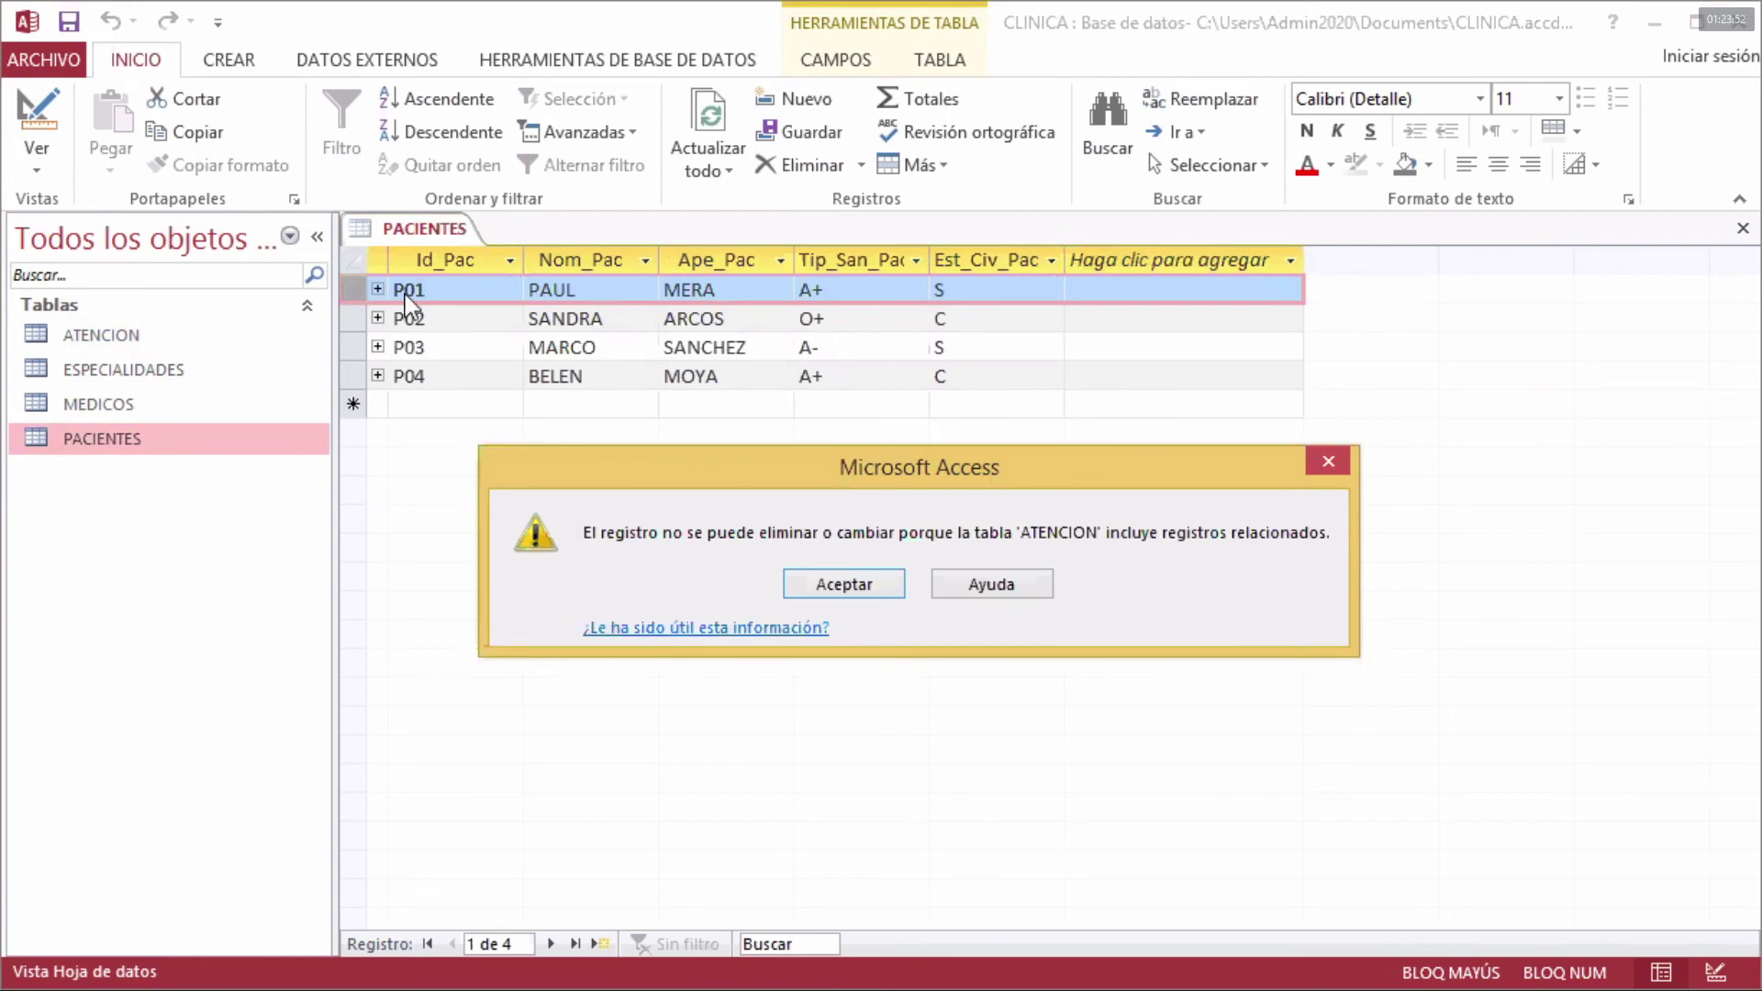
left_click(1329, 461)
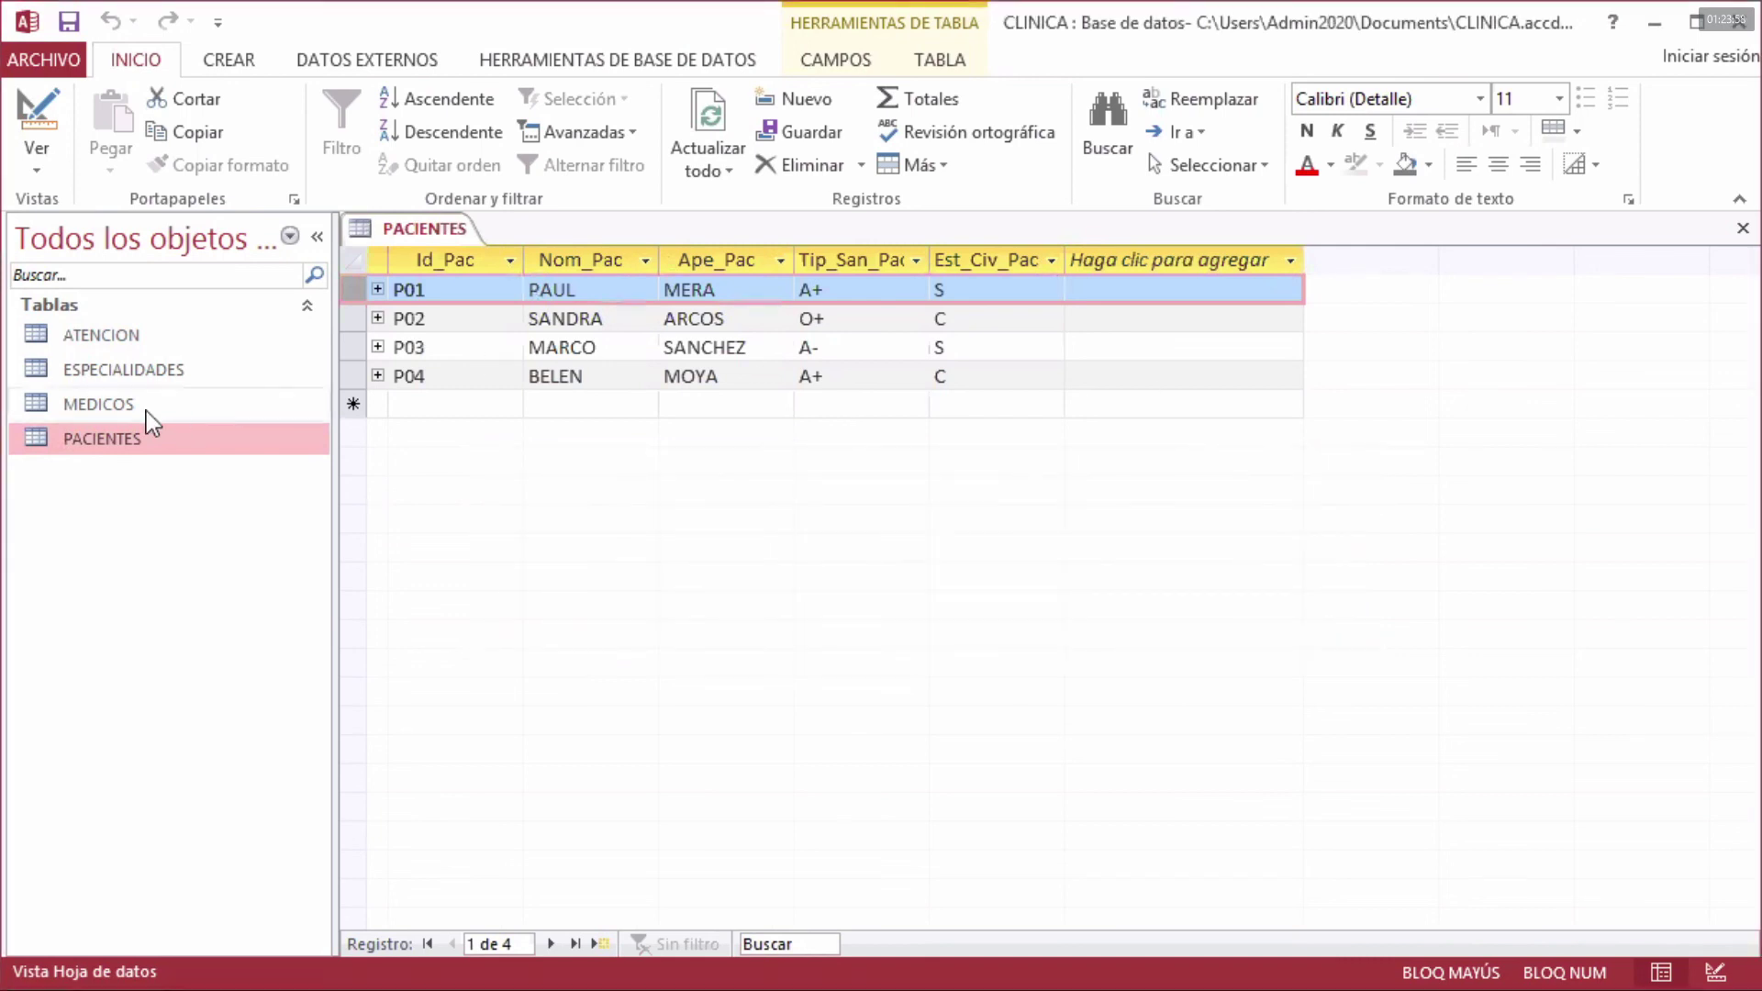
- Open the ATENCION records and check which ones reference the first patient in Id_Pac_Ate
double_click(101, 335)
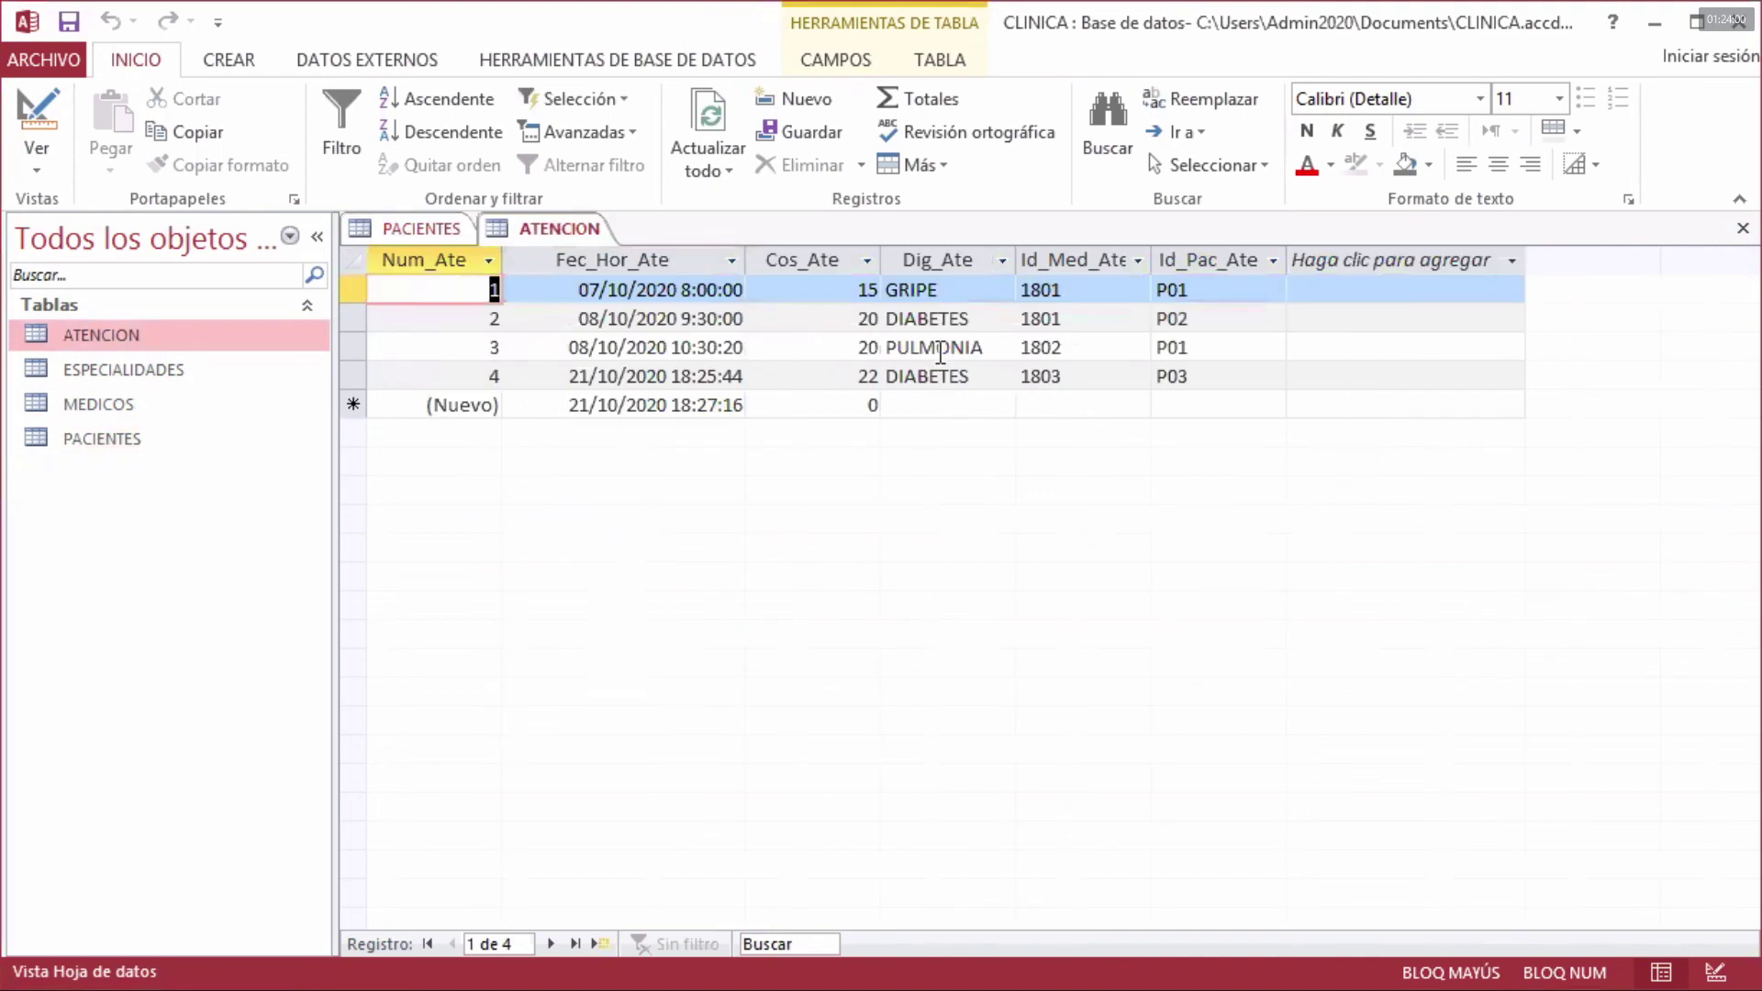
left_click(1191, 291)
left_click_drag(1191, 290, 1155, 291)
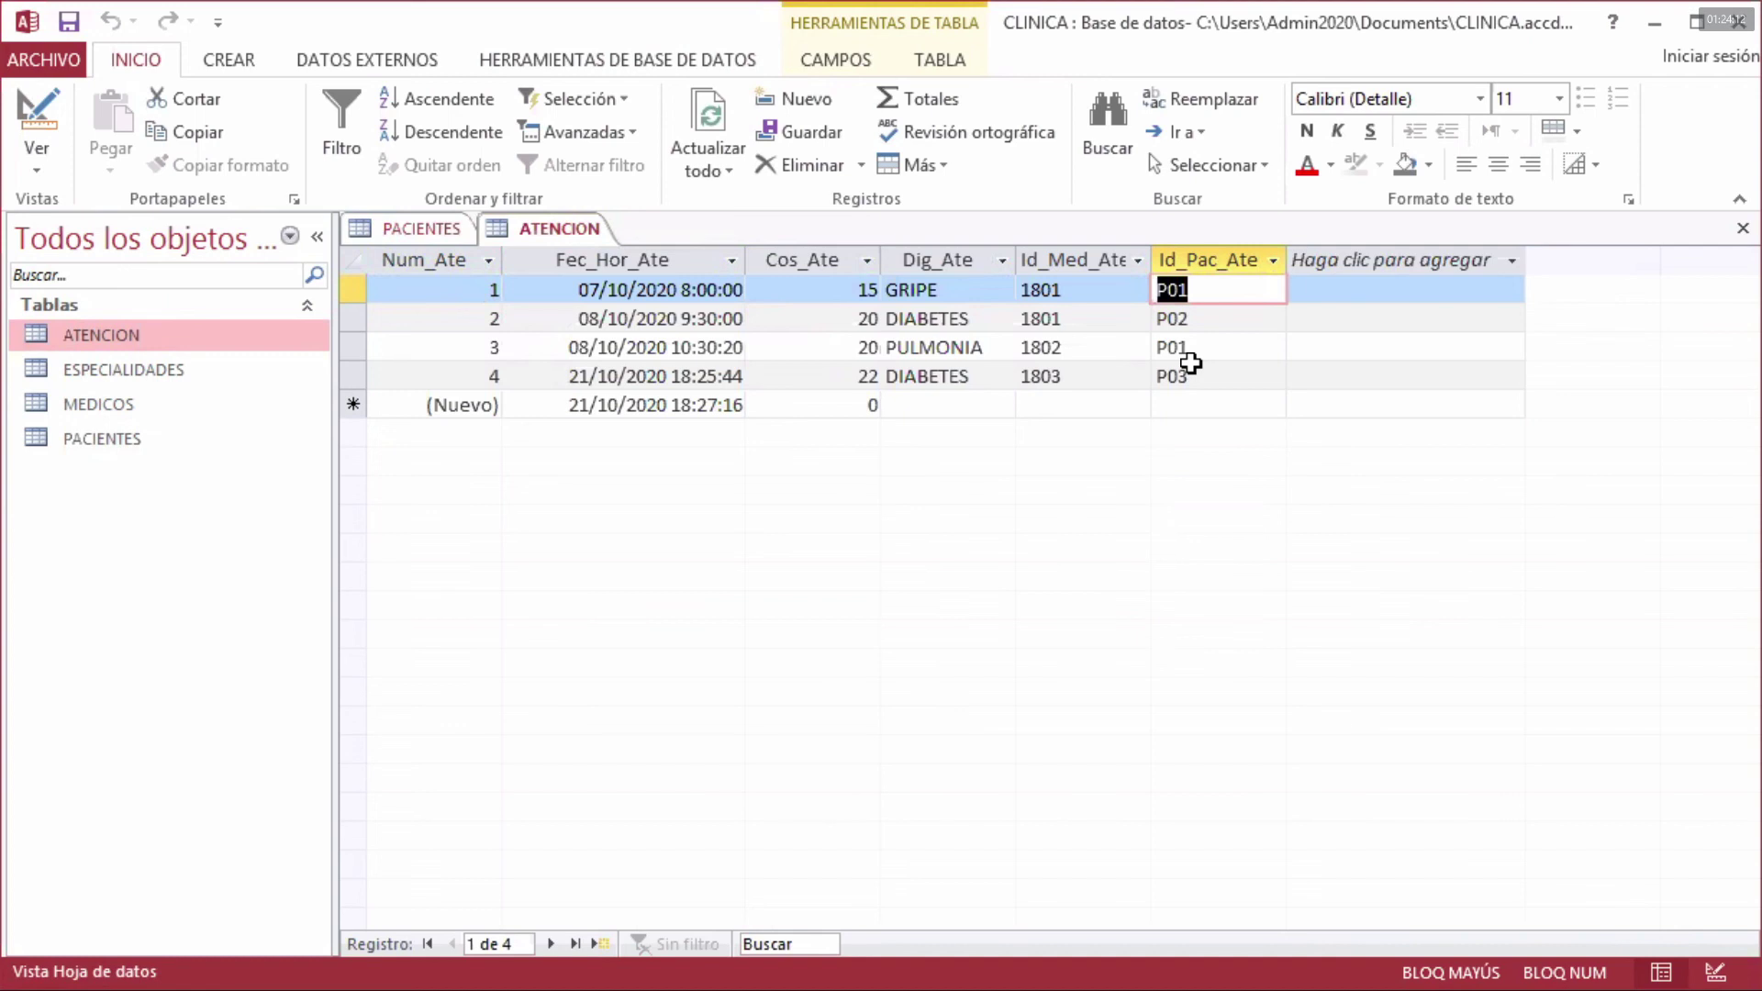
left_click(1190, 369)
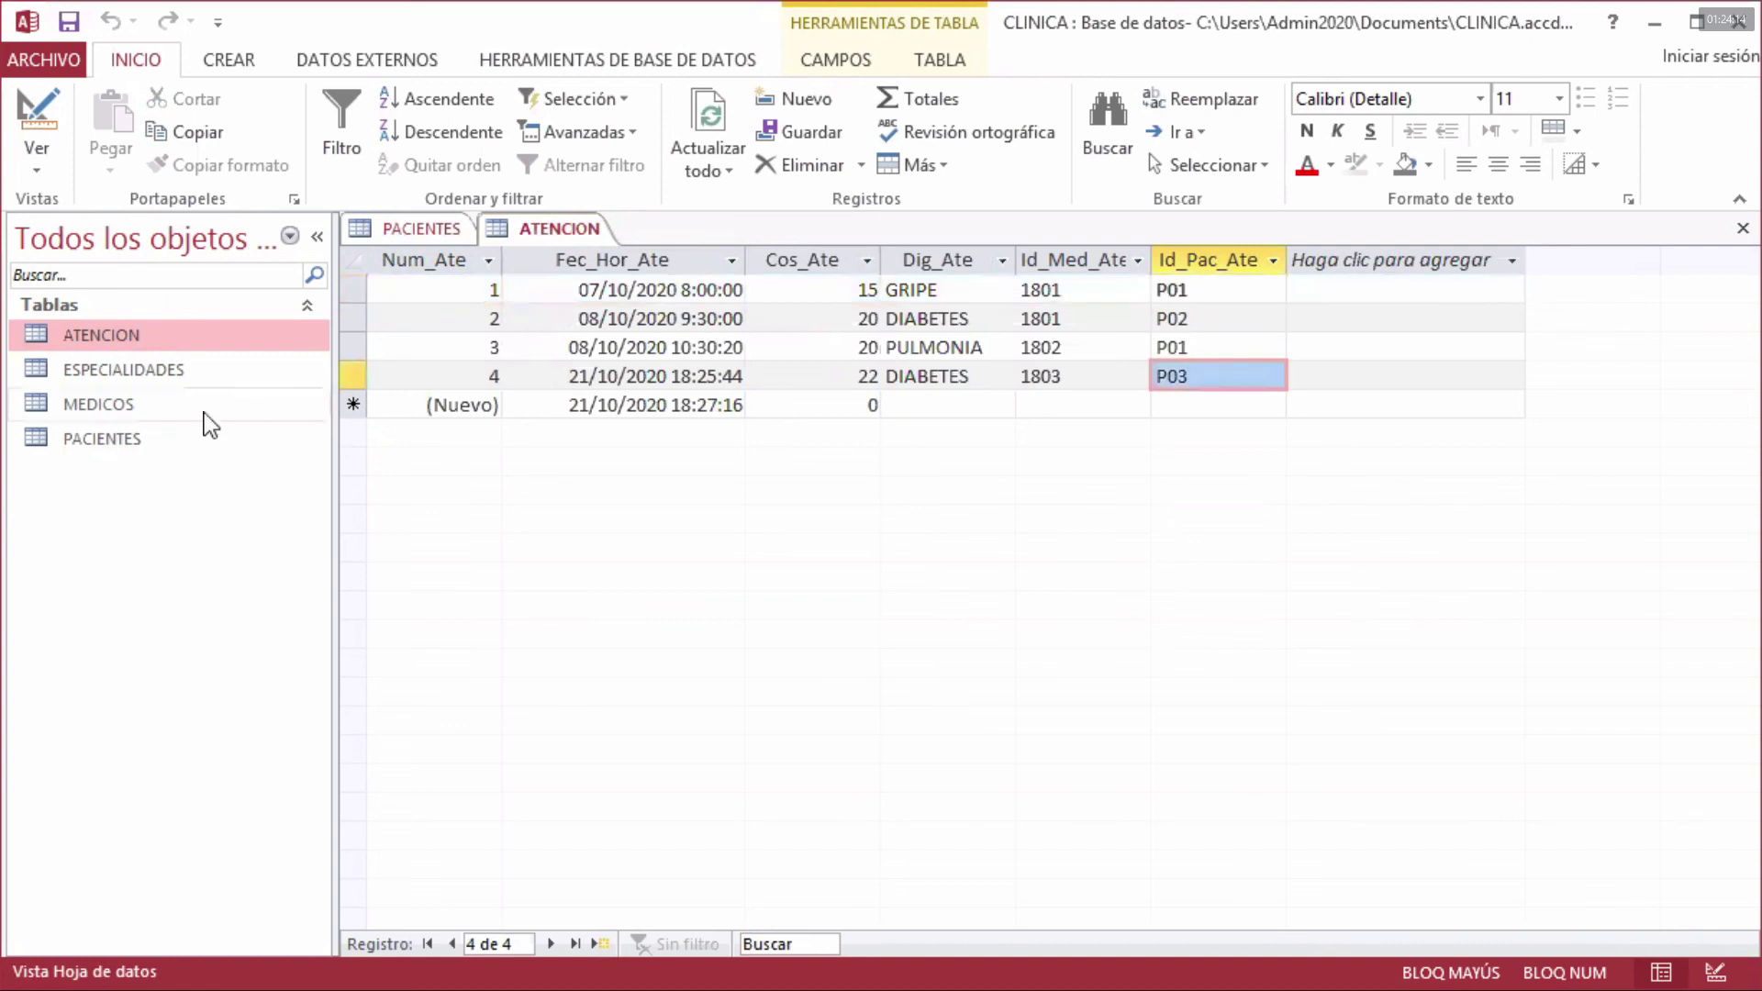
- Open the MEDICOS table and try to delete its first doctor record
left_click(137, 411)
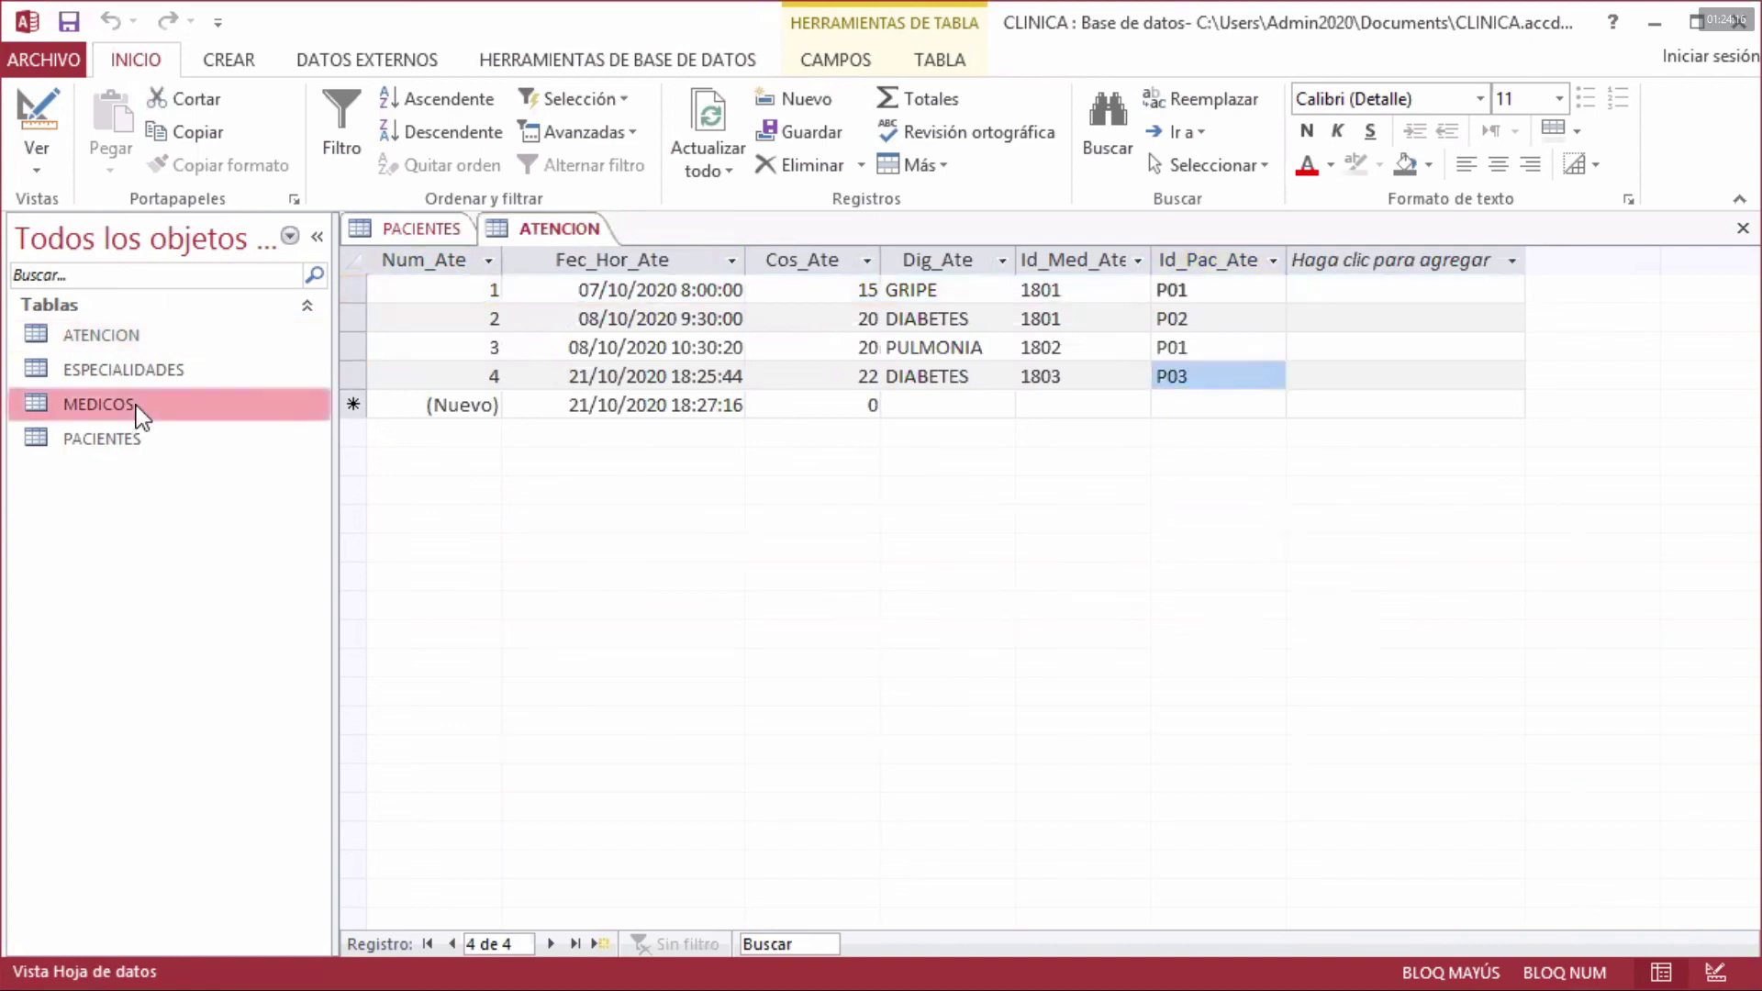
double_click(138, 411)
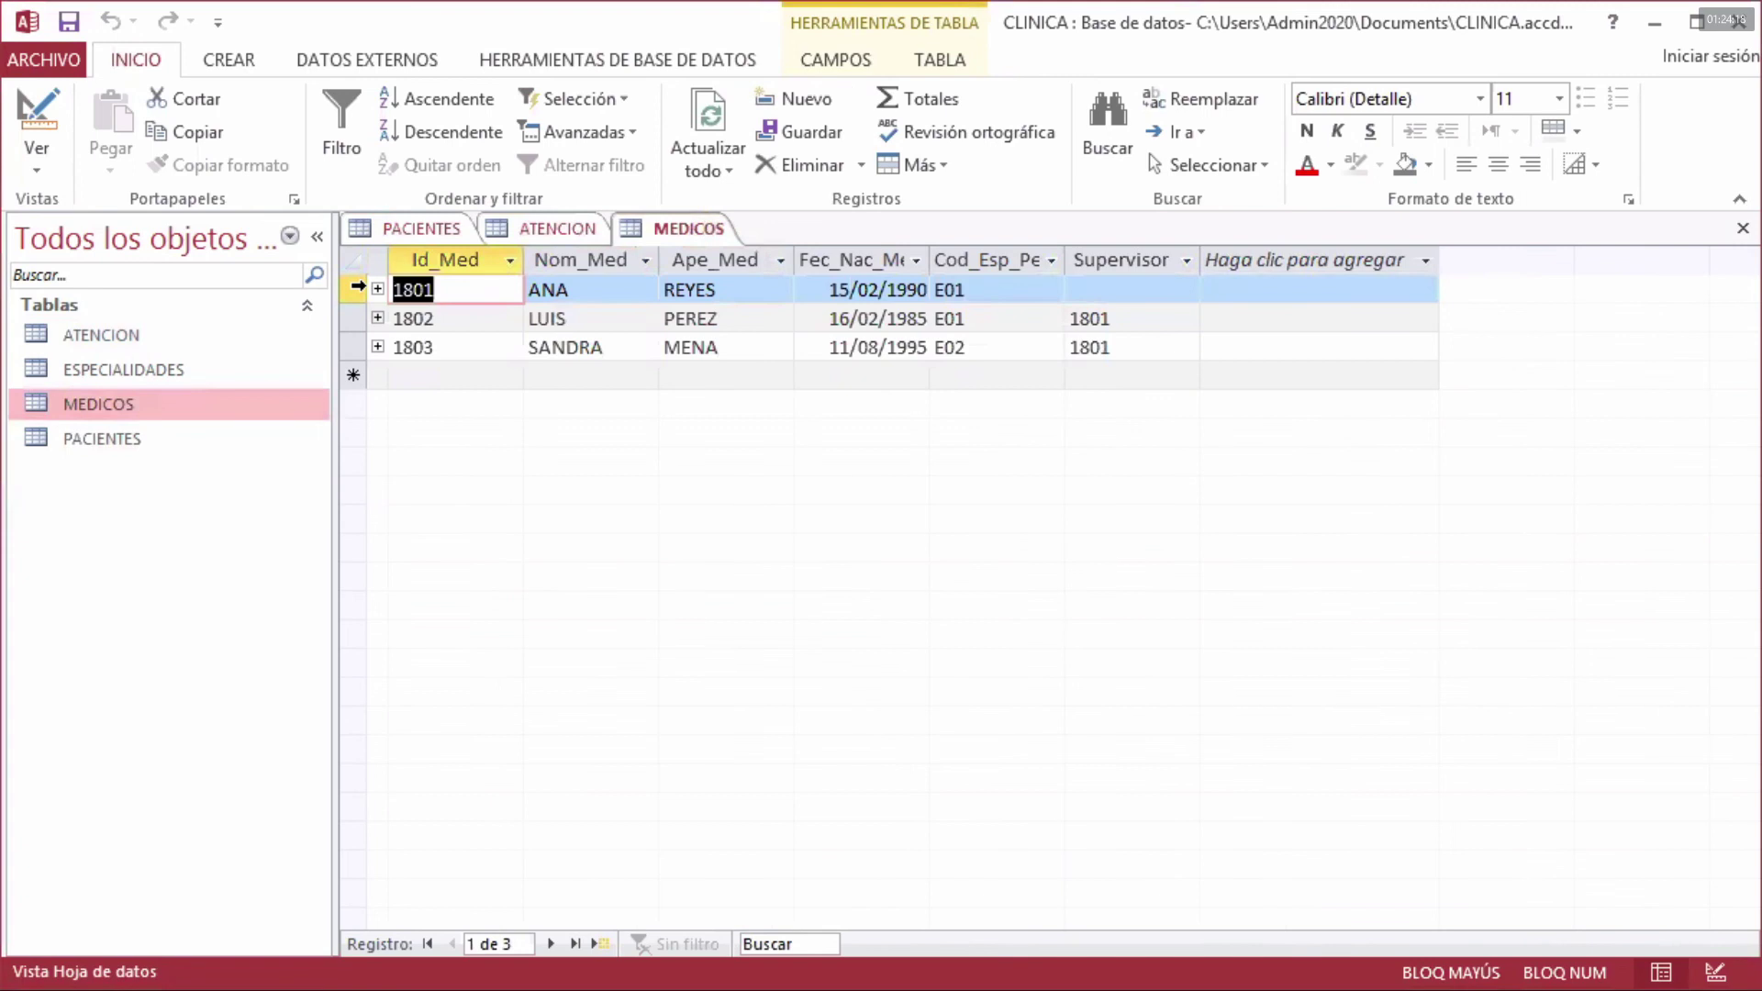
left_click(356, 289)
right_click(357, 288)
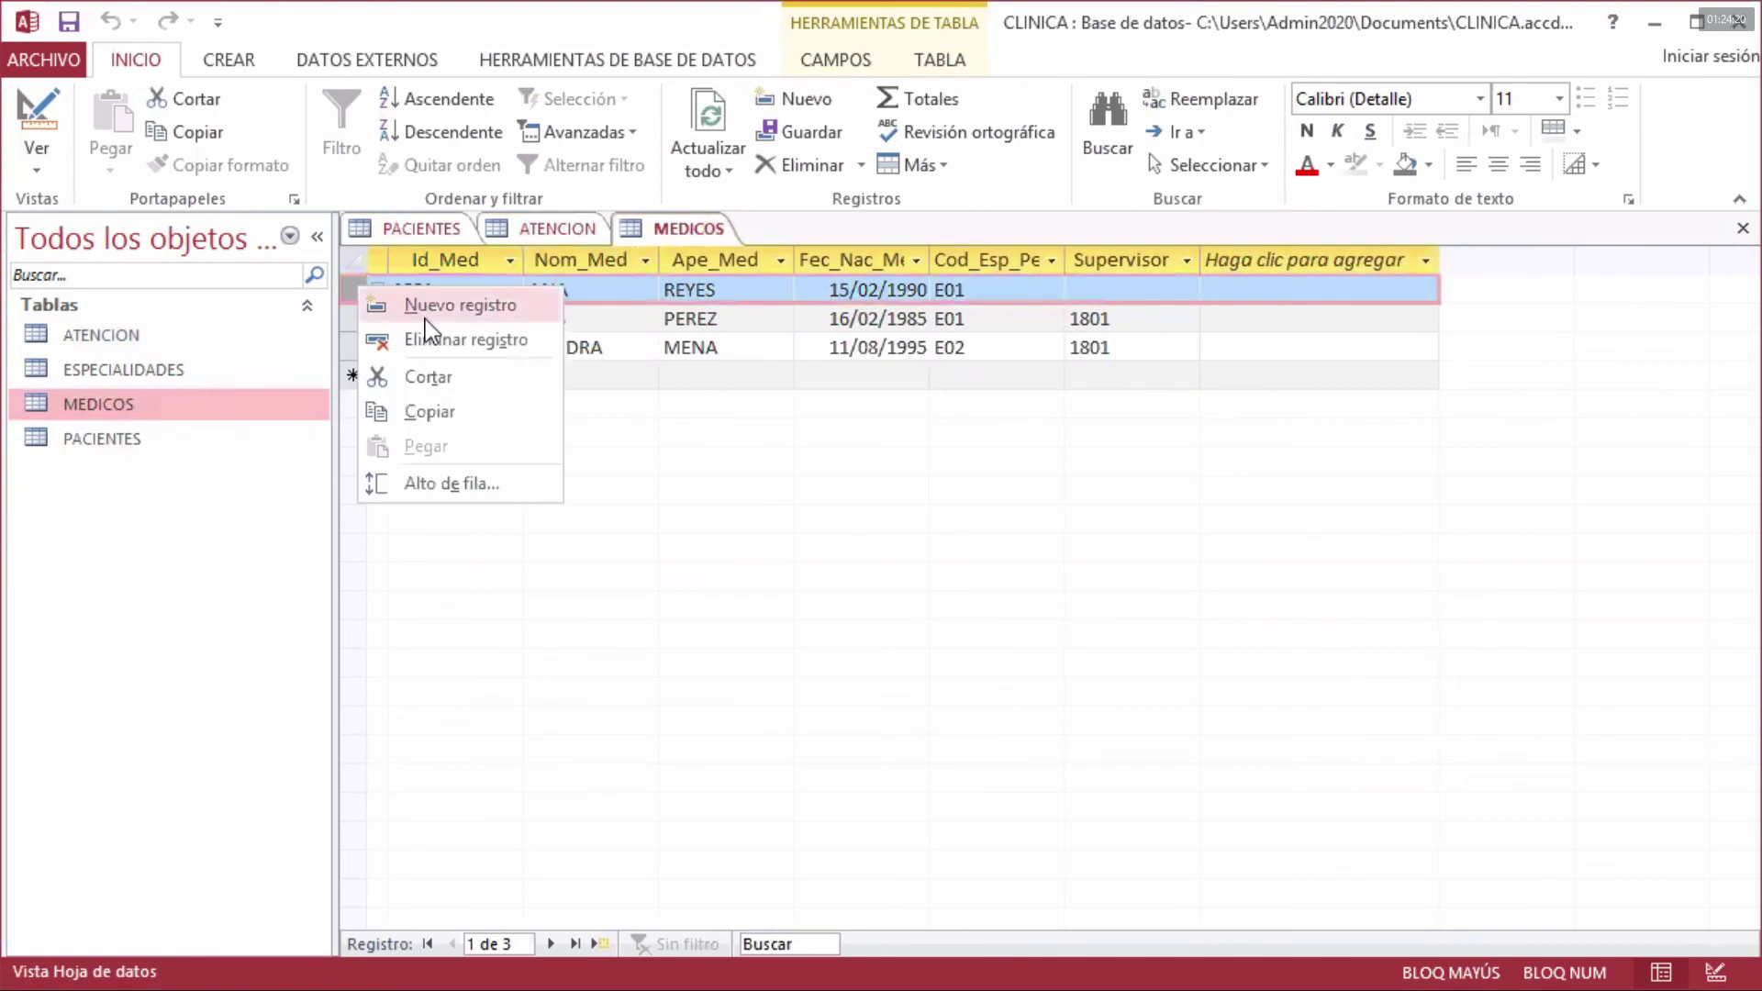
left_click(438, 340)
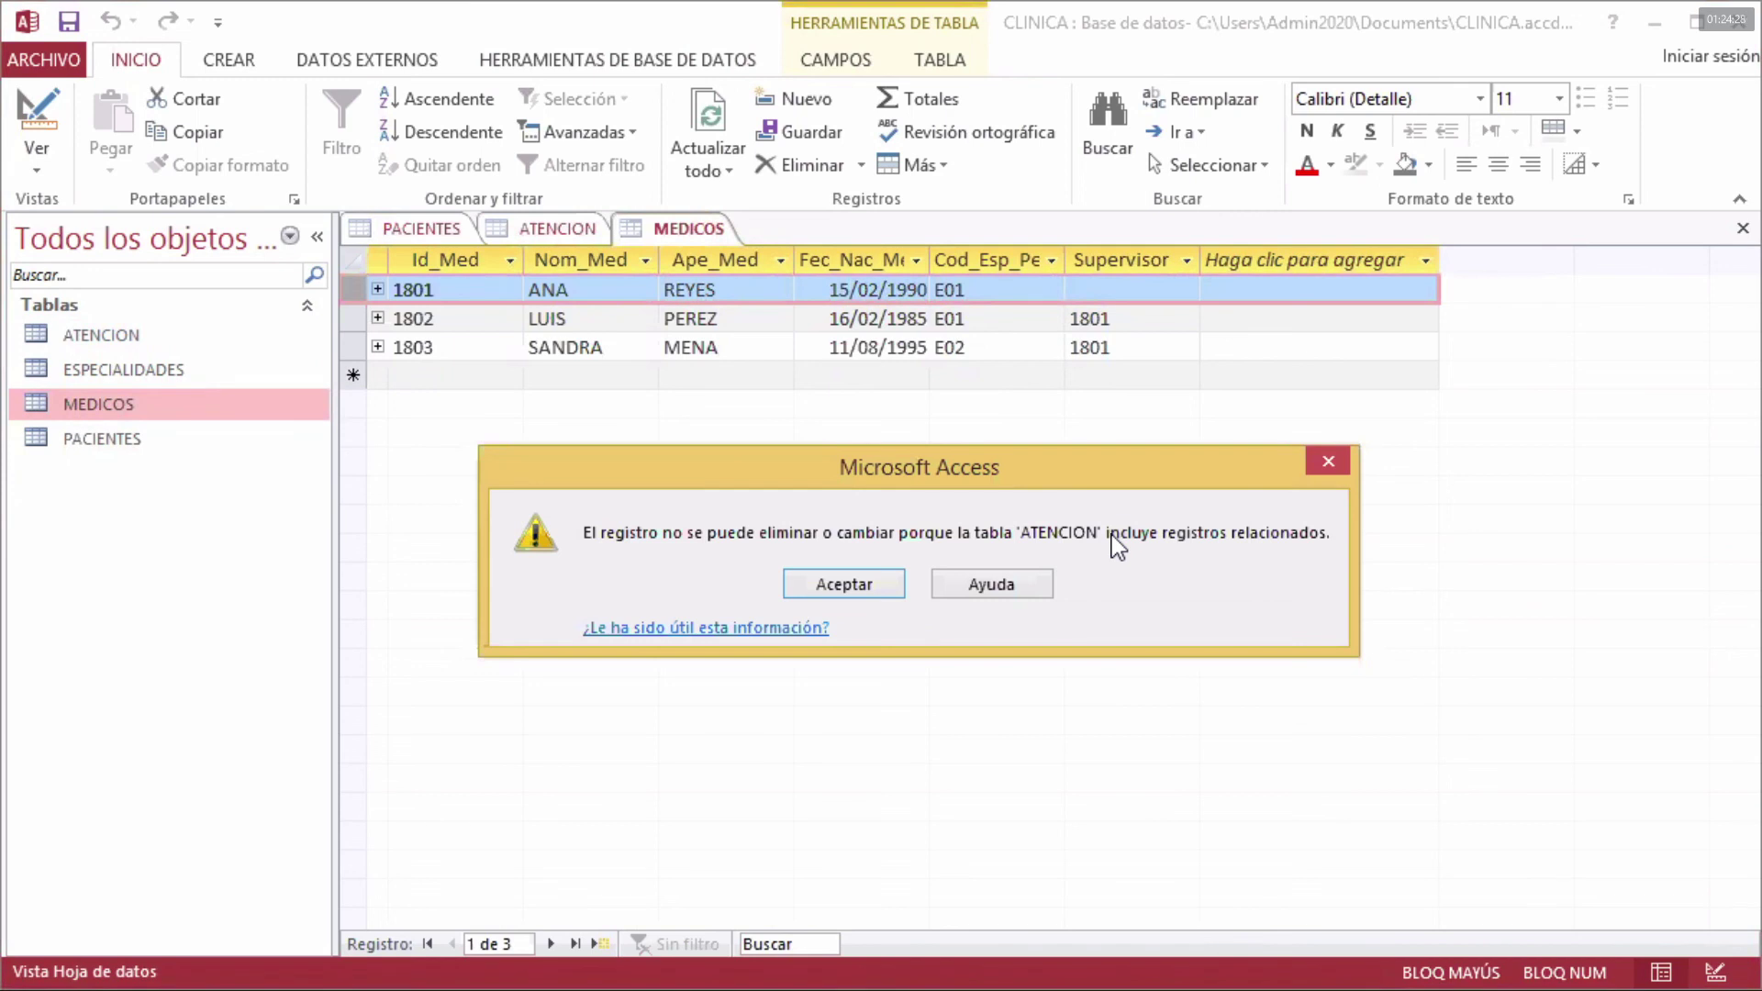
left_click(1330, 466)
- Try to clear the doctor ID (Id_Med_Ate) of the first ATENCION record, and discard the edit
double_click(101, 336)
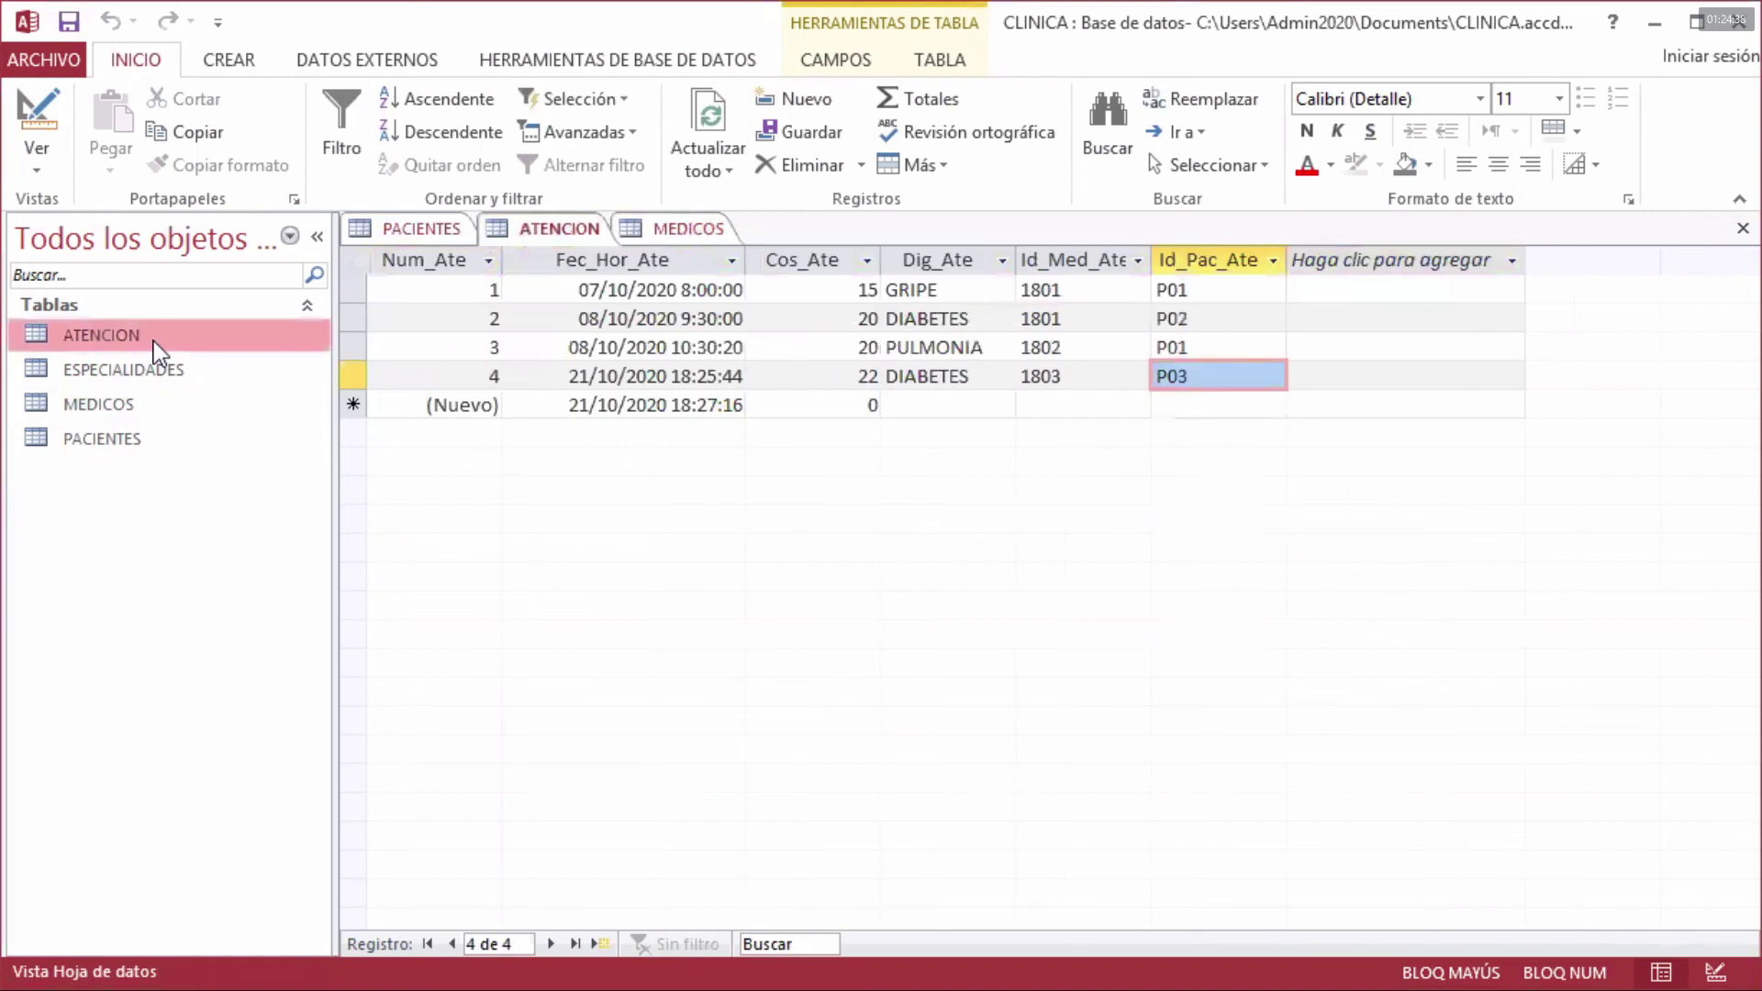
left_click_drag(1064, 291, 1019, 290)
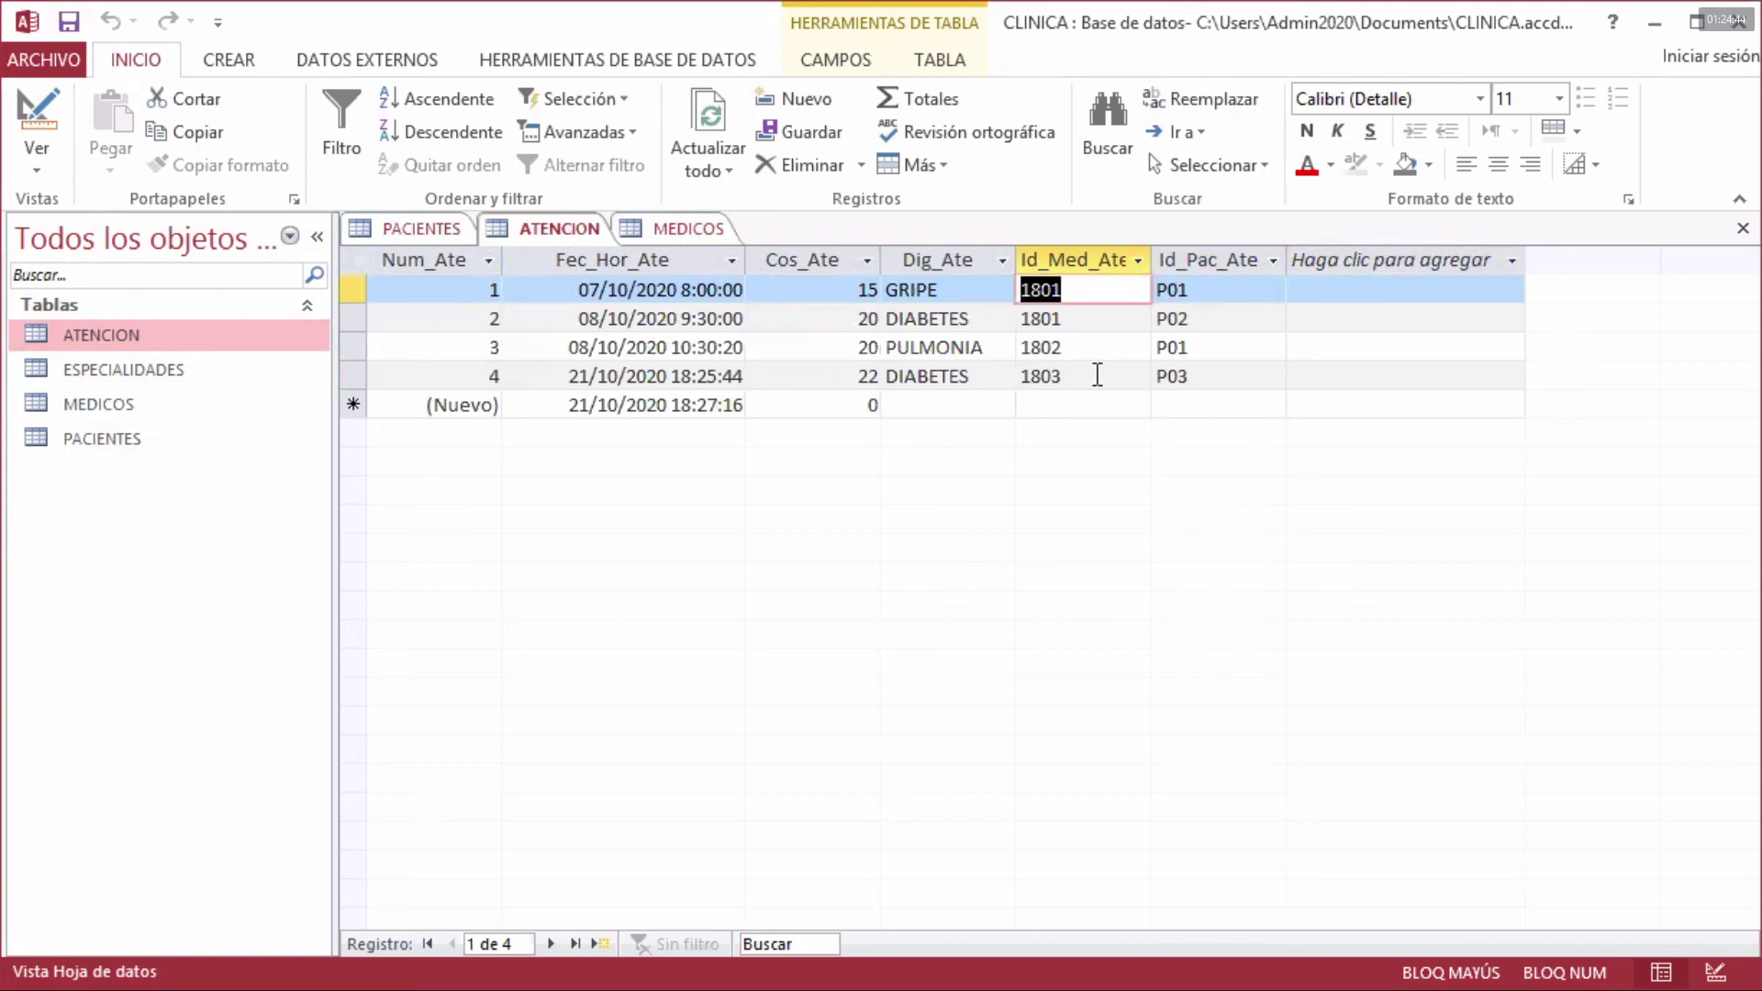
key("Delete")
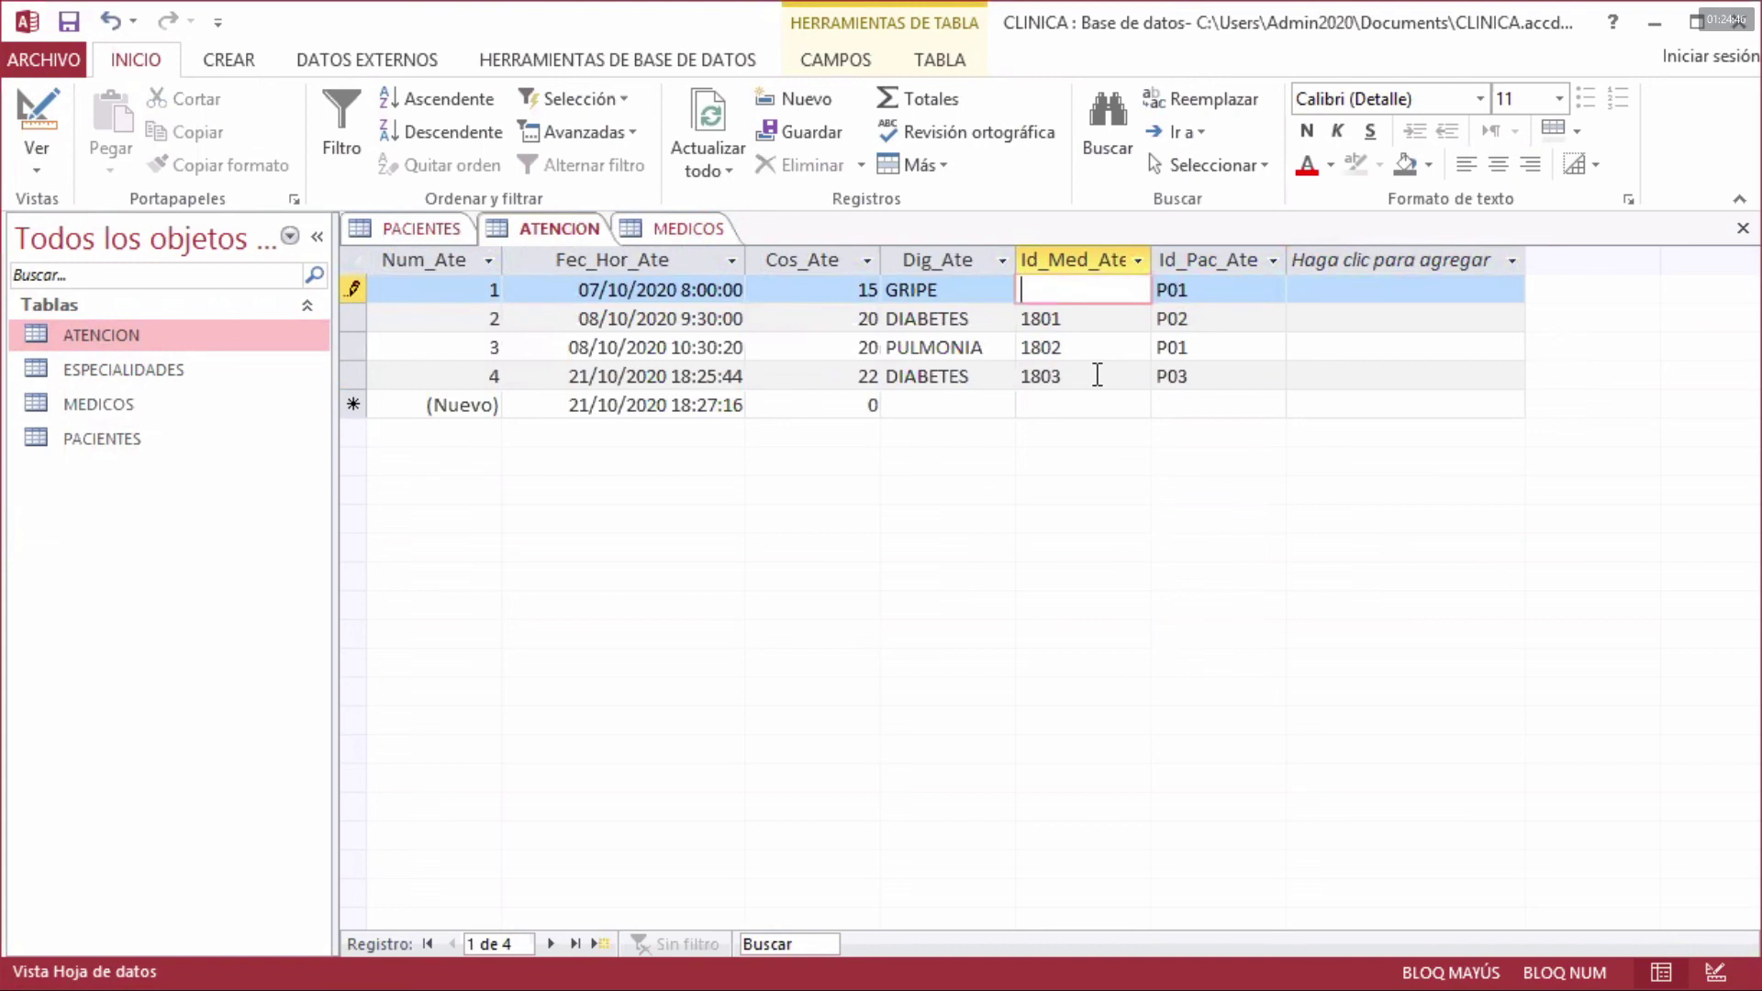
left_click(1083, 331)
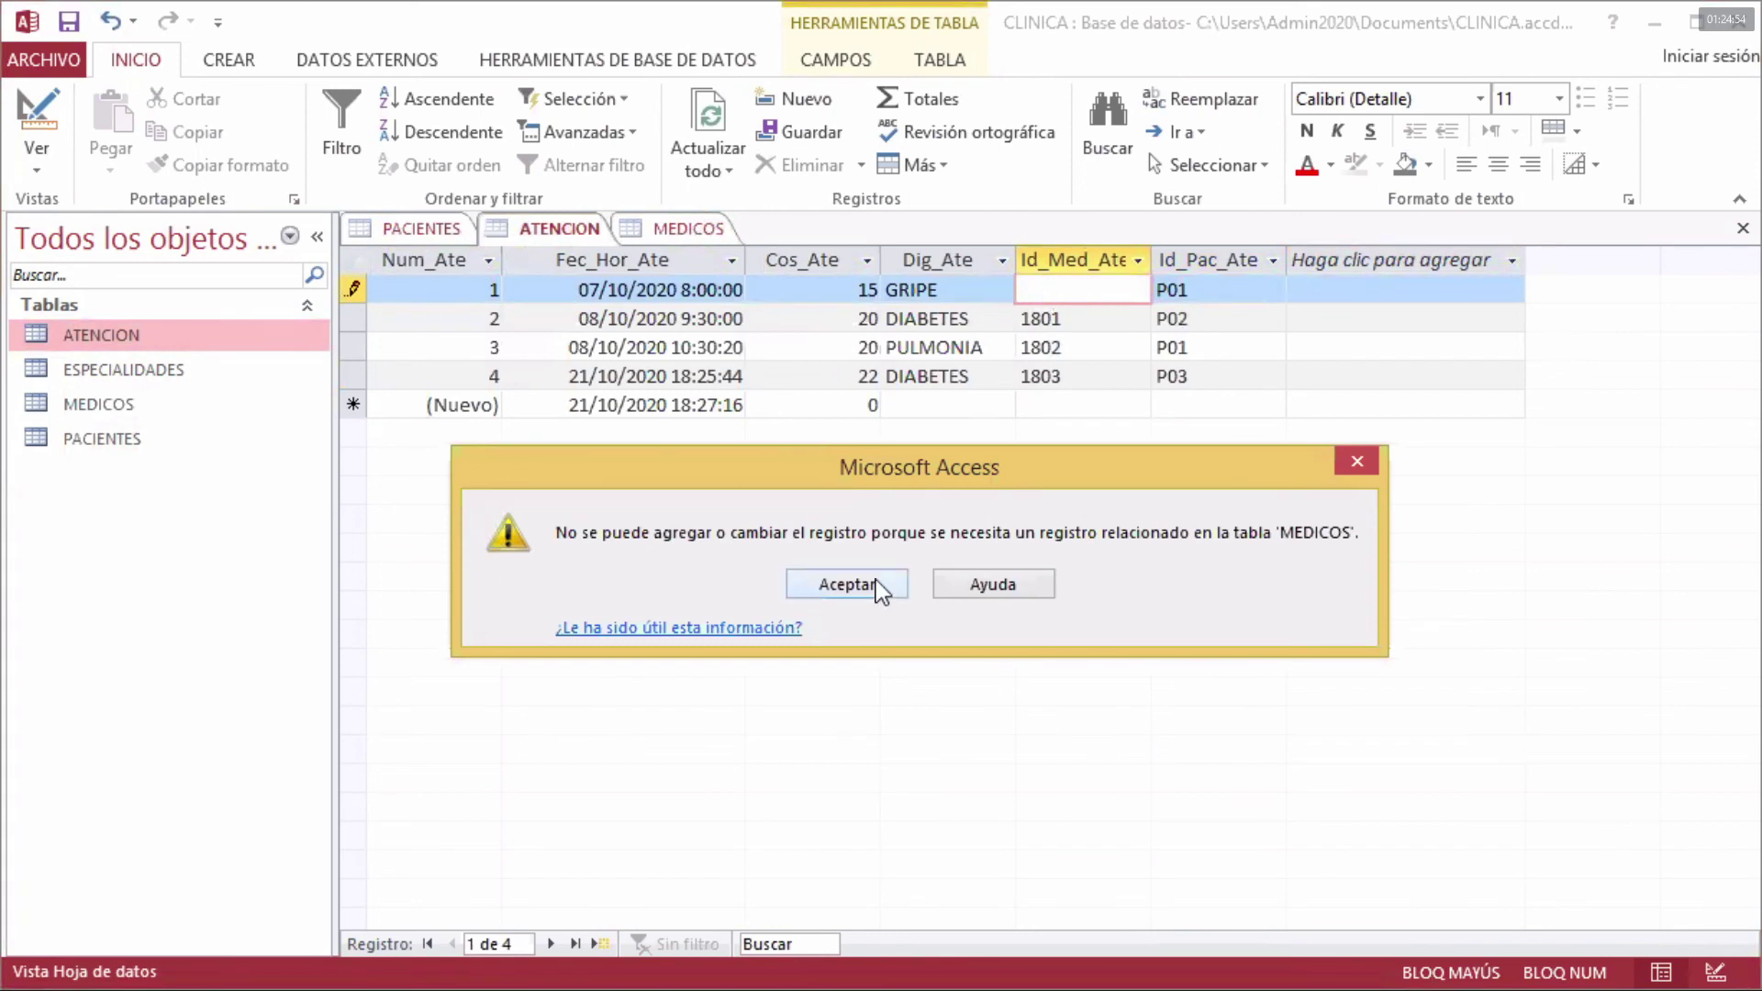
key("Return")
key("Escape")
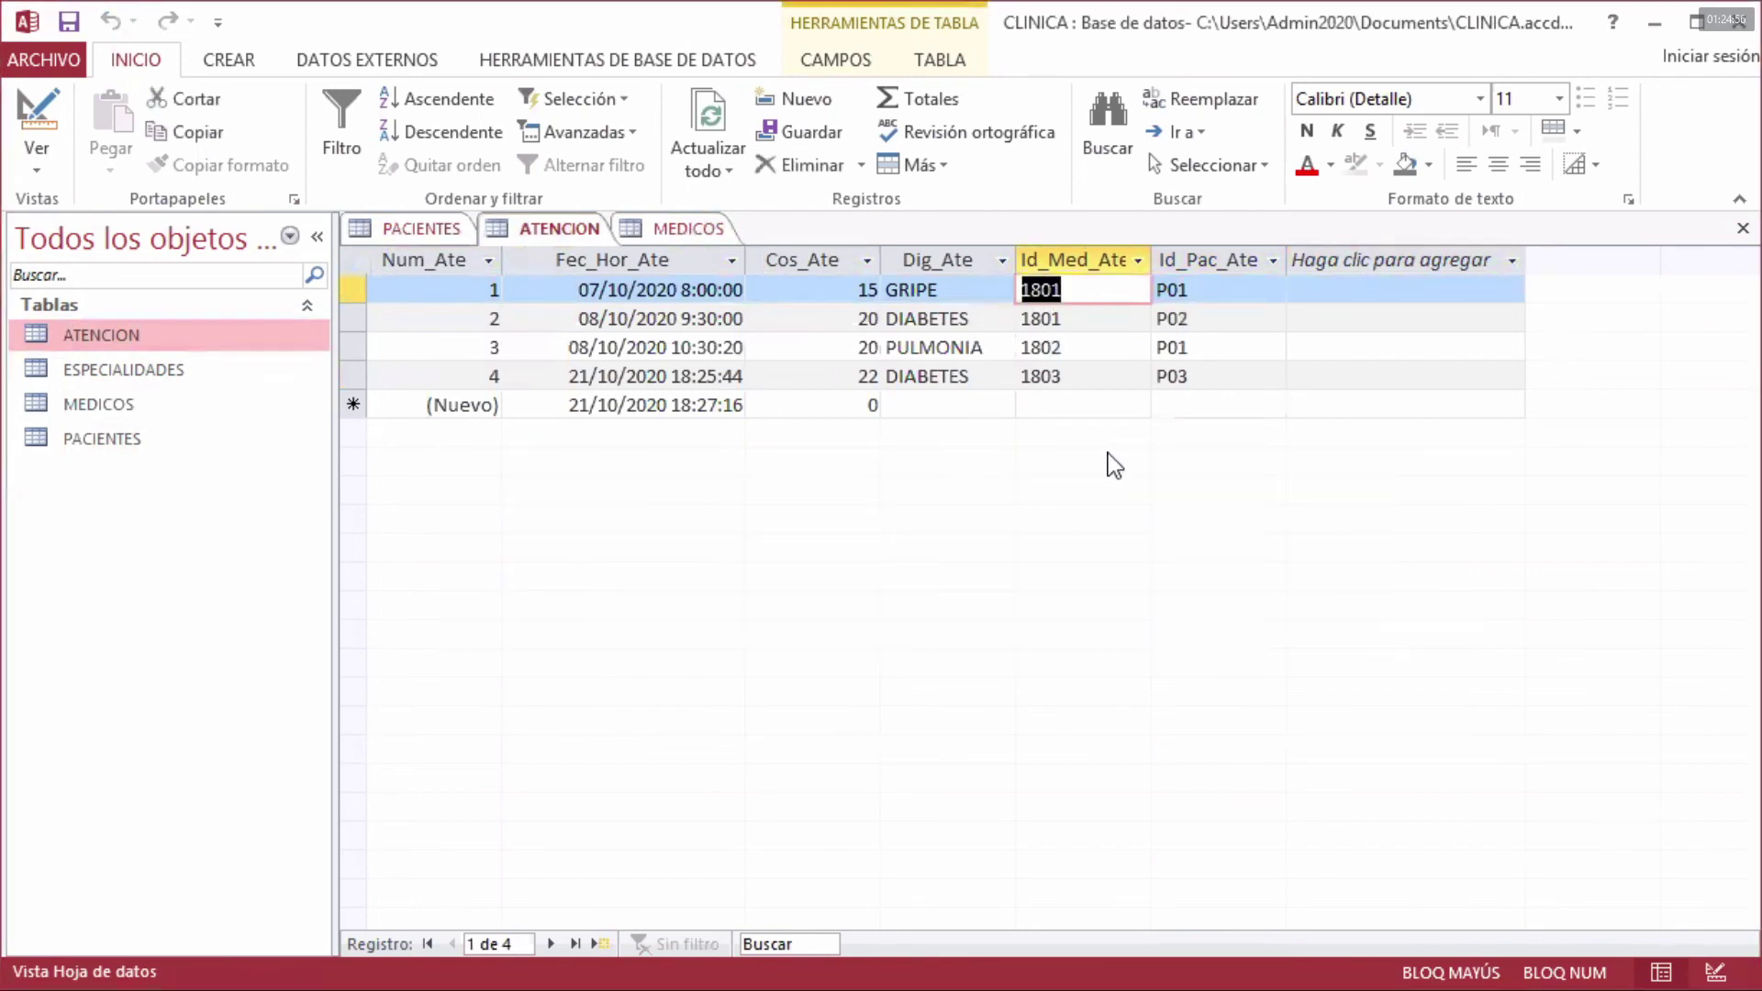
- Review the Id_Med_Ate values of the first three ATENCION records and switch to the clinic table model PDF in Chrome
left_click(1103, 347)
left_click(1101, 316)
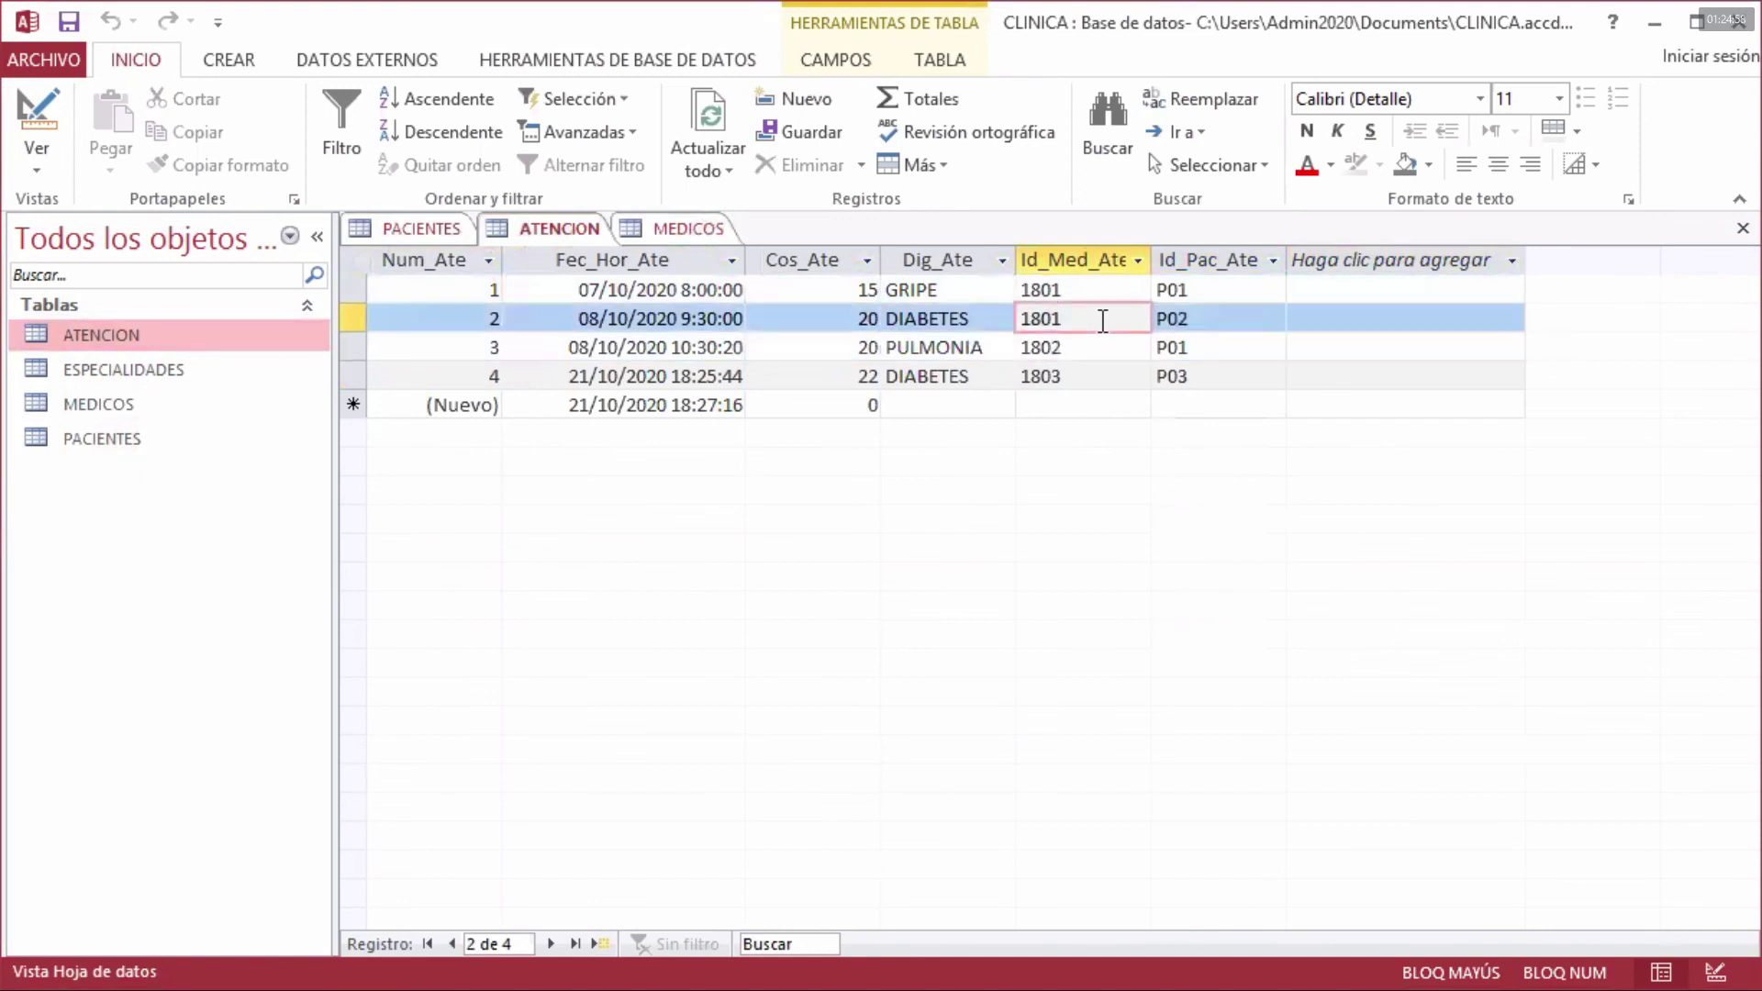
left_click(1091, 292)
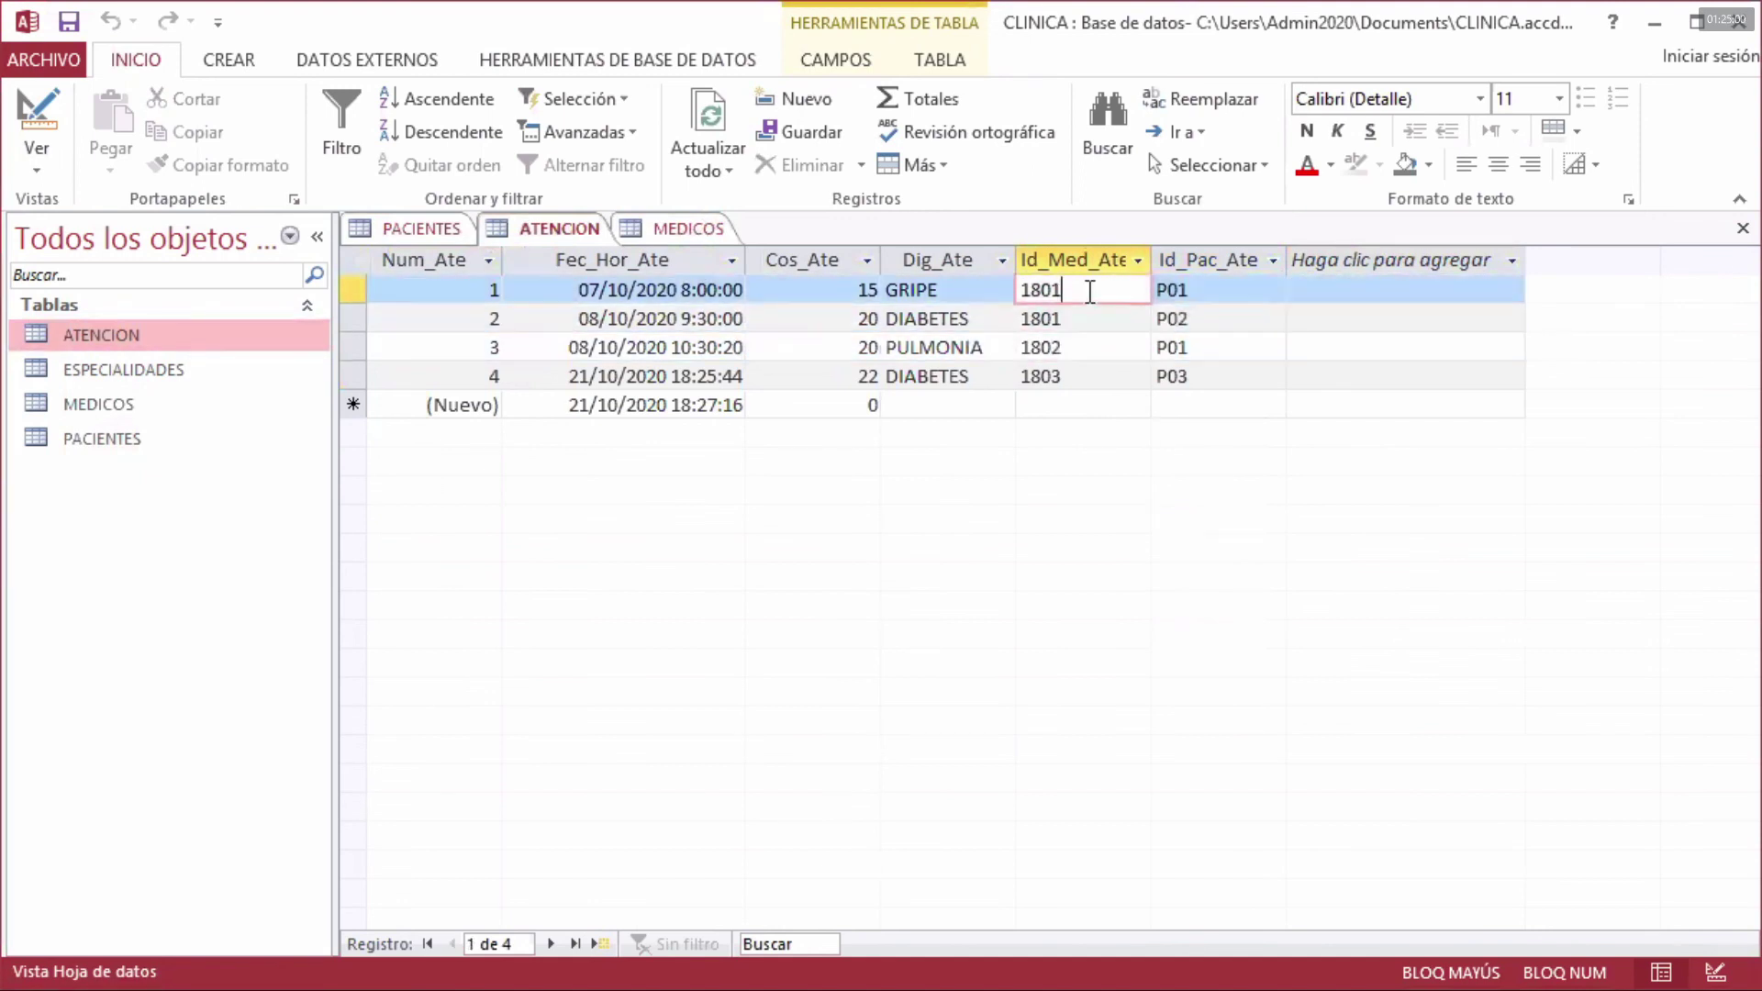
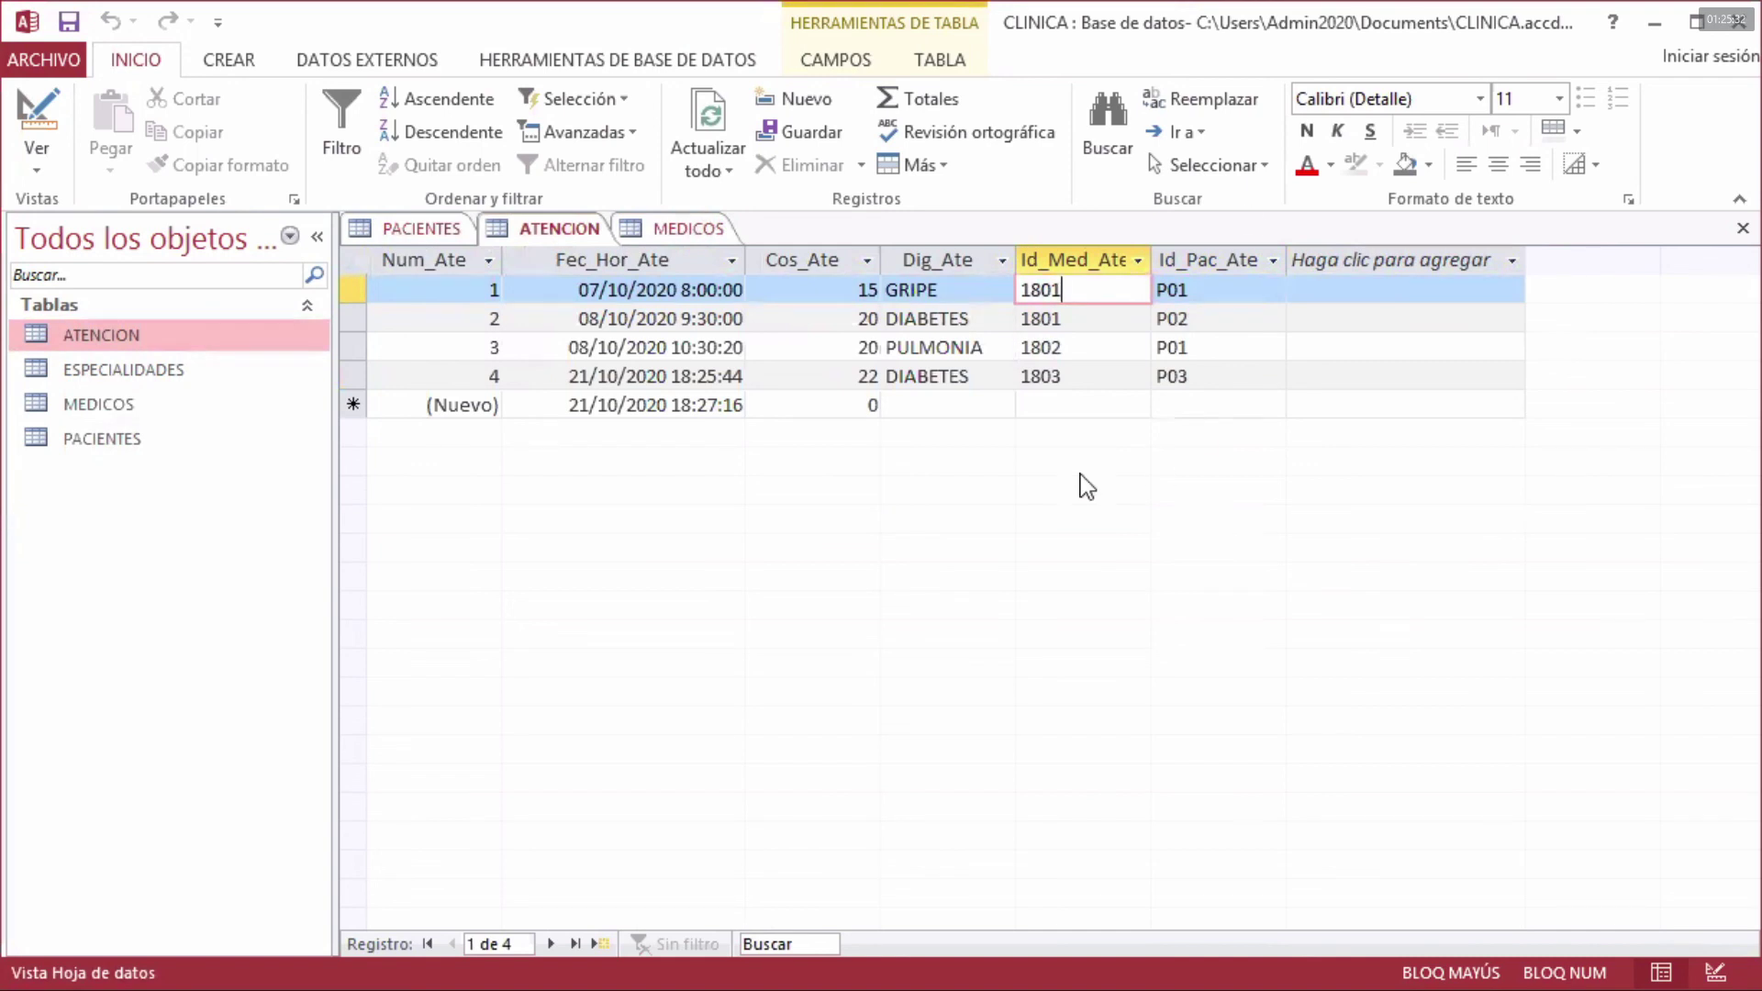
left_click(1051, 319)
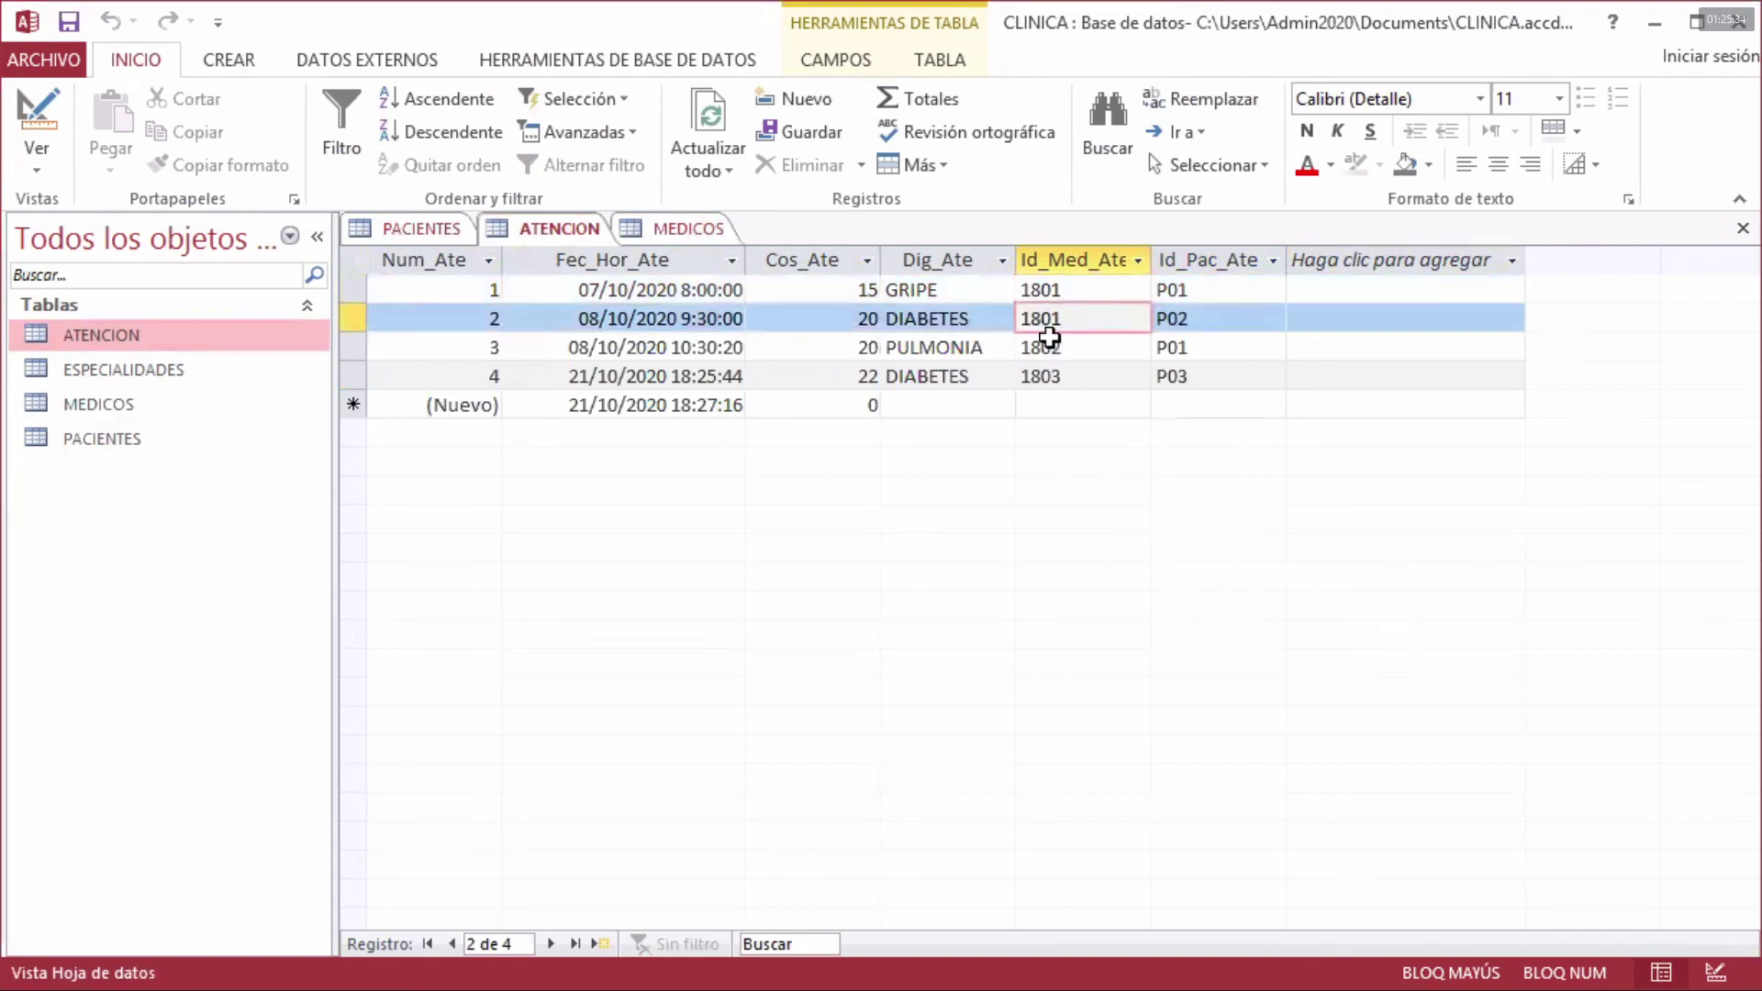
left_click(1052, 348)
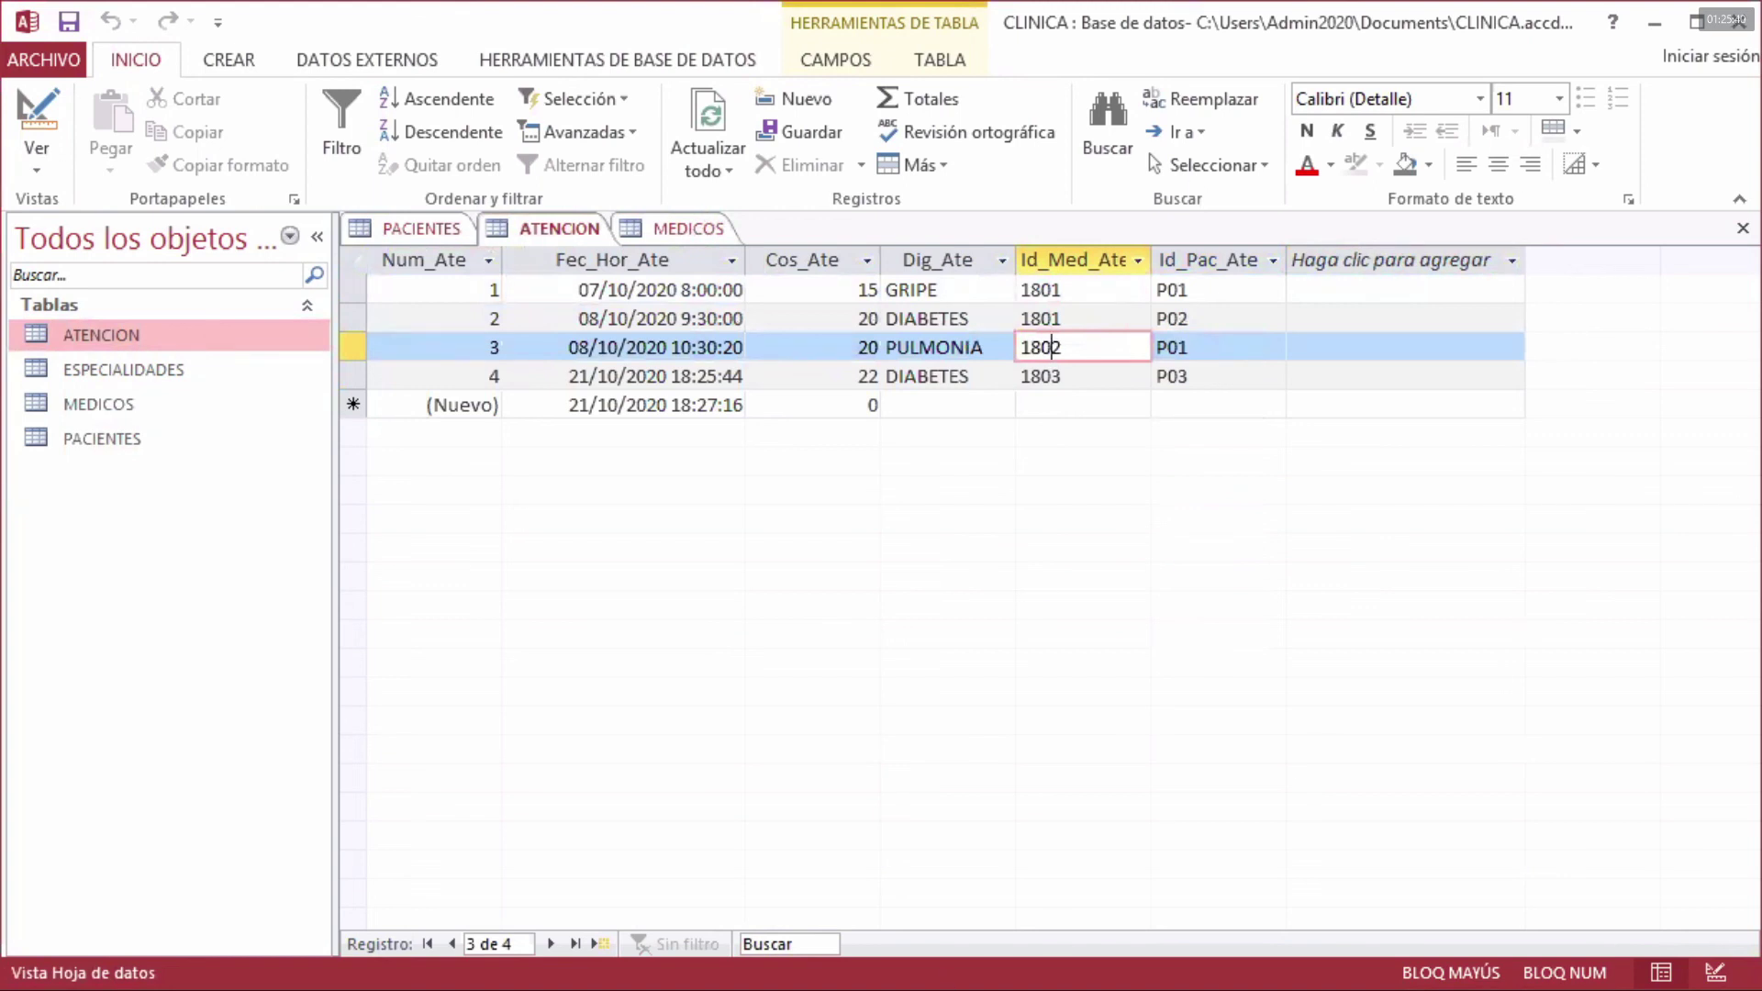
key("alt+Tab")
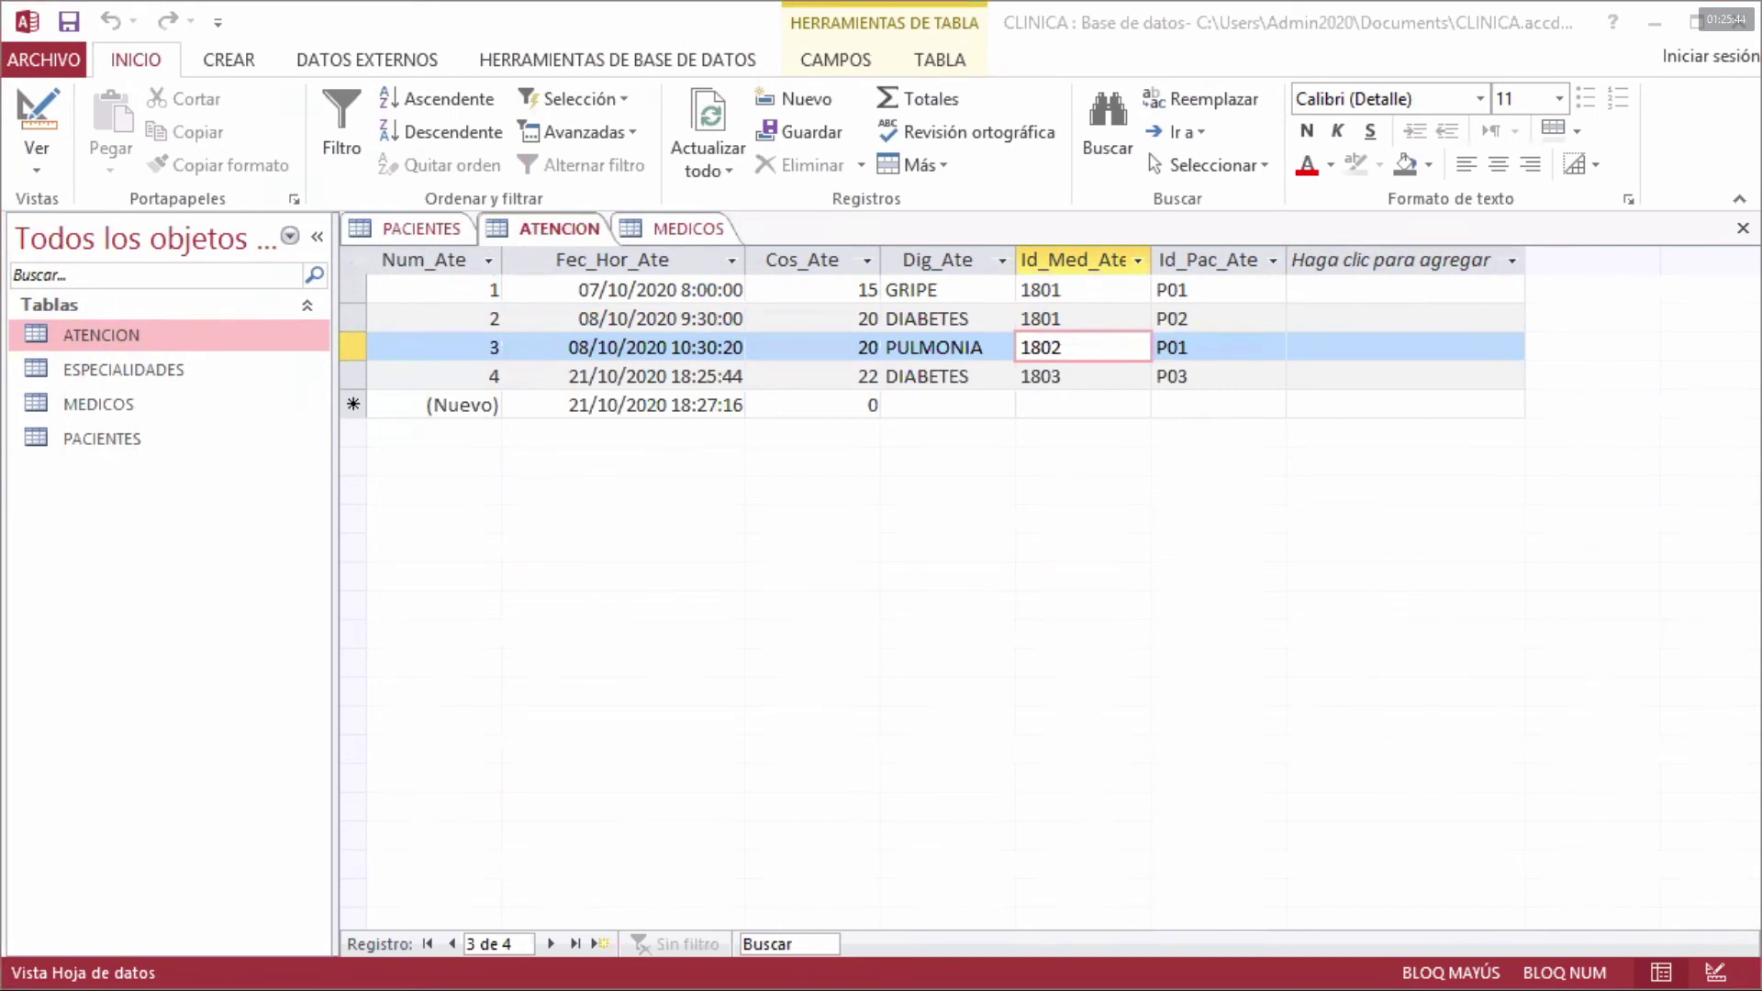
key("alt+Tab")
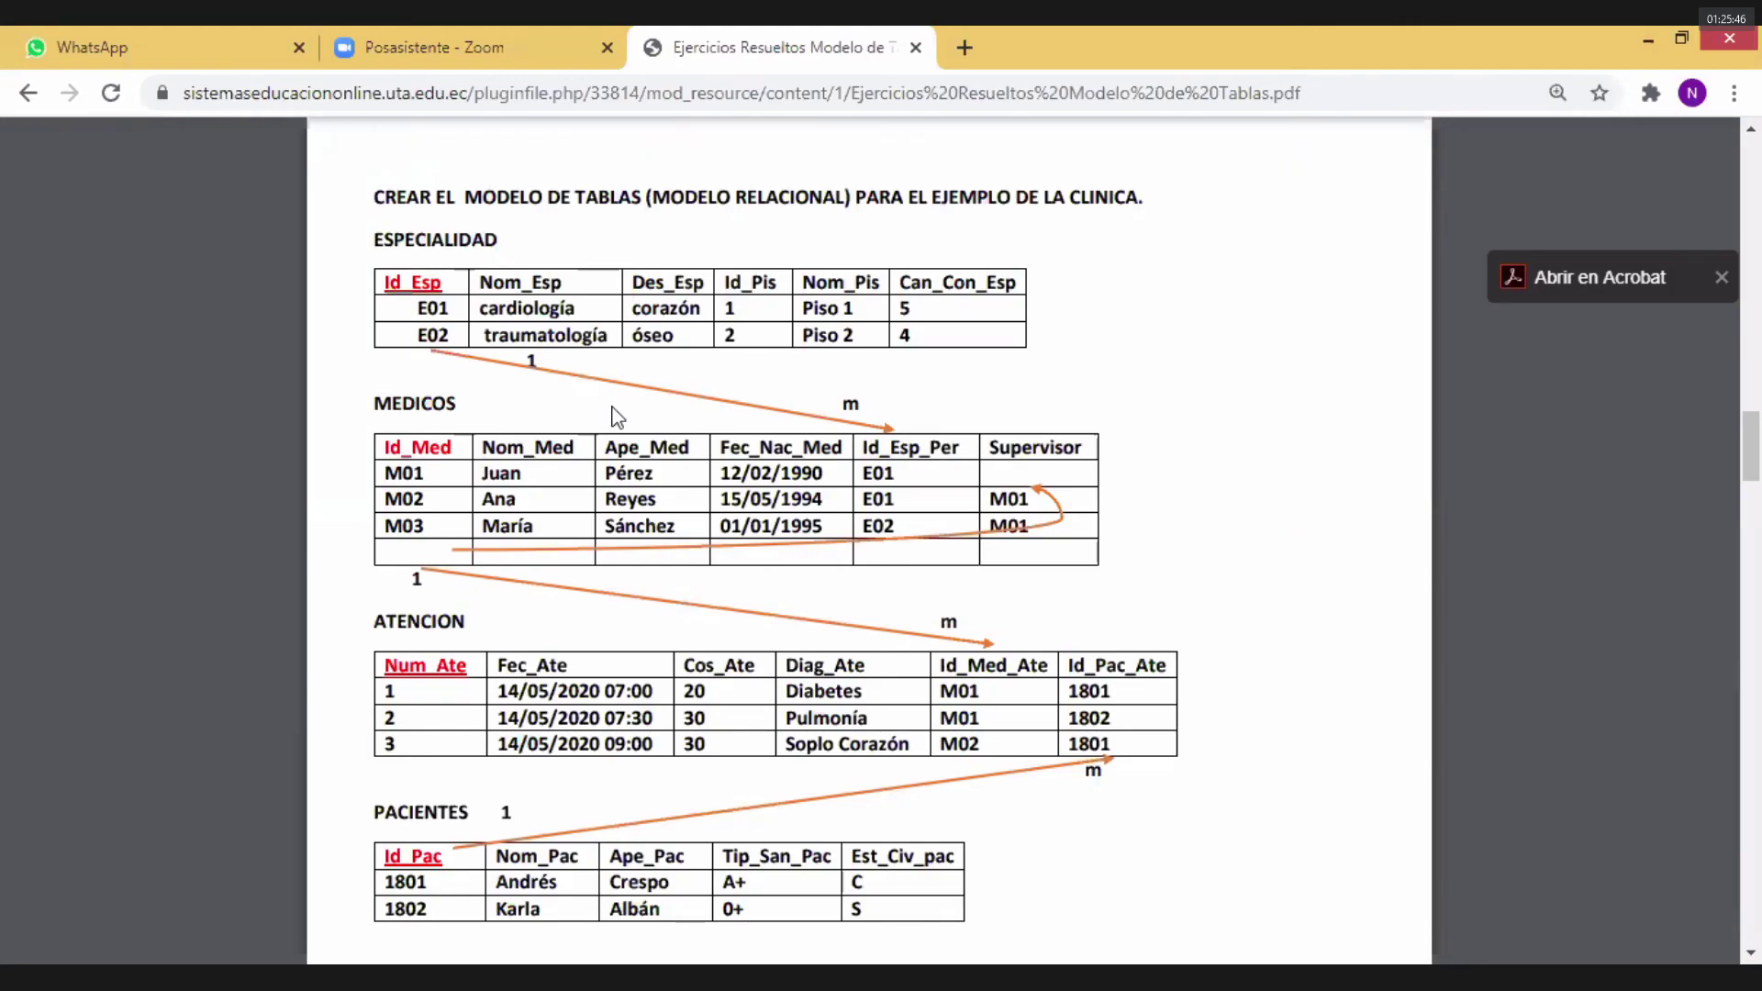
- Review the MEDICOS, ATENCION and PACIENTES tables in the PDF model, focusing on doctor M01 and its specialty
scroll(617, 416, "down", 1)
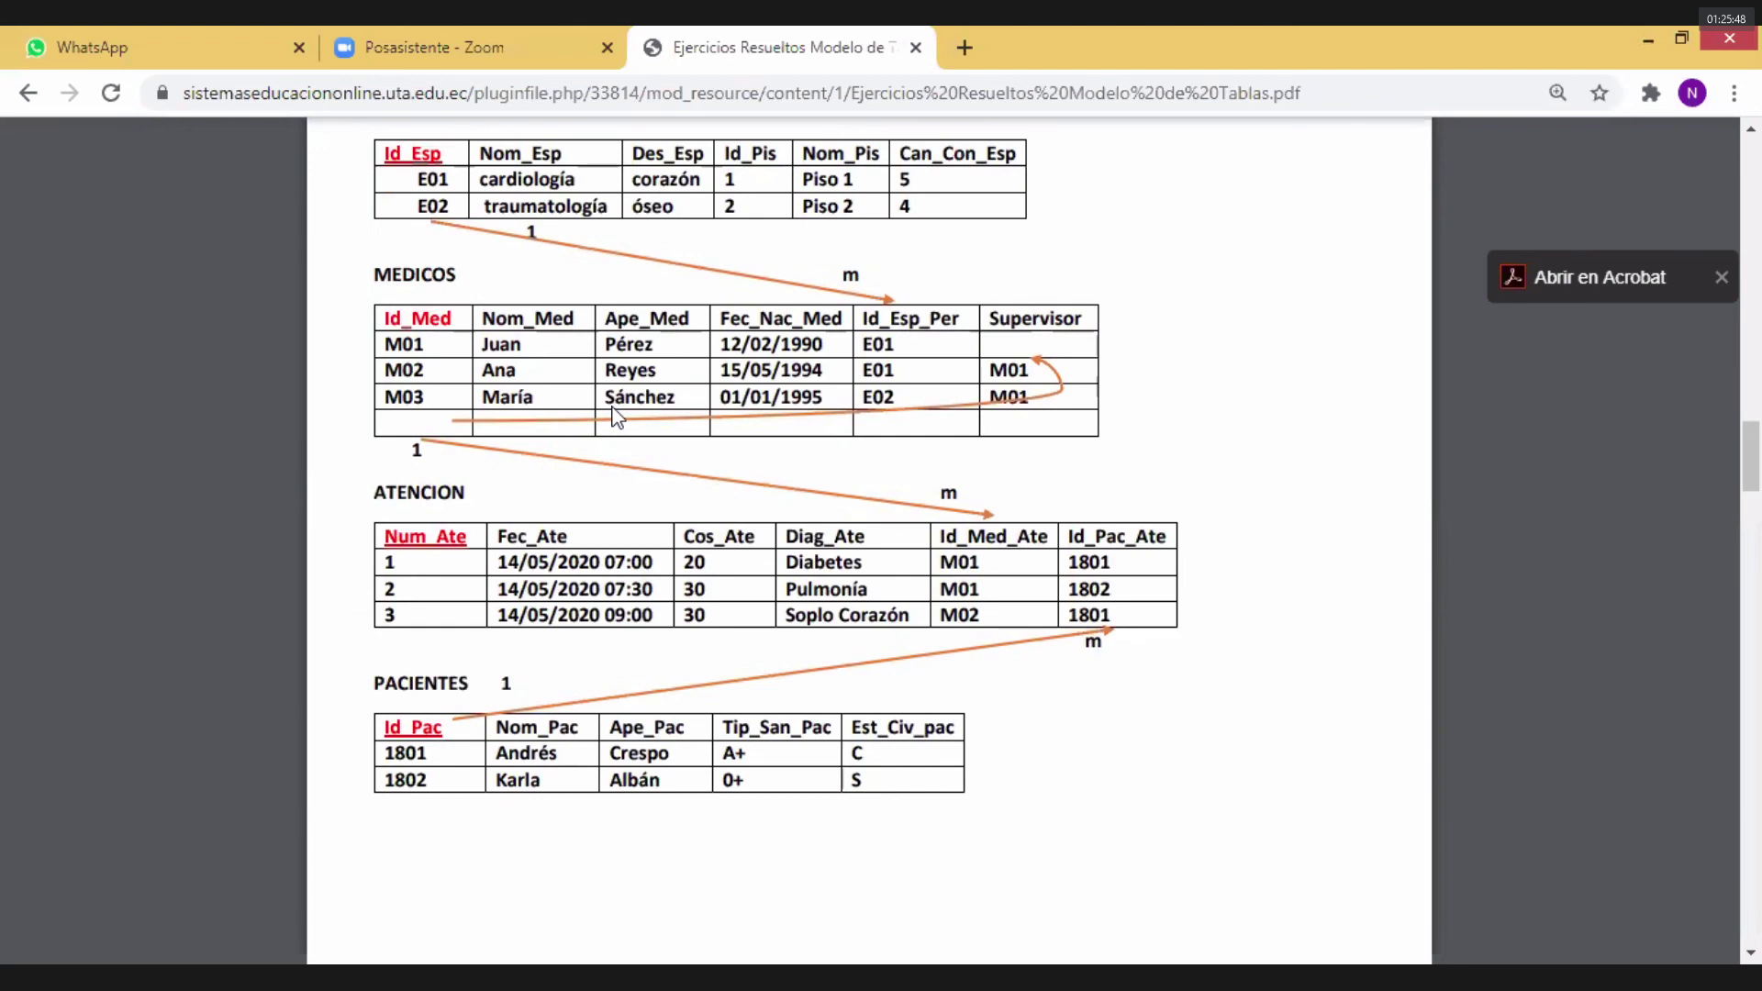
scroll(617, 416, "up", 1)
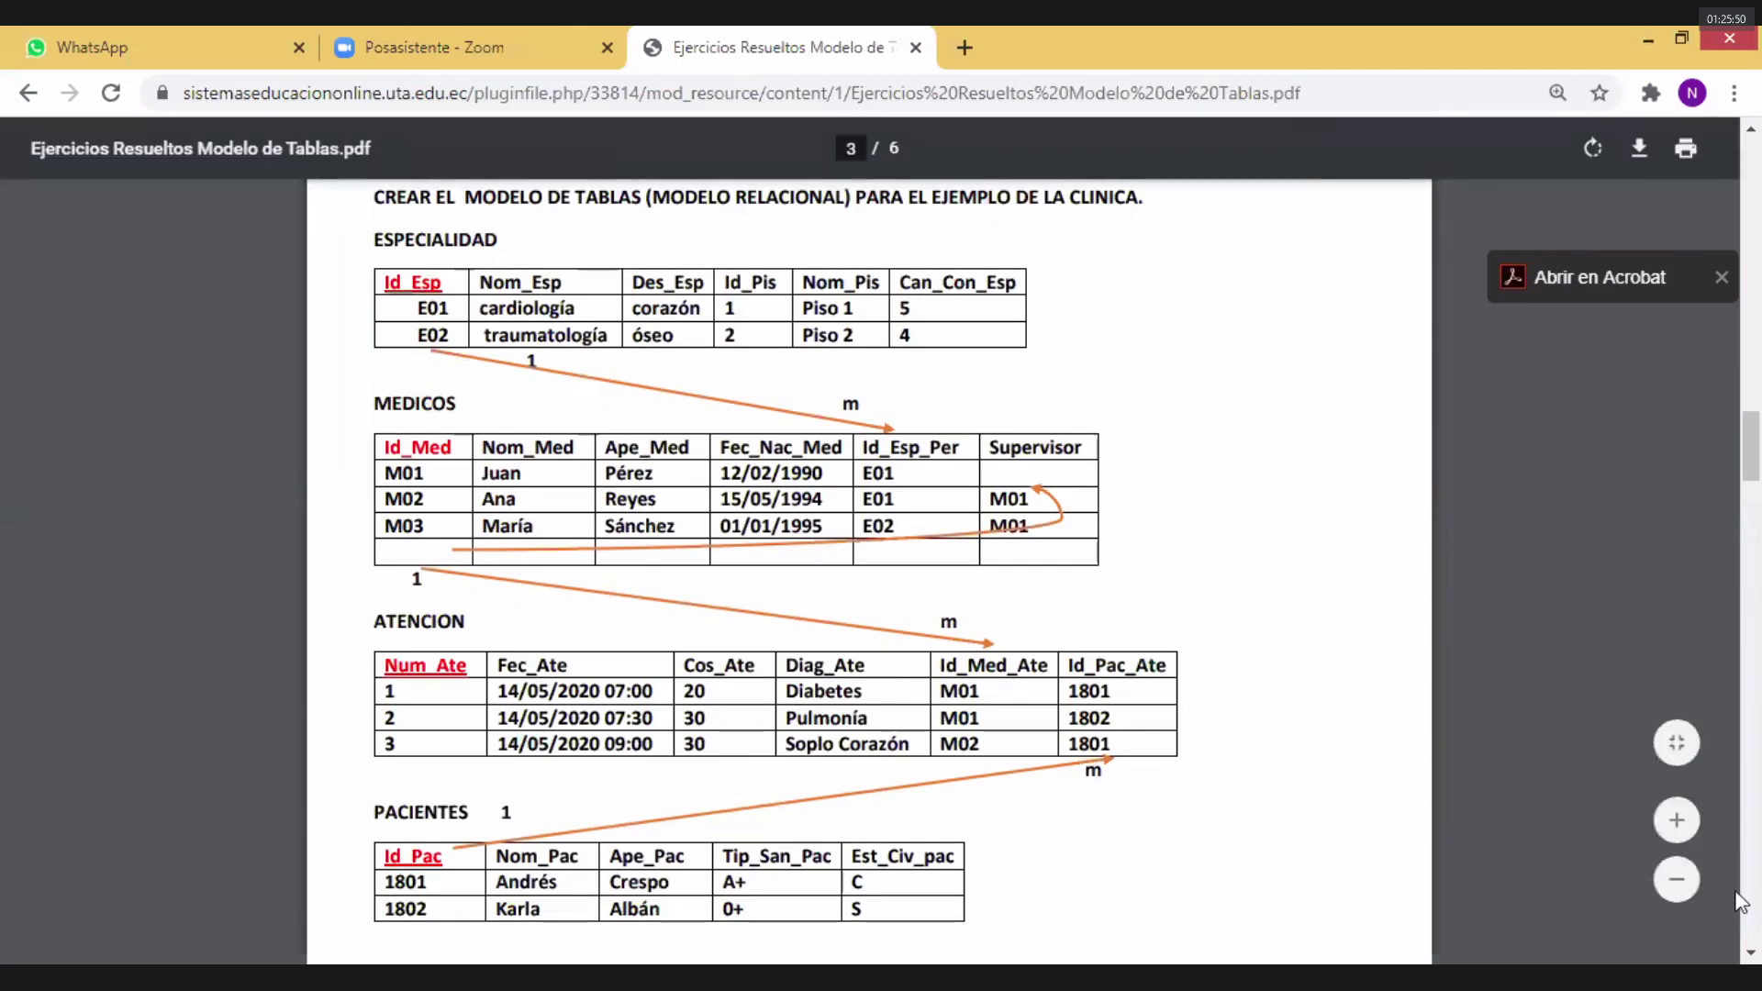
left_click(1750, 953)
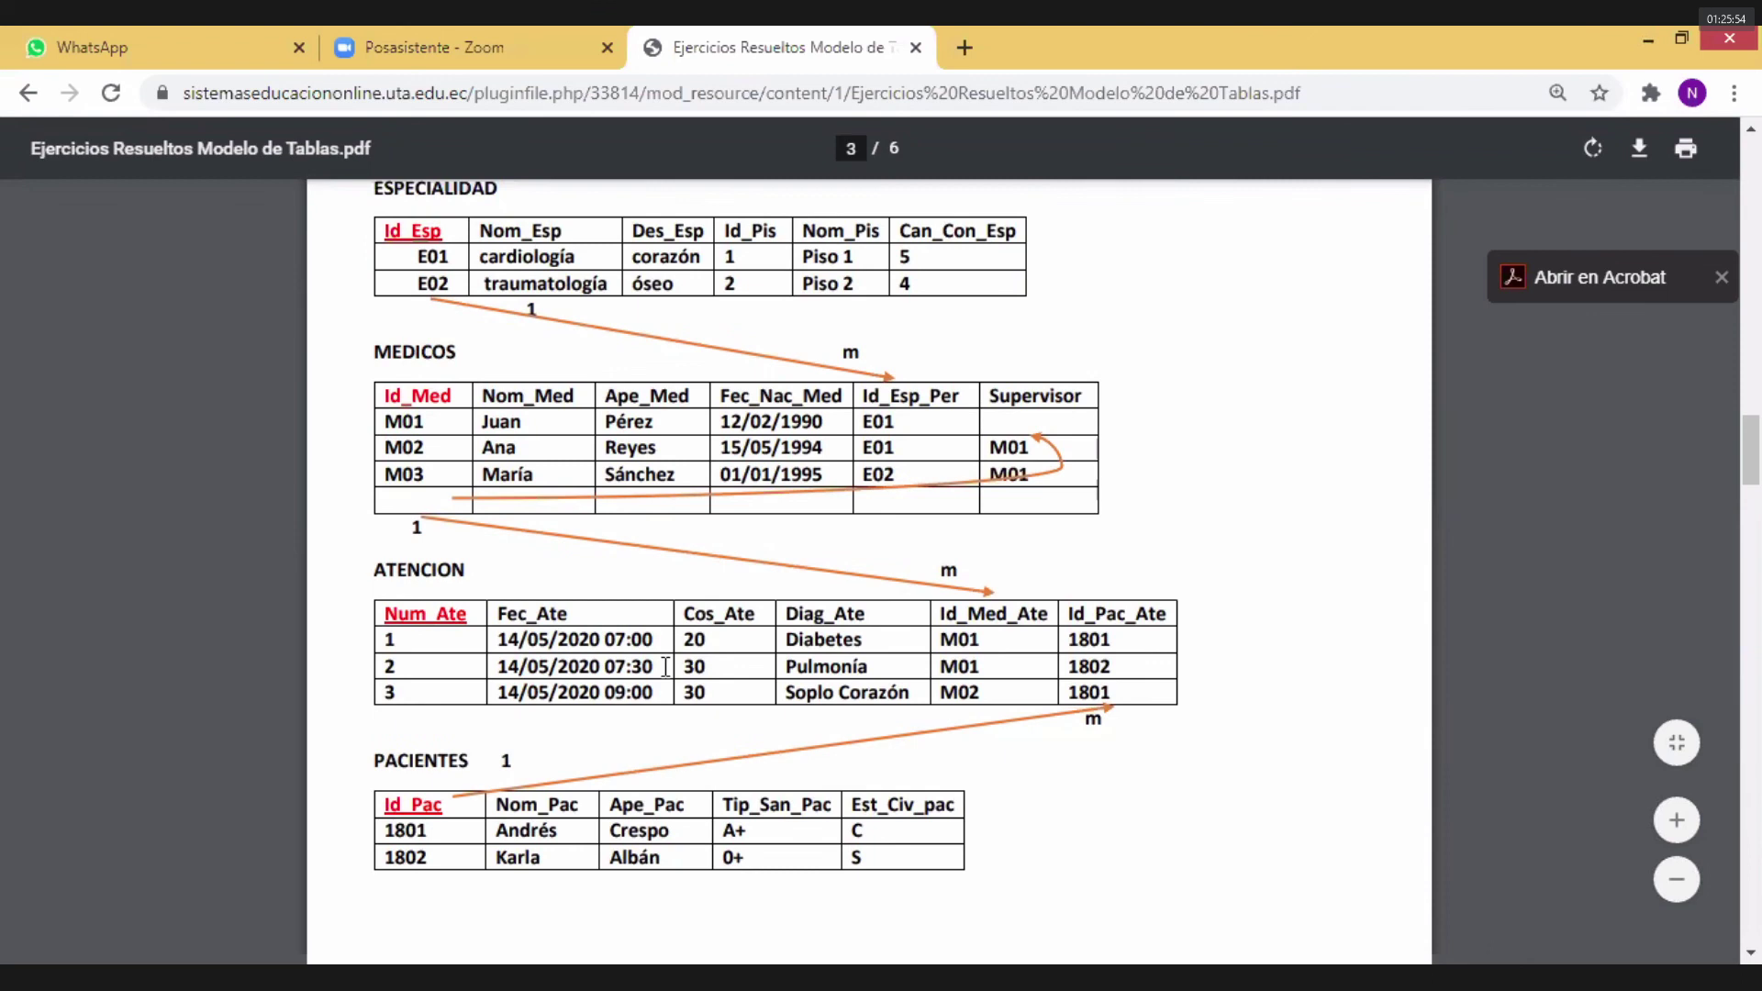
left_click_drag(897, 424, 874, 423)
left_click_drag(438, 420, 393, 412)
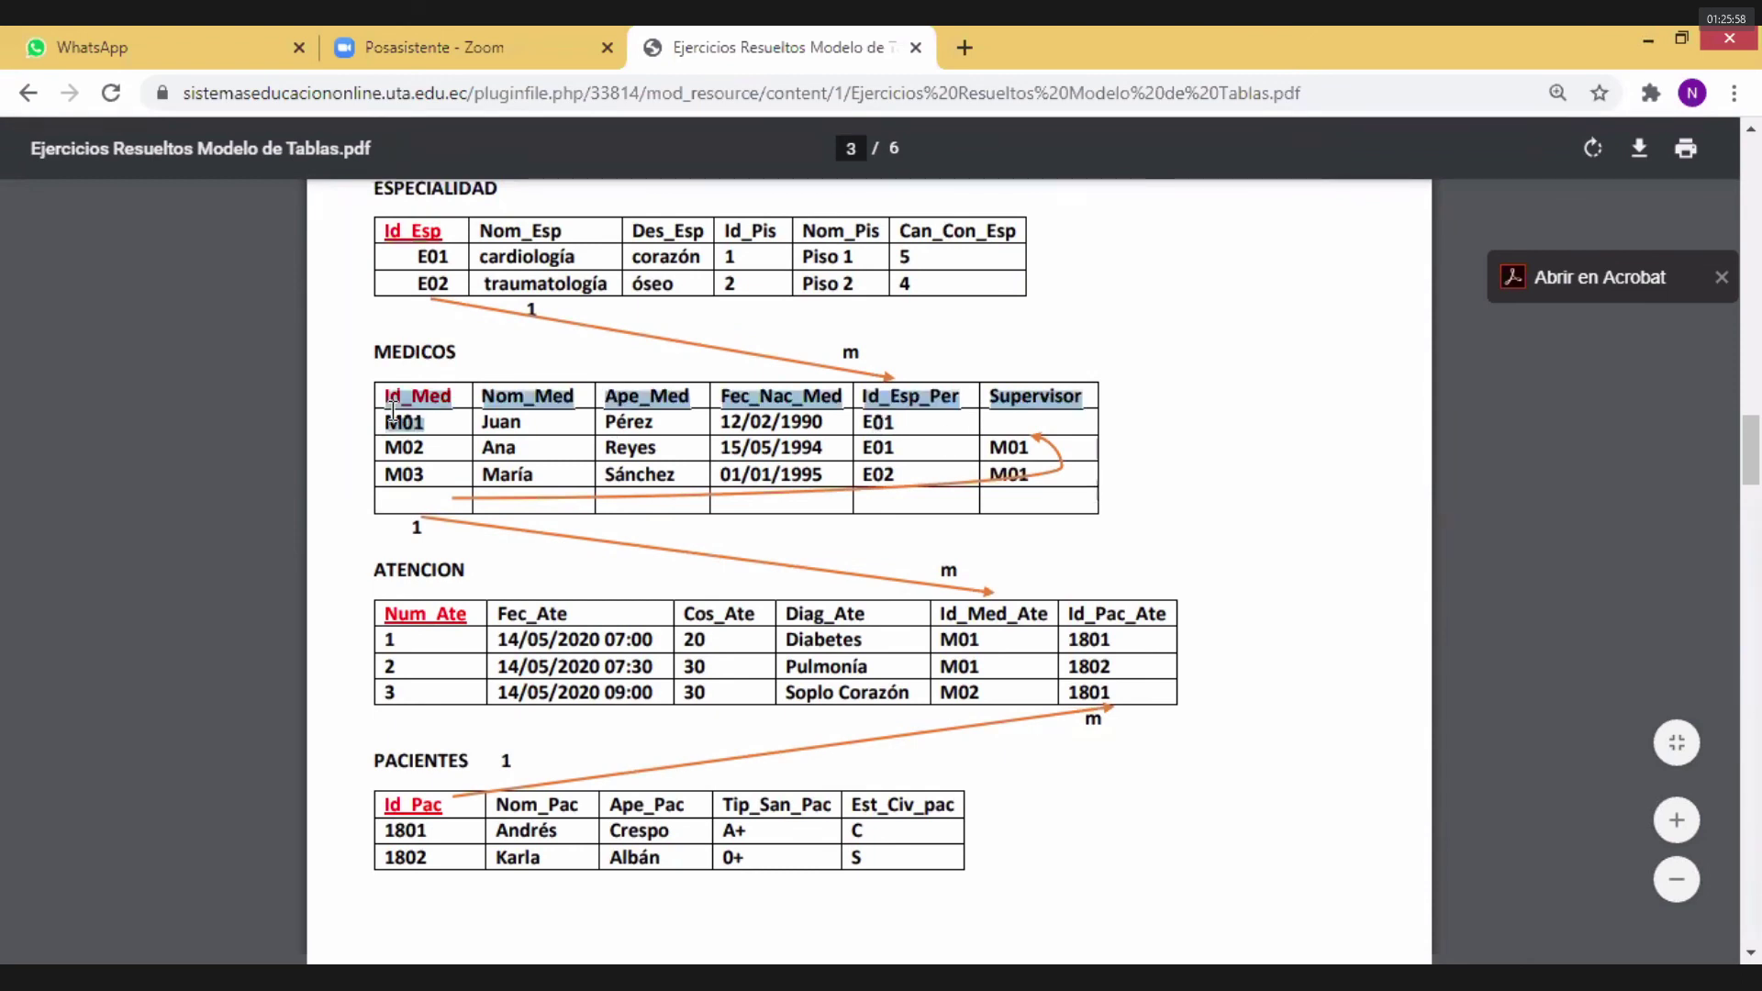
left_click(440, 432)
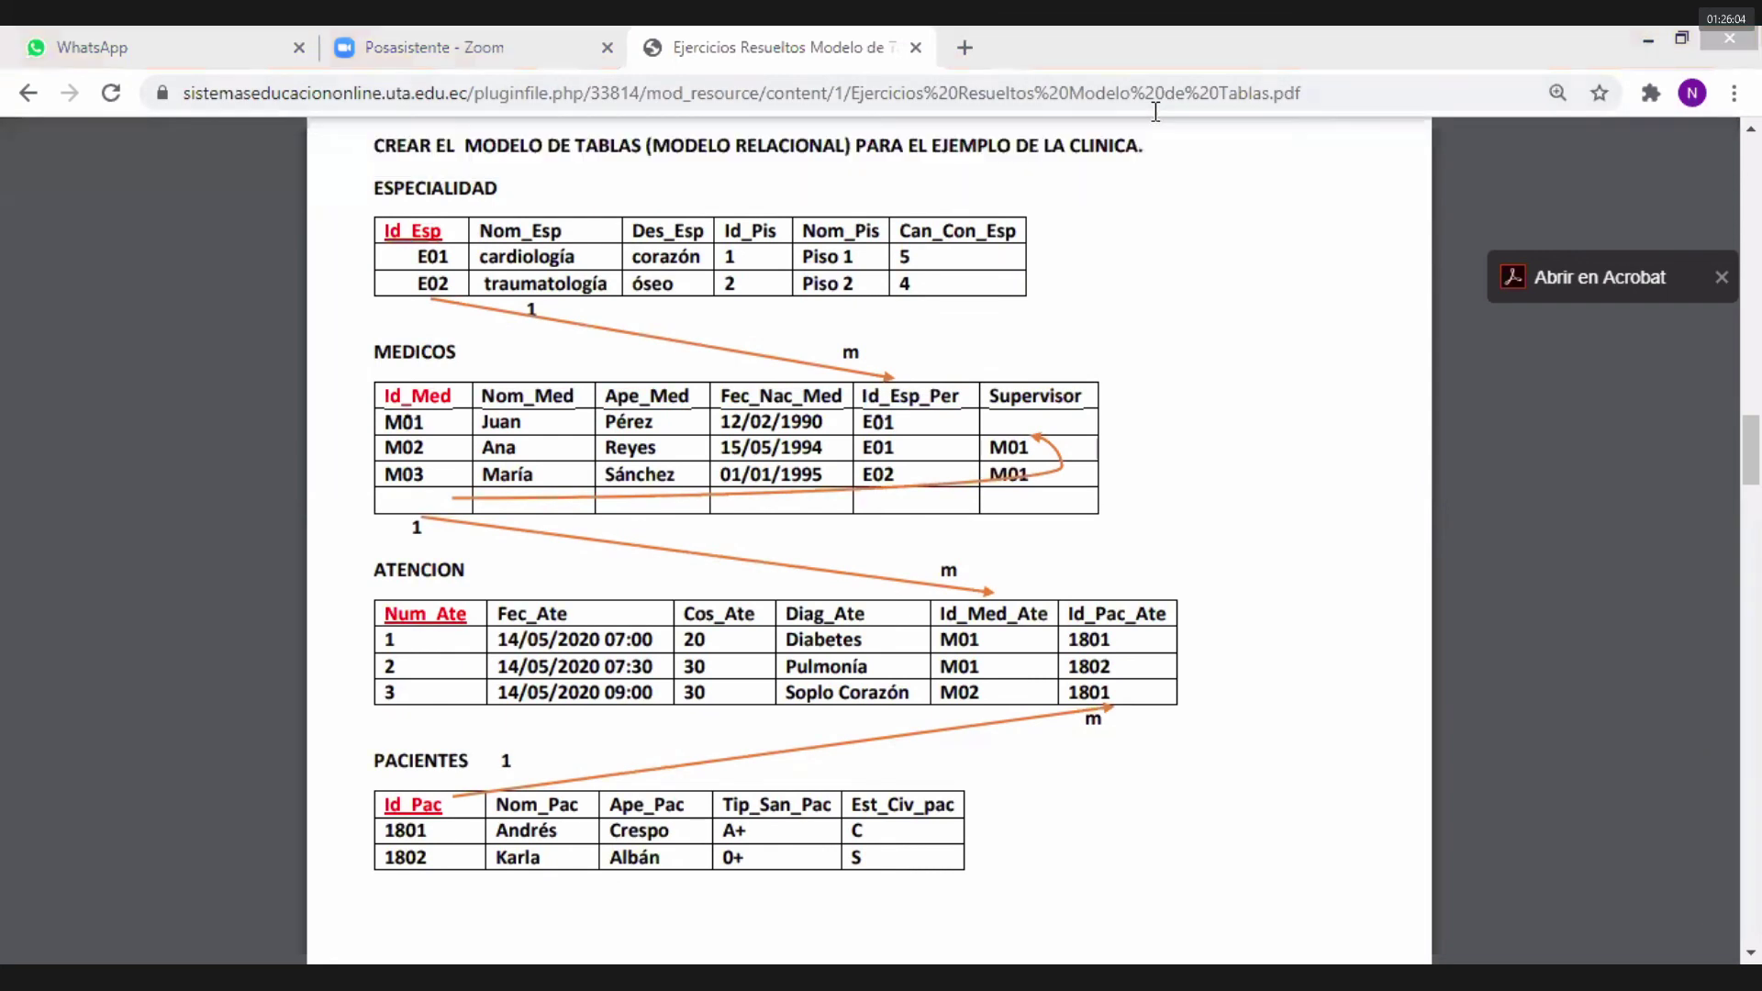
- Switch back to Access and close the open MEDICOS, ATENCION and PACIENTES tables
key("alt+Tab")
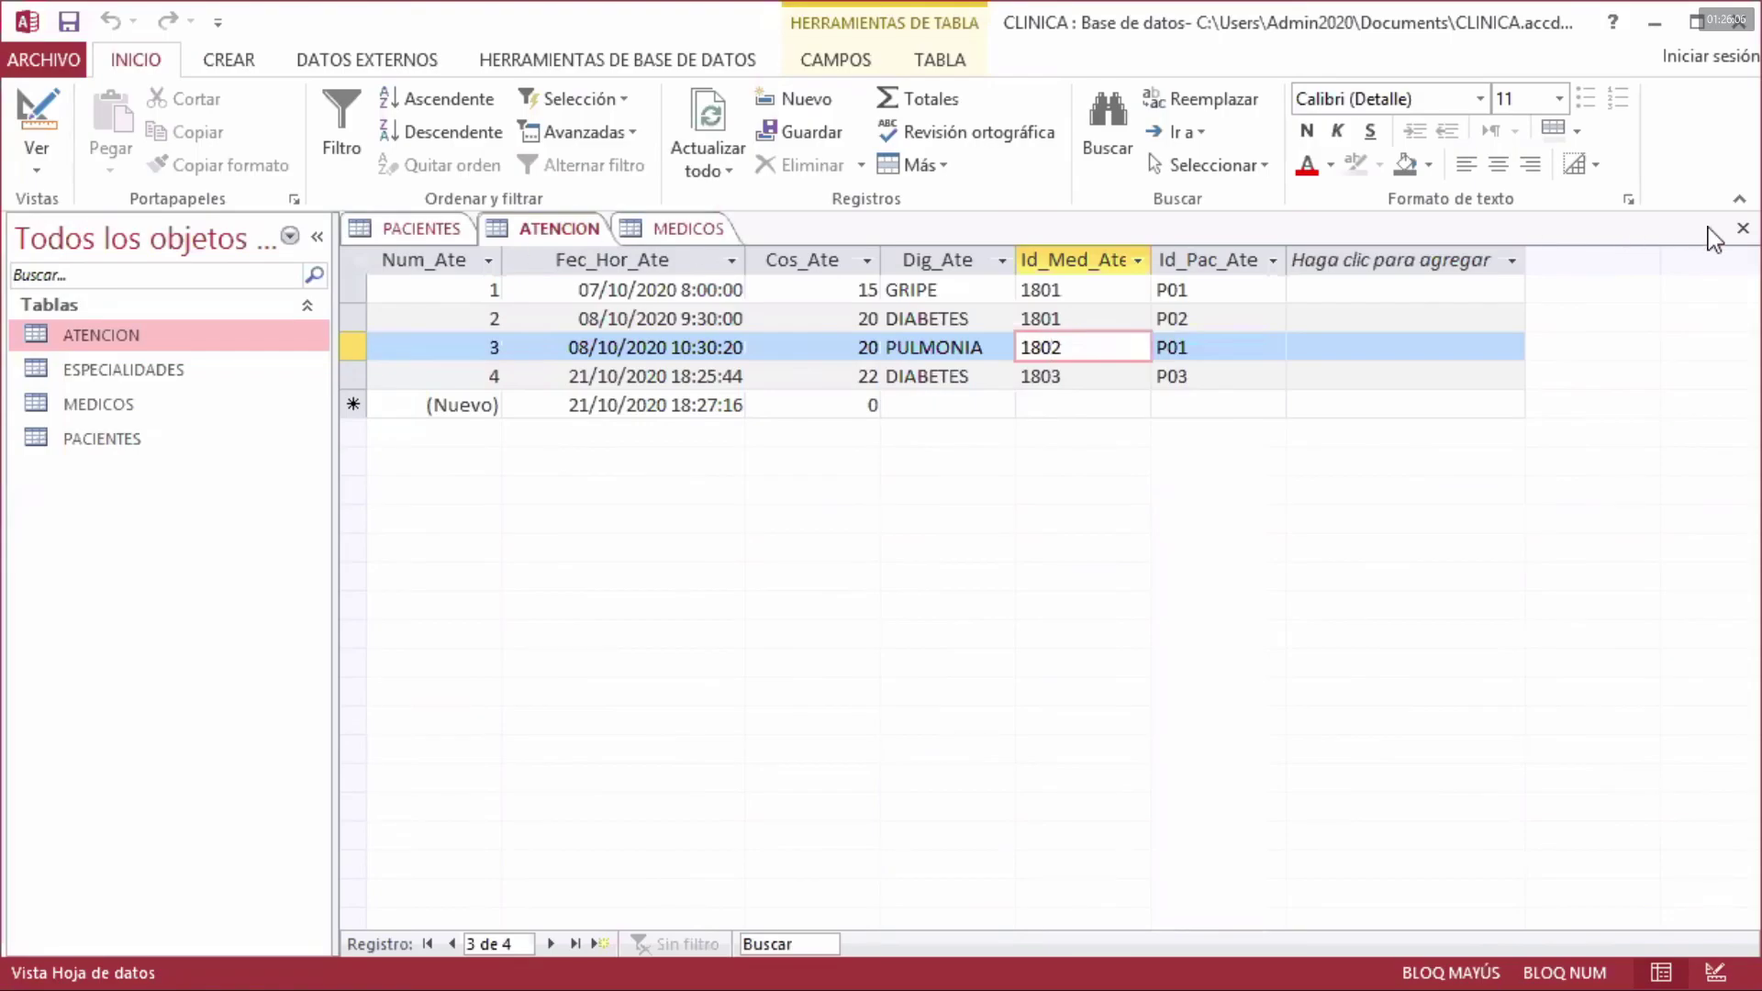
left_click(1743, 231)
left_click(1743, 230)
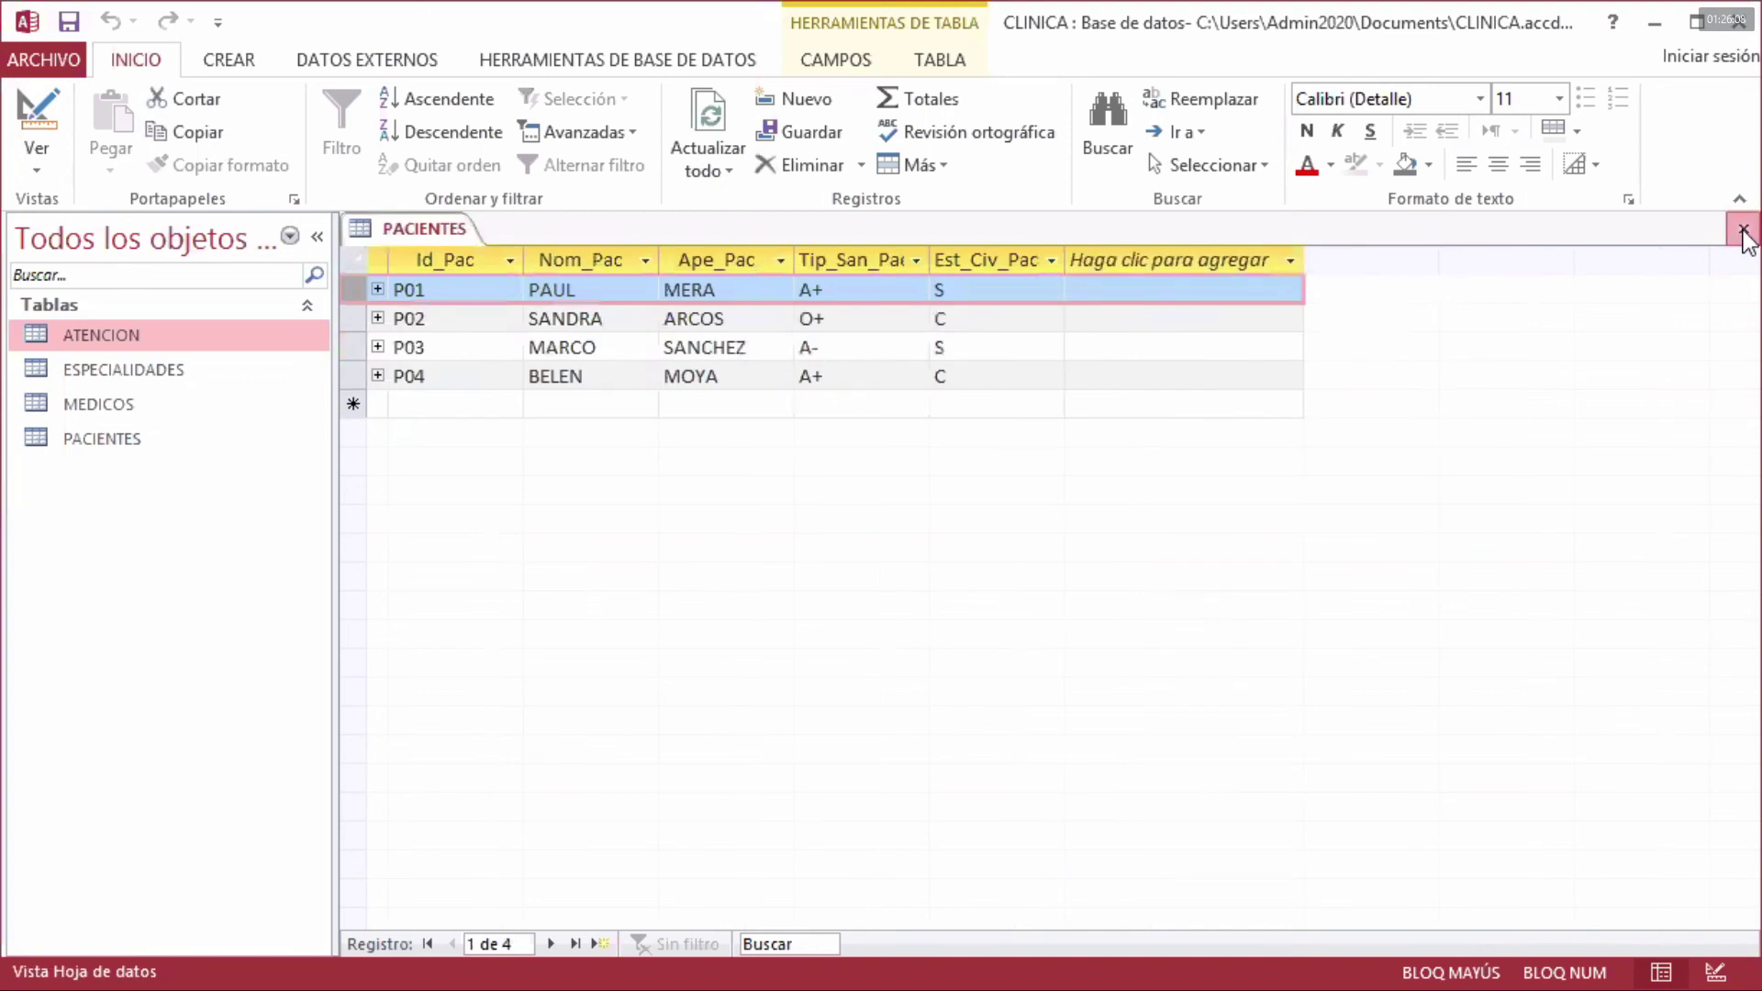
left_click(1743, 231)
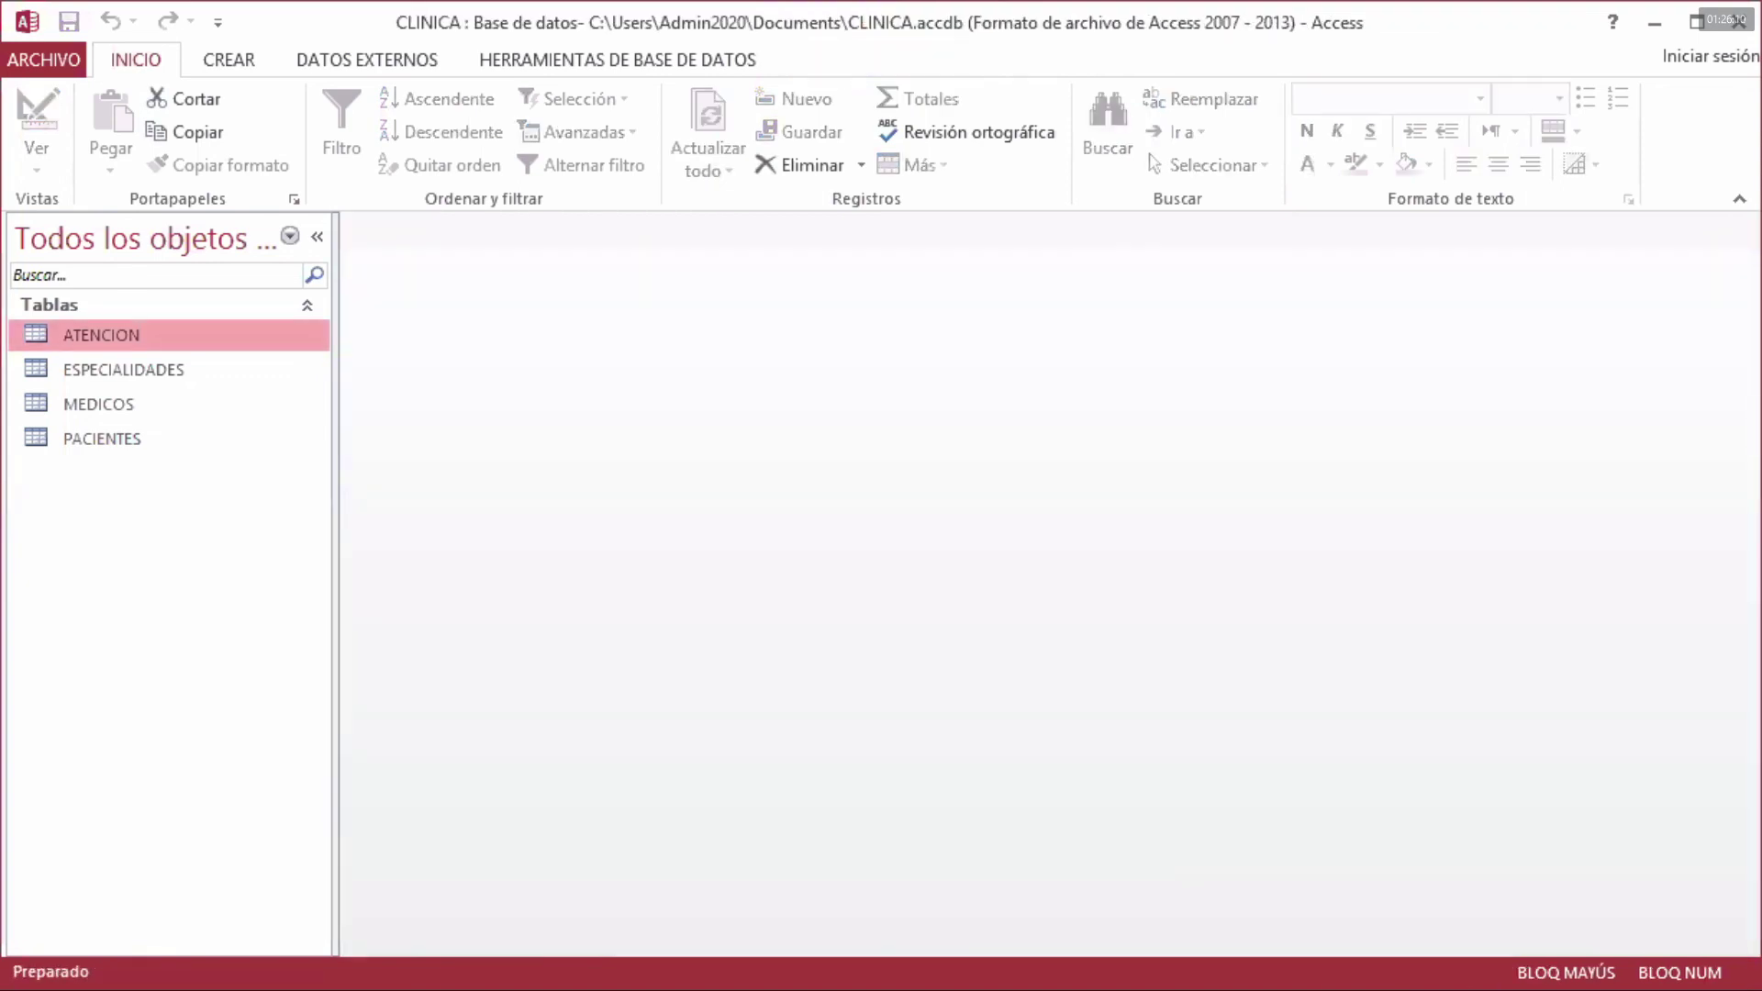
- Create a new query in design view with the ATENCION, ESPECIALIDADES, MEDICOS and PACIENTES tables
left_click(231, 61)
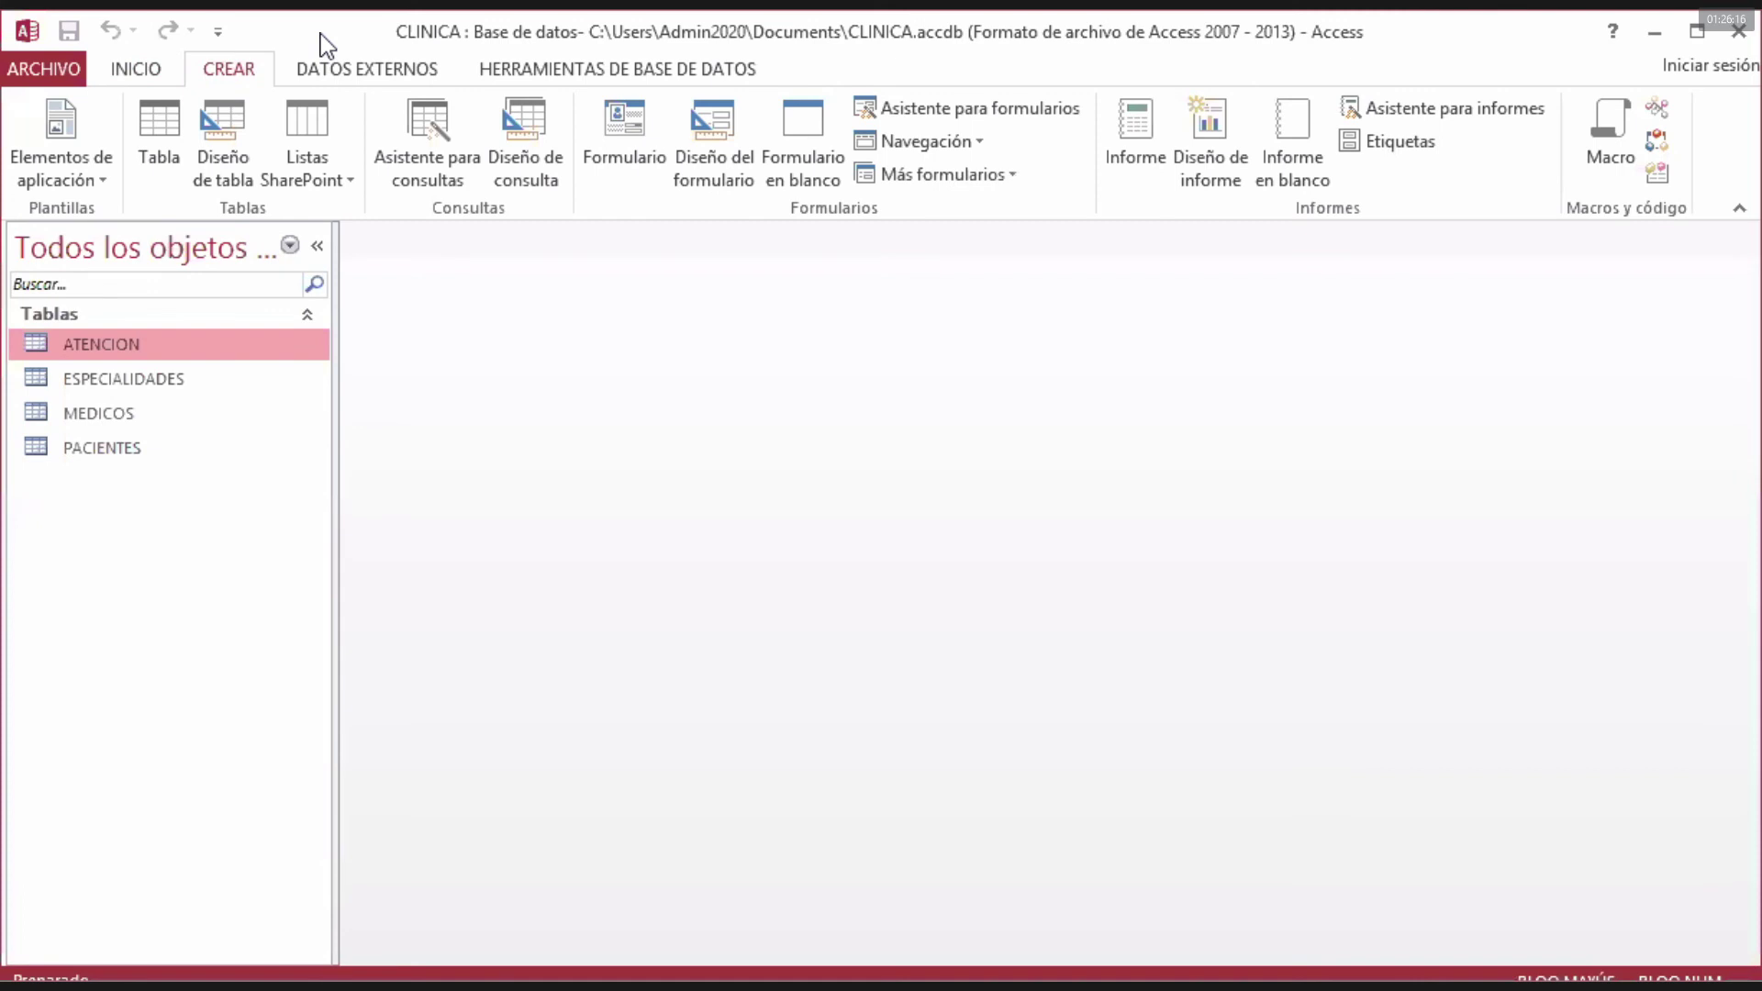
left_click(527, 140)
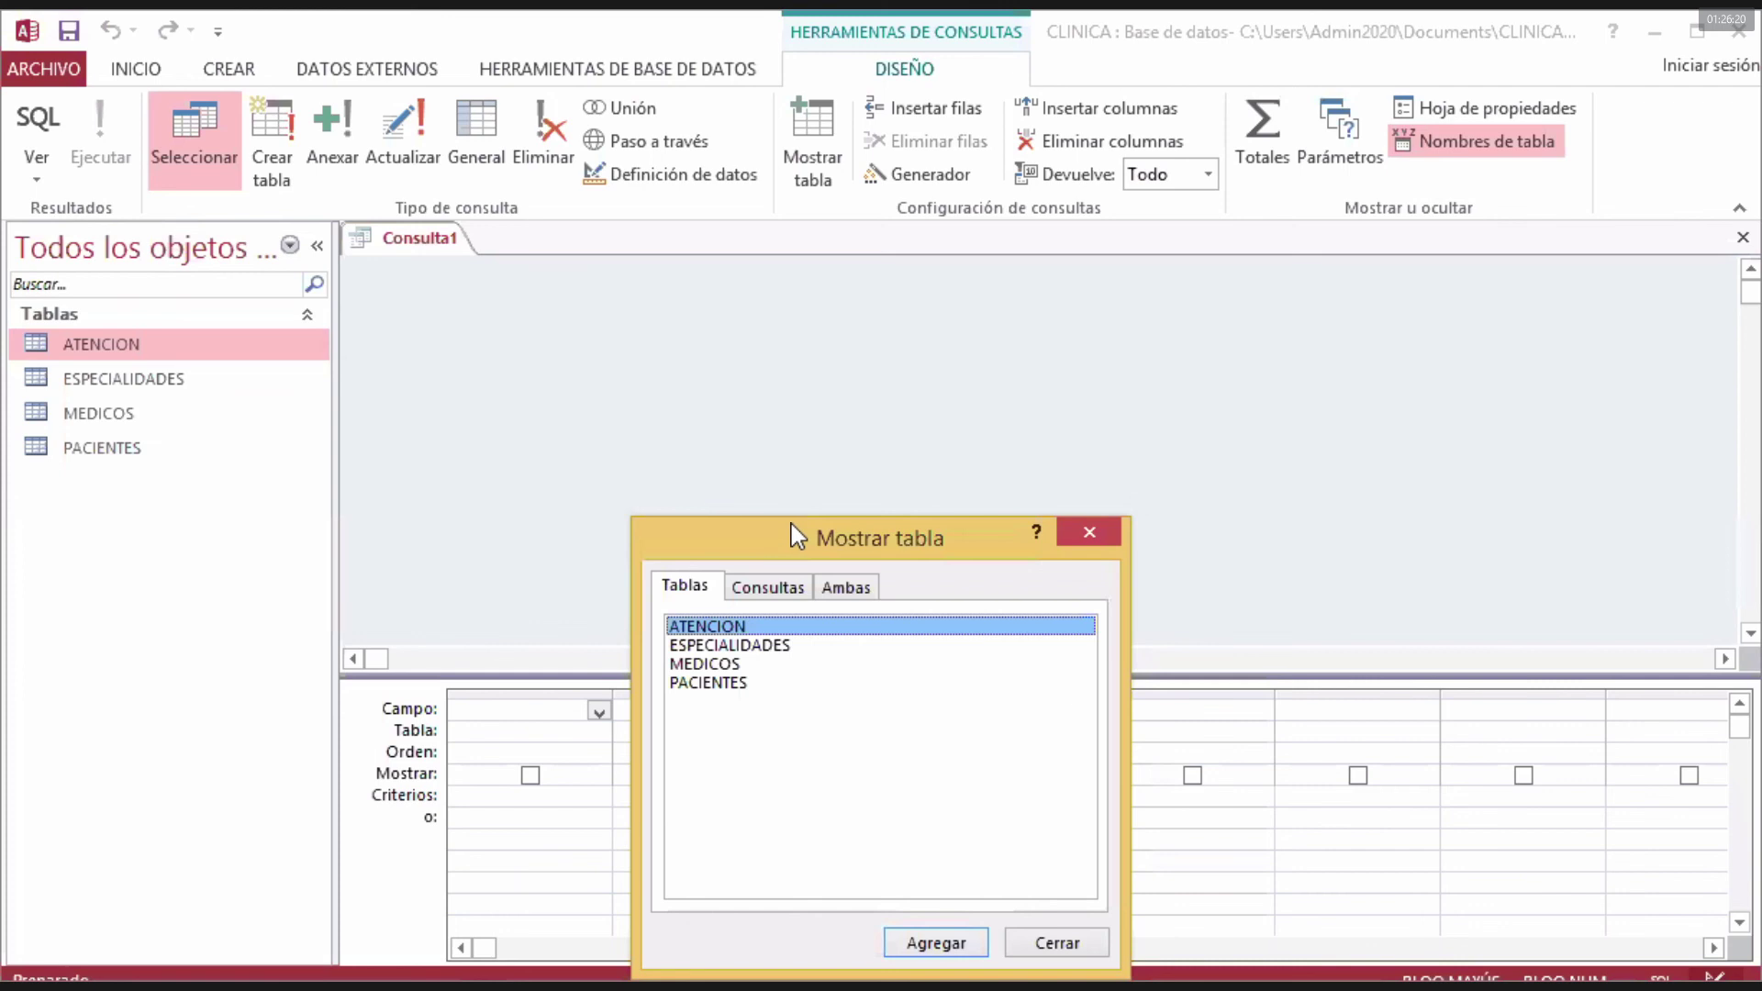
left_click(832, 563)
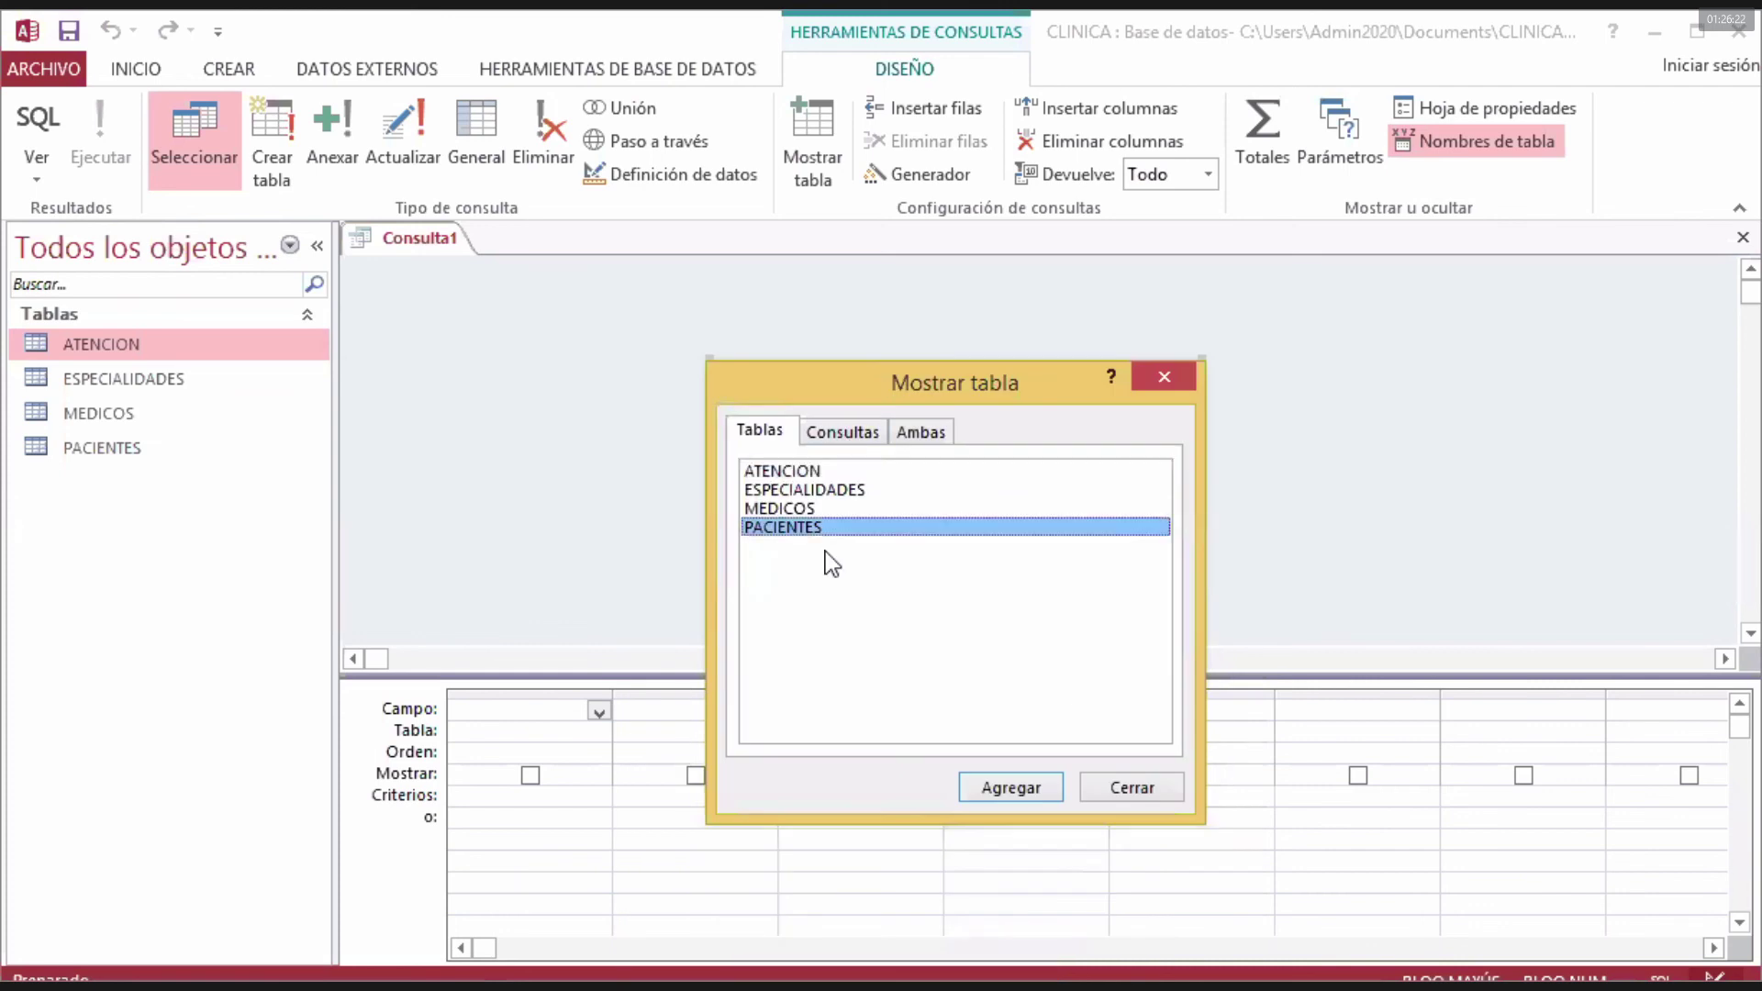
left_click(788, 473, "shift")
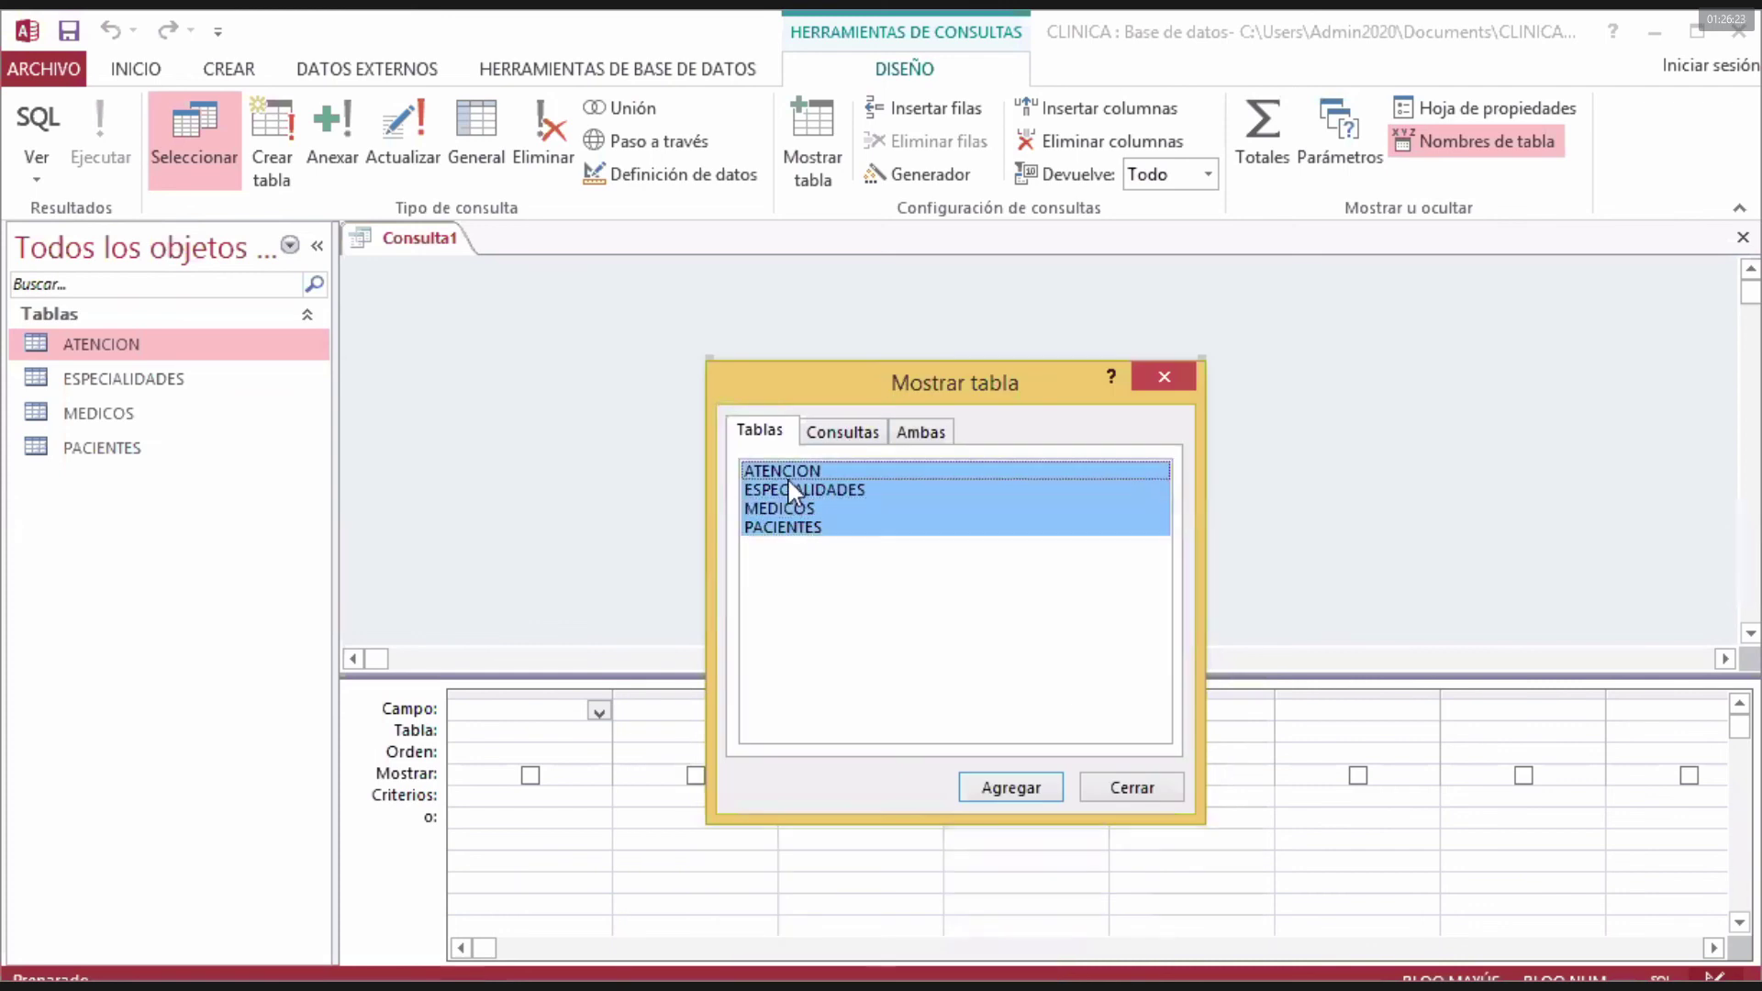
left_click(1014, 788)
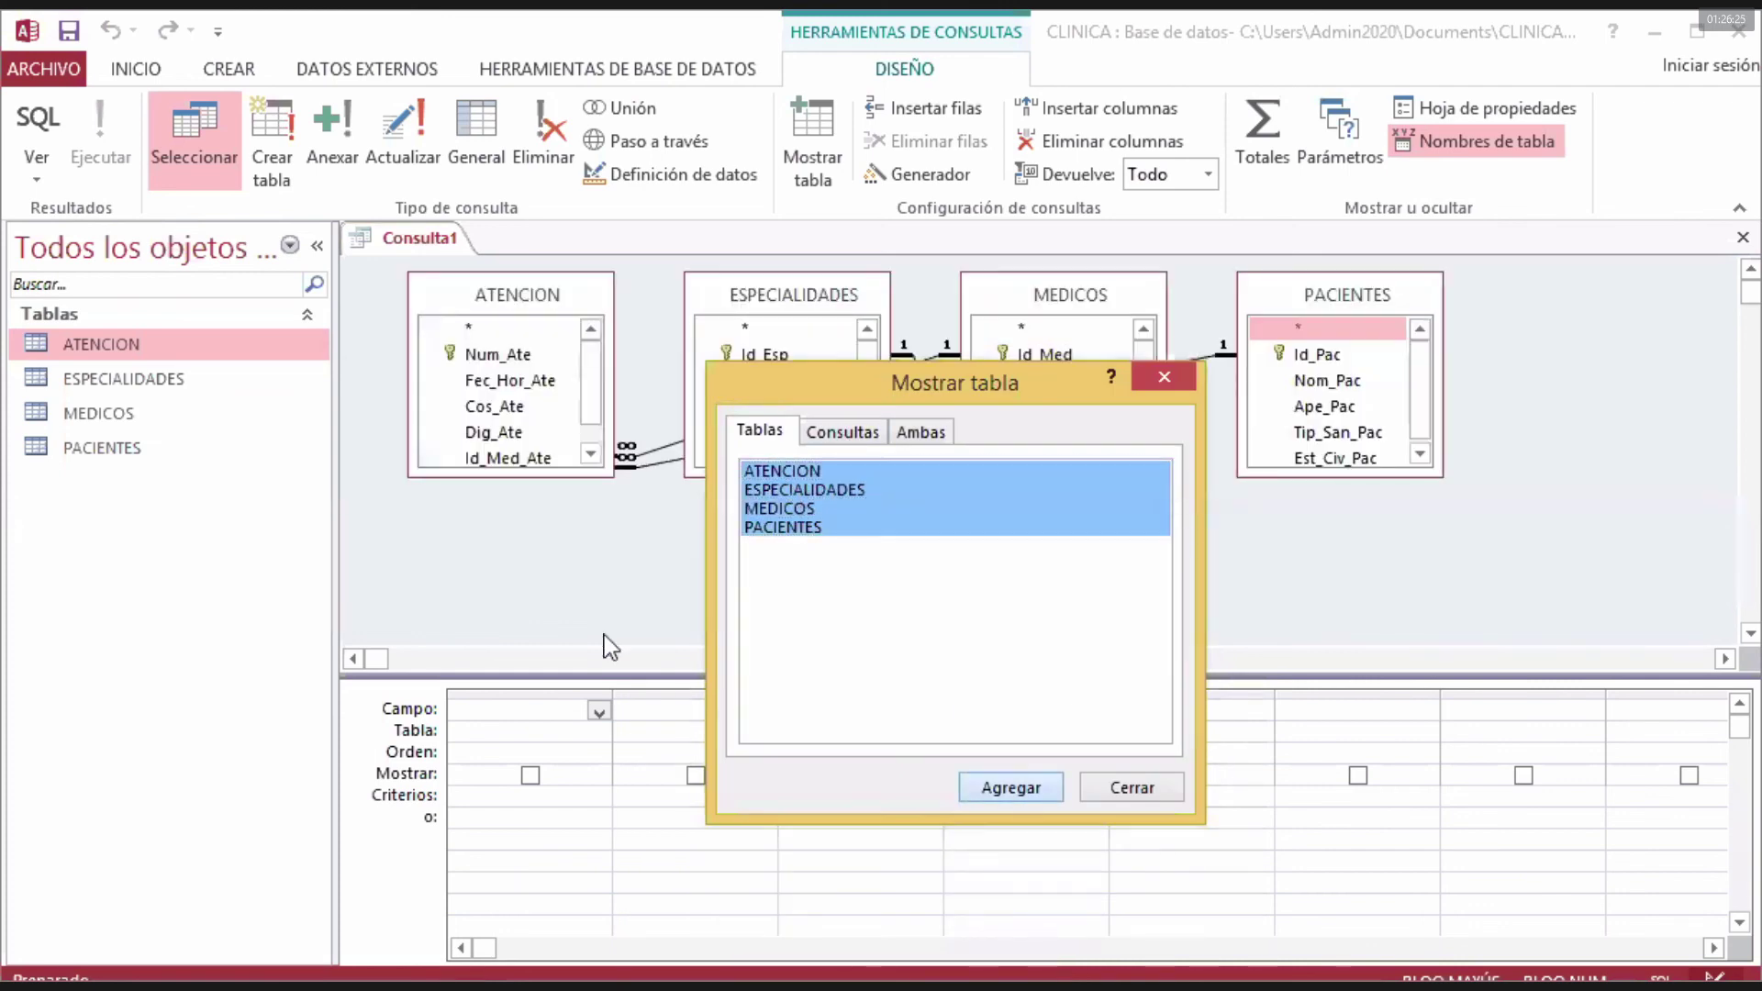
left_click(1164, 376)
- Arrange the query's tables in relationship order: ESPECIALIDADES, MEDICOS, ATENCION, PACIENTES
left_click(553, 296)
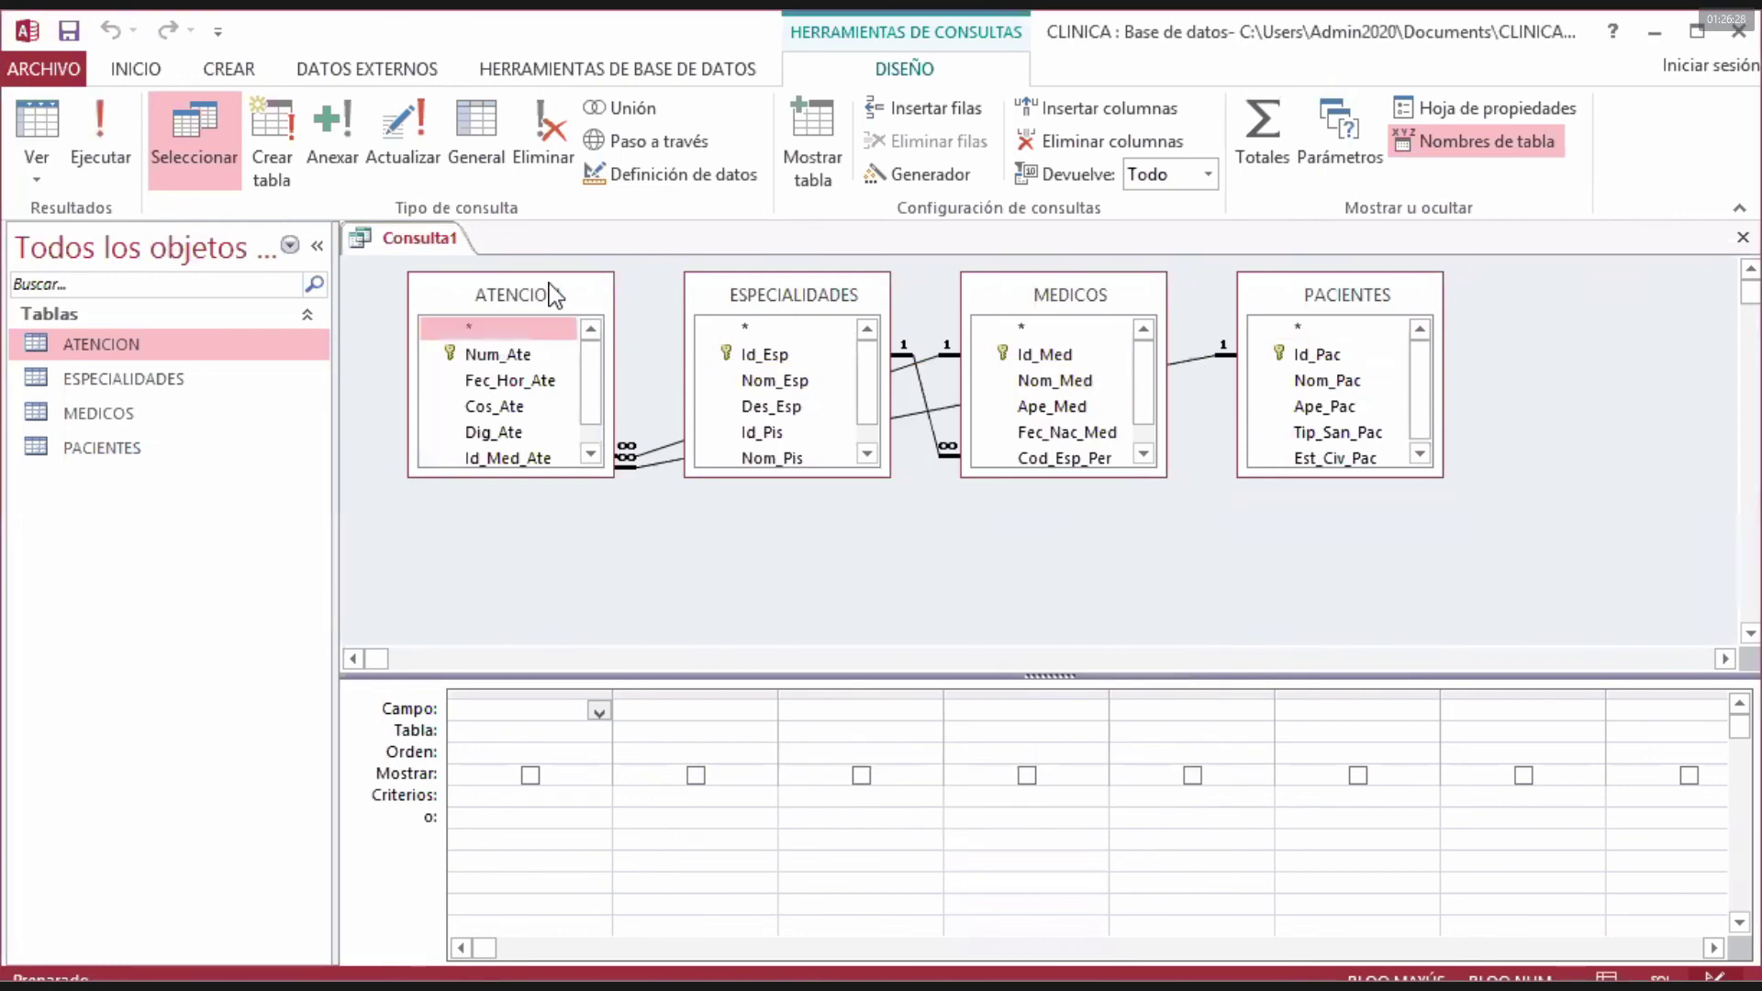
left_click_drag(554, 296, 1317, 343)
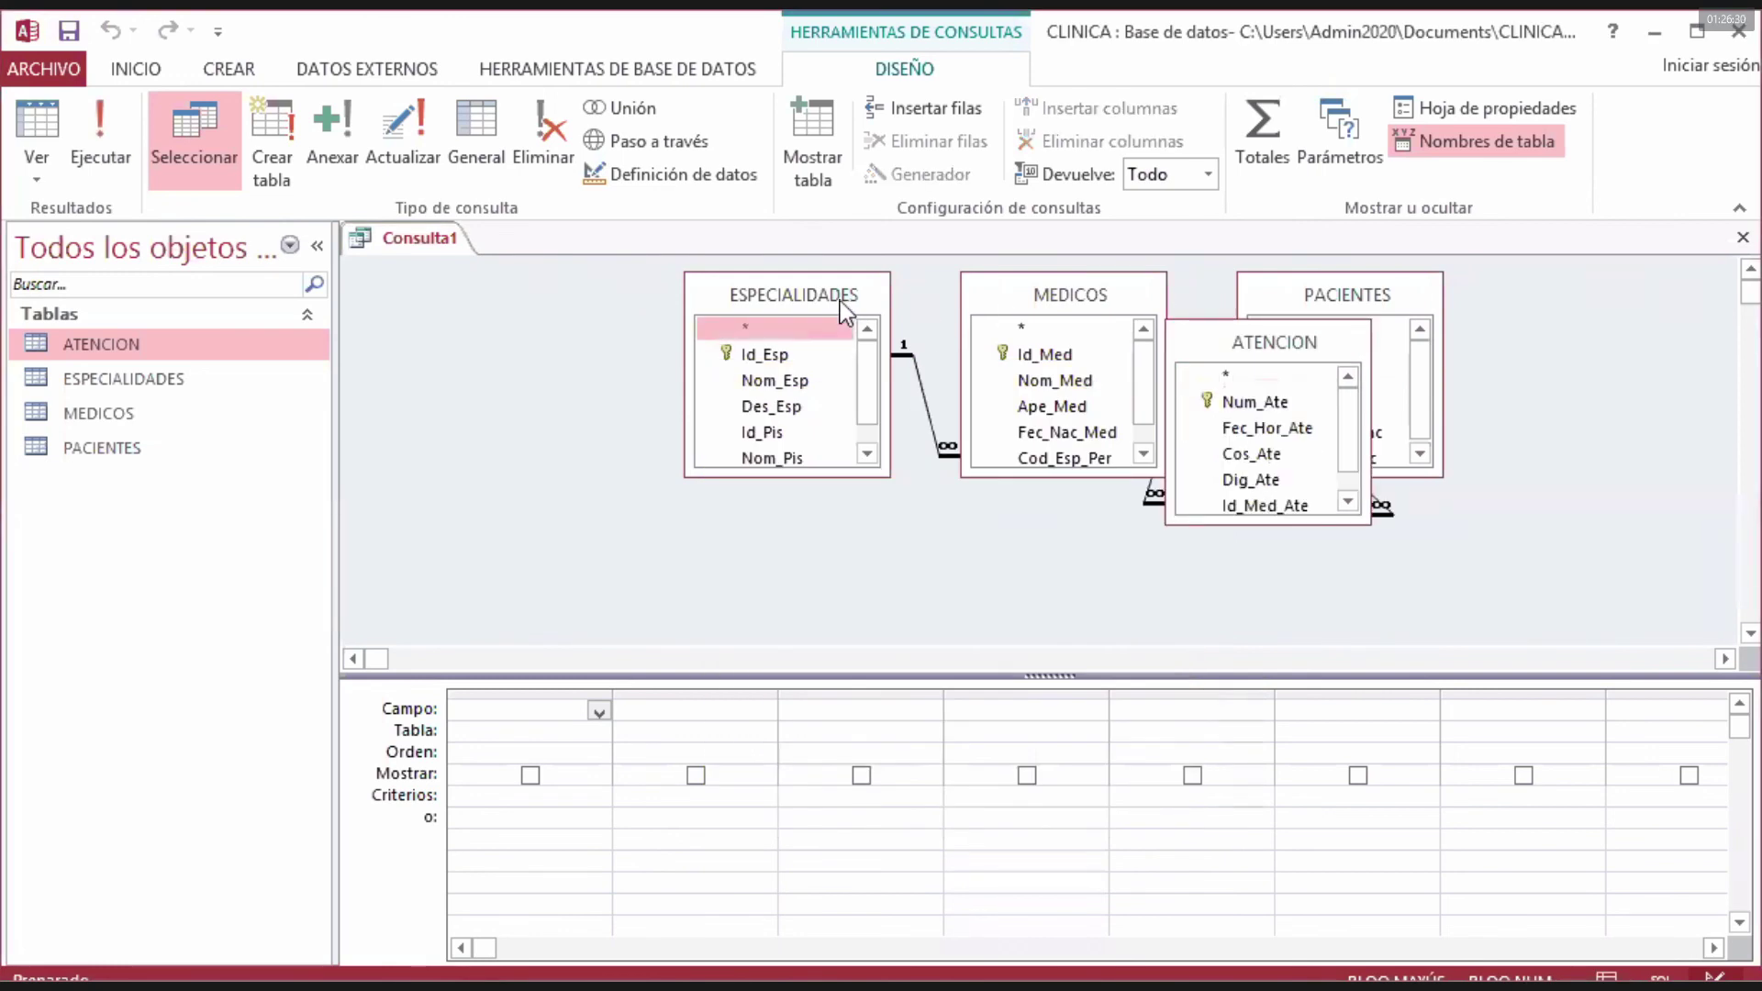
left_click_drag(845, 306, 561, 326)
left_click_drag(1107, 302, 853, 326)
left_click_drag(1349, 308, 1568, 292)
left_click_drag(1299, 342, 1148, 343)
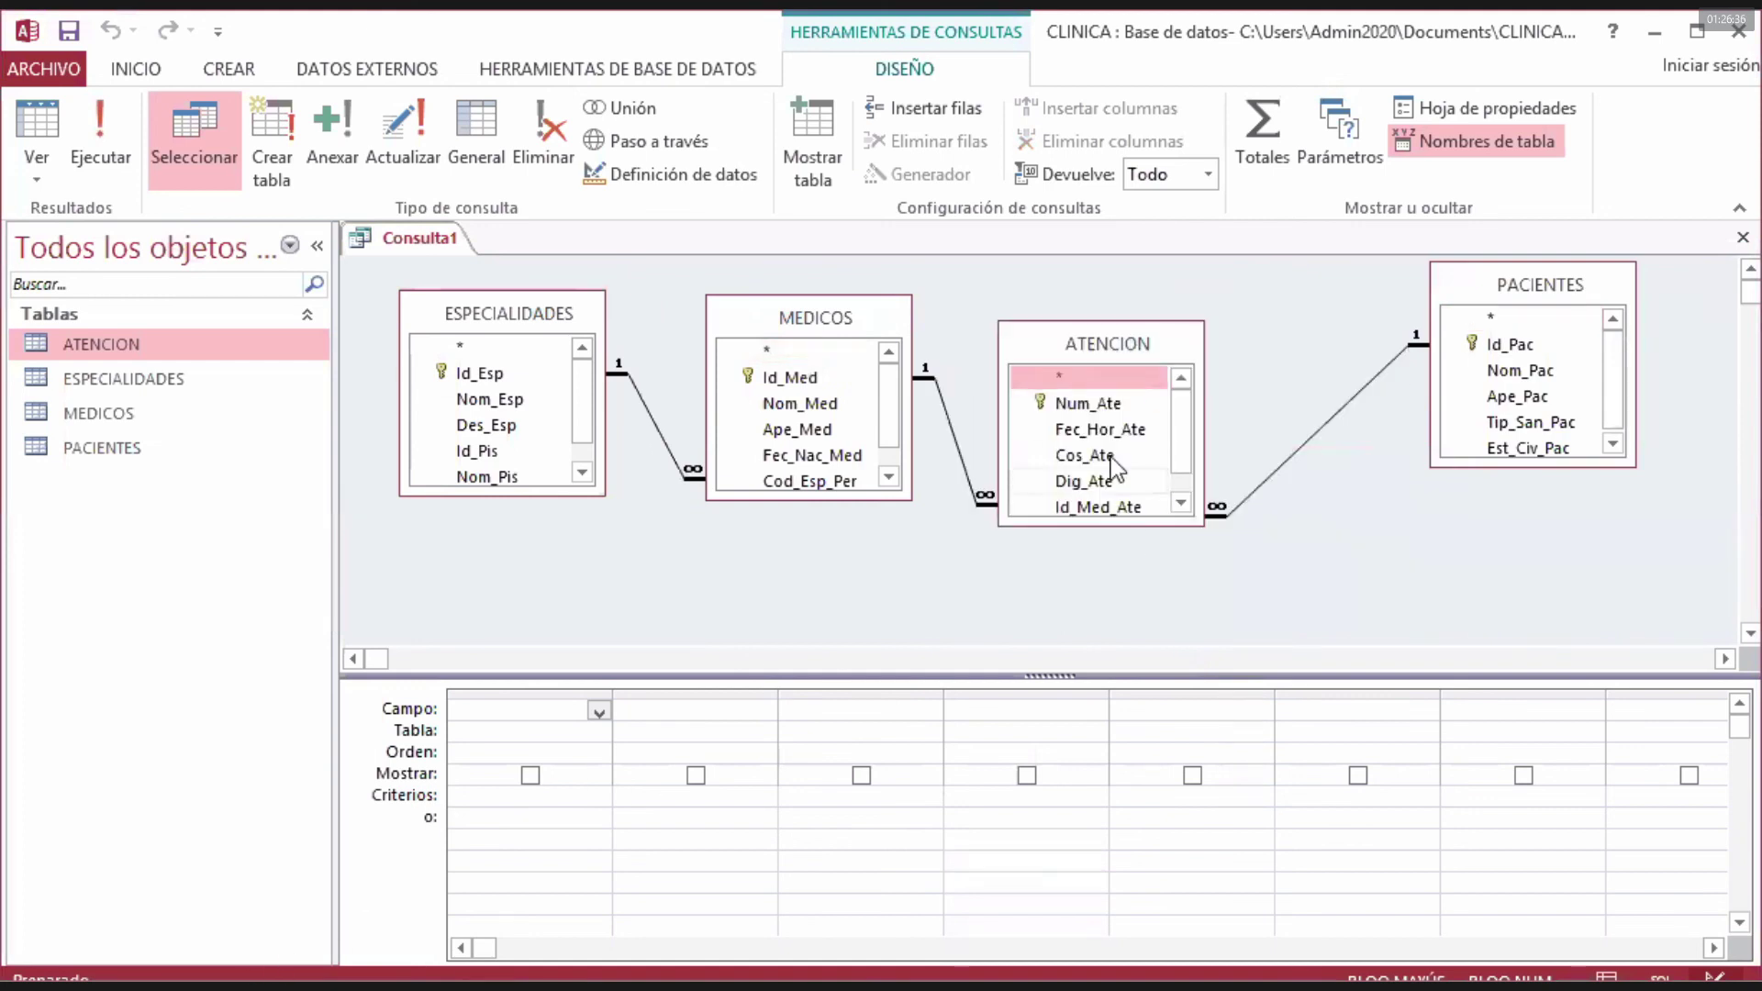
- Add Nom_Pac and Ape_Pac from PACIENTES and Id_Med from MEDICOS to the query's fields
left_click(1542, 372)
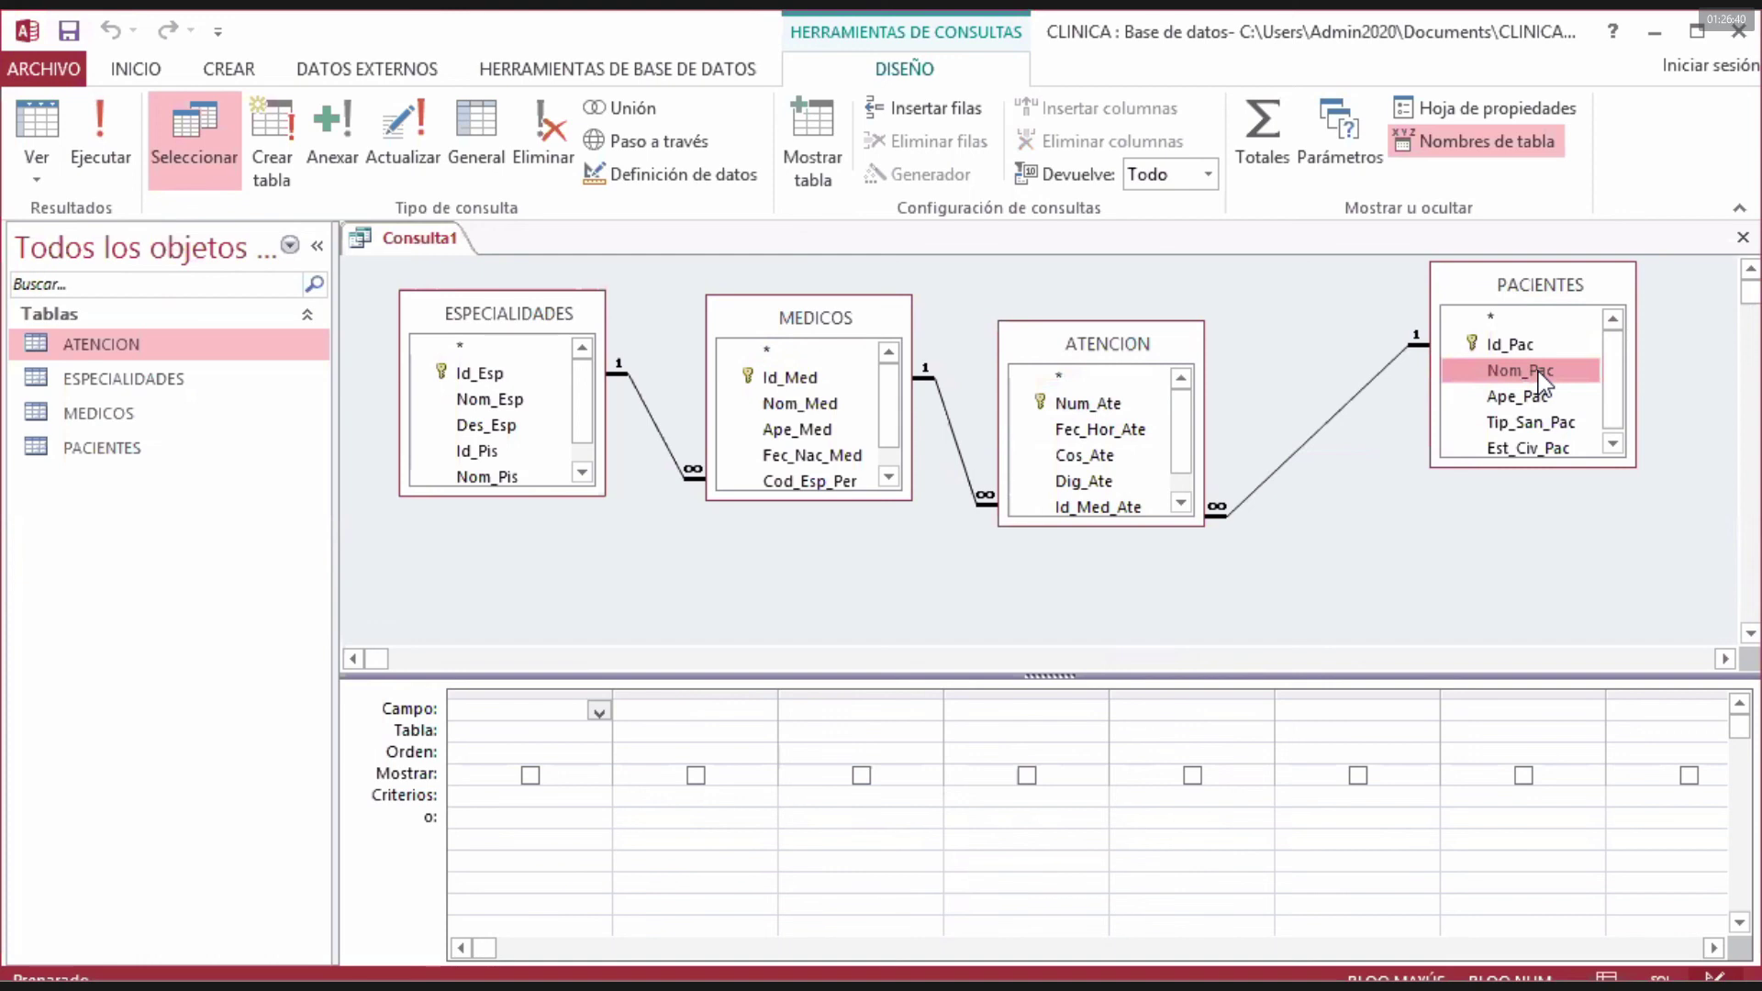
double_click(1542, 372)
left_click(1543, 398)
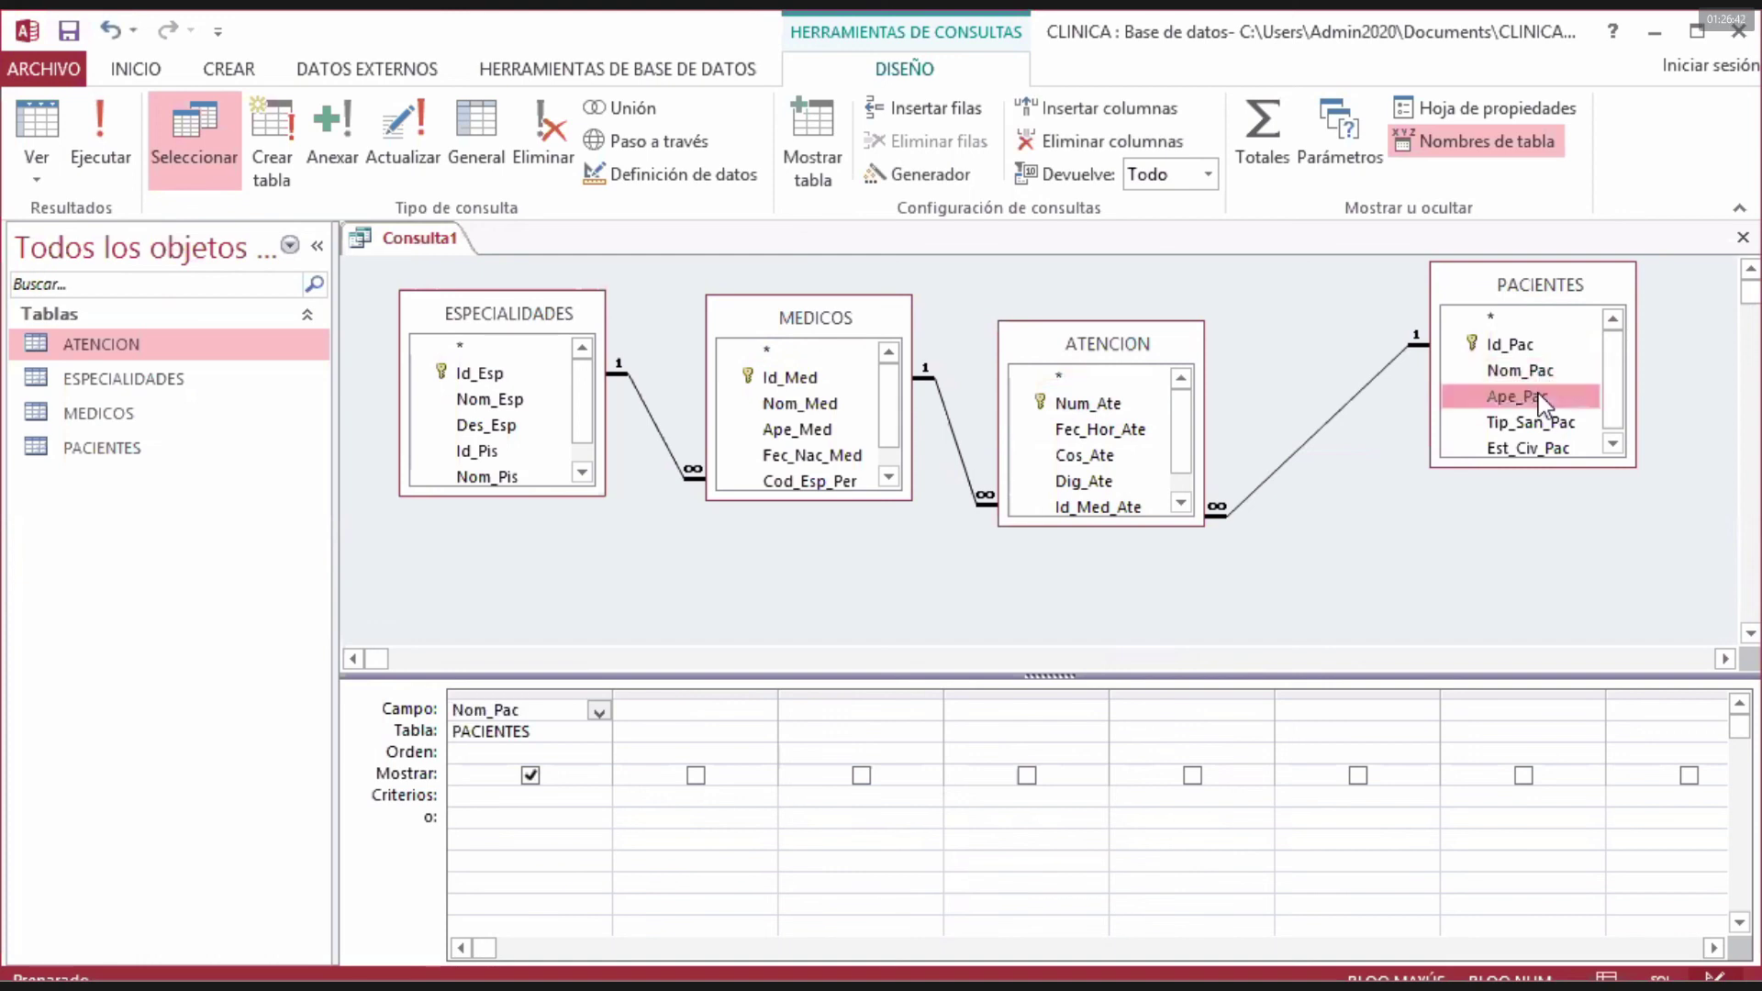
double_click(1543, 398)
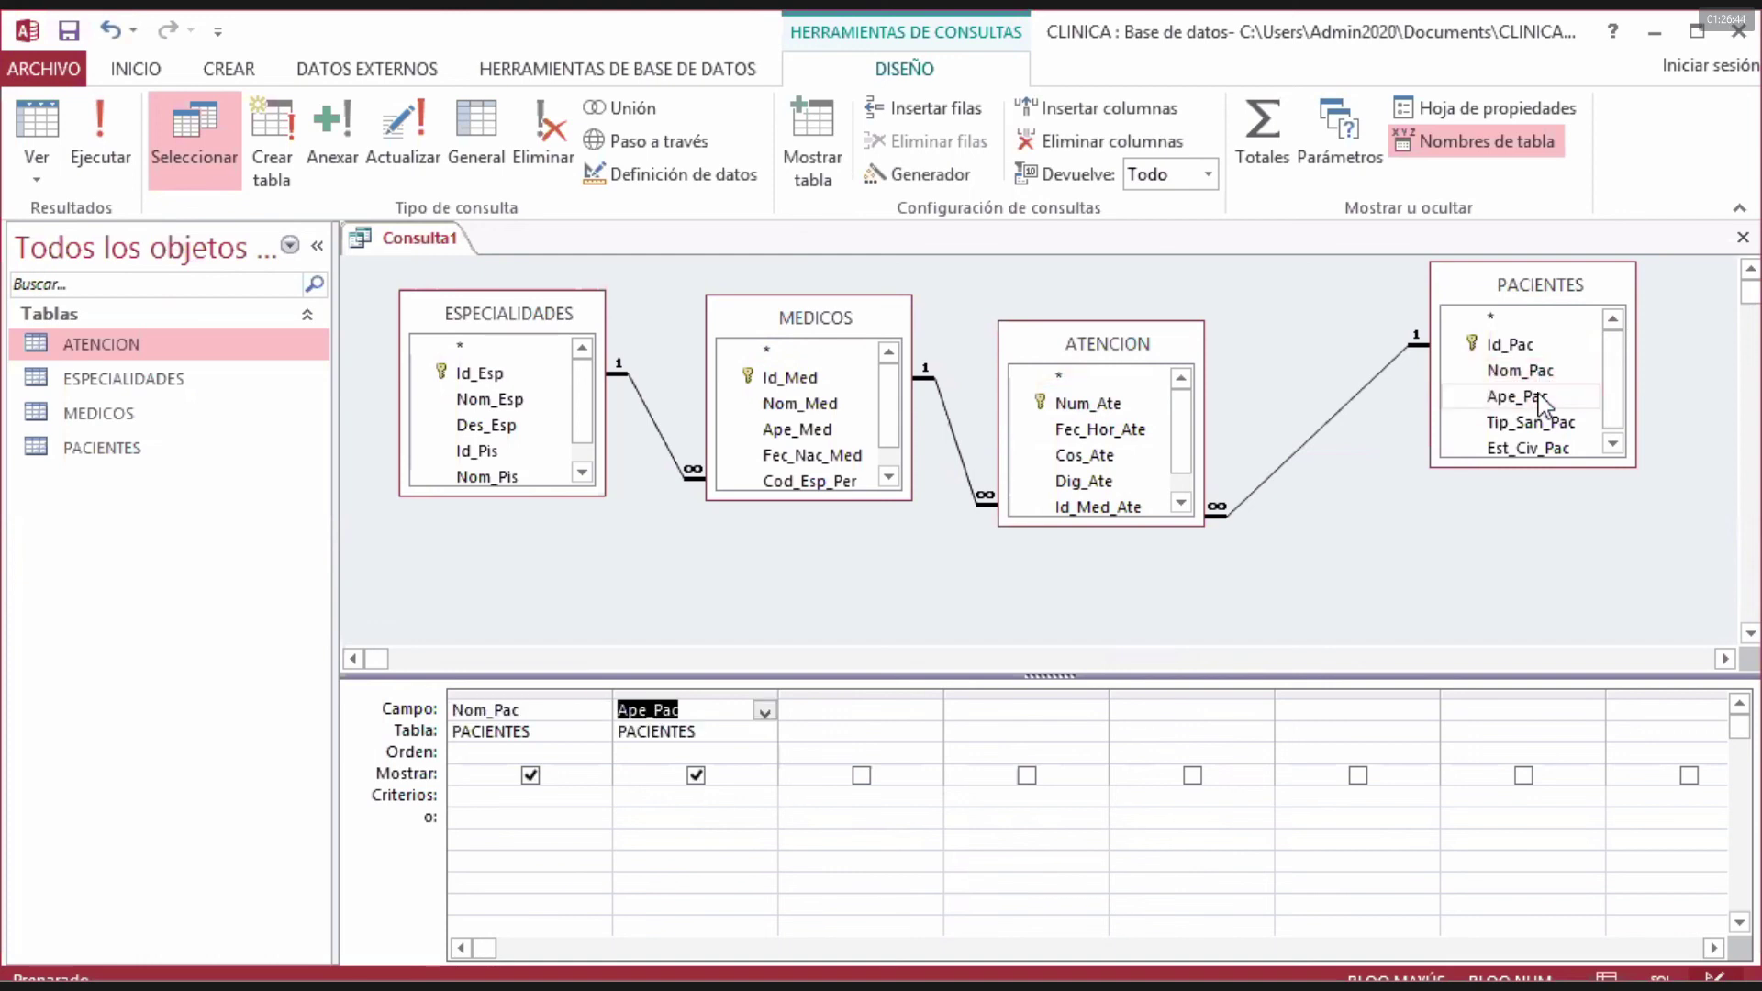
left_click(811, 380)
double_click(811, 380)
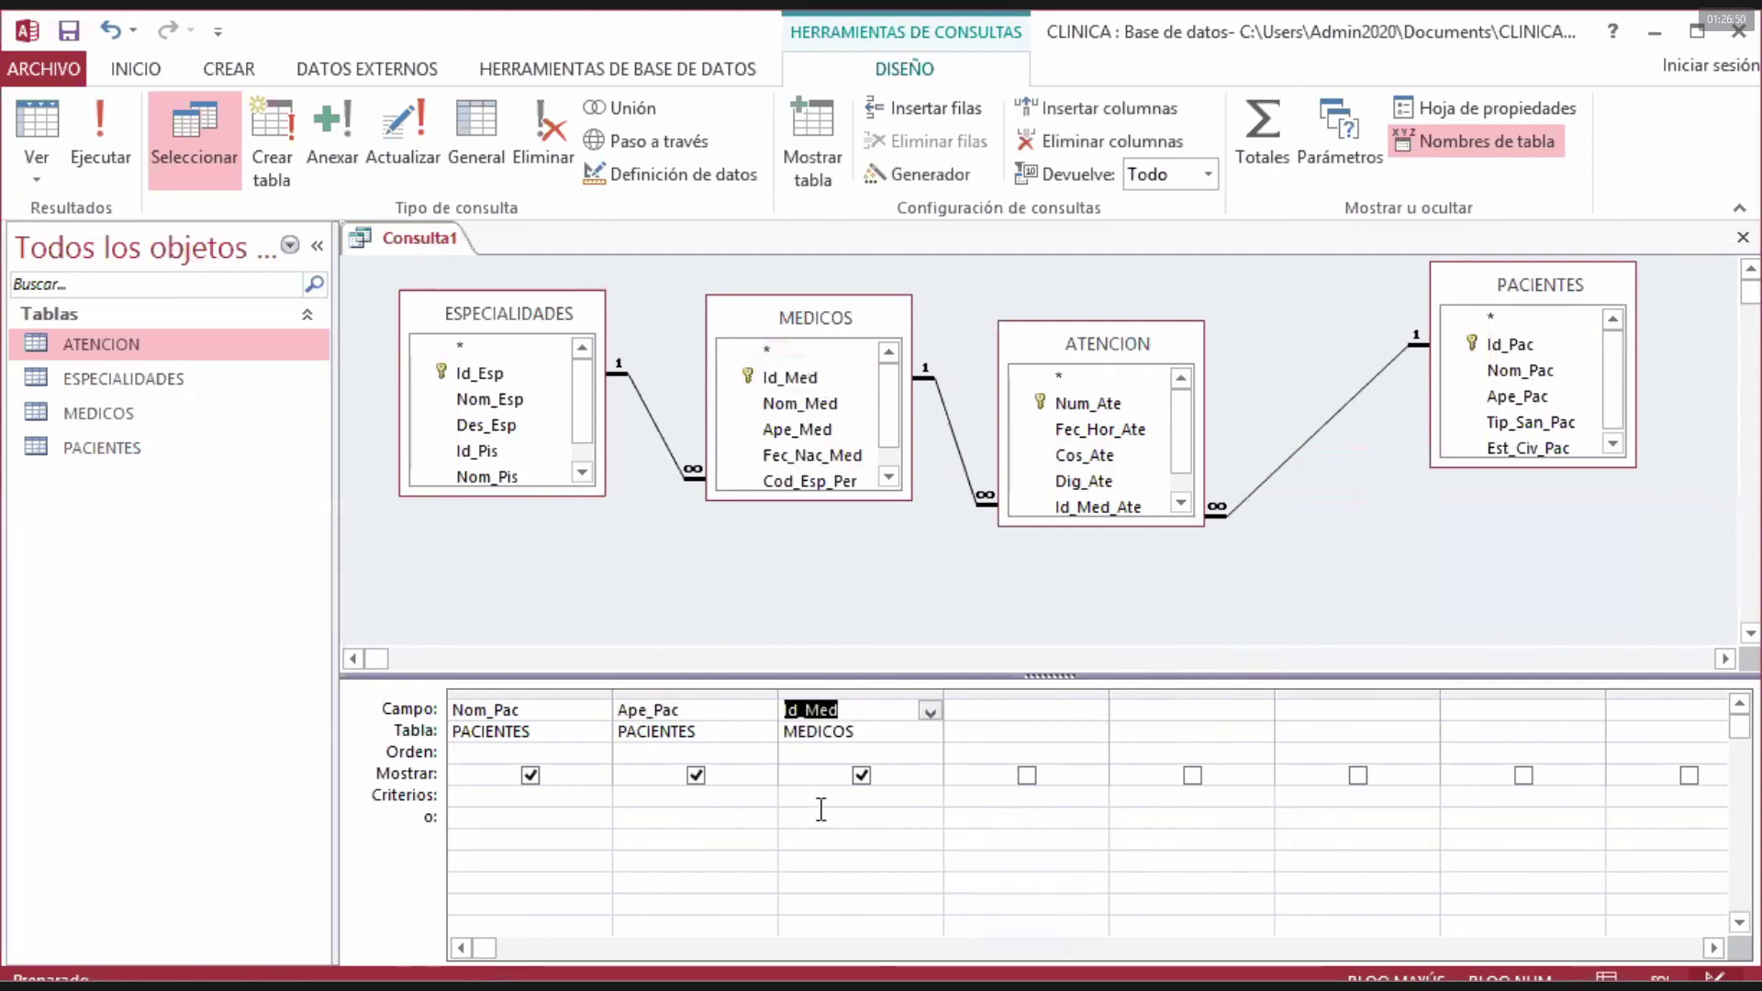
- Set the criterion of the Id_Med field to ='1801'
left_click(886, 812)
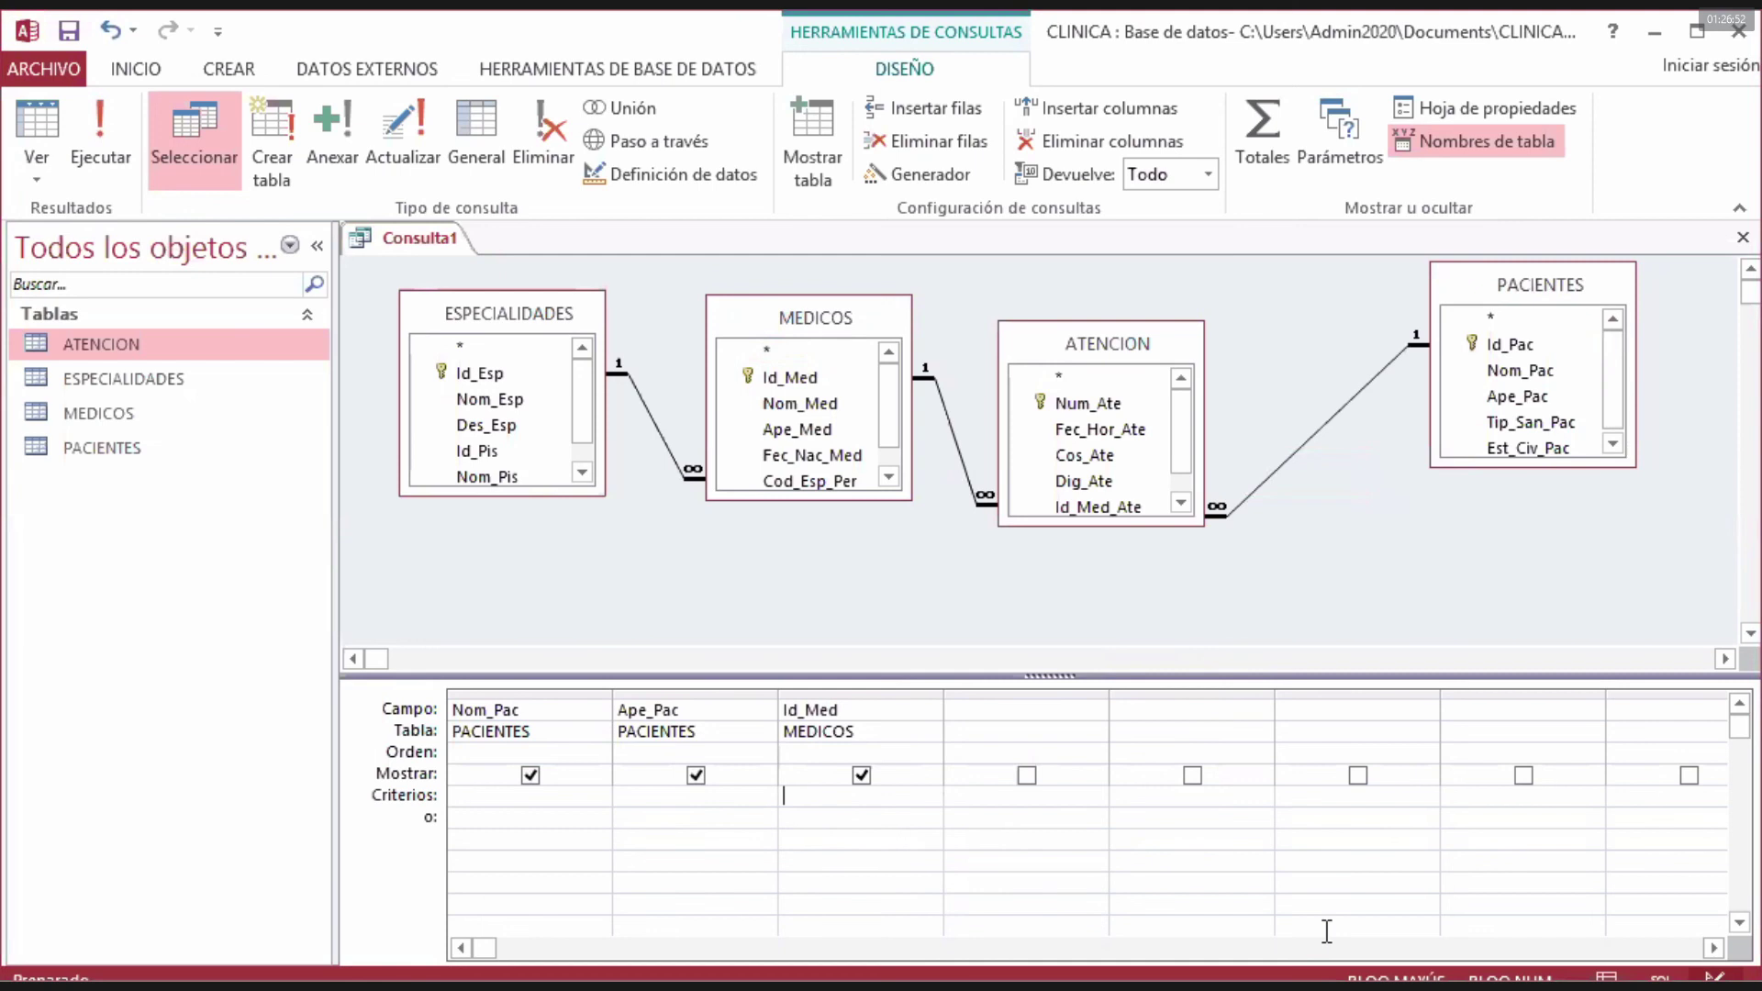
type("=")
type("1801'")
key("Left")
key("Left")
key("Left")
key("Left")
key("Left")
type("'")
key("End")
key("Return")
right_click(1327, 932)
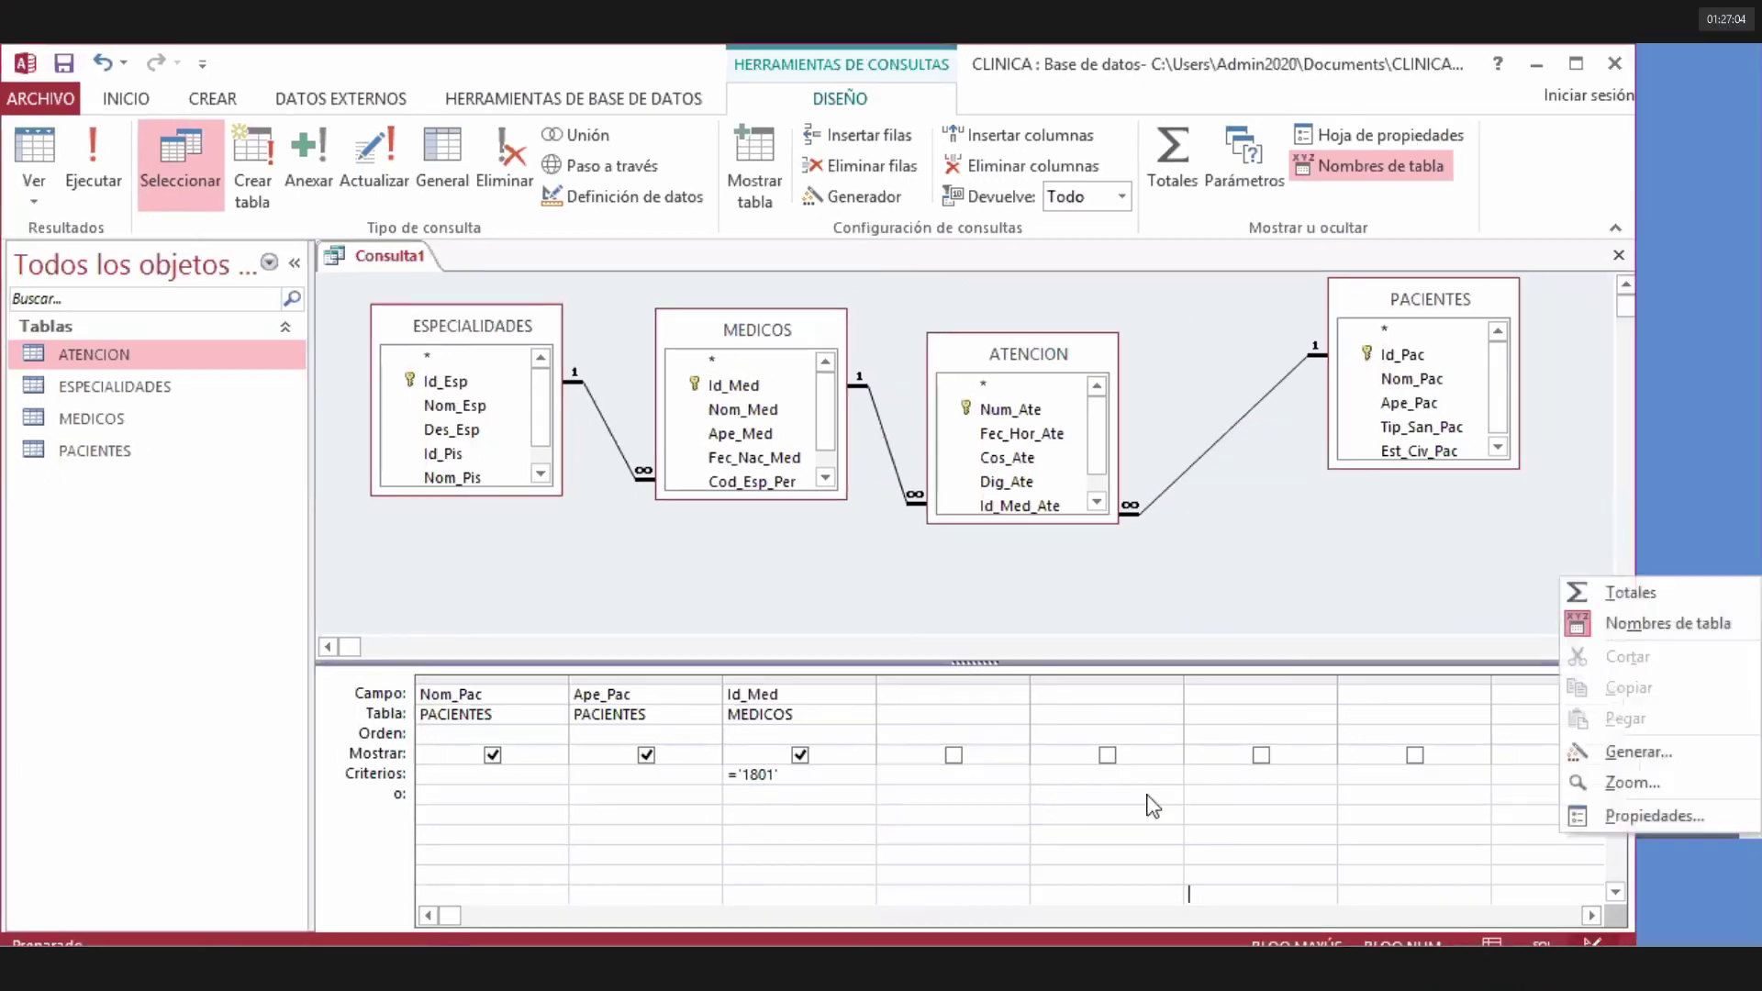
left_click(759, 776)
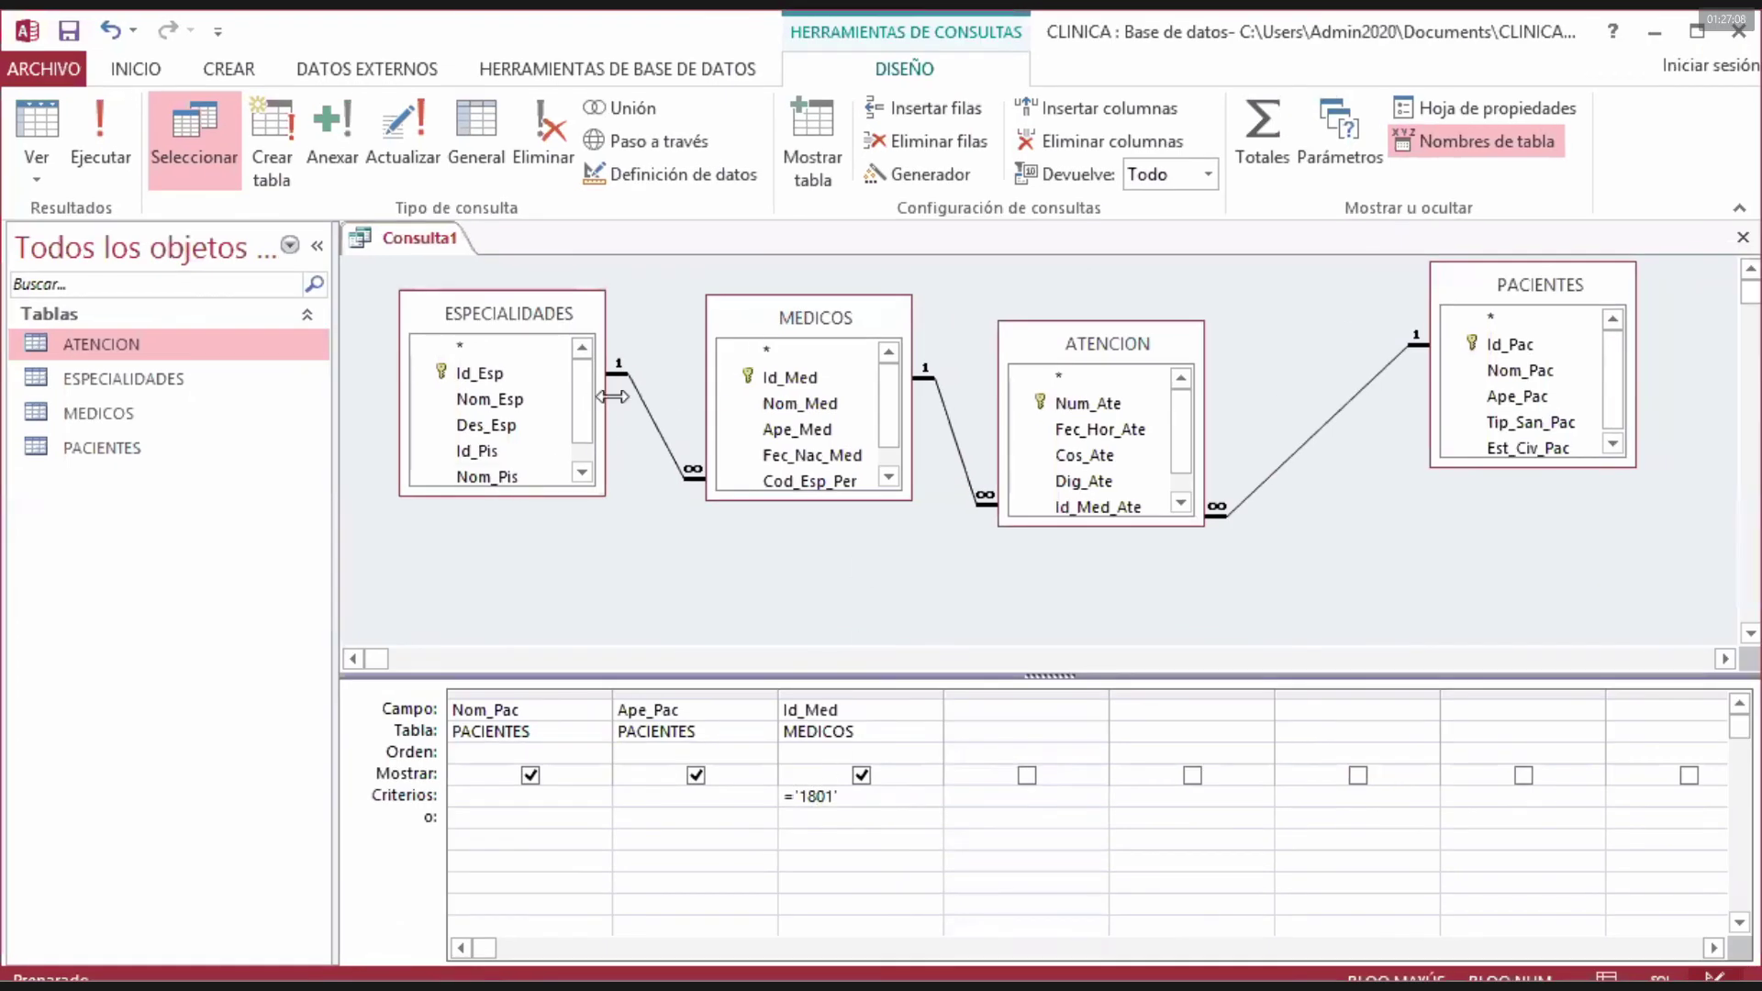
- Run the query to list the patients attended by doctor 1801
left_click(504, 732)
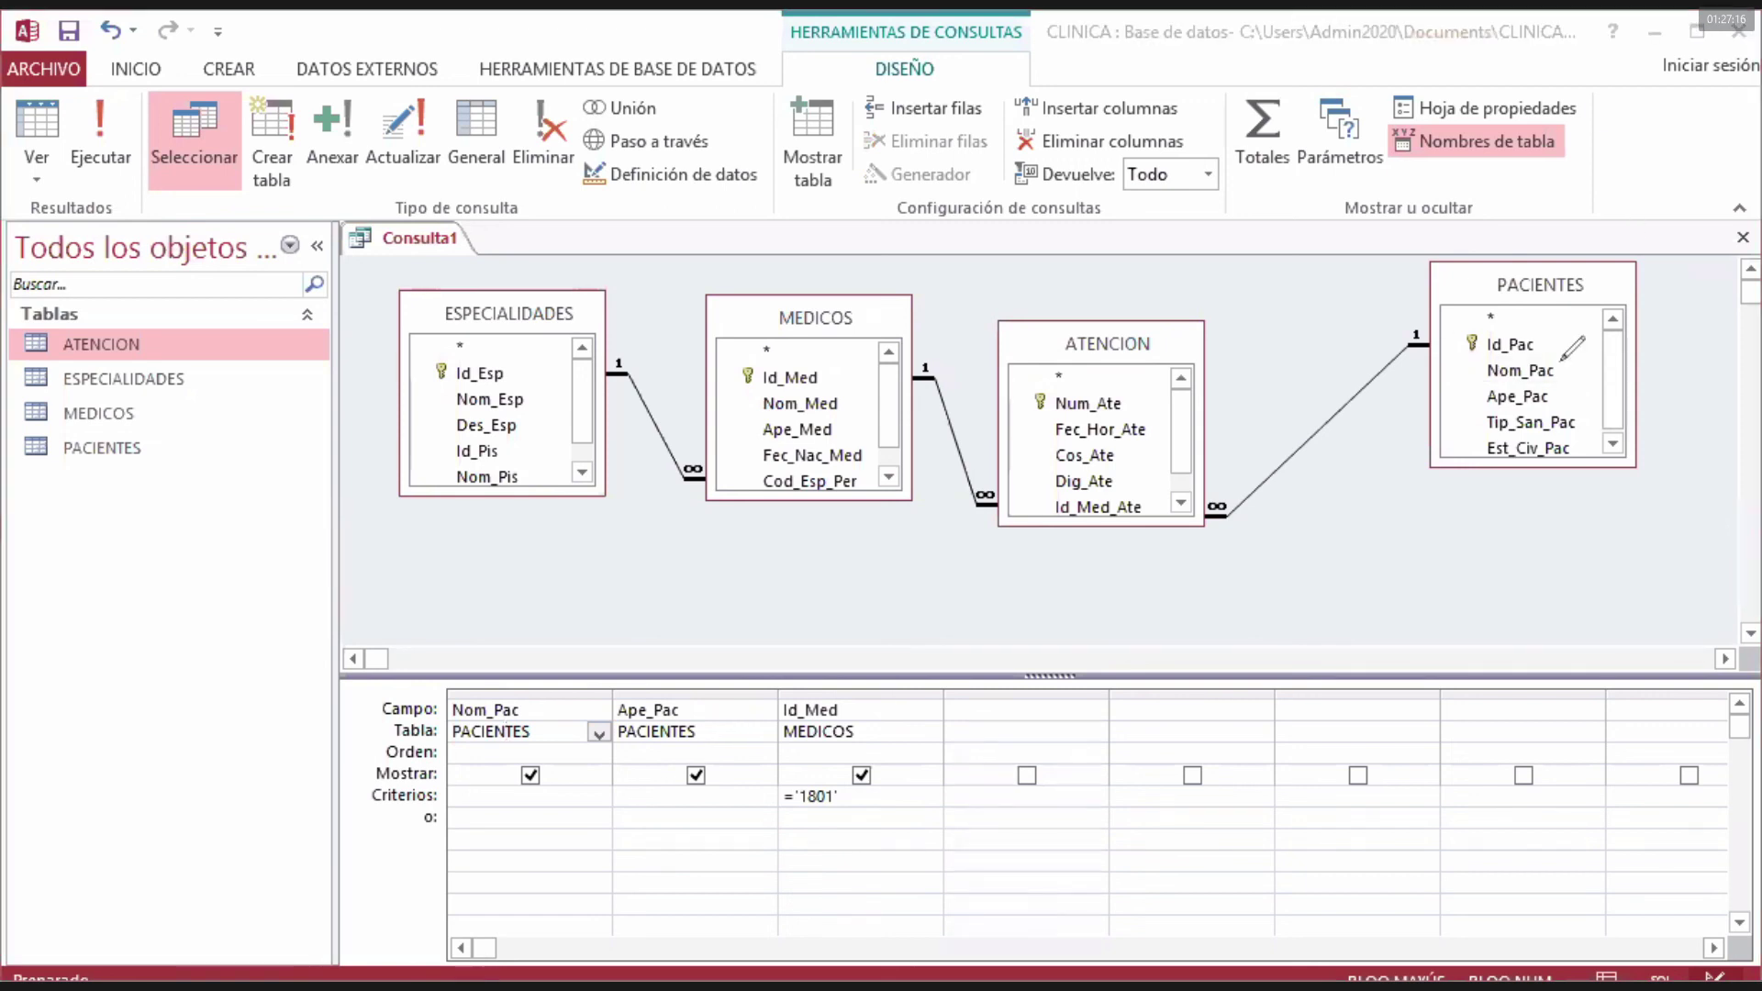
mouse_move(1560, 353)
left_mouse_down()
mouse_move(1505, 342)
mouse_move(1551, 384)
mouse_move(1564, 367)
mouse_move(1491, 376)
mouse_move(1505, 405)
mouse_move(1559, 409)
mouse_move(1551, 388)
left_mouse_up()
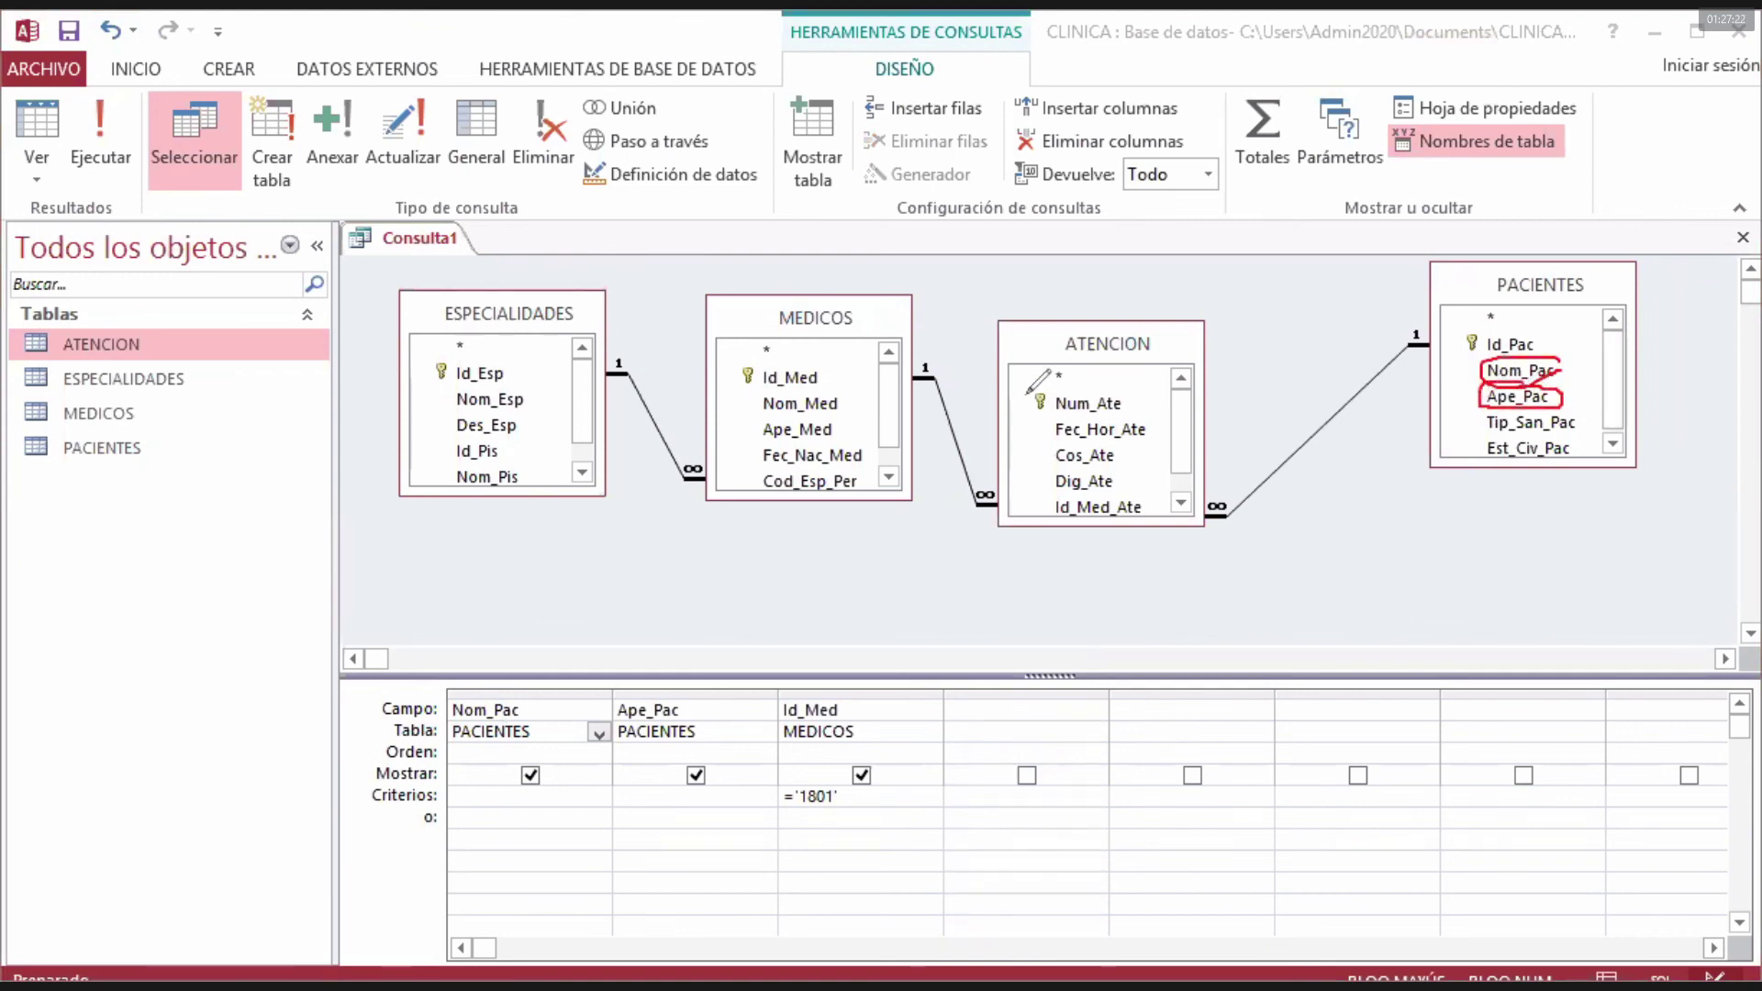
mouse_move(829, 364)
left_mouse_down()
mouse_move(764, 365)
mouse_move(760, 386)
mouse_move(817, 393)
mouse_move(826, 358)
left_mouse_up()
left_click(109, 136)
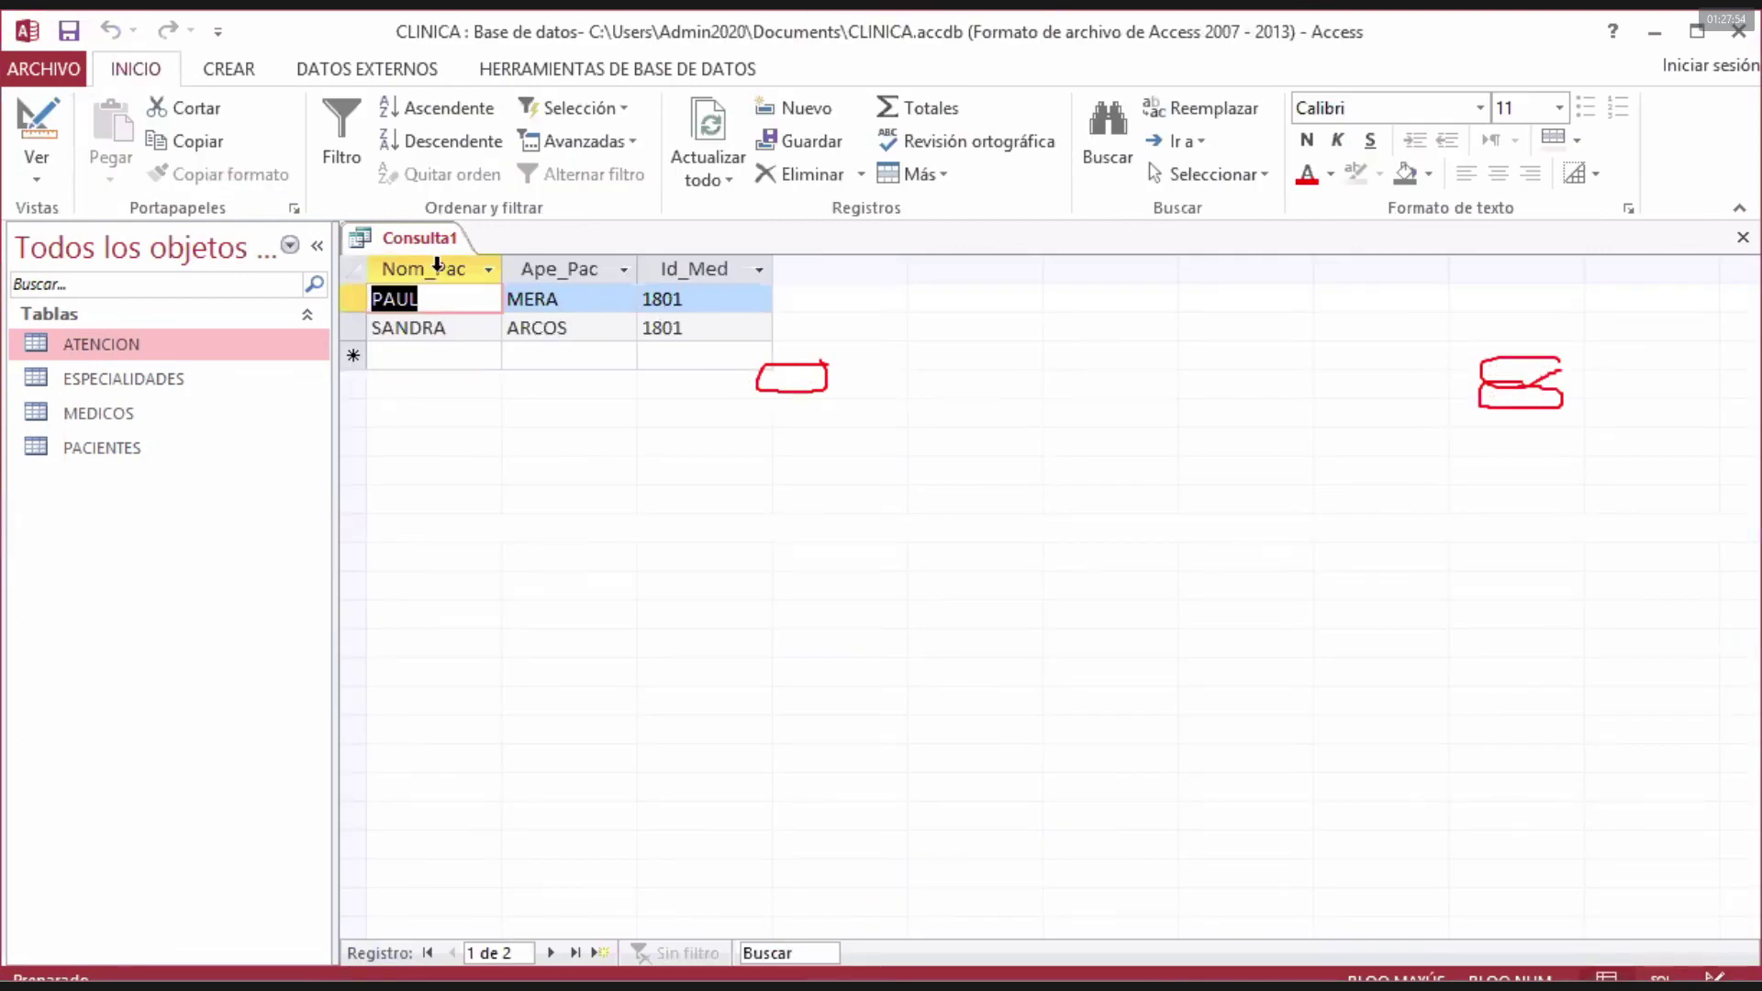
- Check the Id_Med values in the query results and close the query without saving it
left_click(685, 296)
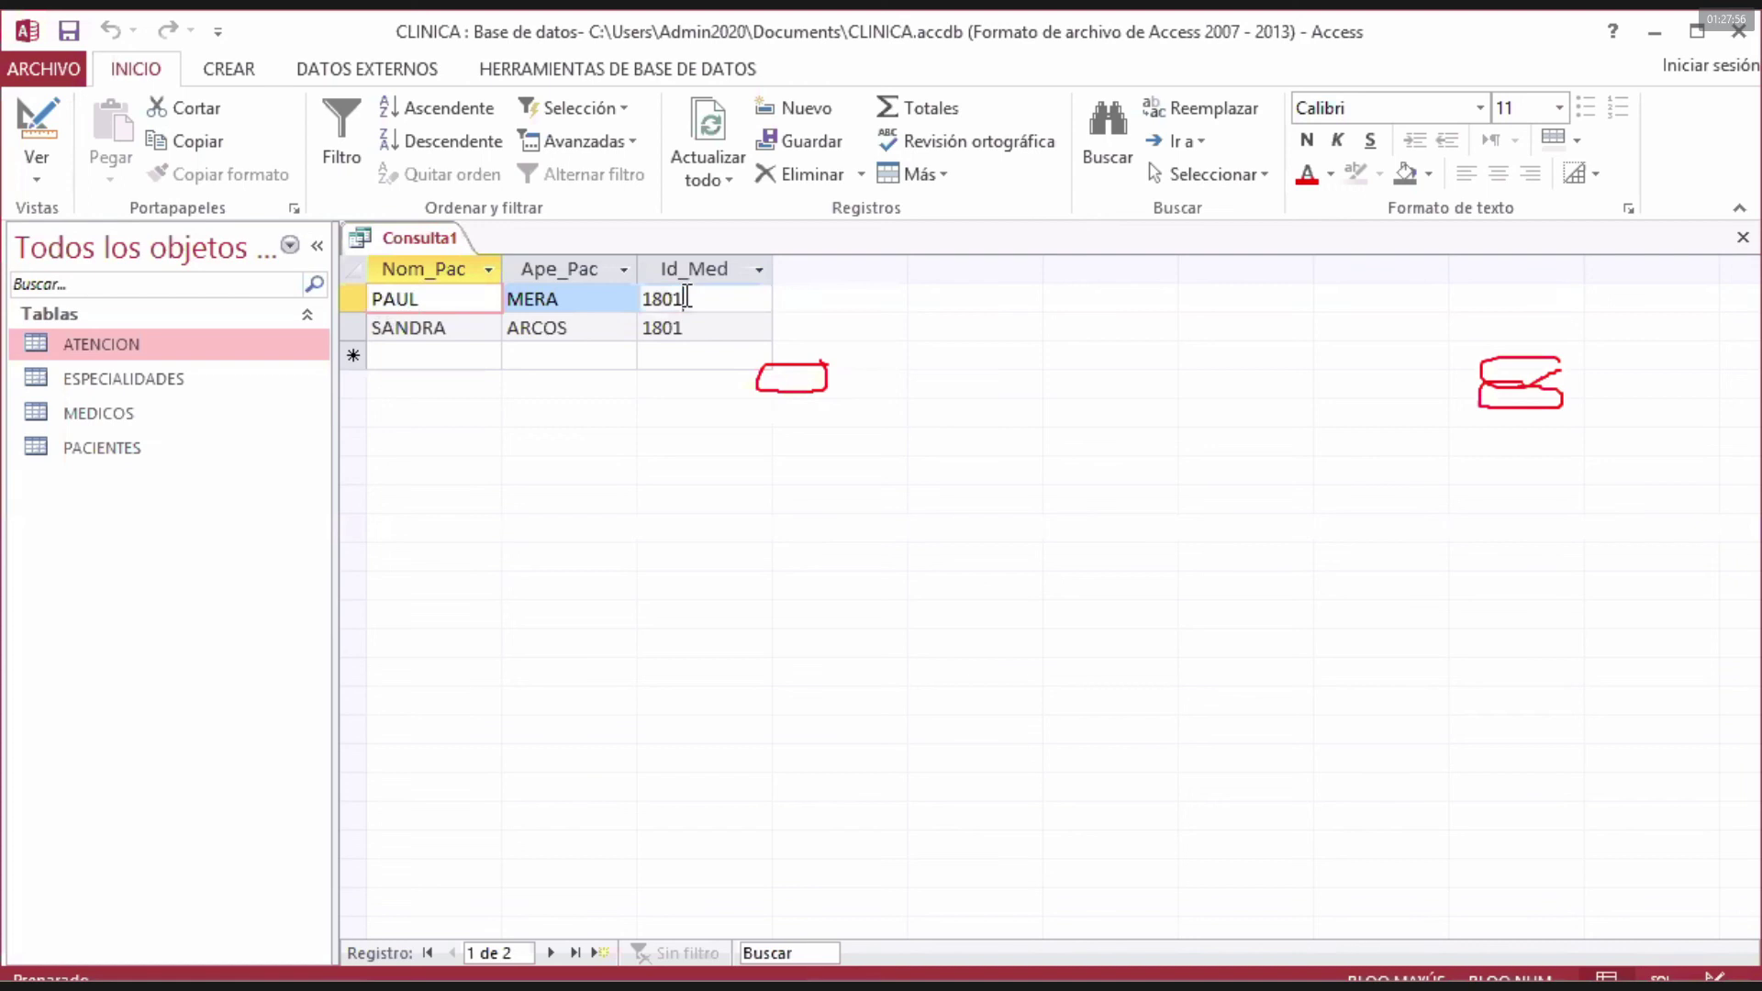
left_click(642, 298)
left_click(643, 328)
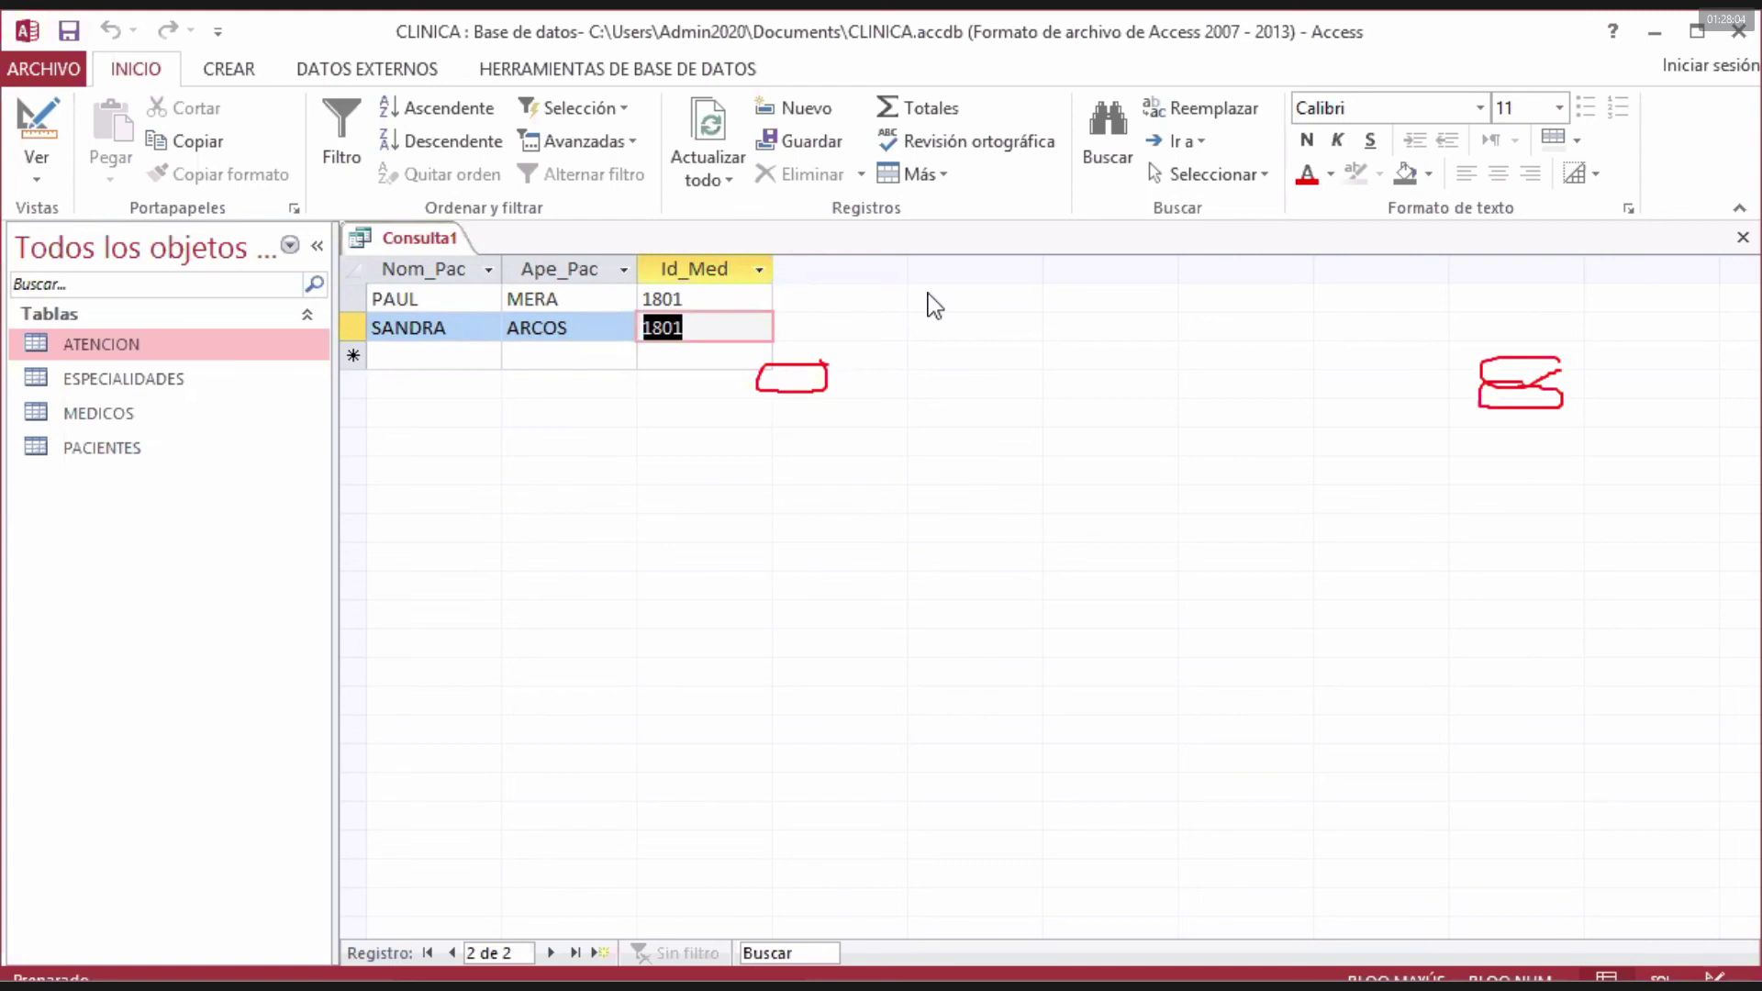
left_click(1744, 242)
left_click(978, 554)
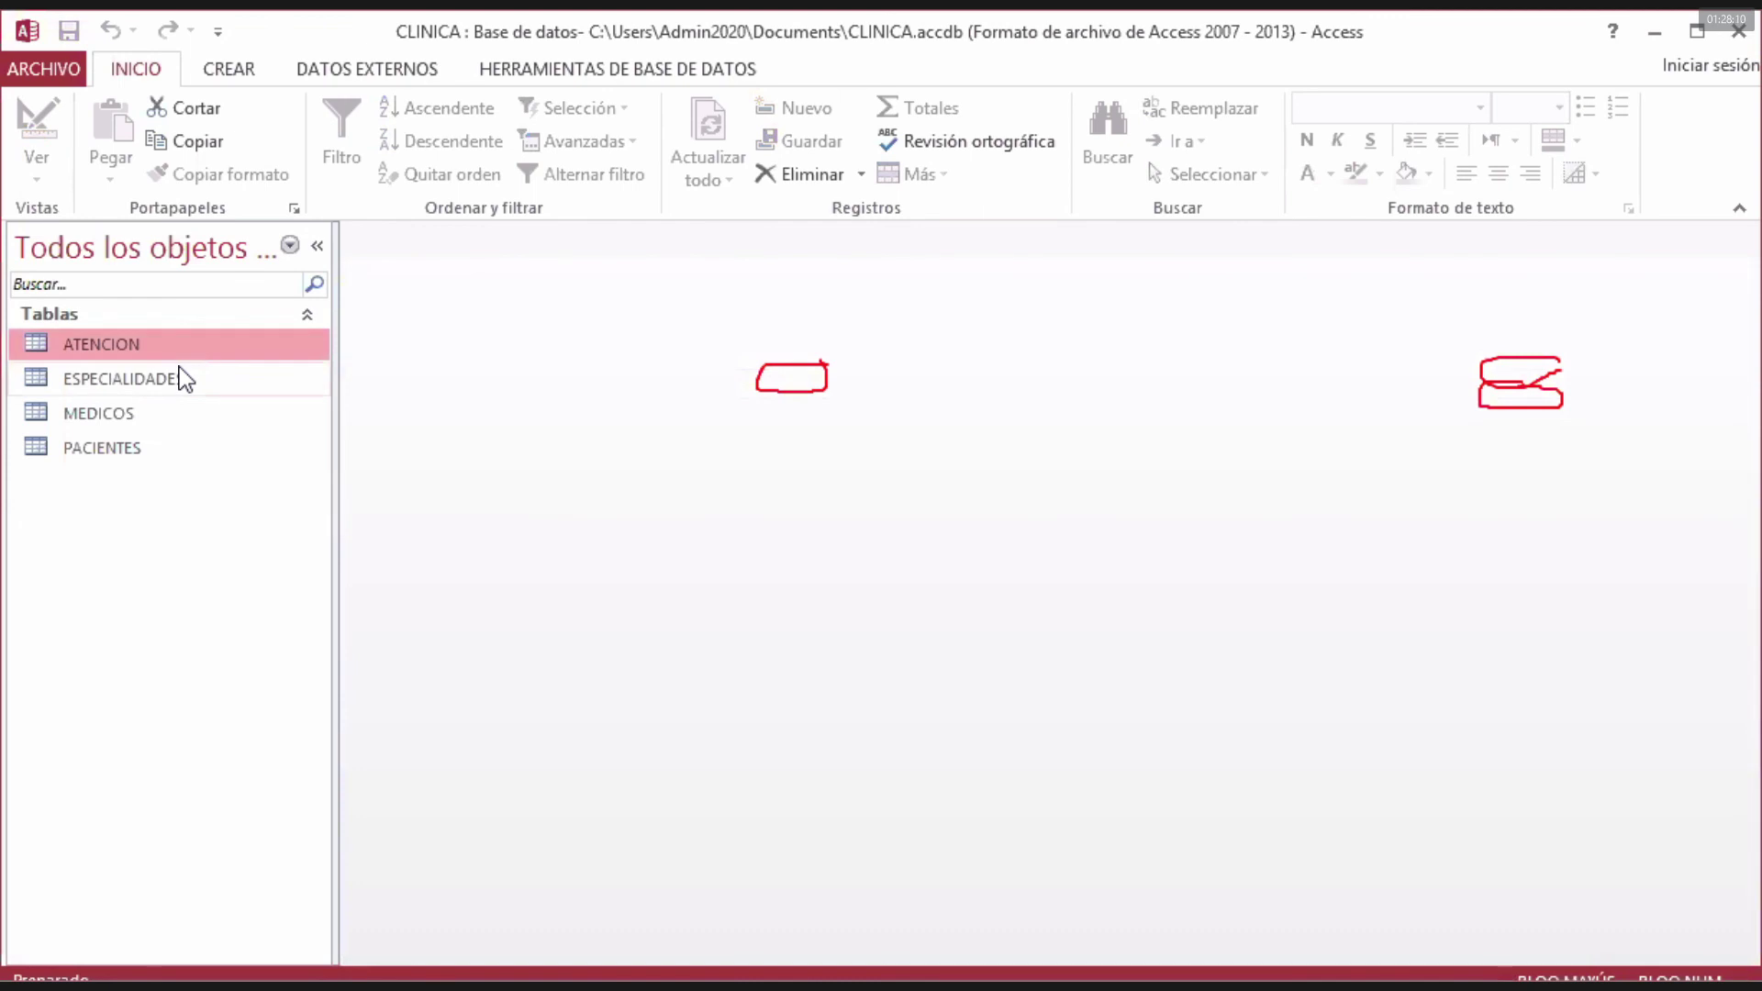
- Open the ATENCION table and check which patient IDs its first two records link to doctor 1801
double_click(139, 347)
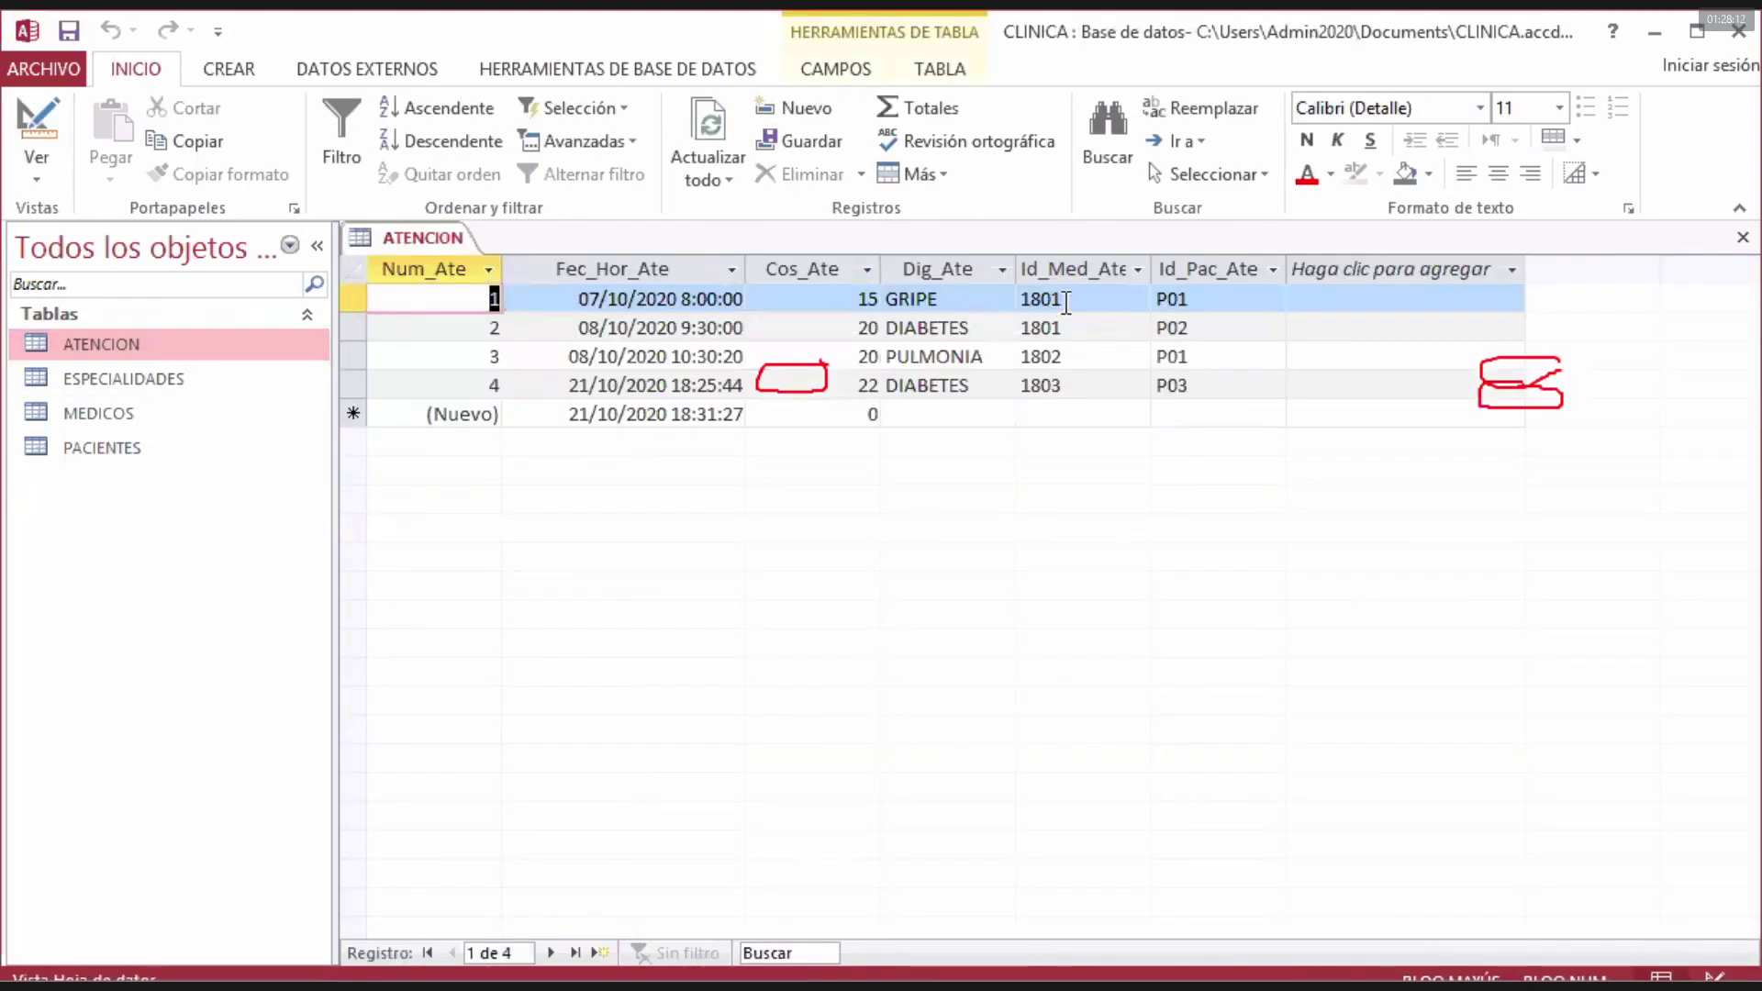
left_click_drag(1067, 303, 1030, 303)
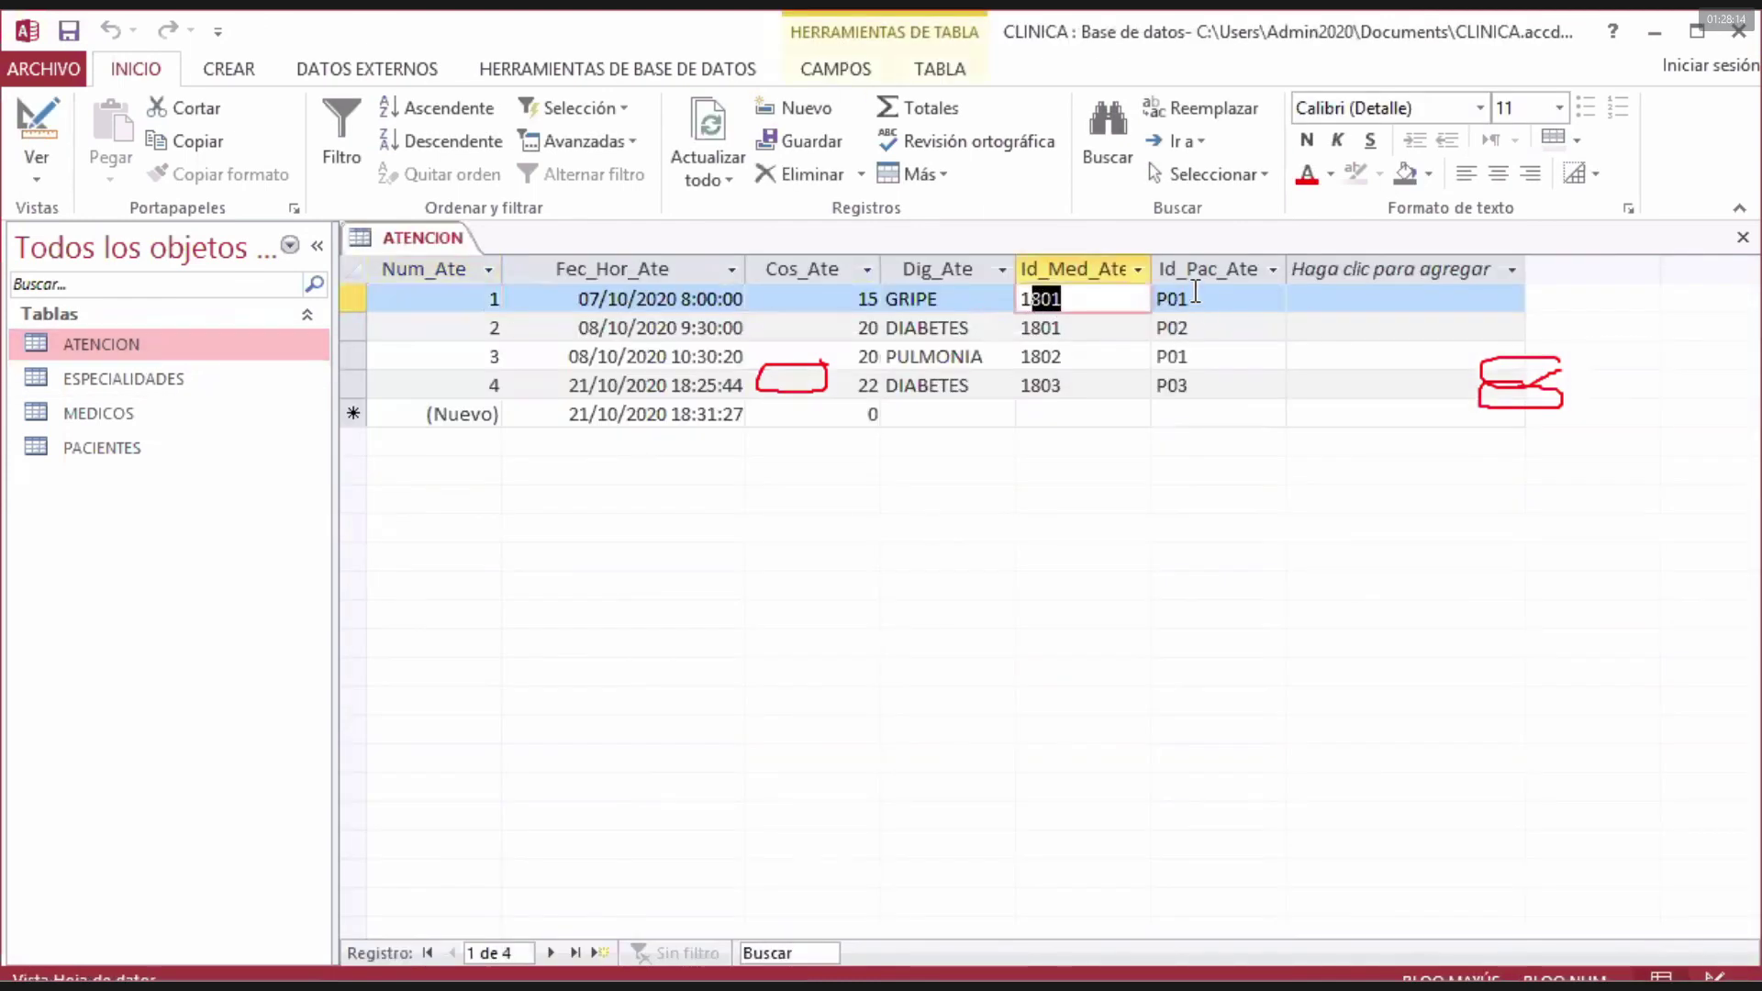
left_click_drag(1196, 295, 1174, 333)
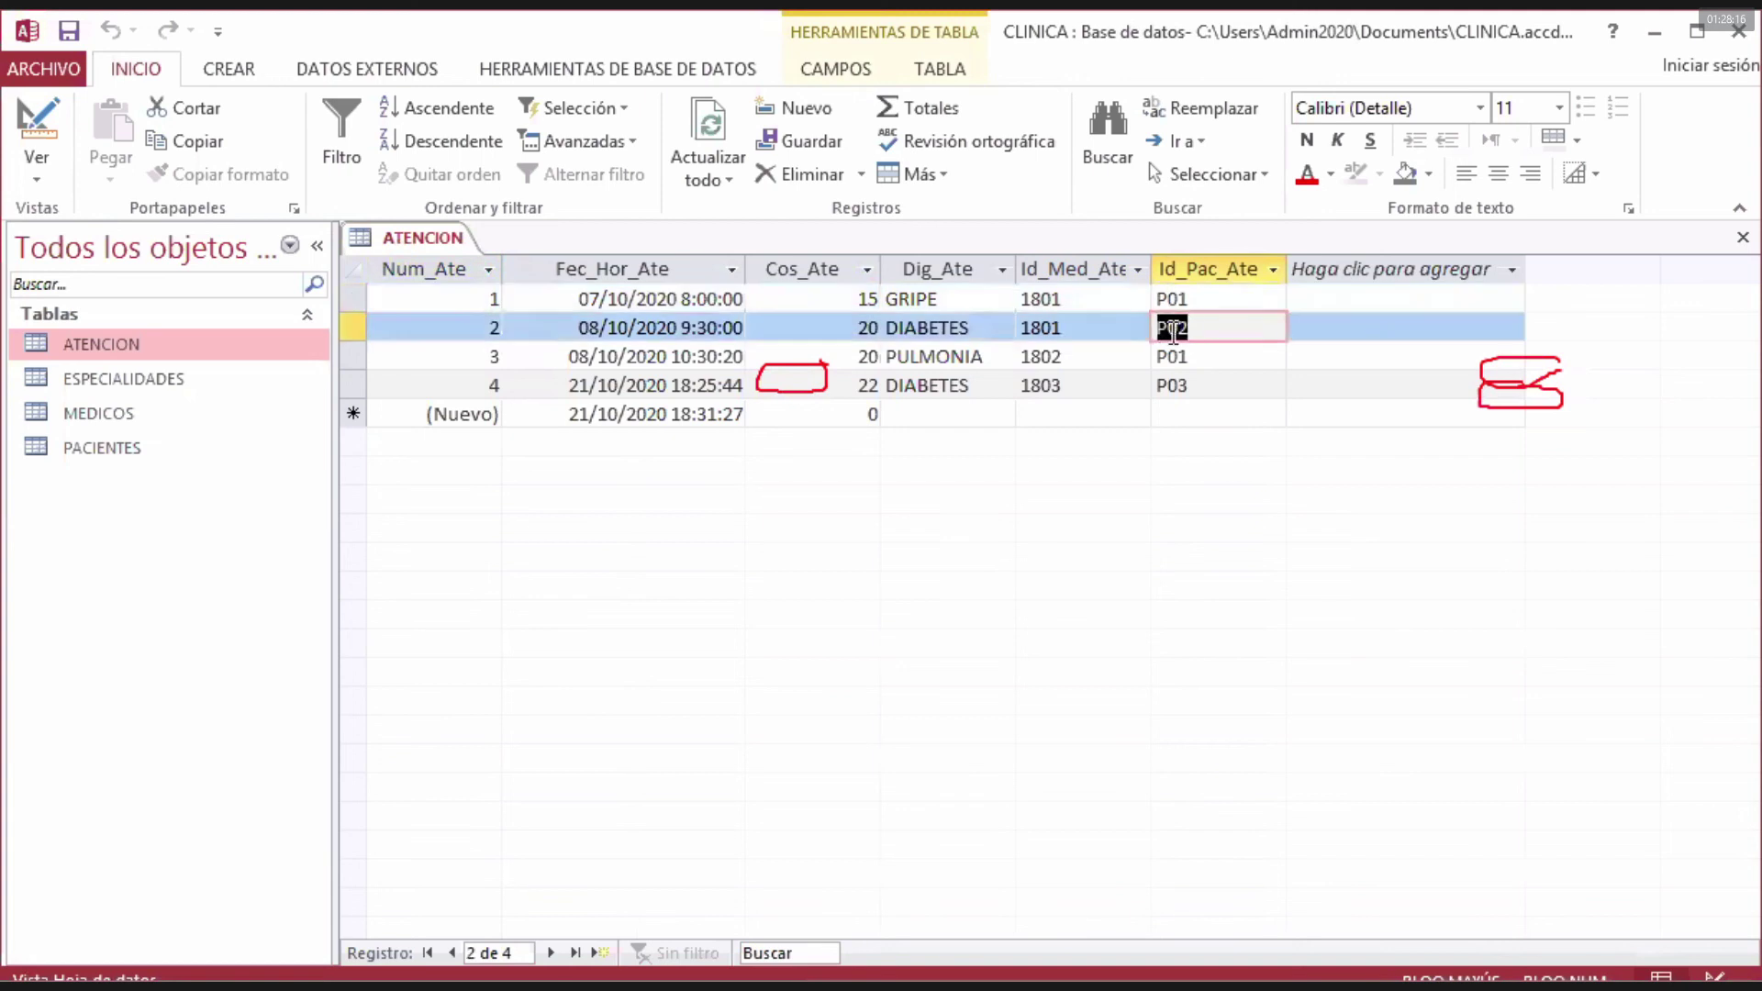
left_click(1198, 298)
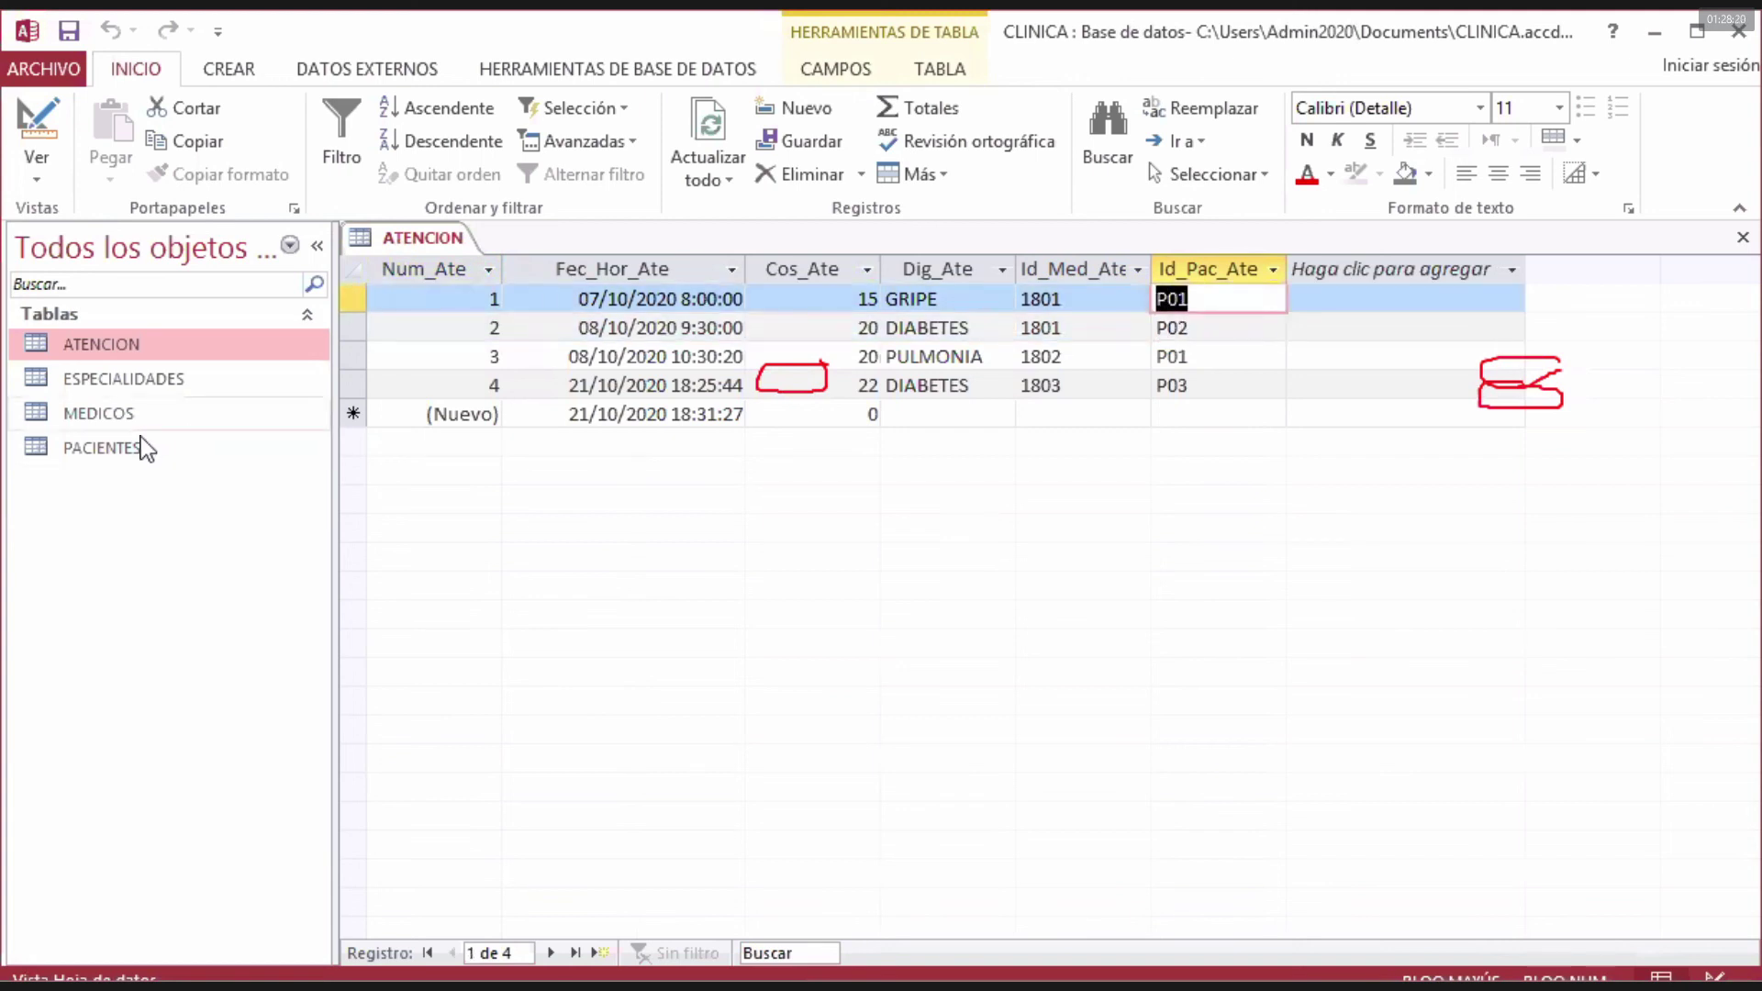
- Open the PACIENTES table and check the first and last names of patients P01 and P02
double_click(101, 448)
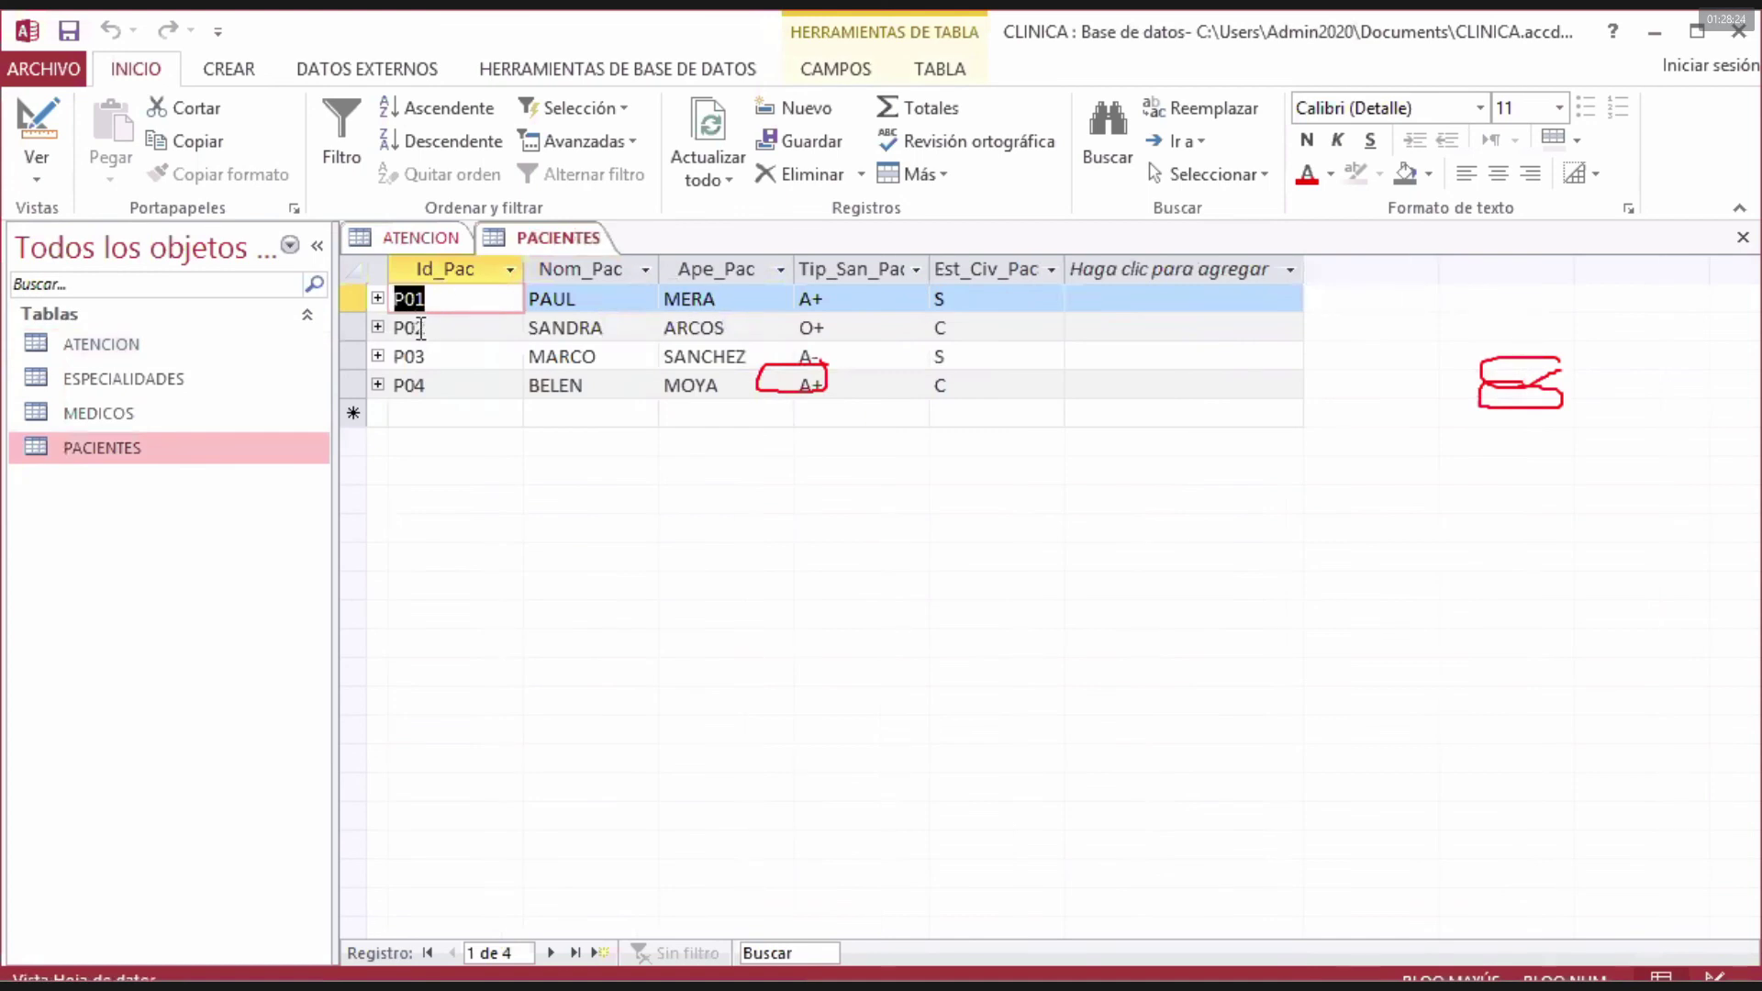
left_click_drag(763, 327, 543, 293)
left_click(594, 353)
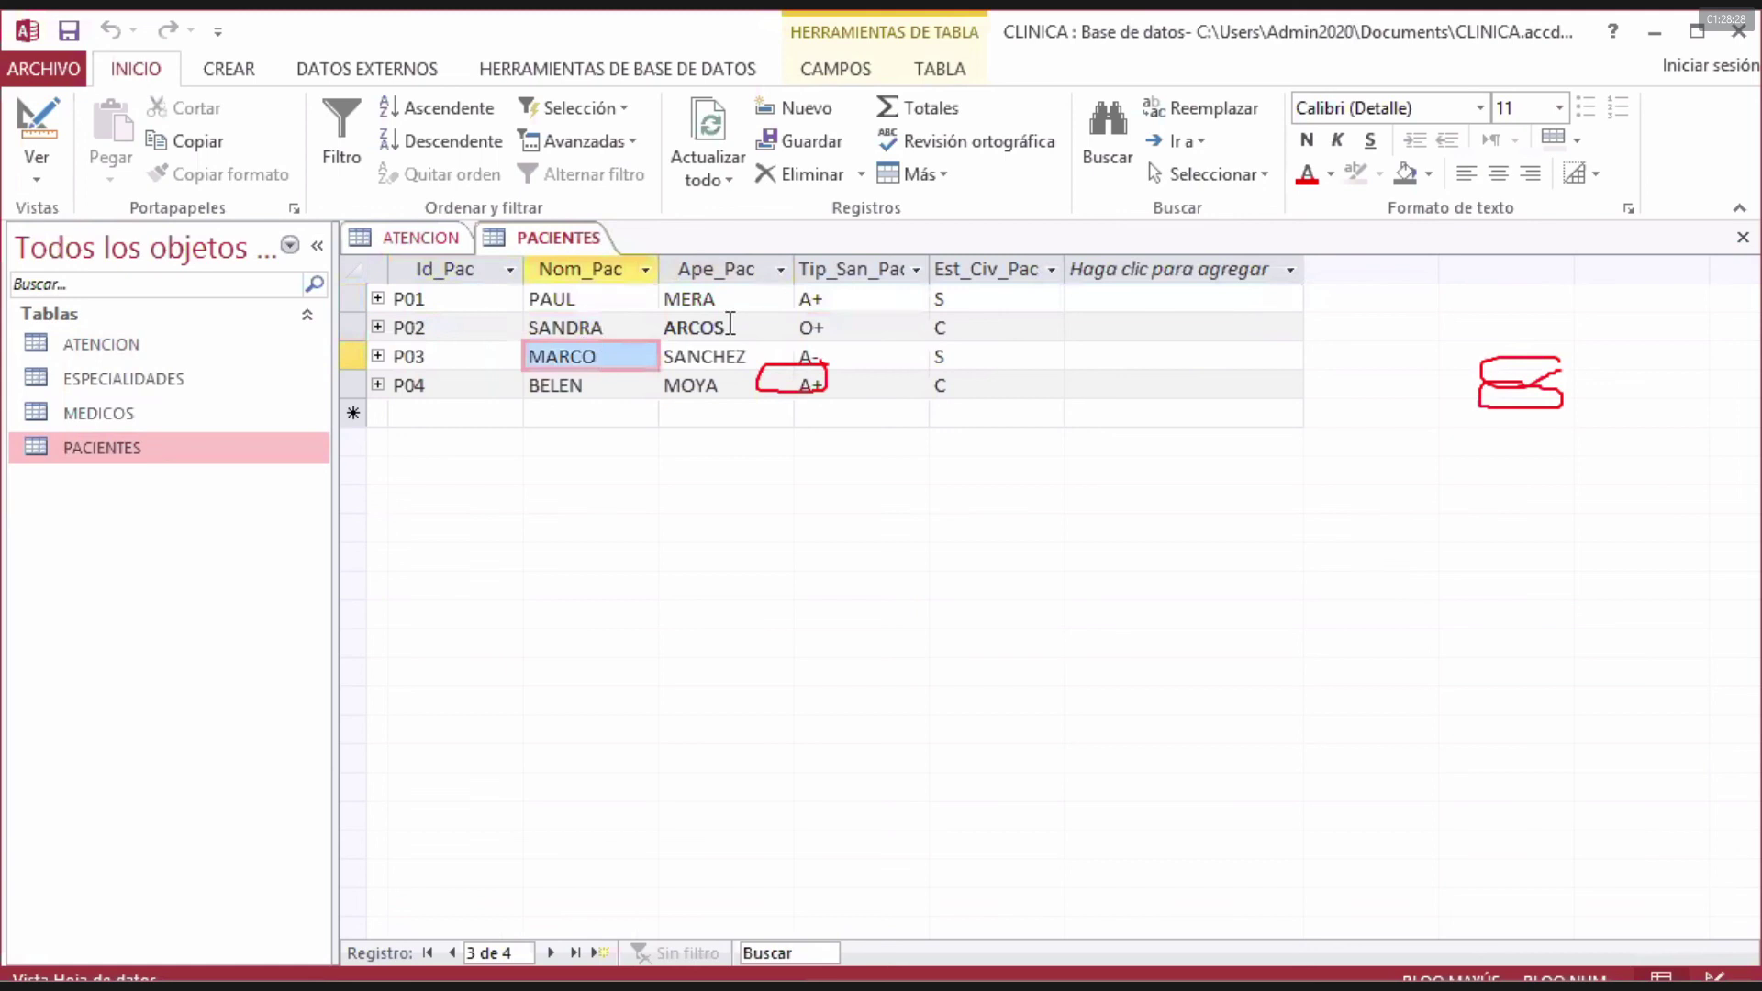
- In Notepad, write "Mostrar el nombre y apellido de los pacientes atendidos por el medico con el apellido" below the exercise, ending with the doctor's surname
left_click(846, 380)
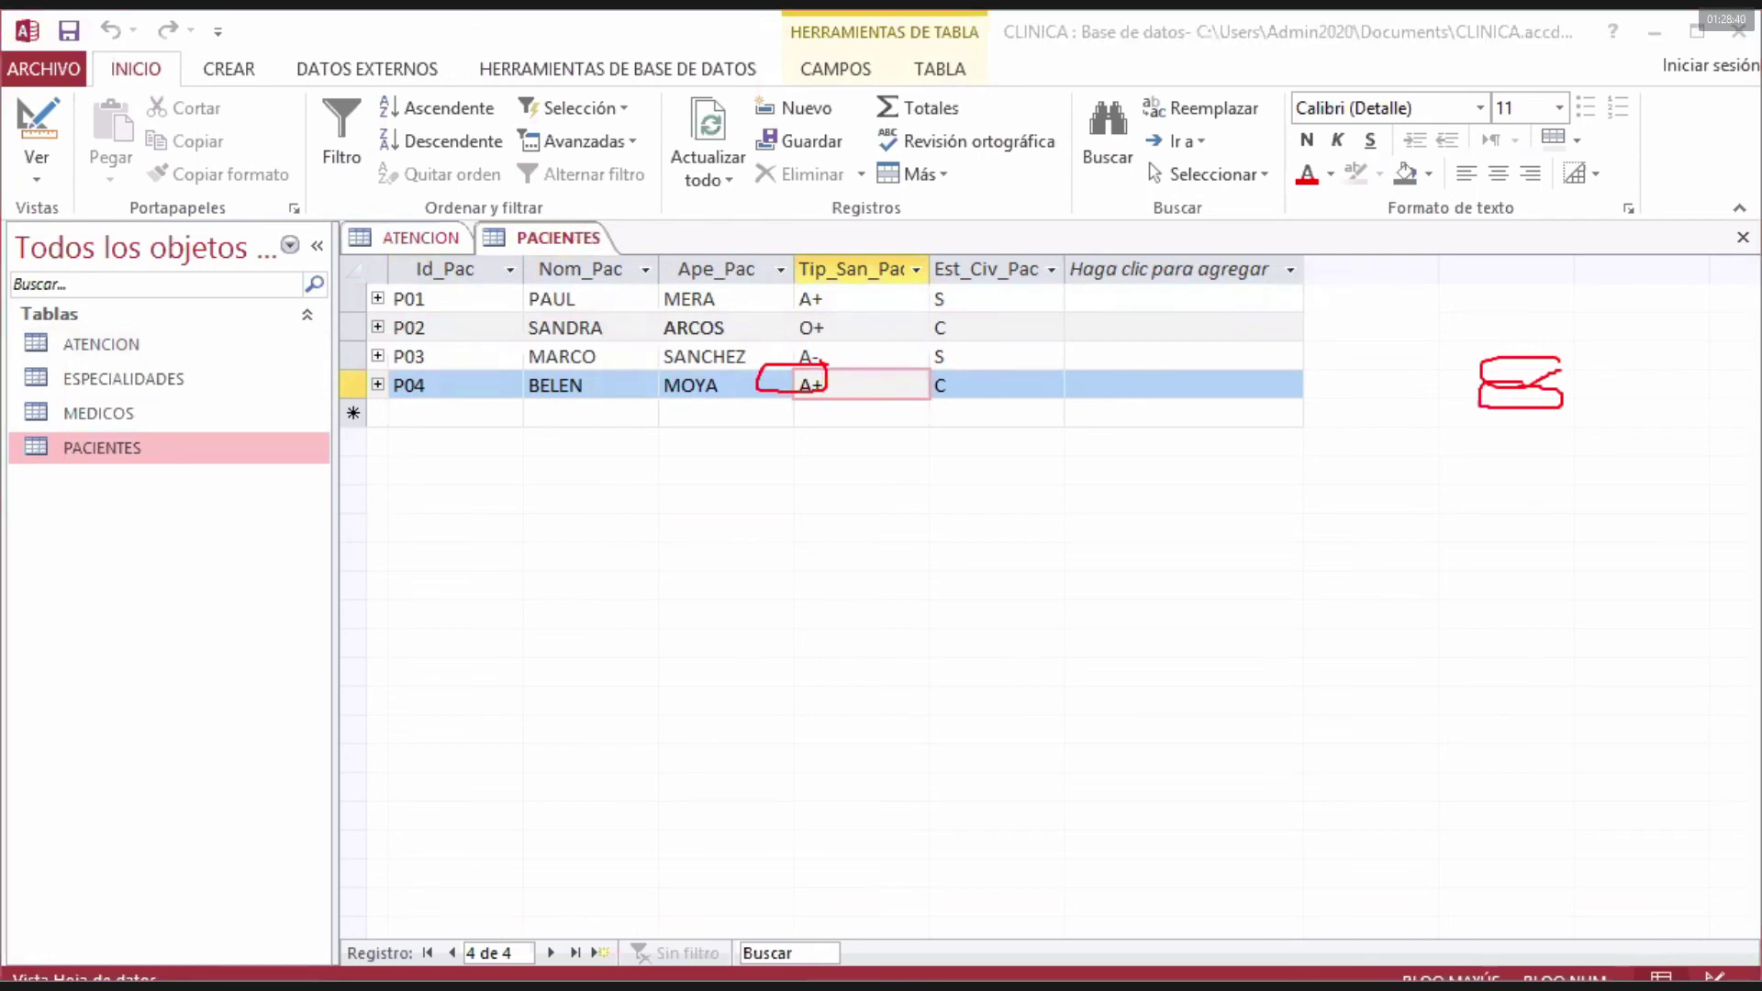
key("alt+Tab")
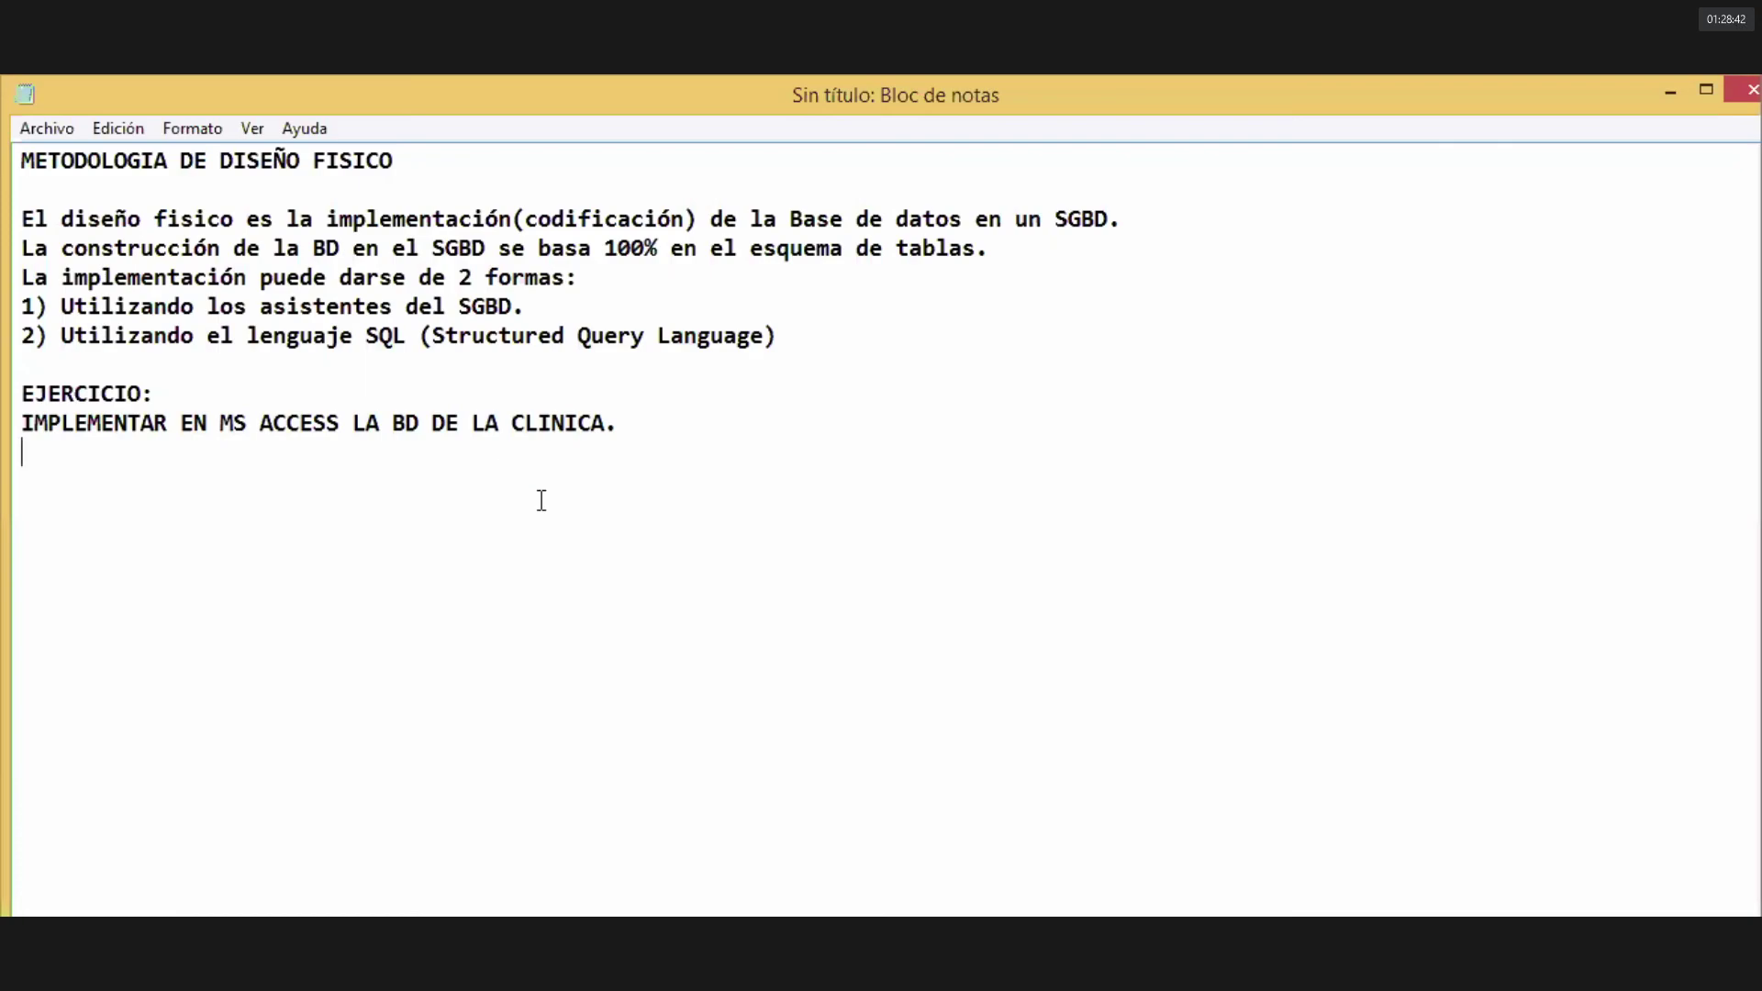
key("Return")
key("alt+Tab")
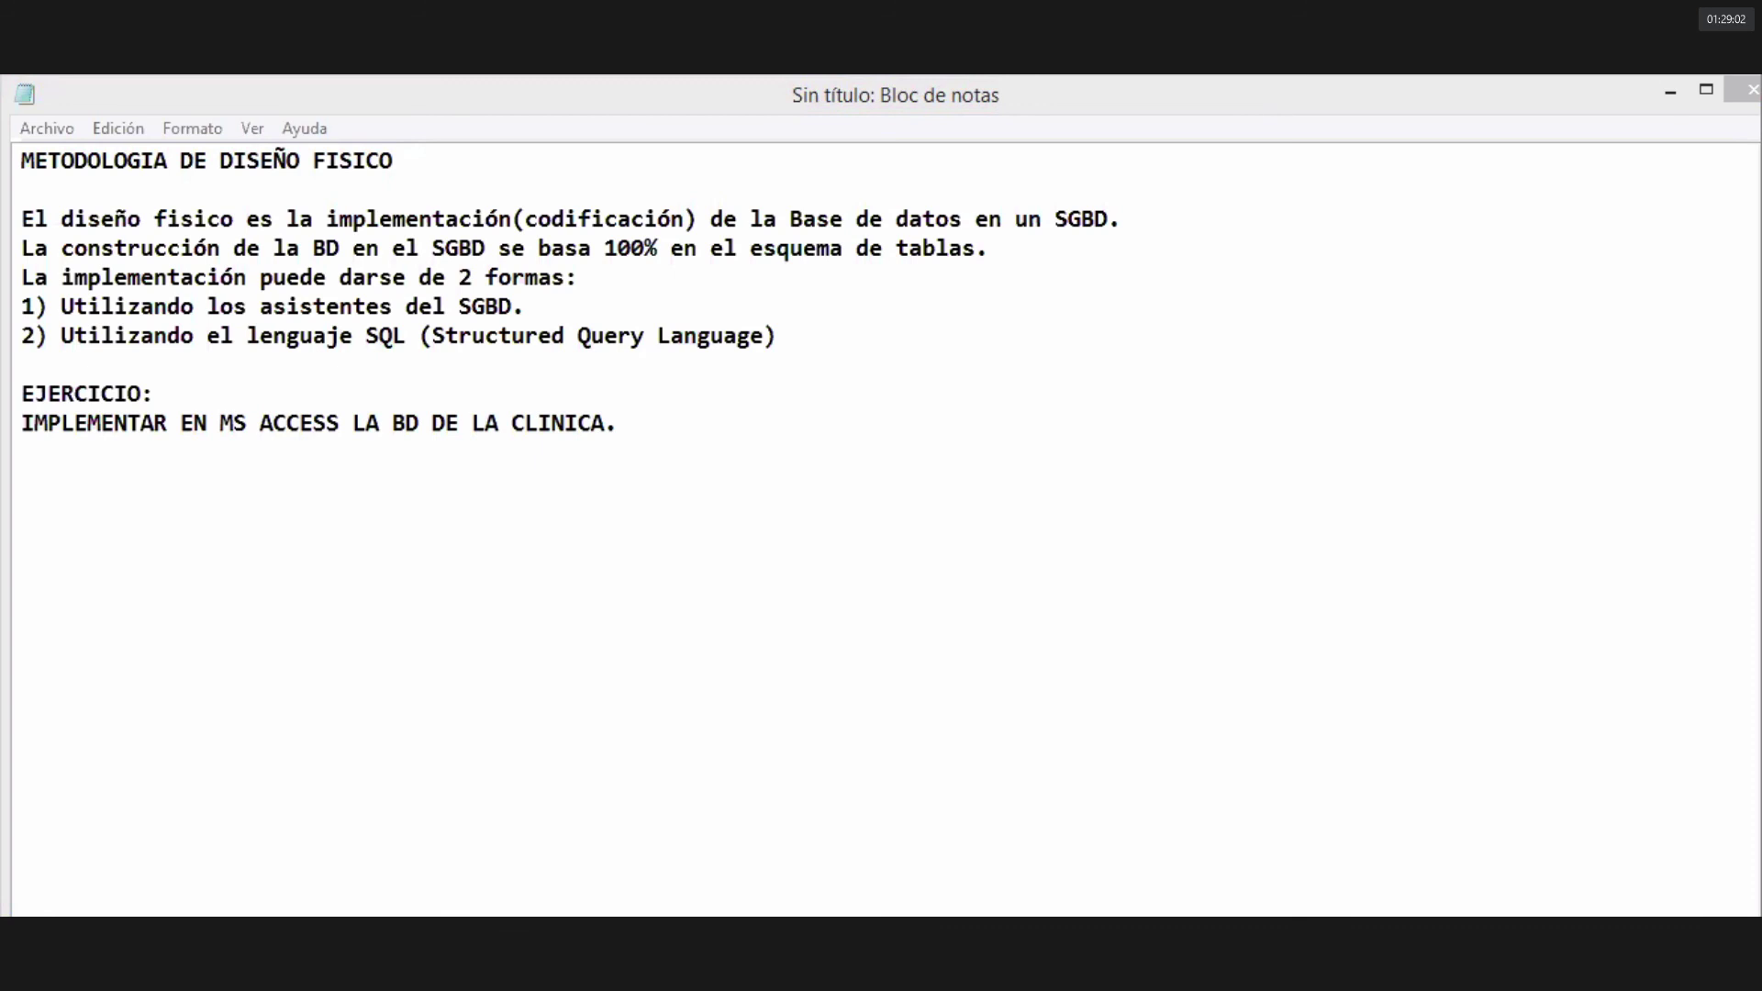
left_click(213, 875)
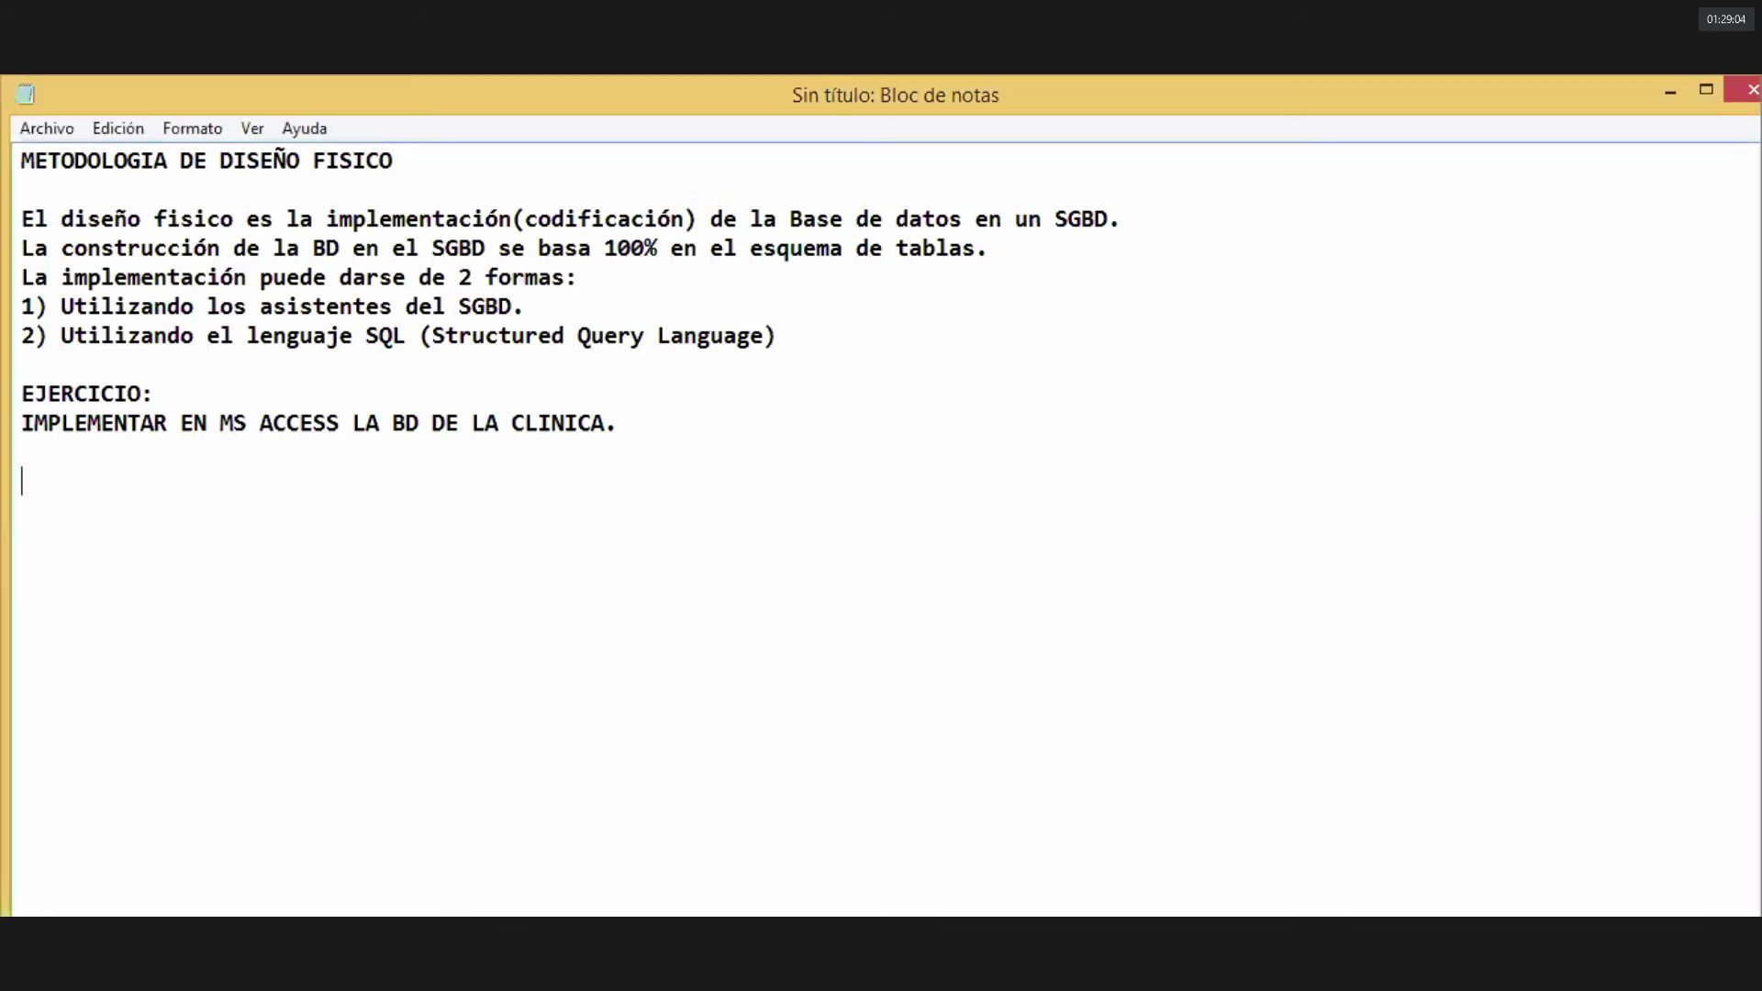
type("mOSTRAR")
key("shift+Home")
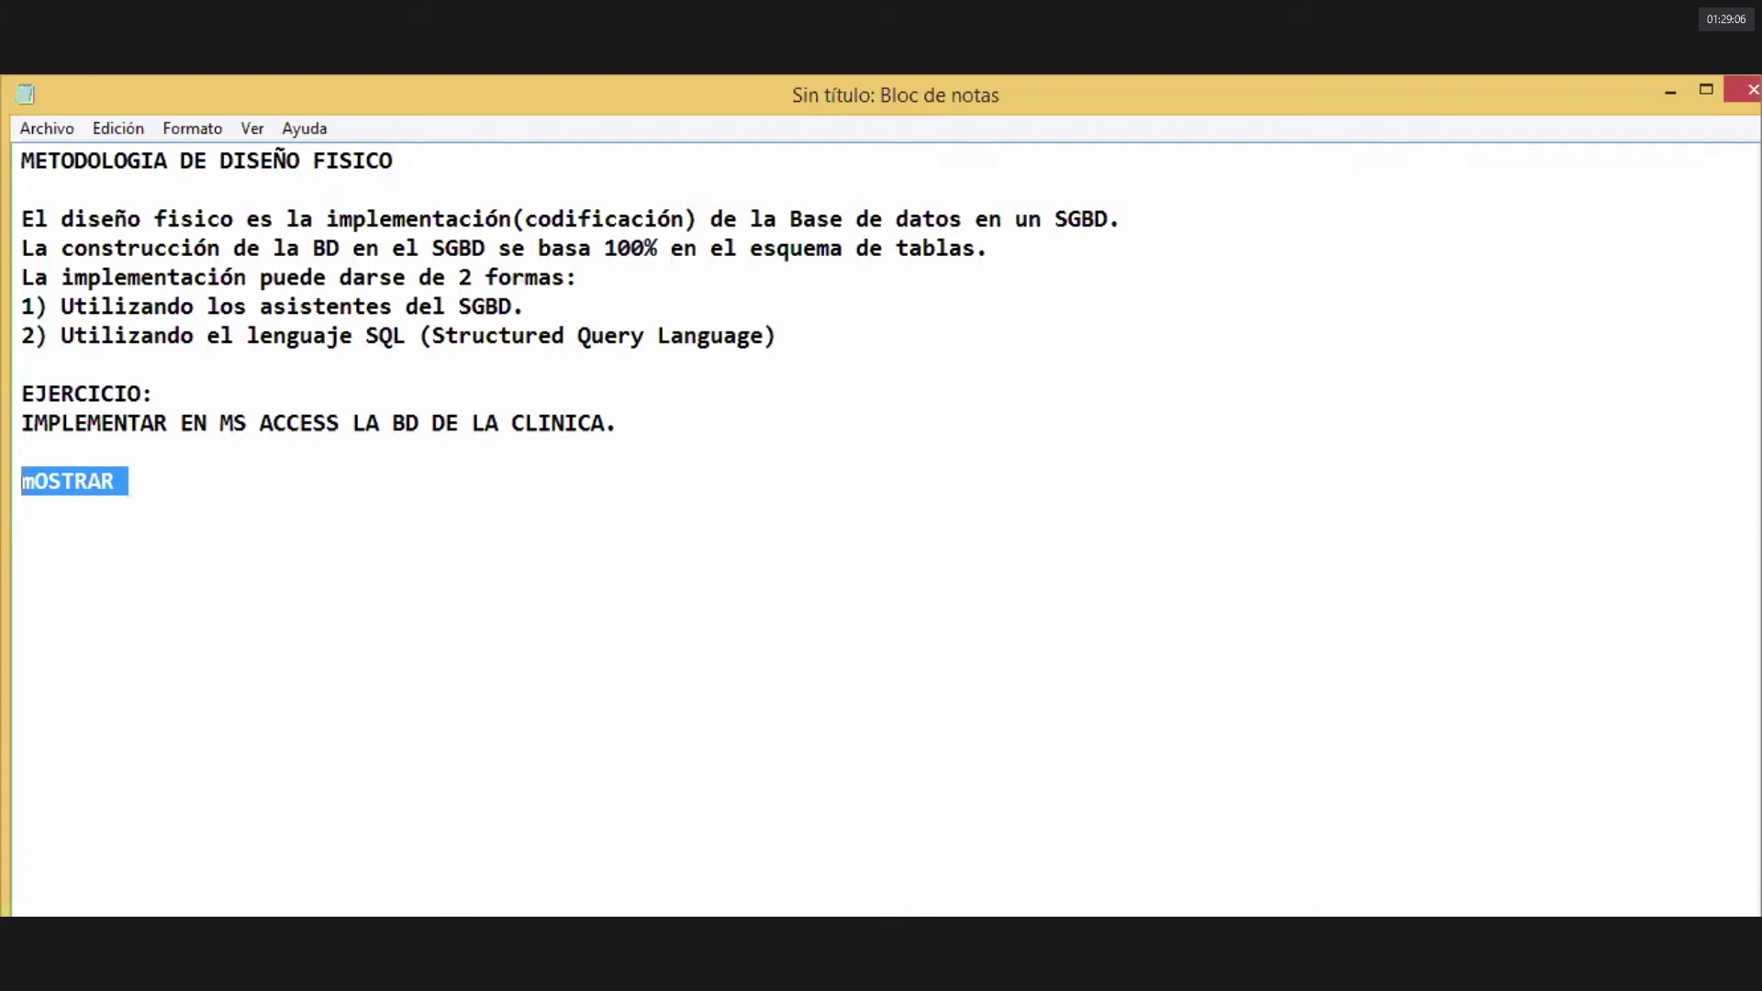
type("Mostrar")
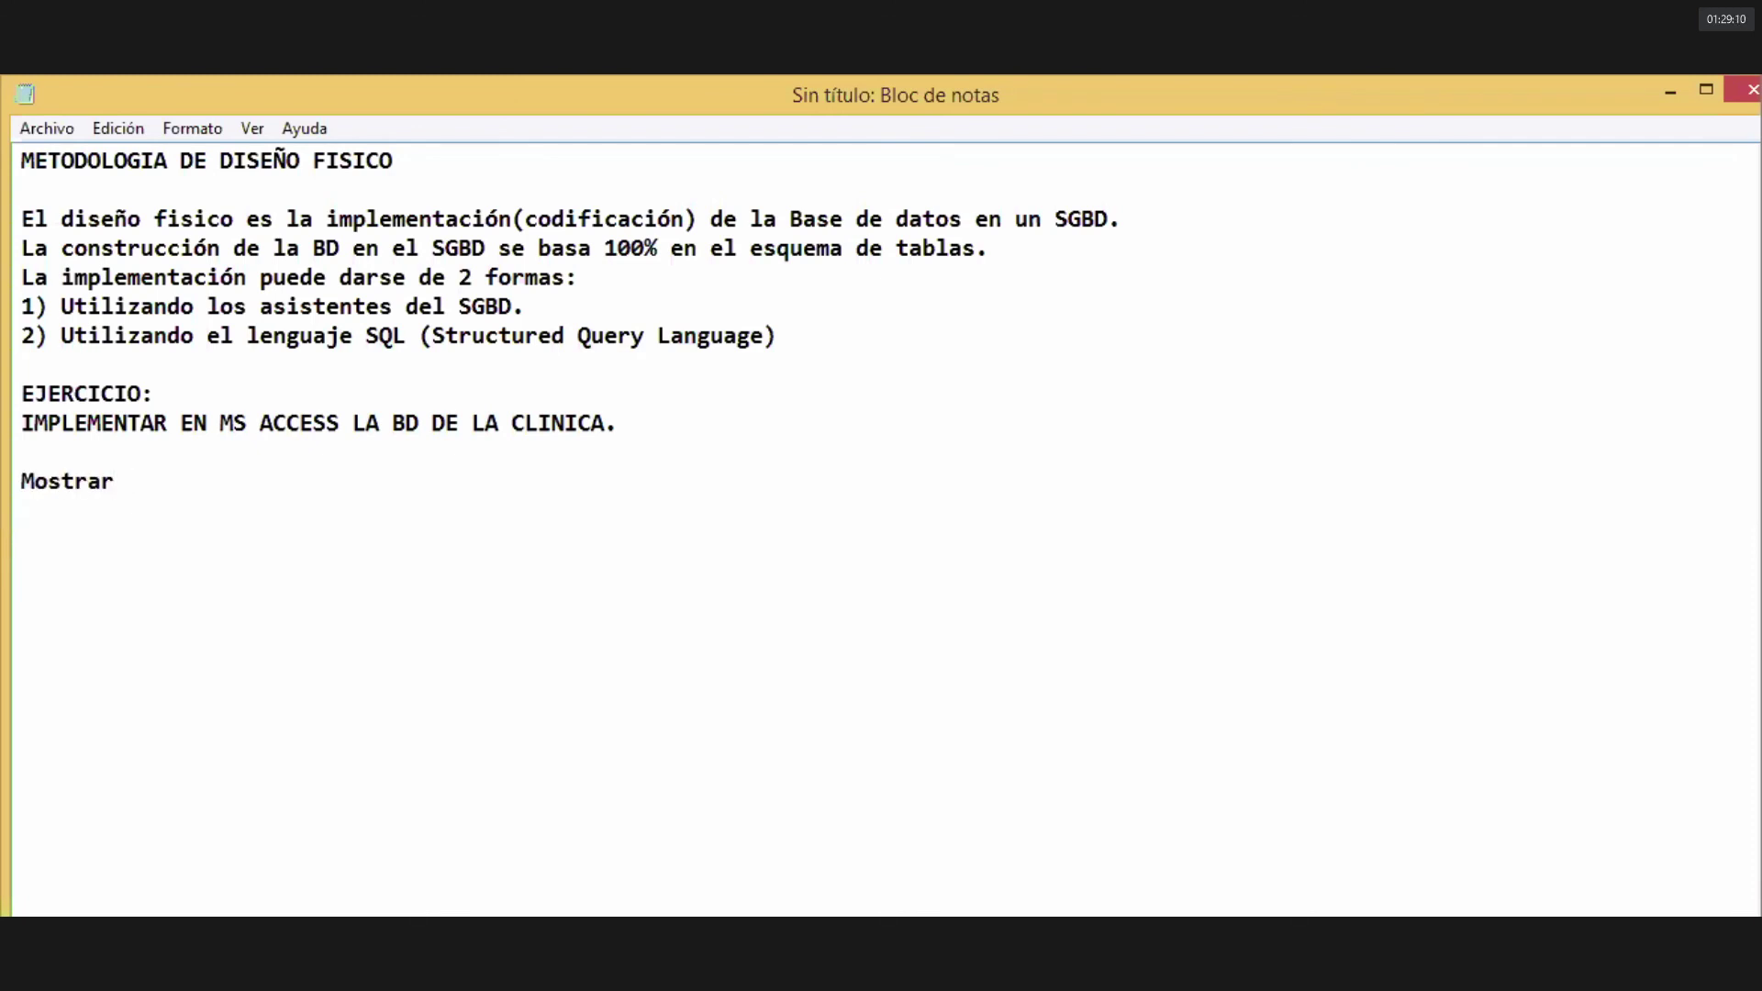
type(" el nombre y a")
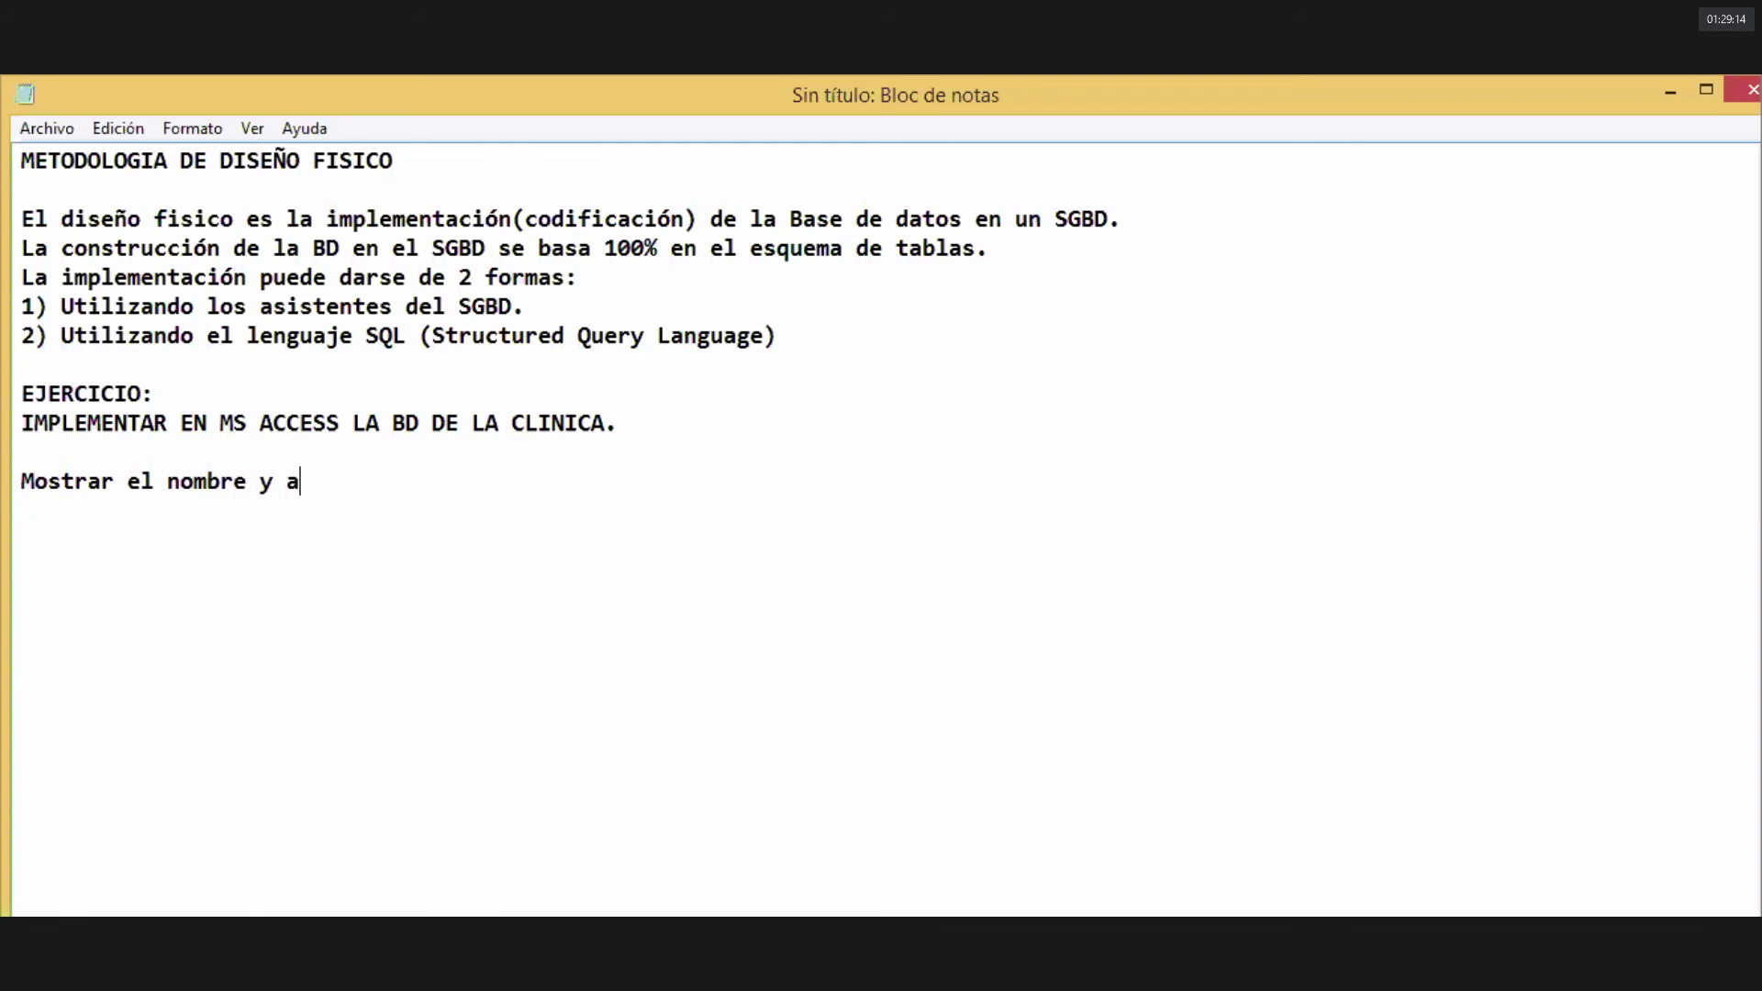
type("pellido de")
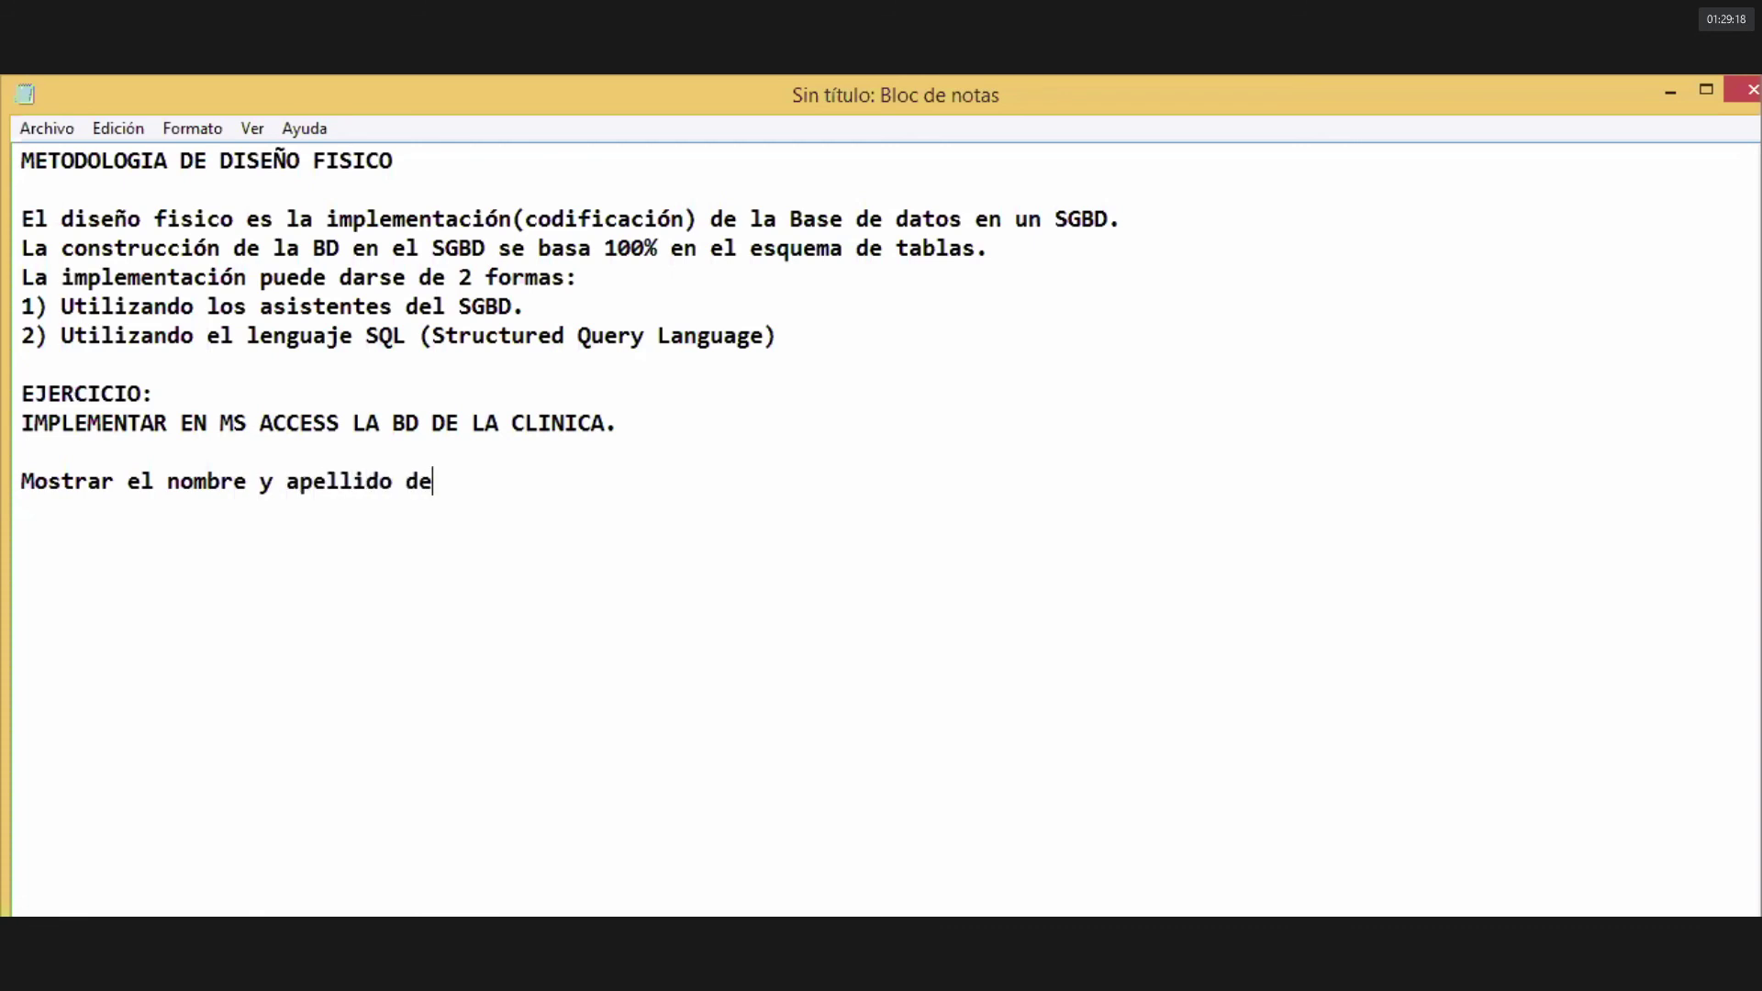
type(" los pacien")
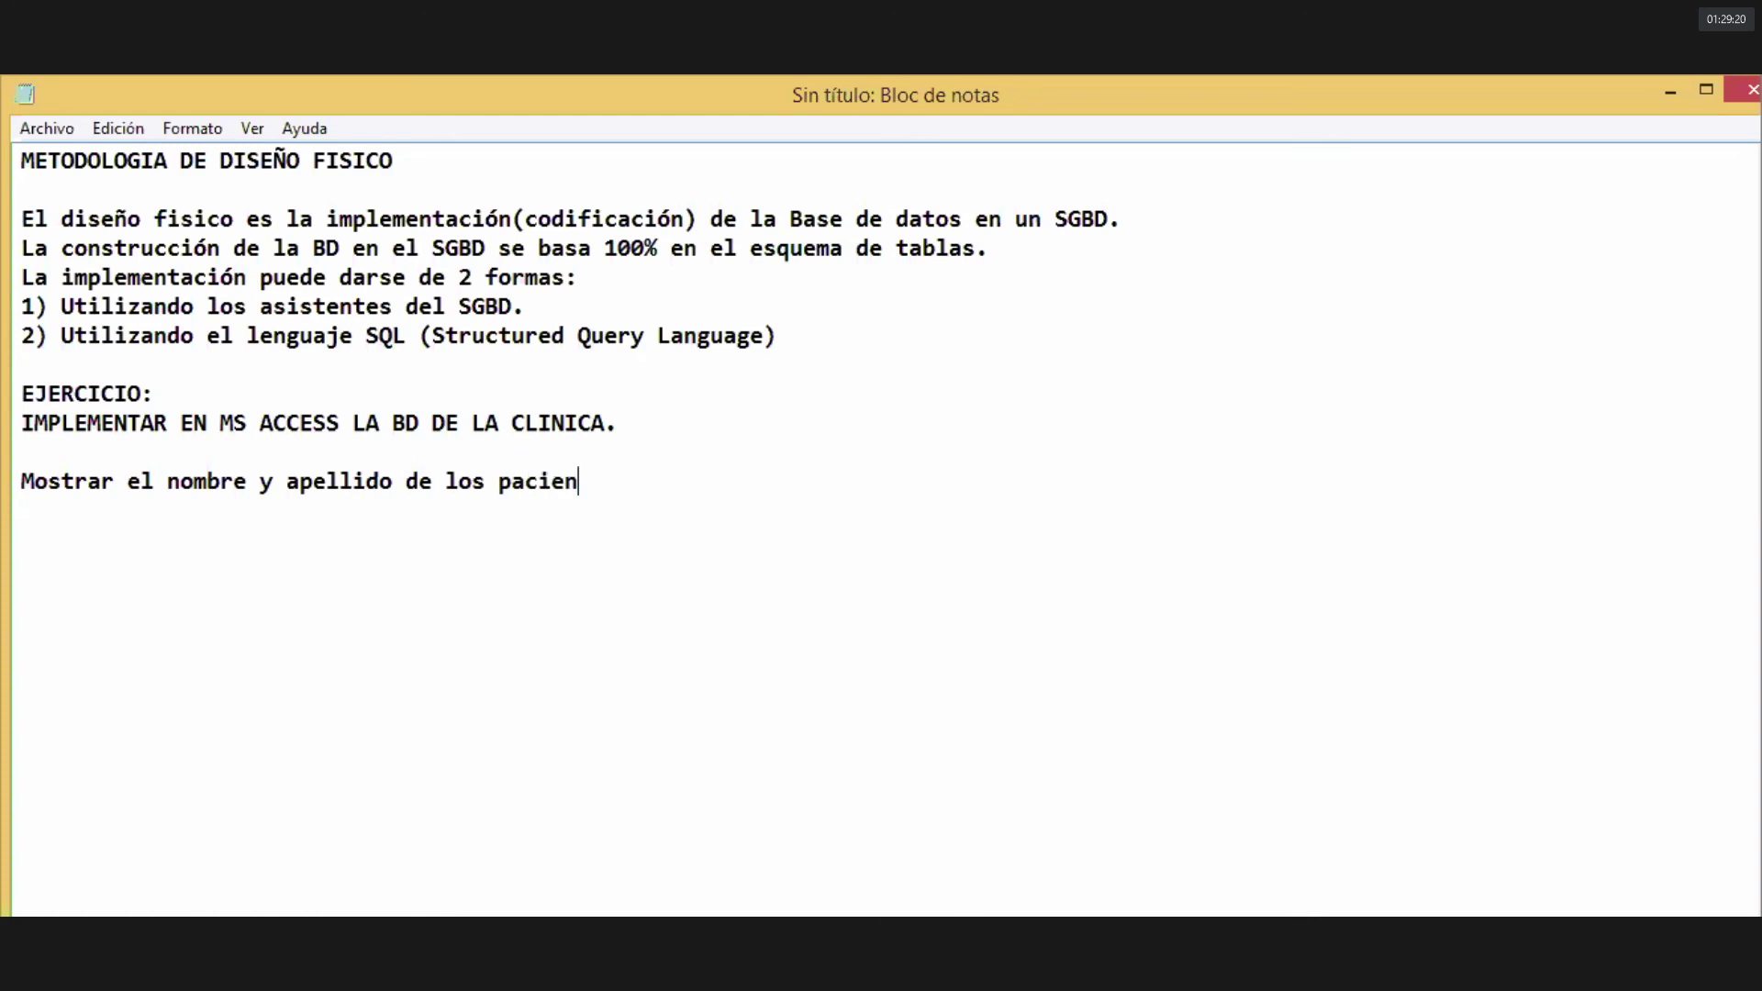
type("tes atendidos")
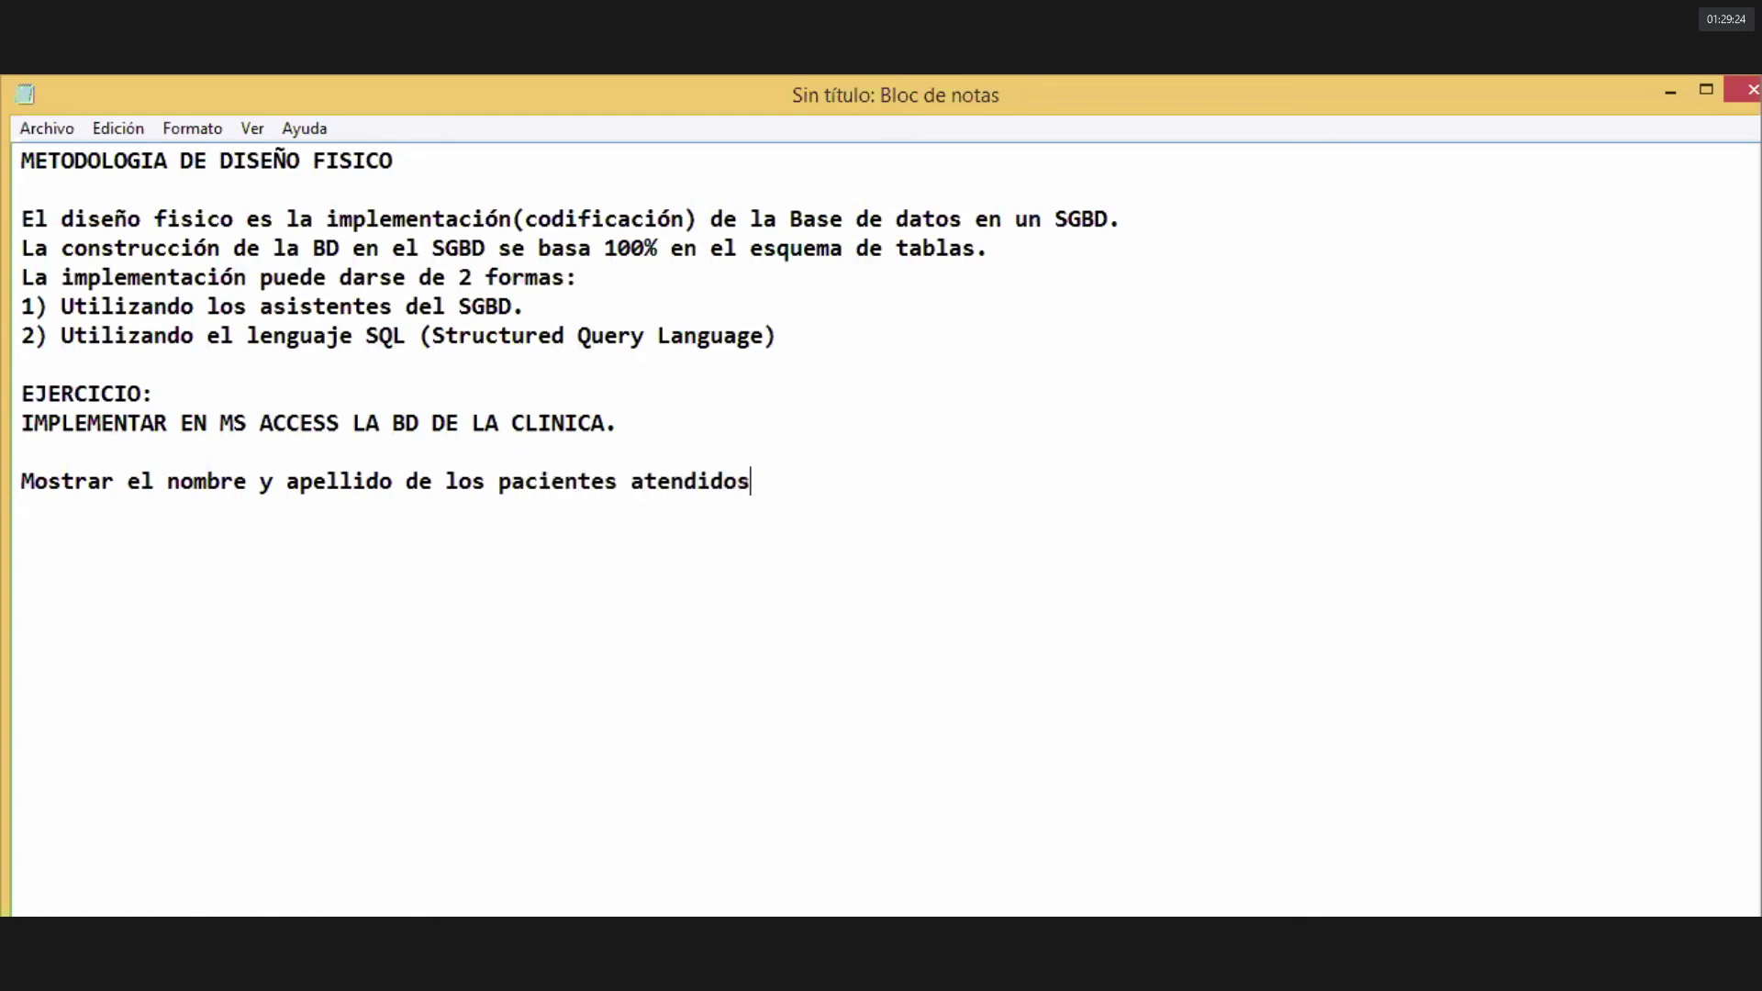
type(" por el medico con ")
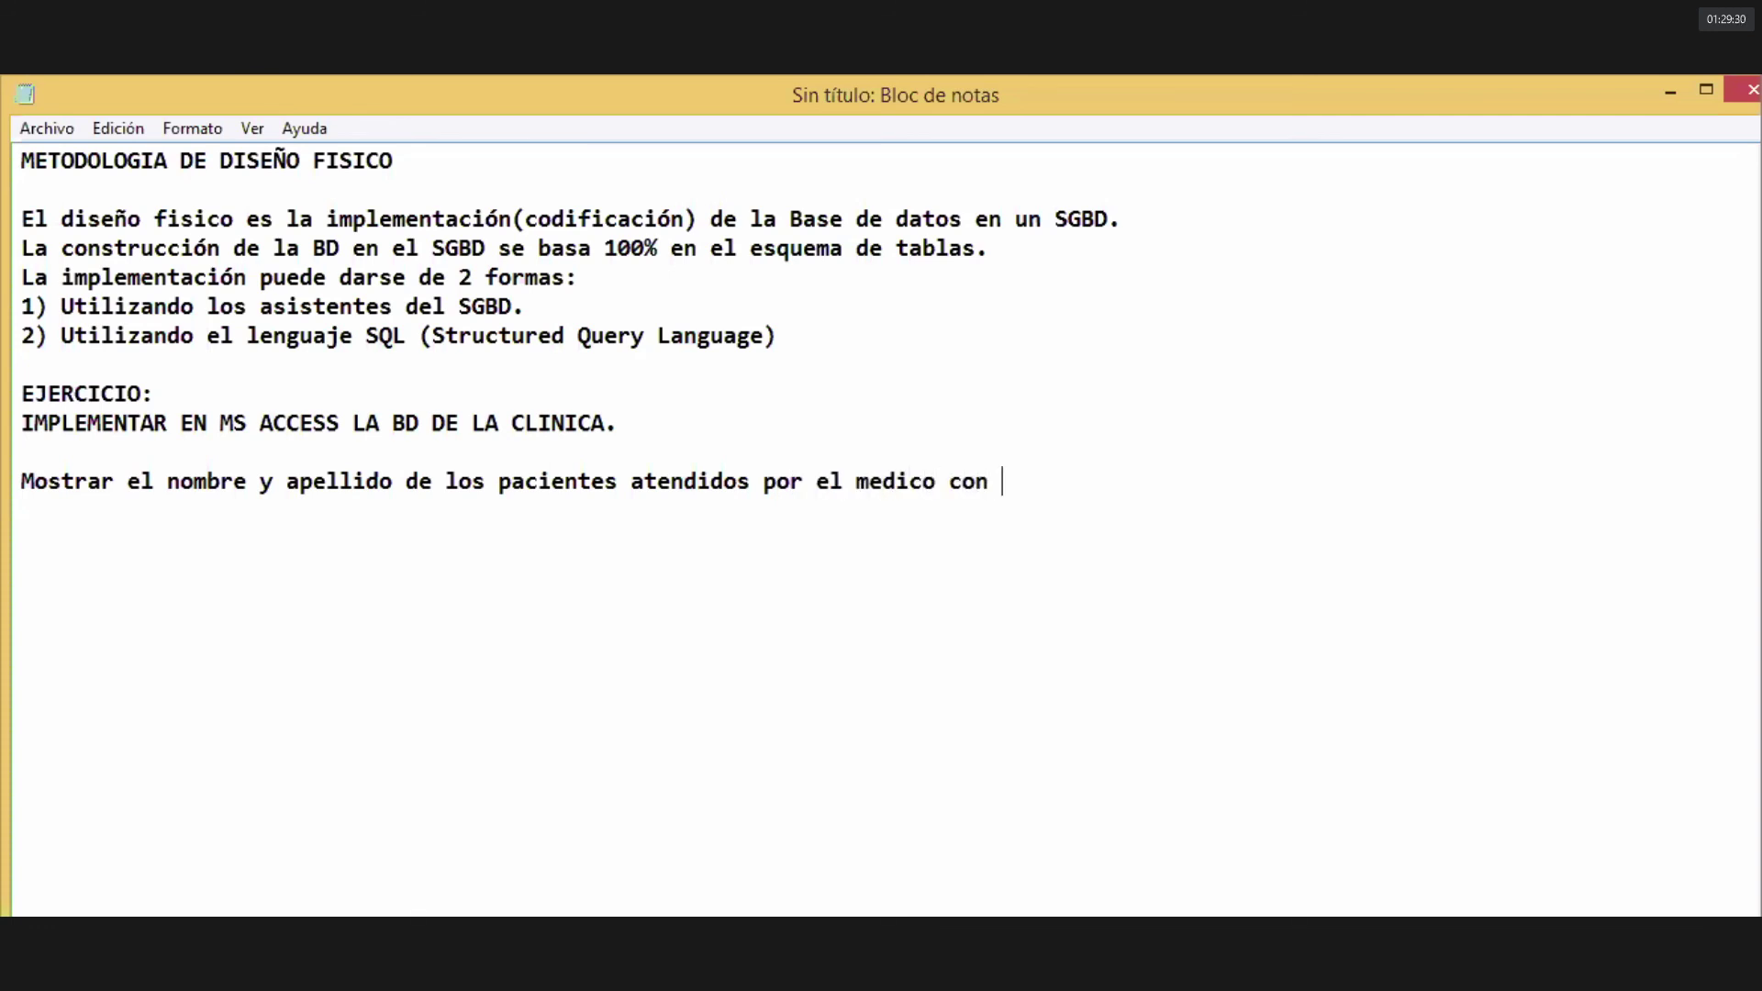
type("el apellido ")
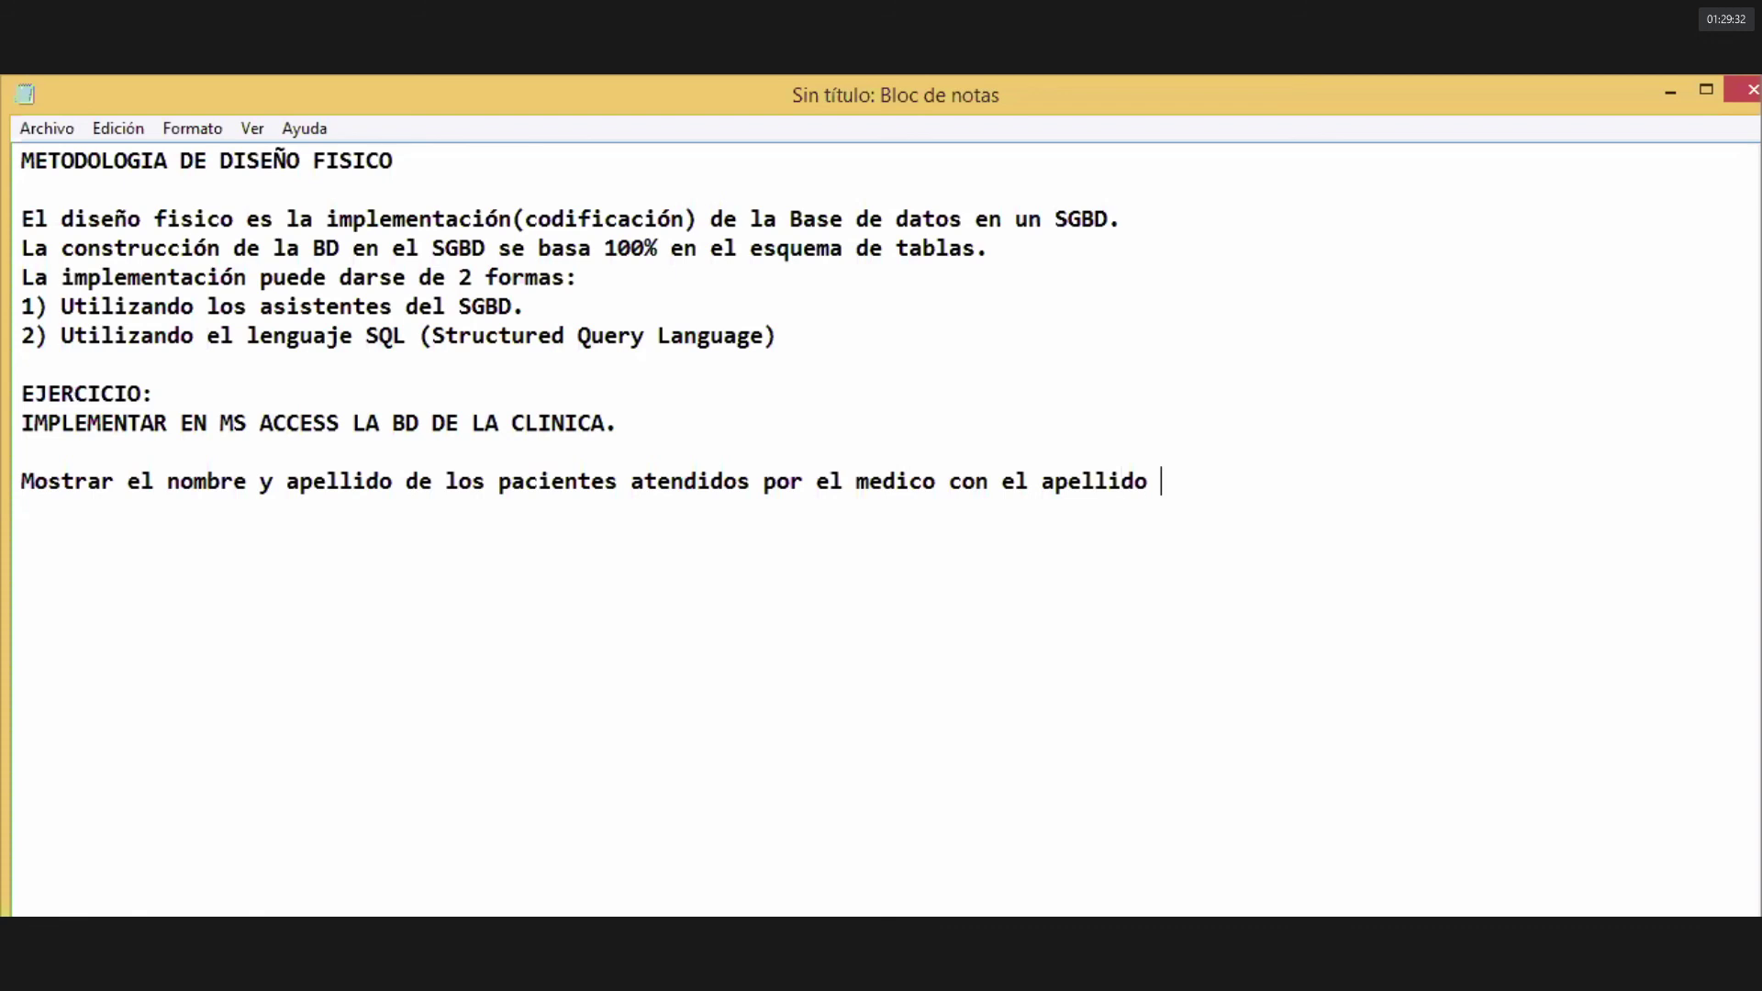
type("MENA")
- Insert "cedula," before "el nombre" in the query statement and reread the line
left_click(154, 483)
type("cedula")
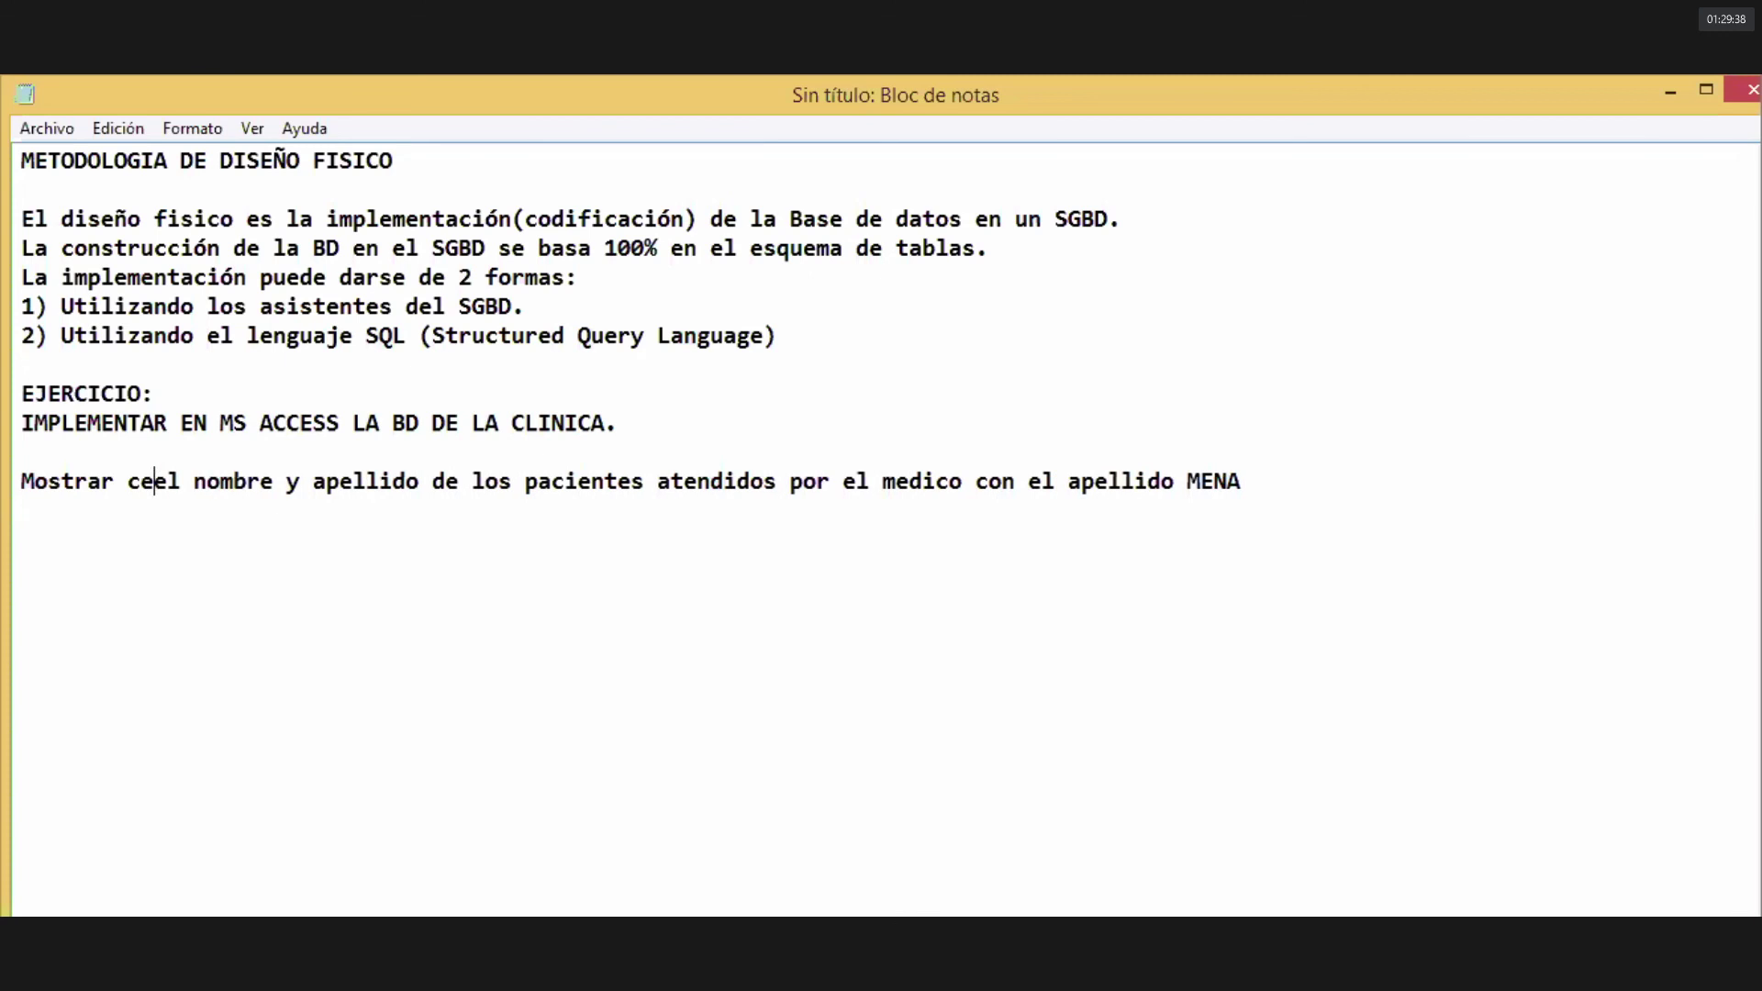
type(",")
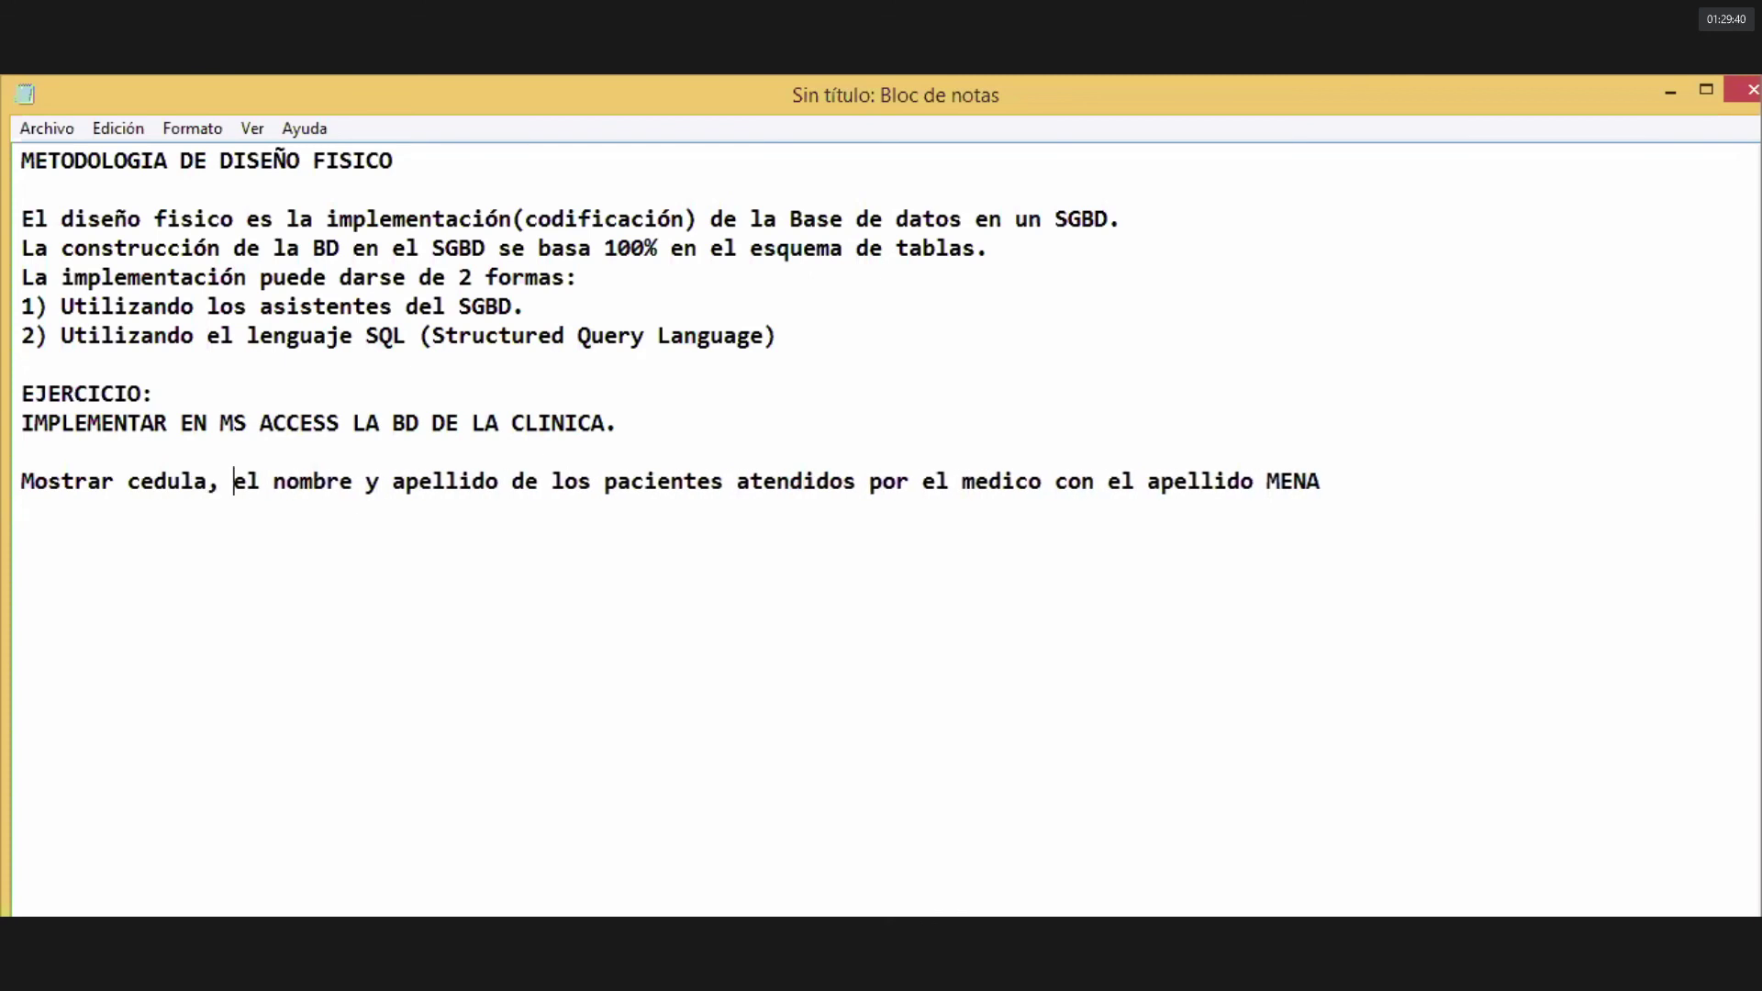
left_click(1406, 483)
left_click_drag(1322, 481, 13, 471)
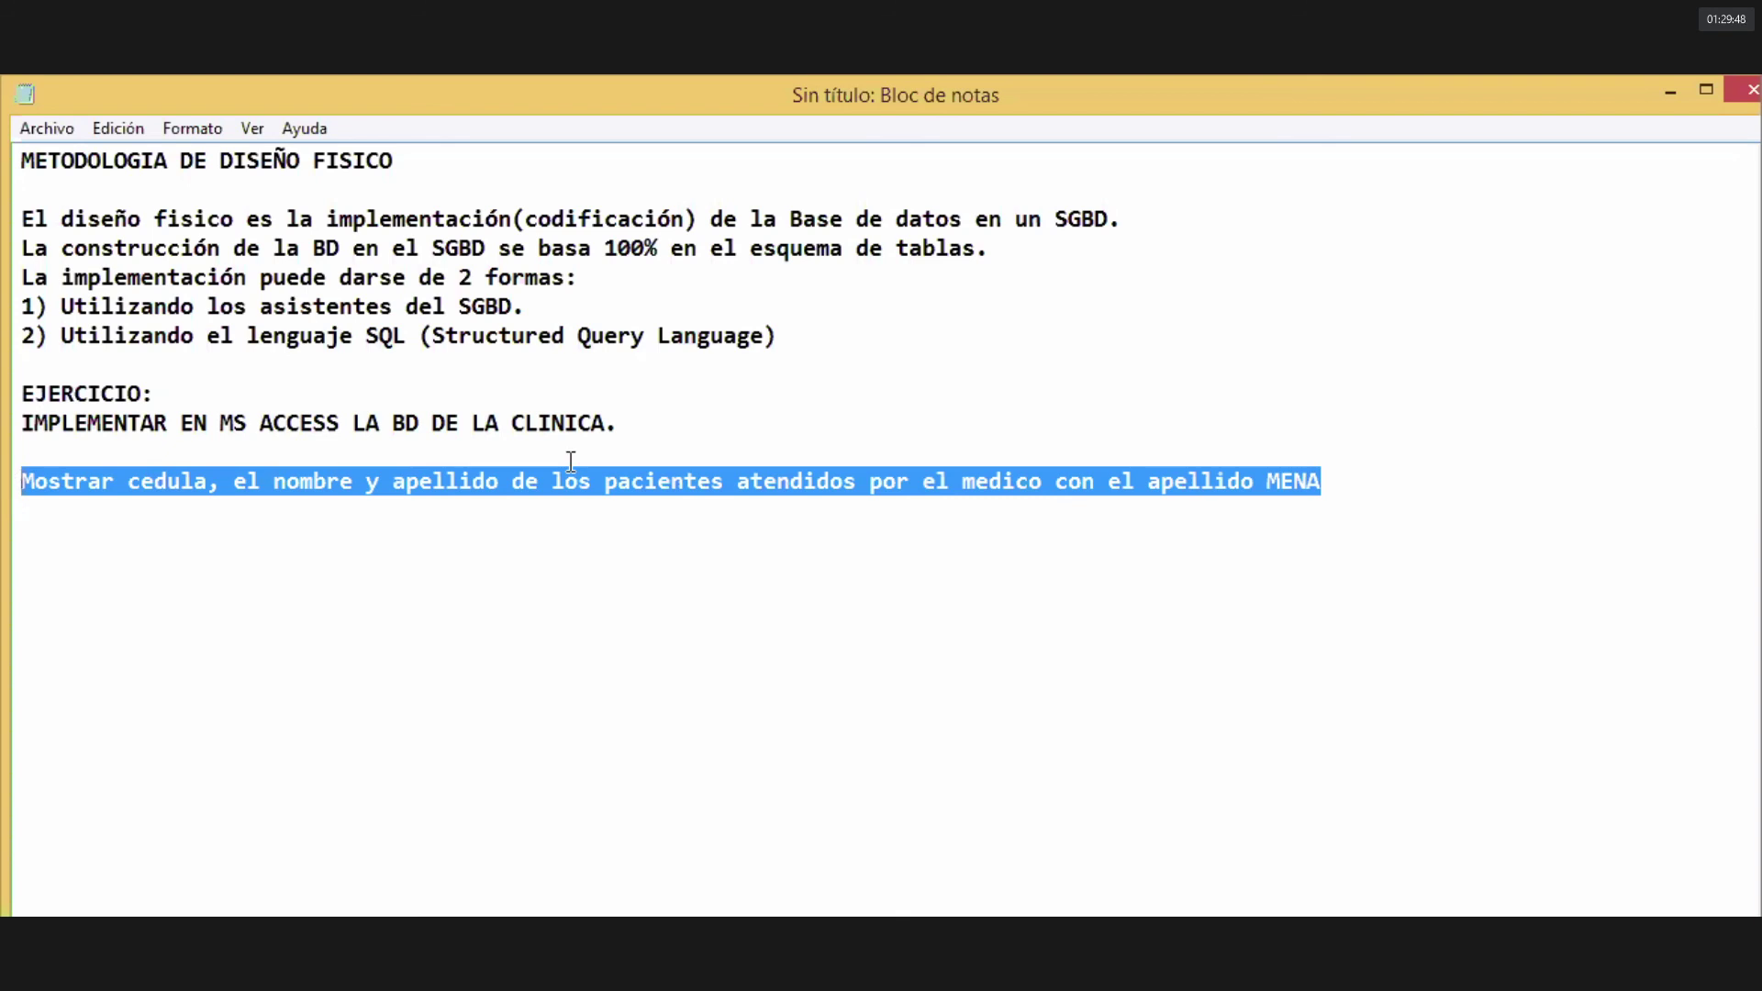
double_click(450, 483)
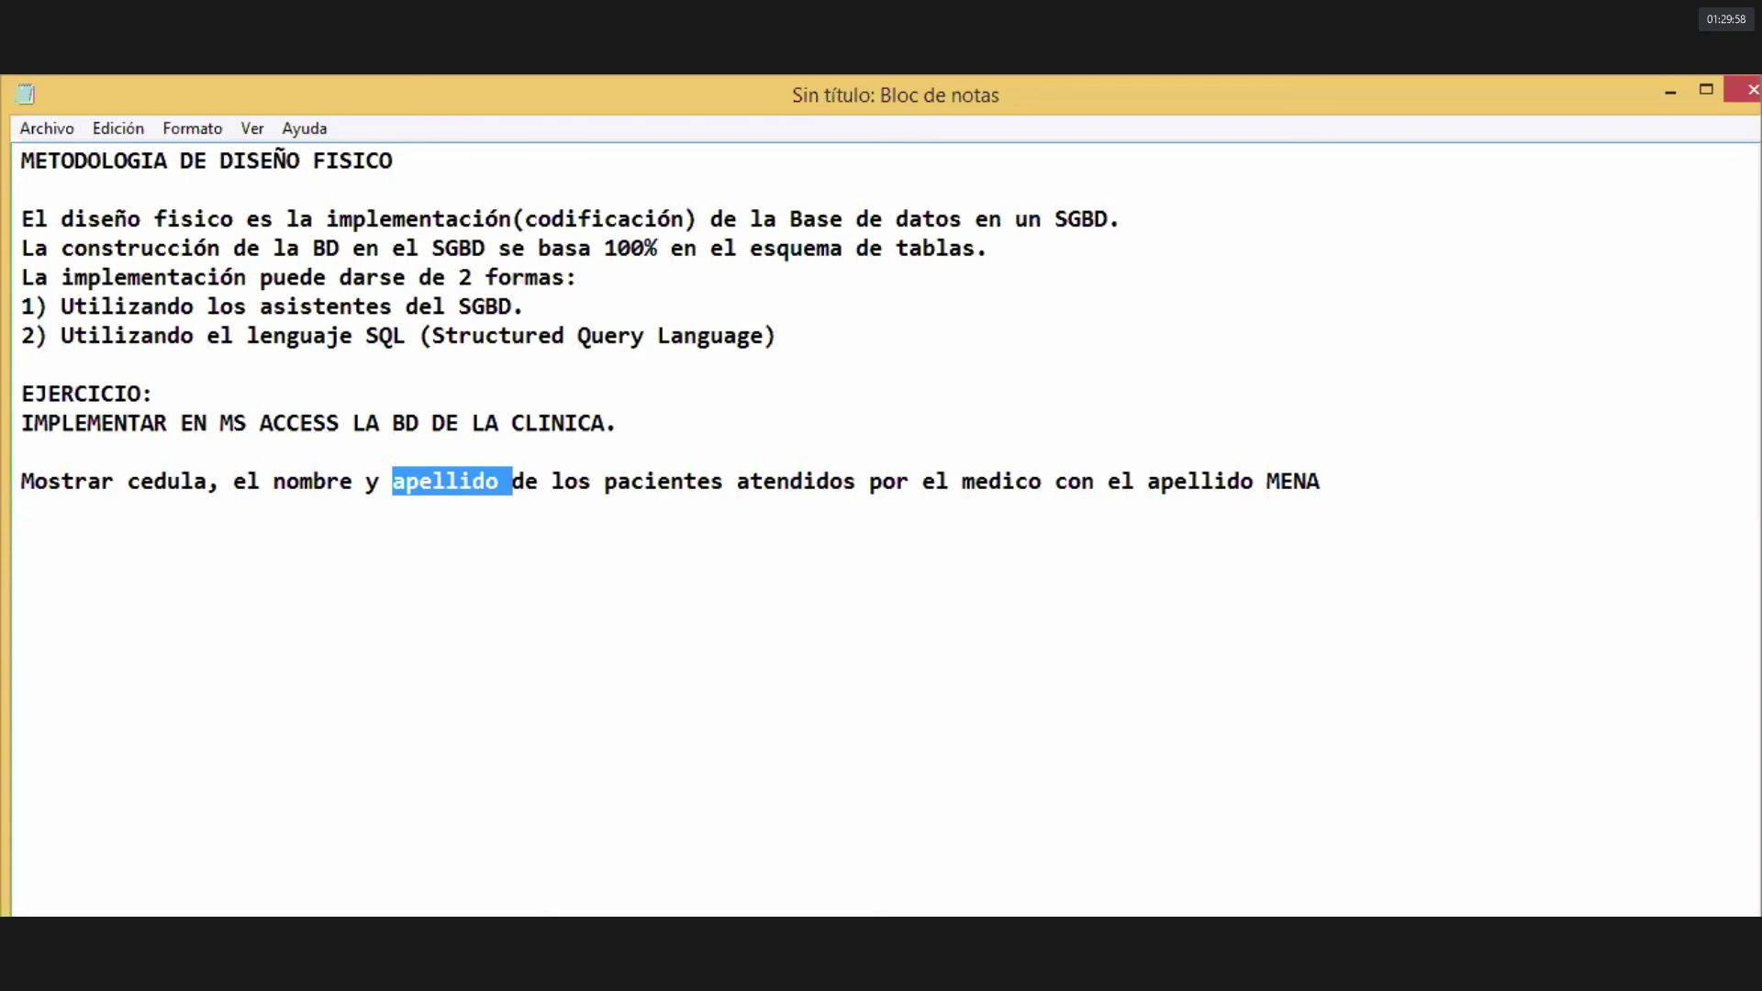
- Switch back to Access and close the open MEDICOS, PACIENTES and ATENCION tables
key("alt+Tab")
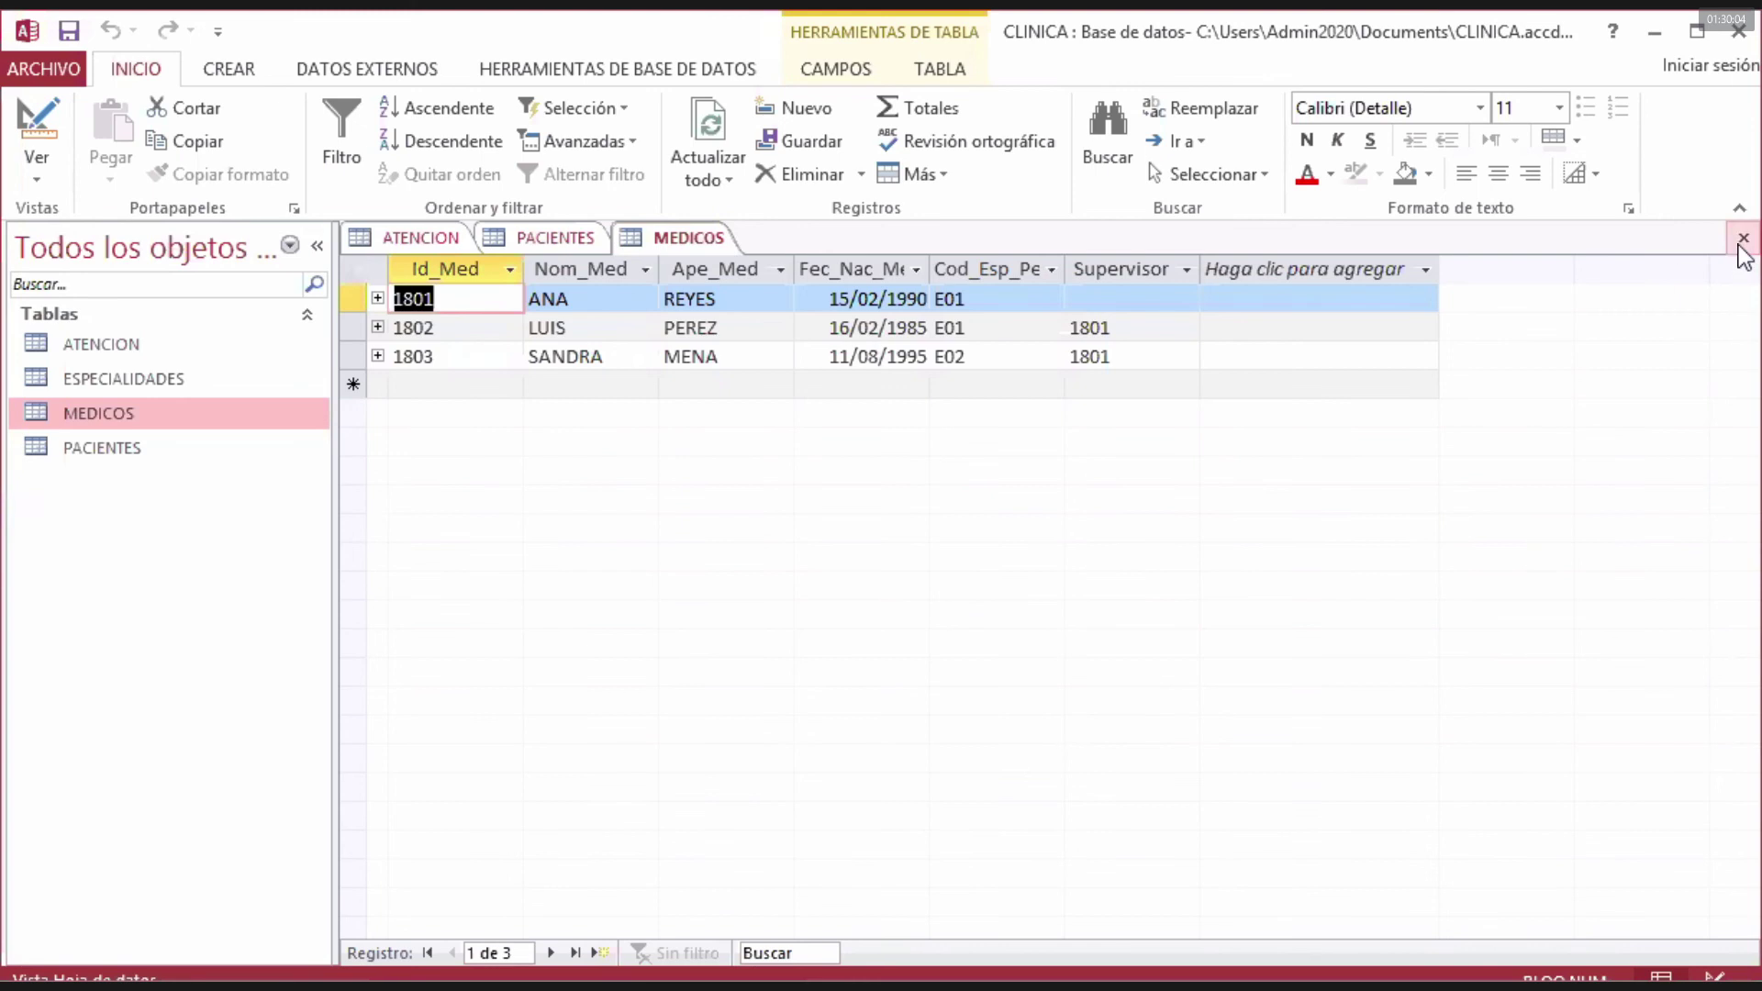
left_click(1743, 240)
left_click(1743, 243)
left_click(1743, 243)
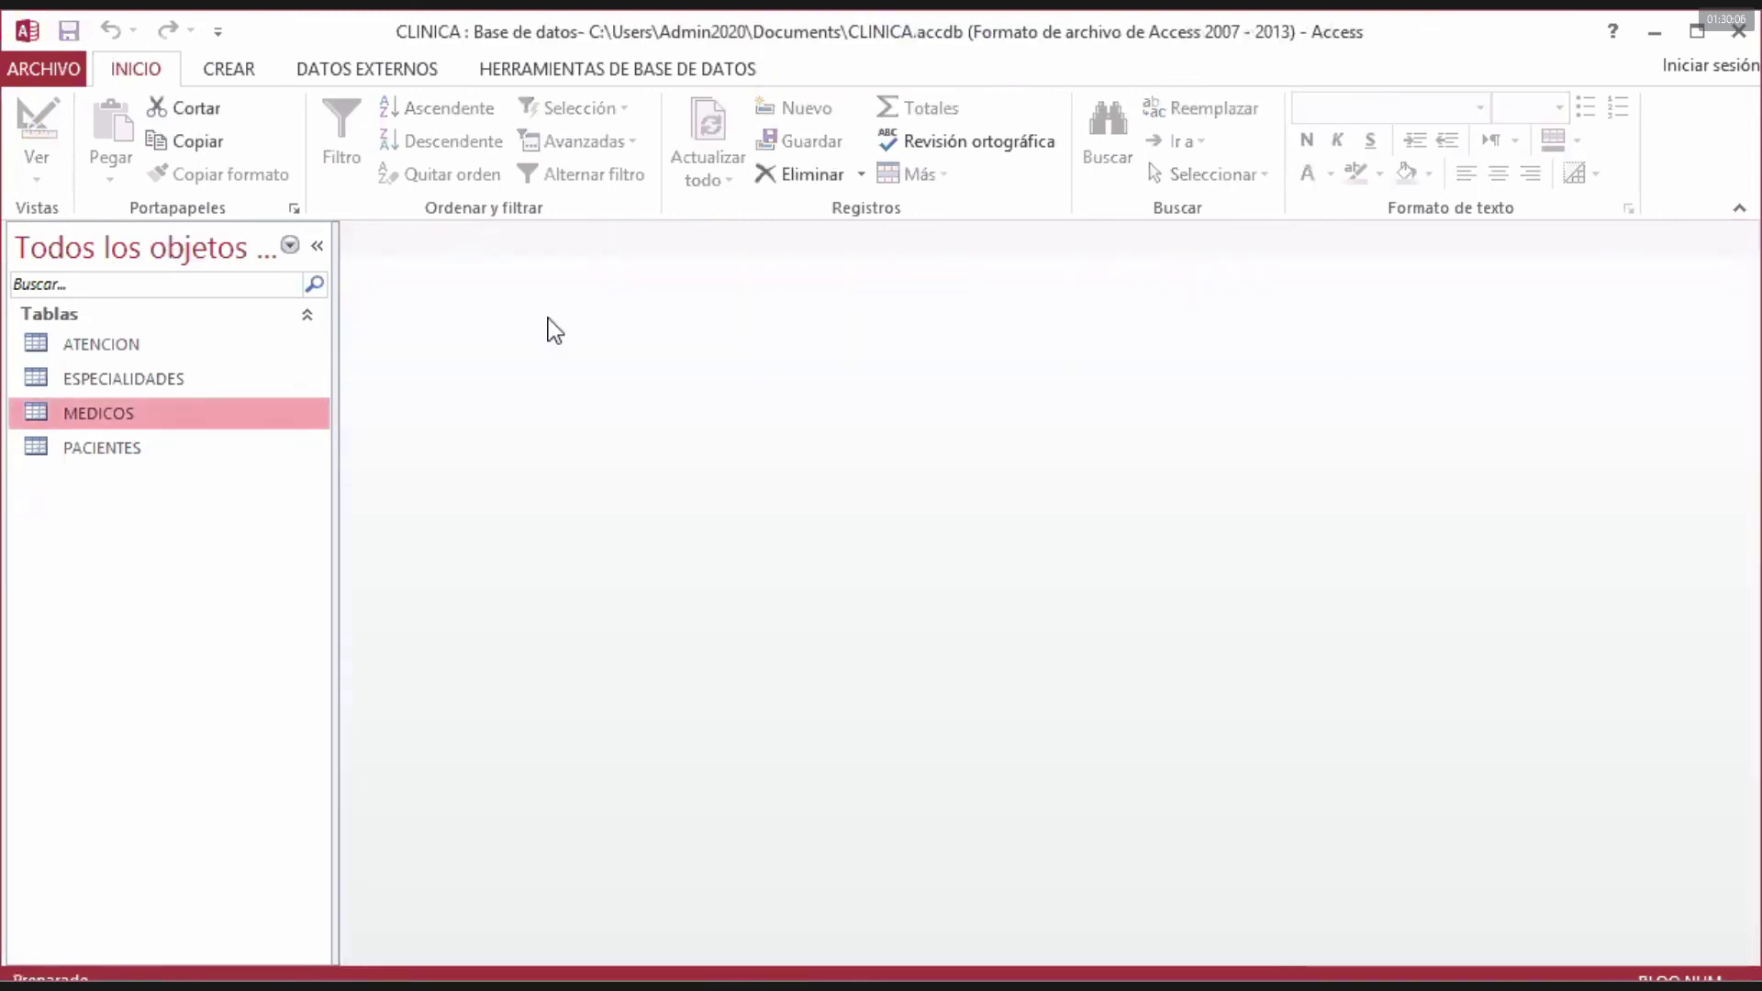
- Create a new query in design view with the ATENCION, ESPECIALIDADES, MEDICOS and PACIENTES tables
left_click(230, 68)
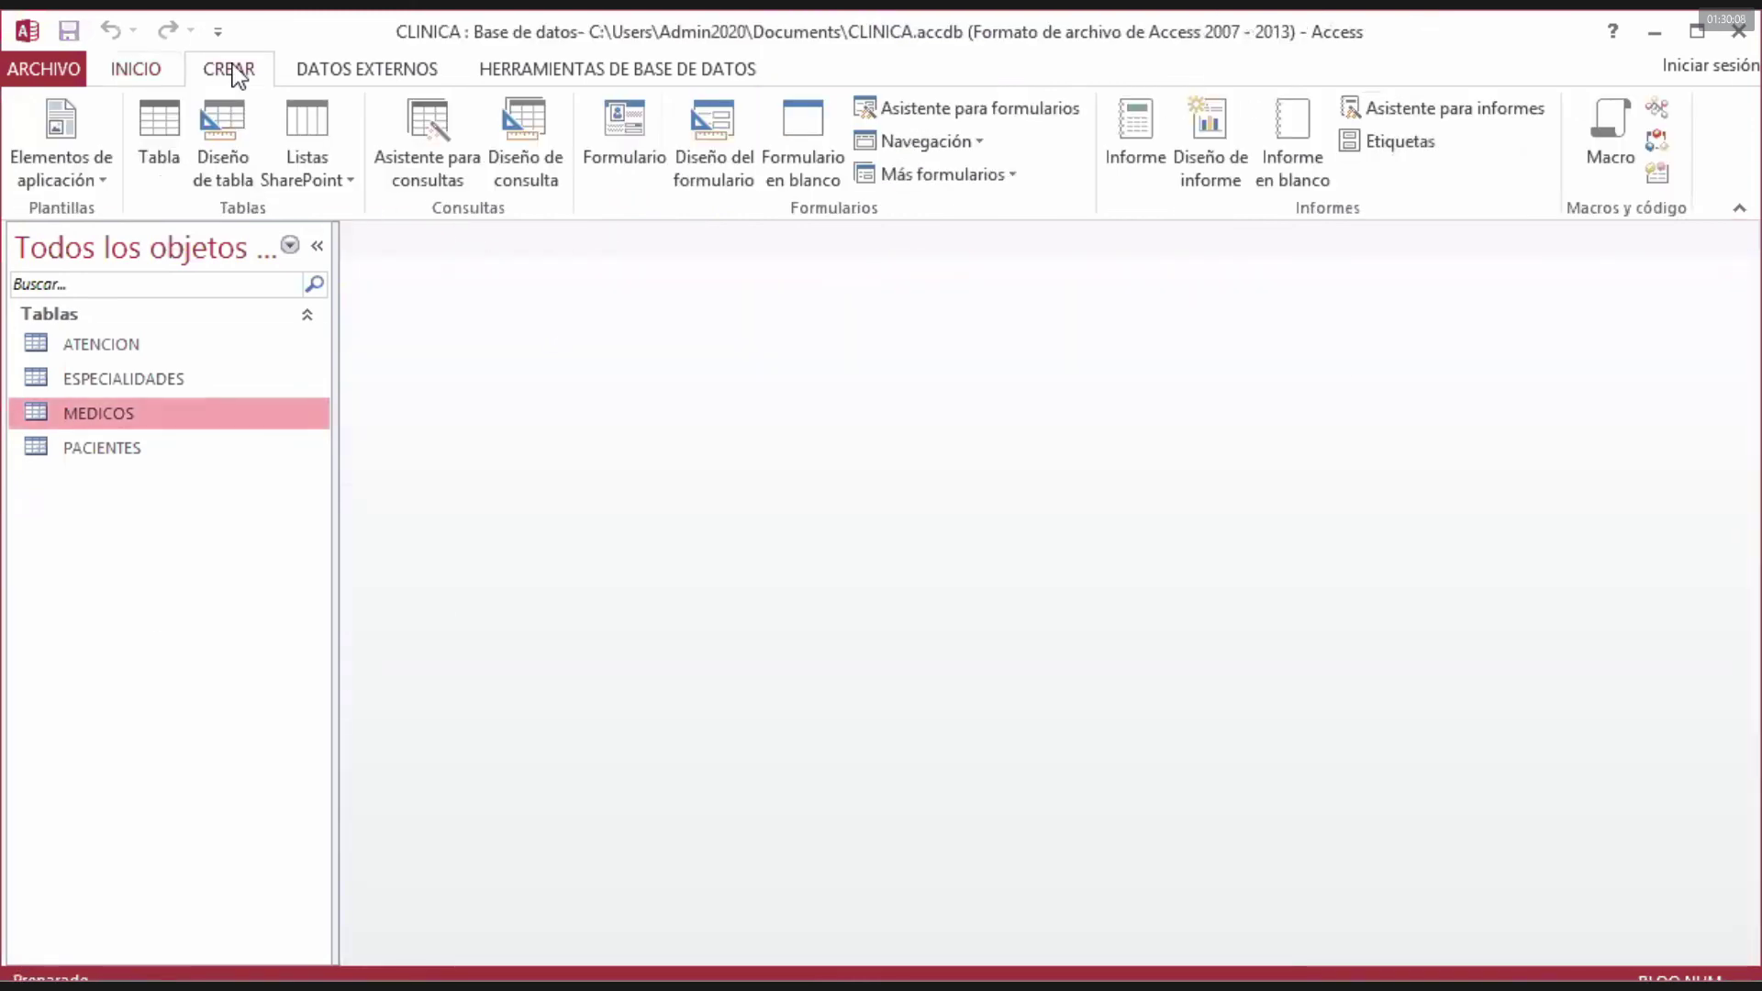
left_click(536, 143)
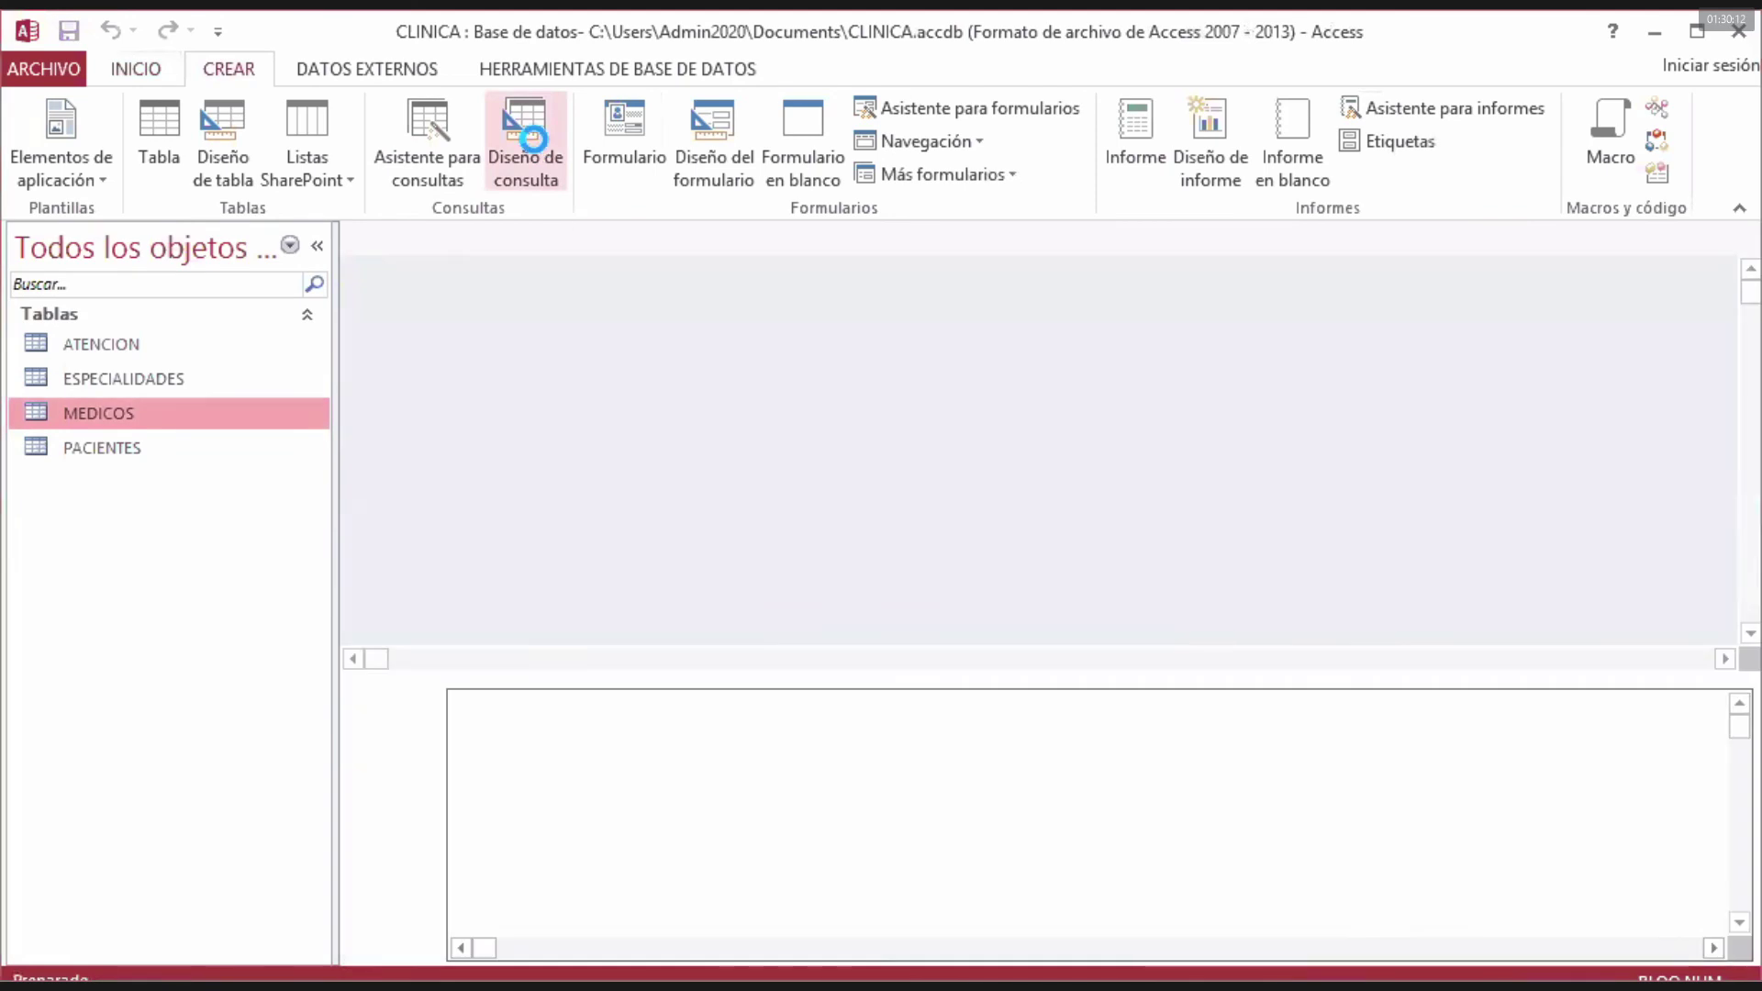
left_click_drag(769, 687, 716, 626)
left_click(934, 944)
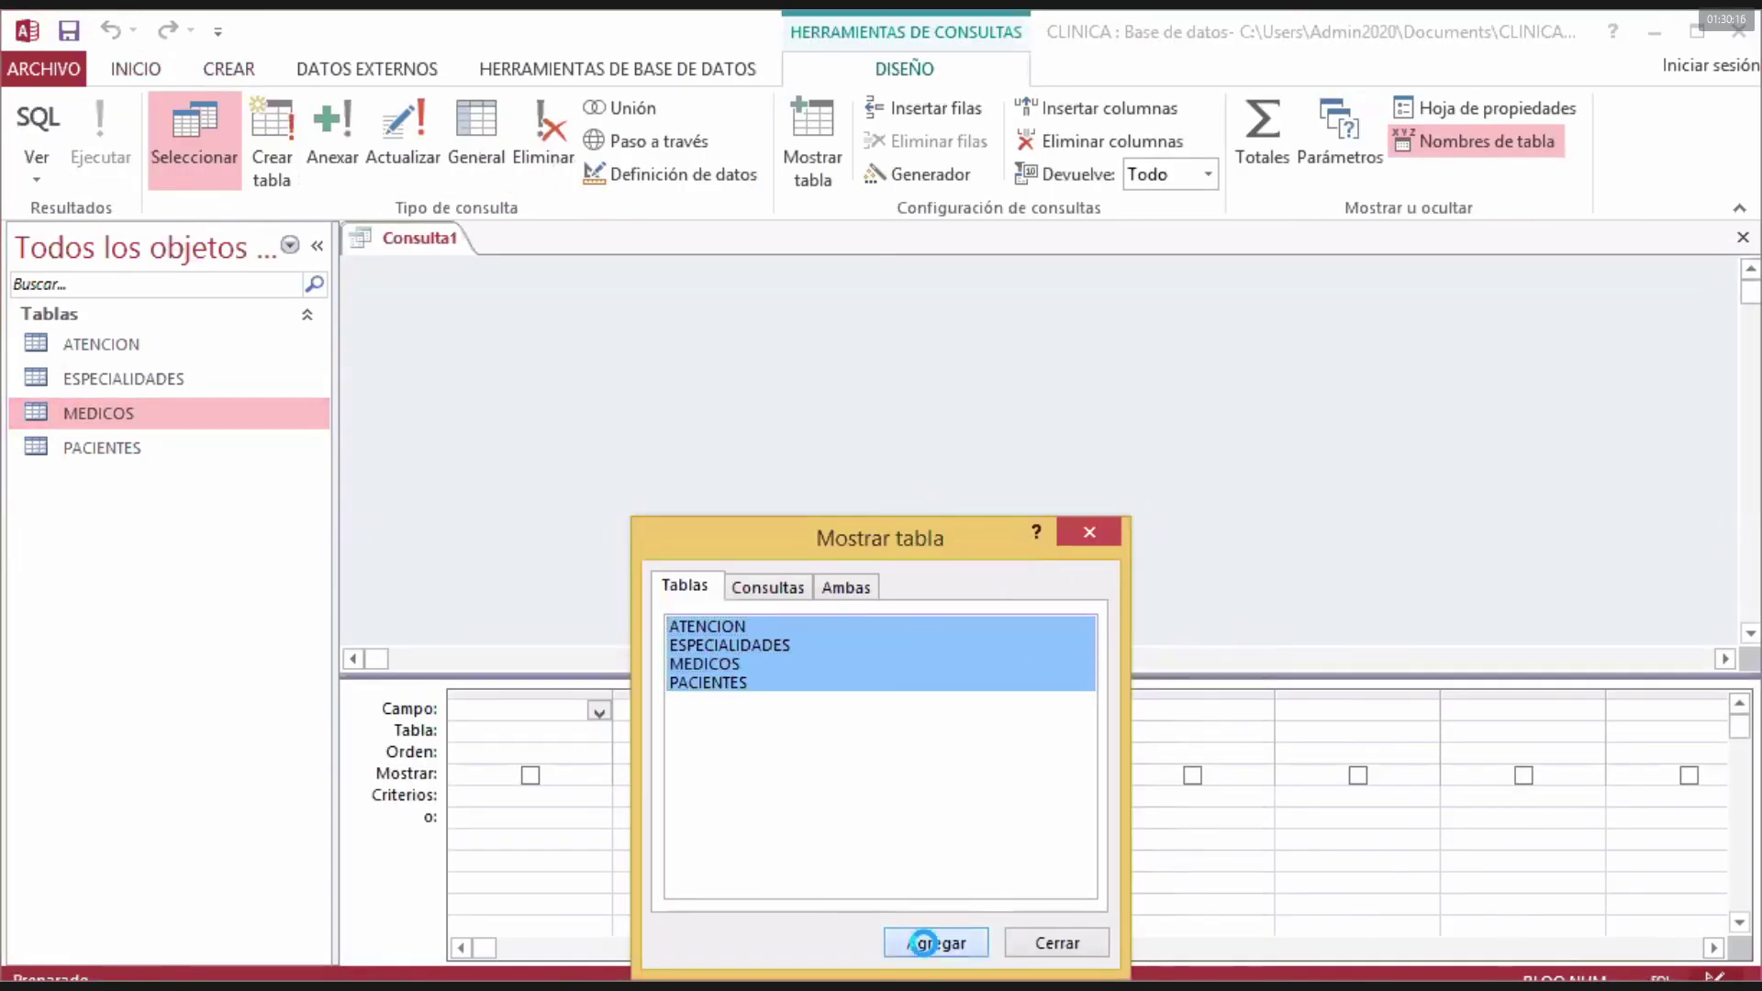
left_click(1089, 536)
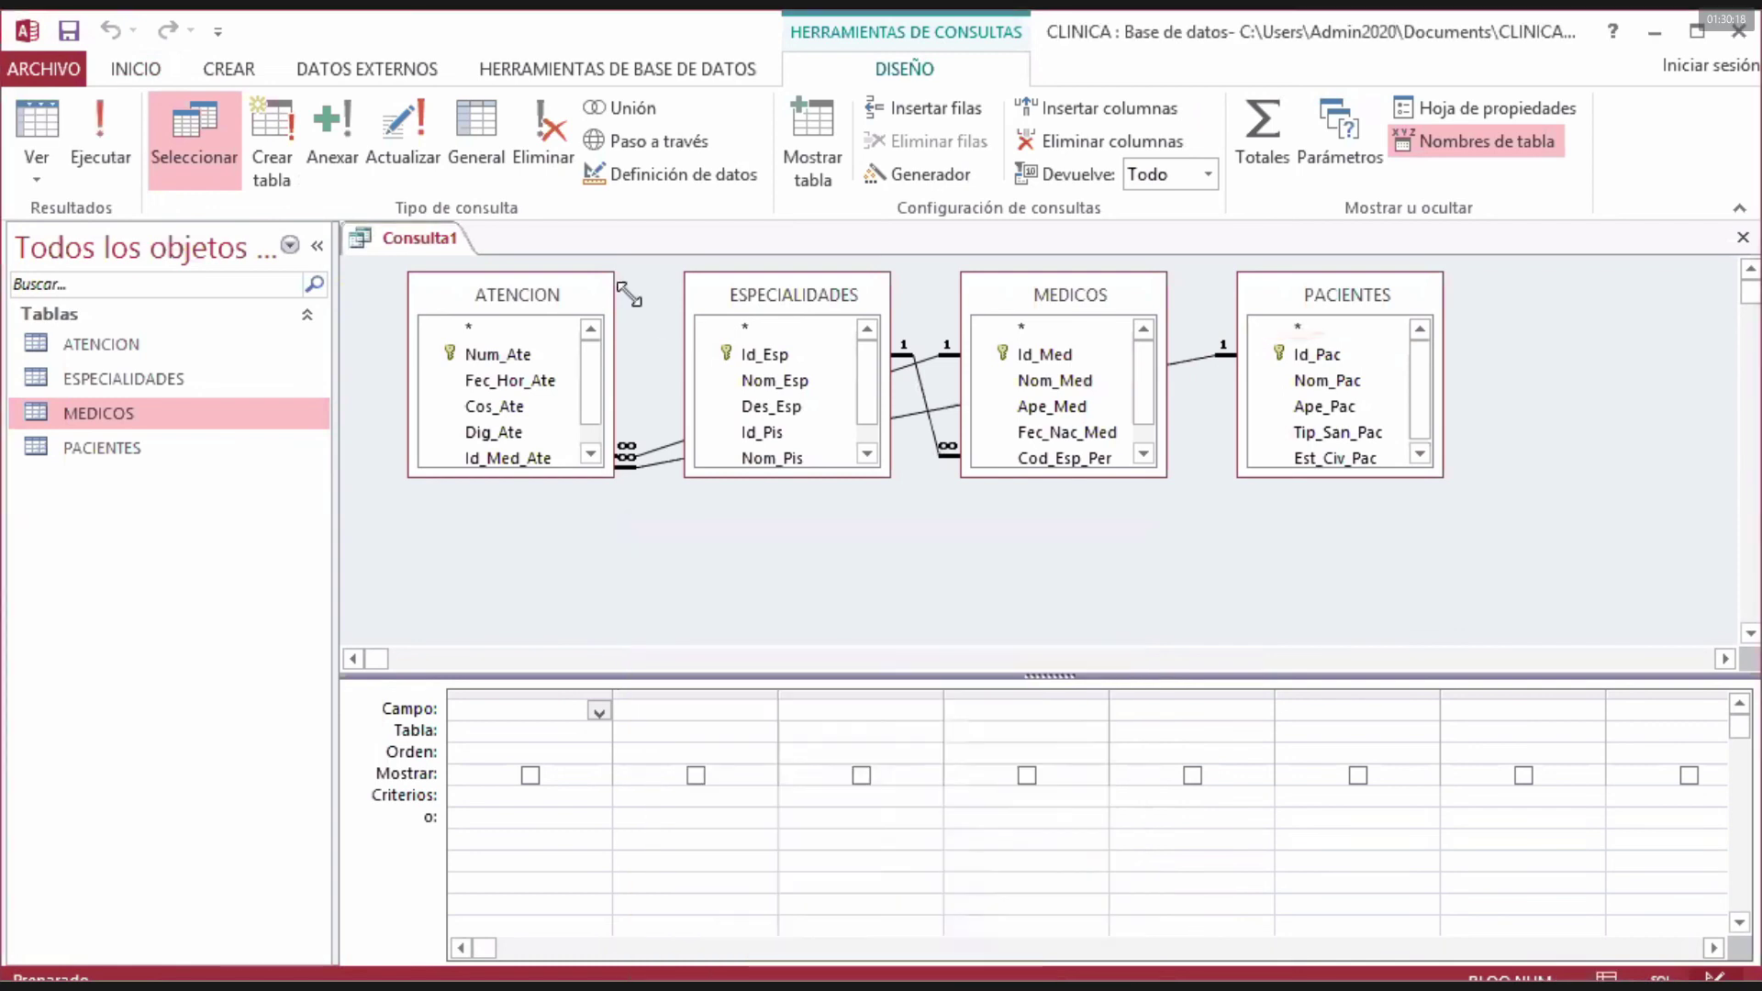
- Arrange the query's tables in the order ESPECIALIDADES, MEDICOS, ATENCION, PACIENTES and enlarge ATENCION and PACIENTES to fit all their fields
left_click_drag(546, 298, 1273, 347)
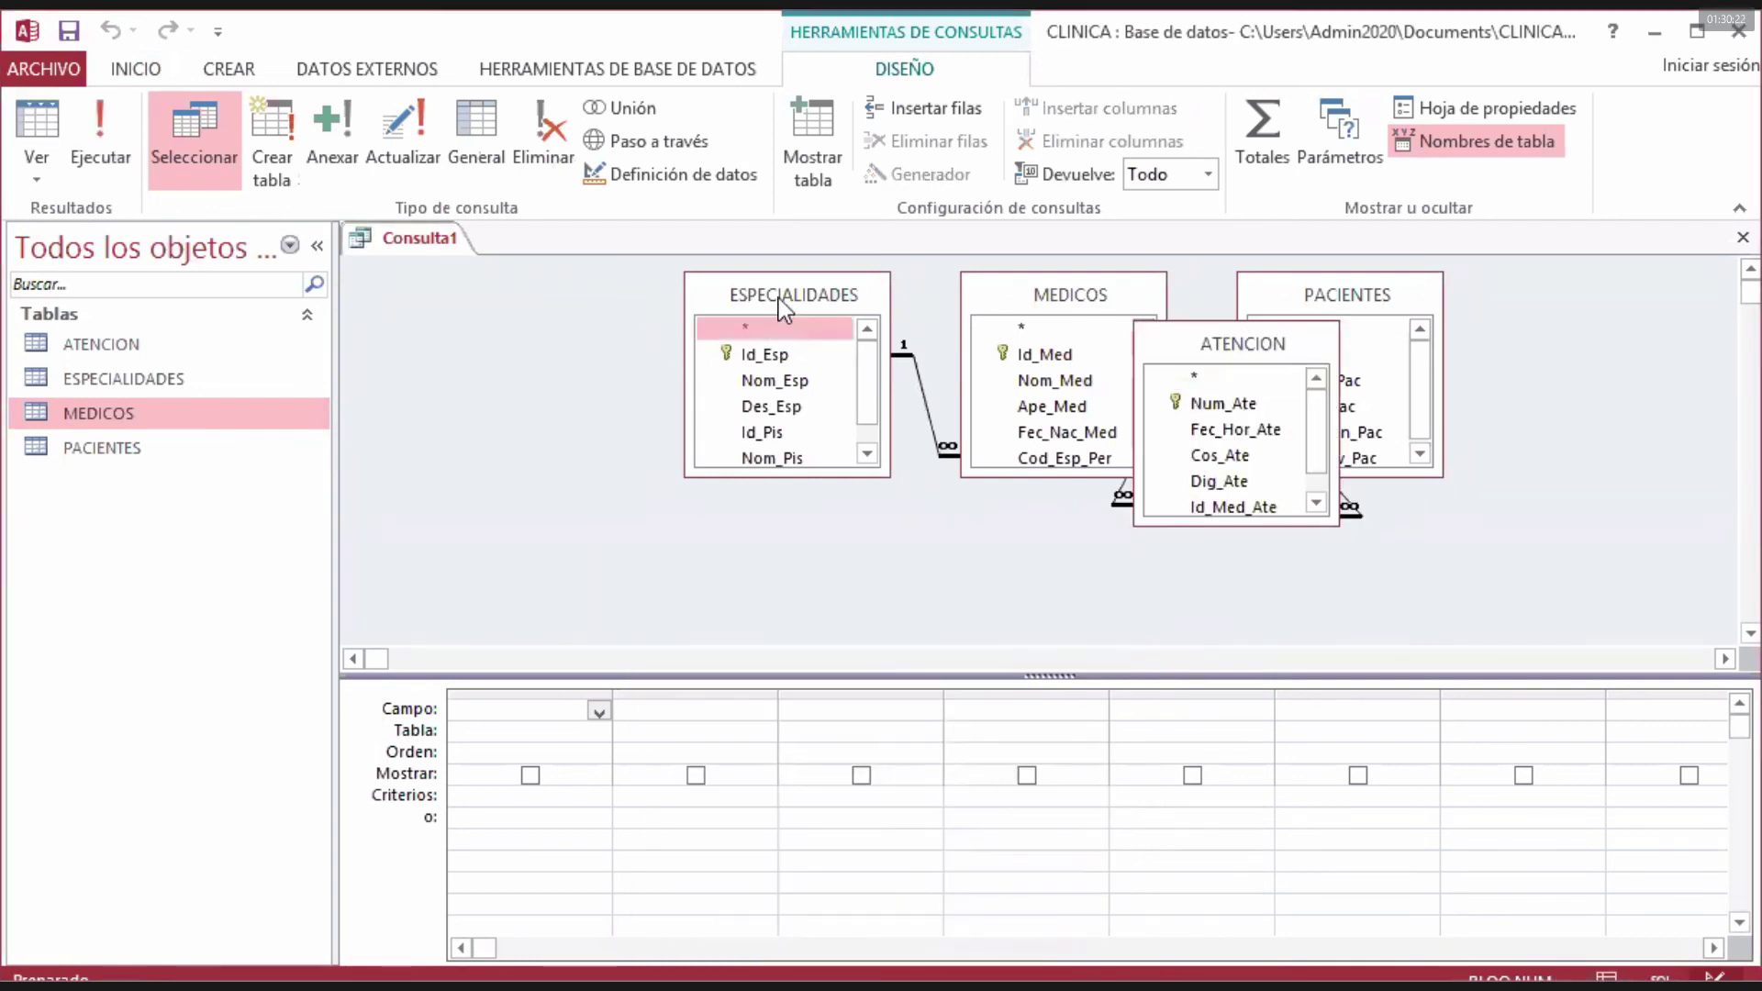
left_click_drag(778, 300, 492, 305)
left_click(1057, 301)
left_click_drag(1055, 300, 832, 331)
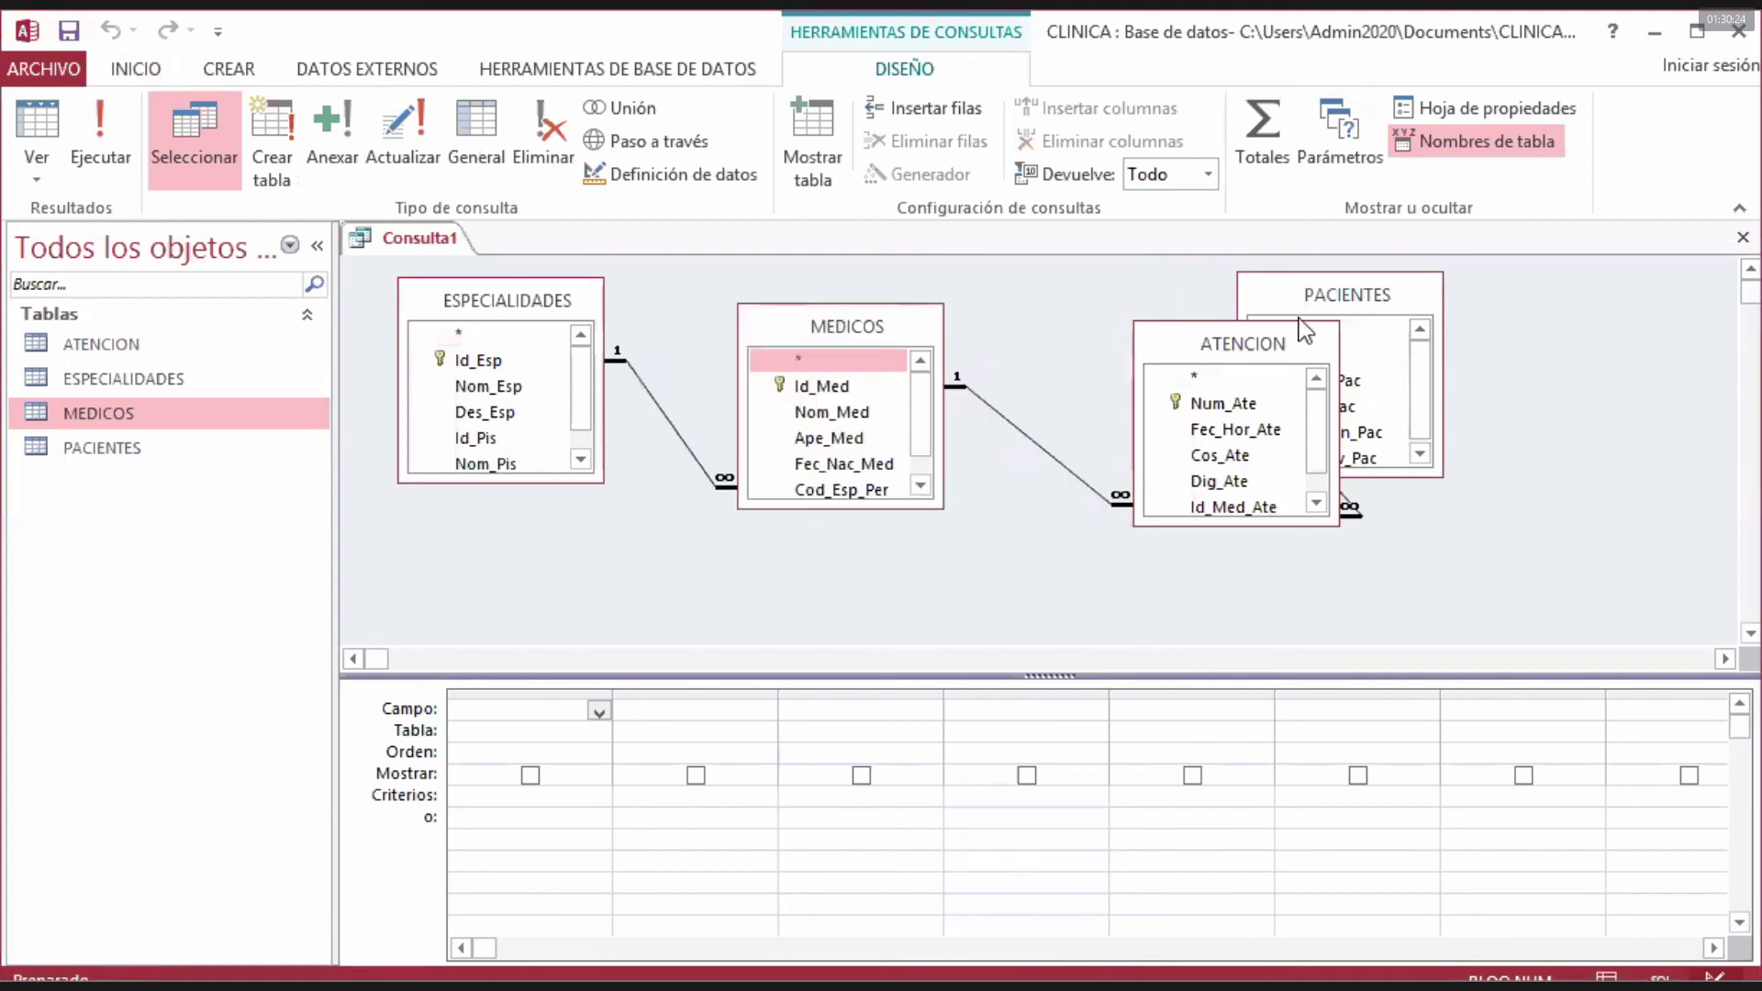
left_click(1397, 301)
left_click_drag(1397, 301, 1566, 299)
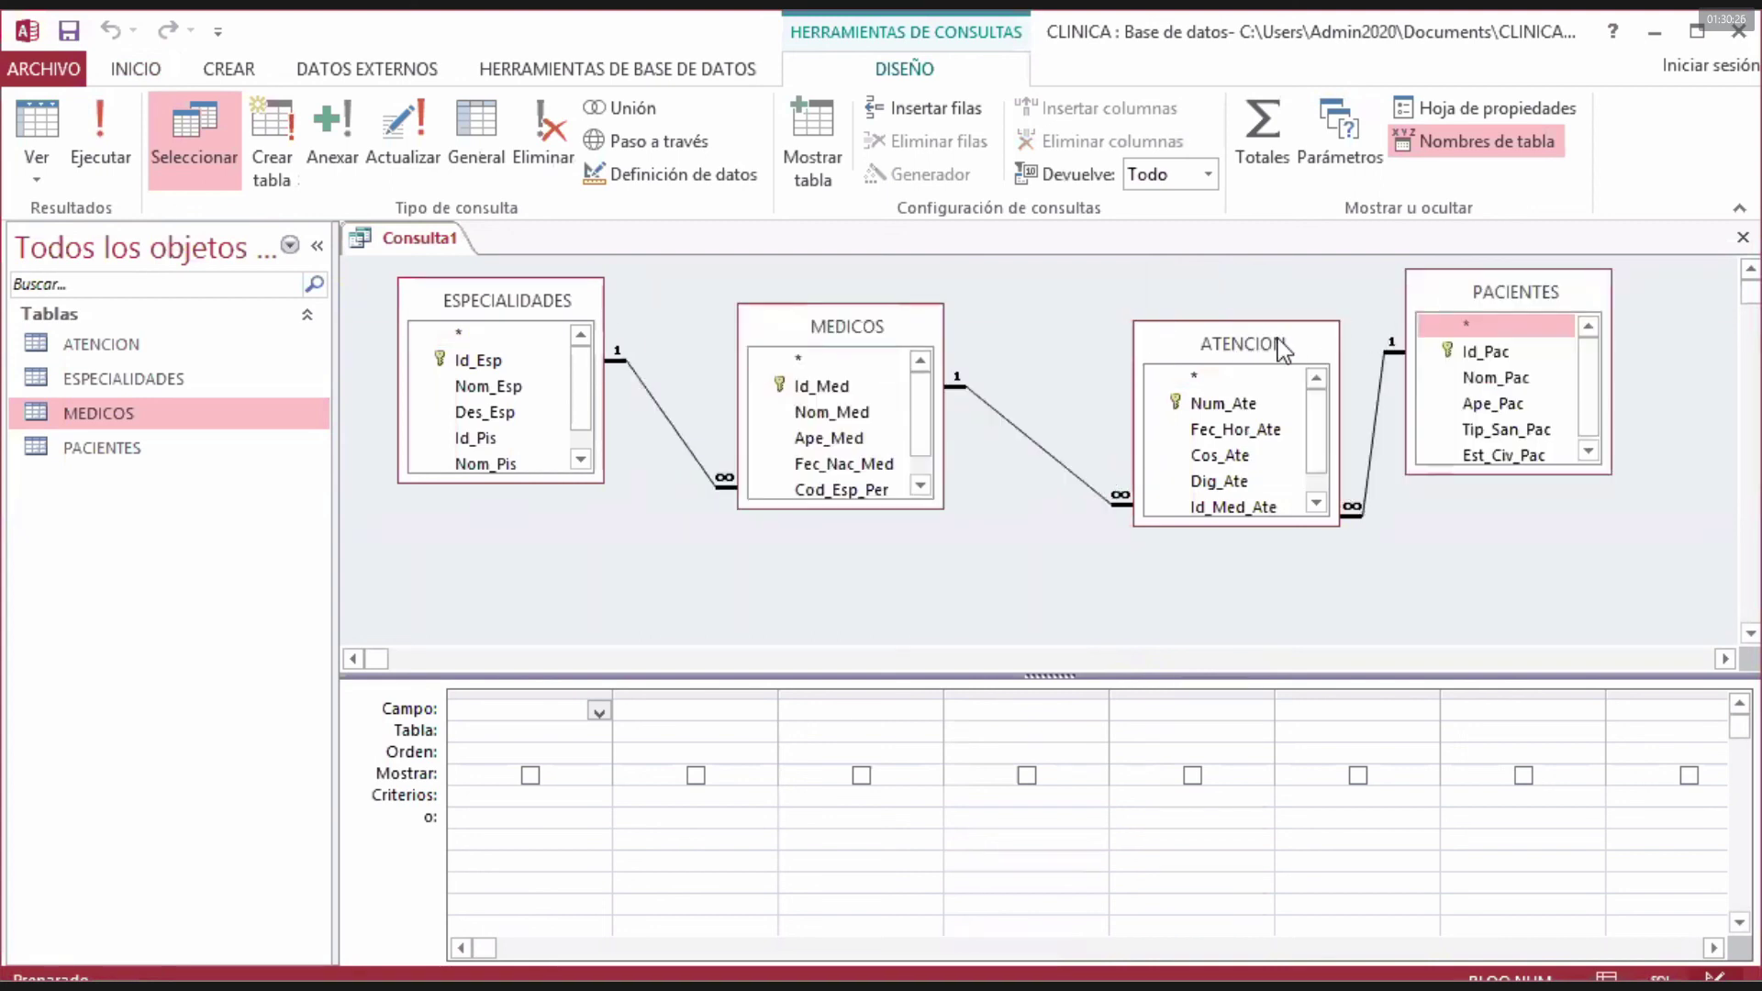
left_click_drag(1279, 346, 1213, 392)
left_click_drag(1217, 539, 1219, 576)
left_click_drag(1522, 468, 1524, 512)
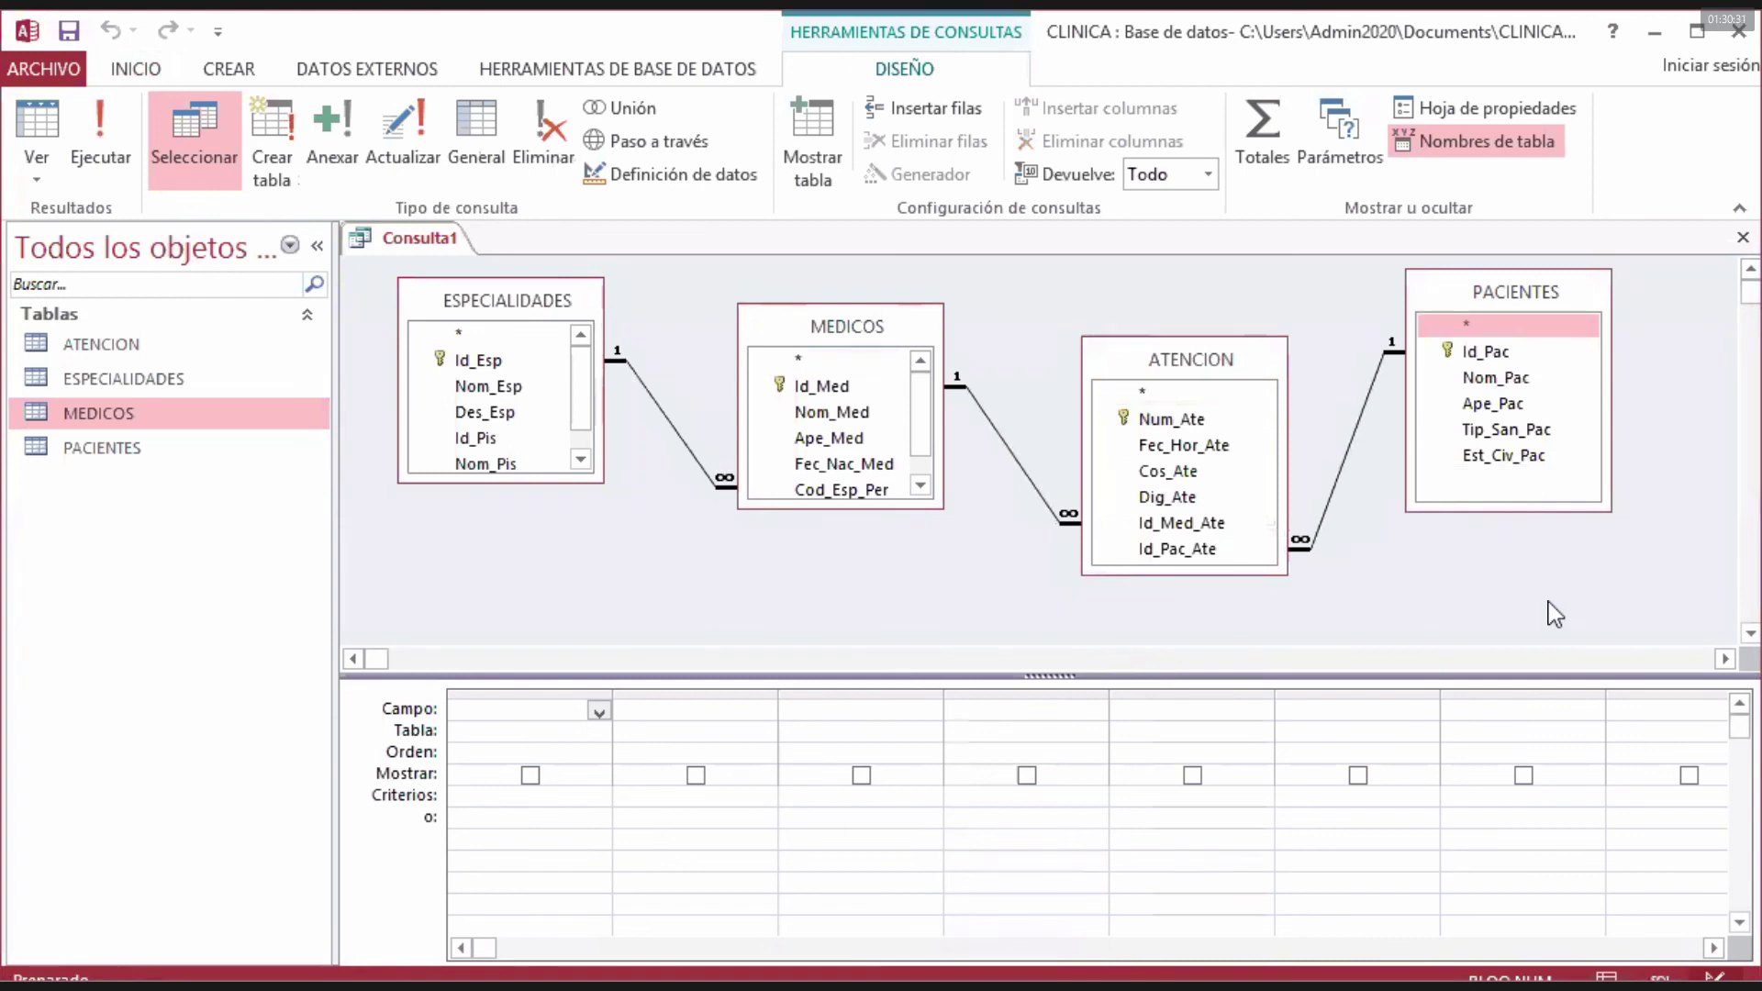
- Add the Nom_Pac and Ape_Pac fields from PACIENTES and Ape_Med from MEDICOS to the query
double_click(1516, 386)
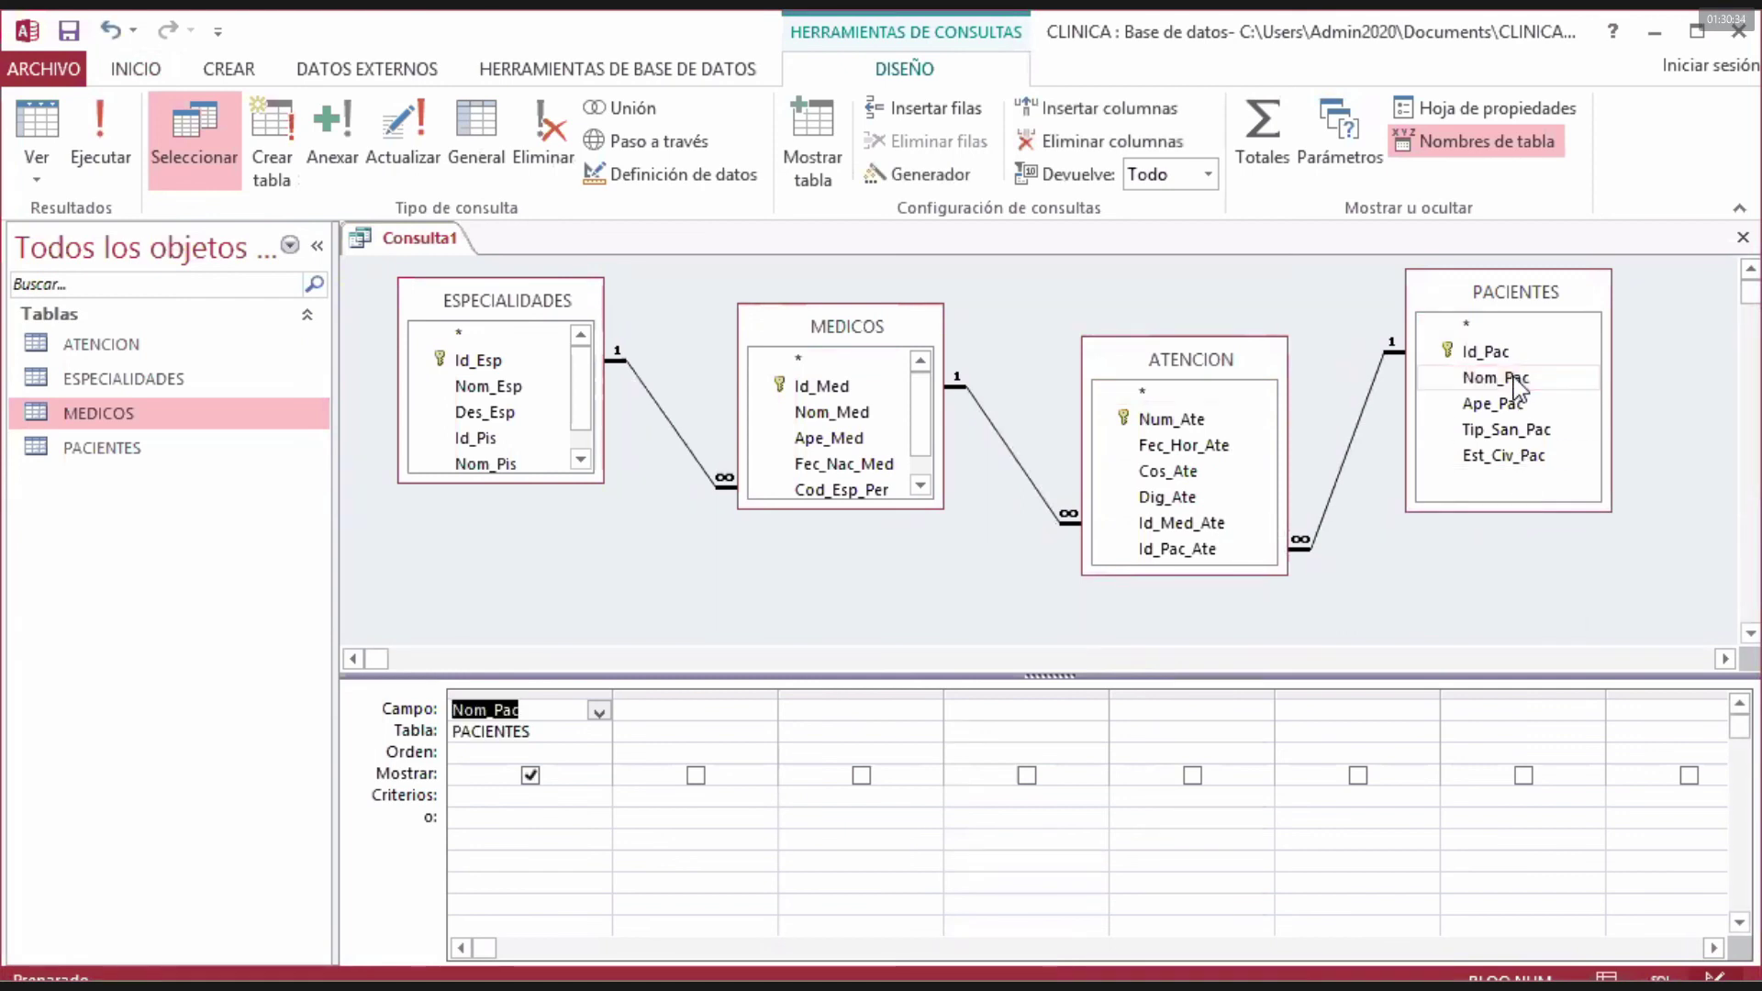
double_click(1510, 408)
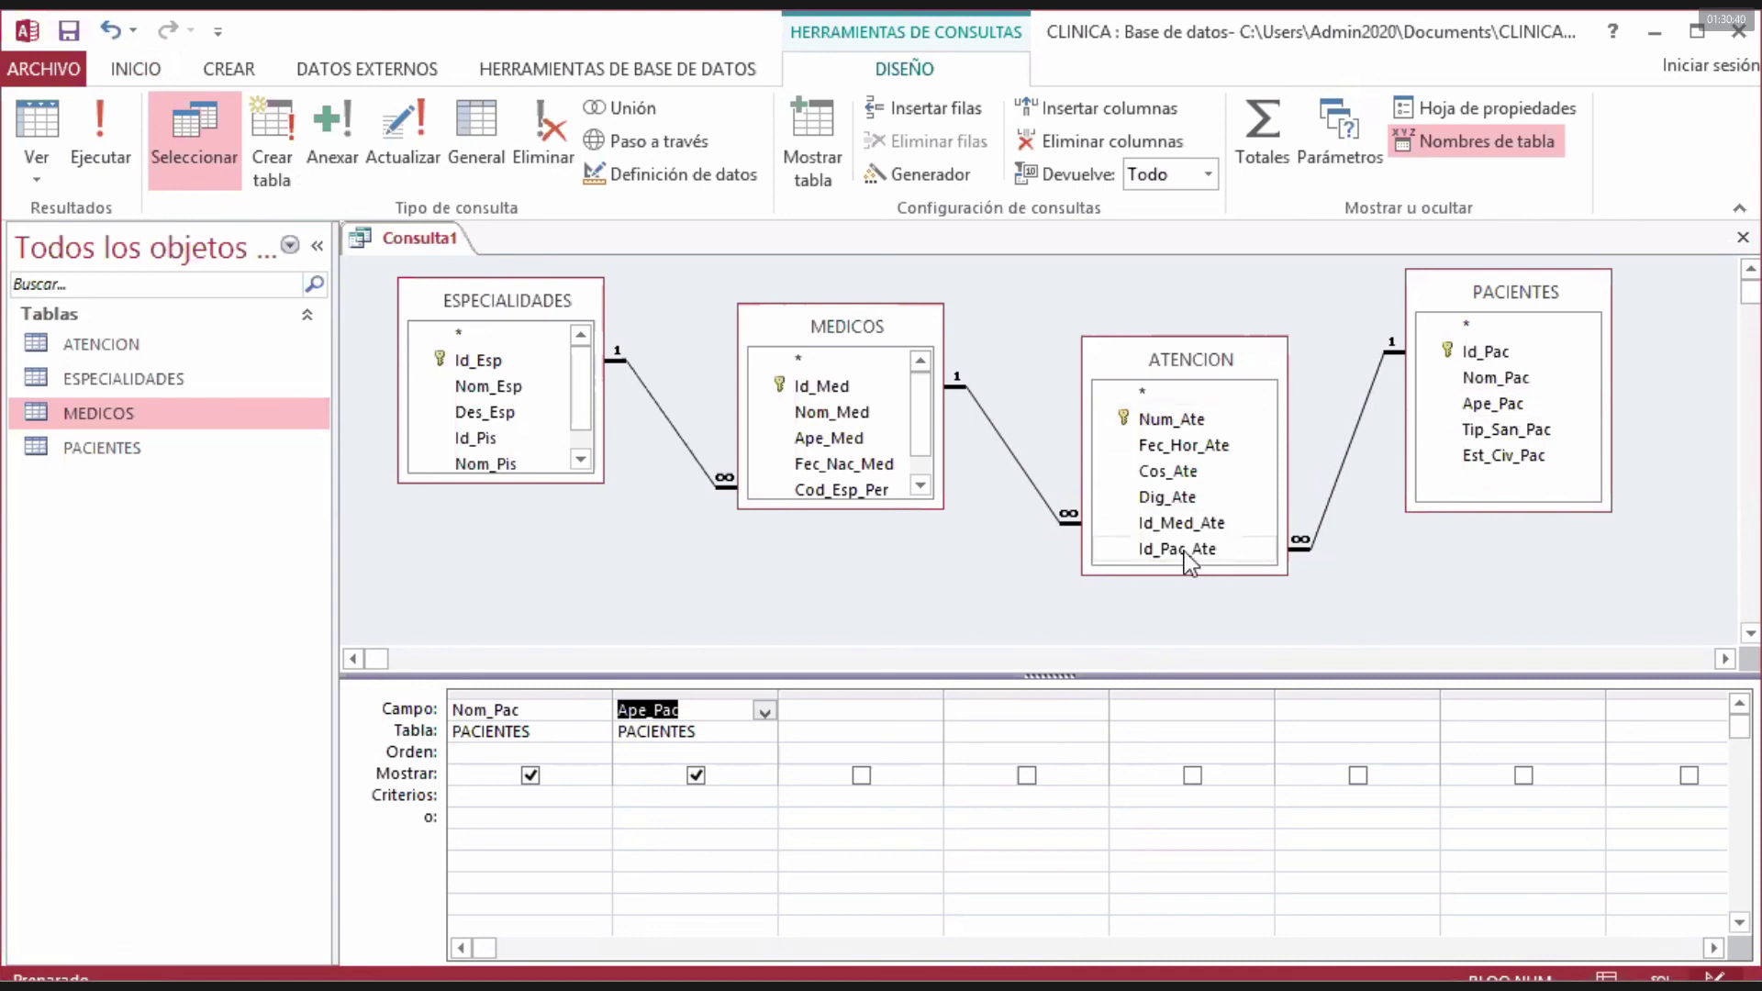
double_click(842, 439)
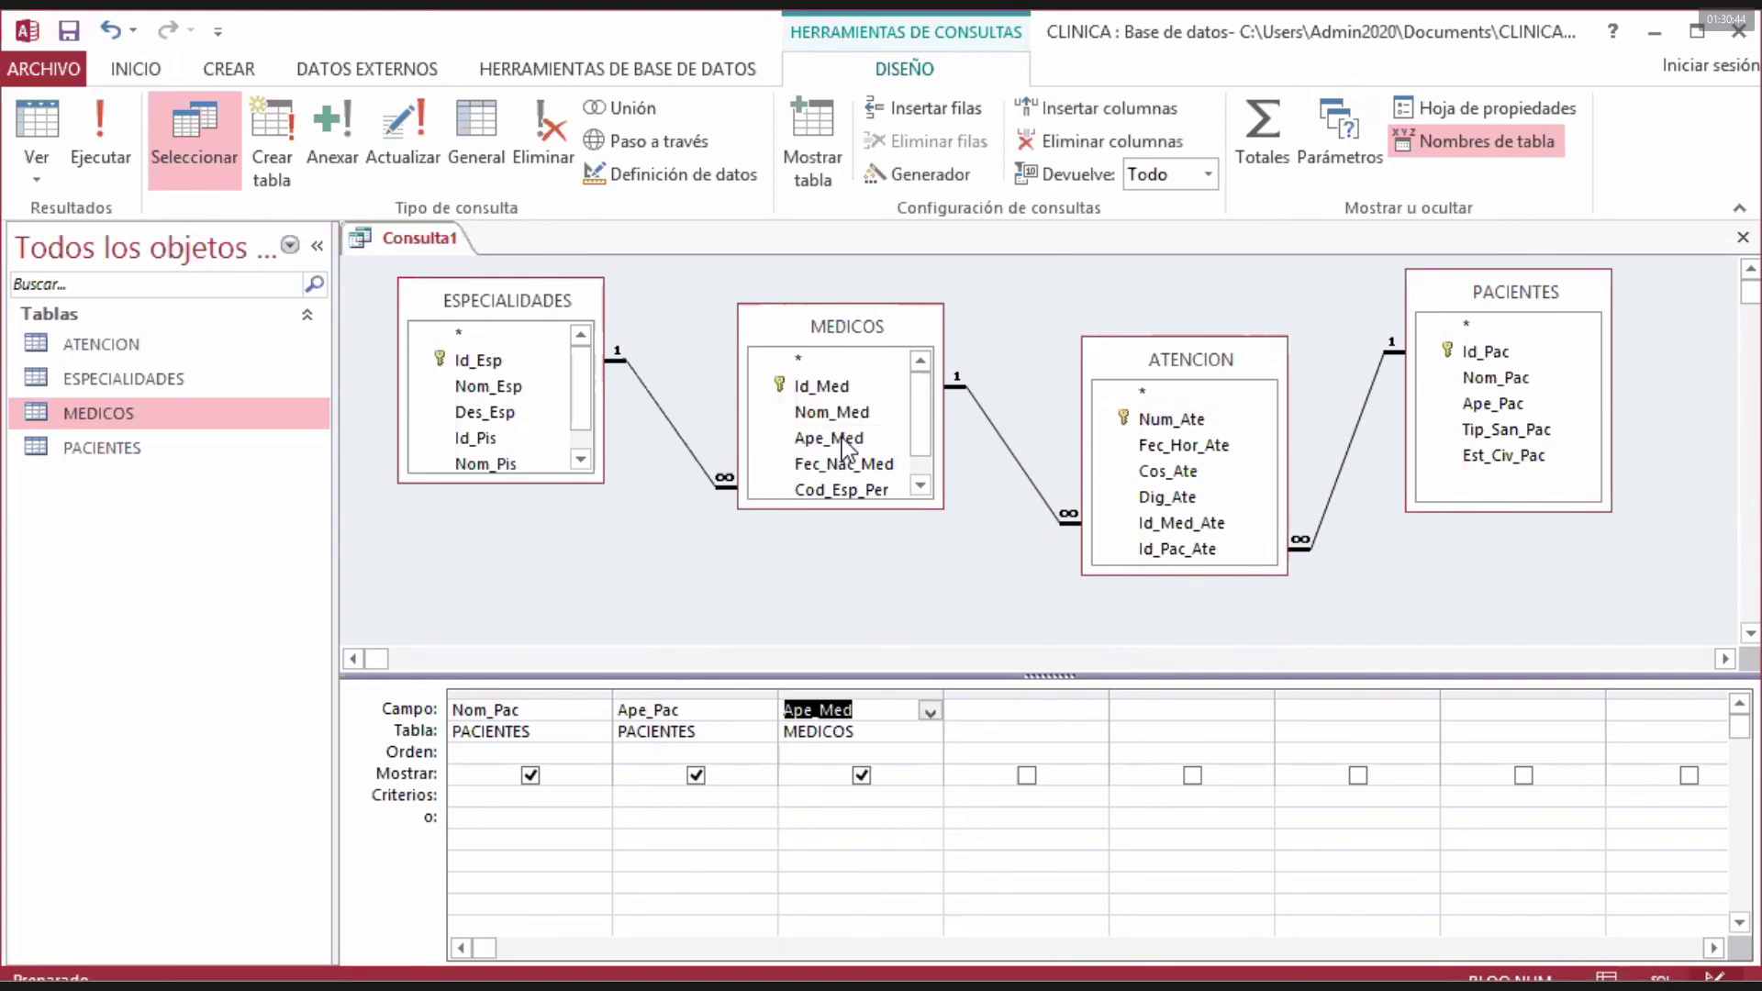
- Set the Ape_Med criterion equal to the doctor's surname from the exercise statement and run the query
left_click(914, 797)
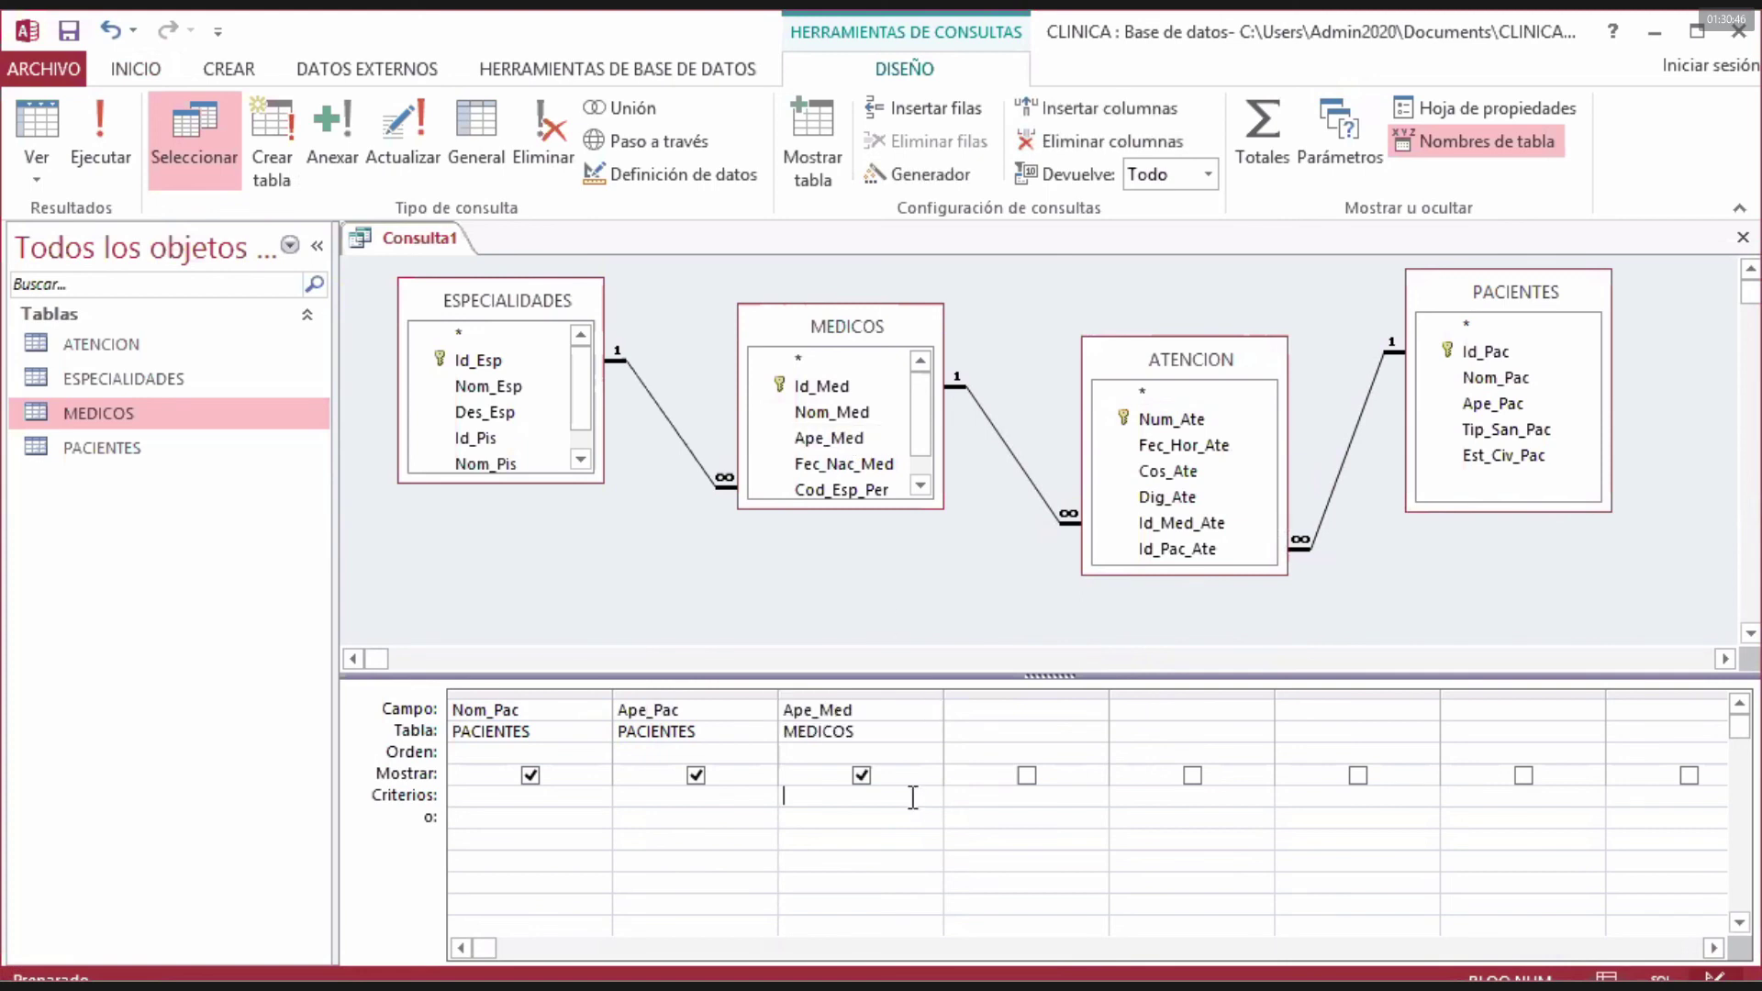
type("=")
key("Caps_Lock")
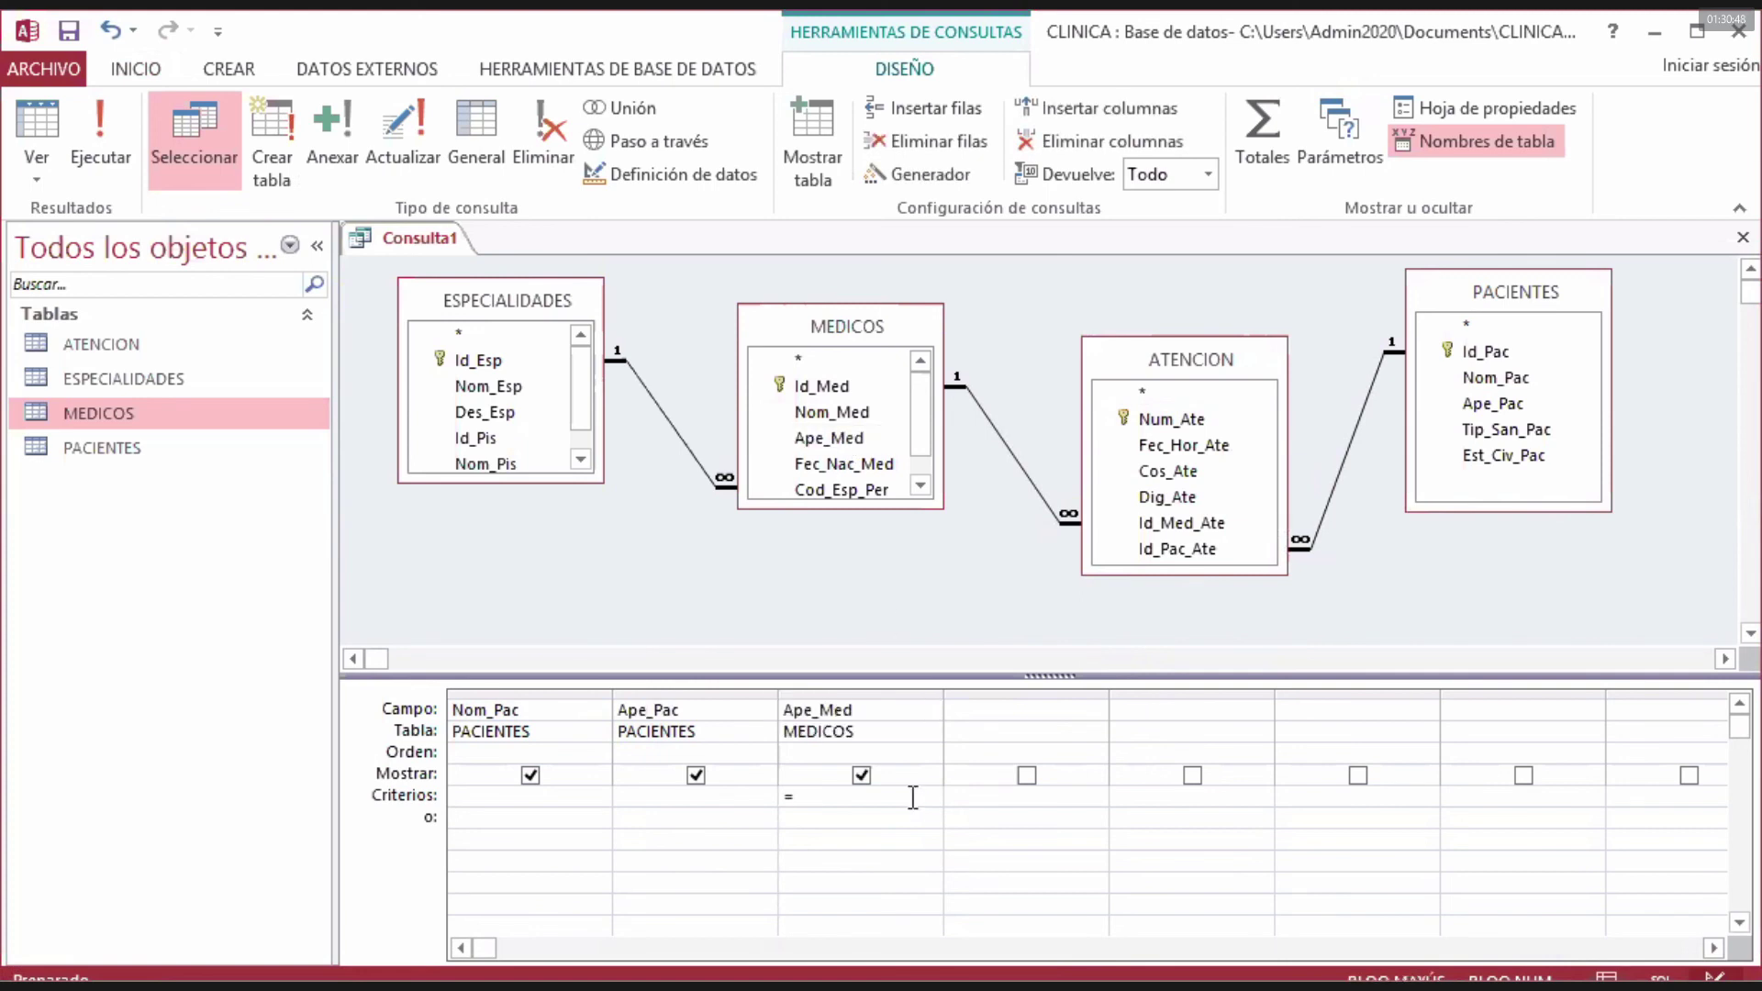
type("MENA")
left_click(889, 813)
left_click(117, 134)
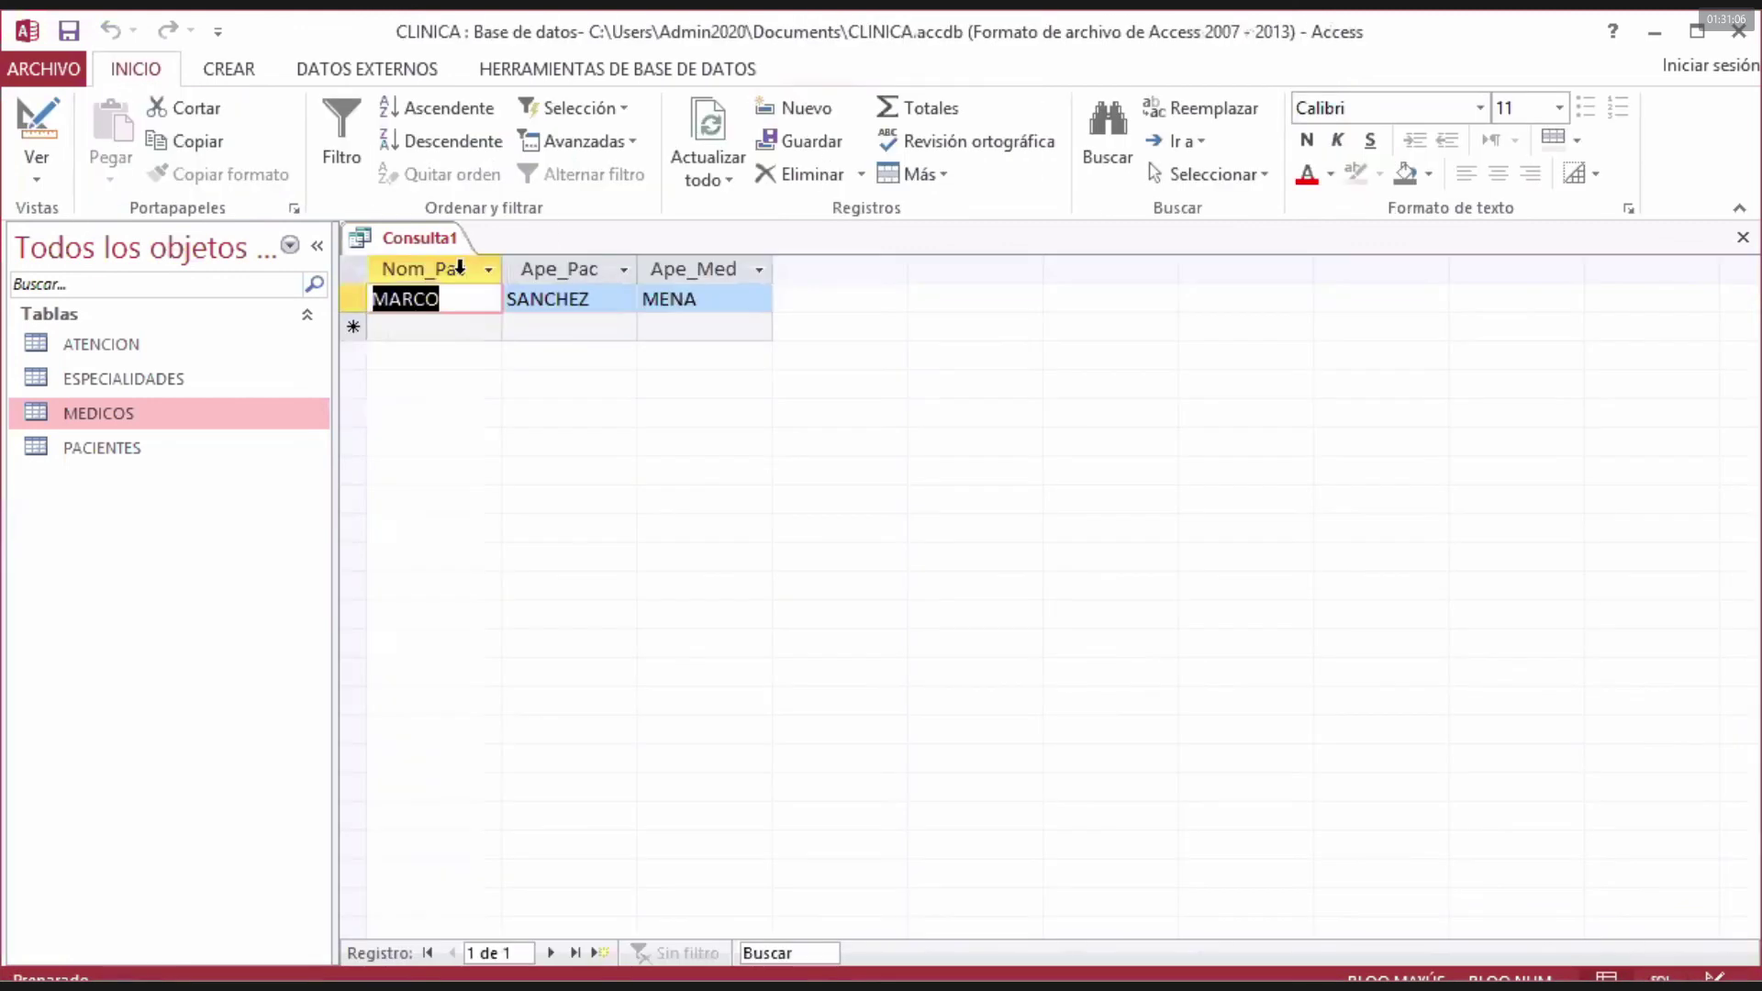
- Check the doctor's surname in the query results and return the query to design view
left_click(725, 299)
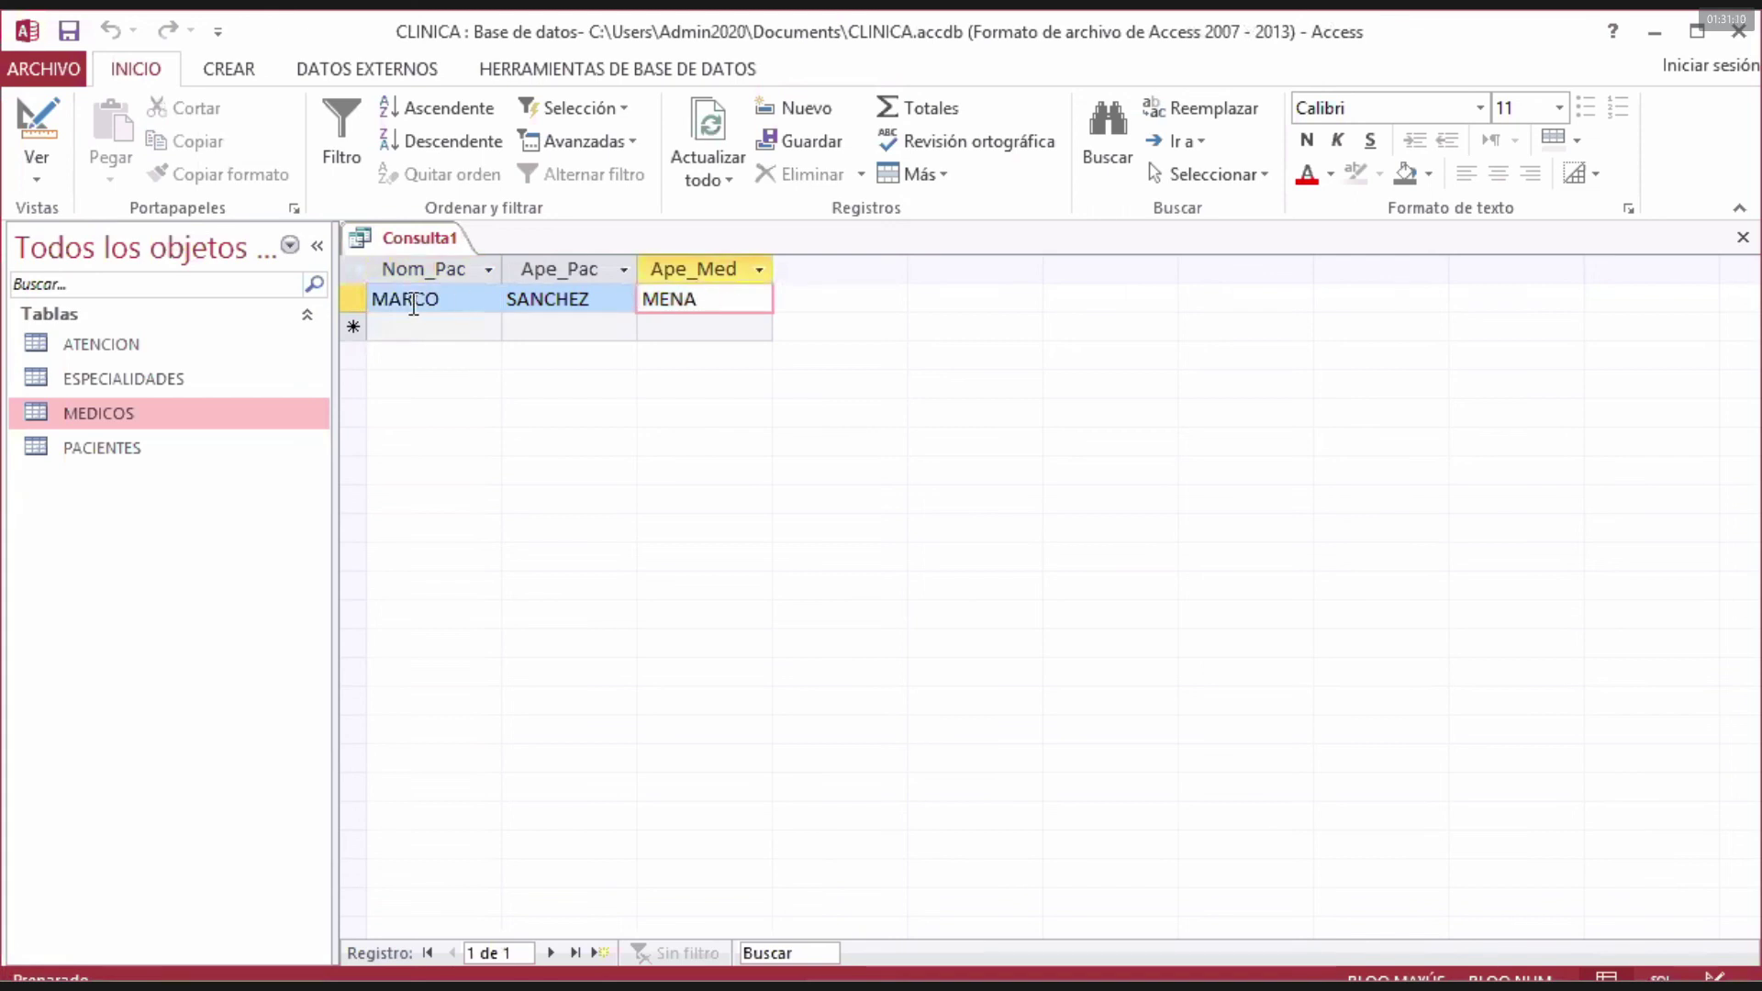
right_click(423, 237)
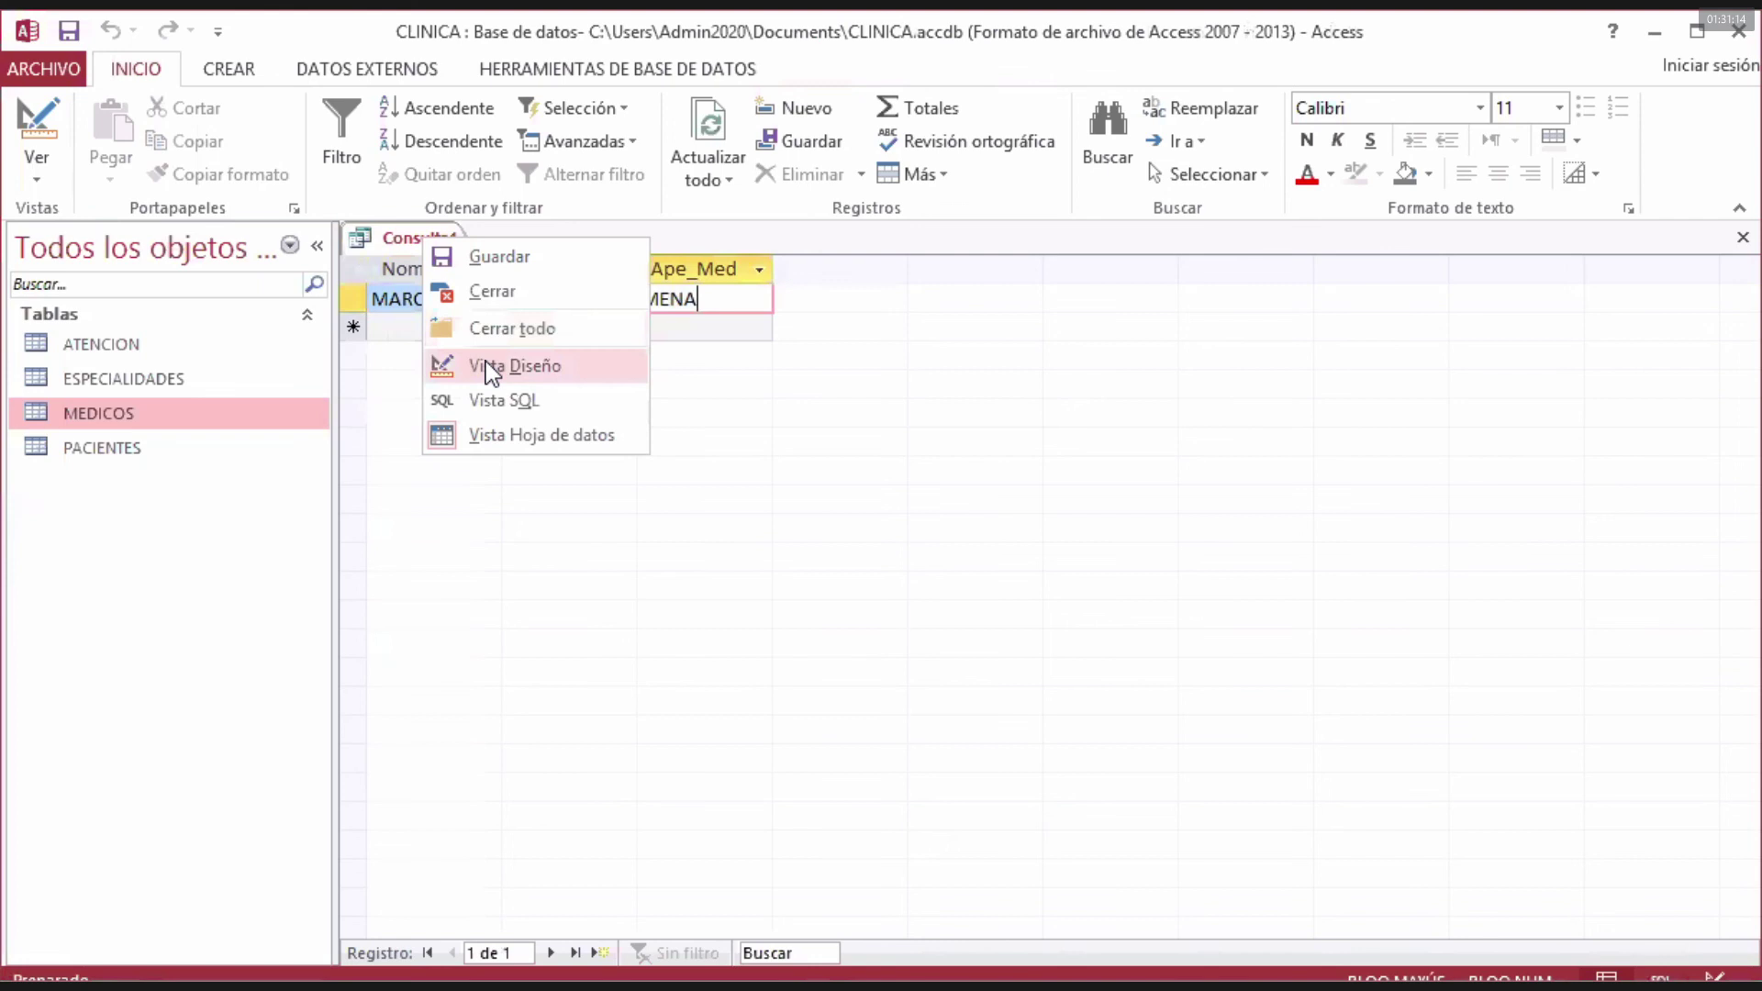
left_click(486, 367)
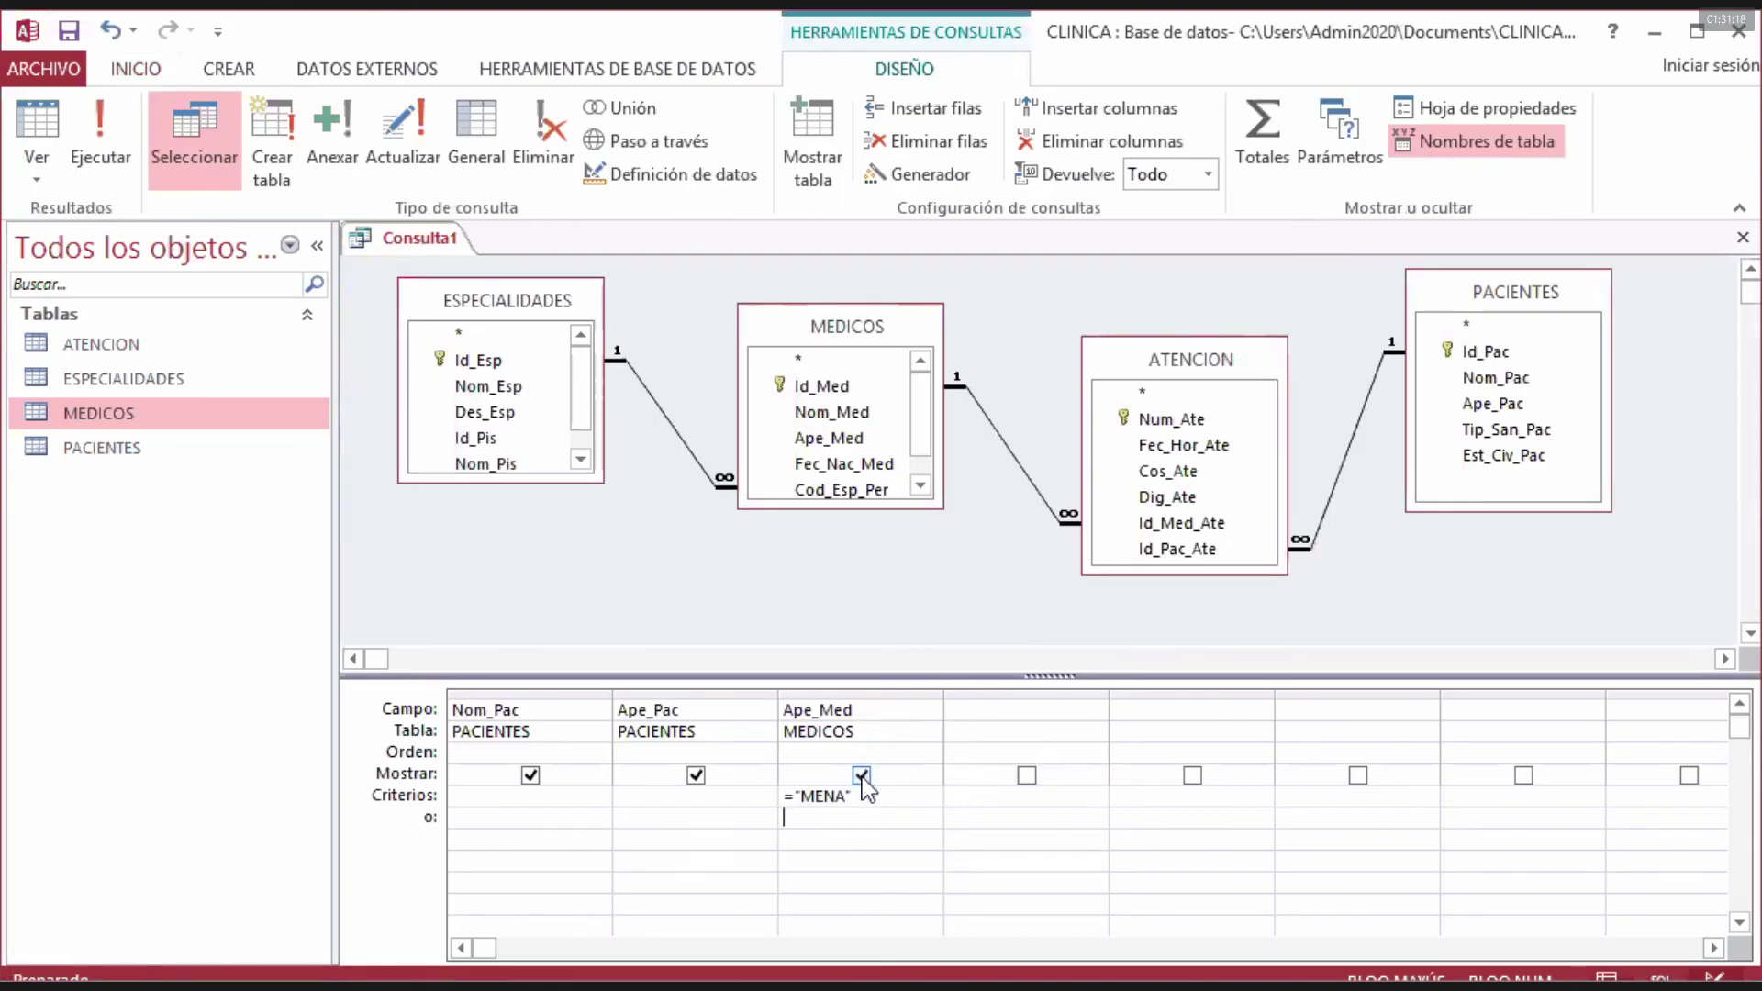
- Hide the Ape_Med field from the query output and run the query
left_click(861, 776)
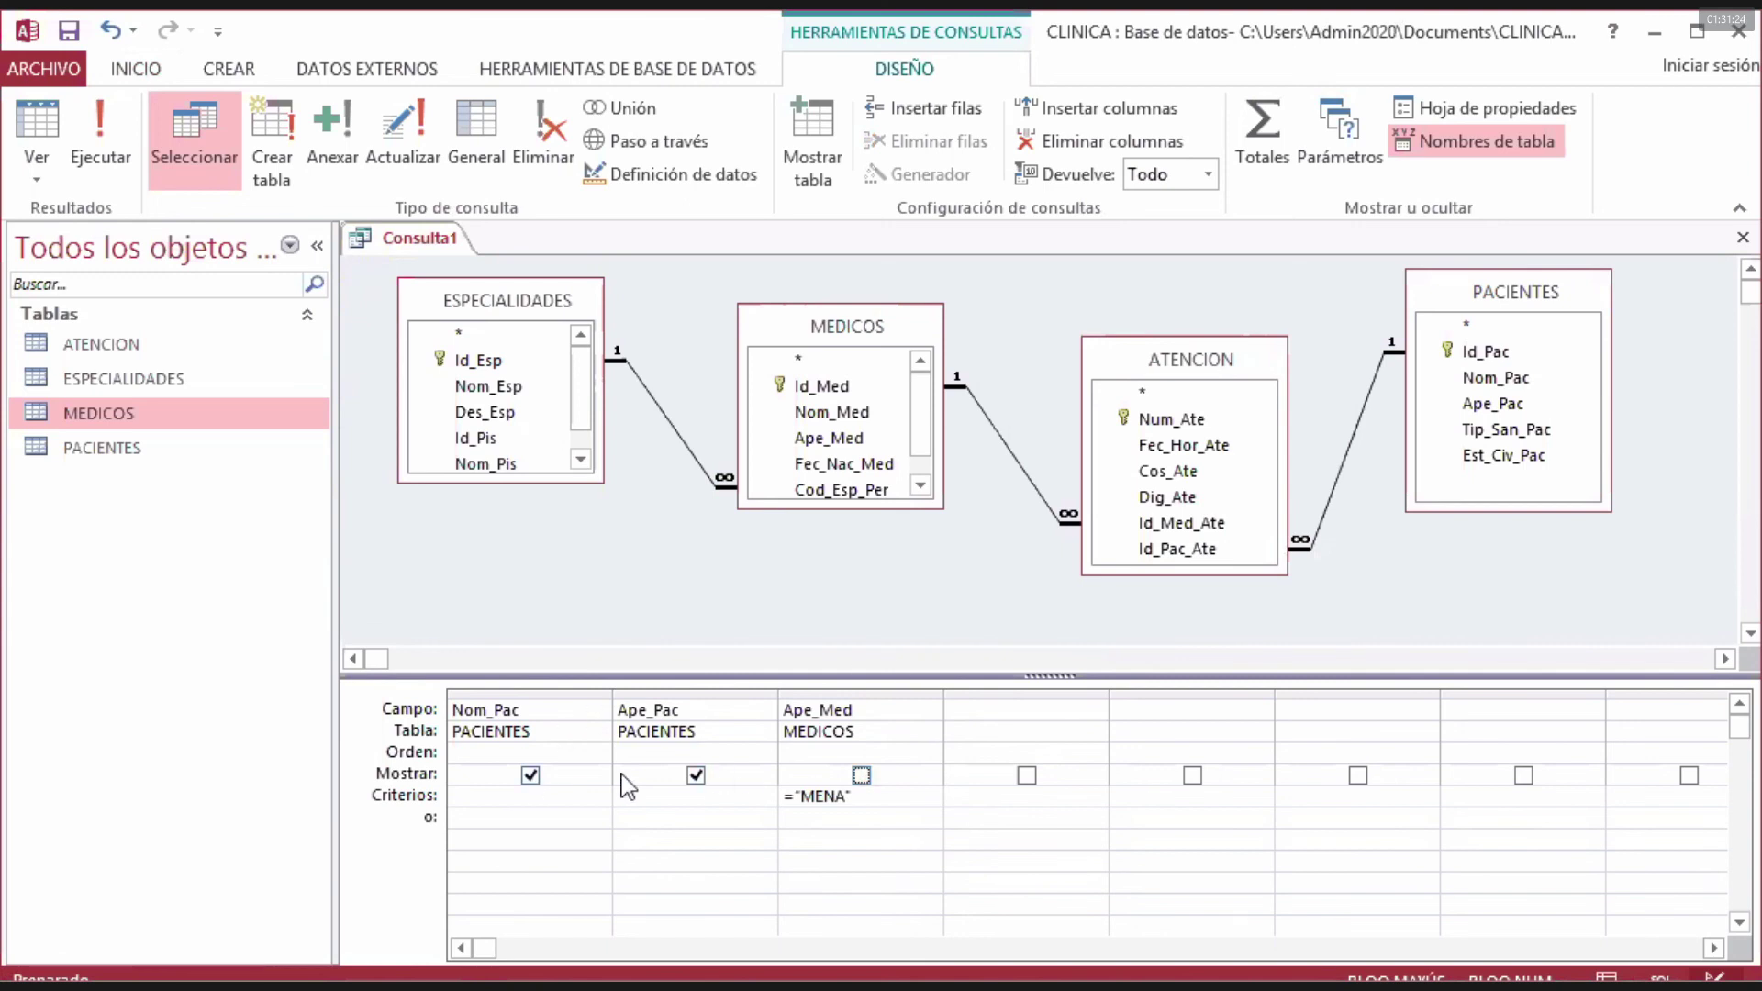
left_click(101, 142)
left_click(602, 304)
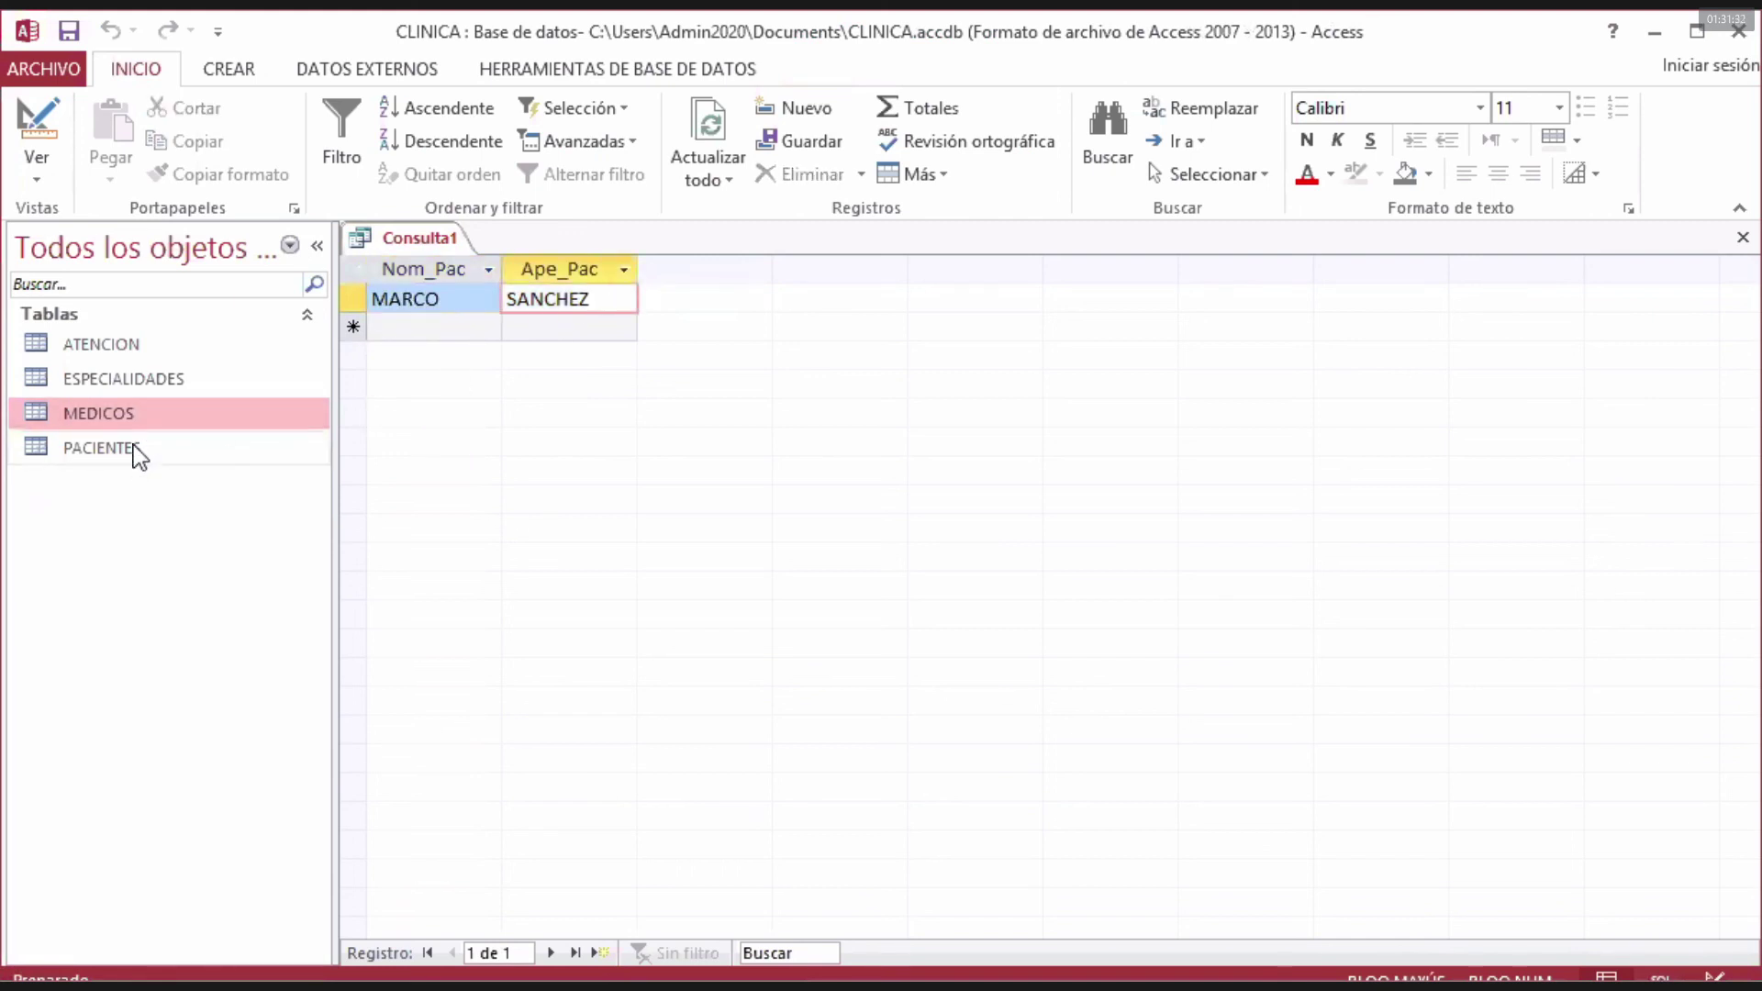
- Verify the query result by tracing the patient's ID through PACIENTES and ATENCION to the doctor's ID and surname in MEDICOS
double_click(189, 450)
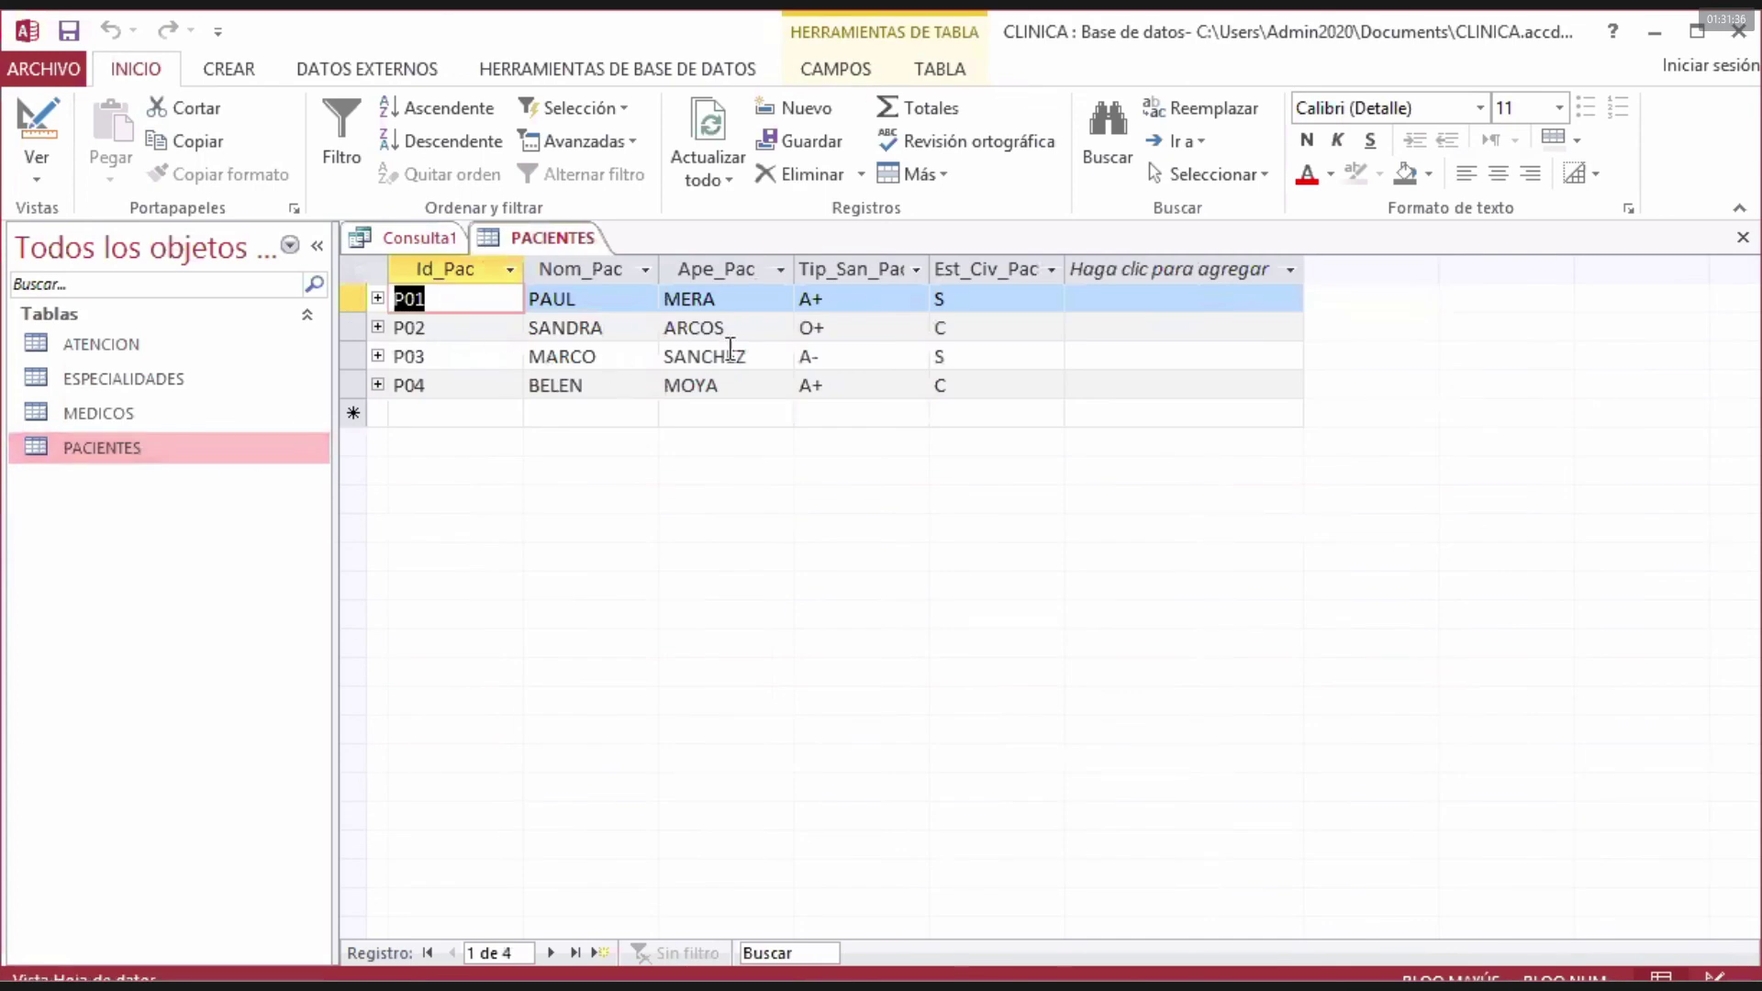
double_click(418, 356)
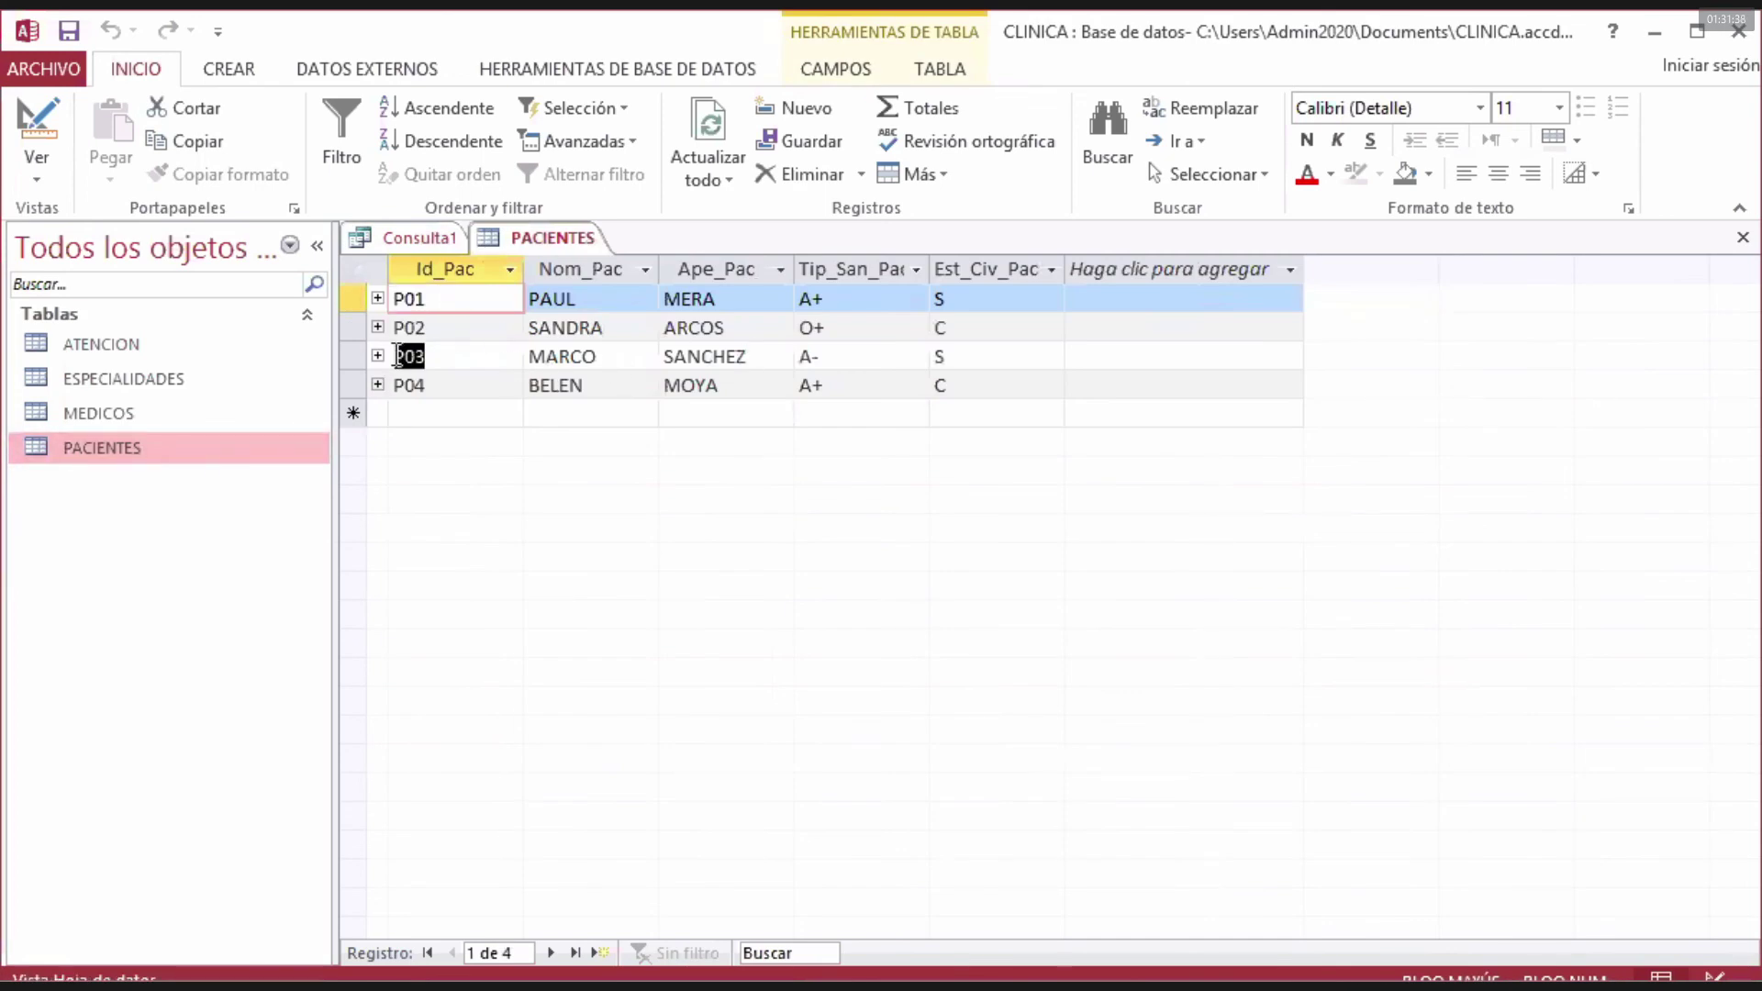
double_click(134, 347)
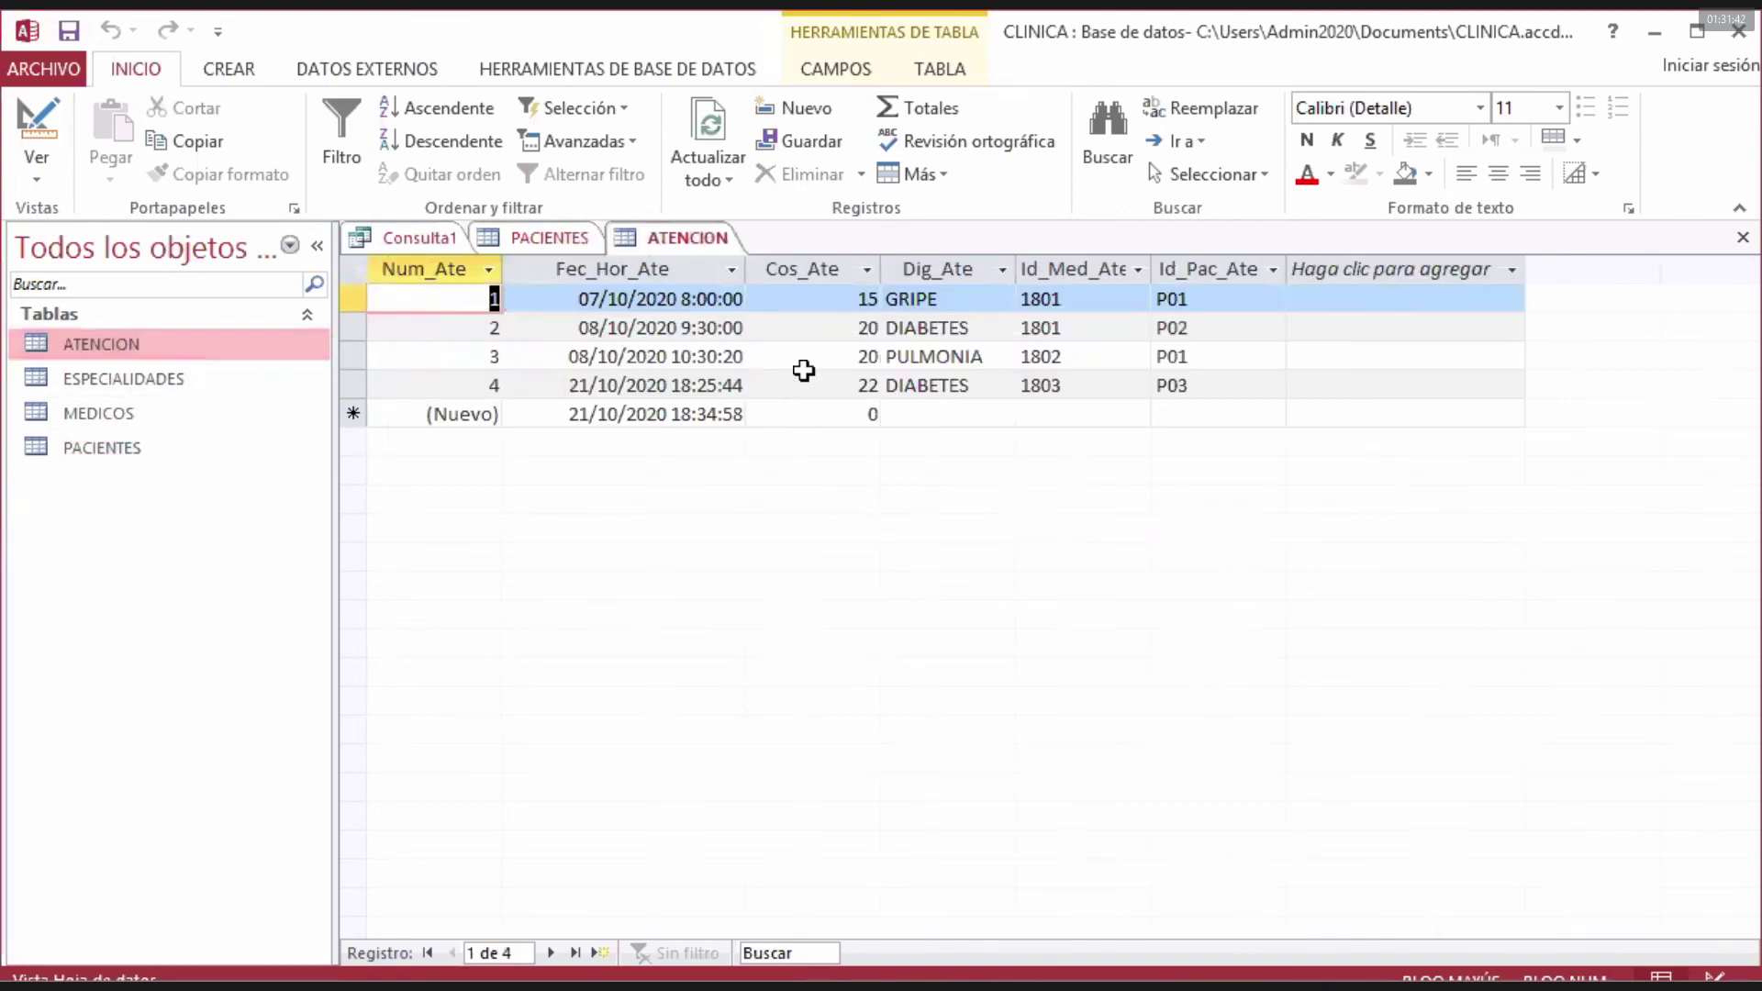
left_click(1182, 272)
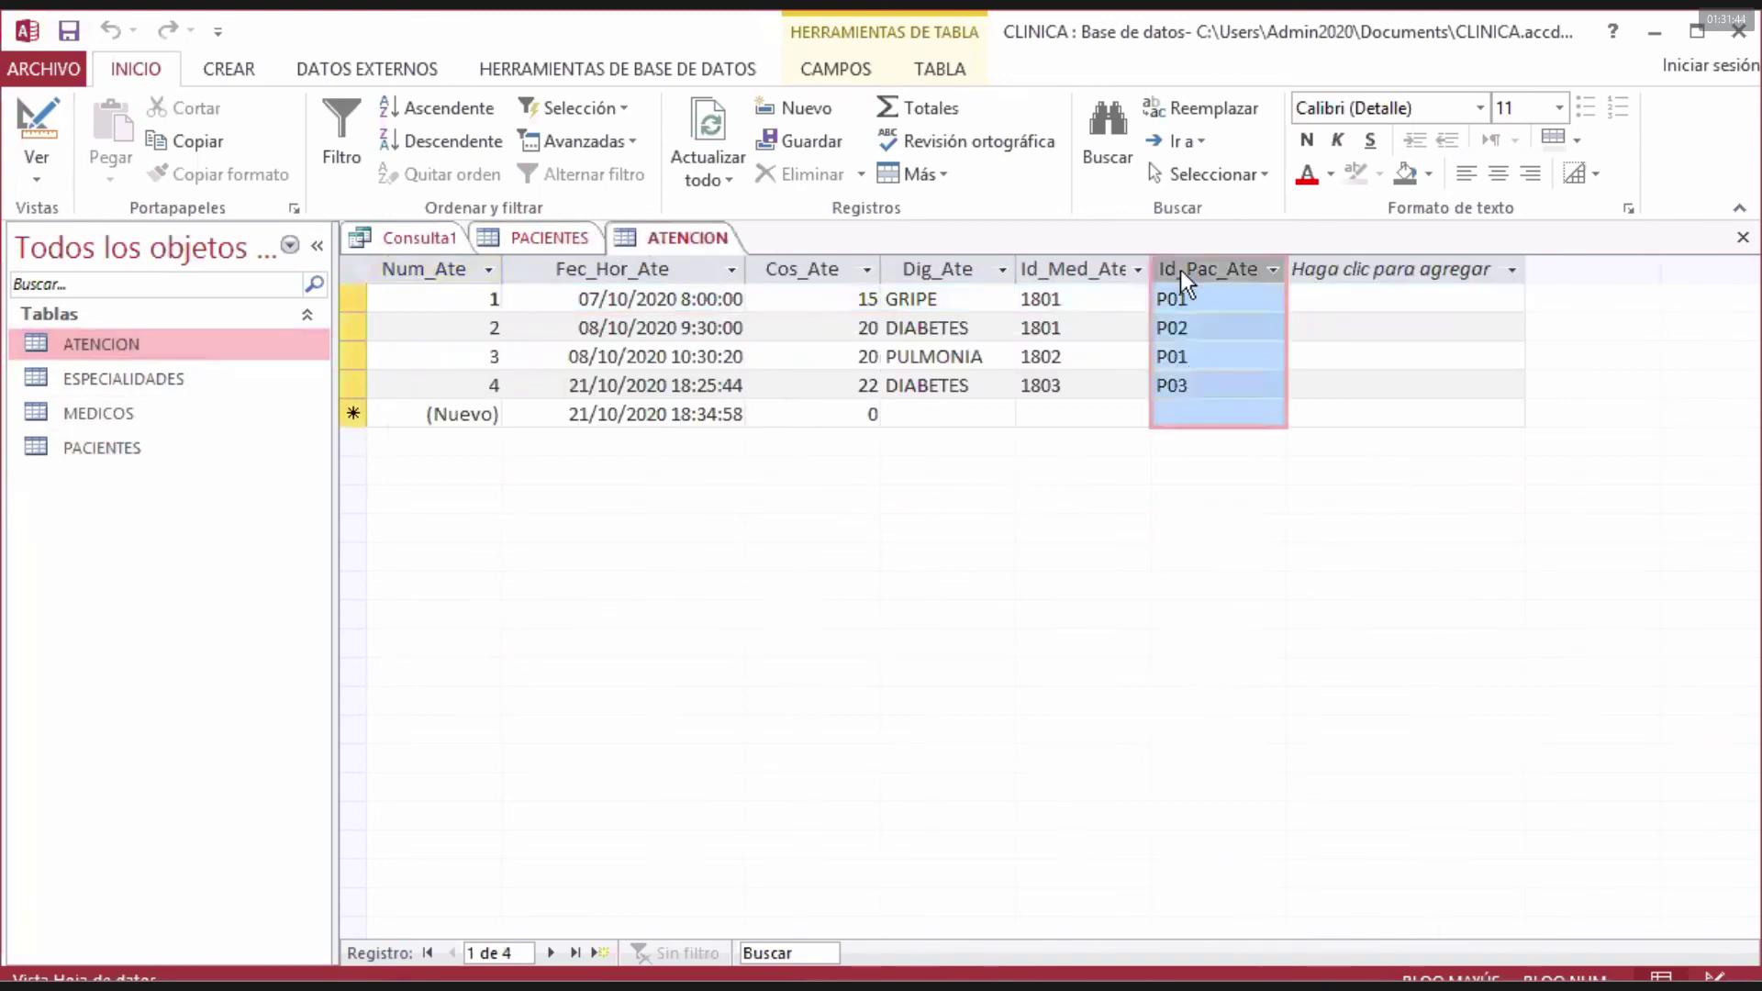
left_click_drag(1192, 385, 1024, 390)
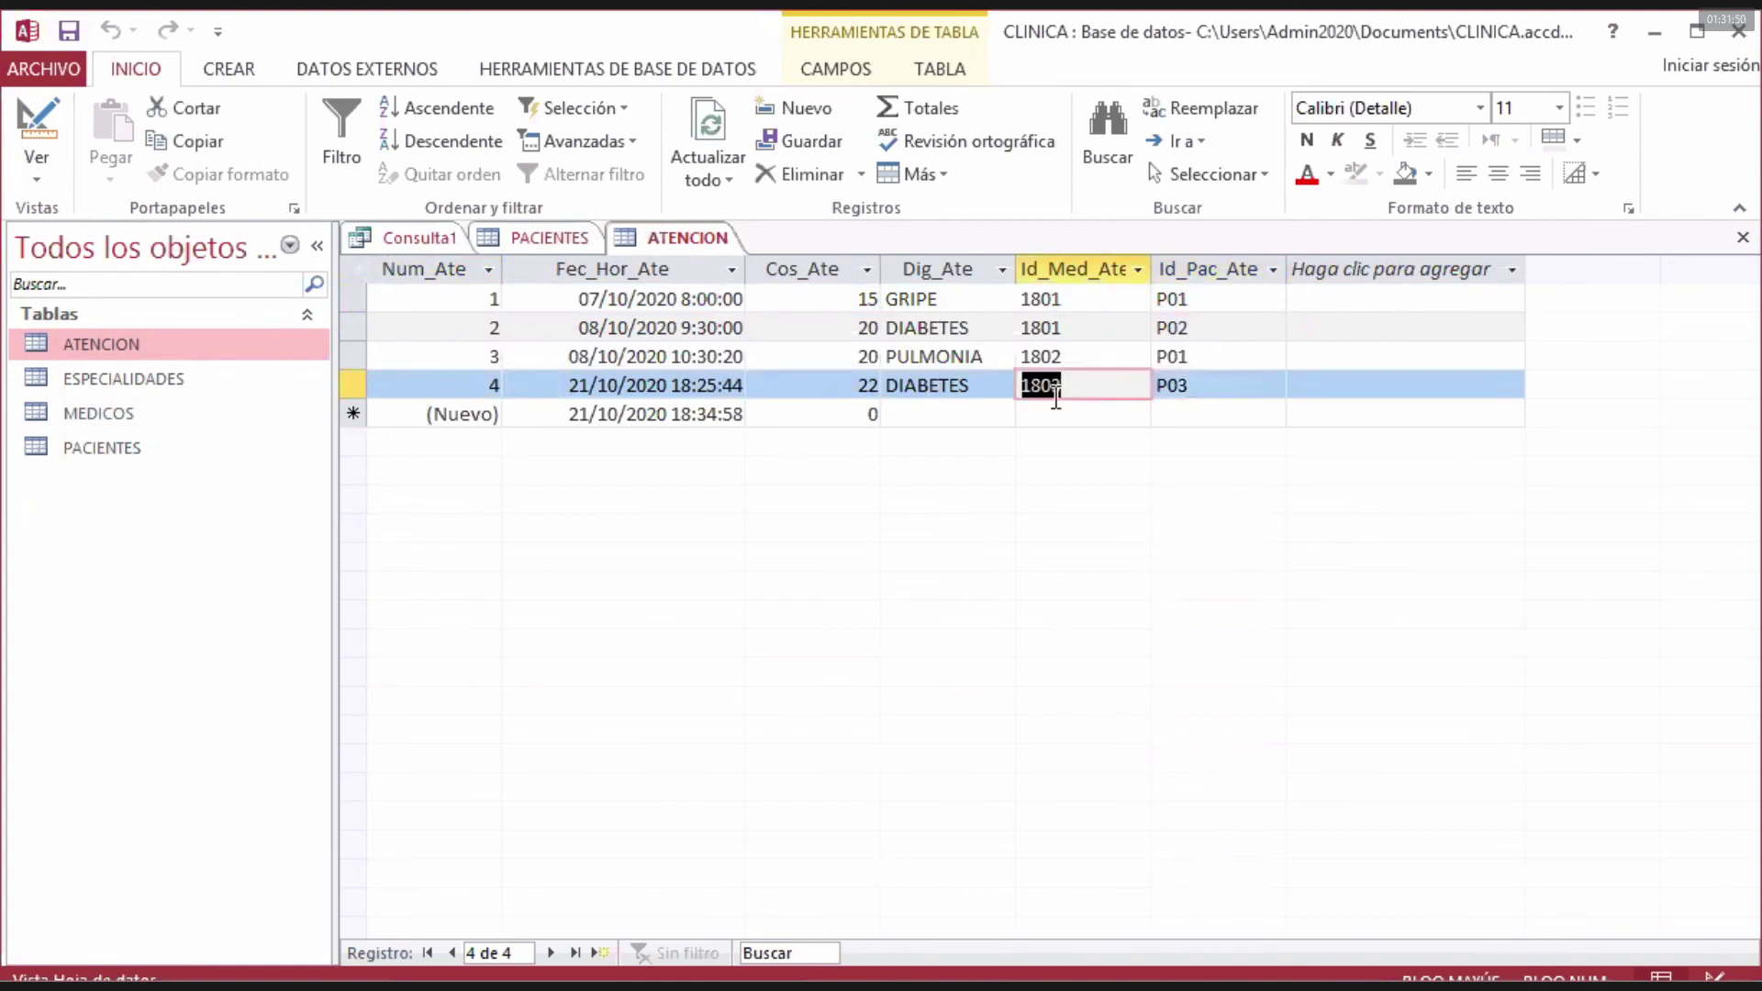
double_click(134, 418)
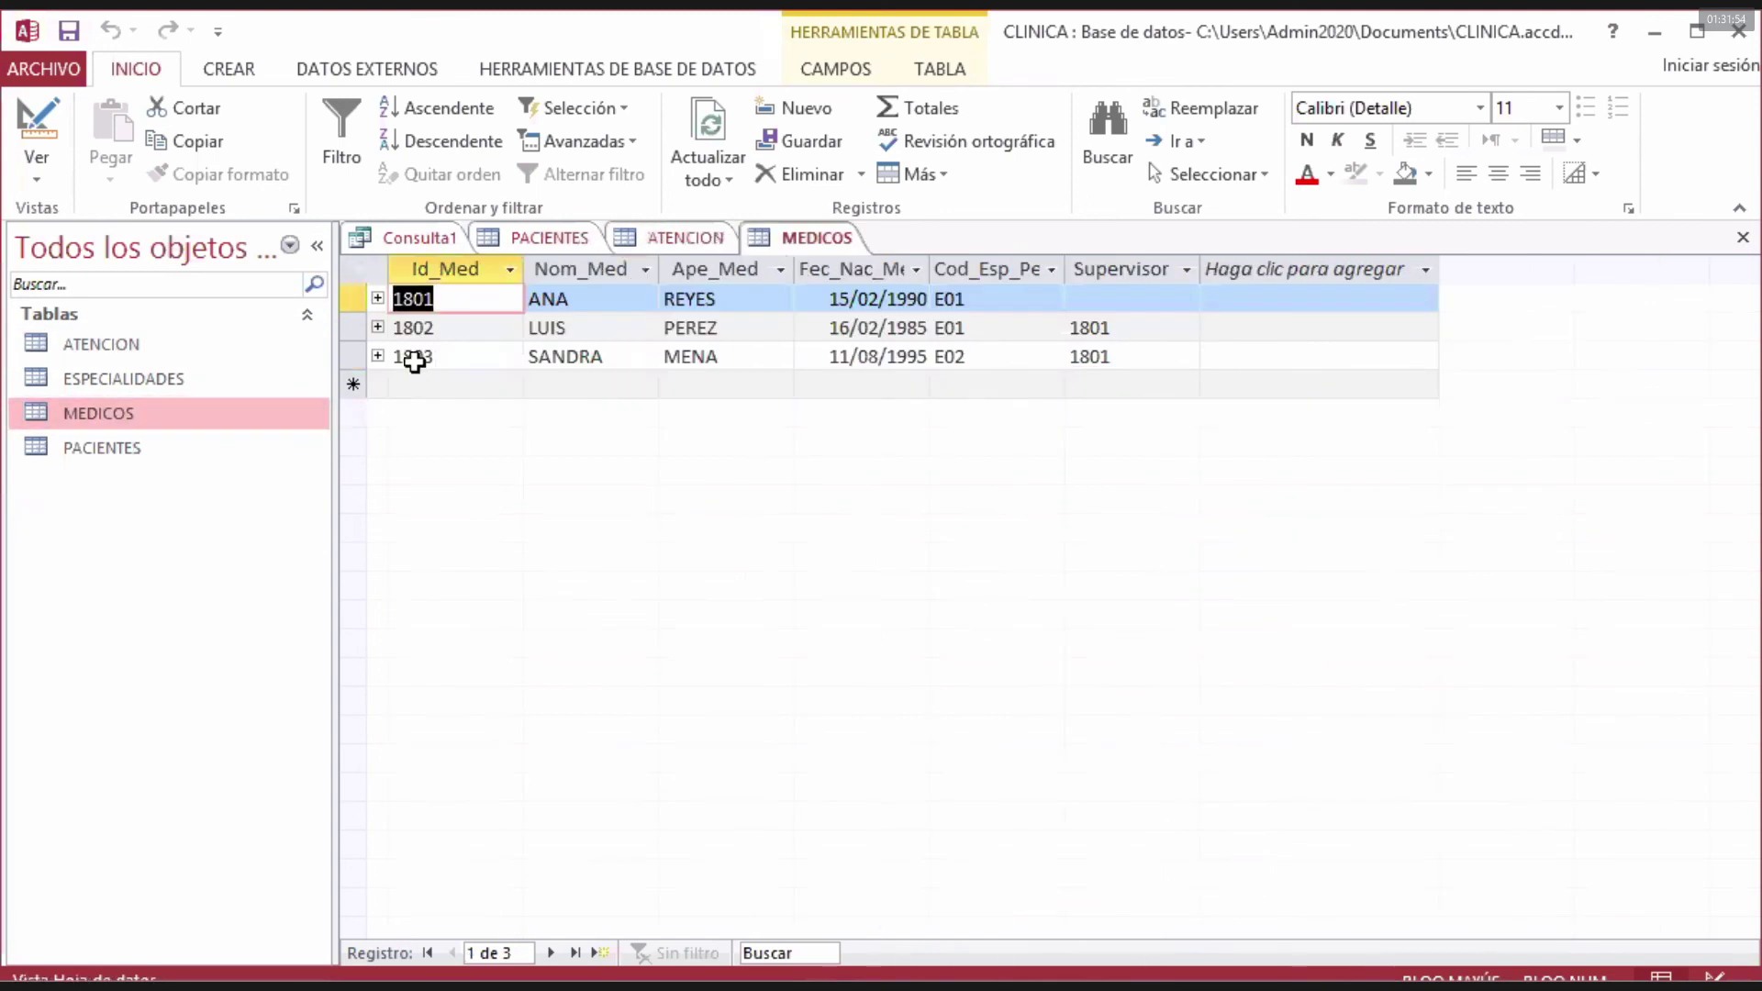
left_click_drag(453, 360, 393, 361)
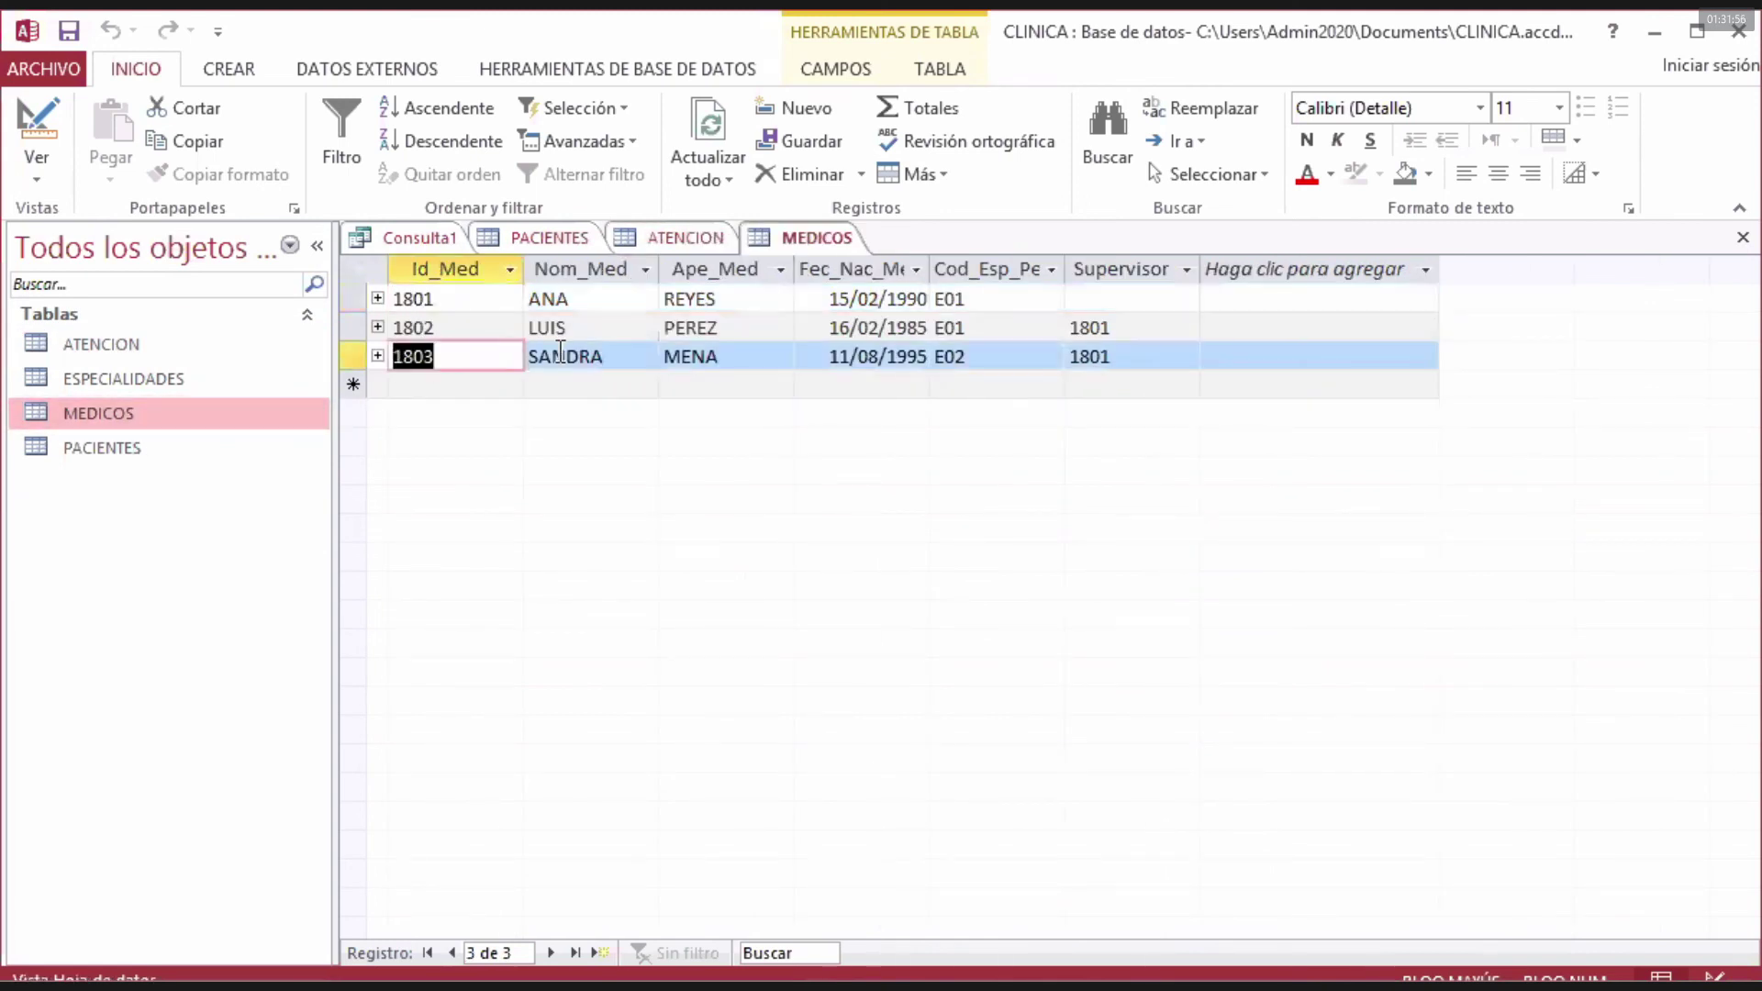
left_click_drag(735, 358, 657, 389)
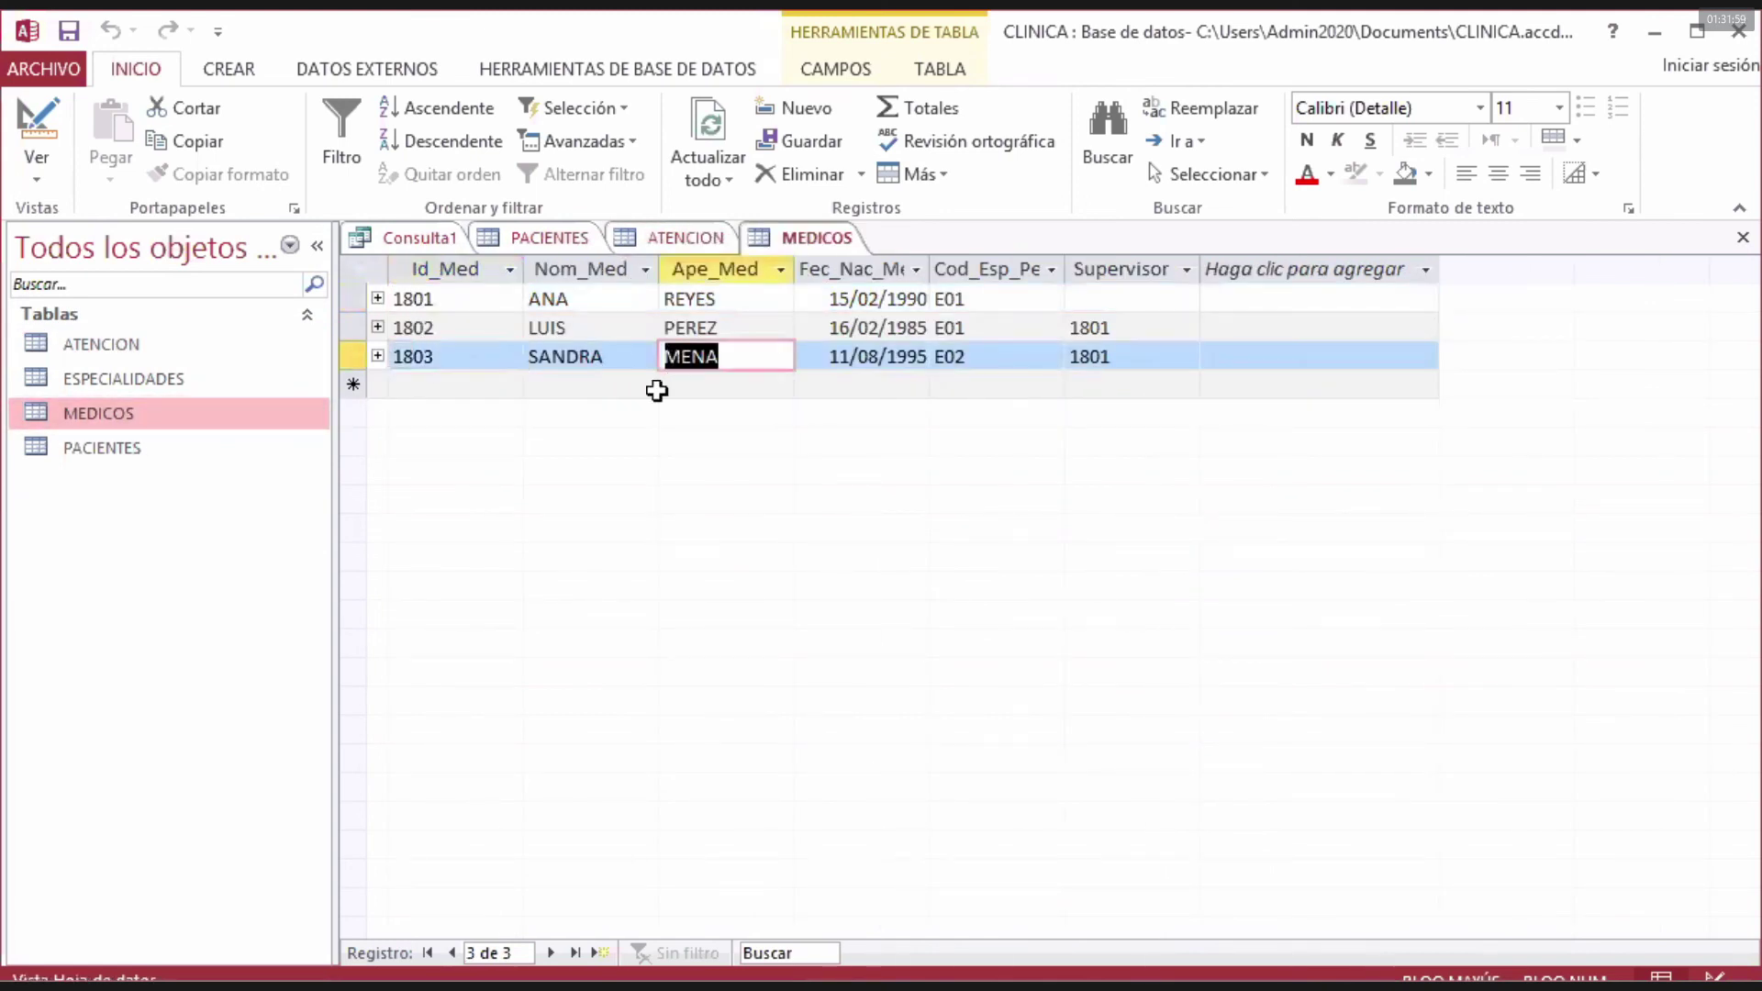
- Go back to the Consulta1 query and switch it to design view
left_click(420, 240)
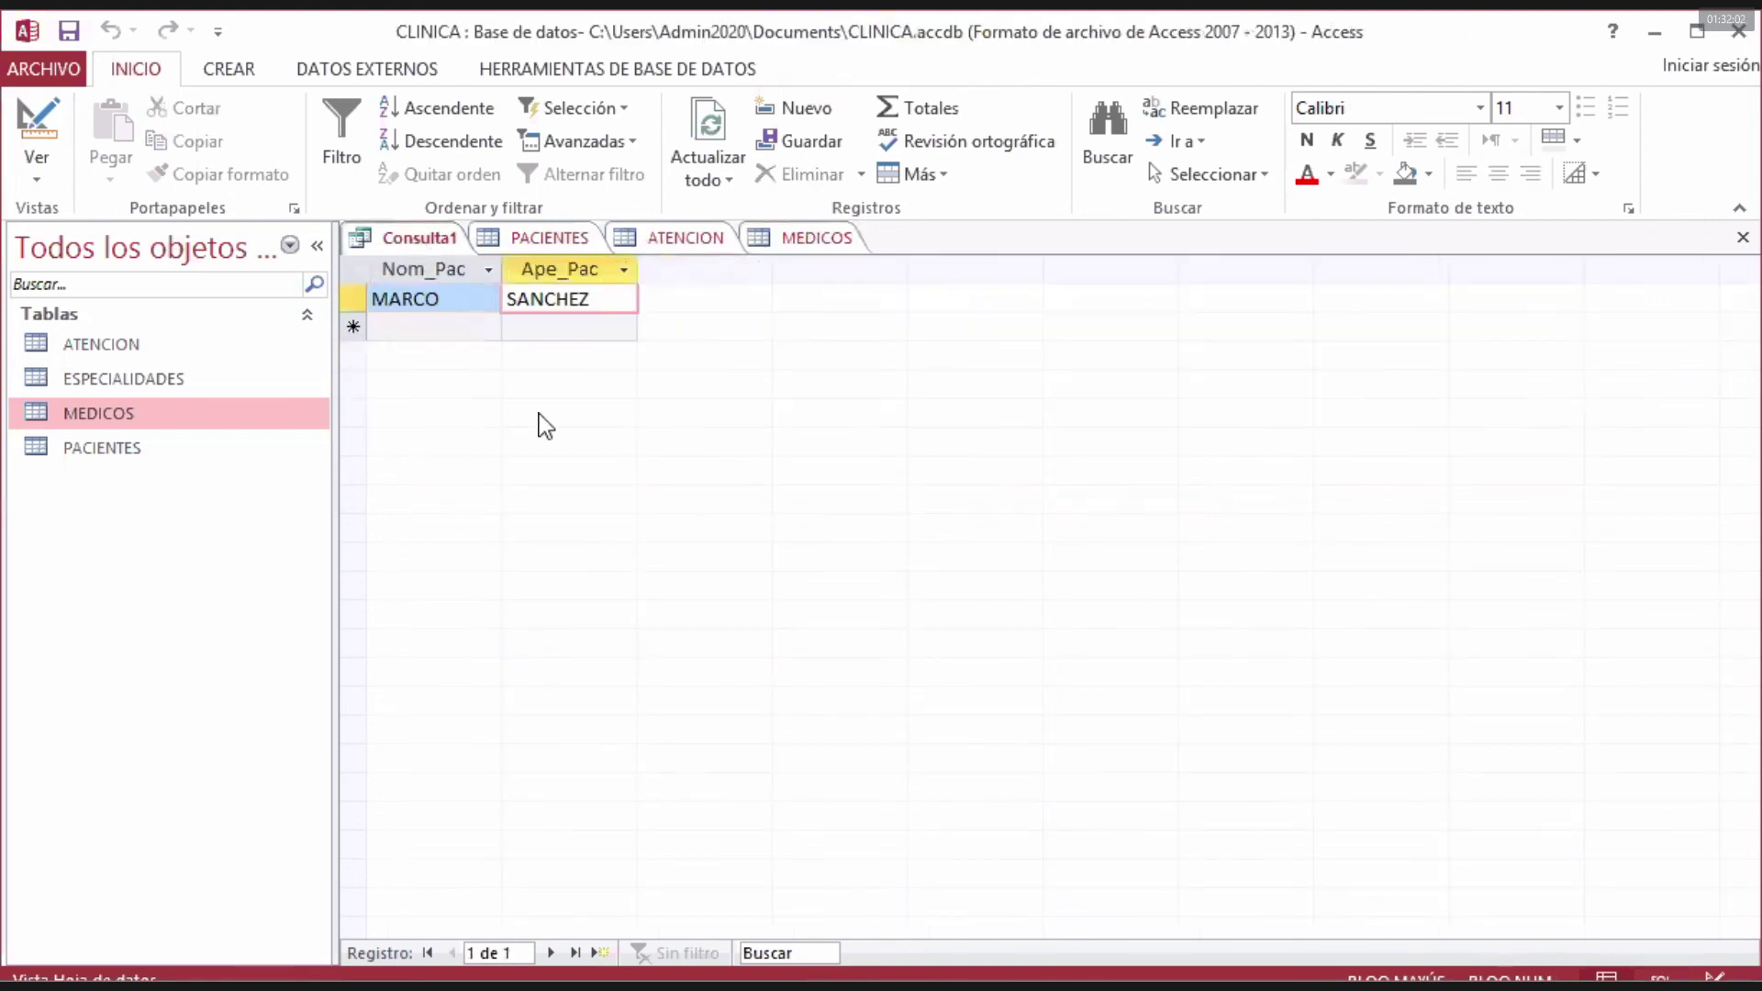
right_click(431, 241)
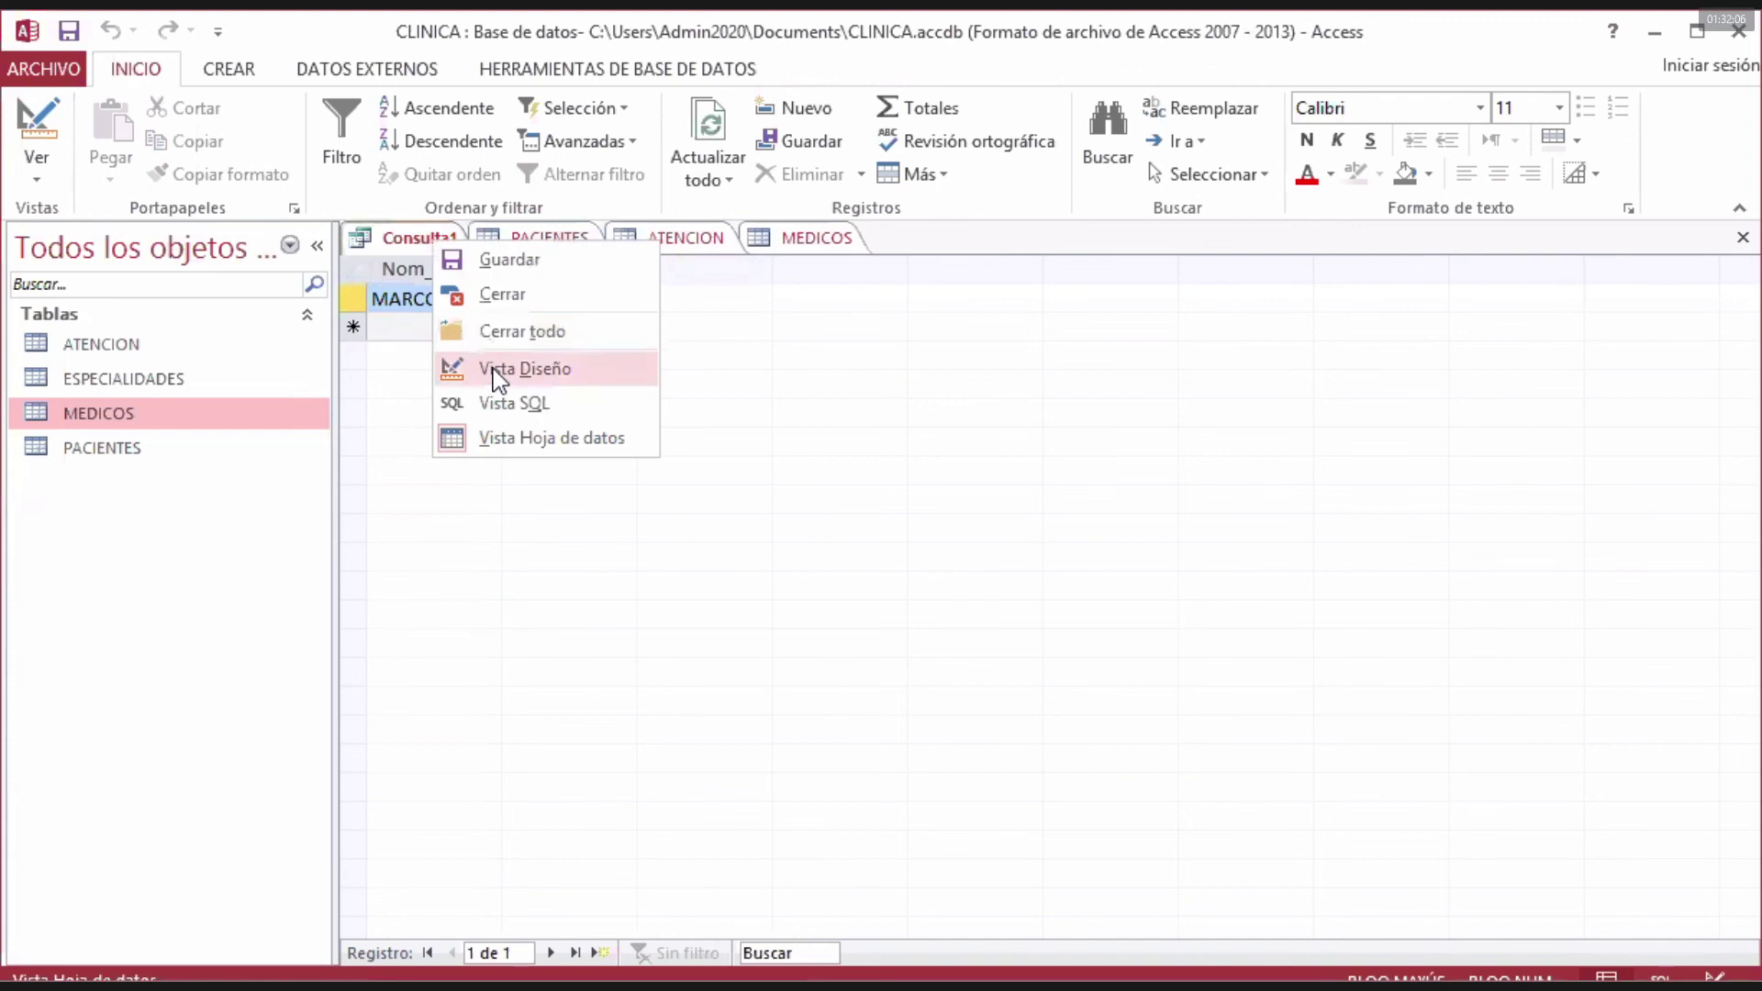
left_click(497, 370)
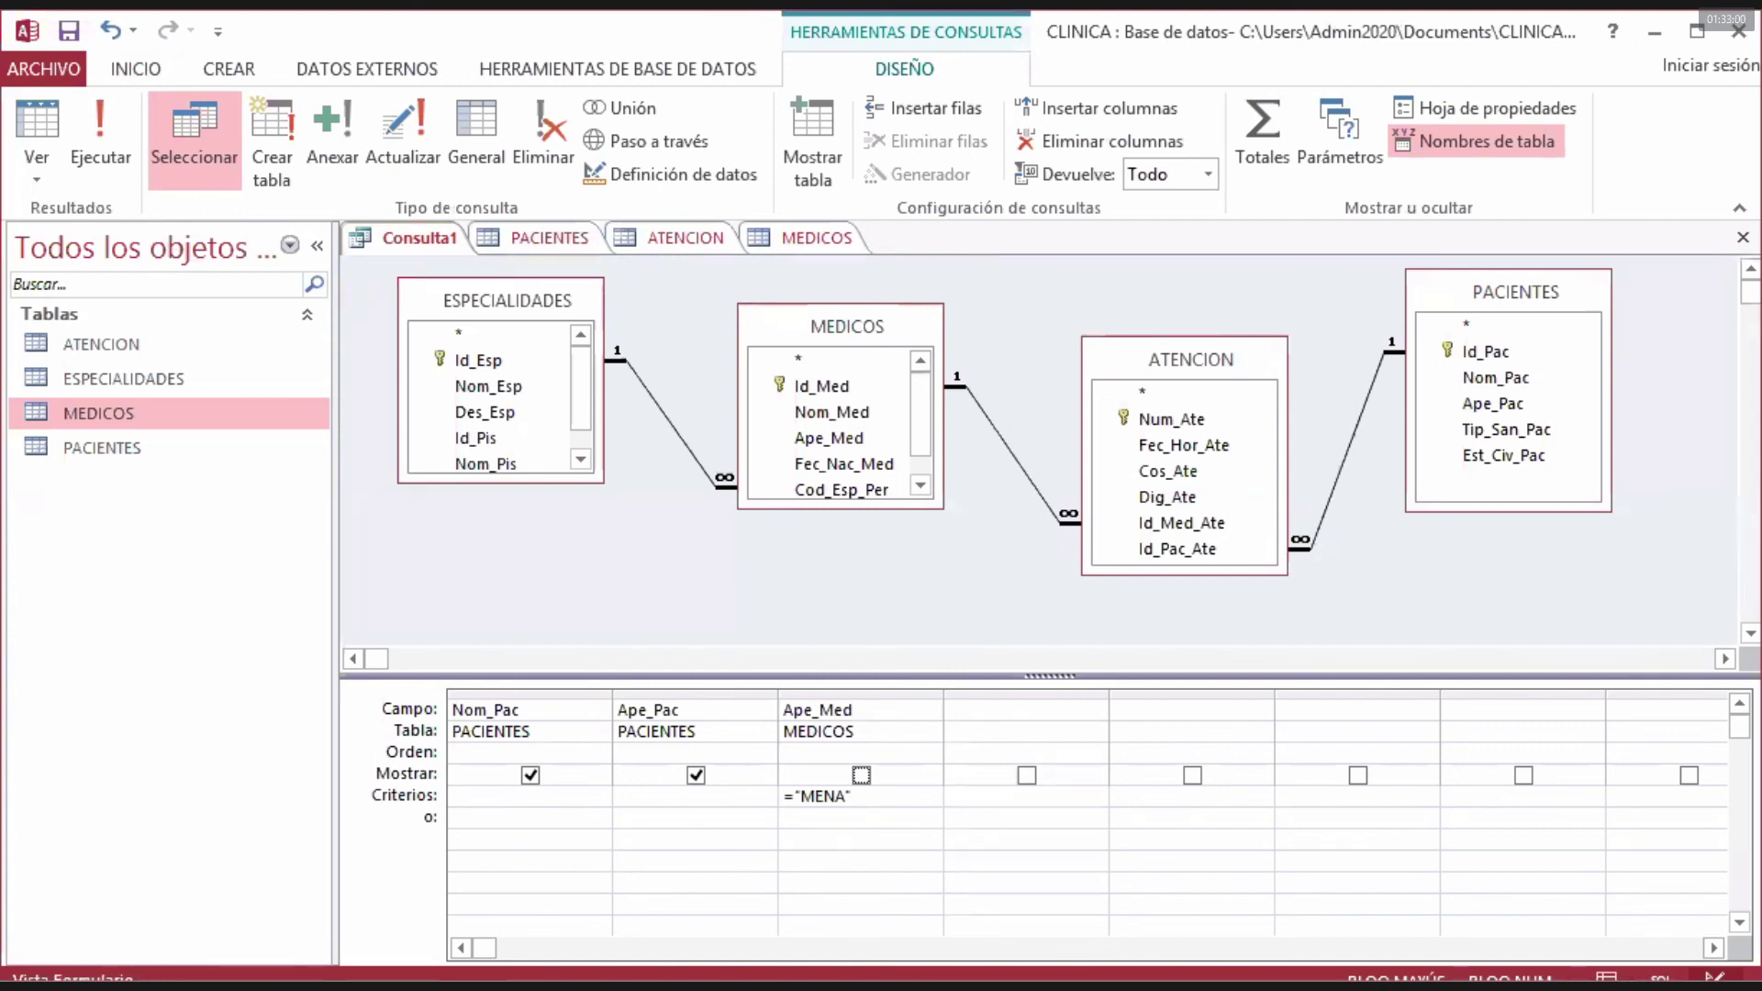
- Switch to Notepad and add the heading "DEBER:" below the exercise statement, leaving one blank line between them
key("alt+Tab")
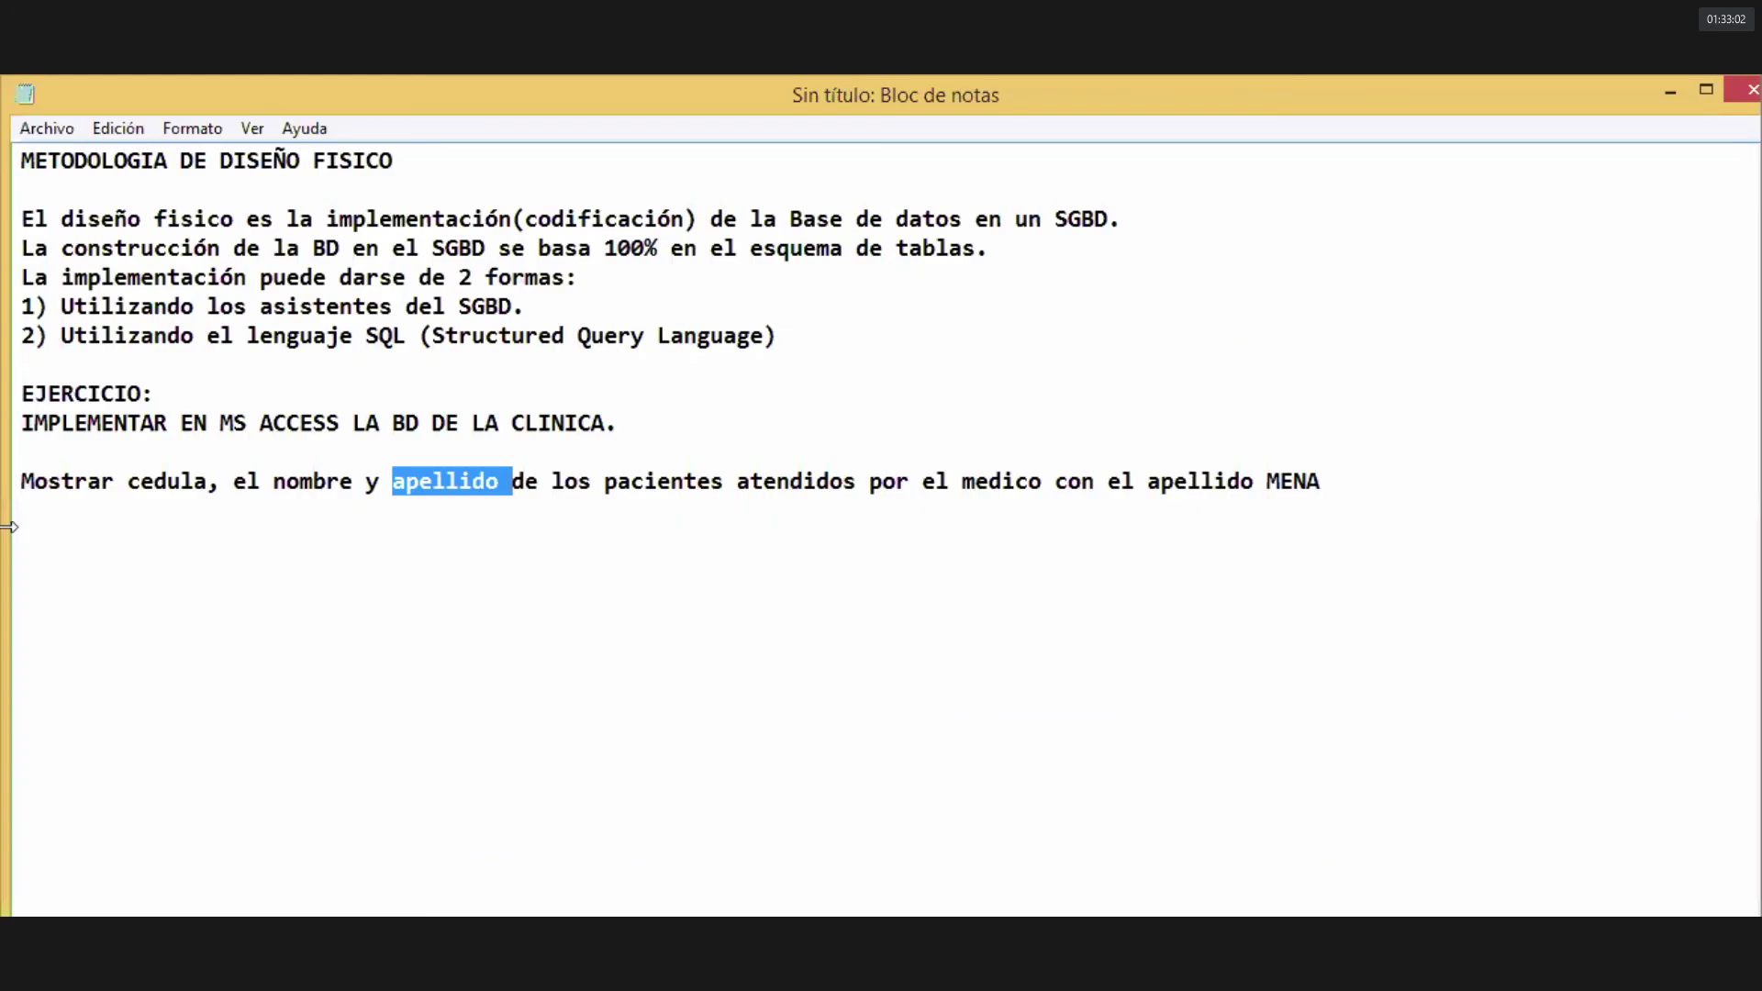
left_click(76, 575)
key("End")
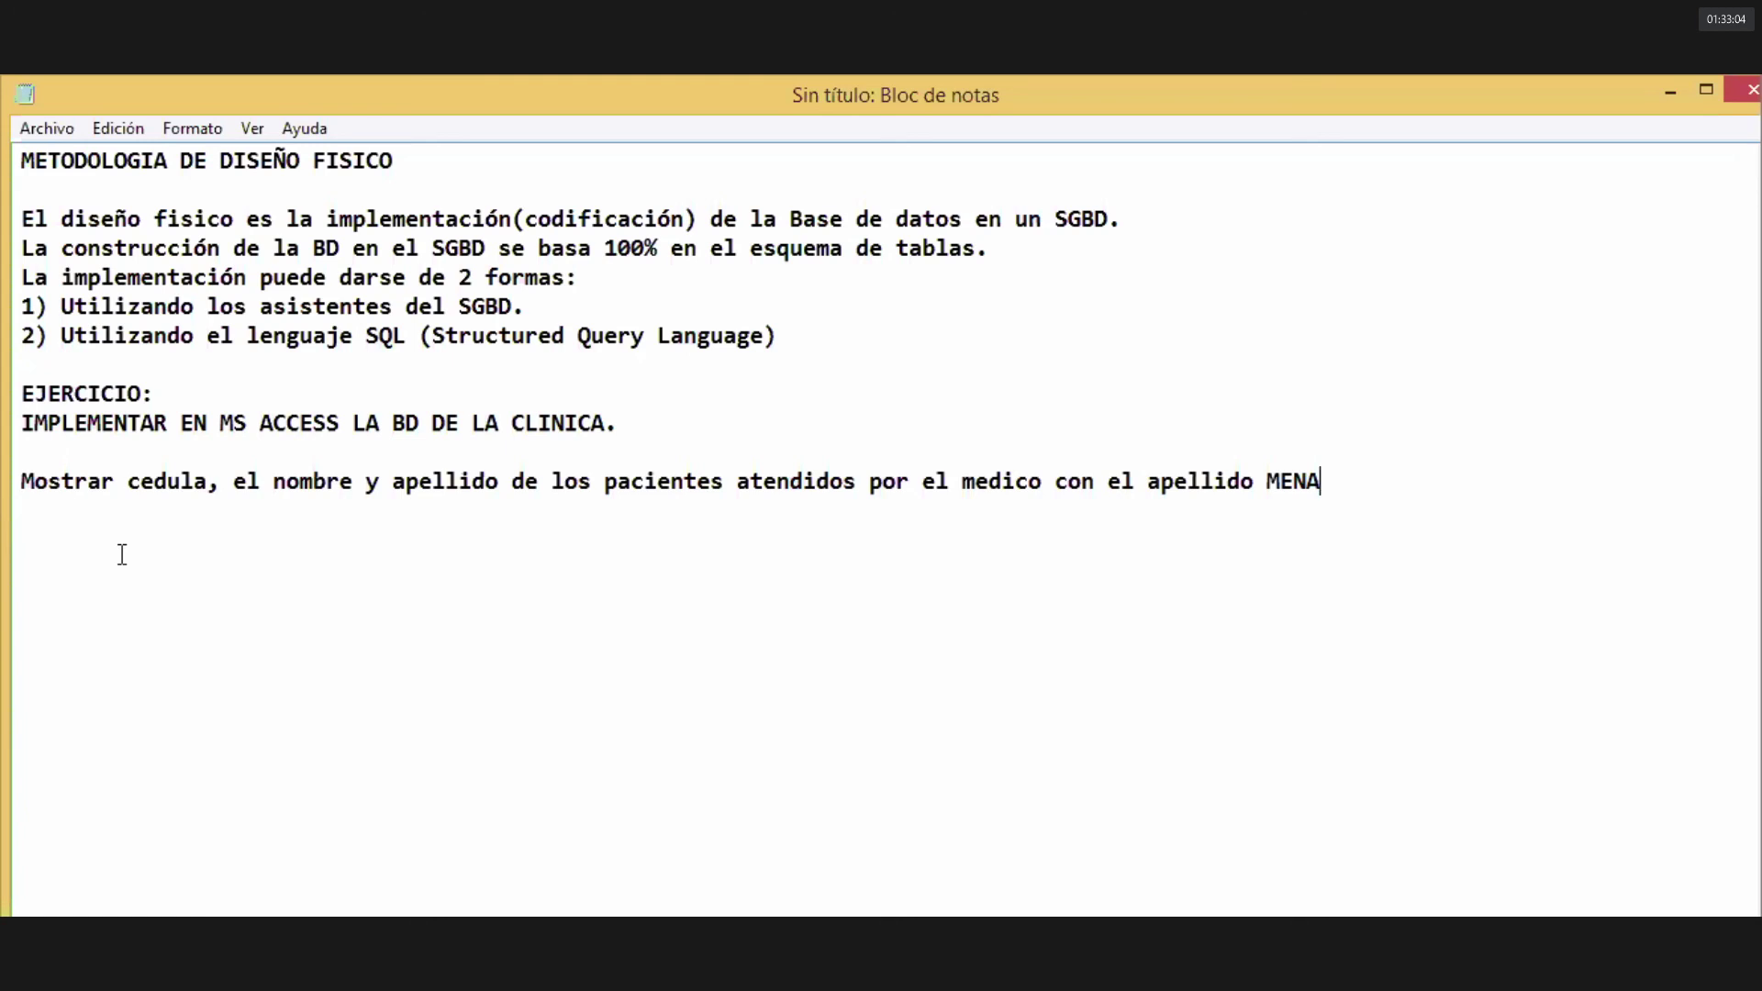
key("Return")
key("Return")
type("deber")
key("BackSpace")
key("BackSpace")
key("BackSpace")
key("BackSpace")
key("BackSpace")
type("DEBER:")
key("Return")
- Write under the heading "IMPLEMENTAR EN ACCESS LA BD DE LA FISEI E INSERTAR 3 DATOS EN CADA TABLA RESPETANDO LA INTEGRIDAD REFERENCIAL."
type("IM")
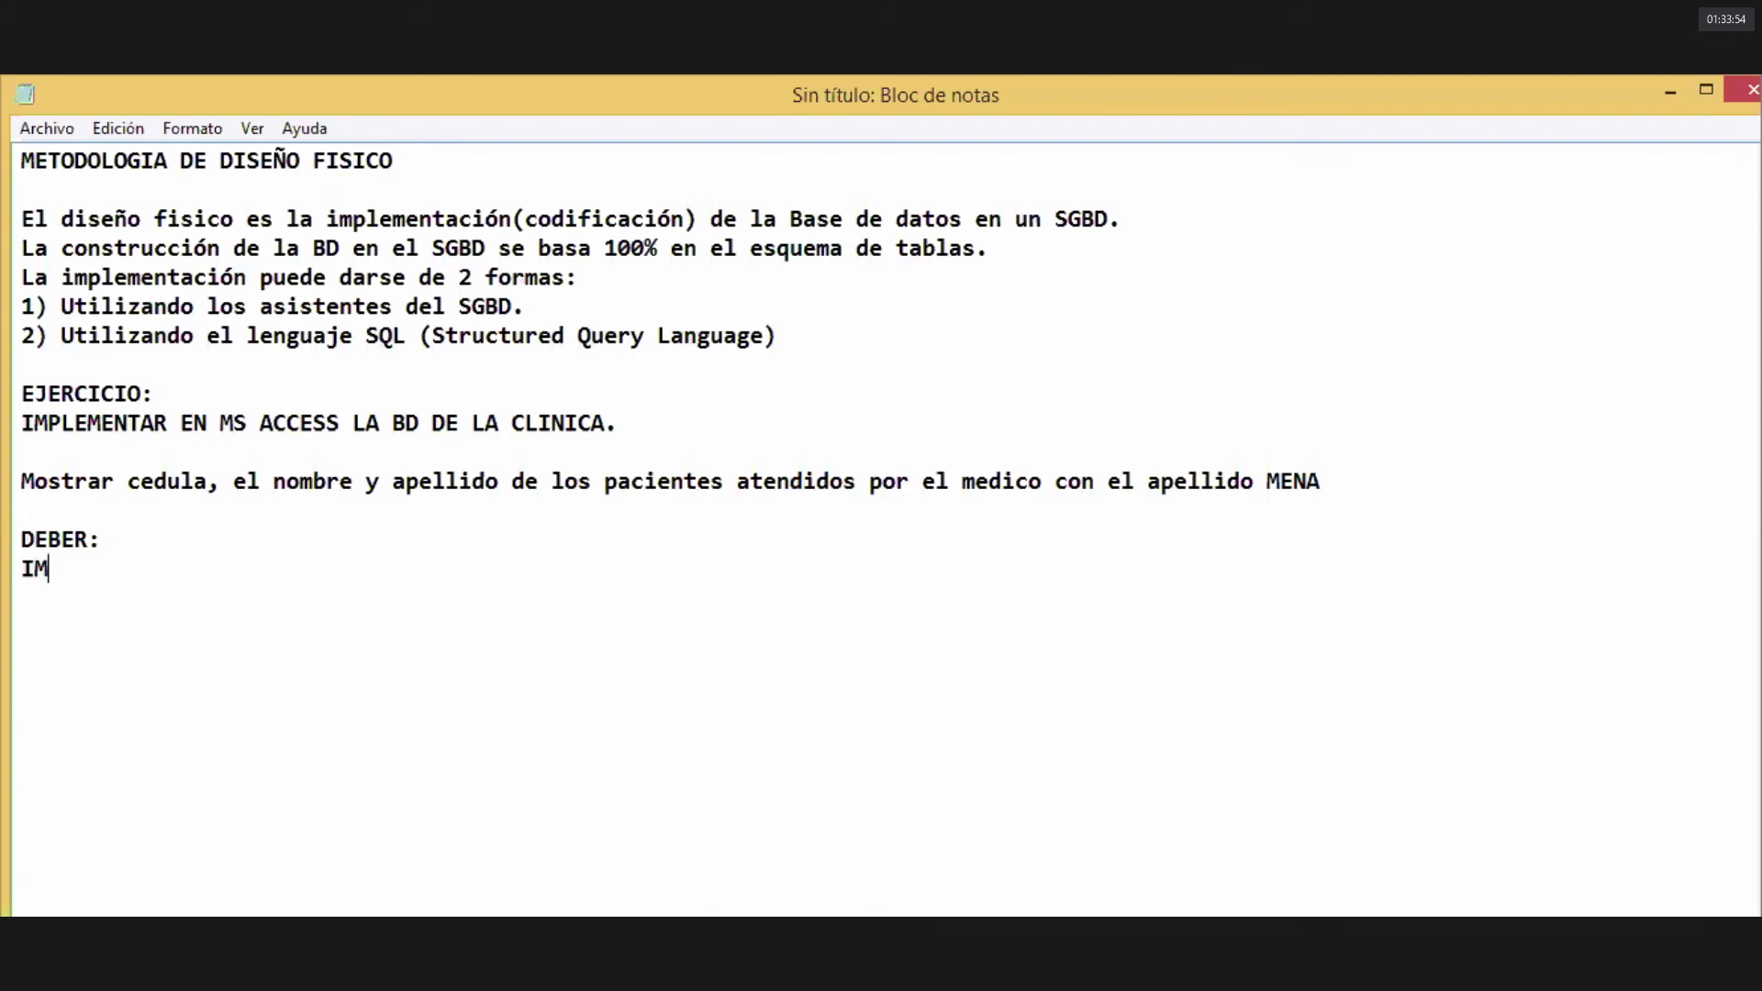
type("PLEMENTAR ")
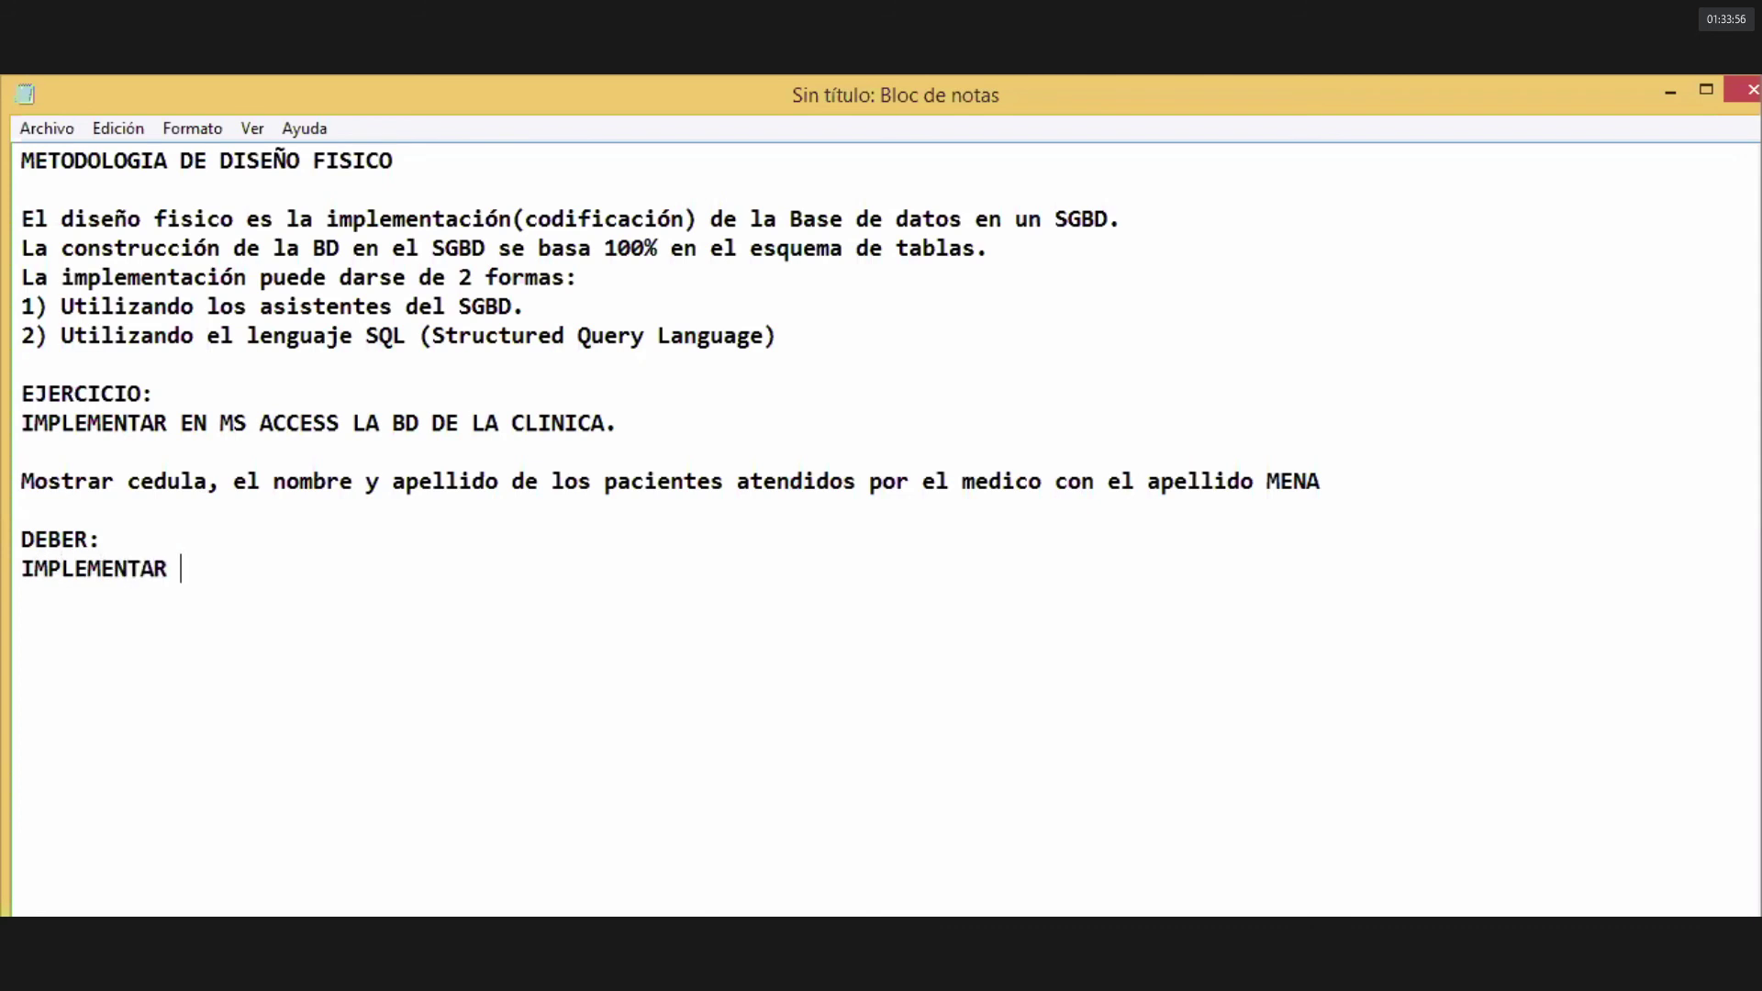
type("EN ACCESS L")
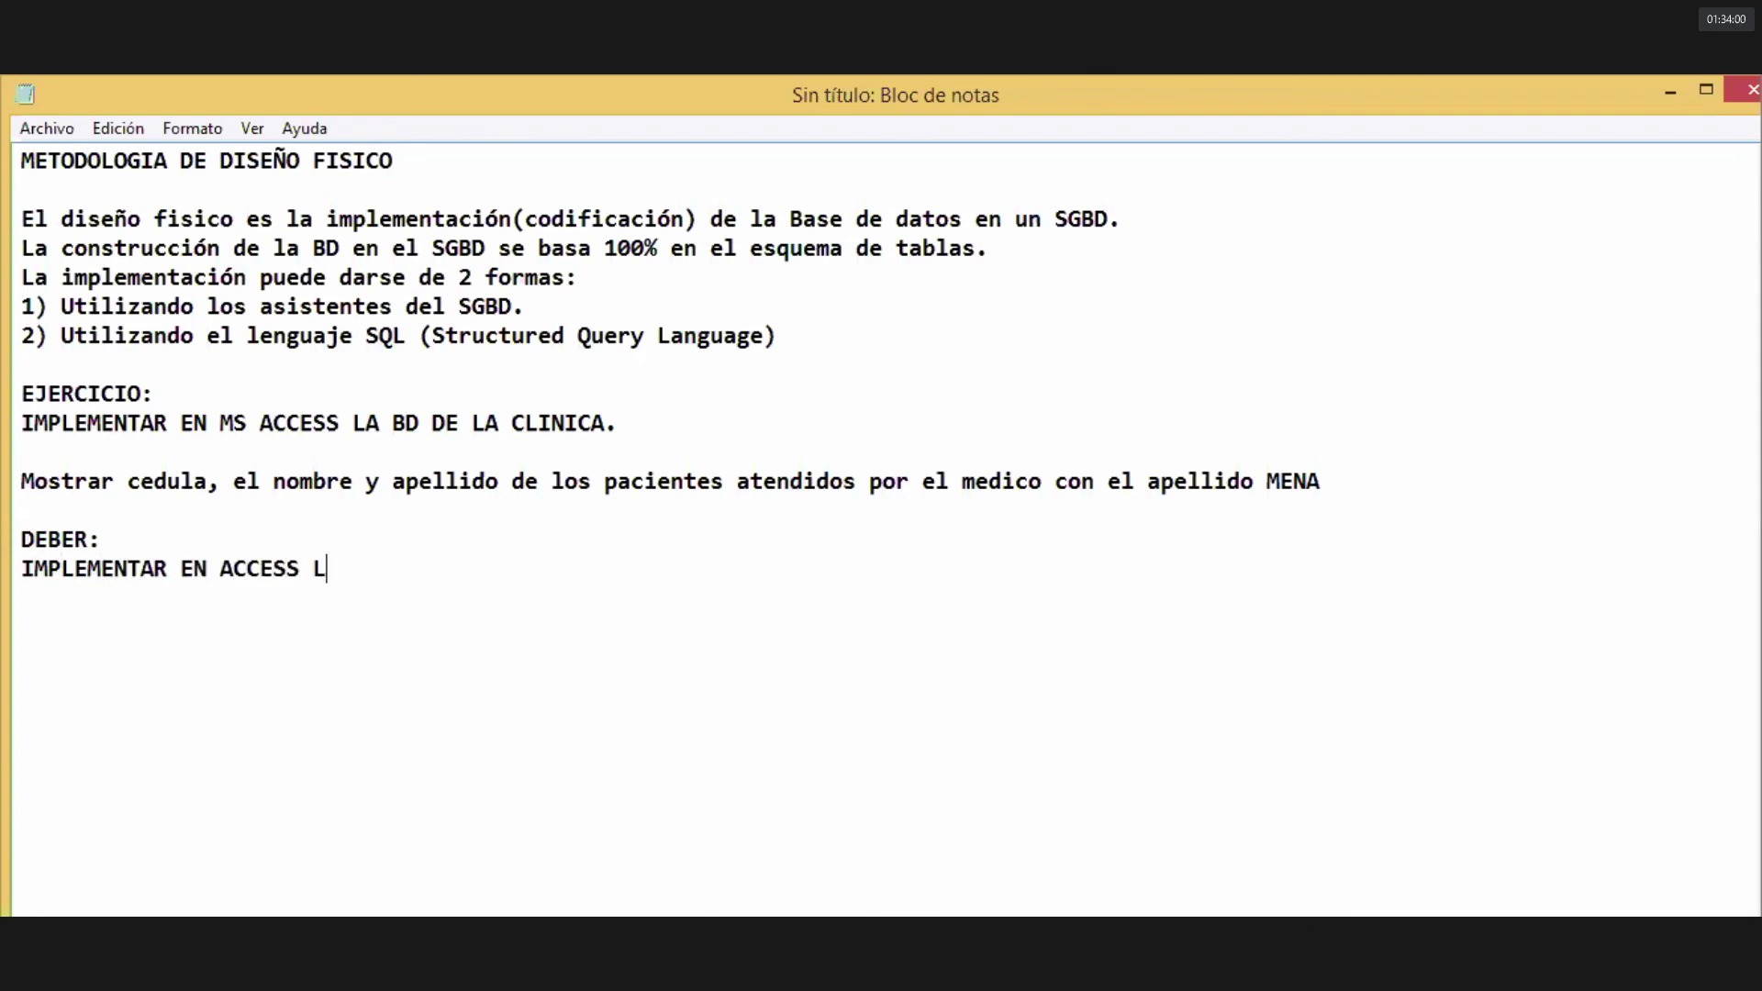
type("A BD DE LA FIS")
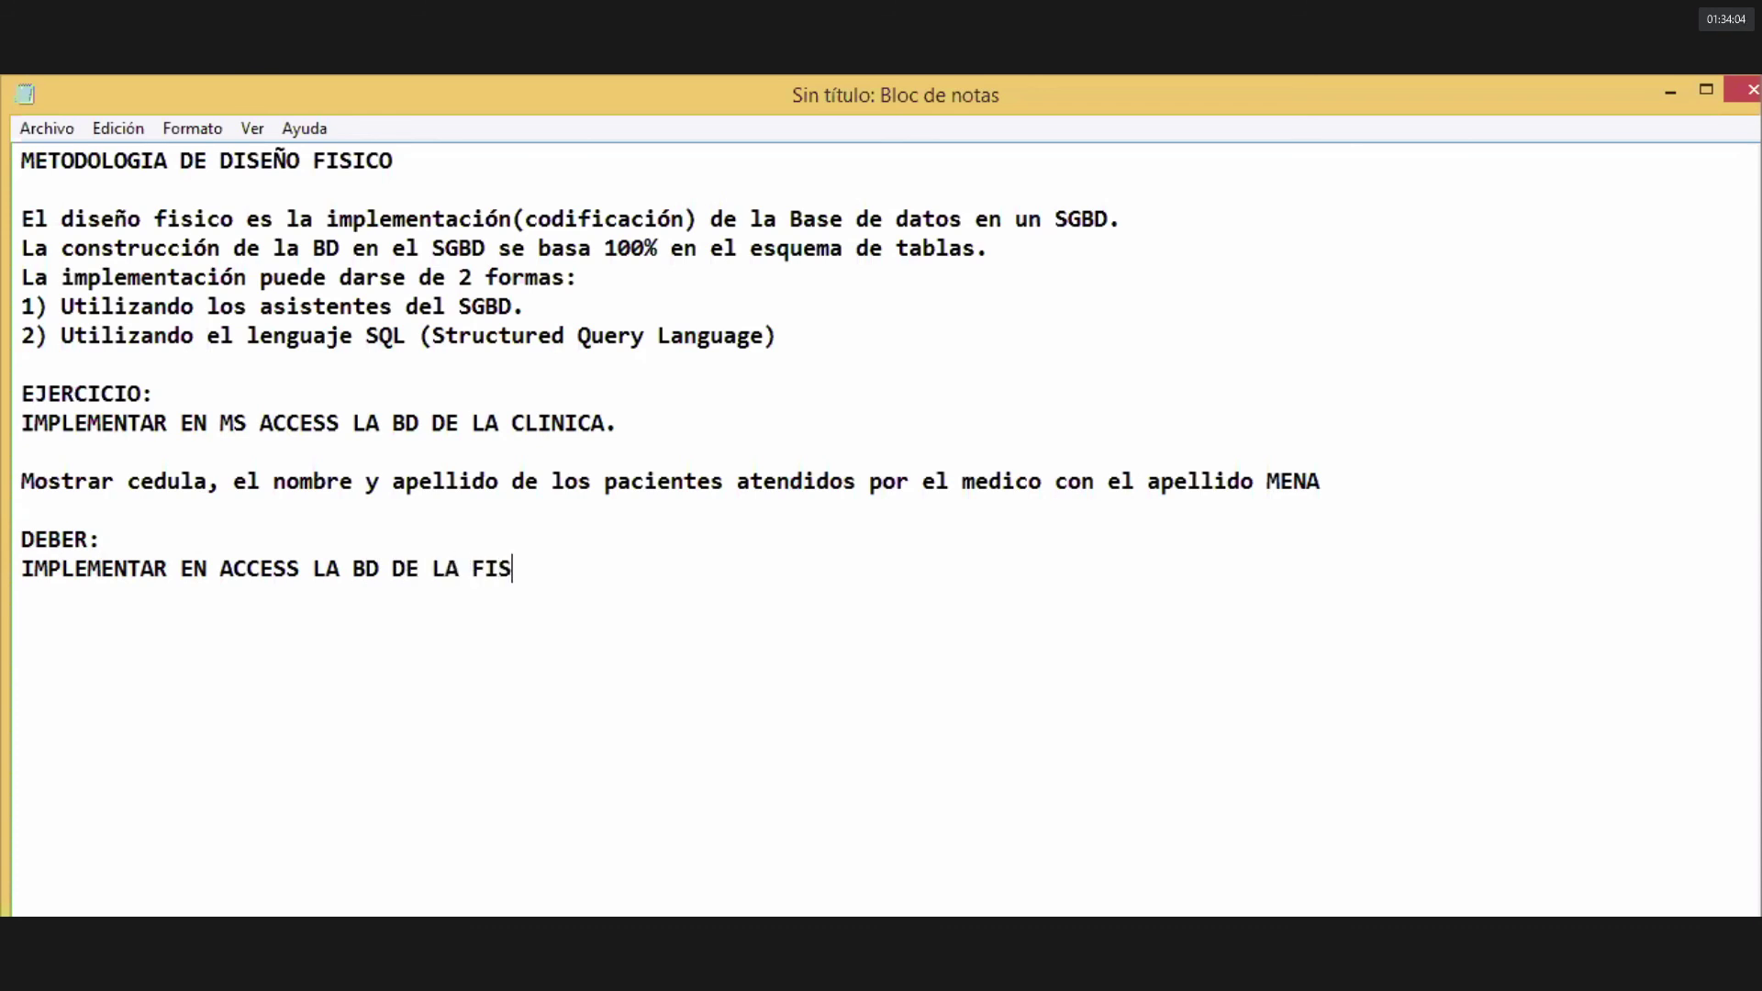
type("EI E ING")
key("BackSpace")
type("SERTAR ")
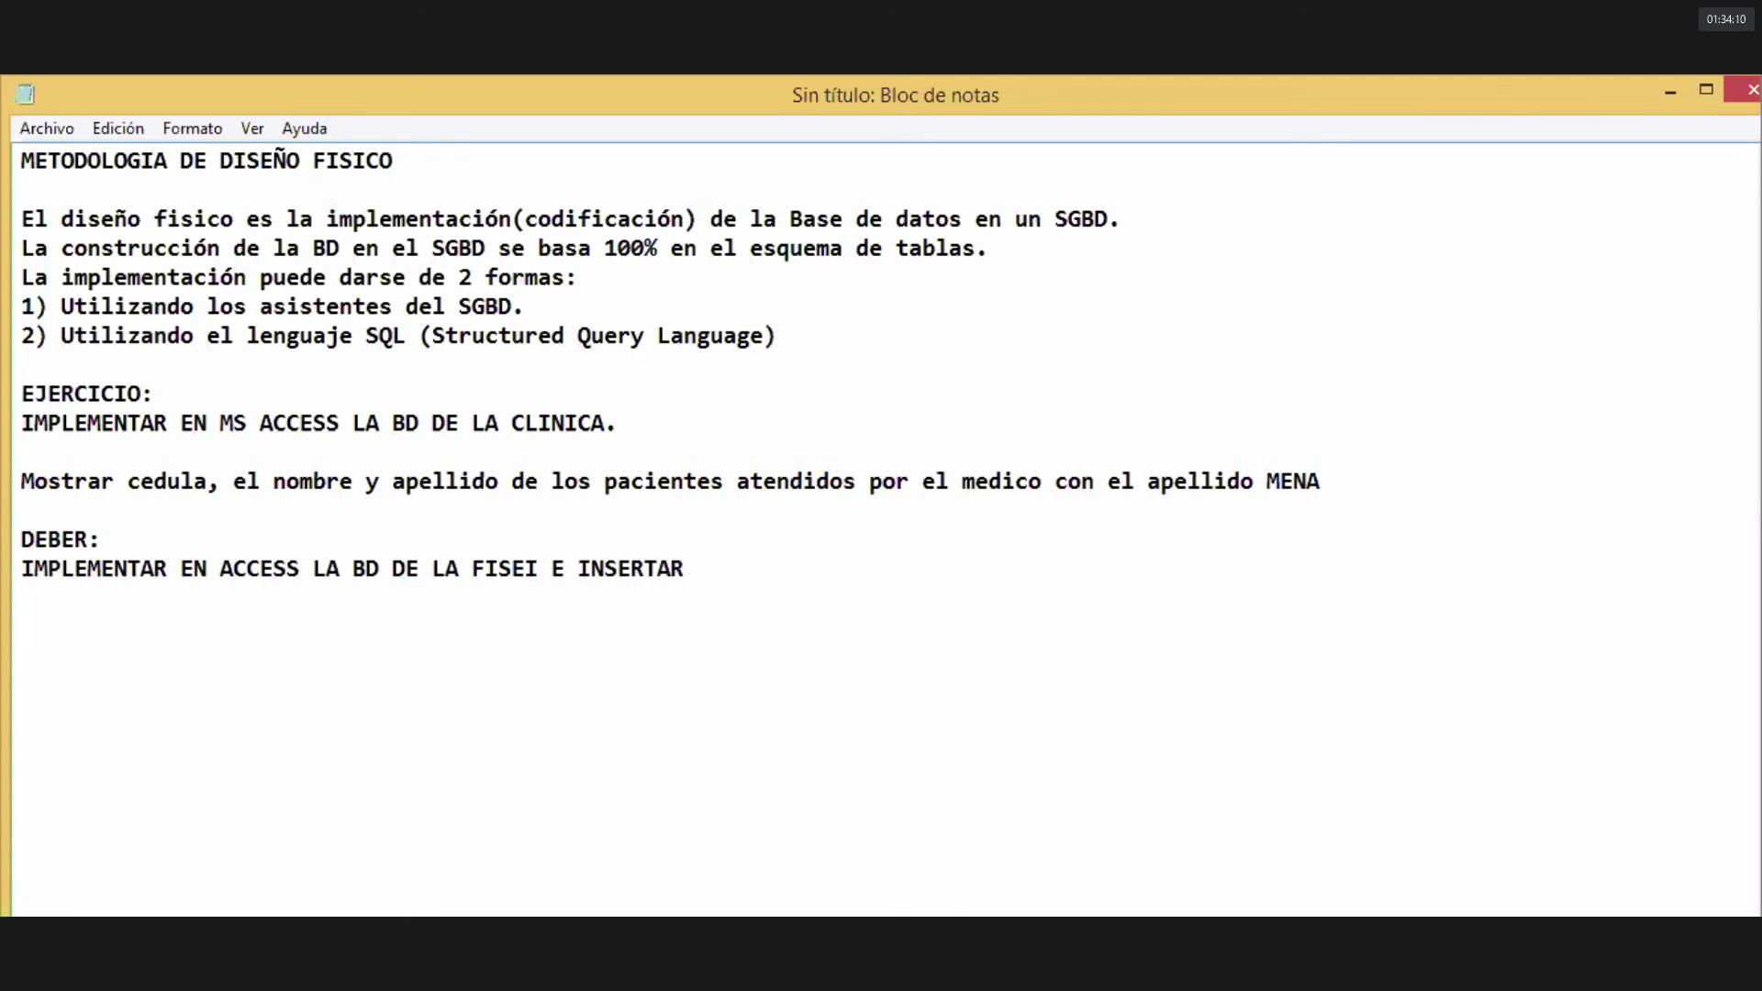
type("3 DAT")
type("EN CADA TAB")
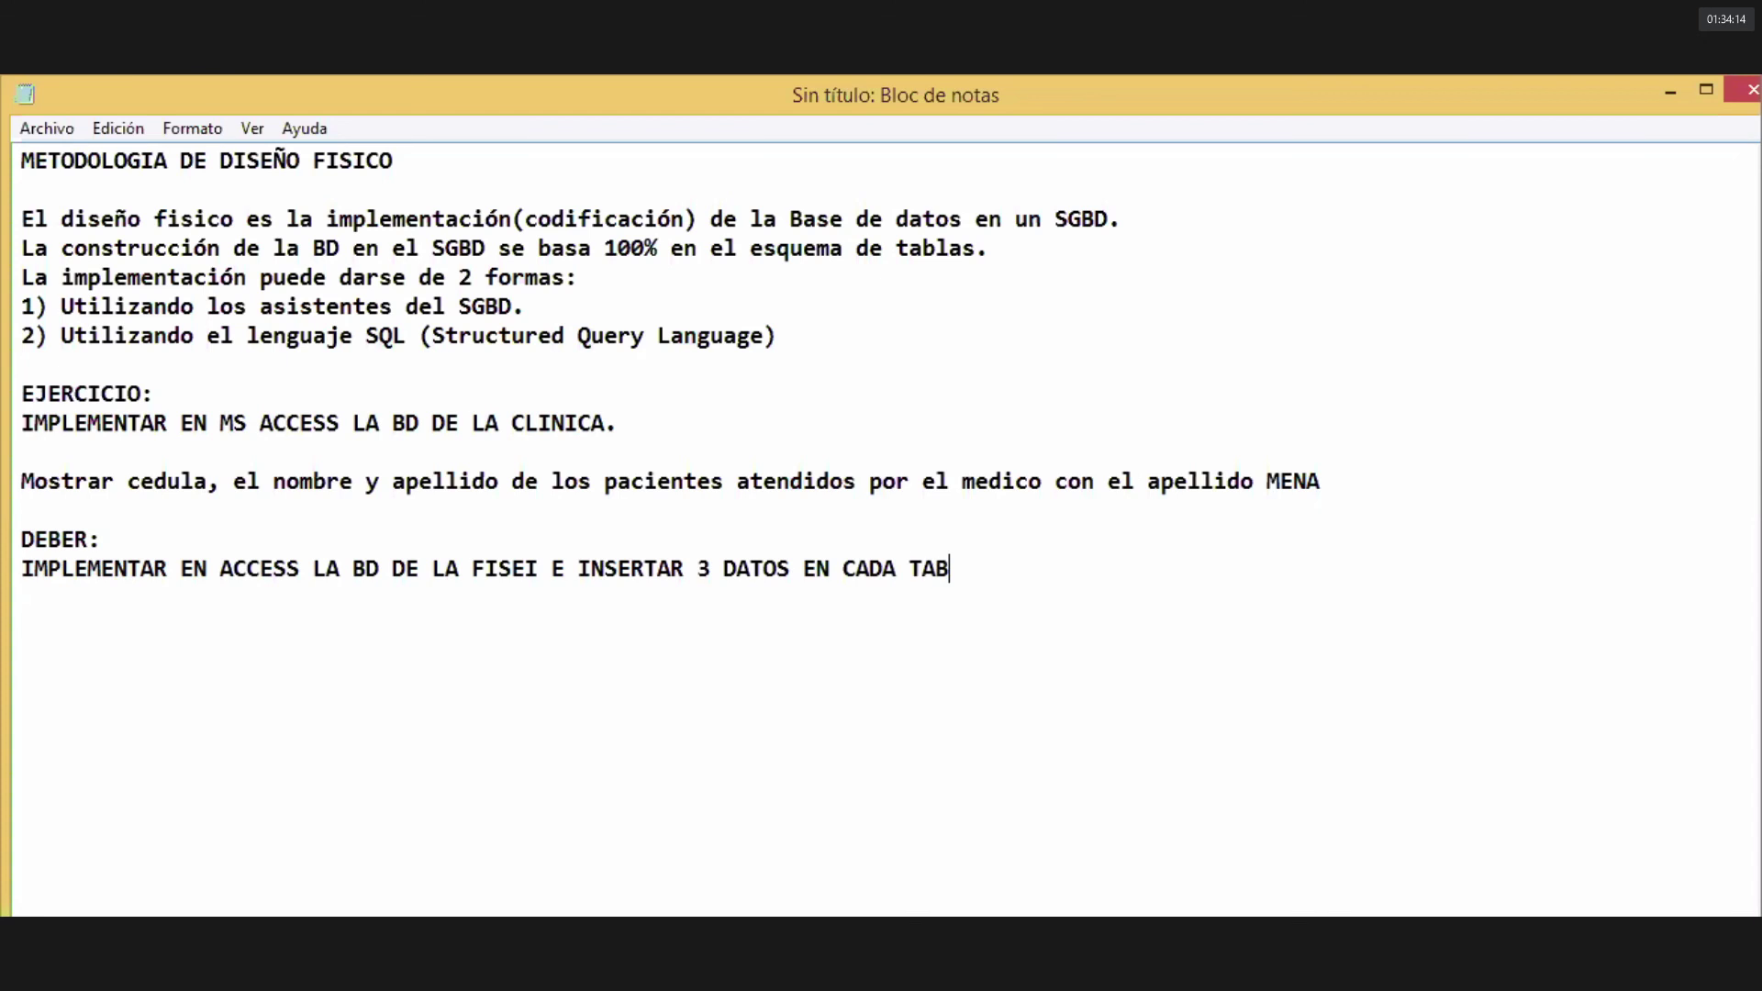
type("LA RESPETANDO LA I")
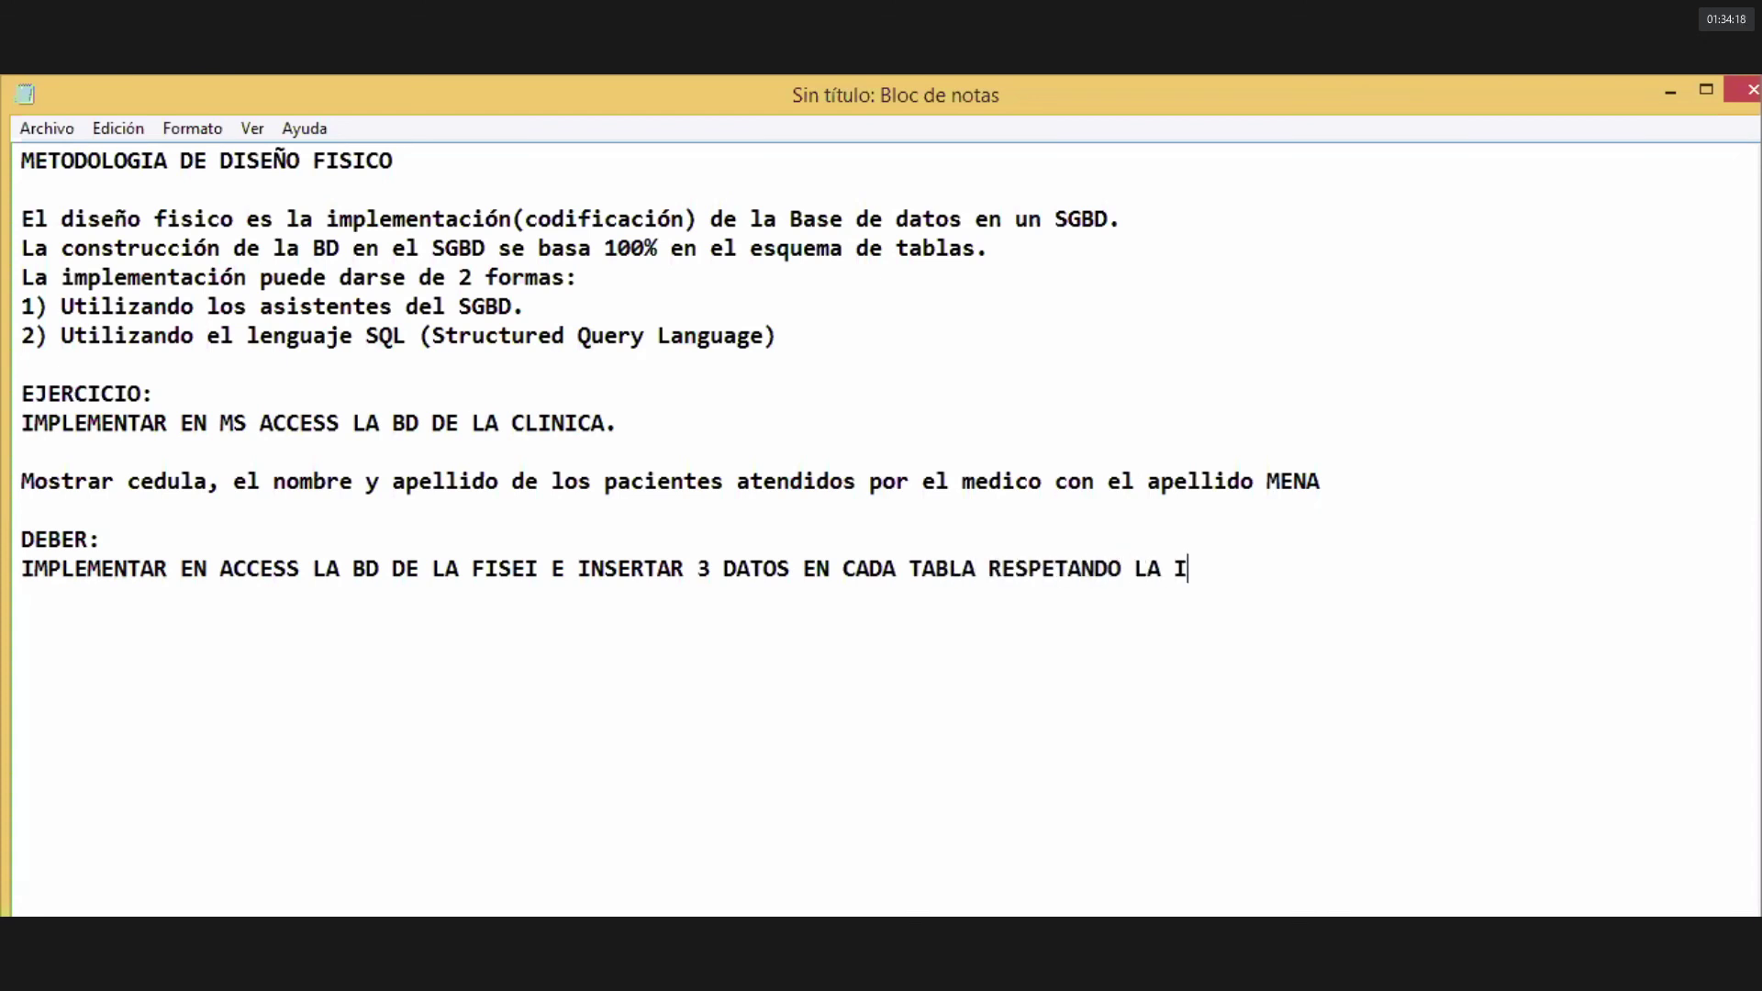
type("NTEGRIDA")
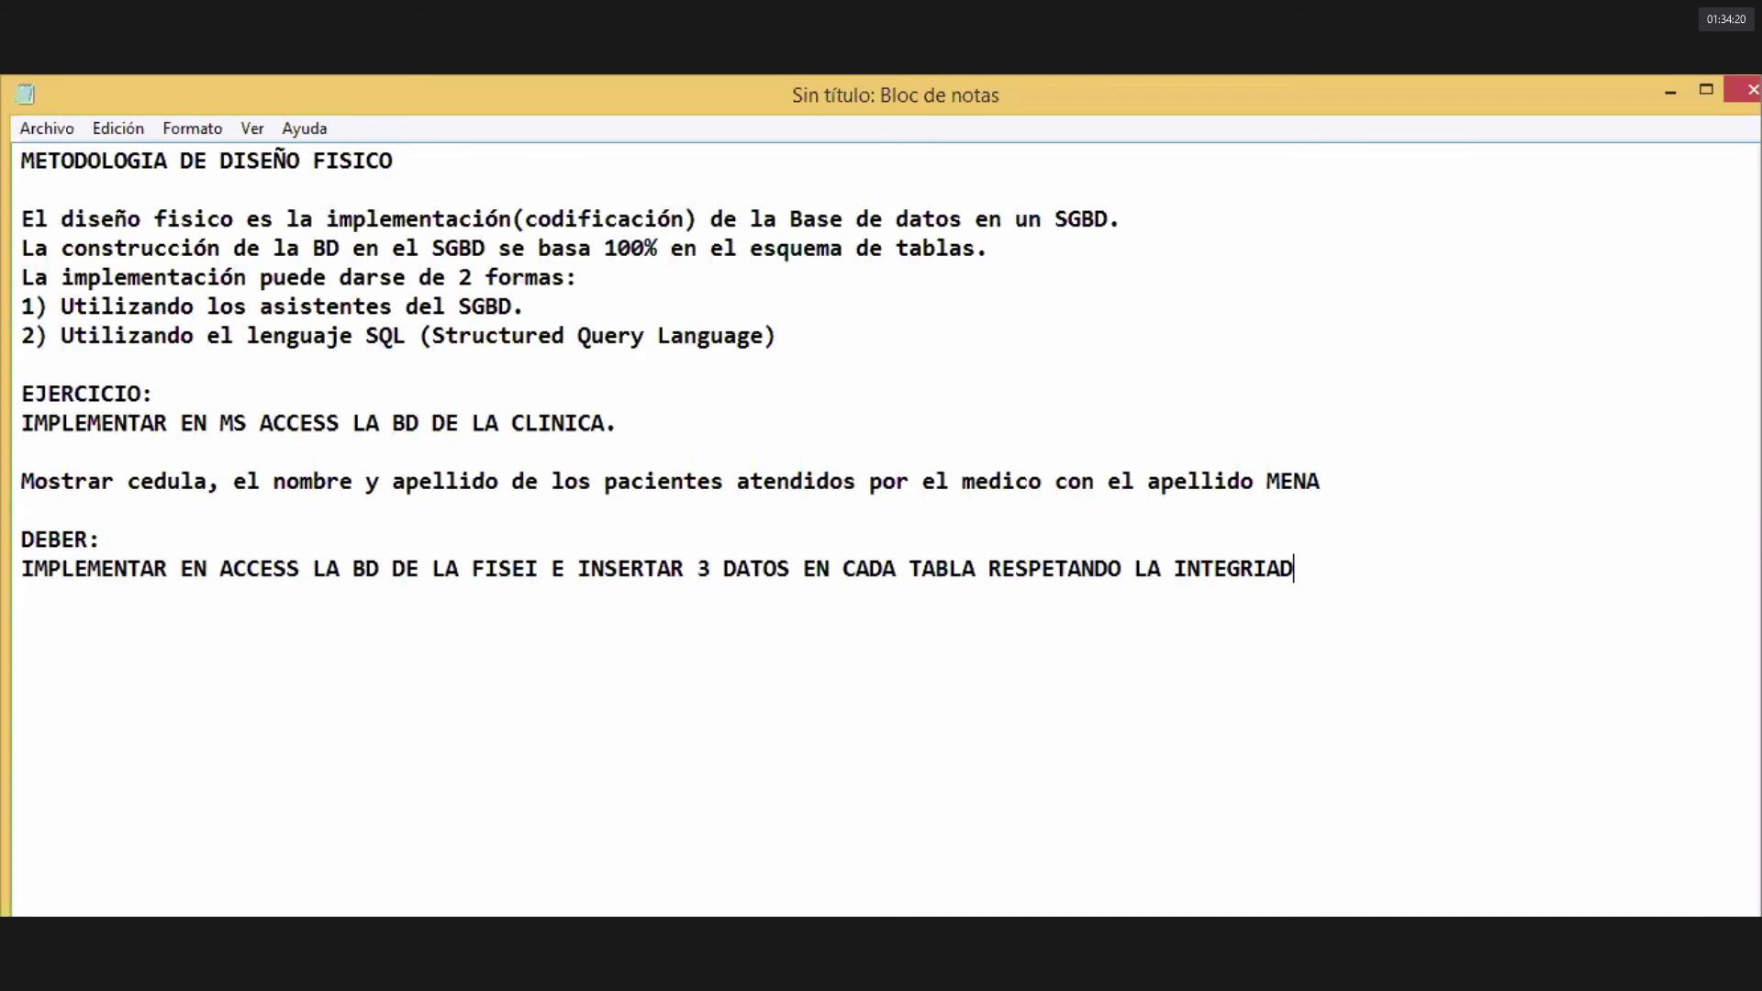
key("BackSpace")
key("BackSpace")
type("DAD REFERENCI")
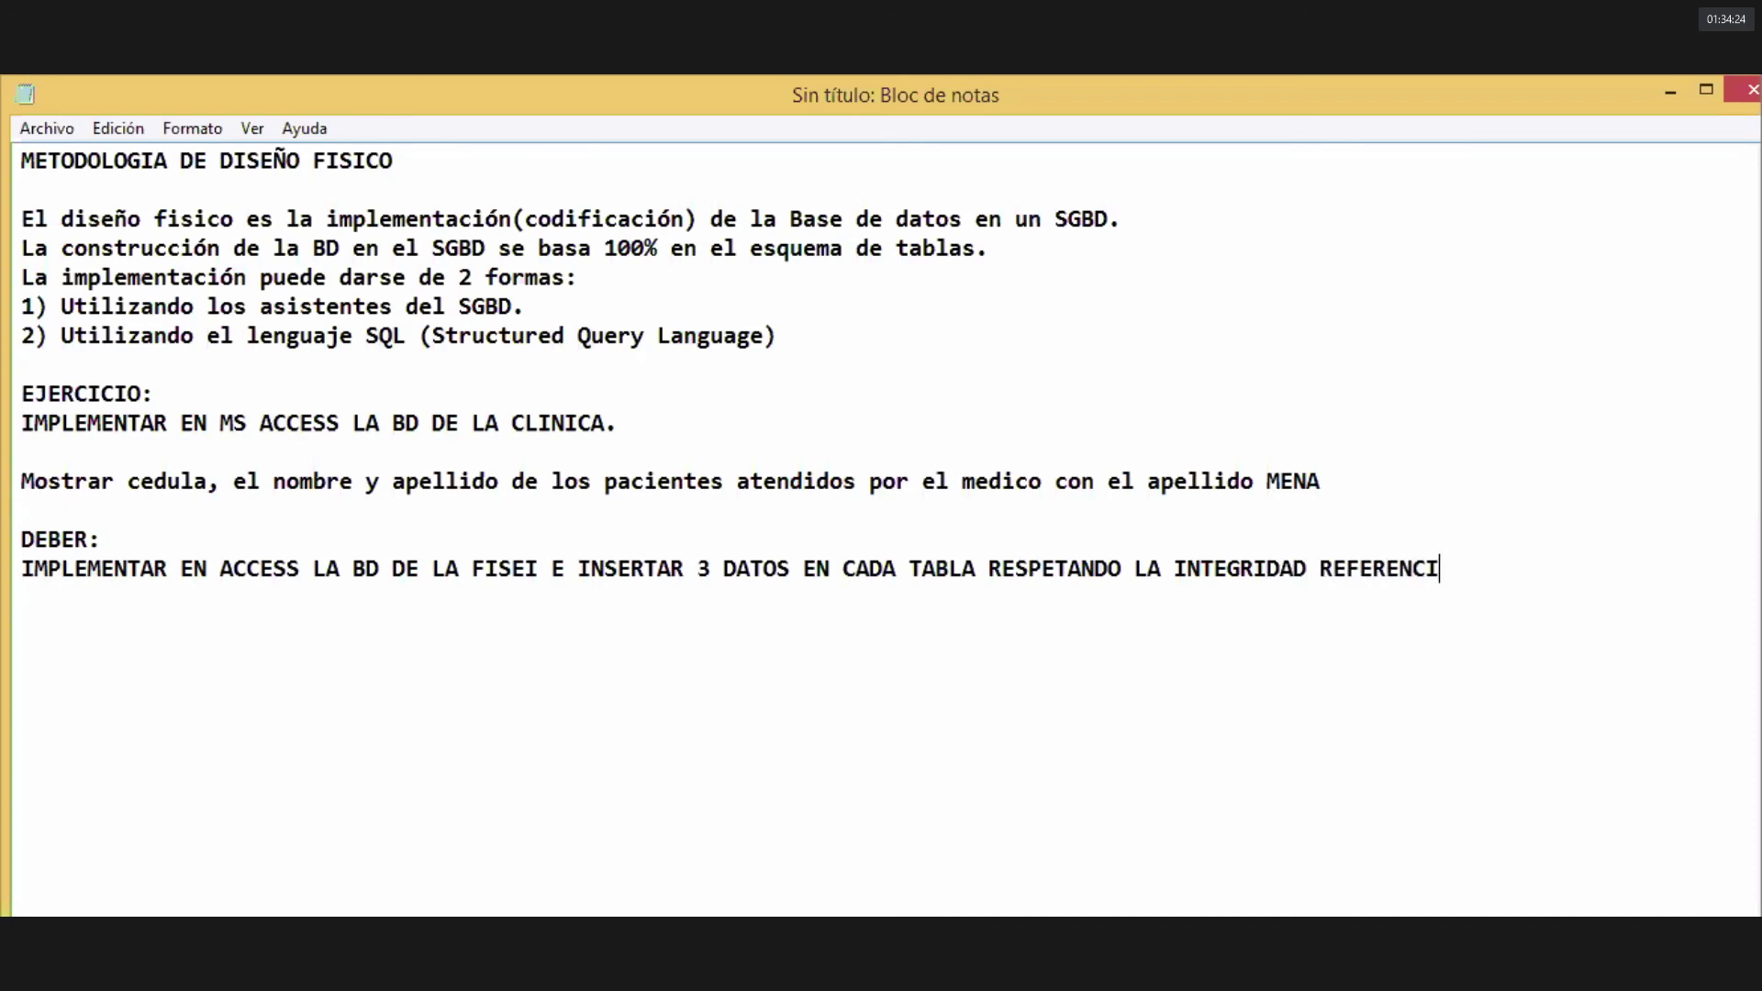
type("AL.")
- Add a long dashed separator line below the assignment text, leaving one blank line between them
key("Return")
key("Return")
type("-------------------------------------------------------------------------------------------------------")
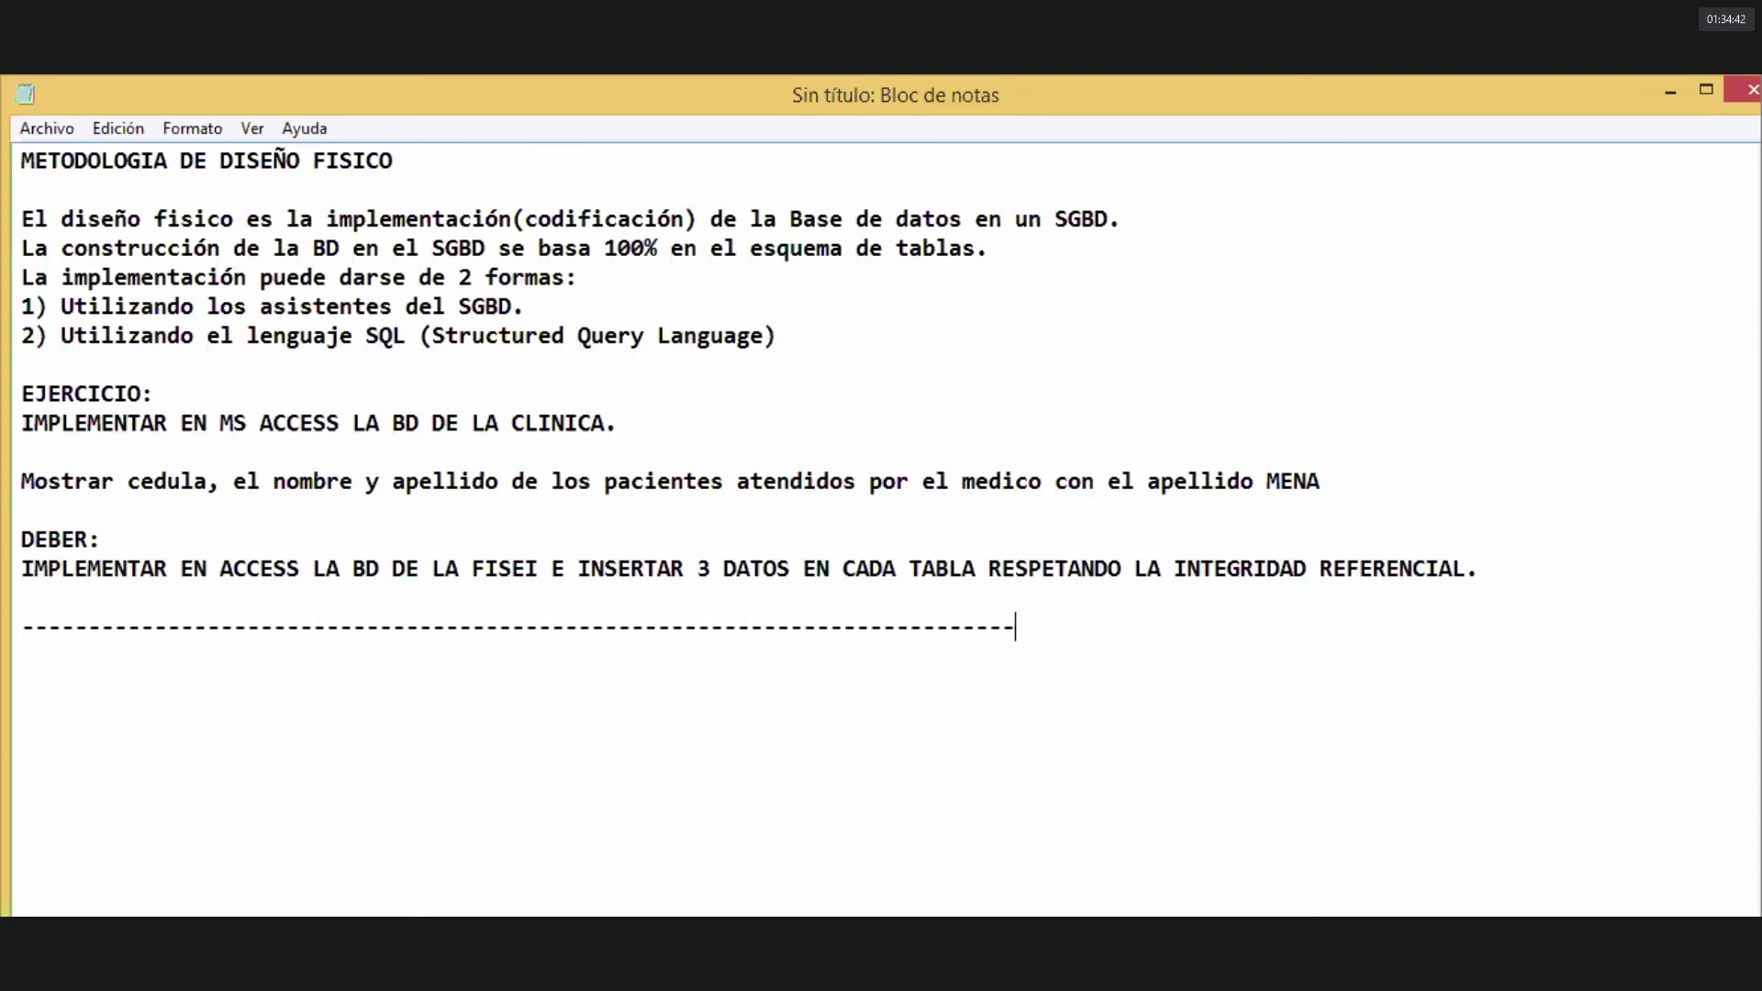
type("------------")
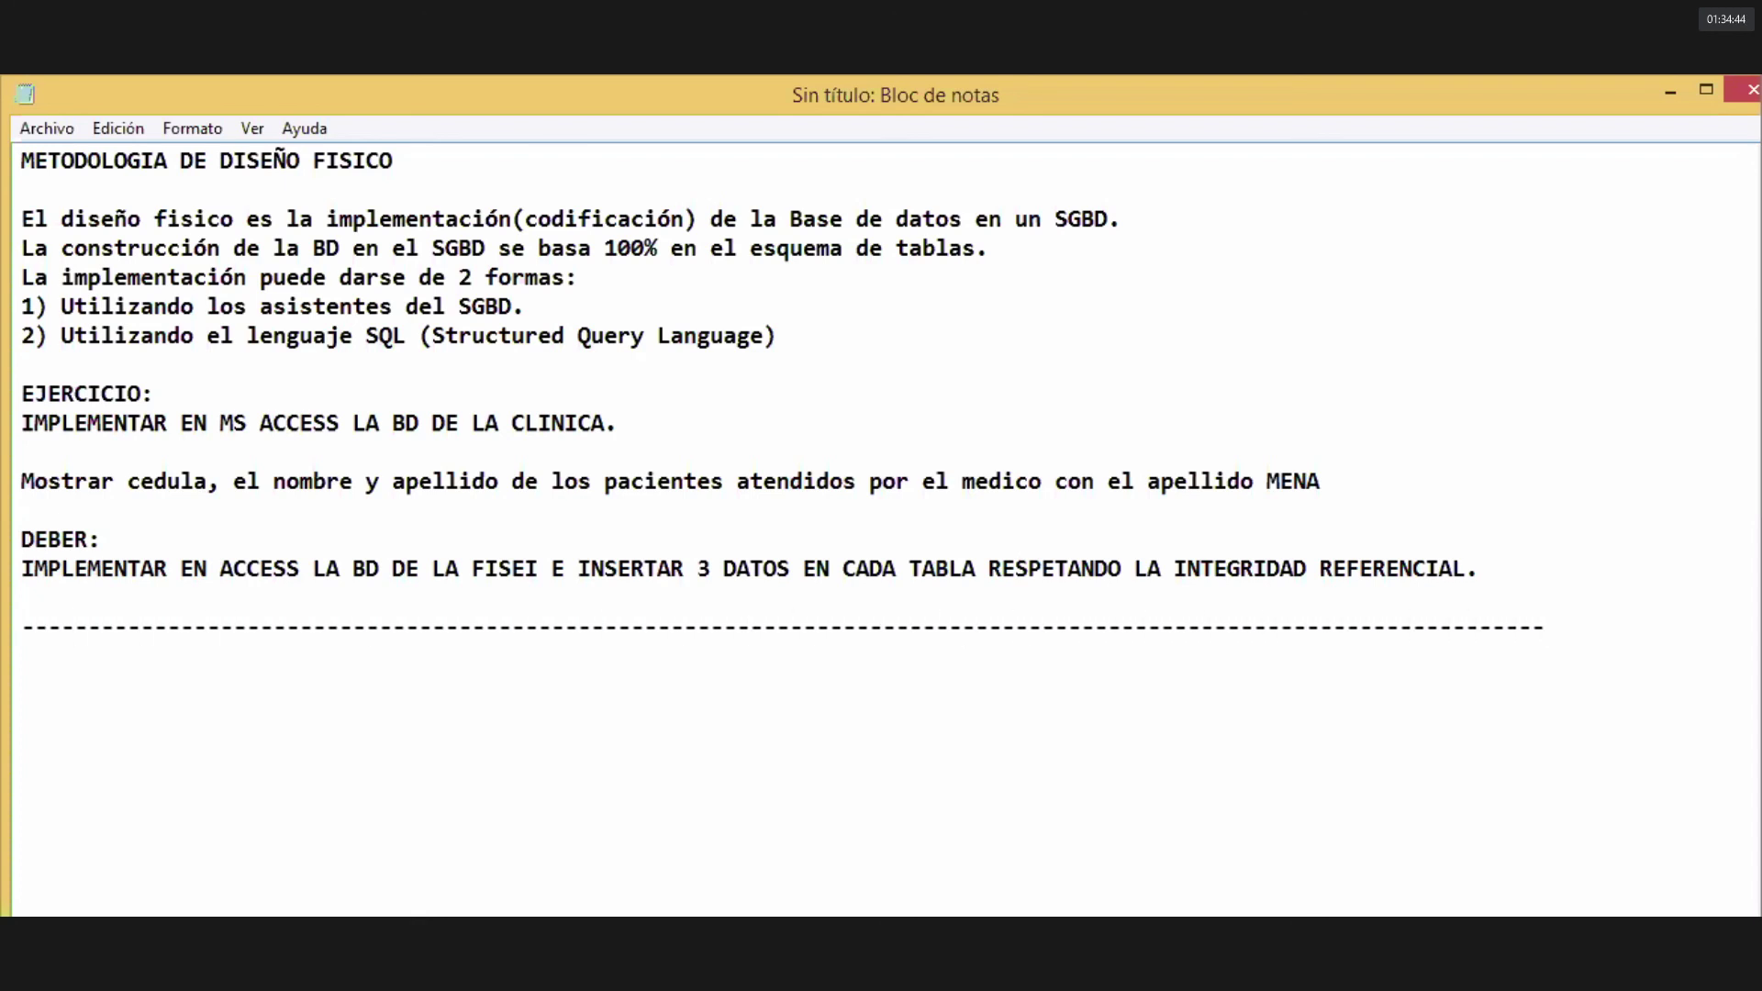